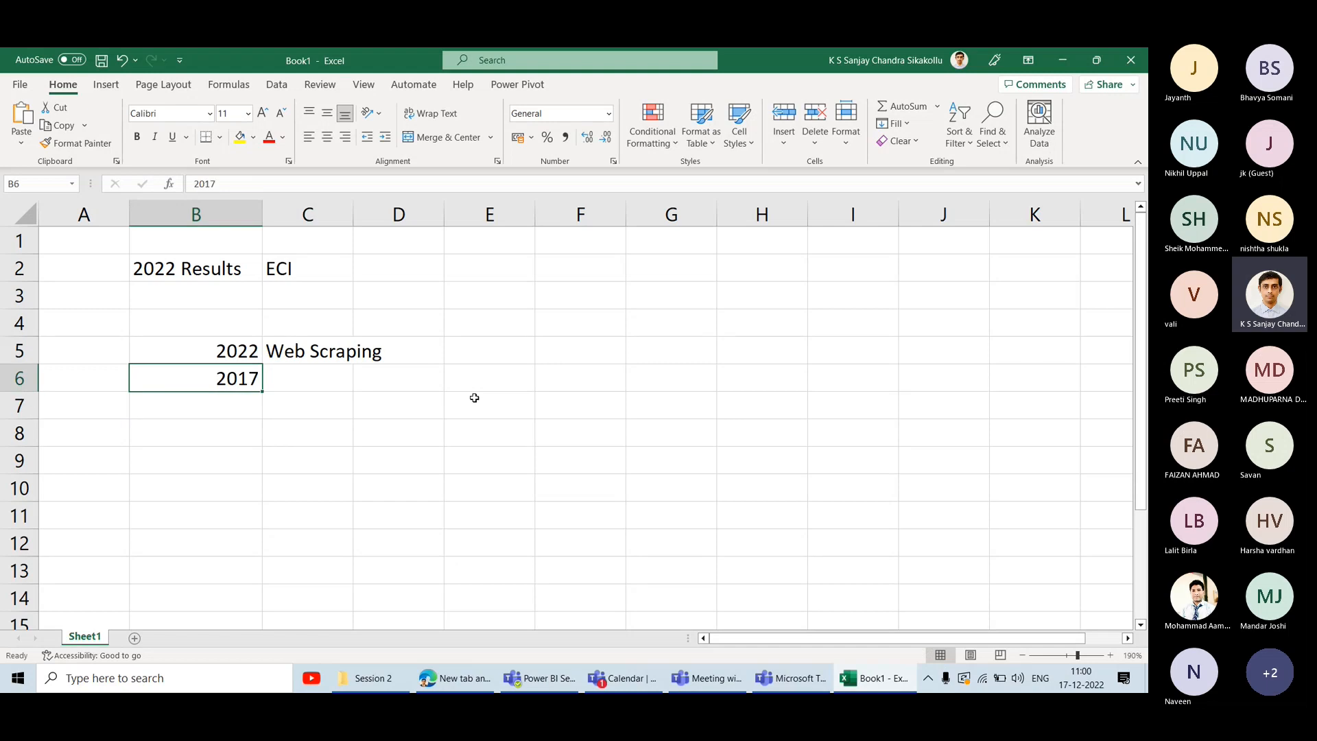
Create a new Excel worksheet file named "Gujarat Election" in the Session 2 folder in File Explorer.
{"action": "key", "text": "Up"}
{"action": "key", "text": "Left"}
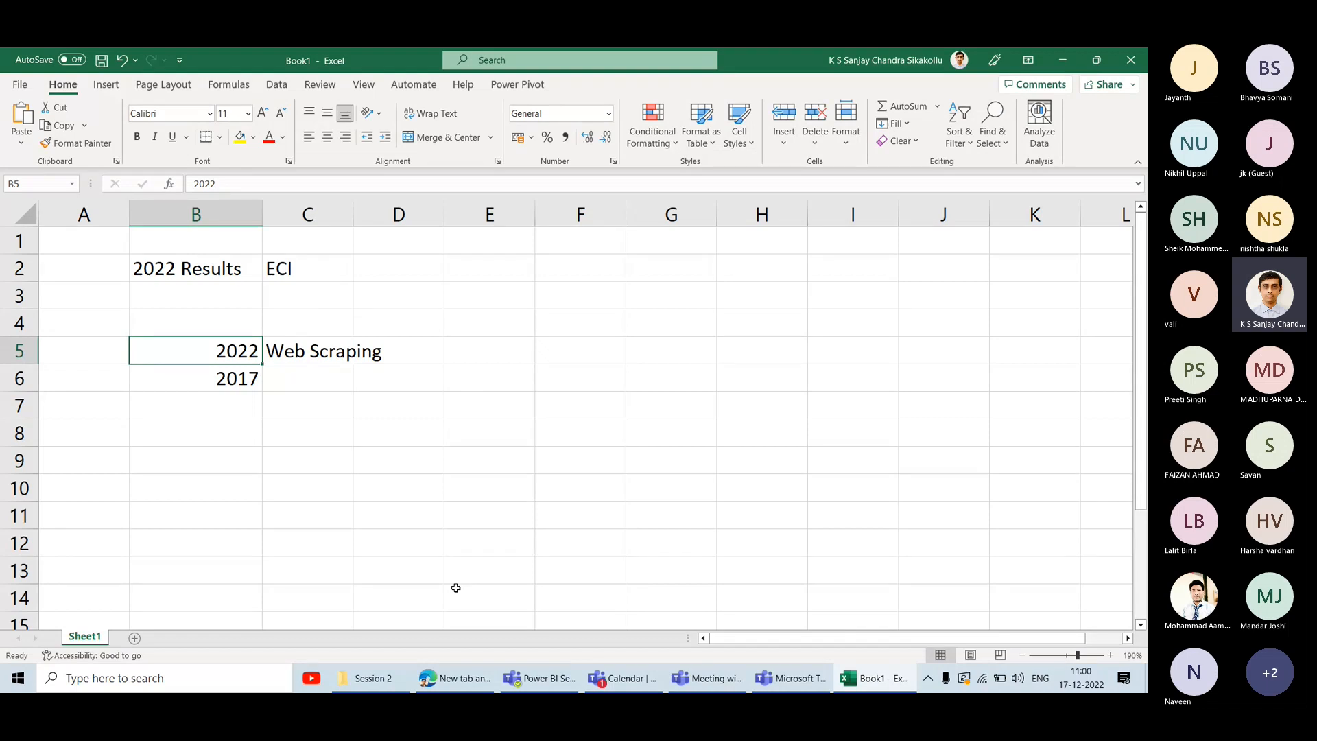
{"action": "key", "text": "alt+Tab"}
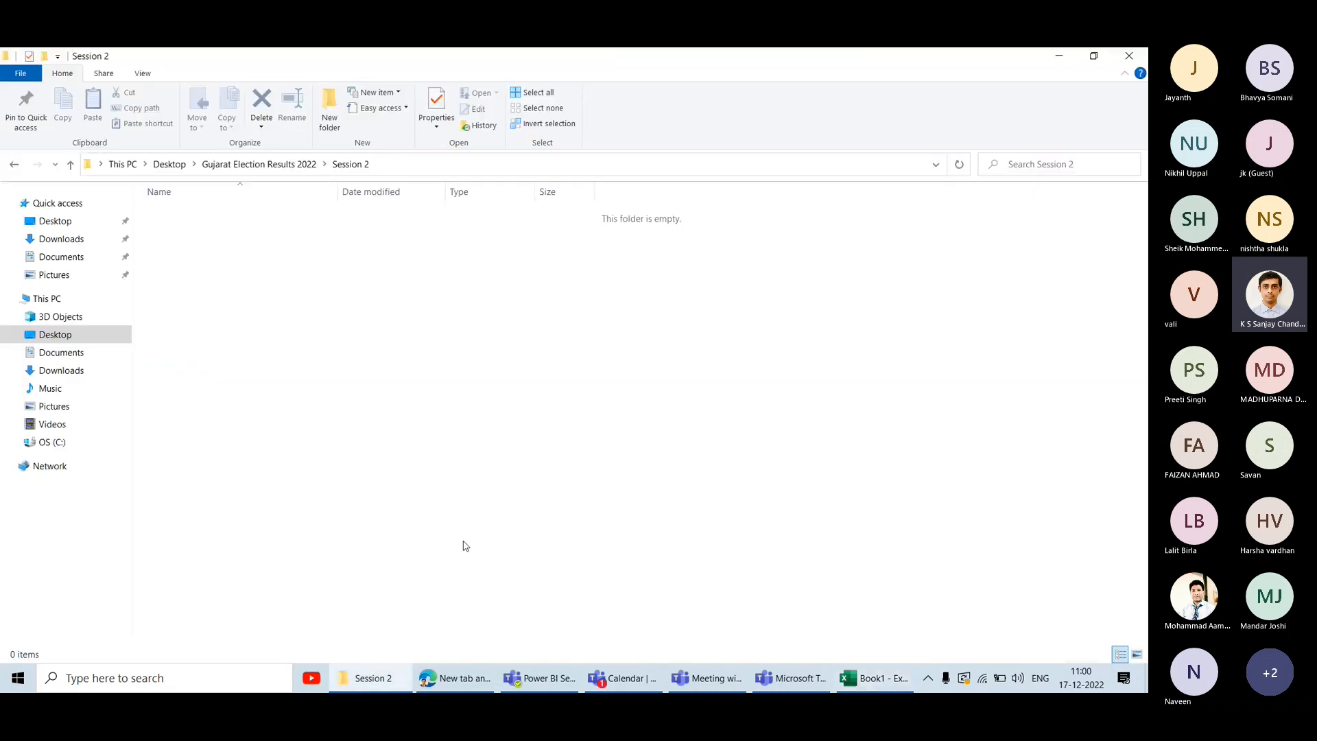
{"action": "right_click", "coordinate": [464, 546]}
{"action": "mouse_move", "coordinate": [524, 506]}
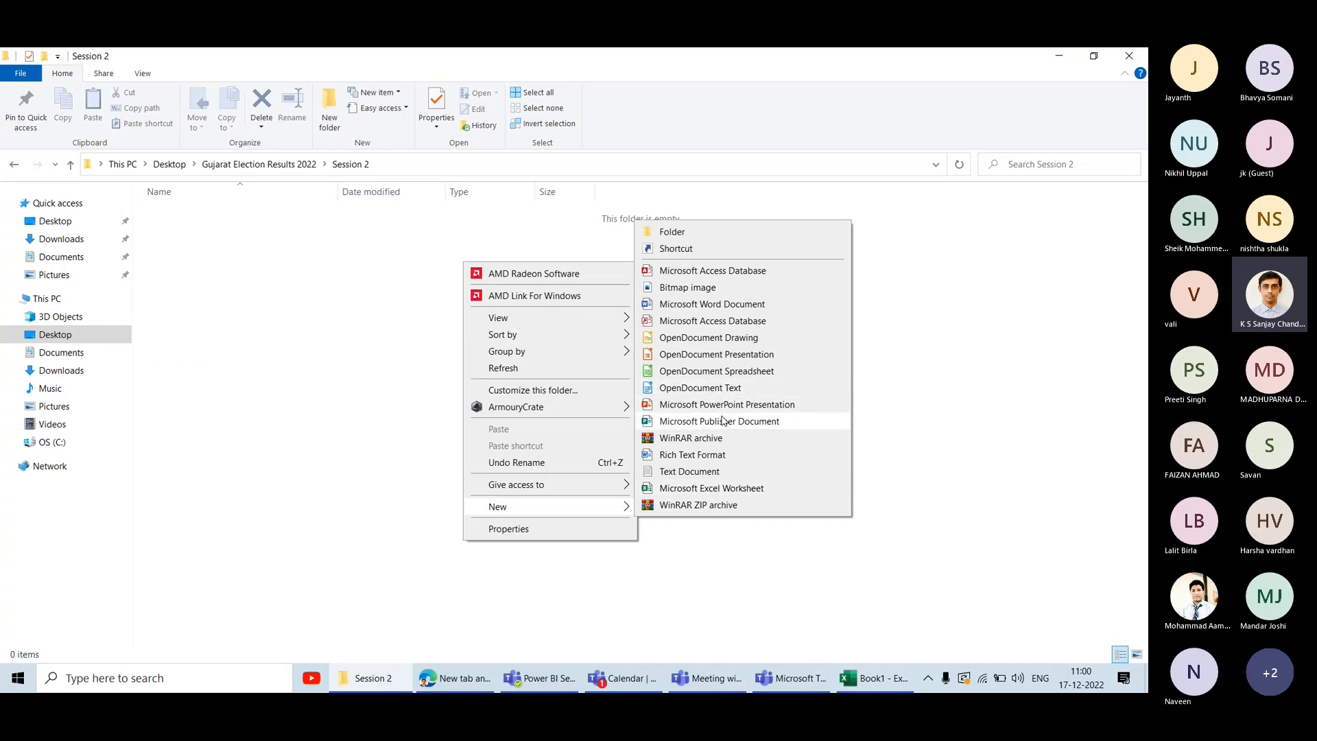
{"action": "left_click", "coordinate": [717, 487]}
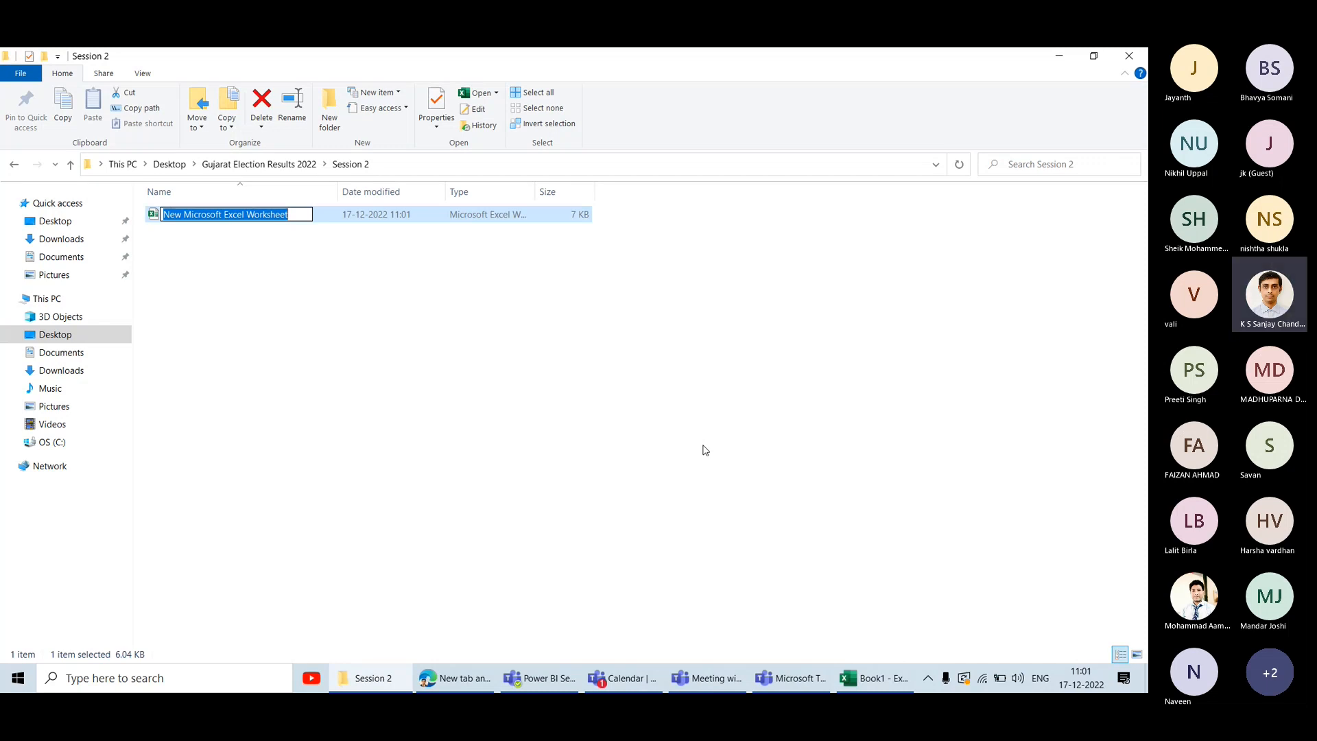
{"action": "type", "text": "Gu"}
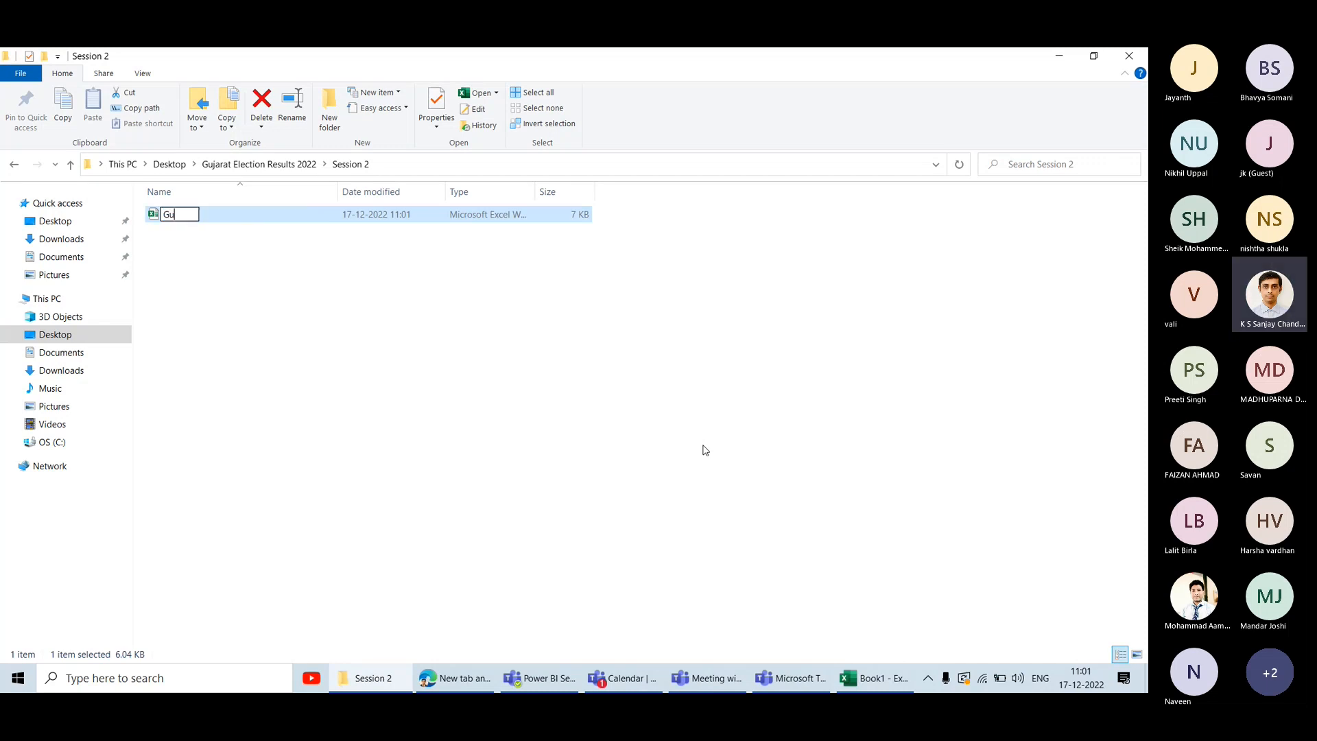
{"action": "type", "text": "jarat Election"}
{"action": "key", "text": "Return"}
Switch to the Gujarat Election workbook in Excel and enlarge the sheet view to 160%.
{"action": "key", "text": "alt+Tab"}
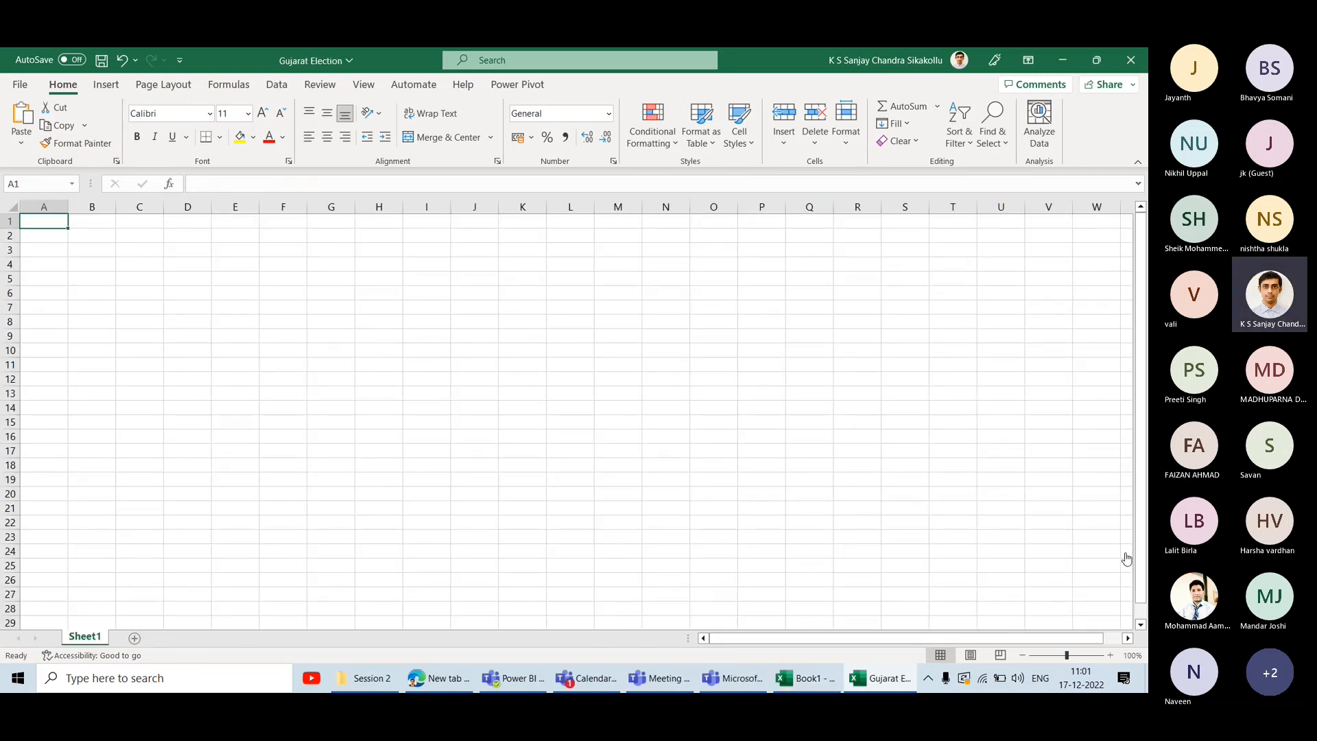
{"action": "left_click", "coordinate": [1110, 656]}
{"action": "left_click", "coordinate": [1110, 655]}
{"action": "left_click", "coordinate": [1110, 656]}
{"action": "left_click", "coordinate": [1111, 655]}
{"action": "left_click", "coordinate": [1110, 656]}
{"action": "left_click", "coordinate": [1110, 655]}
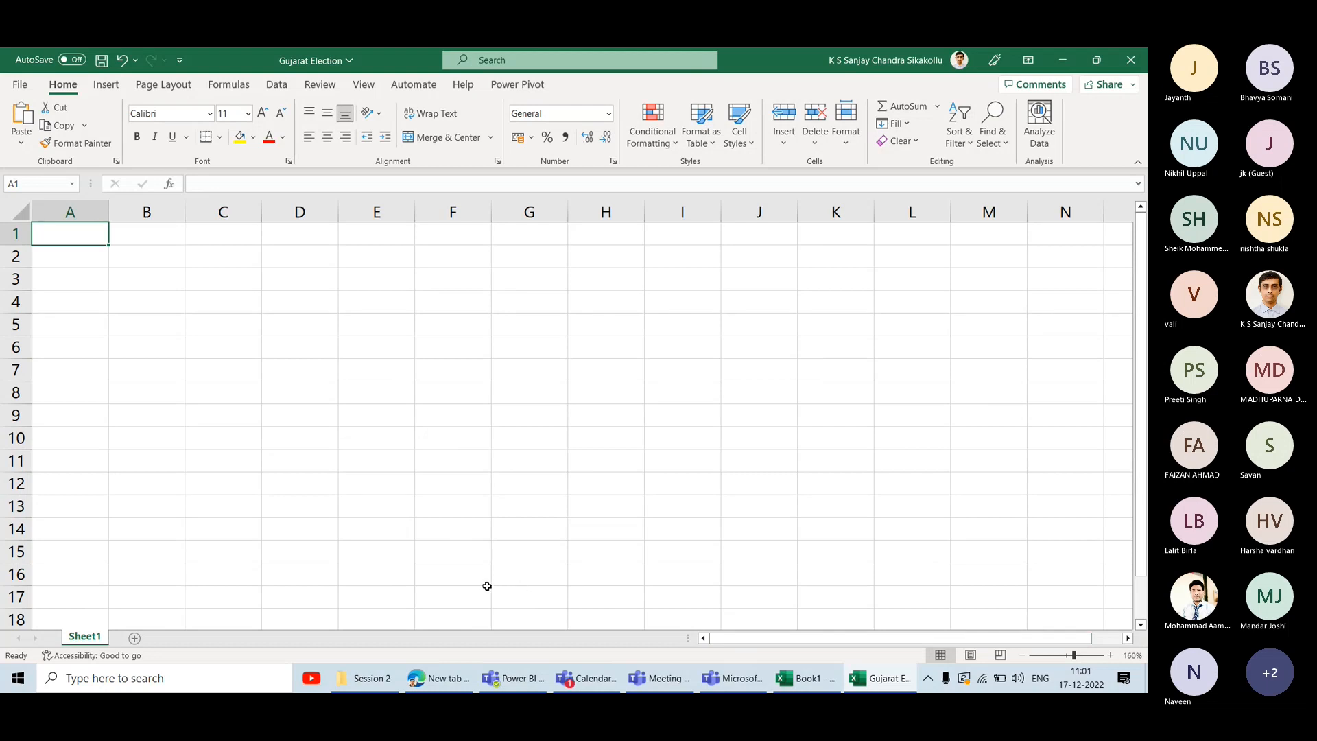
Switch to the Edge browser and search the web for "gujarat 2022 results", refining the query to "gujarat 2022 results wiki".
{"action": "left_click", "coordinate": [439, 678]}
{"action": "left_click", "coordinate": [332, 84]}
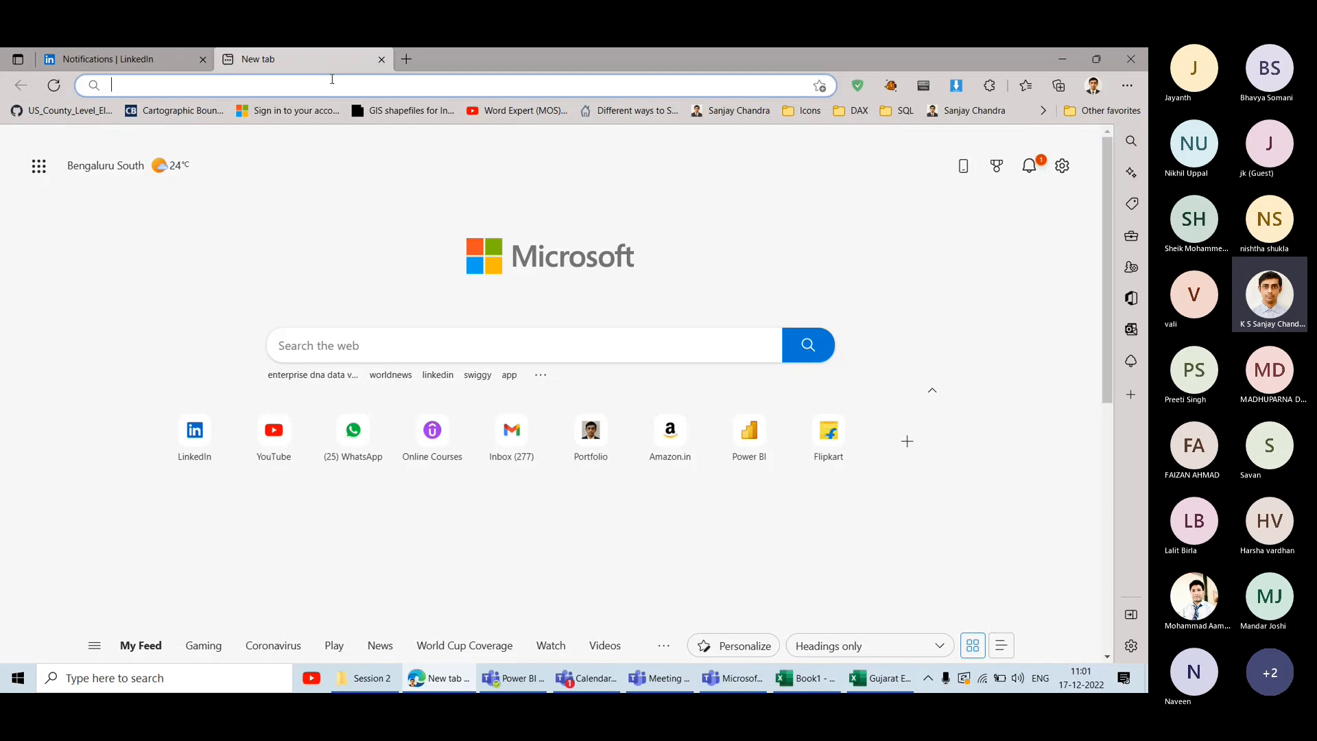
{"action": "type", "text": "gujarat 2022"}
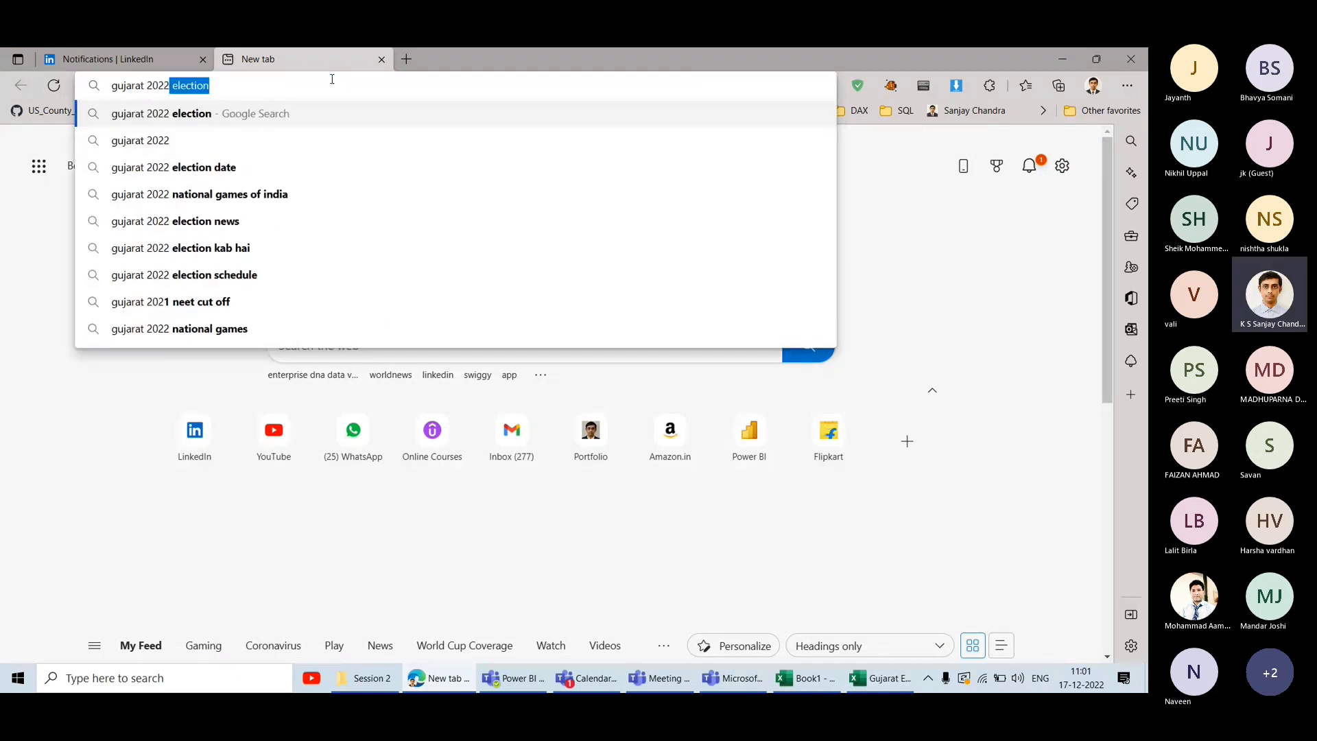
{"action": "type", "text": " results"}
{"action": "key", "text": "Return"}
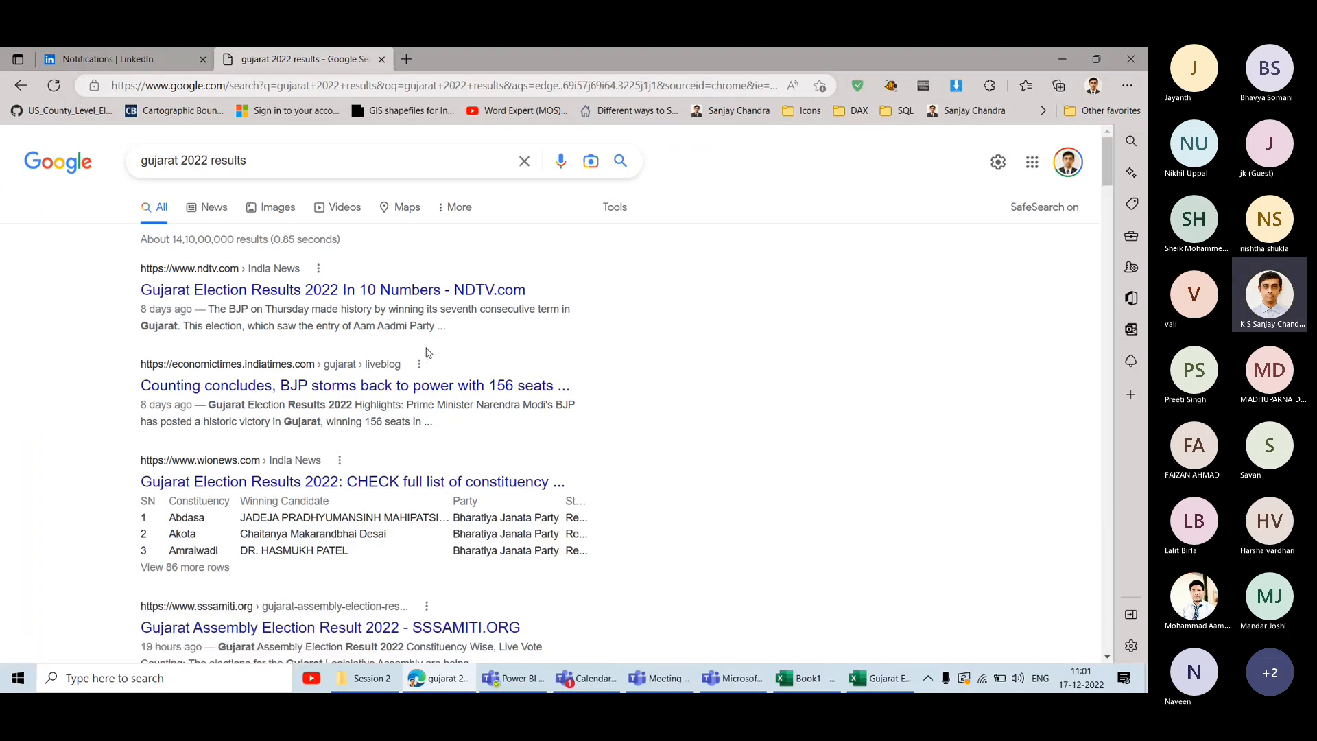
{"action": "type", "text": "wiki"}
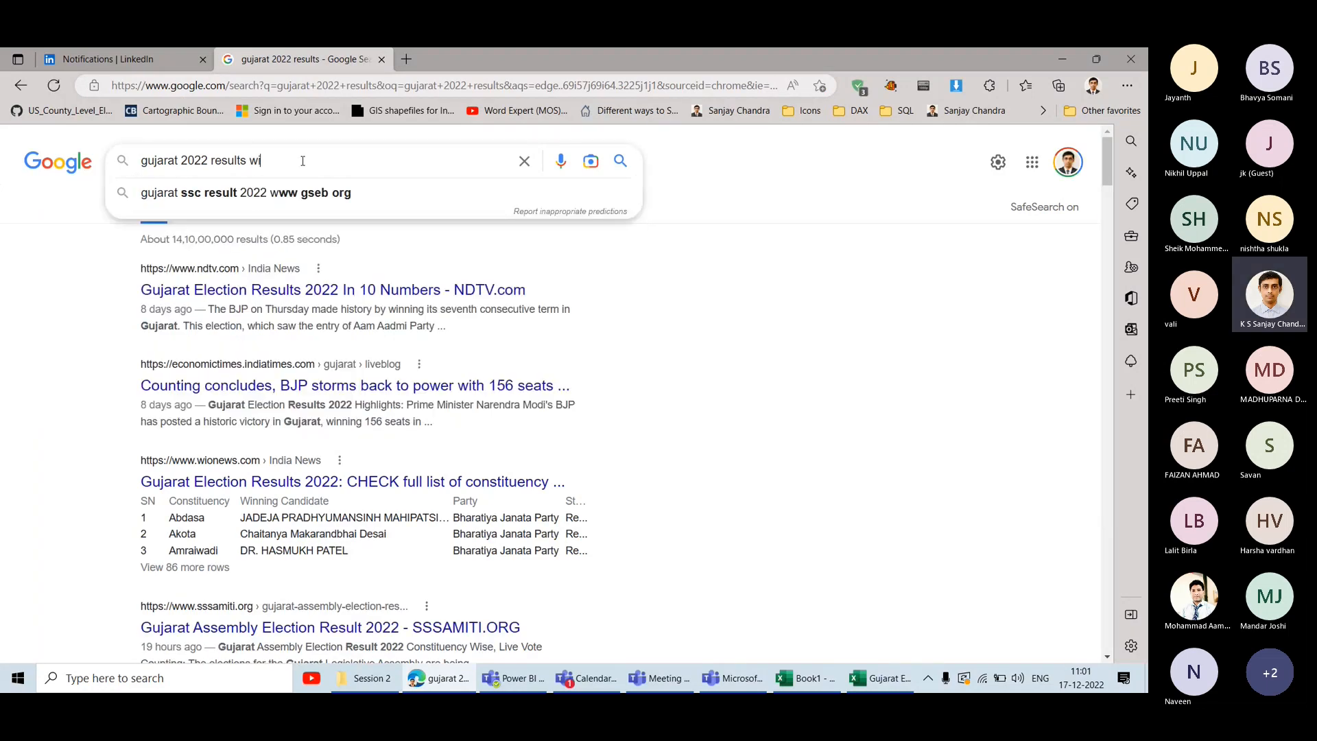
{"action": "key", "text": "Return"}
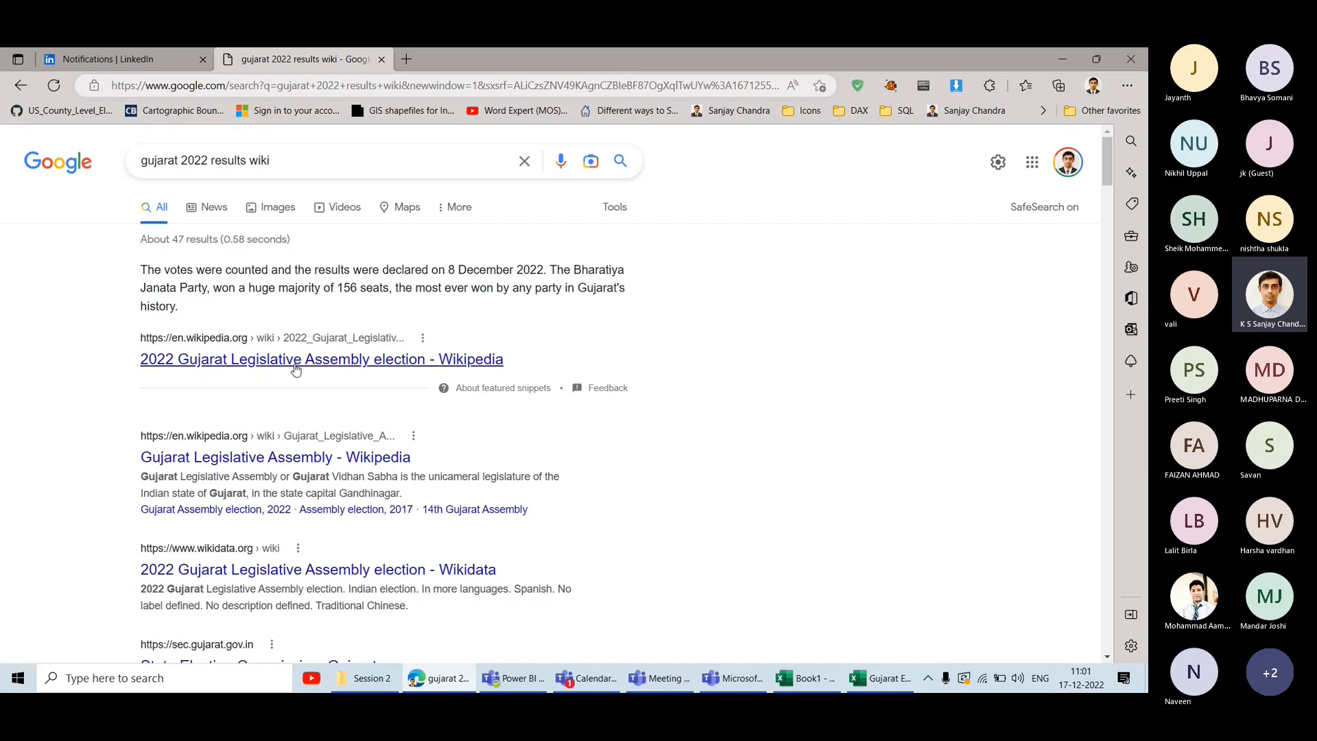
Open the Wikipedia article on the 2022 Gujarat Legislative Assembly election, close the search results, and go to its Results by constituency section.
{"action": "left_click", "coordinate": [295, 361]}
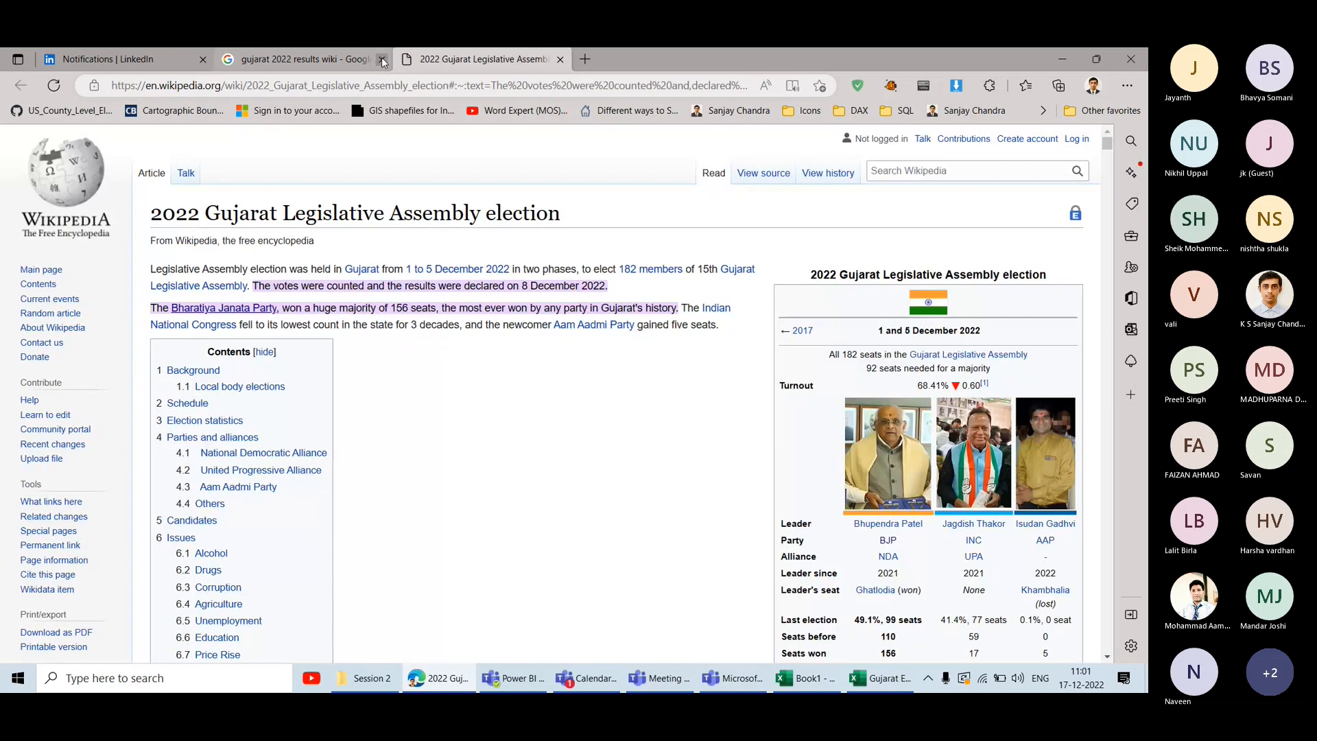
{"action": "left_click", "coordinate": [382, 61]}
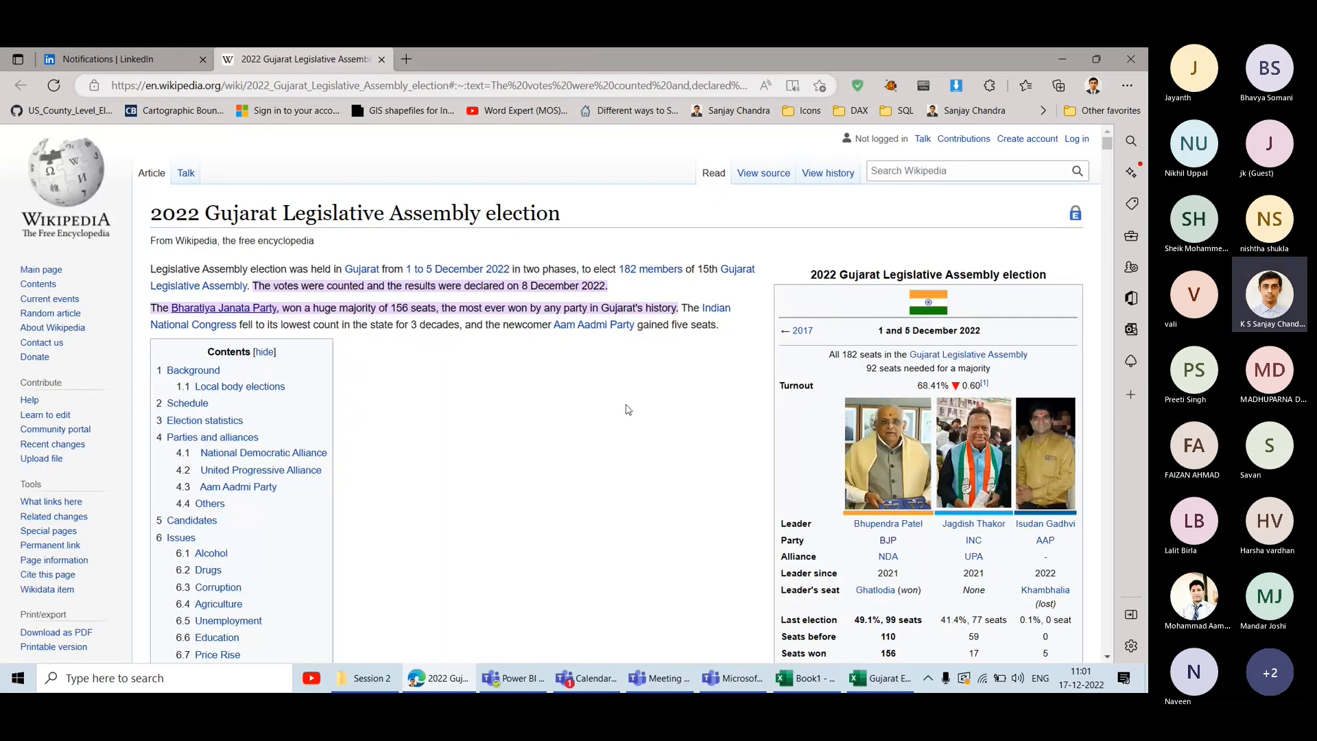
{"action": "scroll", "coordinate": [534, 396], "scroll_direction": "down", "scroll_amount": 3}
{"action": "scroll", "coordinate": [534, 398], "scroll_direction": "down", "scroll_amount": 3}
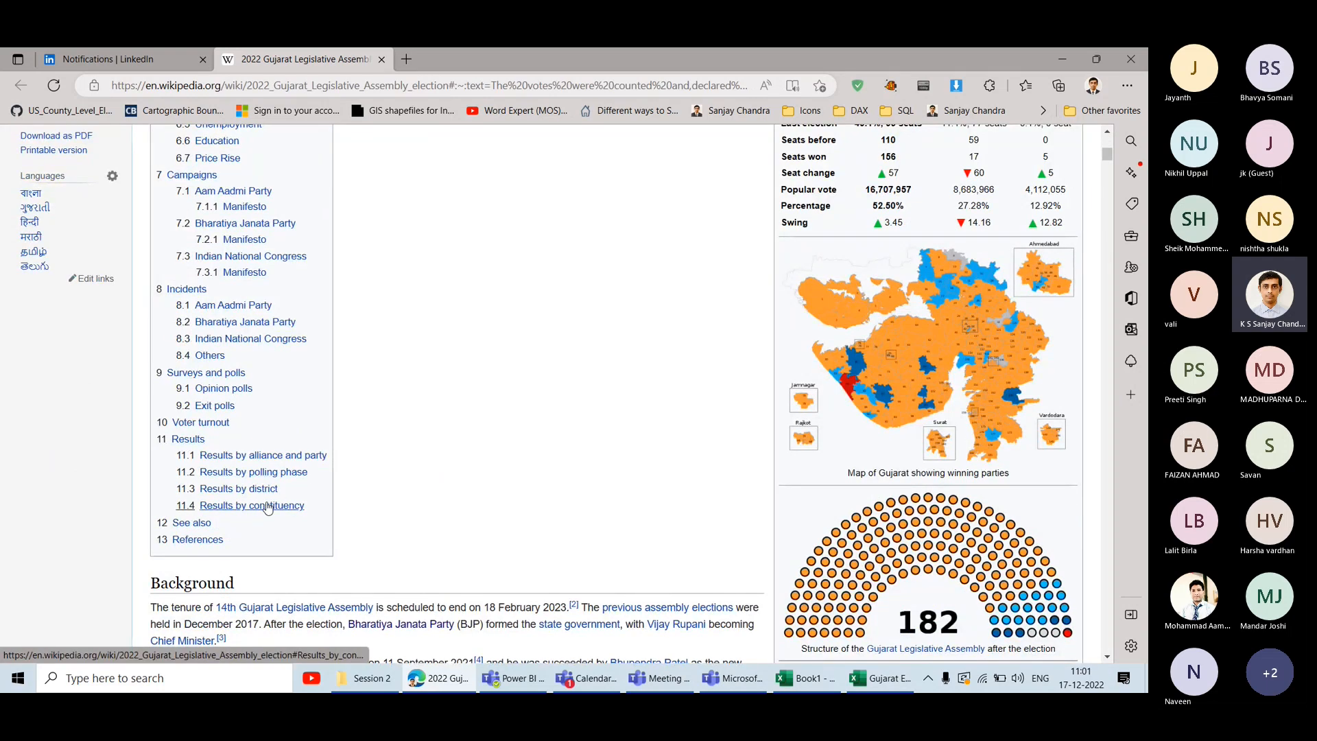
{"action": "left_click", "coordinate": [268, 507]}
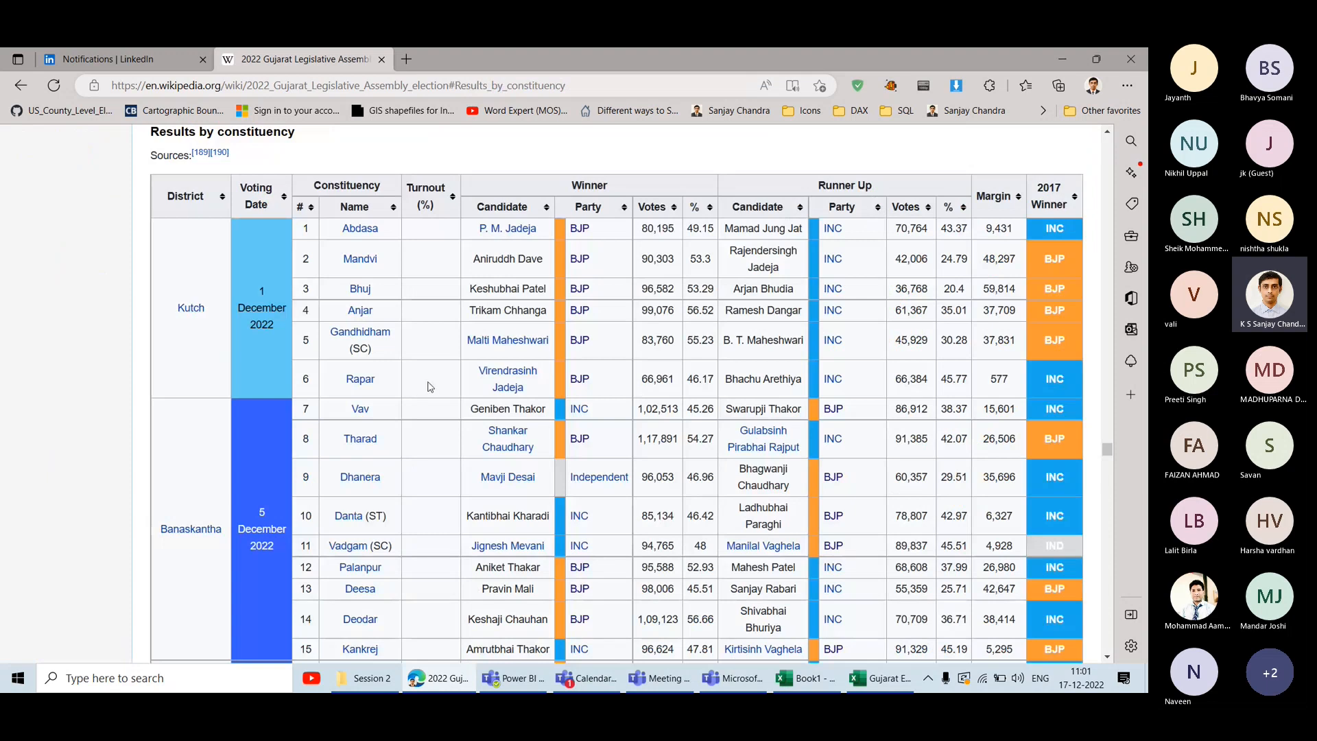
Look through the whole Results by constituency table, from the first constituency to the last and back.
{"action": "scroll", "coordinate": [432, 387], "scroll_direction": "down", "scroll_amount": 10}
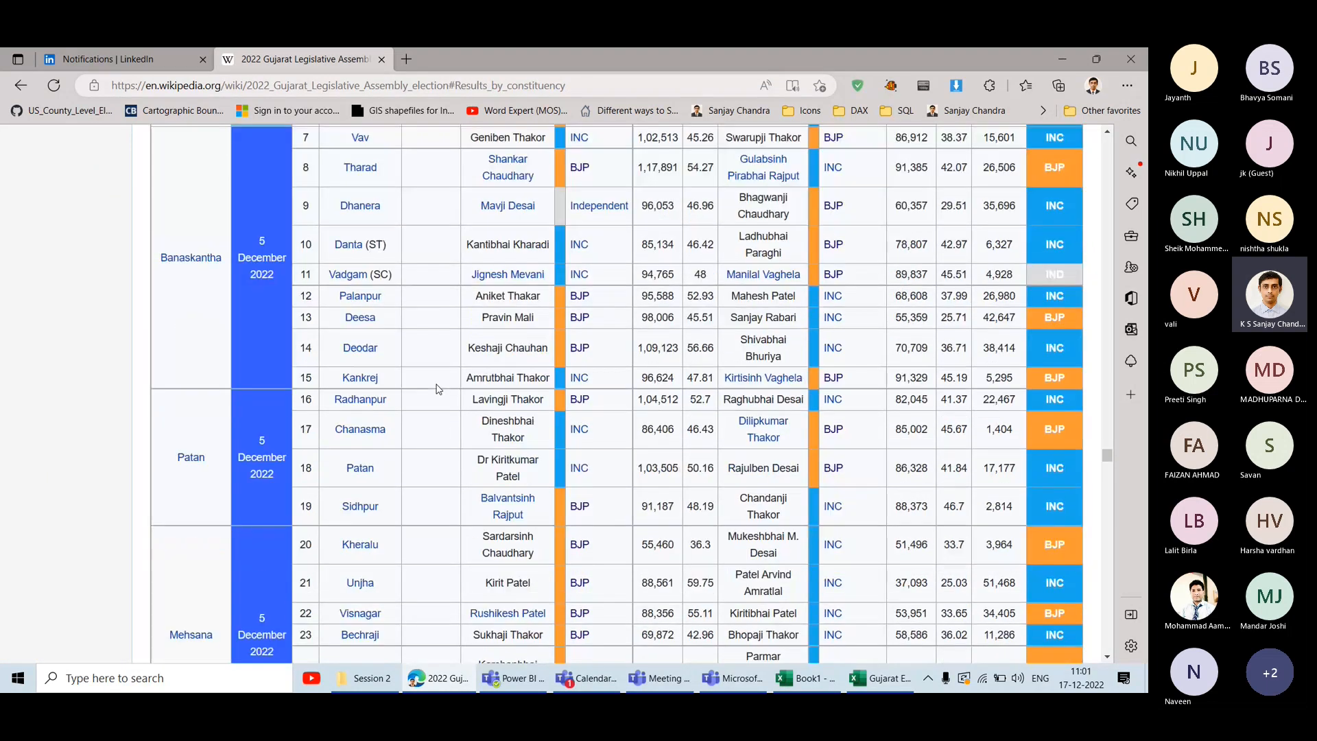
{"action": "scroll", "coordinate": [437, 389], "scroll_direction": "down", "scroll_amount": 20}
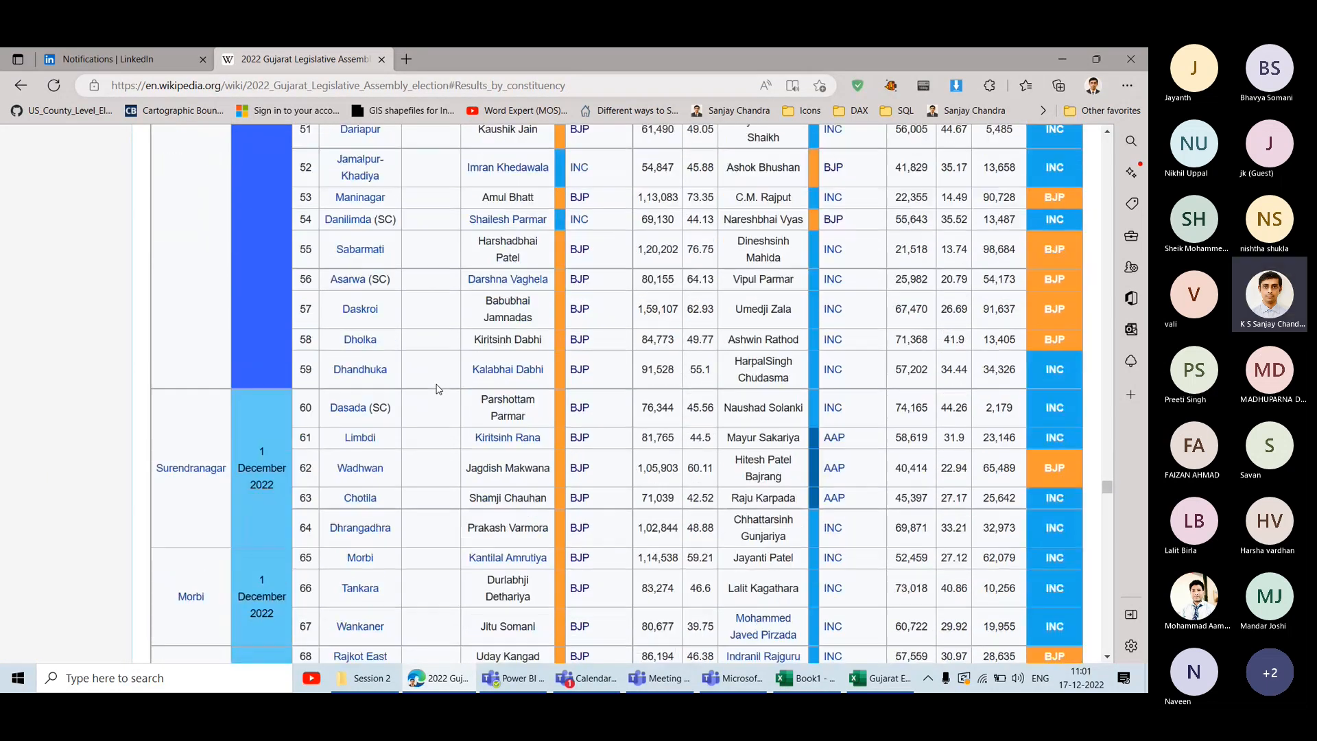
{"action": "scroll", "coordinate": [439, 389], "scroll_direction": "down", "scroll_amount": 20}
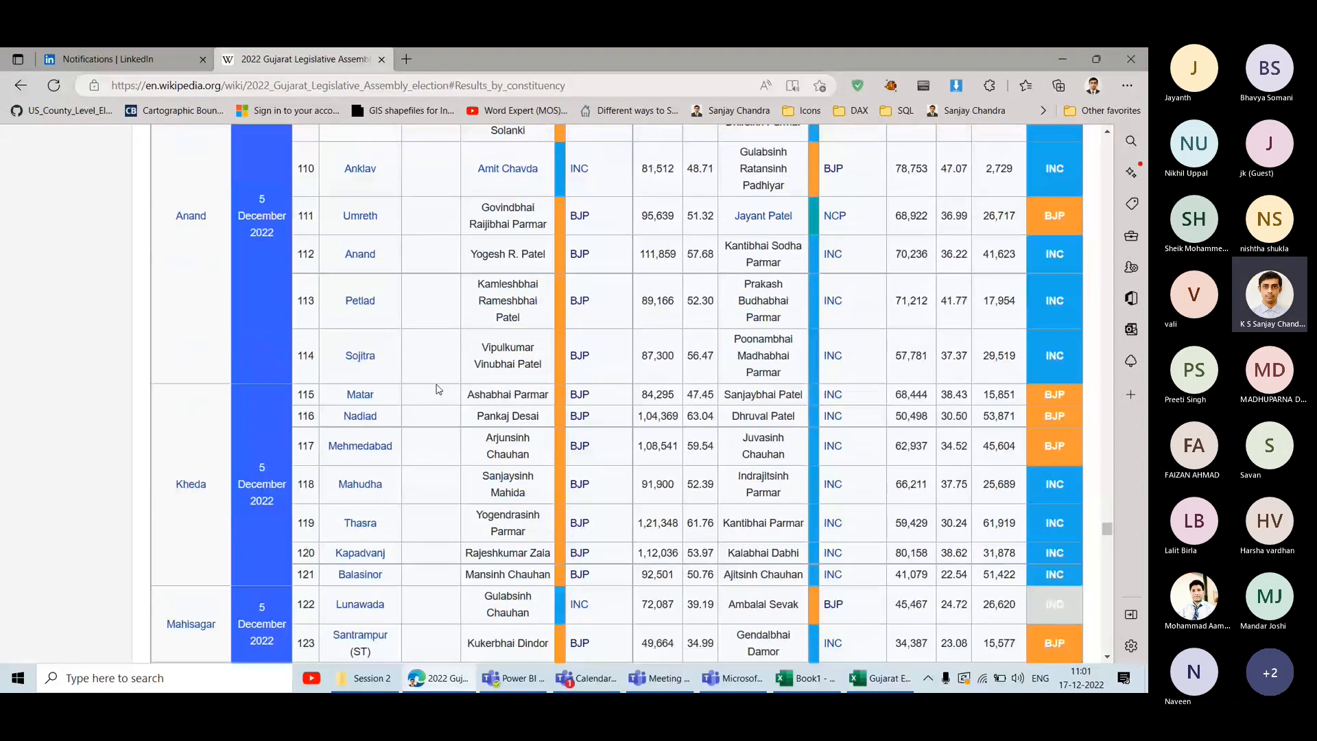
{"action": "scroll", "coordinate": [439, 389], "scroll_direction": "down", "scroll_amount": 20}
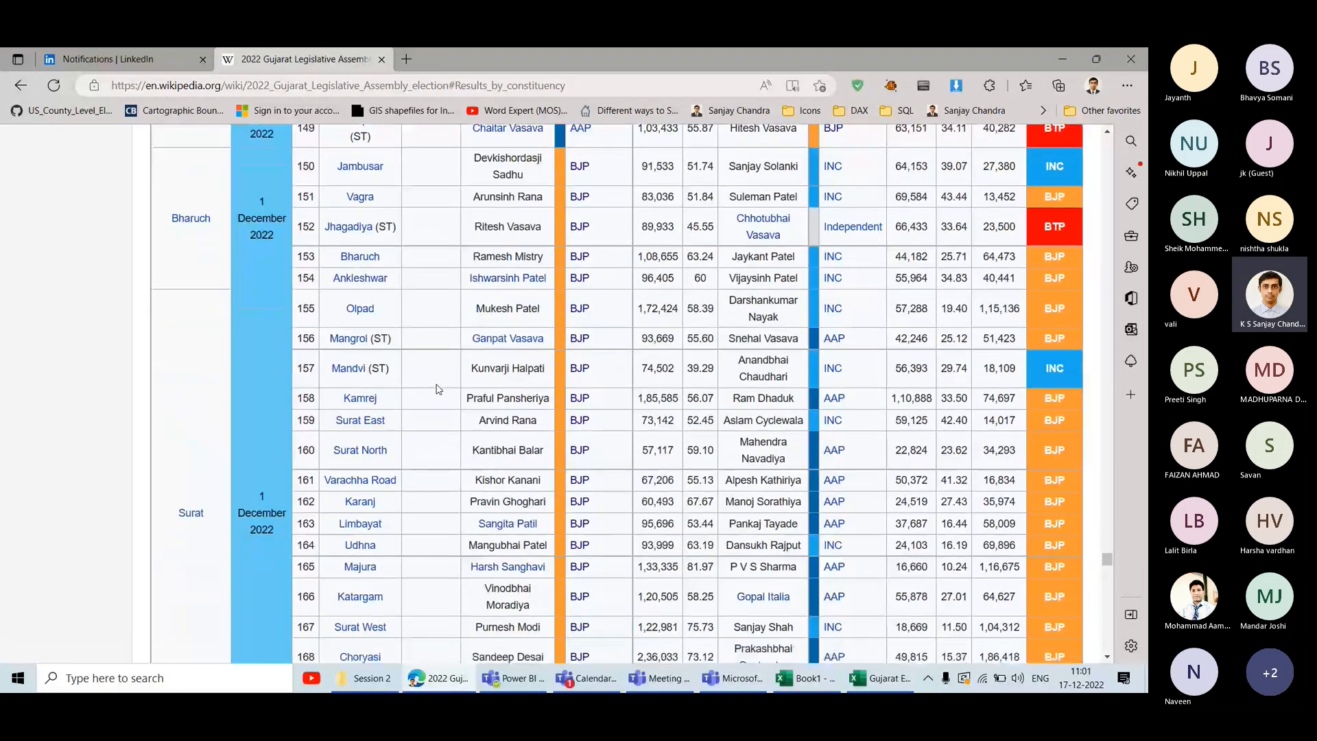
{"action": "scroll", "coordinate": [438, 389], "scroll_direction": "down", "scroll_amount": 5}
{"action": "scroll", "coordinate": [412, 439], "scroll_direction": "up", "scroll_amount": 1}
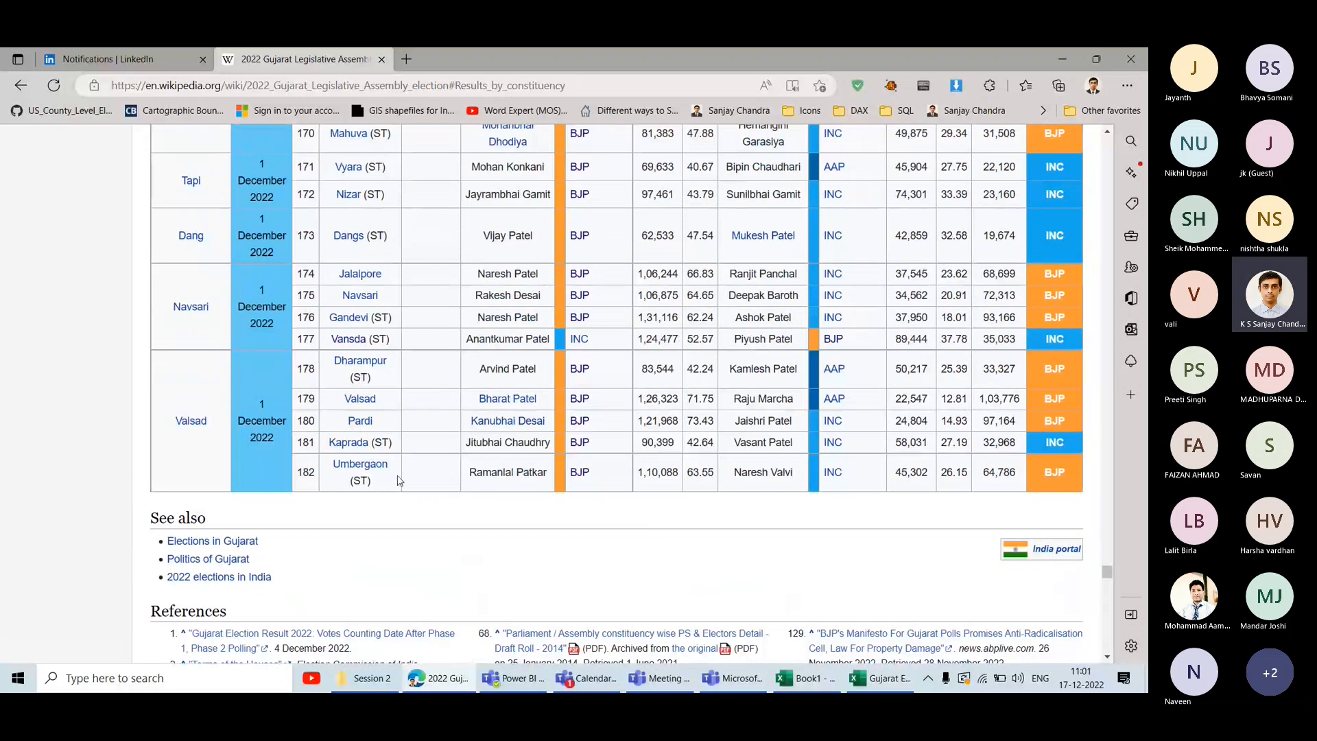
{"action": "scroll", "coordinate": [434, 421], "scroll_direction": "up", "scroll_amount": 20}
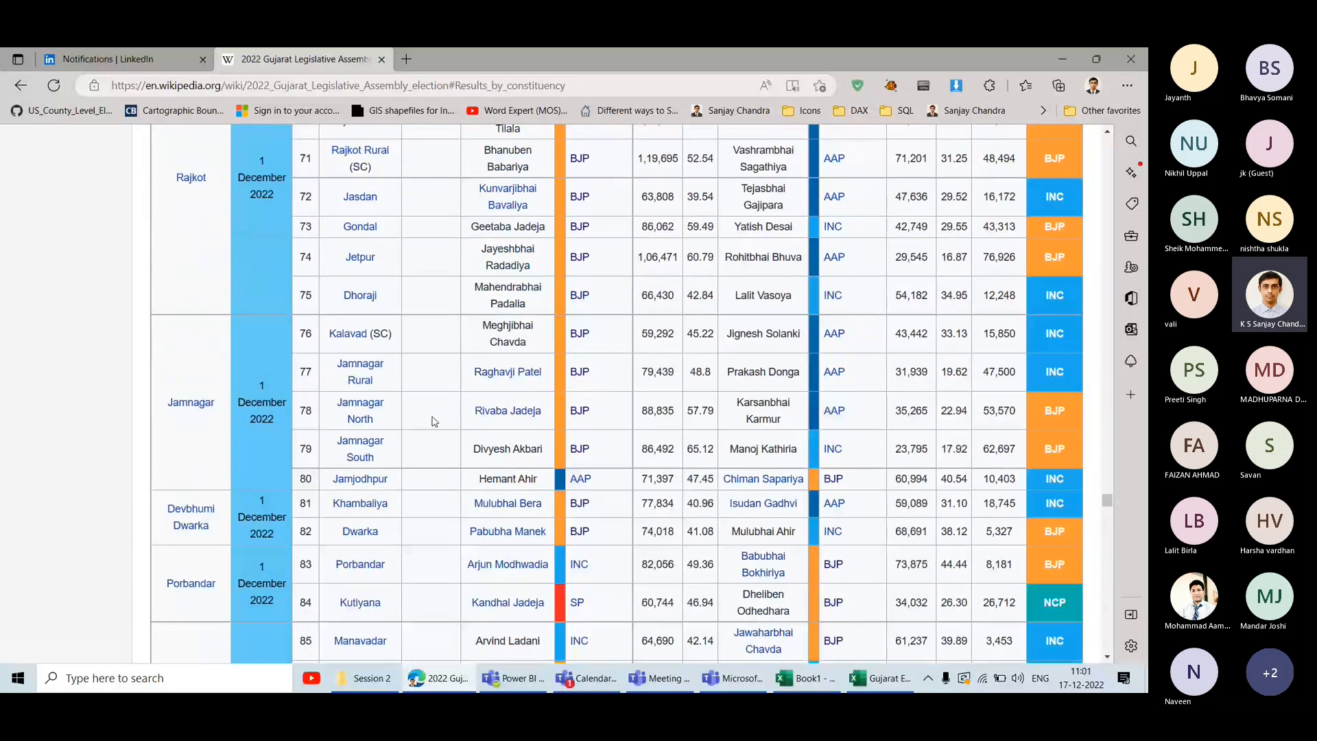
{"action": "scroll", "coordinate": [434, 422], "scroll_direction": "up", "scroll_amount": 17}
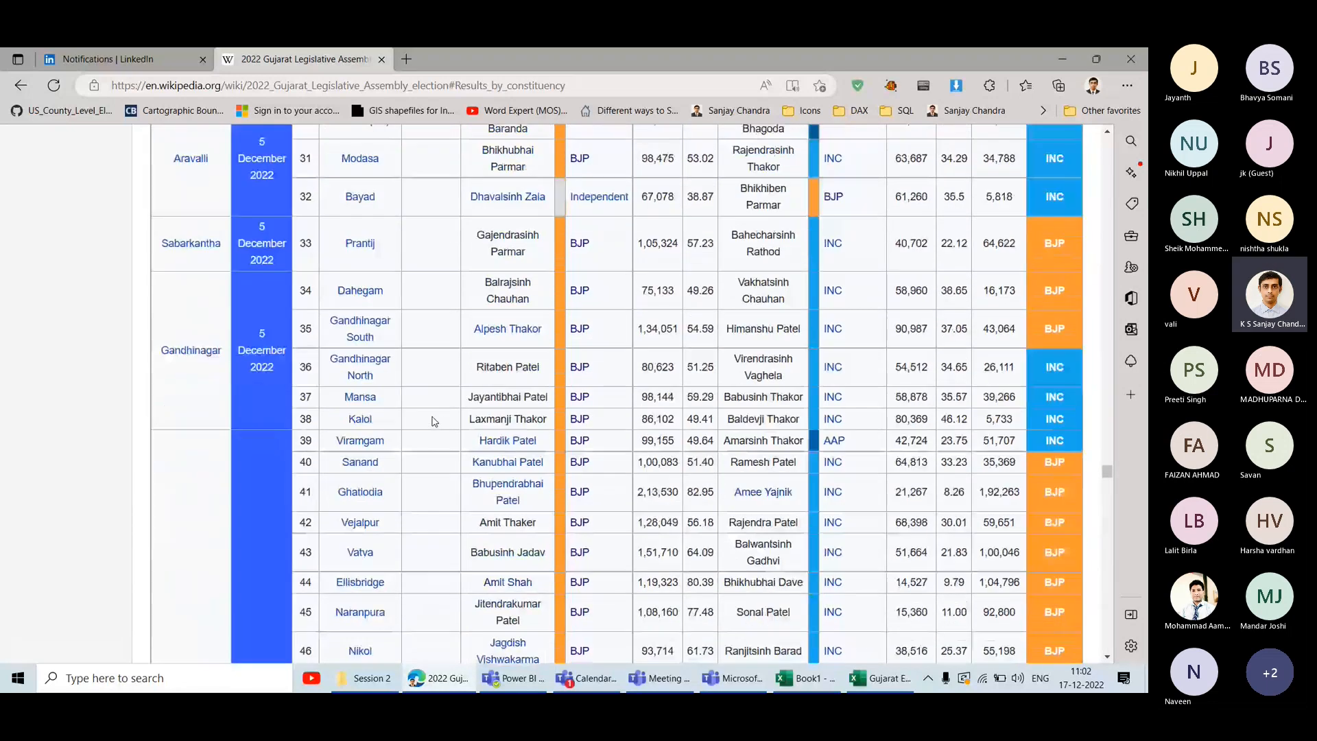
{"action": "scroll", "coordinate": [434, 421], "scroll_direction": "up", "scroll_amount": 12}
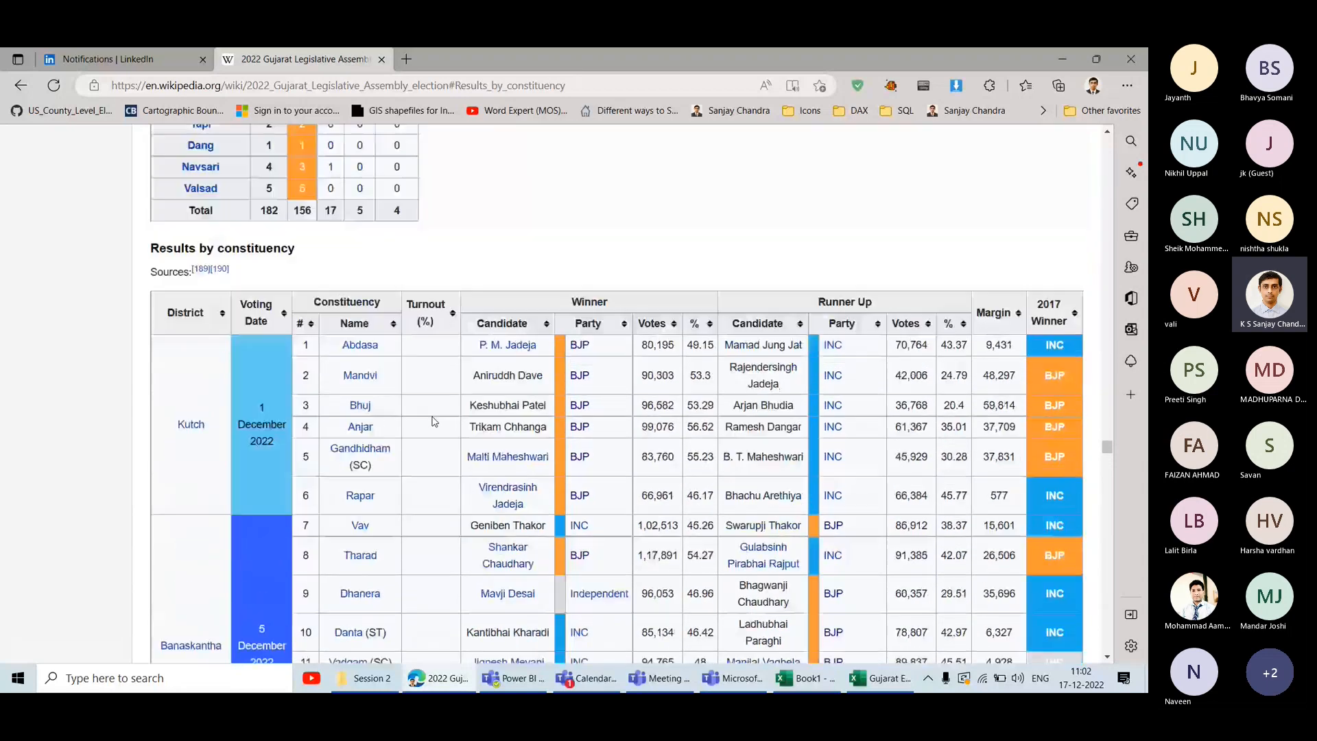
{"action": "scroll", "coordinate": [435, 421], "scroll_direction": "down", "scroll_amount": 3}
{"action": "scroll", "coordinate": [435, 422], "scroll_direction": "up", "scroll_amount": 1}
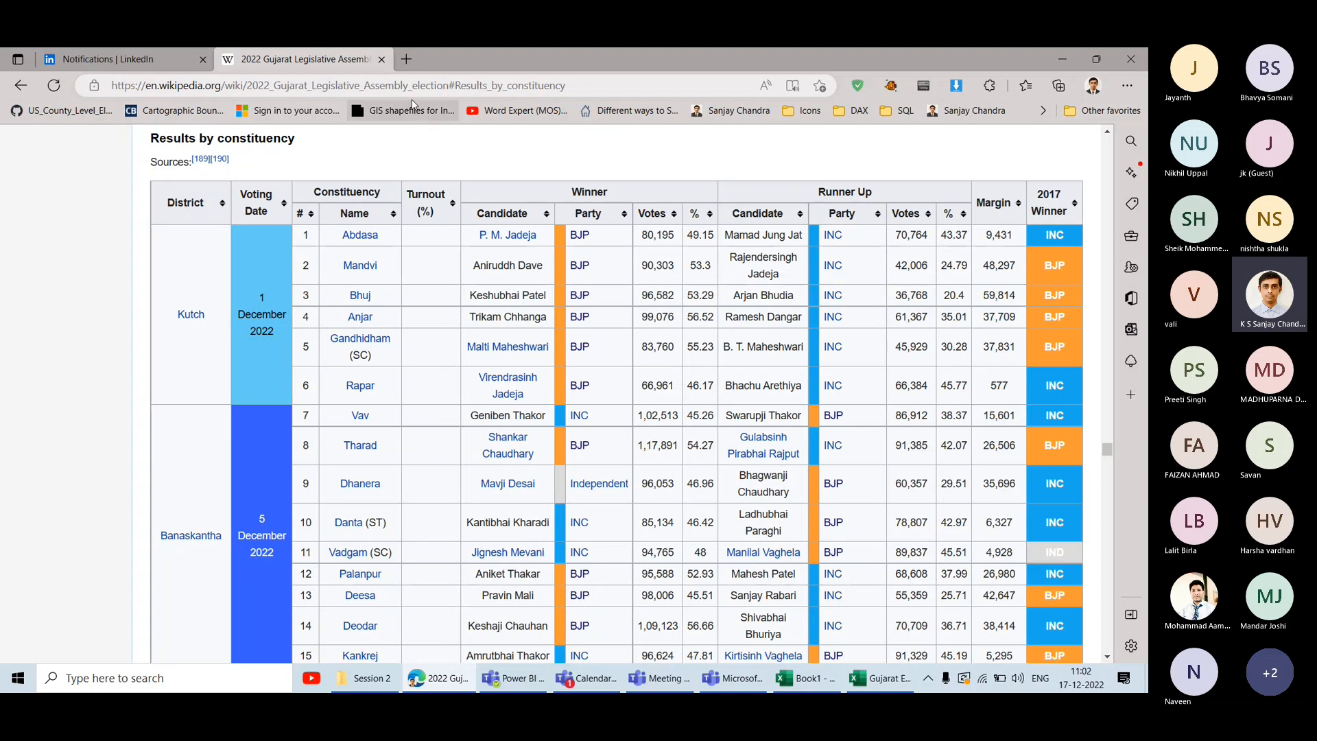
Copy the Wikipedia page's URL and select cell B2 in the Gujarat Election workbook in Excel.
{"action": "left_click", "coordinate": [446, 88]}
{"action": "key", "text": "ctrl+c"}
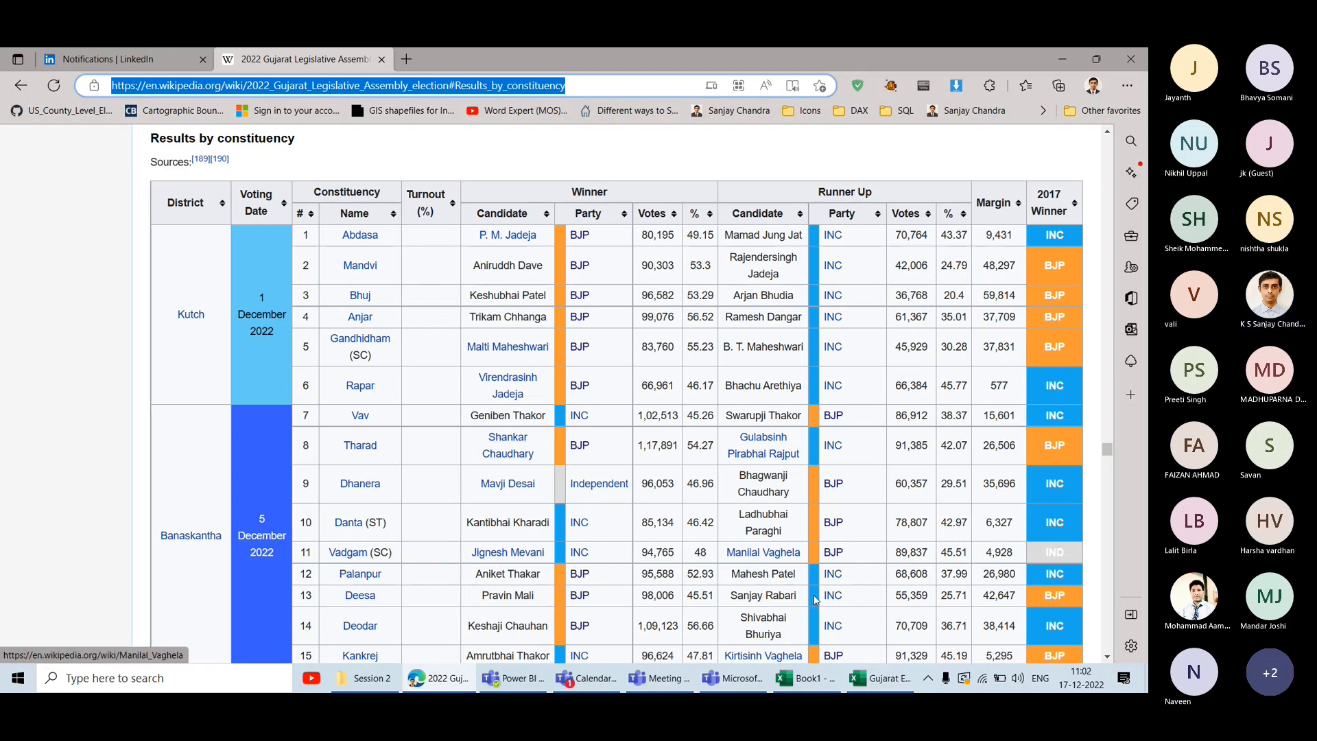
{"action": "left_click", "coordinate": [873, 681]}
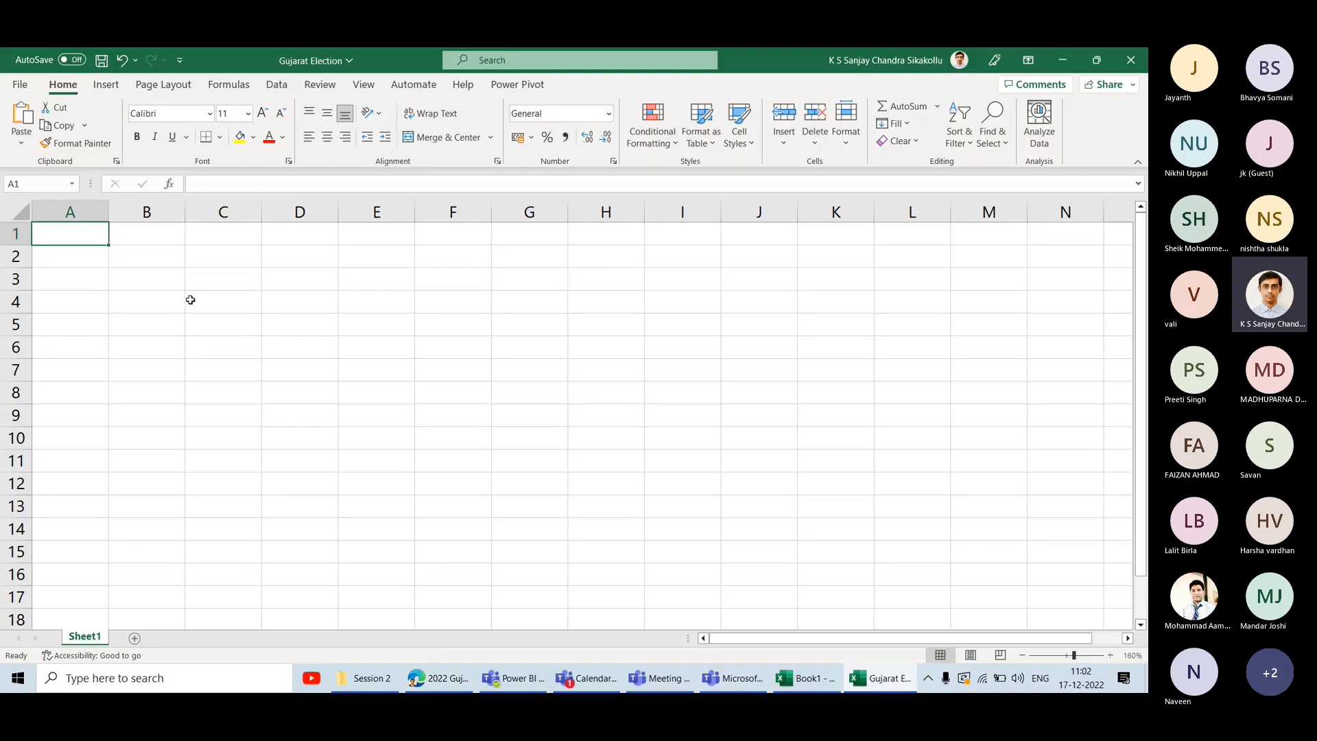
{"action": "left_click", "coordinate": [145, 261]}
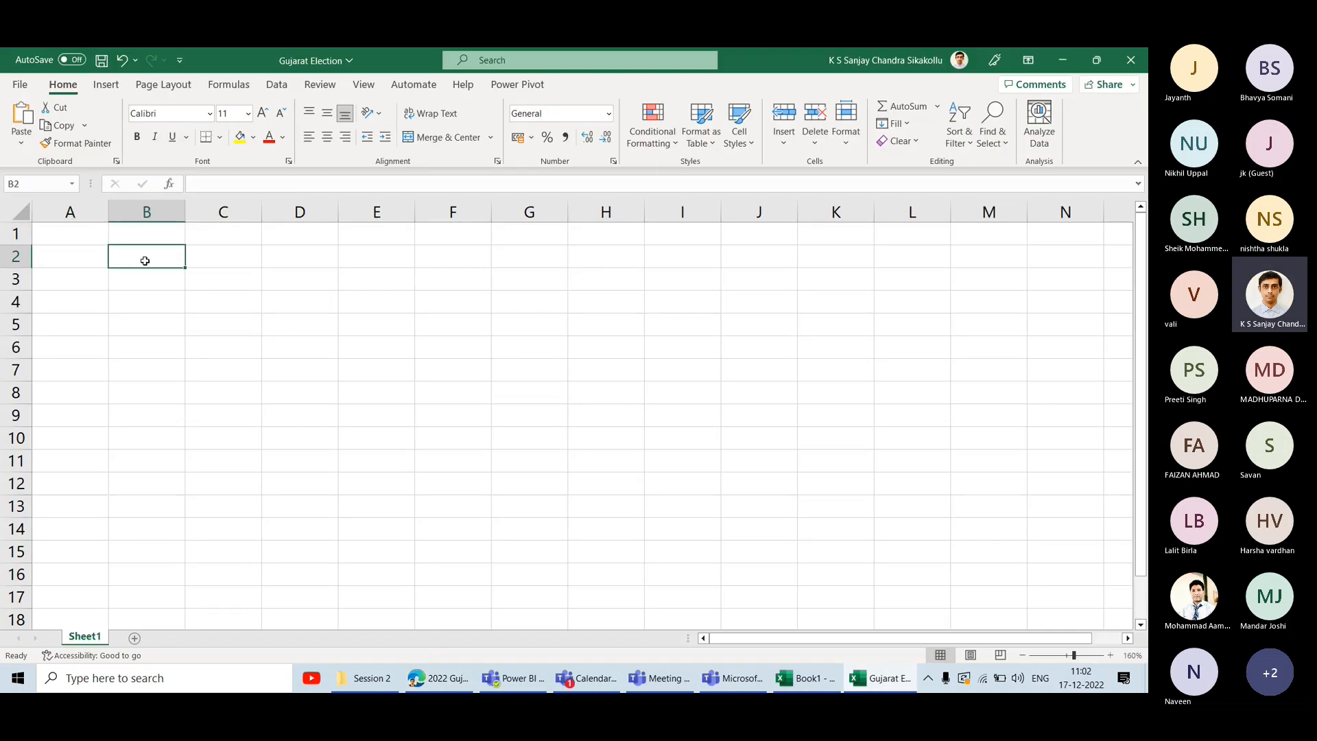
{"action": "left_click", "coordinate": [277, 85]}
{"action": "left_click", "coordinate": [21, 130]}
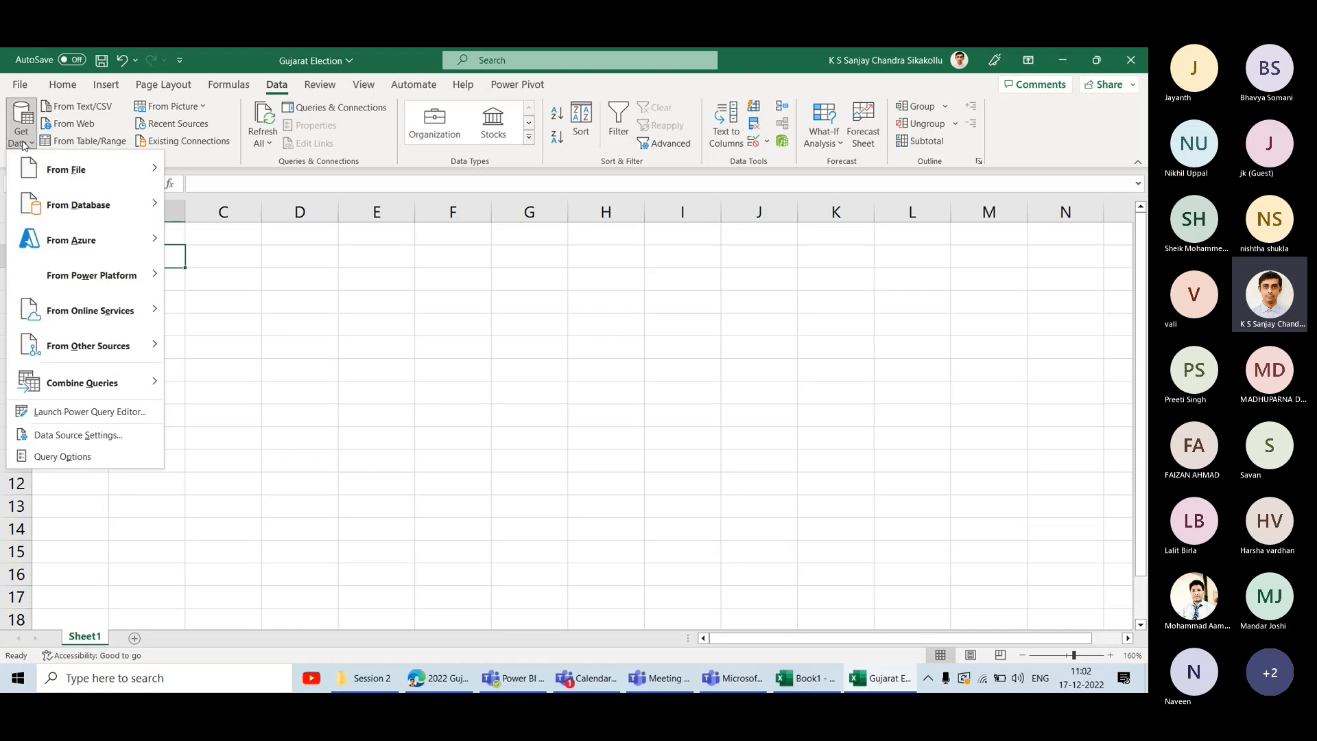
{"action": "mouse_move", "coordinate": [90, 348]}
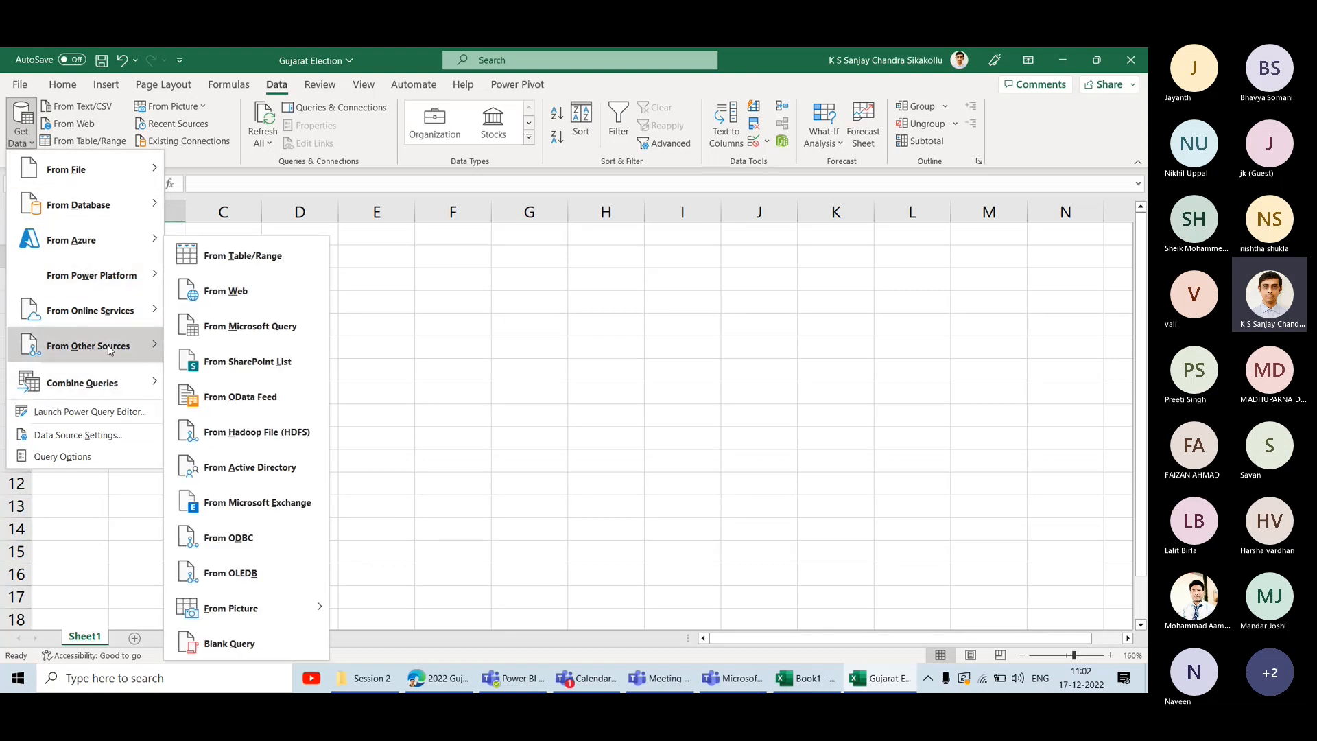
{"action": "left_click", "coordinate": [226, 184]}
{"action": "left_click", "coordinate": [81, 125]}
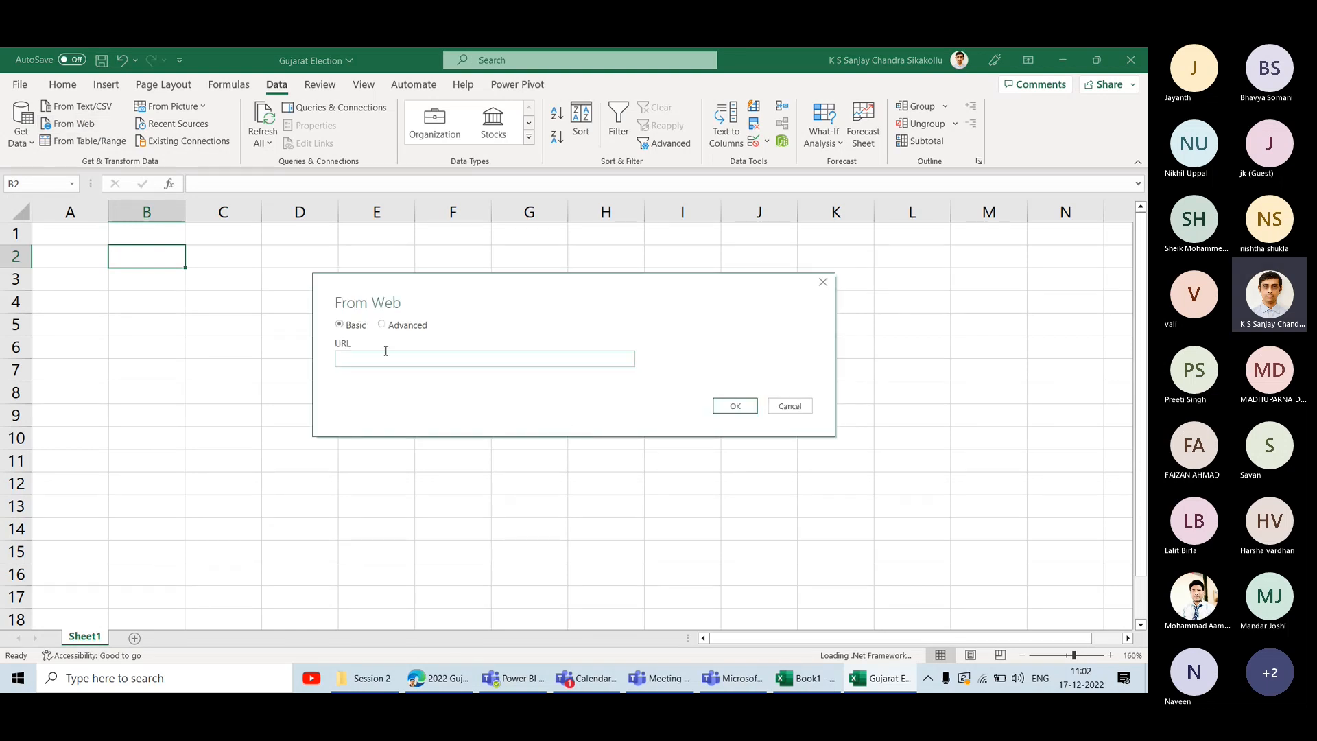
{"action": "left_click", "coordinate": [789, 410]}
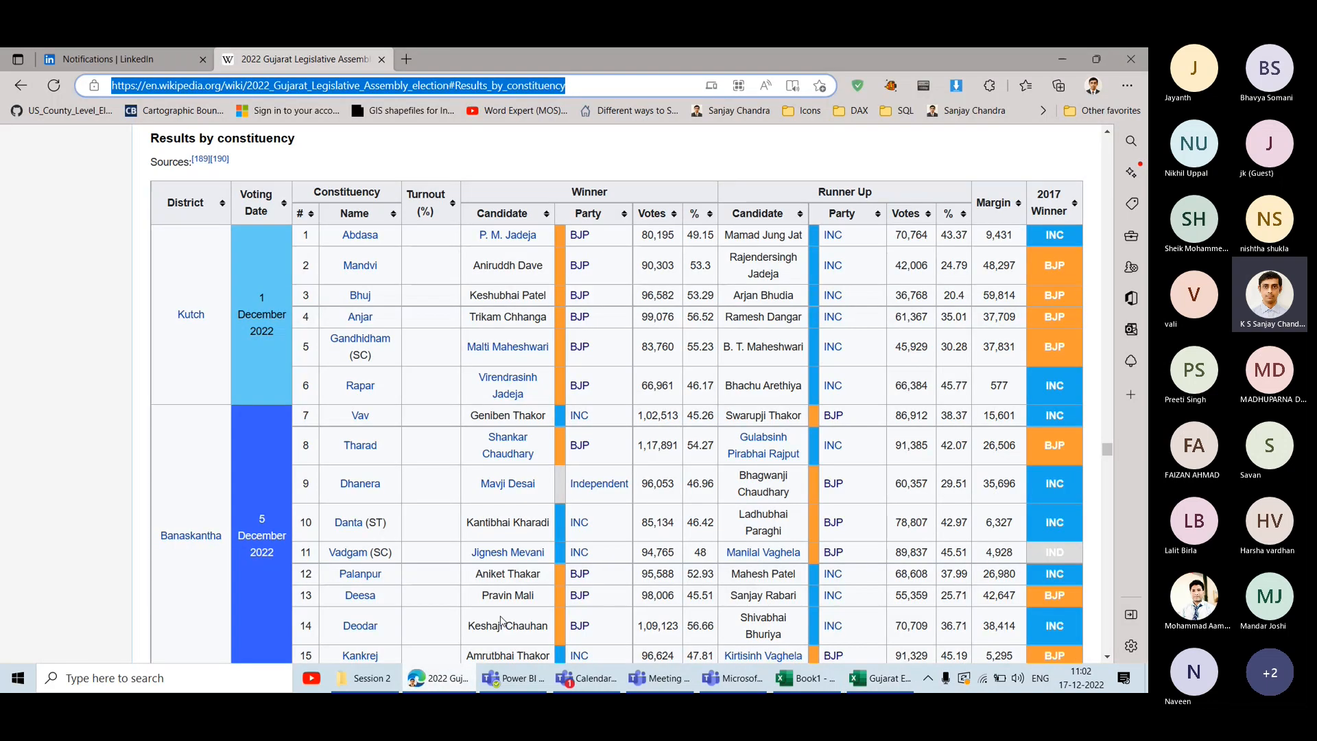
{"action": "left_click", "coordinate": [438, 678]}
{"action": "key", "text": "alt+Tab"}
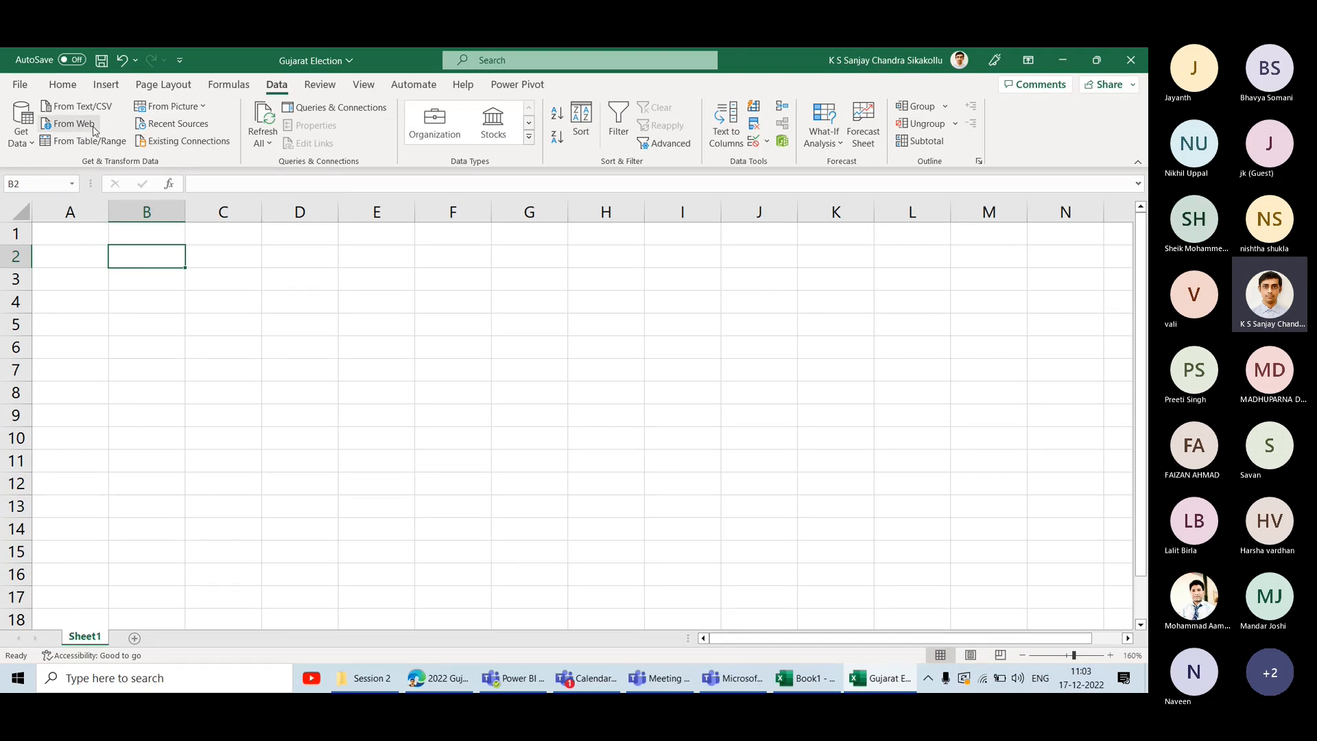
Start a web data import using the copied Wikipedia URL as its basic source address.
{"action": "left_click", "coordinate": [94, 127]}
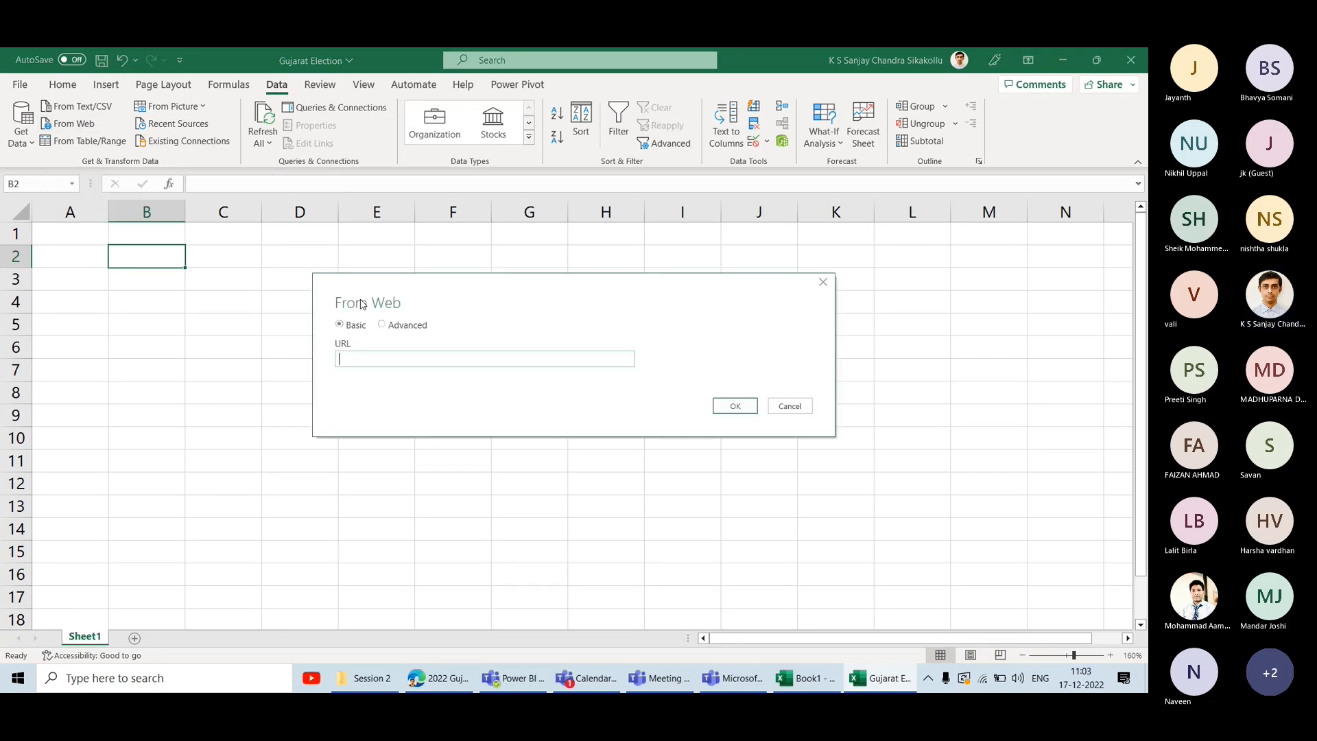
{"action": "key", "text": "ctrl+v"}
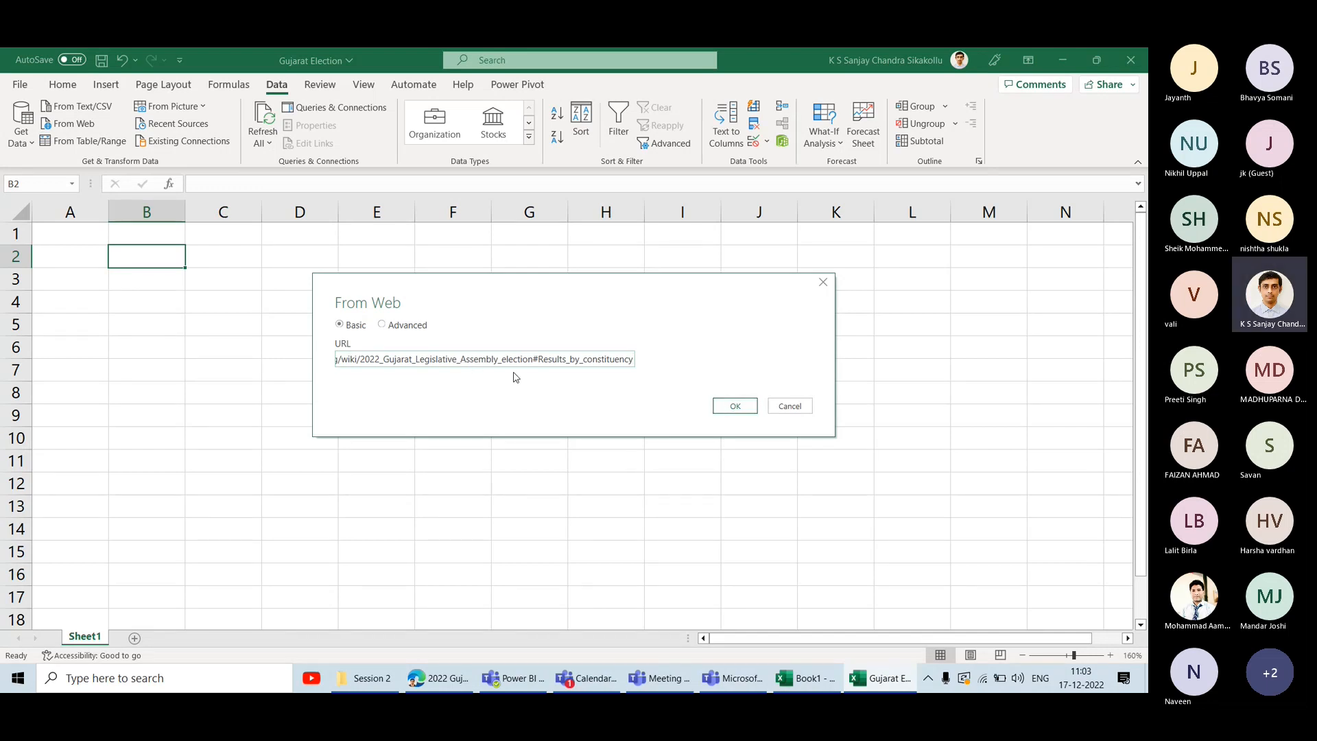
{"action": "left_click", "coordinate": [728, 410]}
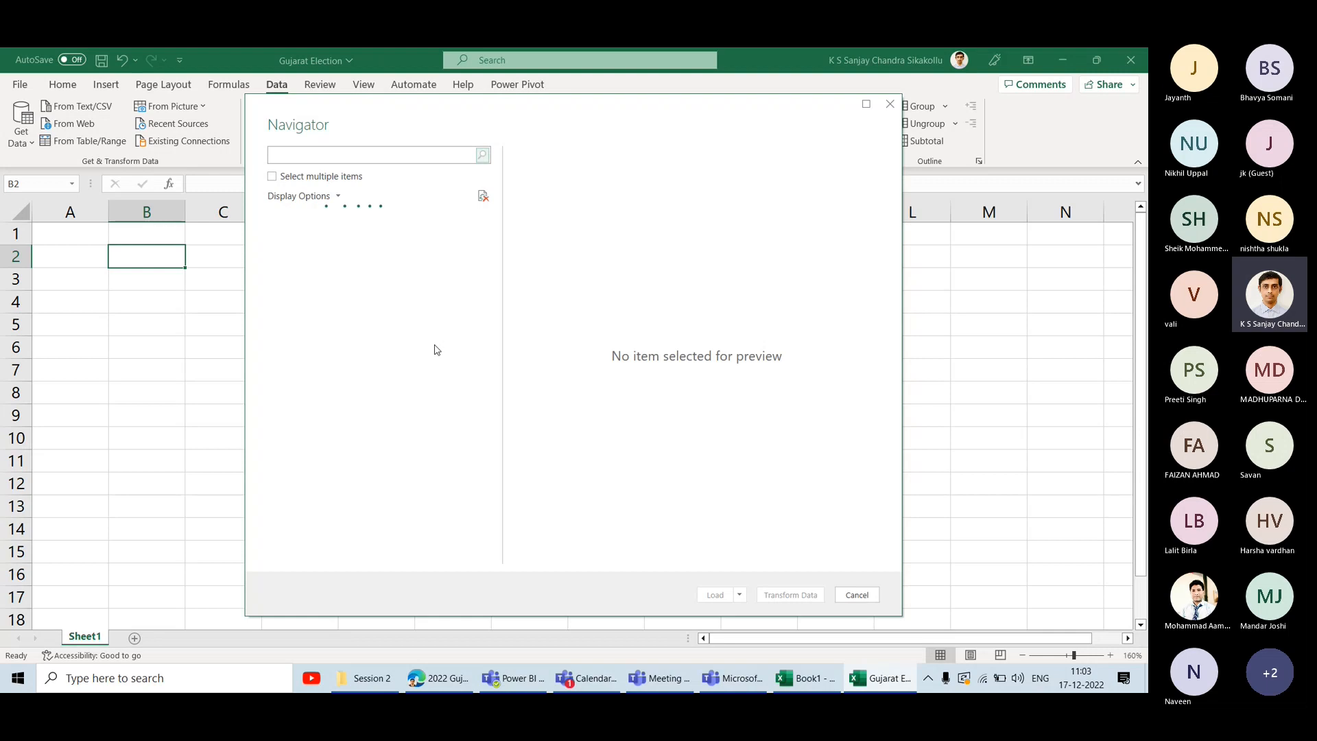
Look through the available tables in the Navigator, previewing polling phase and district results, Document, and the Candidates table with its party columns.
{"action": "scroll", "coordinate": [437, 350], "scroll_direction": "down", "scroll_amount": 1}
{"action": "scroll", "coordinate": [432, 353], "scroll_direction": "down", "scroll_amount": 3}
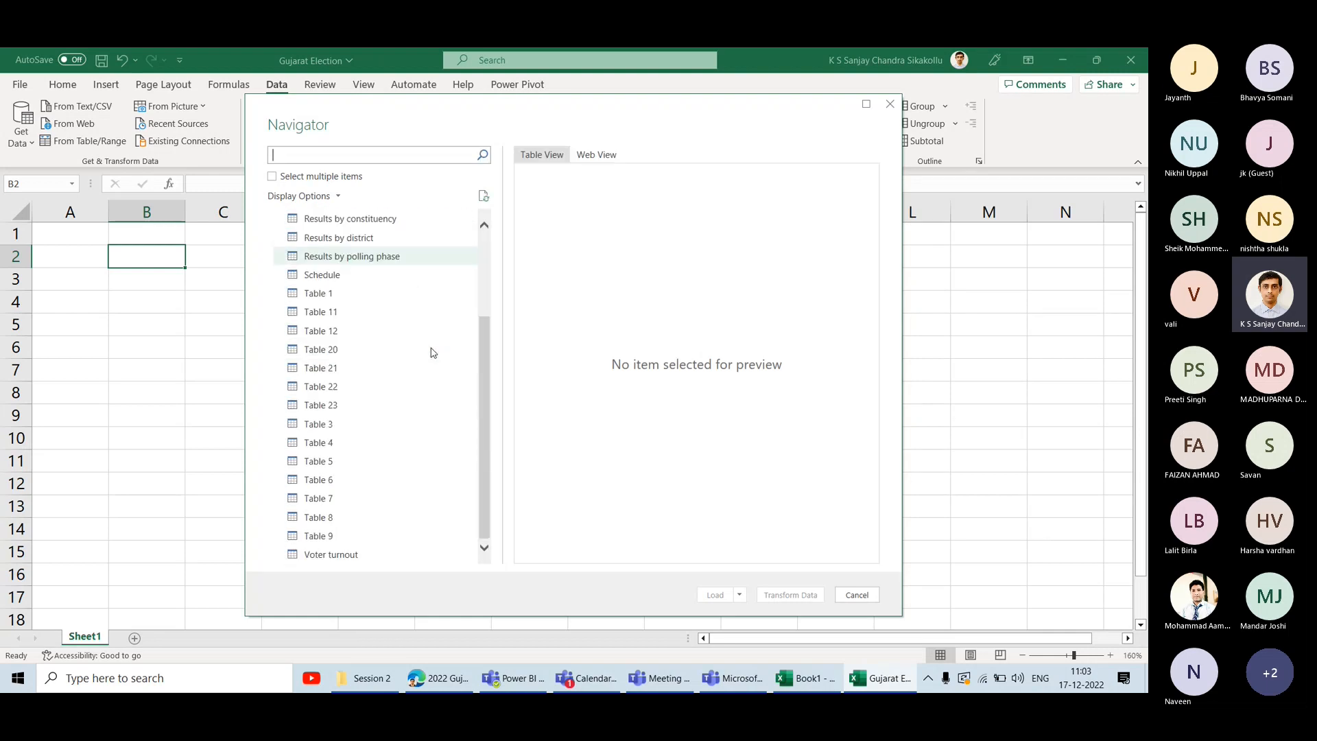
{"action": "scroll", "coordinate": [433, 352], "scroll_direction": "up", "scroll_amount": 4}
{"action": "left_click", "coordinate": [389, 369]}
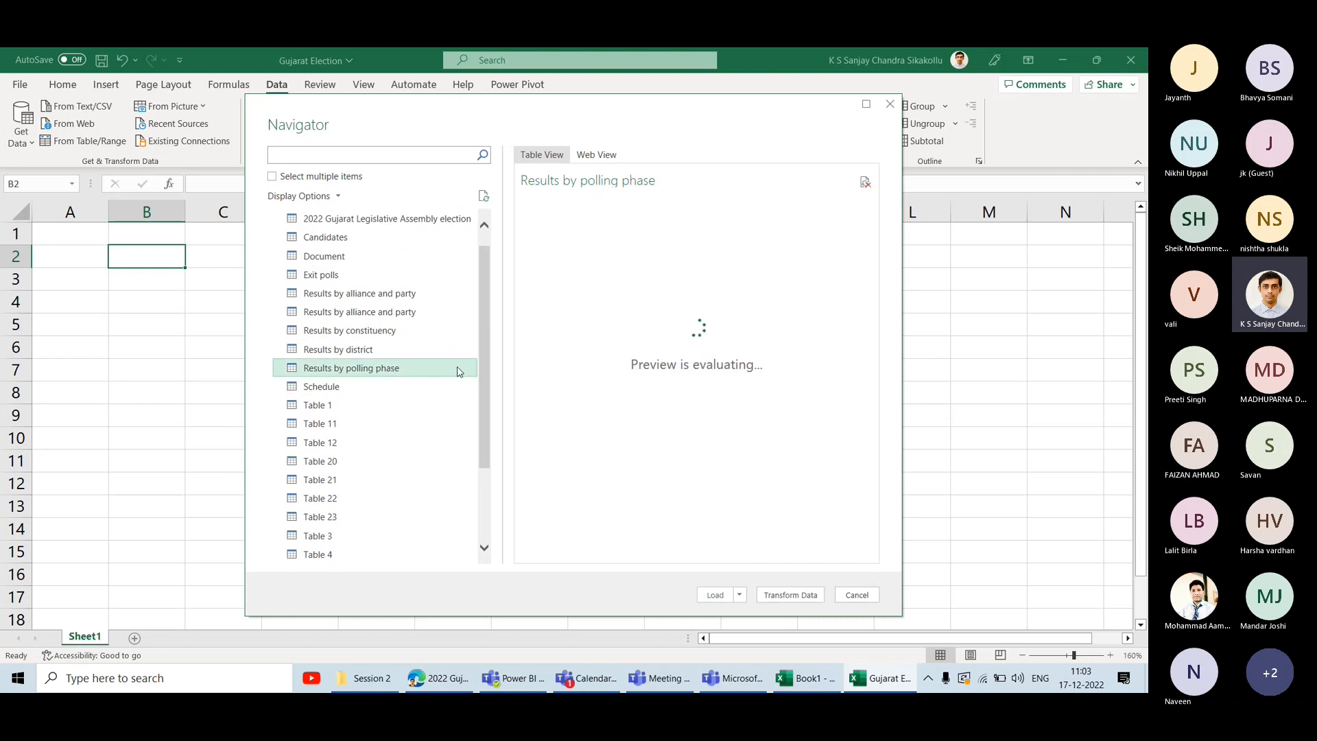
{"action": "left_click", "coordinate": [381, 352]}
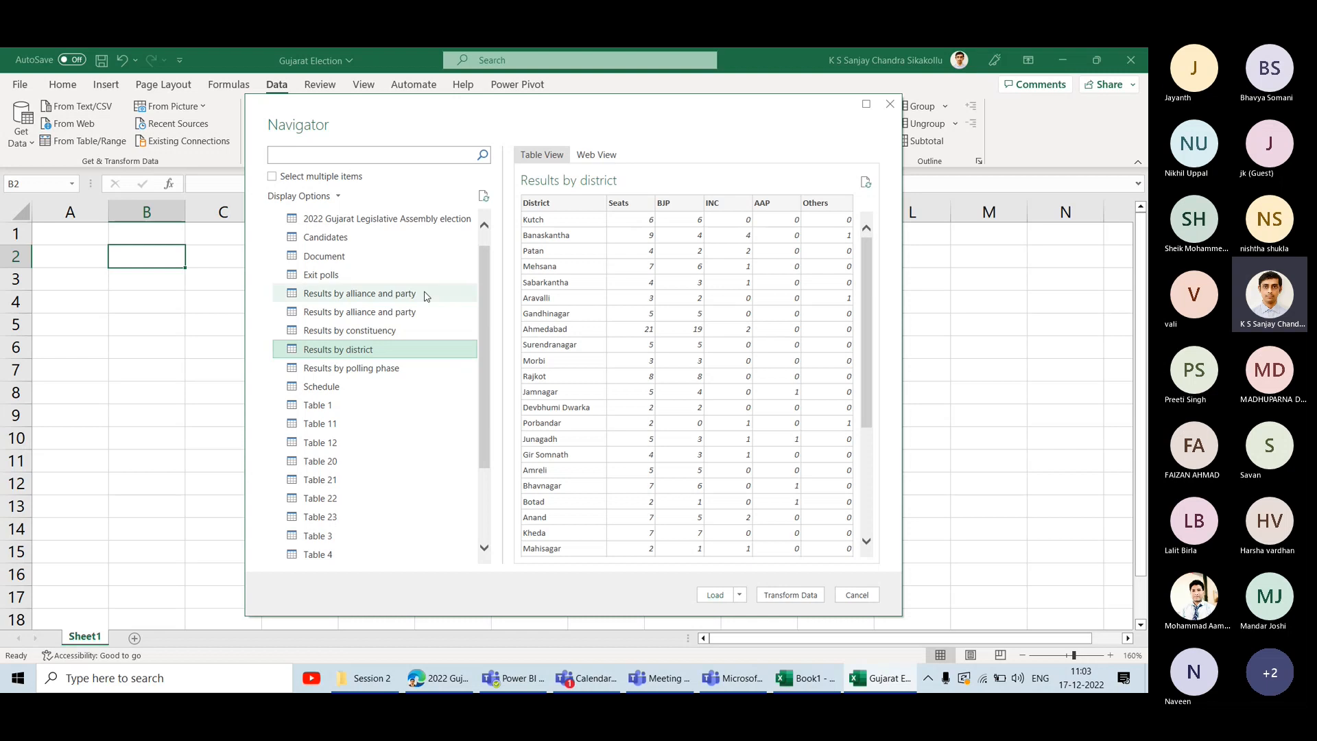
{"action": "left_click", "coordinate": [398, 220]}
{"action": "left_click", "coordinate": [400, 240]}
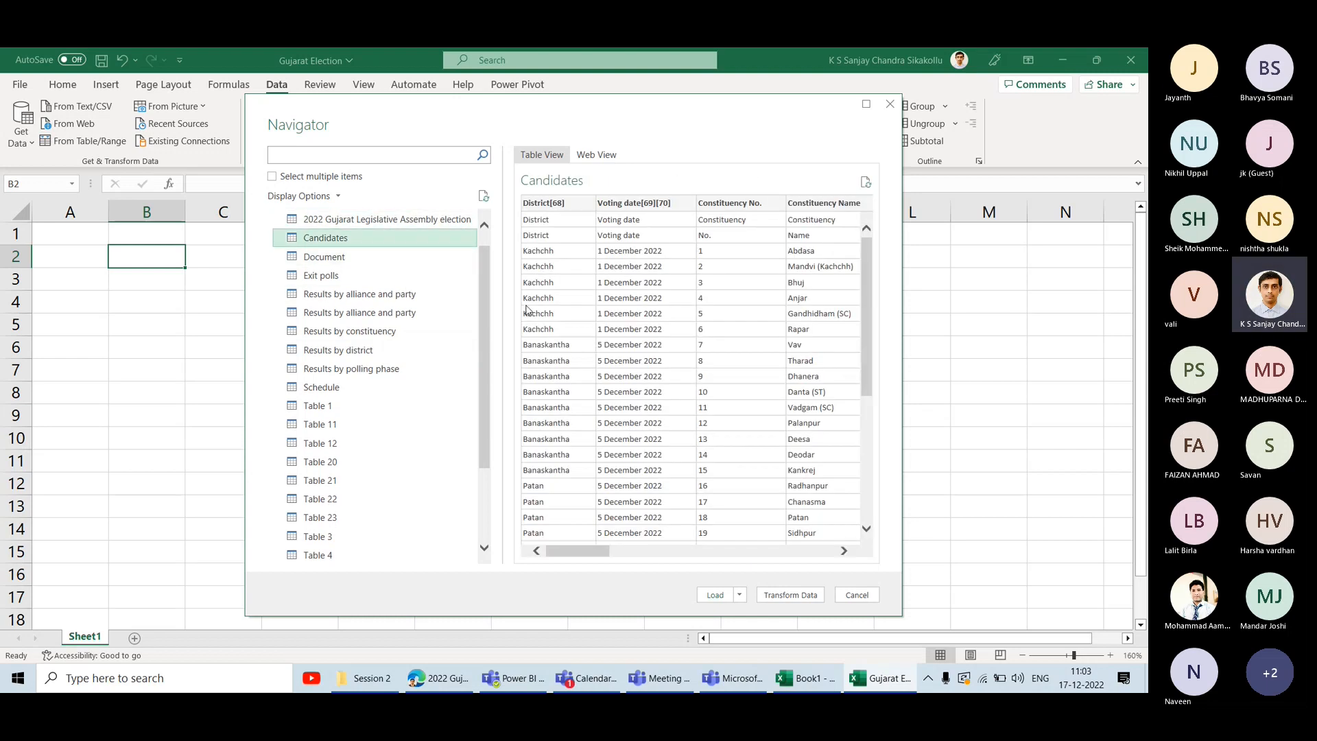
{"action": "scroll", "coordinate": [582, 325], "scroll_direction": "right", "scroll_amount": 5}
{"action": "scroll", "coordinate": [582, 325], "scroll_direction": "right", "scroll_amount": 6}
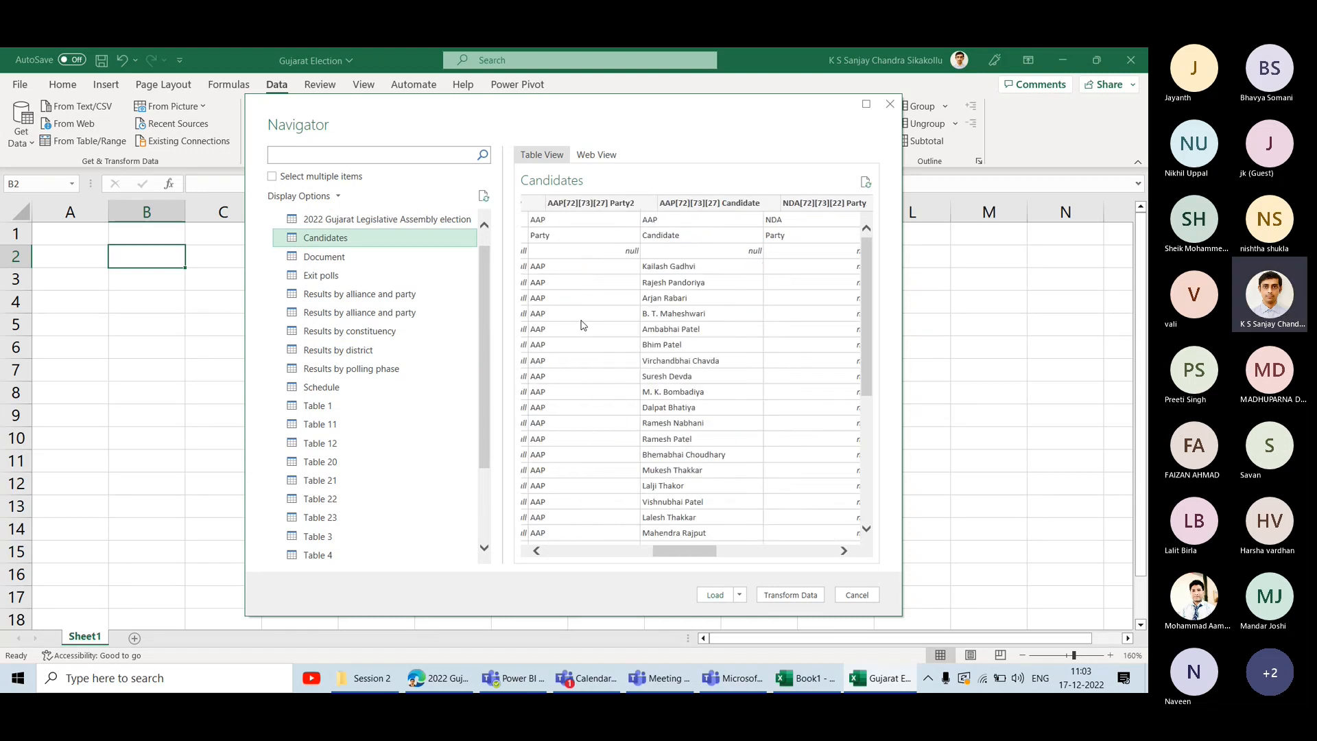
{"action": "left_click", "coordinate": [332, 257]}
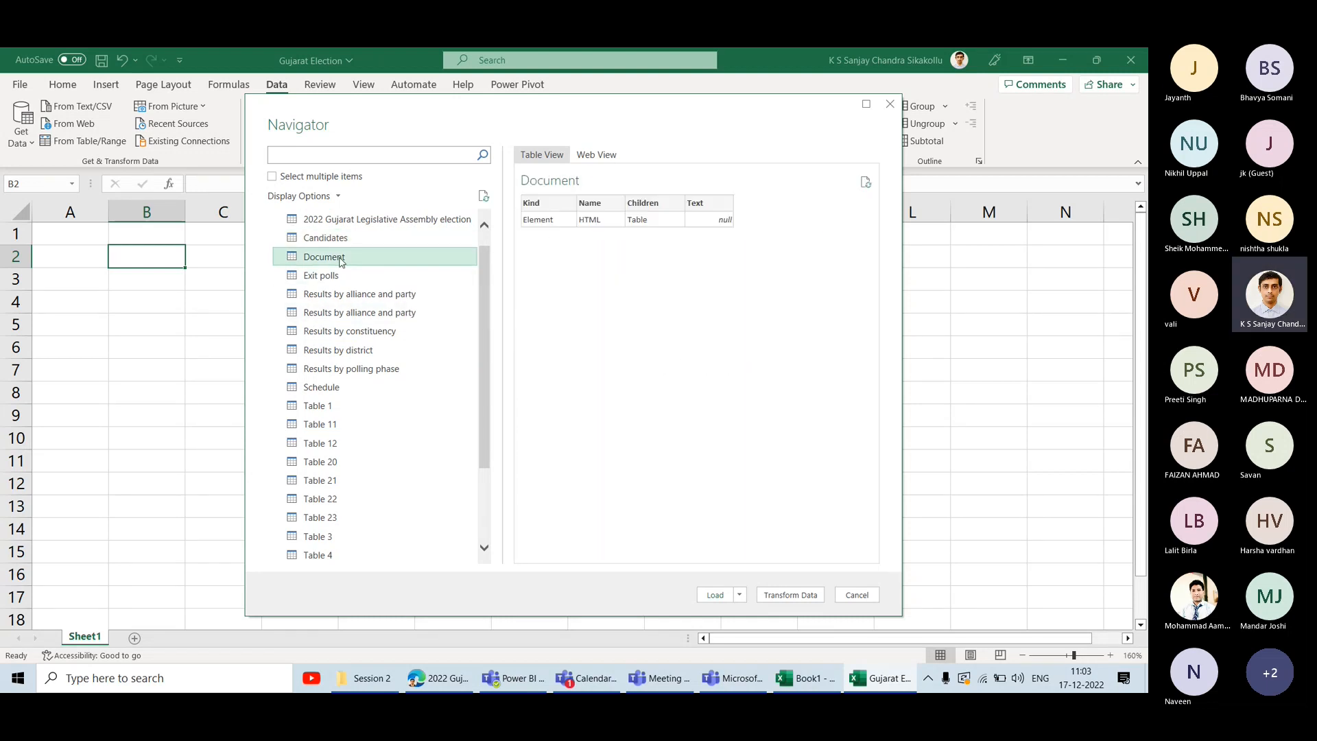
{"action": "left_click", "coordinate": [402, 237]}
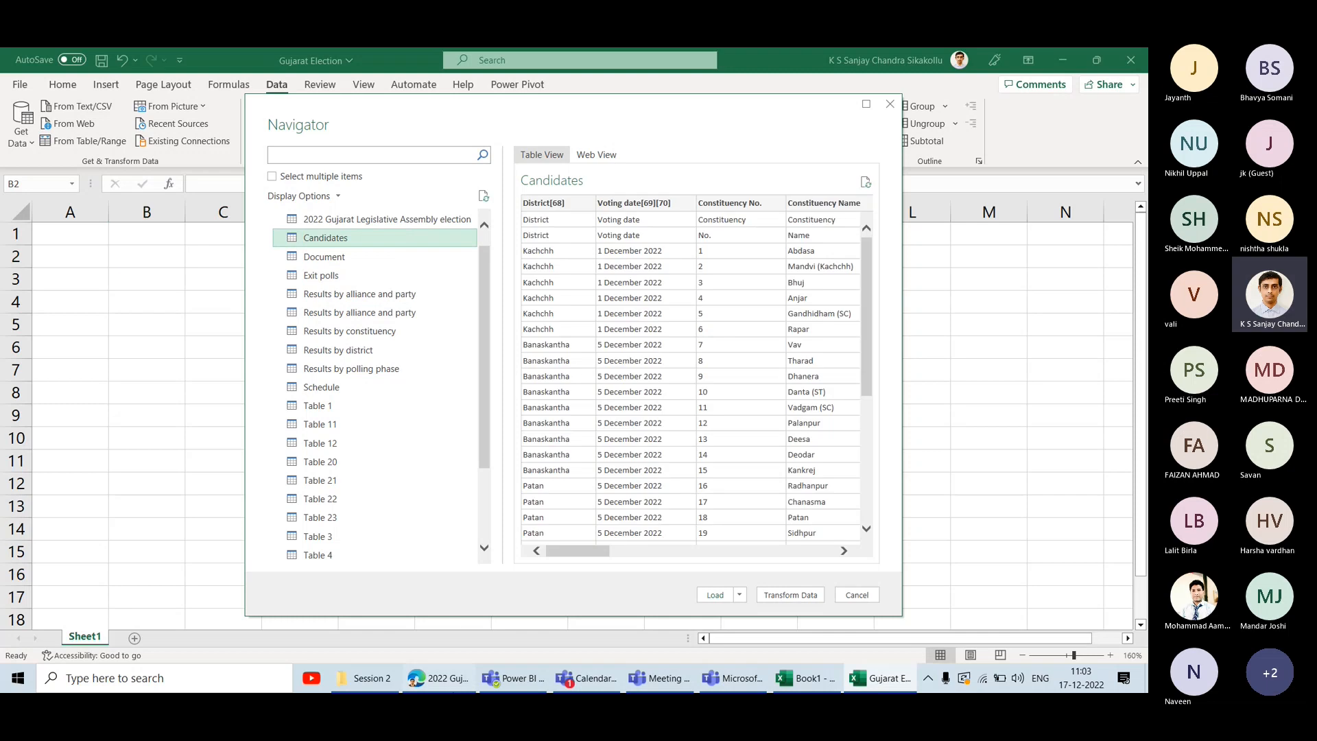
Switch to the Wikipedia article in Edge and find the Candidates table to compare it with the import preview.
{"action": "key", "text": "alt+Tab"}
{"action": "scroll", "coordinate": [388, 450], "scroll_direction": "up", "scroll_amount": 15}
{"action": "scroll", "coordinate": [388, 449], "scroll_direction": "up", "scroll_amount": 20}
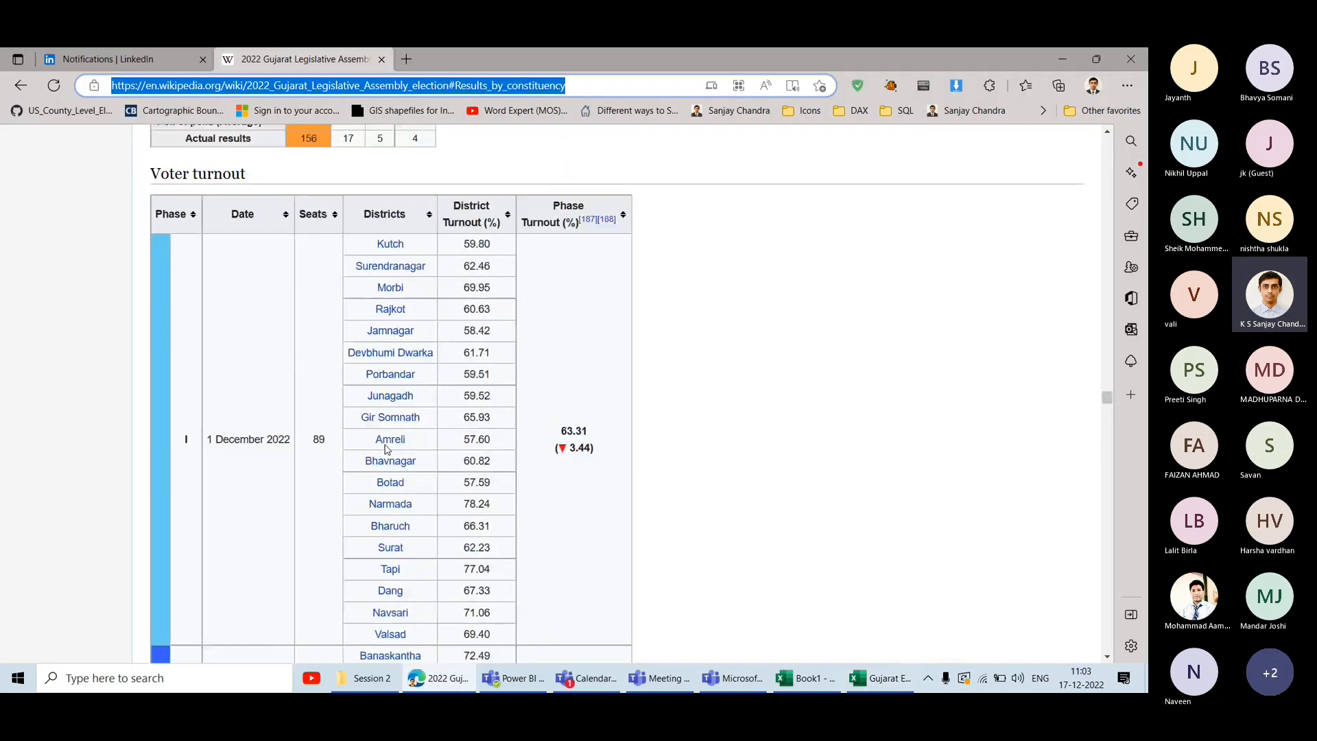
{"action": "scroll", "coordinate": [388, 449], "scroll_direction": "up", "scroll_amount": 20}
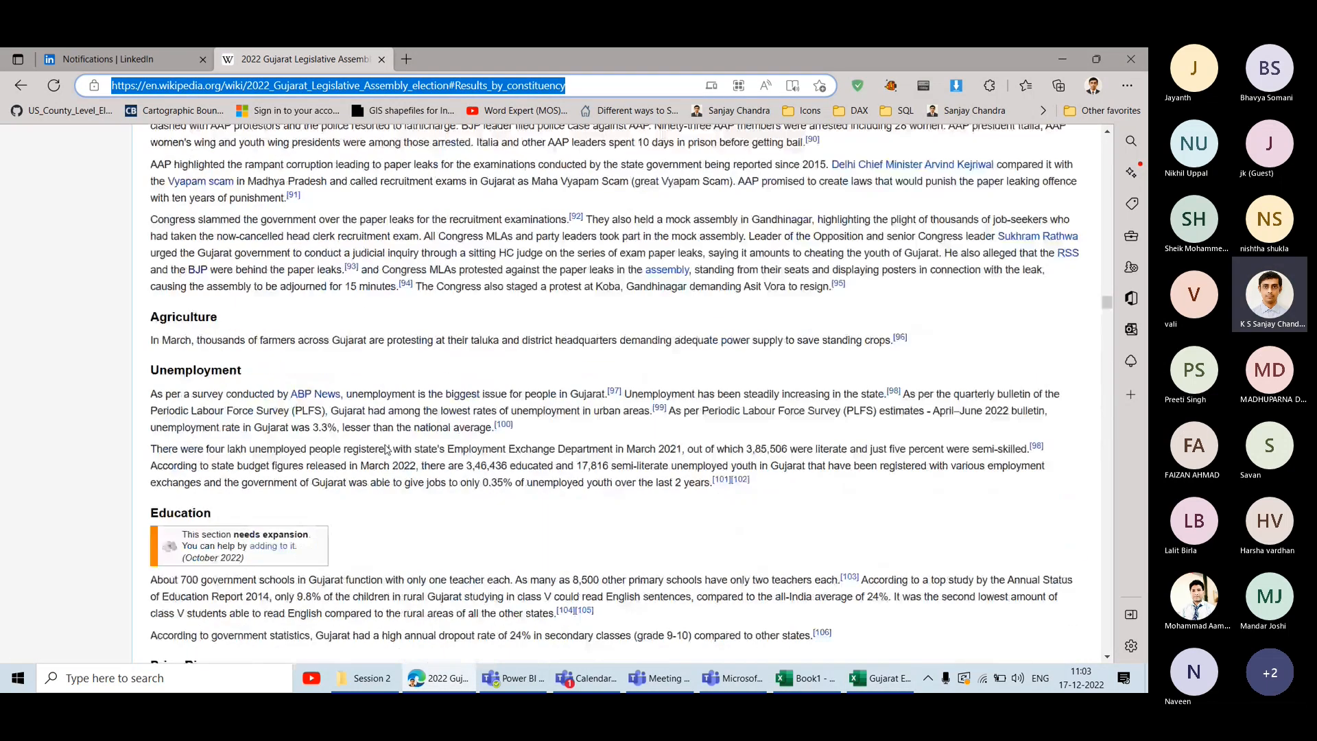
{"action": "scroll", "coordinate": [538, 356], "scroll_direction": "up", "scroll_amount": 20}
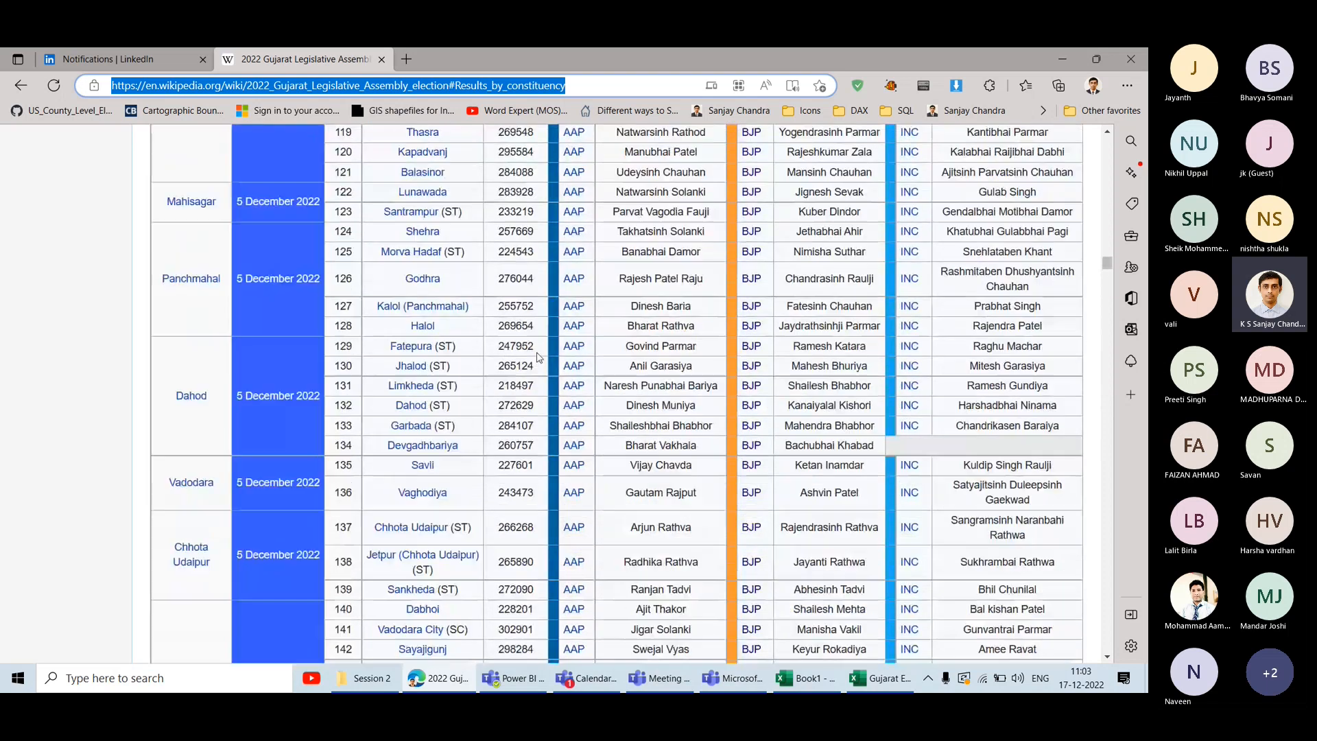
{"action": "scroll", "coordinate": [539, 356], "scroll_direction": "up", "scroll_amount": 15}
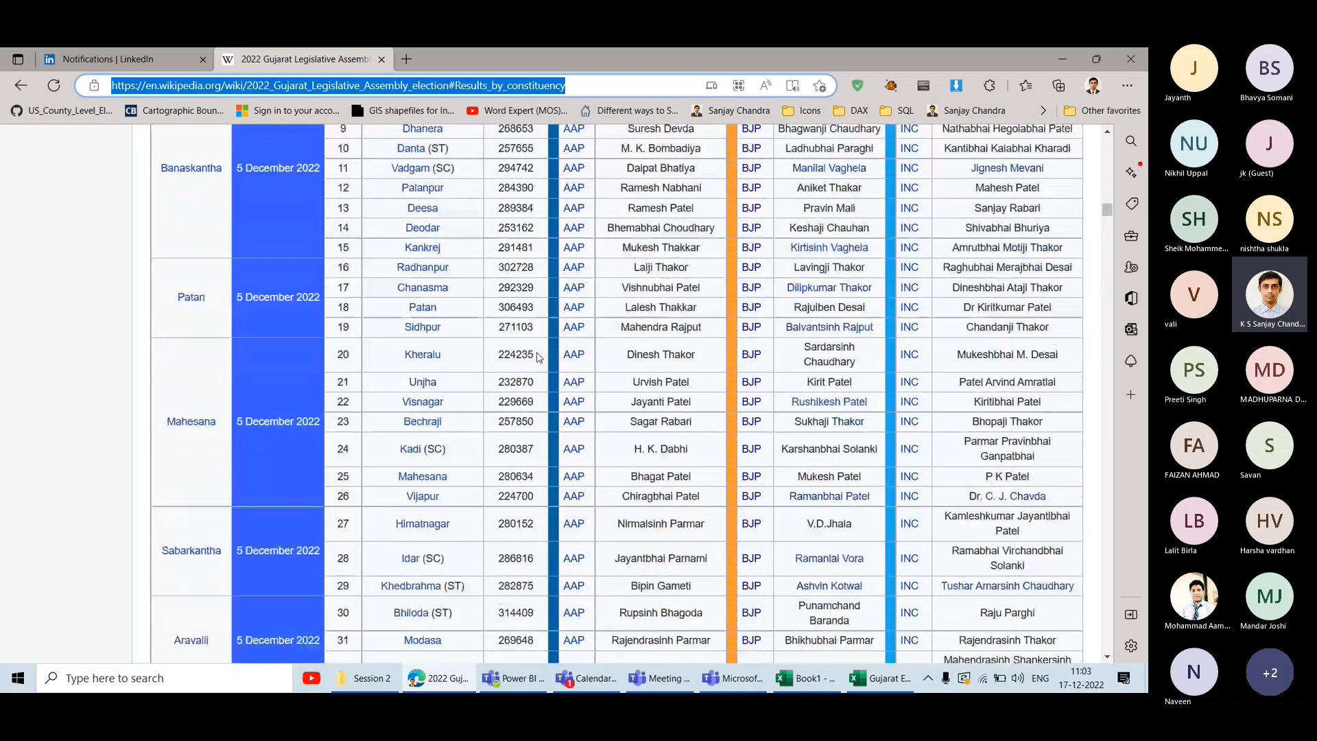
{"action": "scroll", "coordinate": [539, 356], "scroll_direction": "down", "scroll_amount": 4}
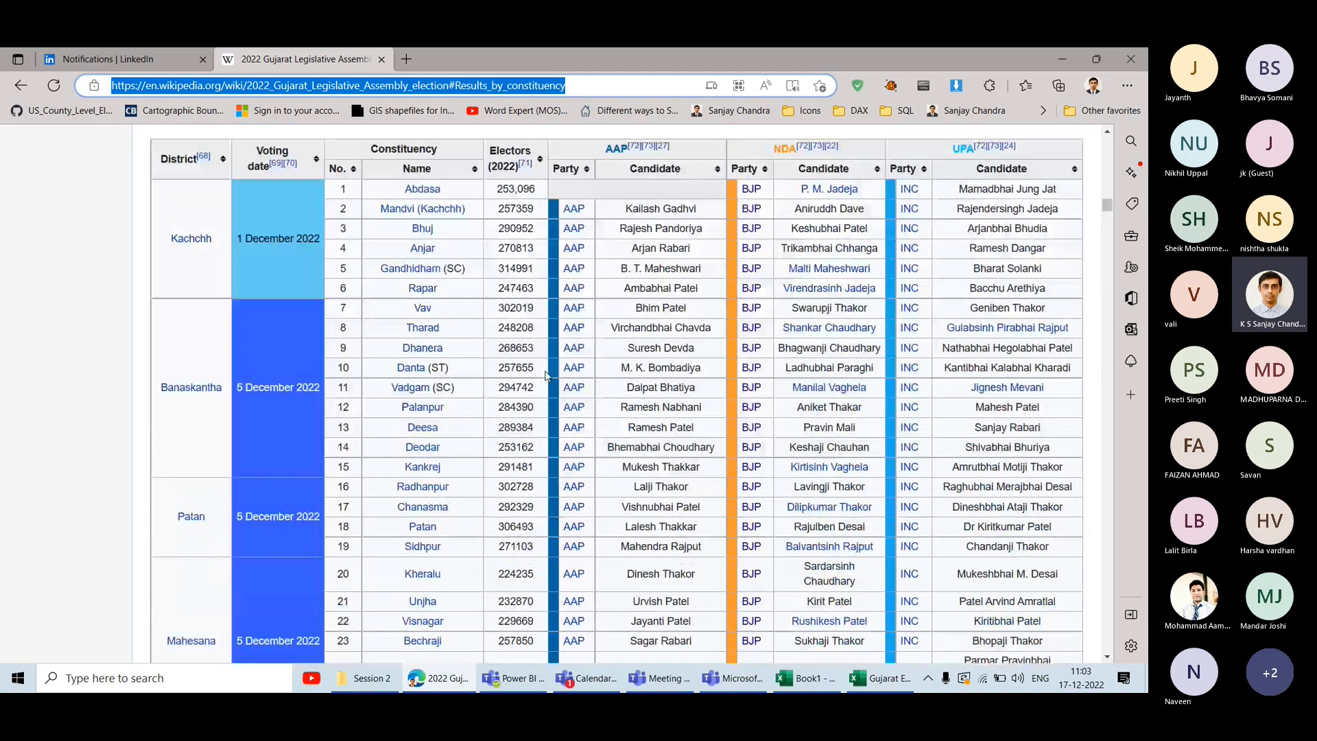
Return to the Navigator in Excel and preview Schedule and each of the numbered tables from Table 1 to Table 9.
{"action": "left_click", "coordinate": [891, 684]}
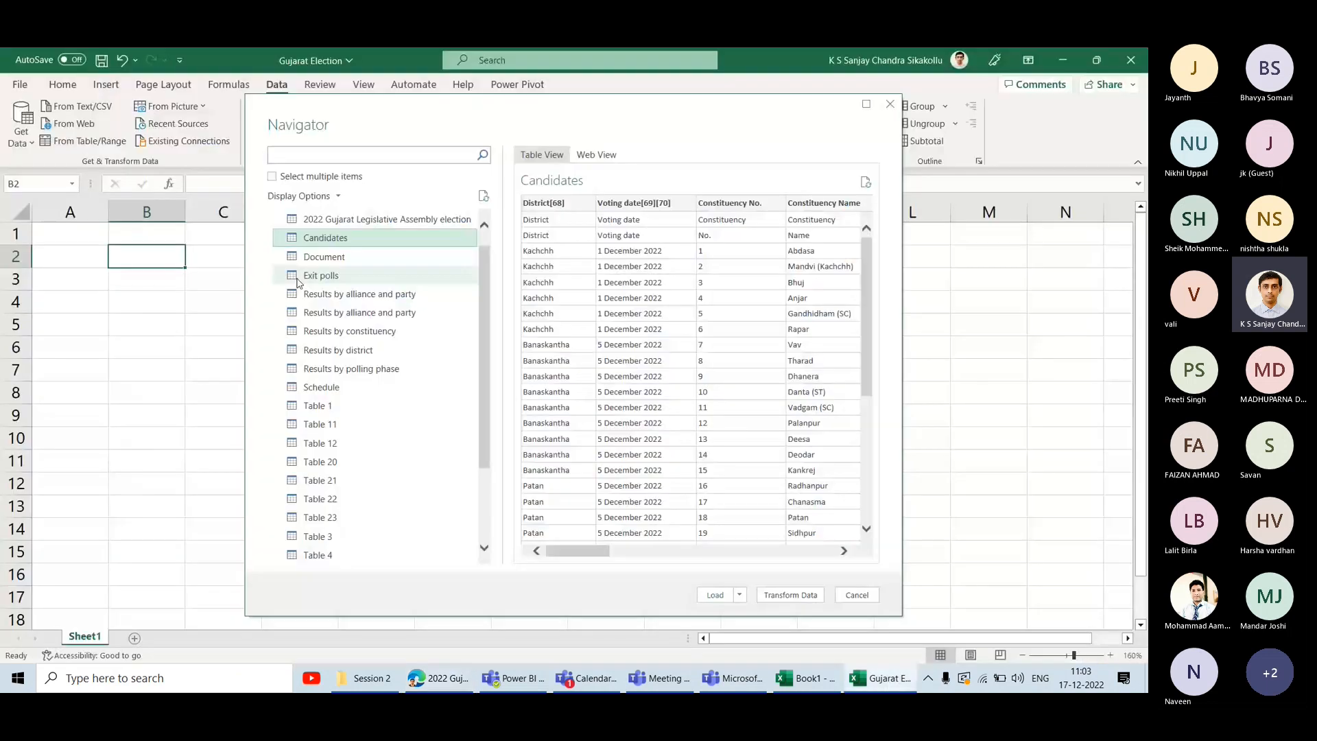
{"action": "left_click", "coordinate": [376, 388]}
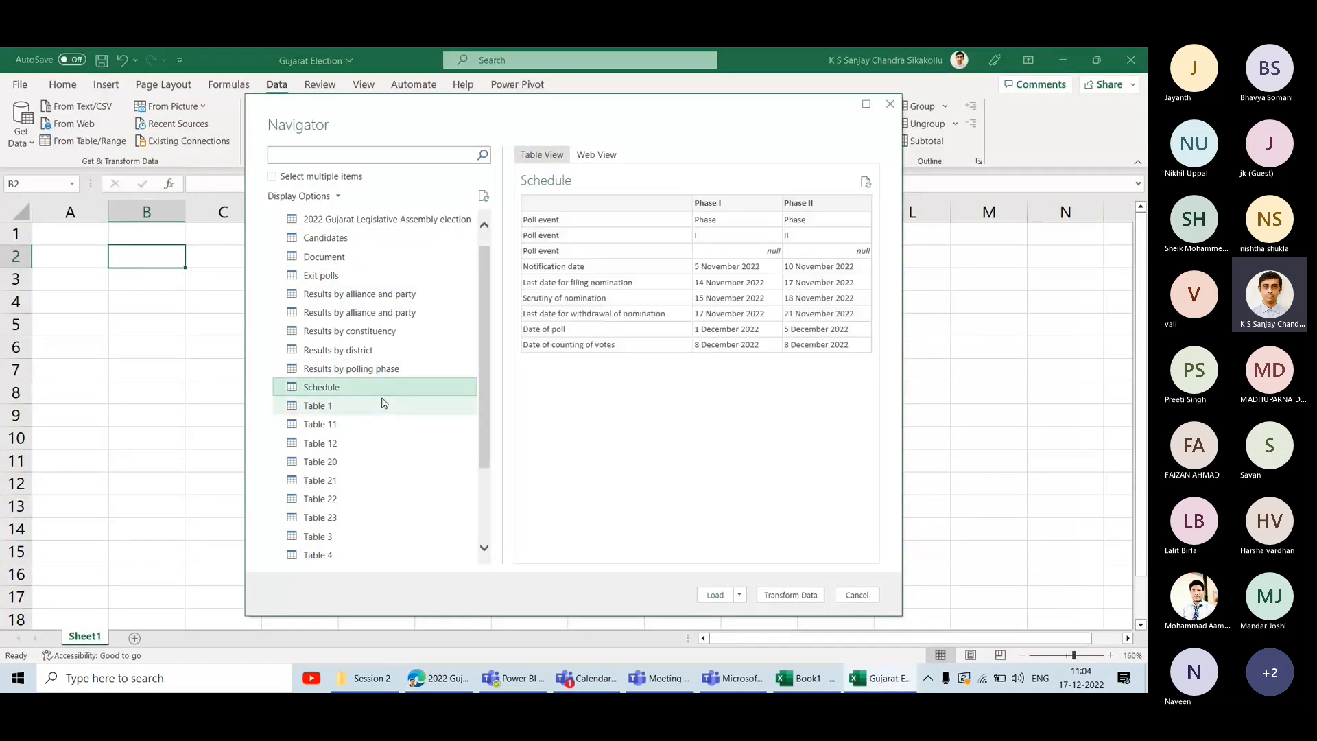
{"action": "left_click", "coordinate": [385, 408]}
{"action": "left_click", "coordinate": [393, 425]}
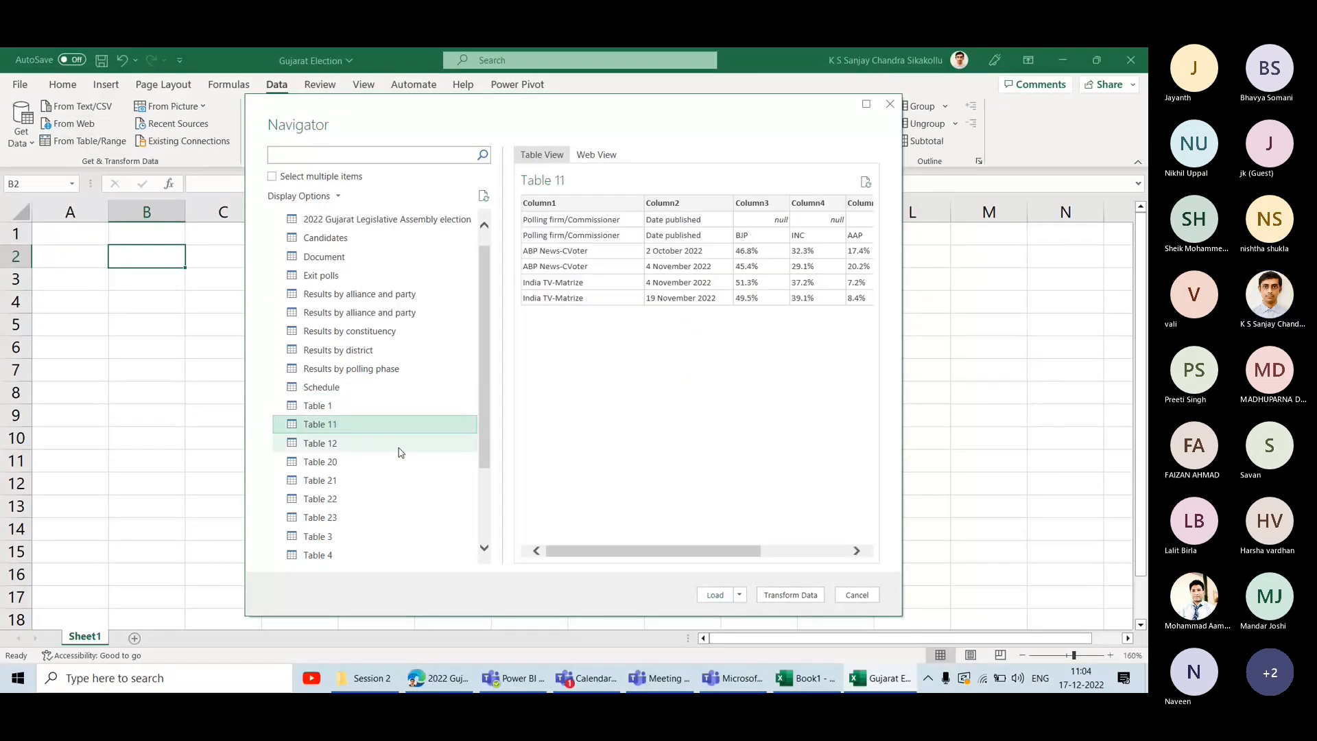
{"action": "left_click", "coordinate": [395, 444]}
{"action": "scroll", "coordinate": [397, 450], "scroll_direction": "down", "scroll_amount": 2}
{"action": "left_click", "coordinate": [366, 355]}
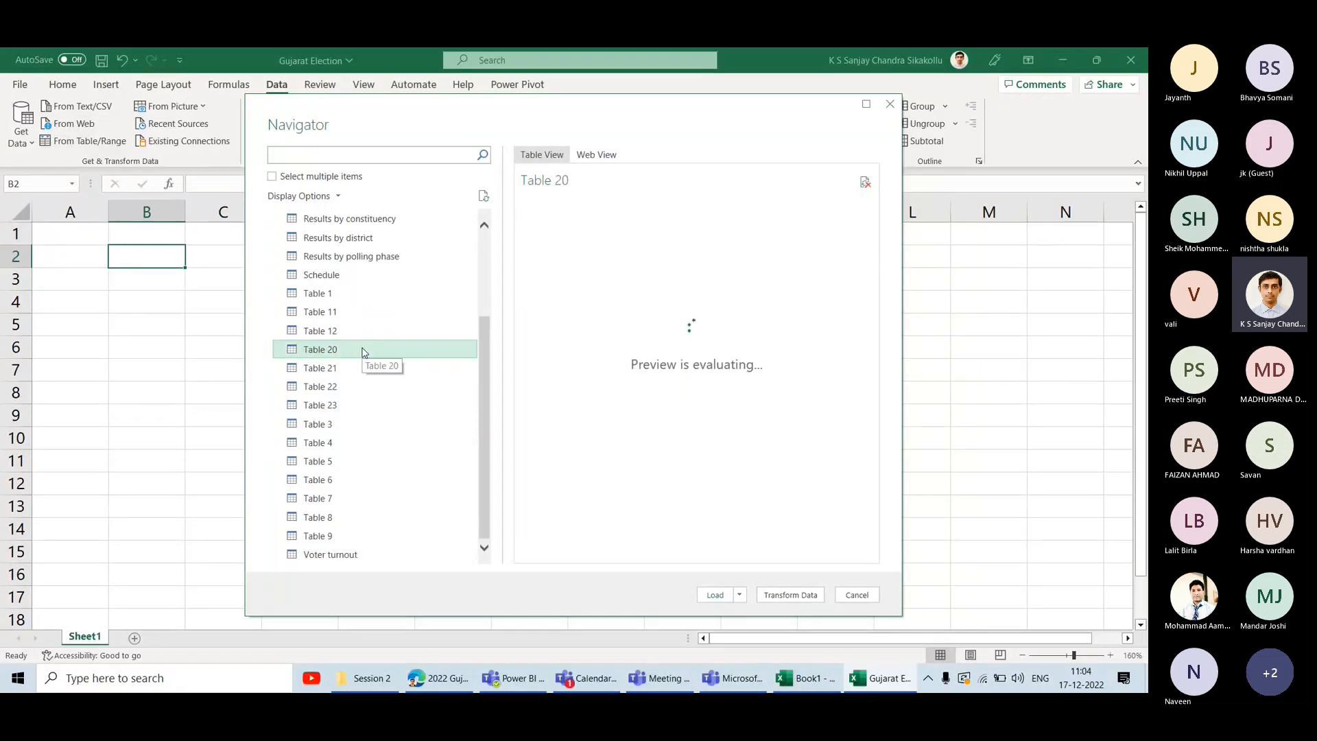
{"action": "left_click", "coordinate": [340, 374]}
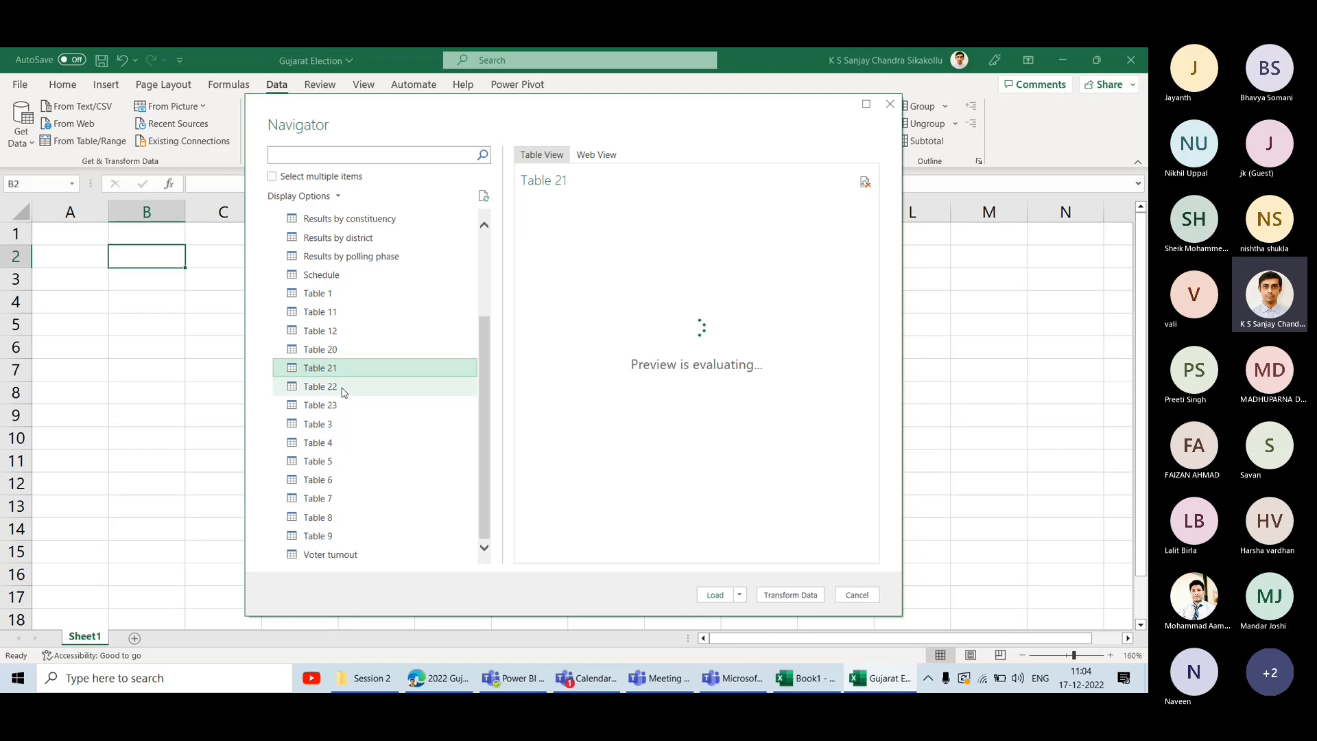
{"action": "left_click", "coordinate": [343, 388]}
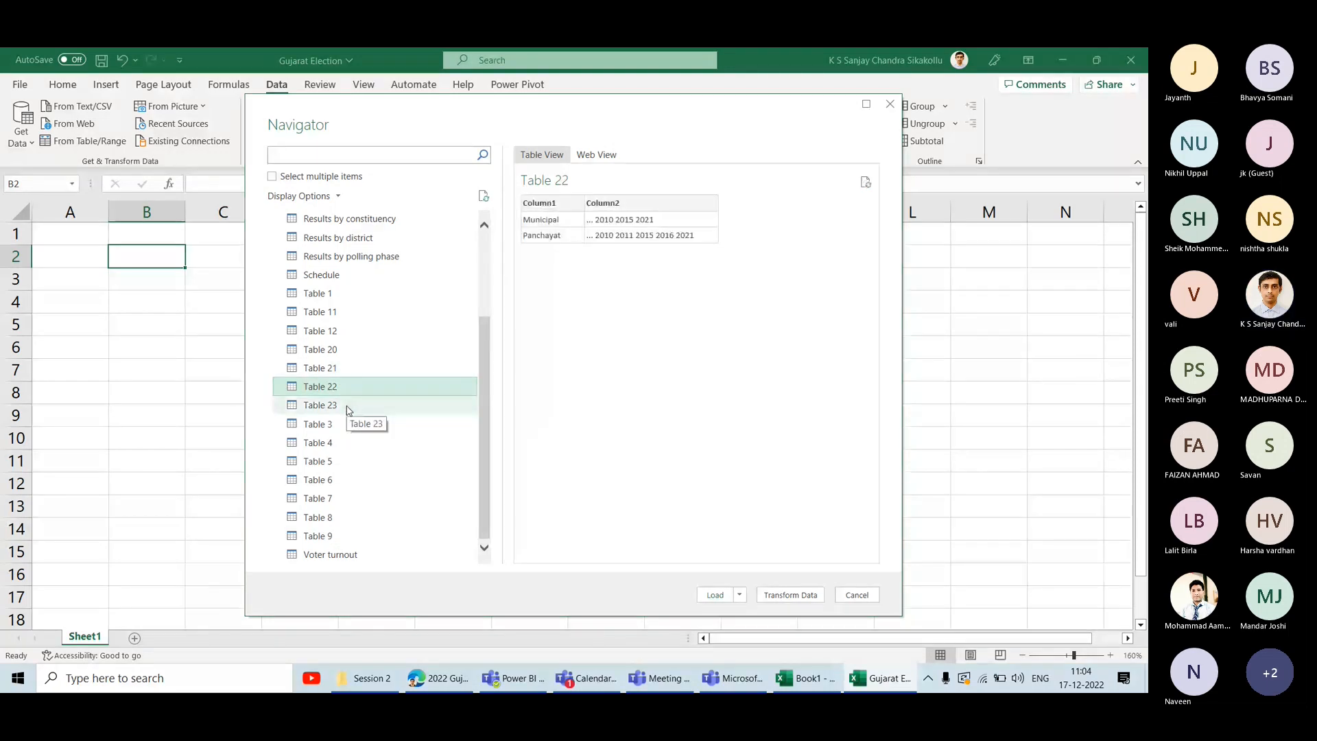
{"action": "left_click", "coordinate": [349, 409]}
{"action": "left_click", "coordinate": [351, 426]}
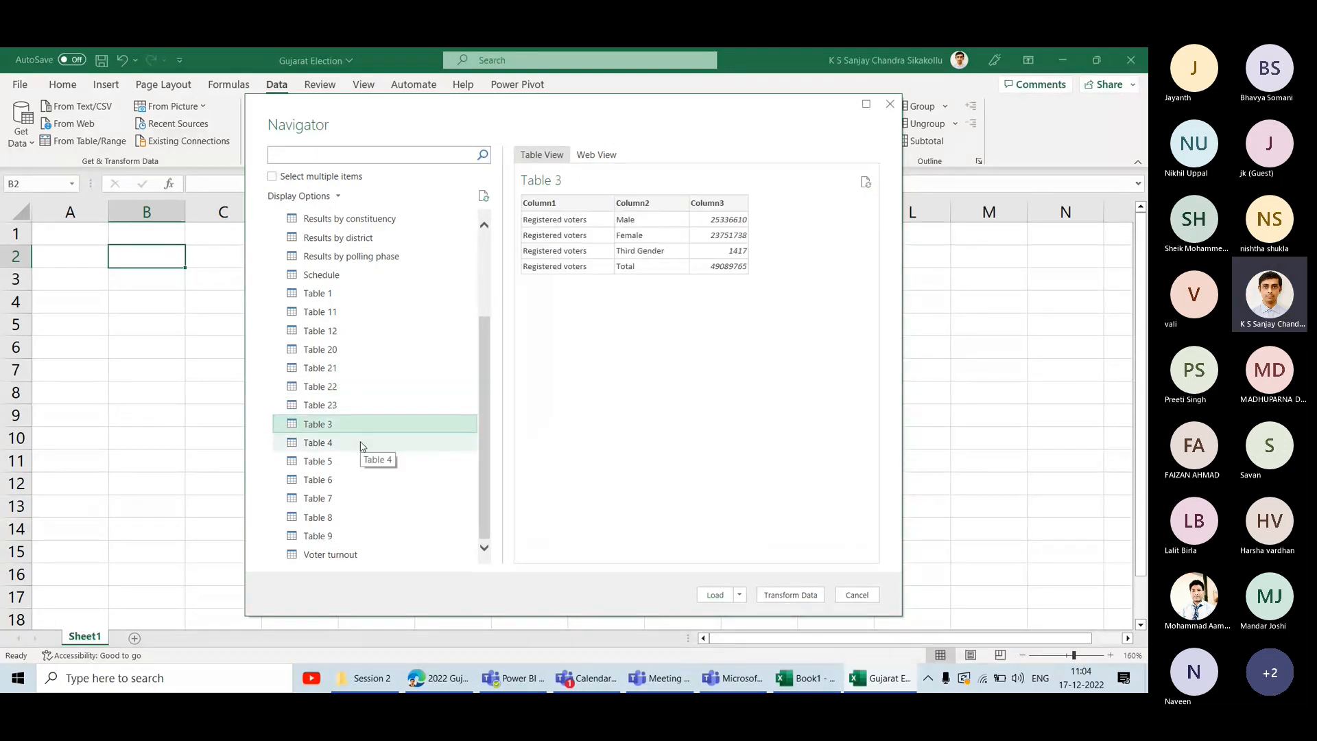
{"action": "left_click", "coordinate": [362, 445]}
{"action": "left_click", "coordinate": [364, 462]}
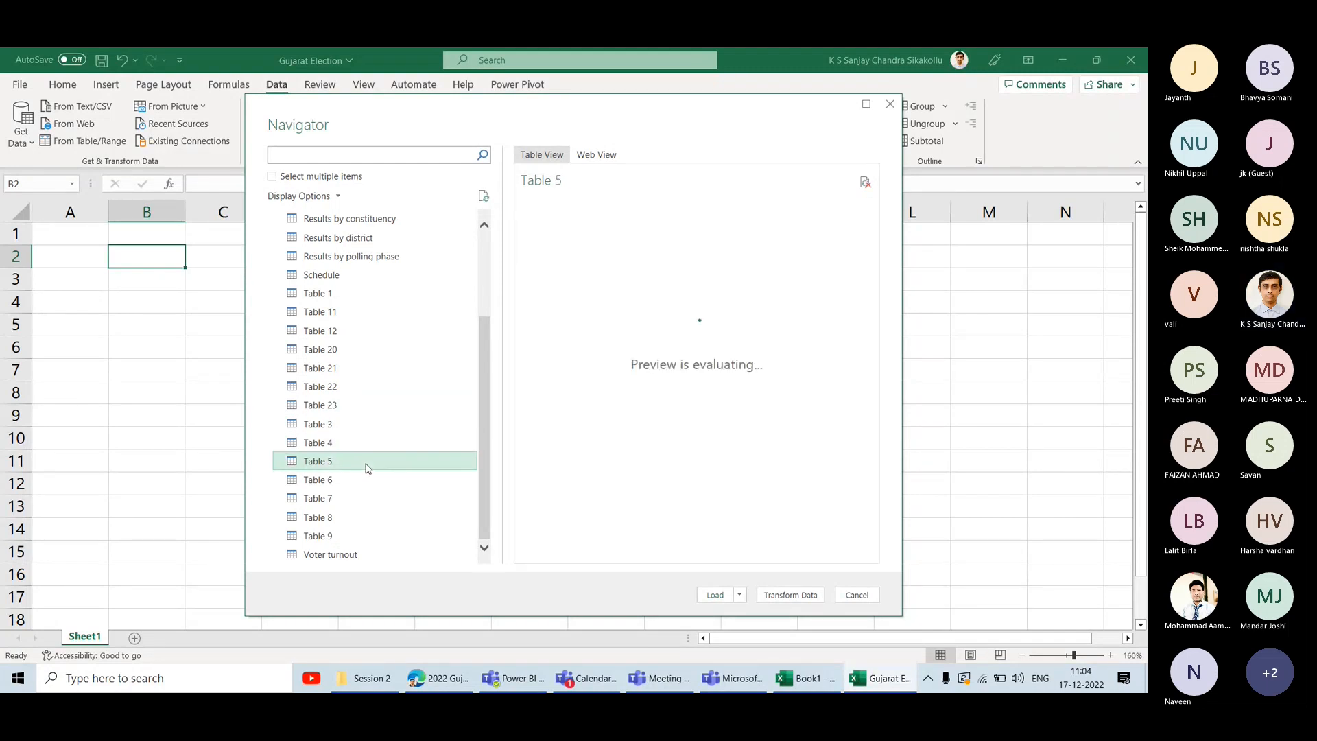
{"action": "left_click", "coordinate": [368, 481]}
{"action": "left_click", "coordinate": [373, 500]}
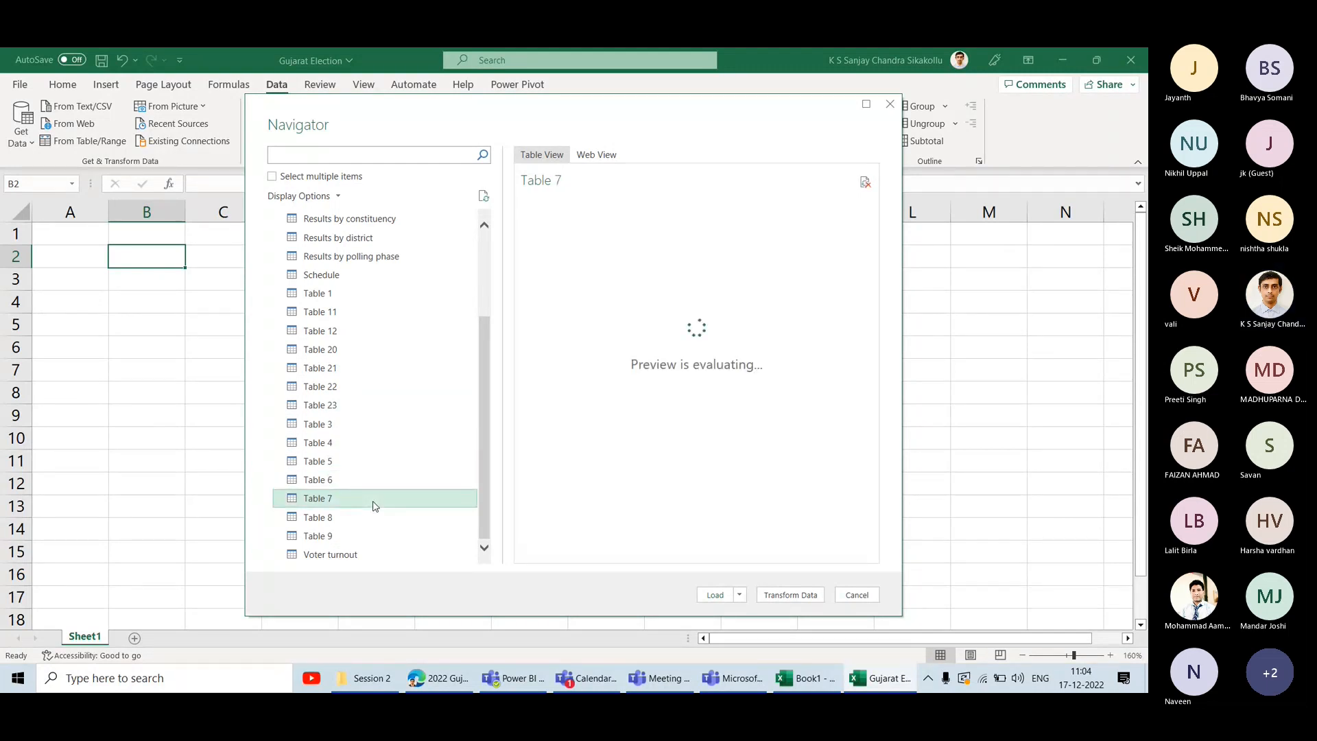
{"action": "left_click", "coordinate": [377, 523]}
{"action": "left_click", "coordinate": [380, 539]}
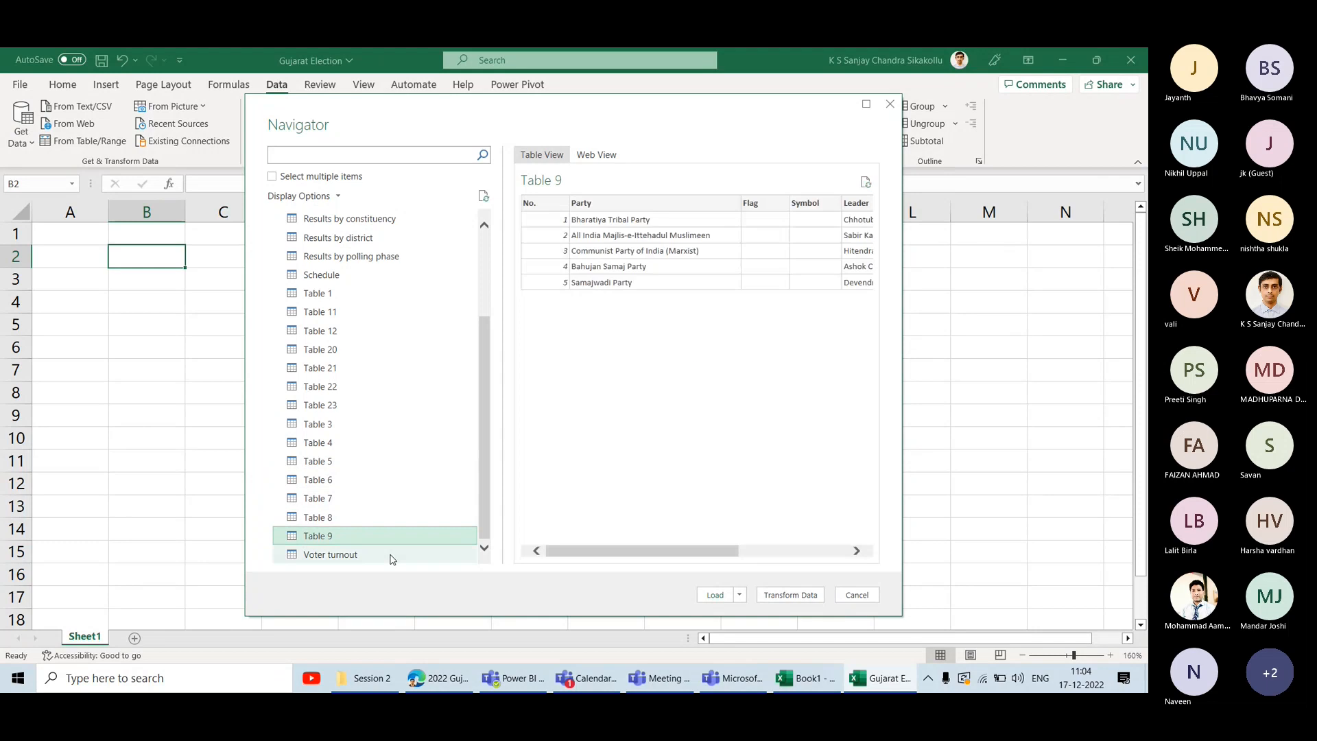
Preview the Voter turnout table and examine its district and phase turnout columns.
{"action": "left_click", "coordinate": [392, 553]}
{"action": "scroll", "coordinate": [414, 482], "scroll_direction": "up", "scroll_amount": 3}
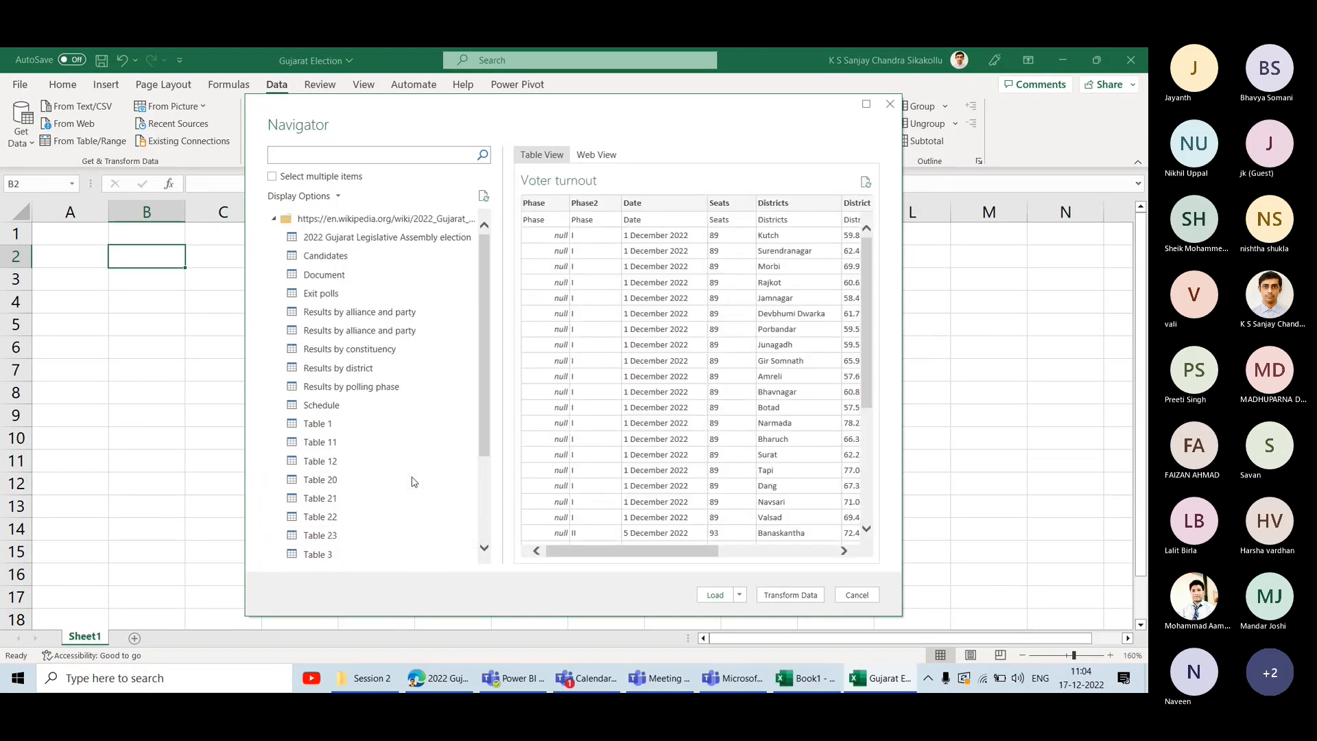
{"action": "scroll", "coordinate": [639, 439], "scroll_direction": "right", "scroll_amount": 5}
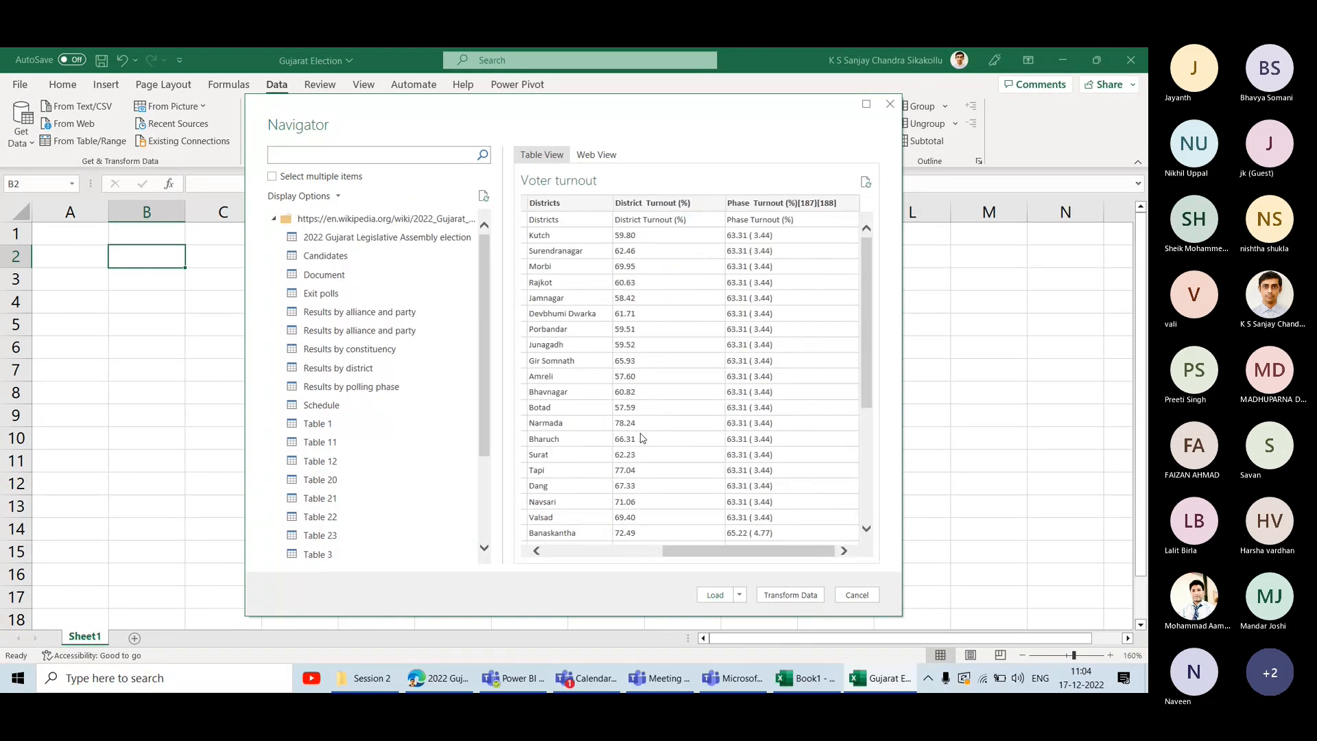
Preview the Candidates table again and examine its electors, party and candidate columns.
{"action": "left_click", "coordinate": [389, 260]}
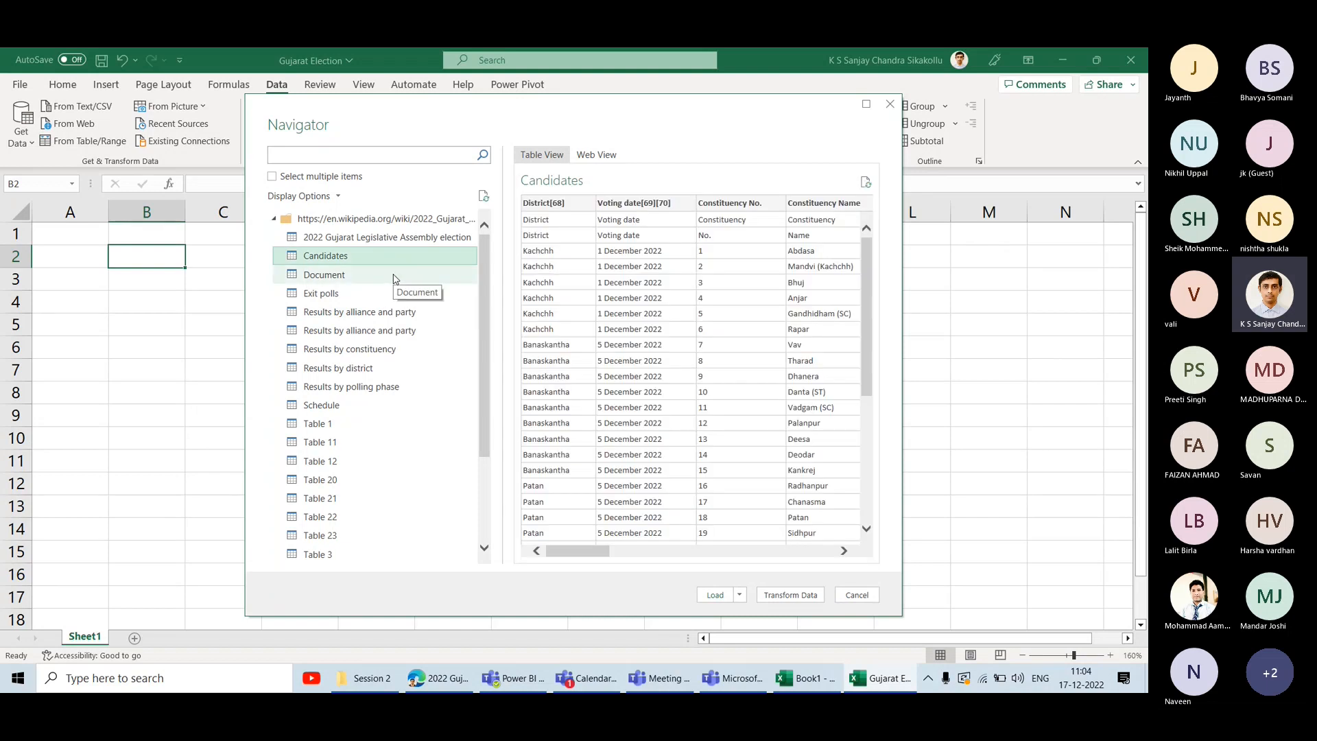
{"action": "scroll", "coordinate": [604, 331], "scroll_direction": "right", "scroll_amount": 4}
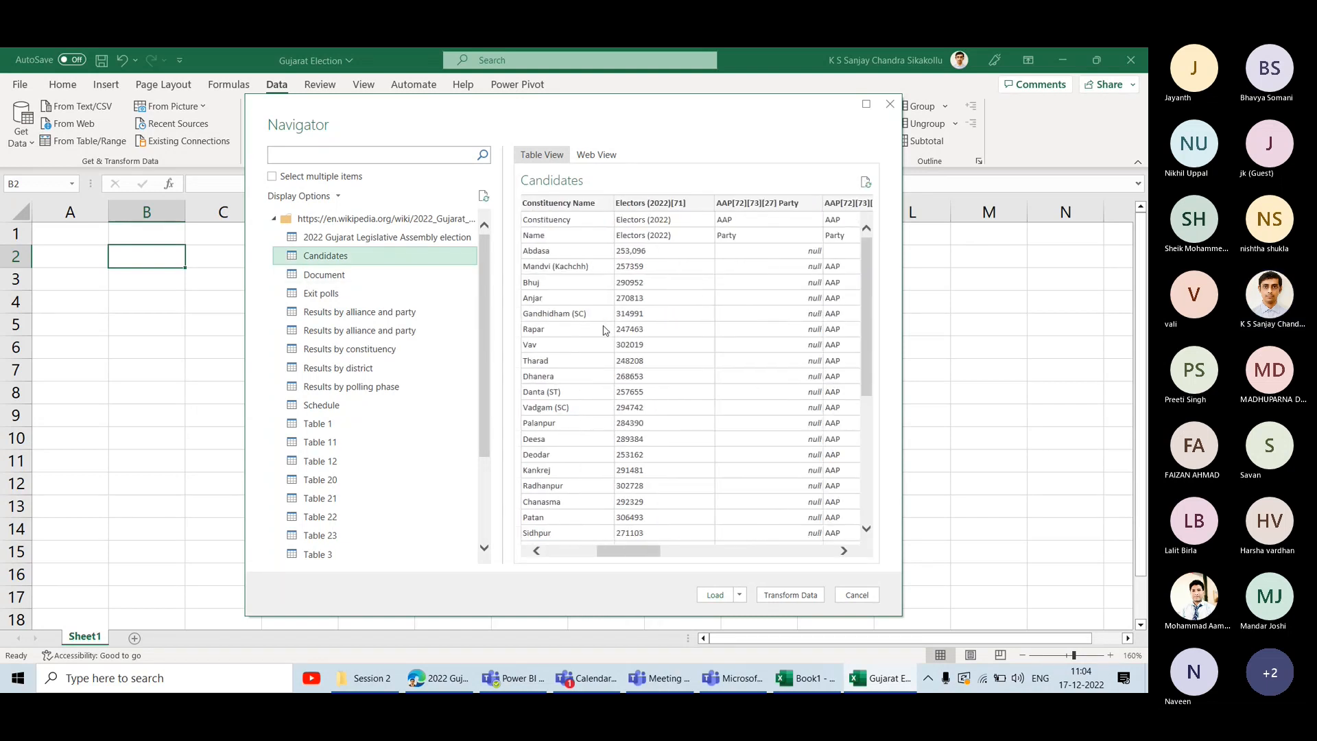
{"action": "scroll", "coordinate": [603, 332], "scroll_direction": "right", "scroll_amount": 6}
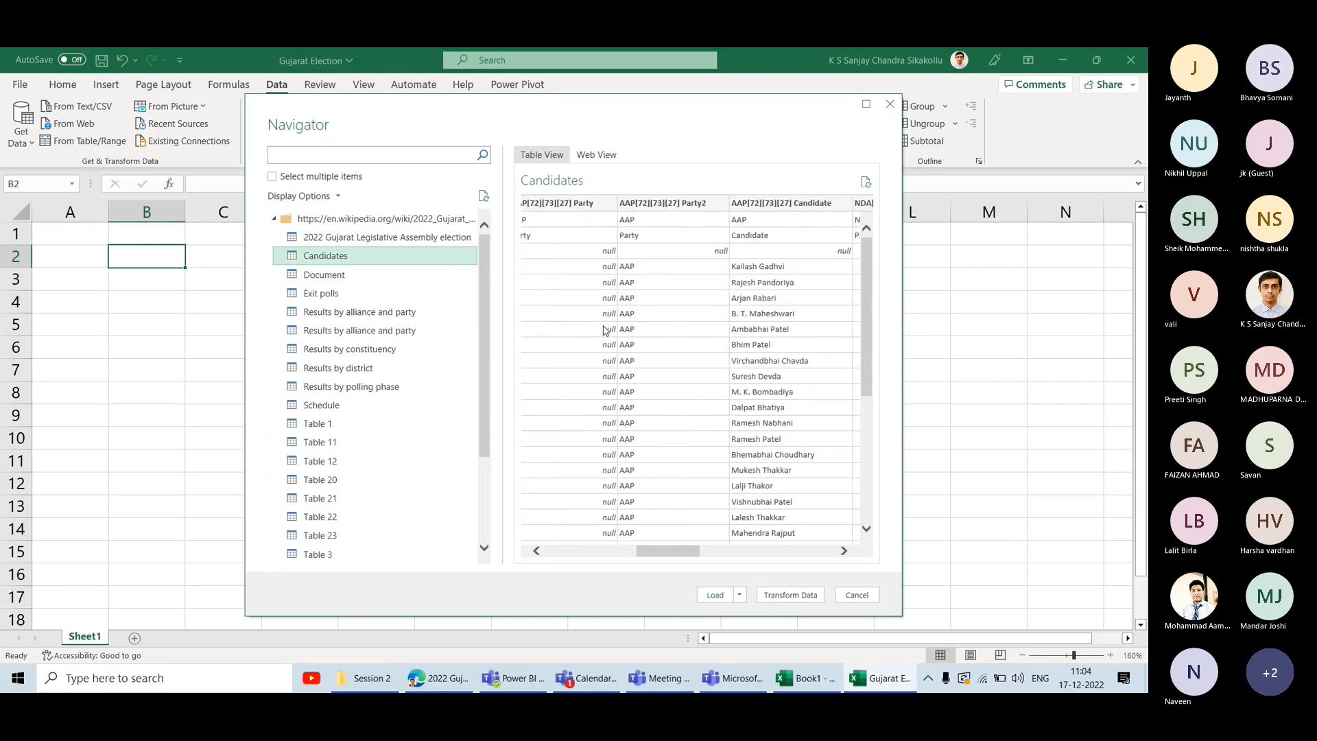
Preview both Results by alliance and party tables, and select Results by constituency to check its columns.
{"action": "left_click", "coordinate": [318, 310]}
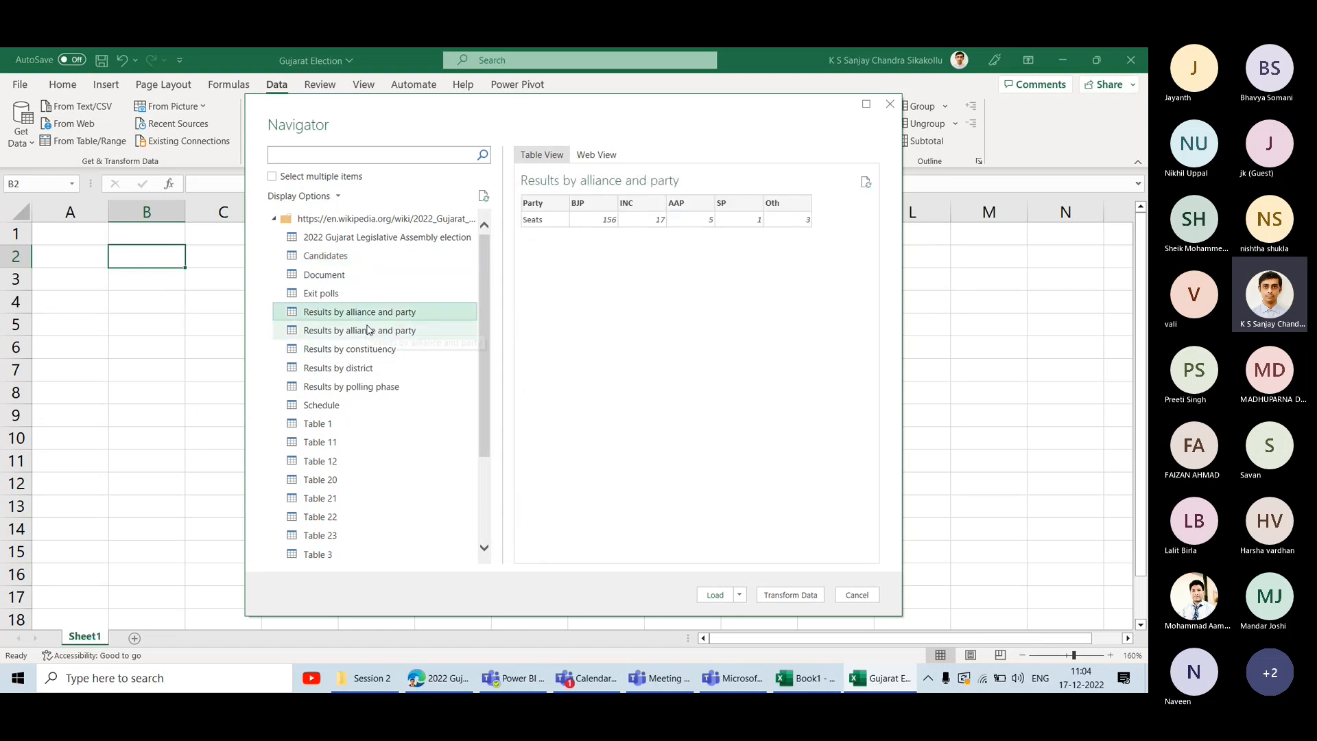
{"action": "left_click", "coordinate": [368, 330]}
{"action": "left_click", "coordinate": [382, 351]}
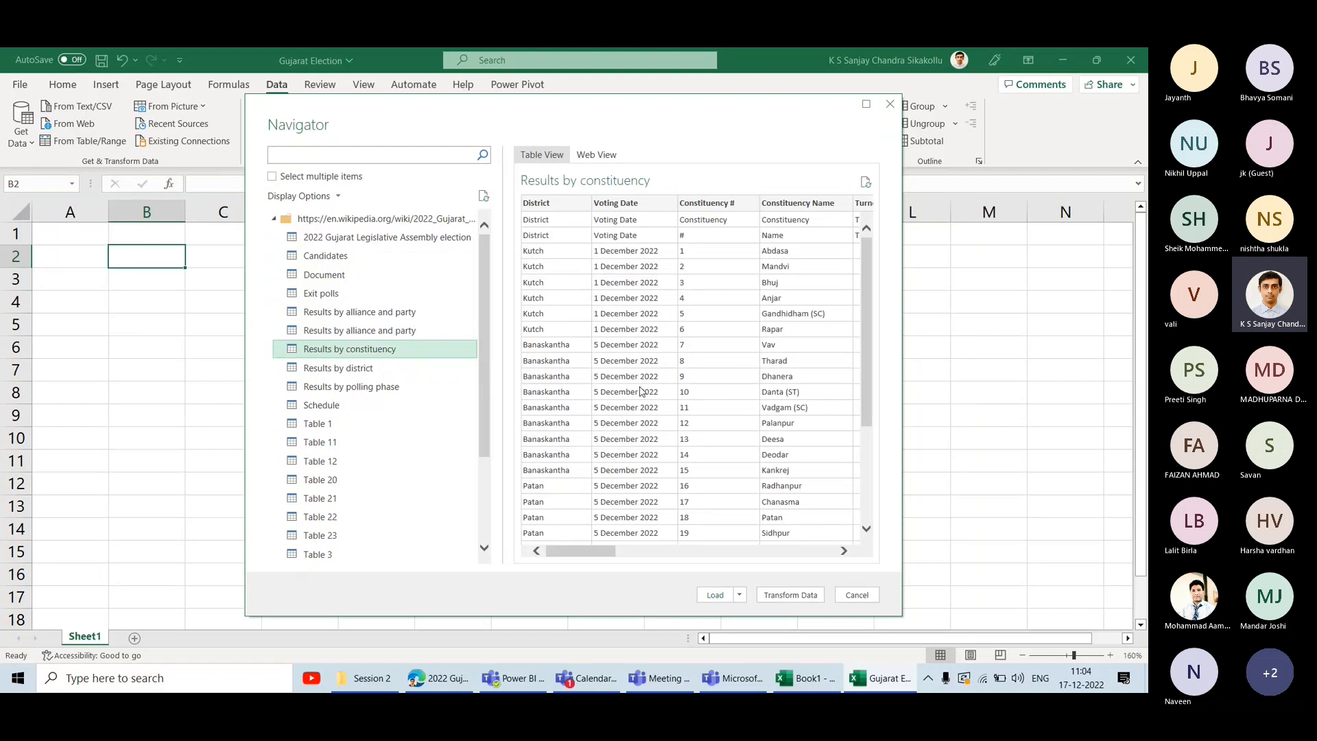
{"action": "scroll", "coordinate": [688, 410], "scroll_direction": "right", "scroll_amount": 2}
{"action": "scroll", "coordinate": [688, 411], "scroll_direction": "left", "scroll_amount": 3}
Switch to the Wikipedia article in the browser and examine the Candidates section with its constituency table and the sections following it.
{"action": "key", "text": "alt+Tab"}
{"action": "scroll", "coordinate": [420, 381], "scroll_direction": "up", "scroll_amount": 6}
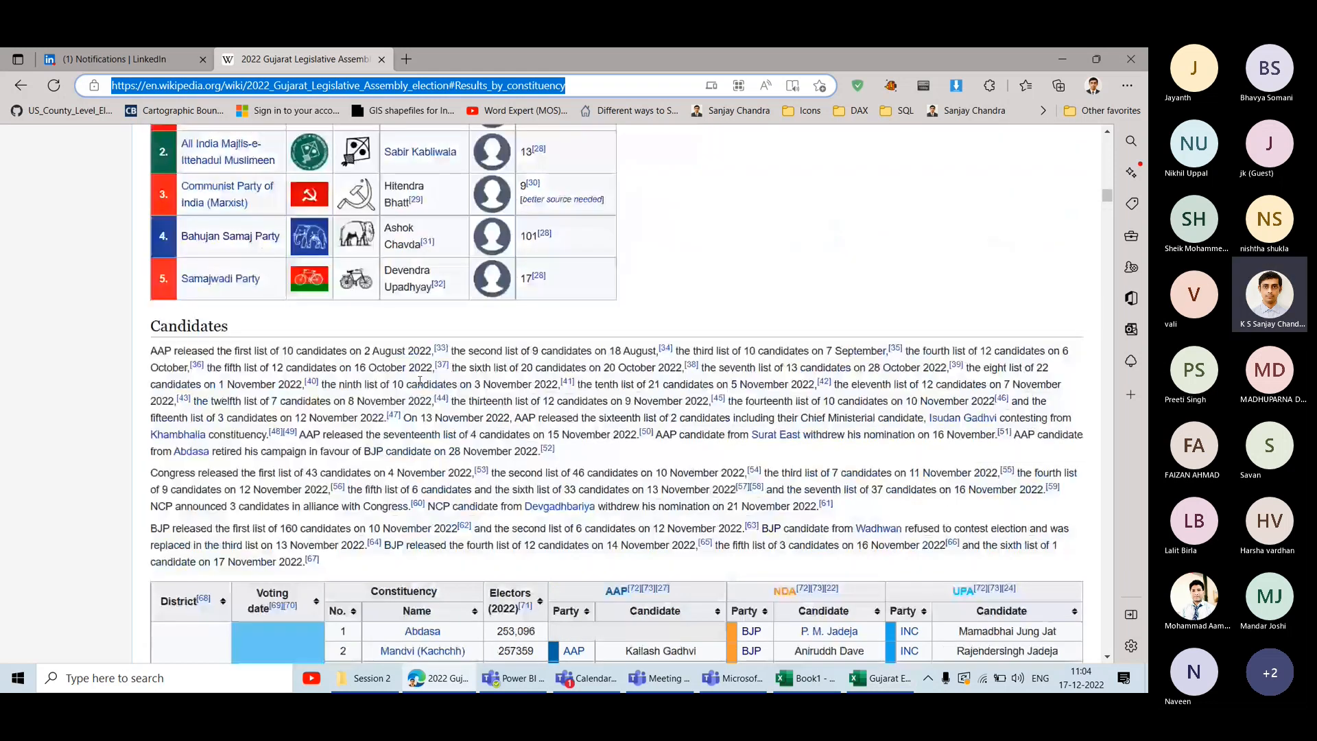
{"action": "left_click", "coordinate": [419, 382]}
{"action": "double_click", "coordinate": [339, 328]}
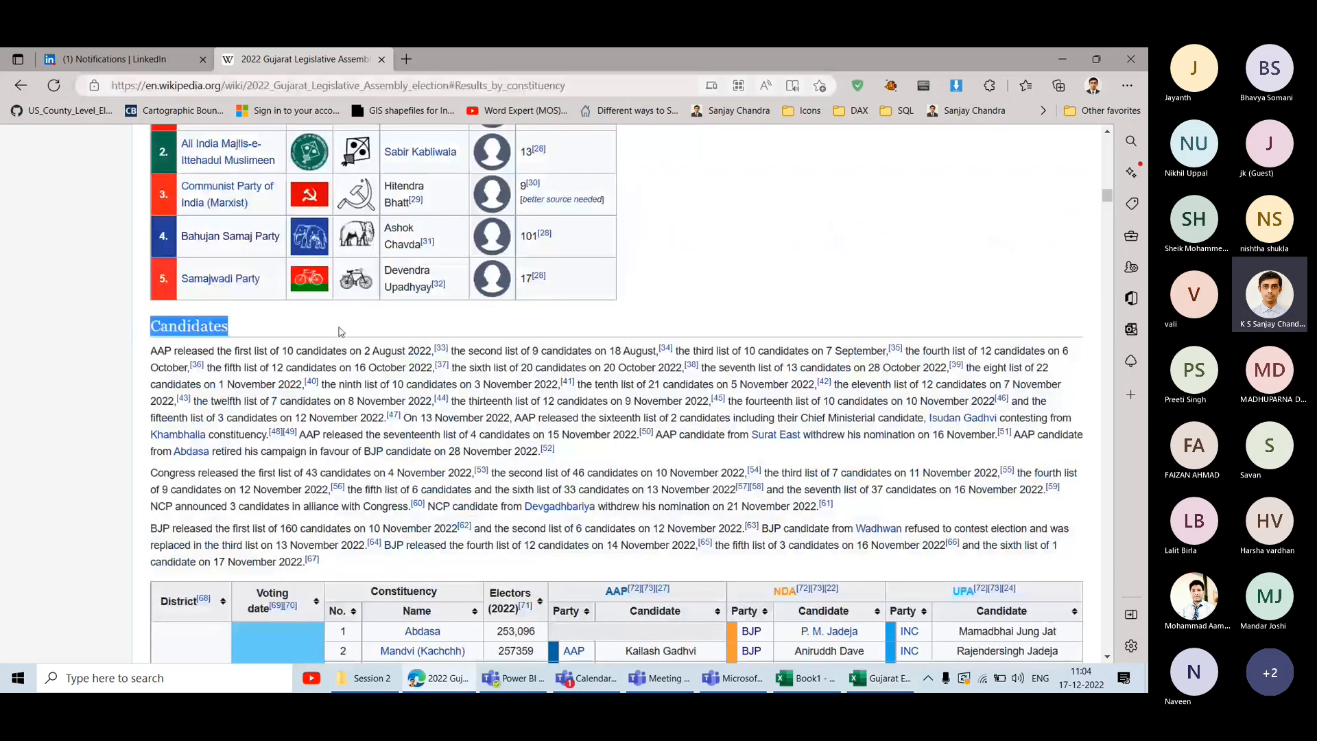
{"action": "scroll", "coordinate": [340, 328], "scroll_direction": "down", "scroll_amount": 15}
{"action": "scroll", "coordinate": [339, 328], "scroll_direction": "down", "scroll_amount": 10}
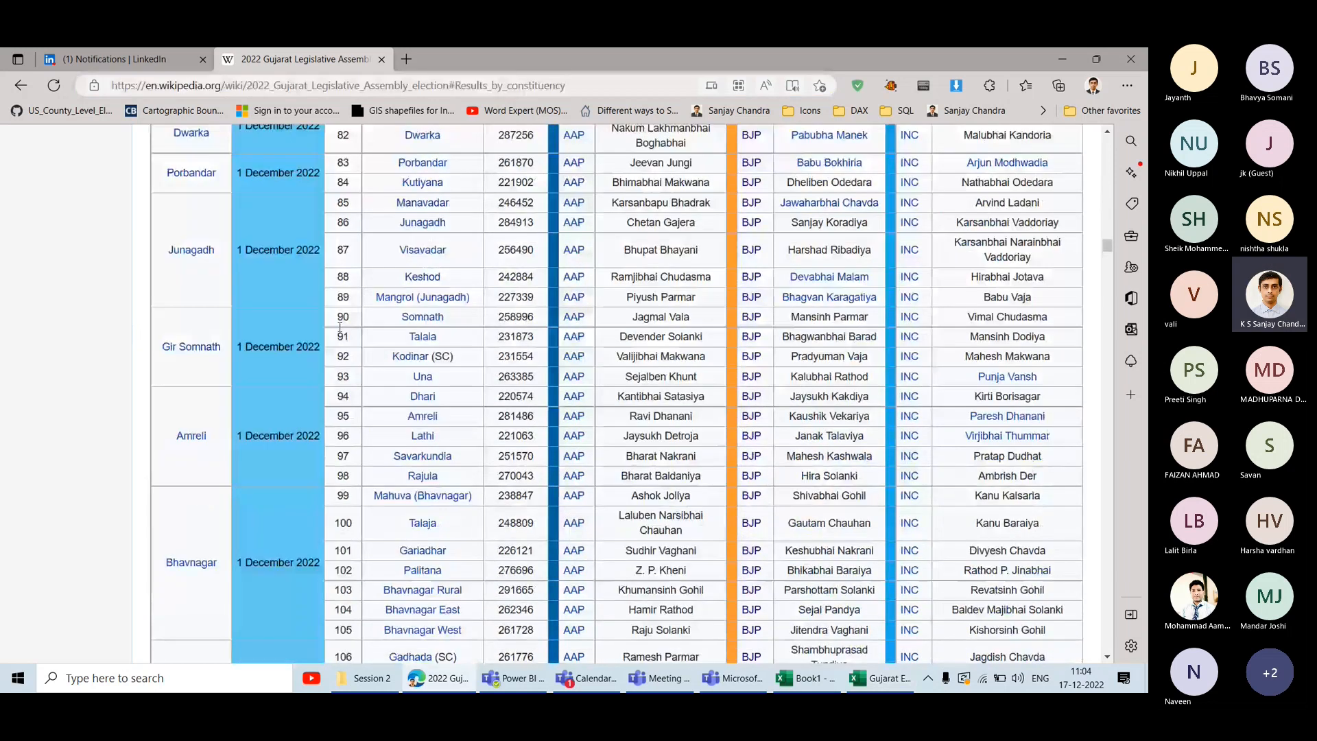
{"action": "scroll", "coordinate": [339, 328], "scroll_direction": "down", "scroll_amount": 17}
{"action": "scroll", "coordinate": [340, 328], "scroll_direction": "down", "scroll_amount": 20}
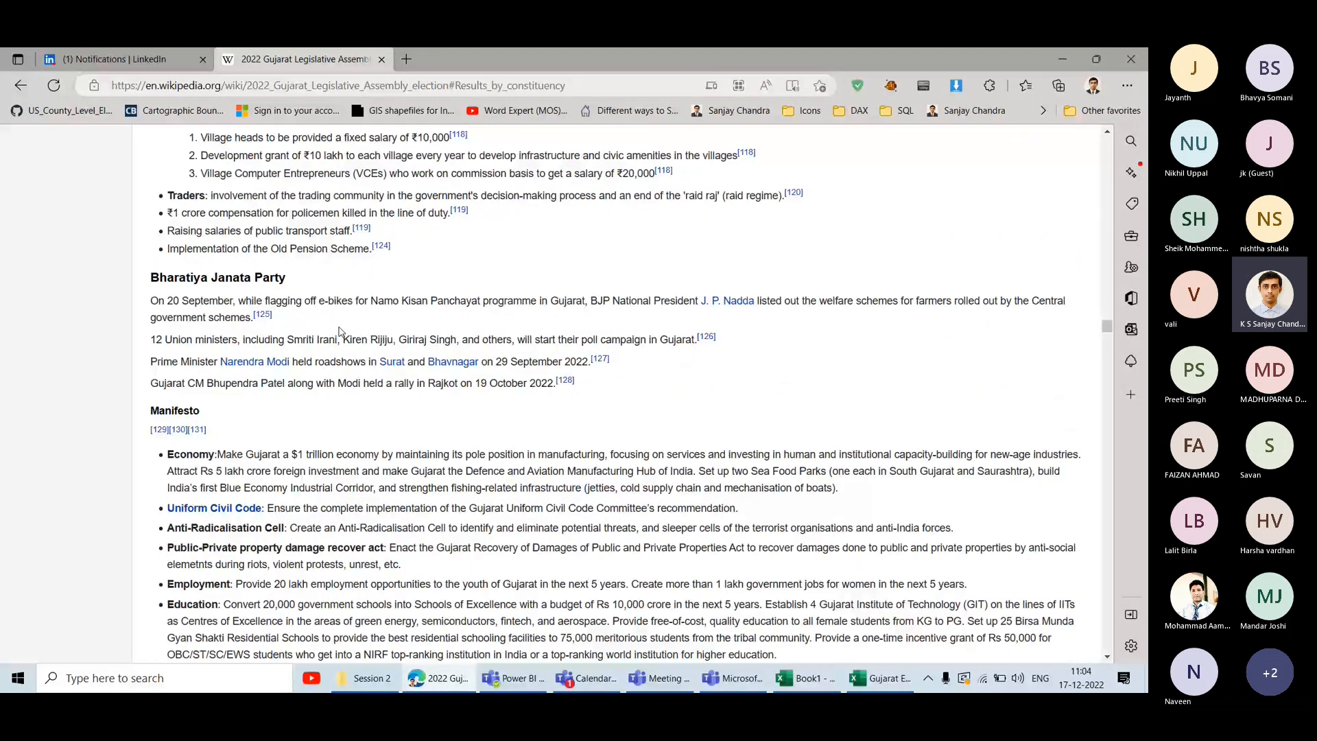
{"action": "scroll", "coordinate": [339, 328], "scroll_direction": "down", "scroll_amount": 3}
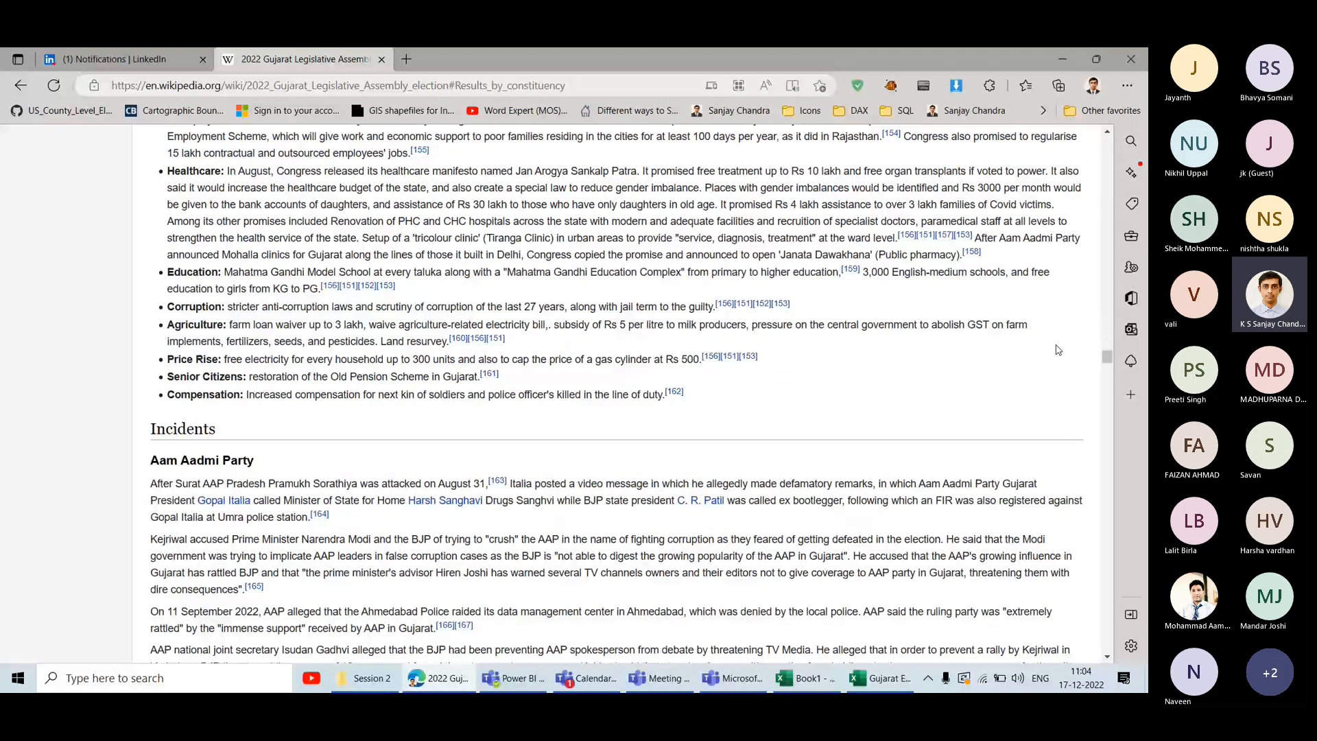
Go back to the article's table of contents and jump to the Results by constituency section.
{"action": "left_click_drag", "start_coordinate": [1108, 357], "coordinate": [1108, 146]}
{"action": "scroll", "coordinate": [487, 386], "scroll_direction": "down", "scroll_amount": 5}
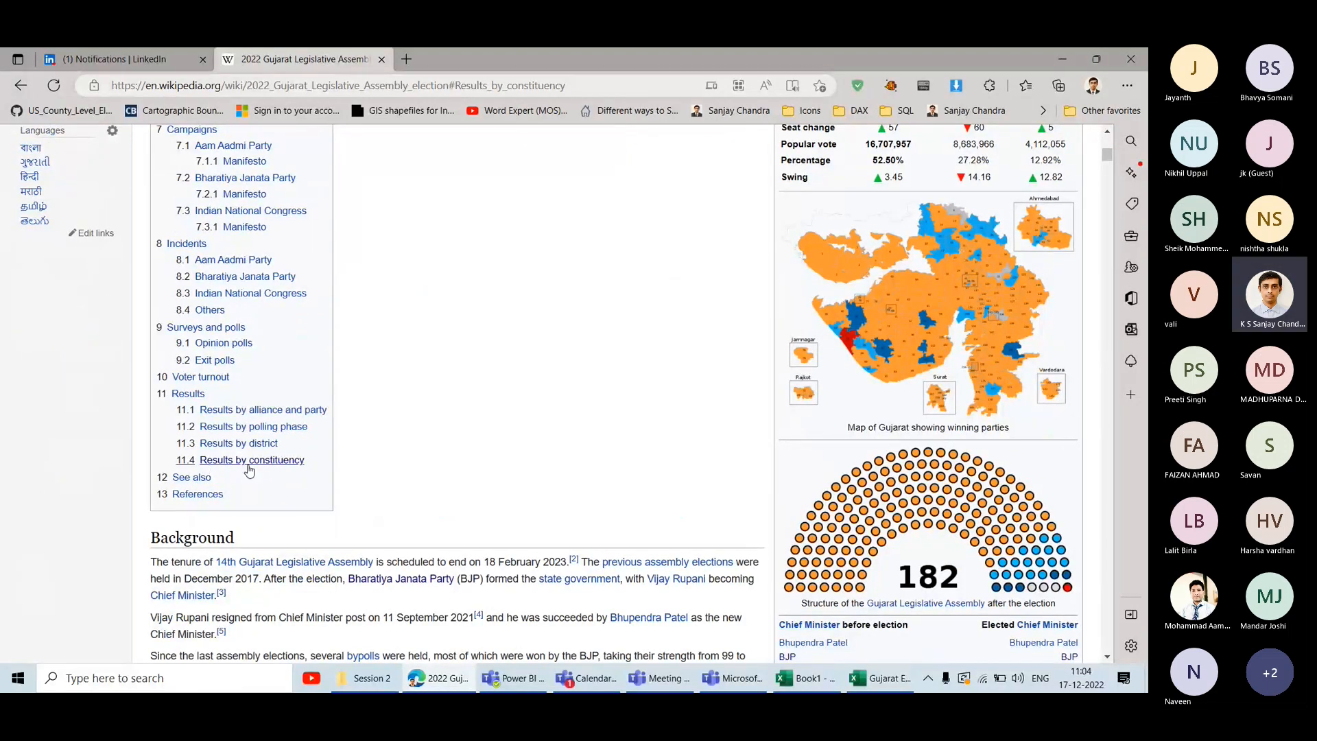
{"action": "left_click", "coordinate": [246, 466]}
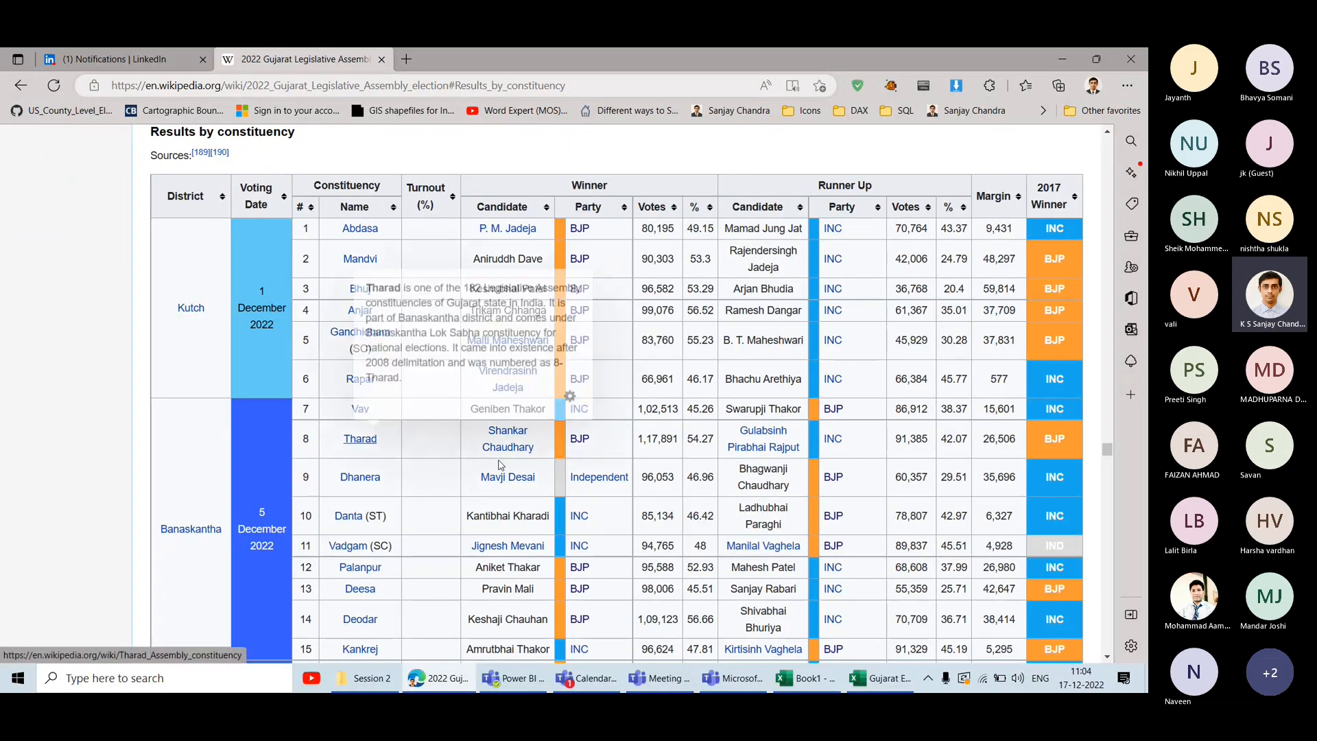
Return to Excel's Navigator, open the Results by constituency table for transforming in Power Query Editor, and look through its columns.
{"action": "left_click", "coordinate": [881, 678]}
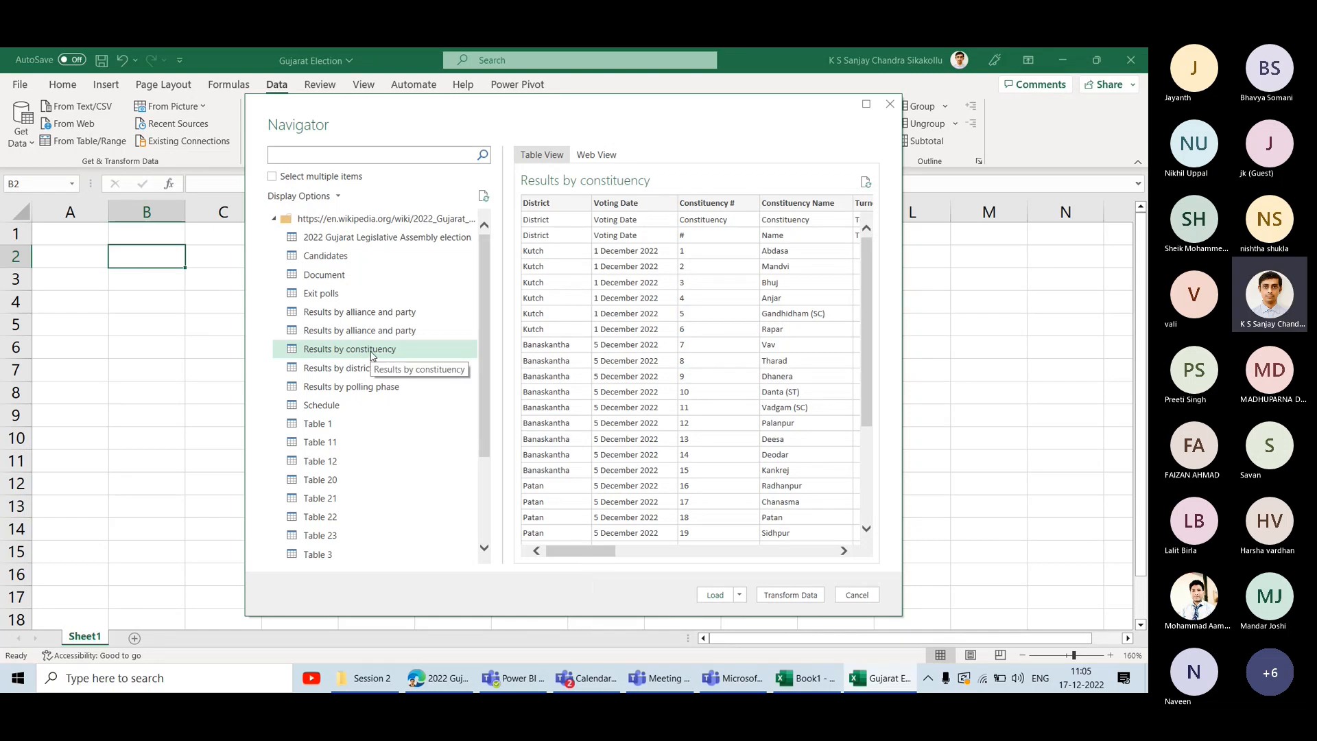
{"action": "left_click", "coordinate": [793, 598]}
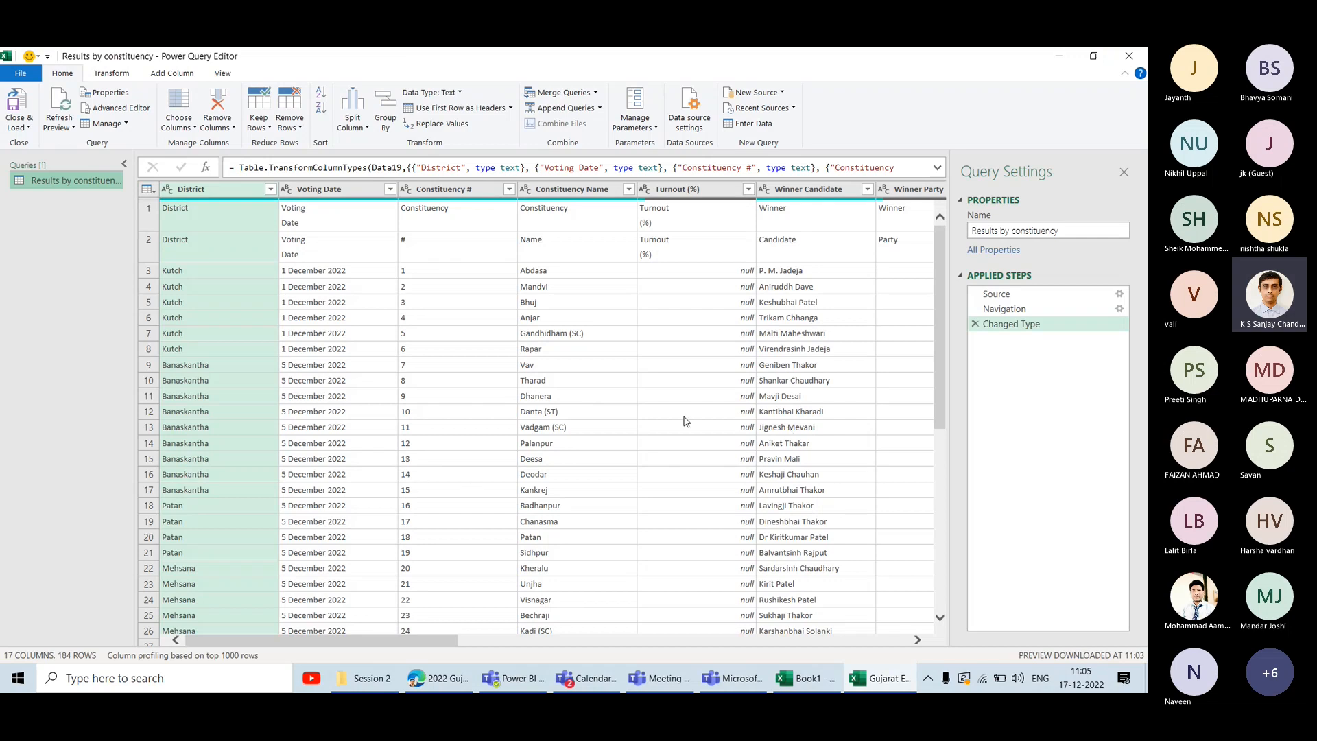
{"action": "scroll", "coordinate": [537, 478], "scroll_direction": "right", "scroll_amount": 10}
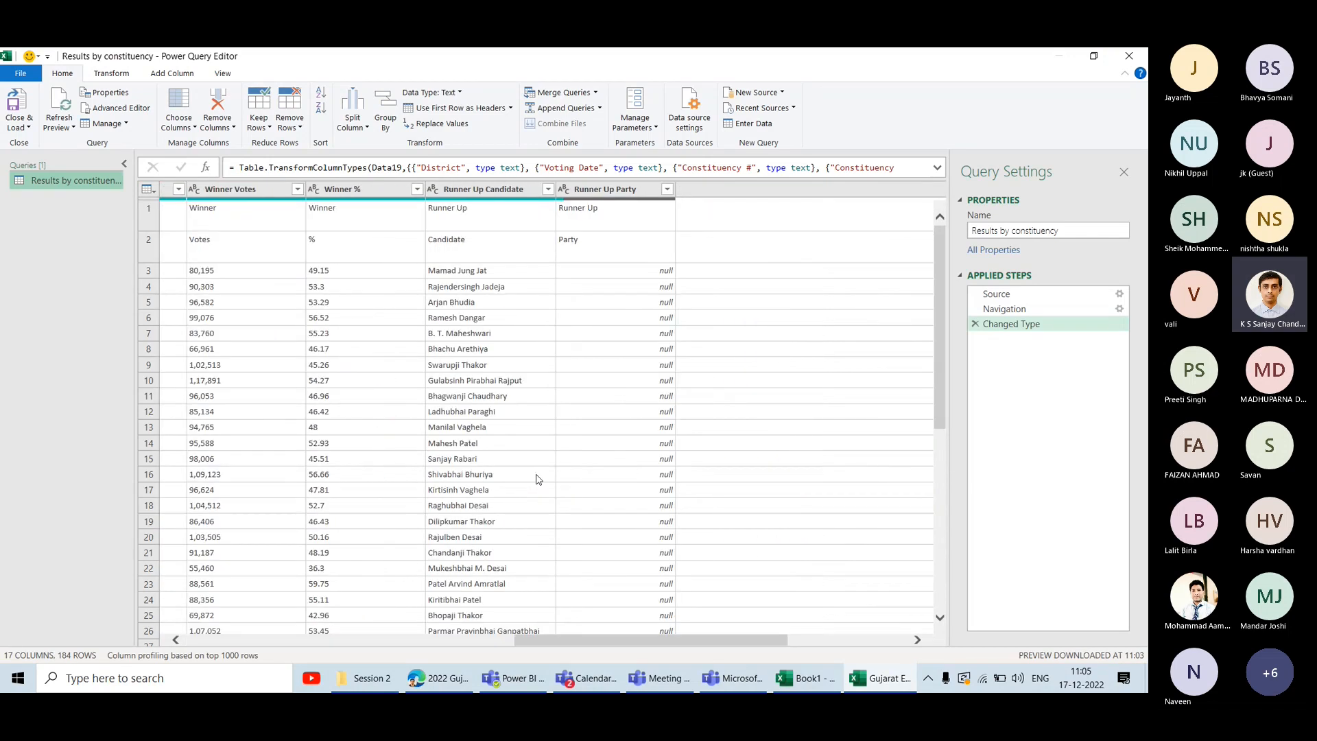
{"action": "scroll", "coordinate": [537, 478], "scroll_direction": "left", "scroll_amount": 10}
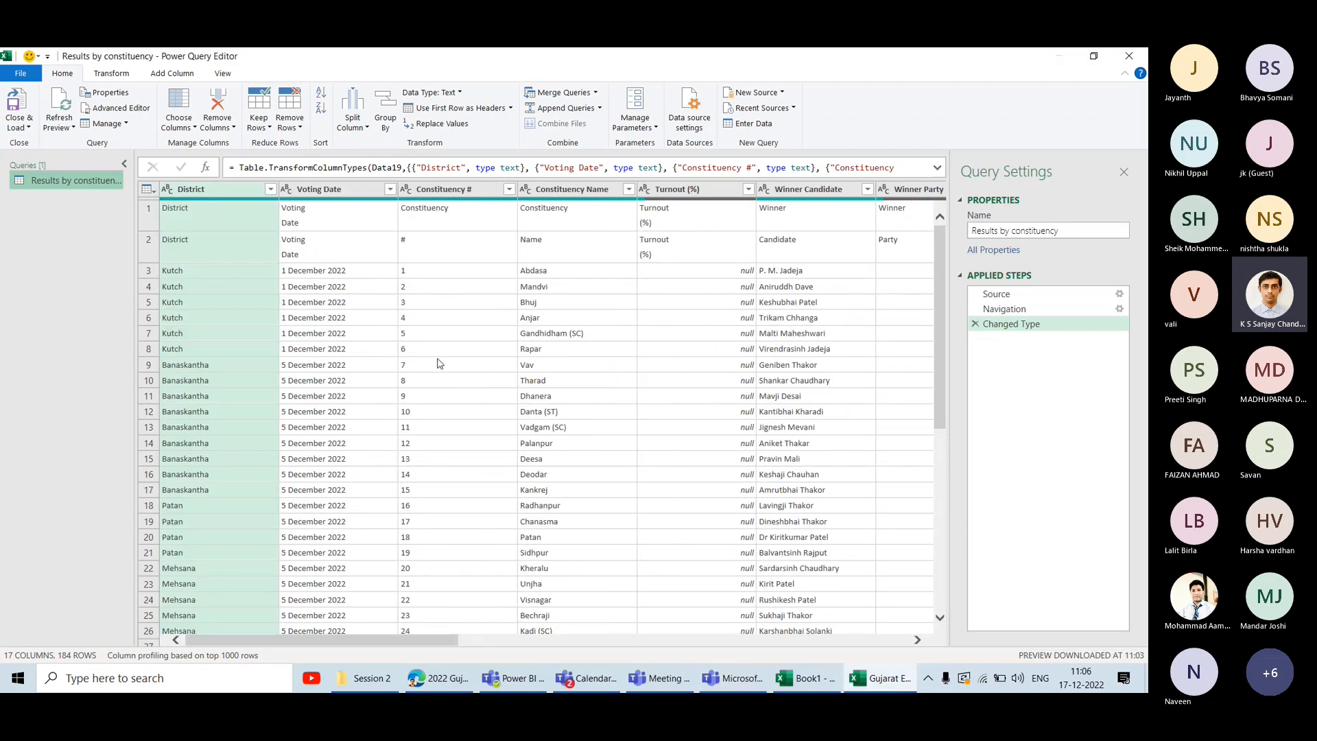
{"action": "scroll", "coordinate": [591, 437], "scroll_direction": "right", "scroll_amount": 10}
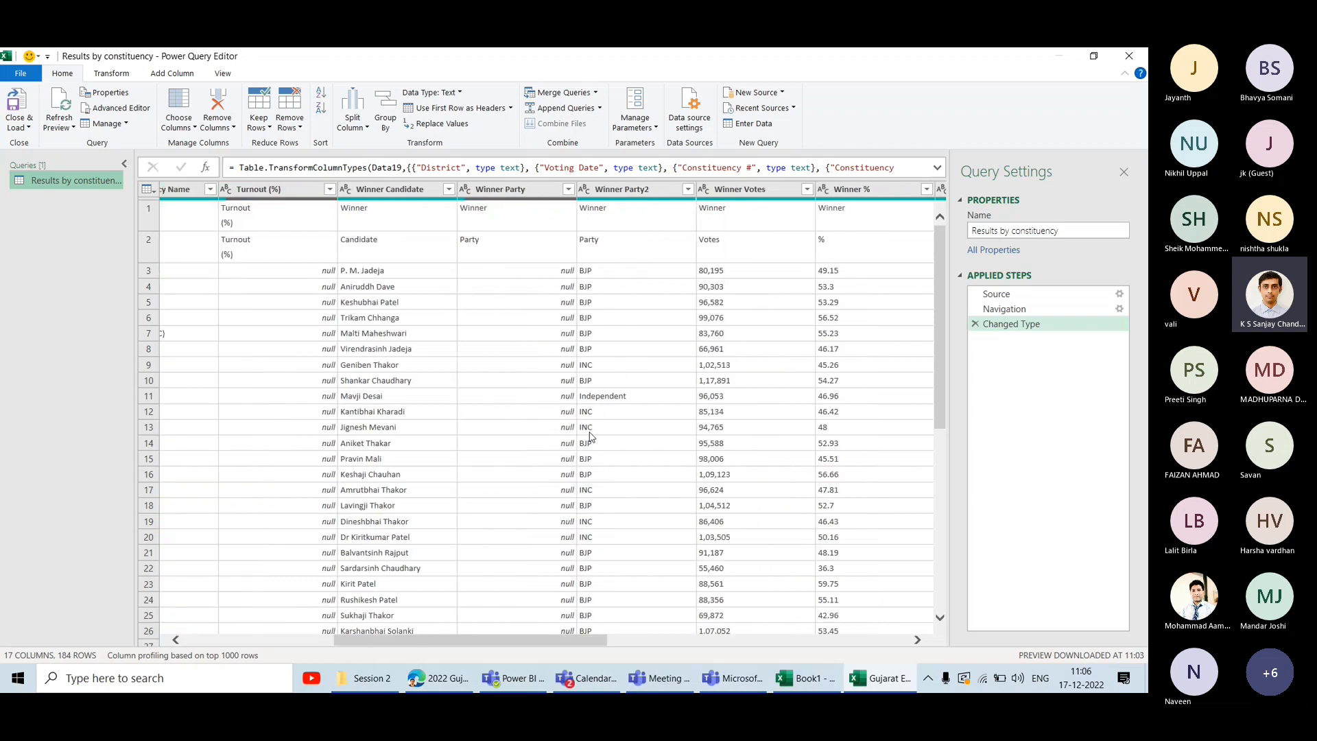
{"action": "scroll", "coordinate": [615, 435], "scroll_direction": "left", "scroll_amount": 10}
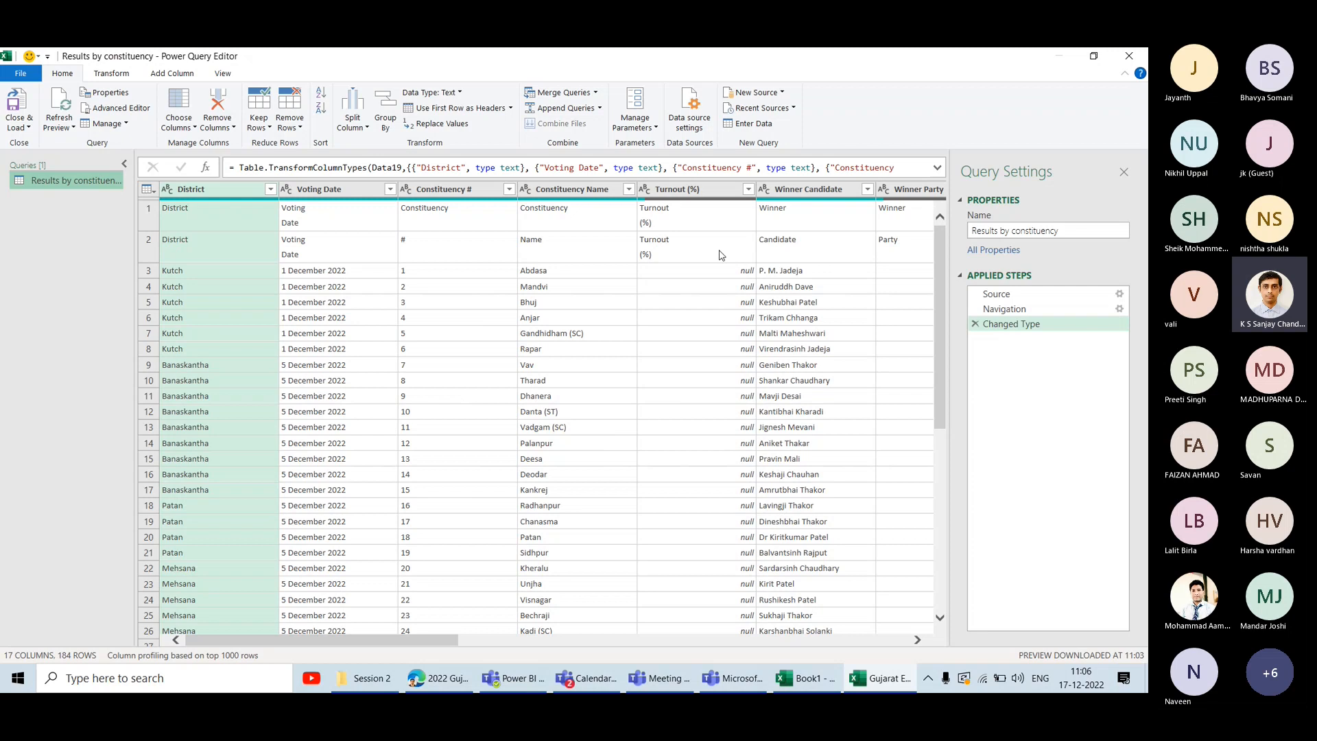
Check the Results by constituency table in the Wikipedia article, then compare it with the imported columns in Power Query Editor.
{"action": "left_click", "coordinate": [464, 688]}
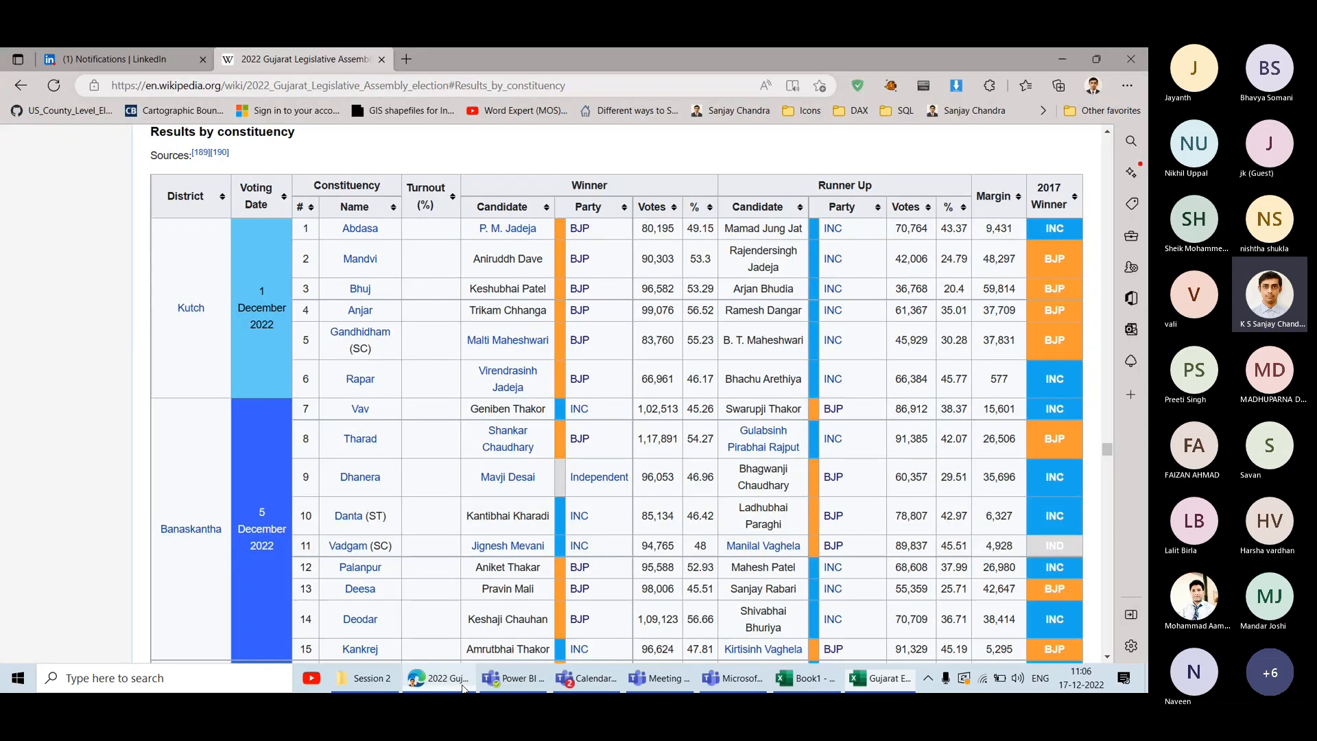
{"action": "scroll", "coordinate": [190, 259], "scroll_direction": "up", "scroll_amount": 1}
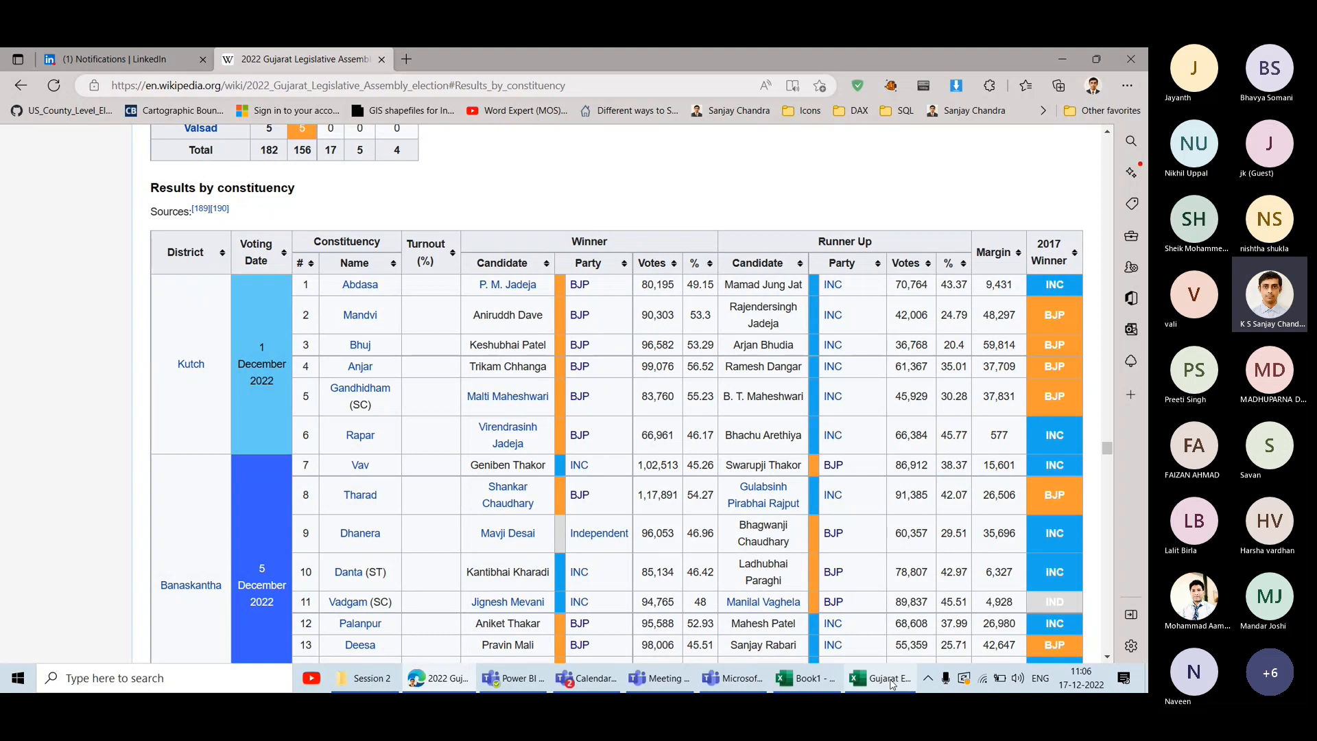
{"action": "left_click", "coordinate": [891, 684]}
{"action": "scroll", "coordinate": [345, 373], "scroll_direction": "down", "scroll_amount": 3}
{"action": "scroll", "coordinate": [343, 371], "scroll_direction": "up", "scroll_amount": 3}
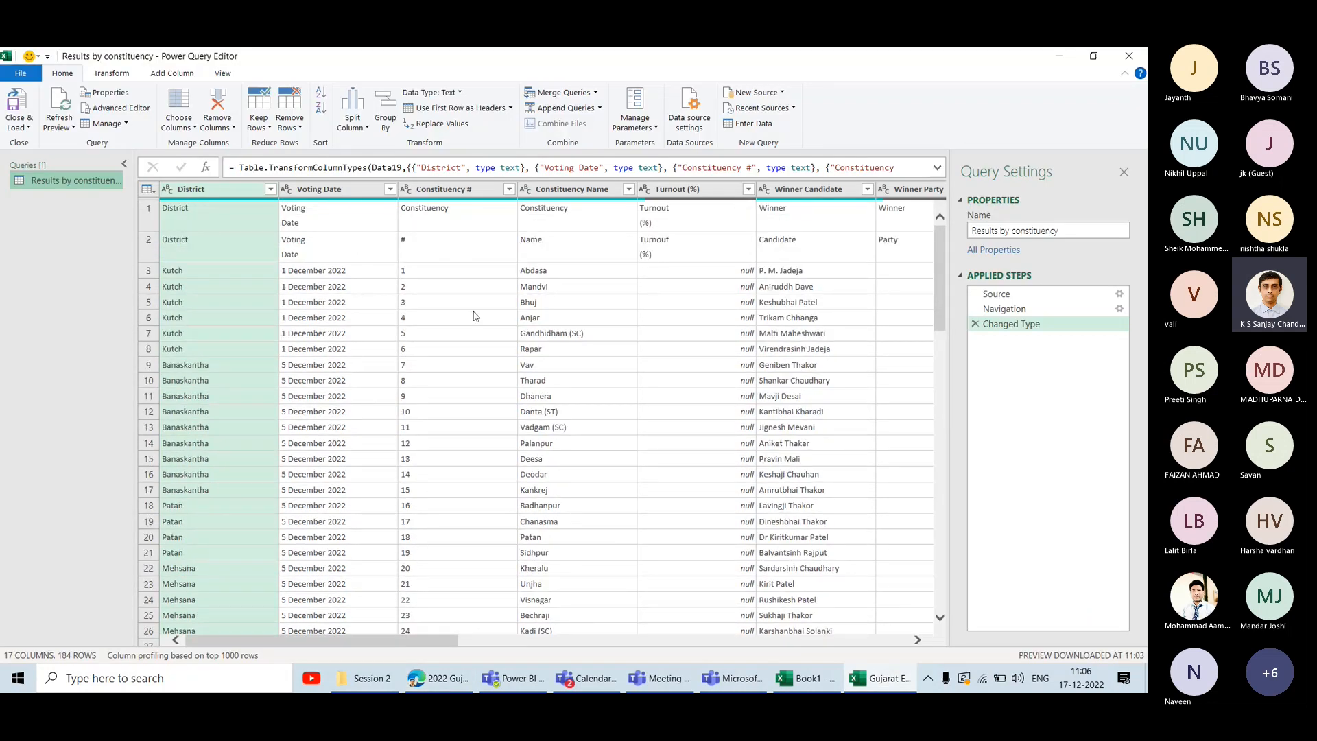
{"action": "scroll", "coordinate": [471, 376], "scroll_direction": "right", "scroll_amount": 6}
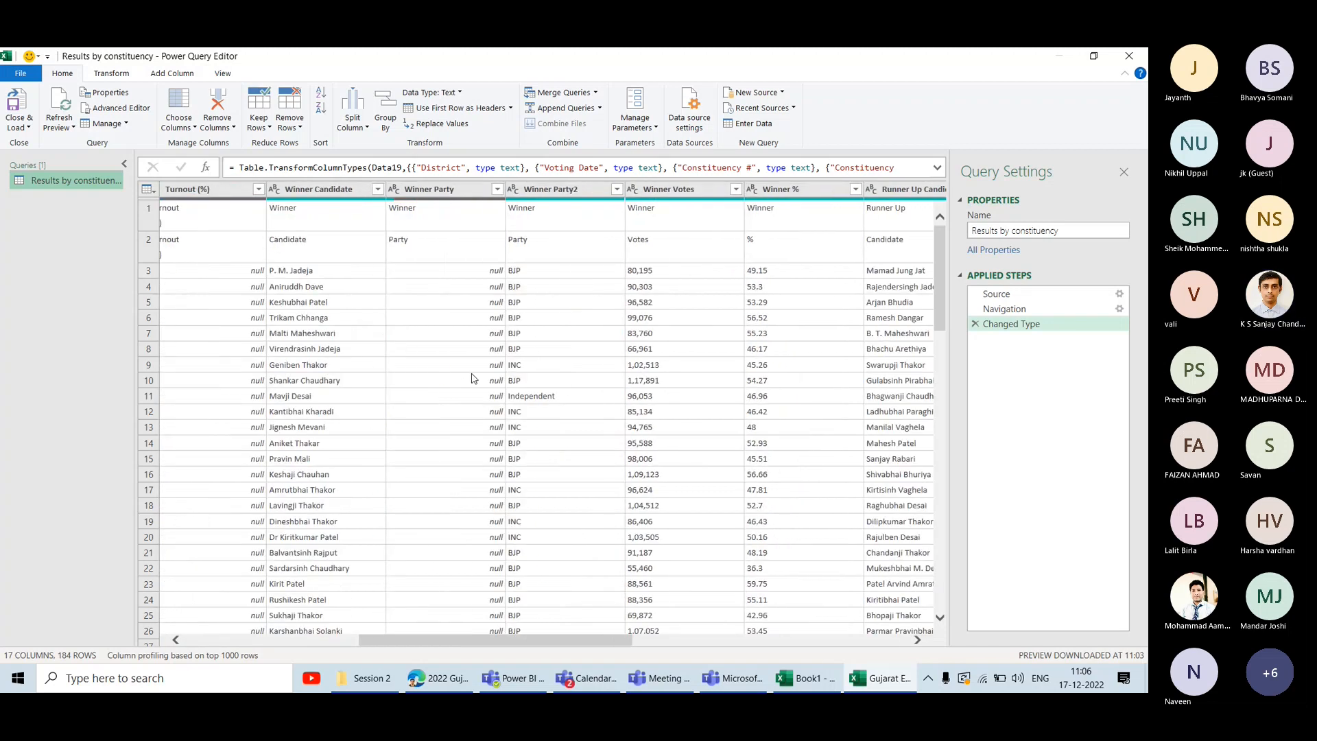
{"action": "scroll", "coordinate": [472, 378], "scroll_direction": "left", "scroll_amount": 6}
{"action": "left_click", "coordinate": [472, 378]}
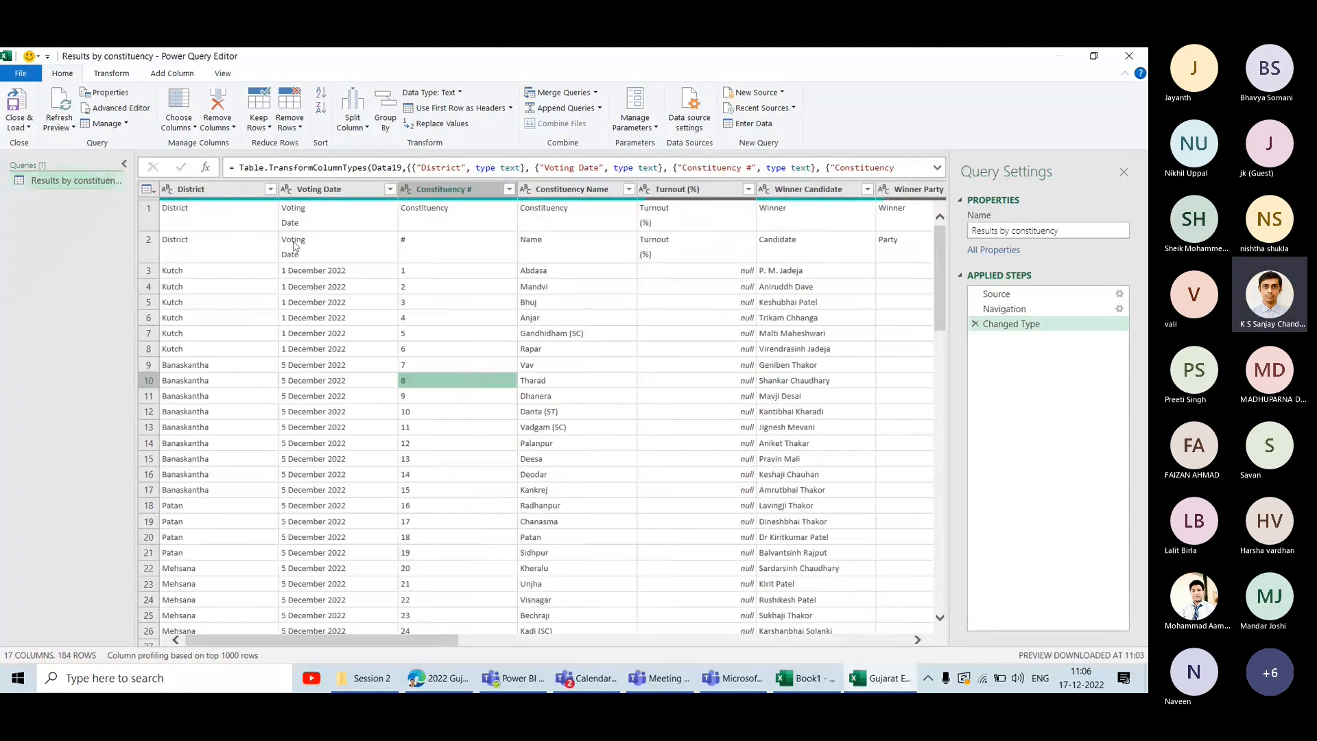
Inspect the first two rows from District through Turnout (%), and look across the winner and runner-up columns to 2017 Winner.
{"action": "left_click", "coordinate": [239, 247]}
{"action": "left_click", "coordinate": [327, 215]}
{"action": "left_click", "coordinate": [348, 254]}
{"action": "left_click", "coordinate": [445, 227]}
{"action": "left_click", "coordinate": [488, 256]}
{"action": "left_click", "coordinate": [599, 258]}
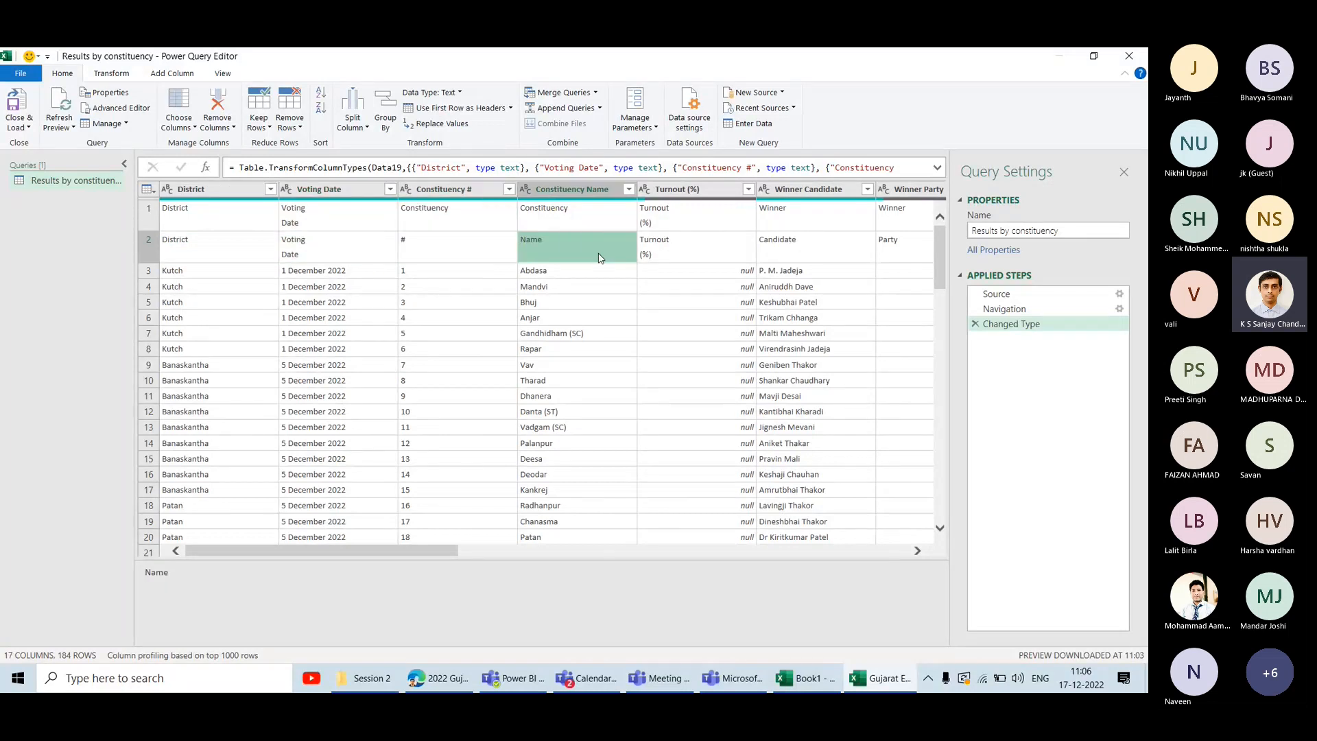
{"action": "left_click", "coordinate": [686, 221]}
{"action": "left_click", "coordinate": [703, 254]}
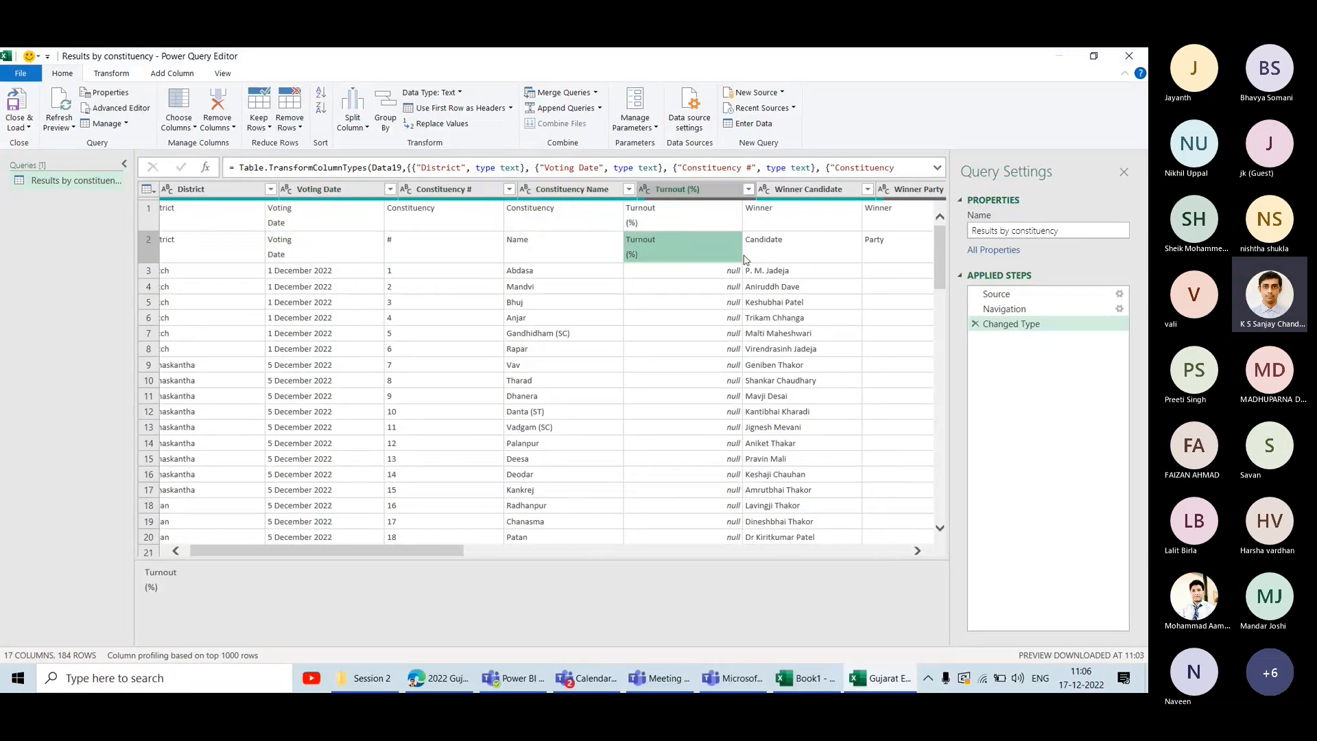
{"action": "scroll", "coordinate": [746, 260], "scroll_direction": "right", "scroll_amount": 5}
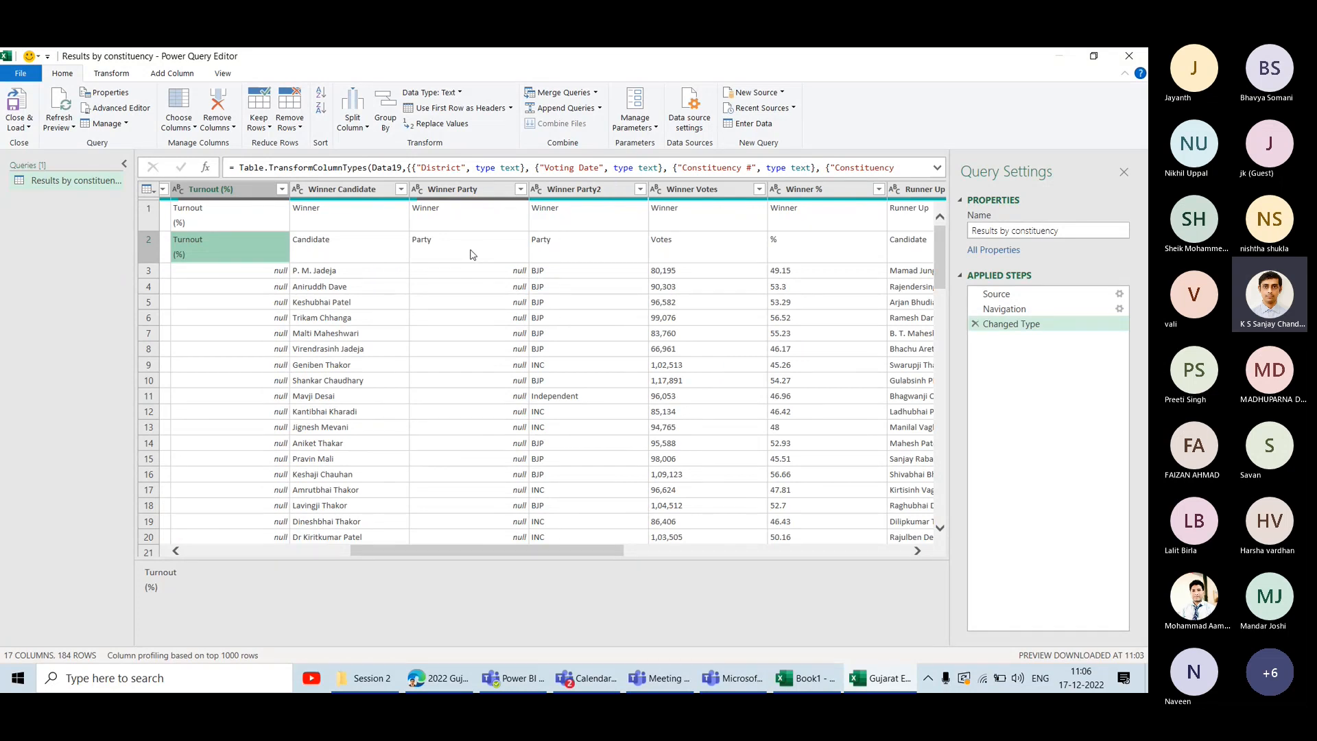
{"action": "scroll", "coordinate": [471, 255], "scroll_direction": "right", "scroll_amount": 6}
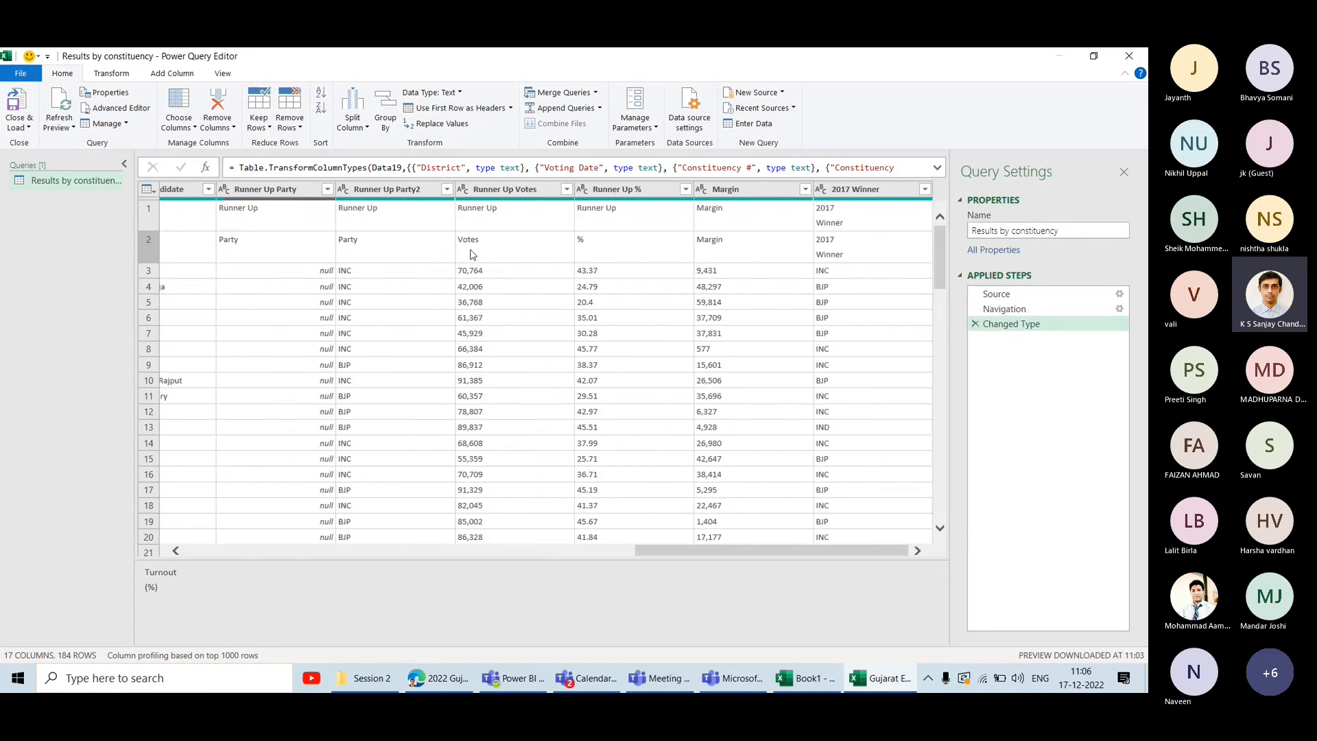
{"action": "scroll", "coordinate": [472, 254], "scroll_direction": "left", "scroll_amount": 10}
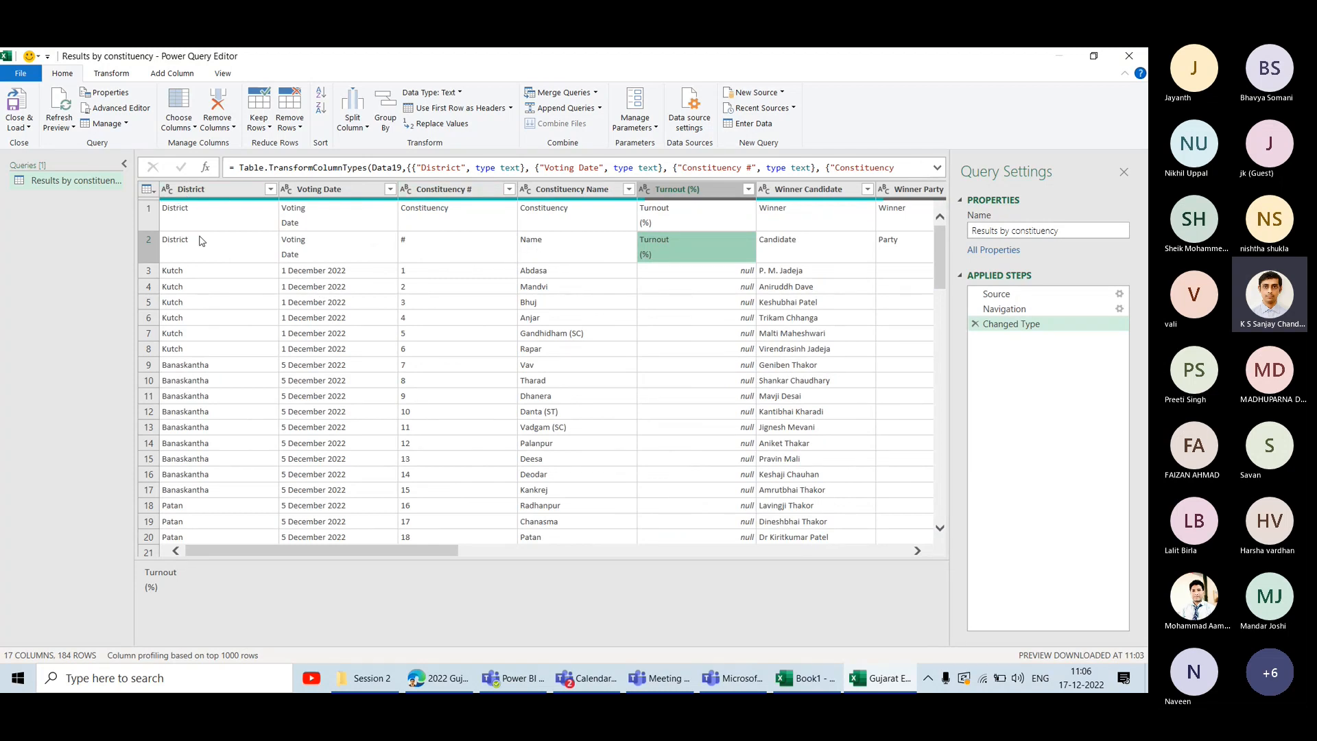
Compare the District, Winner Candidate and Constituency # column headers with the repeated header text in rows 1 and 2.
{"action": "left_click", "coordinate": [186, 190]}
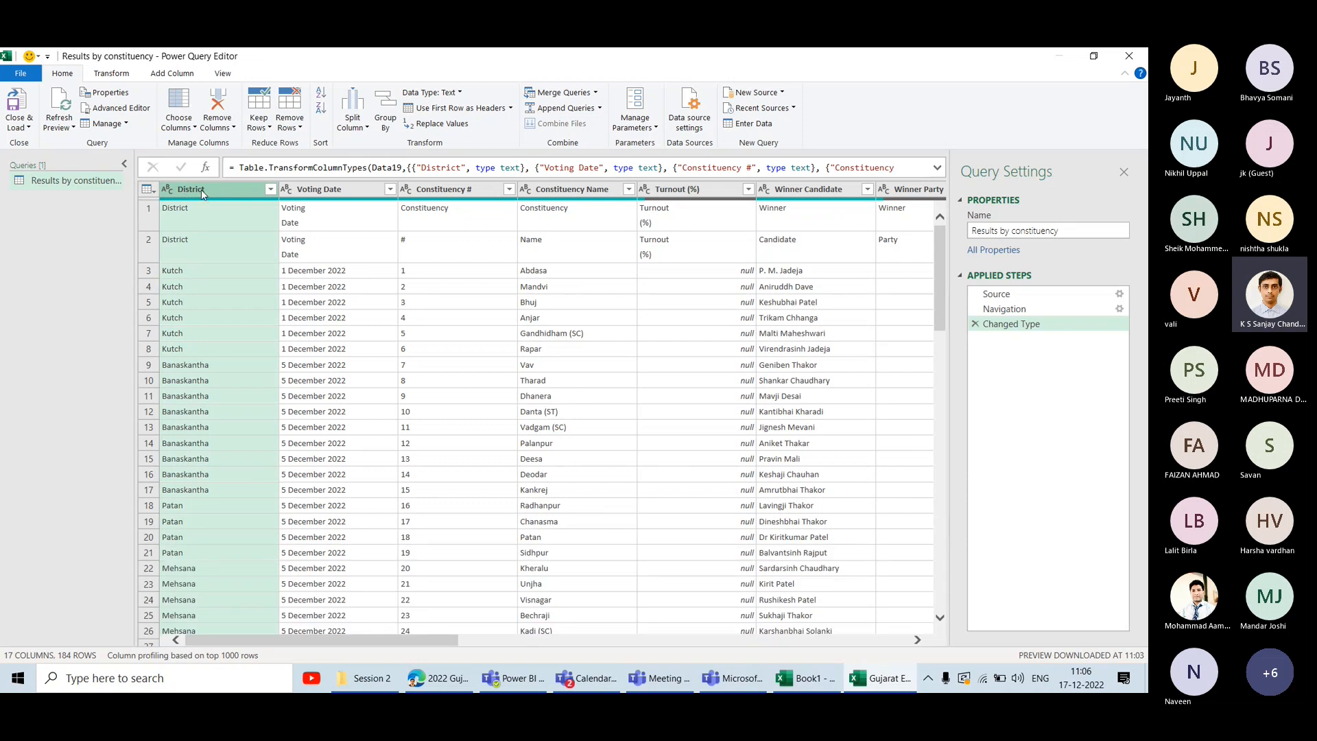
{"action": "left_click", "coordinate": [211, 259]}
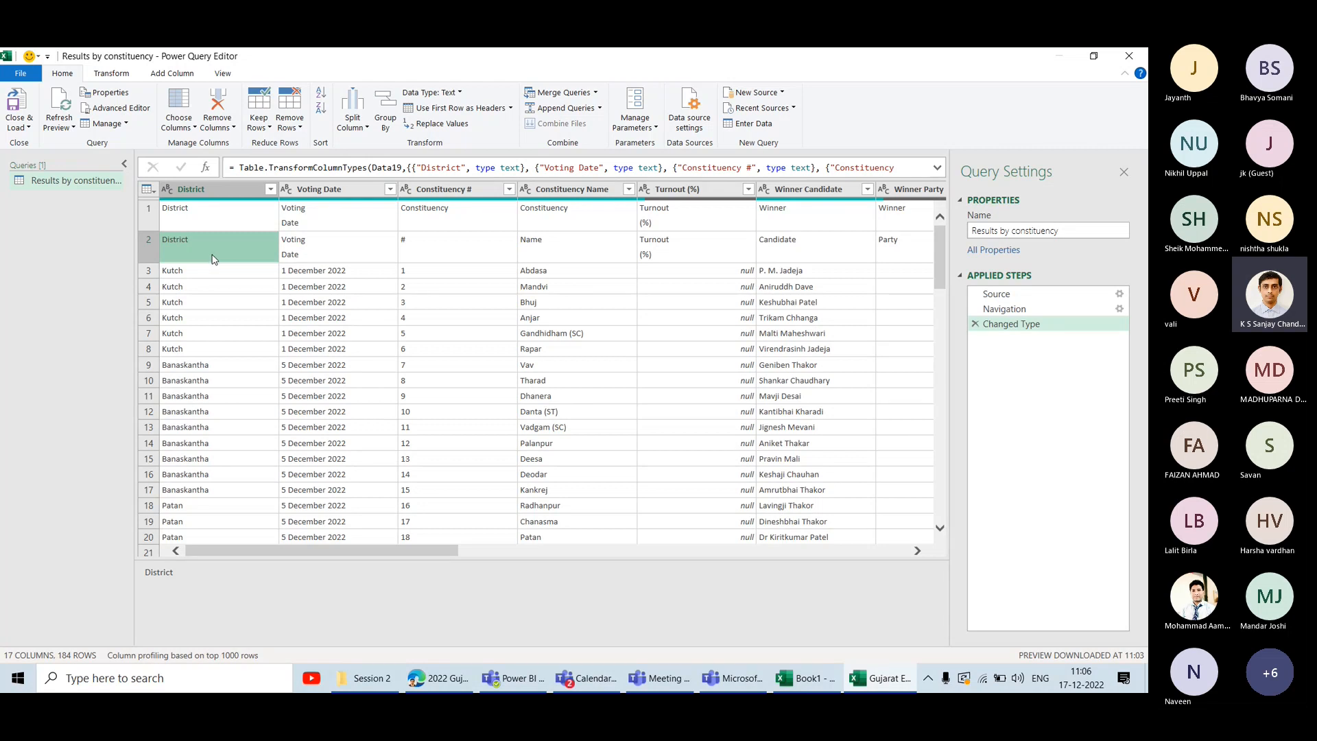
{"action": "scroll", "coordinate": [244, 258], "scroll_direction": "right", "scroll_amount": 5}
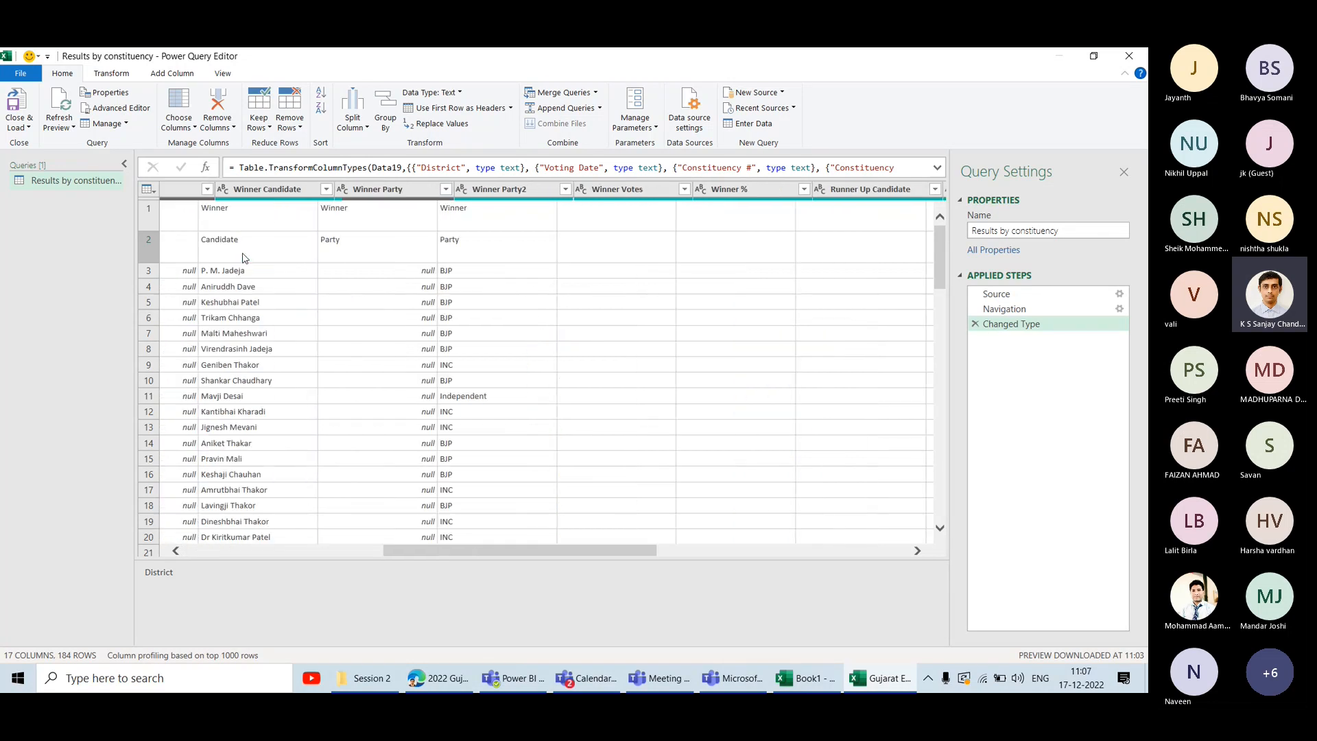
{"action": "left_click", "coordinate": [255, 194]}
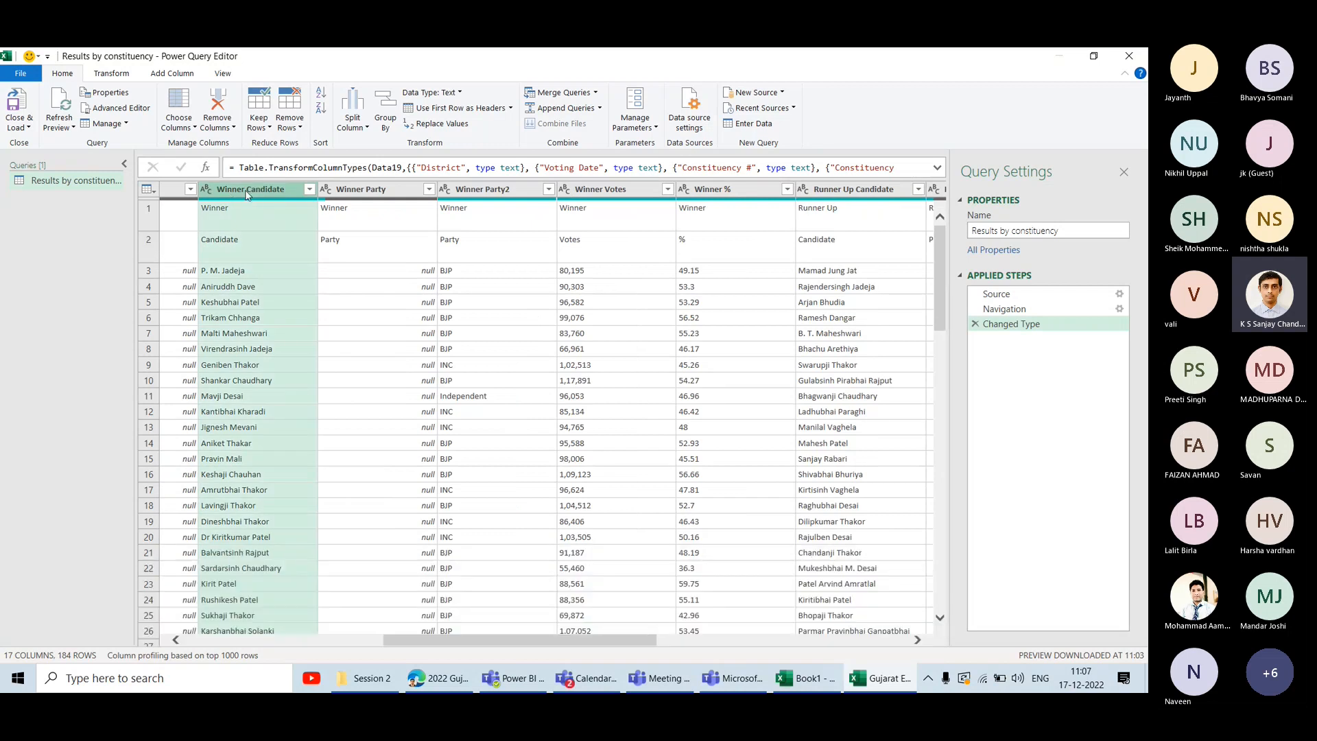
{"action": "left_click", "coordinate": [239, 208]}
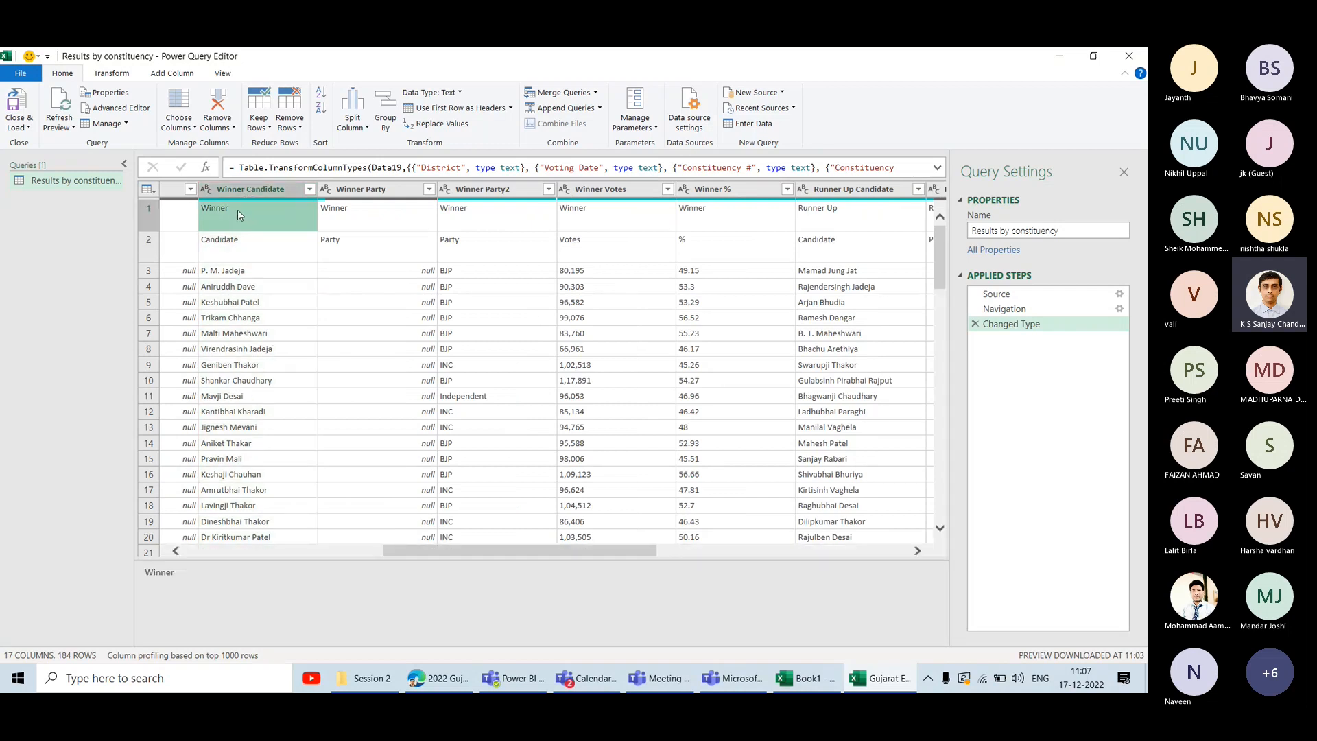
{"action": "left_click", "coordinate": [246, 248]}
{"action": "left_click", "coordinate": [241, 219]}
{"action": "left_click", "coordinate": [246, 248]}
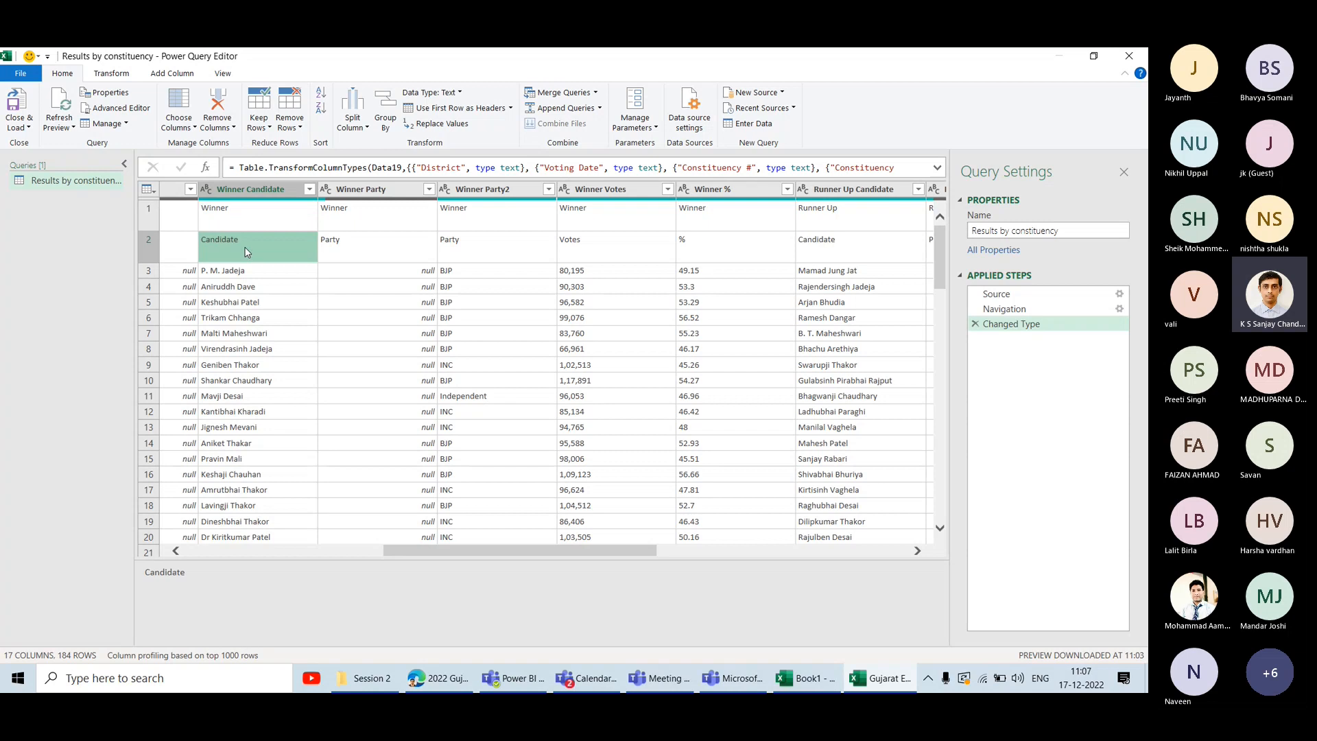
{"action": "left_click", "coordinate": [242, 211]}
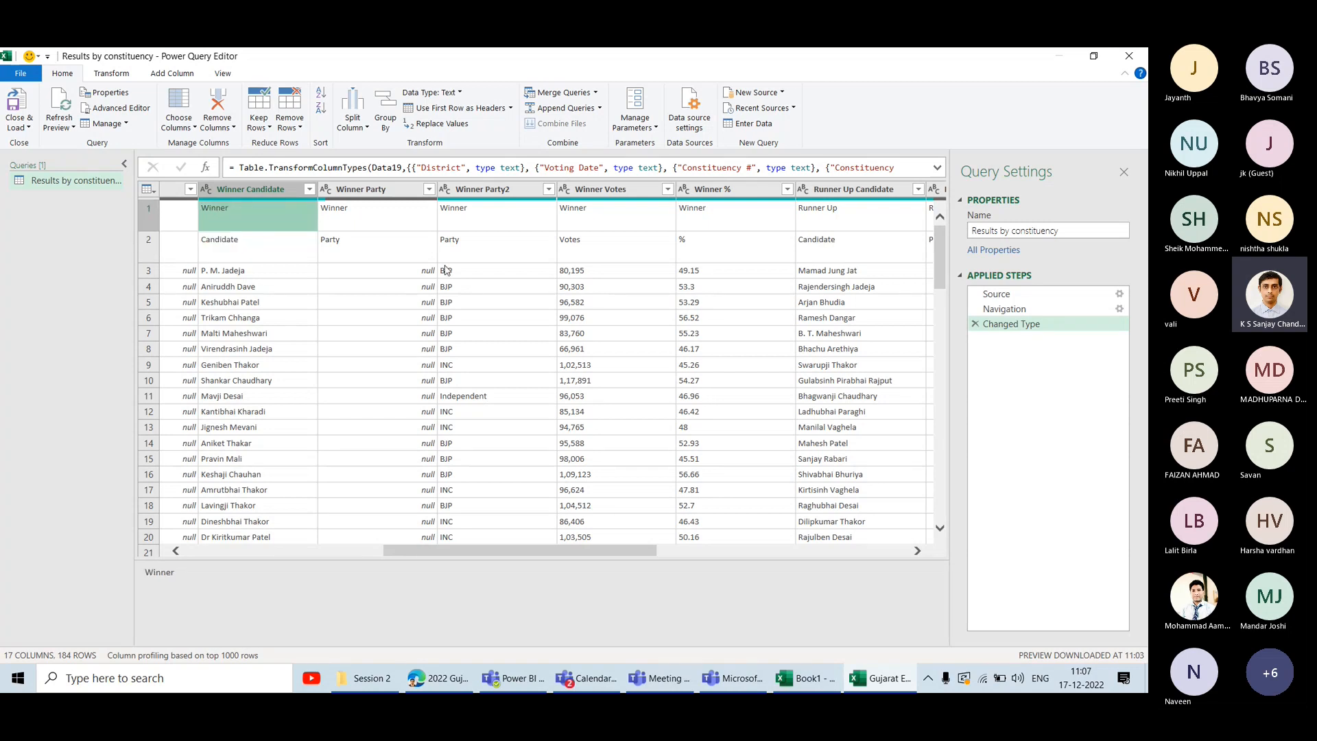
{"action": "scroll", "coordinate": [446, 270], "scroll_direction": "left", "scroll_amount": 5}
{"action": "left_click", "coordinate": [310, 213]}
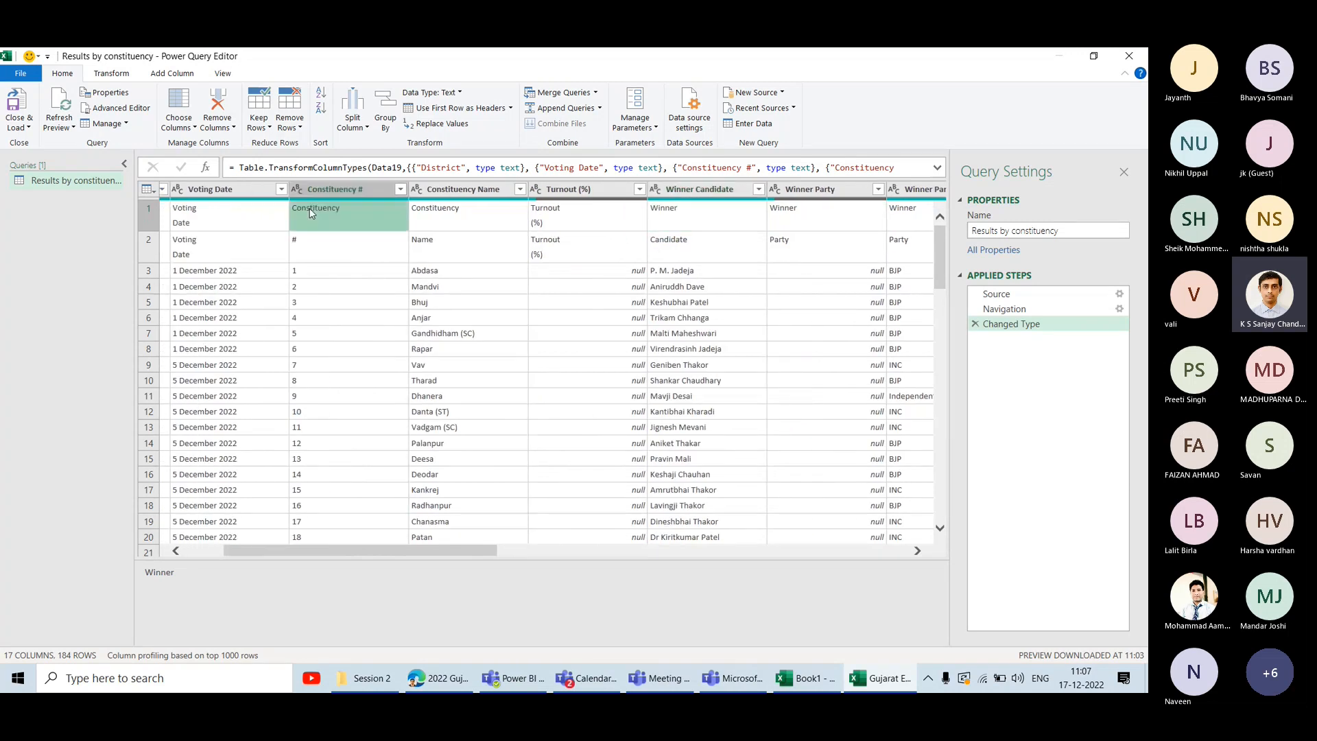
{"action": "left_click", "coordinate": [323, 244]}
Check the merged Winner heading in Wikipedia's constituency results table and return to Power Query Editor.
{"action": "key", "text": "alt+Tab"}
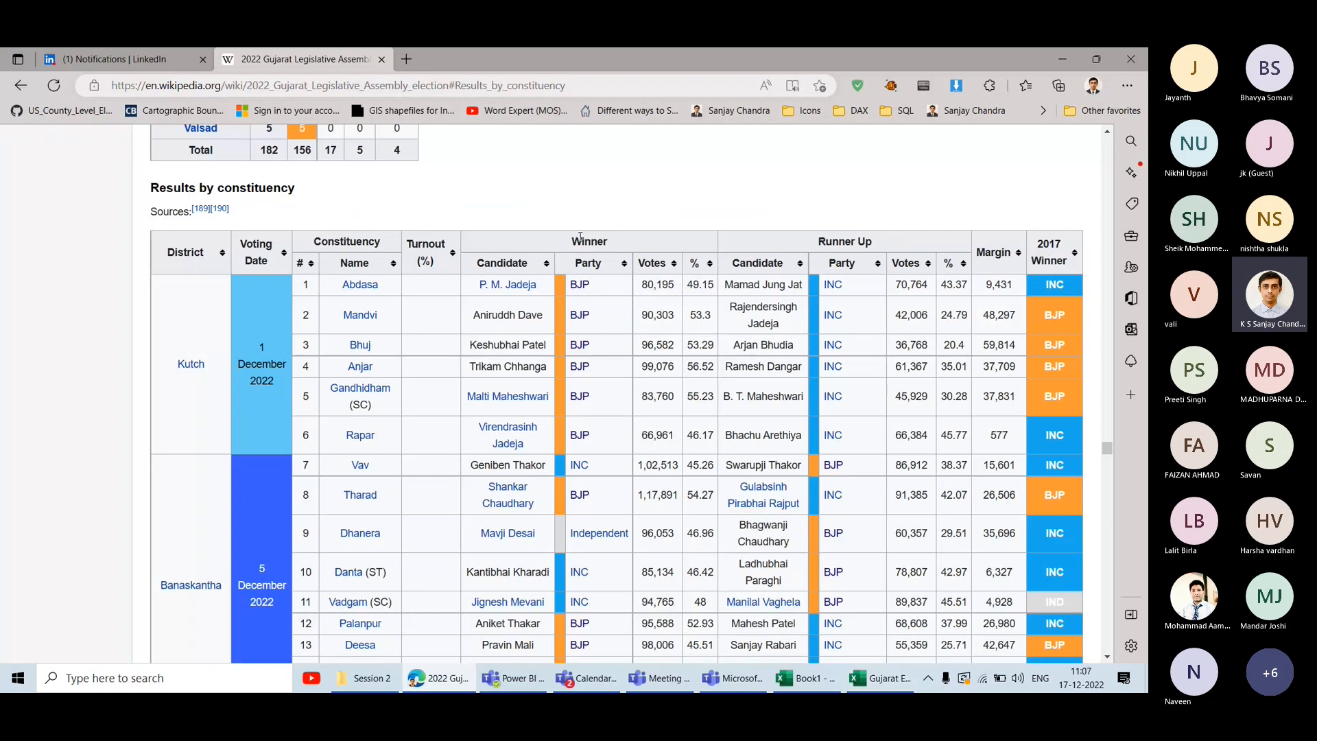
{"action": "double_click", "coordinate": [547, 241]}
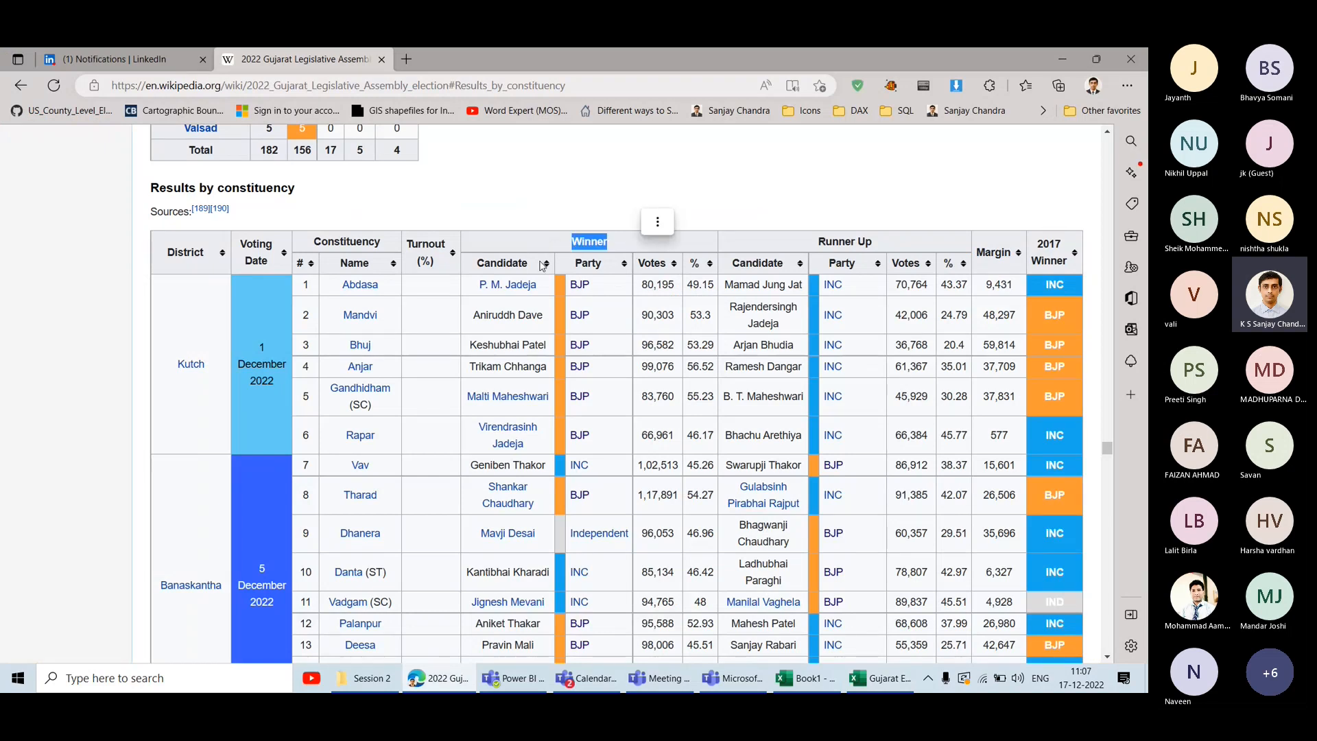
{"action": "left_click", "coordinate": [513, 678]}
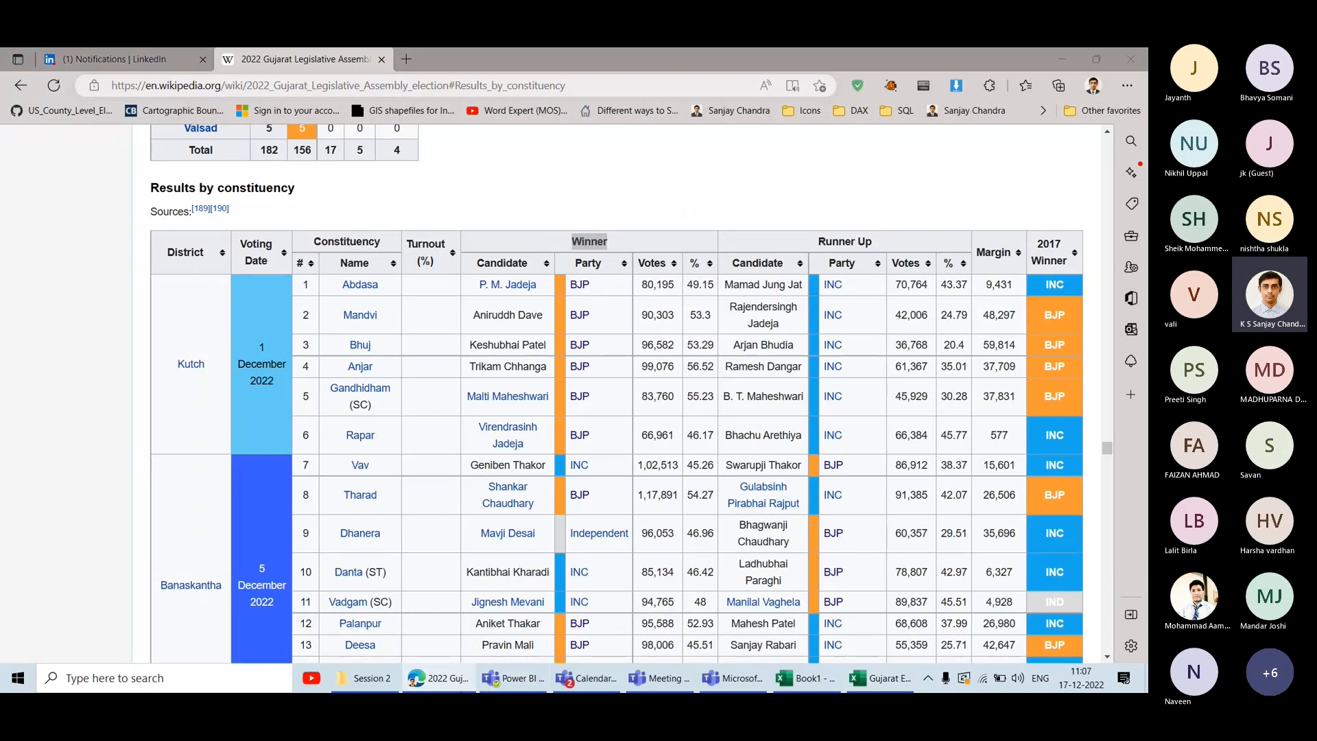
{"action": "key", "text": "alt+Tab"}
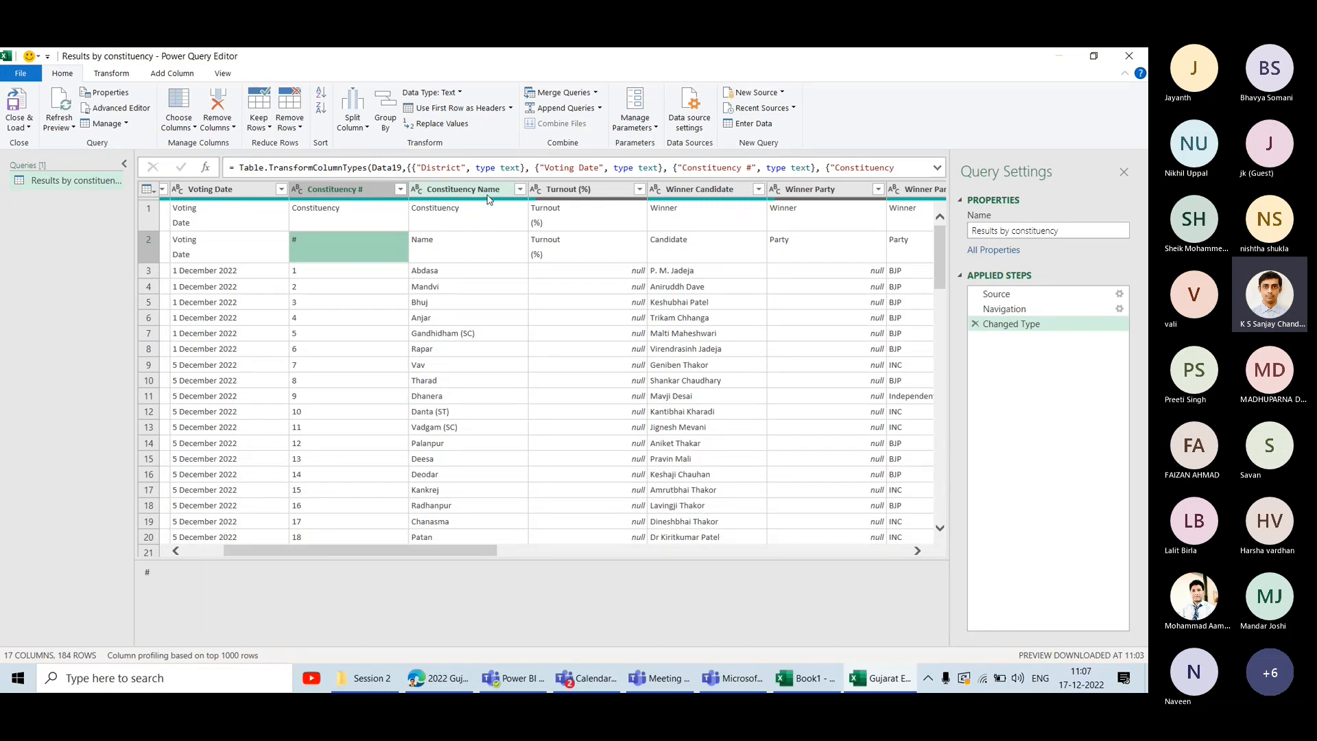
Compare the Constituency Name and Voting Date headers with the text in rows 1 and 2, and inspect the first constituency record in row 3.
{"action": "left_click", "coordinate": [459, 224]}
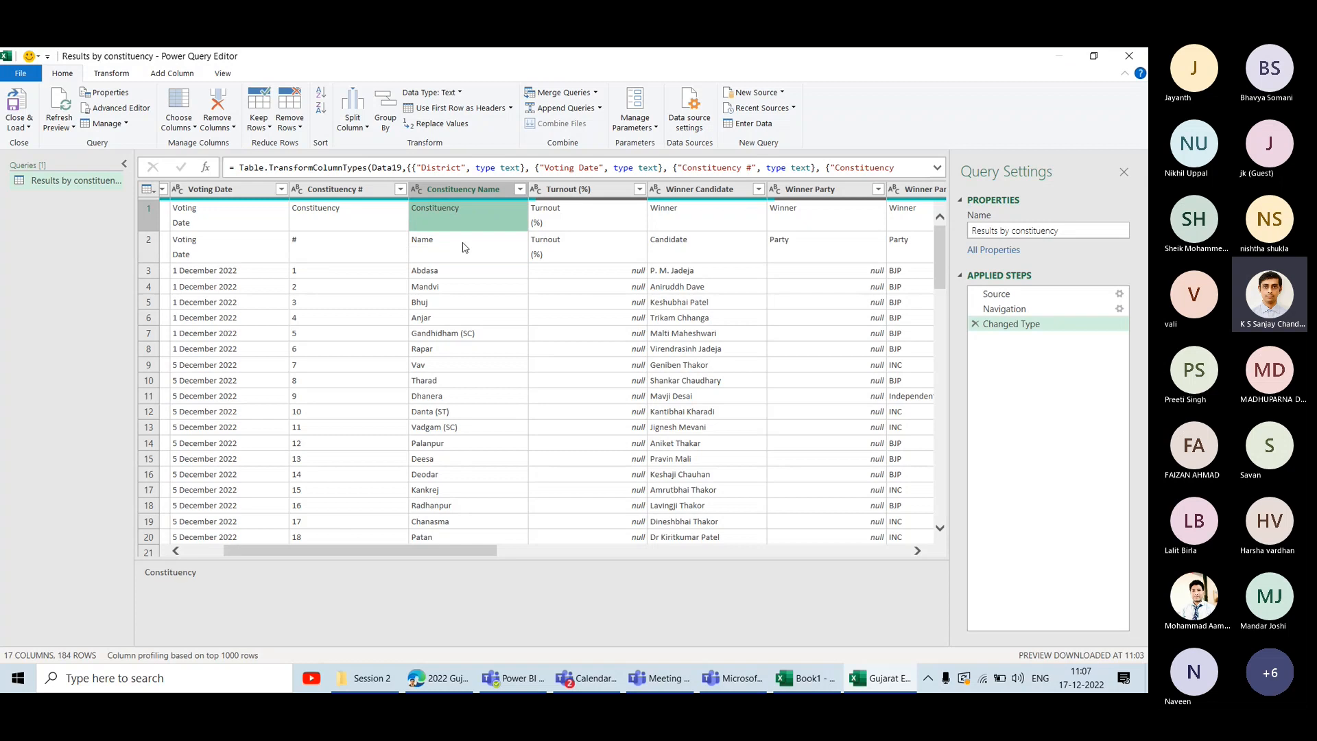
{"action": "left_click", "coordinate": [214, 223]}
{"action": "left_click", "coordinate": [215, 251]}
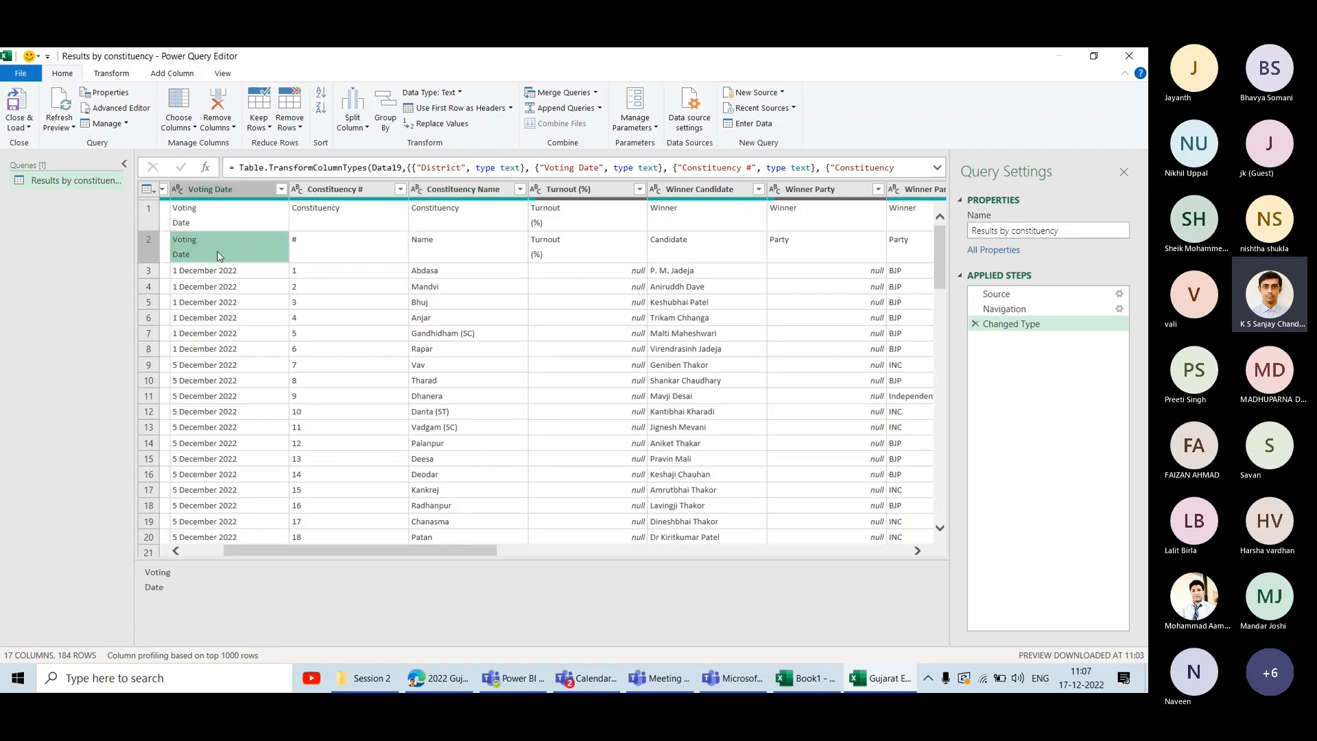
{"action": "left_click", "coordinate": [152, 271]}
{"action": "scroll", "coordinate": [527, 345], "scroll_direction": "right", "scroll_amount": 12}
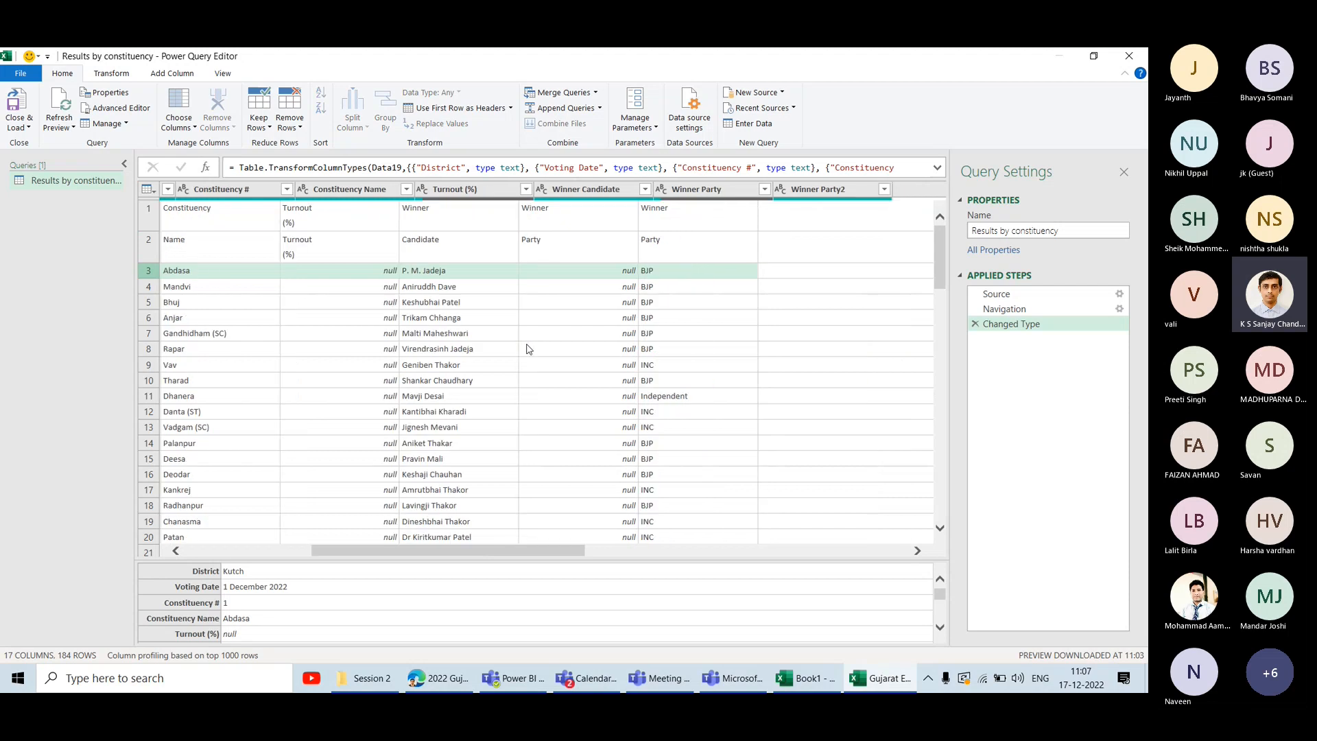
{"action": "scroll", "coordinate": [527, 345], "scroll_direction": "left", "scroll_amount": 13}
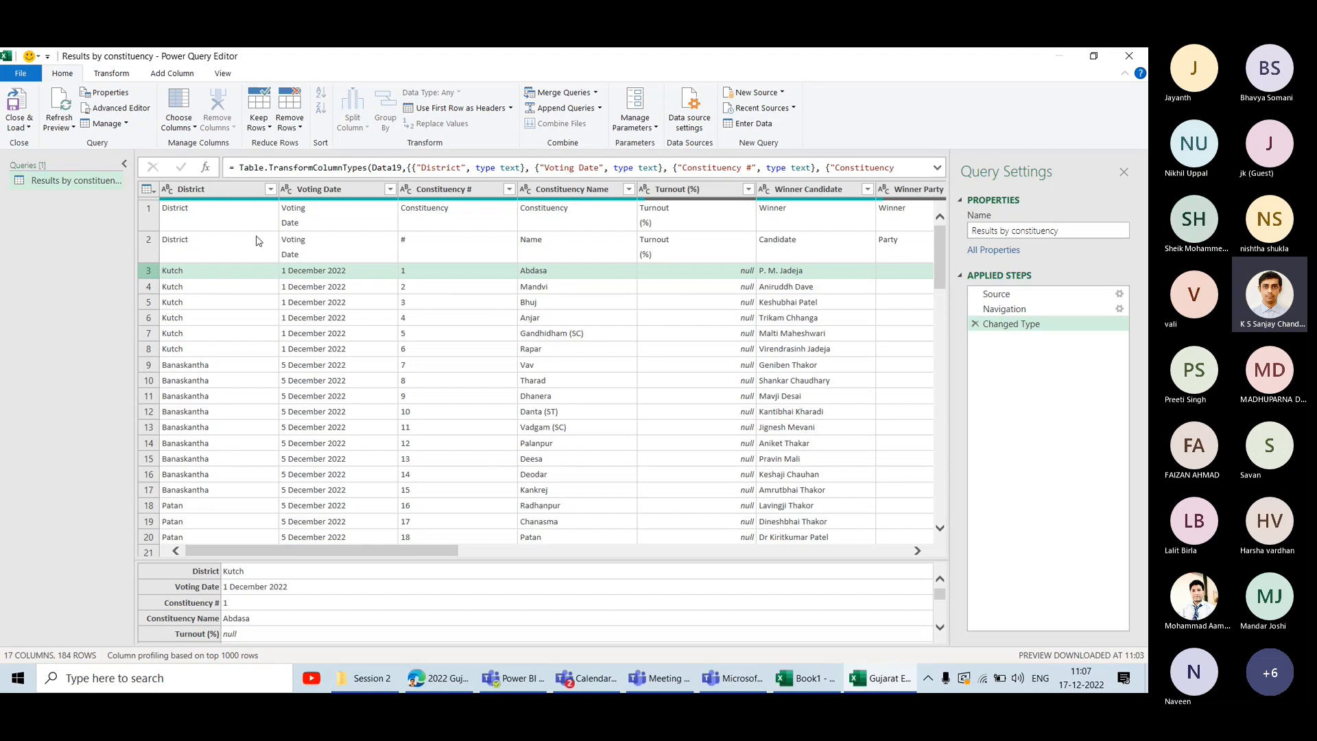
Remove the top 2 rows, which repeat the header text, from the constituency results.
{"action": "left_click", "coordinate": [297, 124]}
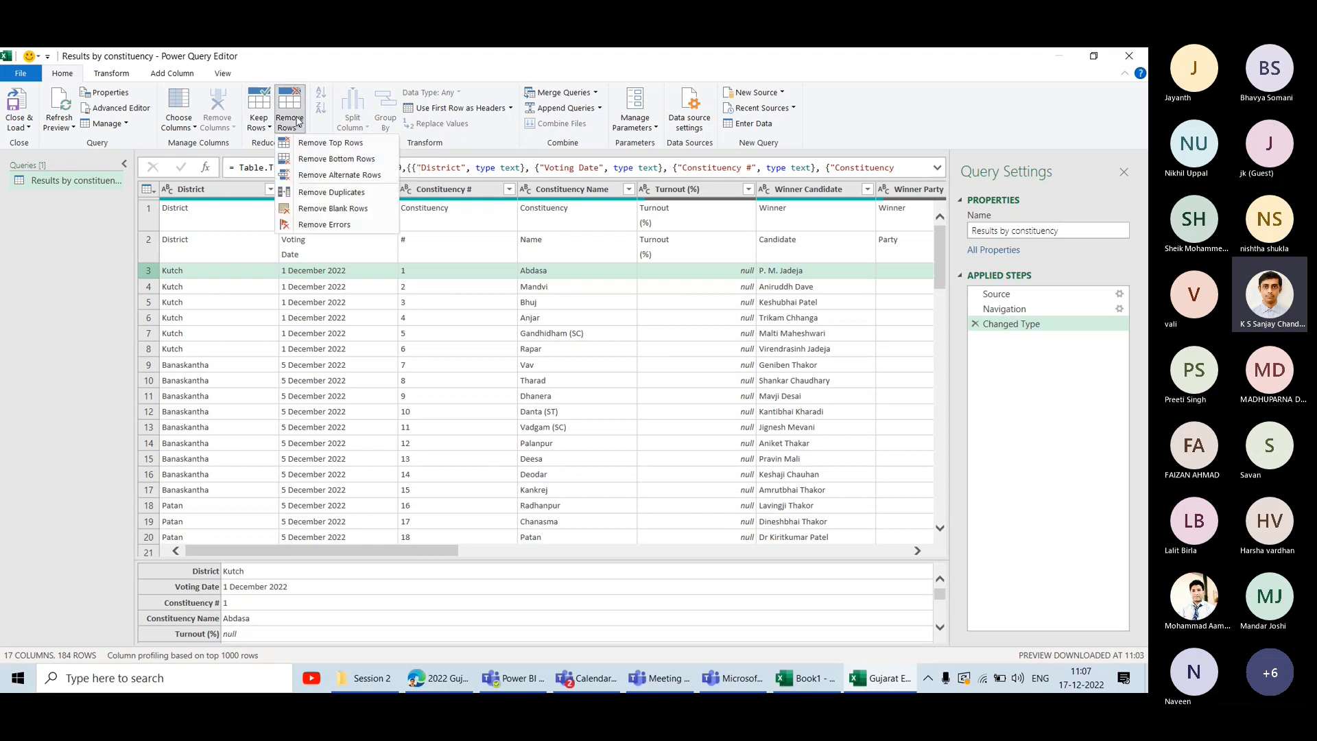
{"action": "left_click", "coordinate": [331, 145]}
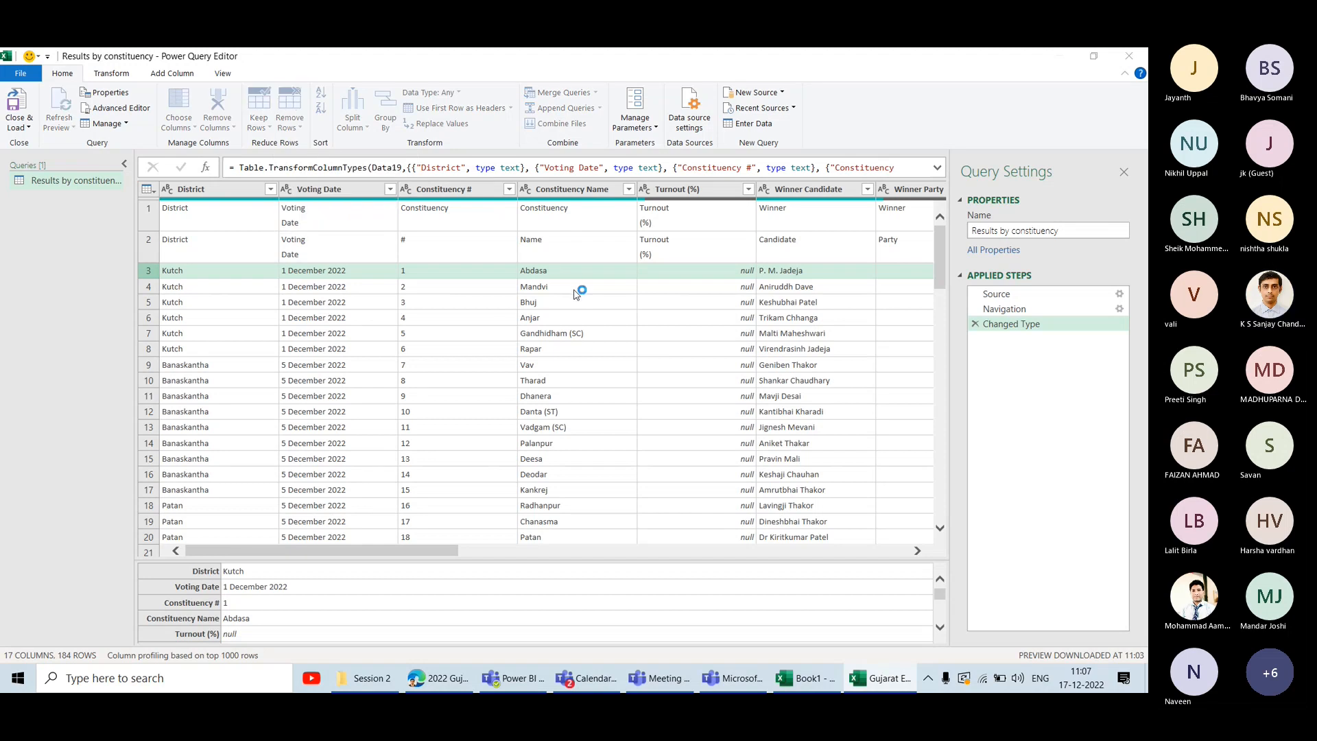
{"action": "type", "text": "2"}
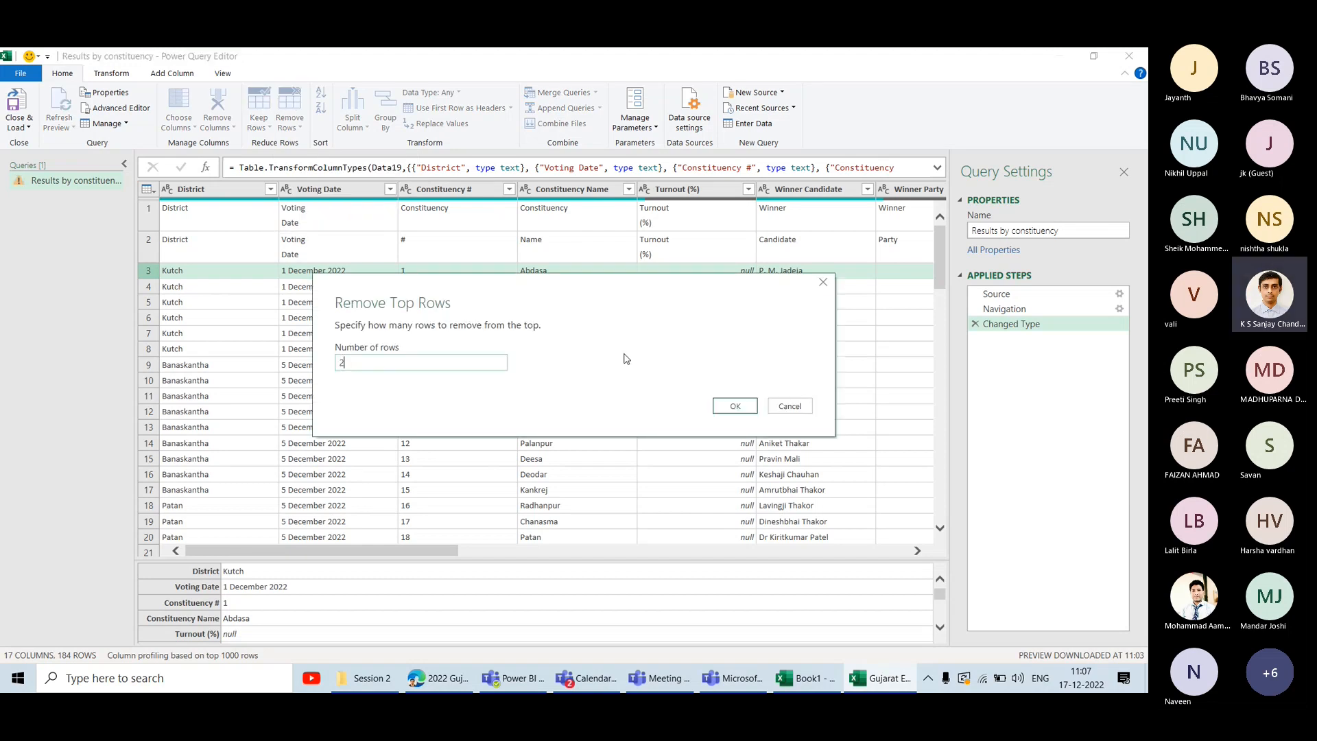
{"action": "left_click", "coordinate": [732, 406]}
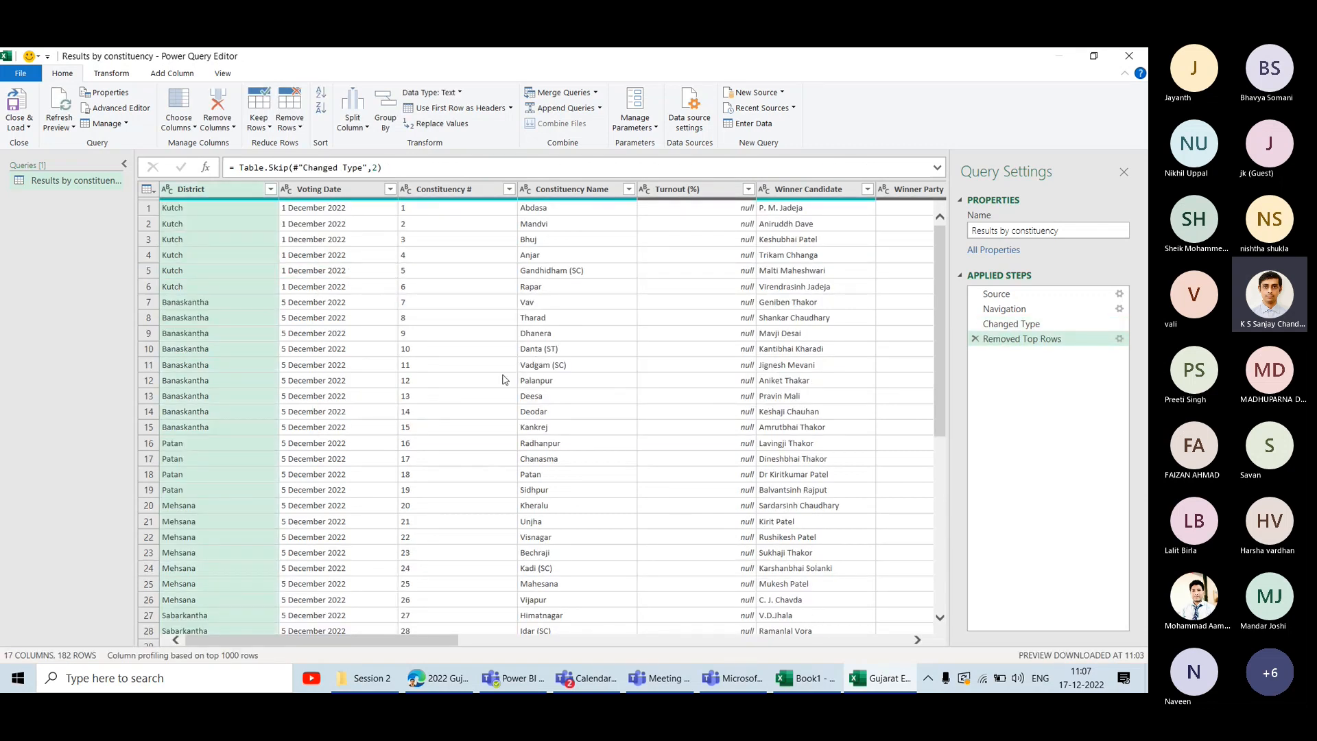
Remove the empty Turnout (%) and Winner Party columns together.
{"action": "scroll", "coordinate": [505, 379], "scroll_direction": "right", "scroll_amount": 3}
{"action": "left_click", "coordinate": [493, 194]}
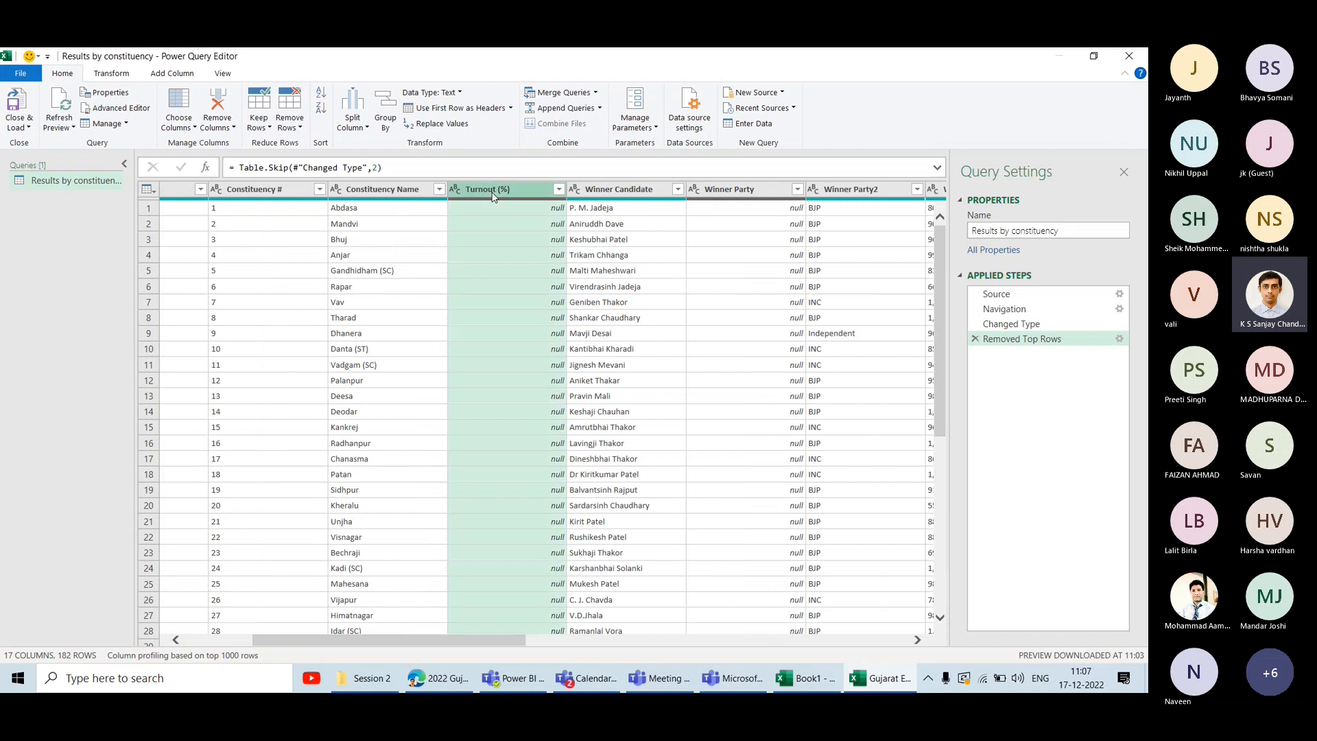
{"action": "right_click", "coordinate": [493, 194]}
{"action": "left_click", "coordinate": [479, 188]}
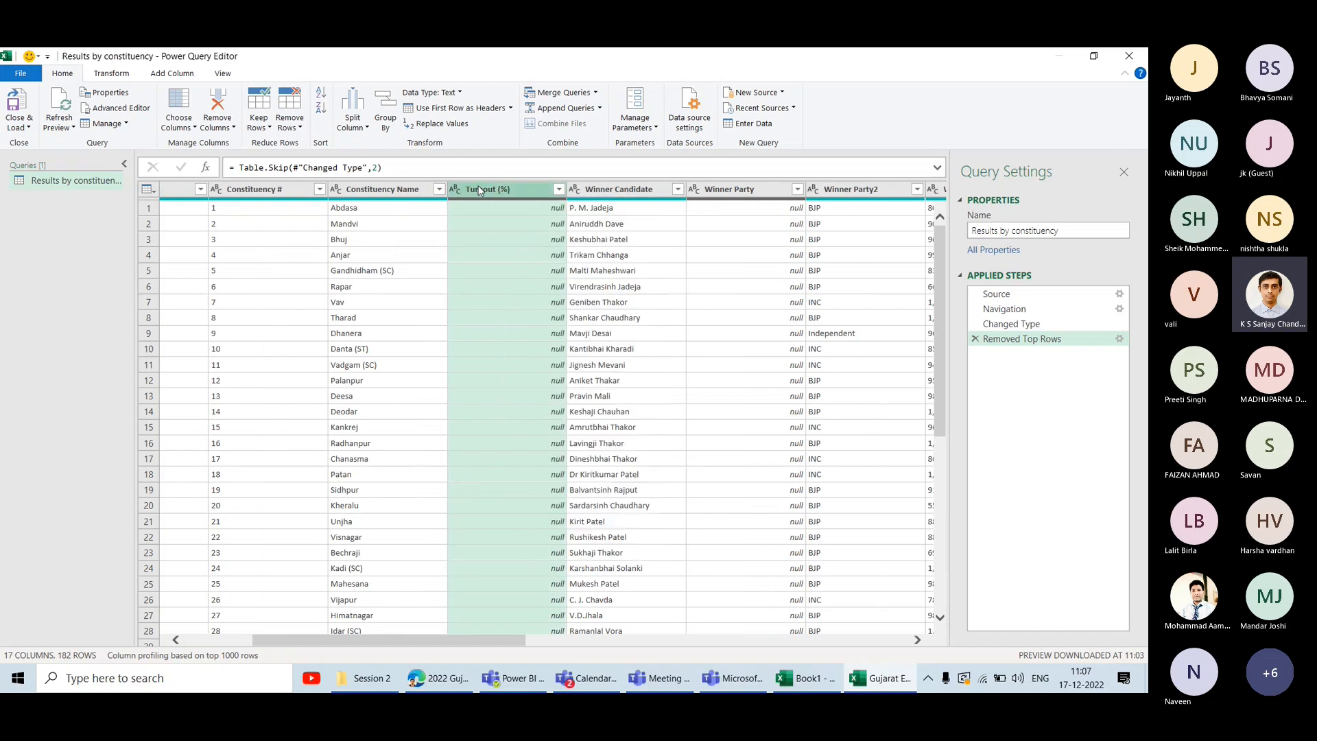
{"action": "left_click", "coordinate": [726, 192], "text": "ctrl"}
{"action": "right_click", "coordinate": [725, 196]}
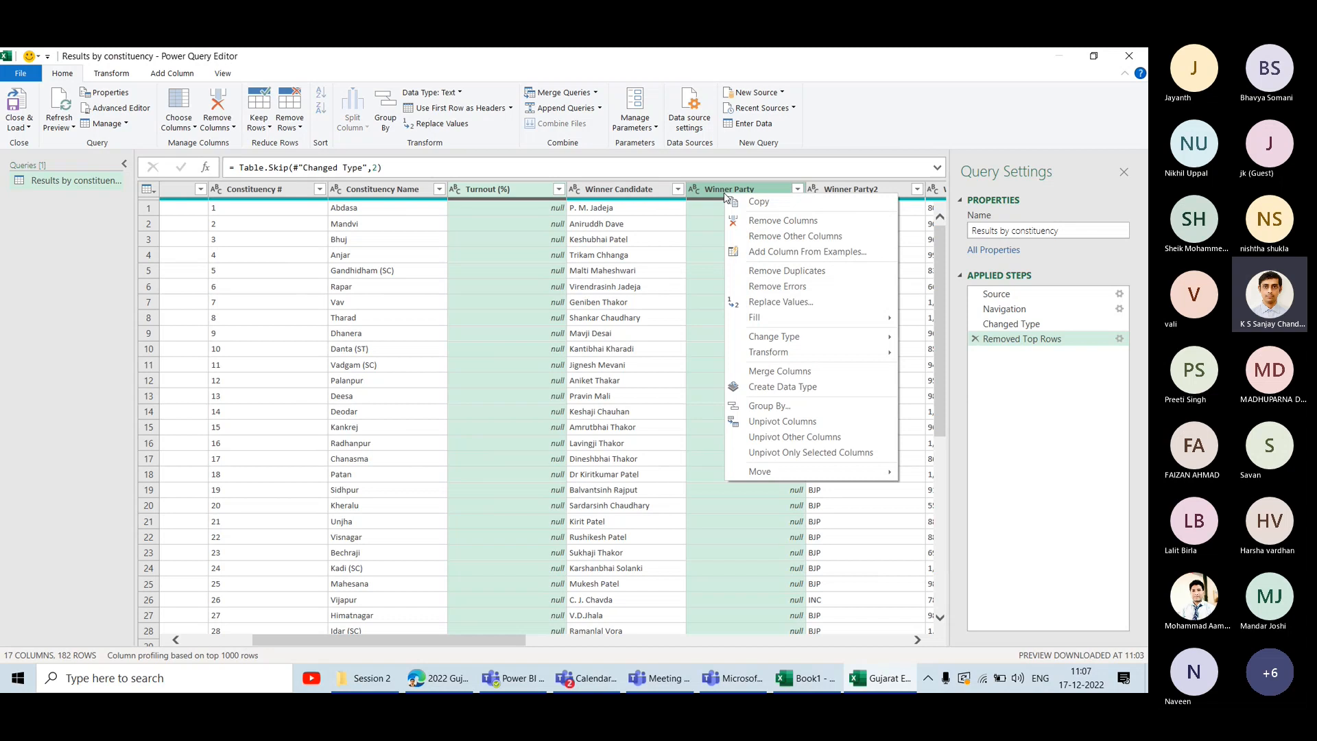
{"action": "left_click", "coordinate": [782, 221]}
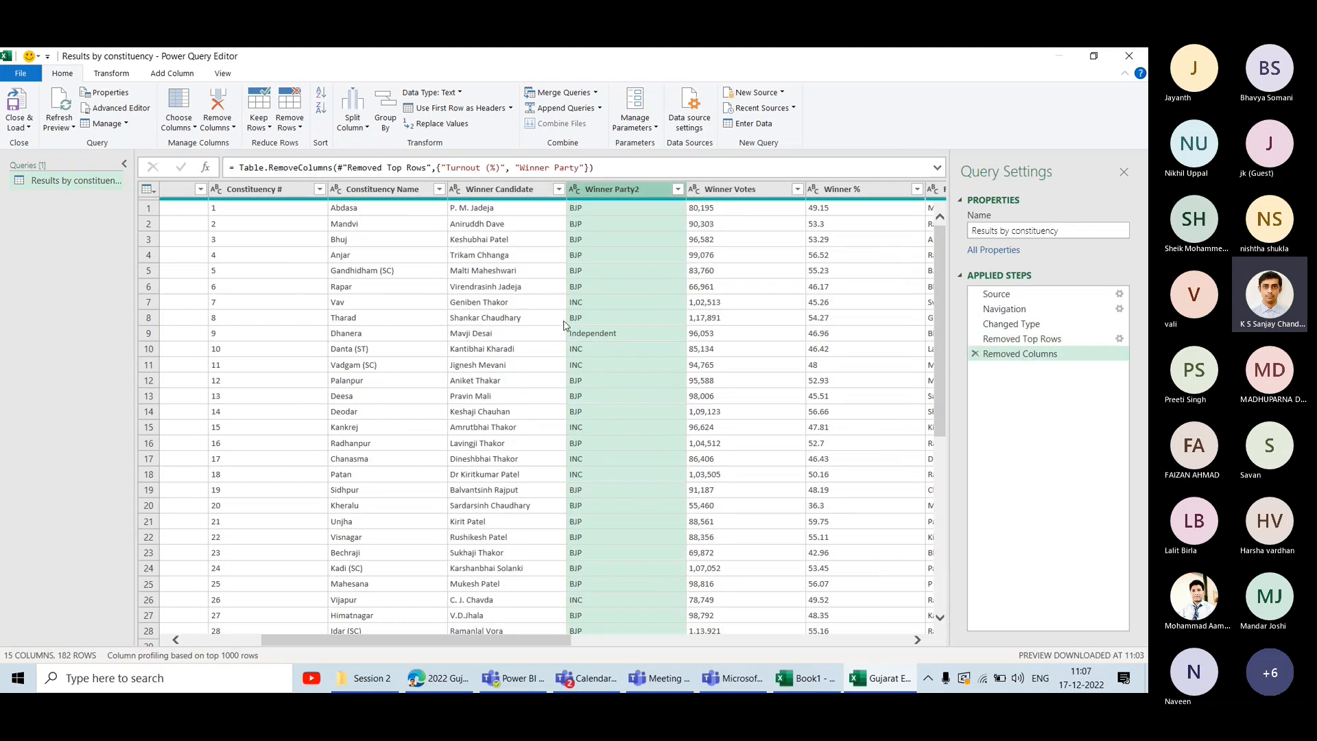
Remove the empty Runner Up Party column from the query.
{"action": "scroll", "coordinate": [564, 325], "scroll_direction": "right", "scroll_amount": 5}
{"action": "scroll", "coordinate": [671, 305], "scroll_direction": "right", "scroll_amount": 3}
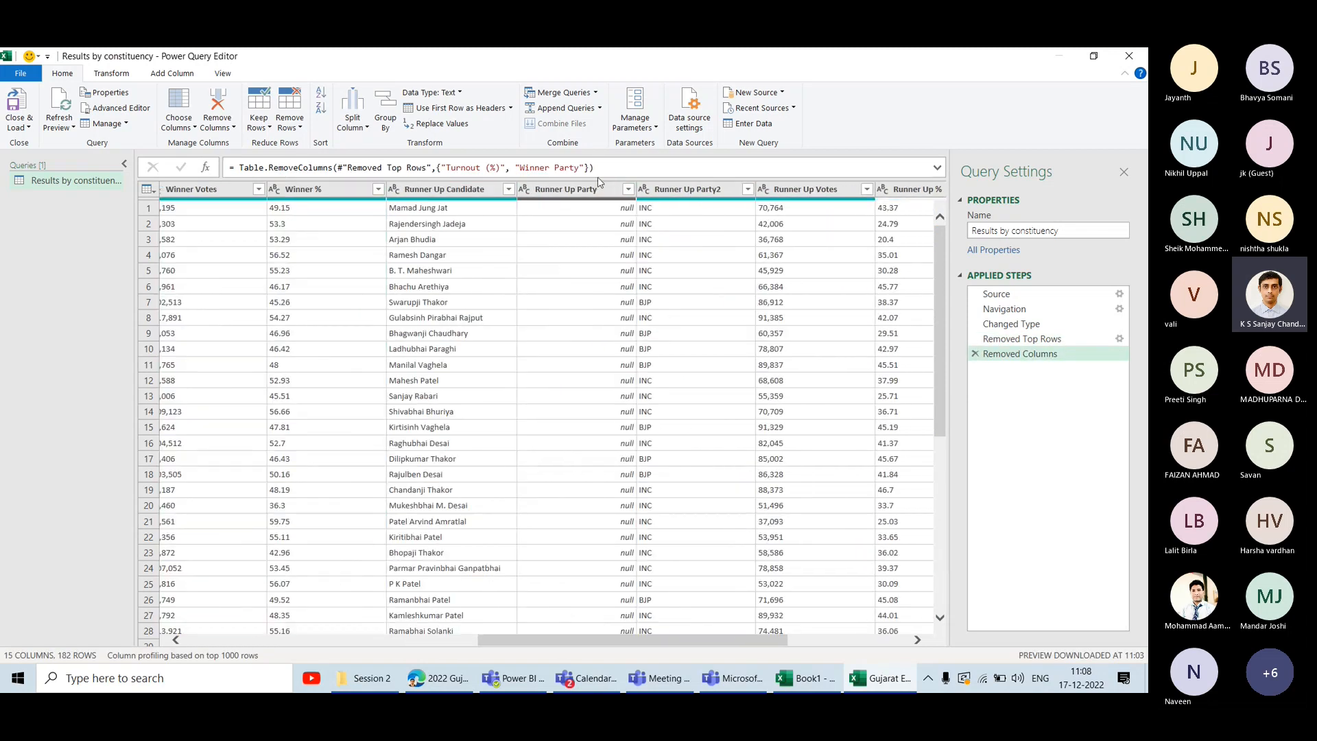
{"action": "left_click", "coordinate": [592, 194]}
{"action": "scroll", "coordinate": [574, 353], "scroll_direction": "right", "scroll_amount": 5}
{"action": "scroll", "coordinate": [617, 309], "scroll_direction": "left", "scroll_amount": 6}
{"action": "right_click", "coordinate": [652, 191]}
{"action": "left_click", "coordinate": [690, 220]}
{"action": "scroll", "coordinate": [586, 398], "scroll_direction": "left", "scroll_amount": 10}
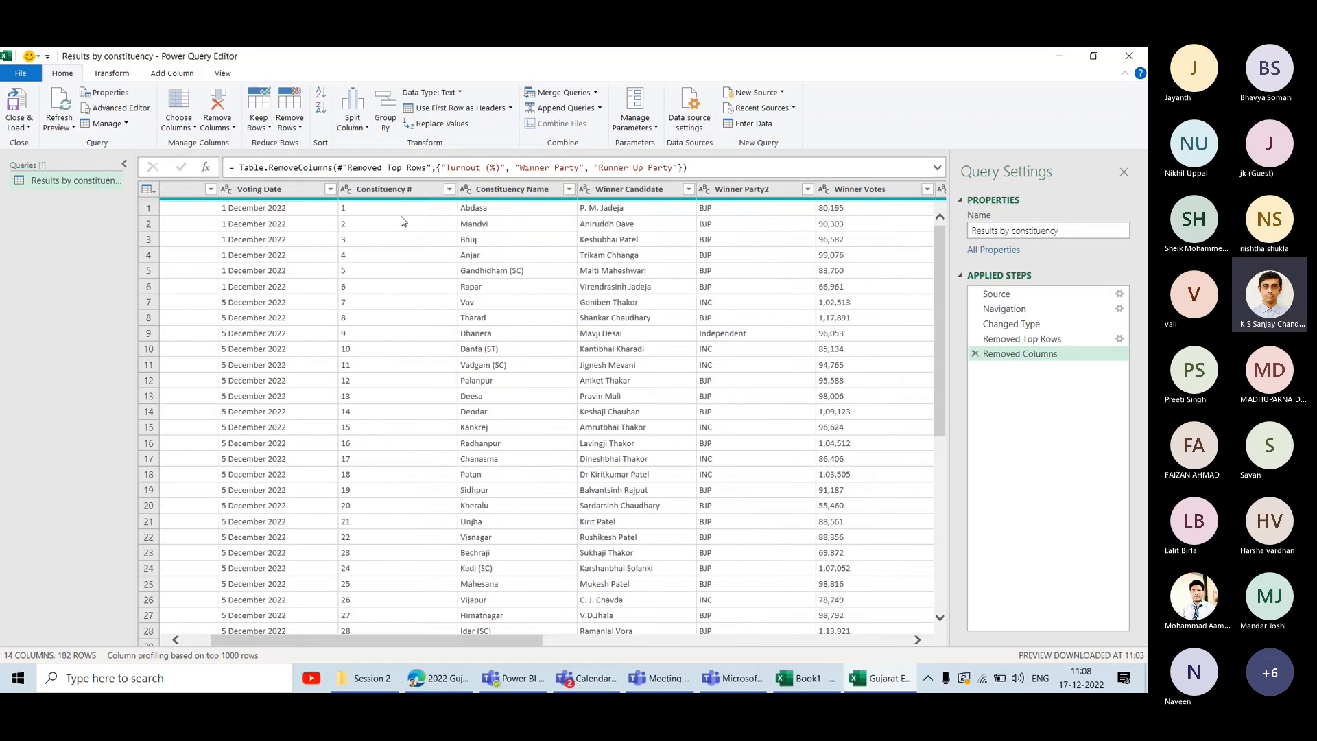
Compare the table at the Removed Top Rows and Removed Columns applied steps, checking the winner, runner-up, Margin and 2017 Winner columns.
{"action": "scroll", "coordinate": [620, 396], "scroll_direction": "right", "scroll_amount": 2}
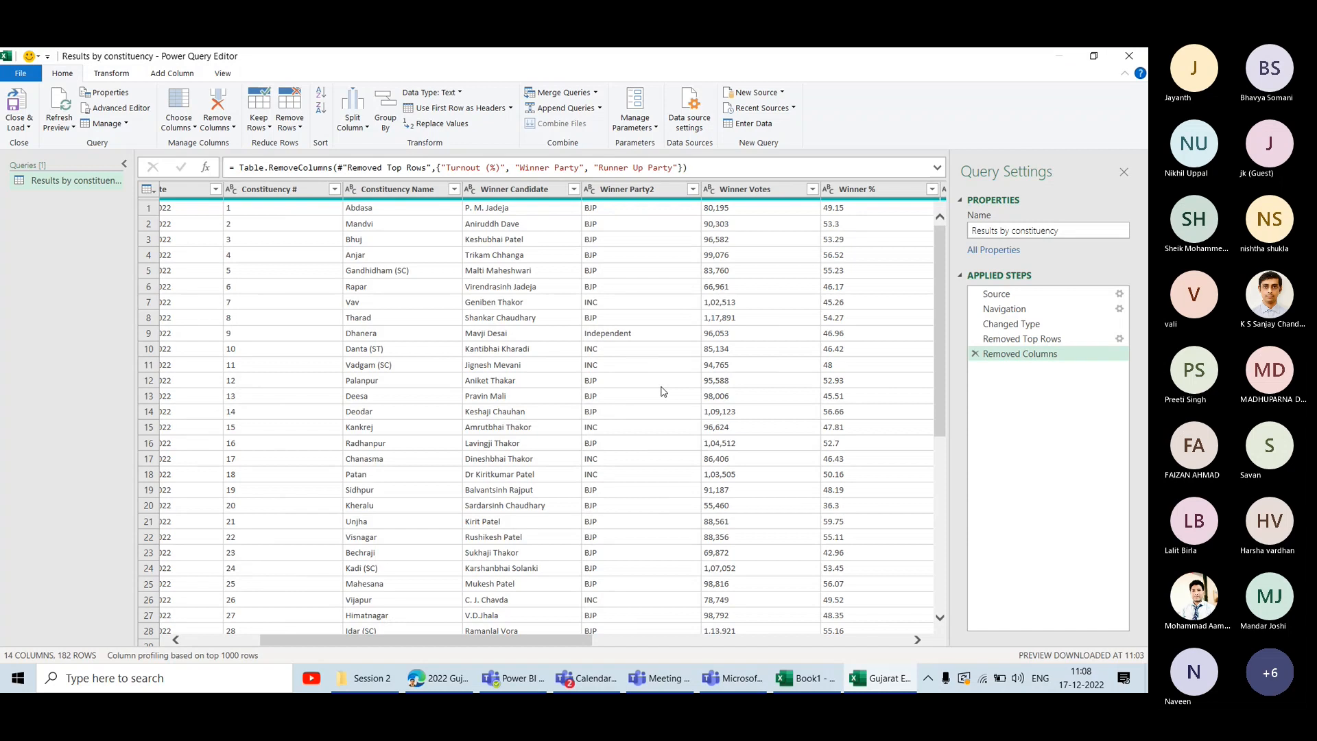
{"action": "scroll", "coordinate": [664, 391], "scroll_direction": "left", "scroll_amount": 2}
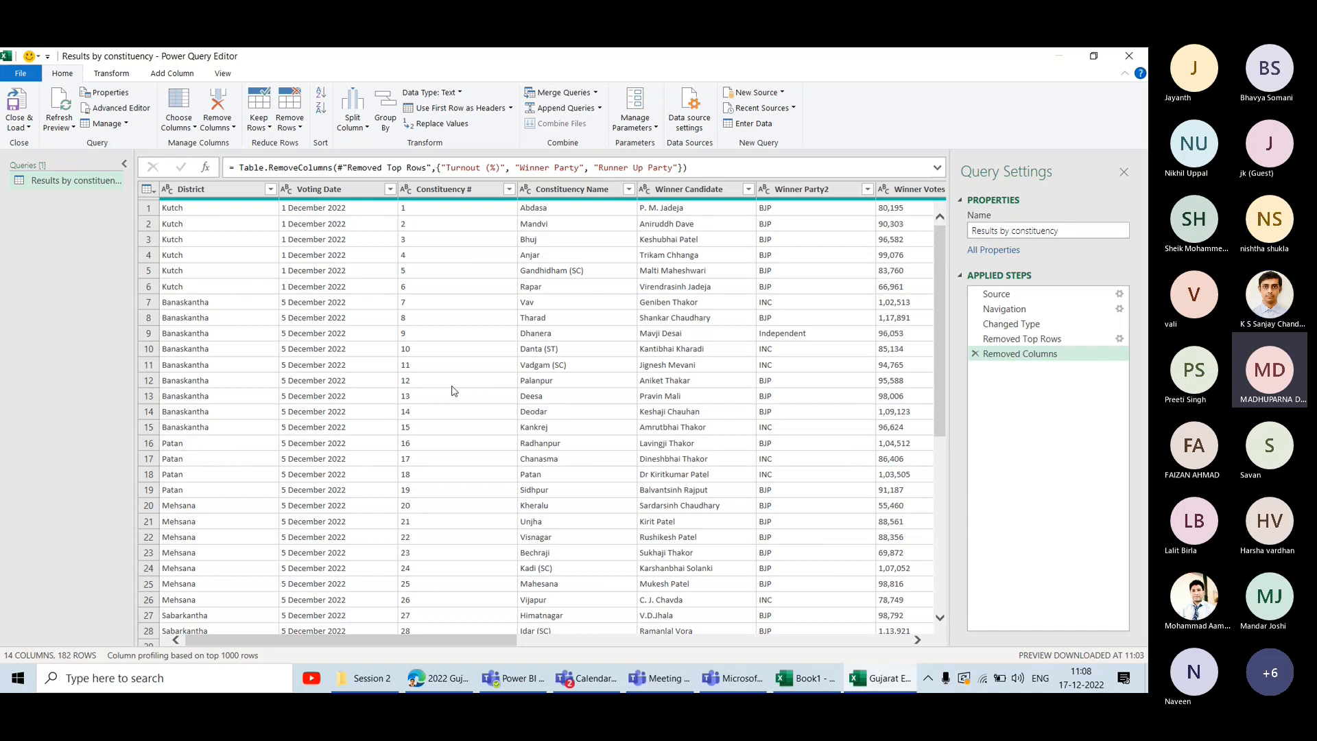
{"action": "scroll", "coordinate": [452, 391], "scroll_direction": "right", "scroll_amount": 5}
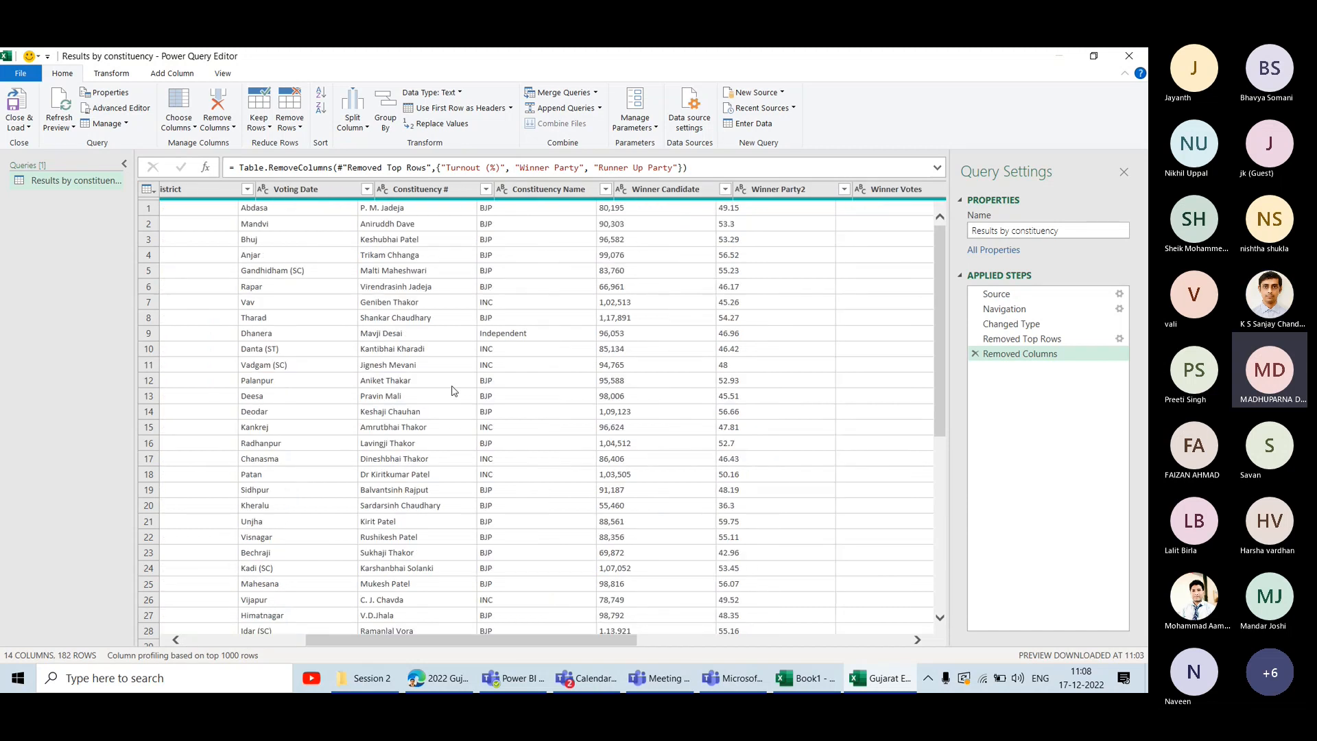
{"action": "left_click", "coordinate": [1001, 340]}
{"action": "scroll", "coordinate": [667, 457], "scroll_direction": "right", "scroll_amount": 5}
{"action": "scroll", "coordinate": [666, 458], "scroll_direction": "left", "scroll_amount": 4}
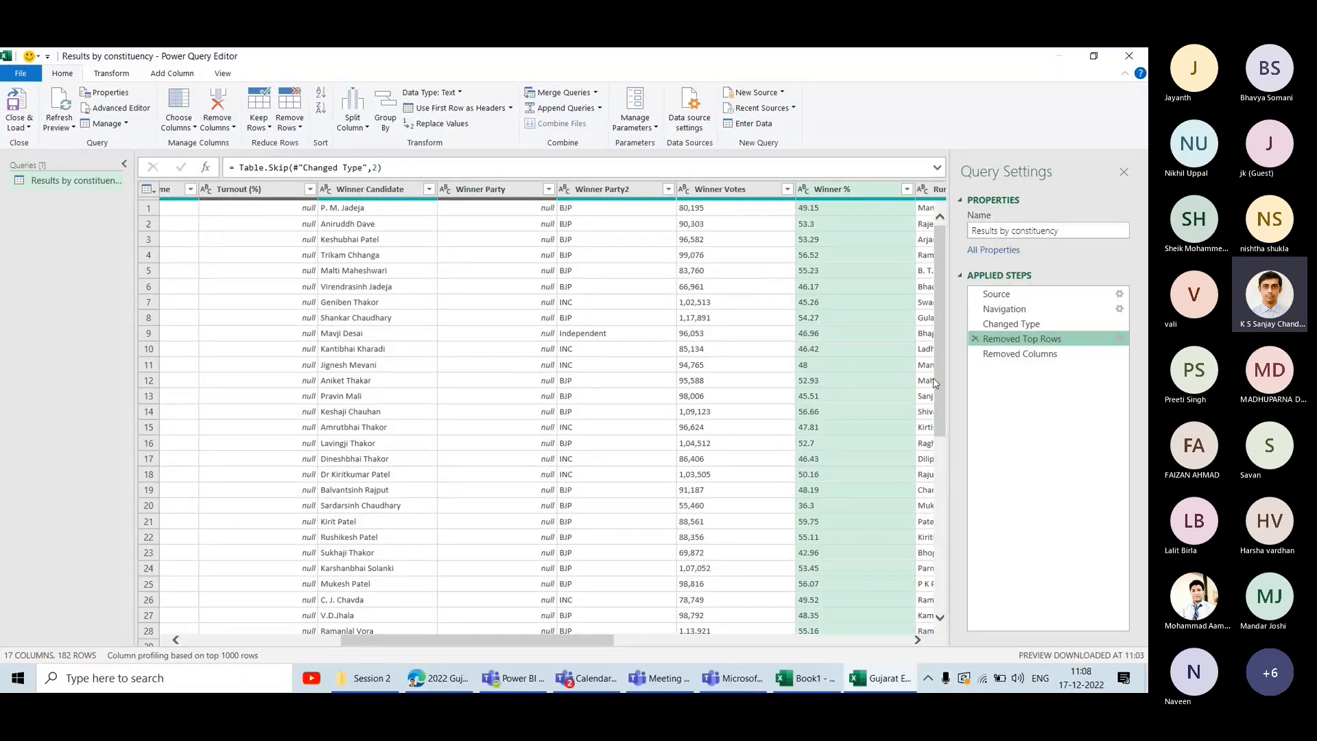
{"action": "left_click", "coordinate": [1015, 357]}
{"action": "scroll", "coordinate": [638, 460], "scroll_direction": "right", "scroll_amount": 5}
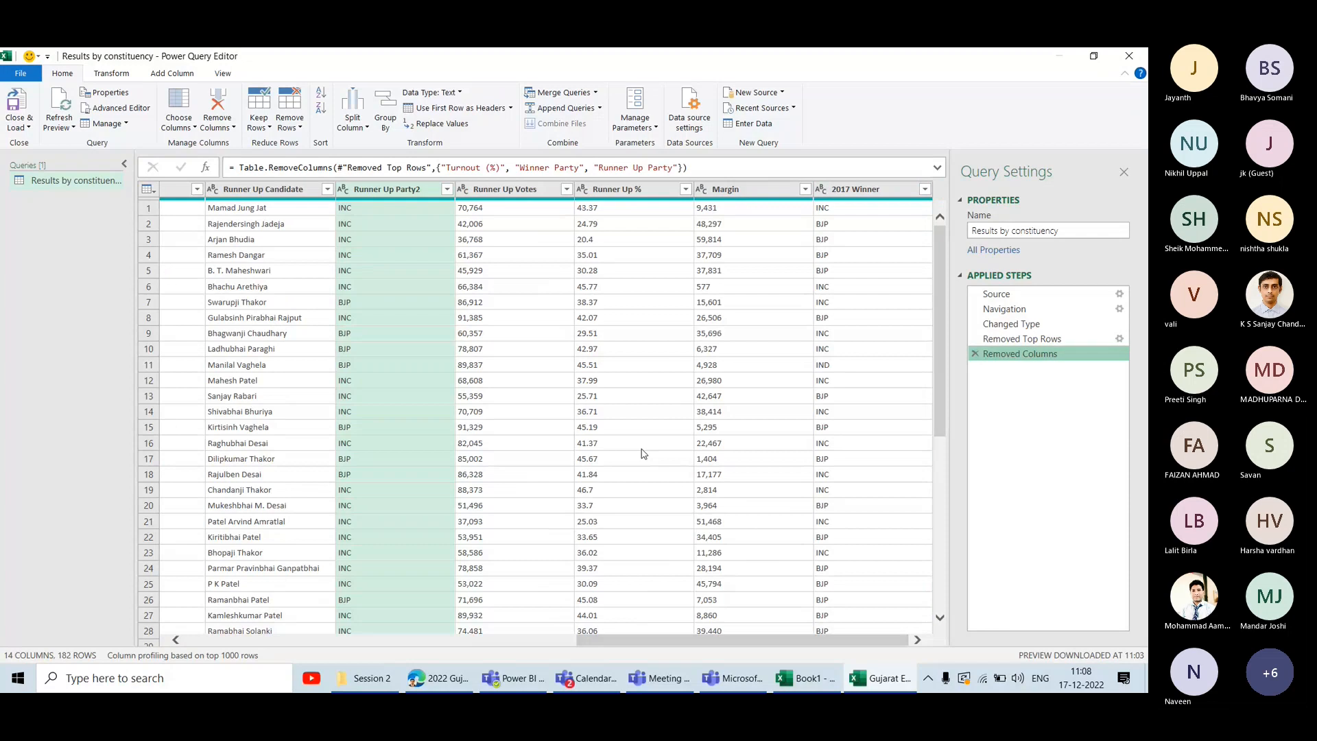
{"action": "scroll", "coordinate": [644, 454], "scroll_direction": "left", "scroll_amount": 2}
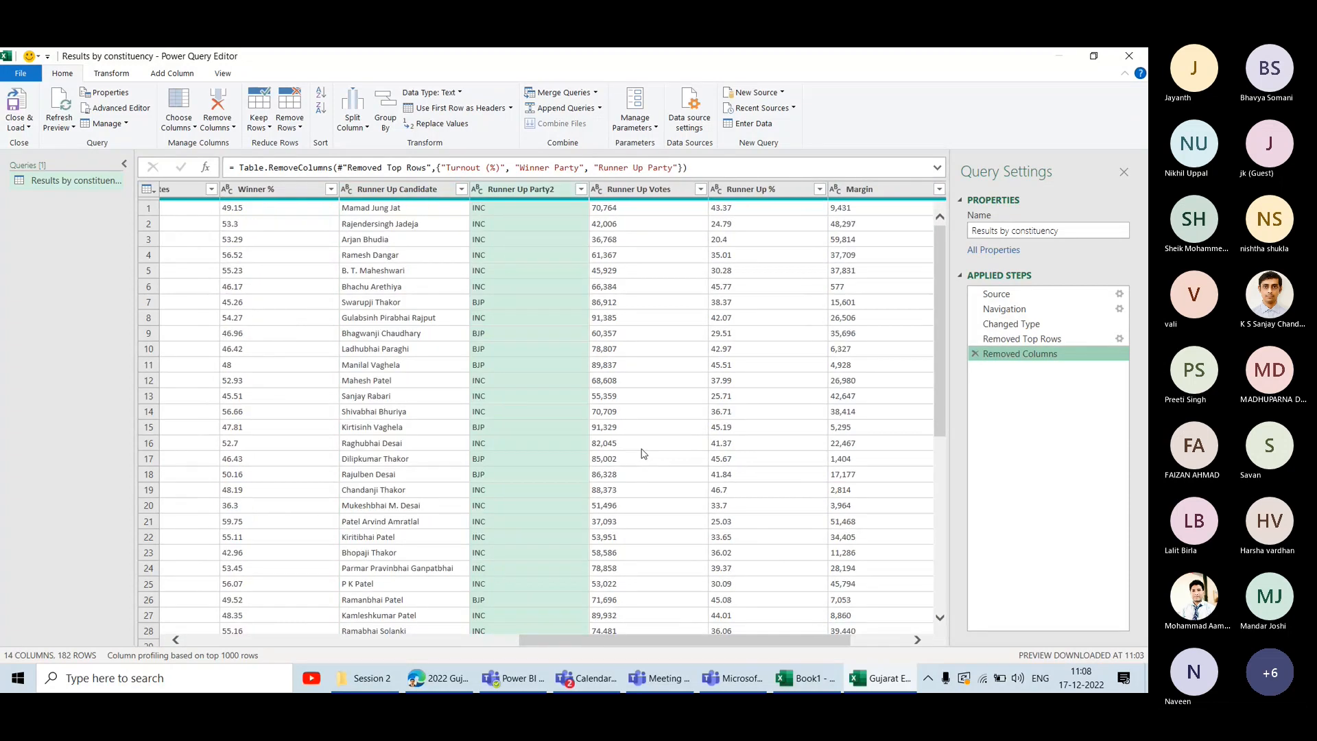
{"action": "scroll", "coordinate": [643, 453], "scroll_direction": "left", "scroll_amount": 7}
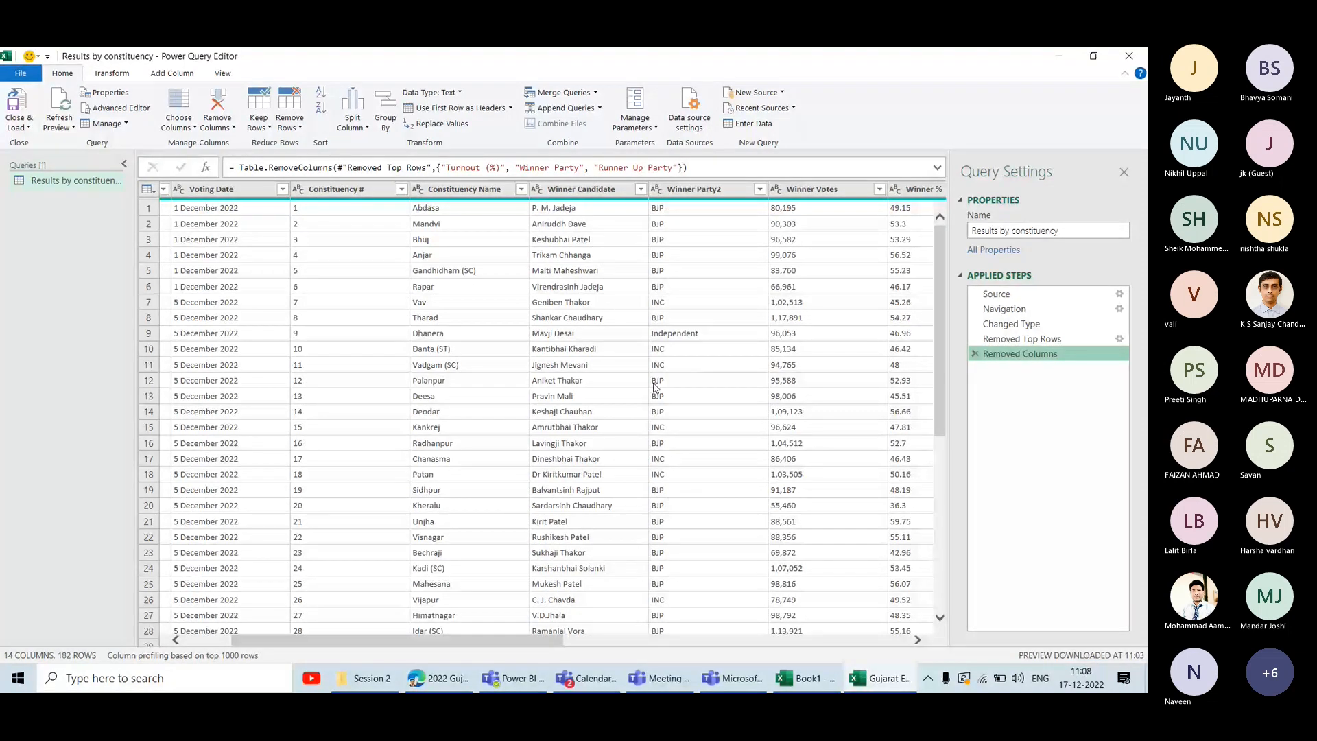
{"action": "scroll", "coordinate": [652, 386], "scroll_direction": "left", "scroll_amount": 2}
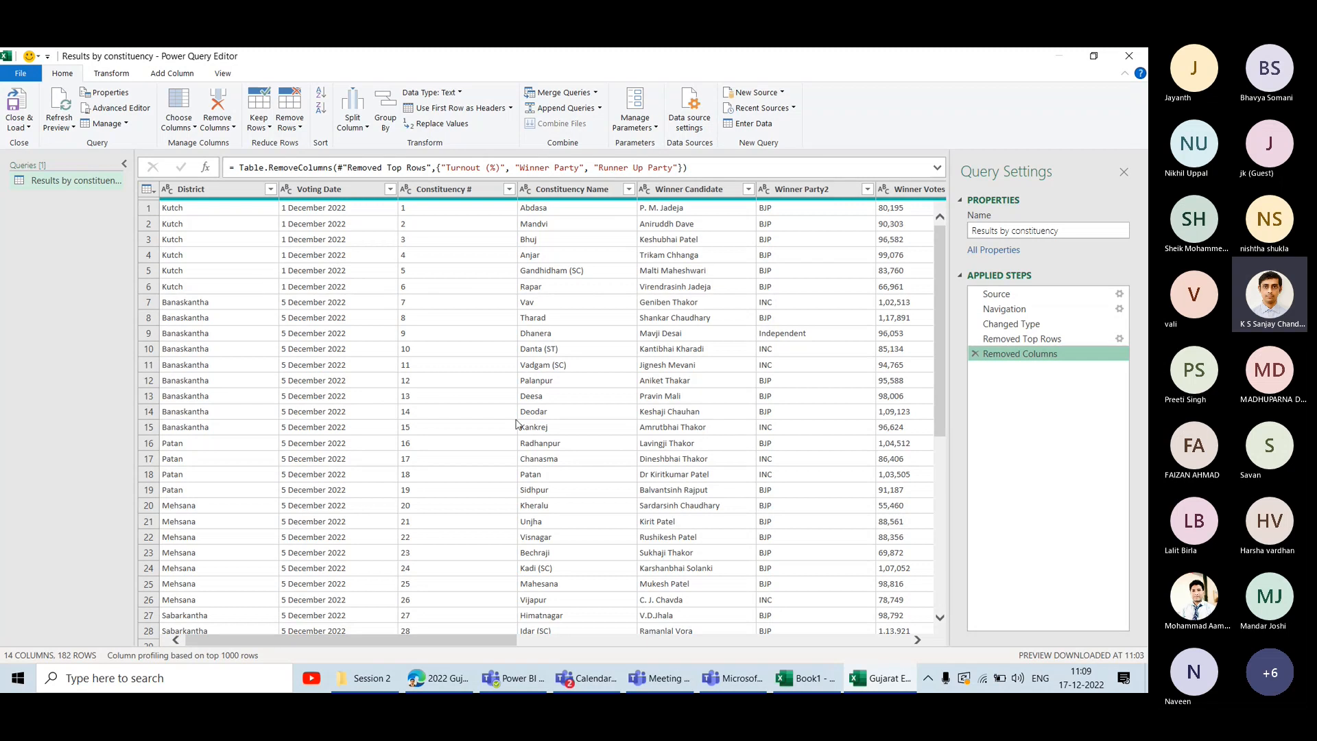
{"action": "scroll", "coordinate": [516, 423], "scroll_direction": "right", "scroll_amount": 3}
{"action": "scroll", "coordinate": [516, 424], "scroll_direction": "left", "scroll_amount": 3}
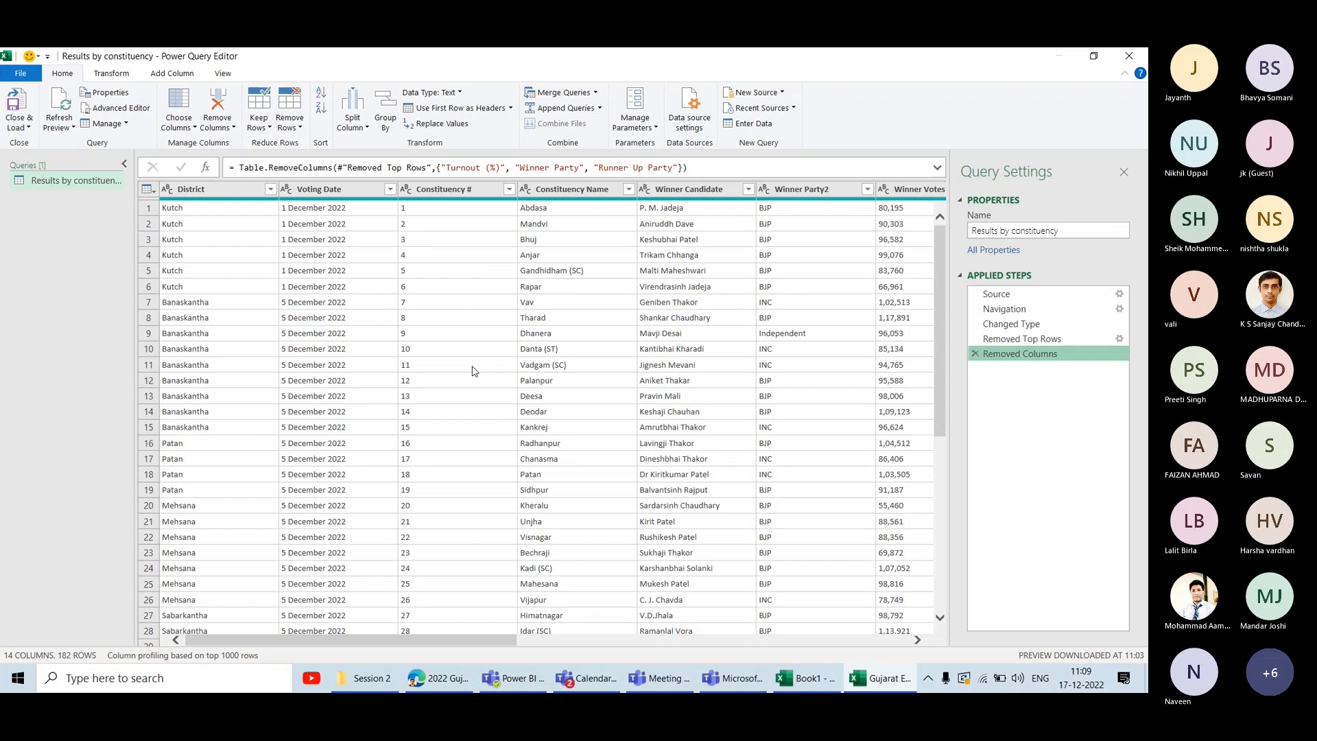
{"action": "scroll", "coordinate": [472, 372], "scroll_direction": "right", "scroll_amount": 10}
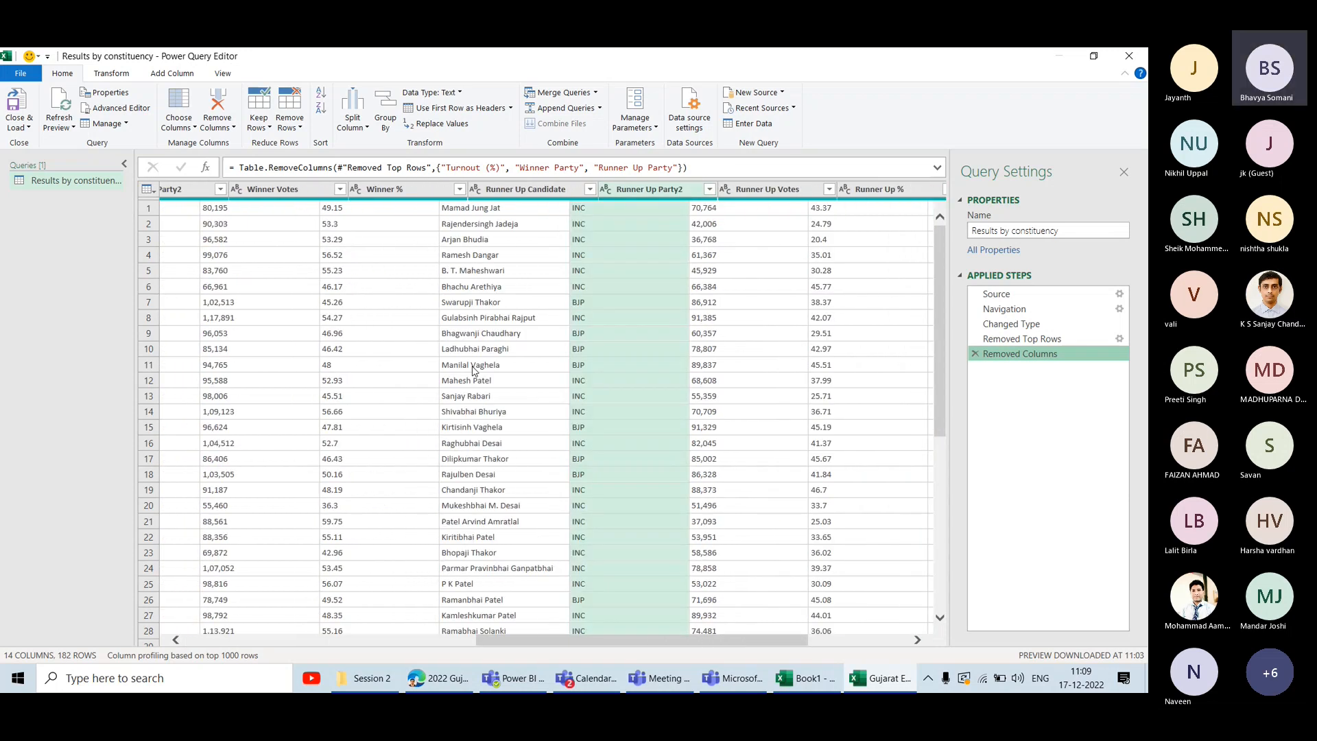
{"action": "scroll", "coordinate": [472, 371], "scroll_direction": "left", "scroll_amount": 10}
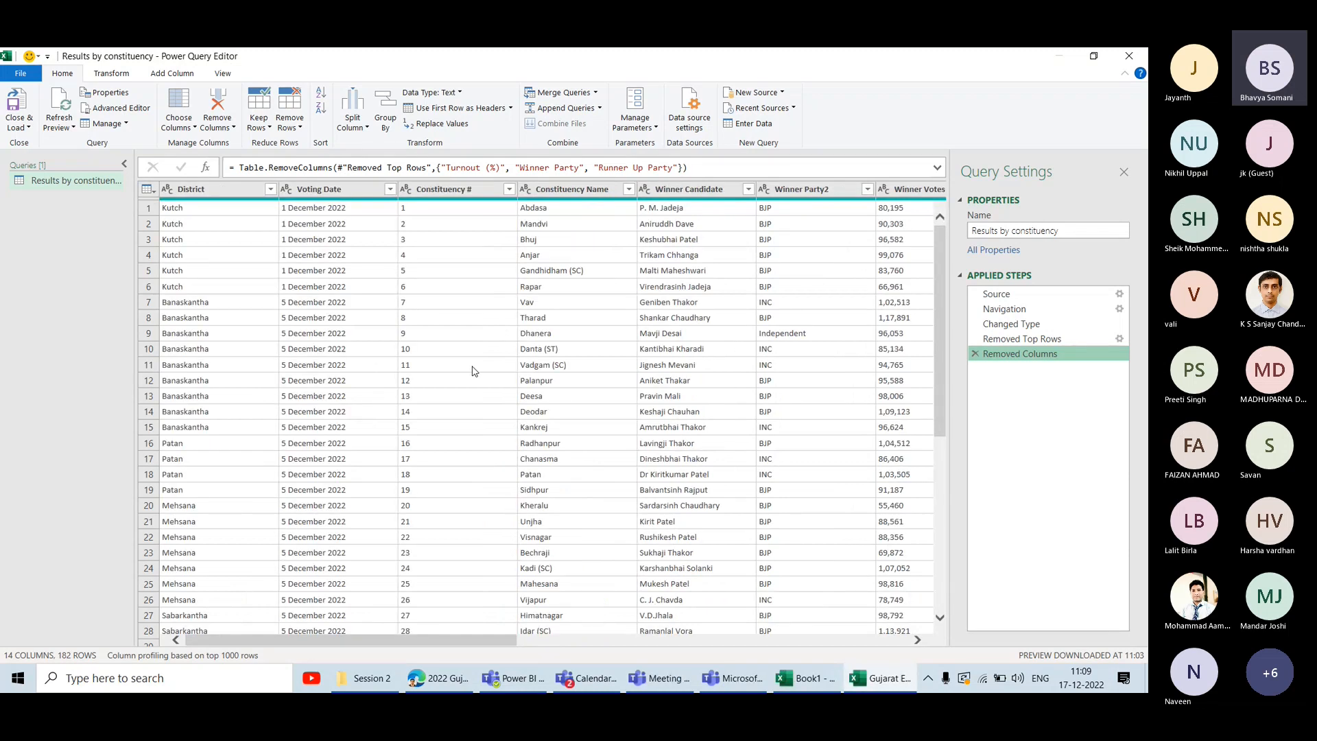
Set the Voting Date column's data type to Date and the Constituency # column's data type to Whole Number.
{"action": "left_click", "coordinate": [287, 197]}
{"action": "left_click", "coordinate": [287, 196]}
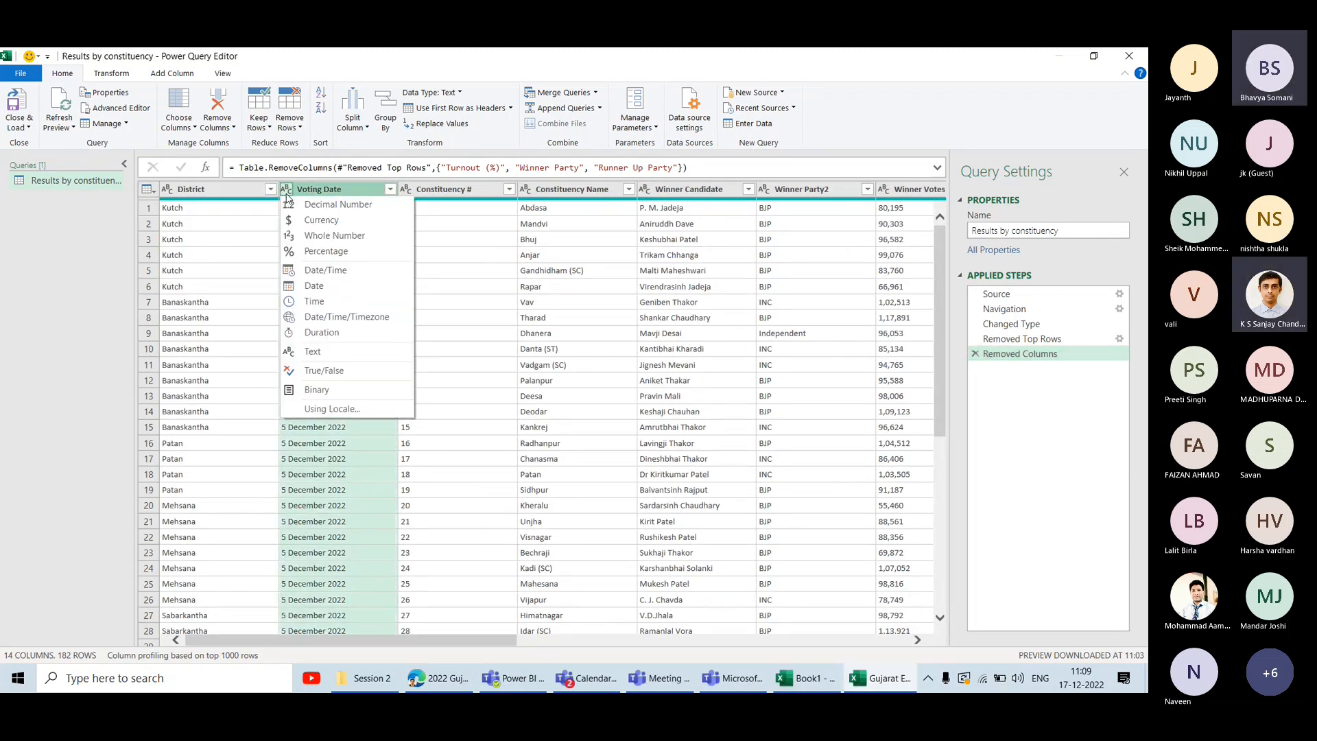
{"action": "left_click", "coordinate": [313, 289]}
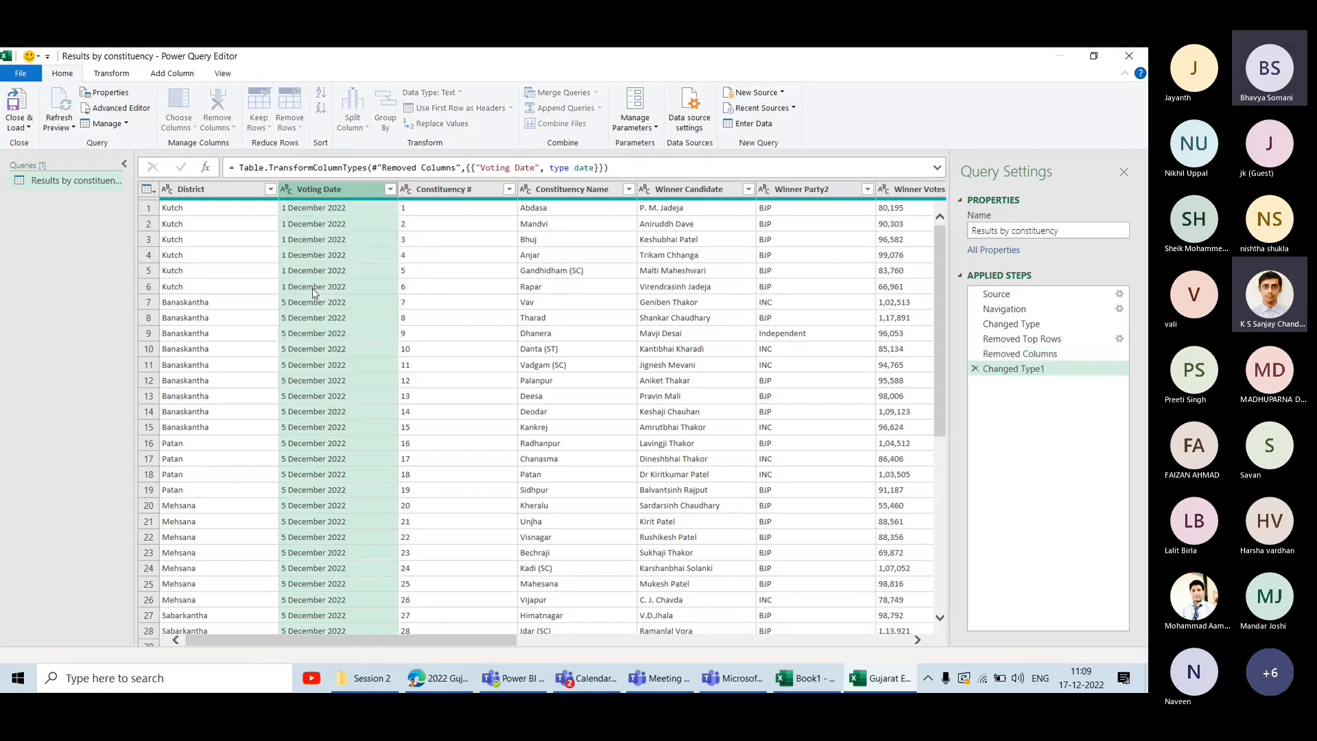
{"action": "left_click", "coordinate": [407, 190]}
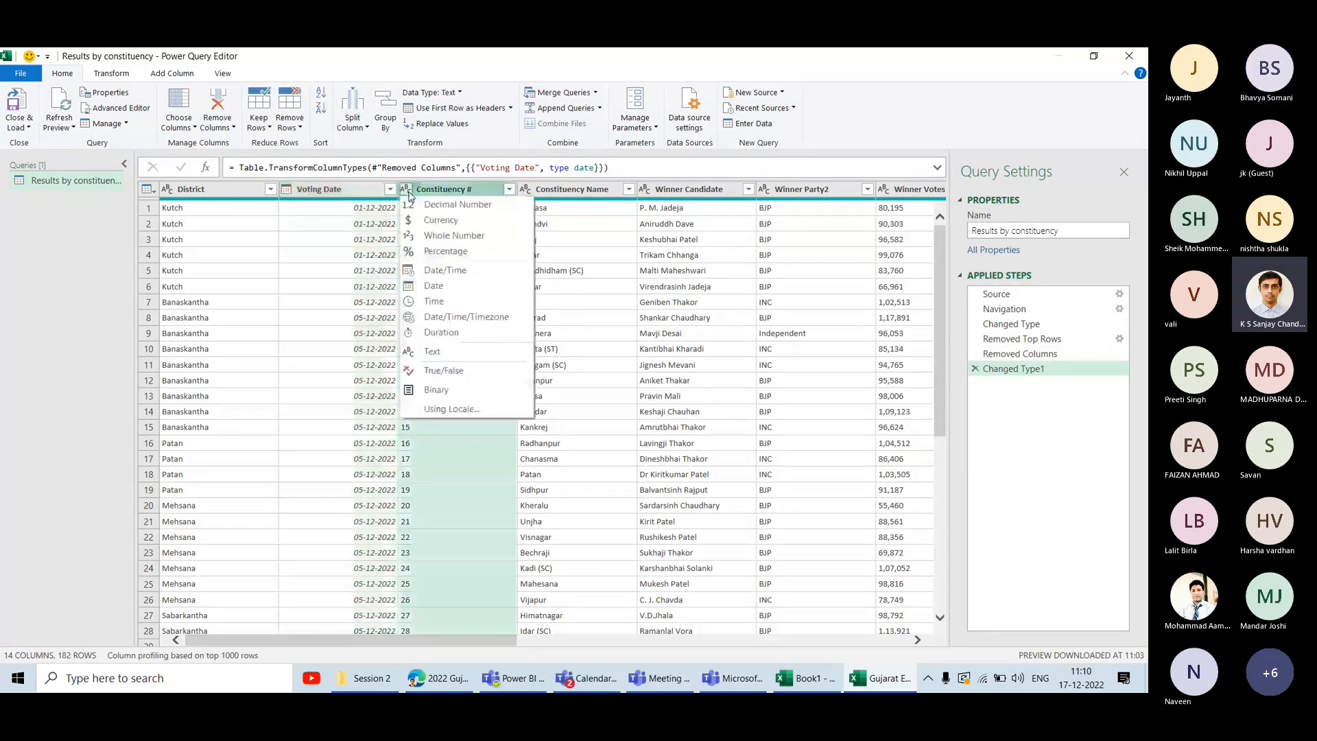
{"action": "left_click", "coordinate": [439, 237]}
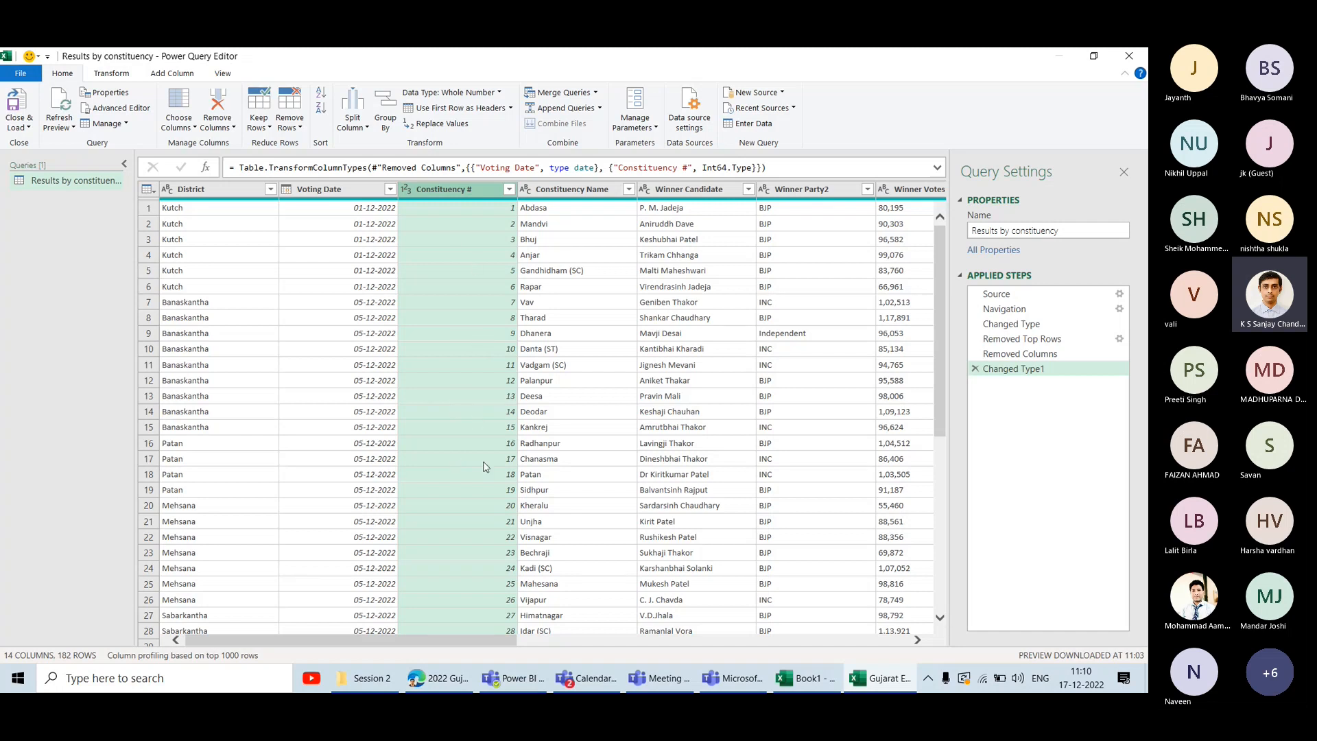
Rename the Winner Party2 column as Winner Party.
{"action": "scroll", "coordinate": [484, 466], "scroll_direction": "right", "scroll_amount": 5}
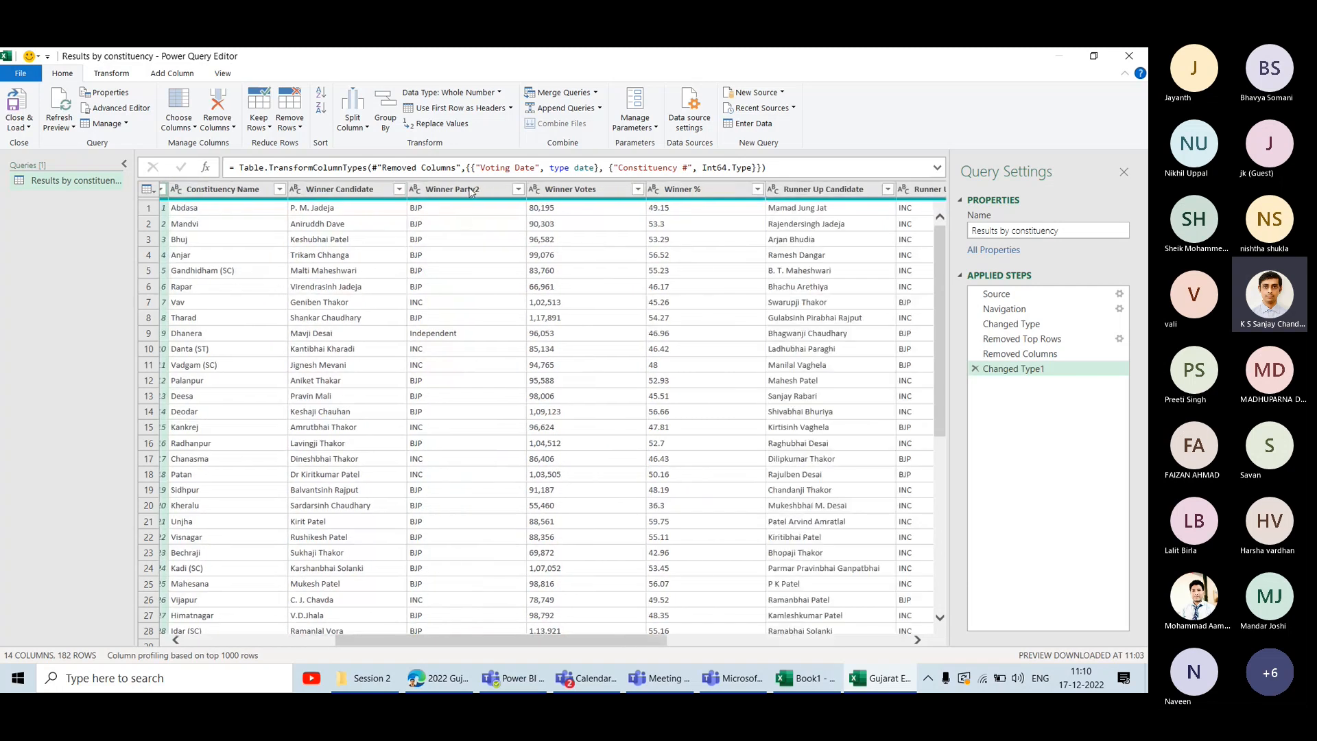
{"action": "double_click", "coordinate": [480, 193]}
{"action": "left_click", "coordinate": [481, 192]}
{"action": "key", "text": "BackSpace"}
{"action": "key", "text": "Return"}
Set the Winner Votes column's data type to Whole Number and the Winner % column's data type to Decimal Number.
{"action": "scroll", "coordinate": [440, 247], "scroll_direction": "right", "scroll_amount": 3}
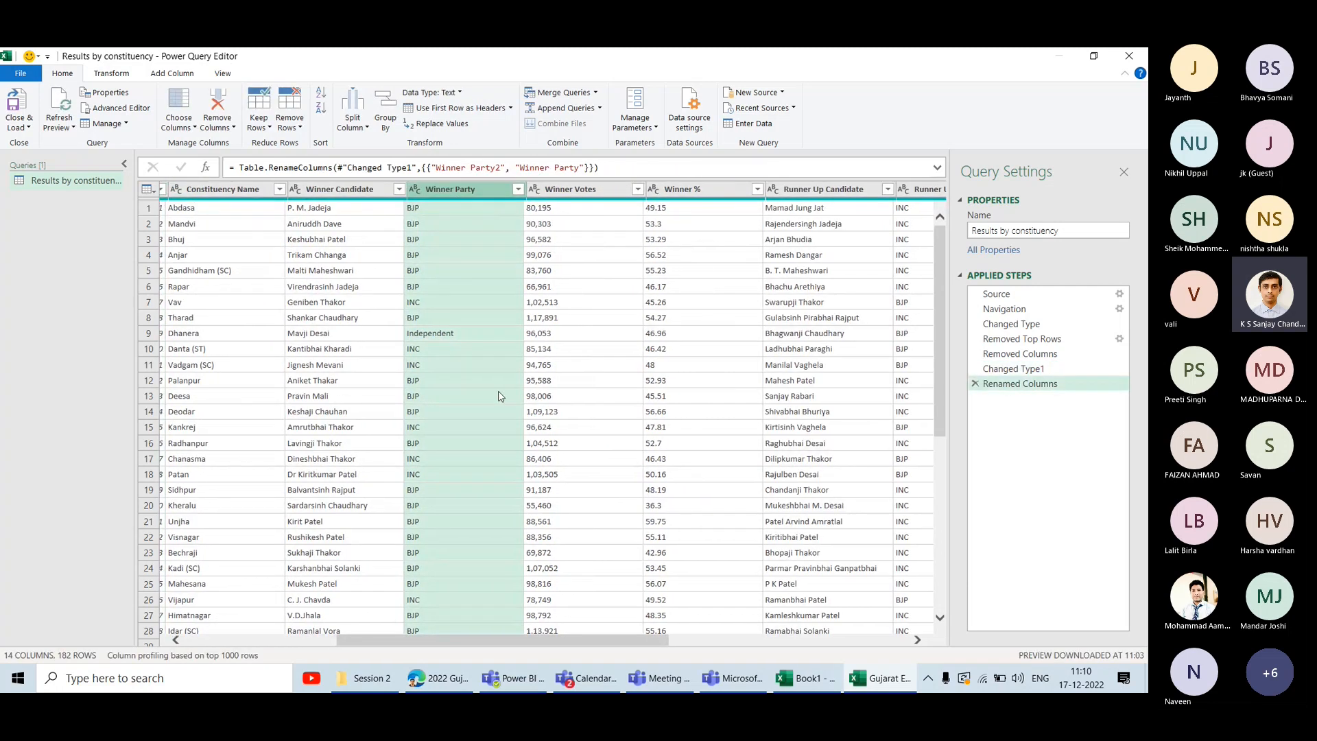
{"action": "left_click", "coordinate": [385, 190]}
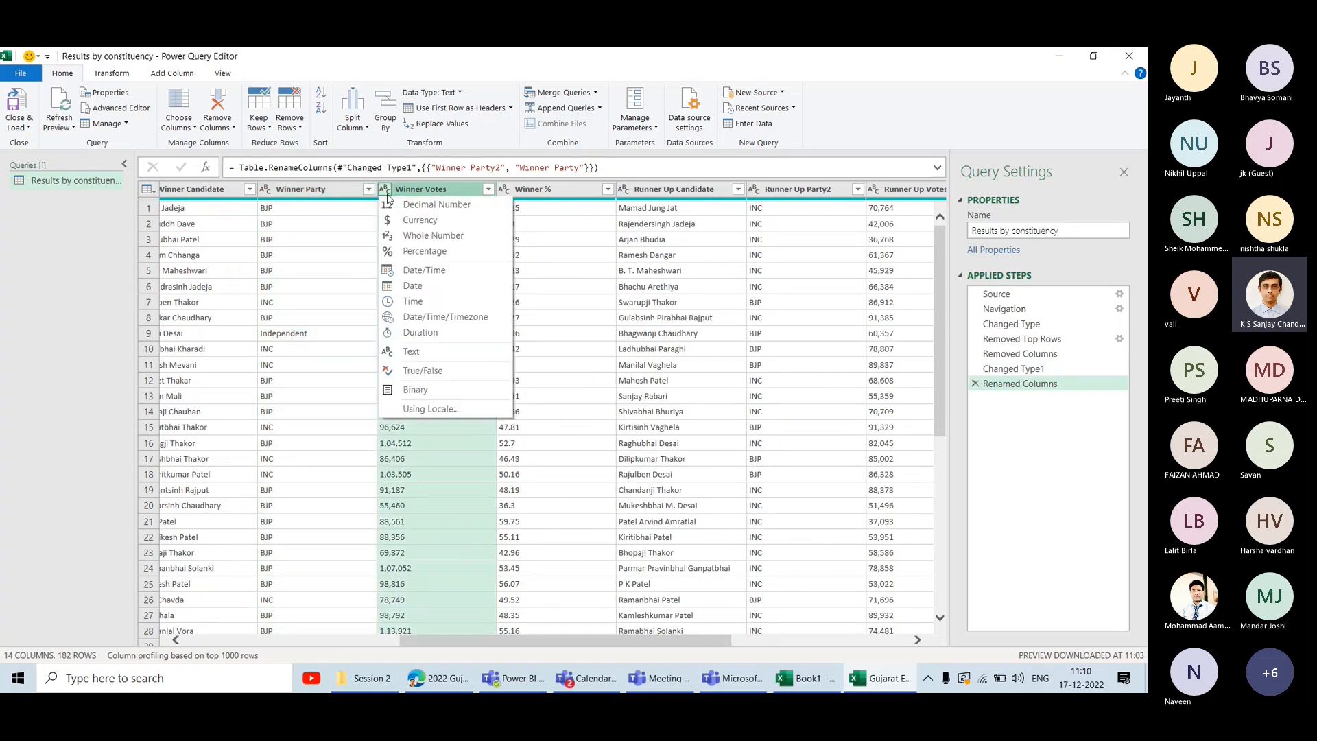
{"action": "left_click", "coordinate": [401, 237]}
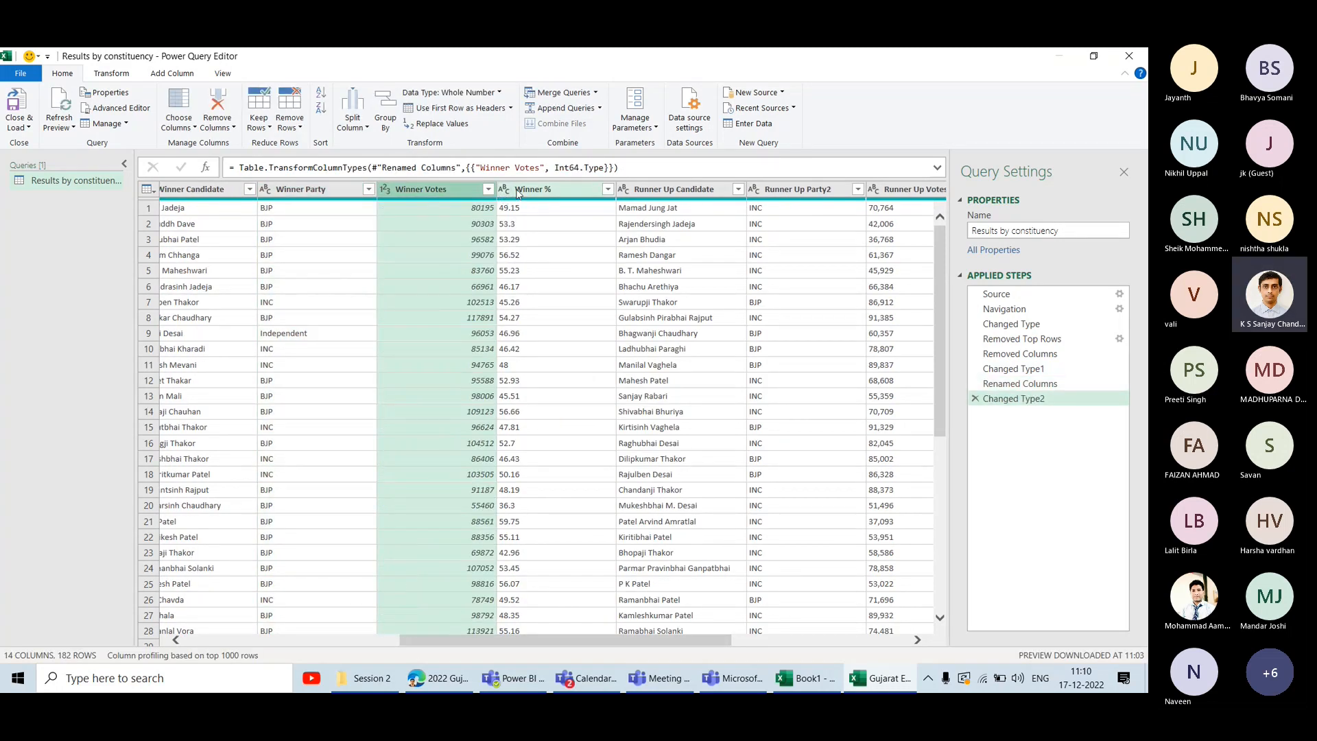
{"action": "left_click", "coordinate": [505, 189]}
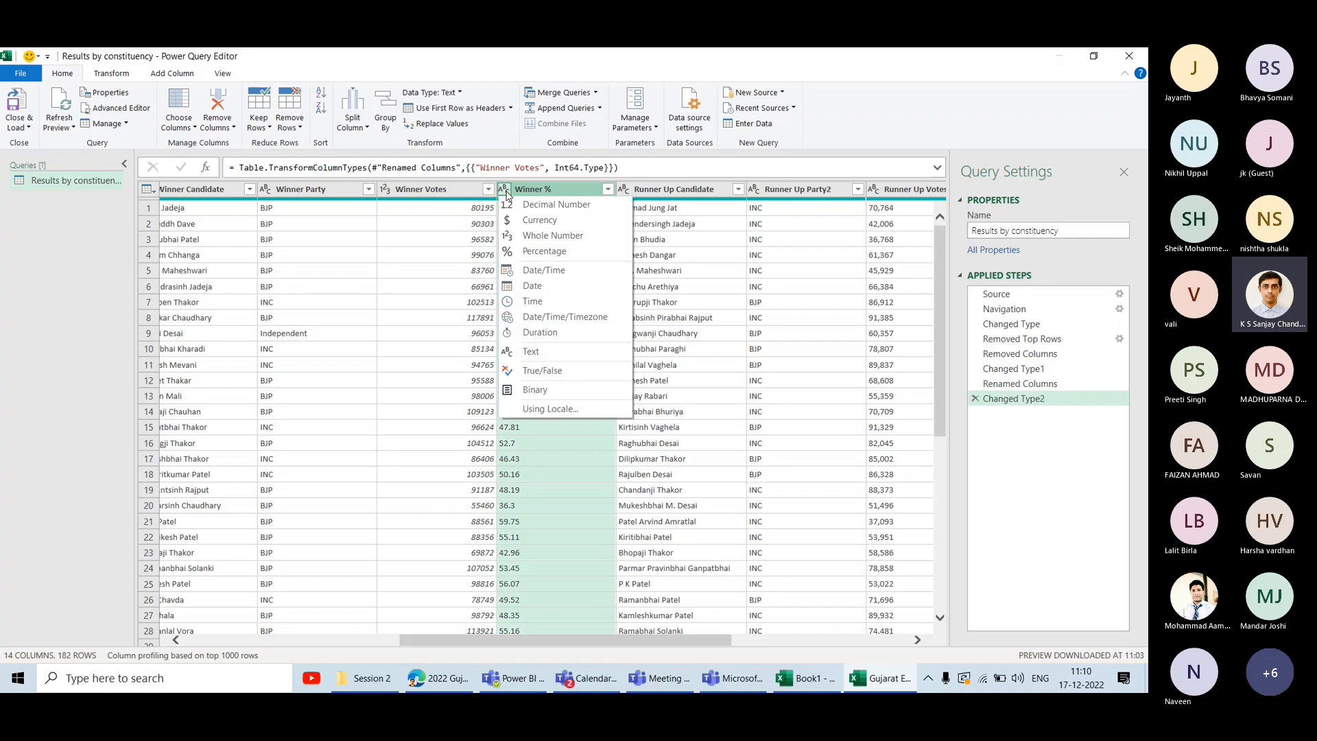
{"action": "left_click", "coordinate": [527, 206]}
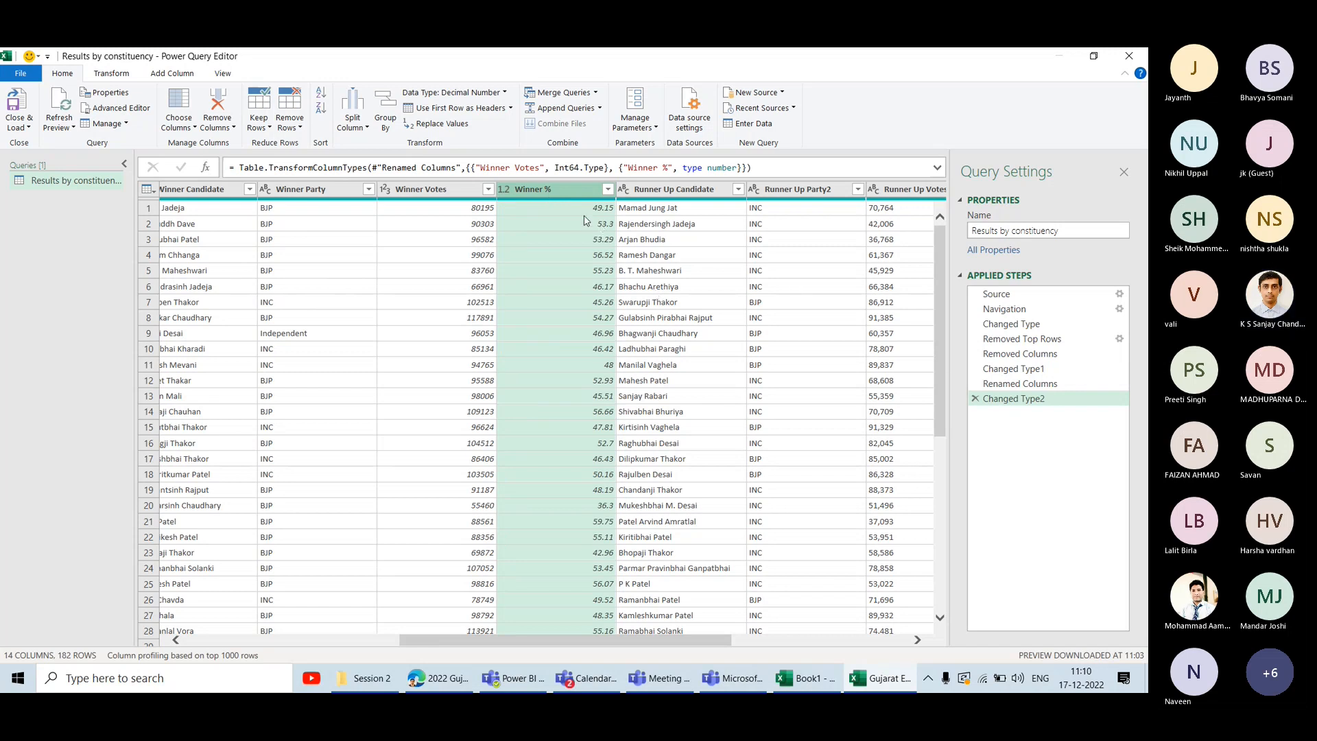
Set the Runner Up Votes and Margin columns' data type to Whole Number and the Runner Up % column's data type to Decimal Number.
{"action": "scroll", "coordinate": [590, 273], "scroll_direction": "right", "scroll_amount": 3}
{"action": "scroll", "coordinate": [590, 273], "scroll_direction": "right", "scroll_amount": 1}
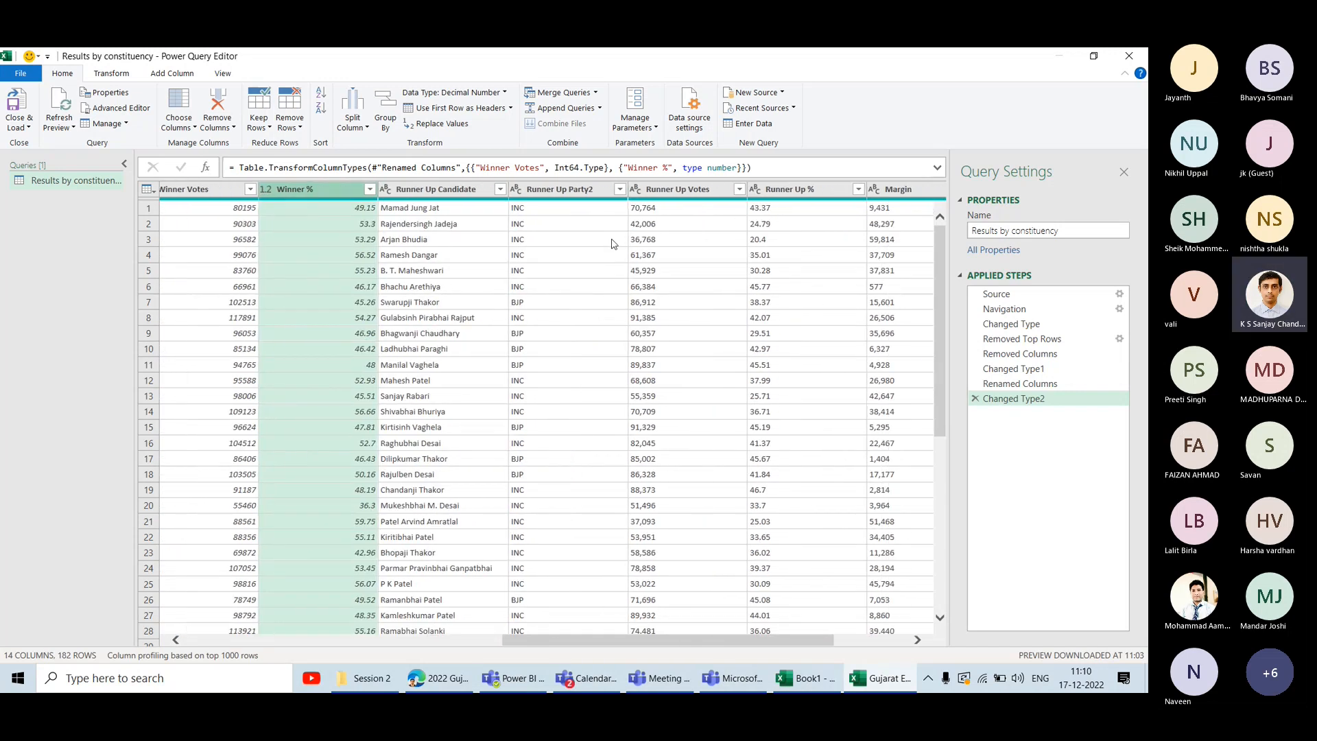
{"action": "left_click", "coordinate": [636, 189]}
{"action": "left_click", "coordinate": [684, 236]}
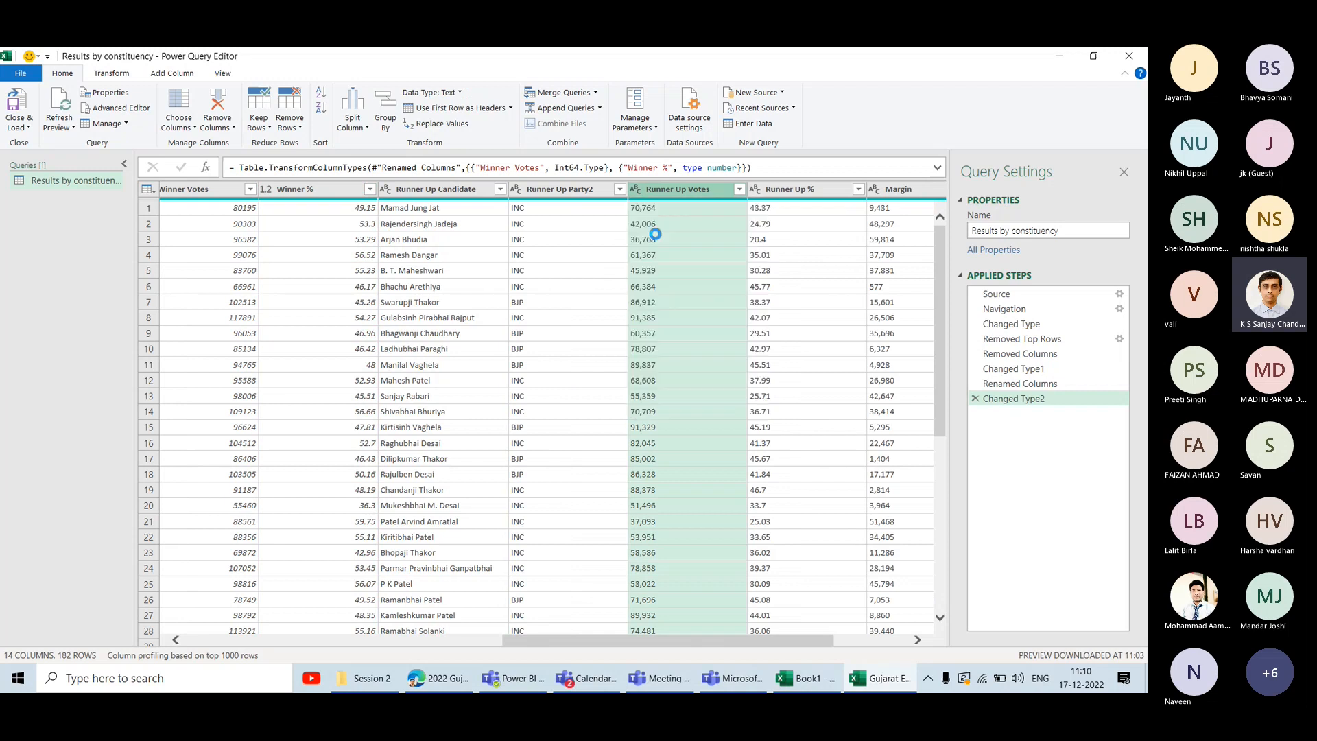
{"action": "scroll", "coordinate": [640, 212], "scroll_direction": "right", "scroll_amount": 3}
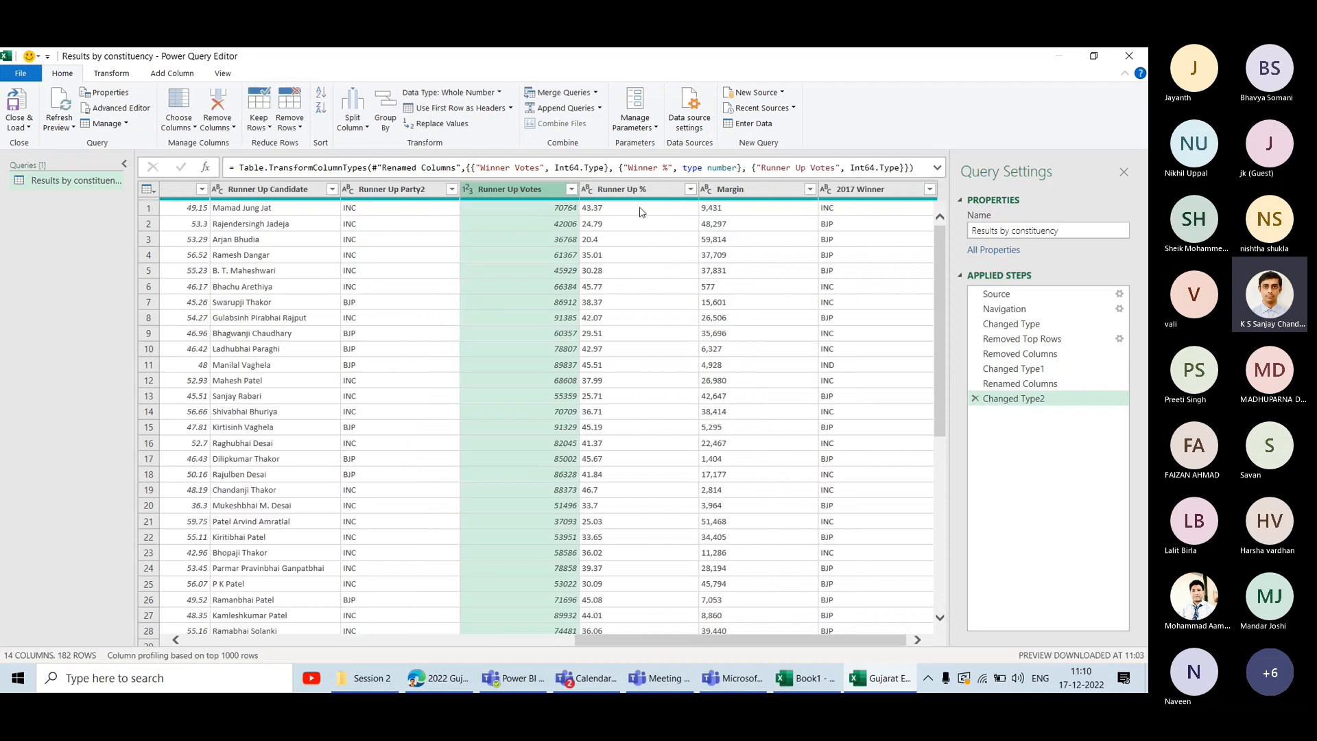
{"action": "left_click", "coordinate": [587, 190]}
{"action": "left_click", "coordinate": [600, 207]}
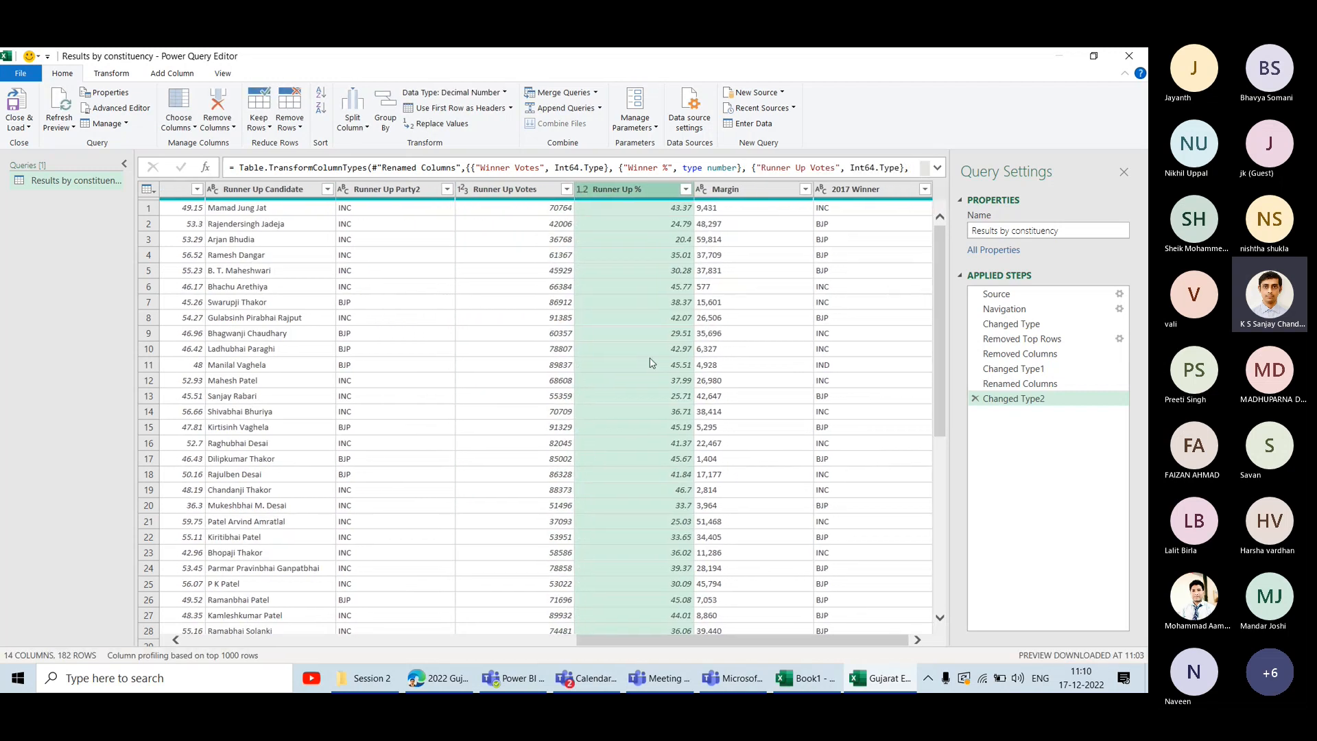
{"action": "left_click", "coordinate": [704, 191]}
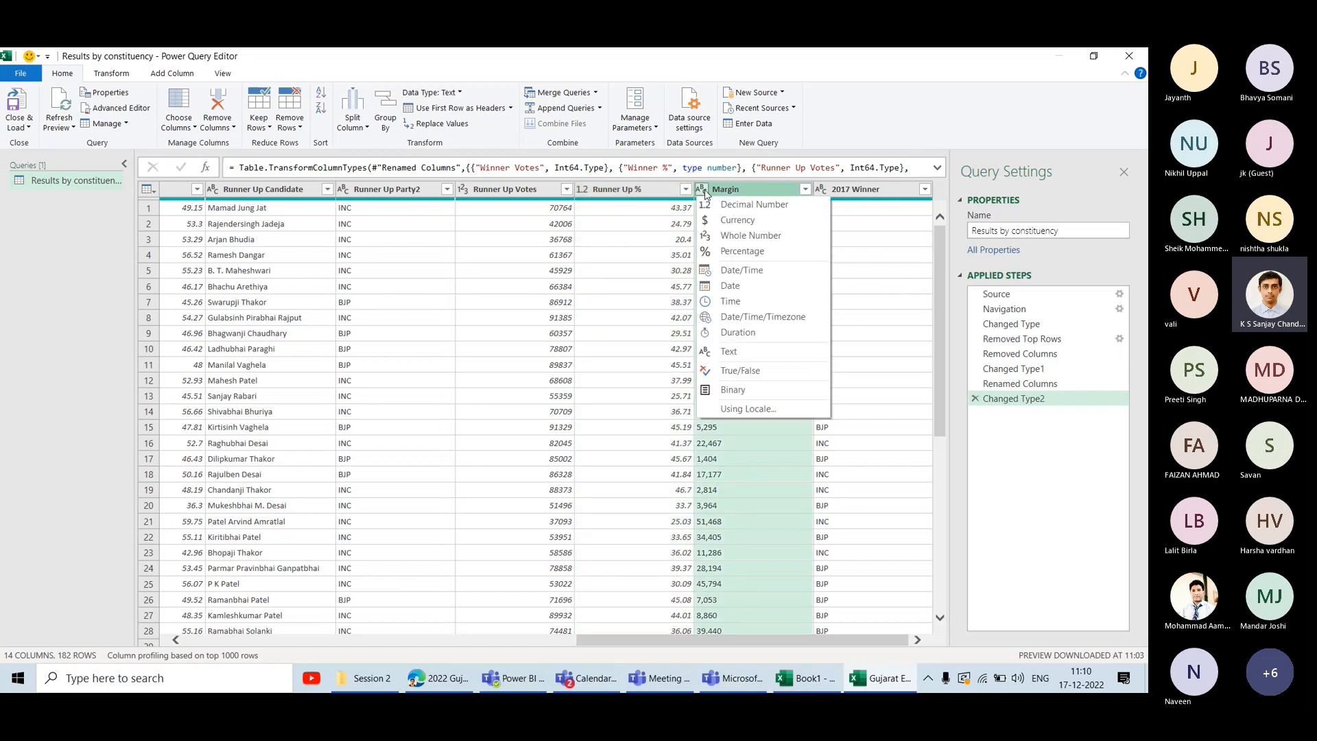
{"action": "left_click", "coordinate": [726, 236]}
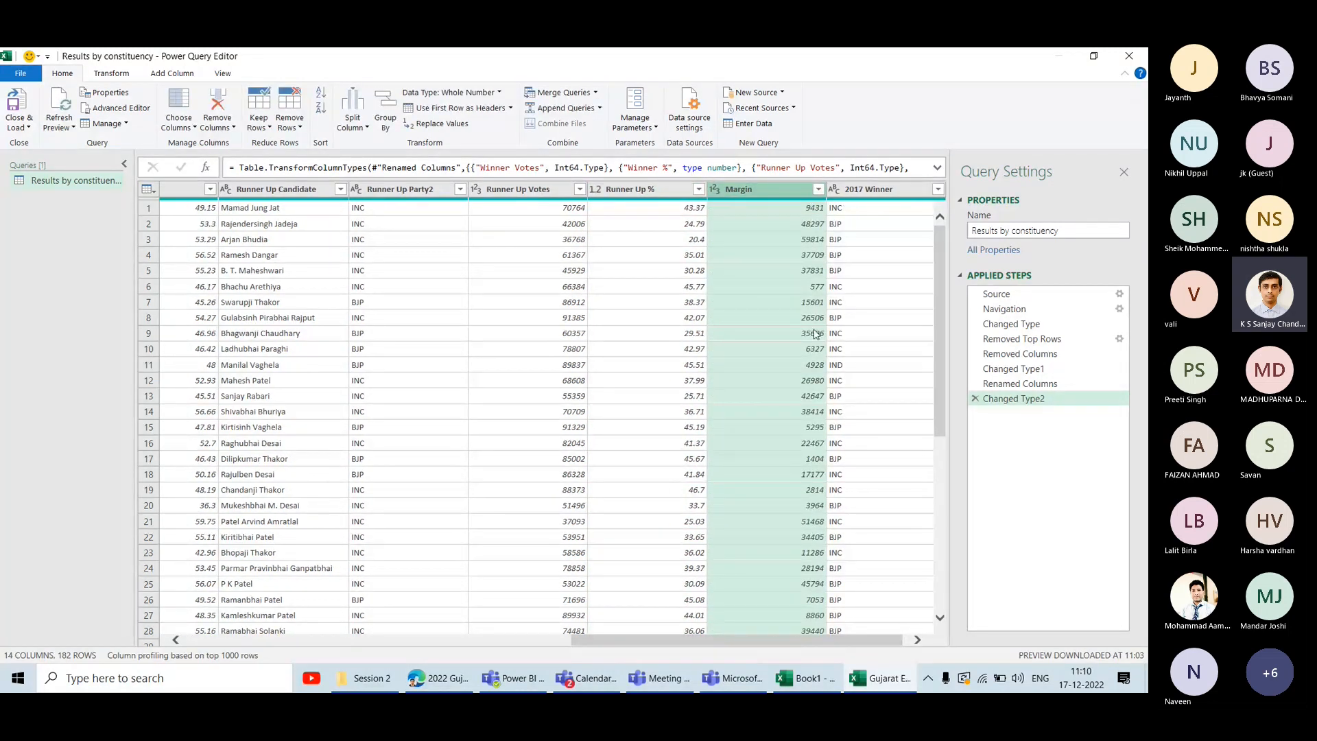
Remove the 2017 Winner column from the query.
{"action": "left_click", "coordinate": [870, 192]}
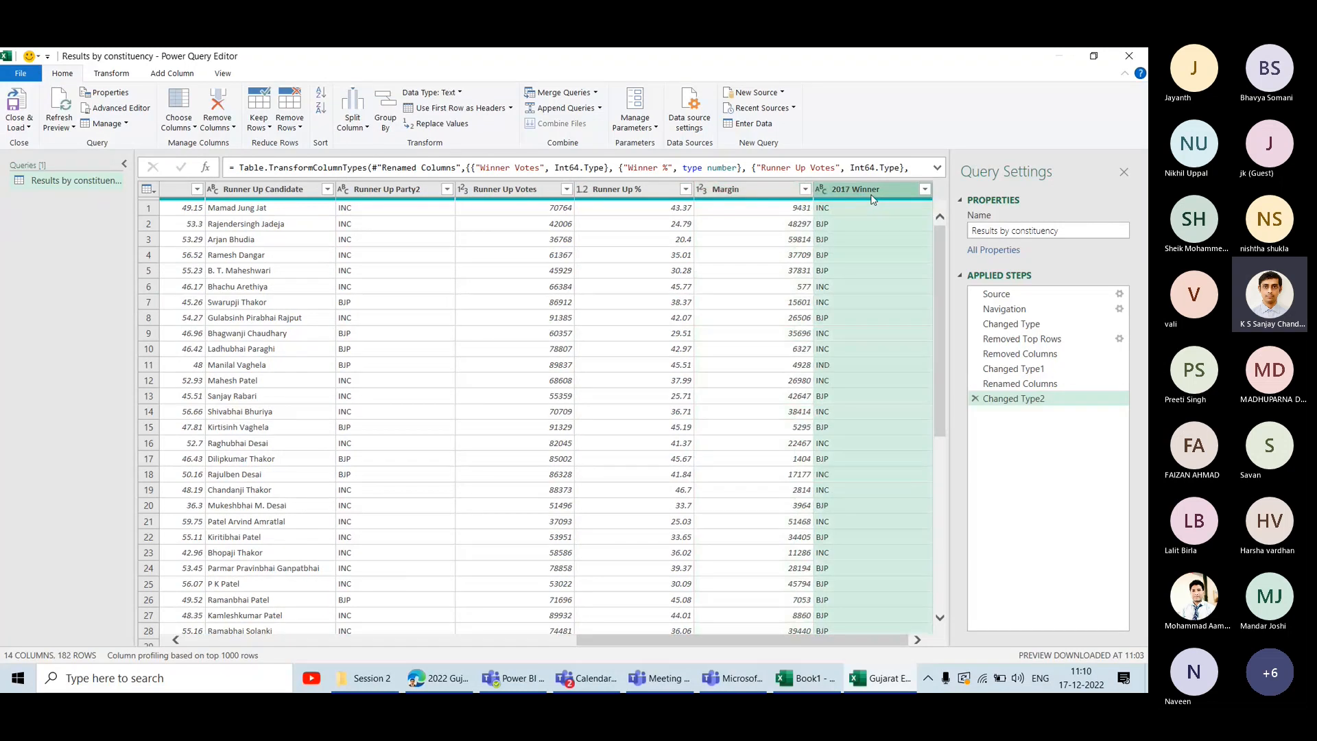
{"action": "right_click", "coordinate": [878, 187]}
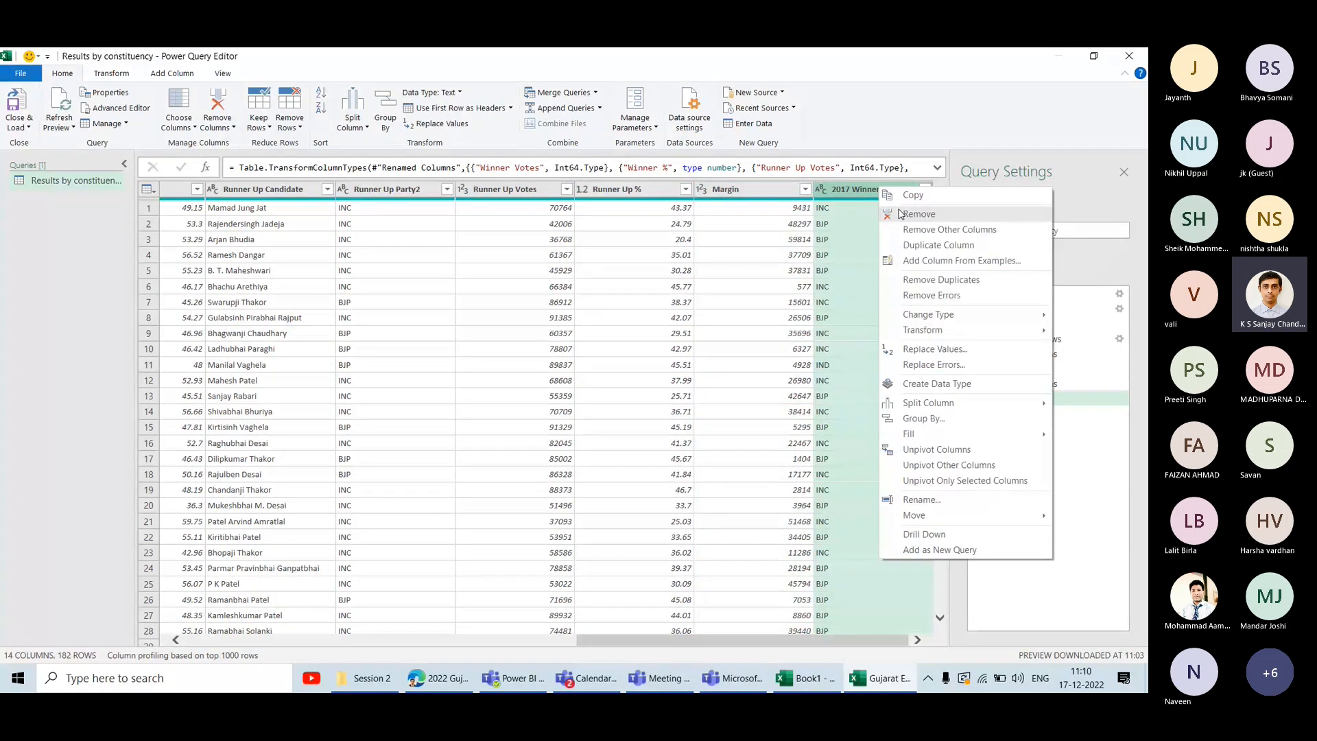
{"action": "left_click", "coordinate": [898, 214]}
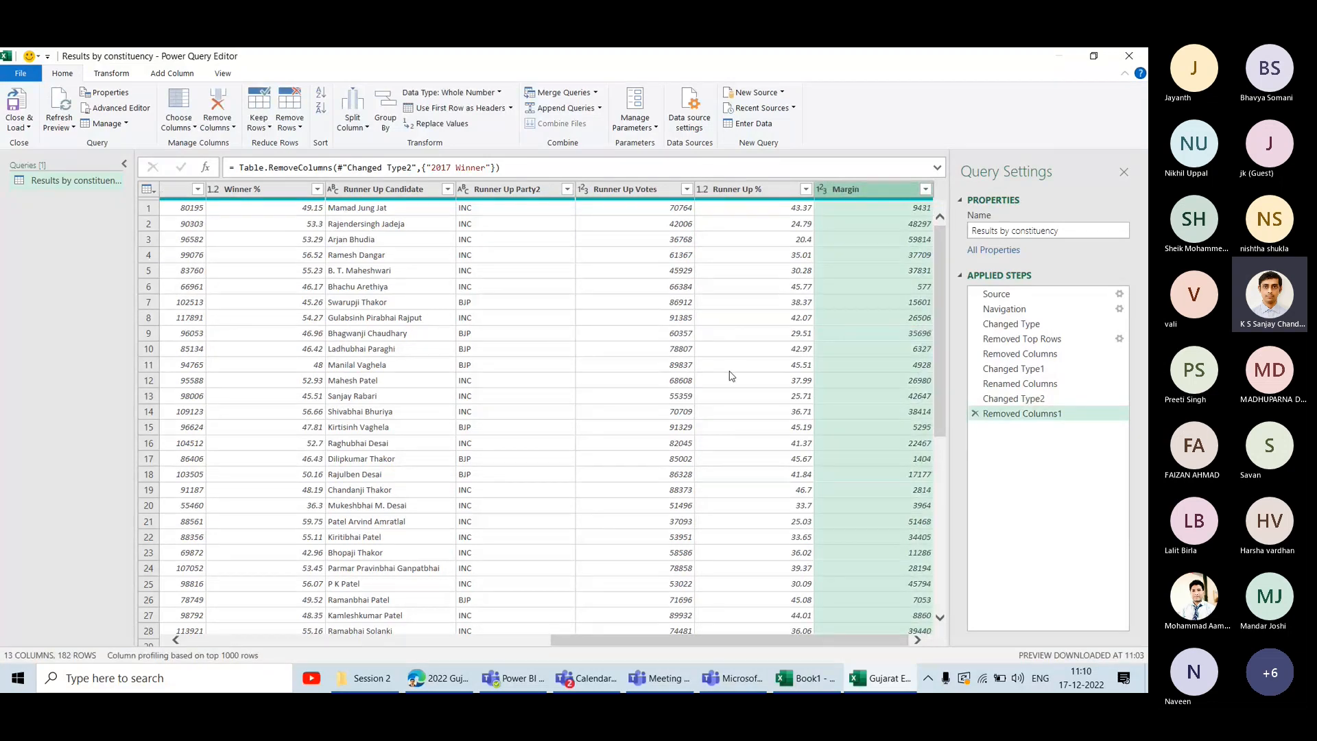
Rename the Runner Up Party2 column as Runner Up Party.
{"action": "scroll", "coordinate": [587, 426], "scroll_direction": "left", "scroll_amount": 5}
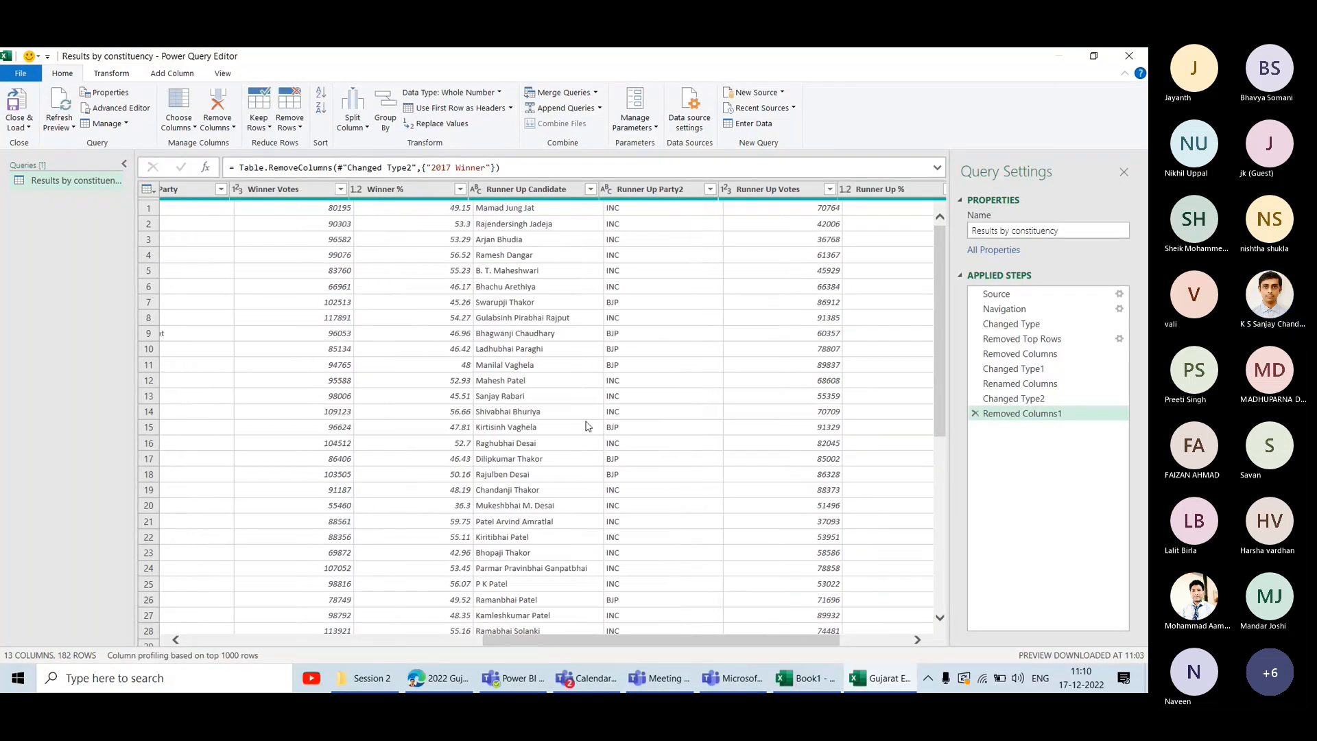
{"action": "scroll", "coordinate": [587, 426], "scroll_direction": "right", "scroll_amount": 5}
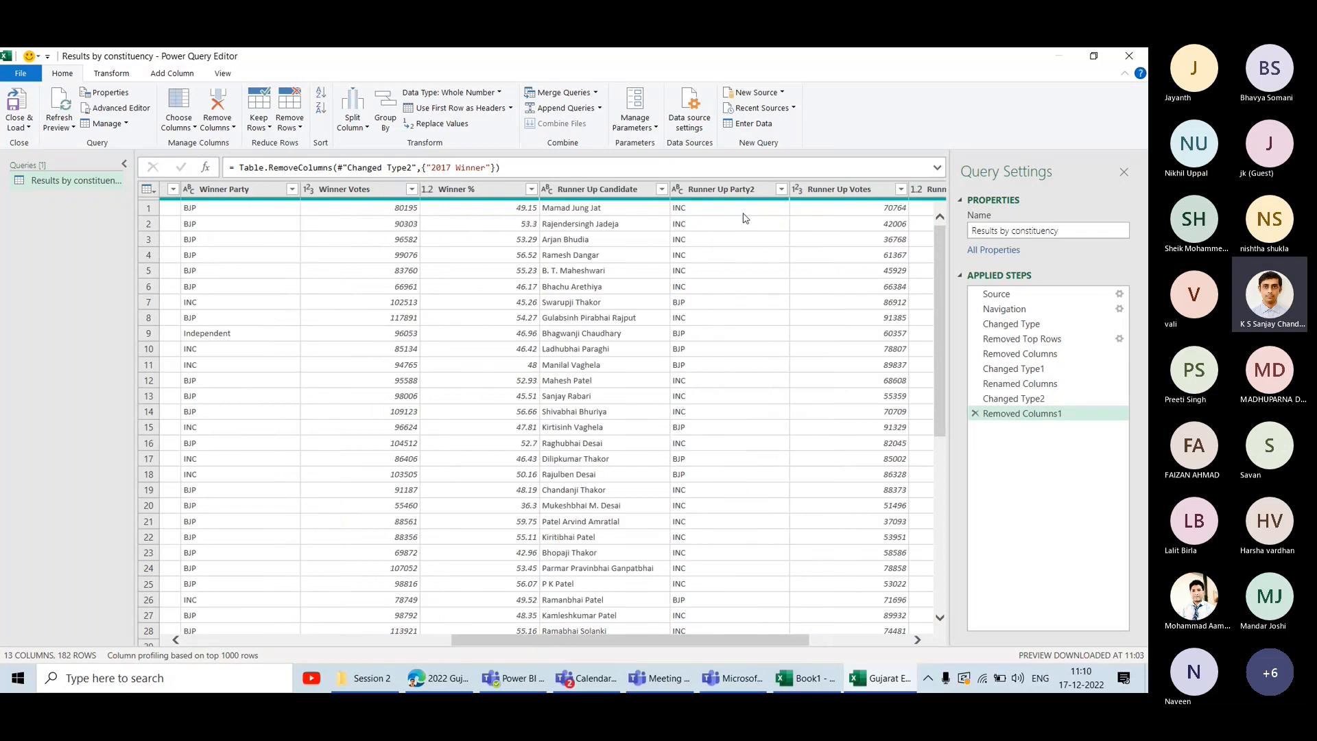
{"action": "left_click", "coordinate": [759, 194]}
{"action": "double_click", "coordinate": [759, 194]}
{"action": "key", "text": "End"}
{"action": "key", "text": "BackSpace"}
{"action": "key", "text": "Return"}
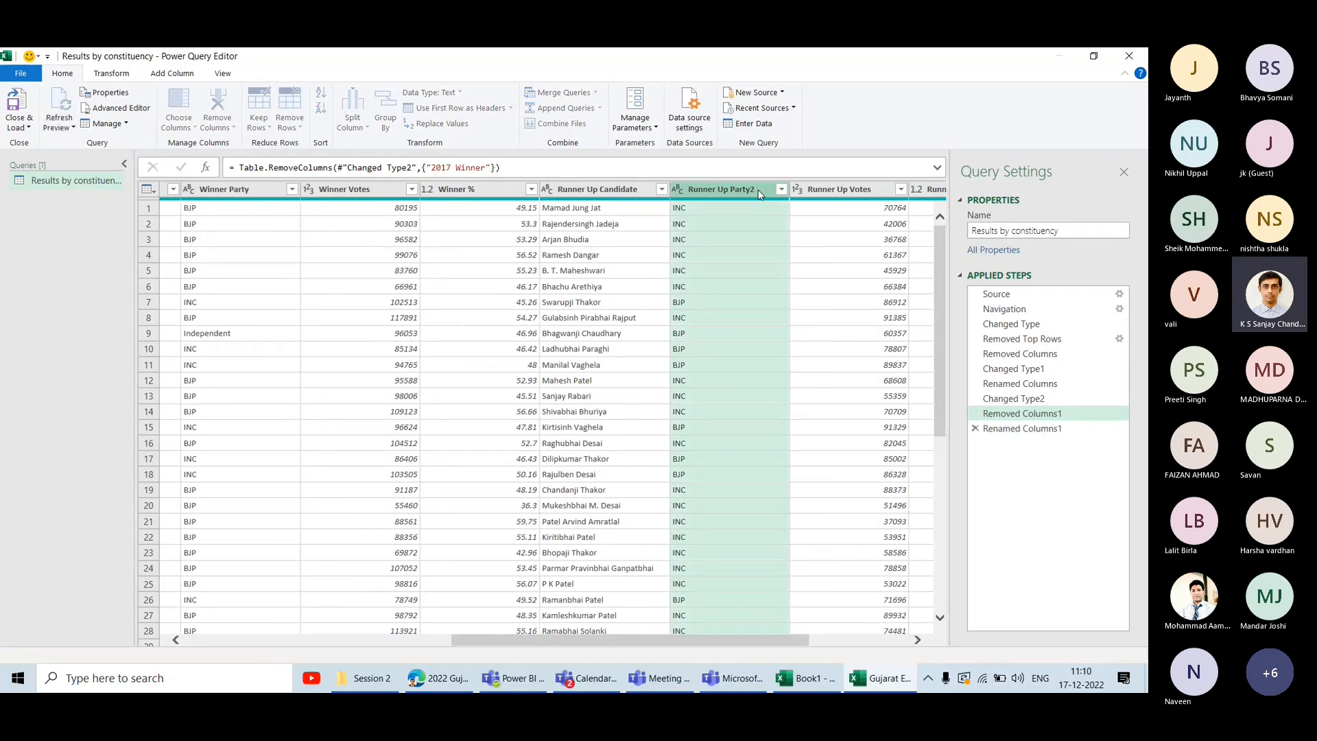
Divide the values in the Winner % column by 100 with a standard column transformation.
{"action": "scroll", "coordinate": [716, 401], "scroll_direction": "left", "scroll_amount": 10}
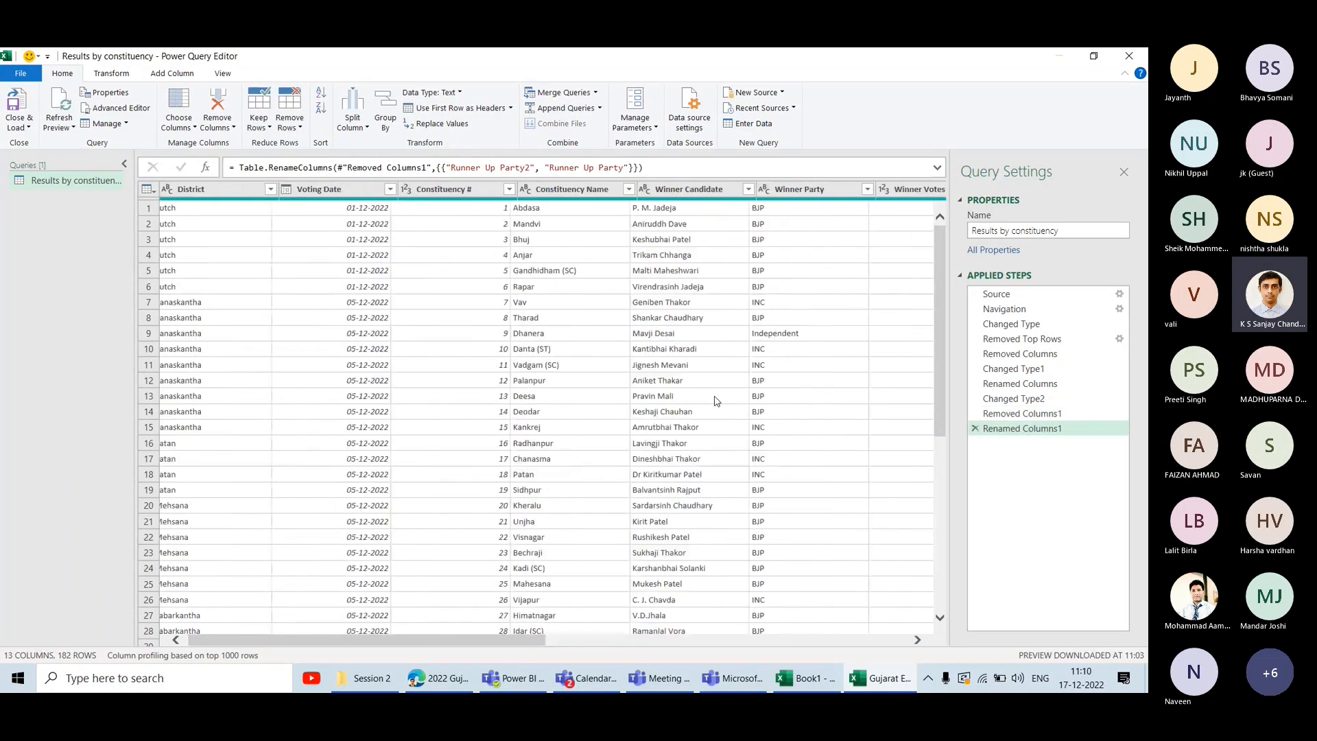
{"action": "scroll", "coordinate": [716, 402], "scroll_direction": "right", "scroll_amount": 12}
{"action": "scroll", "coordinate": [715, 402], "scroll_direction": "left", "scroll_amount": 4}
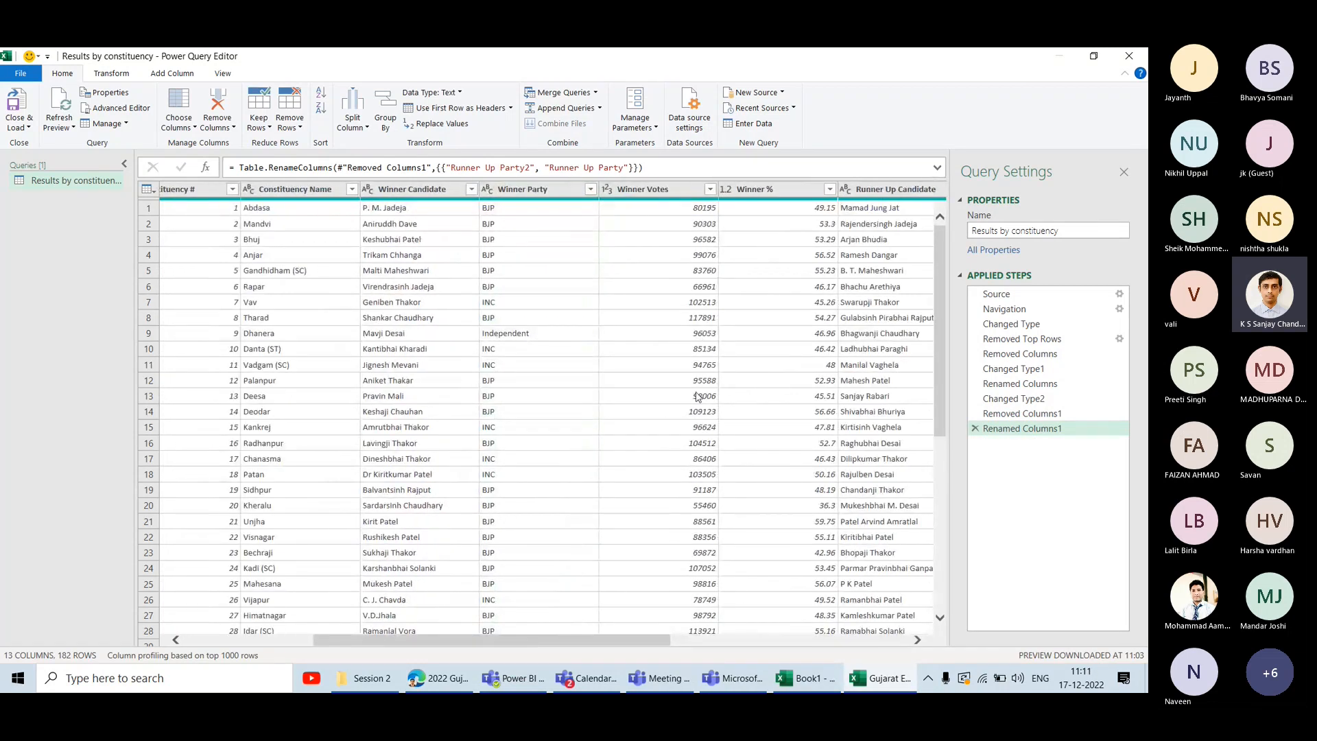
{"action": "scroll", "coordinate": [697, 396], "scroll_direction": "right", "scroll_amount": 4}
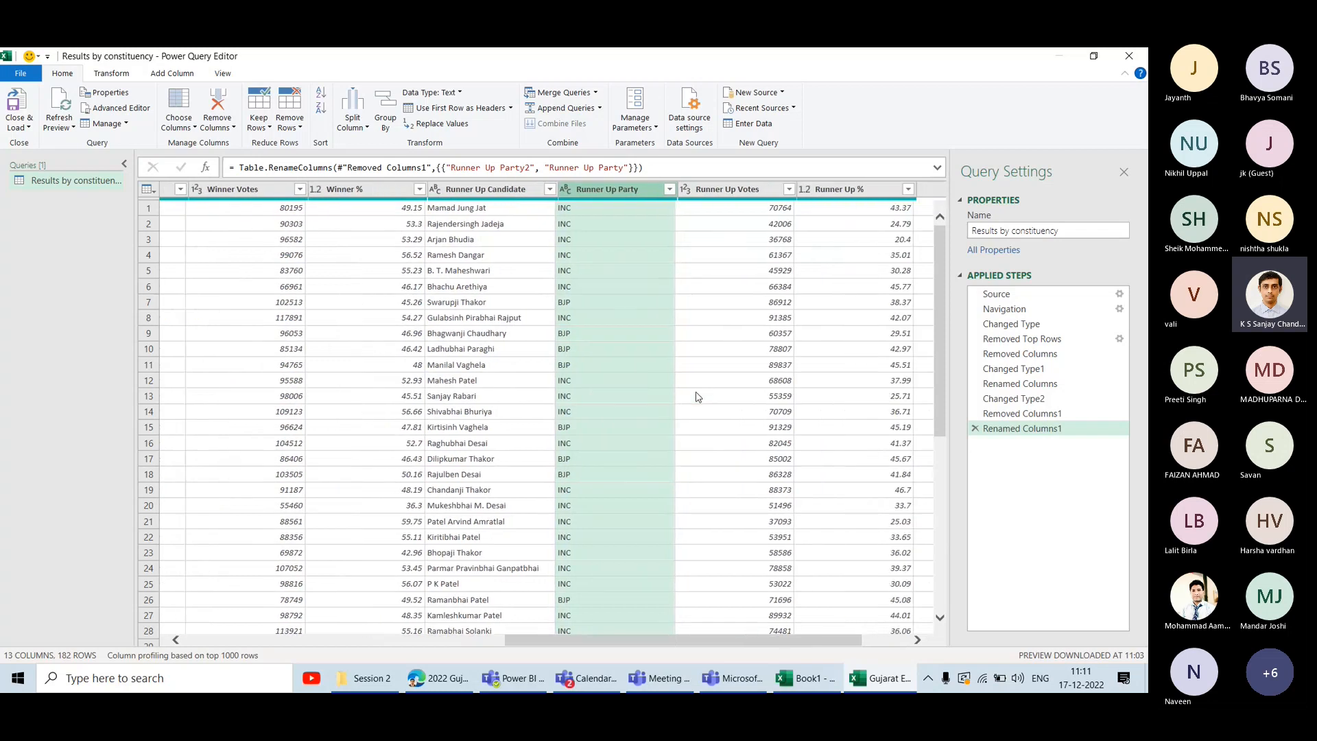
{"action": "scroll", "coordinate": [698, 397], "scroll_direction": "right", "scroll_amount": 1}
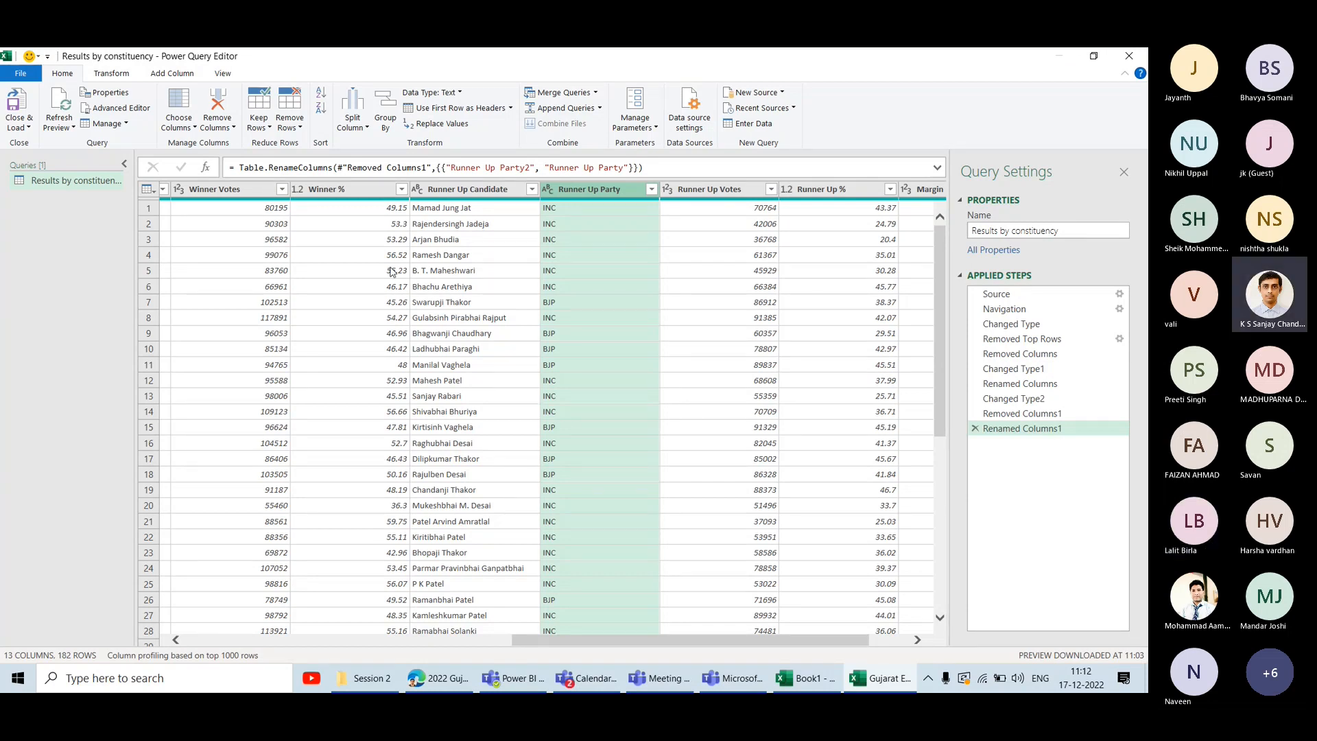
{"action": "left_click", "coordinate": [338, 193]}
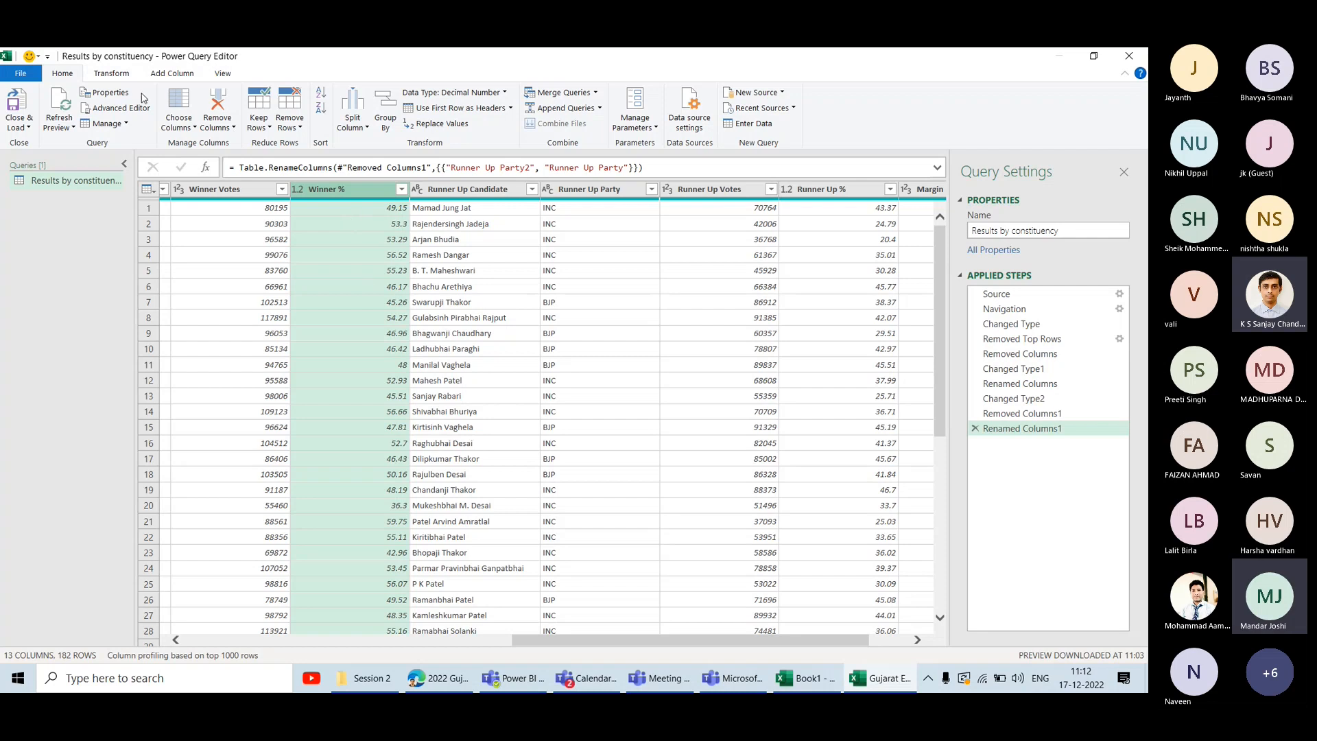
{"action": "left_click", "coordinate": [112, 74]}
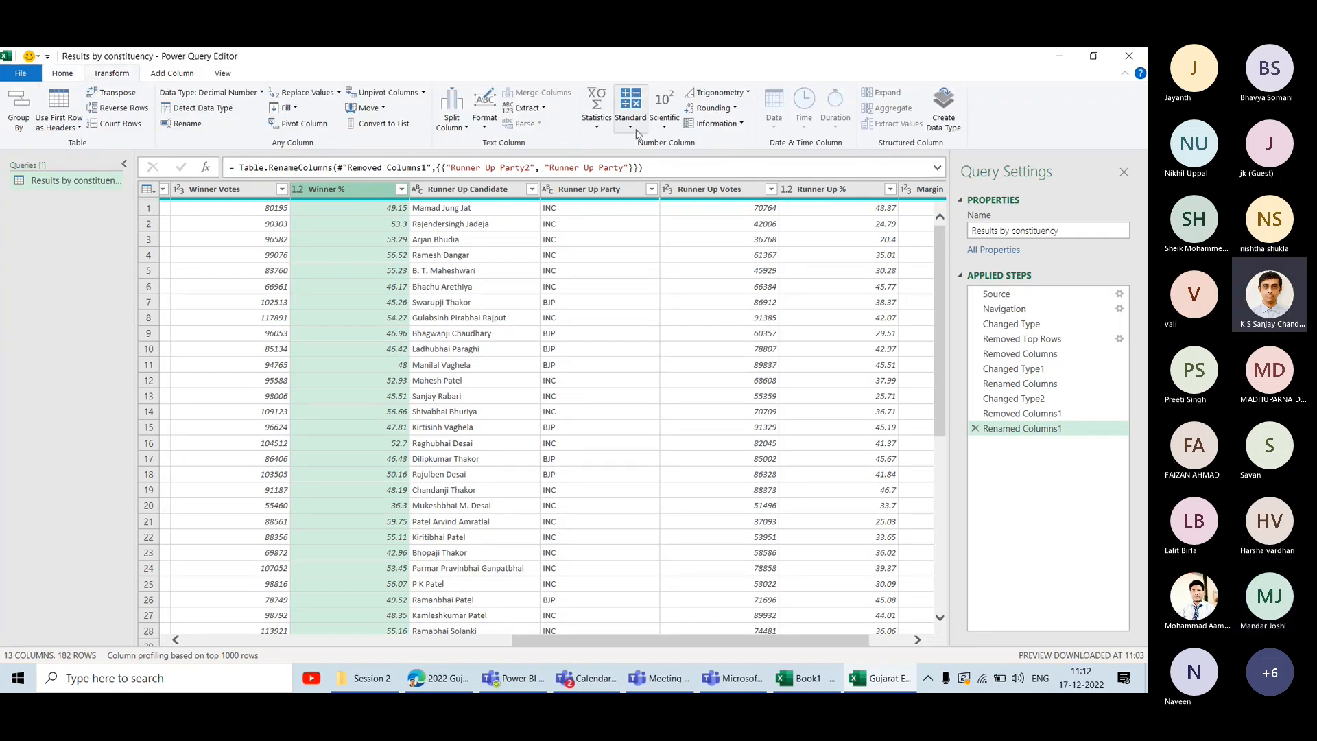
{"action": "left_click", "coordinate": [630, 108]}
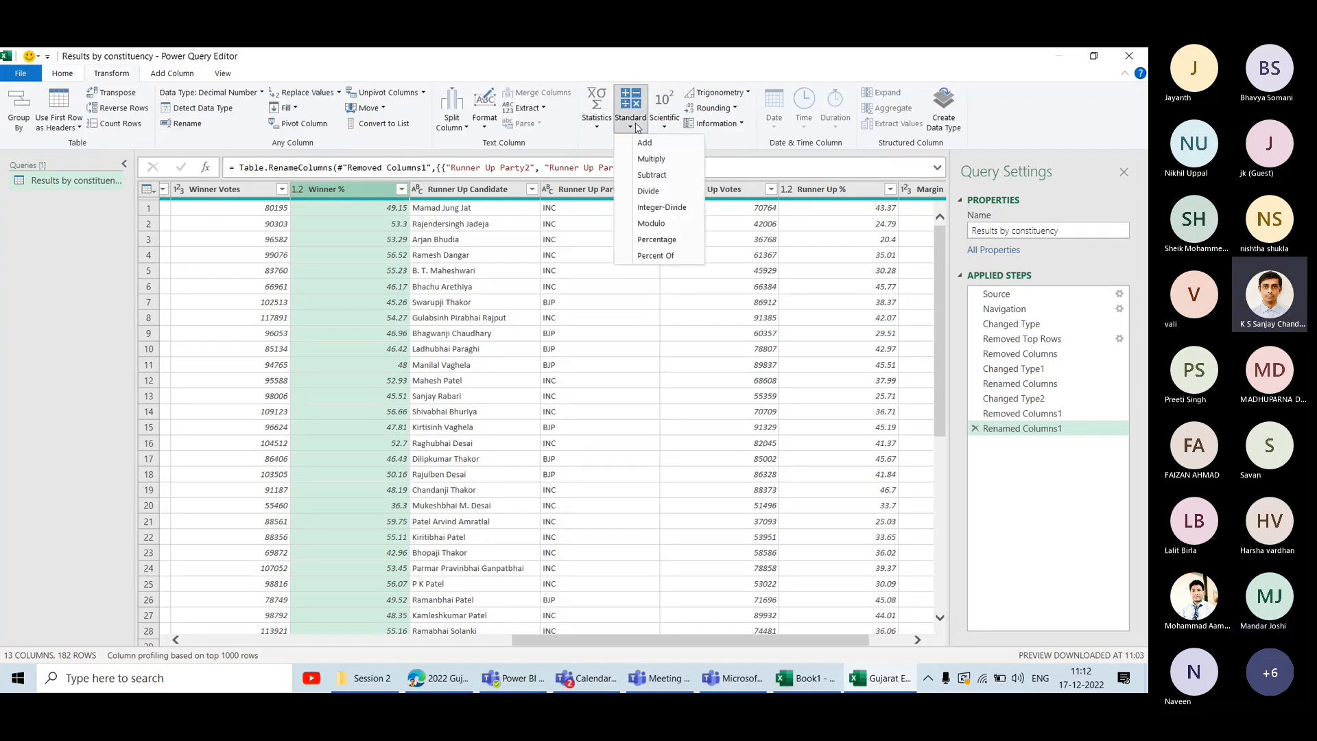
{"action": "left_click", "coordinate": [653, 192]}
{"action": "type", "text": "100"}
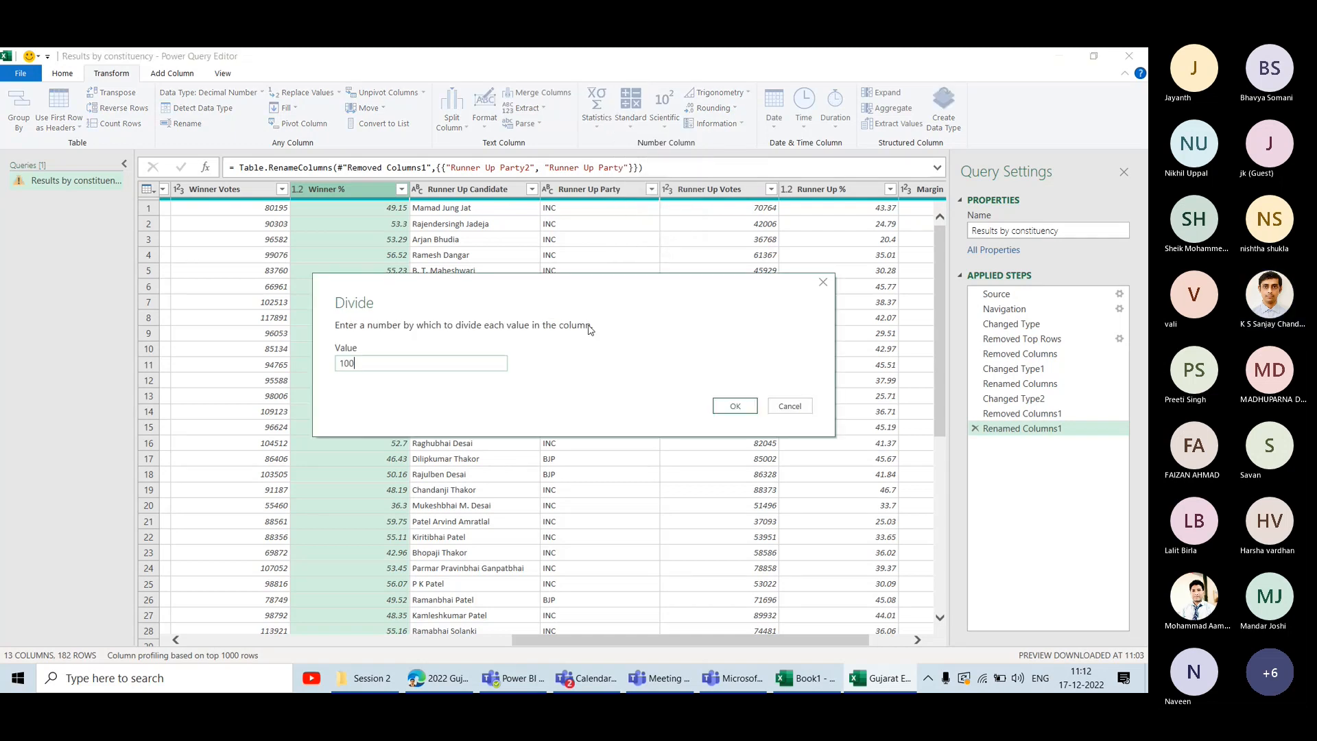
{"action": "left_click", "coordinate": [735, 406]}
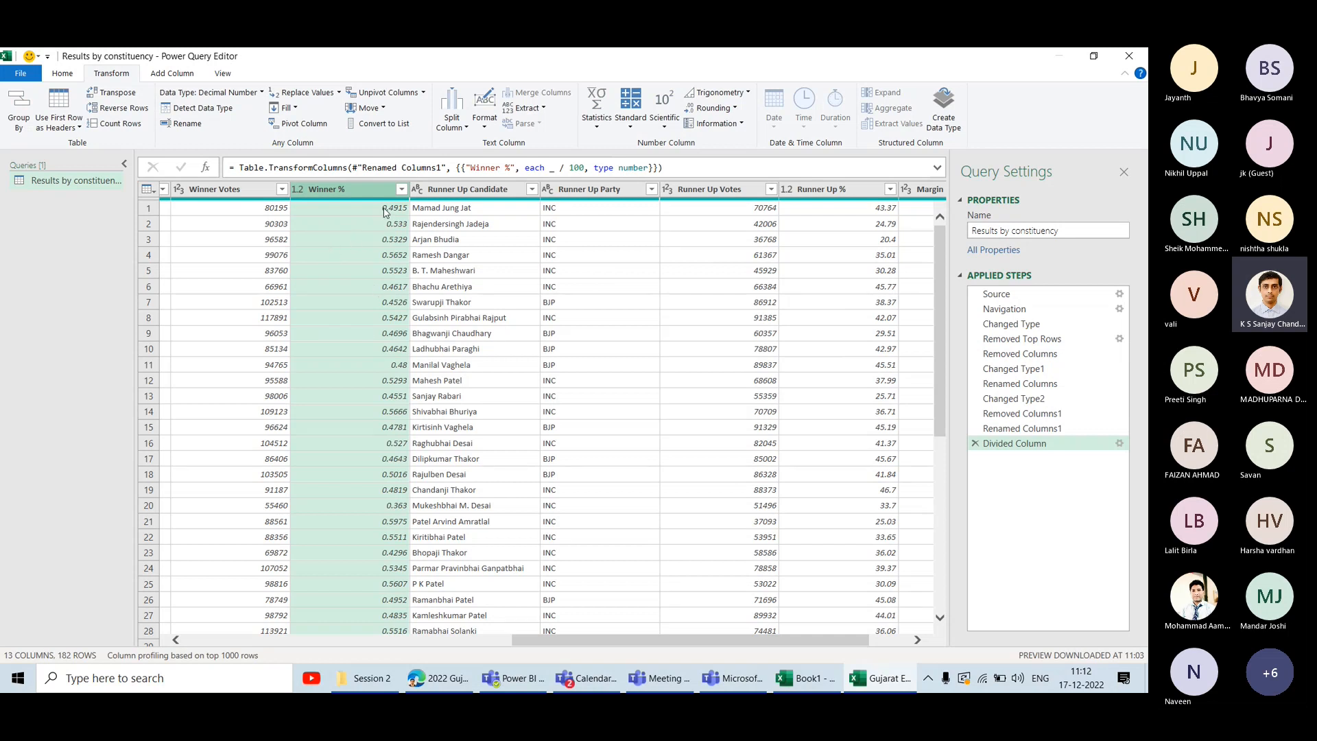
Divide the values in the Runner Up % column by 100 as well.
{"action": "left_click", "coordinate": [66, 74]}
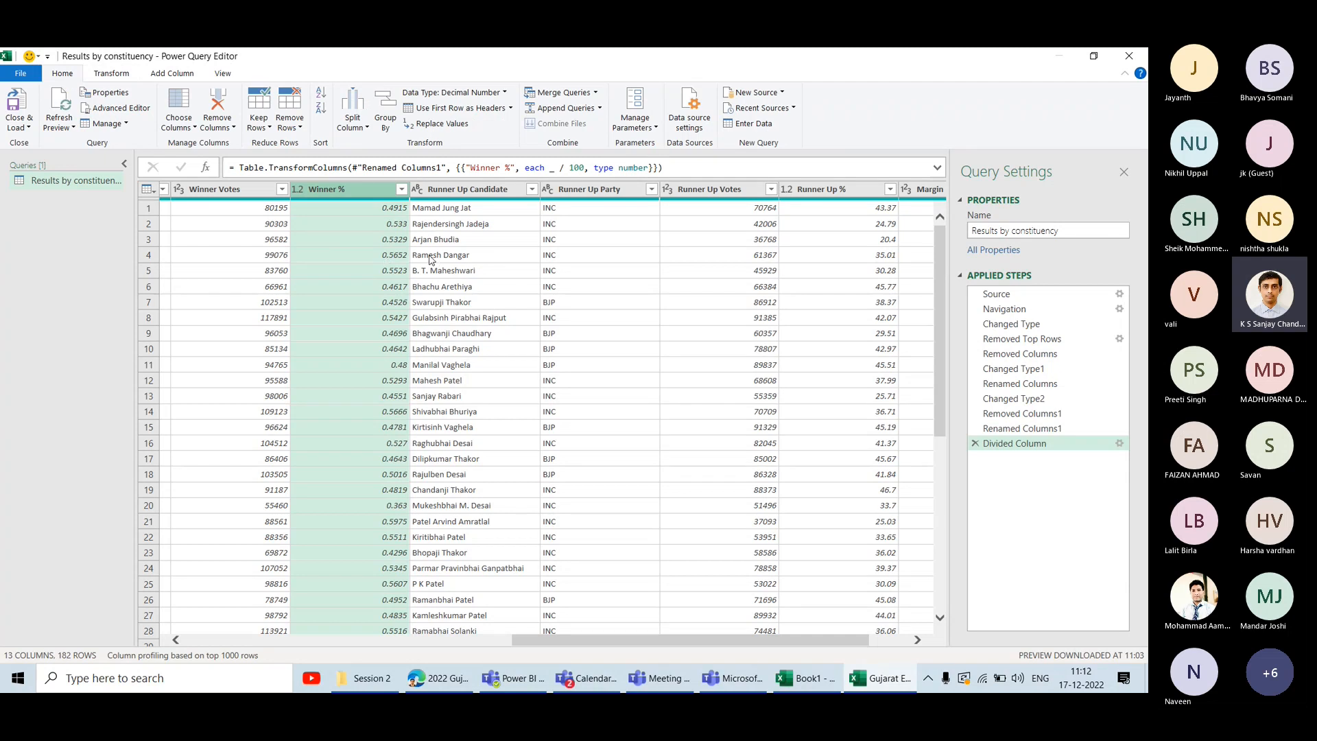
{"action": "left_click", "coordinate": [828, 194]}
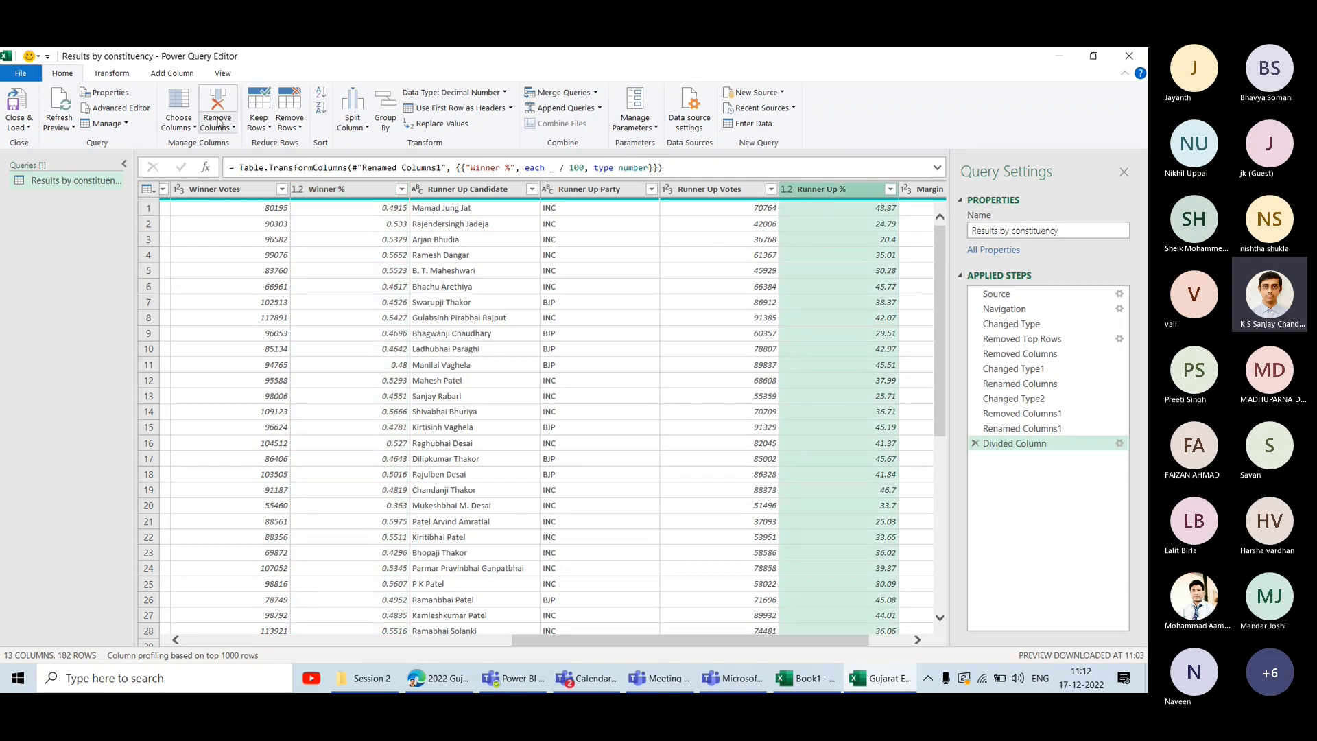
{"action": "left_click", "coordinate": [111, 74]}
{"action": "left_click", "coordinate": [633, 102]}
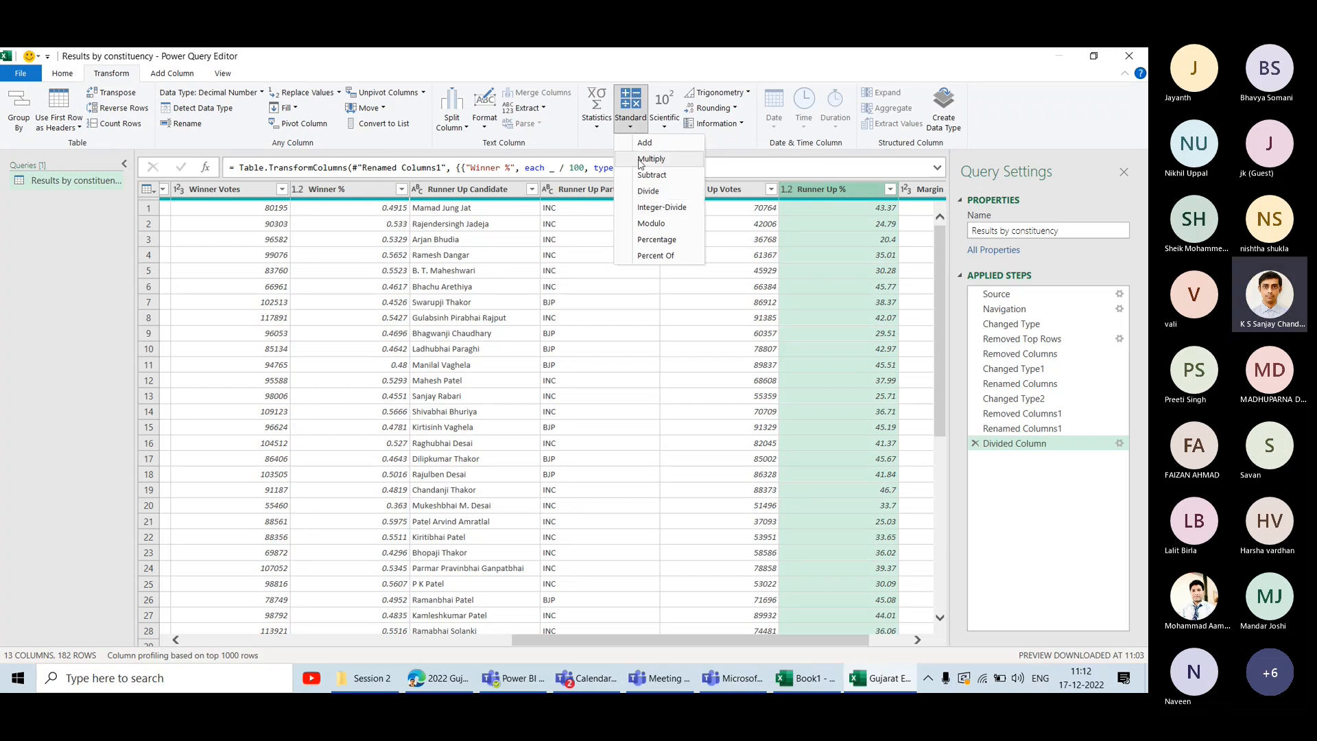
{"action": "left_click", "coordinate": [652, 191]}
{"action": "type", "text": "100"}
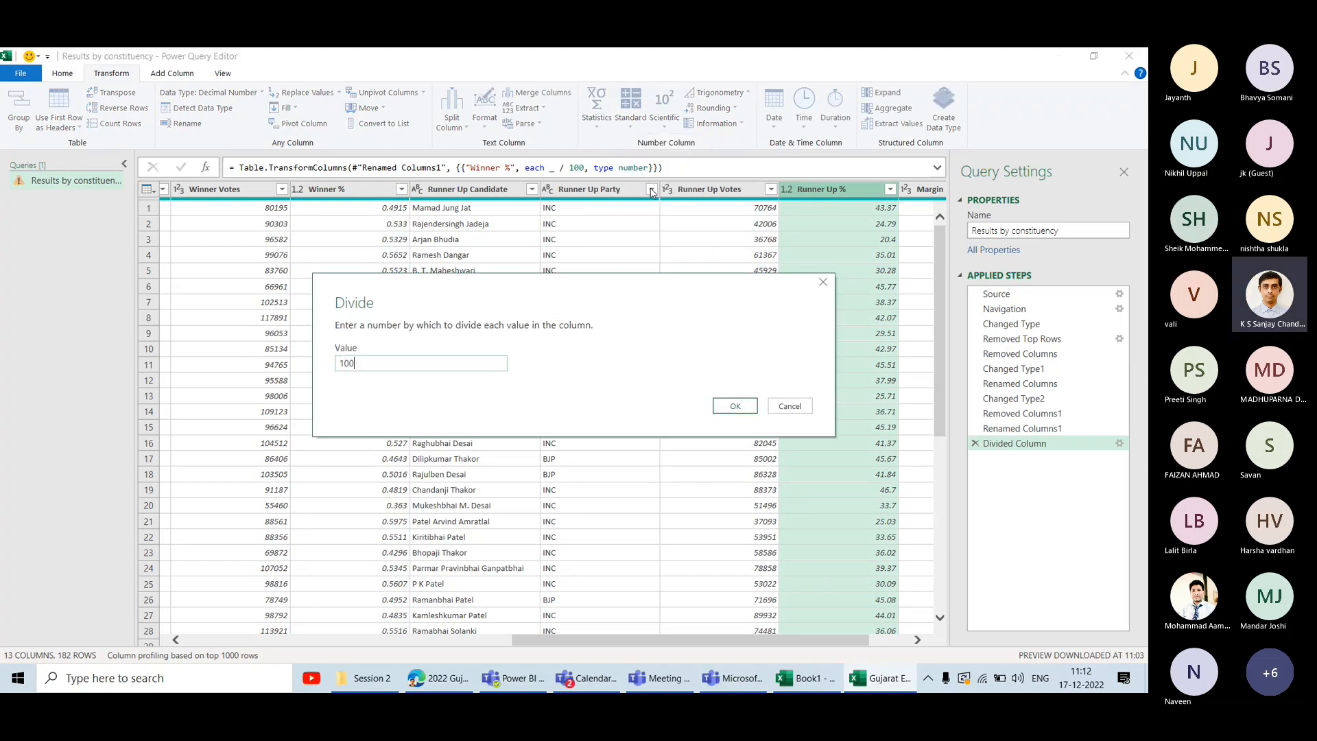
{"action": "left_click", "coordinate": [735, 405]}
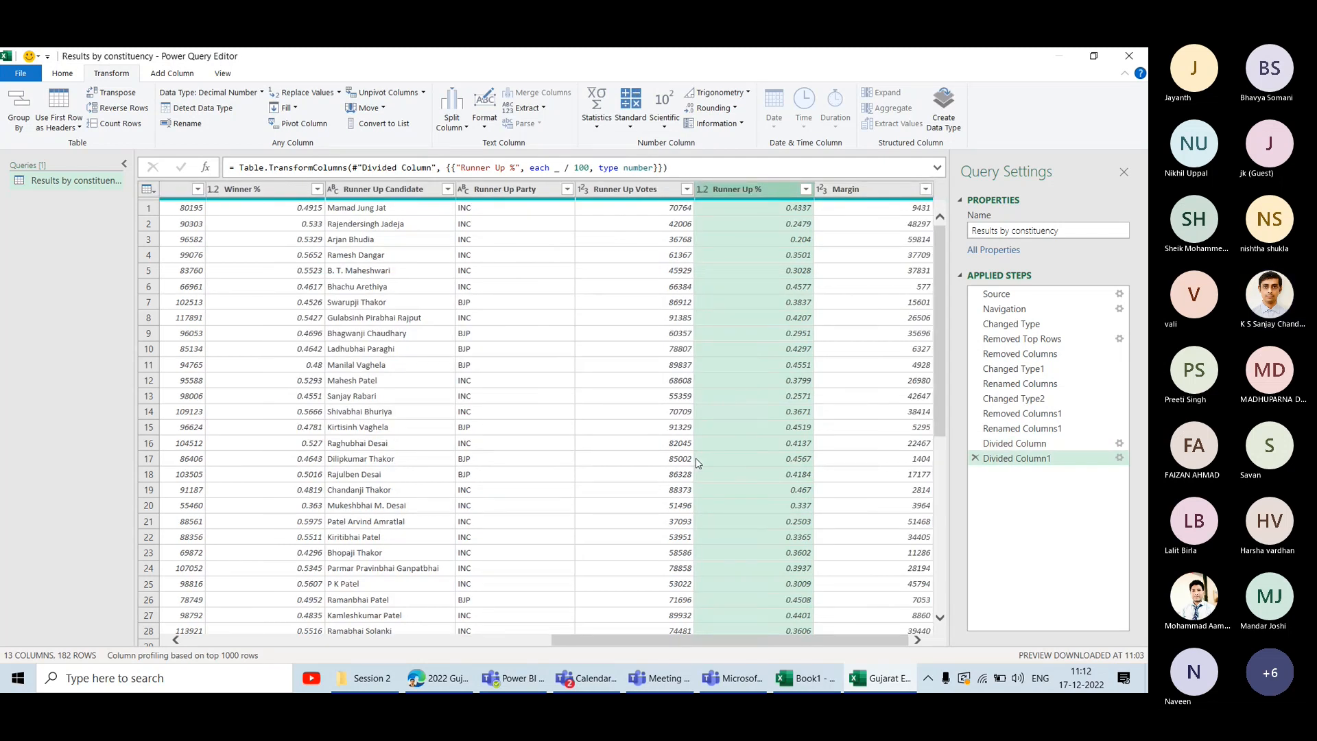
Review all the cleaned columns and compare the percentage columns at the Divided Column and Renamed Columns1 applied steps.
{"action": "scroll", "coordinate": [698, 463], "scroll_direction": "left", "scroll_amount": 10}
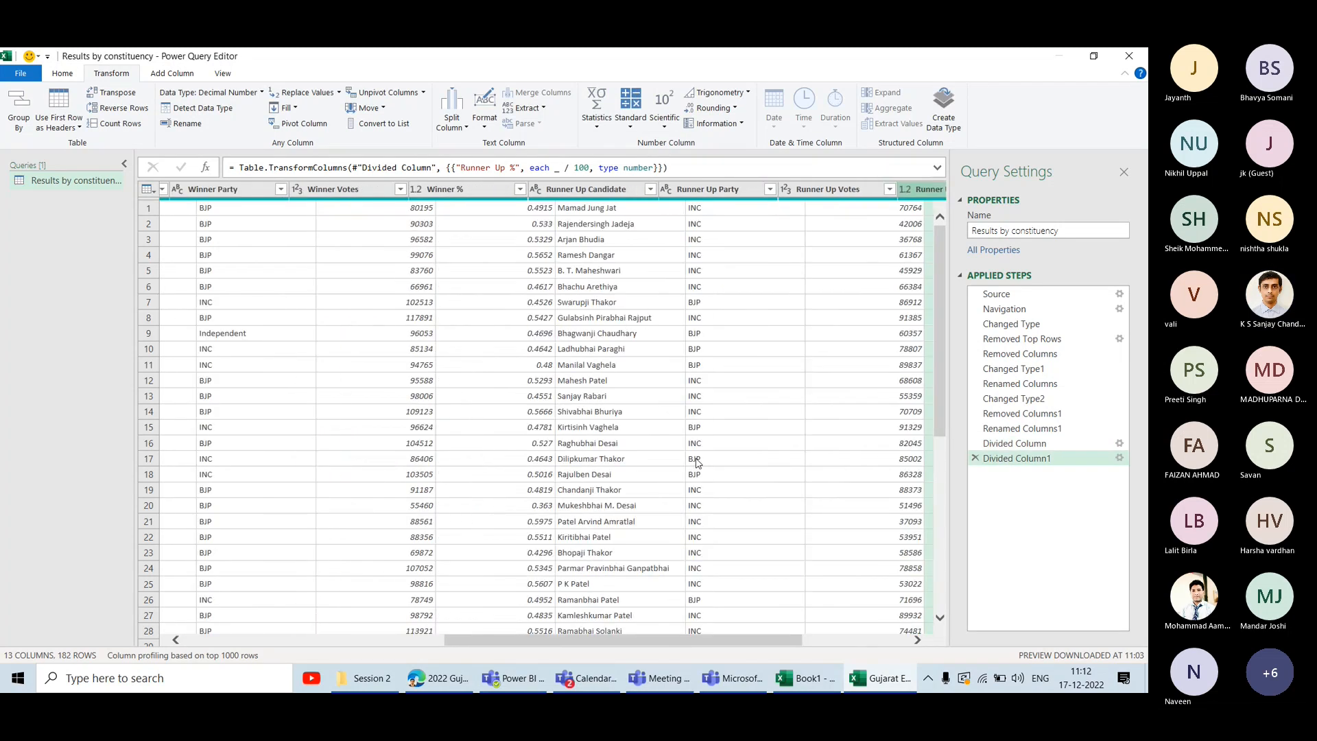
{"action": "scroll", "coordinate": [698, 463], "scroll_direction": "left", "scroll_amount": 3}
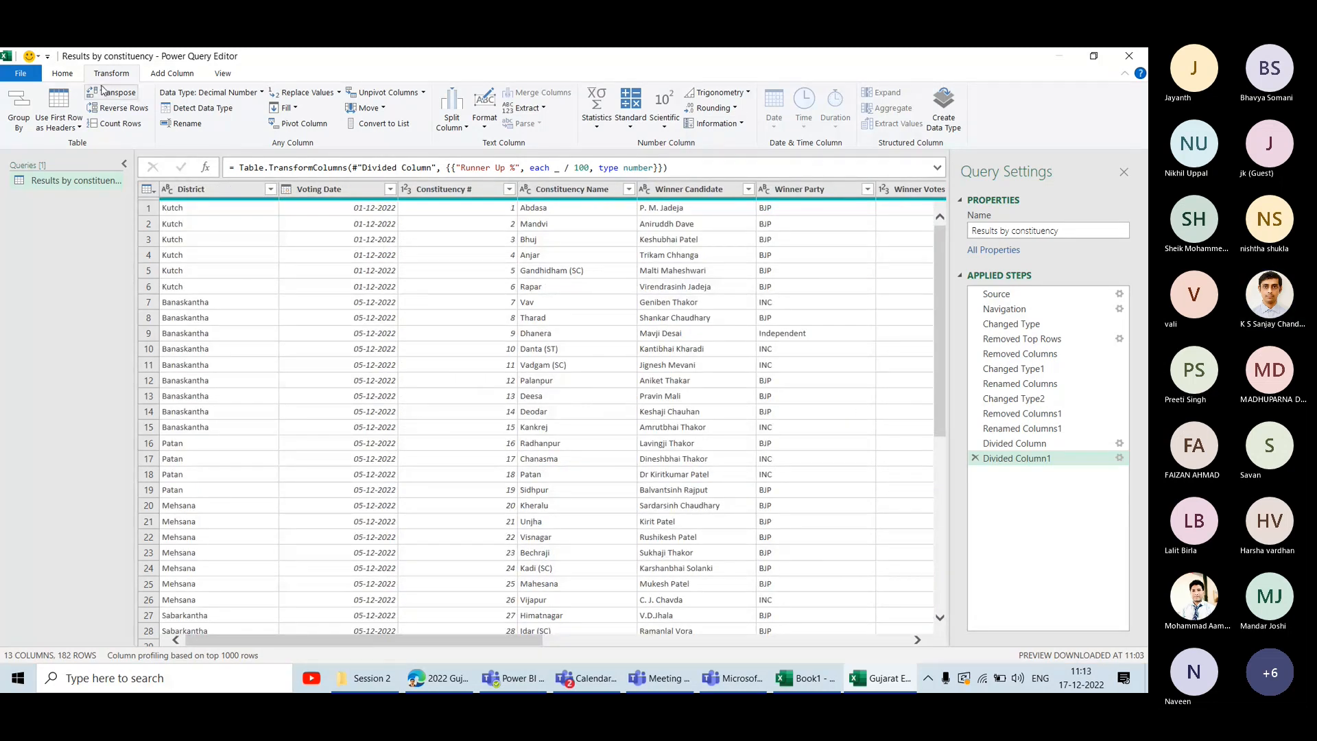
{"action": "left_click", "coordinate": [73, 72]}
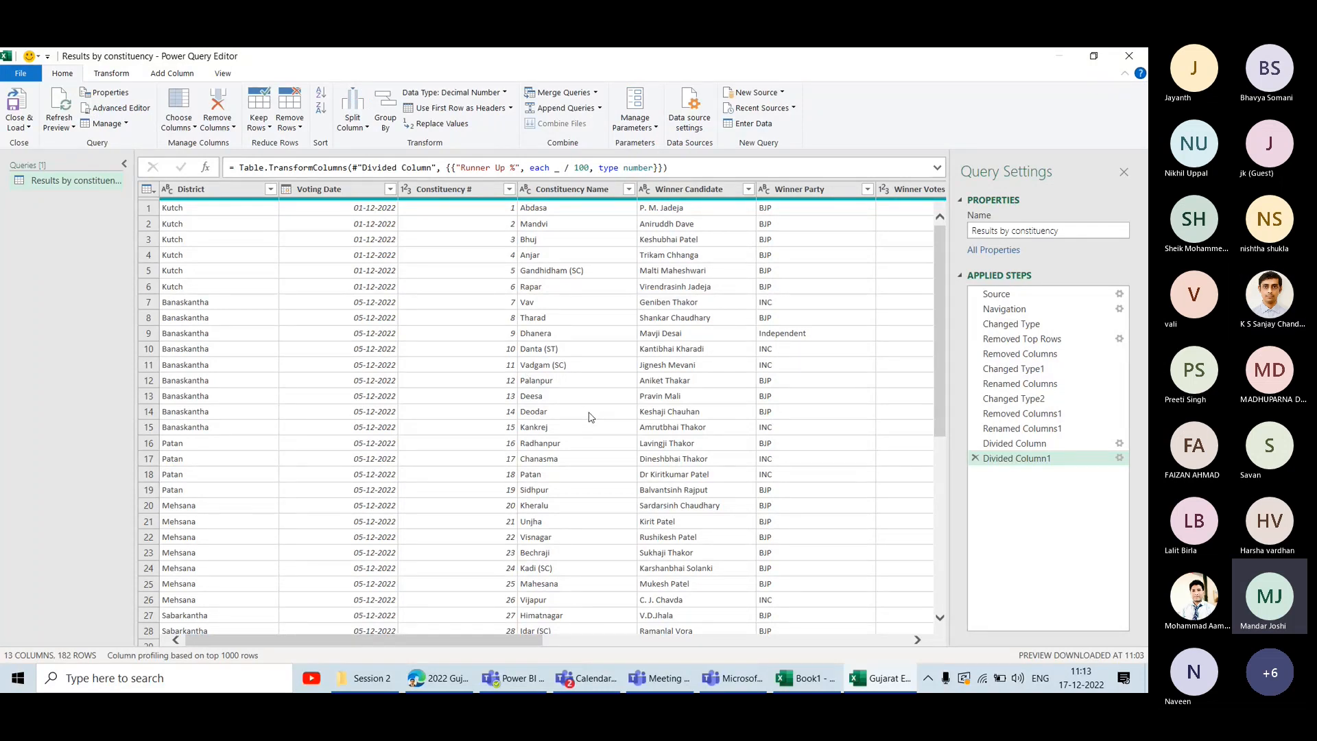
{"action": "scroll", "coordinate": [588, 418], "scroll_direction": "right", "scroll_amount": 5}
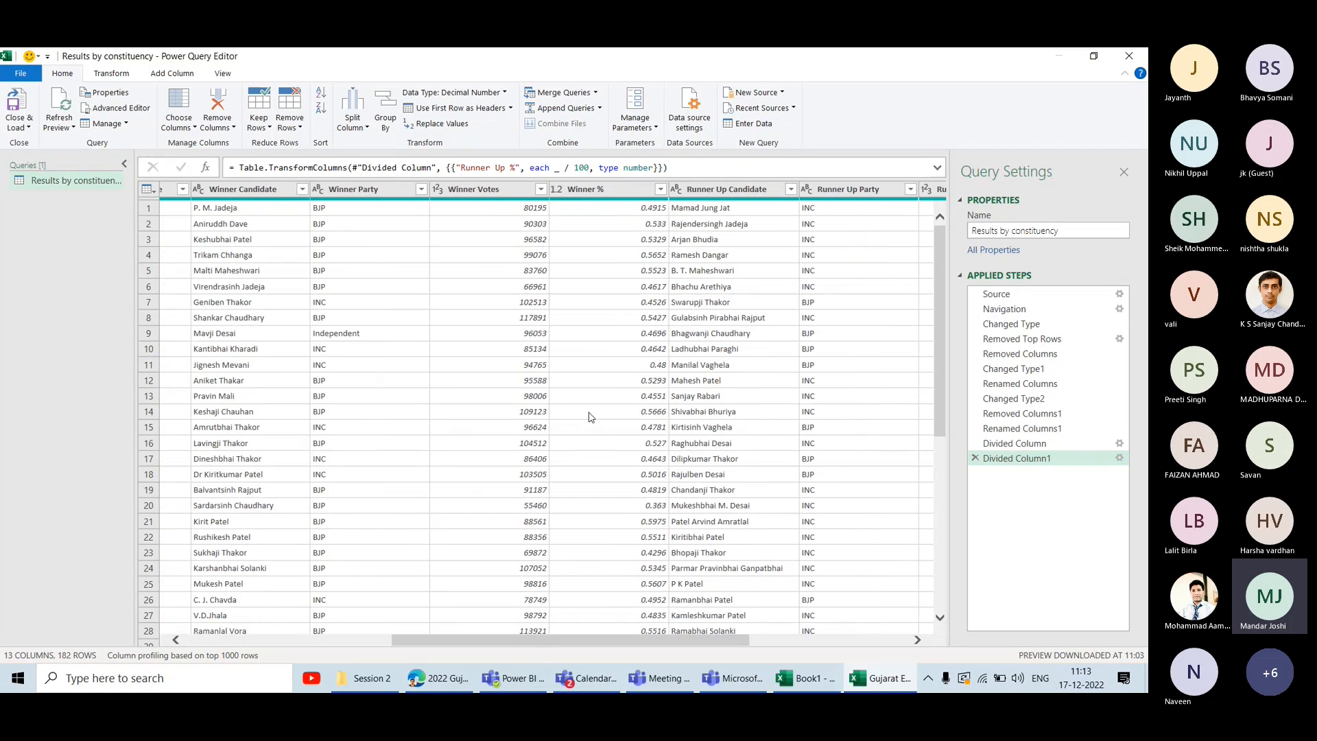
{"action": "scroll", "coordinate": [589, 417], "scroll_direction": "right", "scroll_amount": 4}
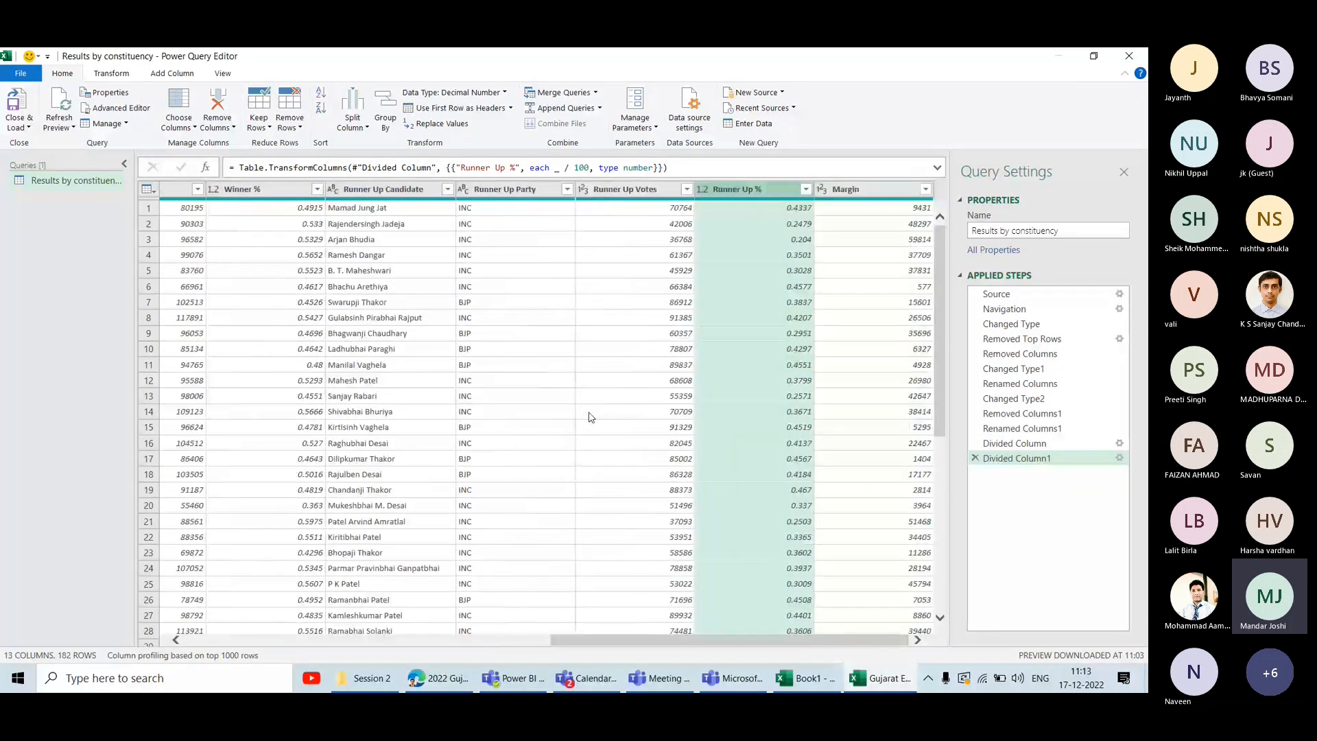
{"action": "scroll", "coordinate": [588, 417], "scroll_direction": "left", "scroll_amount": 1}
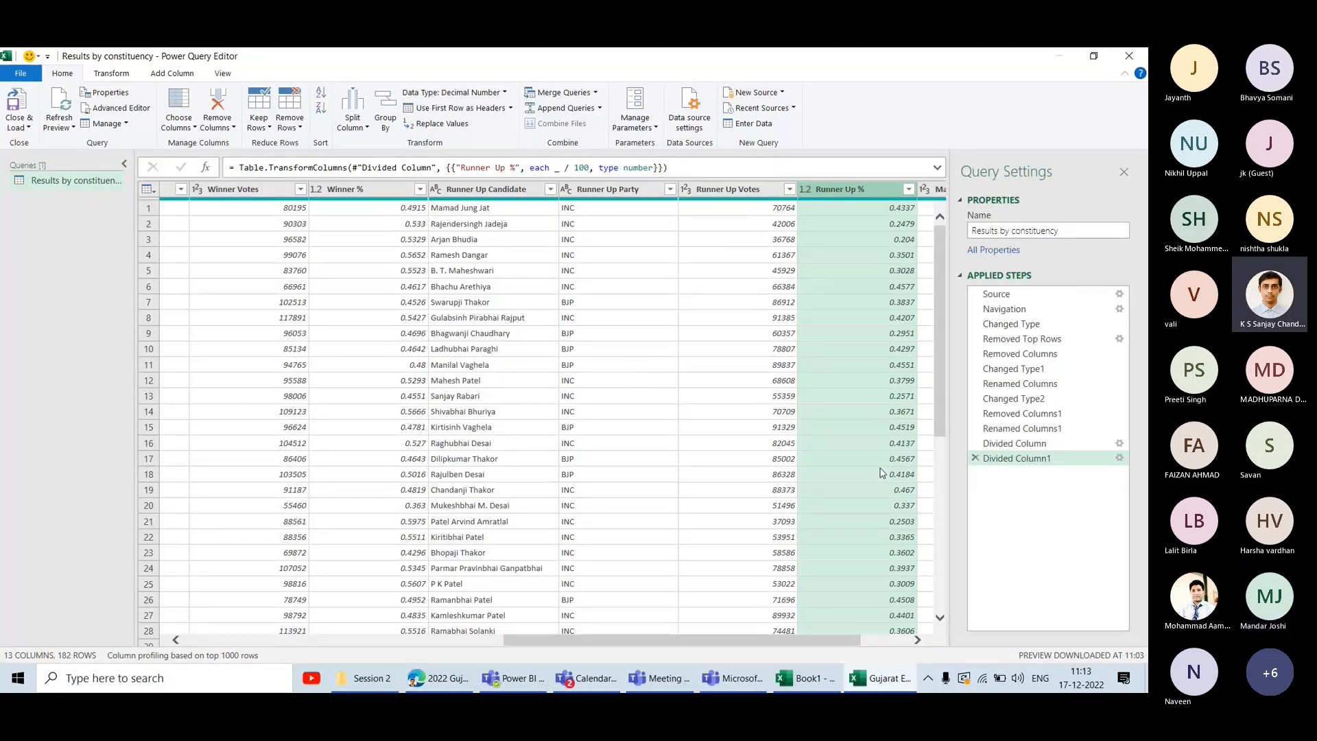
{"action": "left_click", "coordinate": [1014, 444]}
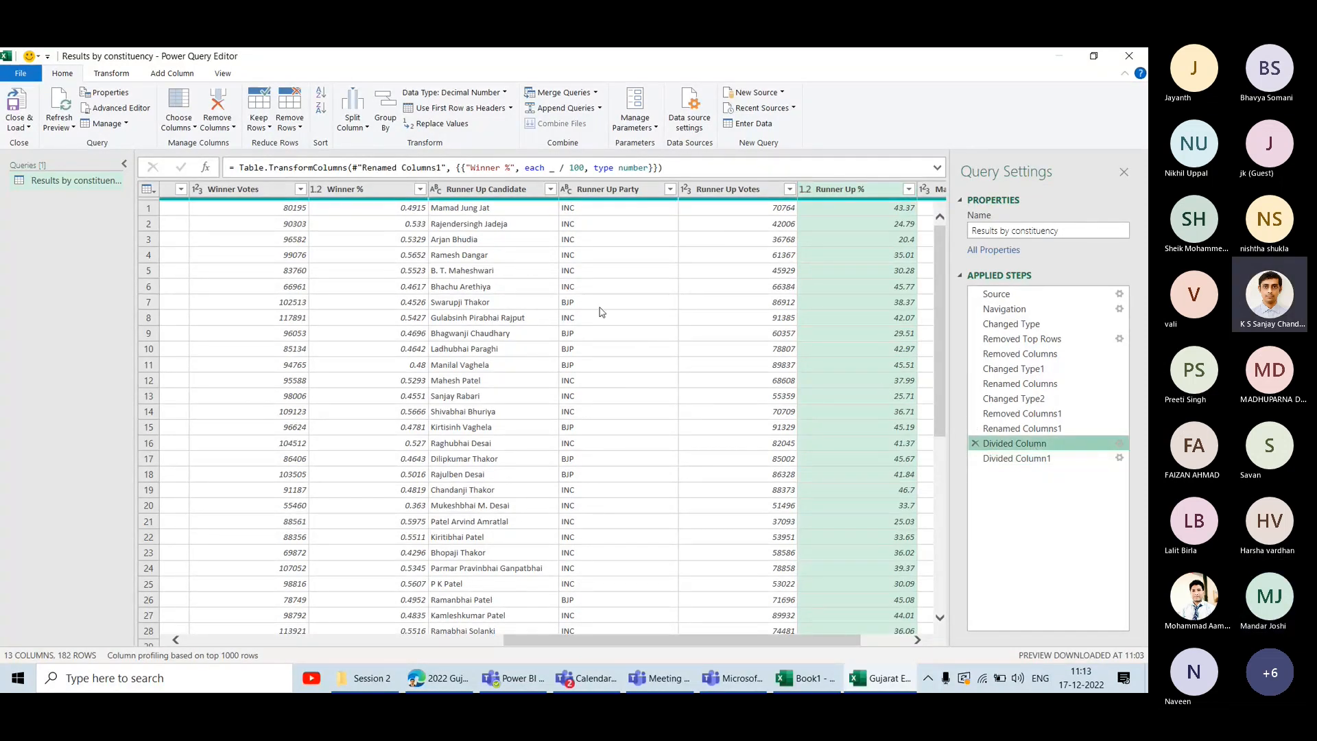
{"action": "left_click", "coordinate": [1022, 428]}
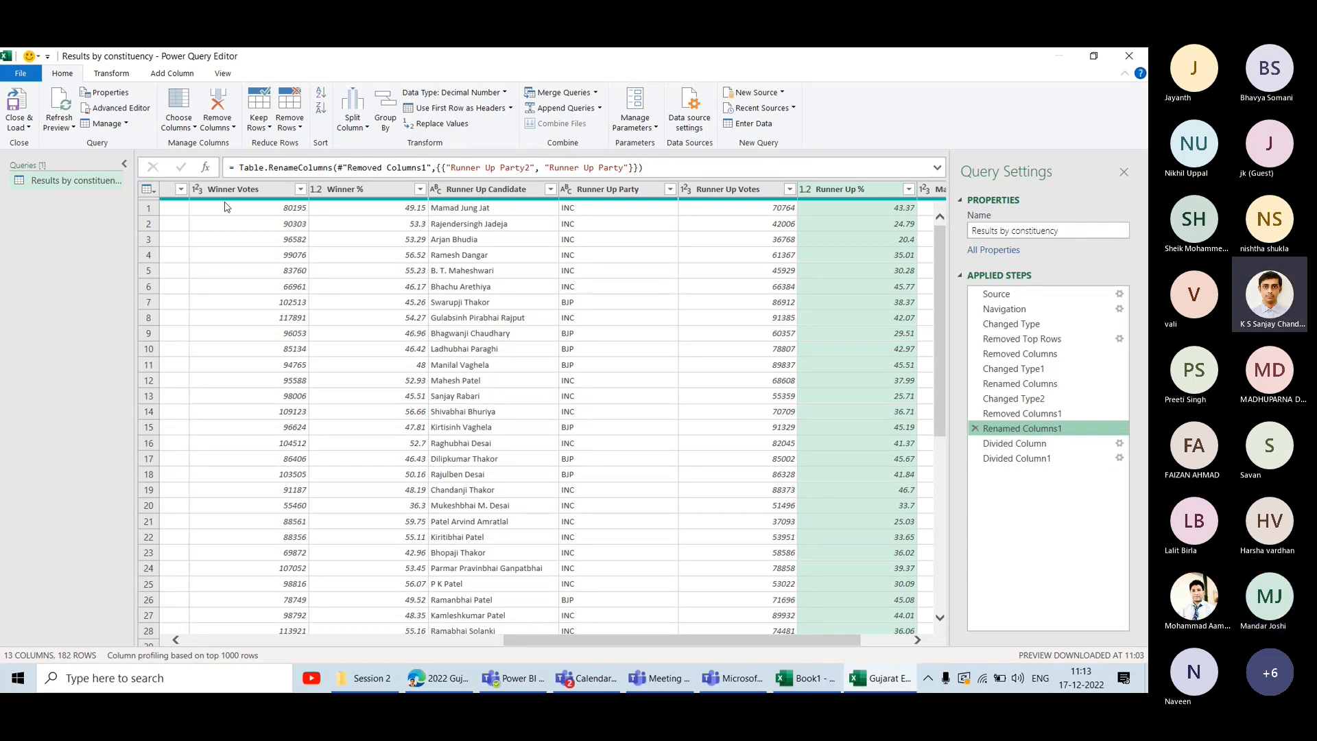
Close the query editor and load the cleaned constituency results into the workbook.
{"action": "left_click", "coordinate": [16, 103]}
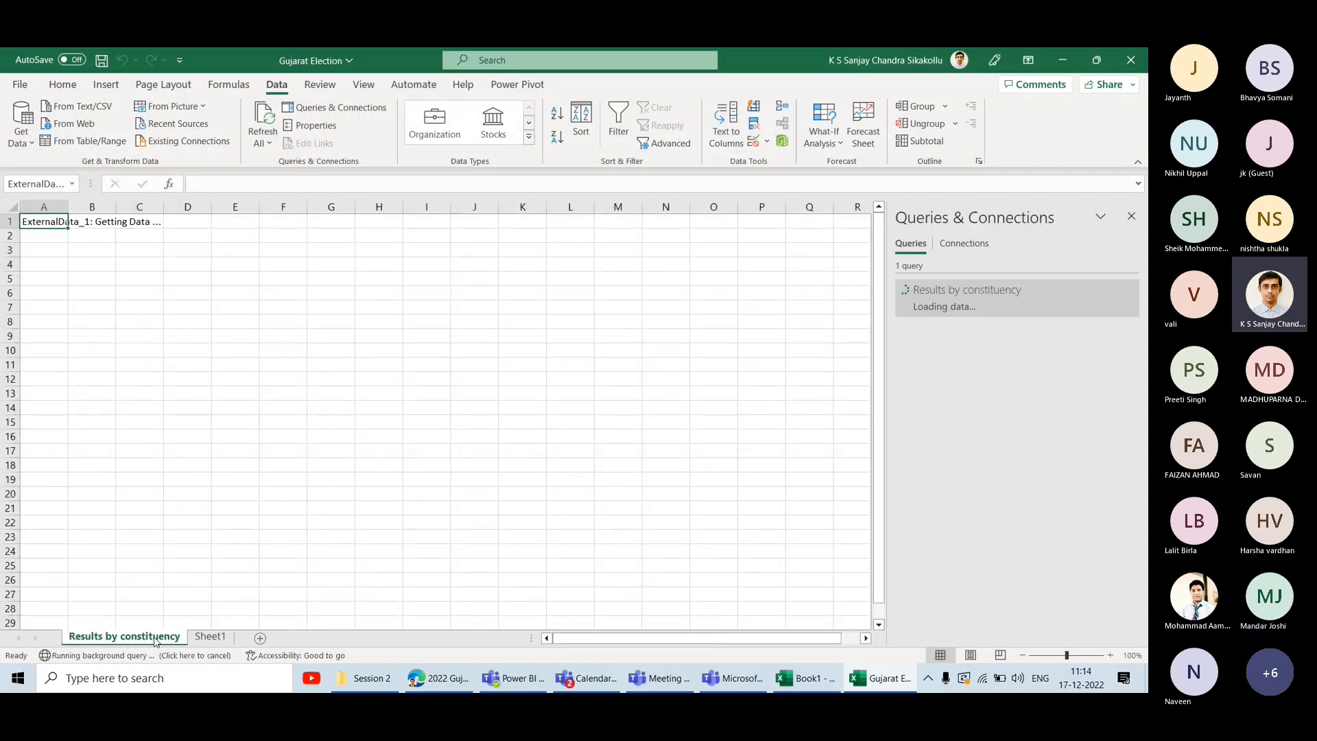
On Sheet1, enter 49 in cell D2 and 0.49 in cell D3.
{"action": "left_click", "coordinate": [210, 636]}
{"action": "left_click", "coordinate": [299, 262]}
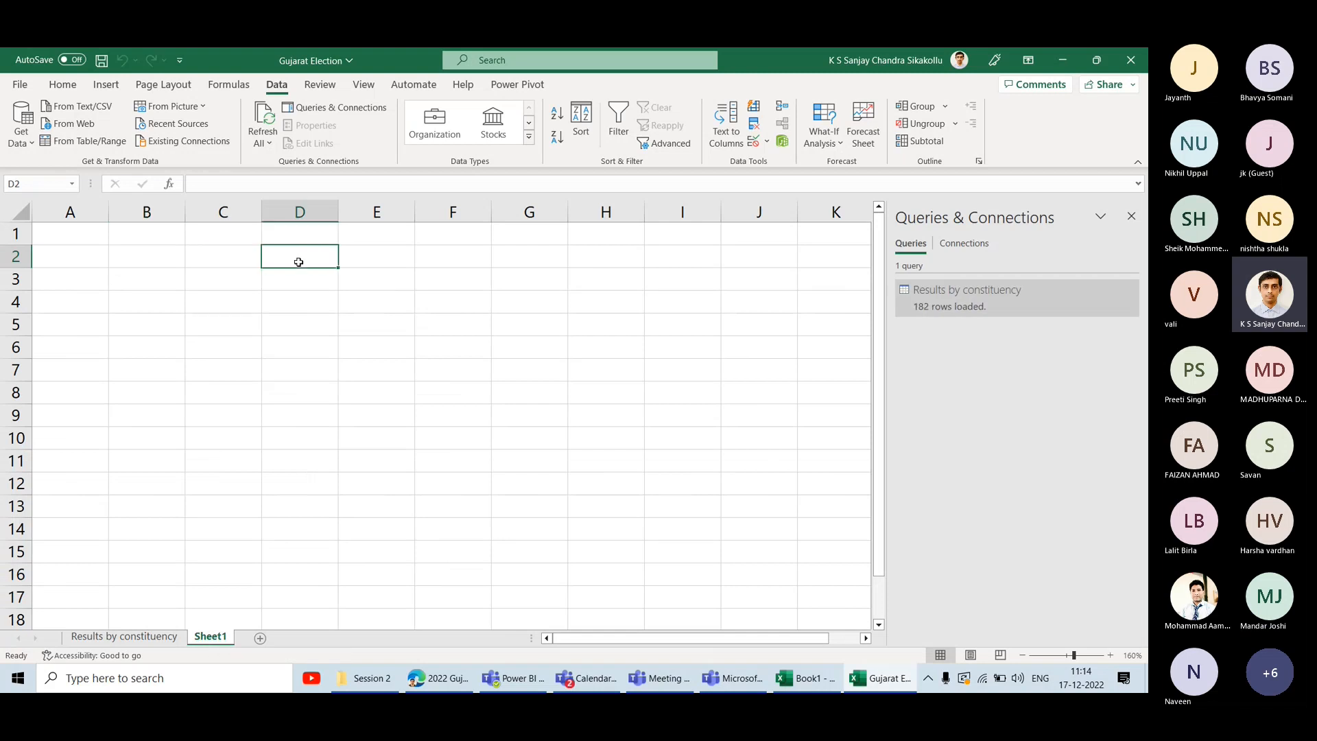
{"action": "left_click", "coordinate": [62, 84]}
{"action": "type", "text": "4"}
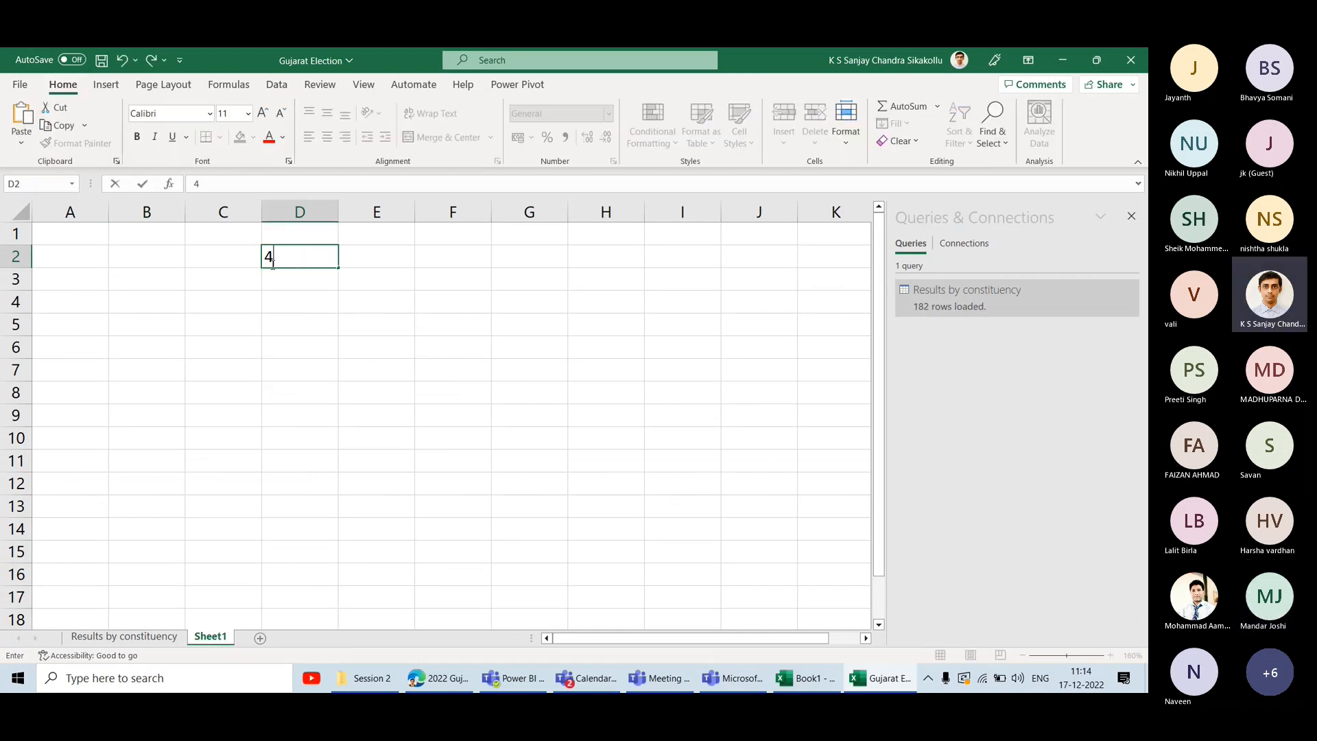
{"action": "type", "text": "9"}
{"action": "key", "text": "Return"}
{"action": "type", "text": "0"}
{"action": "key", "text": "Return"}
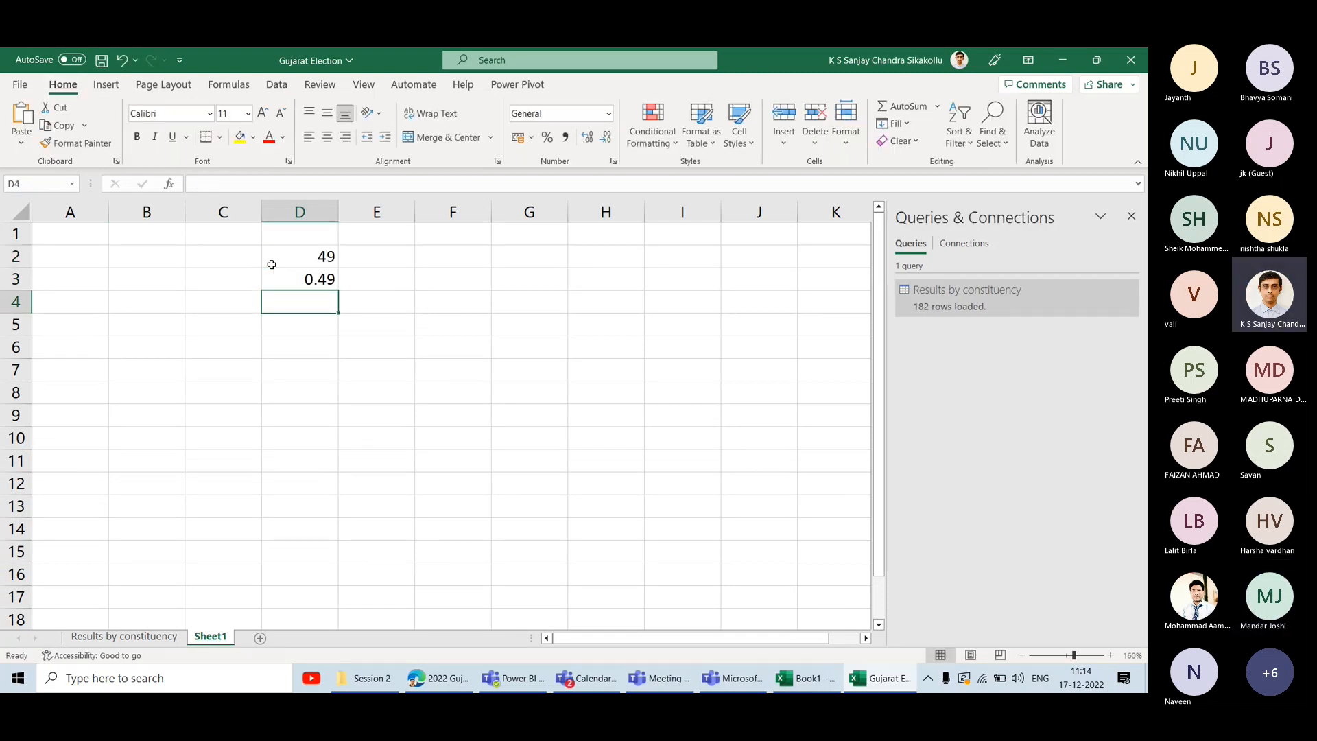
Apply the percentage number format to cells D2 and D3, undoing and reapplying it once on D2.
{"action": "key", "text": "Up"}
{"action": "key", "text": "Up"}
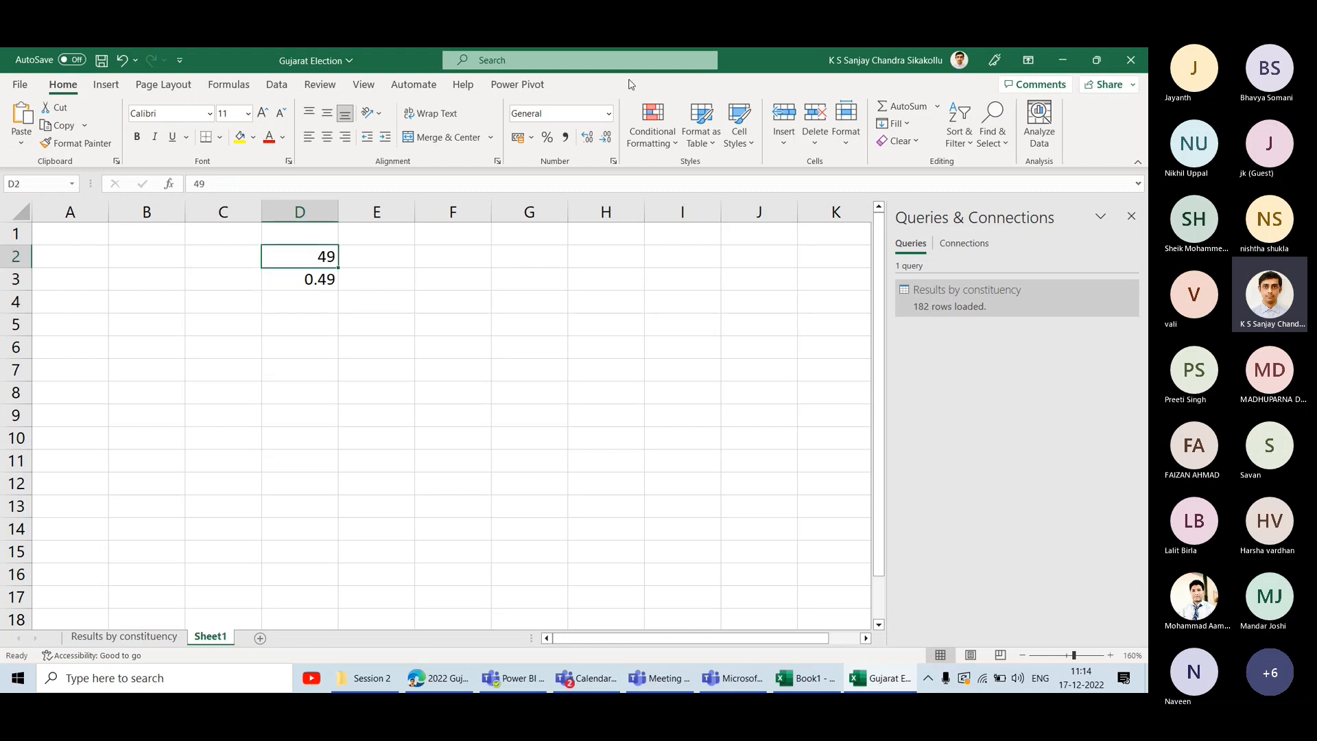
{"action": "left_click", "coordinate": [547, 138]}
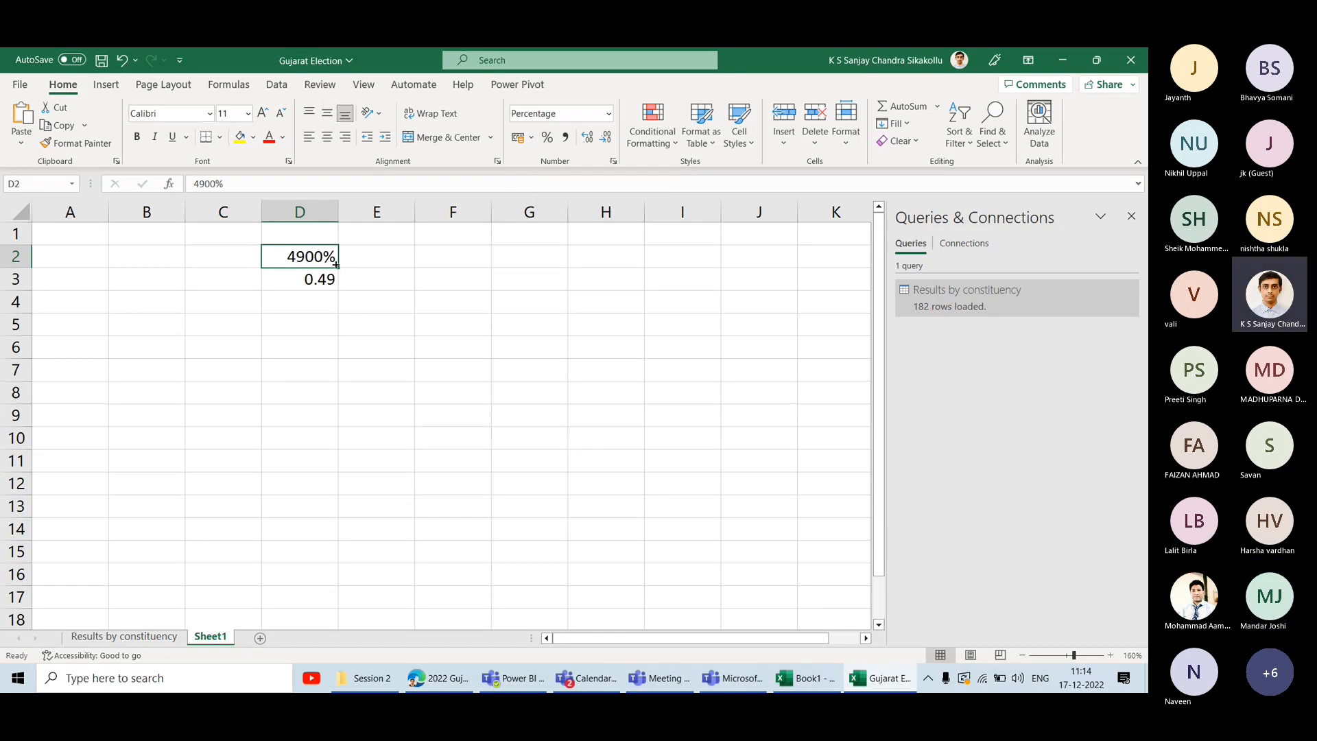
{"action": "key", "text": "ctrl+z"}
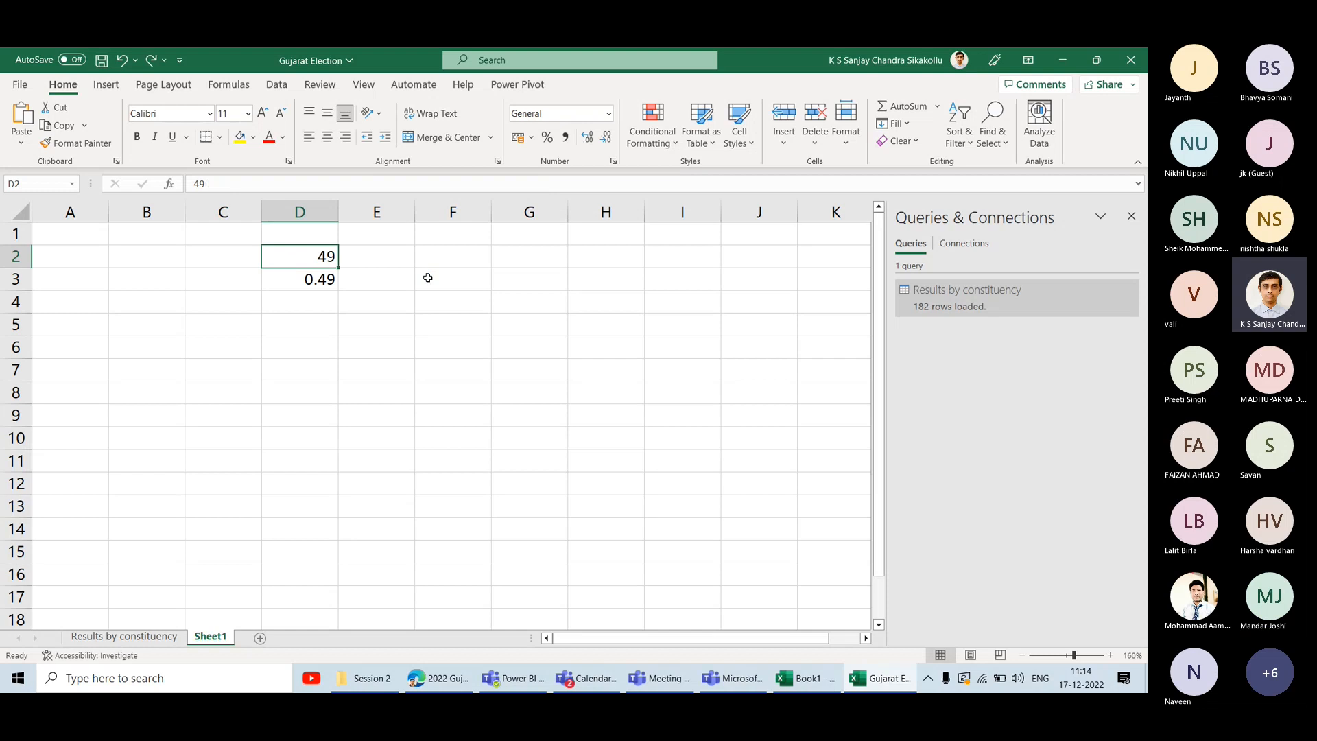
{"action": "left_click", "coordinate": [547, 137]}
{"action": "left_click", "coordinate": [318, 279]}
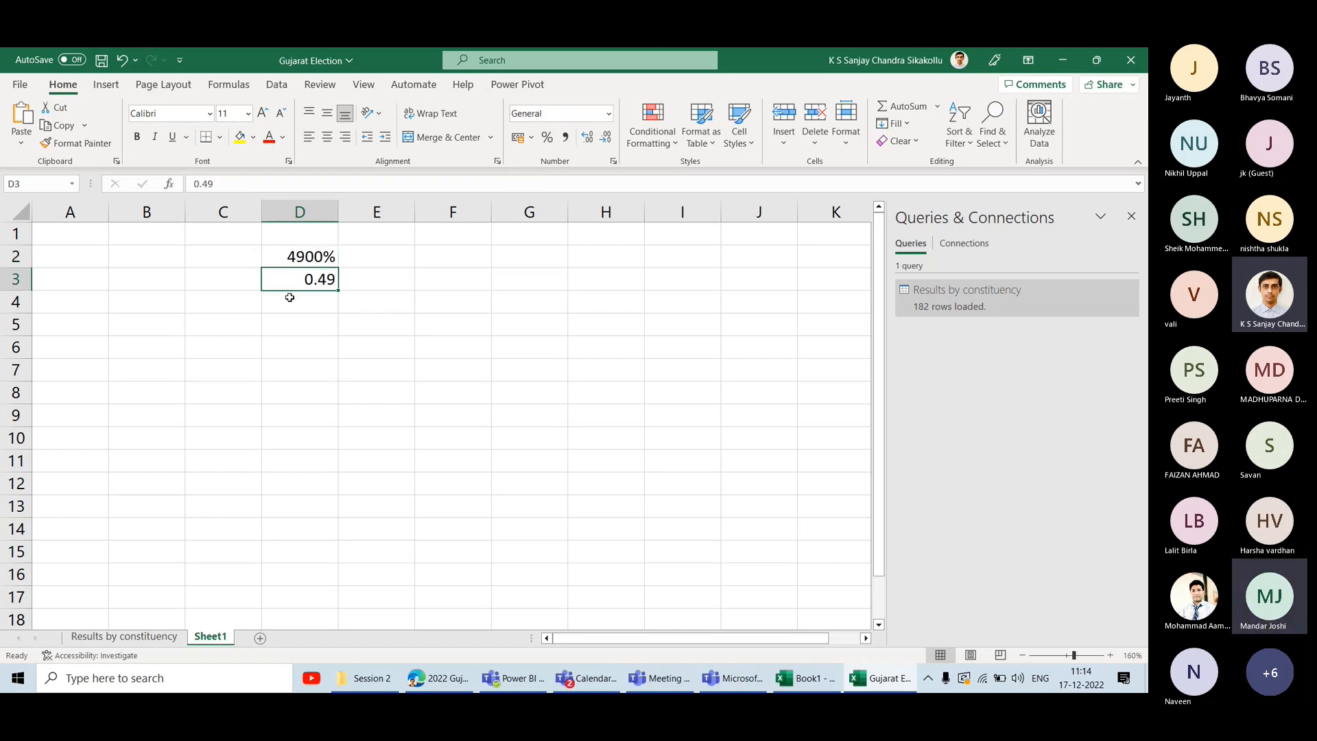
{"action": "left_click", "coordinate": [547, 137]}
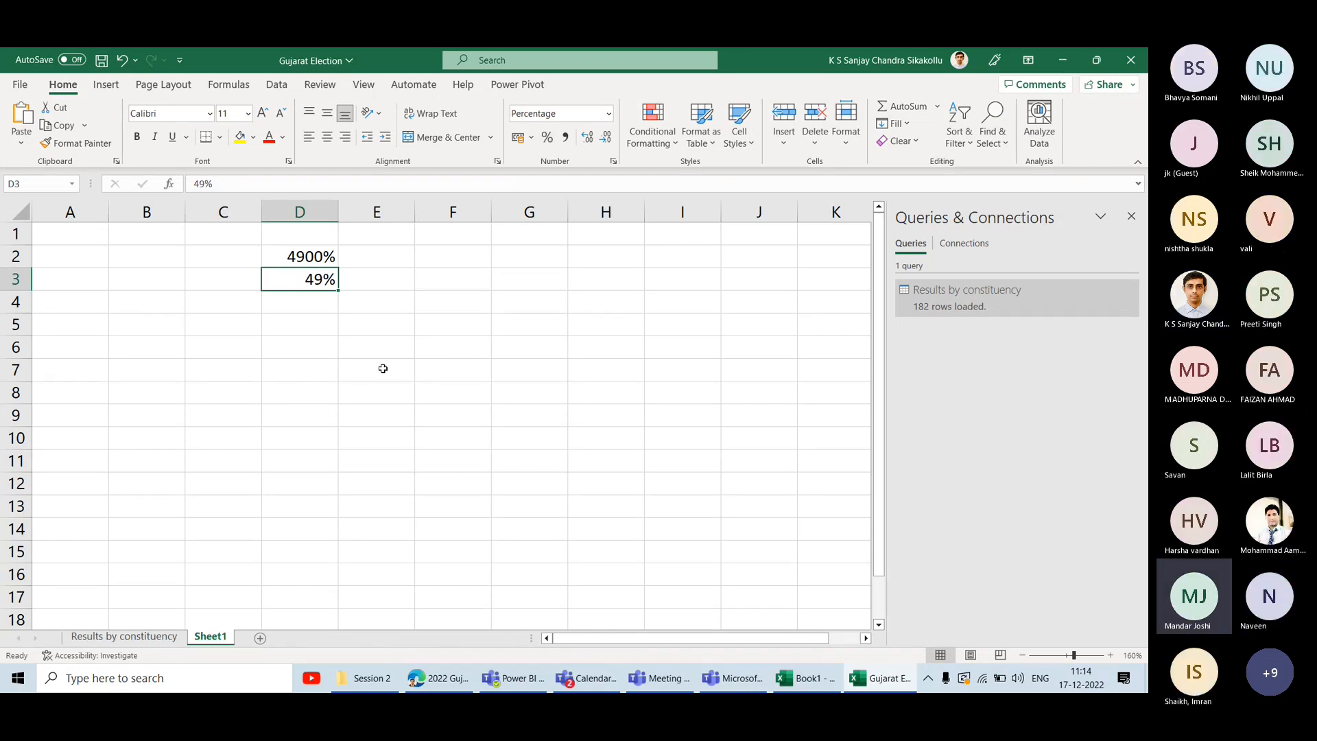
Reopen the Results by constituency query for editing and look across its columns, including Winner % and Runner Up %.
{"action": "right_click", "coordinate": [941, 312]}
{"action": "left_click", "coordinate": [961, 321]}
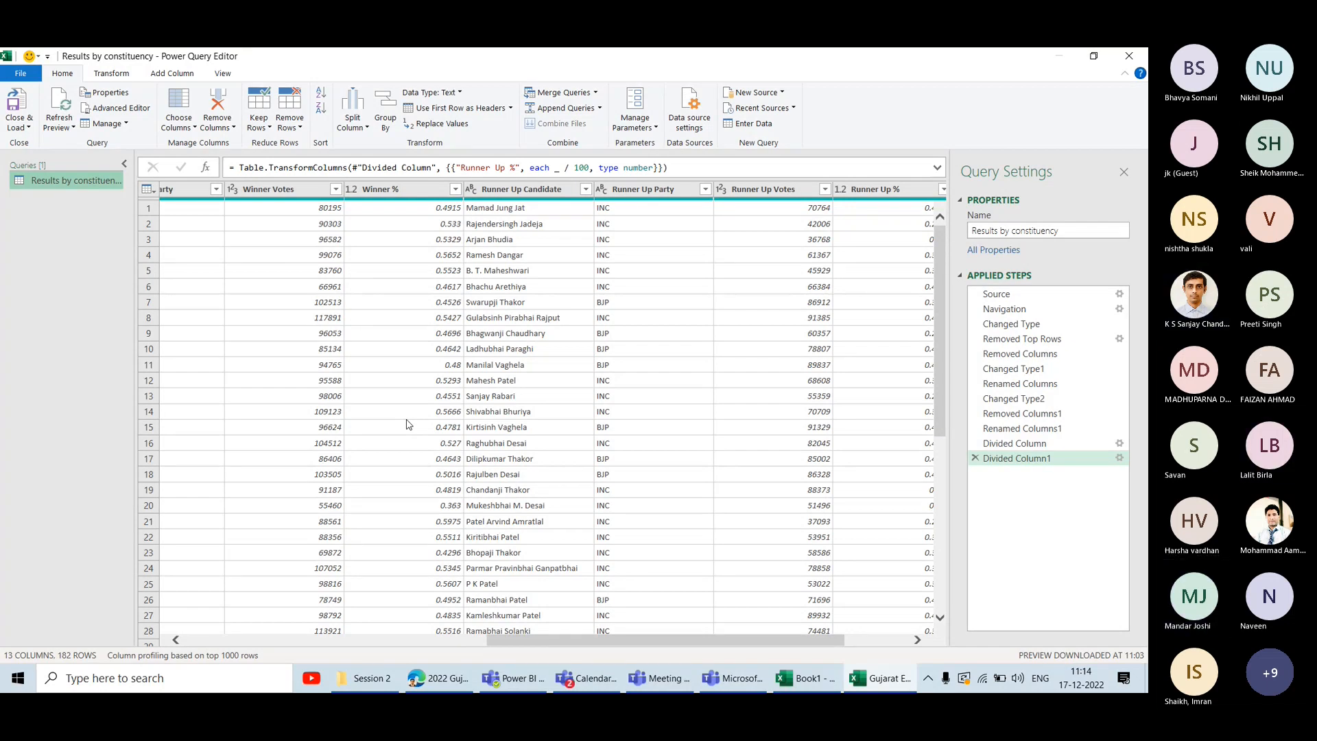
{"action": "scroll", "coordinate": [406, 424], "scroll_direction": "right", "scroll_amount": 3}
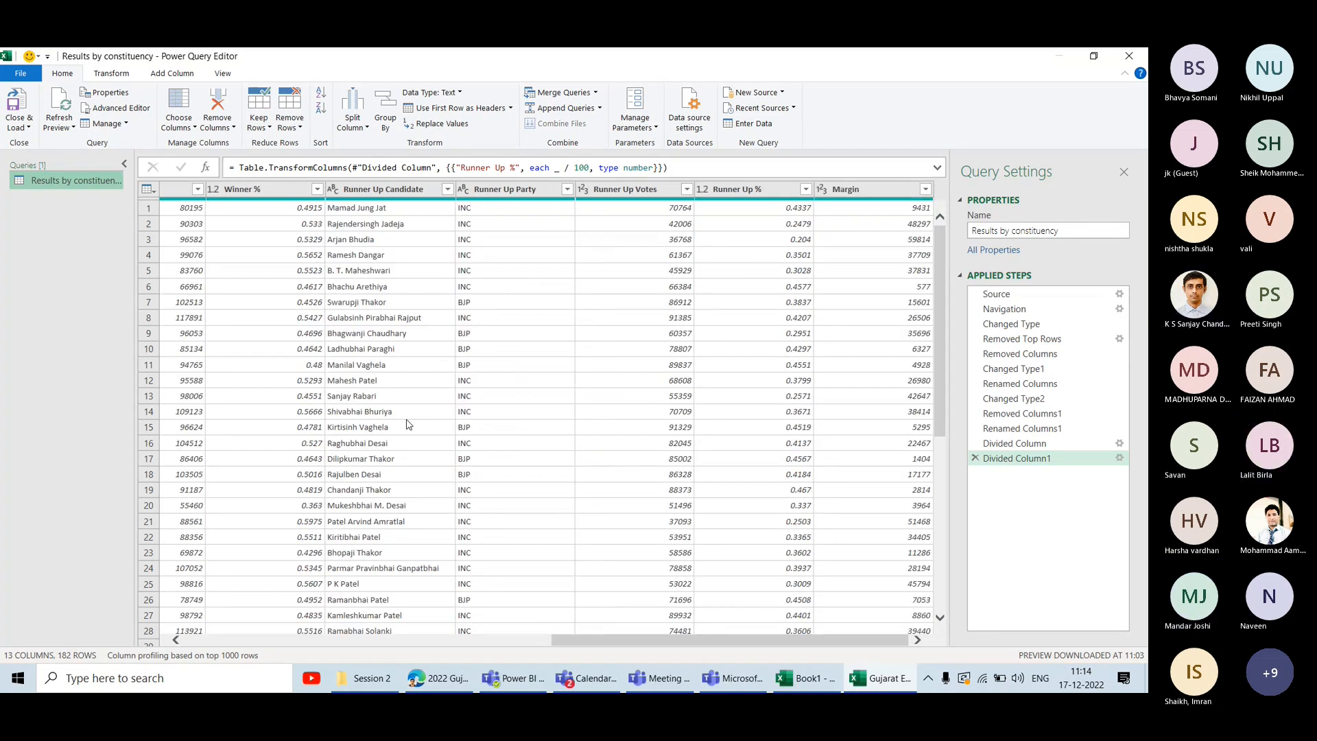
{"action": "scroll", "coordinate": [406, 424], "scroll_direction": "left", "scroll_amount": 10}
{"action": "scroll", "coordinate": [406, 424], "scroll_direction": "right", "scroll_amount": 10}
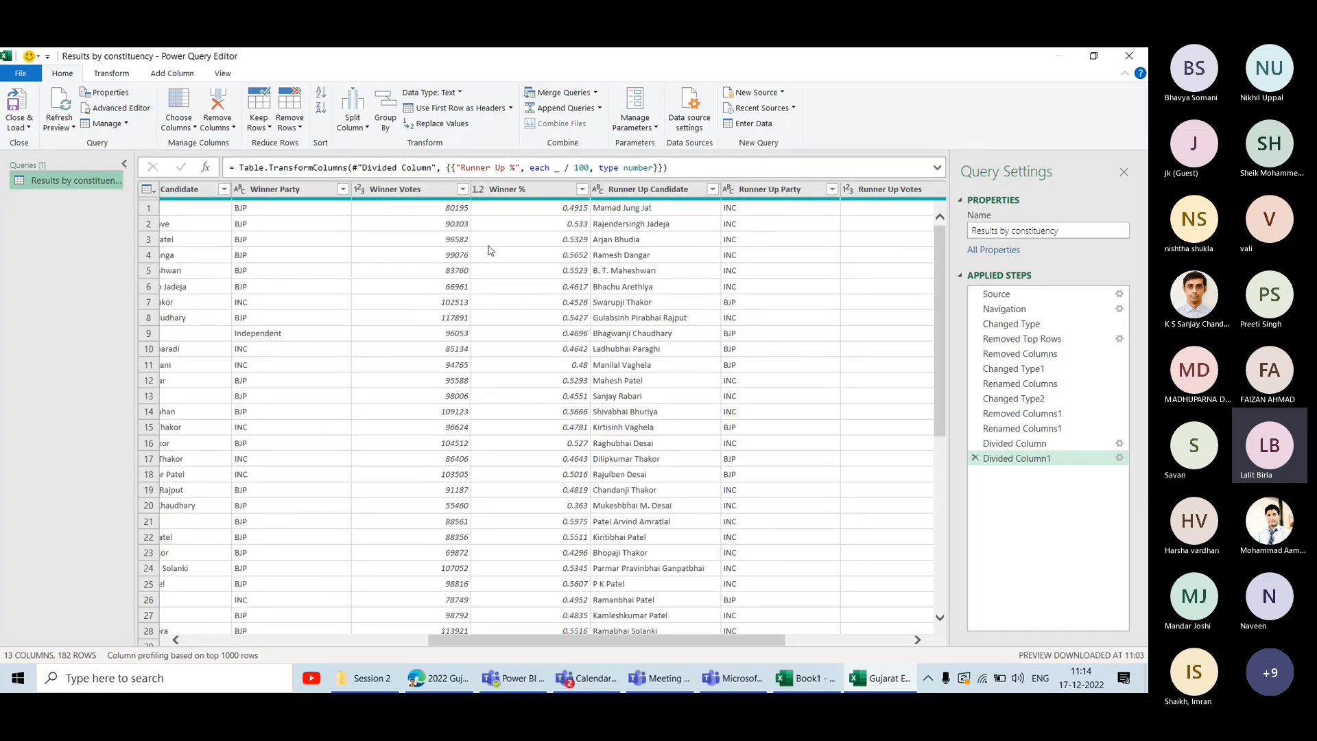
{"action": "left_click", "coordinate": [523, 189]}
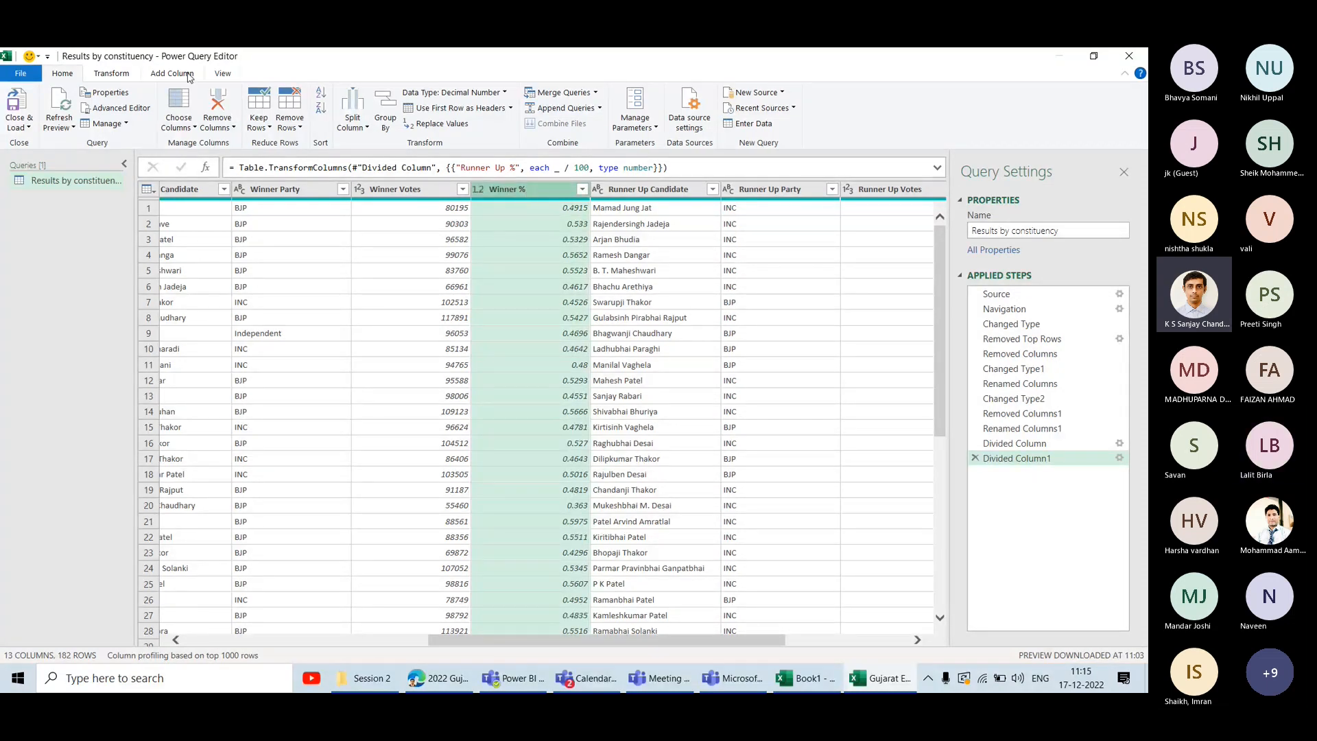
{"action": "left_click", "coordinate": [122, 76]}
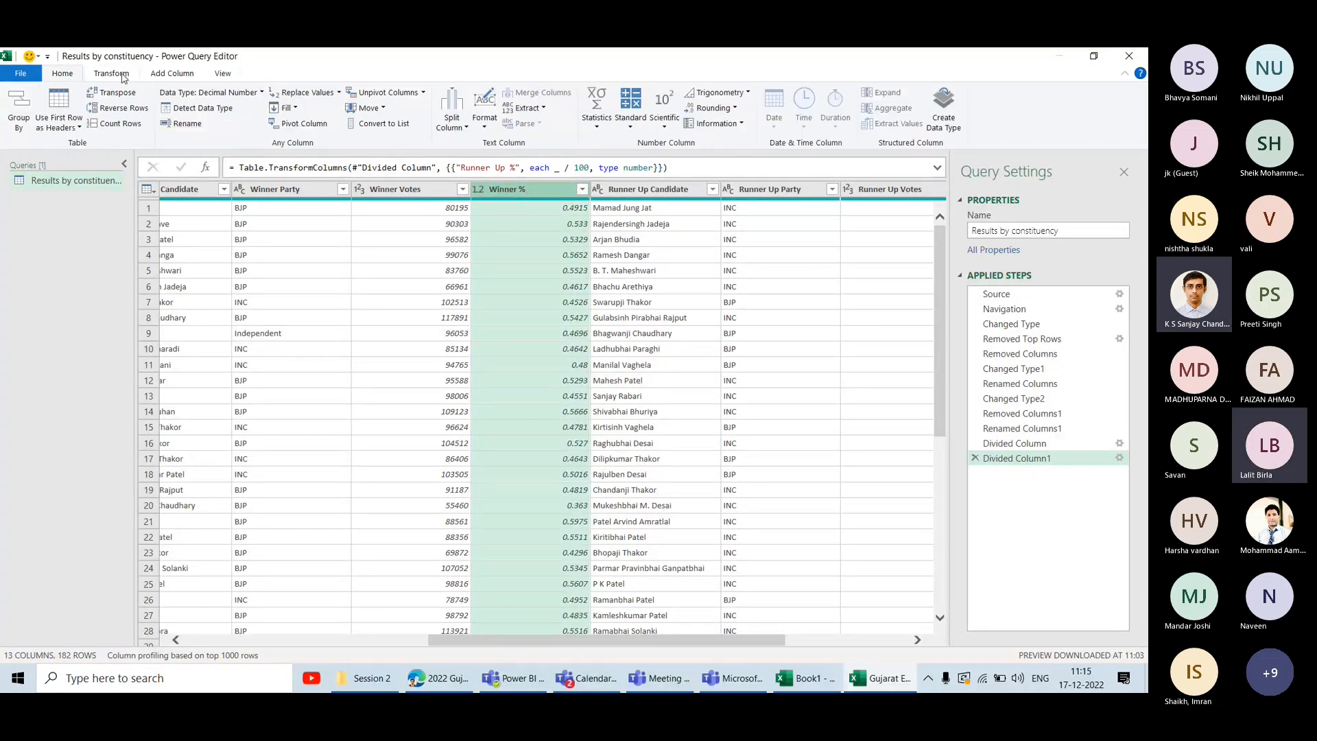
{"action": "left_click", "coordinate": [631, 115]}
{"action": "left_click", "coordinate": [678, 191]}
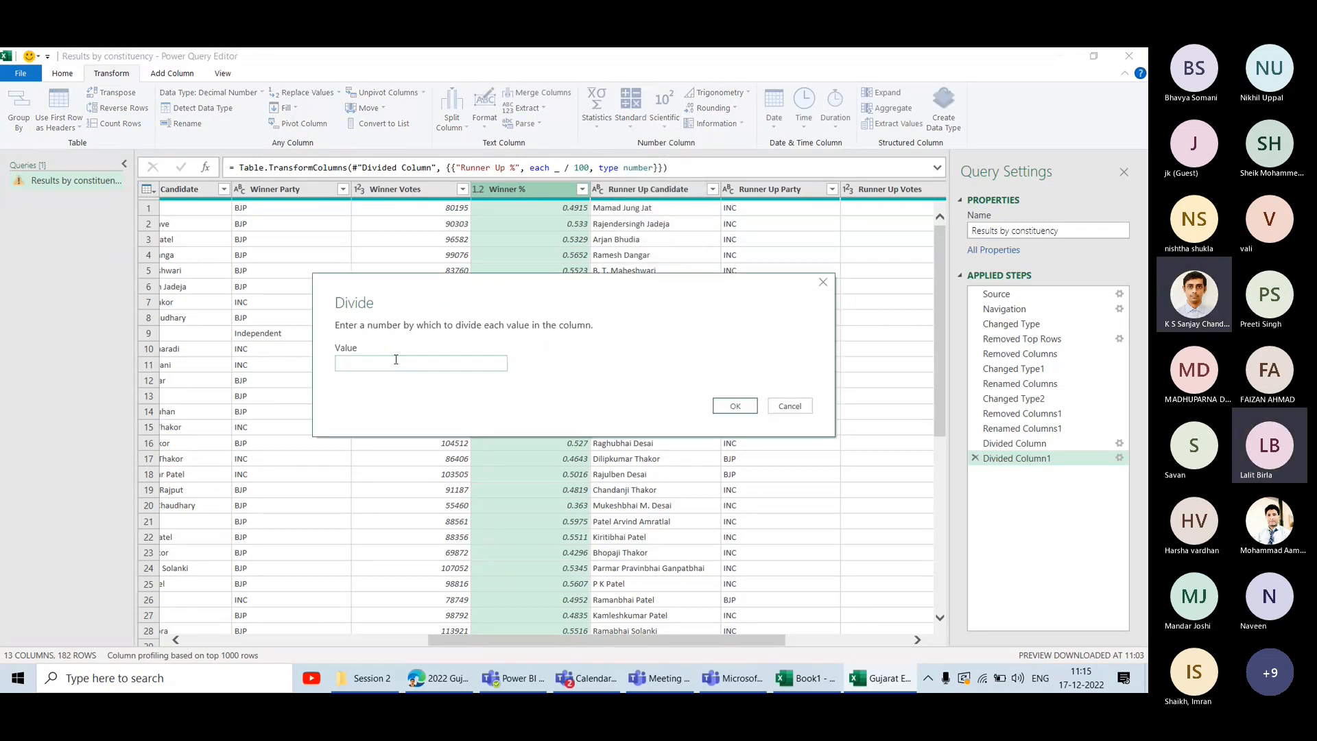
{"action": "left_click", "coordinate": [782, 407]}
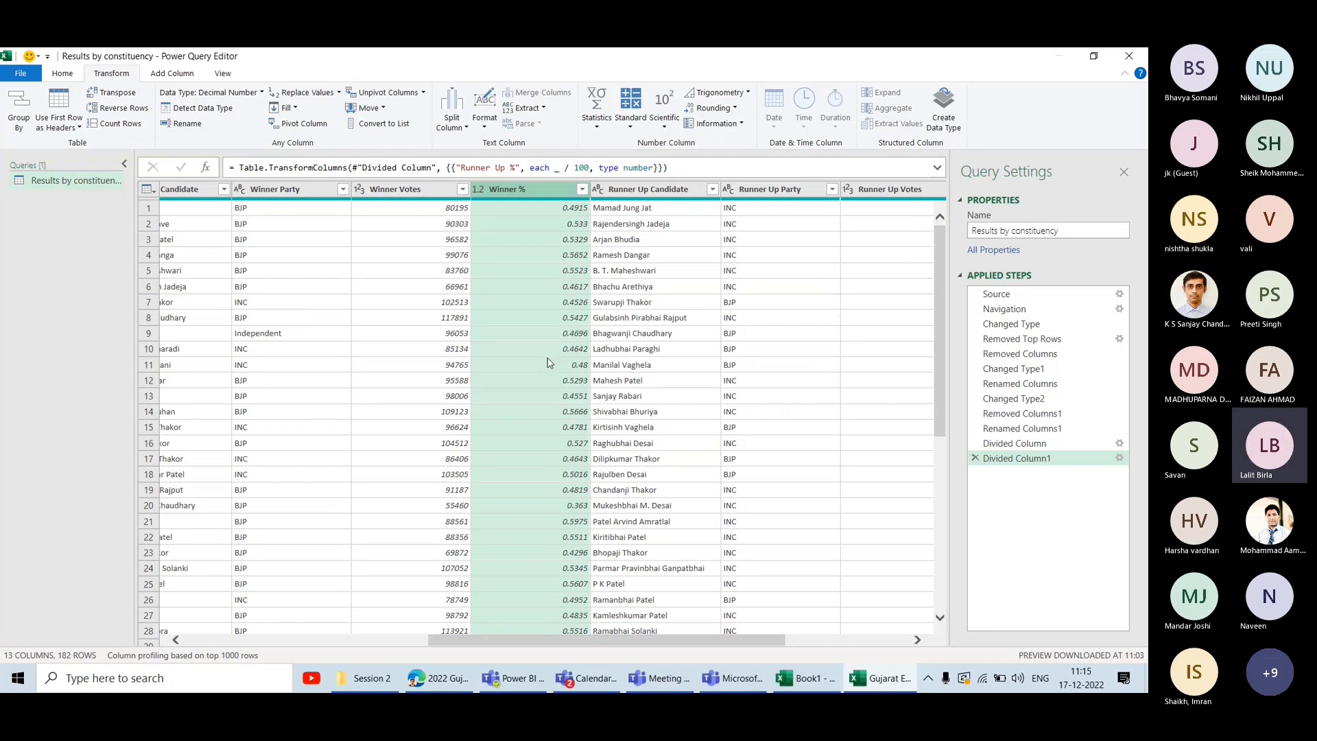
{"action": "left_click", "coordinate": [72, 71]}
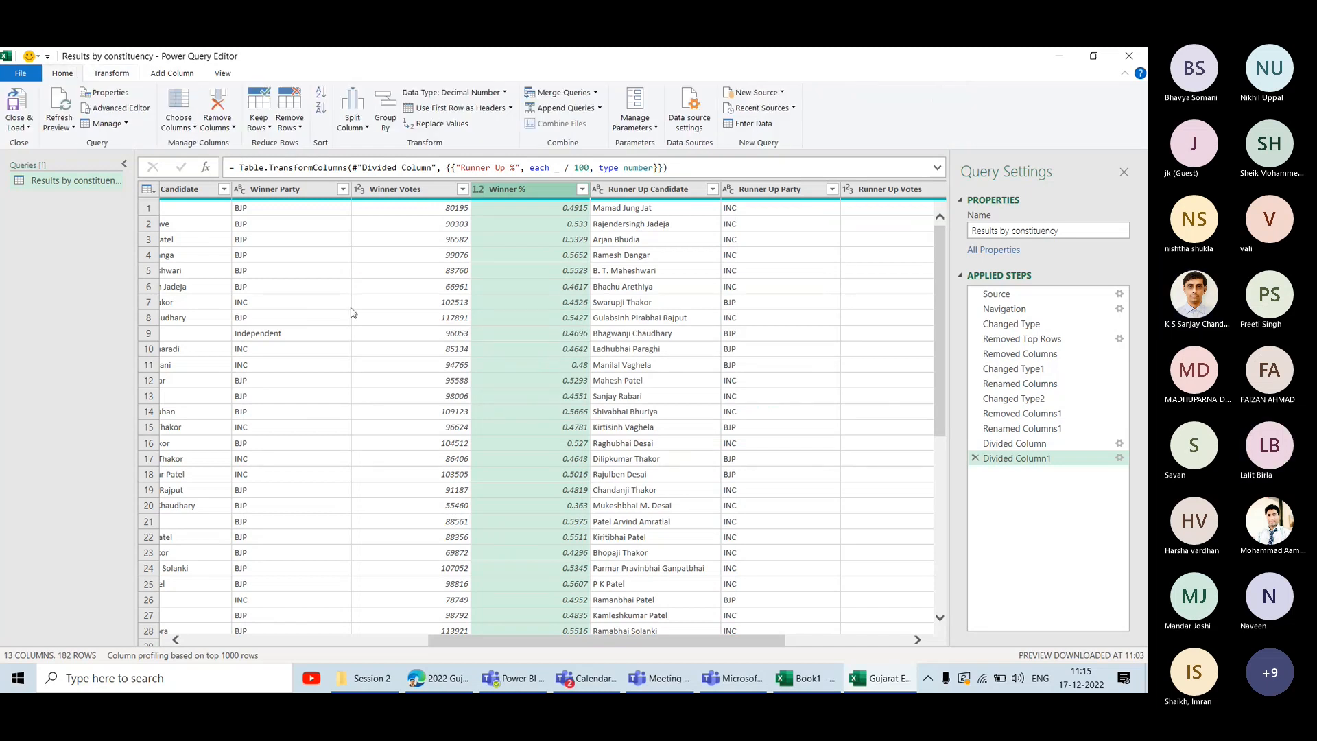
Rename the Results by constituency query as 2022 Results.
{"action": "double_click", "coordinate": [91, 180]}
{"action": "type", "text": "2"}
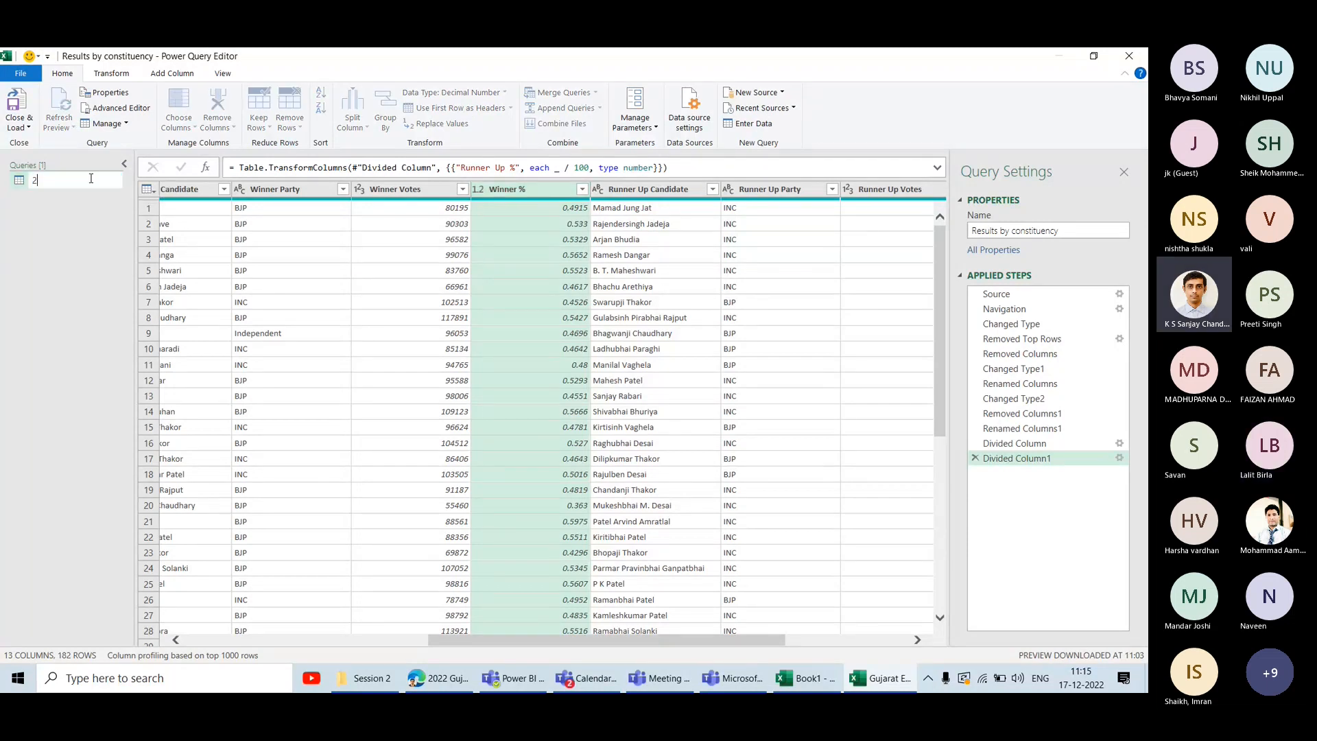
{"action": "type", "text": "022 Results"}
{"action": "key", "text": "Return"}
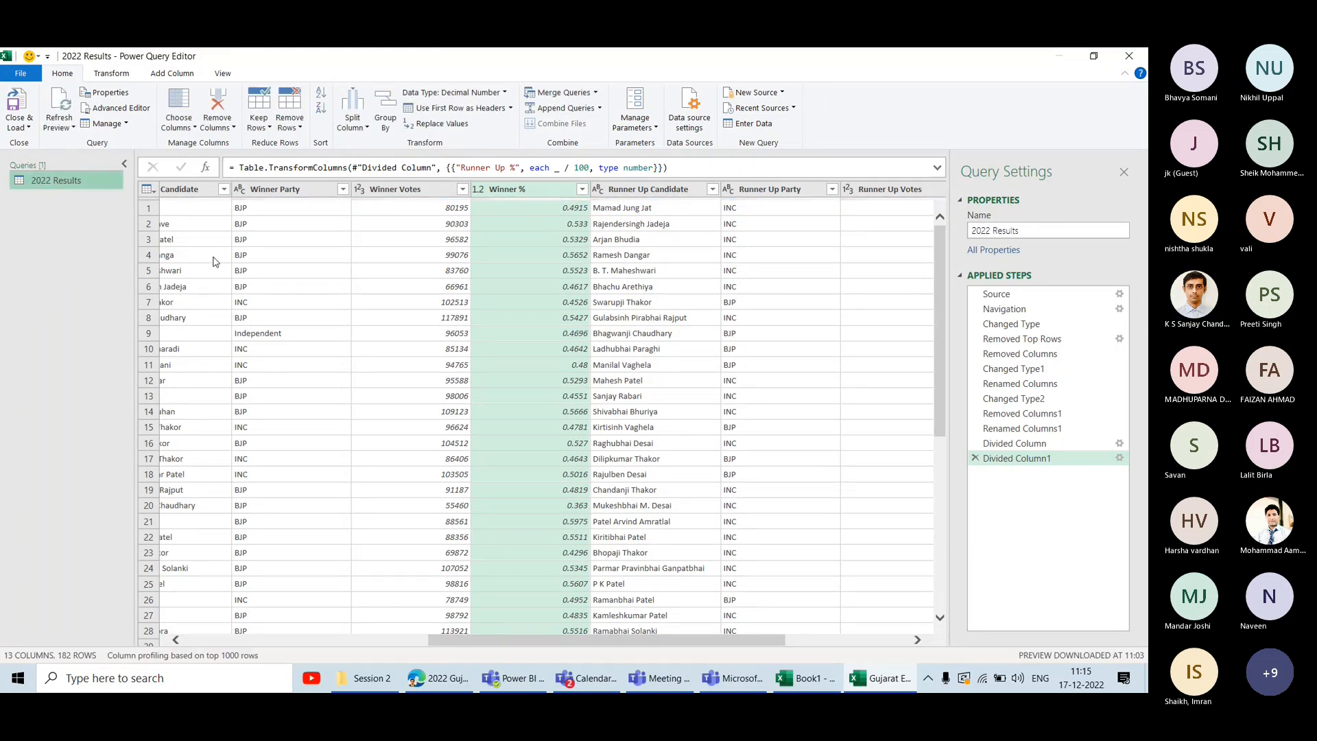
Add Gujarat to the front of the query name to make it Gujarat 2022 Results, and load the query into the workbook.
{"action": "double_click", "coordinate": [77, 180]}
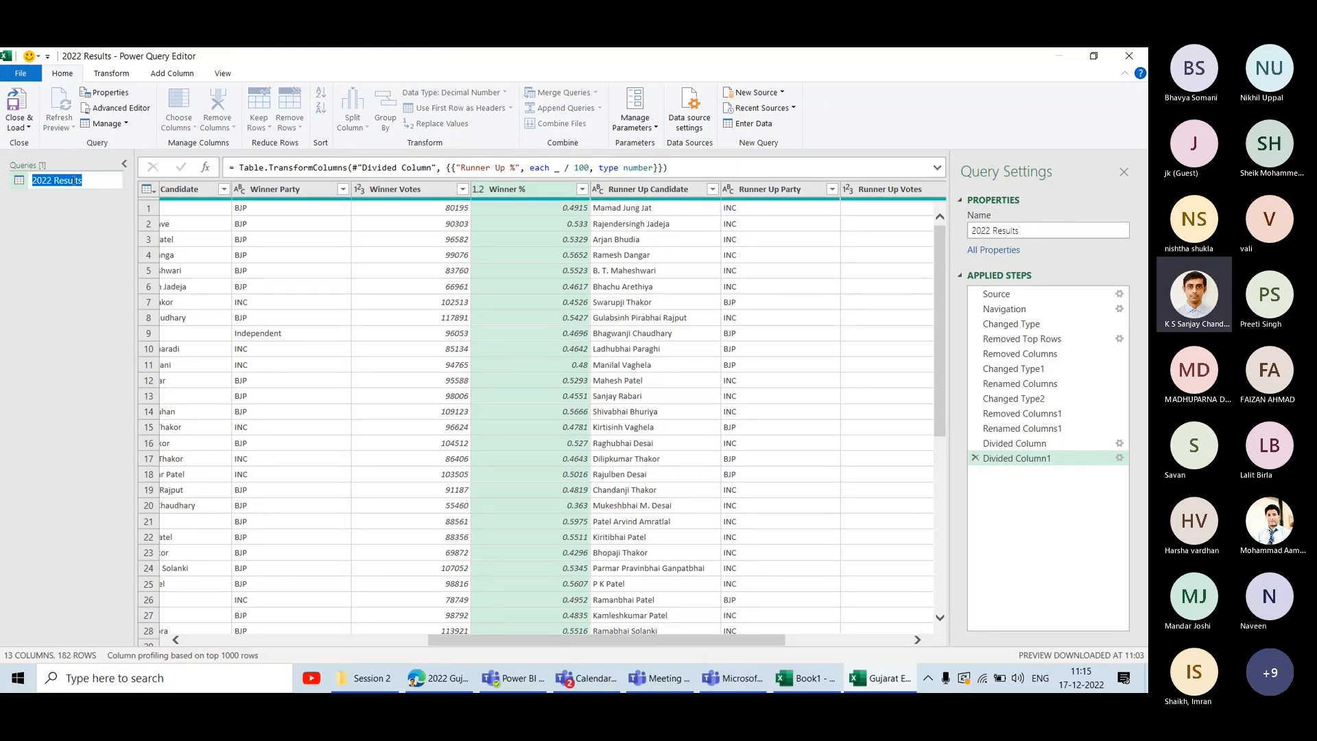
{"action": "left_click", "coordinate": [73, 181]}
{"action": "key", "text": "Home"}
{"action": "type", "text": "Gujarat"}
{"action": "key", "text": "Return"}
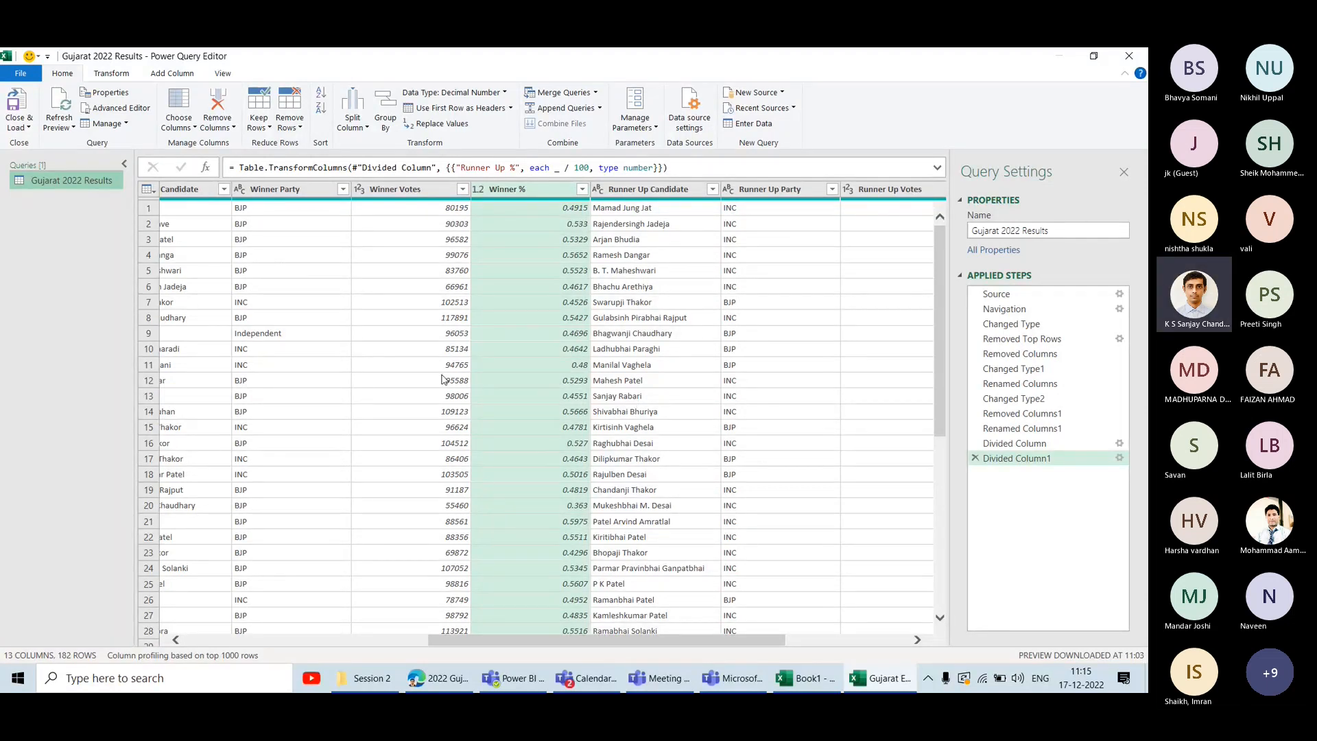
{"action": "left_click", "coordinate": [15, 110]}
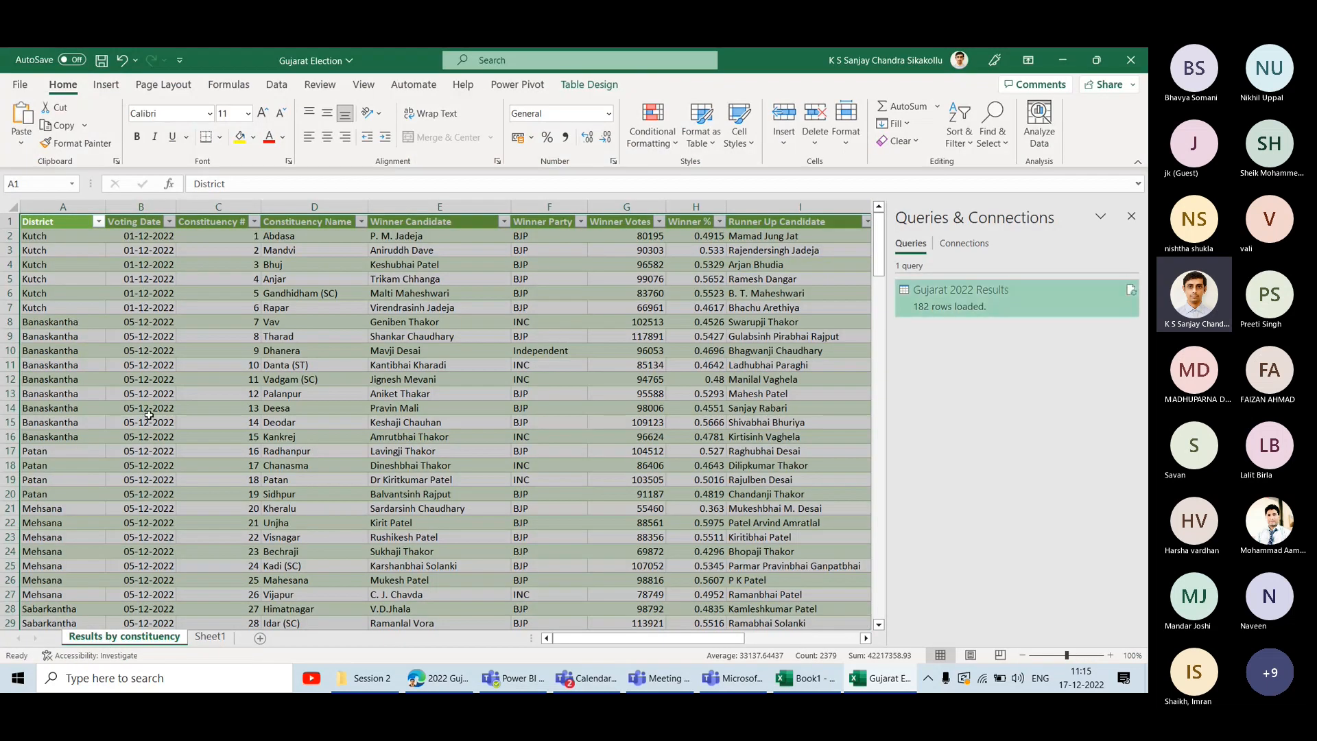
Check the loaded results table along row 5, from the Constituency # column through Winner %.
{"action": "left_click", "coordinate": [190, 280]}
{"action": "key", "text": "Right"}
{"action": "key", "text": "Right"}
{"action": "key", "text": "Right"}
{"action": "key", "text": "Right"}
{"action": "key", "text": "Right"}
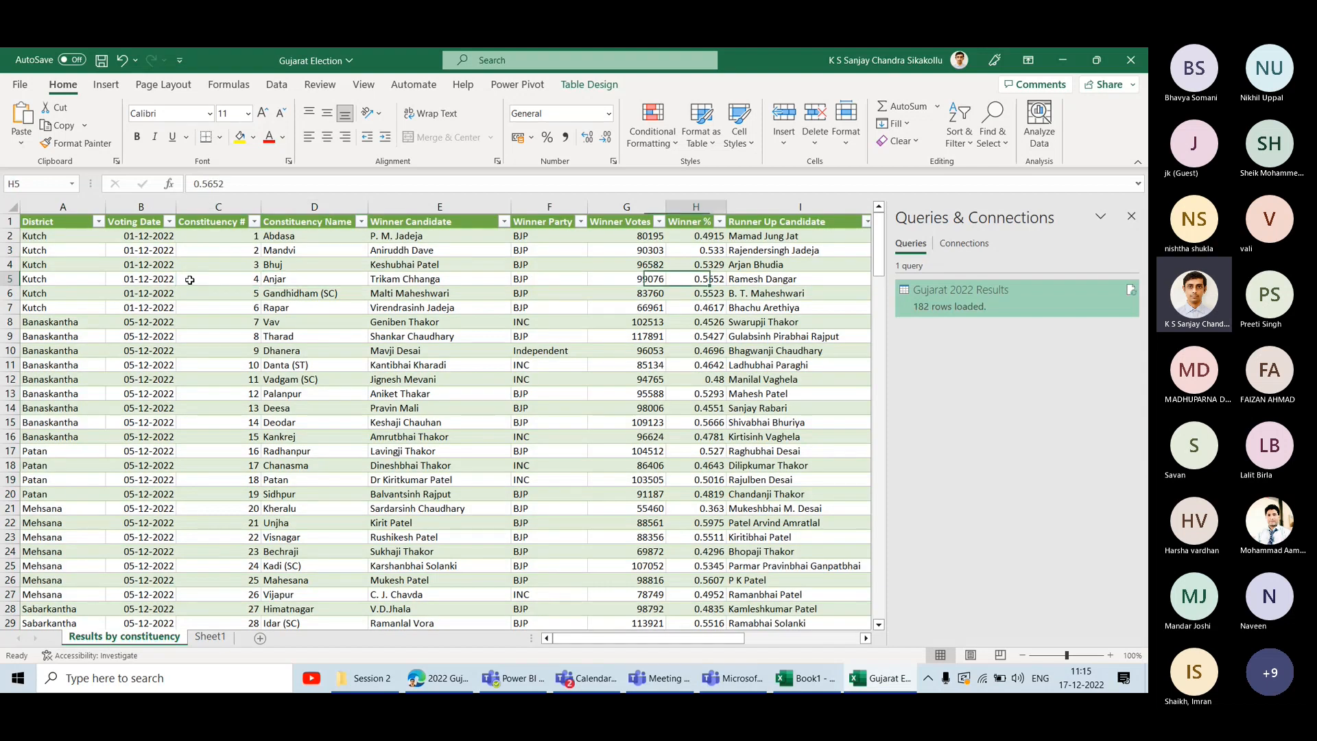
{"action": "key", "text": "Home"}
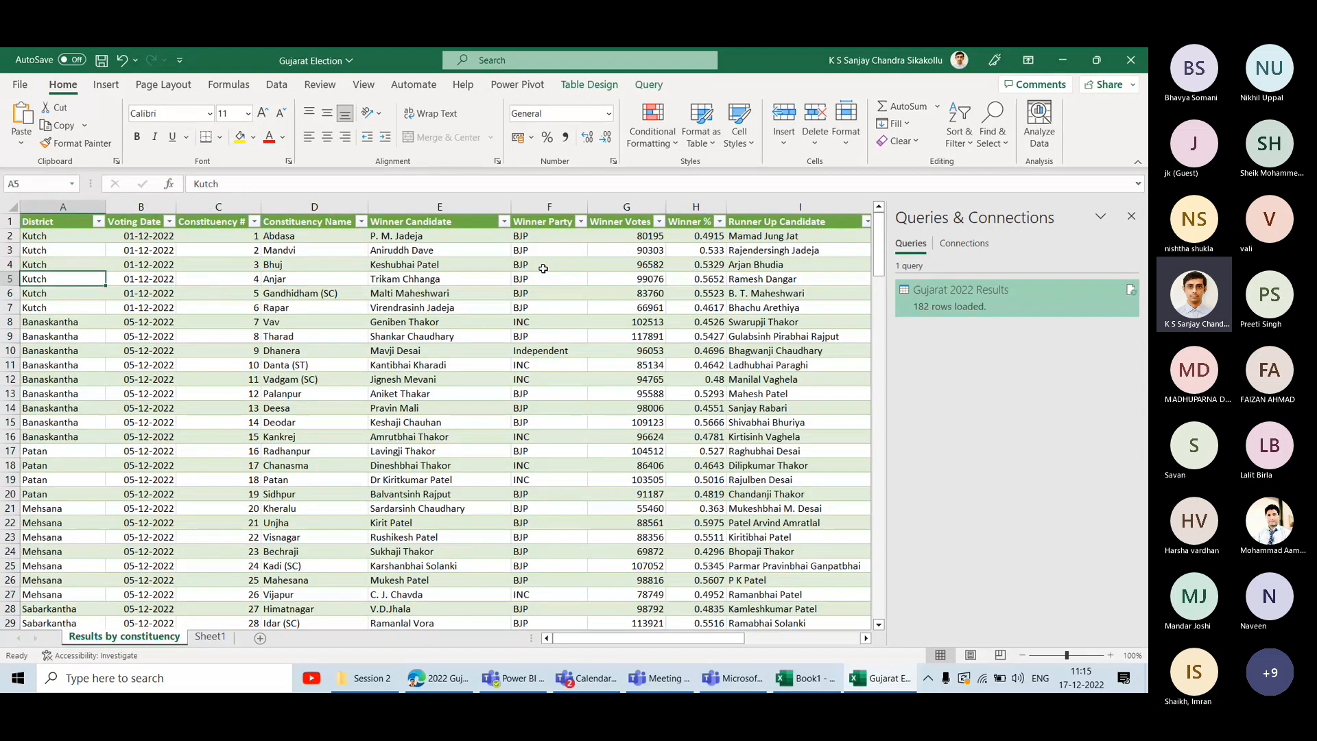
Close the Queries & Connections pane and check the table's header row out to the Margin column and back to District.
{"action": "left_click", "coordinate": [1131, 216]}
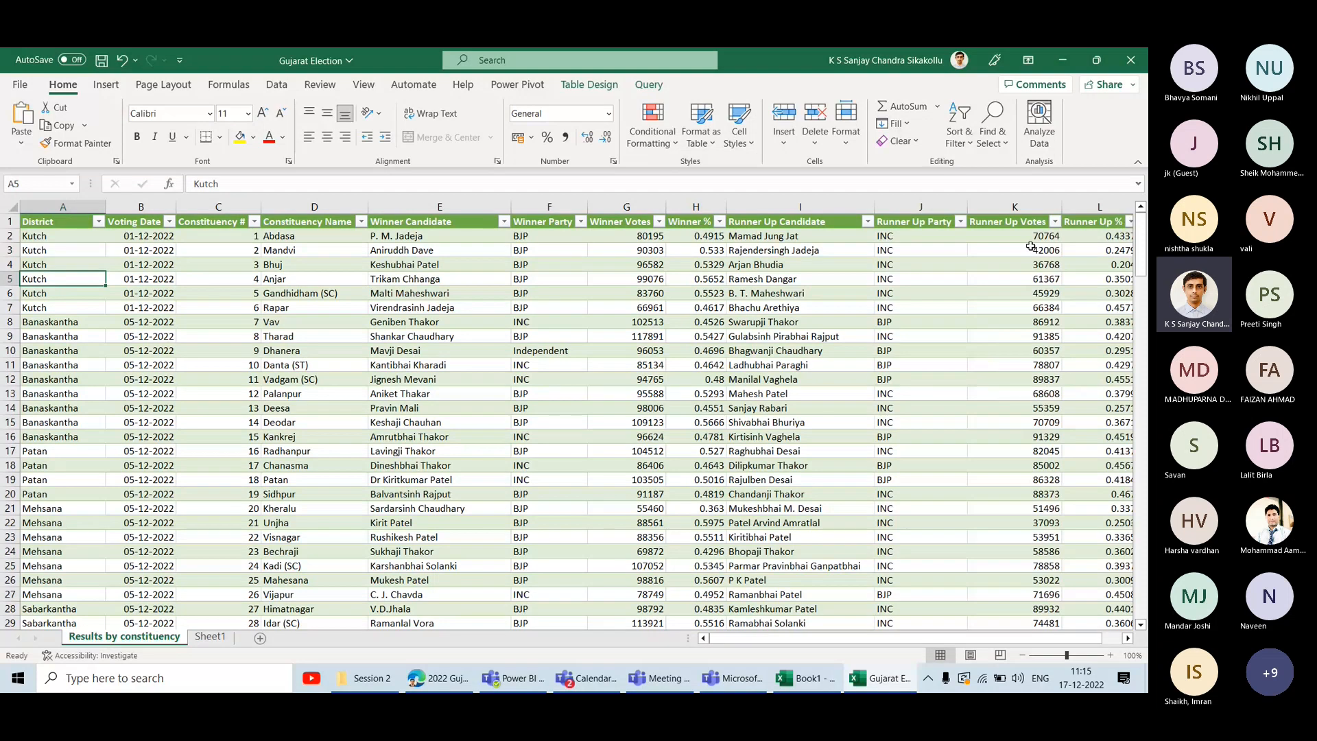
{"action": "left_click", "coordinate": [920, 236]}
{"action": "key", "text": "Up"}
{"action": "key", "text": "ctrl+Right"}
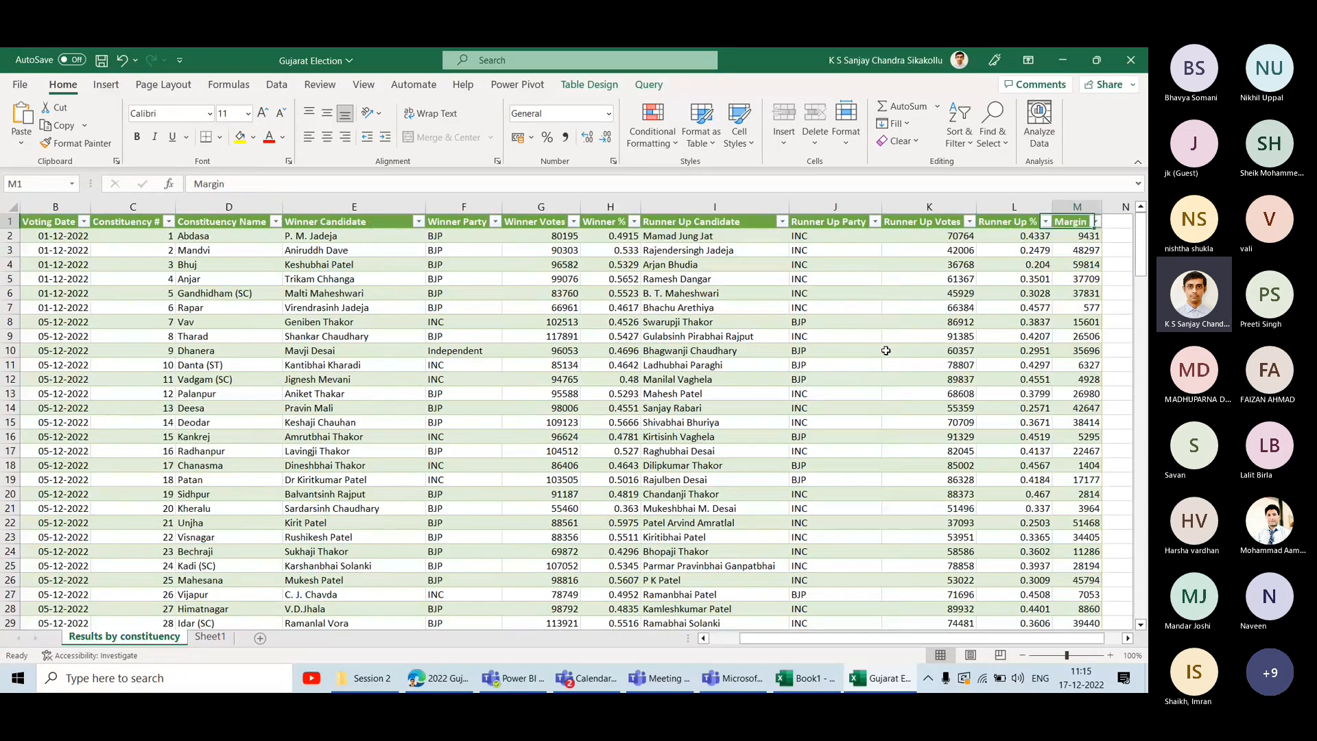
{"action": "key", "text": "Right"}
{"action": "key", "text": "Left"}
{"action": "key", "text": "ctrl+Left"}
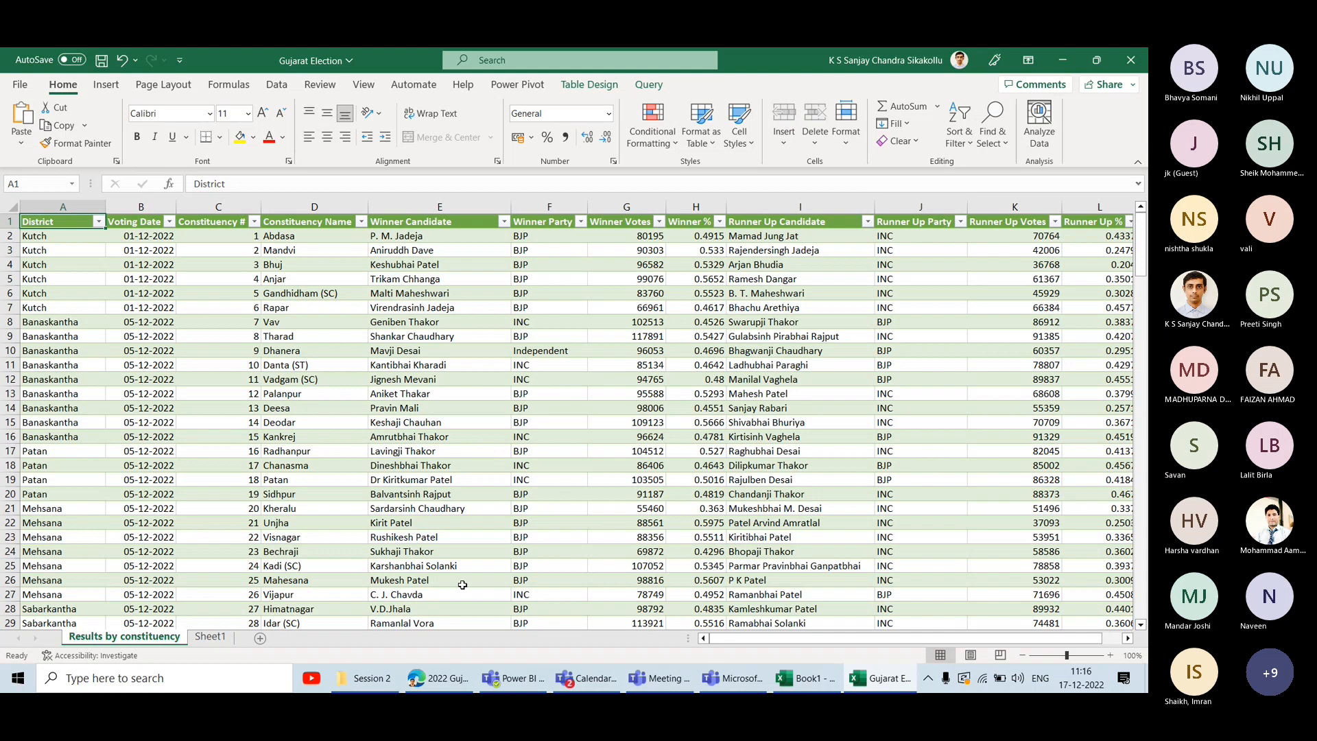
Switch to the Wikipedia page in the browser and examine the 2022 Results by constituency table.
{"action": "left_click", "coordinate": [441, 681]}
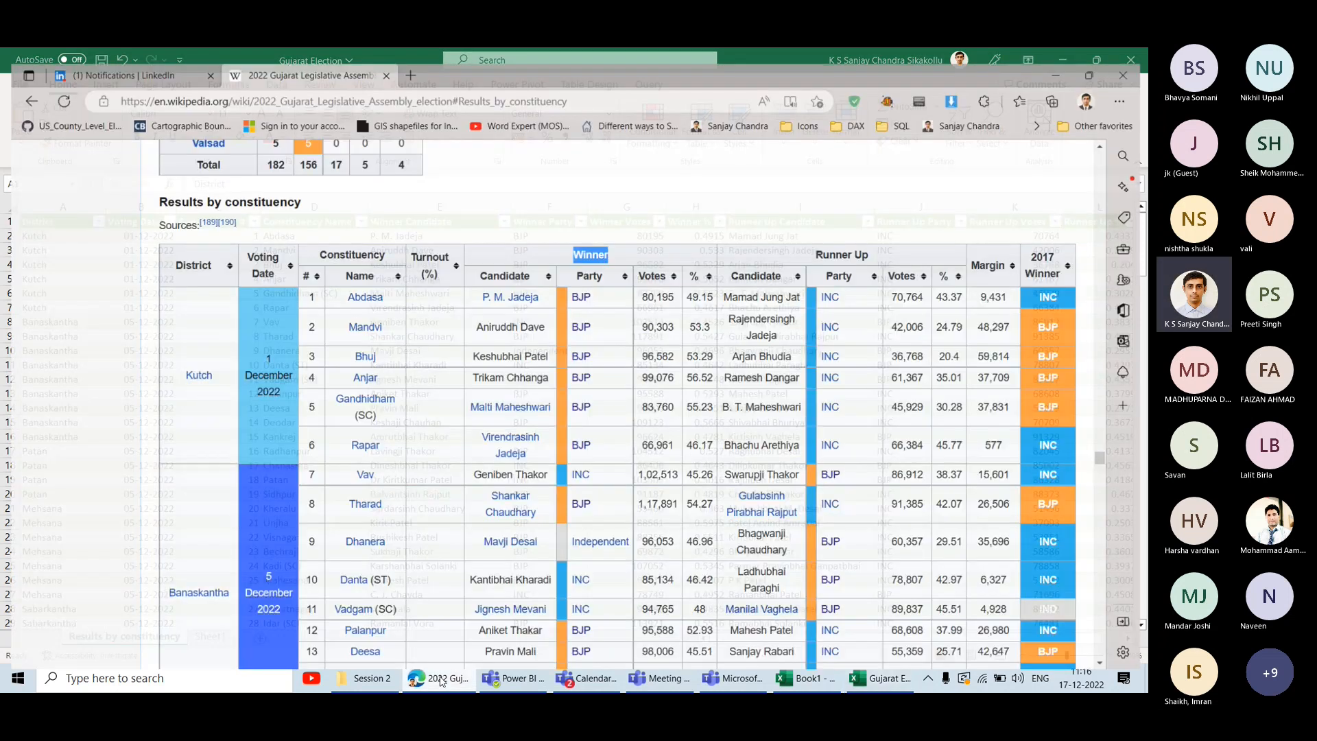
{"action": "scroll", "coordinate": [612, 322], "scroll_direction": "up", "scroll_amount": 10}
{"action": "scroll", "coordinate": [612, 322], "scroll_direction": "down", "scroll_amount": 10}
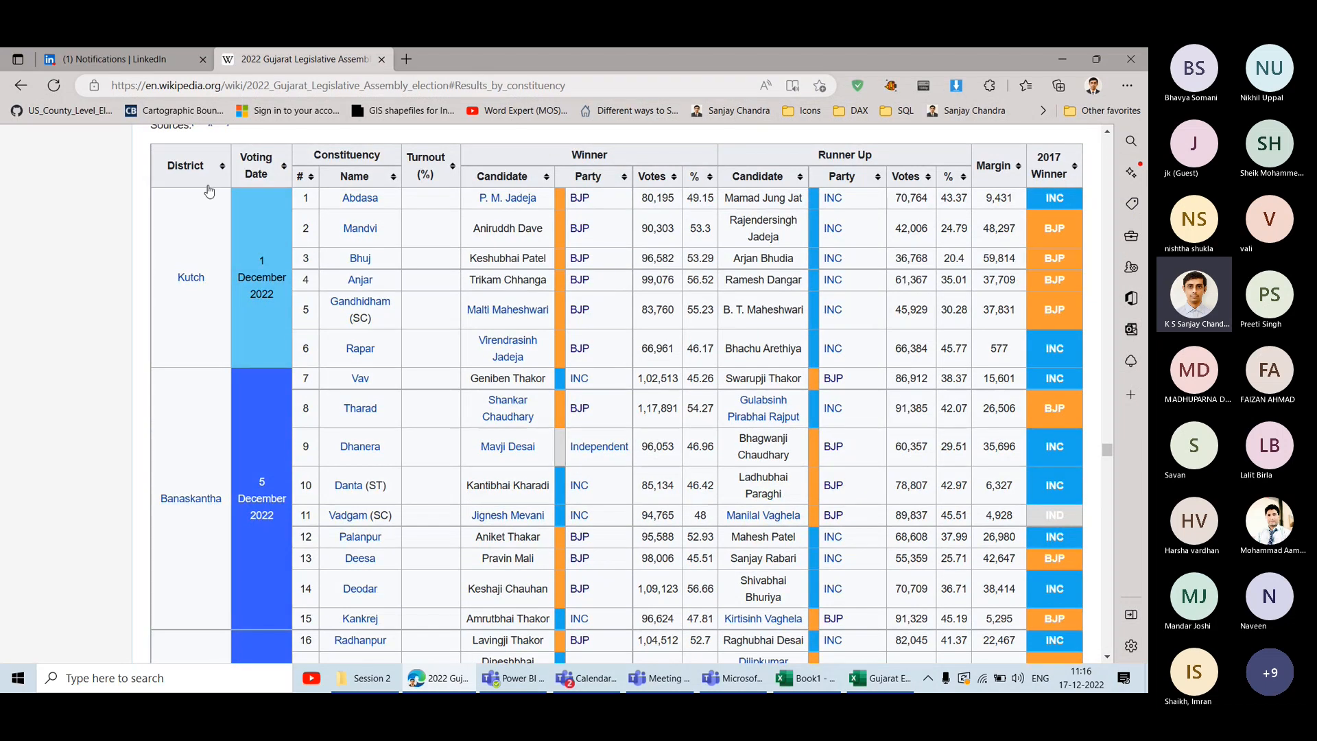
{"action": "mouse_move", "coordinate": [582, 315]}
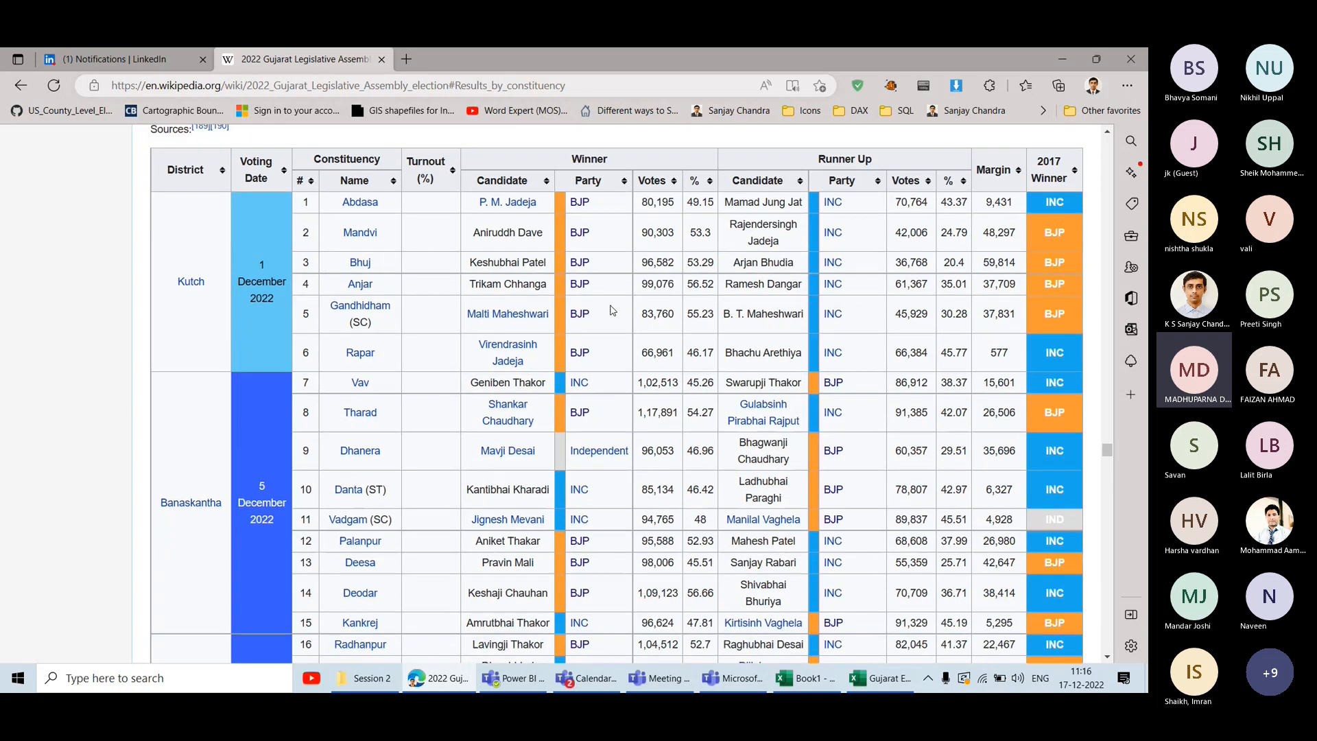
{"action": "scroll", "coordinate": [613, 310], "scroll_direction": "up", "scroll_amount": 1}
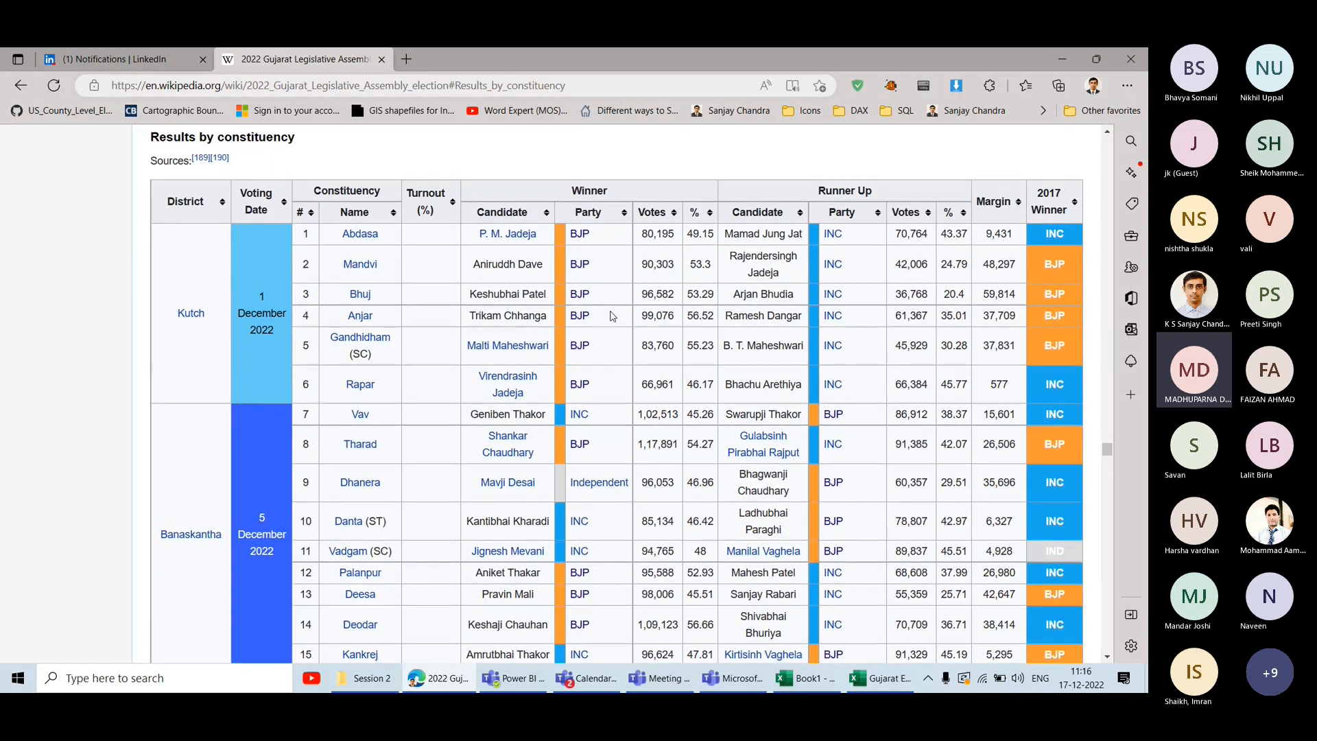
Return to the beginning of the article and open the linked 2017 Gujarat Legislative Assembly election page.
{"action": "scroll", "coordinate": [612, 316], "scroll_direction": "up", "scroll_amount": 15}
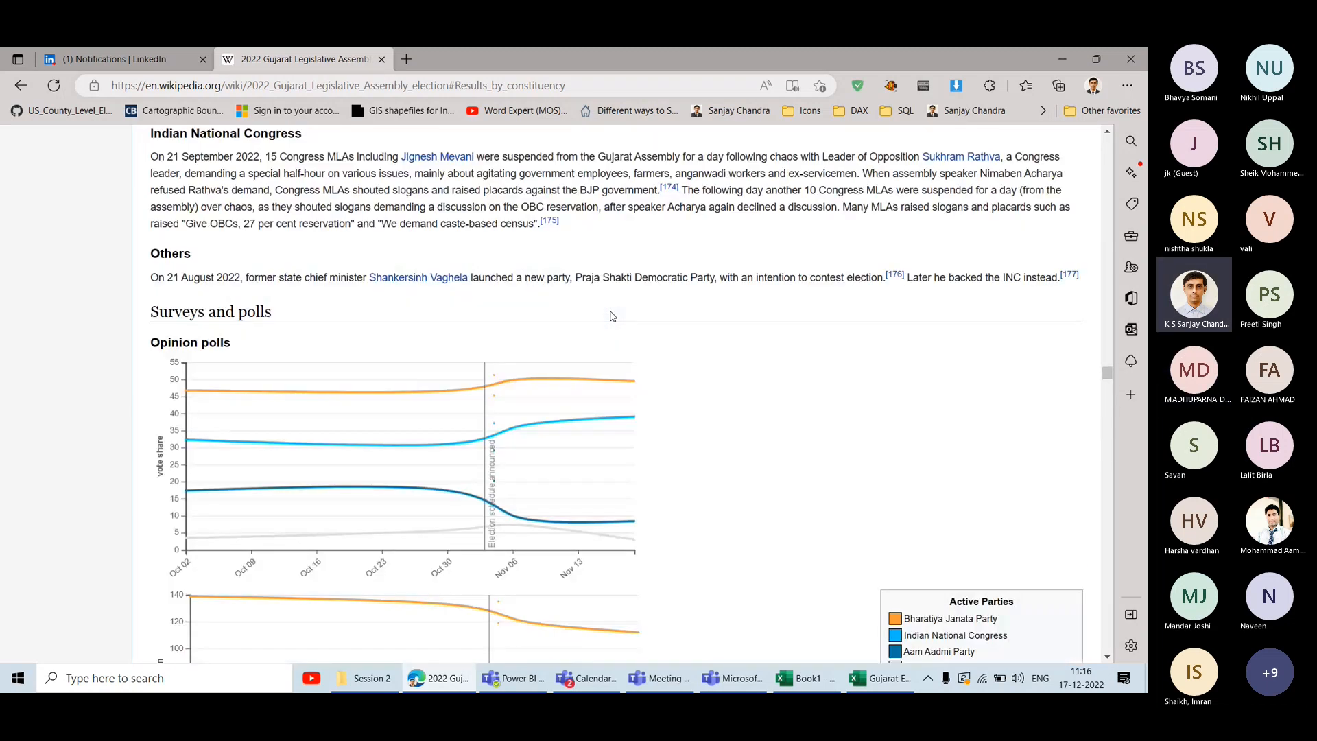
{"action": "scroll", "coordinate": [613, 316], "scroll_direction": "up", "scroll_amount": 5}
{"action": "scroll", "coordinate": [613, 316], "scroll_direction": "up", "scroll_amount": 15}
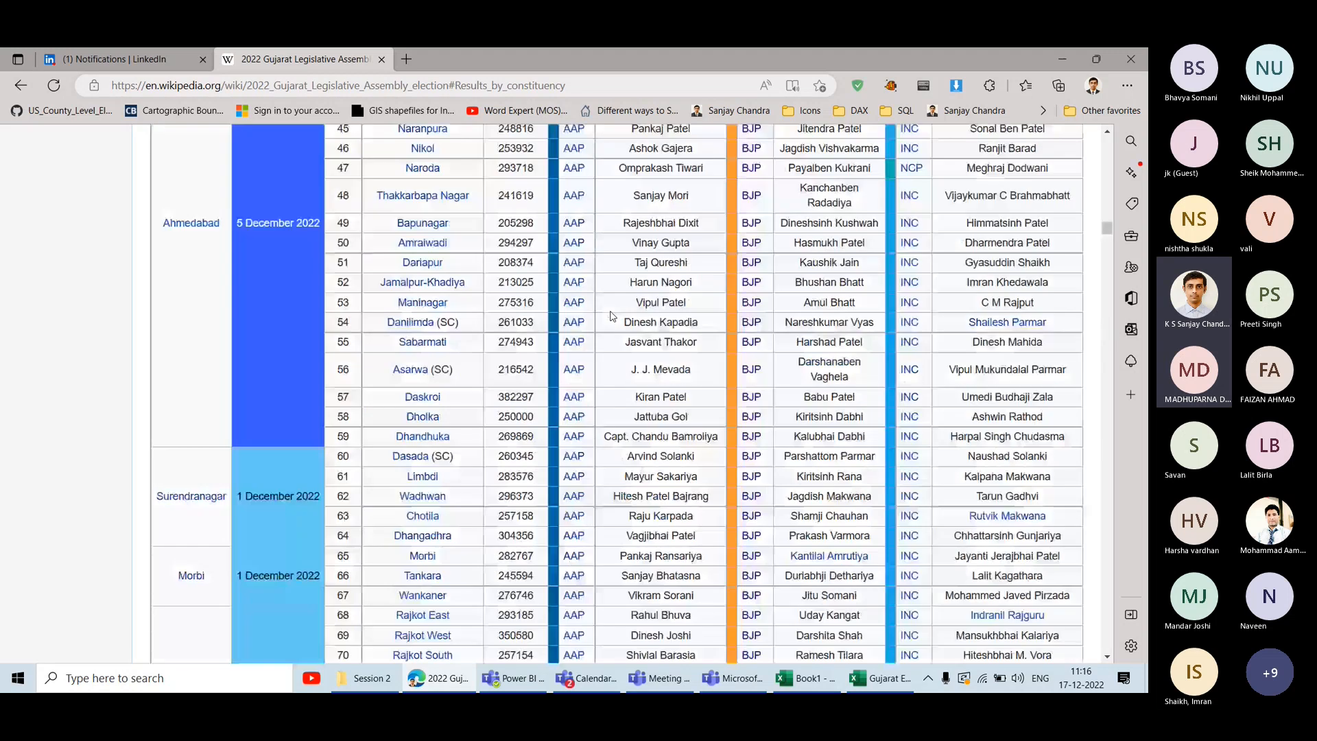
{"action": "scroll", "coordinate": [613, 315], "scroll_direction": "up", "scroll_amount": 10}
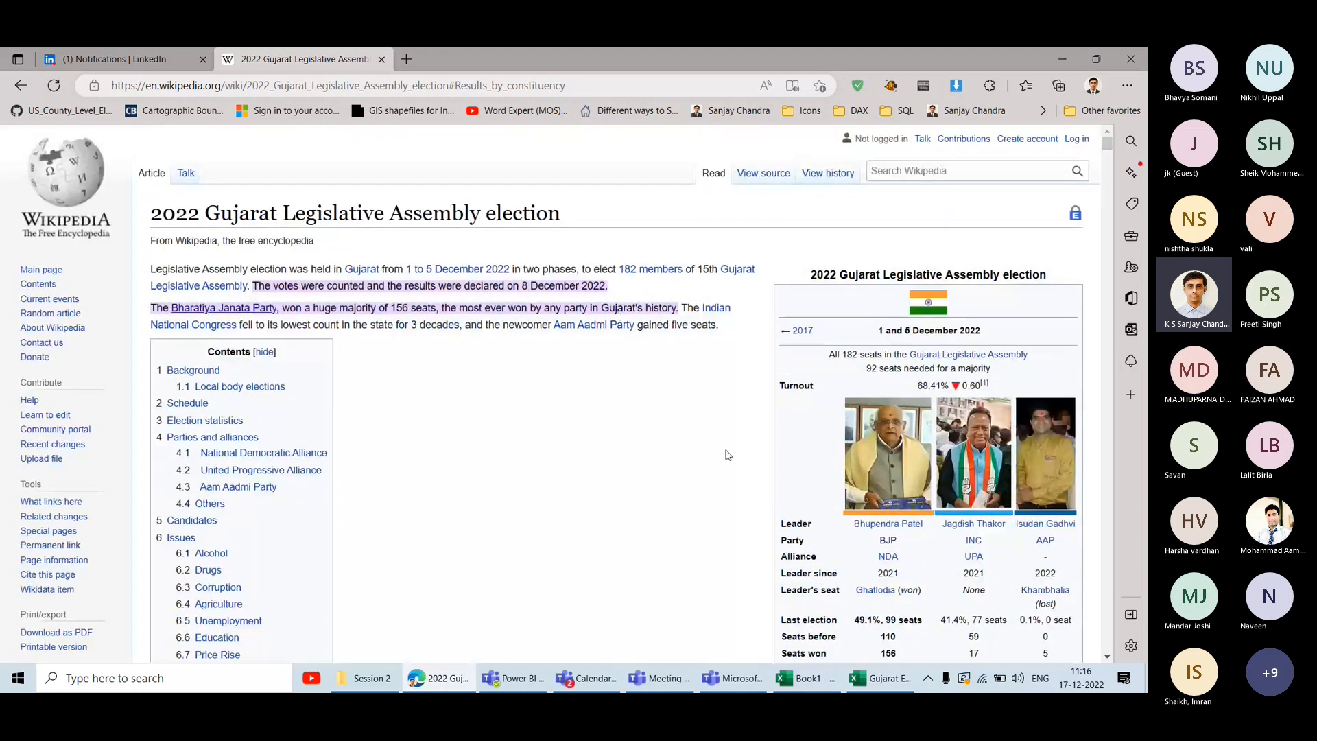
{"action": "mouse_move", "coordinate": [806, 335]}
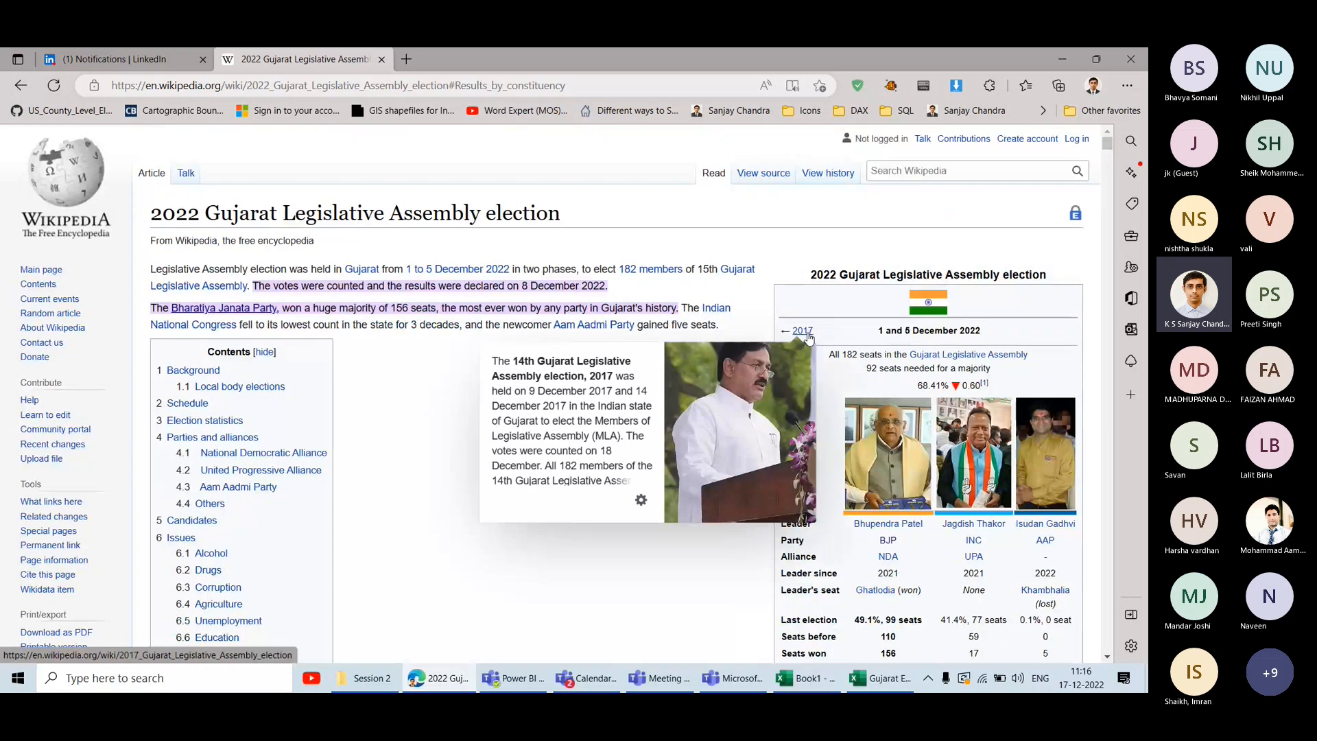
{"action": "left_click", "coordinate": [804, 332]}
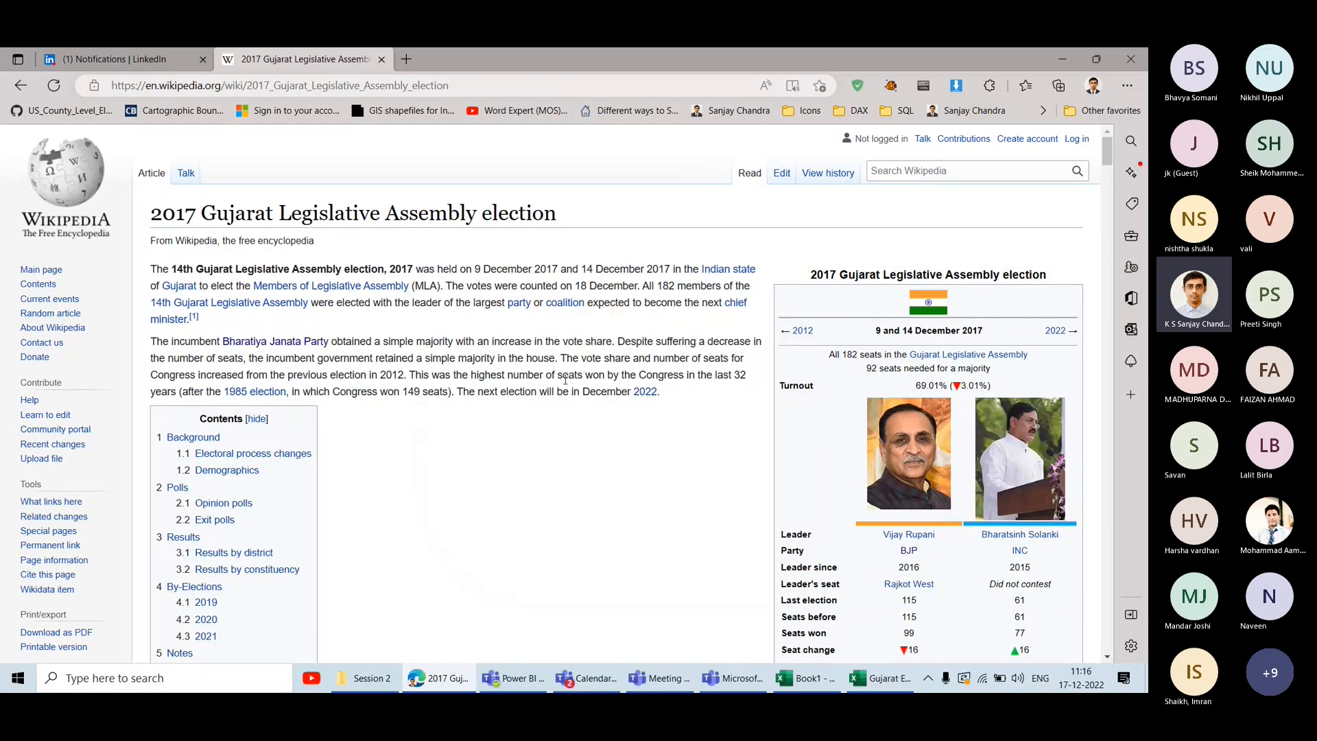
Go to the Results by constituency section of the 2017 election article and examine its table down to the Gir Somnath district.
{"action": "scroll", "coordinate": [568, 374], "scroll_direction": "down", "scroll_amount": 3}
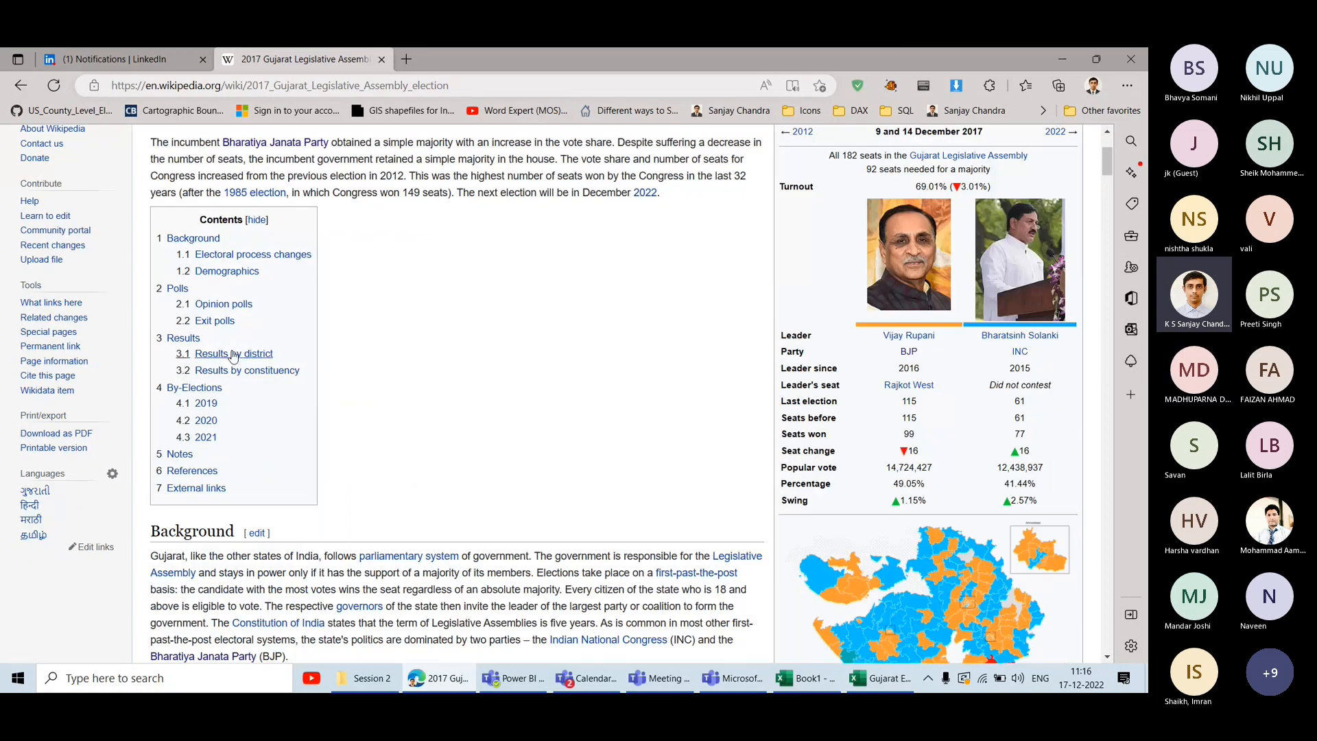
{"action": "left_click", "coordinate": [253, 376]}
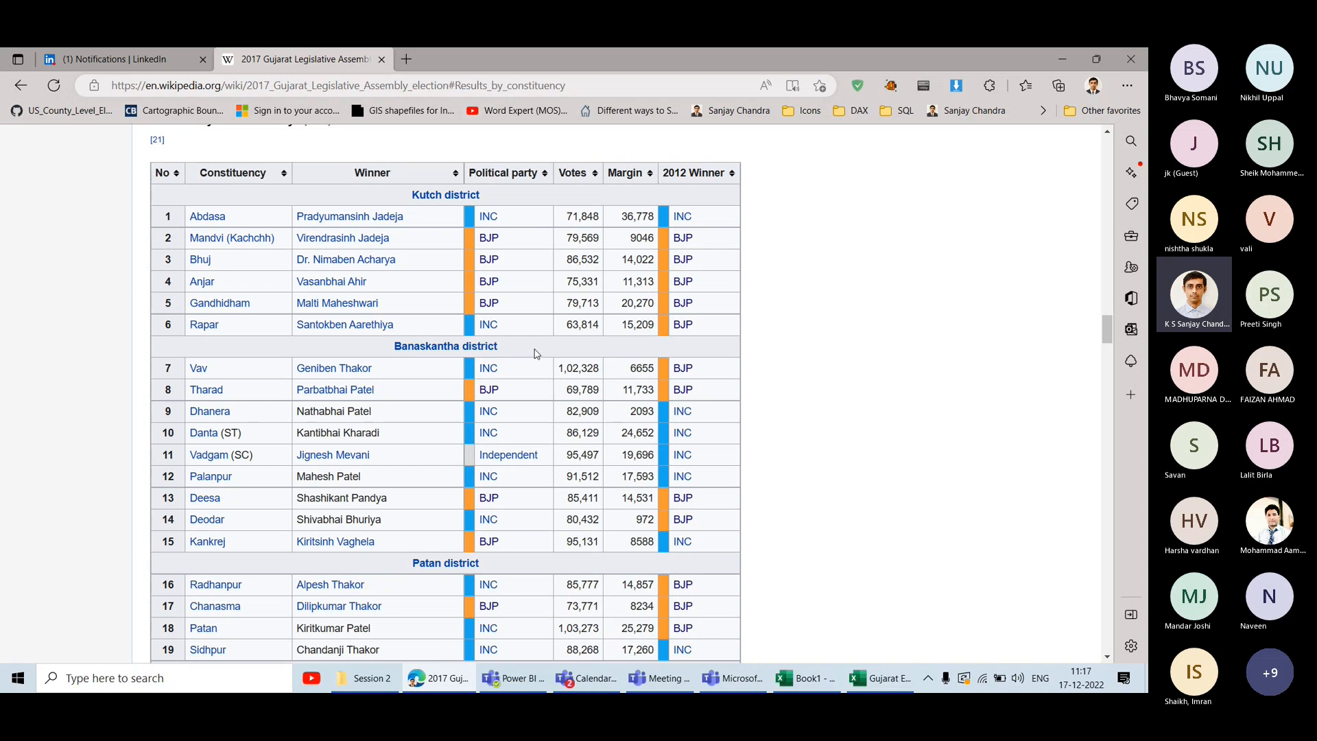
{"action": "scroll", "coordinate": [537, 354], "scroll_direction": "down", "scroll_amount": 12}
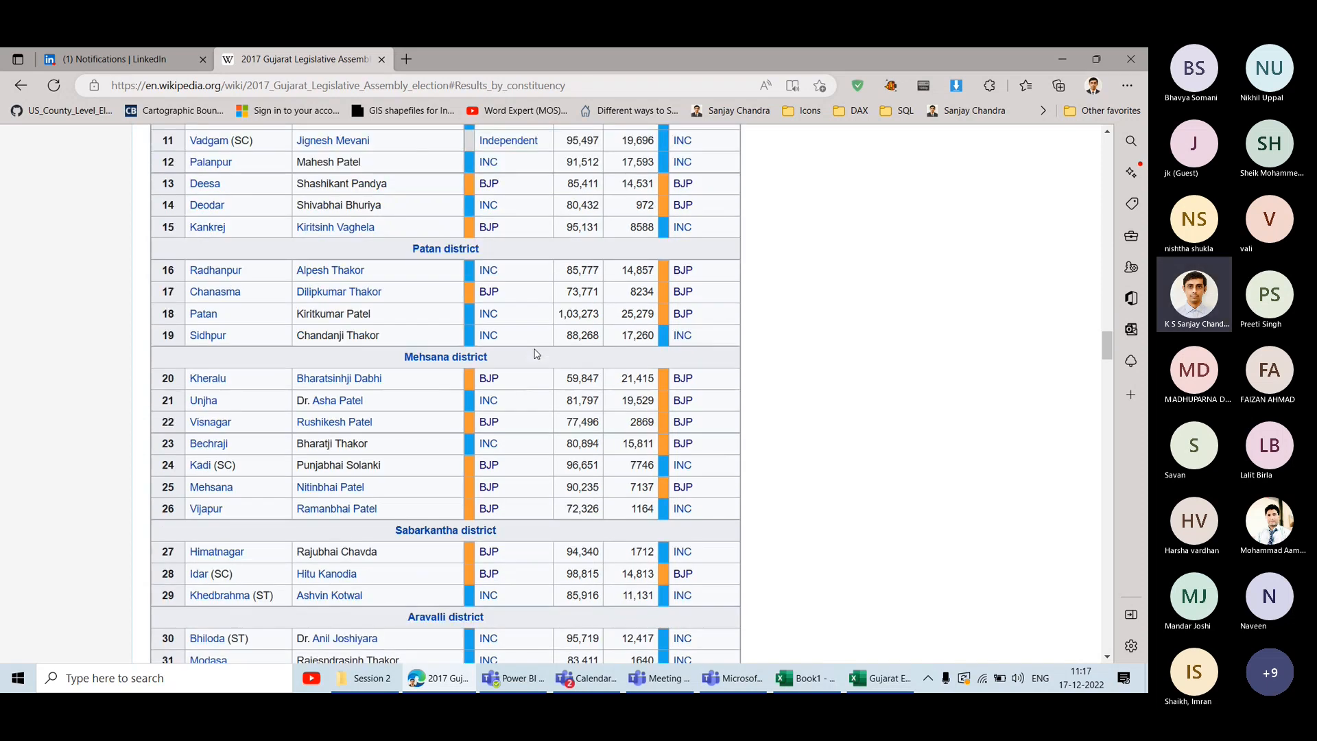
{"action": "scroll", "coordinate": [537, 353], "scroll_direction": "down", "scroll_amount": 10}
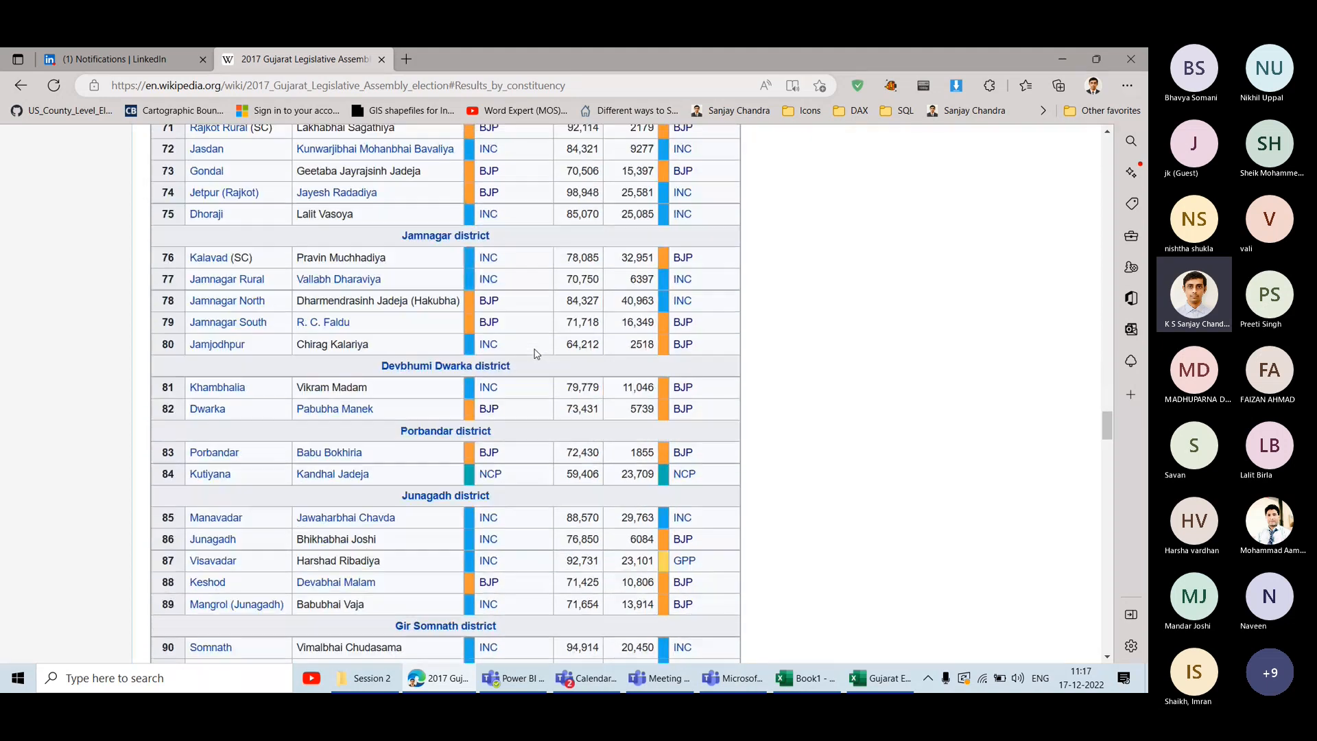
Switch to the Gujarat Election workbook in Excel and review the 2022 table's District and Voting Date columns, plus Constituency # through Margin.
{"action": "left_click", "coordinate": [882, 678]}
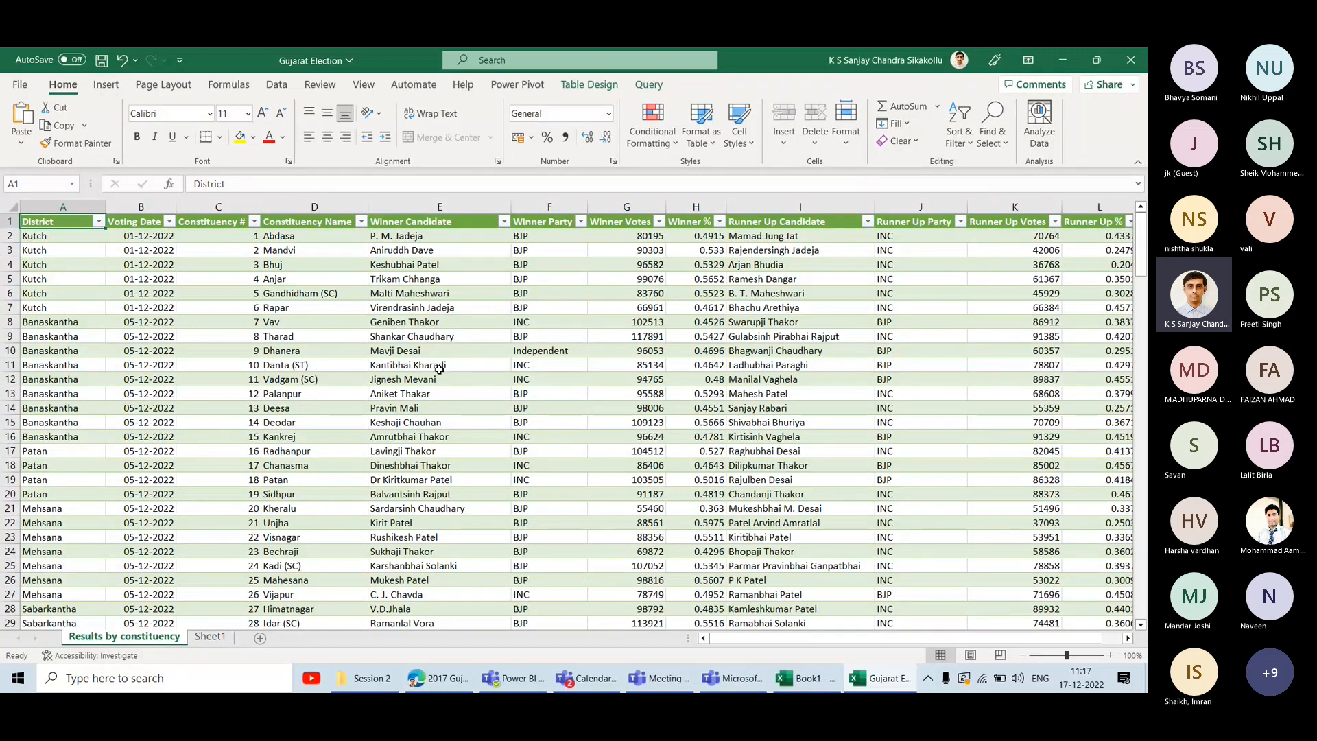
{"action": "left_click_drag", "start_coordinate": [81, 222], "coordinate": [961, 495]}
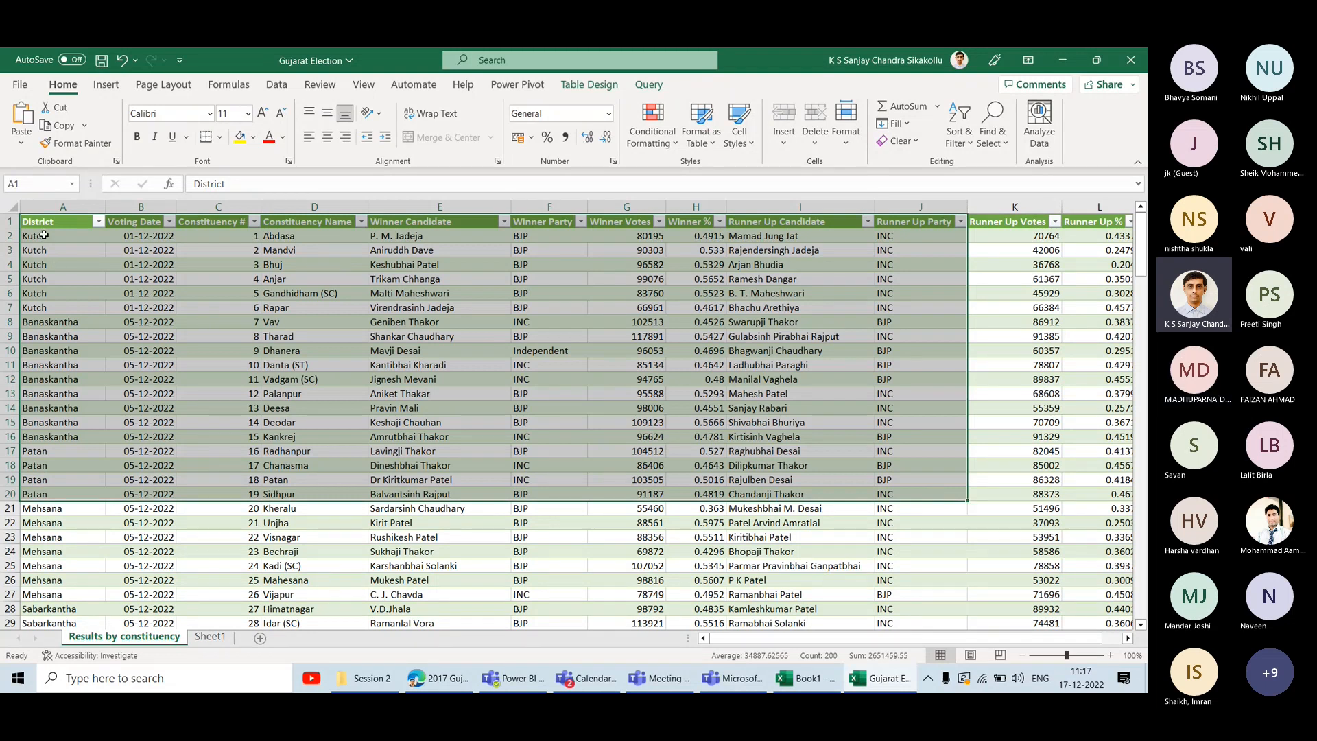
{"action": "left_click", "coordinate": [123, 223]}
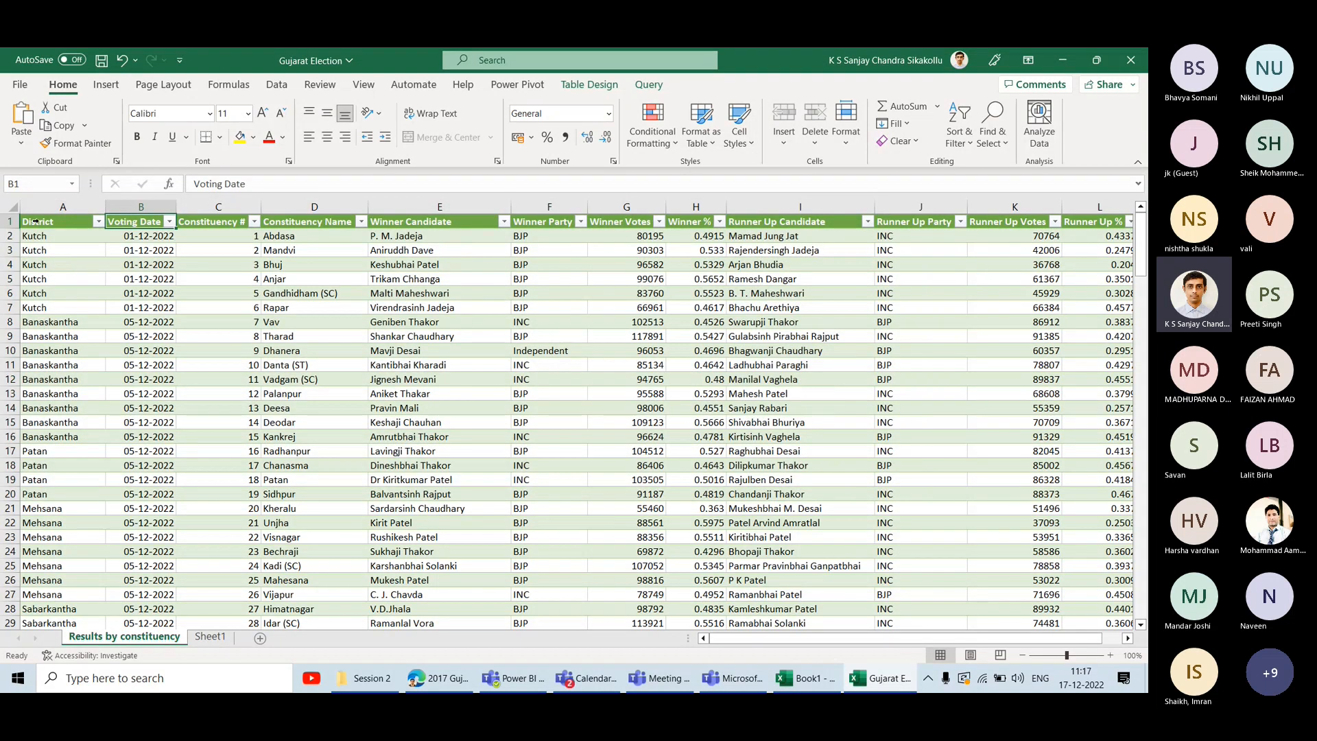
{"action": "left_click", "coordinate": [63, 207]}
{"action": "left_click", "coordinate": [148, 207]}
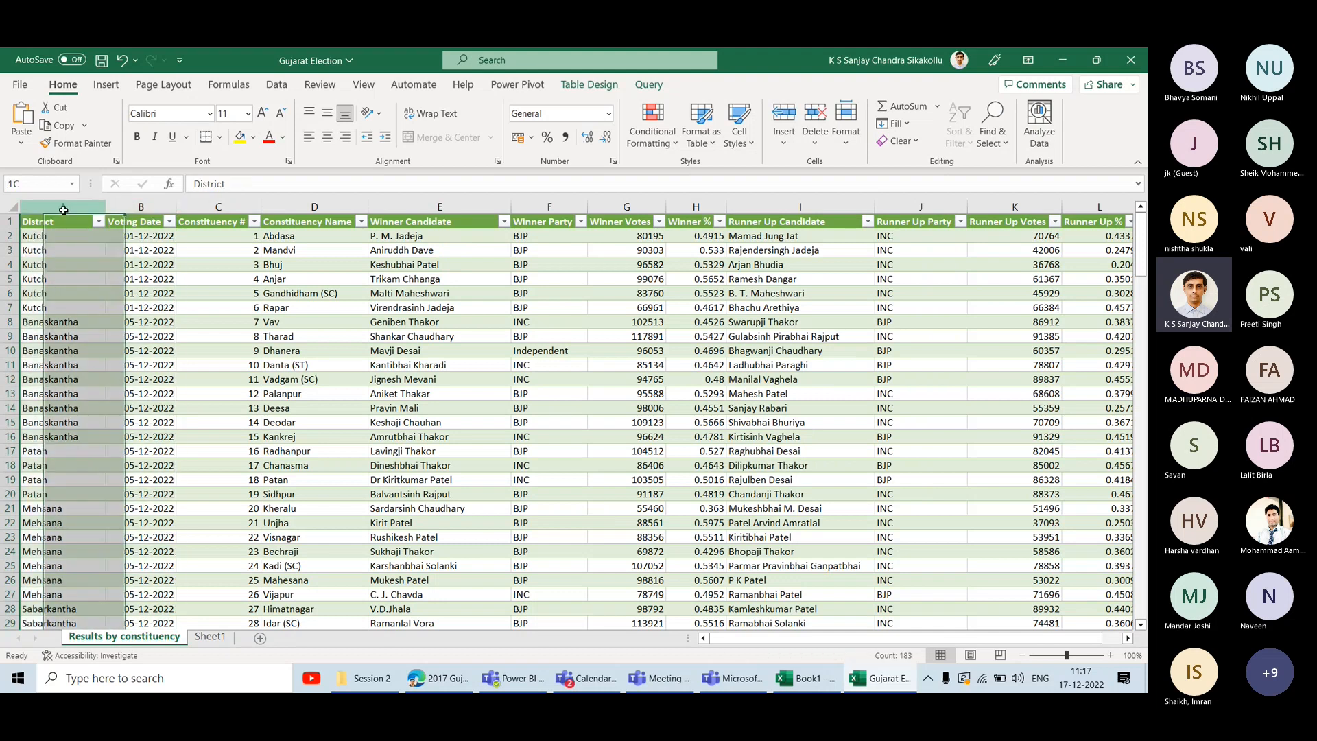
{"action": "left_click_drag", "start_coordinate": [236, 228], "coordinate": [1145, 417]}
{"action": "left_click_drag", "start_coordinate": [1068, 436], "coordinate": [1067, 436]}
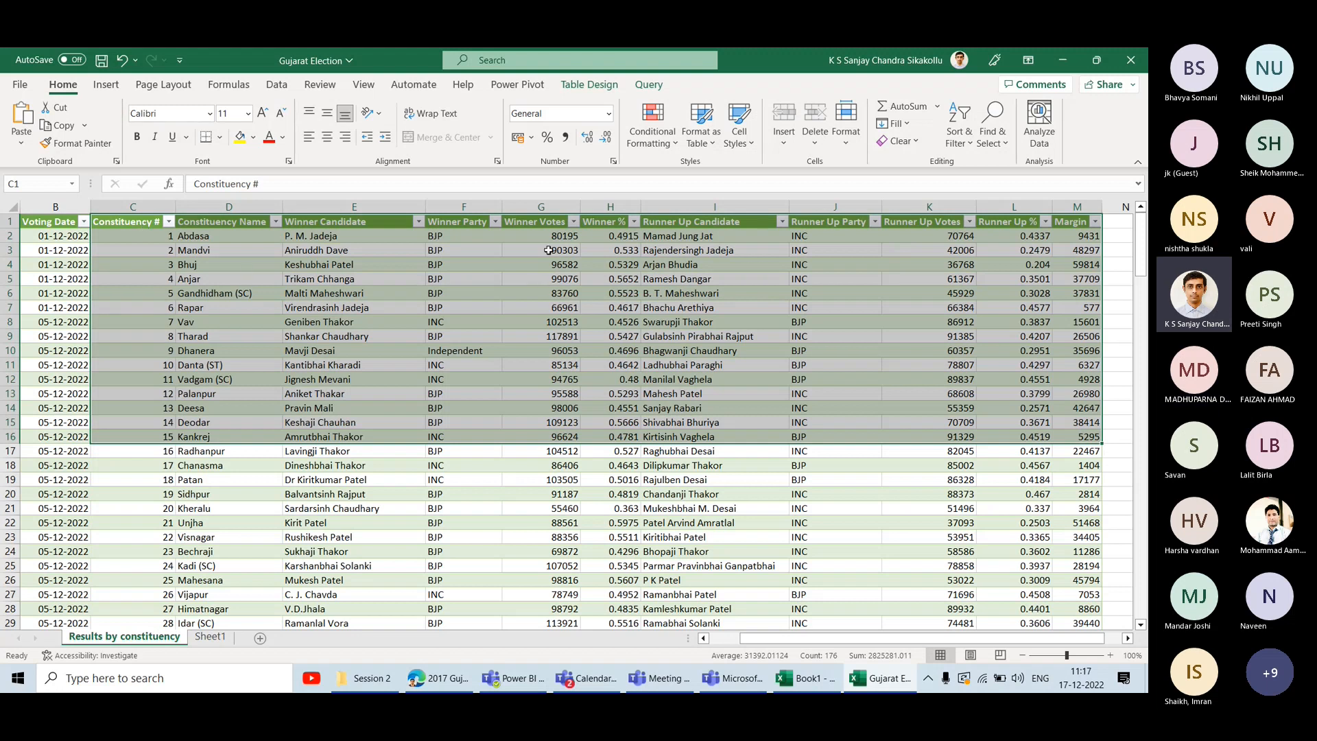
Highlight the Winner Votes, Winner %, Runner Up Votes and Runner Up % columns together, and return to the Constituency # header.
{"action": "left_click", "coordinate": [546, 207]}
{"action": "left_click", "coordinate": [604, 207], "text": "ctrl"}
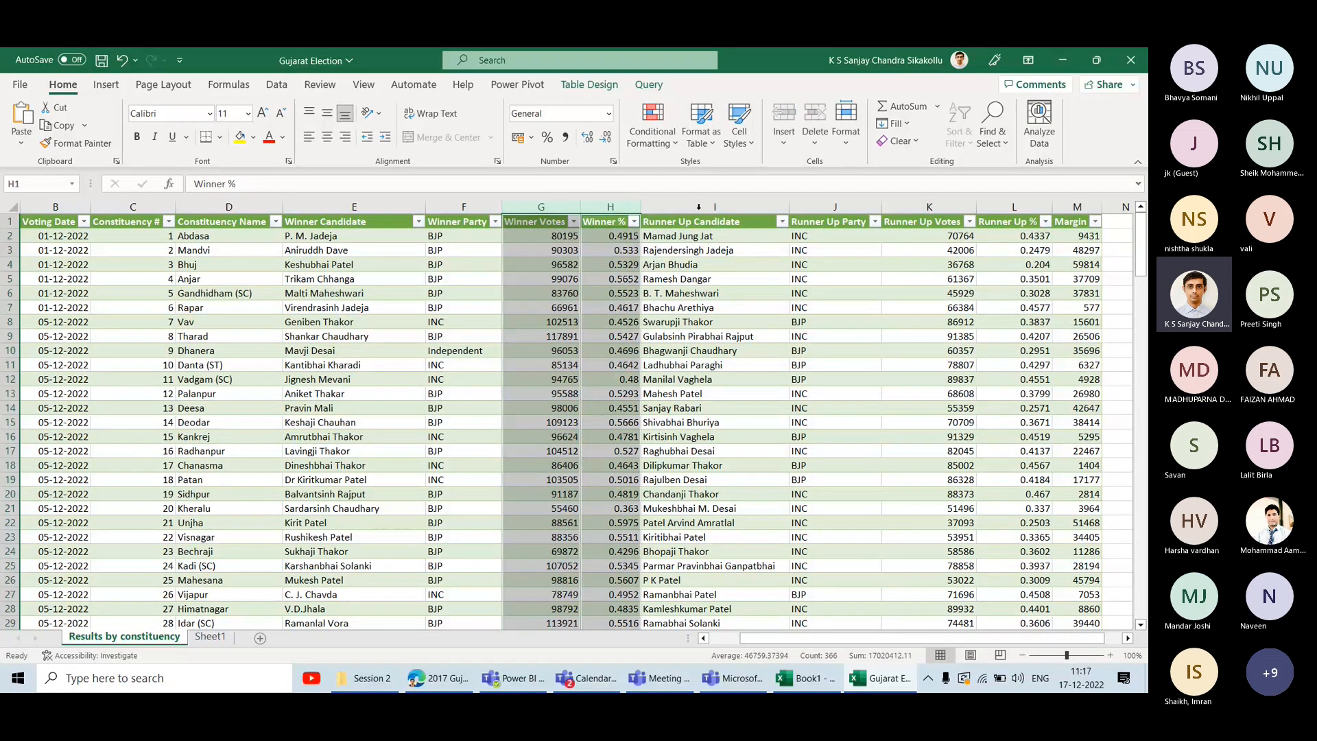
{"action": "left_click", "coordinate": [929, 207], "text": "ctrl"}
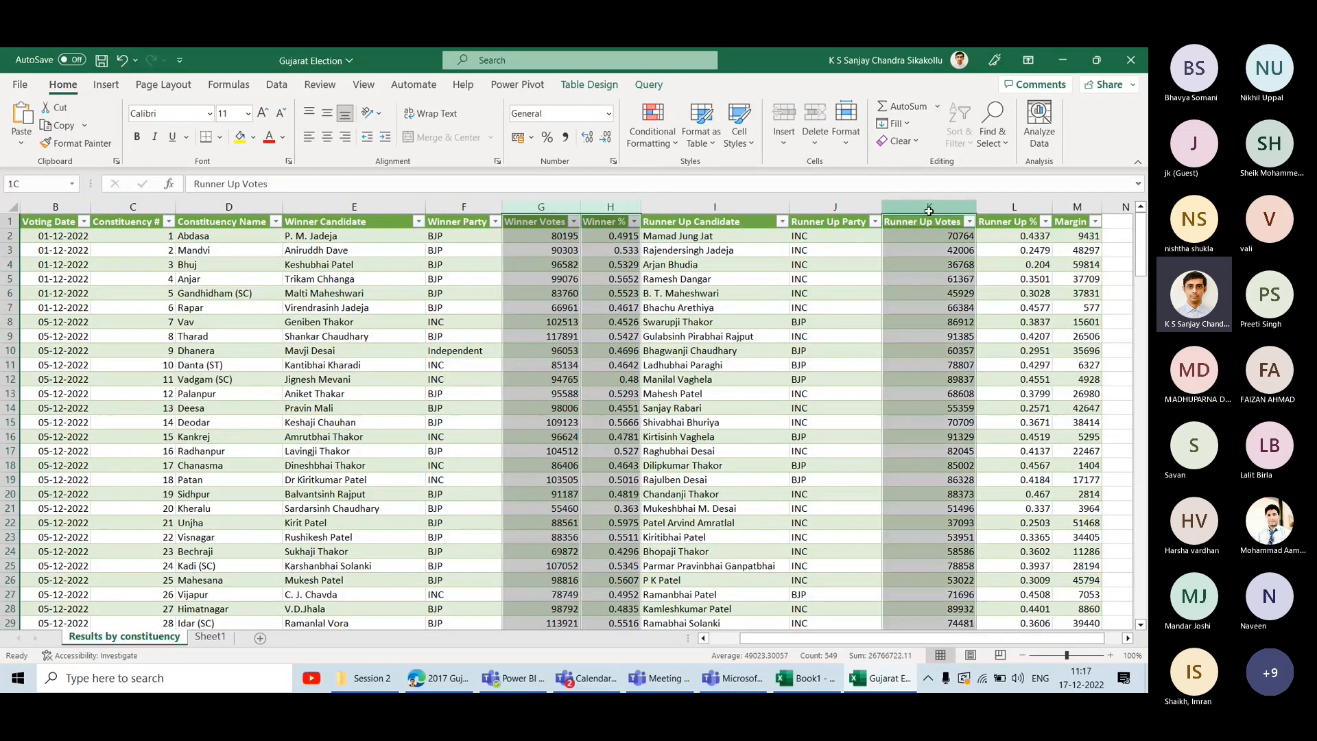
{"action": "left_click", "coordinate": [1014, 206], "text": "ctrl"}
{"action": "key", "text": "ctrl+Home"}
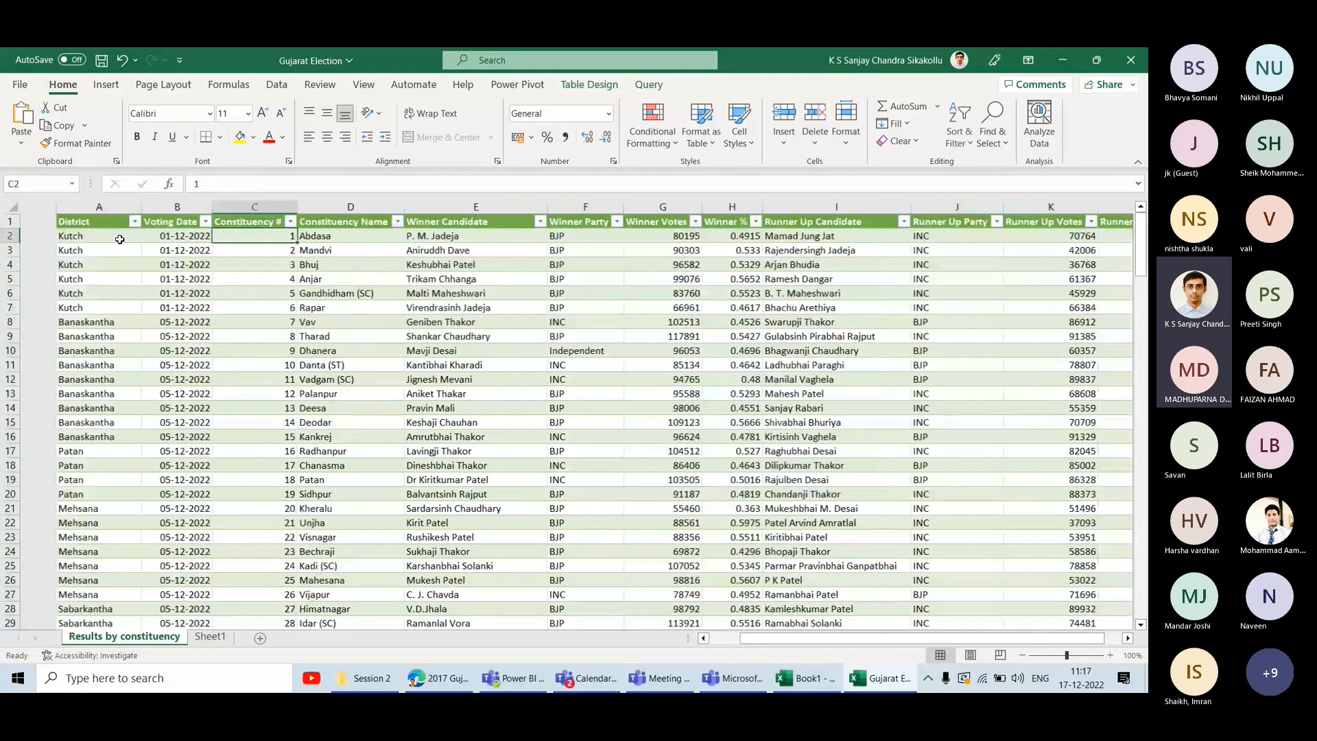
{"action": "left_click", "coordinate": [242, 214]}
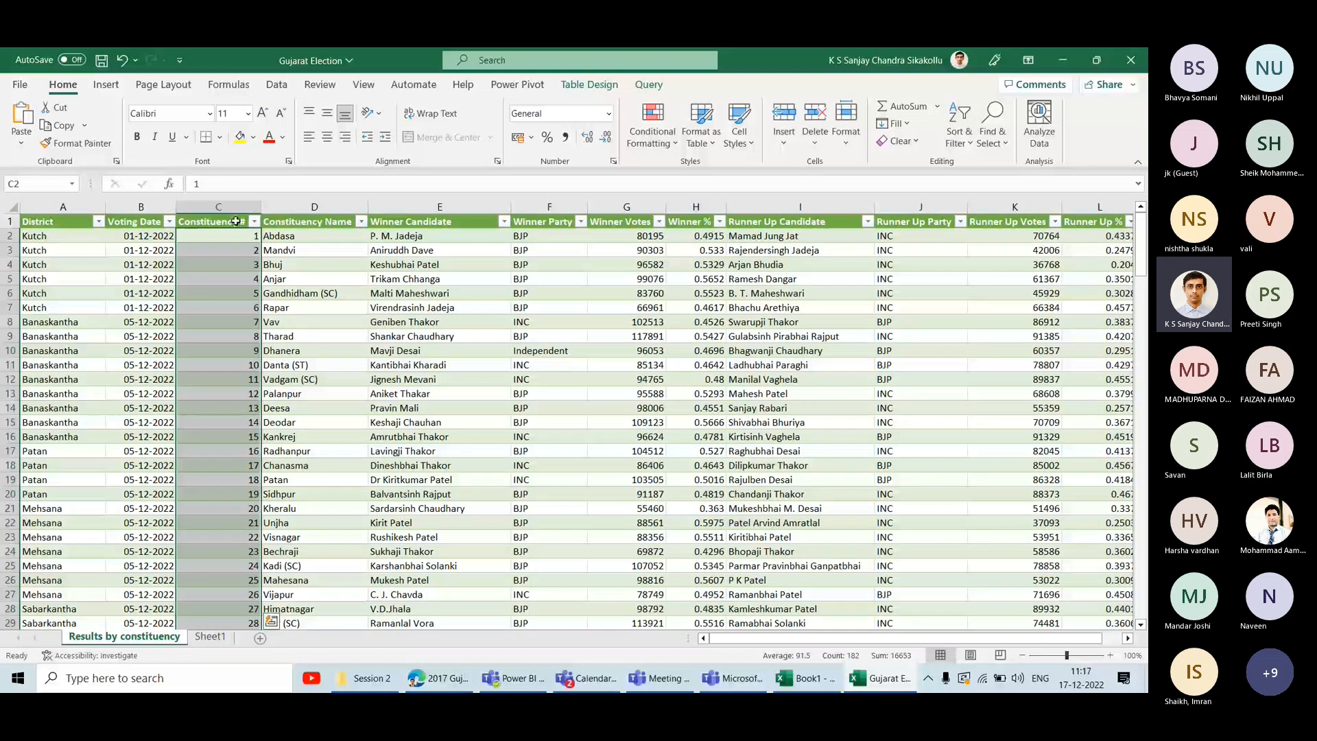
{"action": "left_click", "coordinate": [241, 221]}
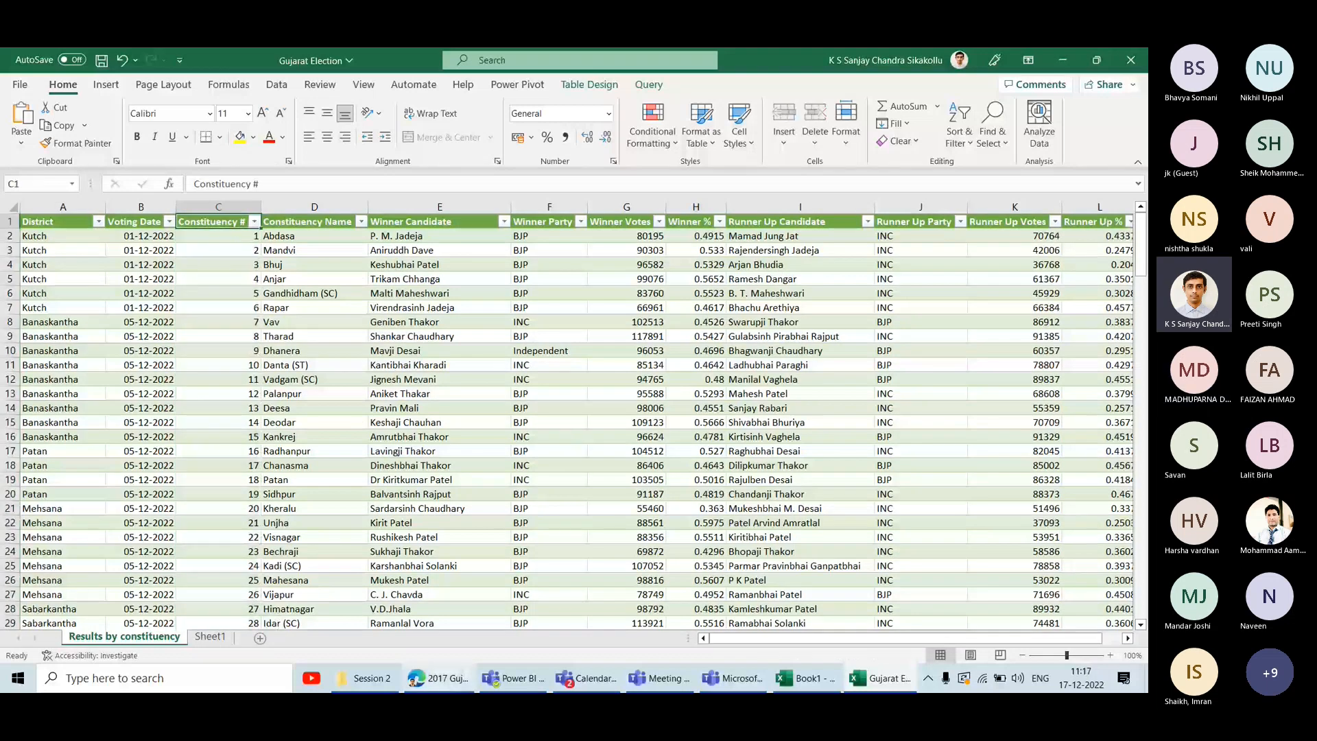
Switch to the browser and search the web for "2017 gujarat elections".
{"action": "left_click", "coordinate": [439, 678]}
{"action": "left_click", "coordinate": [448, 85]}
{"action": "type", "text": "2017 "}
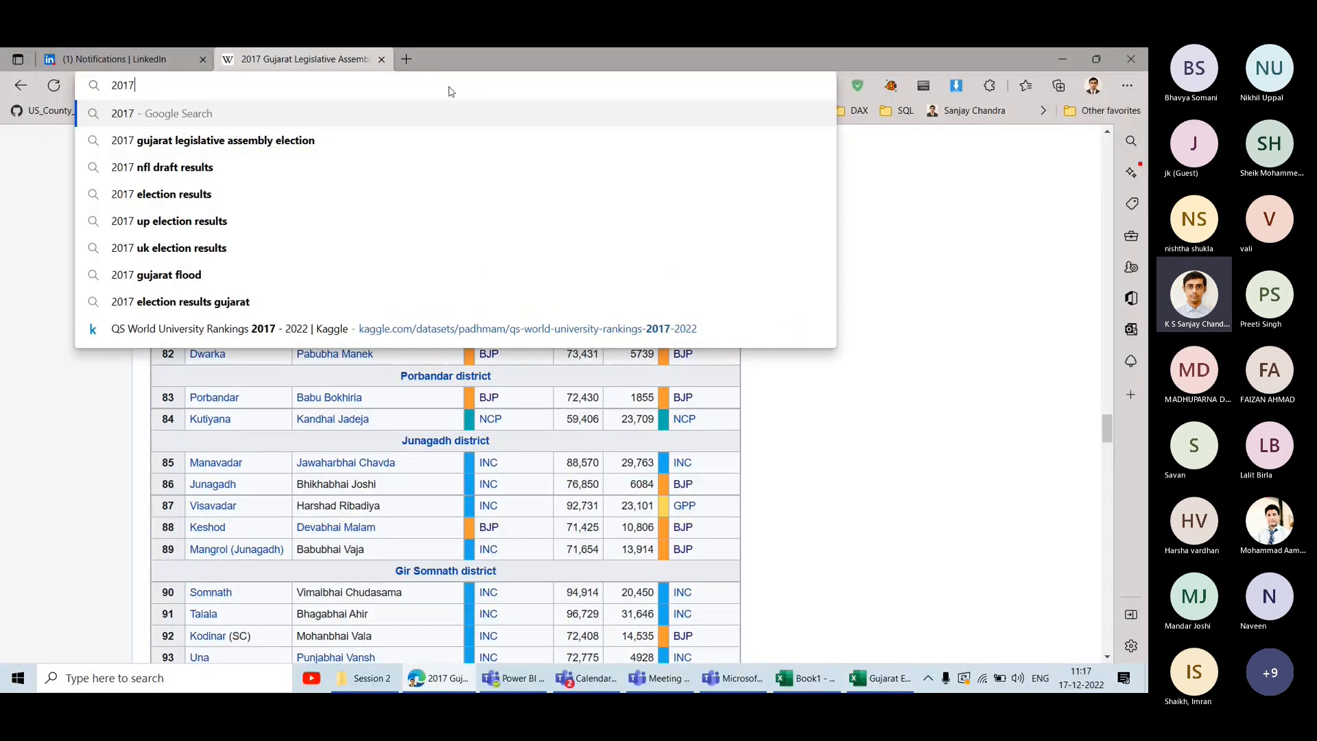
{"action": "type", "text": "gujarat ele"}
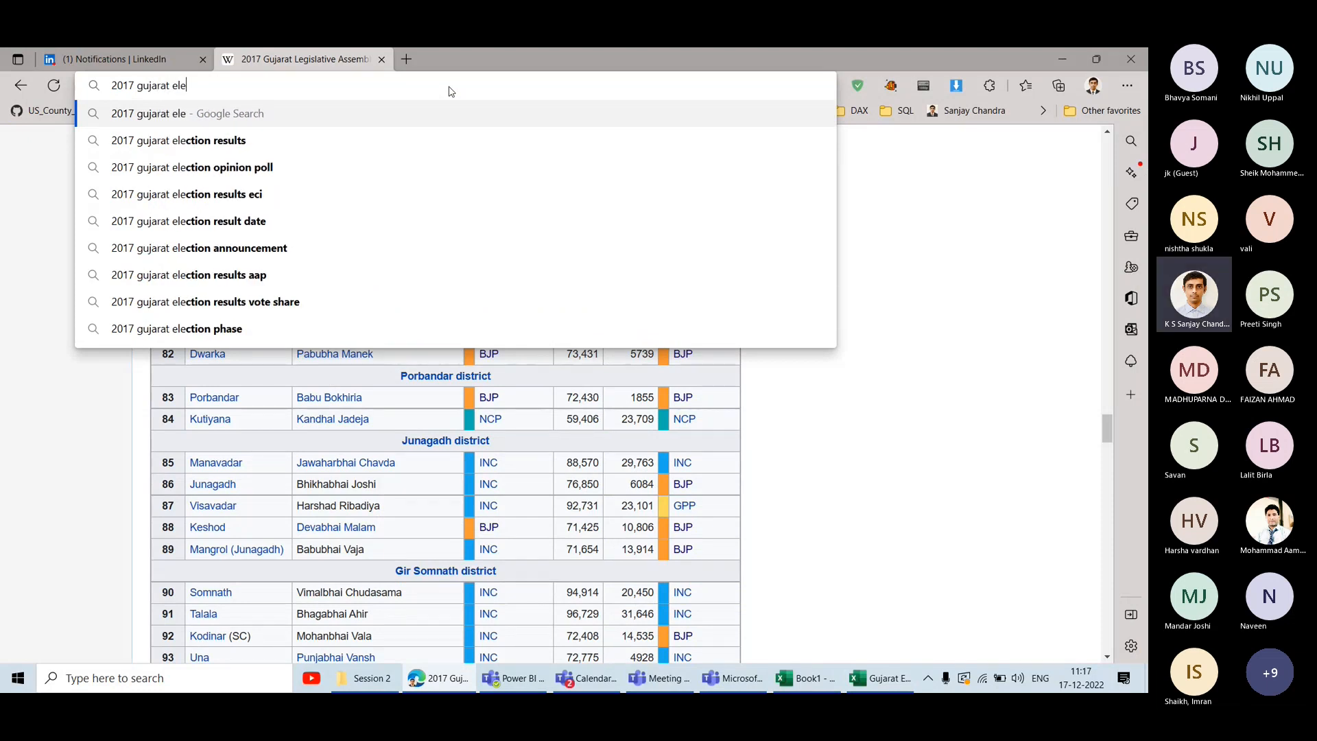
{"action": "type", "text": "ctions"}
{"action": "key", "text": "Return"}
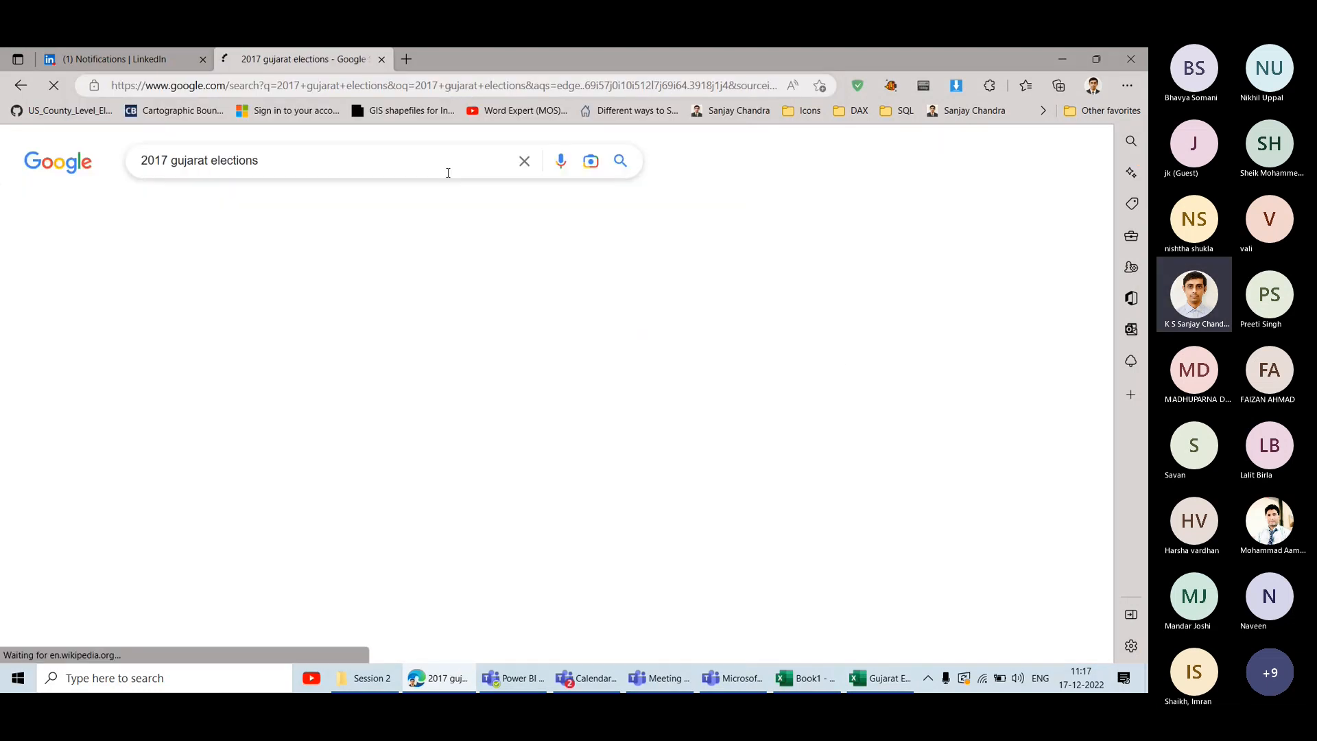
Open the "AC: Gujarat 2017 - IndiaVotes" search result and examine the columns and rows of its constituency results table.
{"action": "scroll", "coordinate": [469, 341], "scroll_direction": "down", "scroll_amount": 2}
{"action": "scroll", "coordinate": [469, 341], "scroll_direction": "down", "scroll_amount": 3}
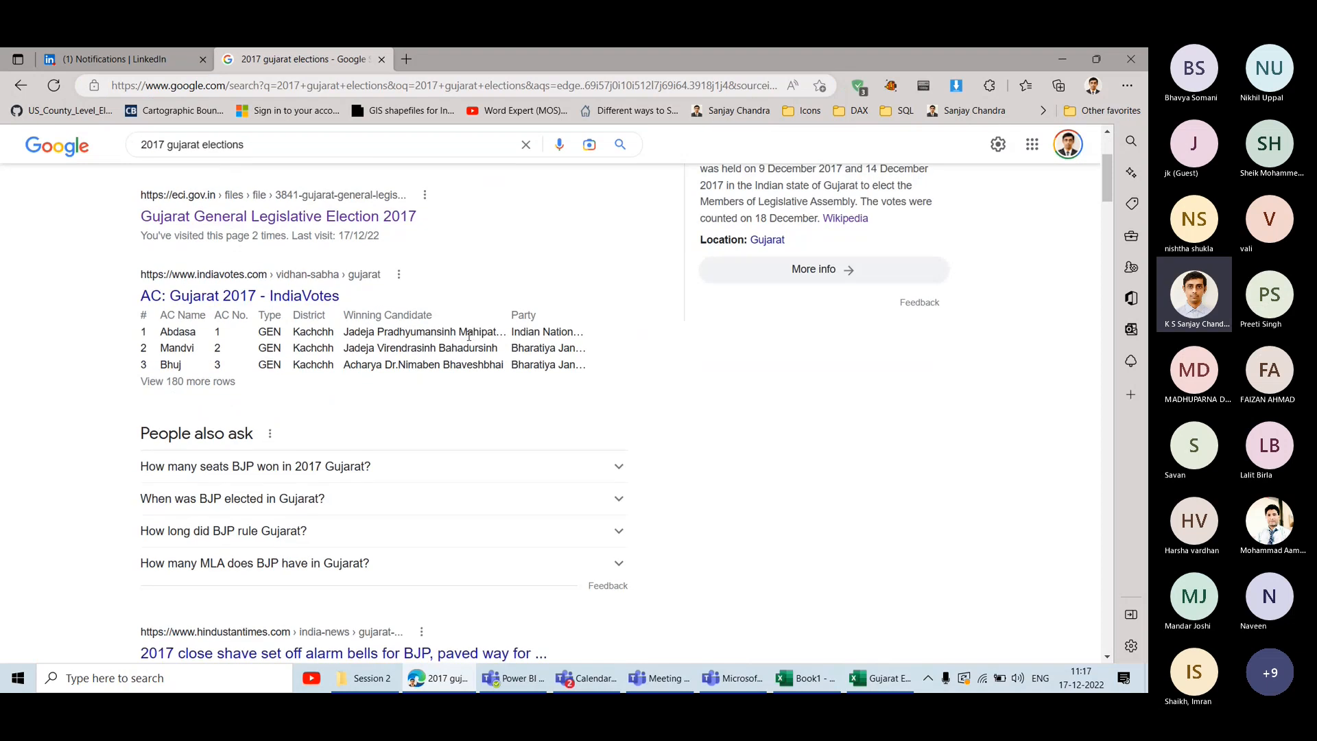
{"action": "scroll", "coordinate": [466, 334], "scroll_direction": "up", "scroll_amount": 1}
{"action": "left_click", "coordinate": [297, 207]}
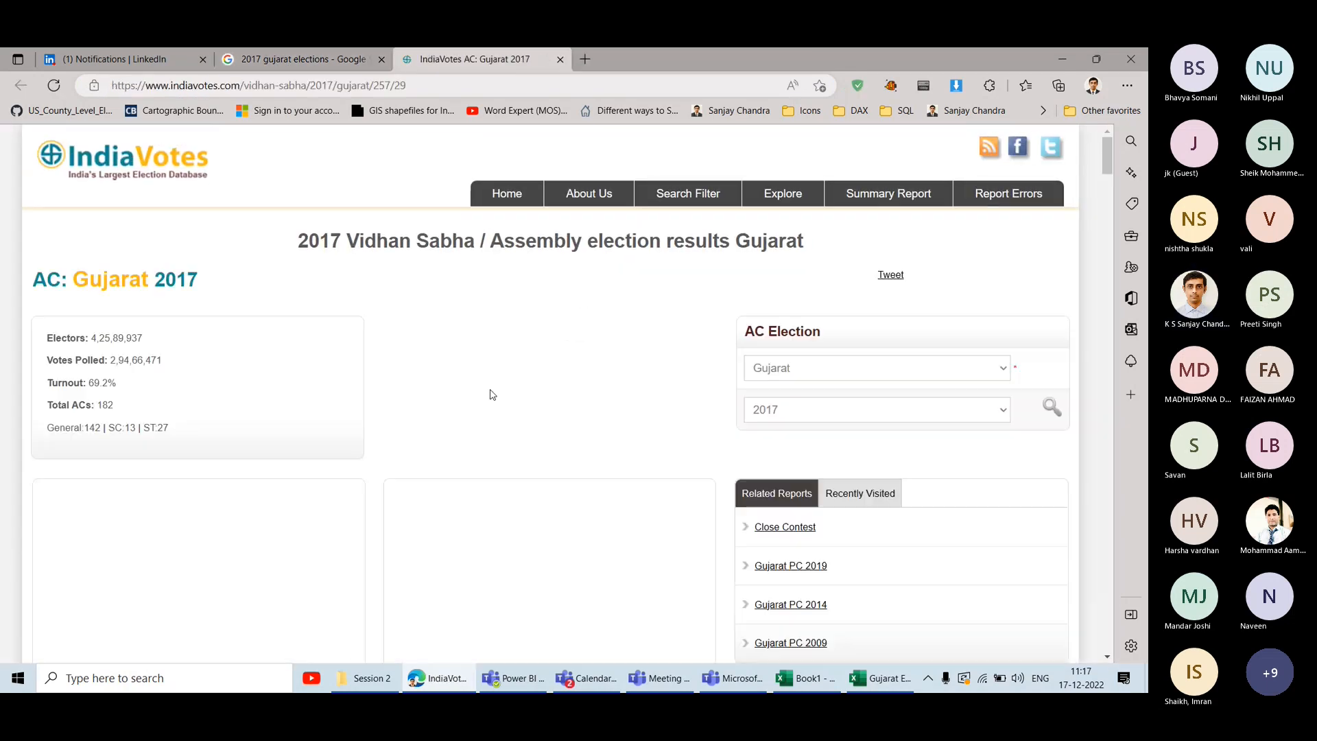
{"action": "scroll", "coordinate": [490, 391], "scroll_direction": "down", "scroll_amount": 10}
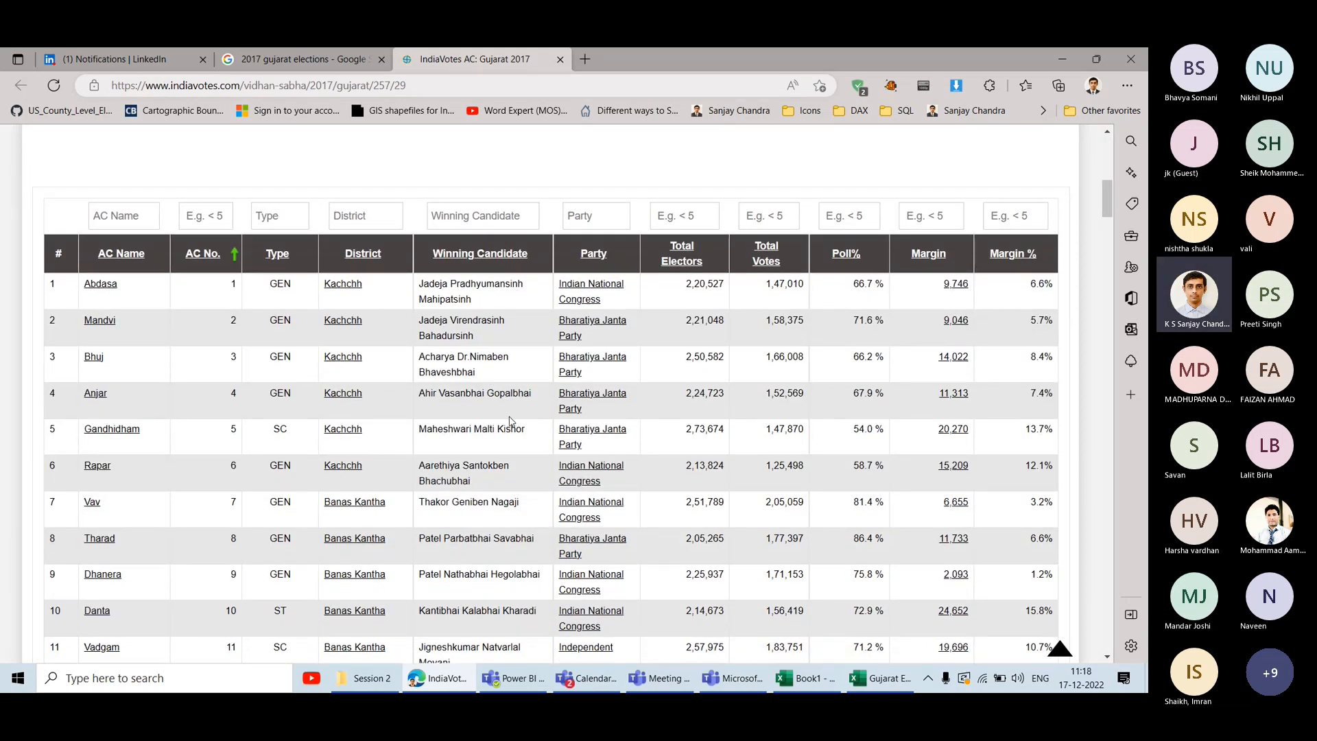
{"action": "scroll", "coordinate": [510, 421], "scroll_direction": "down", "scroll_amount": 3}
{"action": "scroll", "coordinate": [466, 429], "scroll_direction": "up", "scroll_amount": 4}
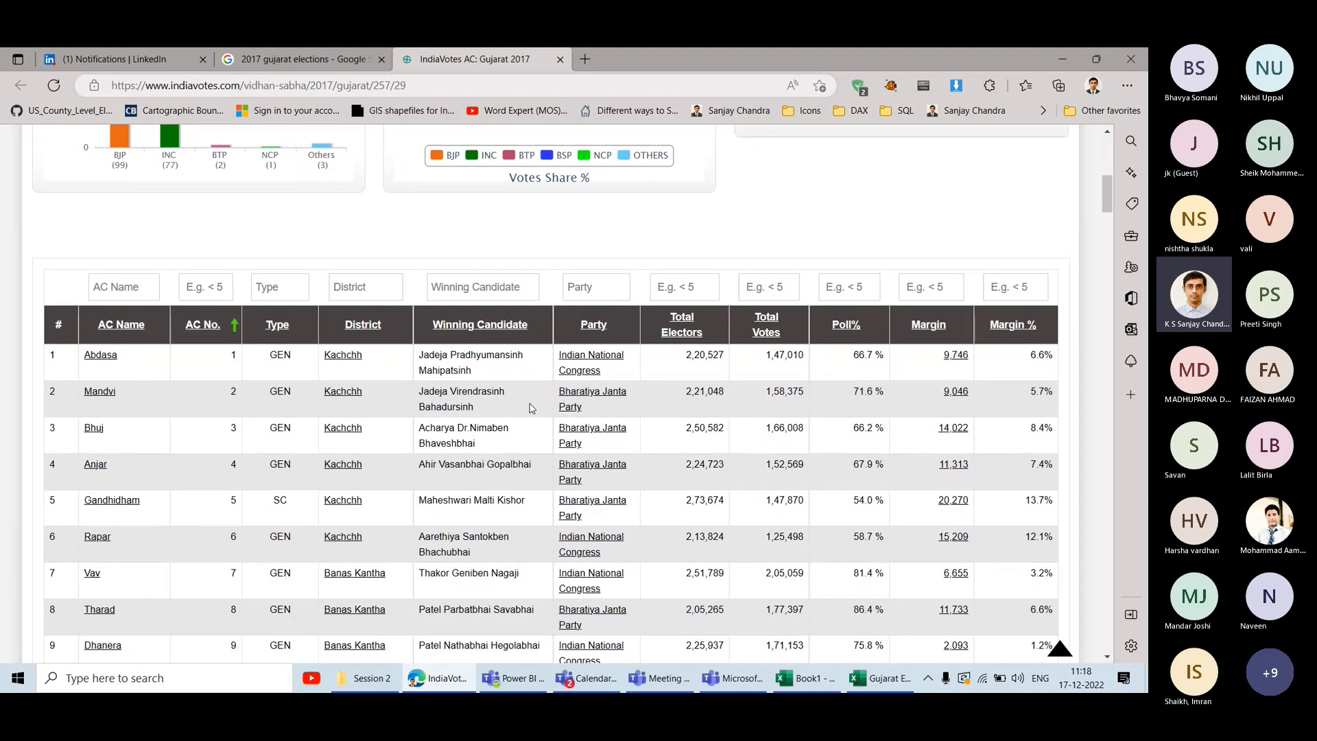
{"action": "scroll", "coordinate": [531, 408], "scroll_direction": "down", "scroll_amount": 15}
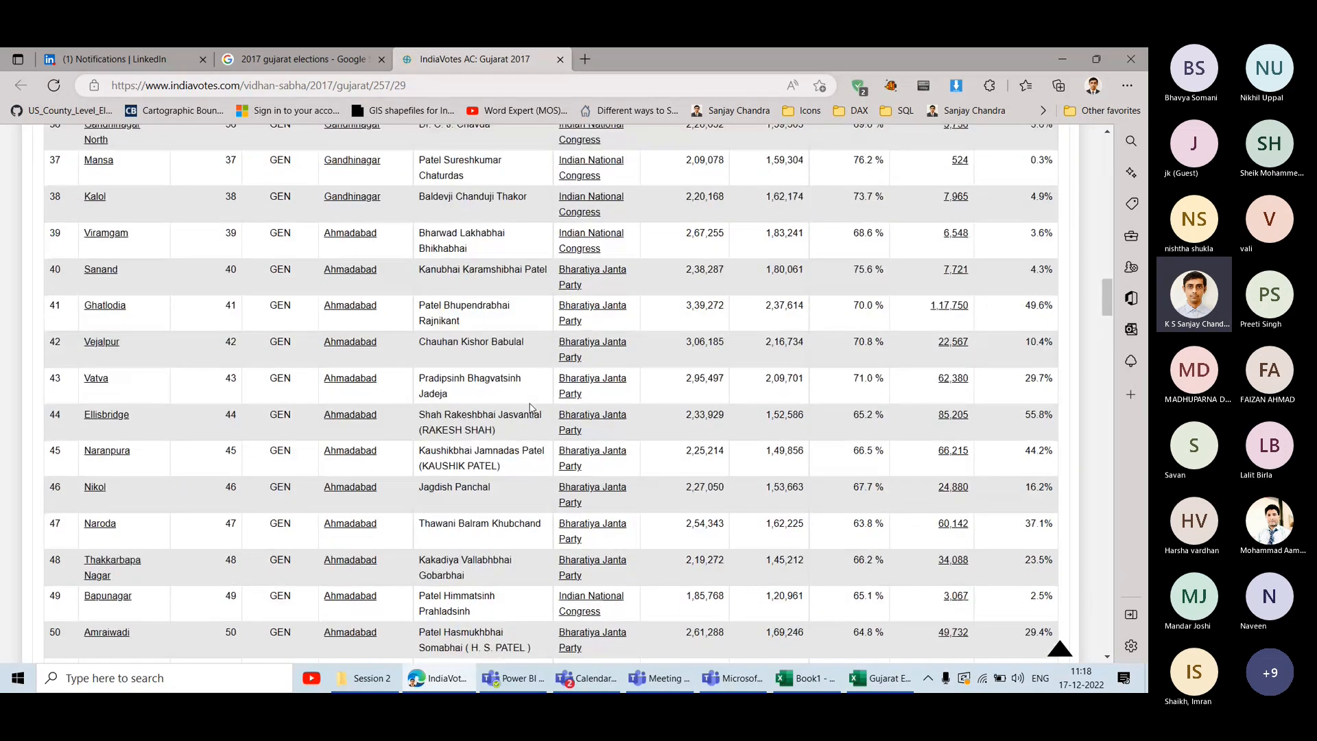
{"action": "scroll", "coordinate": [530, 408], "scroll_direction": "up", "scroll_amount": 15}
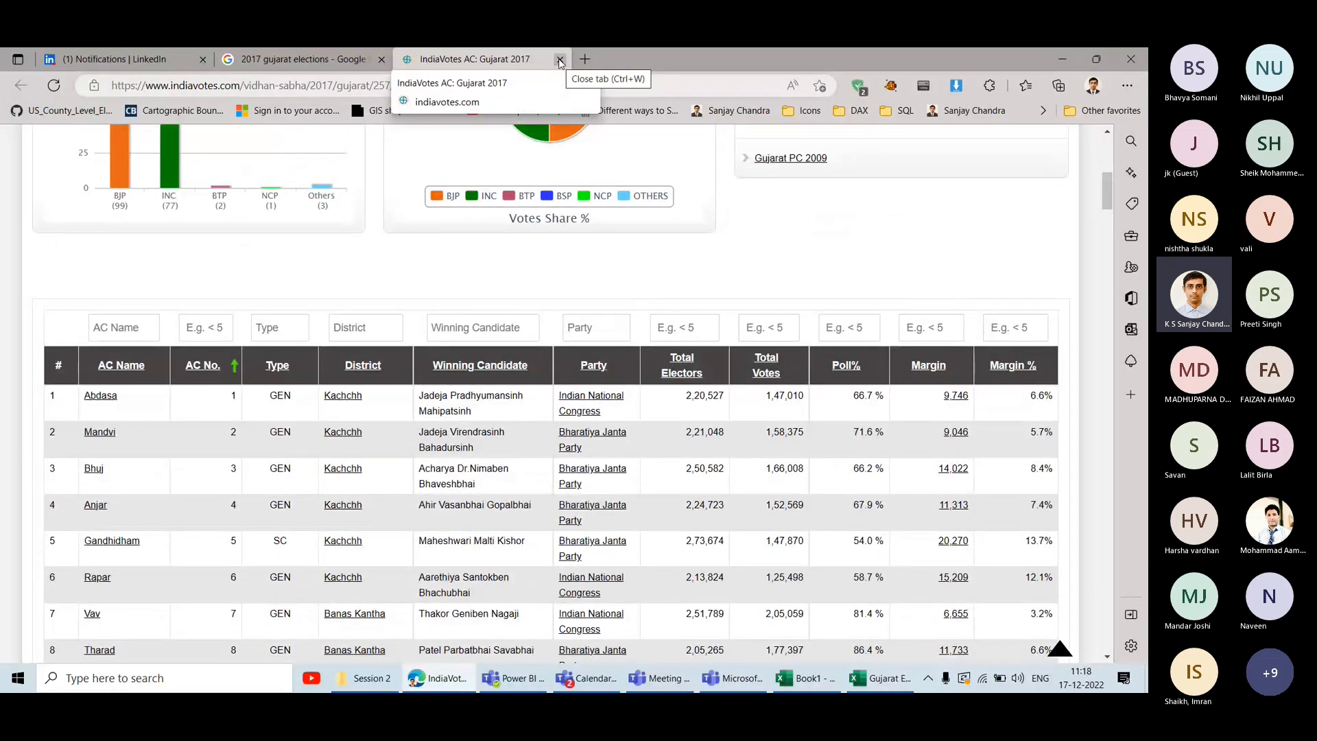
Close the IndiaVotes page and look through the search results for another source of 2017 data.
{"action": "left_click", "coordinate": [560, 61]}
{"action": "scroll", "coordinate": [569, 364], "scroll_direction": "down", "scroll_amount": 3}
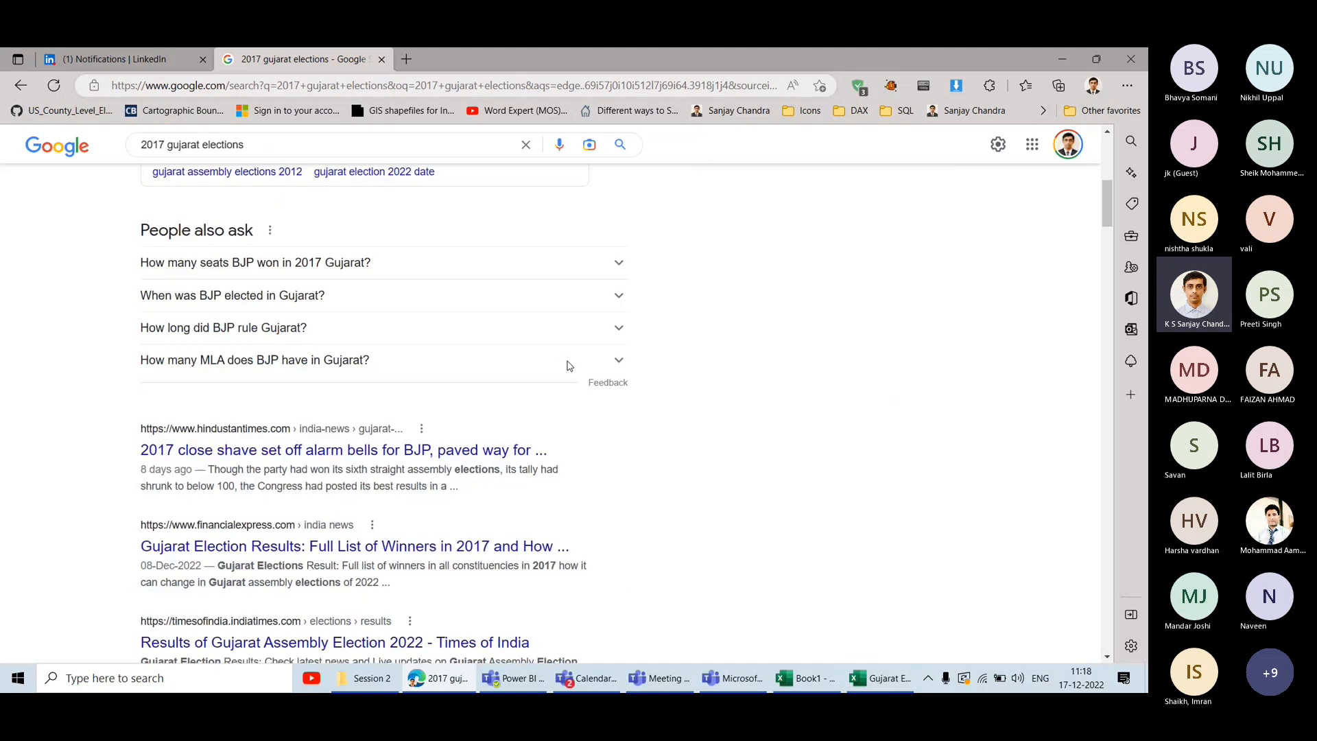
{"action": "scroll", "coordinate": [568, 366], "scroll_direction": "up", "scroll_amount": 6}
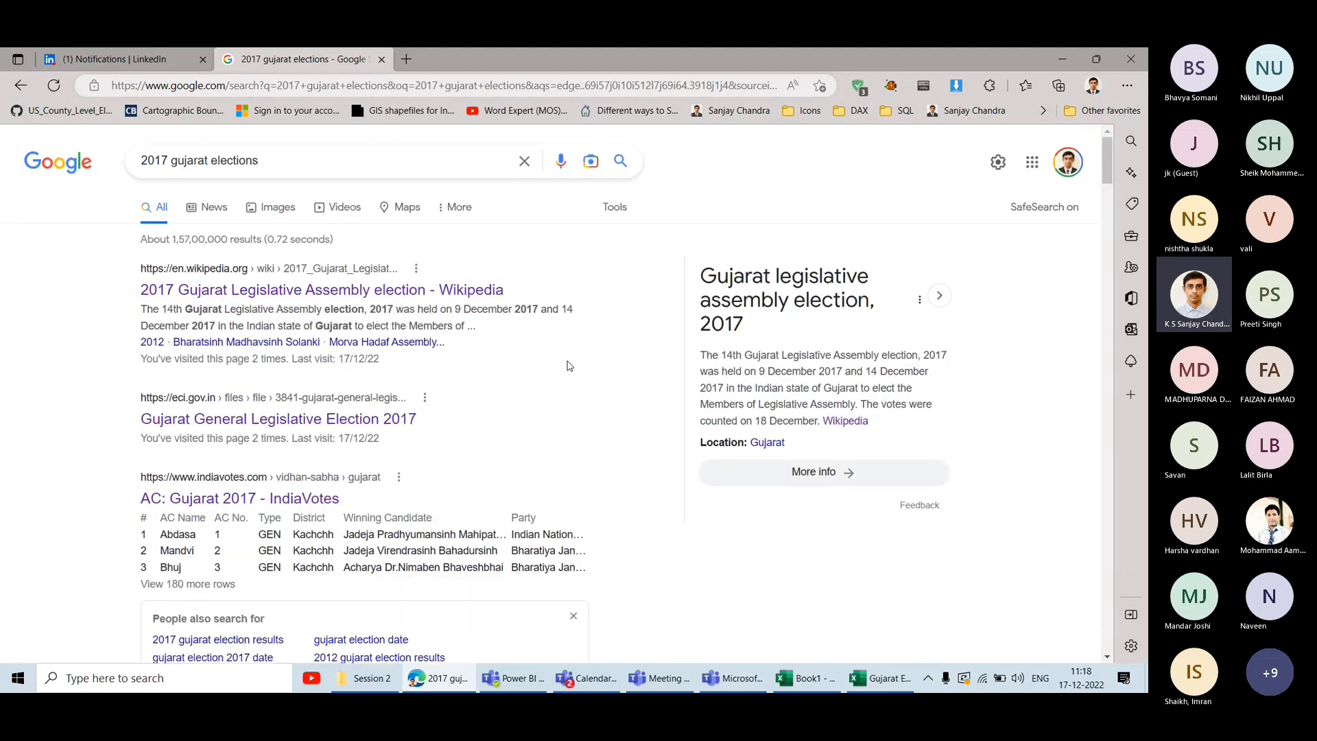
Switch back to the Gujarat Election workbook and review the table's header row, the first District entries and the Constituency # column.
{"action": "left_click", "coordinate": [868, 676]}
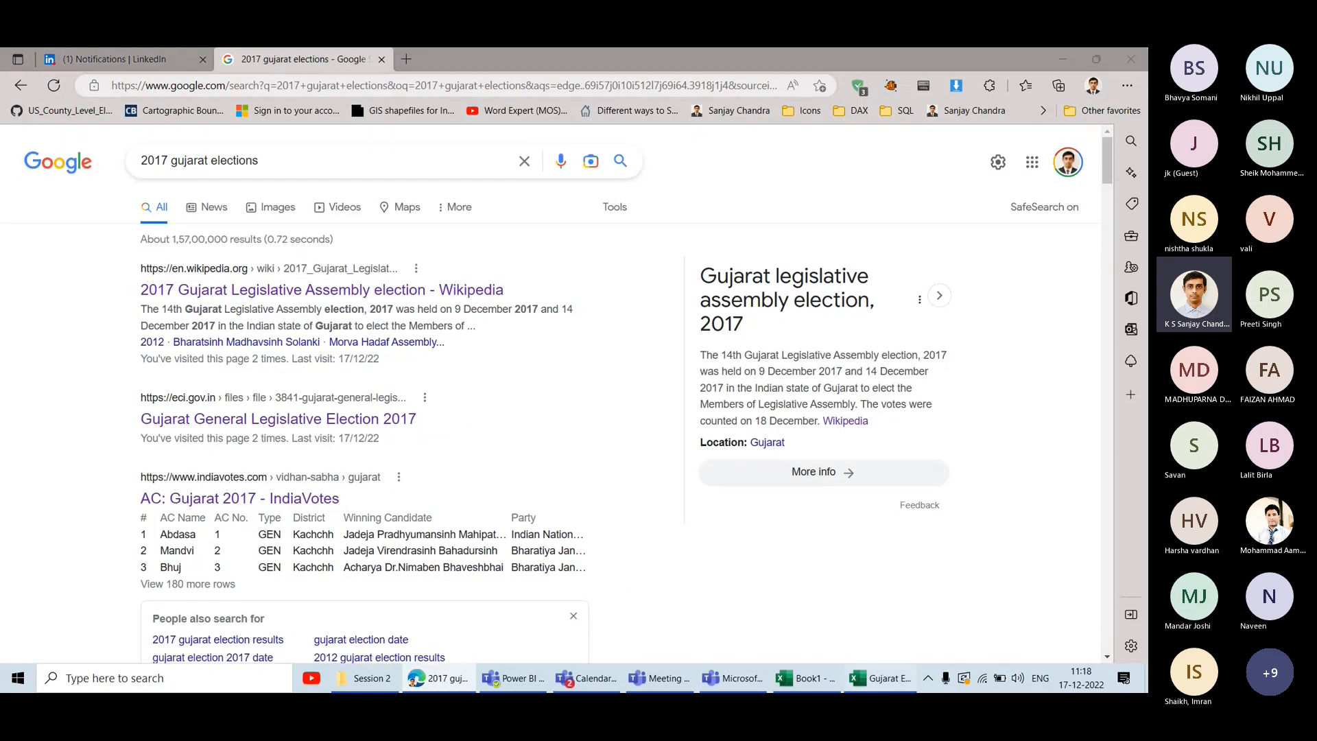
{"action": "left_click_drag", "start_coordinate": [62, 221], "coordinate": [1095, 166]}
{"action": "scroll", "coordinate": [610, 399], "scroll_direction": "left", "scroll_amount": 2}
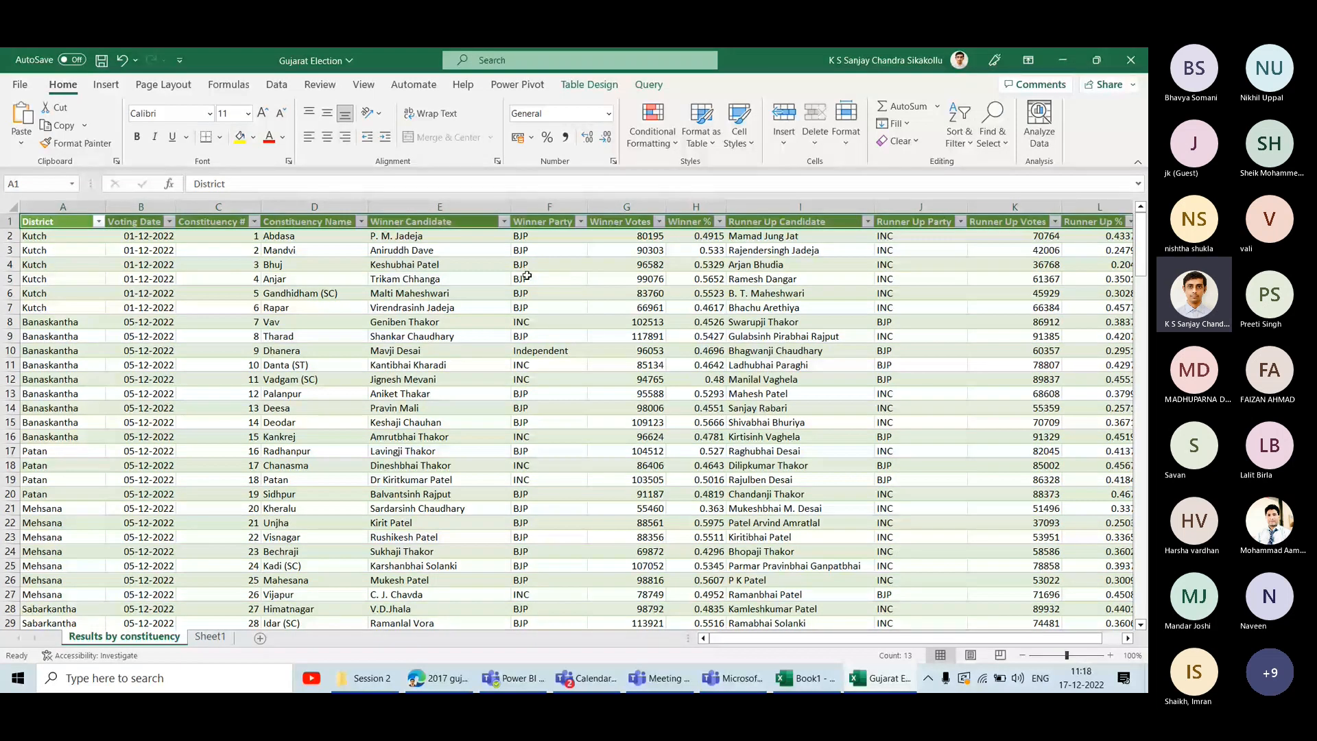
{"action": "left_click_drag", "start_coordinate": [206, 221], "coordinate": [1093, 214]}
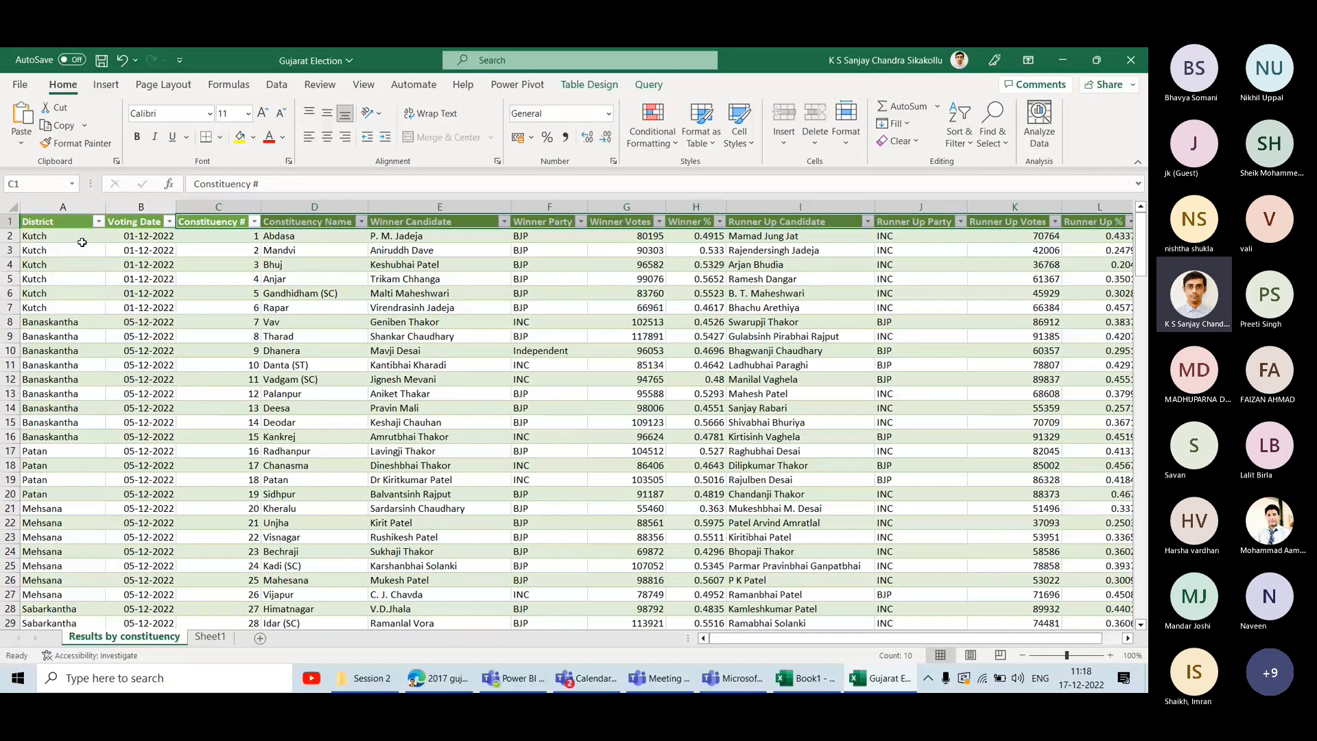
{"action": "left_click_drag", "start_coordinate": [72, 237], "coordinate": [103, 397]}
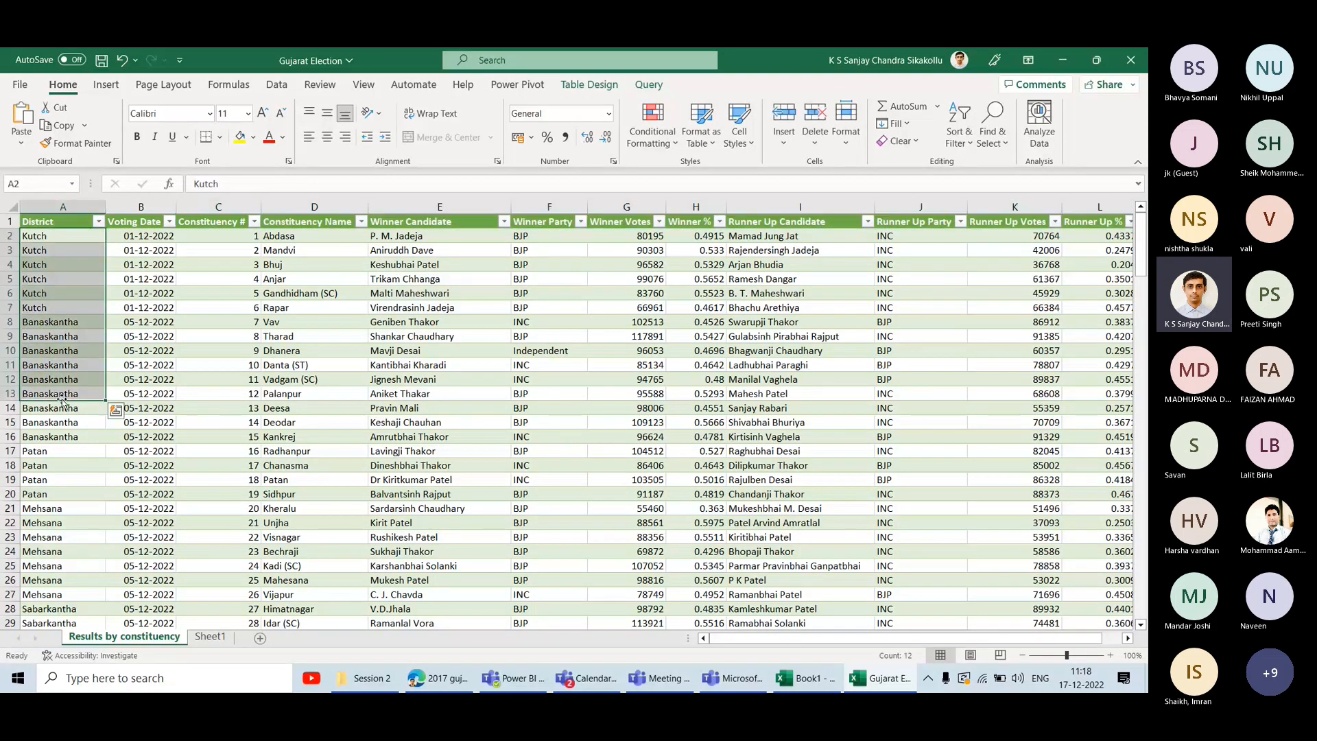
{"action": "left_click", "coordinate": [226, 219]}
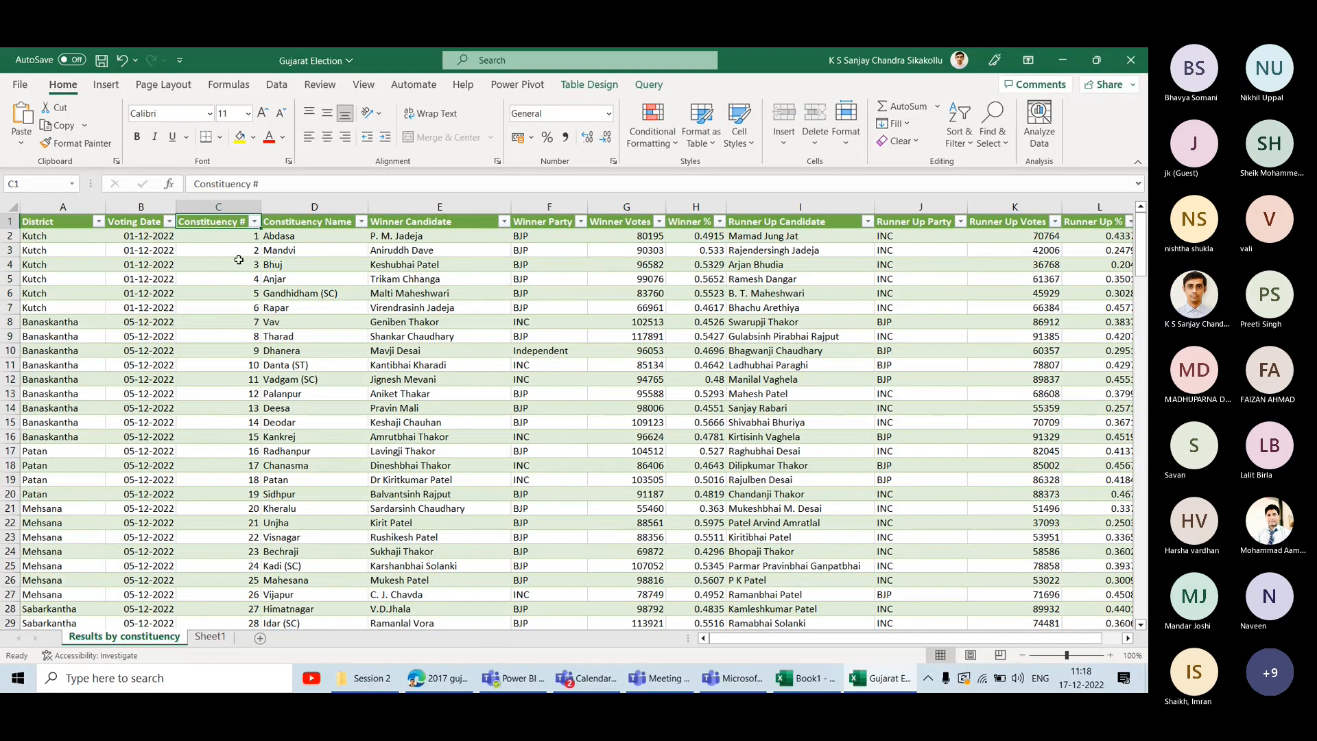
{"action": "left_click", "coordinate": [229, 235]}
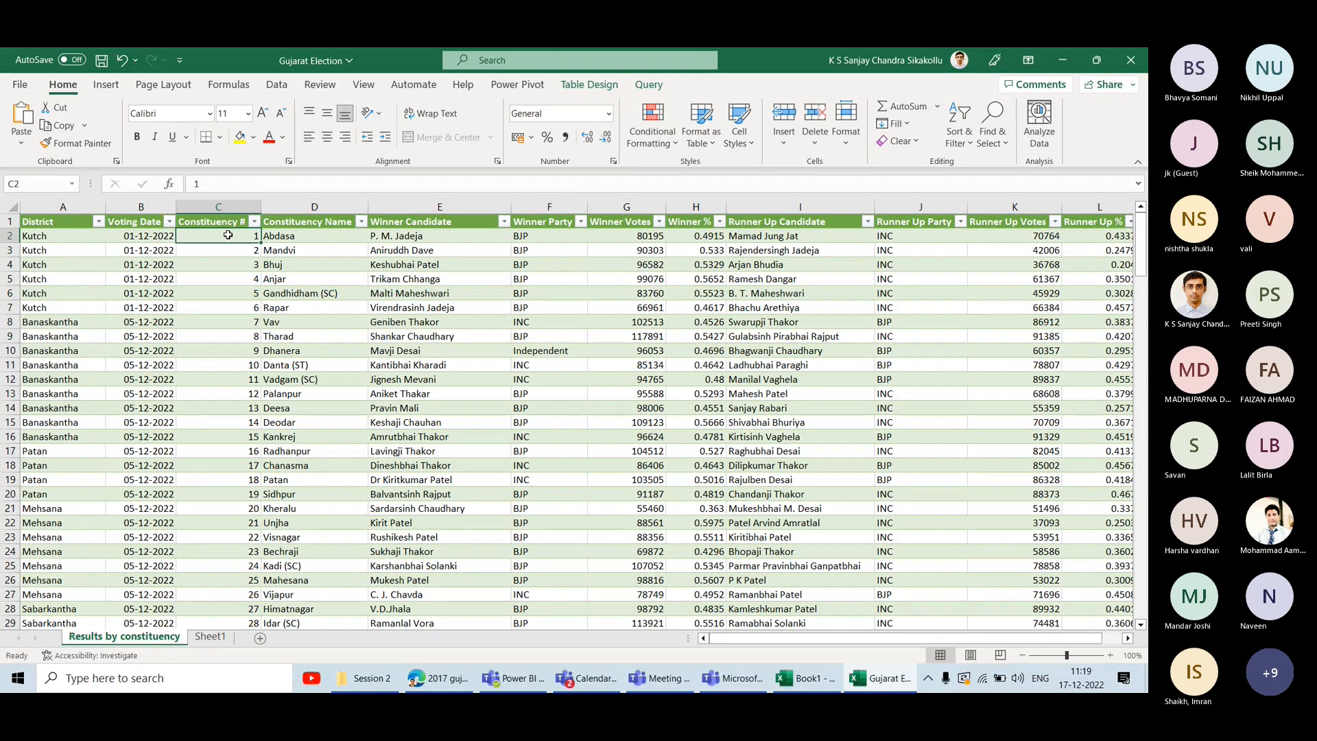
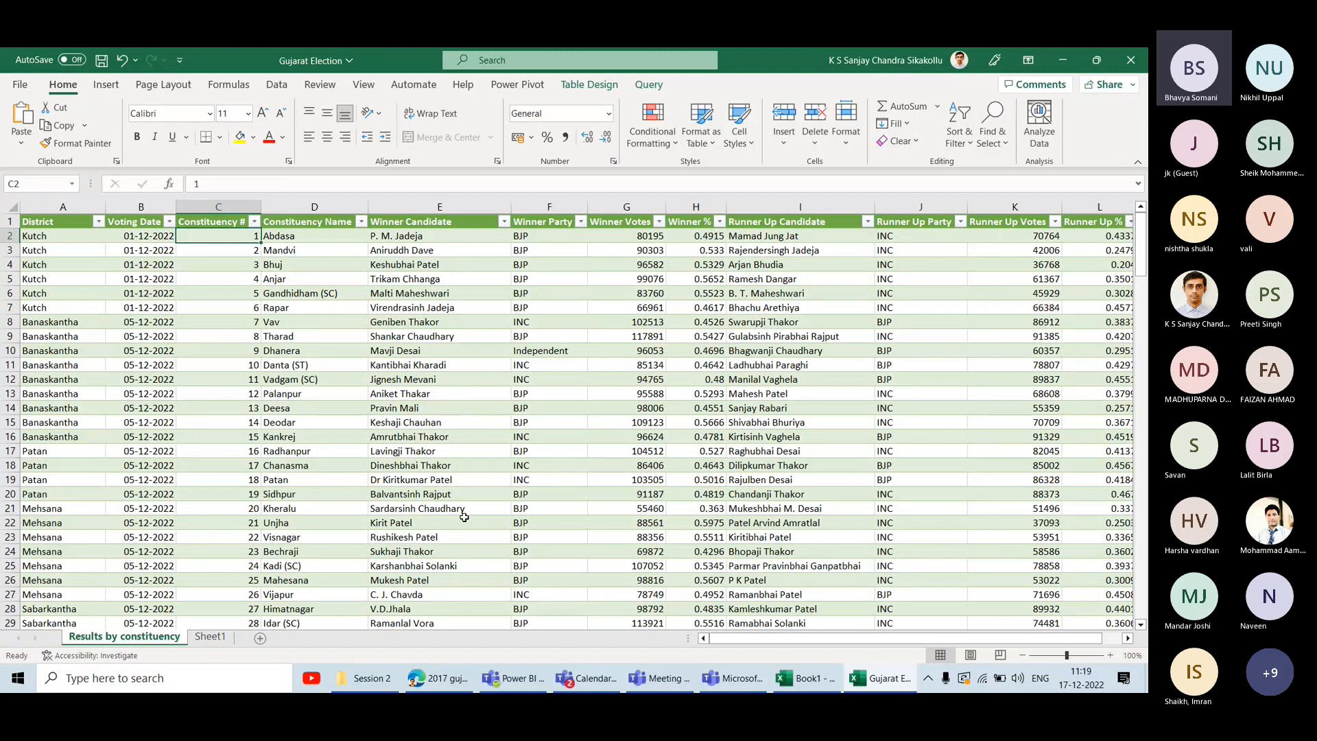
Switch to the browser, search the web for "2017 gujarat elections results" and look through the results for a constituency-level source.
{"action": "left_click", "coordinate": [439, 678]}
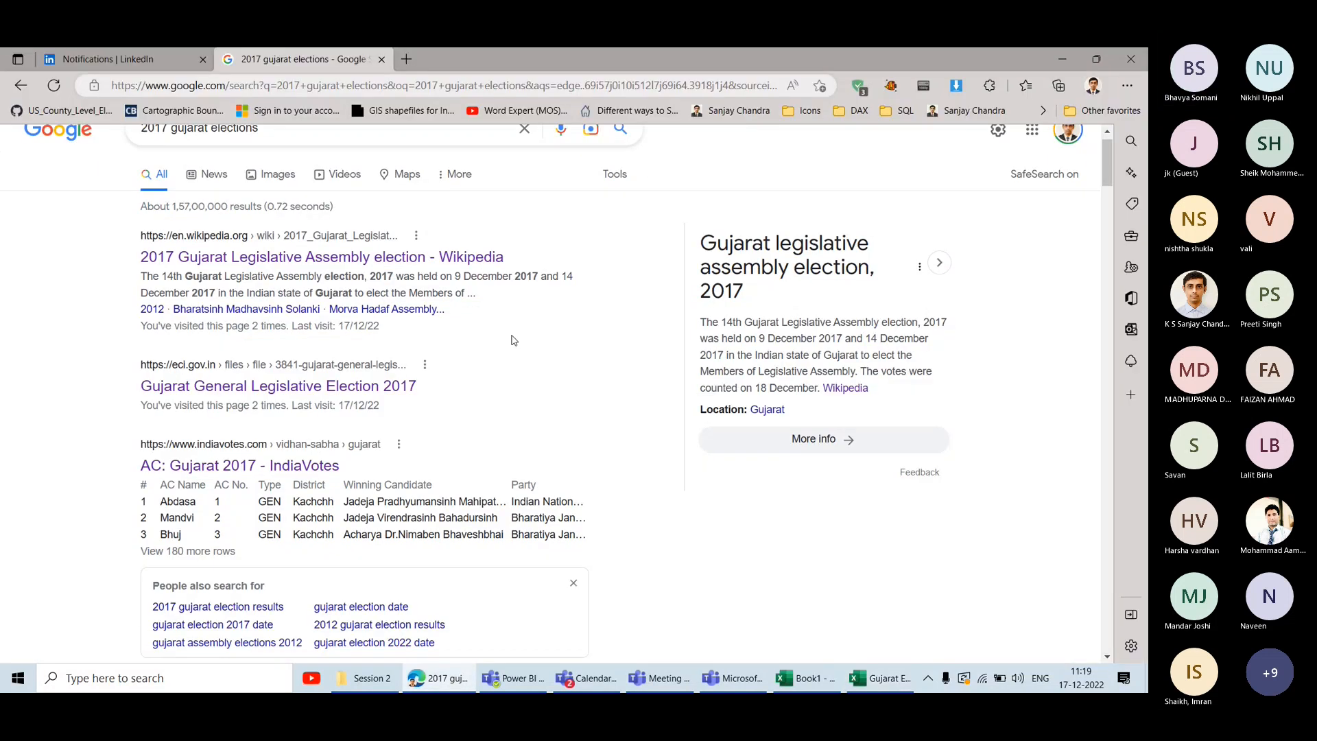
{"action": "scroll", "coordinate": [513, 341], "scroll_direction": "down", "scroll_amount": 10}
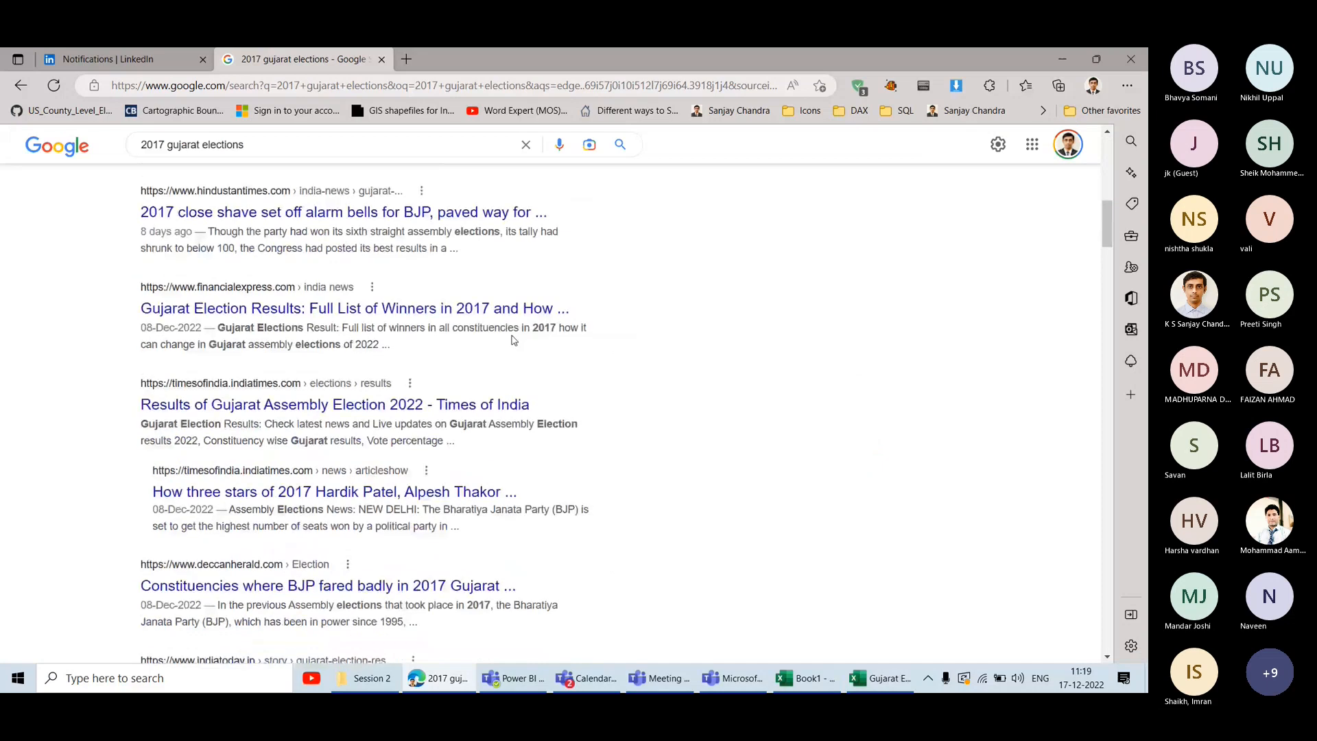
{"action": "scroll", "coordinate": [514, 341], "scroll_direction": "up", "scroll_amount": 10}
{"action": "left_click", "coordinate": [323, 159]}
{"action": "type", "text": "results"}
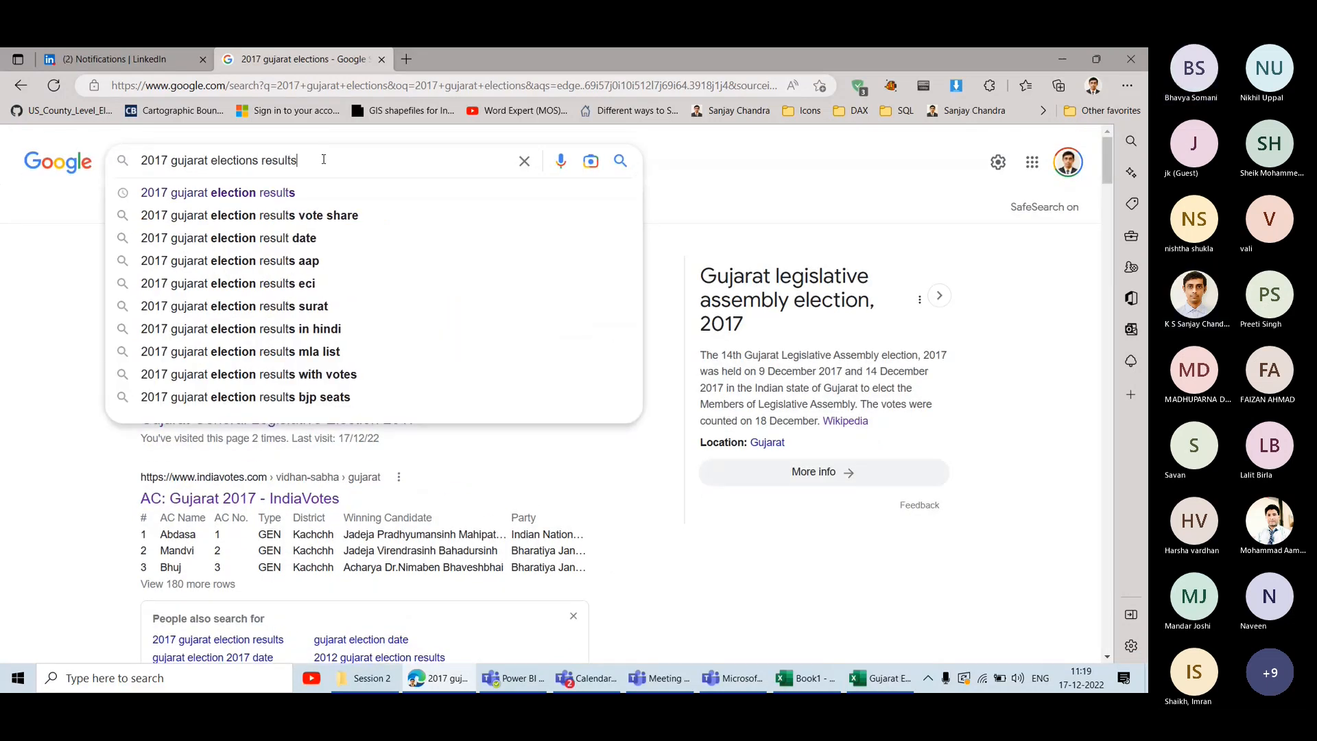
{"action": "key", "text": "Return"}
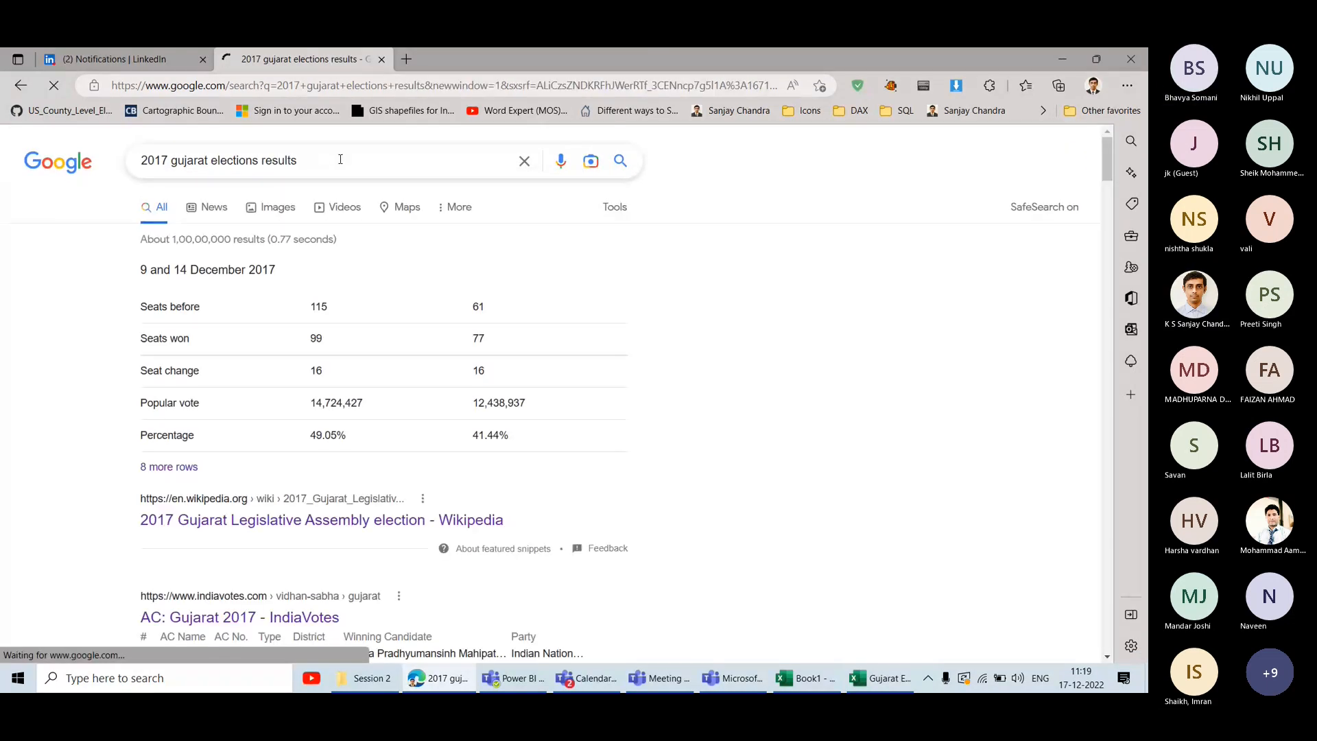
{"action": "scroll", "coordinate": [377, 343], "scroll_direction": "down", "scroll_amount": 5}
{"action": "scroll", "coordinate": [378, 348], "scroll_direction": "down", "scroll_amount": 5}
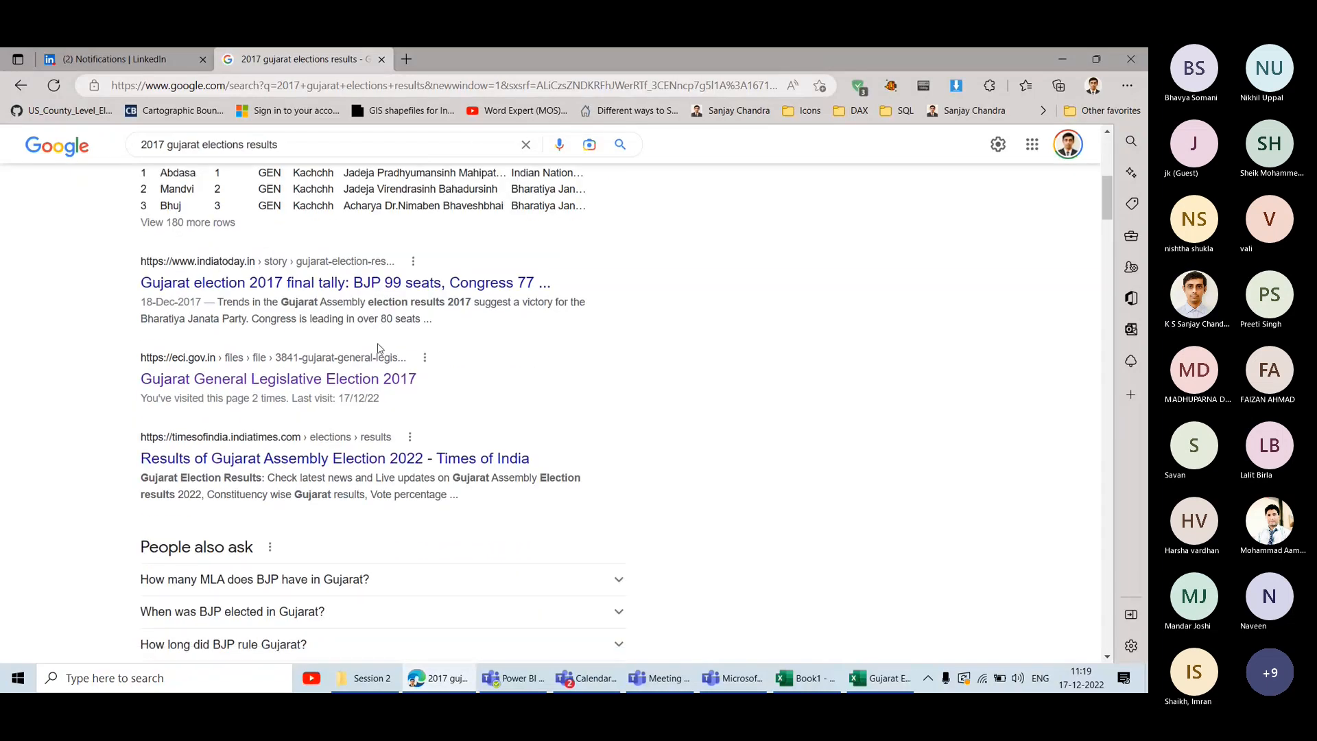
{"action": "scroll", "coordinate": [379, 350], "scroll_direction": "up", "scroll_amount": 10}
Search the web for "elections.in" and open the Elections.in website.
{"action": "triple_click", "coordinate": [339, 160]}
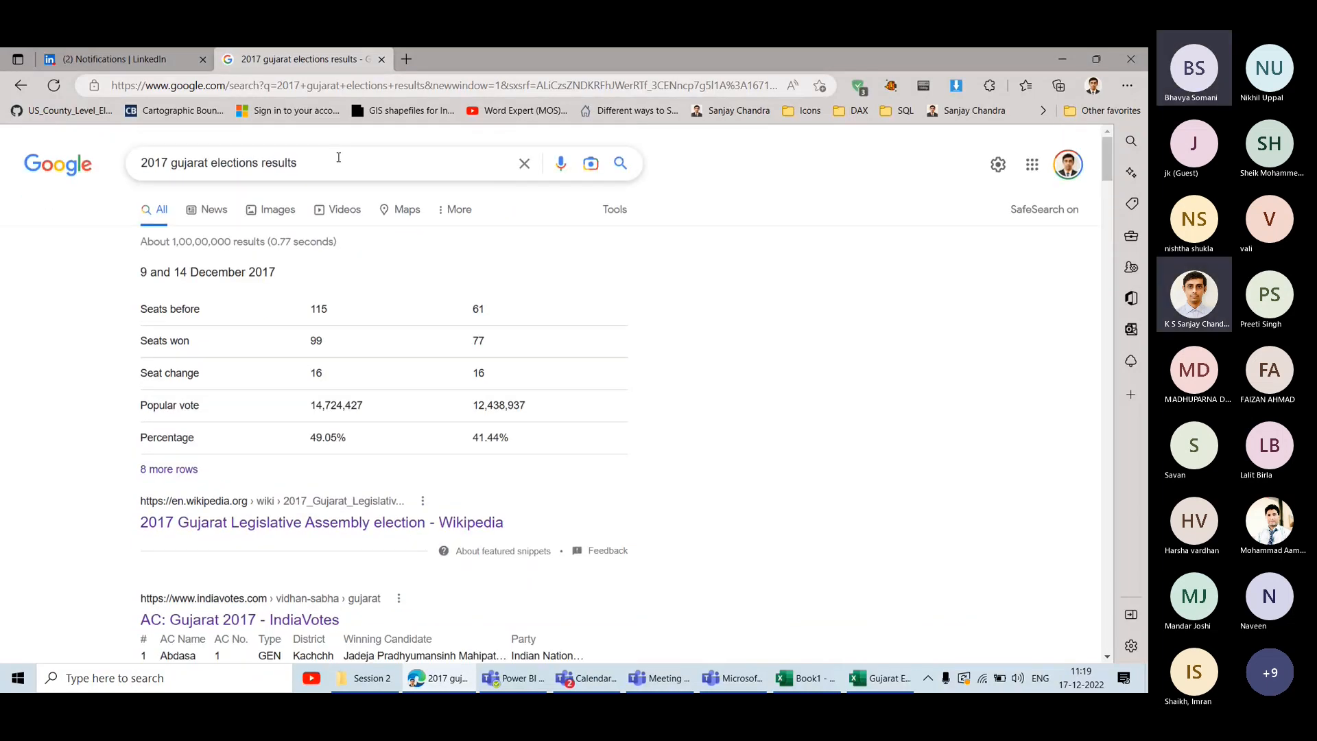
{"action": "type", "text": "elections"}
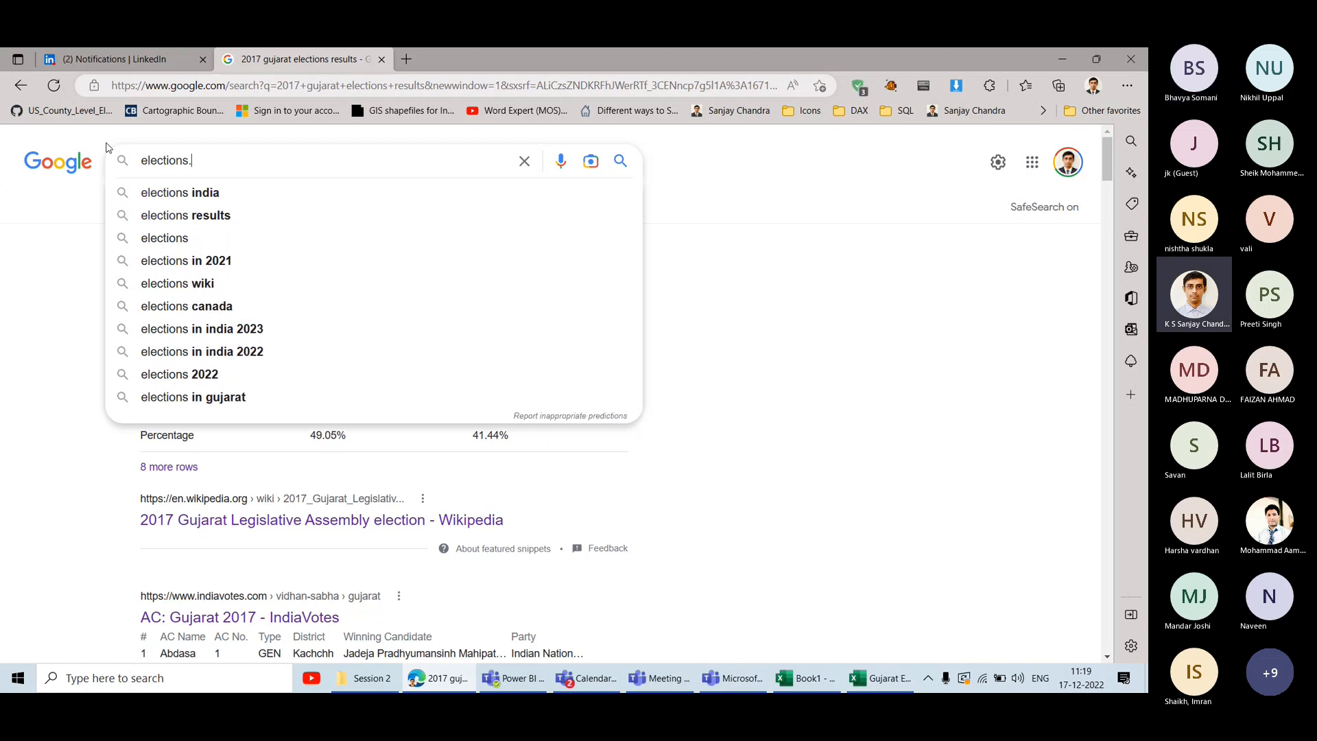
{"action": "type", "text": ".in"}
{"action": "key", "text": "Return"}
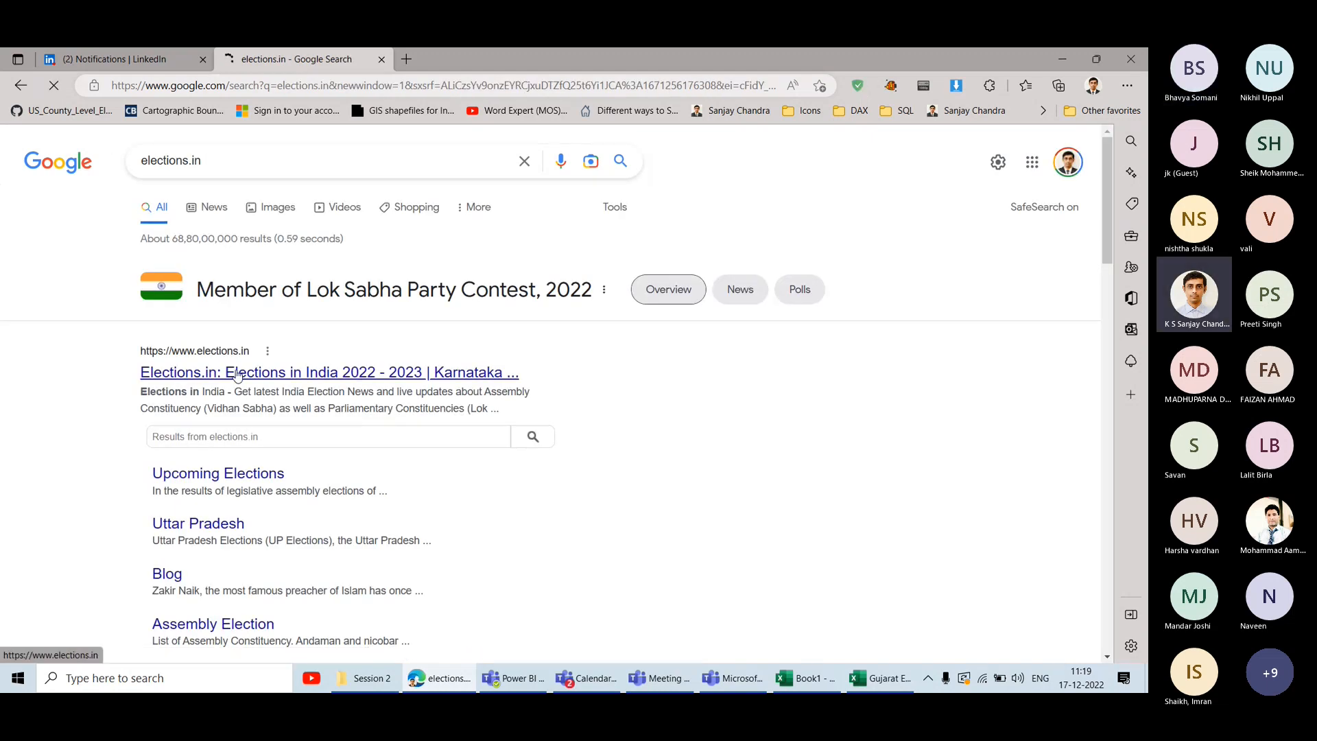
{"action": "left_click", "coordinate": [412, 269]}
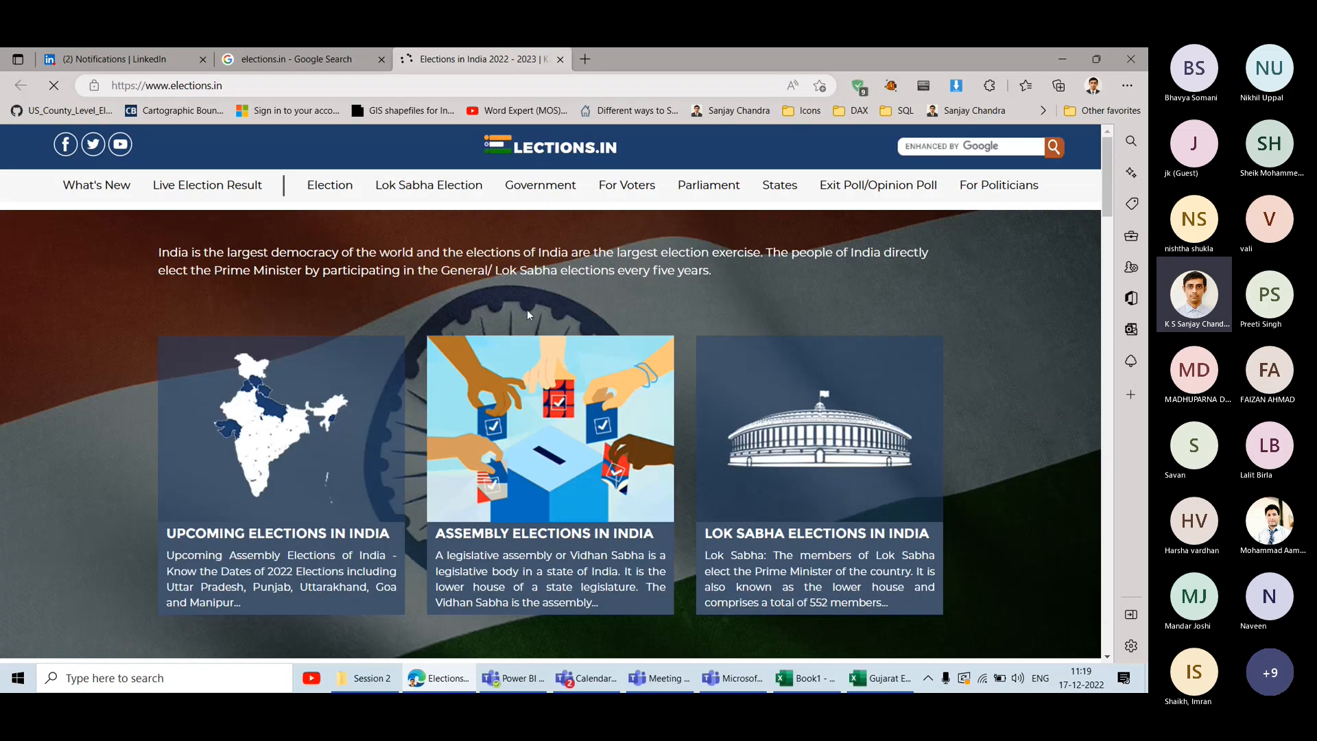
Open the site's Vidhan Sabha page and set its constituency tracker to Assembly and Gujarat to view the available constituencies.
{"action": "mouse_move", "coordinate": [771, 184]}
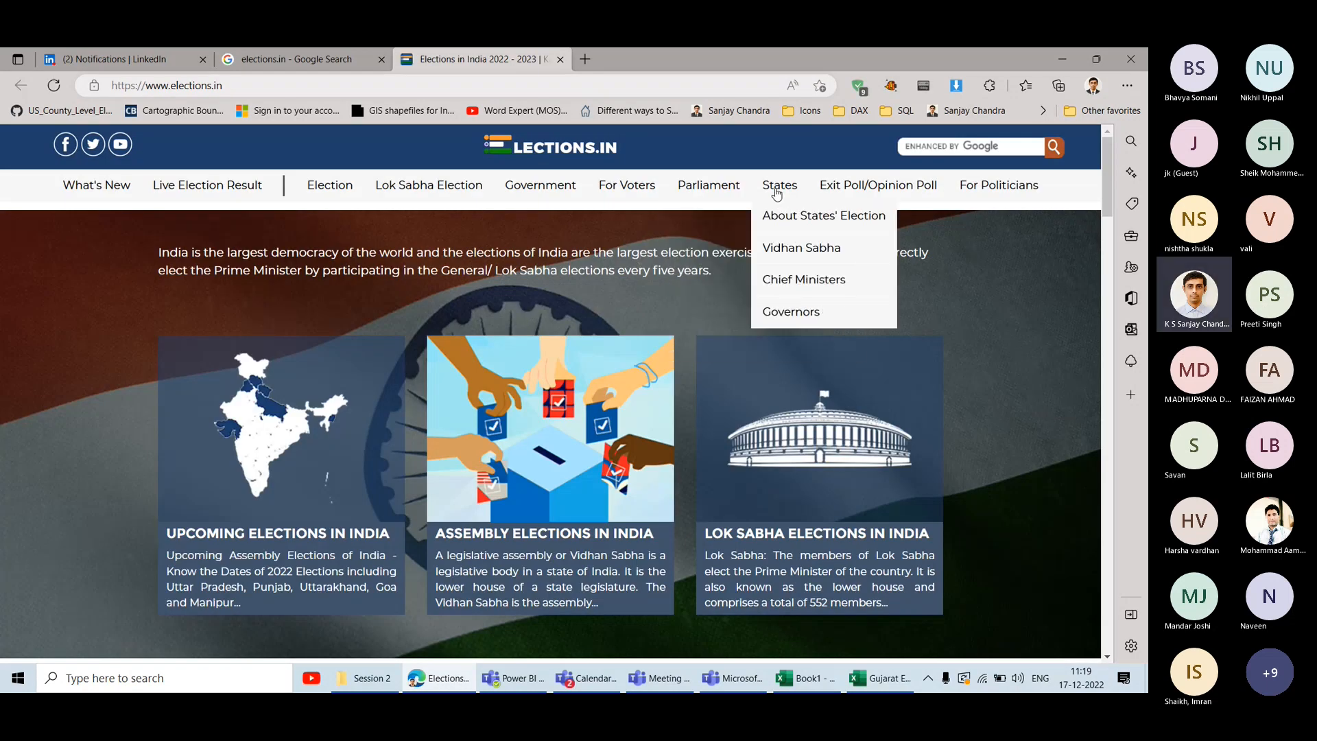
{"action": "left_click", "coordinate": [811, 247]}
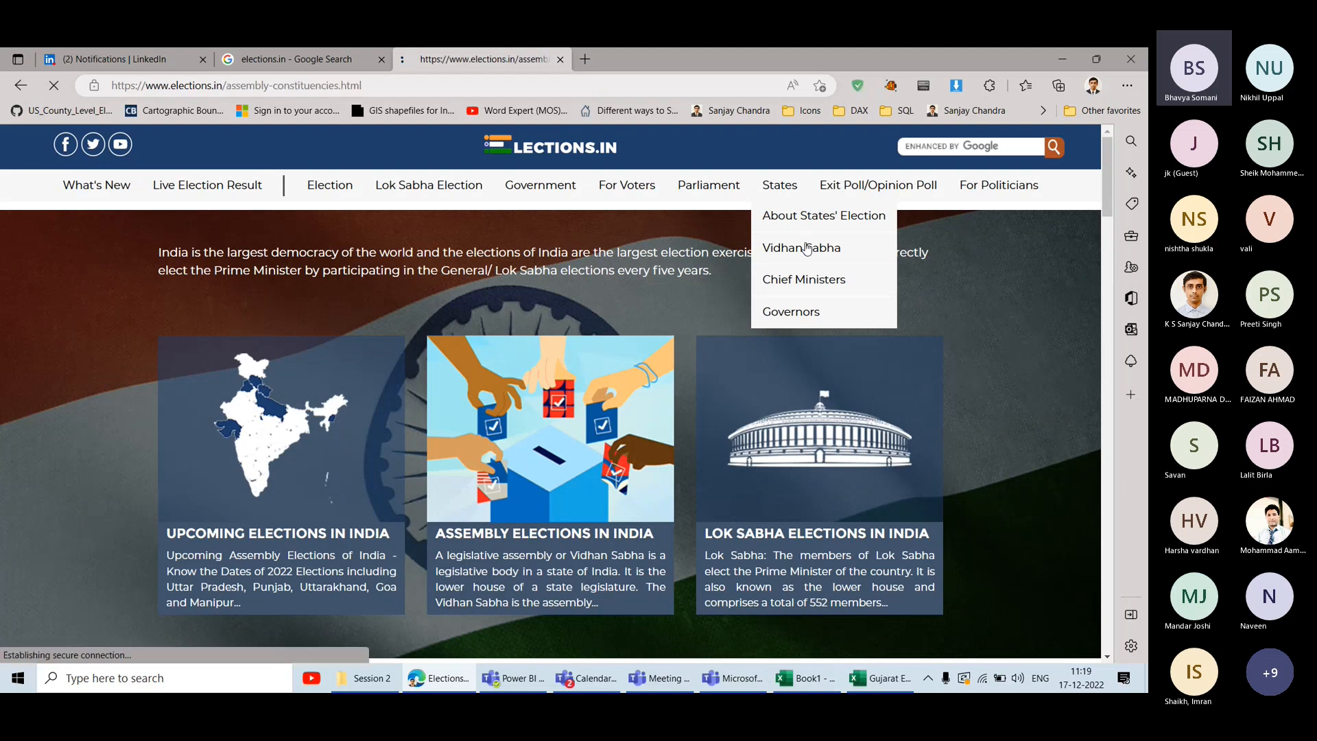
{"action": "left_click", "coordinate": [384, 251]}
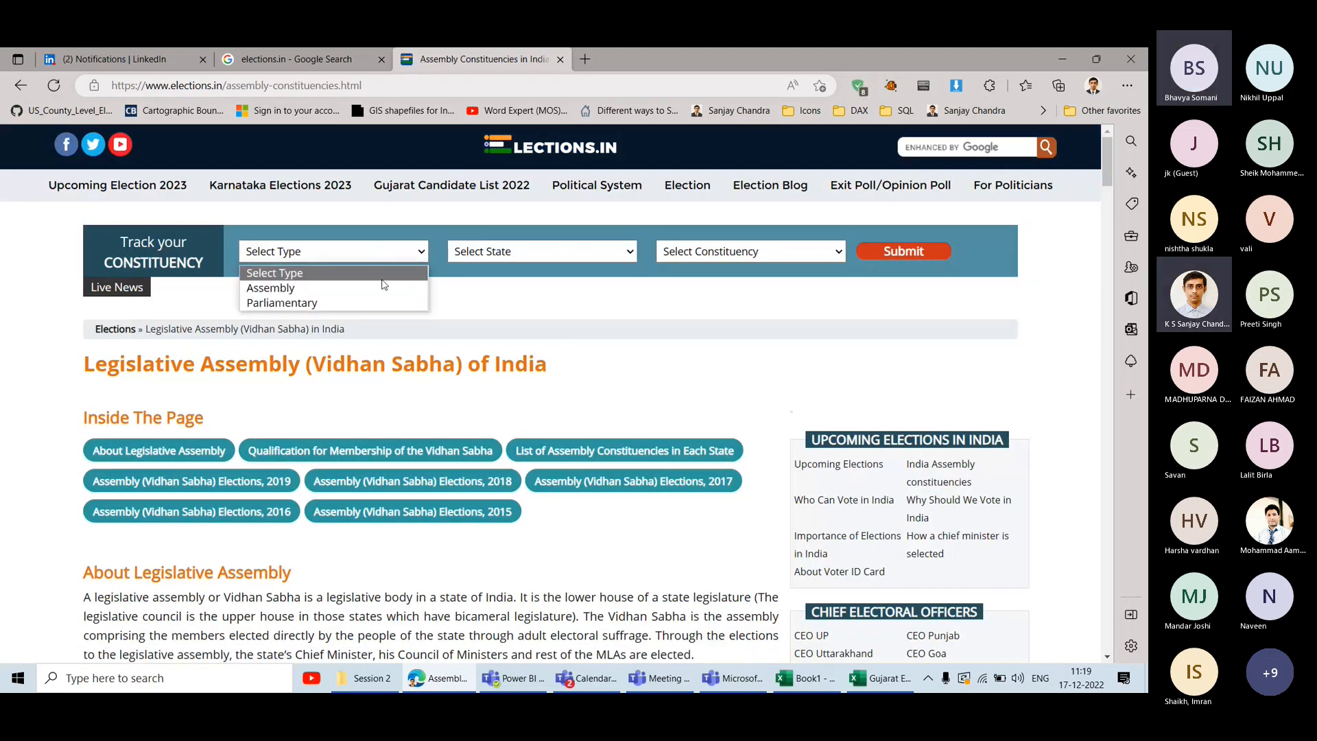
{"action": "left_click", "coordinate": [385, 285]}
{"action": "left_click", "coordinate": [517, 251]}
{"action": "type", "text": "gu"}
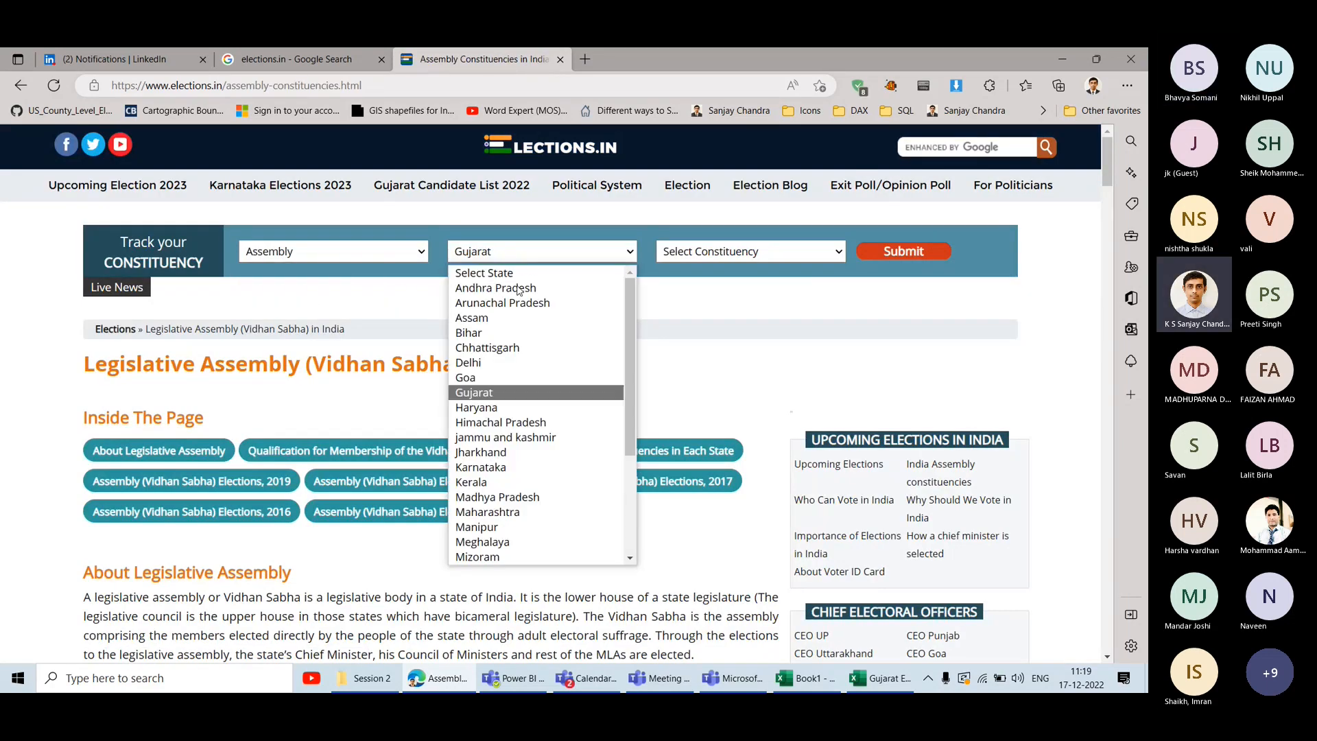
{"action": "left_click", "coordinate": [510, 393]}
{"action": "left_click", "coordinate": [728, 253]}
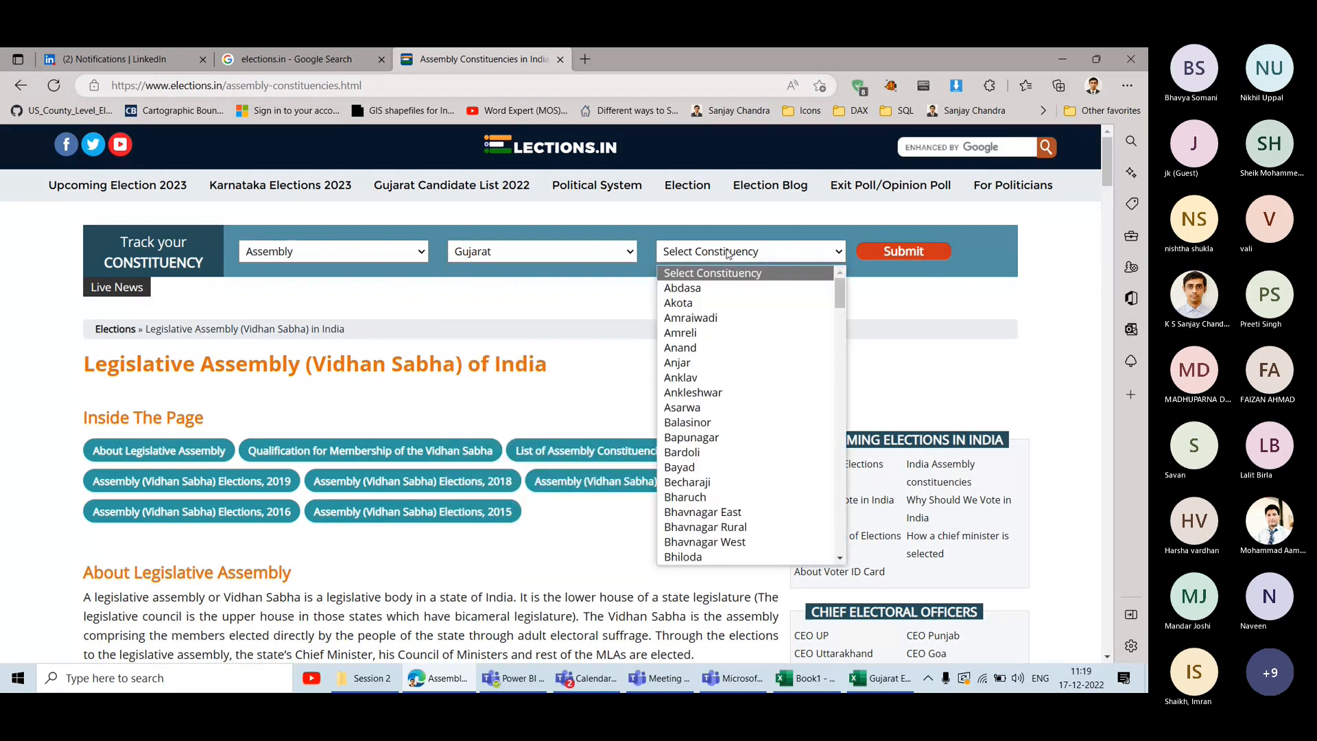
{"action": "left_click", "coordinate": [568, 317]}
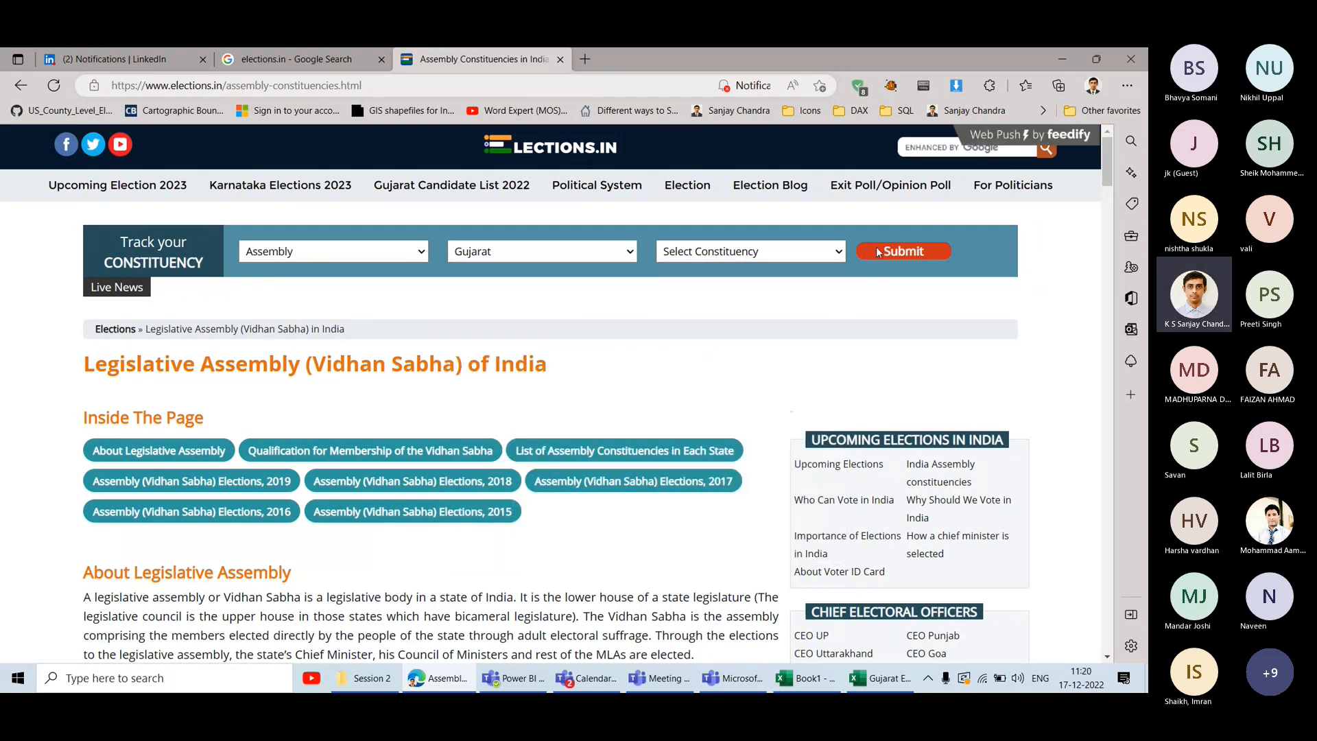
{"action": "left_click", "coordinate": [688, 167]}
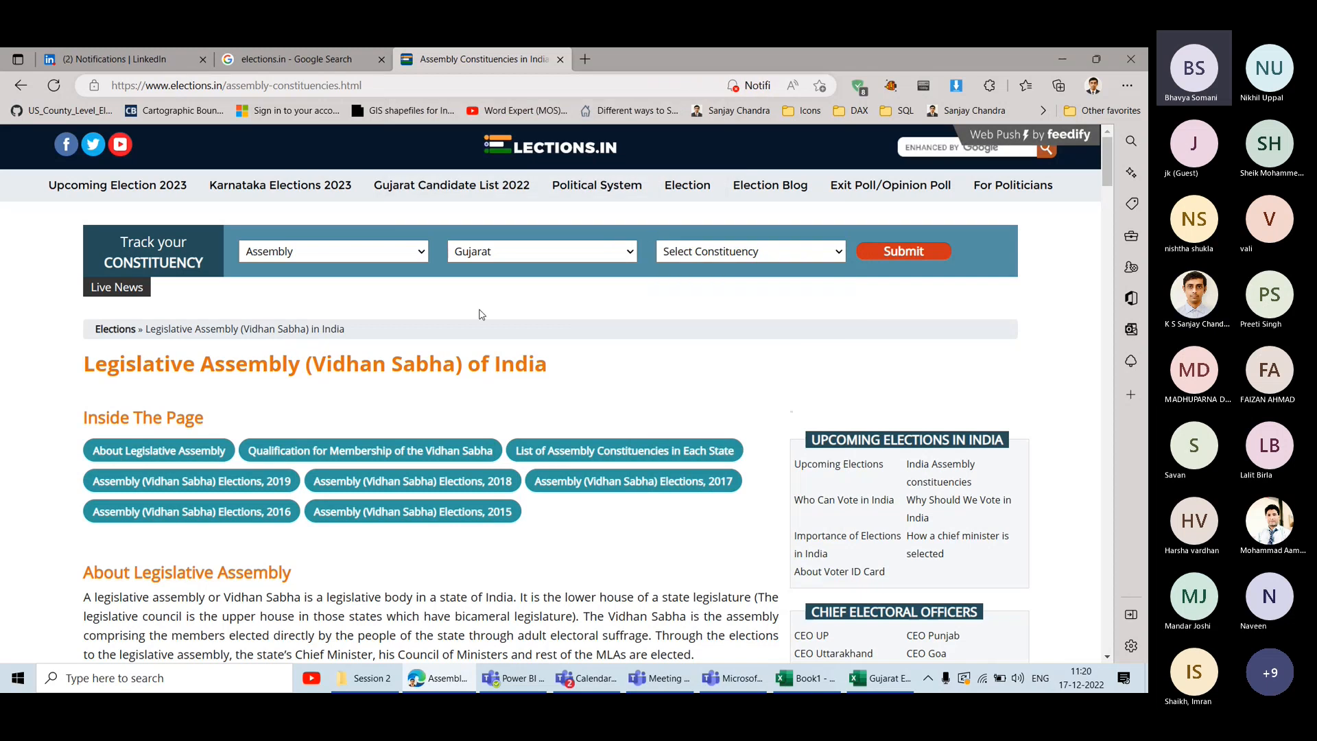
Check the Vidhan Sabha page for state results and open the site's Gujarat Election page.
{"action": "scroll", "coordinate": [481, 315], "scroll_direction": "down", "scroll_amount": 10}
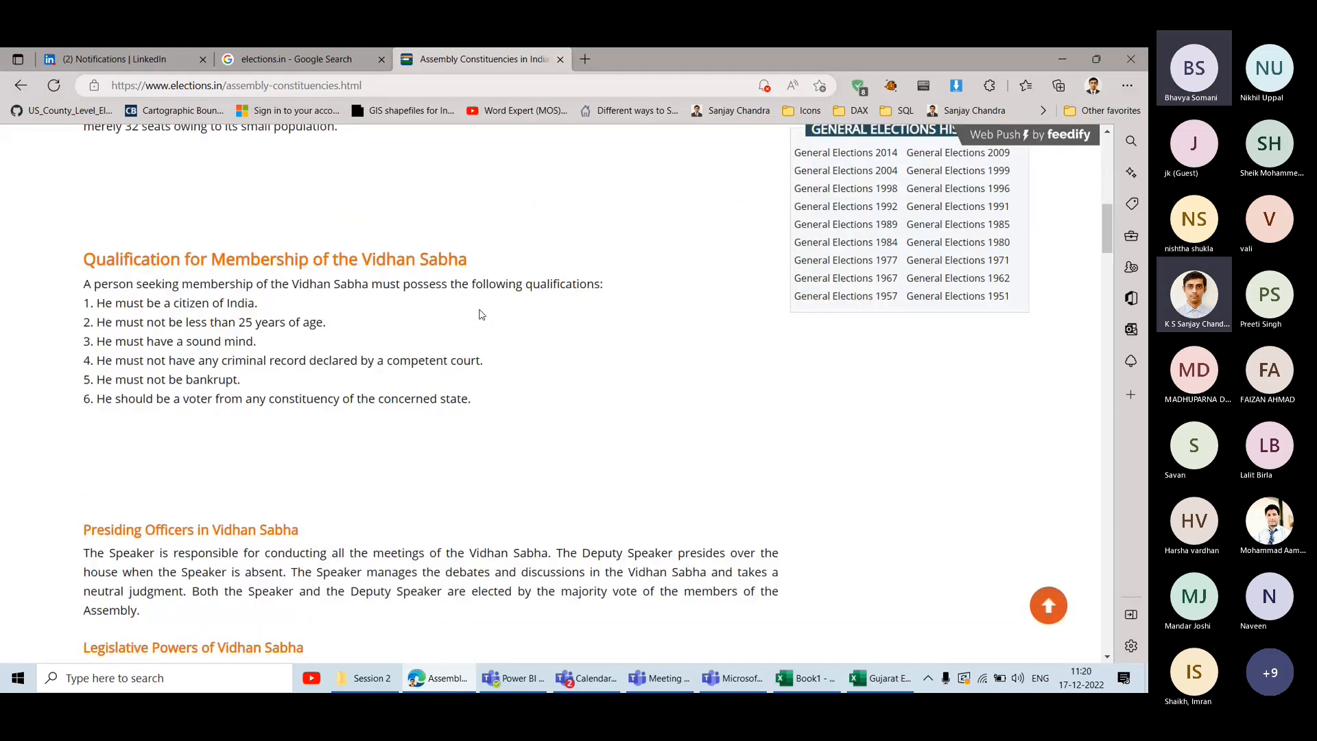
{"action": "scroll", "coordinate": [481, 314], "scroll_direction": "up", "scroll_amount": 10}
{"action": "mouse_move", "coordinate": [582, 187]}
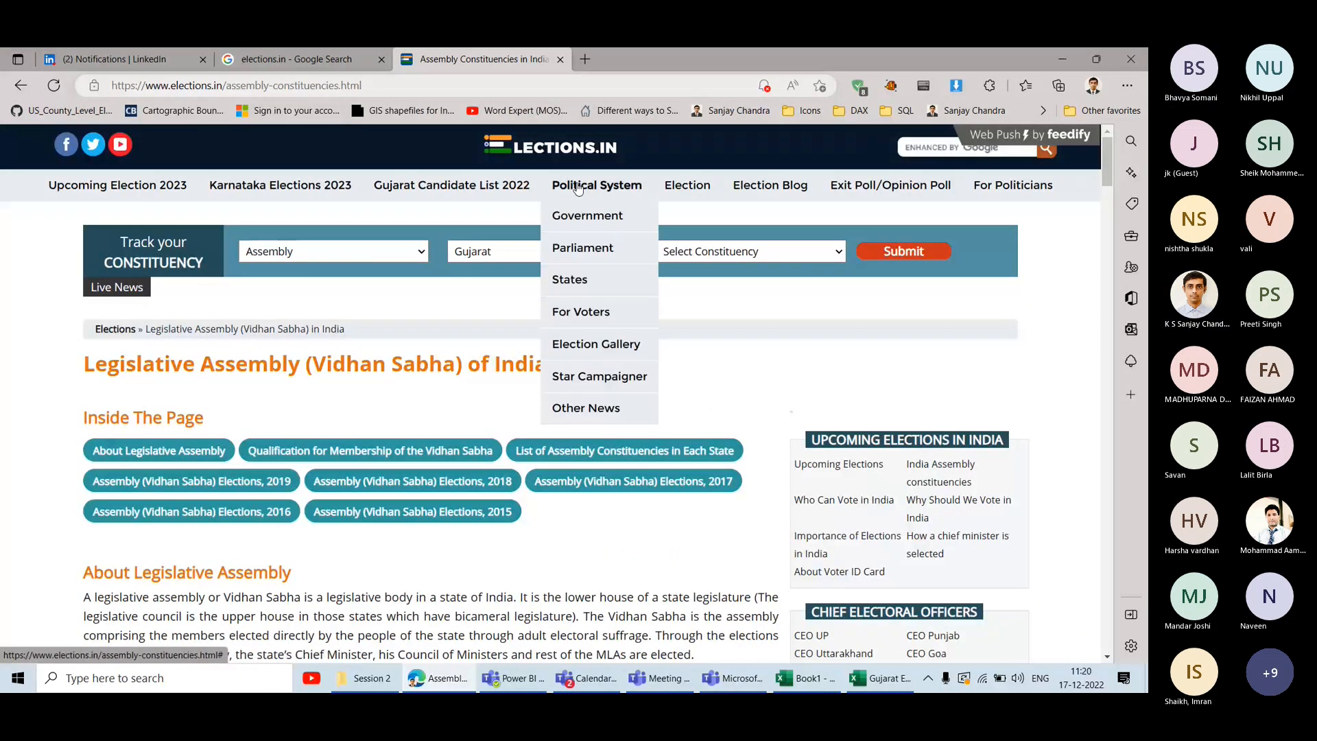
{"action": "mouse_move", "coordinate": [687, 185]}
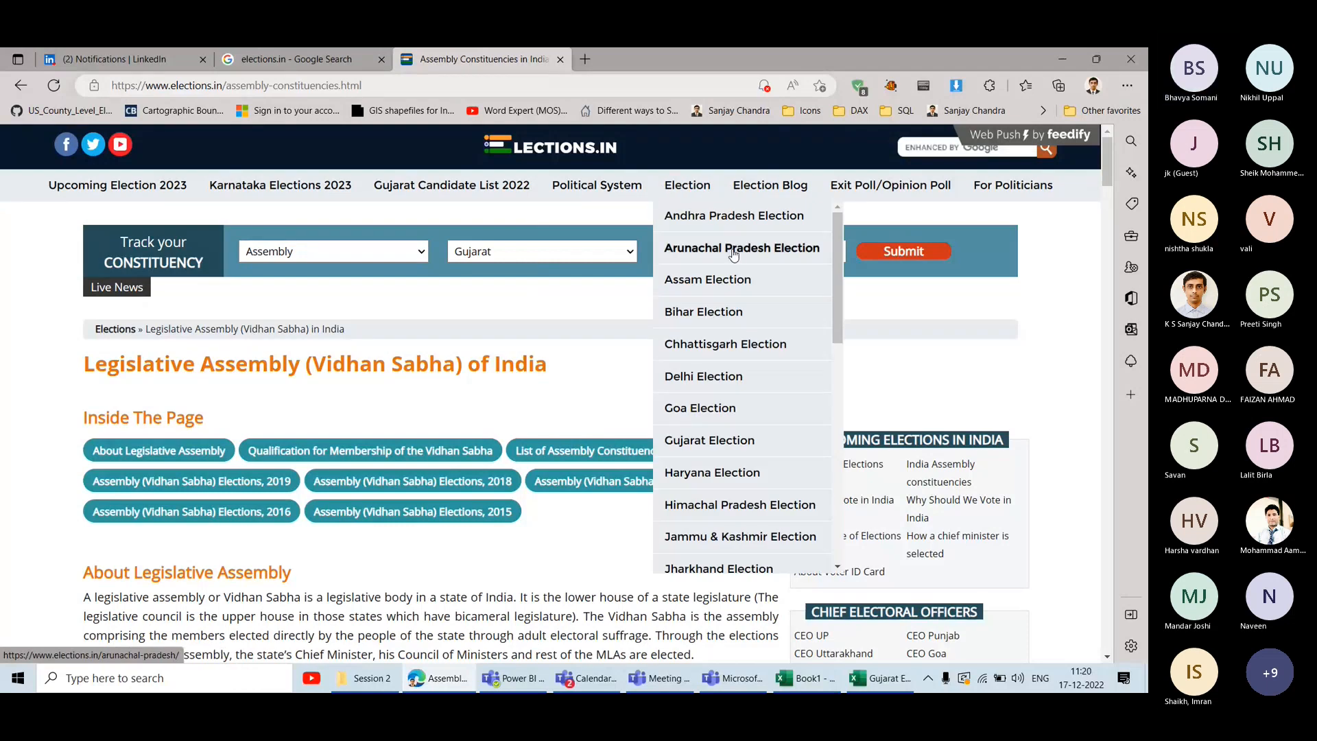
{"action": "scroll", "coordinate": [734, 259], "scroll_direction": "down", "scroll_amount": 2}
{"action": "left_click", "coordinate": [717, 294]}
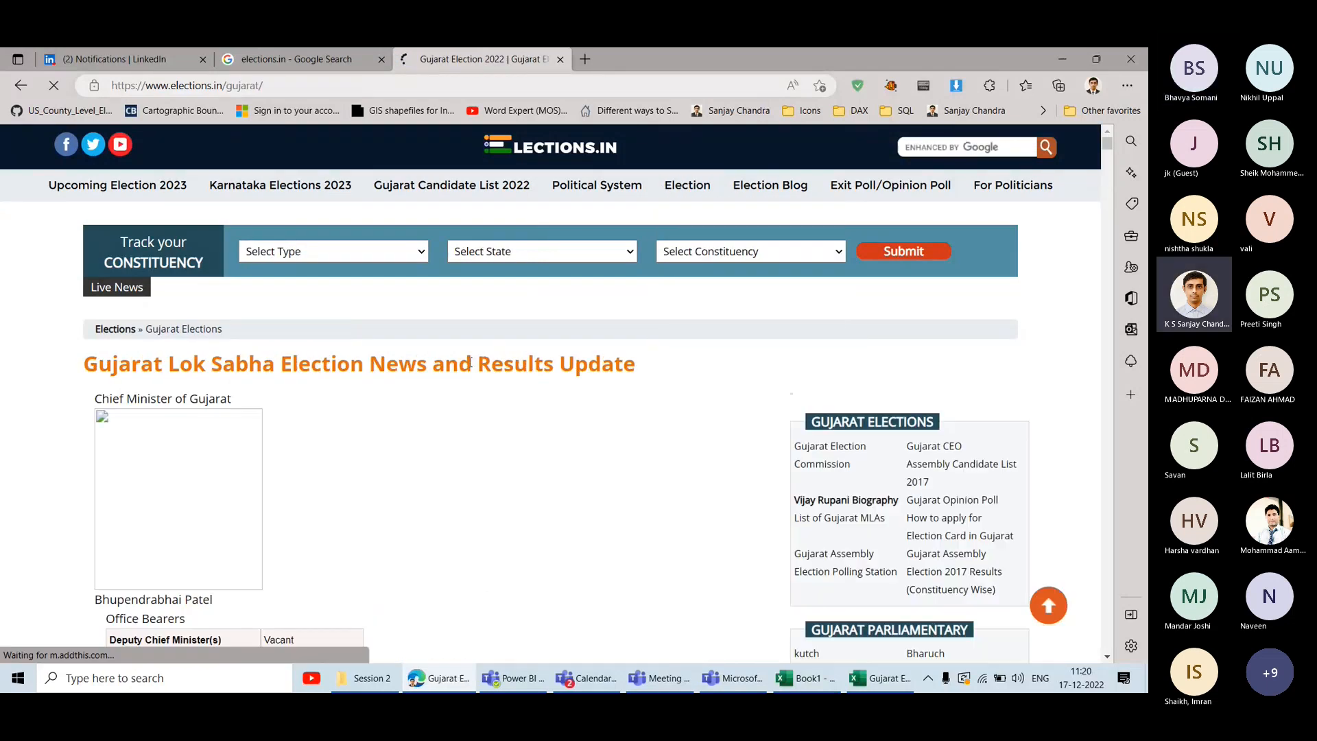
Look through the Gujarat election page for tables of 2017 assembly results by constituency.
{"action": "scroll", "coordinate": [447, 387], "scroll_direction": "down", "scroll_amount": 10}
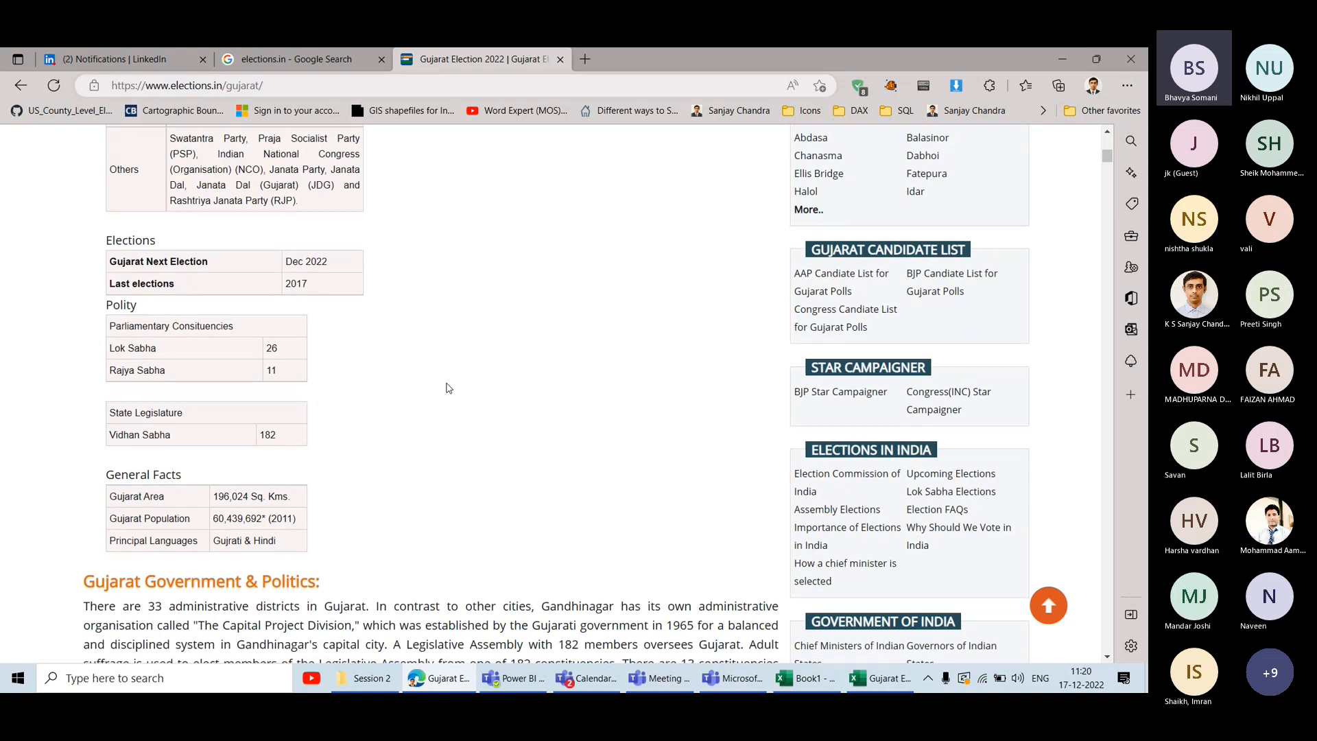
{"action": "scroll", "coordinate": [449, 389], "scroll_direction": "up", "scroll_amount": 4}
{"action": "scroll", "coordinate": [449, 388], "scroll_direction": "down", "scroll_amount": 20}
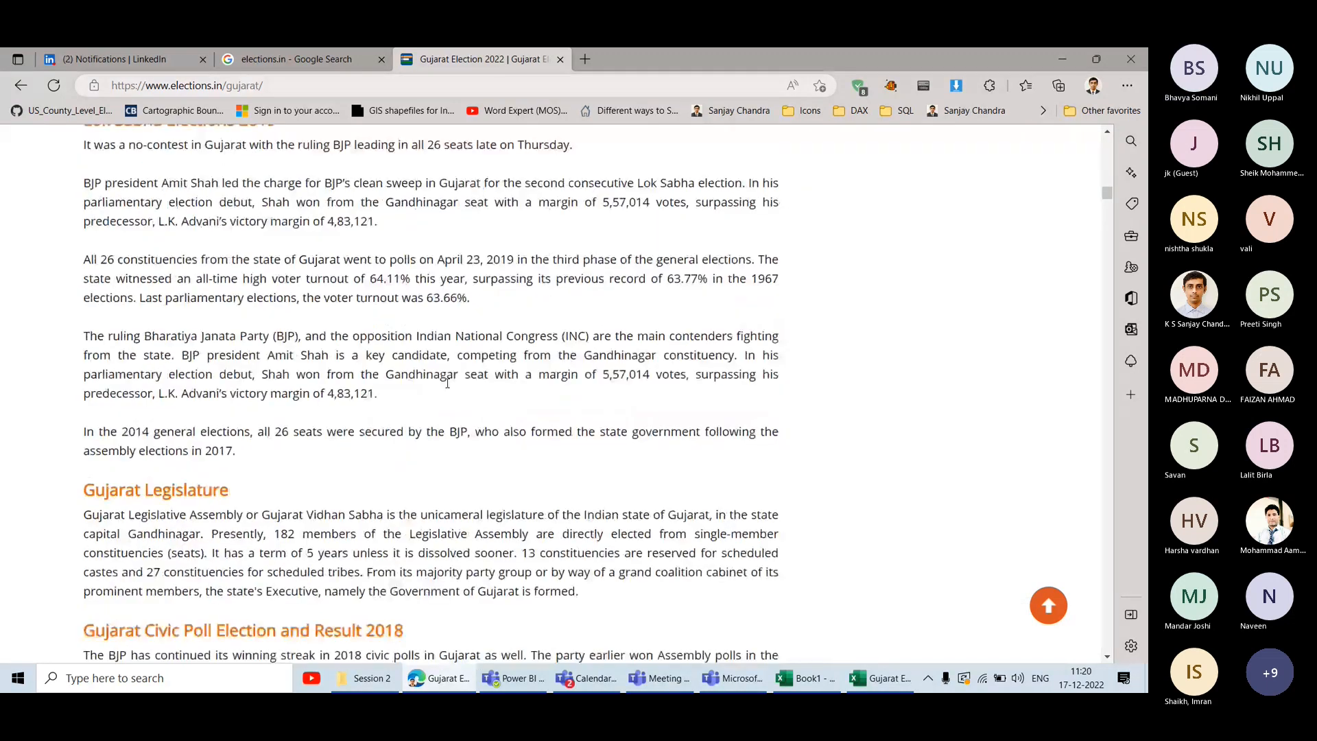
{"action": "scroll", "coordinate": [449, 389], "scroll_direction": "up", "scroll_amount": 7}
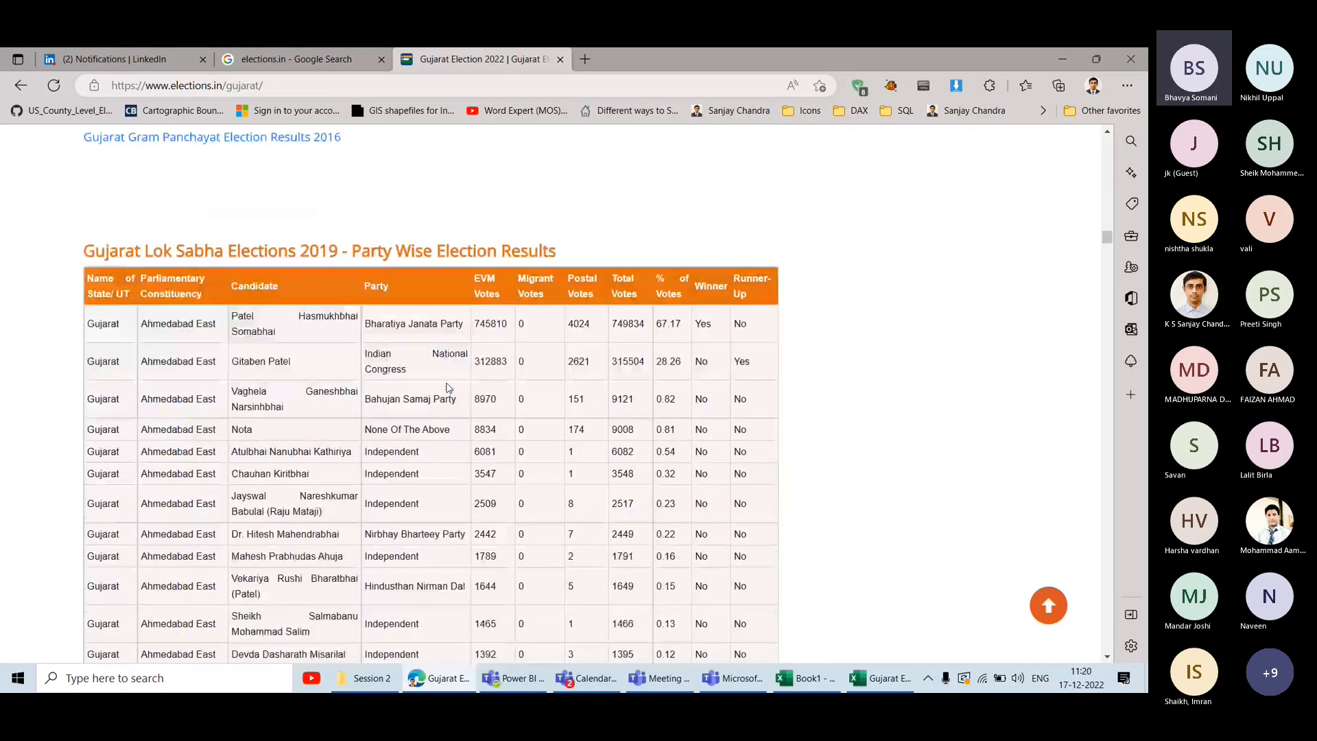
{"action": "scroll", "coordinate": [449, 388], "scroll_direction": "down", "scroll_amount": 2}
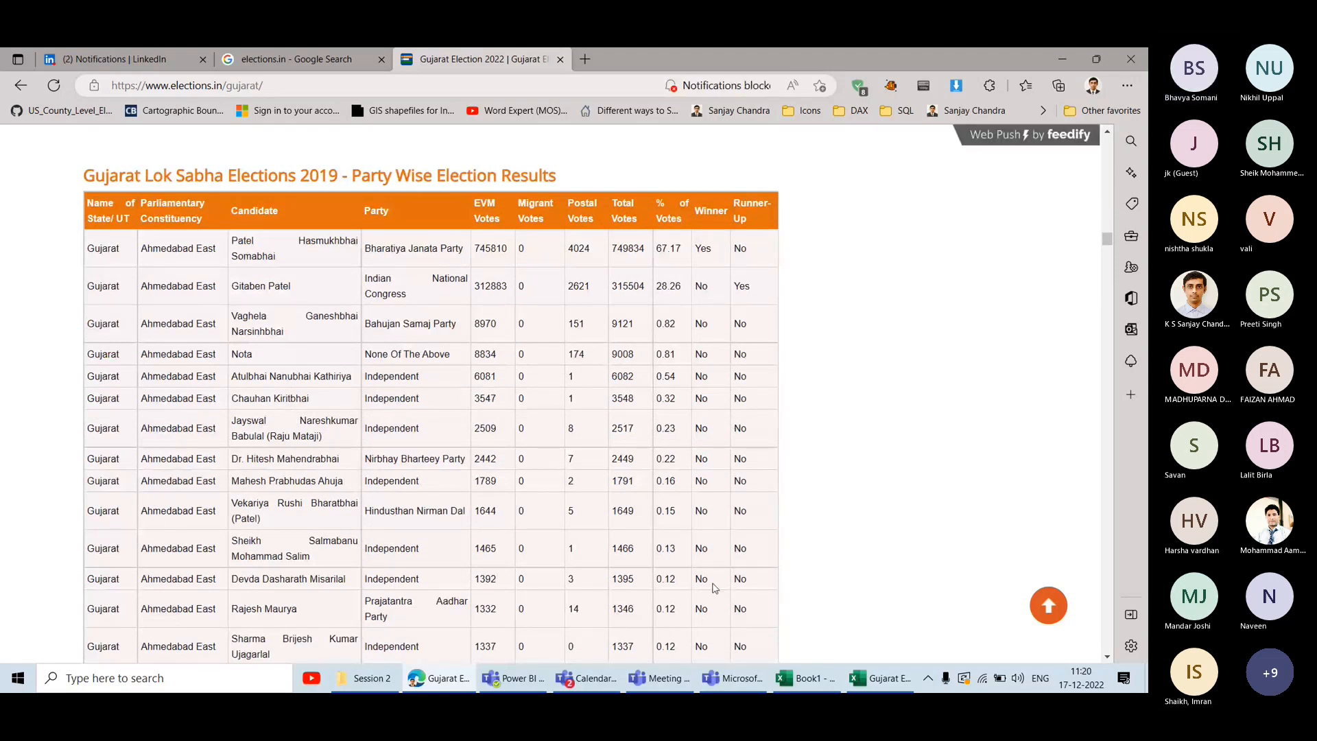
Switch to the Teams meeting and open the Elections.in 2017 Gujarat results link shared in the chat.
{"action": "left_click", "coordinate": [735, 688]}
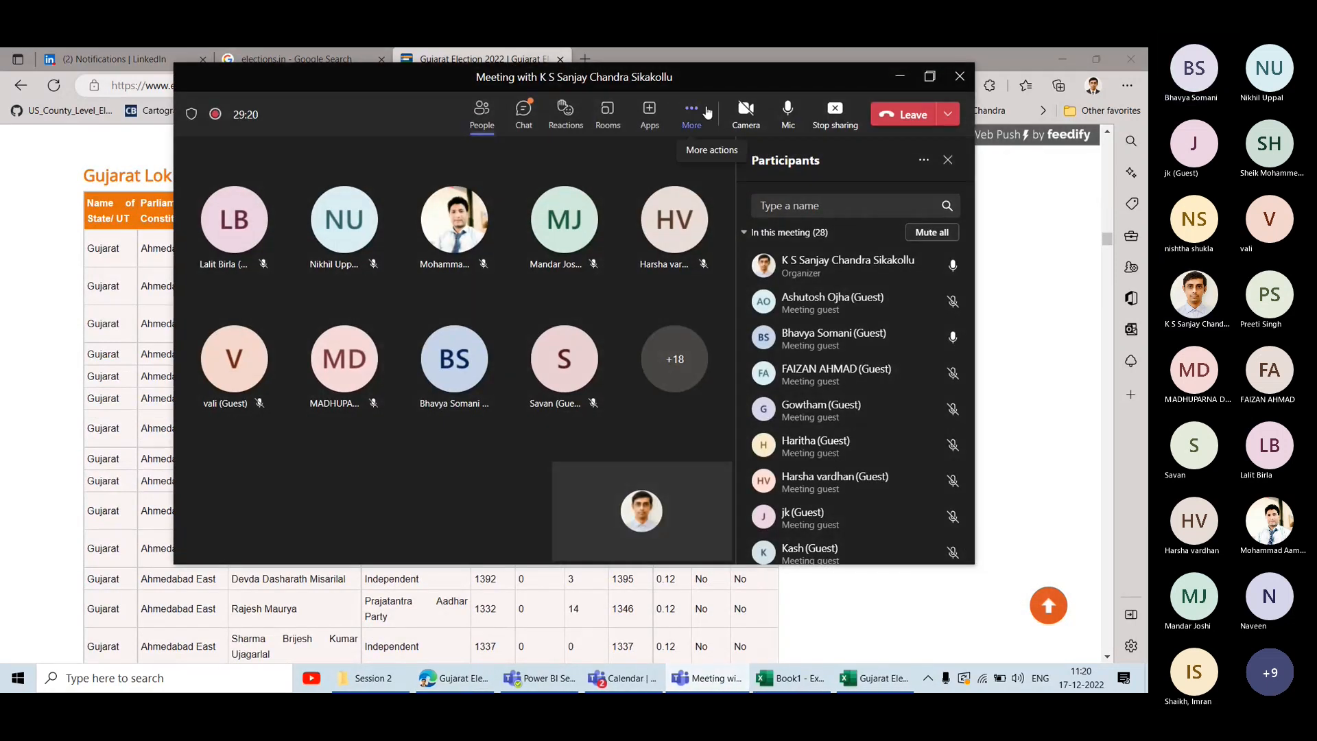
{"action": "left_click", "coordinate": [524, 112]}
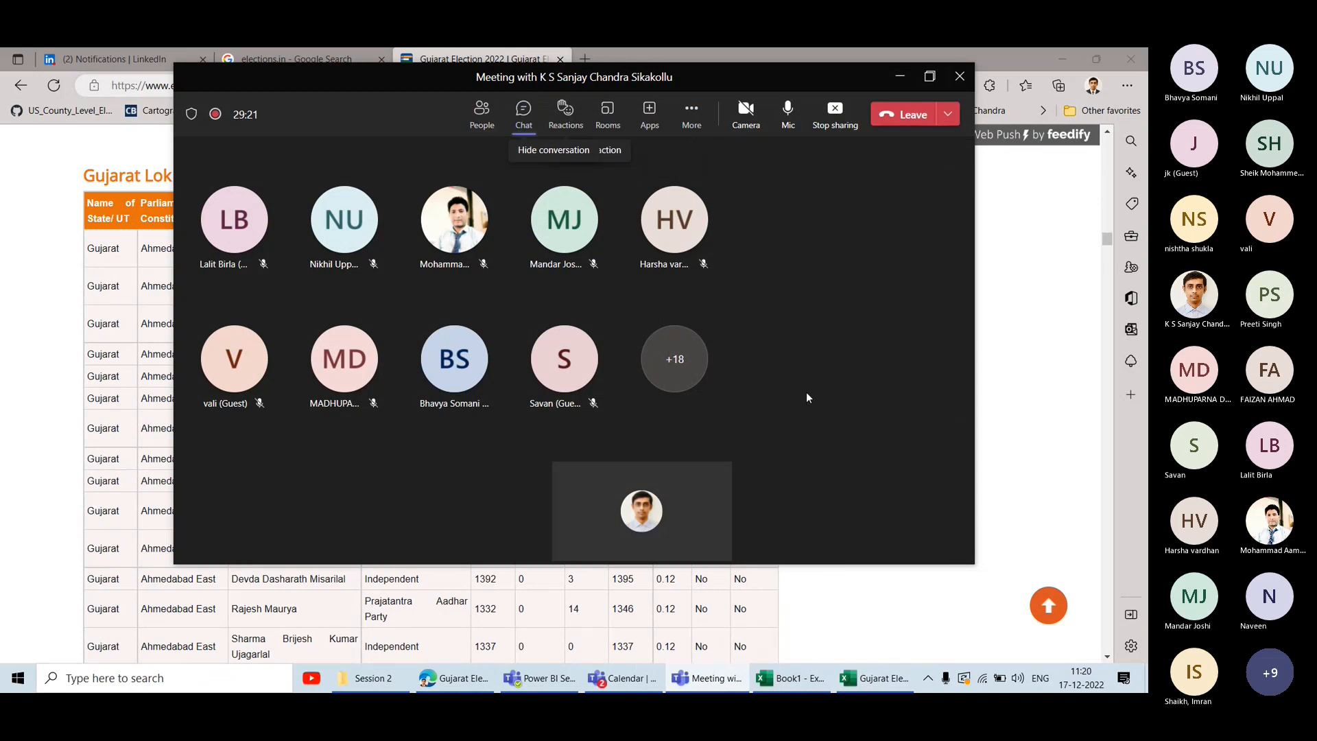
{"action": "left_click", "coordinate": [832, 462]}
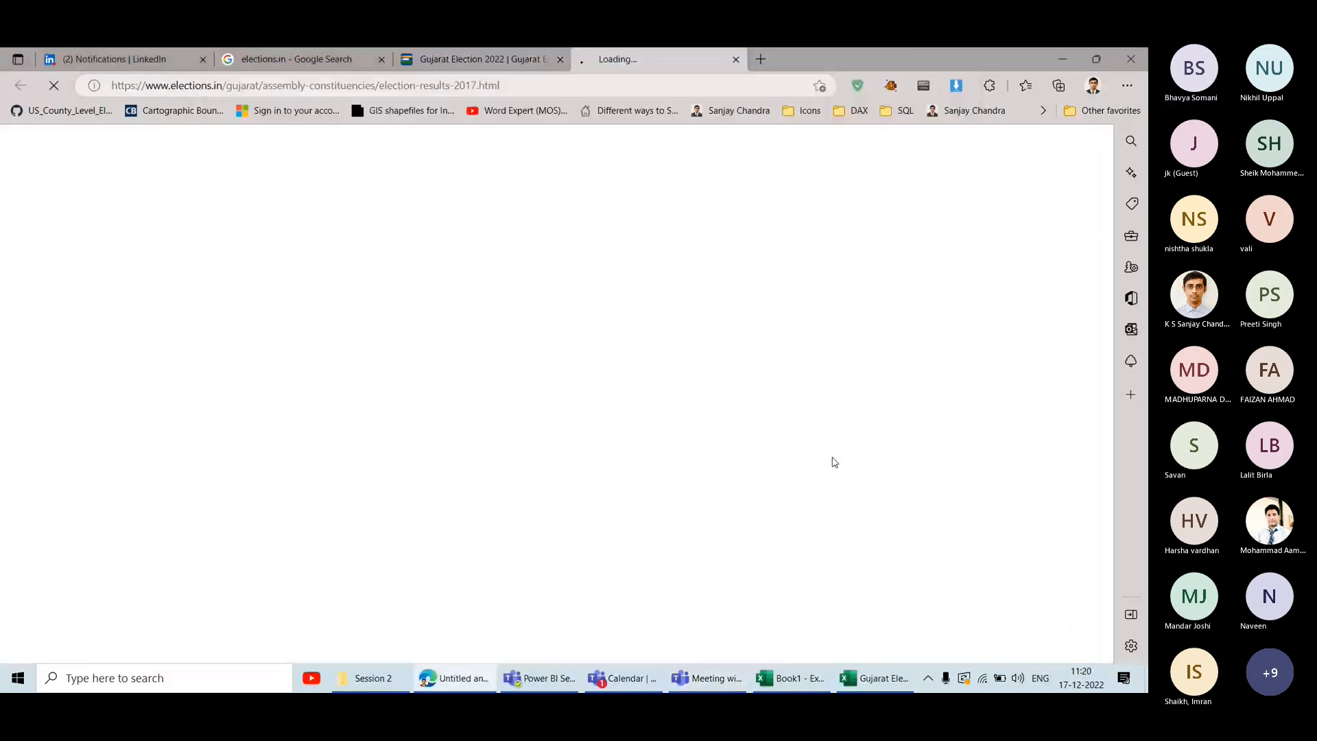
Examine the columns and rows of the constituency-wise list of winning candidates in the Gujarat Assembly Election 2017.
{"action": "scroll", "coordinate": [640, 357], "scroll_direction": "down", "scroll_amount": 12}
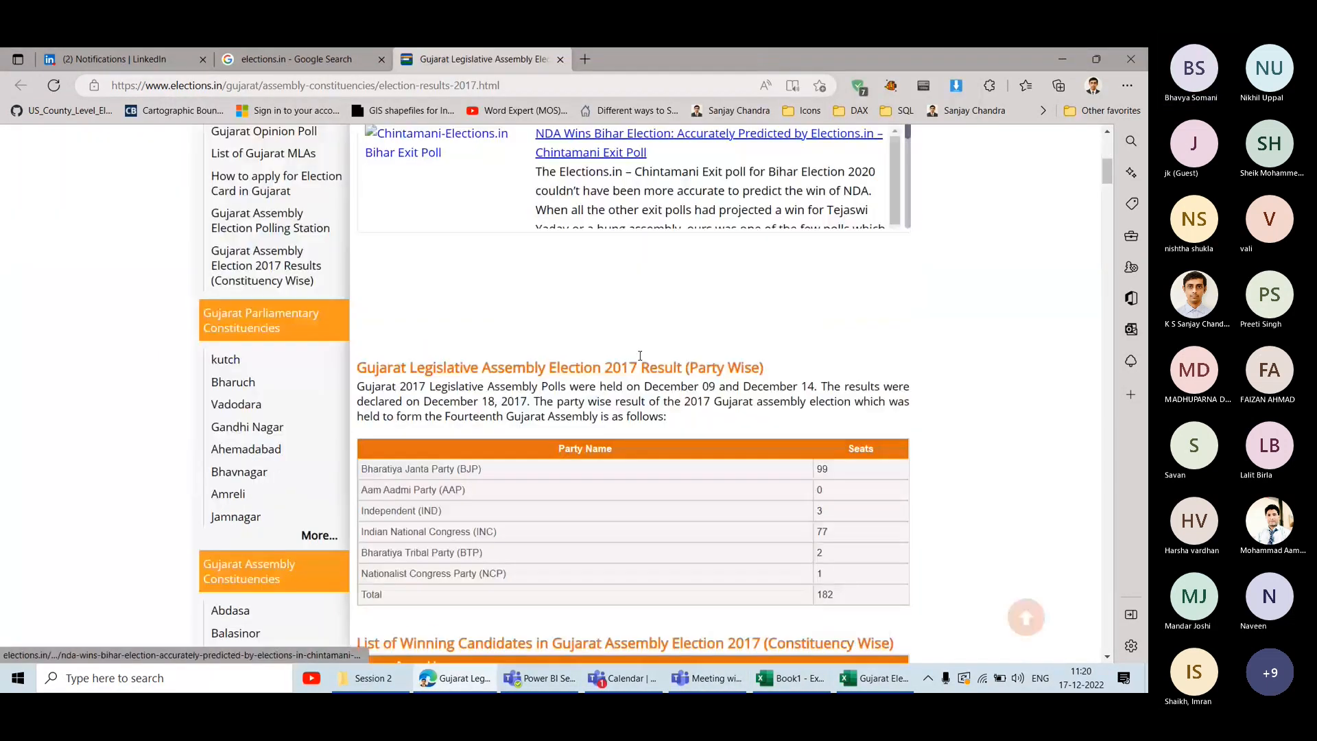
{"action": "scroll", "coordinate": [639, 358], "scroll_direction": "down", "scroll_amount": 1}
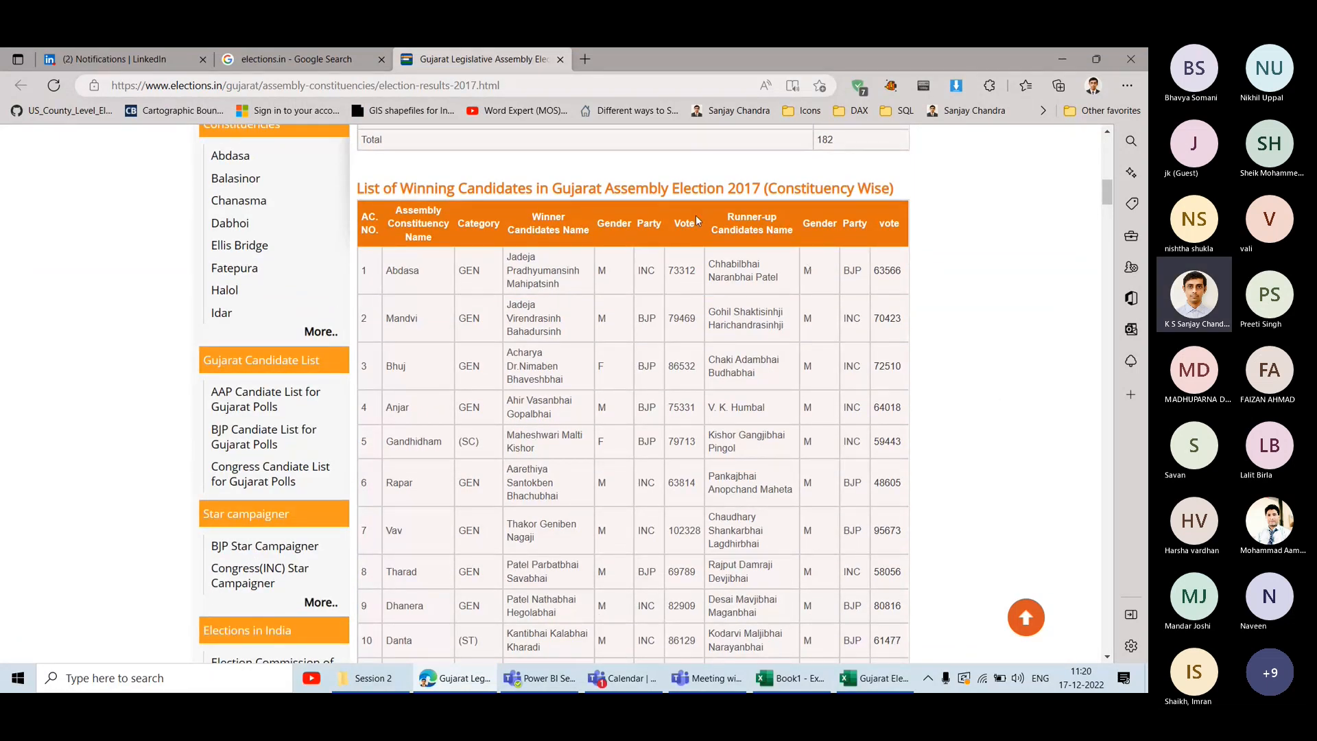
{"action": "scroll", "coordinate": [605, 501], "scroll_direction": "down", "scroll_amount": 20}
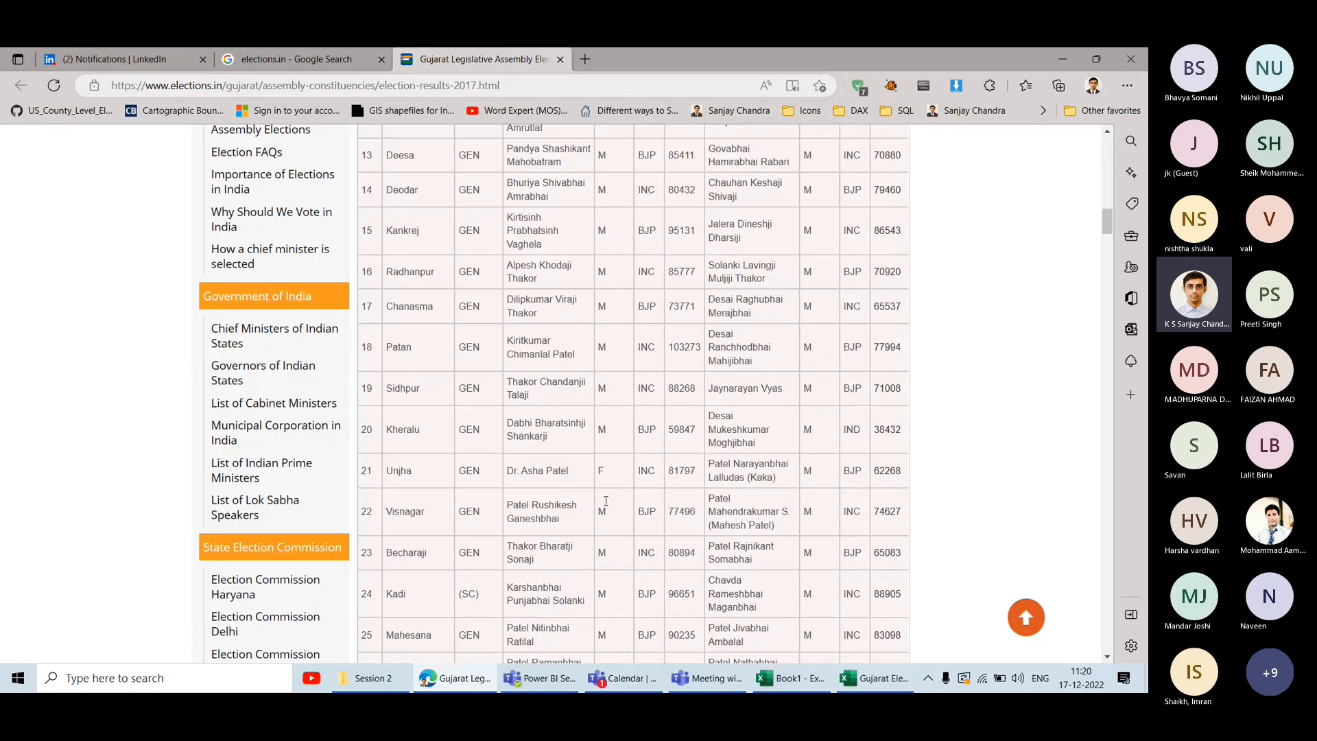
{"action": "scroll", "coordinate": [605, 502], "scroll_direction": "down", "scroll_amount": 20}
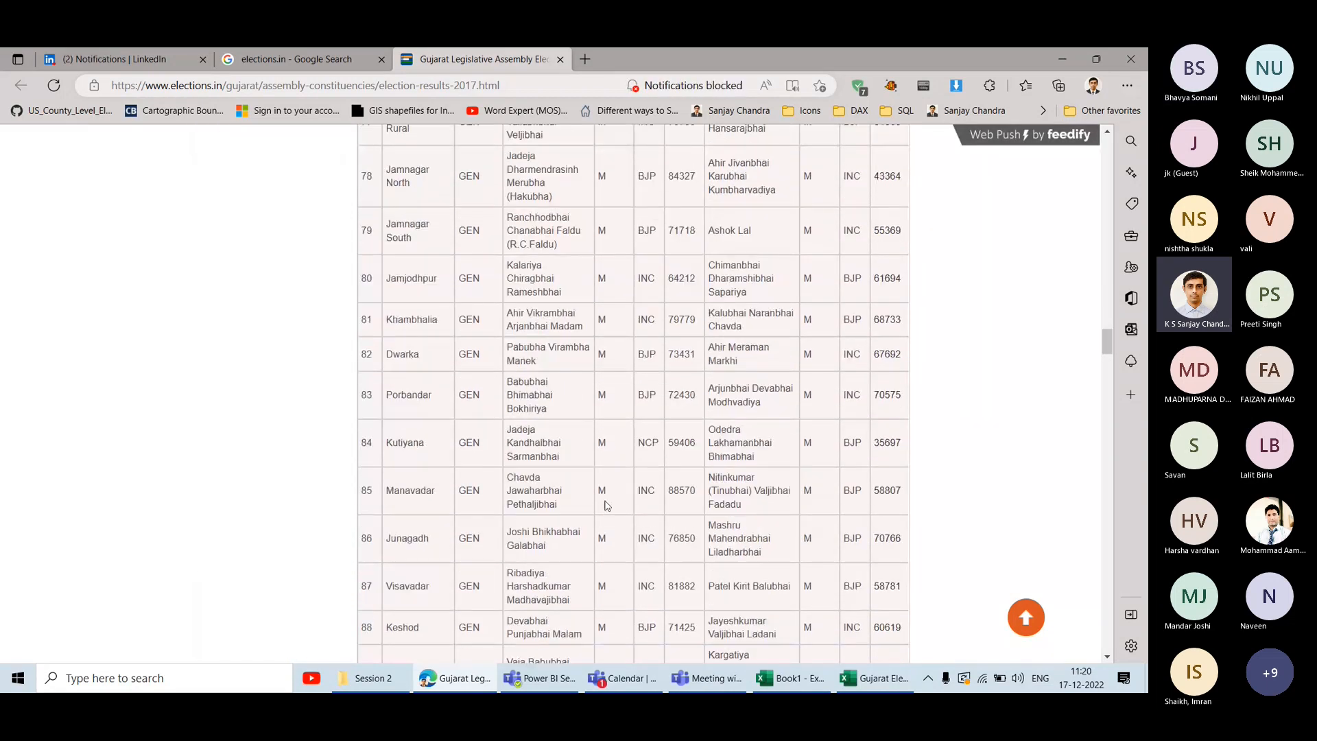
{"action": "scroll", "coordinate": [627, 376], "scroll_direction": "down", "scroll_amount": 20}
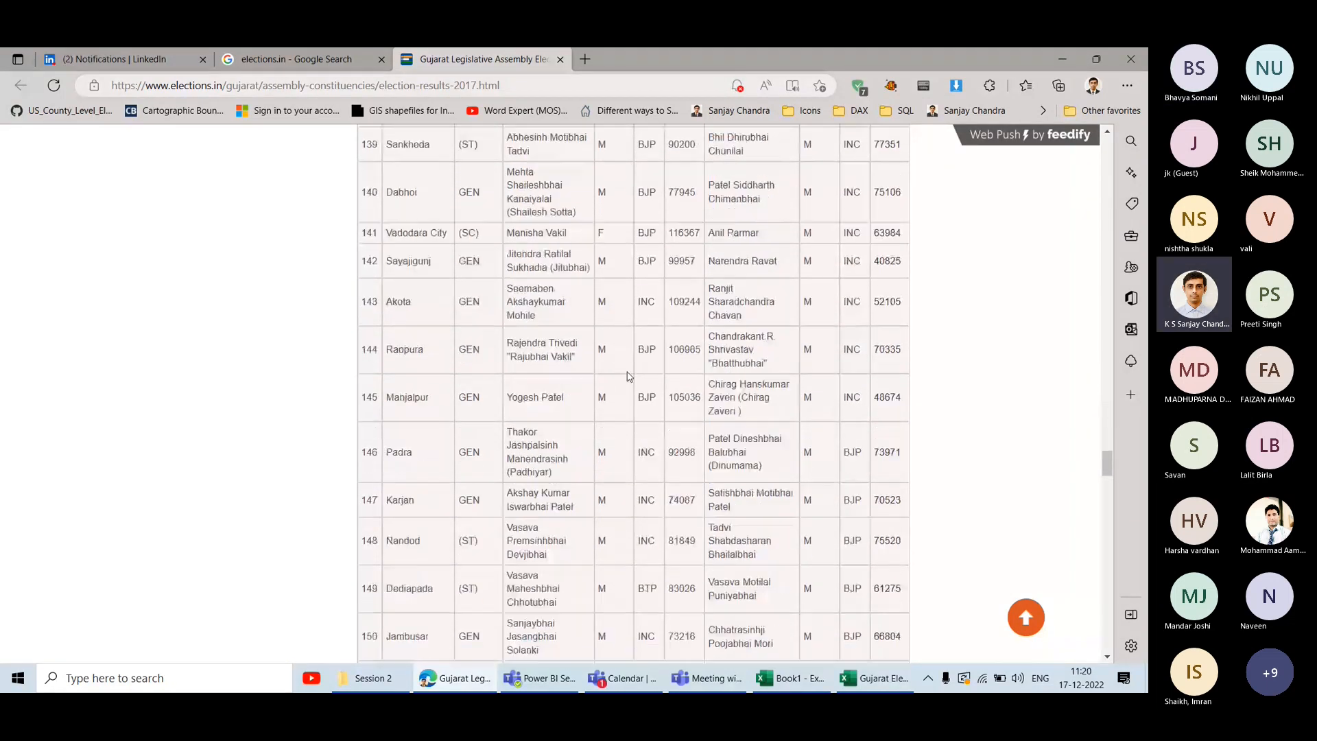
{"action": "scroll", "coordinate": [627, 376], "scroll_direction": "up", "scroll_amount": 20}
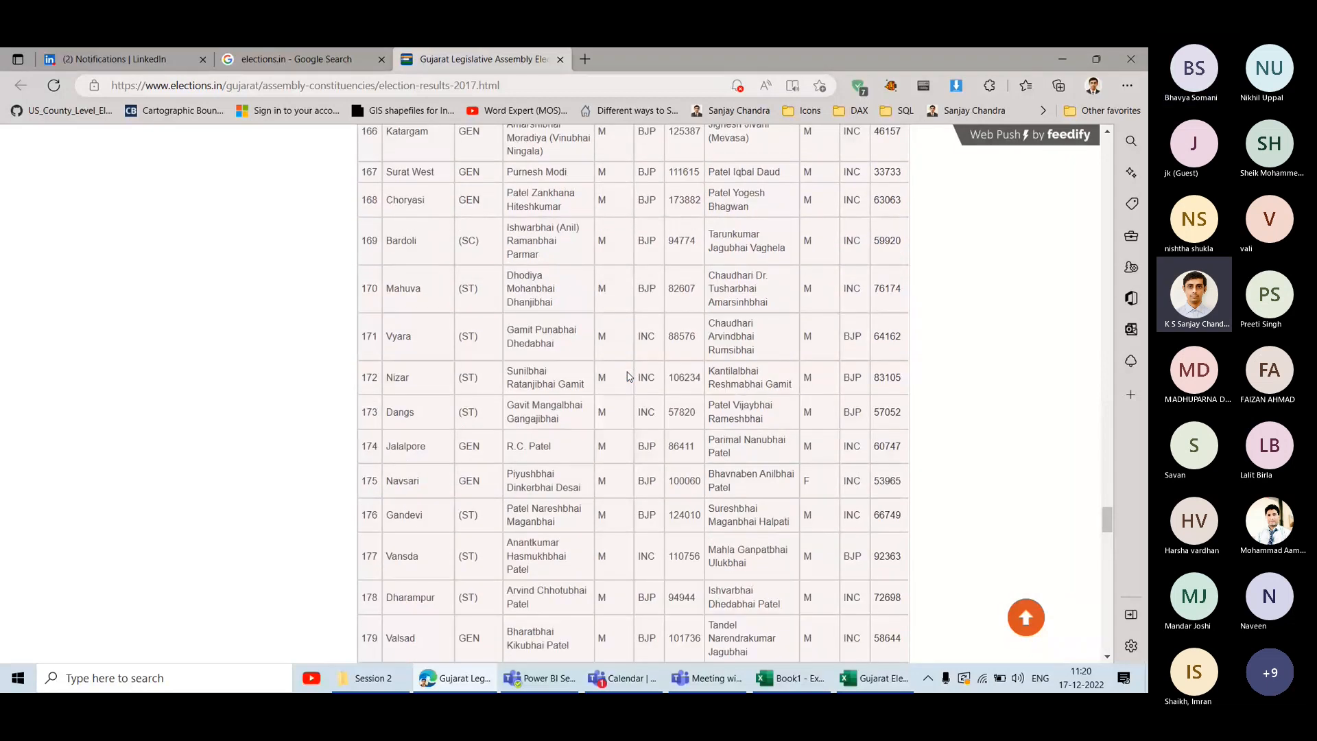
{"action": "scroll", "coordinate": [627, 376], "scroll_direction": "up", "scroll_amount": 20}
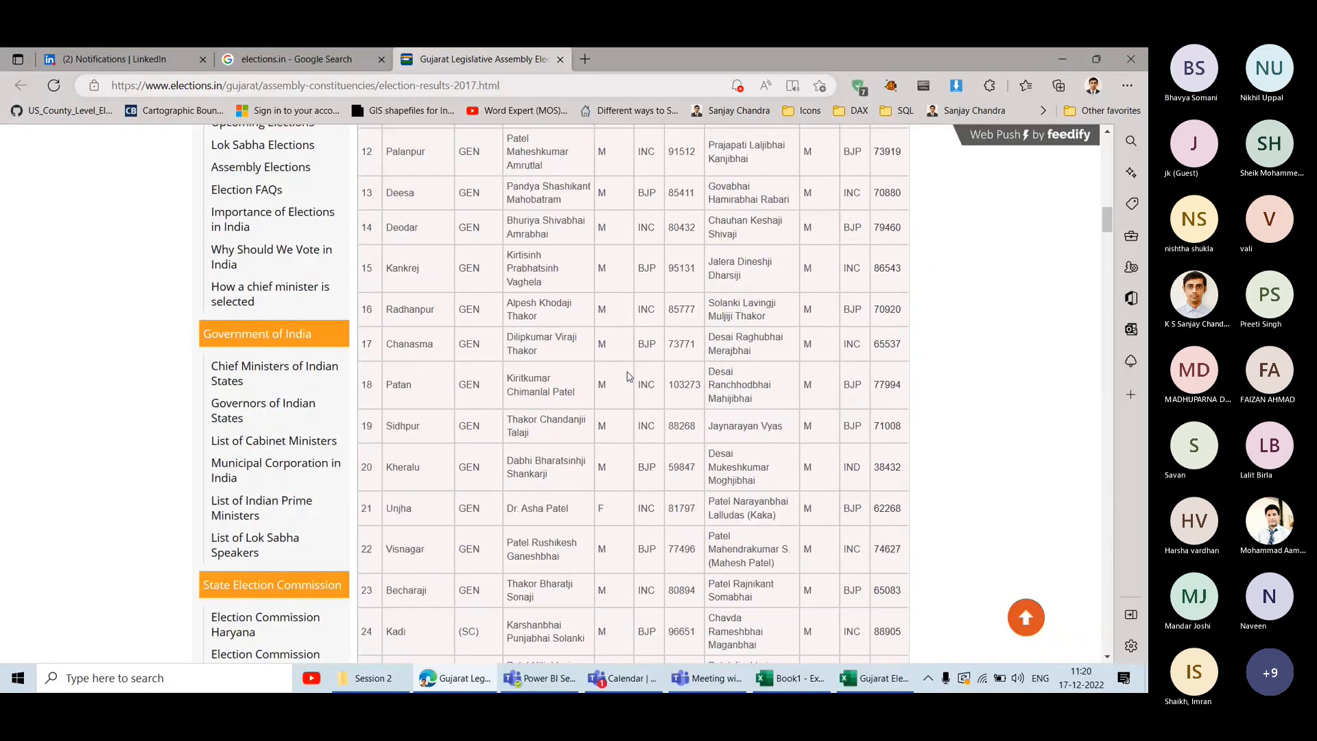
{"action": "scroll", "coordinate": [627, 376], "scroll_direction": "down", "scroll_amount": 5}
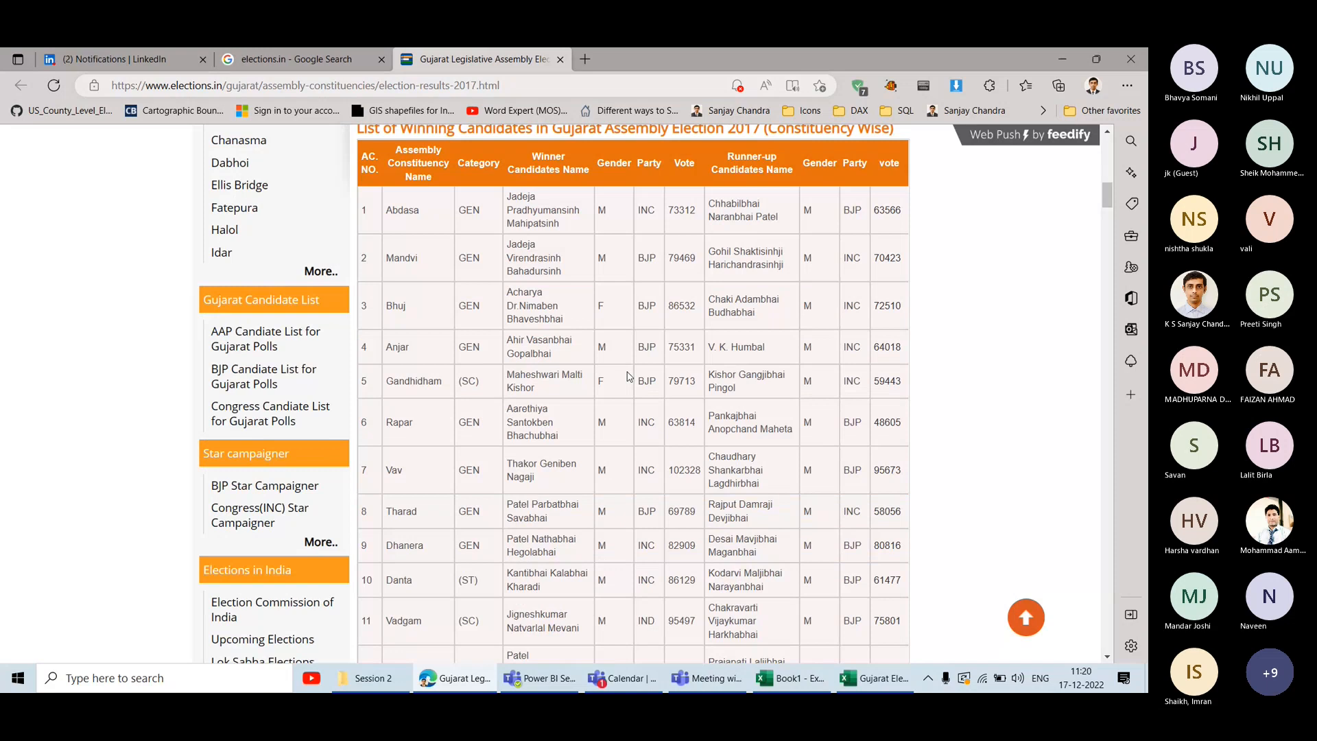
Switch to the Gujarat Election workbook in Excel and show its queries and connections.
{"action": "scroll", "coordinate": [627, 376], "scroll_direction": "up", "scroll_amount": 1}
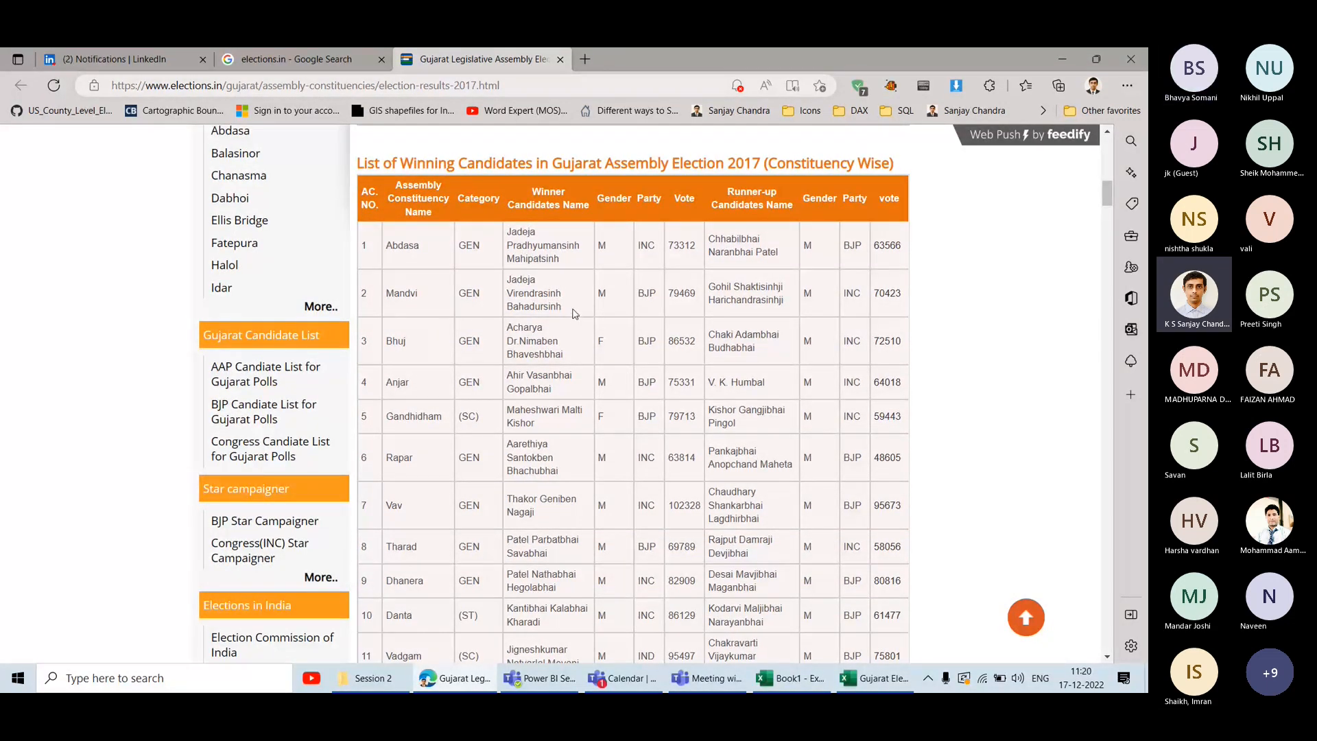
{"action": "left_click", "coordinate": [874, 678]}
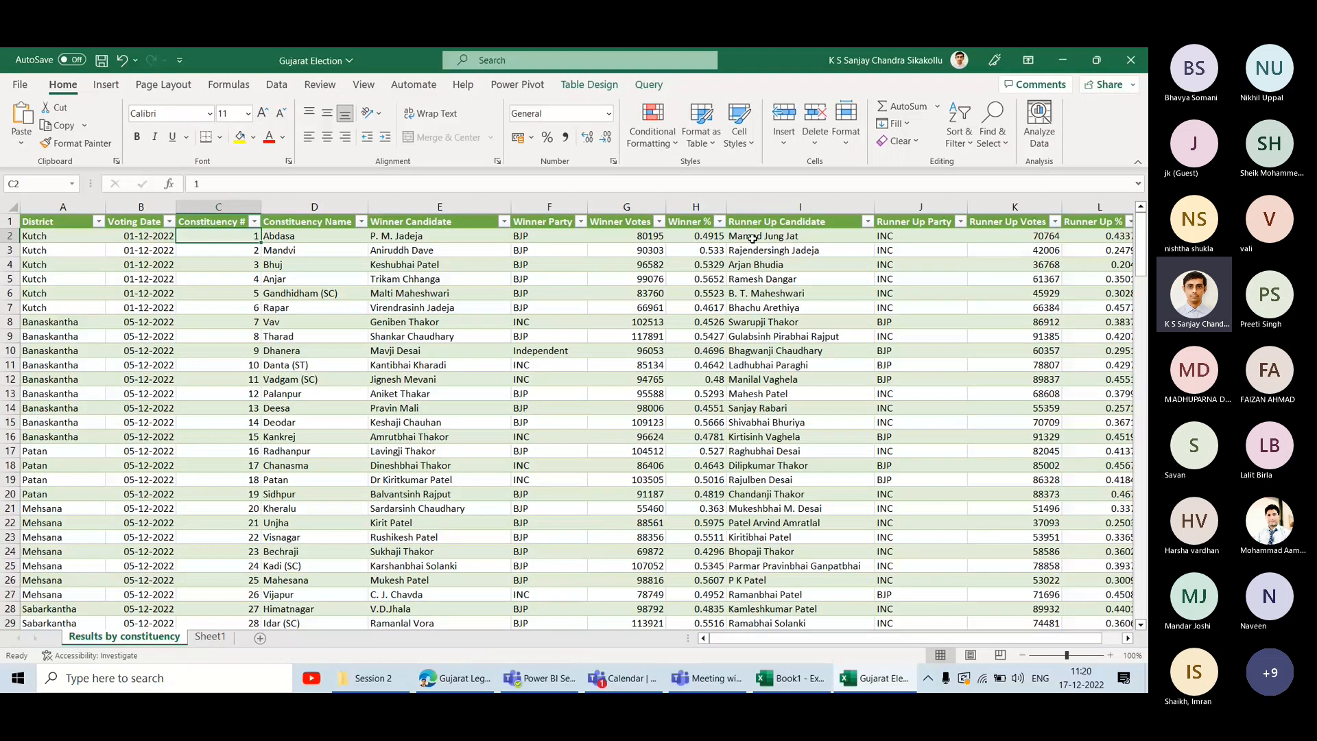
{"action": "left_click", "coordinate": [276, 87]}
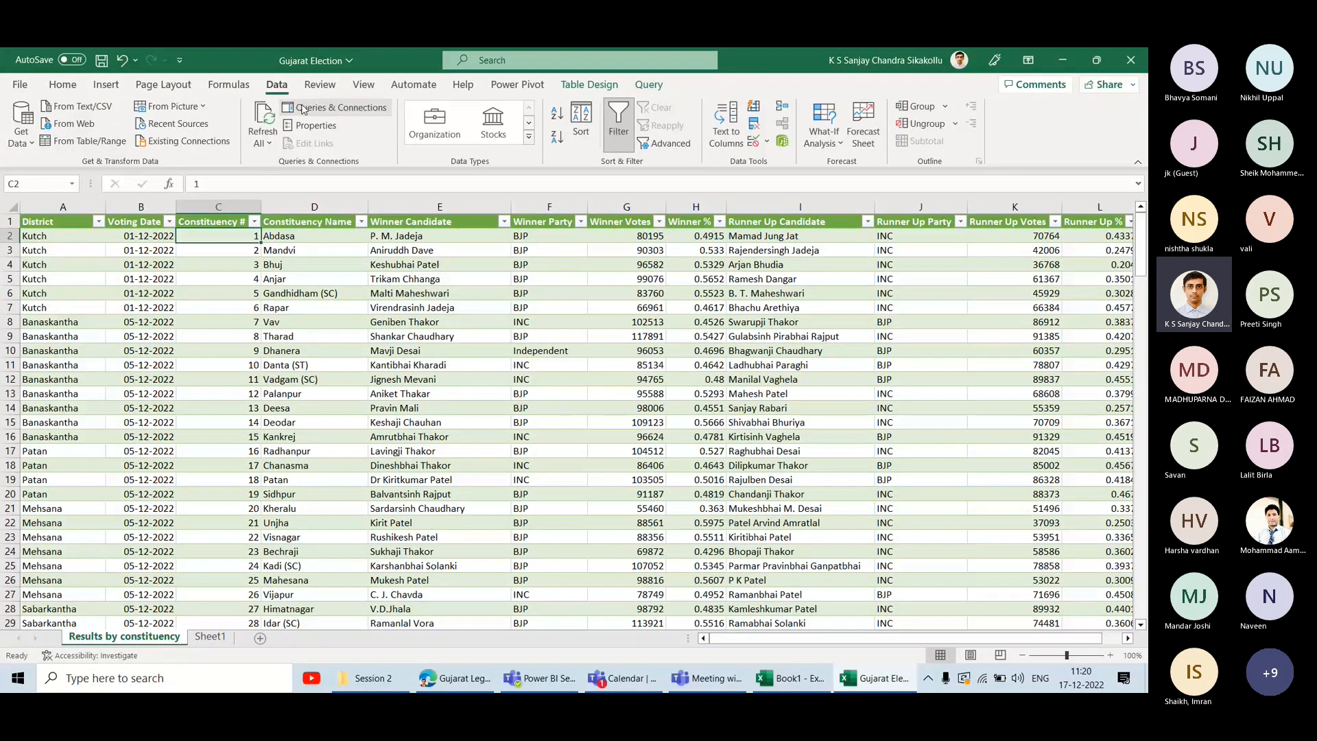
{"action": "left_click", "coordinate": [303, 108]}
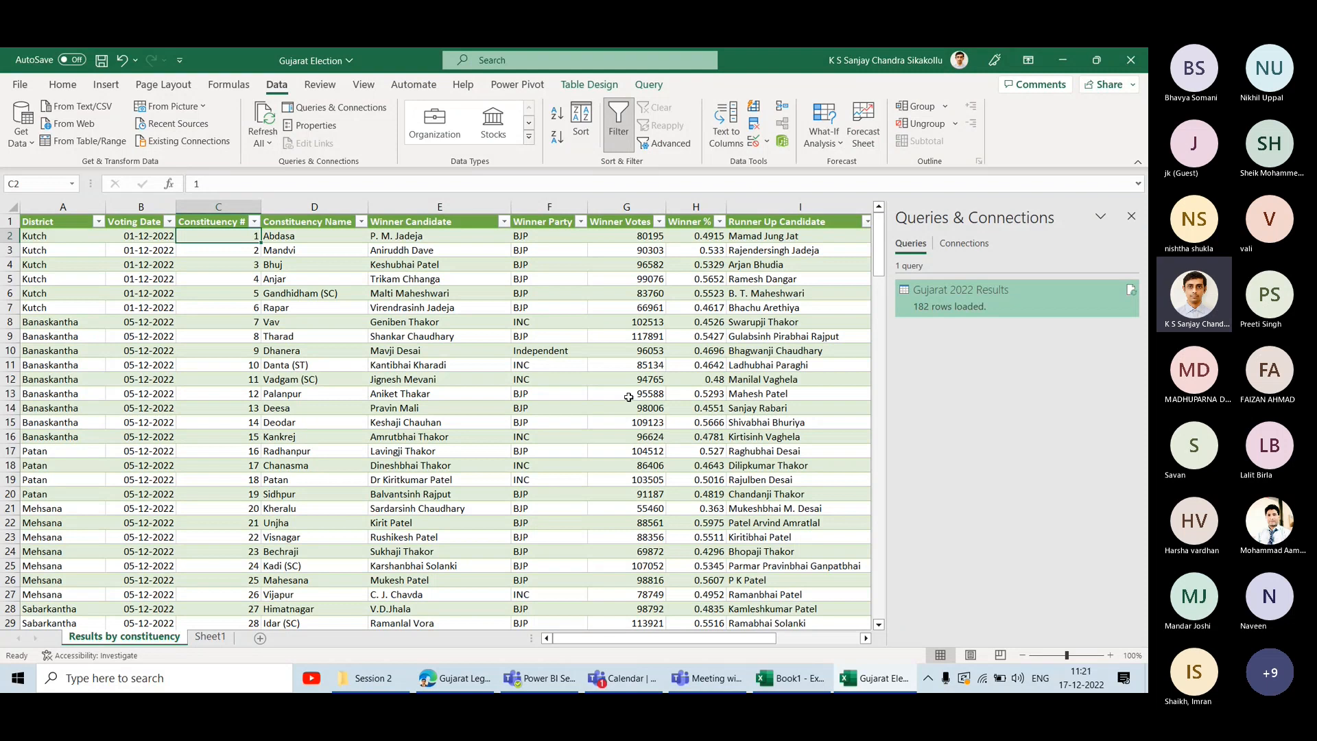
{"action": "left_click", "coordinate": [224, 340]}
{"action": "key", "text": "ctrl+a"}
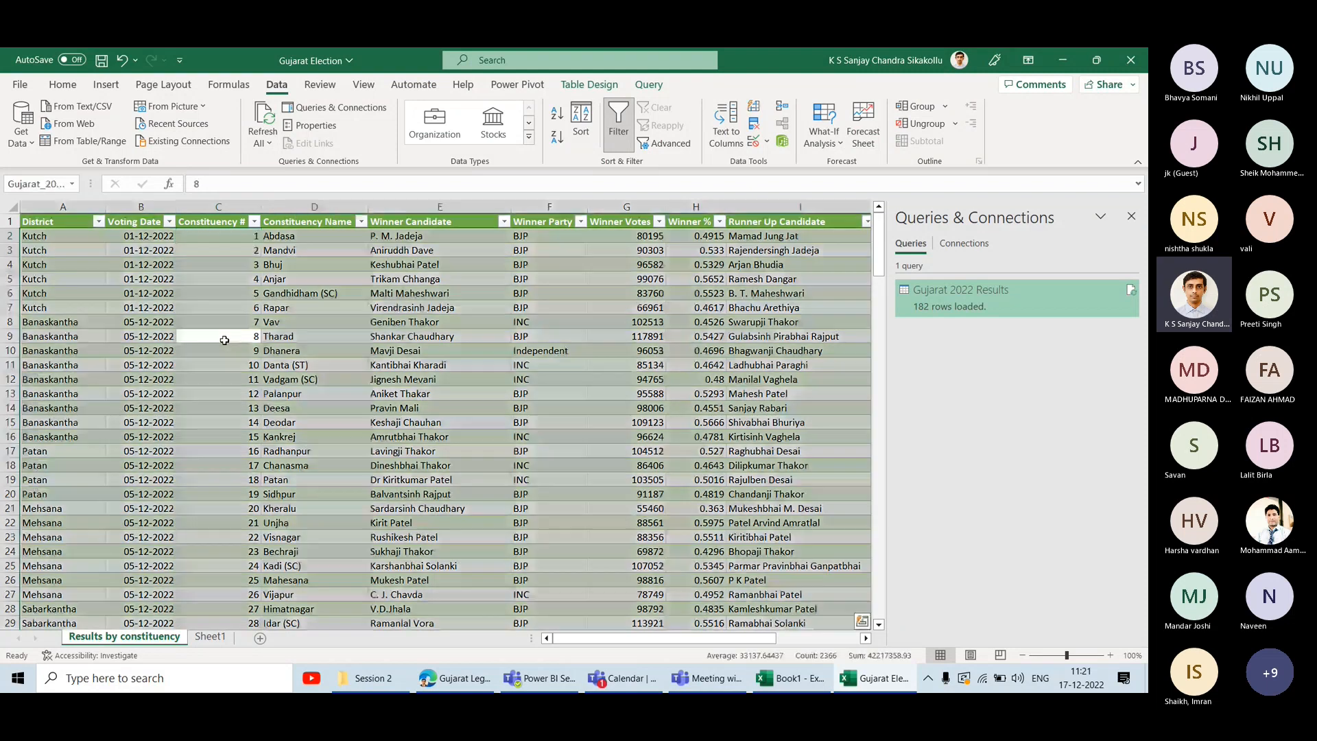
{"action": "key", "text": "ctrl+a"}
{"action": "key", "text": "ctrl+c"}
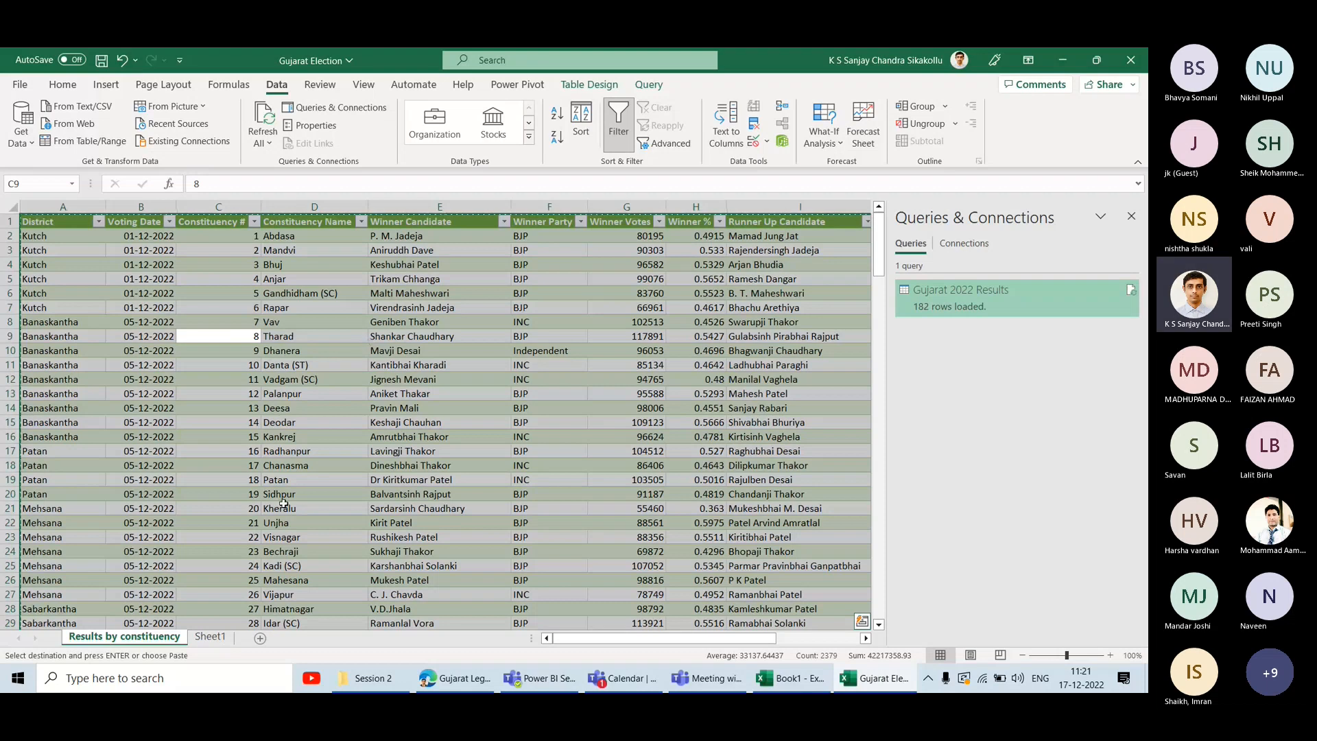
{"action": "left_click", "coordinate": [64, 226]}
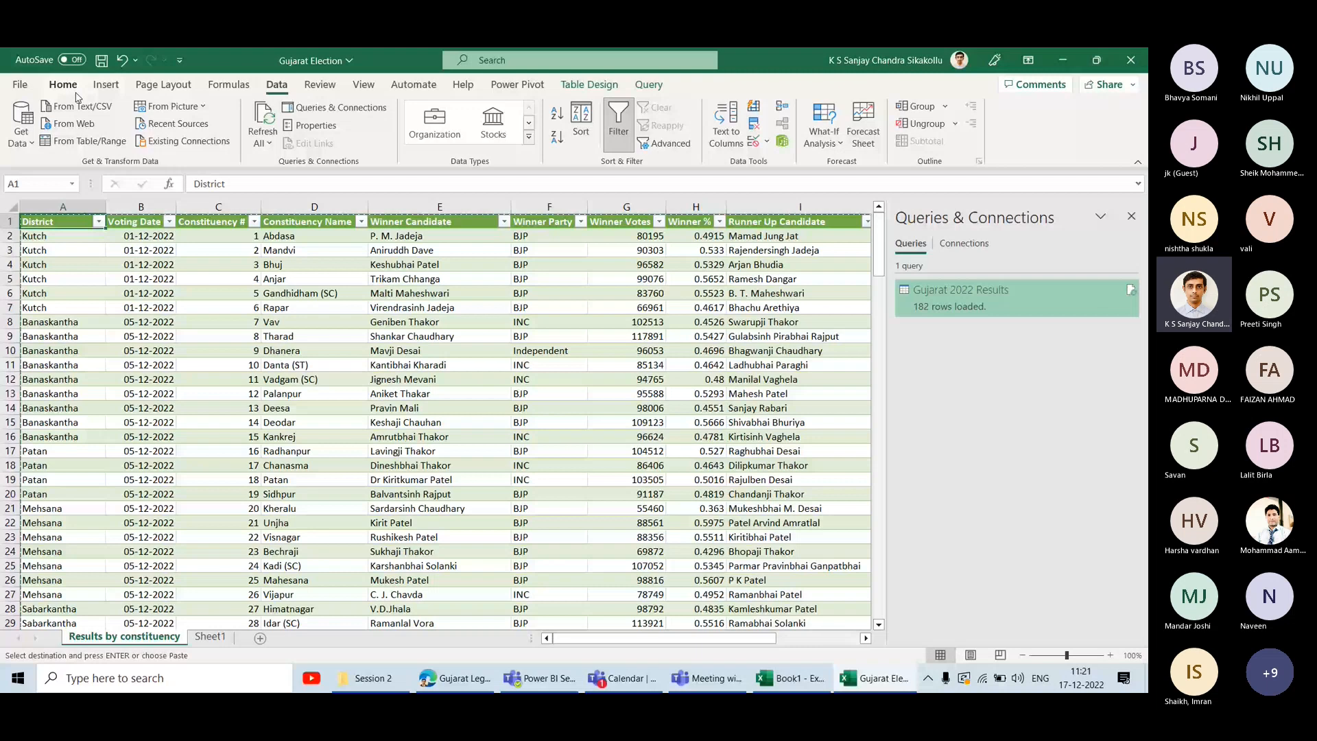
{"action": "left_click", "coordinate": [69, 86]}
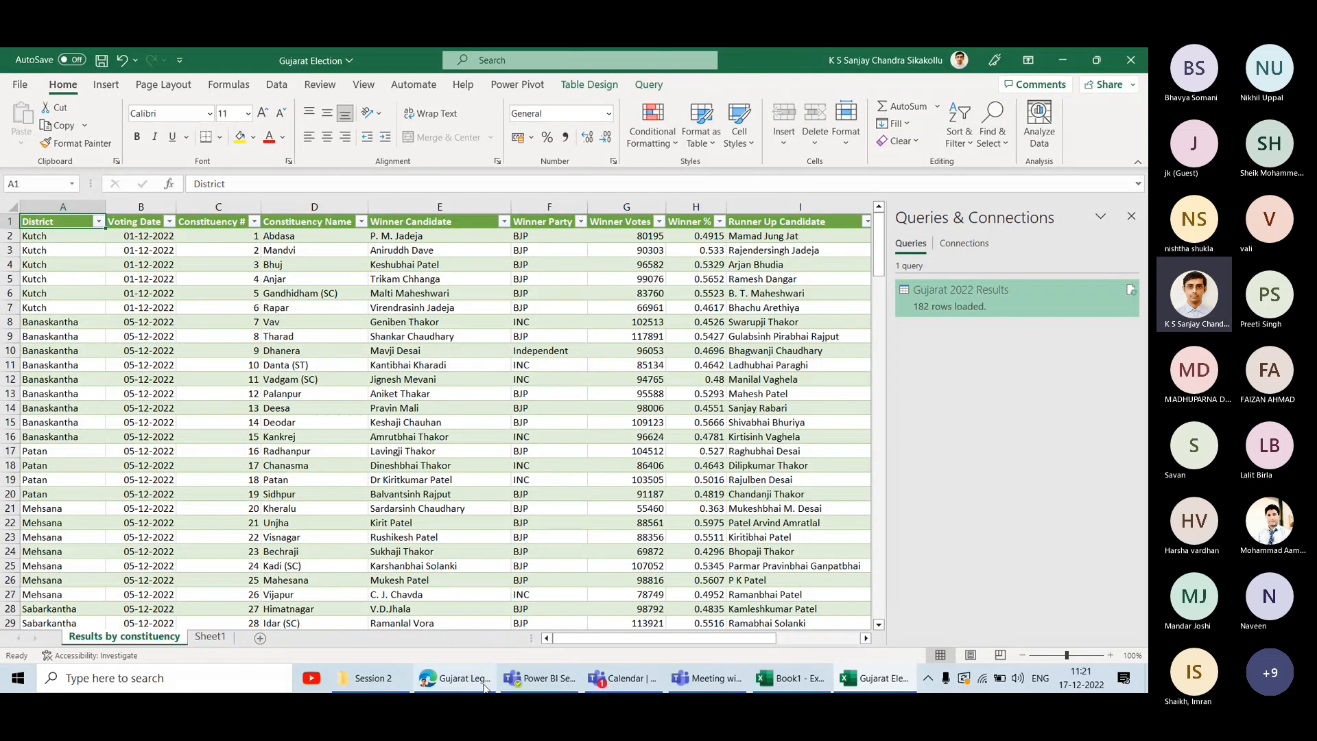
Switch to the browser and return to Wikipedia's 2017 Gujarat election article to examine the results-by-constituency table from the Kutch district onward.
{"action": "left_click", "coordinate": [454, 678]}
{"action": "left_click", "coordinate": [296, 59]}
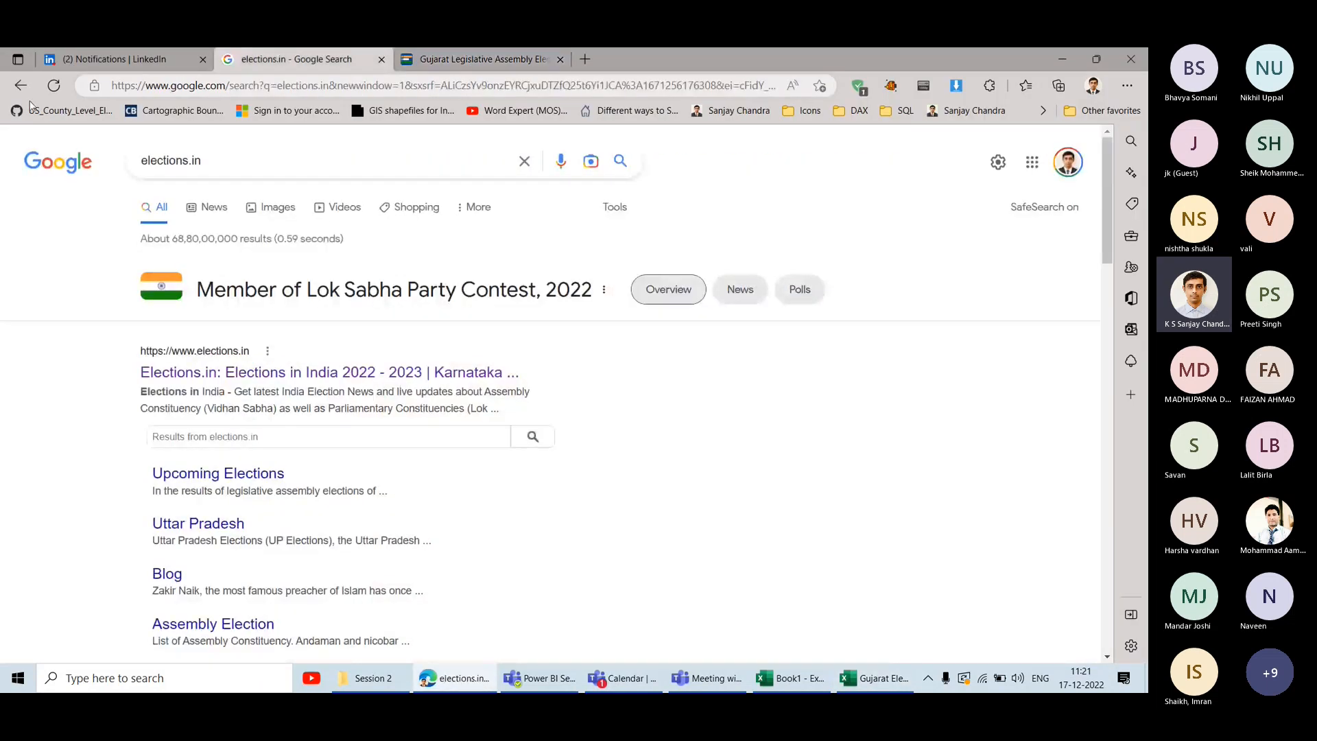
{"action": "left_click", "coordinate": [19, 85]}
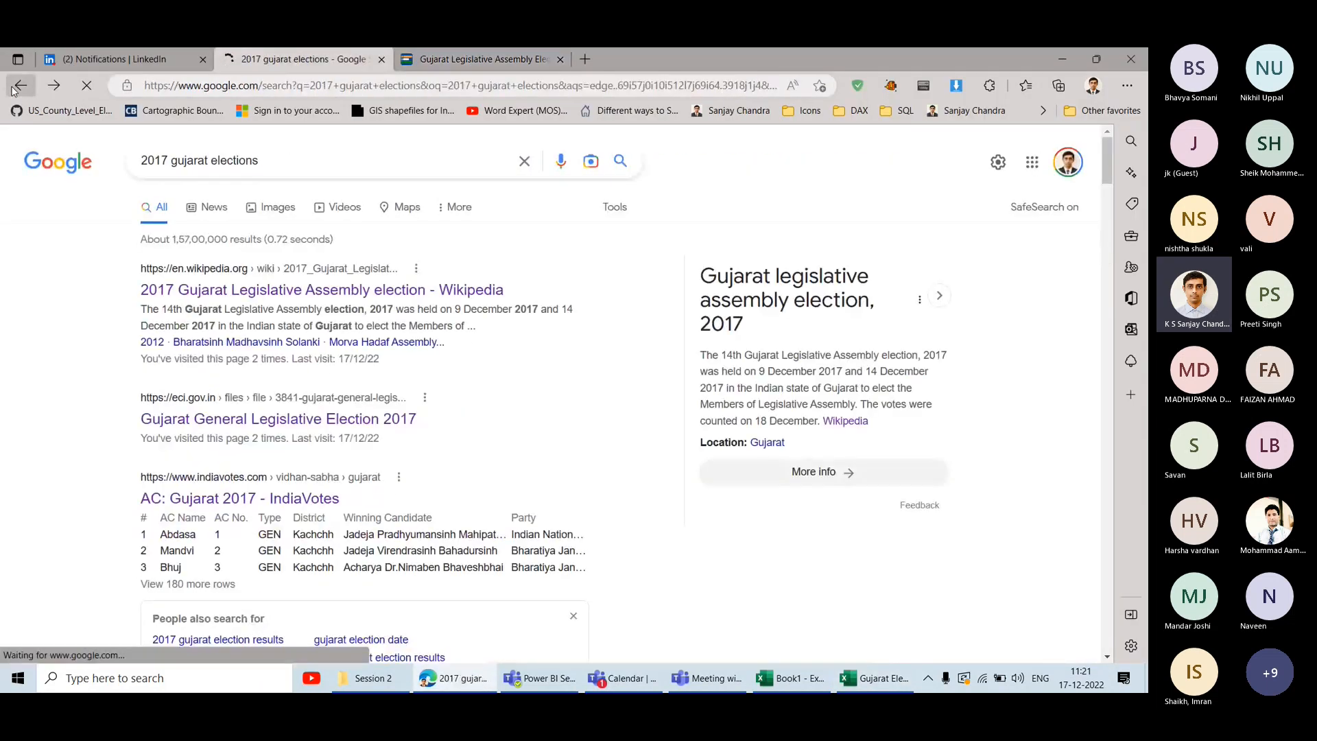
{"action": "left_click", "coordinate": [15, 86]}
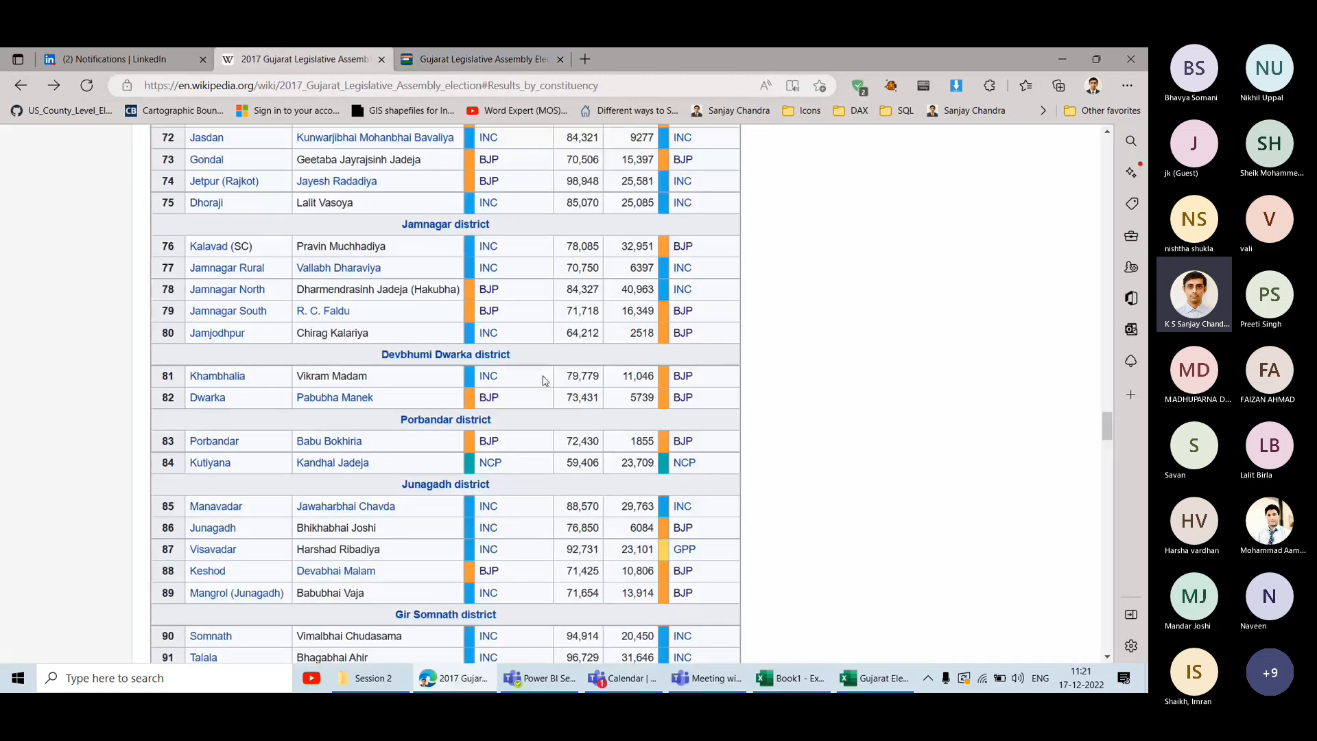
{"action": "scroll", "coordinate": [567, 380], "scroll_direction": "up", "scroll_amount": 20}
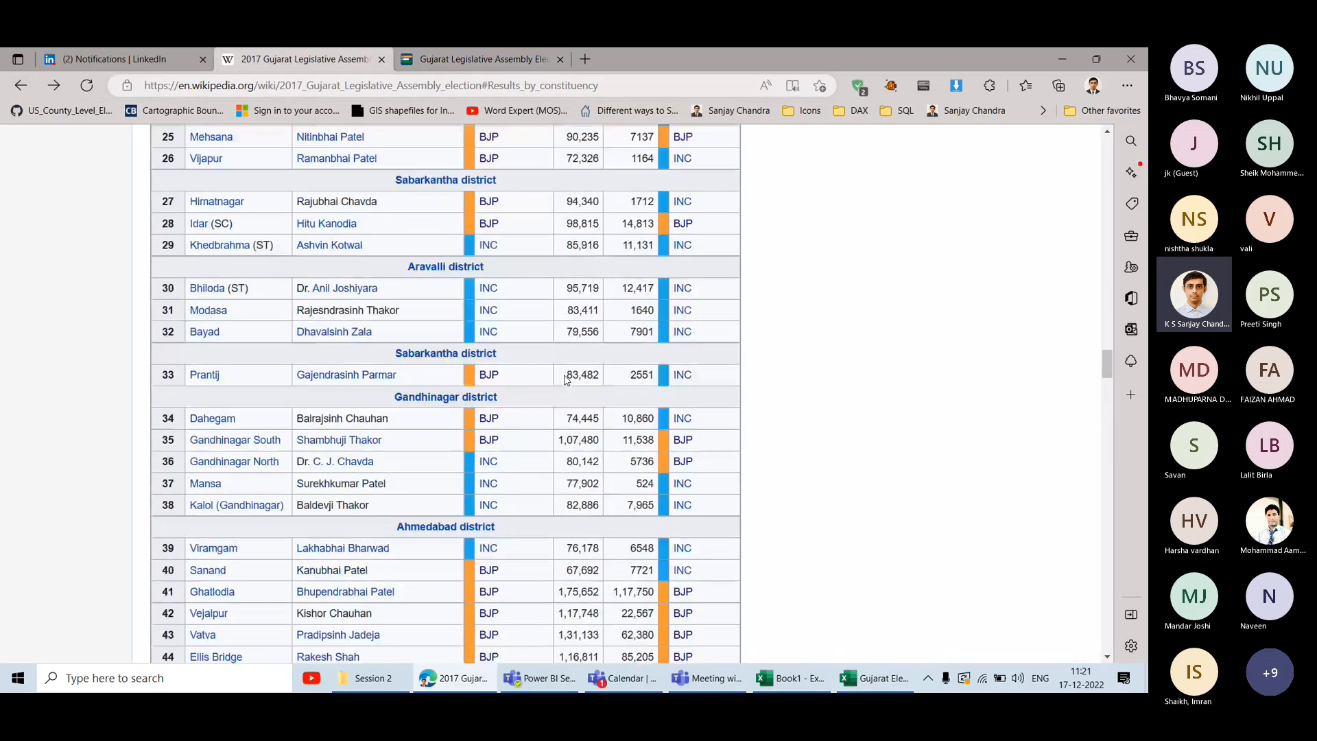
{"action": "scroll", "coordinate": [567, 379], "scroll_direction": "up", "scroll_amount": 8}
{"action": "scroll", "coordinate": [563, 375], "scroll_direction": "down", "scroll_amount": 5}
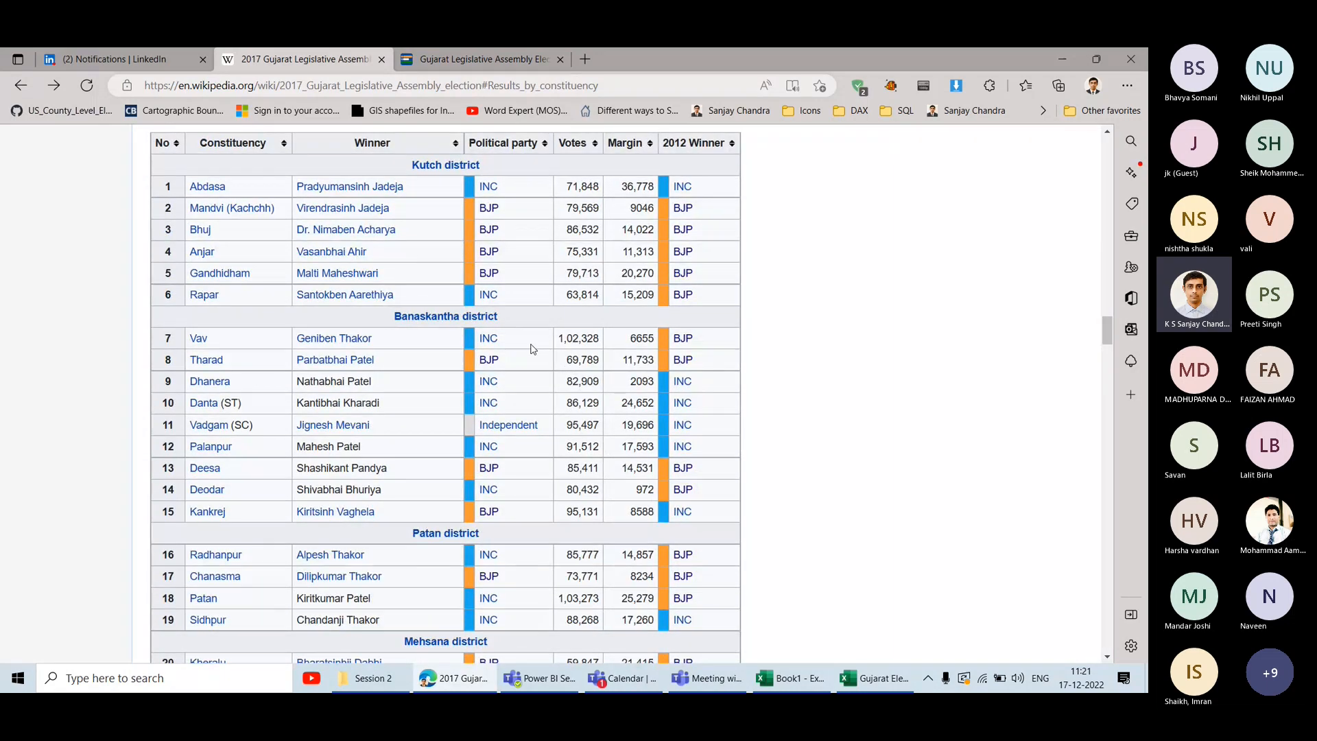
Check the columns of the 2022 results table in the Gujarat Election workbook against the Wikipedia table.
{"action": "left_click", "coordinate": [875, 678]}
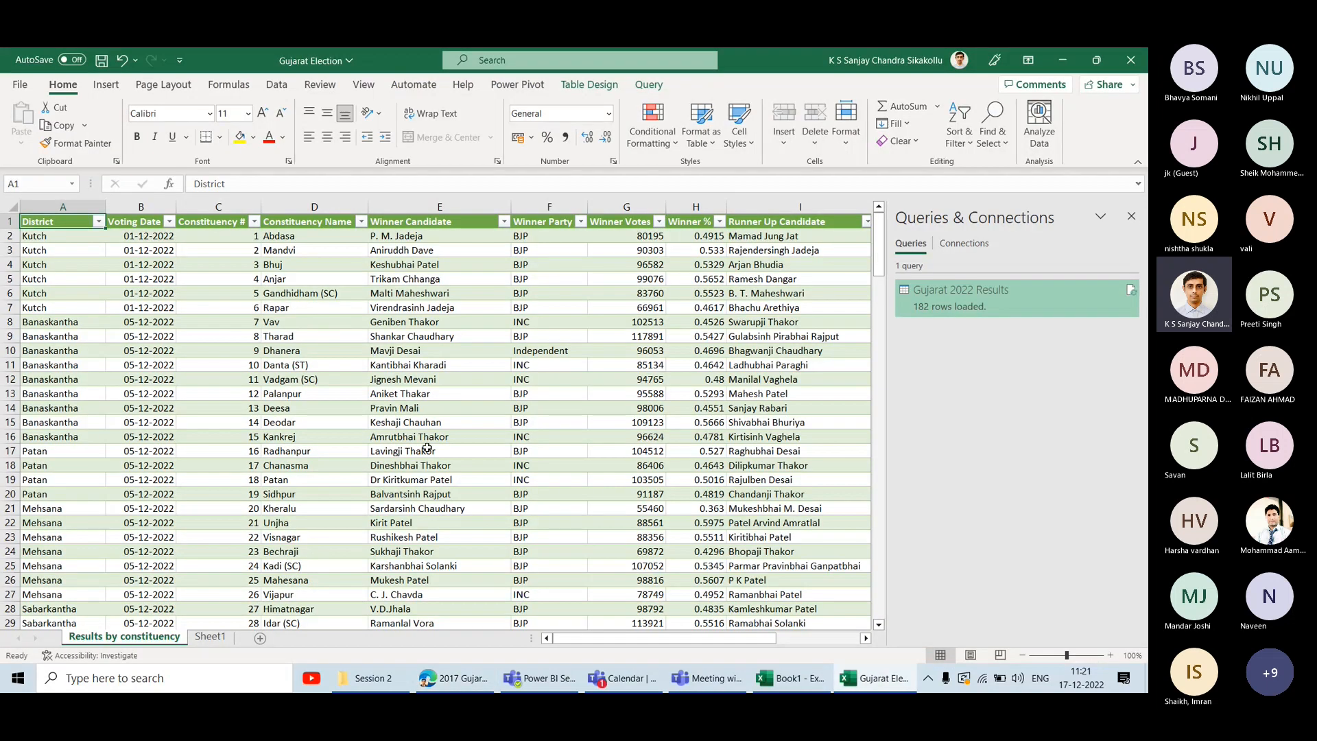
{"action": "mouse_move", "coordinate": [944, 308]}
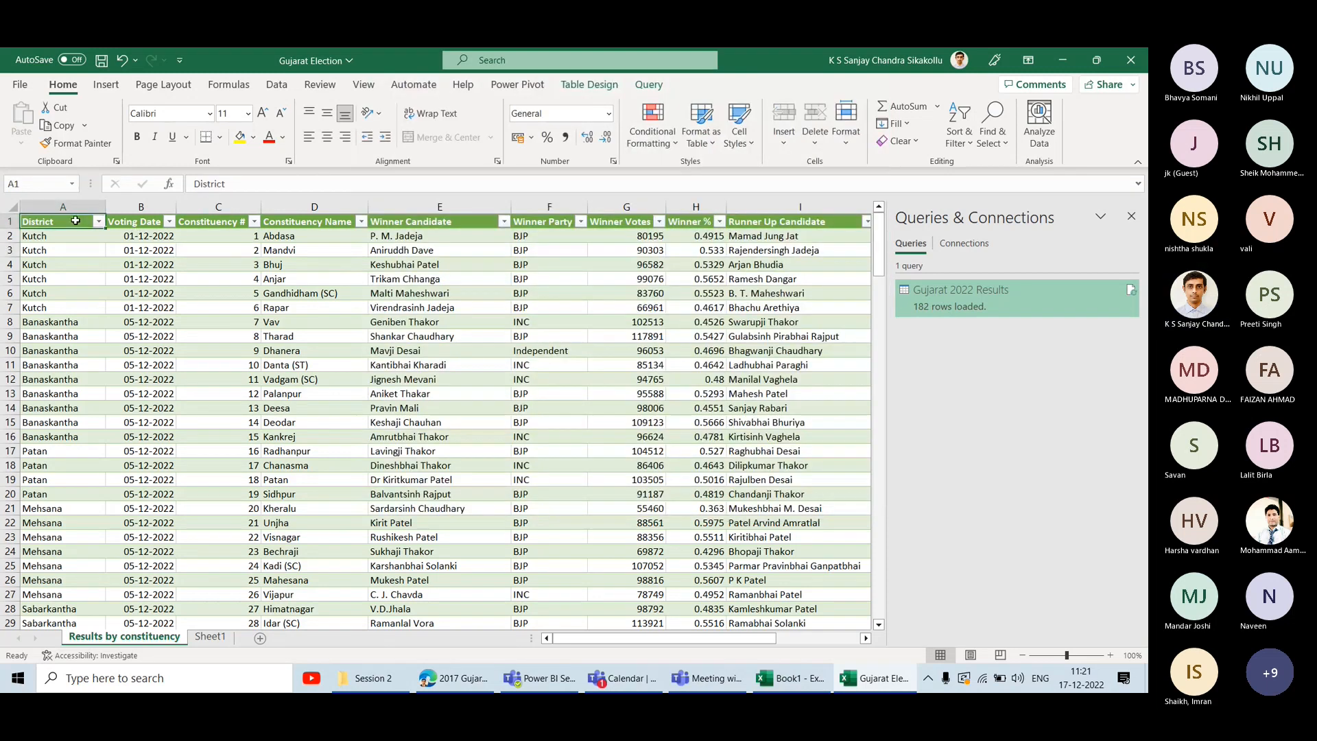
{"action": "key", "text": "alt+Tab"}
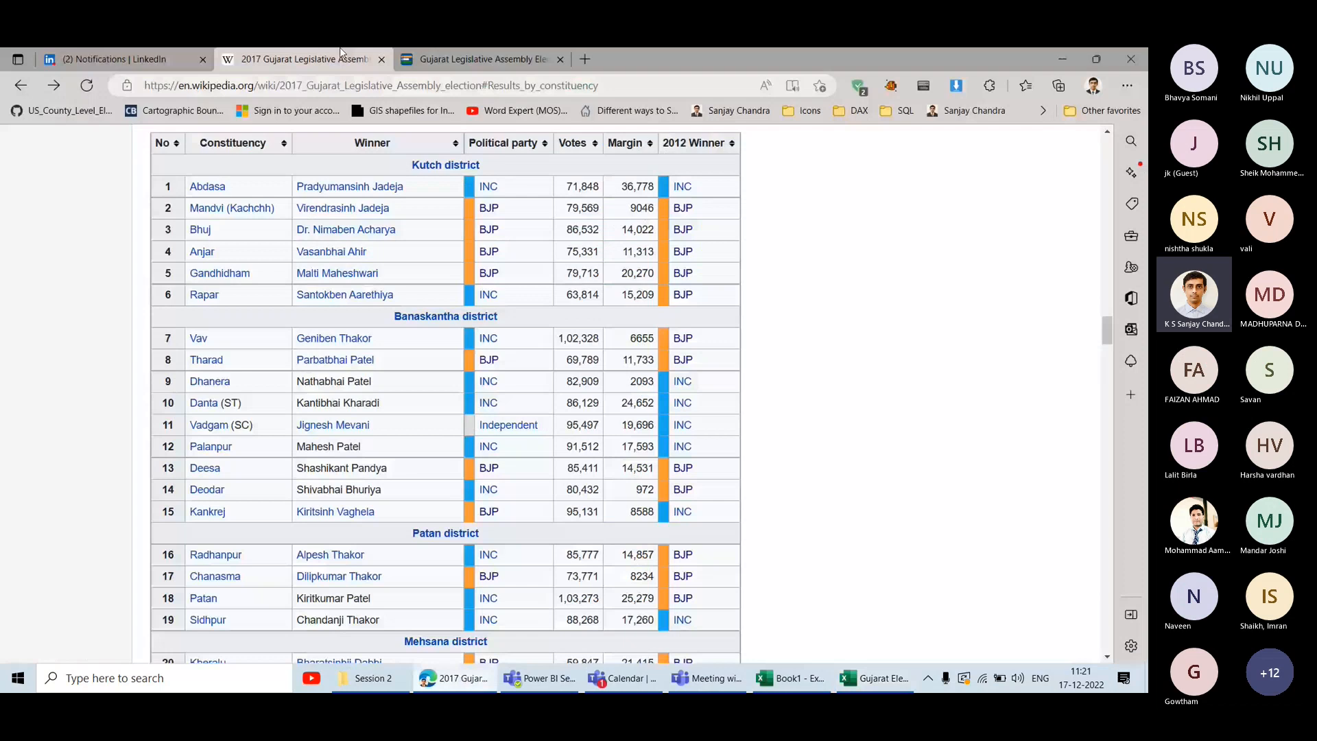
Close the LinkedIn tab and review the elections.in list of winning candidates for the 2017 Gujarat assembly election.
{"action": "left_click", "coordinate": [202, 60]}
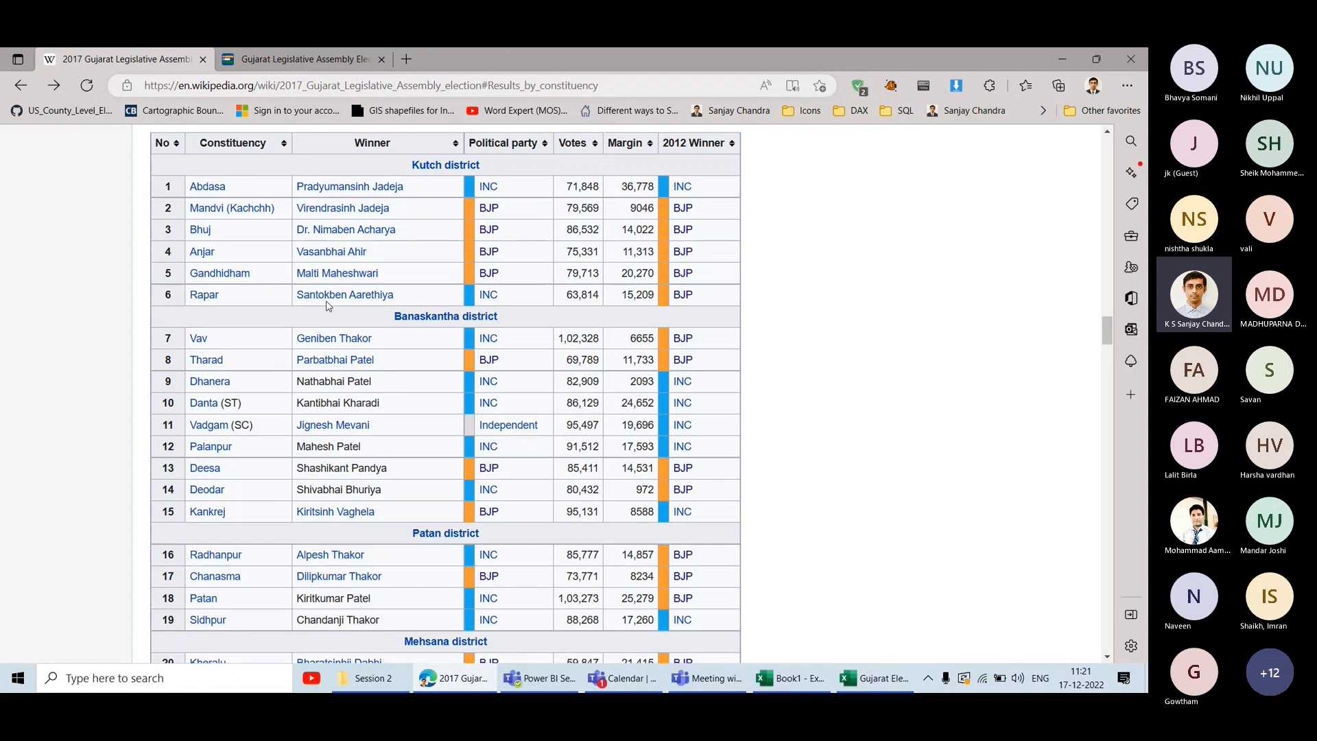
{"action": "left_click", "coordinate": [293, 64]}
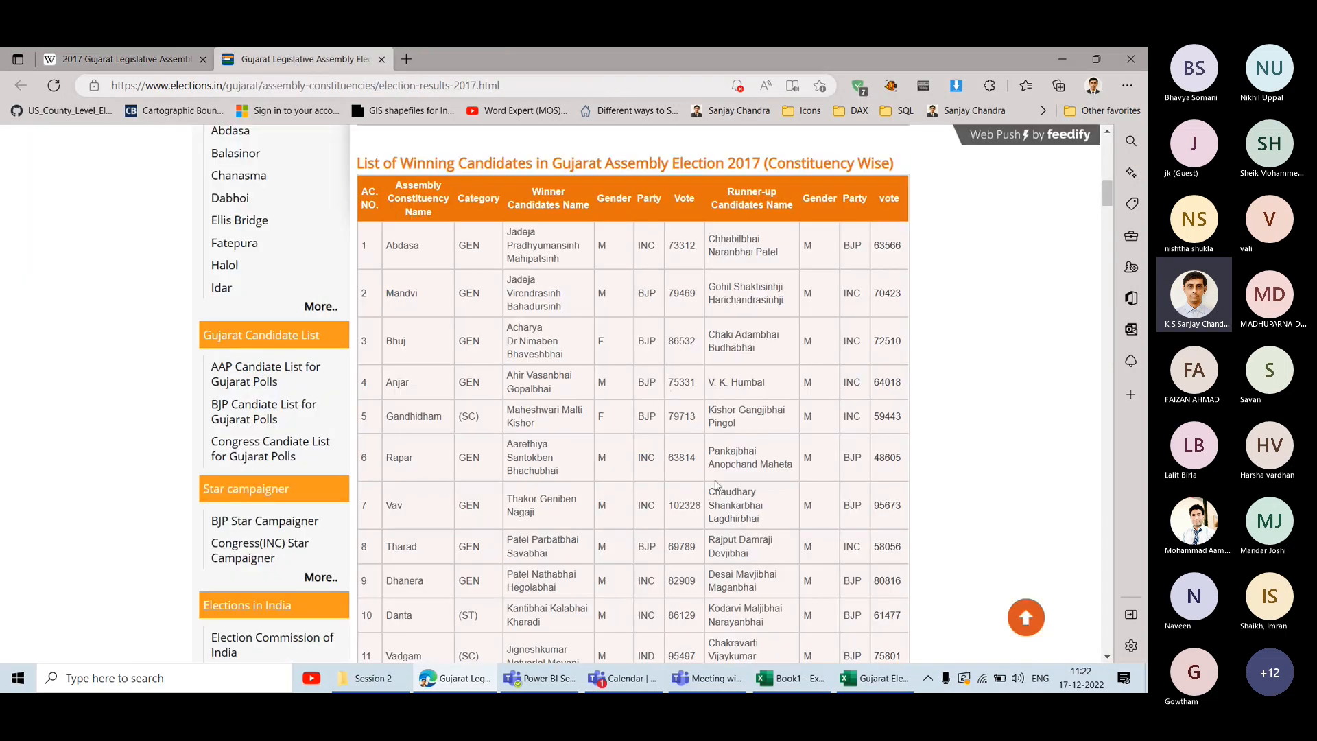
{"action": "scroll", "coordinate": [616, 409], "scroll_direction": "up", "scroll_amount": 2}
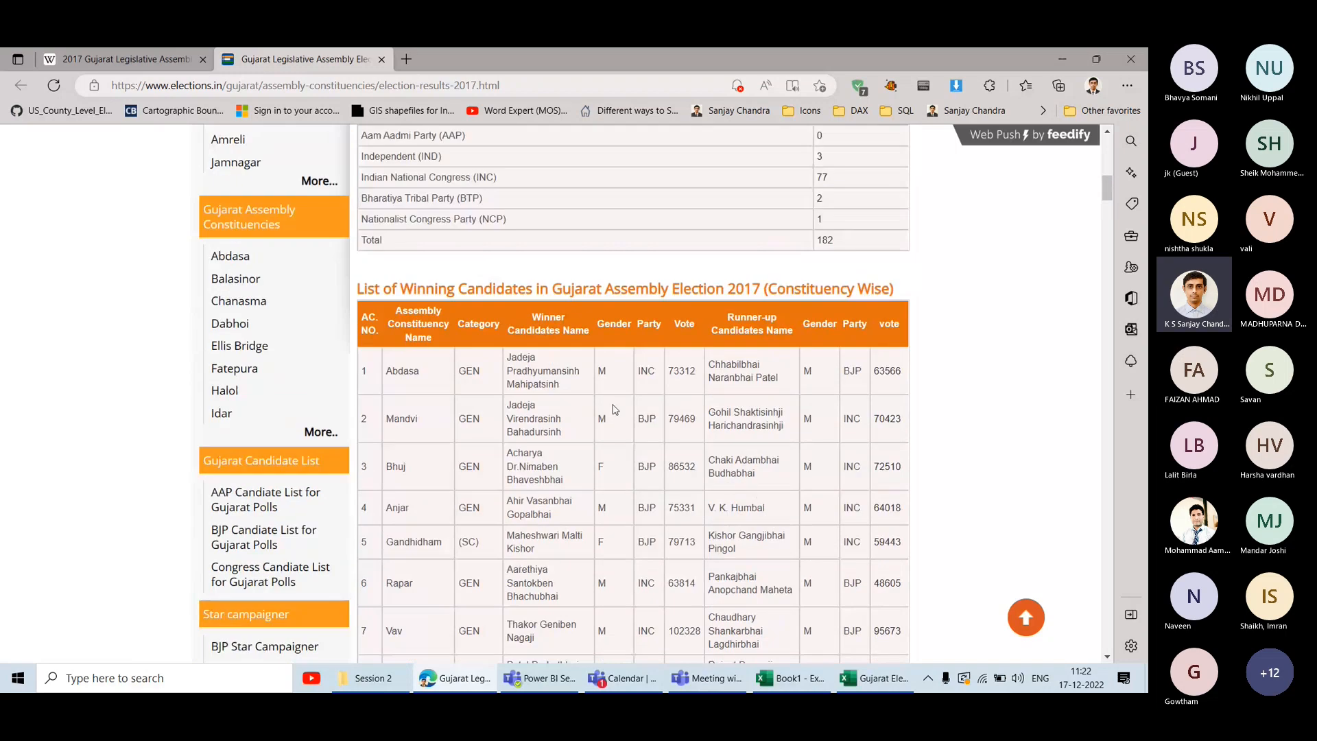
Search the web for "eci gujarat assembly elections 2017" and close the Wikipedia tab.
{"action": "left_click", "coordinate": [313, 84]}
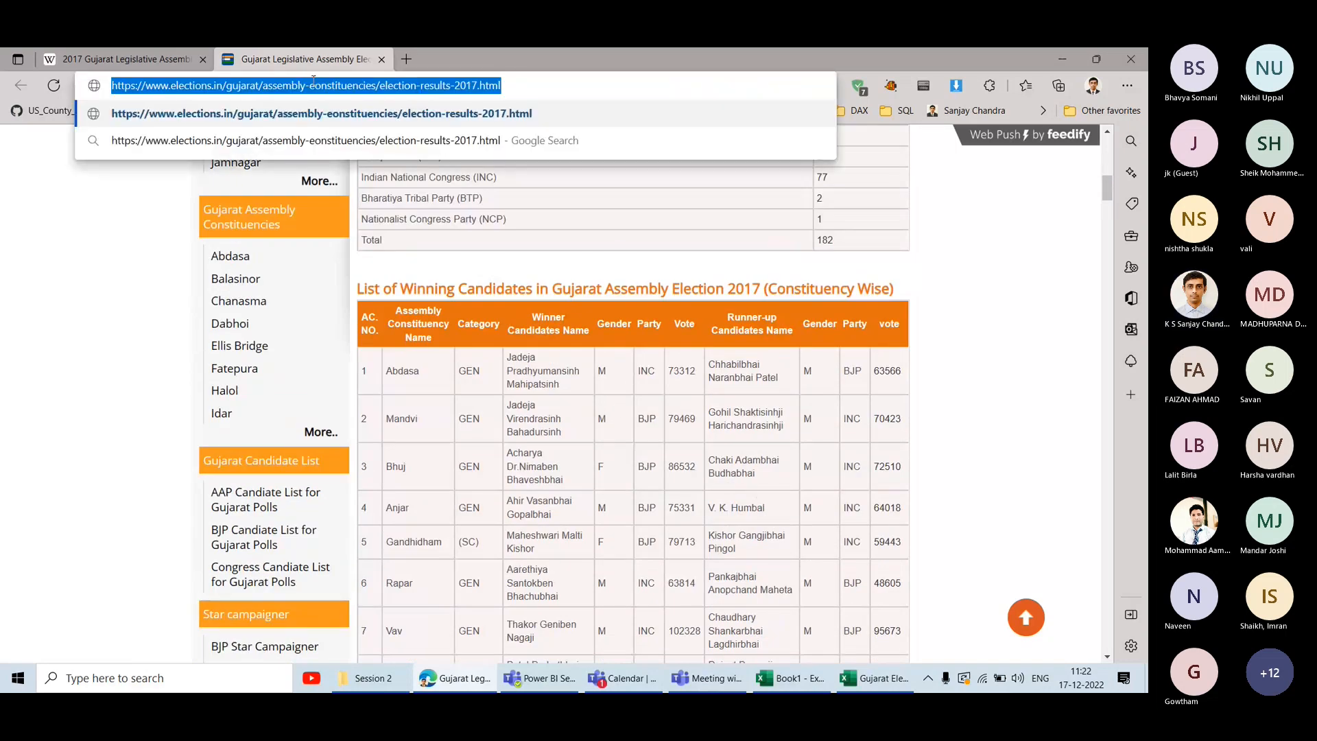
{"action": "type", "text": "eci gujarat"}
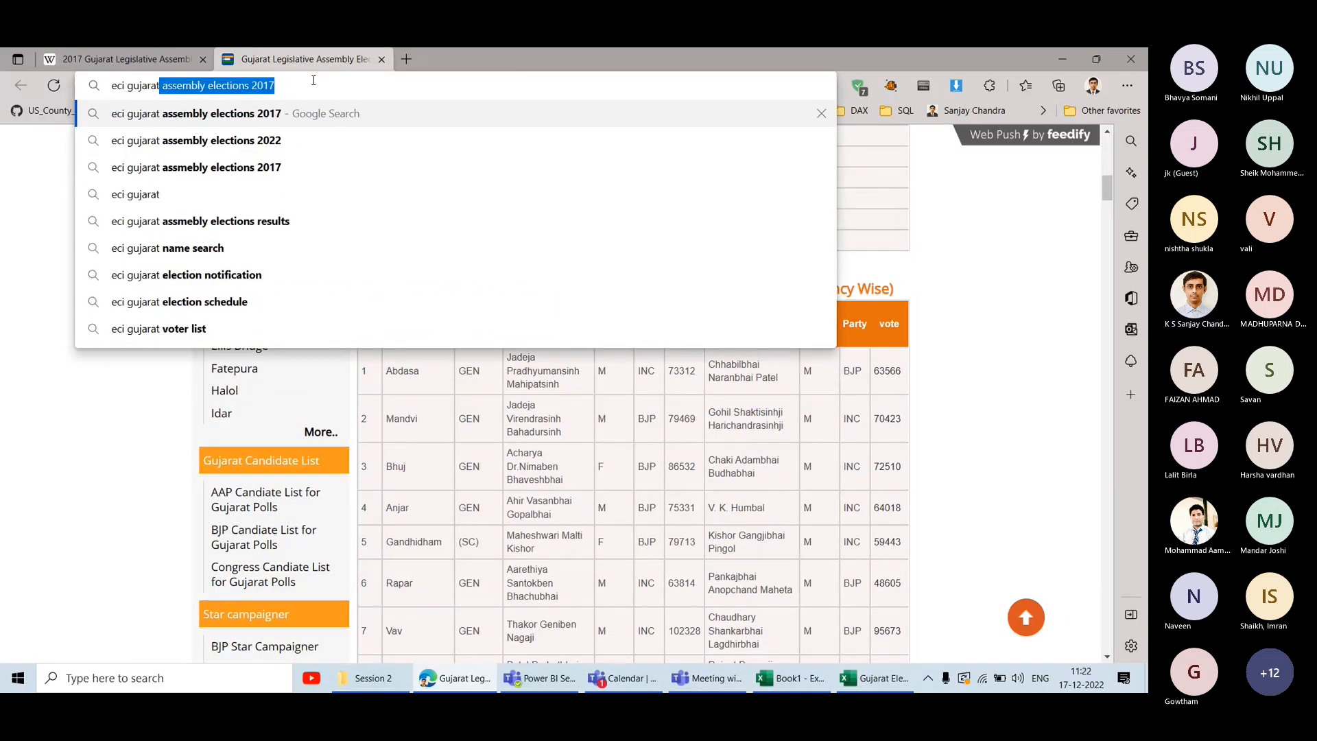
{"action": "key", "text": "Return"}
{"action": "left_click", "coordinate": [203, 59]}
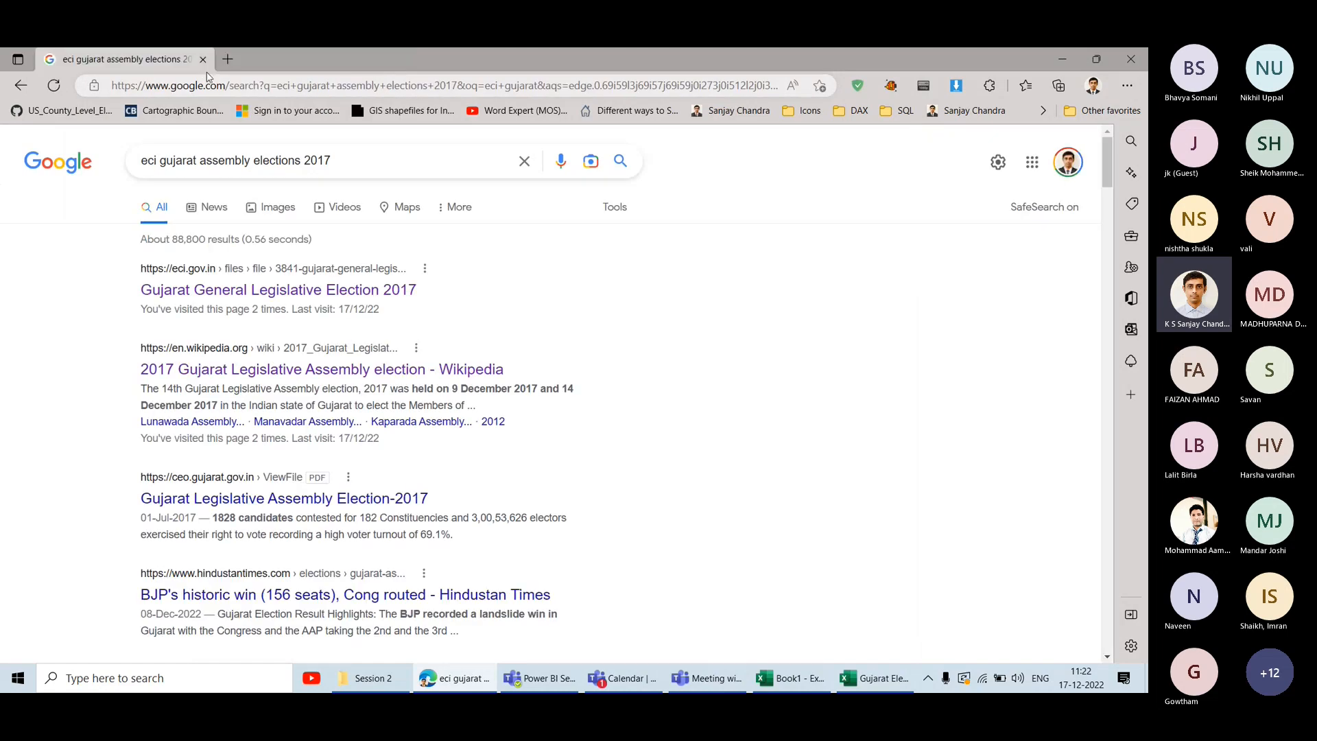
Open the Election Commission's Gujarat General Legislative Election 2017 page and download Detailed Results.xlsx.
{"action": "left_click", "coordinate": [305, 288]}
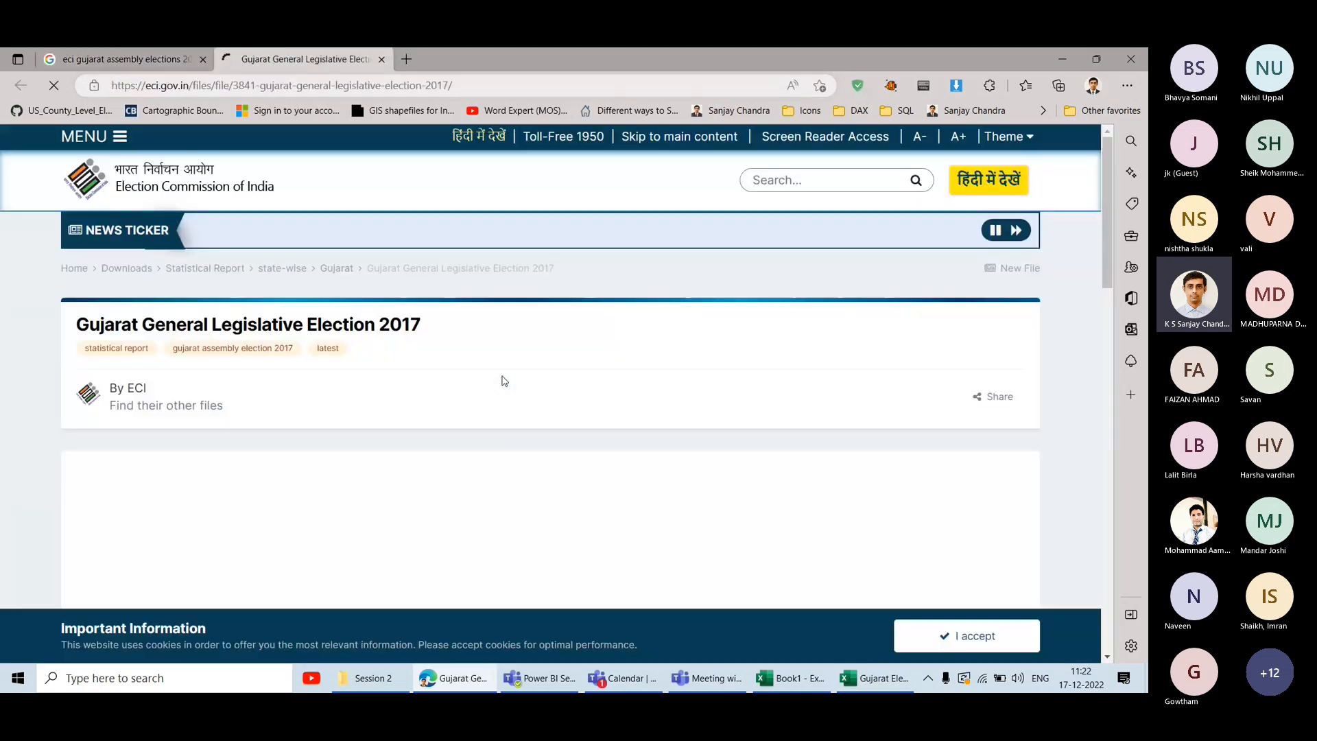
{"action": "scroll", "coordinate": [588, 403], "scroll_direction": "down", "scroll_amount": 5}
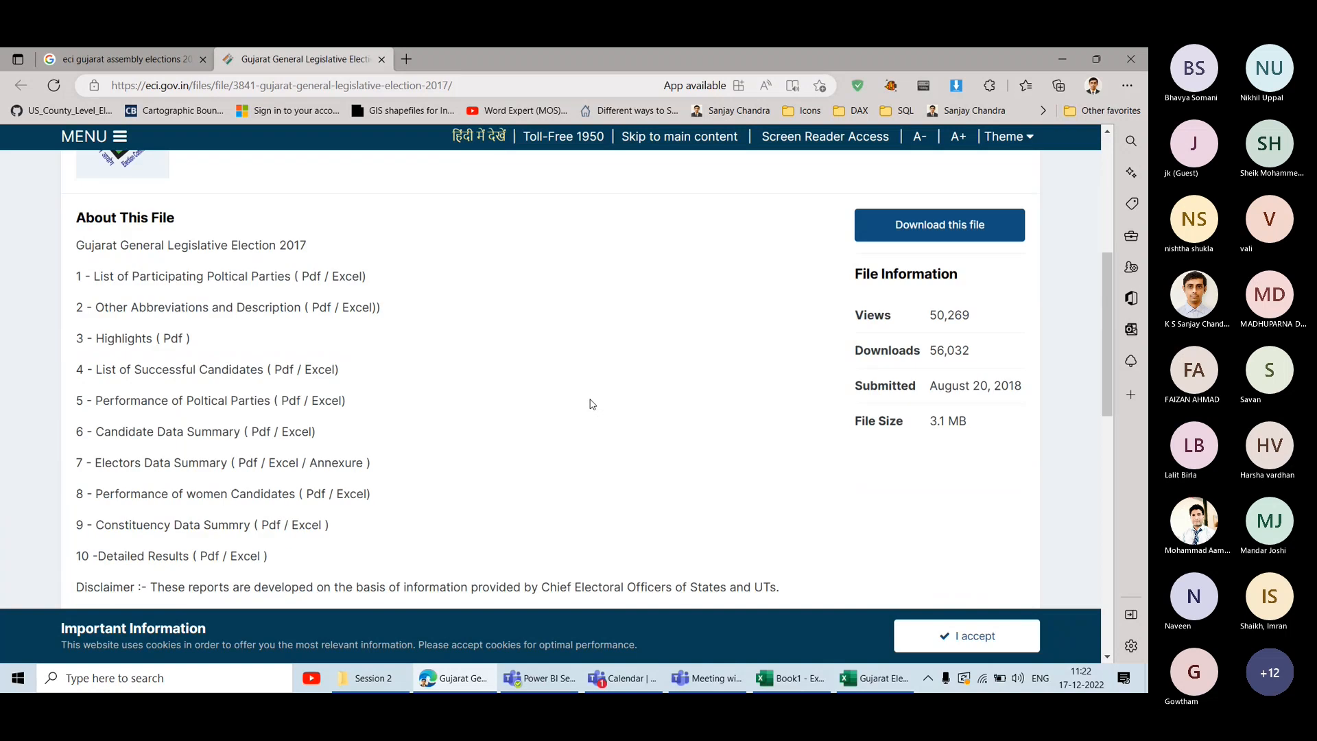
{"action": "left_click", "coordinate": [940, 190]}
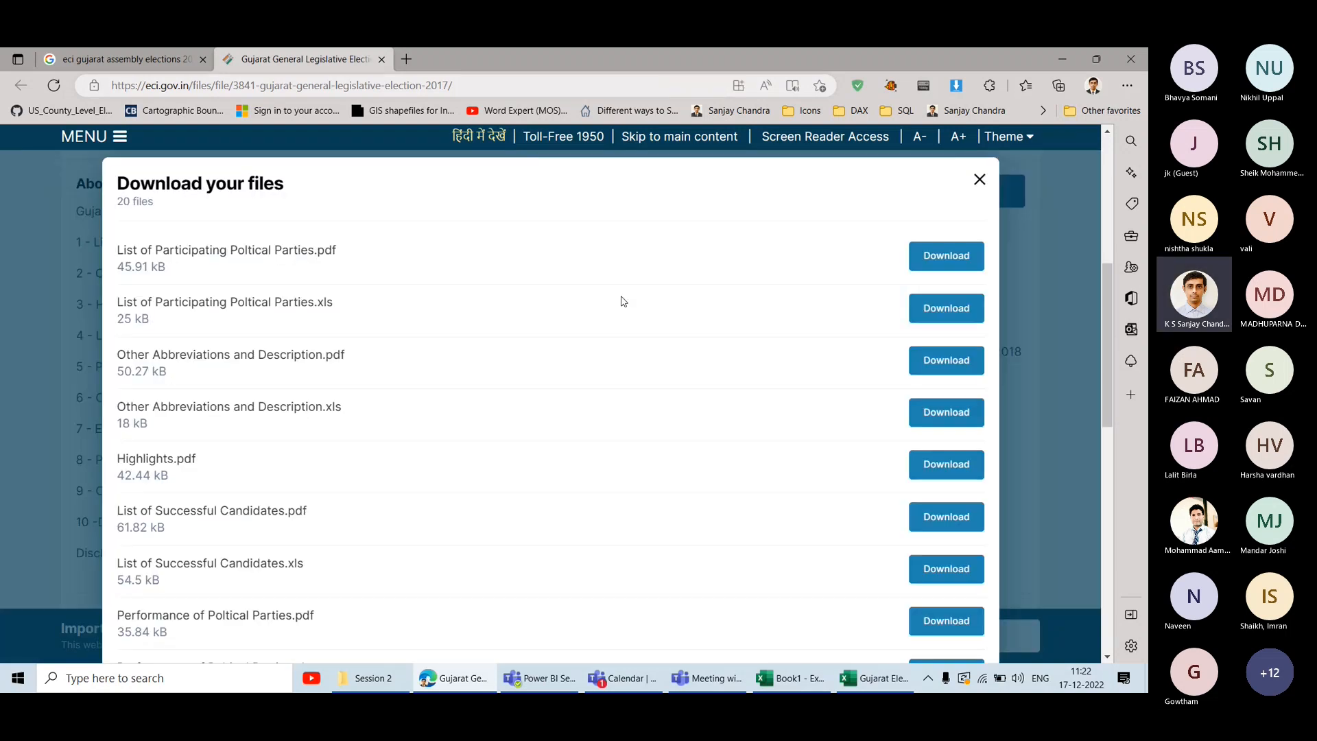
{"action": "scroll", "coordinate": [621, 299], "scroll_direction": "down", "scroll_amount": 5}
{"action": "scroll", "coordinate": [623, 300], "scroll_direction": "down", "scroll_amount": 3}
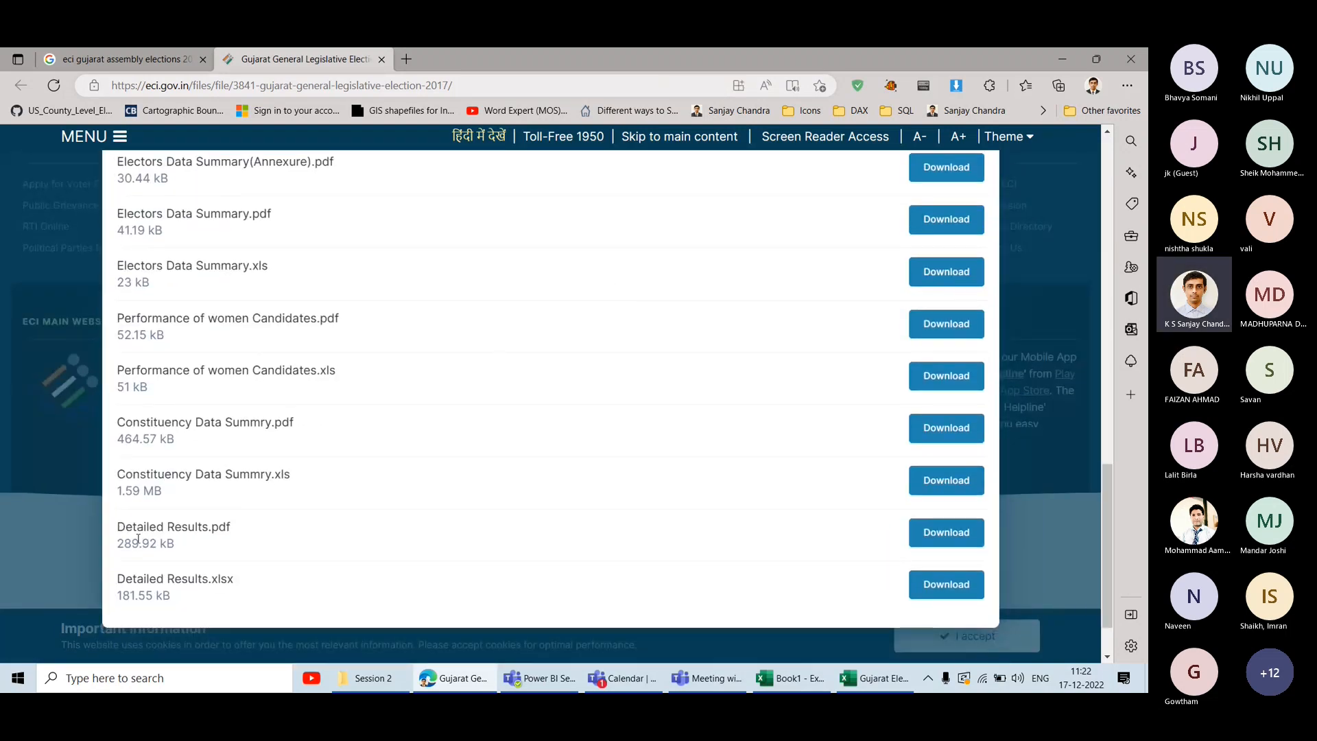
{"action": "left_click", "coordinate": [956, 580]}
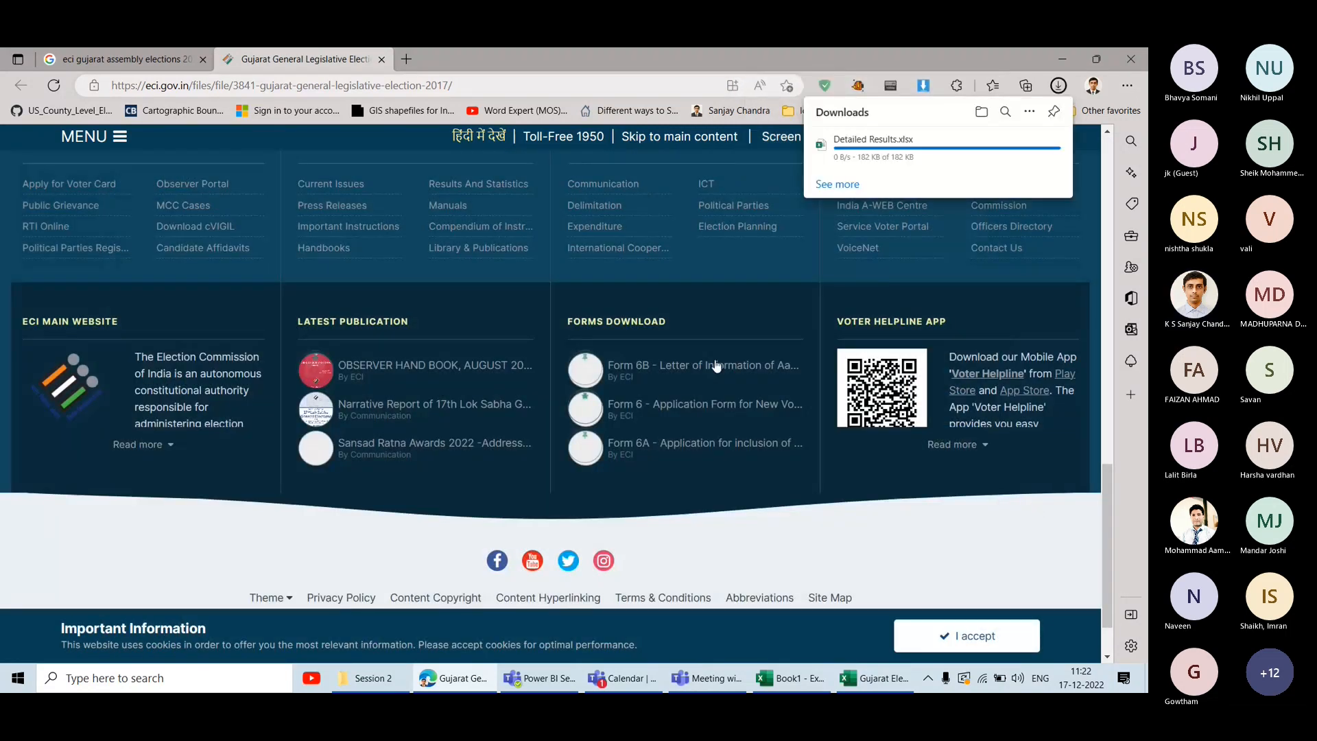
Copy the downloaded Detailed Results workbook into the Session 2 folder and open it with editing enabled.
{"action": "scroll", "coordinate": [714, 364], "scroll_direction": "up", "scroll_amount": 15}
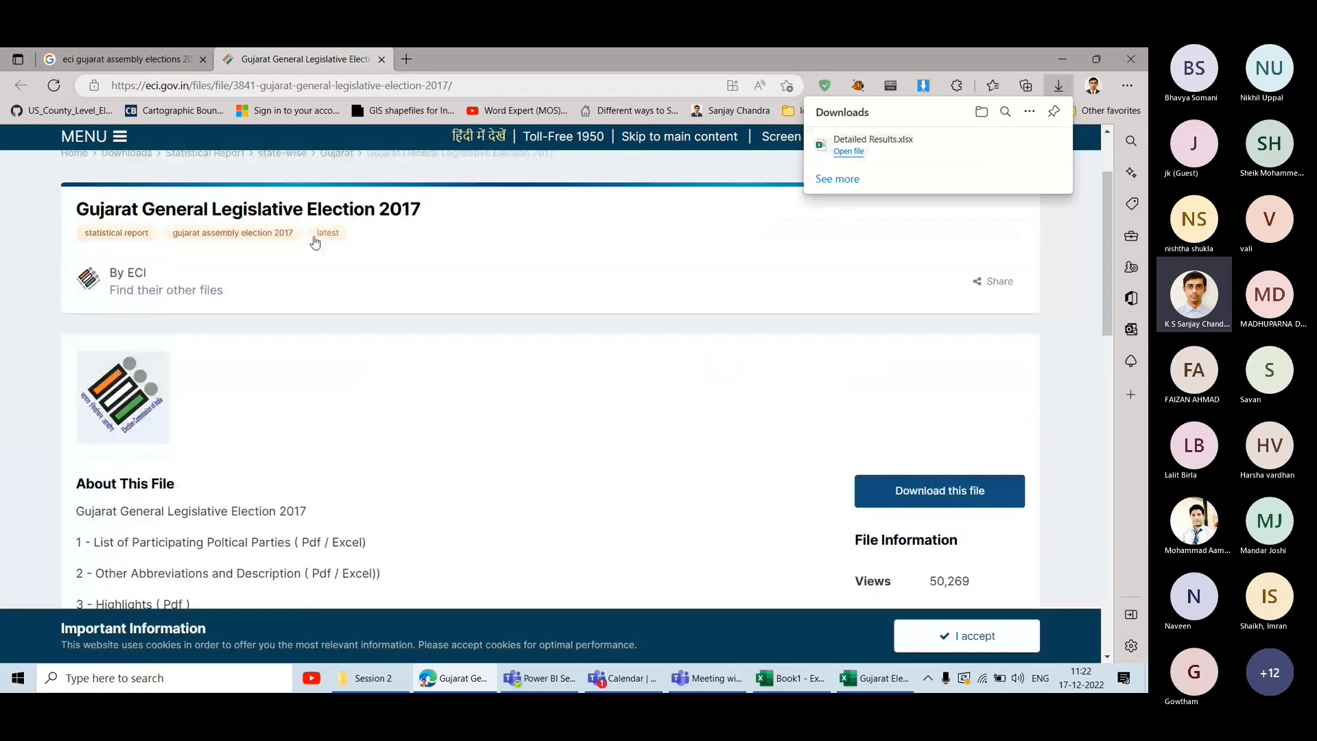
{"action": "left_click", "coordinate": [1007, 146]}
{"action": "left_click", "coordinate": [381, 679]}
{"action": "left_click", "coordinate": [551, 388]}
{"action": "key", "text": "ctrl+v"}
{"action": "key", "text": "alt+Tab"}
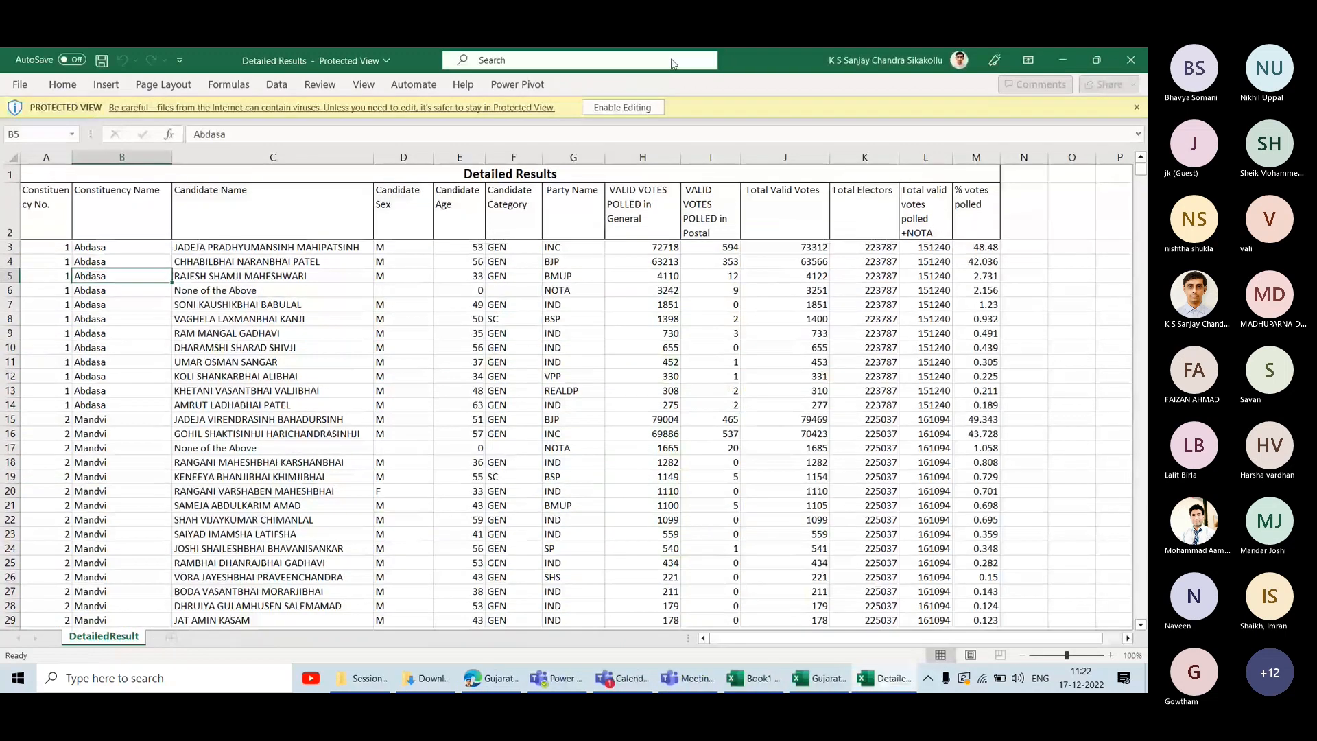
{"action": "left_click", "coordinate": [622, 107]}
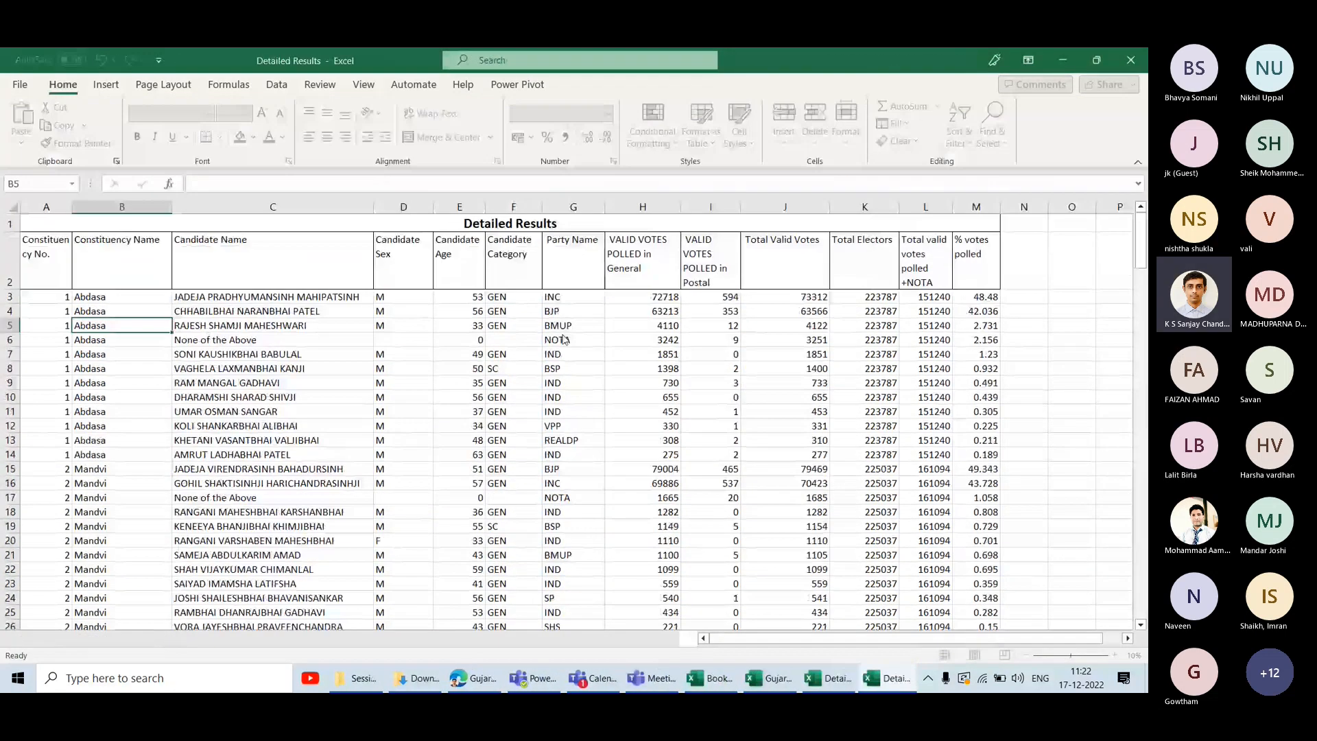
Examine the columns of the Detailed Results sheet and compare them with the constituency name column in the Gujarat Election workbook.
{"action": "left_click_drag", "start_coordinate": [45, 251], "coordinate": [990, 491]}
{"action": "scroll", "coordinate": [676, 336], "scroll_direction": "up", "scroll_amount": 1}
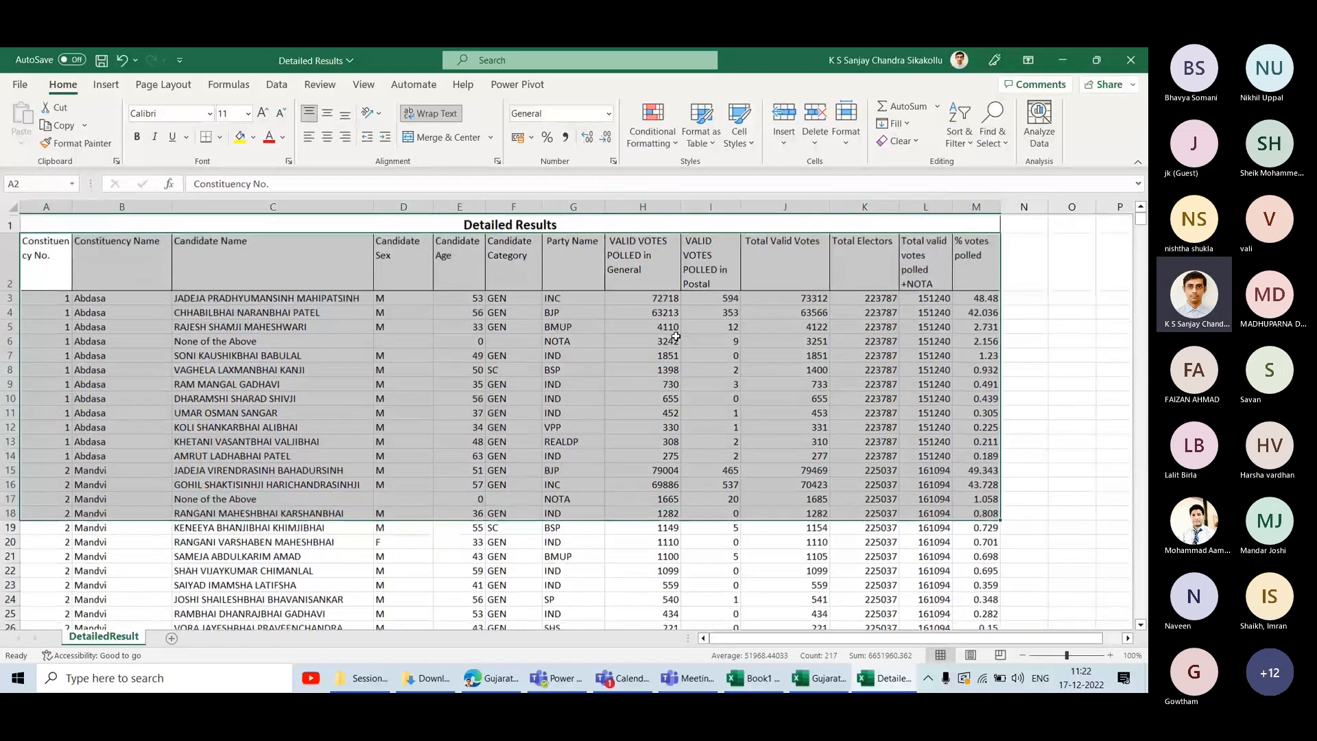
{"action": "left_click", "coordinate": [53, 266]}
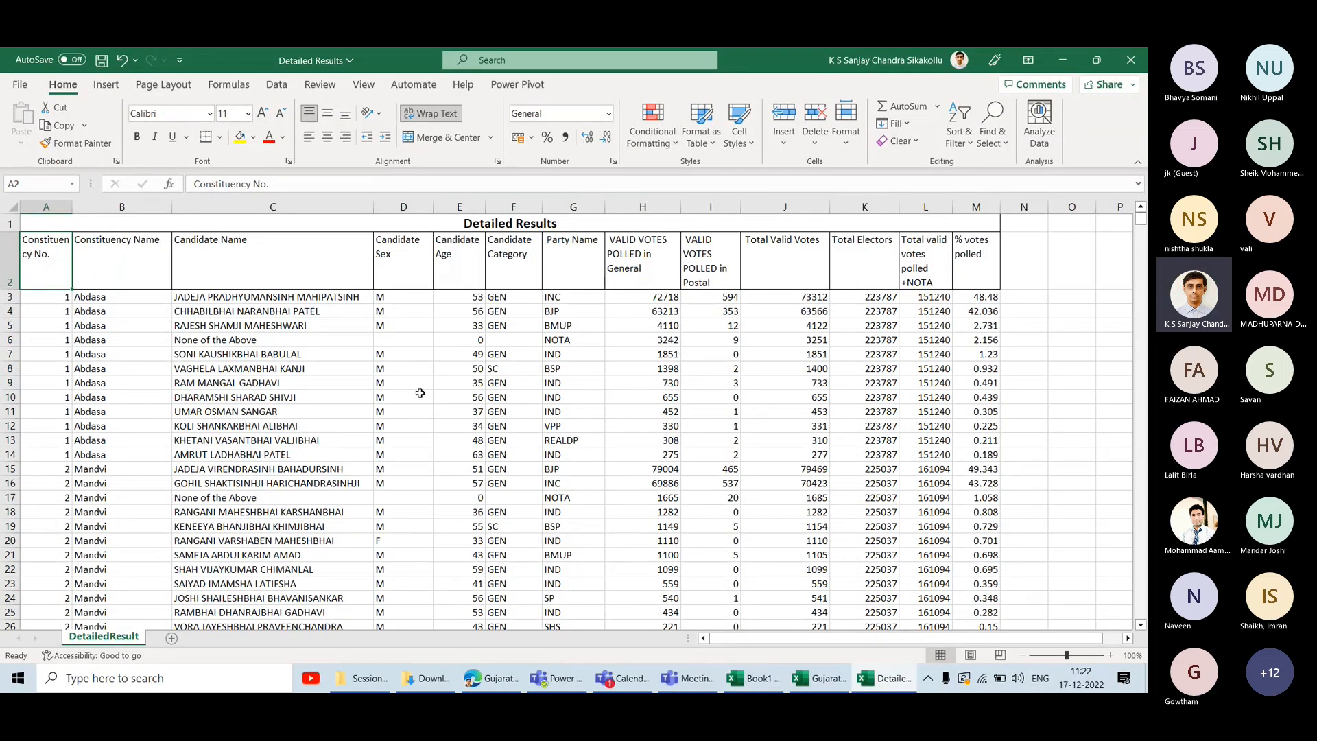
{"action": "left_click_drag", "start_coordinate": [68, 263], "coordinate": [974, 556]}
{"action": "left_click", "coordinate": [819, 677]}
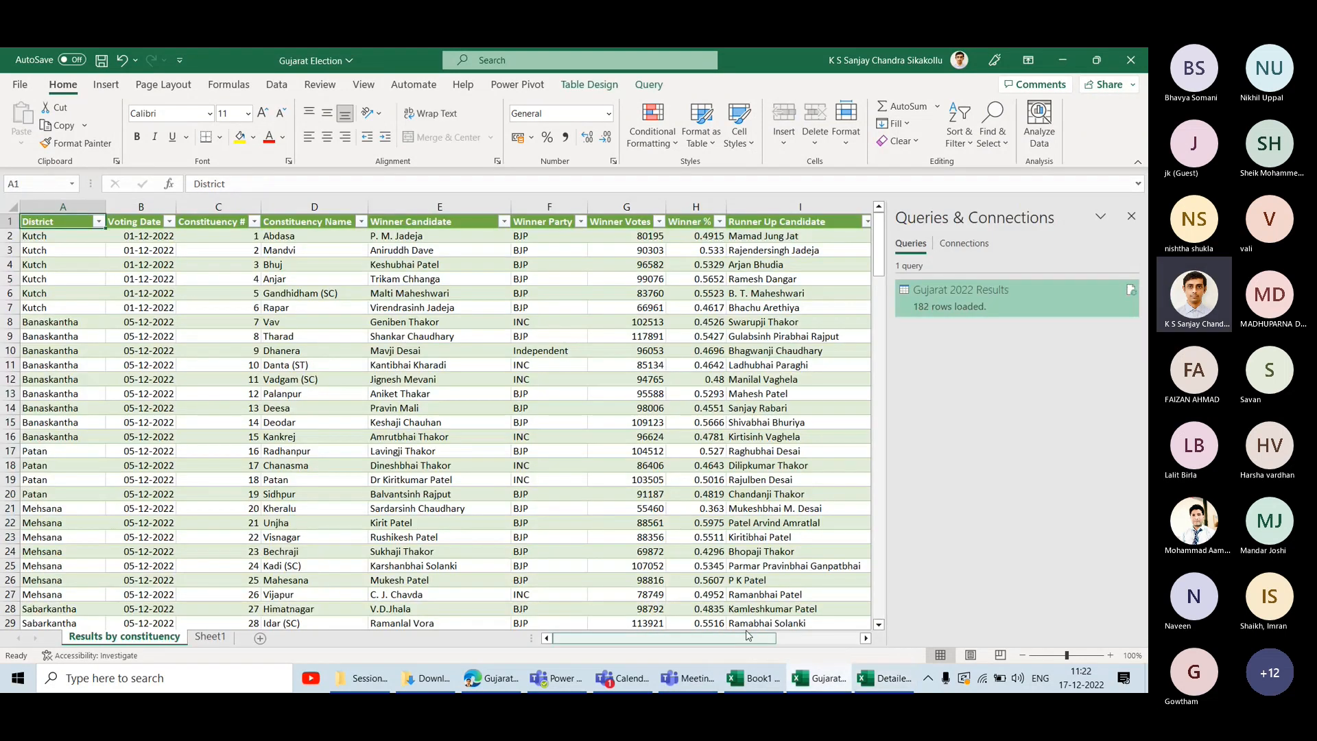
{"action": "left_click", "coordinate": [310, 223]}
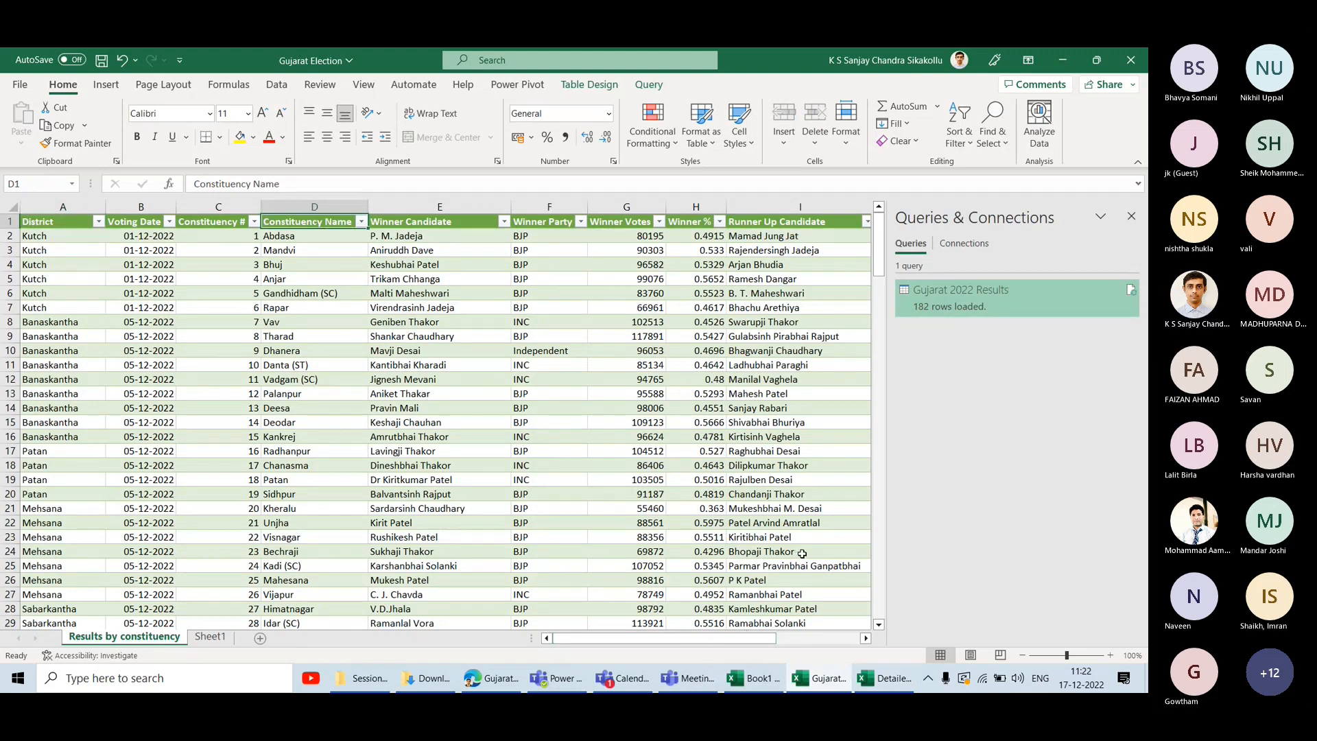
{"action": "left_click", "coordinate": [885, 678]}
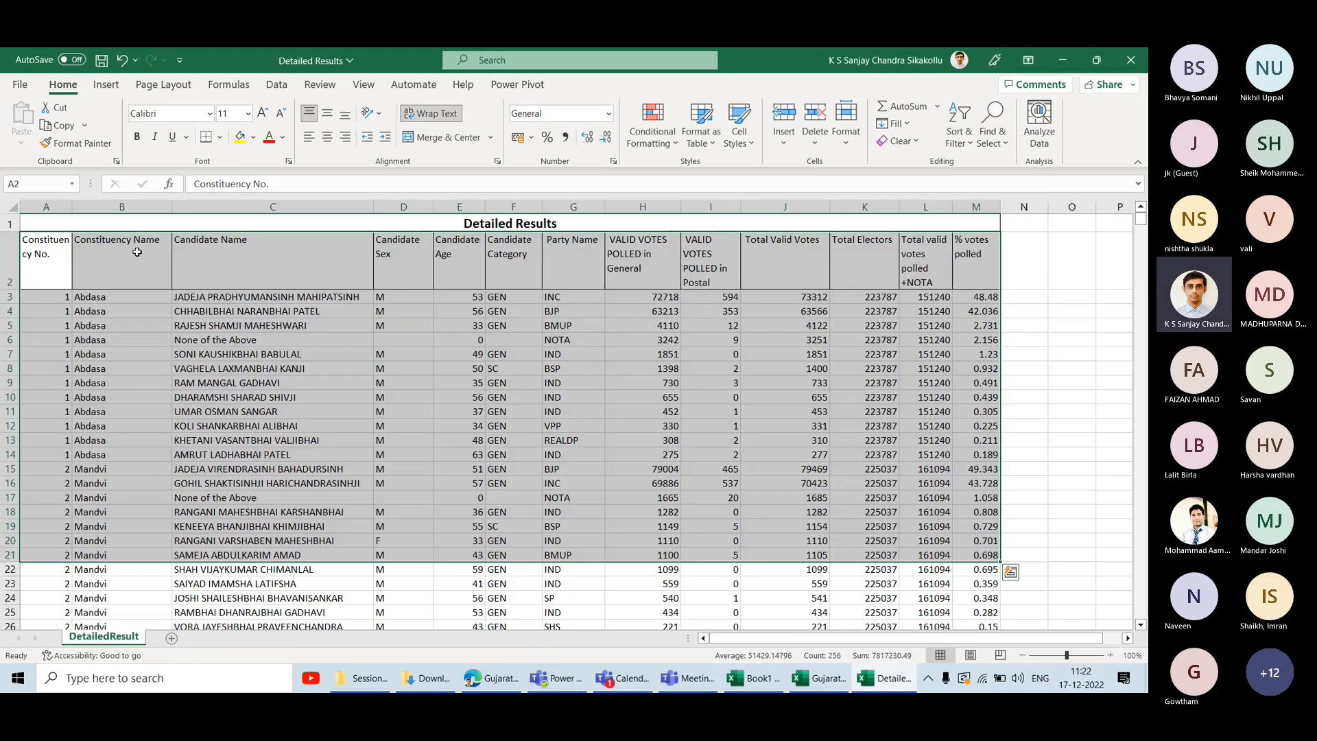
{"action": "left_click", "coordinate": [505, 669]}
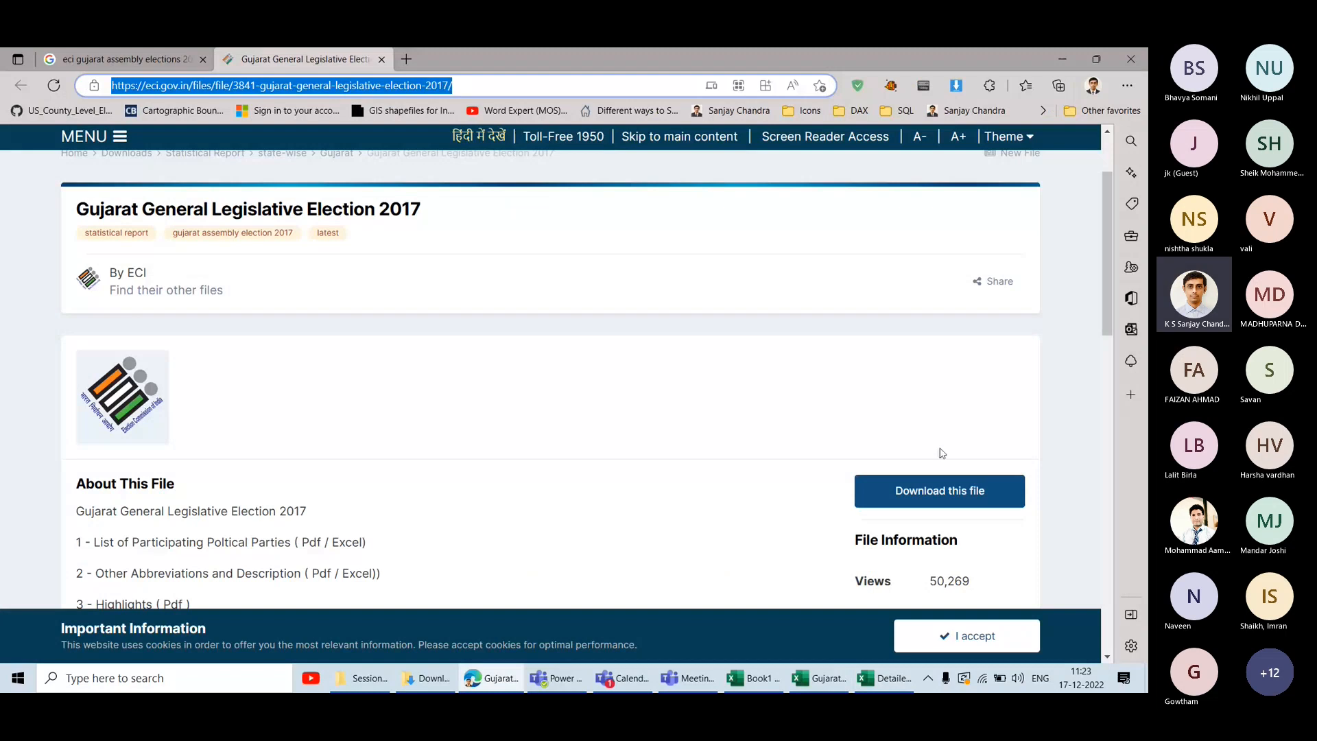
{"action": "left_click", "coordinate": [932, 481]}
{"action": "left_click", "coordinate": [1037, 356]}
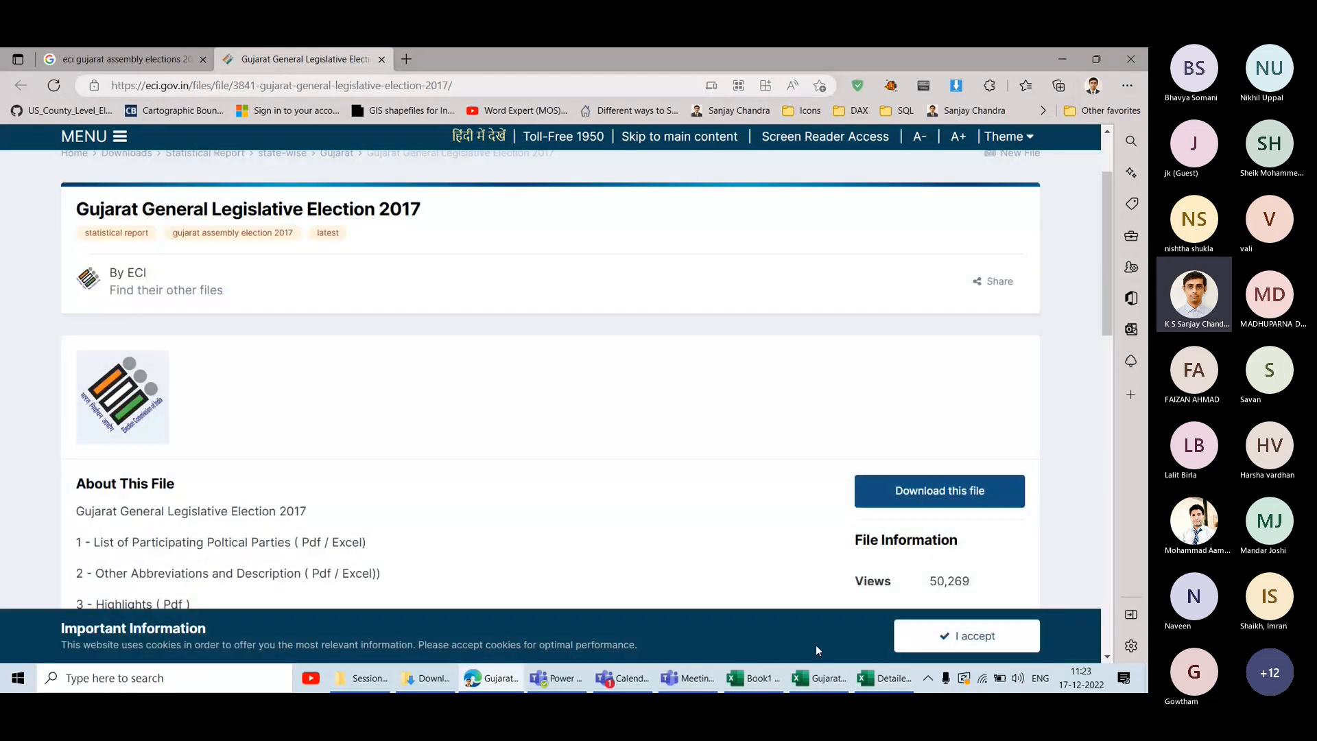
Try to share the Detailed Results workbook from the Session 2 folder in the Teams meeting chat.
{"action": "left_click", "coordinate": [688, 677]}
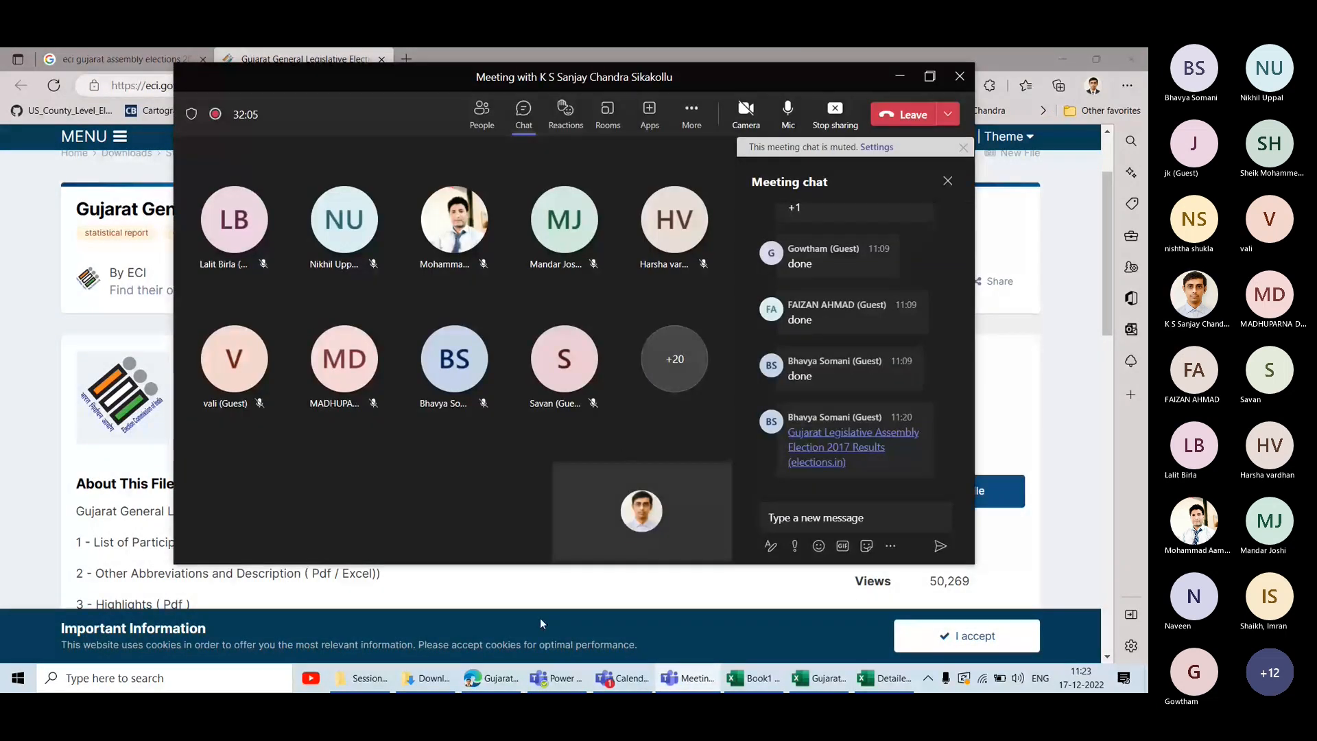
{"action": "left_click", "coordinate": [362, 678]}
{"action": "left_click_drag", "start_coordinate": [206, 217], "coordinate": [844, 529]}
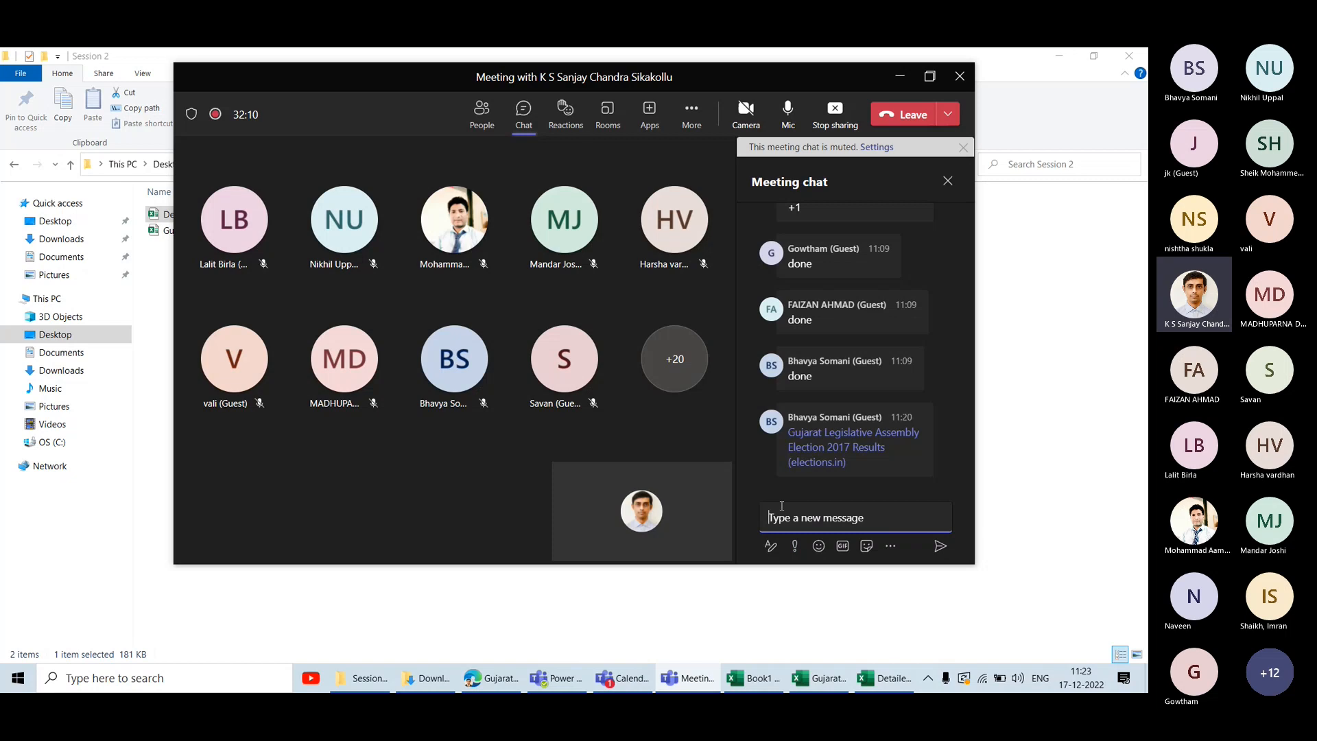
{"action": "left_click", "coordinate": [900, 76]}
Send the link to the Election Commission's Gujarat General Legislative Election 2017 page in the Teams meeting chat and minimize the meeting window.
{"action": "key", "text": "alt+Tab"}
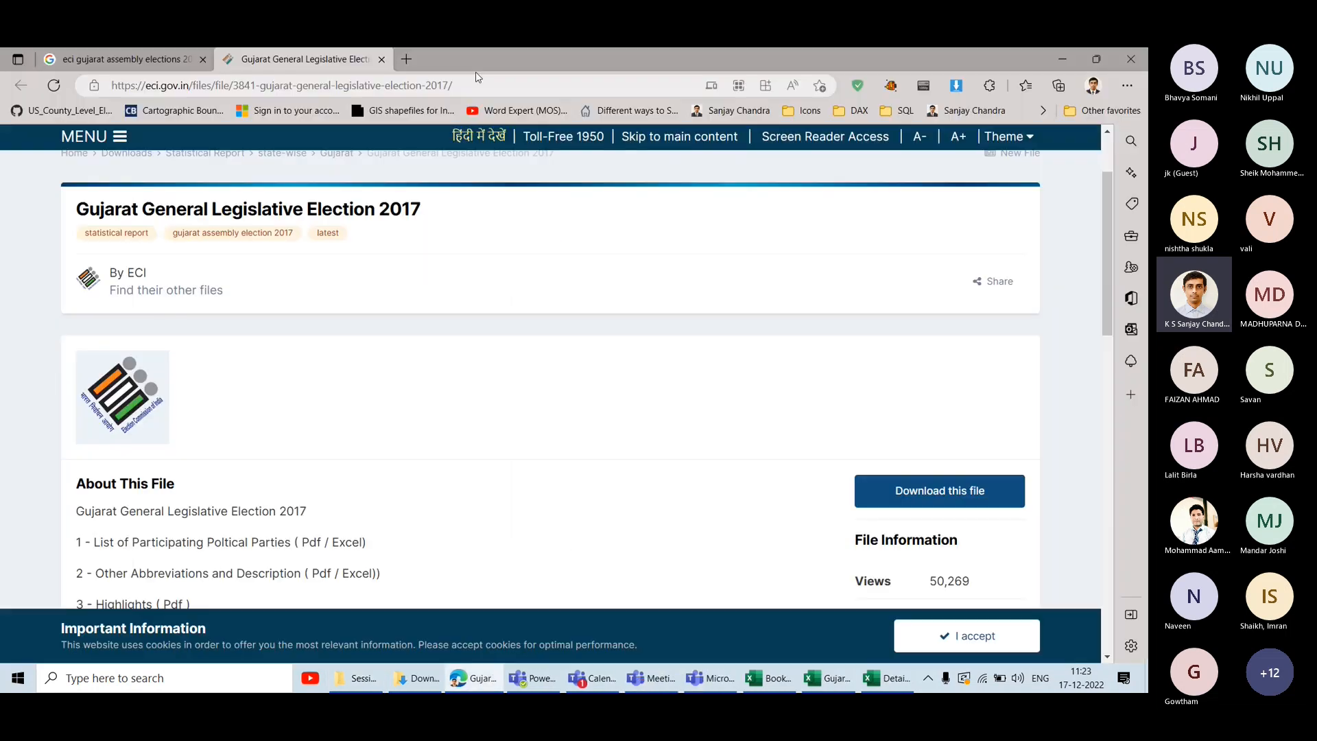
{"action": "left_click", "coordinate": [478, 81]}
{"action": "key", "text": "alt+Tab"}
{"action": "left_click", "coordinate": [797, 518]}
{"action": "type", "text": "Gujarat General Legislative Election 2017 - Gujarat - Election Commission of India (eci.gov.in)"}
{"action": "key", "text": "Return"}
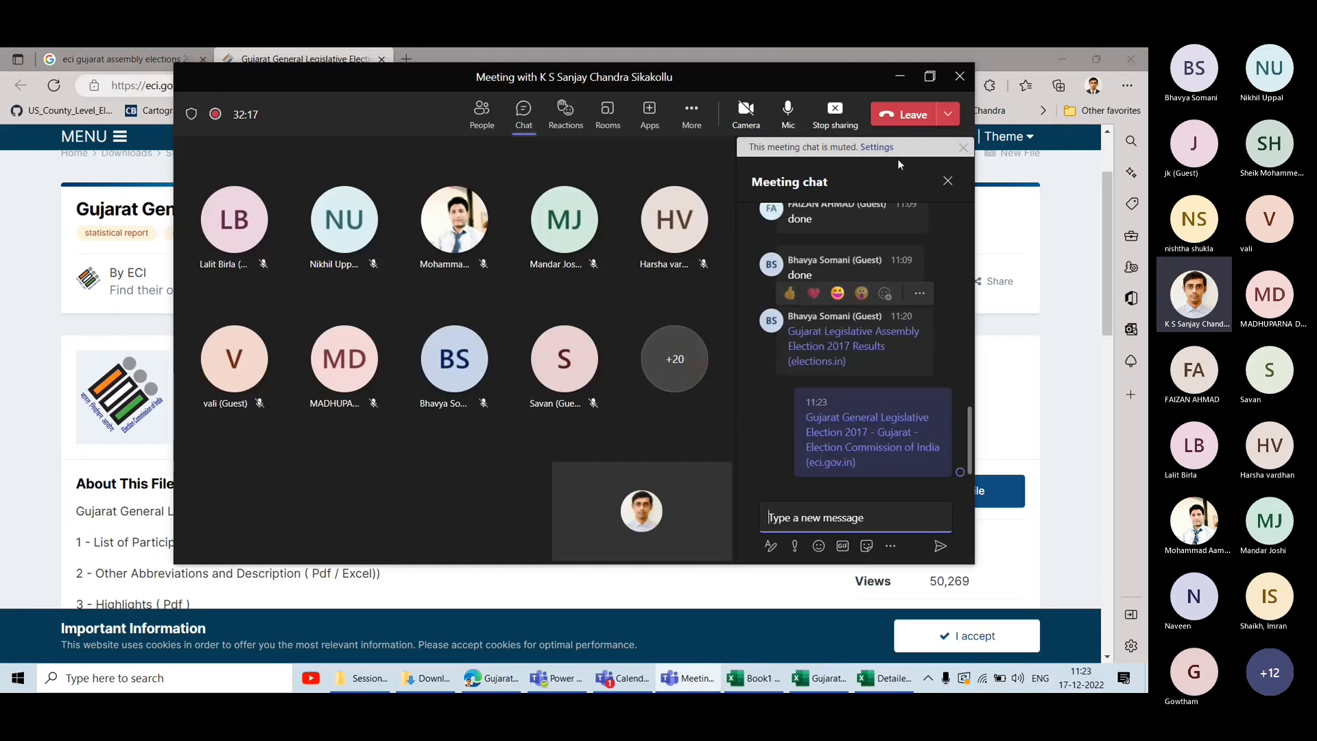
{"action": "left_click", "coordinate": [900, 76]}
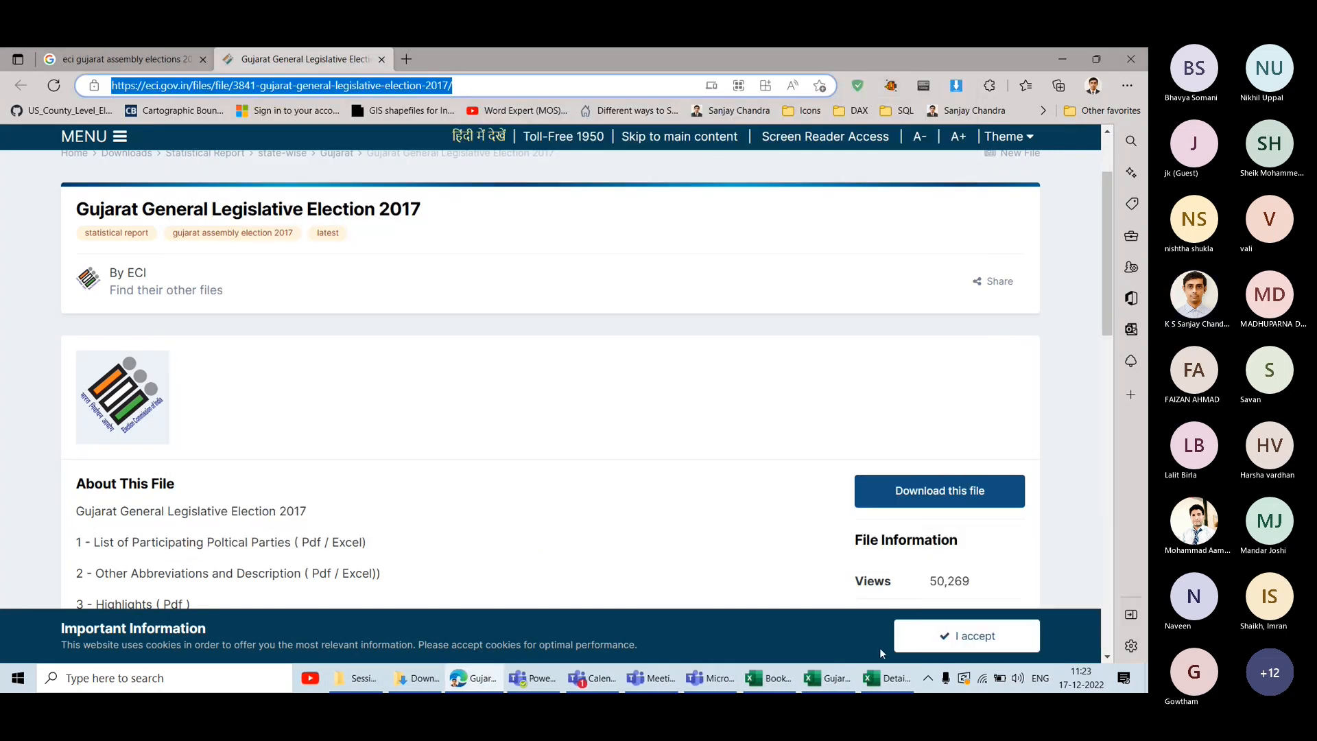
Switch to the Detailed Results workbook and select the candidate data from the header row down to row 15, columns A to M.
{"action": "left_click", "coordinate": [888, 678]}
{"action": "left_click_drag", "start_coordinate": [50, 241], "coordinate": [988, 471]}
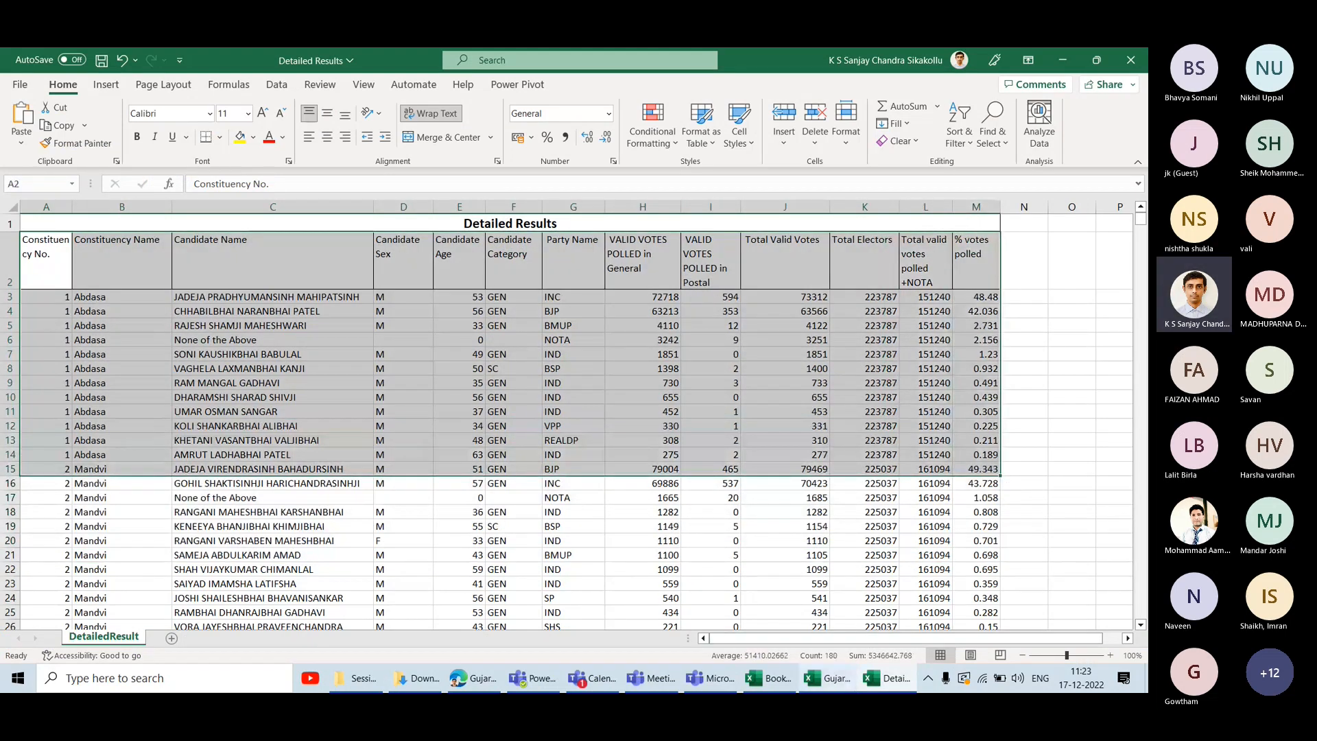
Compare the Detailed Results header and Abdasa rows, columns A to M down to row 14, with the columns of the Gujarat Election workbook.
{"action": "left_click", "coordinate": [845, 672]}
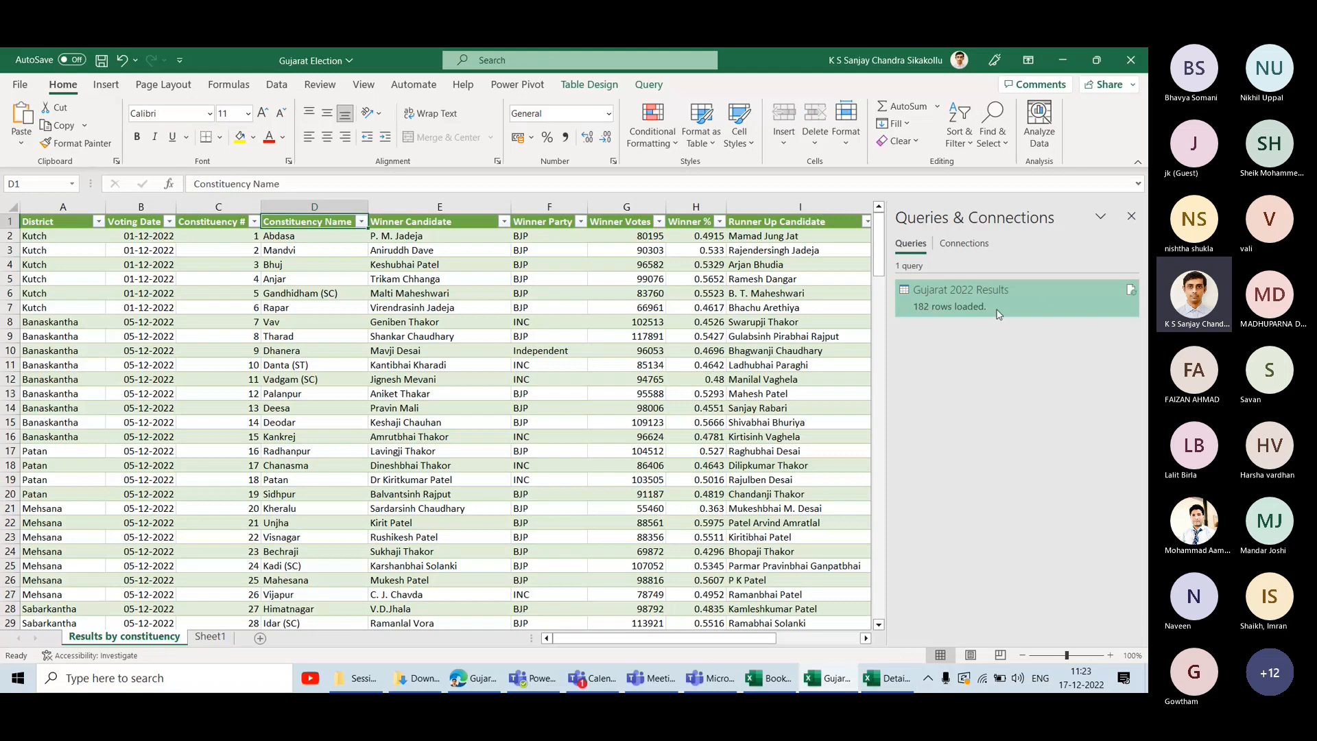
{"action": "key", "text": "alt+Tab"}
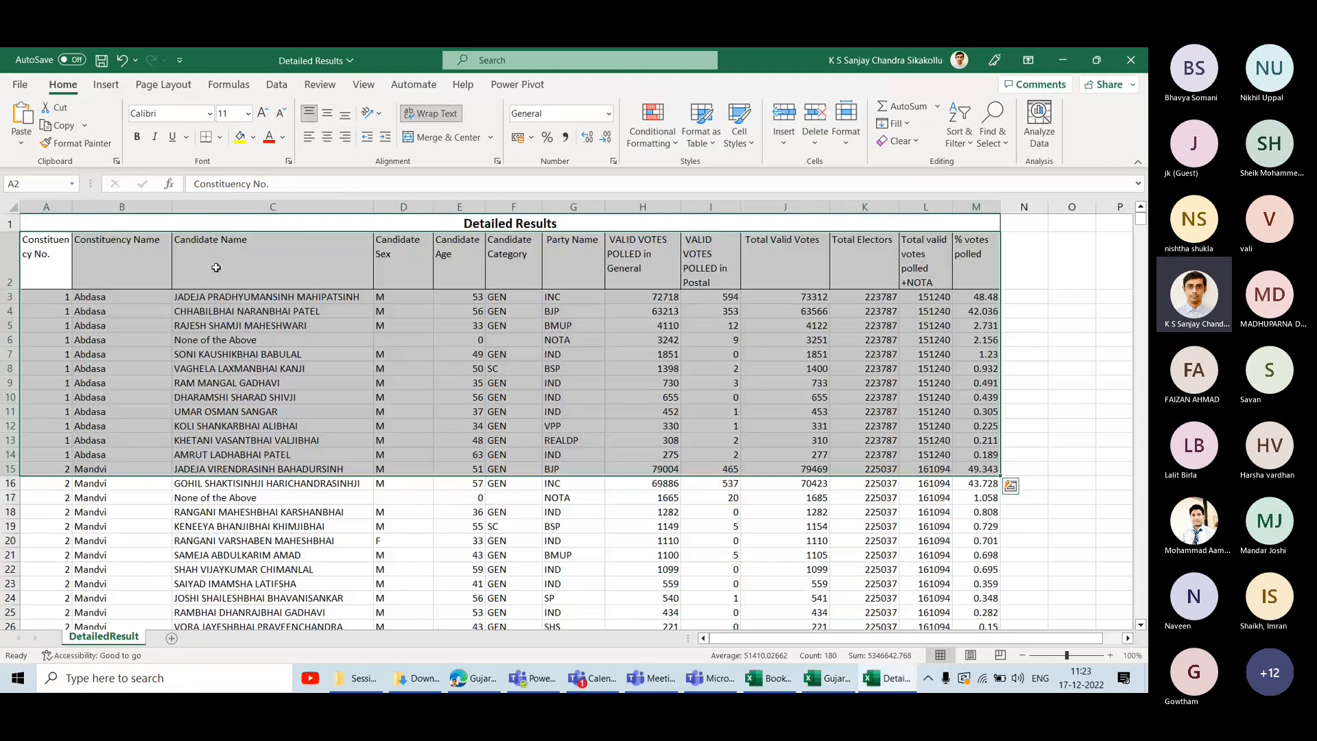
{"action": "left_click_drag", "start_coordinate": [45, 264], "coordinate": [981, 454]}
{"action": "left_click", "coordinate": [828, 678]}
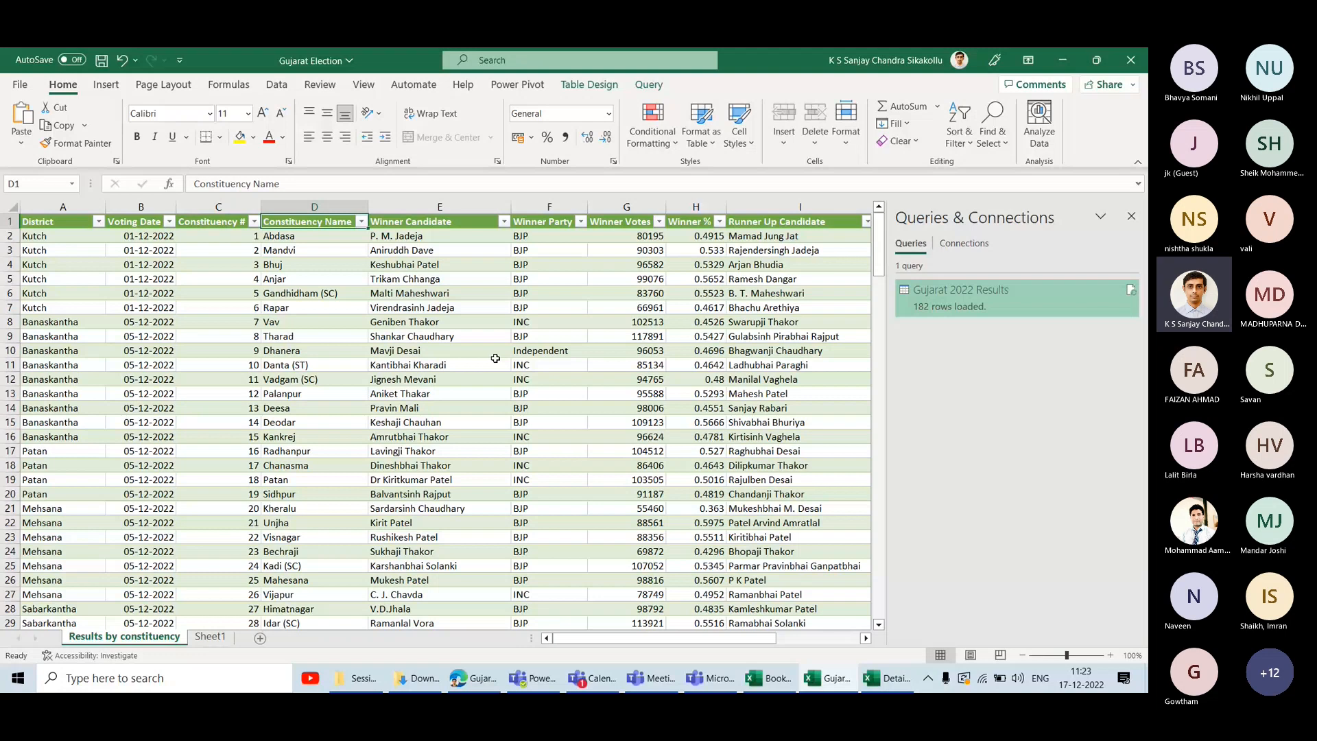
{"action": "key", "text": "Left"}
{"action": "key", "text": "Left"}
{"action": "key", "text": "Left"}
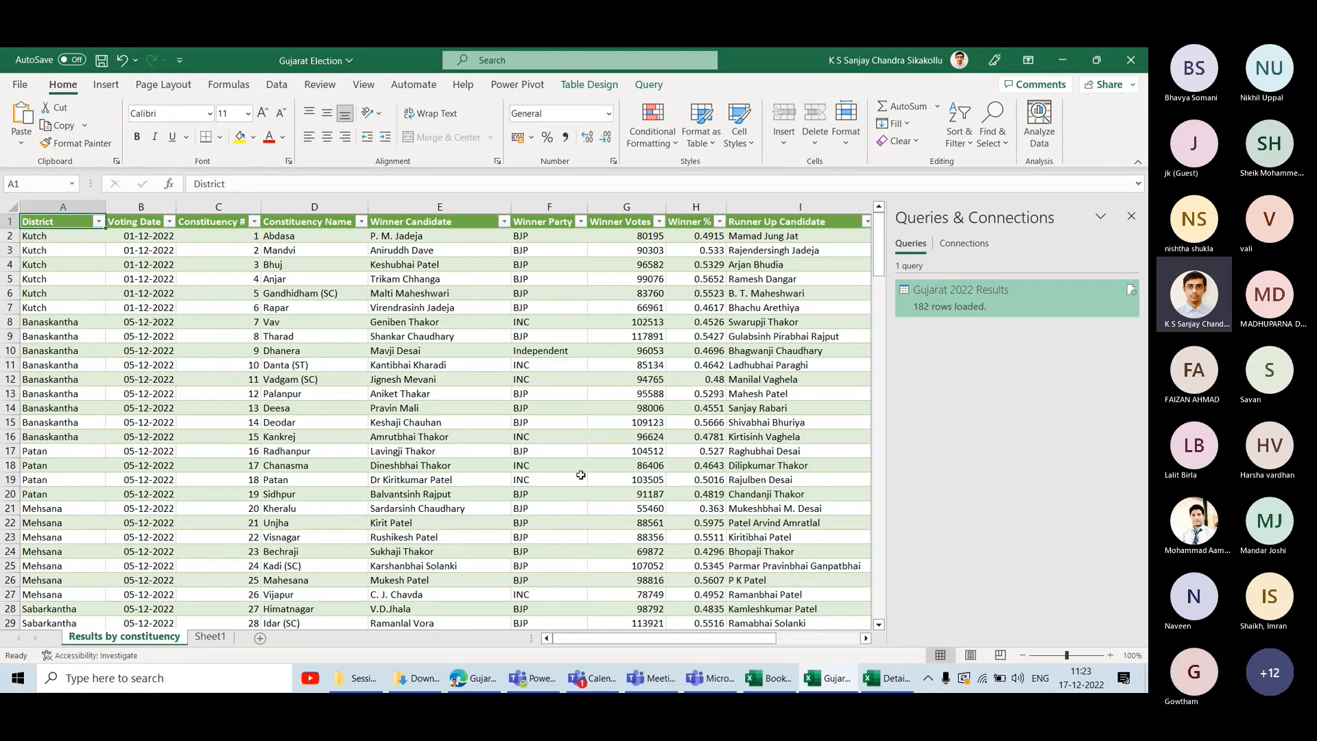
{"action": "left_click", "coordinate": [880, 687]}
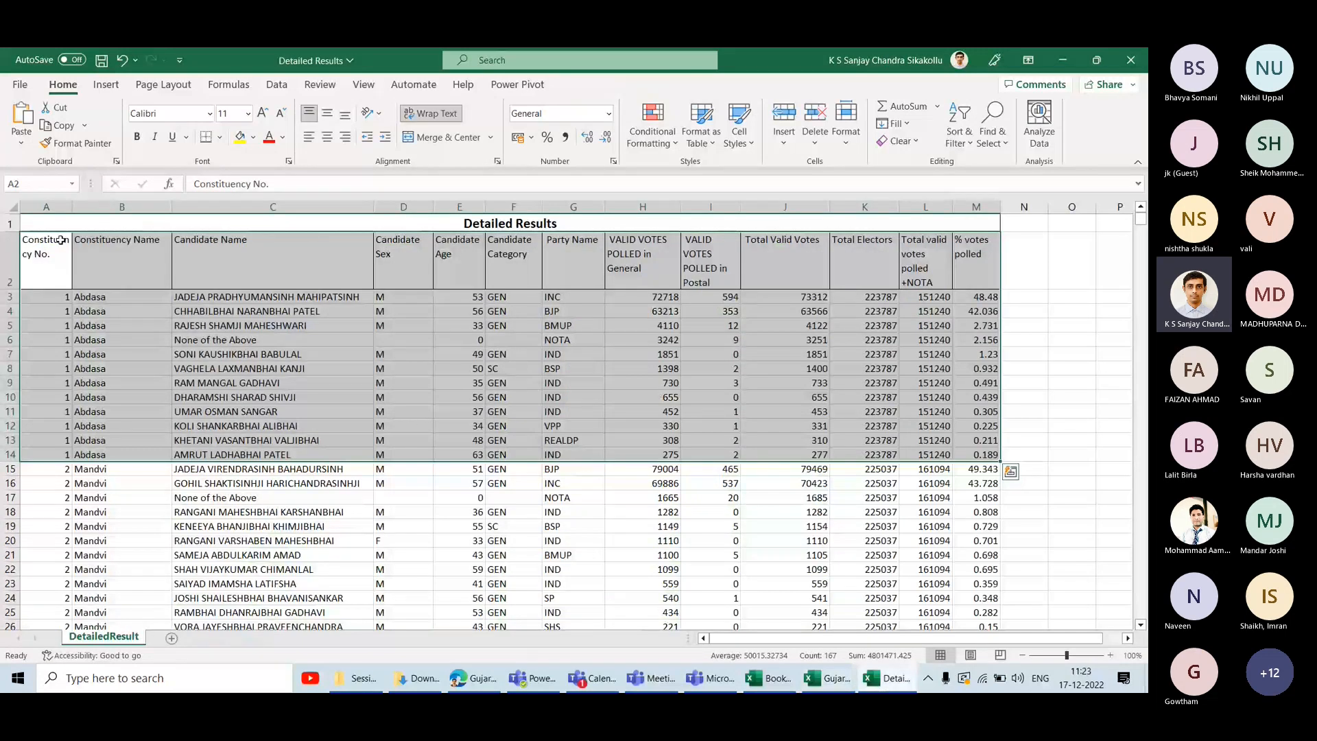
Compare the Detailed Results sheet with the Winner Party and Constituency # columns in the Gujarat Election workbook.
{"action": "left_click", "coordinate": [47, 219]}
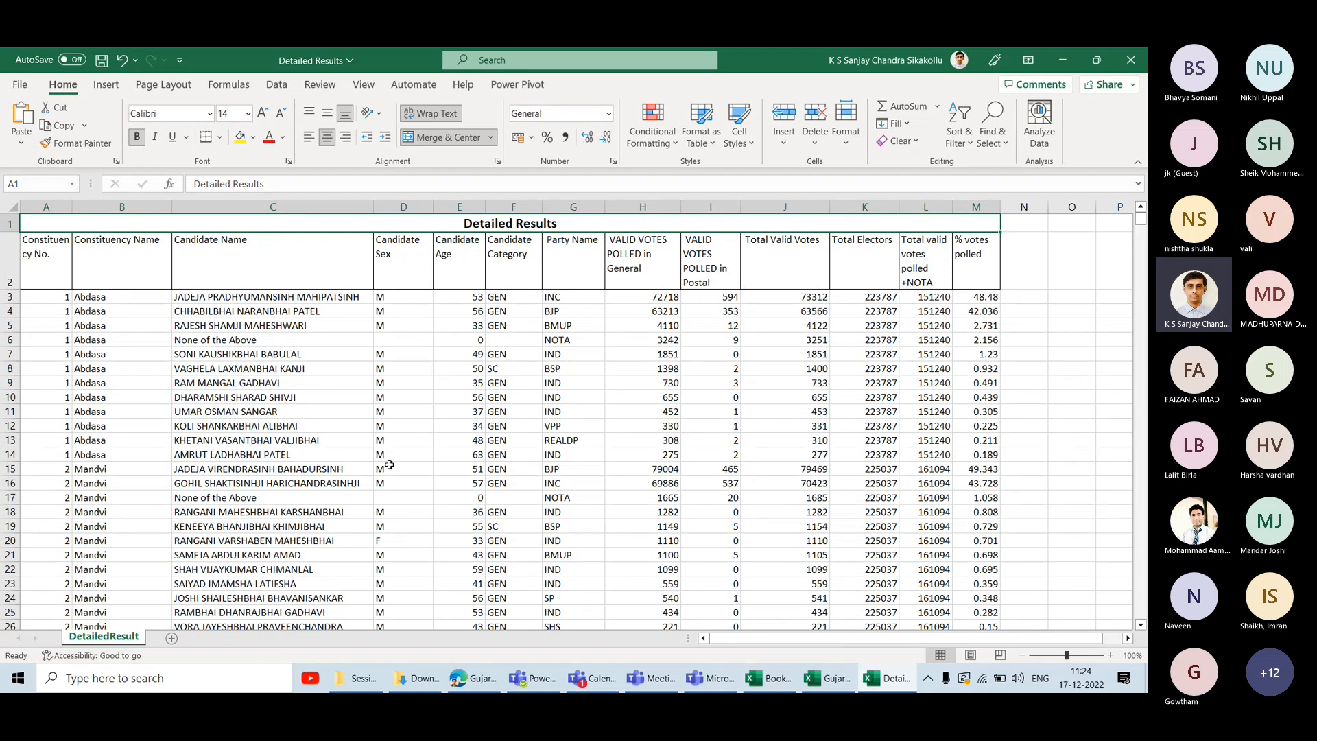
{"action": "key", "text": "alt+Tab"}
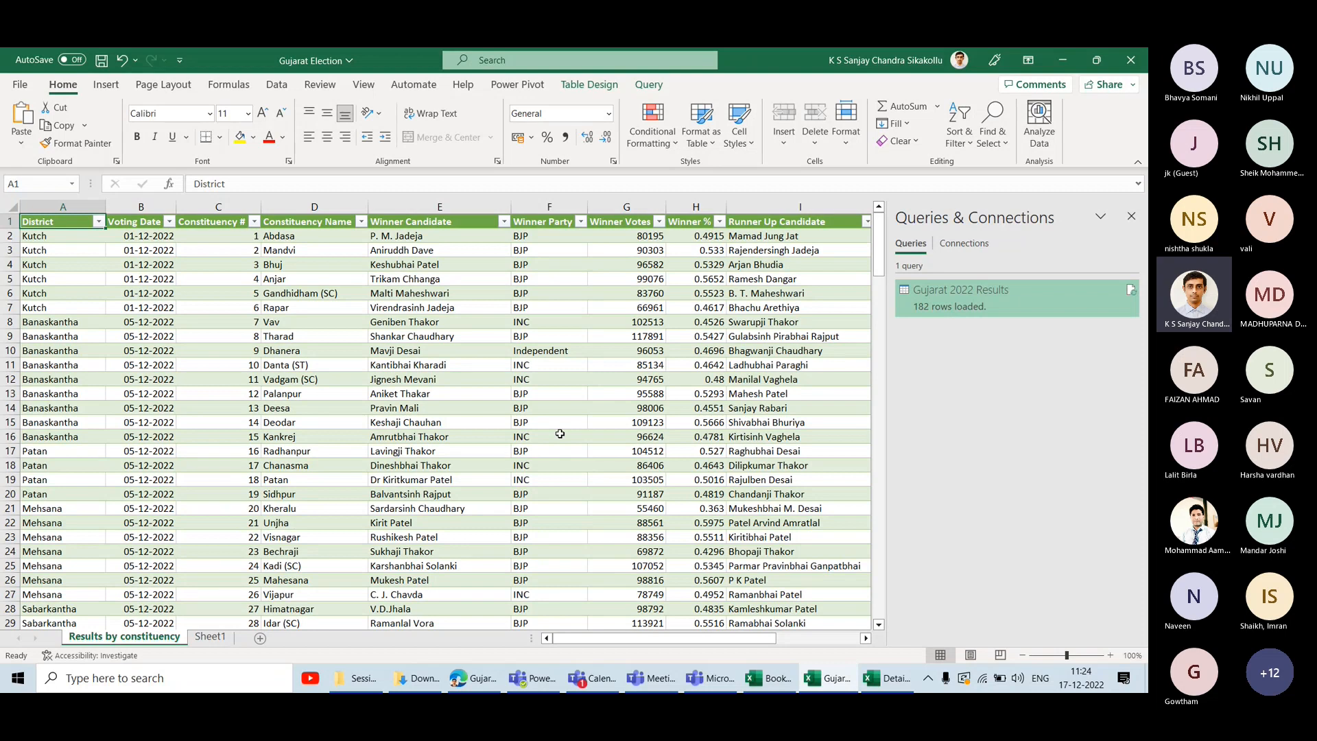
{"action": "left_click", "coordinate": [557, 223]}
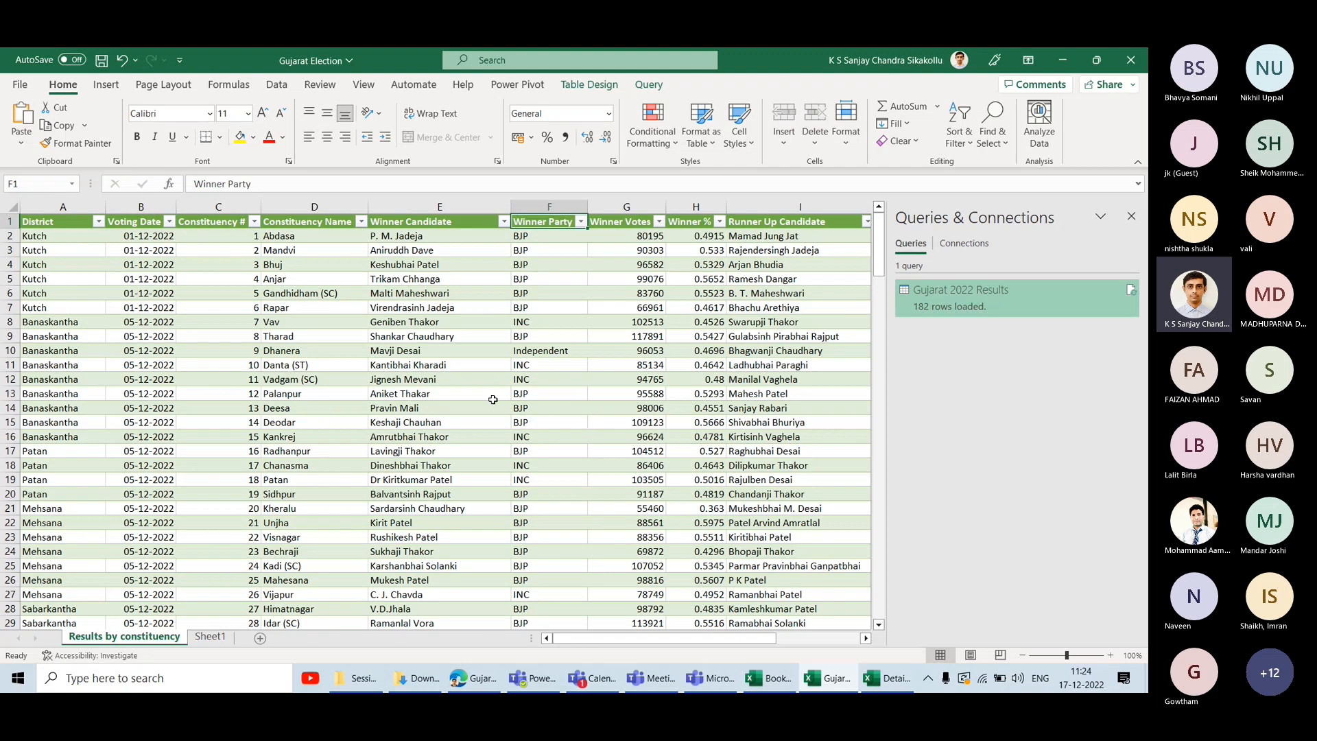
{"action": "left_click", "coordinate": [889, 679]}
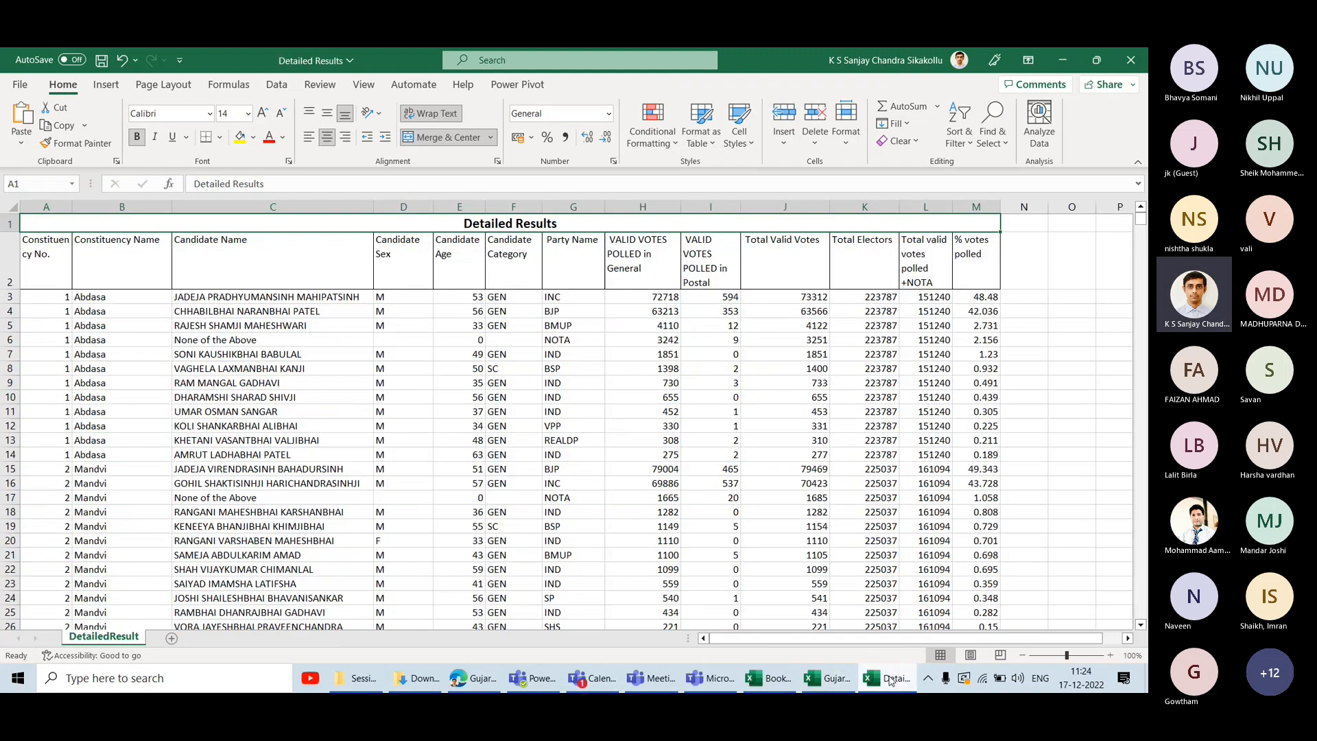
{"action": "left_click", "coordinate": [890, 680]}
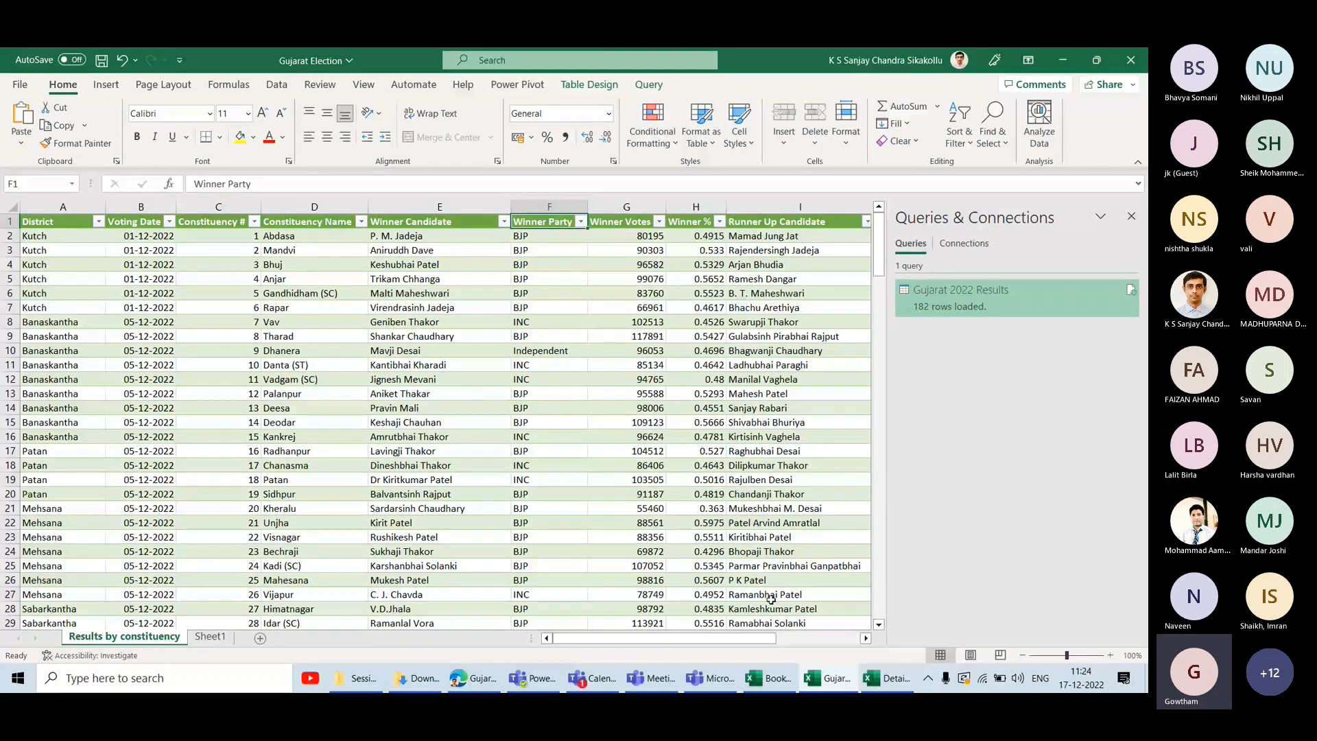
{"action": "left_click", "coordinate": [885, 682]}
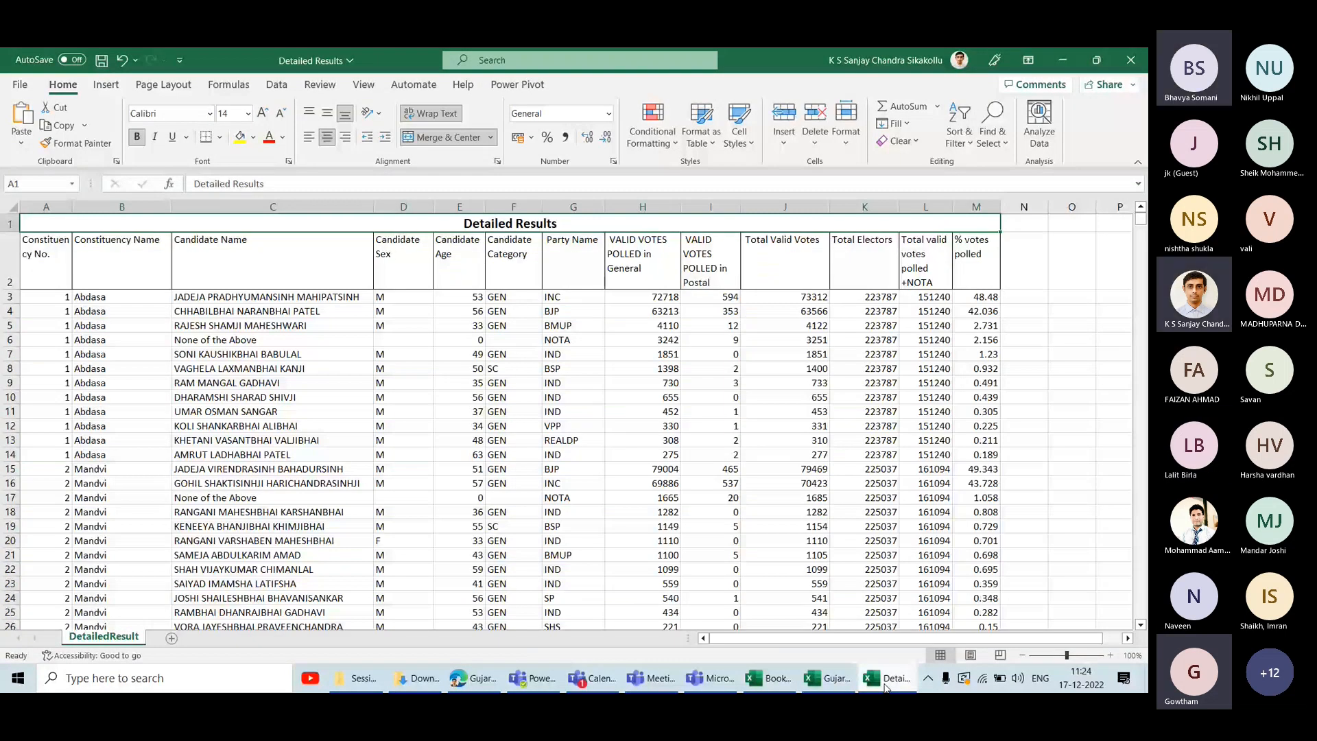
{"action": "left_click", "coordinate": [831, 680]}
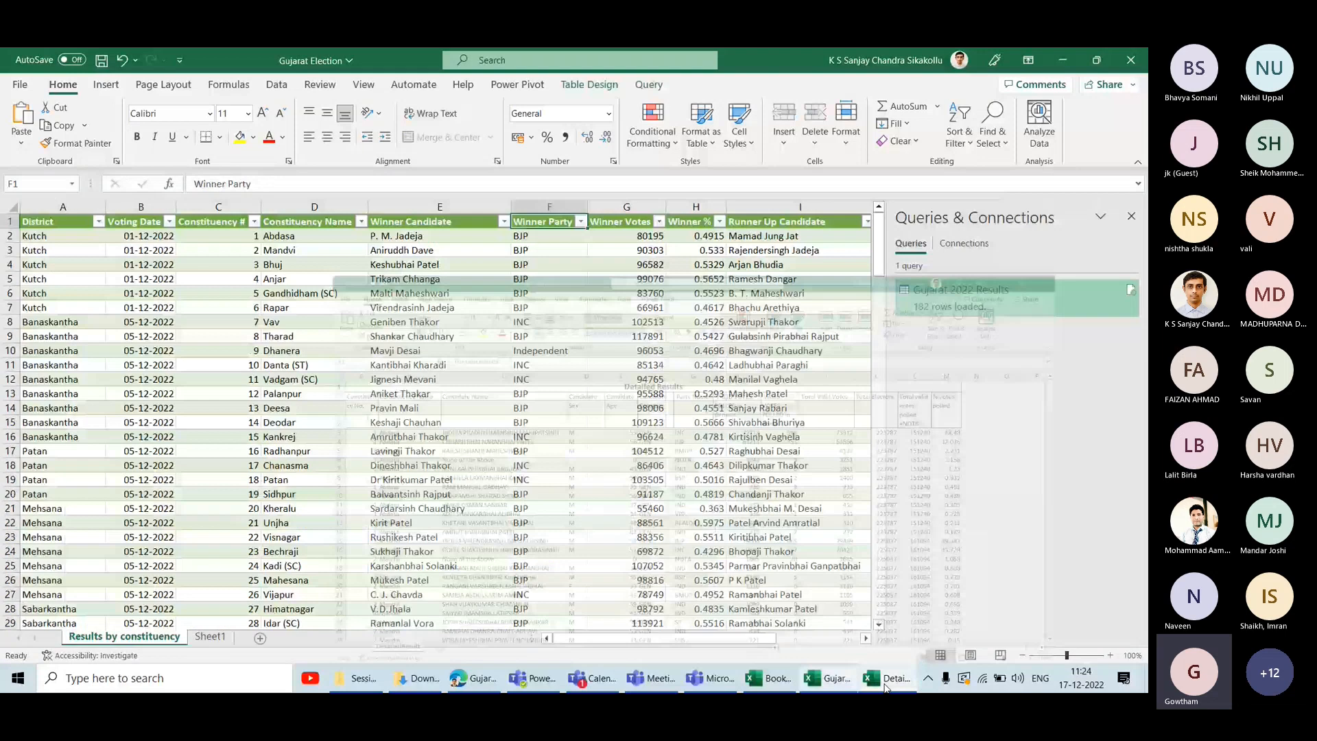
{"action": "left_click", "coordinate": [209, 235]}
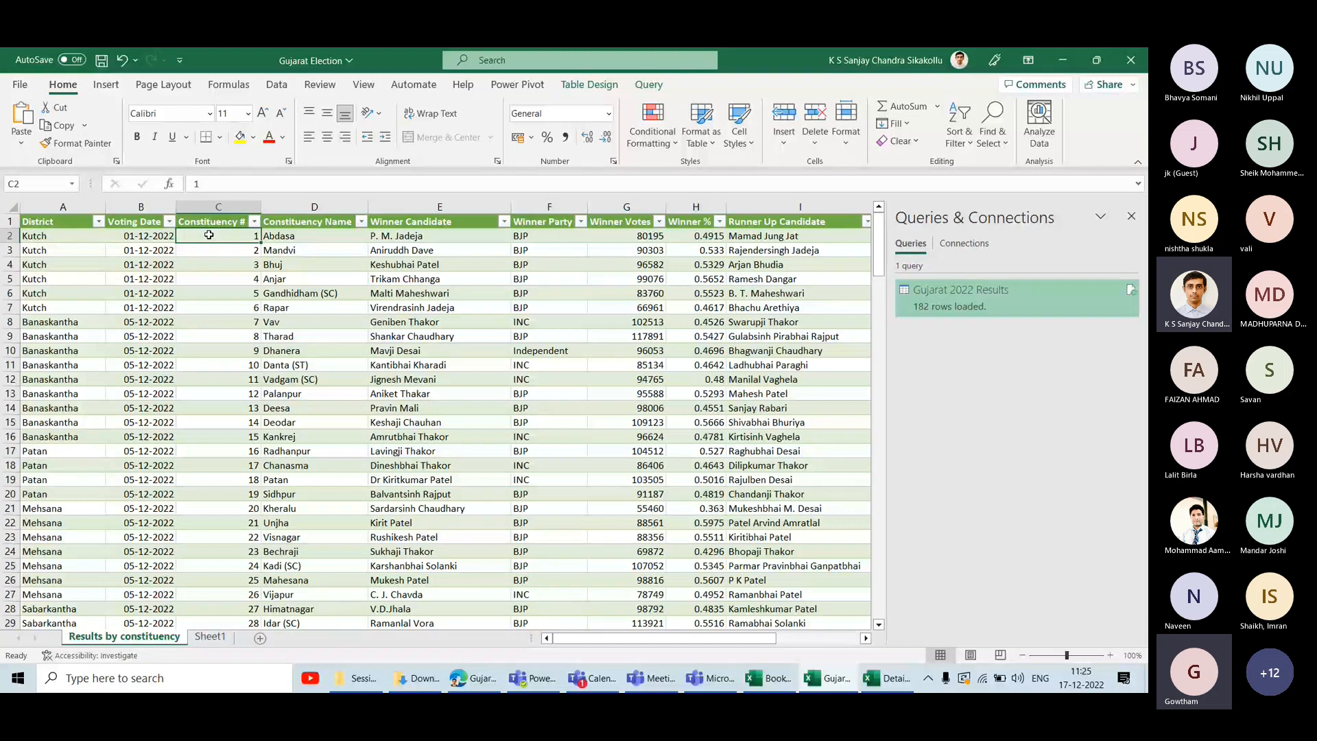
Find Detailed Results.xlsx in the file list of the Election Commission's Gujarat General Legislative Election 2017 page in the browser and close the list.
{"action": "key", "text": "alt+Tab"}
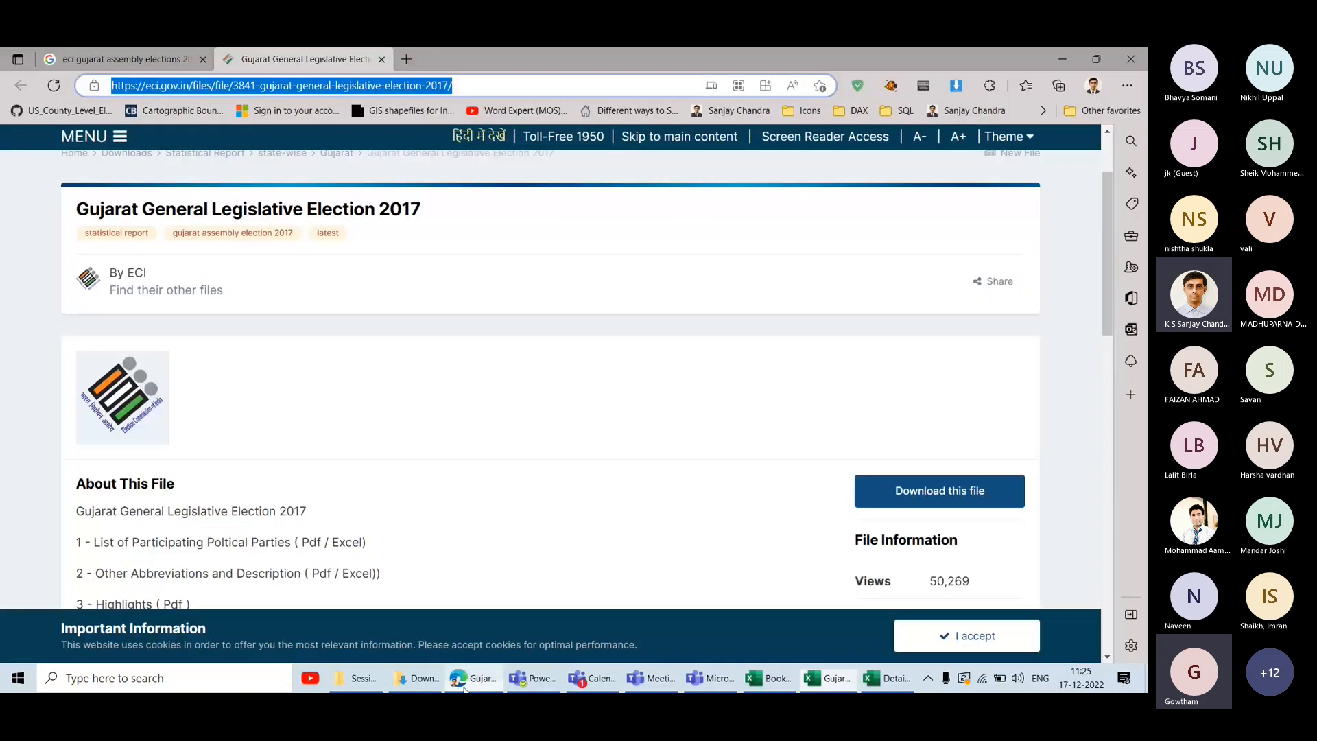
{"action": "scroll", "coordinate": [685, 343], "scroll_direction": "down", "scroll_amount": 2}
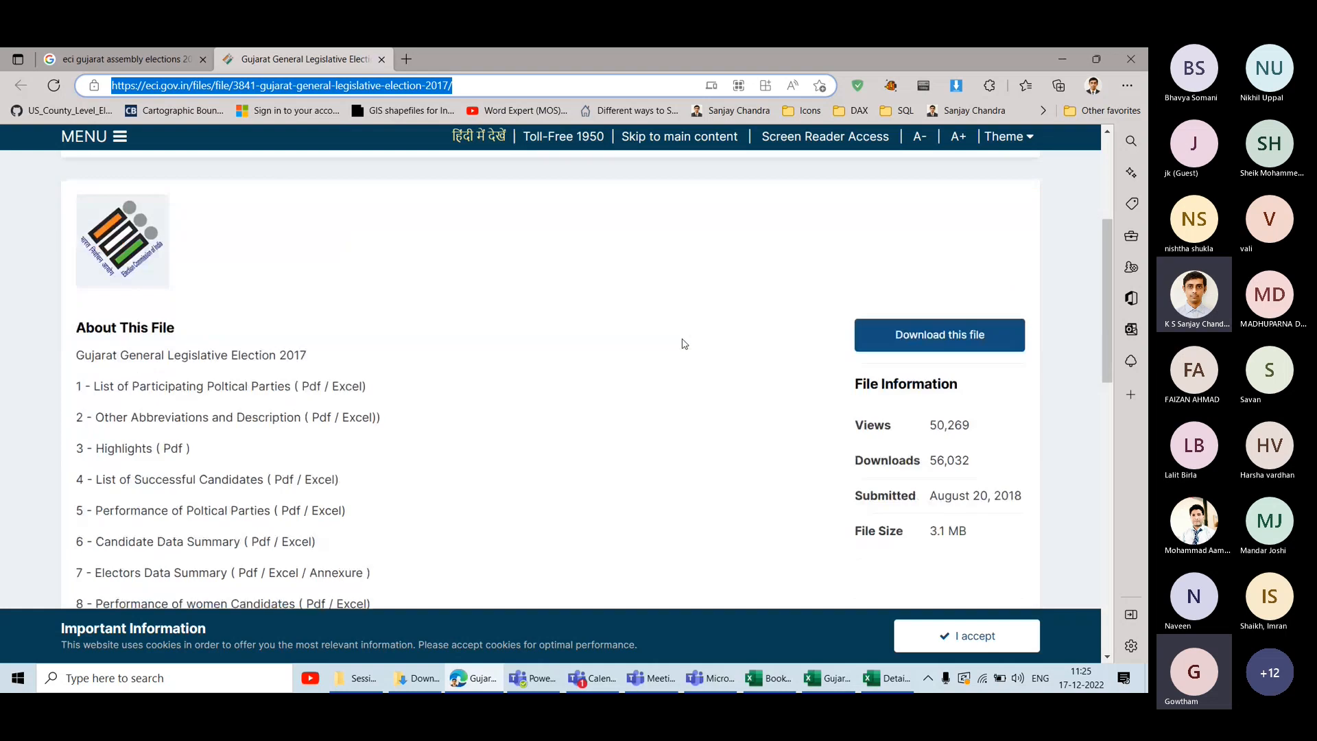
{"action": "left_click", "coordinate": [920, 334]}
{"action": "scroll", "coordinate": [588, 373], "scroll_direction": "down", "scroll_amount": 7}
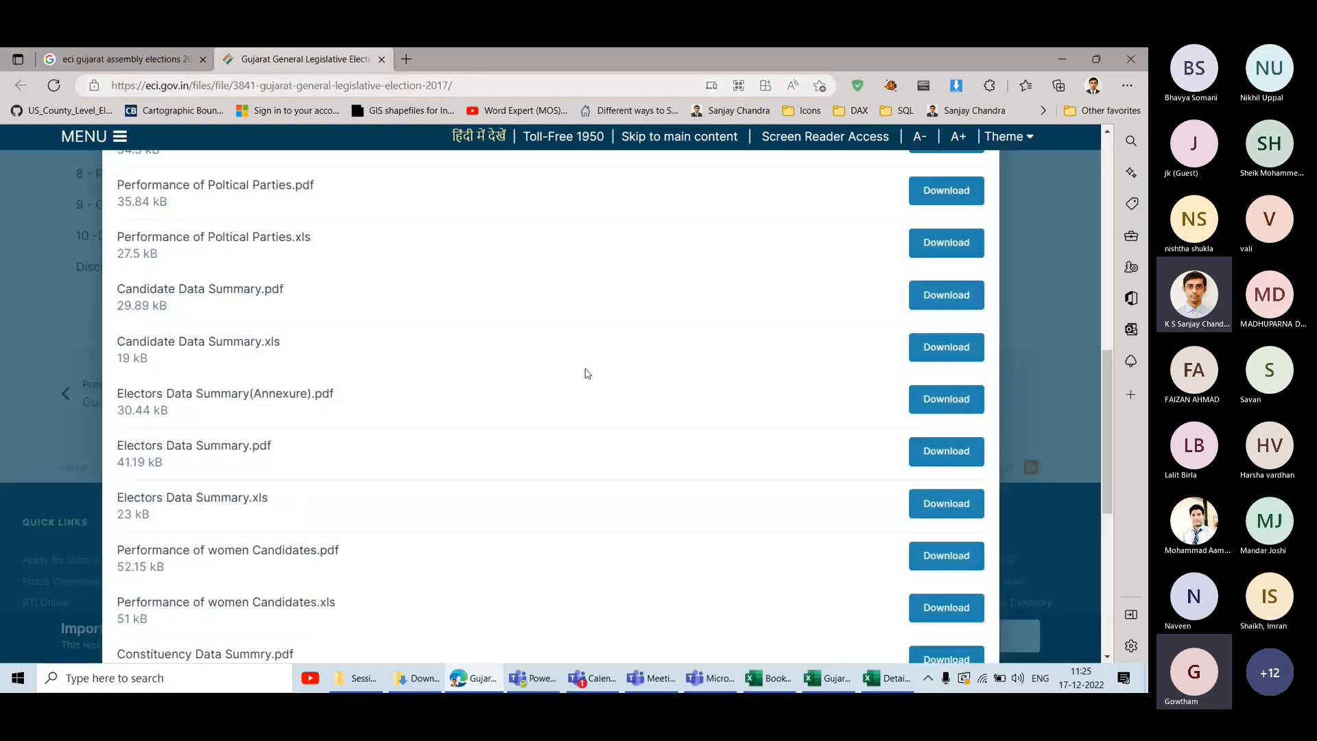
{"action": "scroll", "coordinate": [588, 373], "scroll_direction": "down", "scroll_amount": 5}
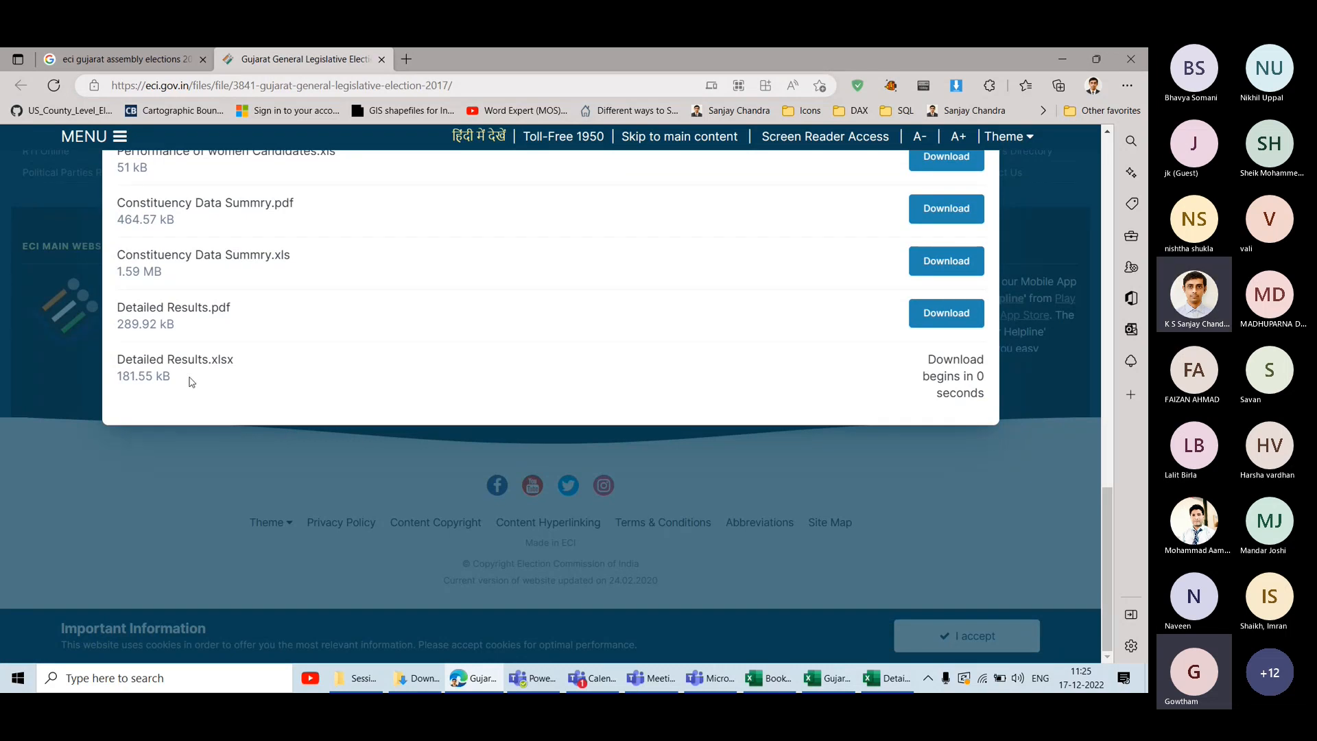
{"action": "left_click", "coordinate": [336, 518]}
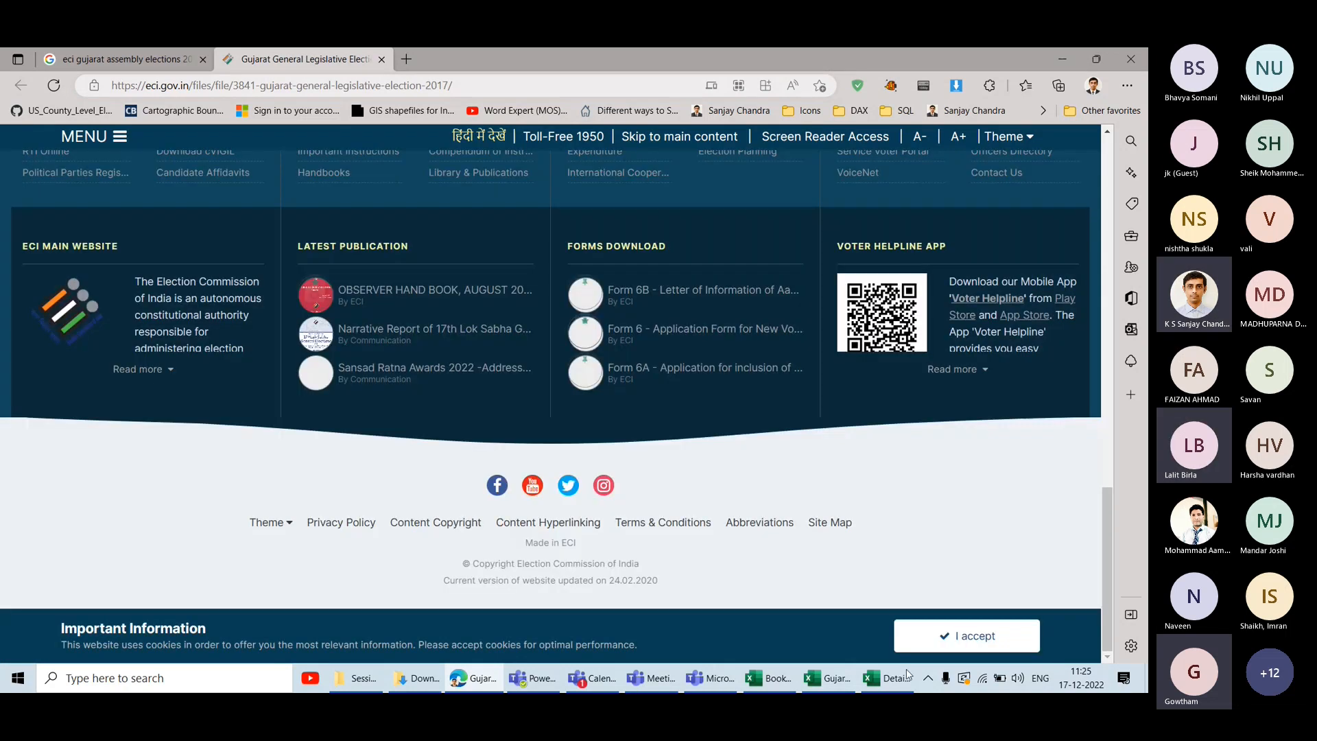
Switch to the Detailed Results workbook and examine its header columns from Constituency No. to Party Name, including Candidate Category.
{"action": "left_click", "coordinate": [904, 686]}
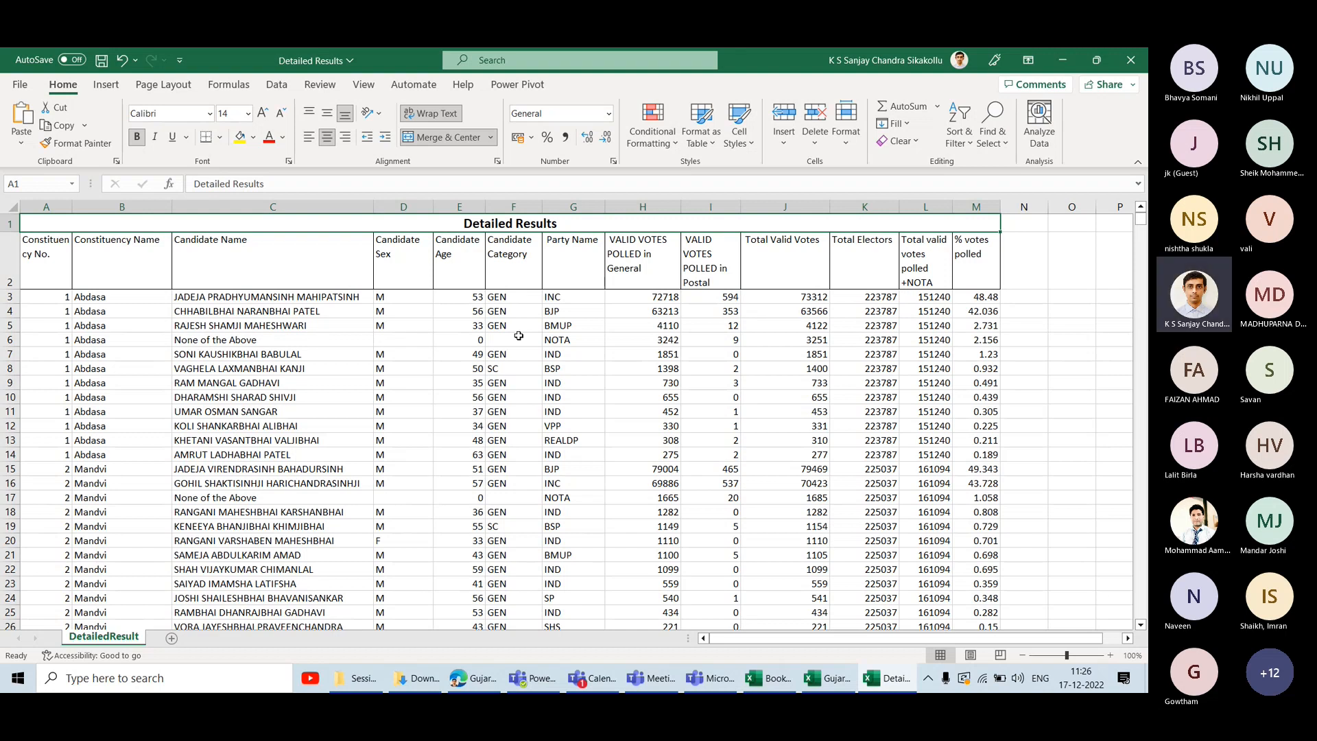
{"action": "left_click", "coordinate": [558, 255]}
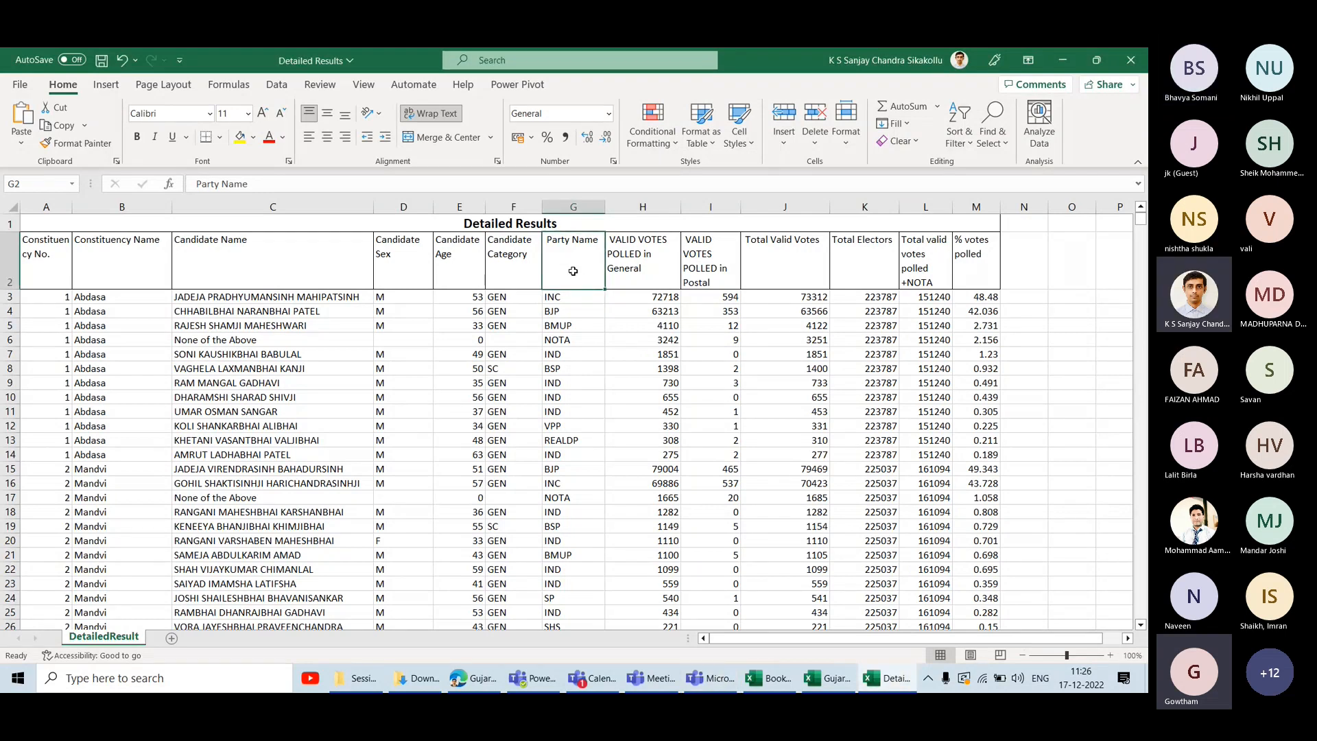
{"action": "key", "text": "Left"}
{"action": "key", "text": "Left"}
{"action": "key", "text": "Left"}
{"action": "key", "text": "Left"}
{"action": "key", "text": "Left"}
{"action": "key", "text": "Left"}
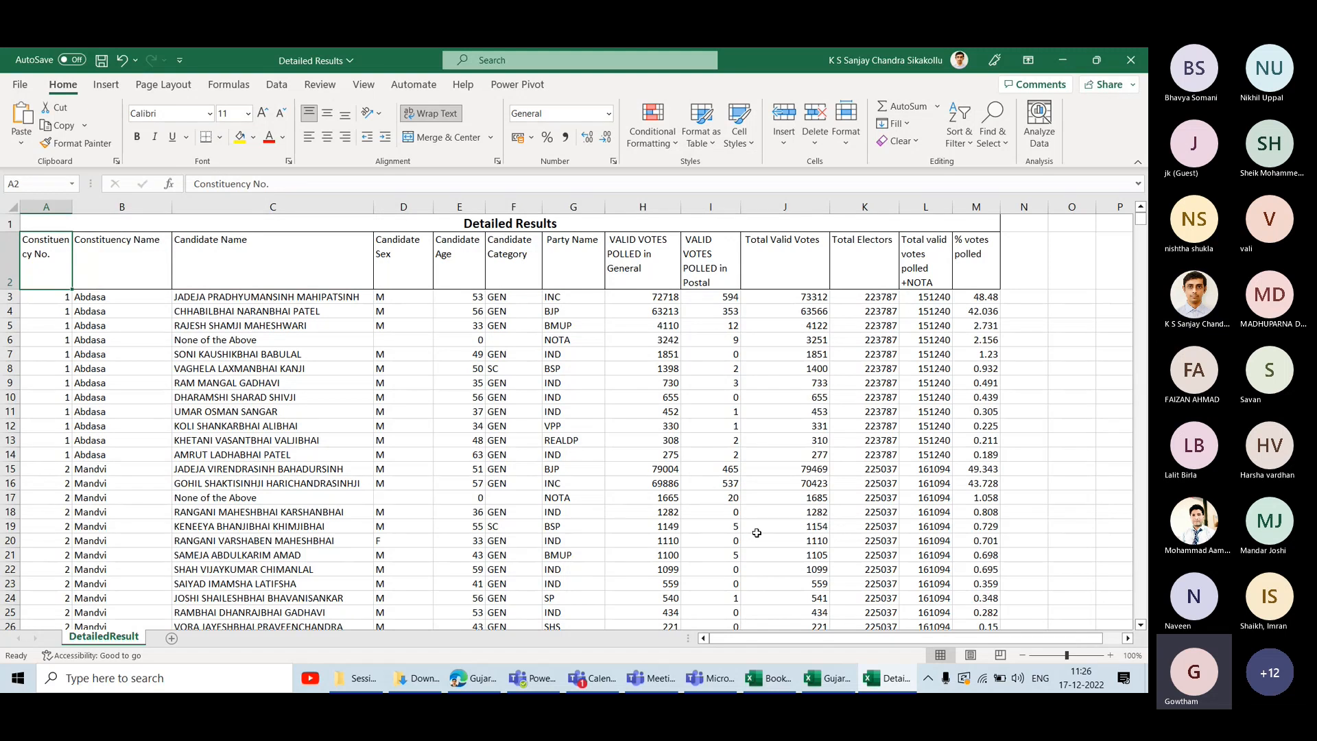
{"action": "left_click", "coordinate": [513, 273]}
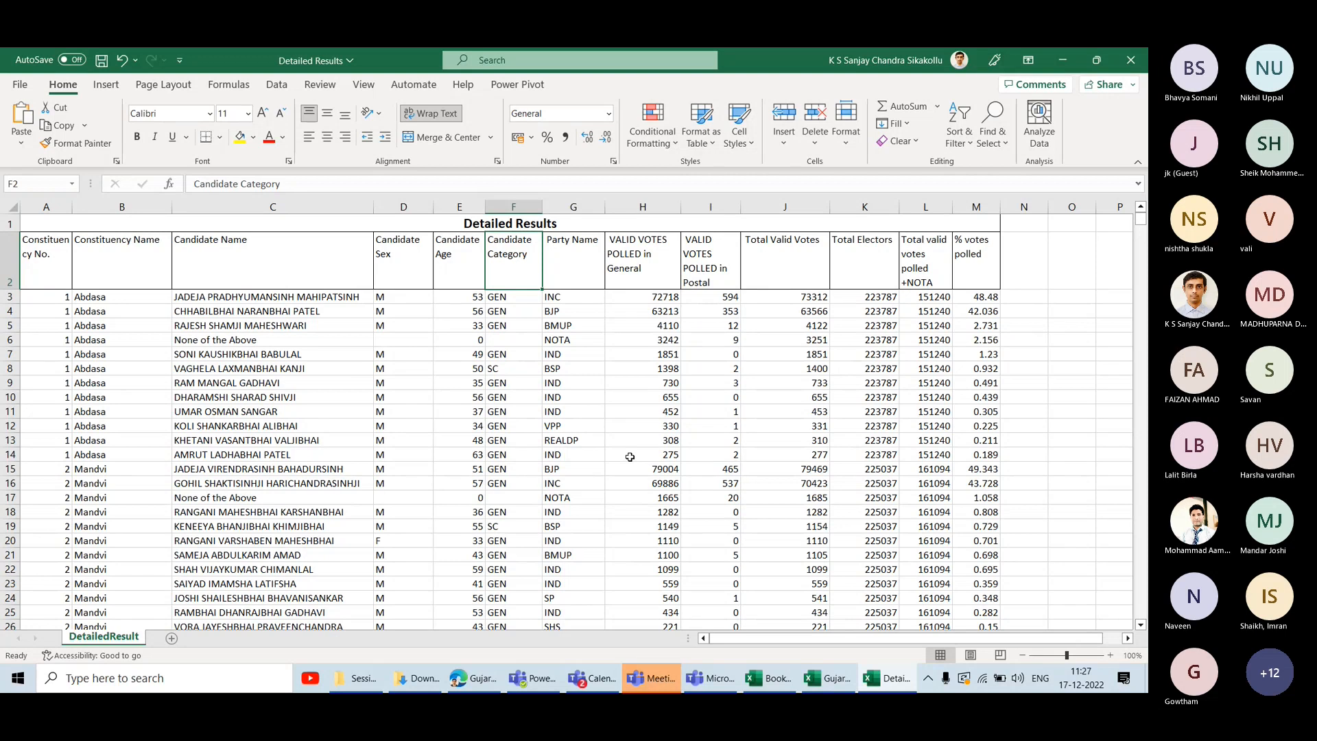
Read the new messages in the Teams meeting chat and return to the Candidate Category header in the Detailed Results workbook.
{"action": "left_click", "coordinate": [1046, 594]}
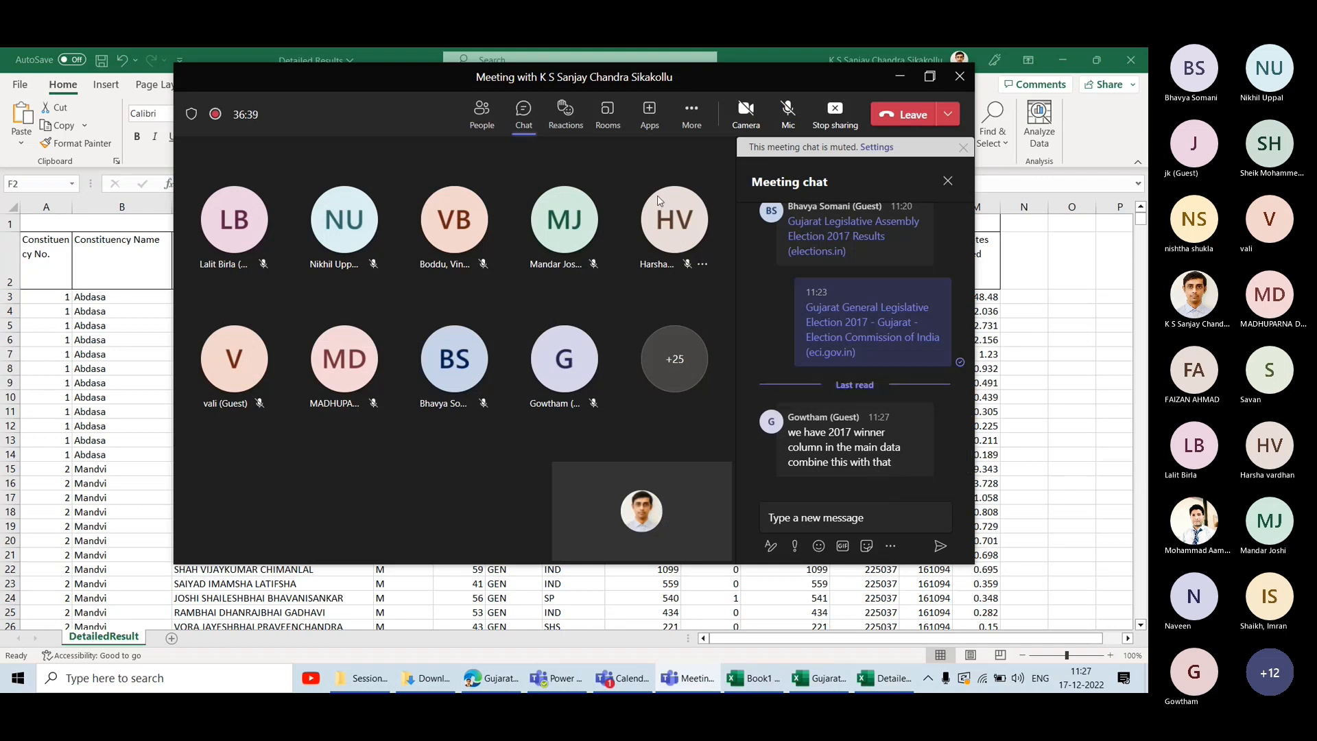
{"action": "left_click", "coordinate": [899, 77]}
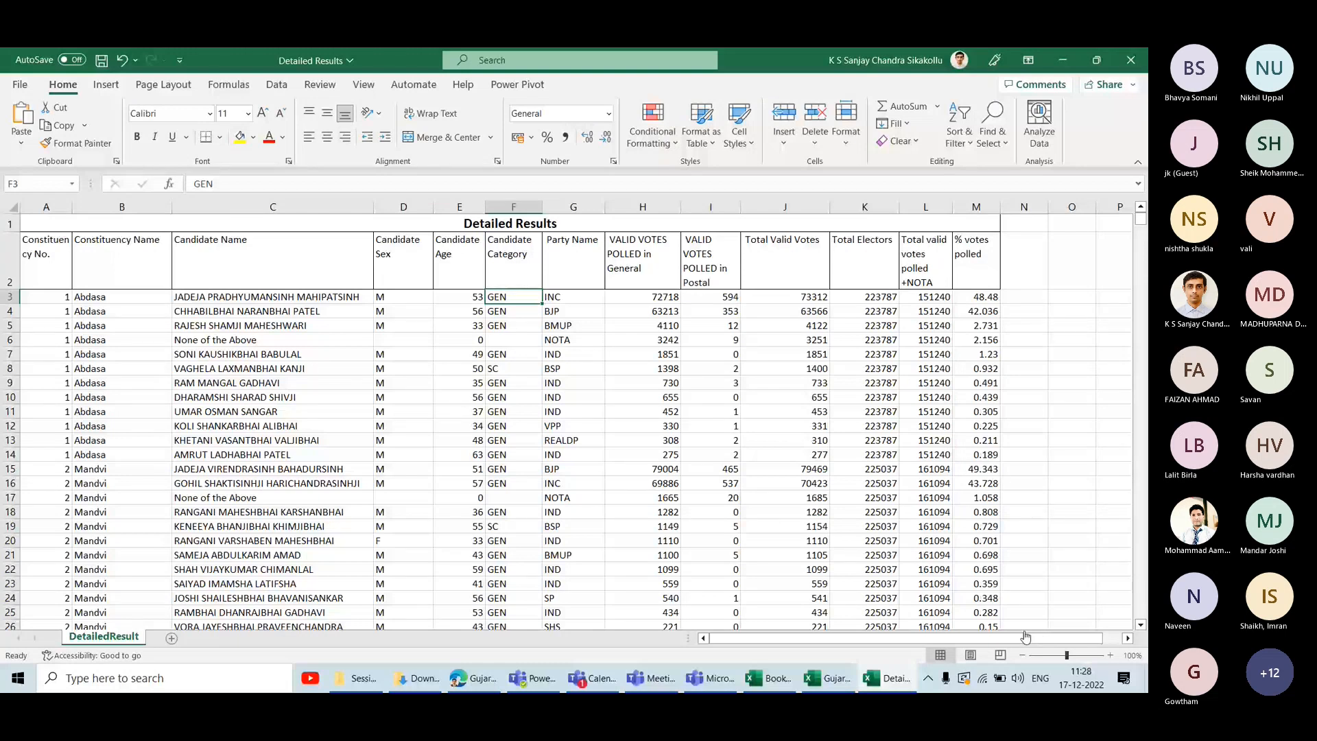
{"action": "left_click", "coordinate": [496, 265]}
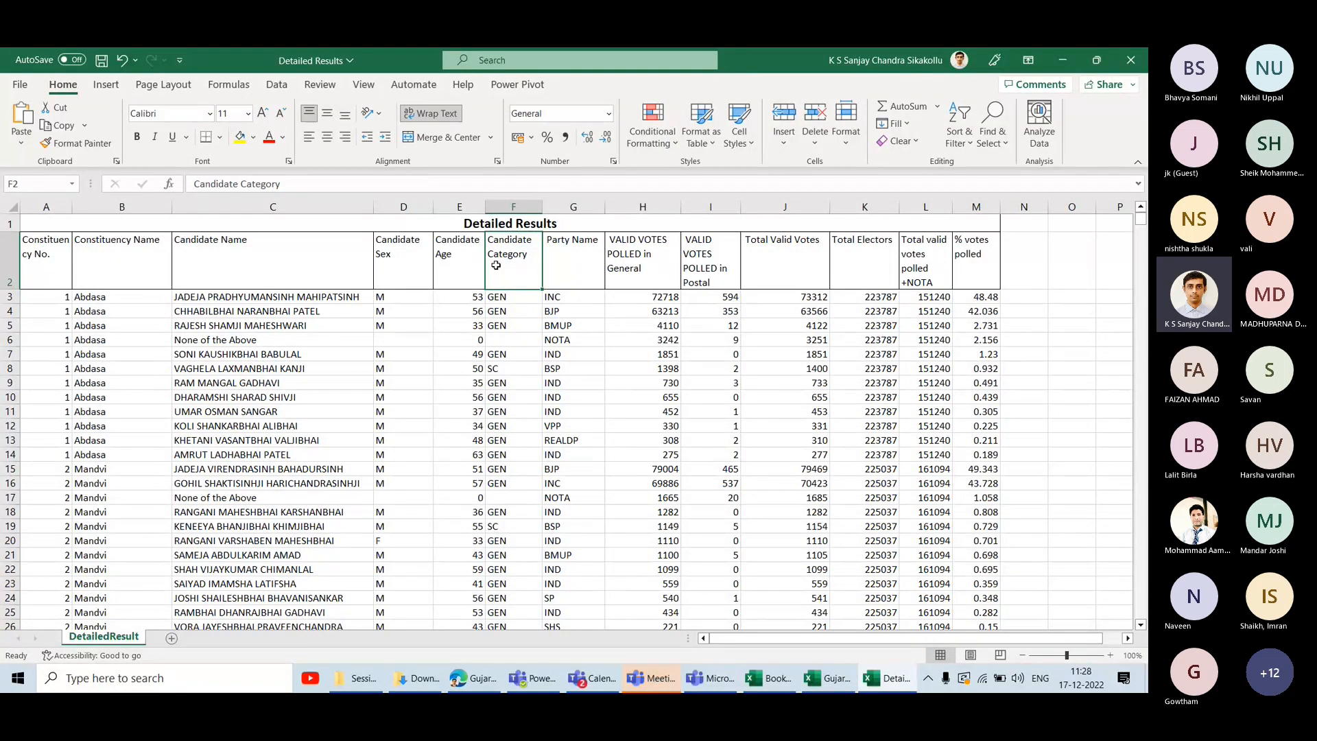
Switch to the browser and open Wikipedia's 2022 Gujarat Legislative Assembly election page at Results by constituency to view the 2017 Winner column.
{"action": "left_click", "coordinate": [487, 679]}
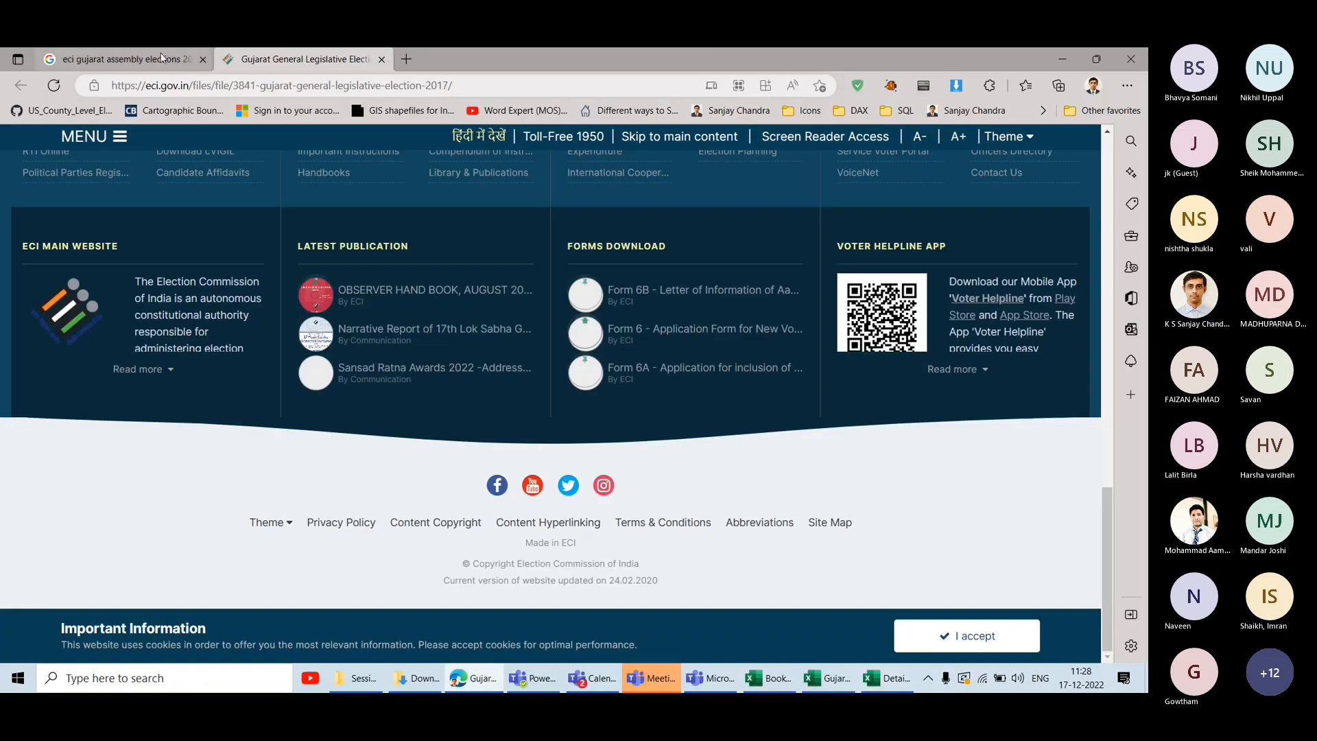
{"action": "left_click", "coordinate": [20, 86]}
{"action": "left_click", "coordinate": [20, 86]}
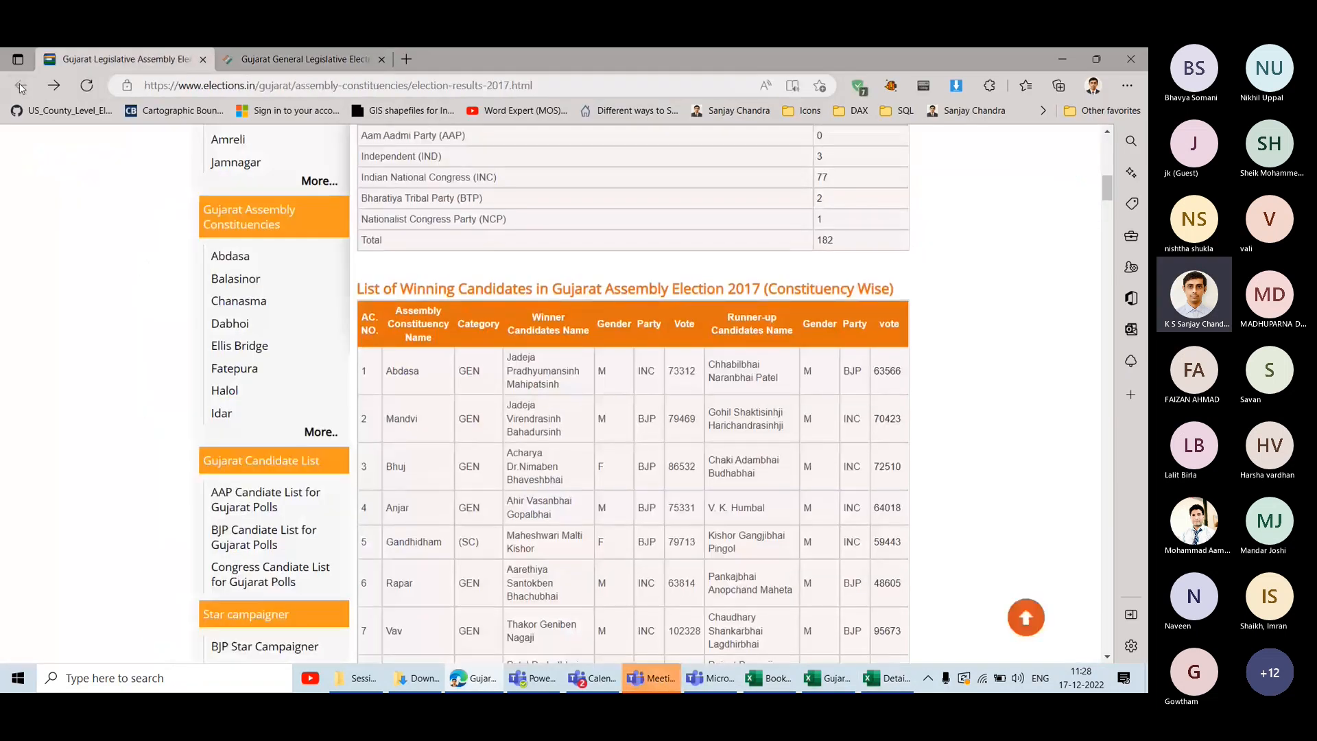
{"action": "left_click", "coordinate": [302, 59]}
{"action": "left_click", "coordinate": [304, 85]}
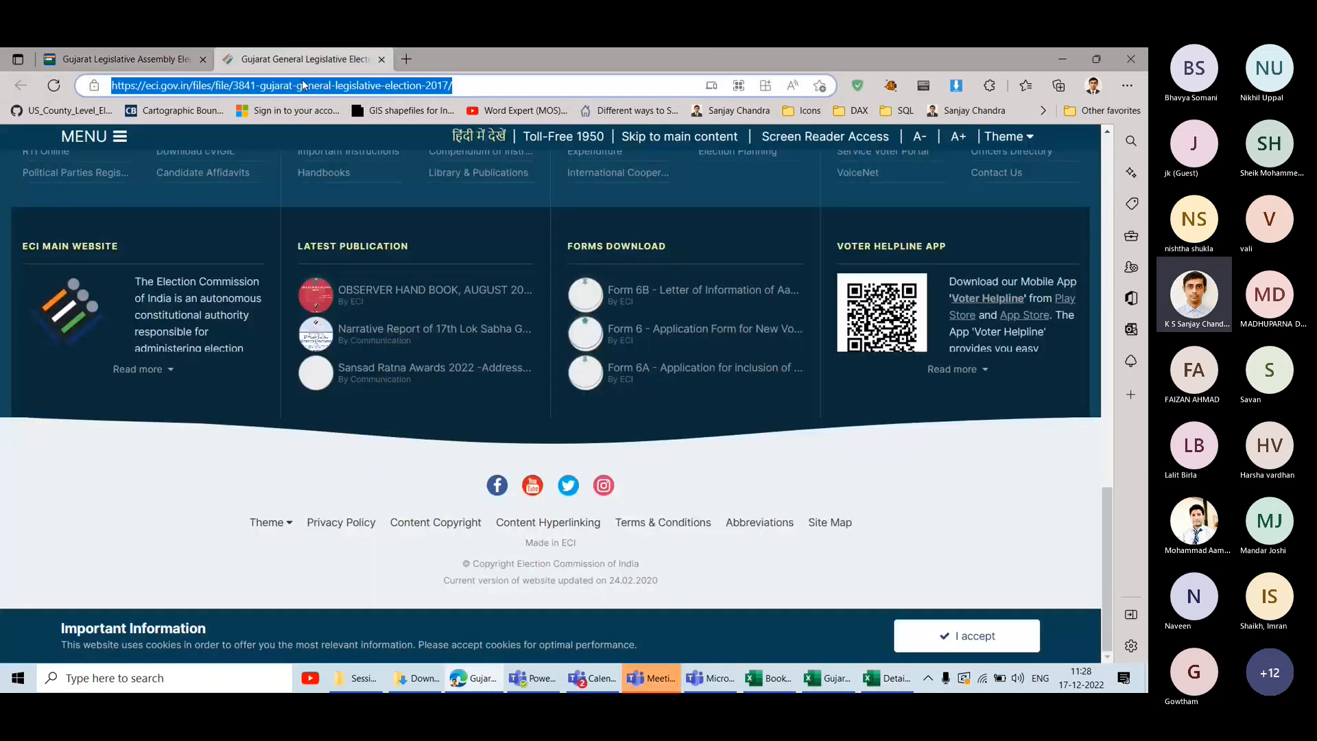
{"action": "type", "text": "wikipedia guj"}
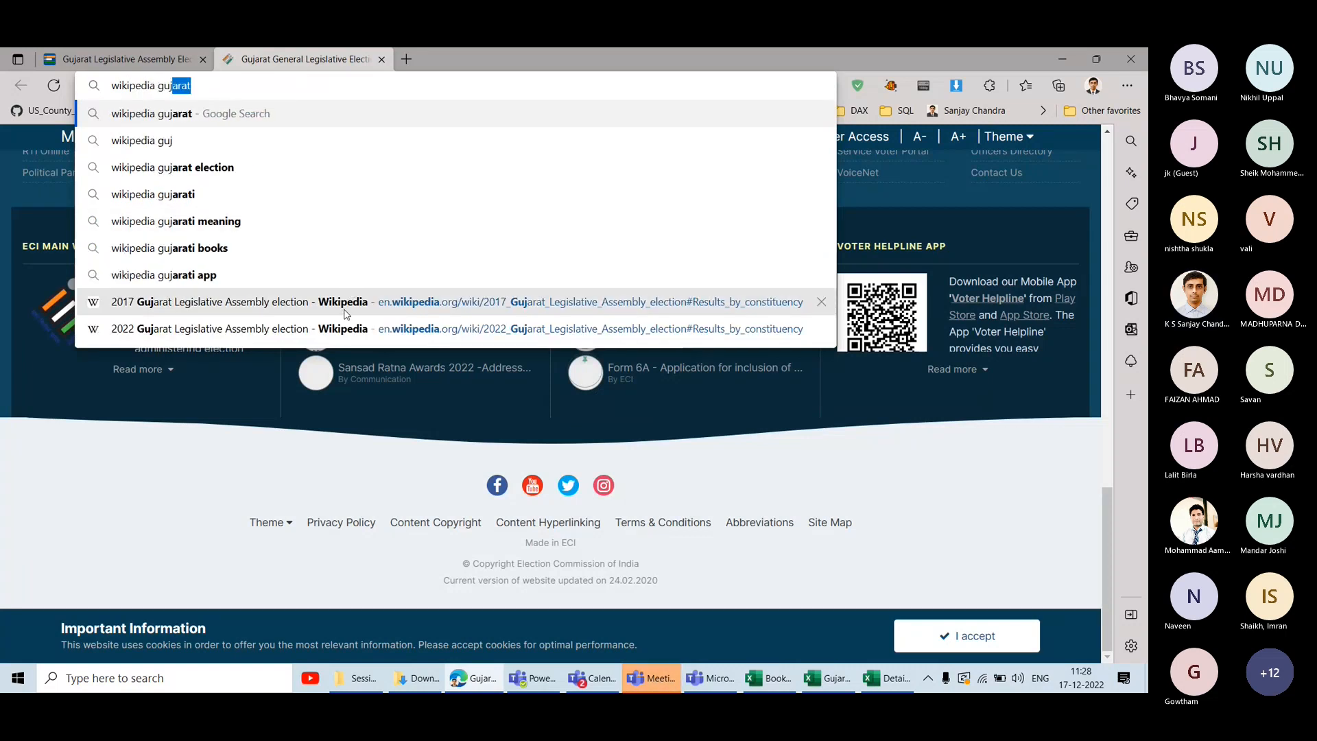
{"action": "left_click", "coordinate": [346, 328]}
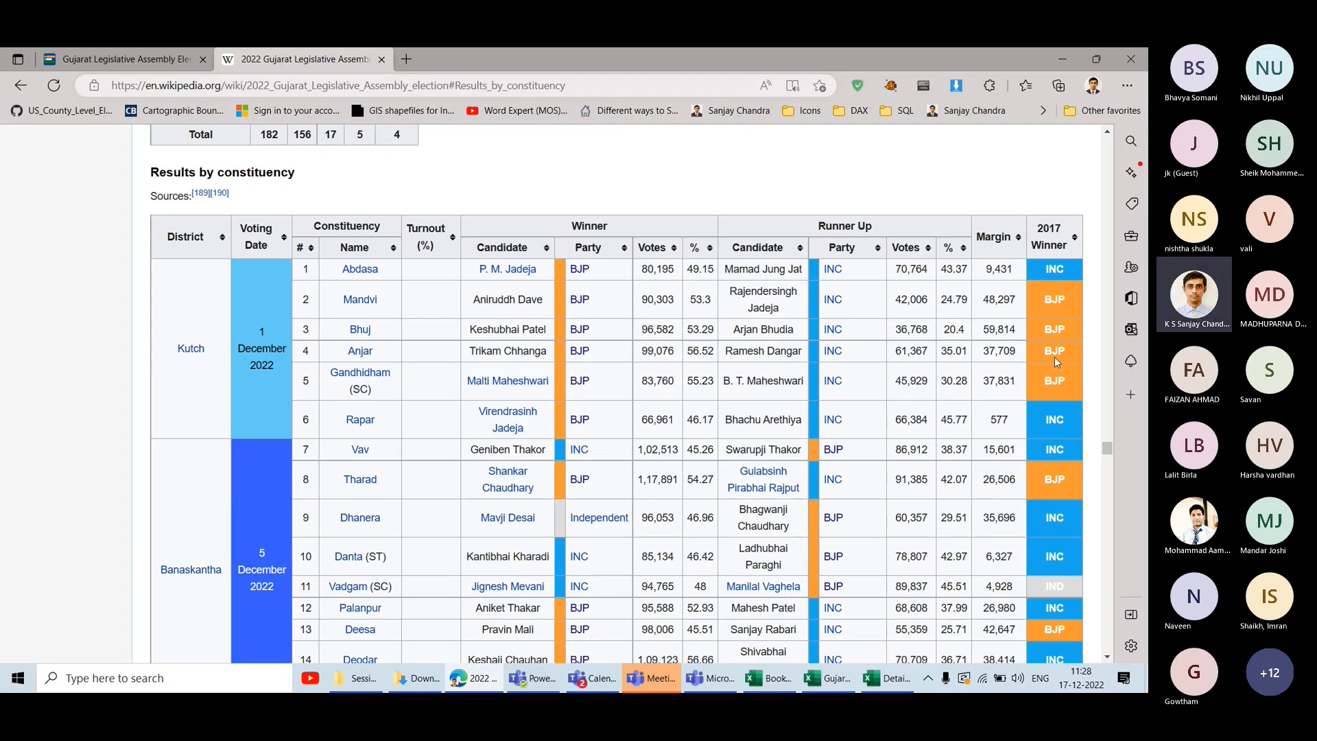
Resend the Election Commission's Gujarat General Legislative Election 2017 link in the Teams meeting chat and return to the Detailed Results workbook.
{"action": "left_click", "coordinate": [1034, 602]}
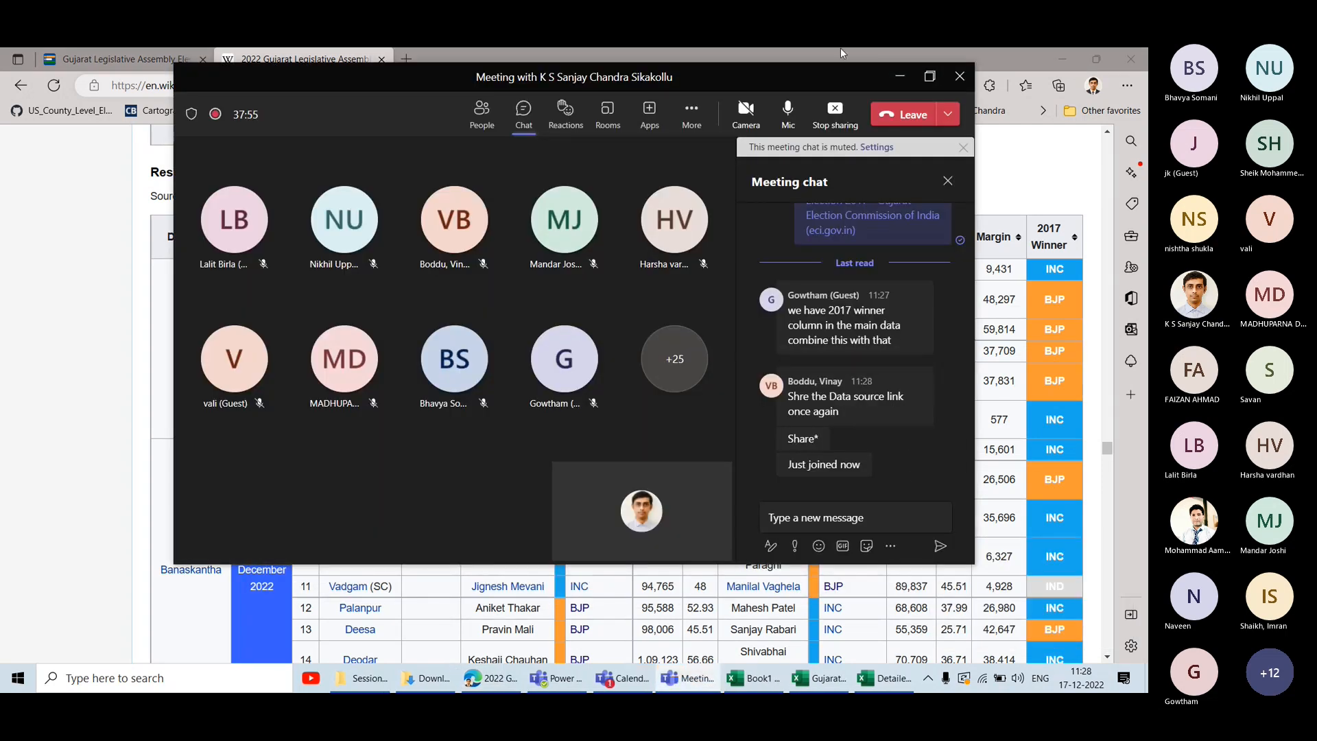
{"action": "scroll", "coordinate": [870, 233], "scroll_direction": "up", "scroll_amount": 1}
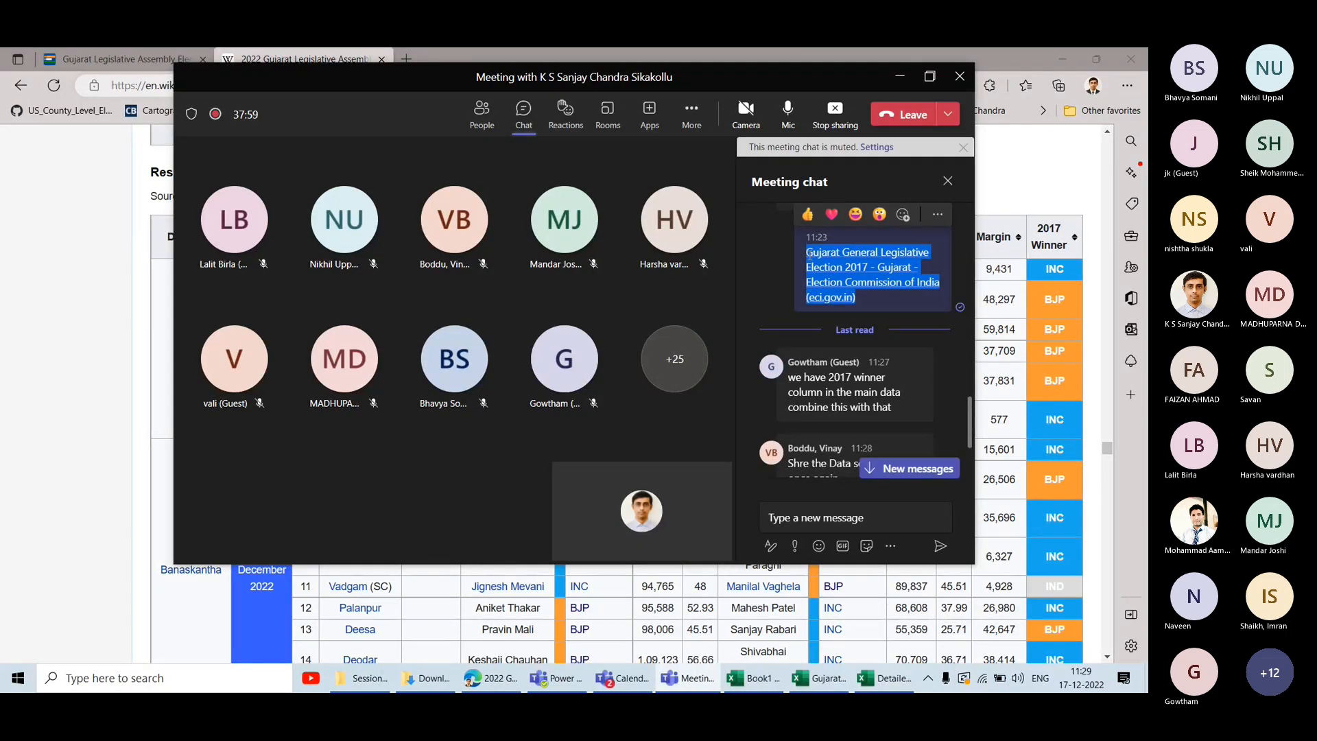
{"action": "left_click", "coordinate": [830, 519]}
{"action": "type", "text": "Gujarat General Legislative Election 2017 - Gujarat - Election Commission of India (eci.gov.in)"}
{"action": "key", "text": "Return"}
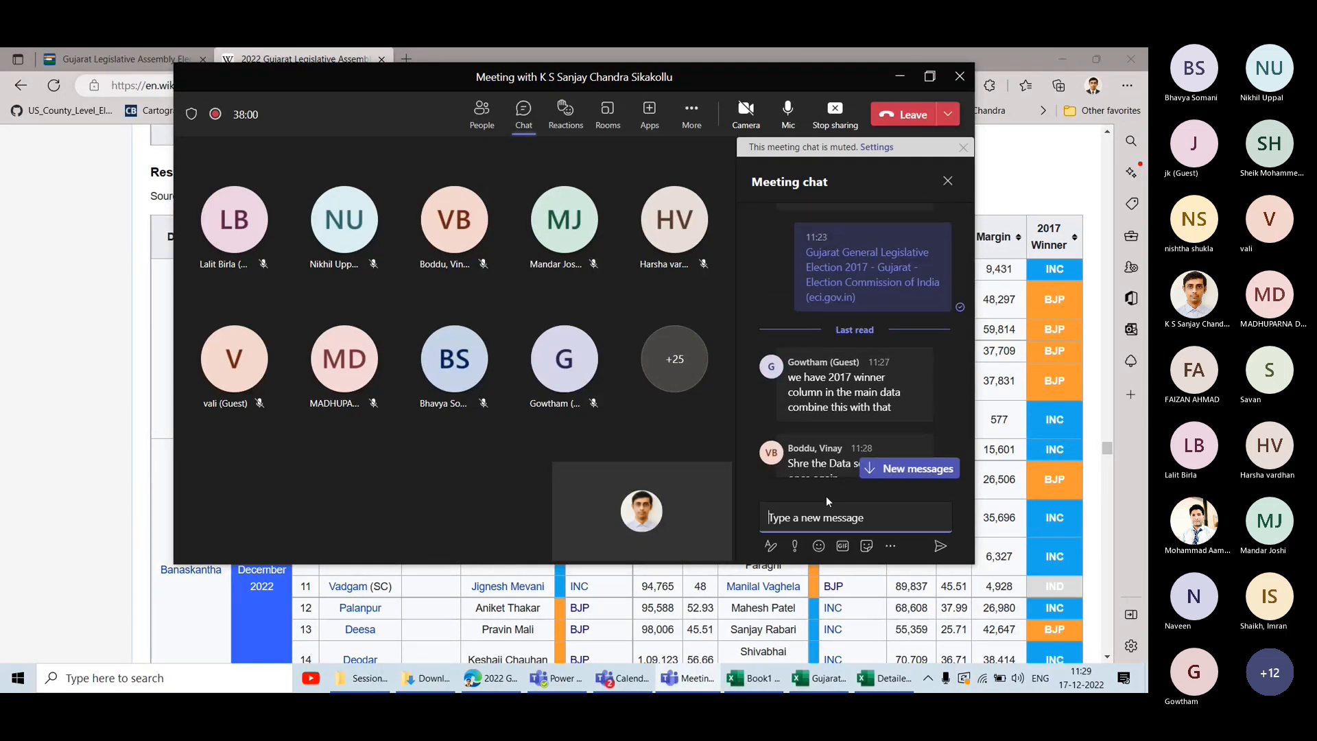
{"action": "left_click", "coordinate": [900, 76]}
{"action": "left_click", "coordinate": [885, 678]}
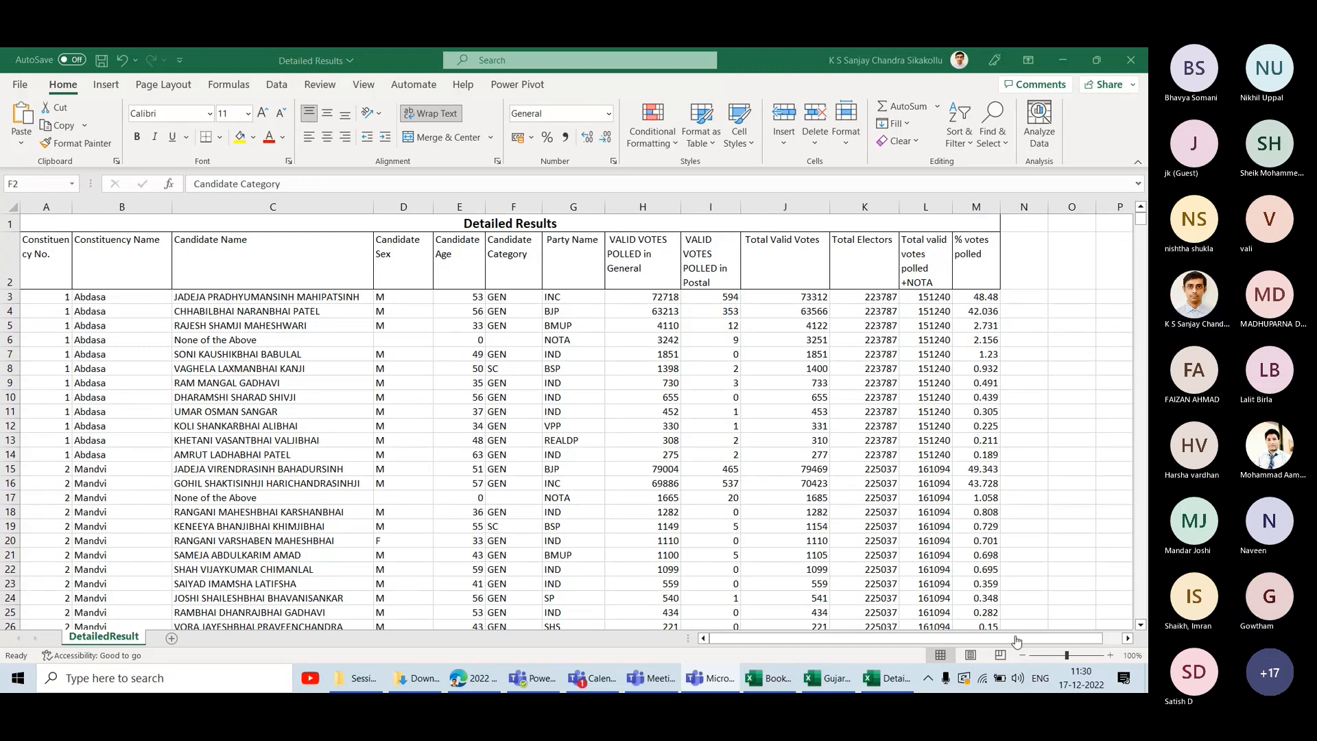
{"action": "left_click", "coordinate": [579, 325]}
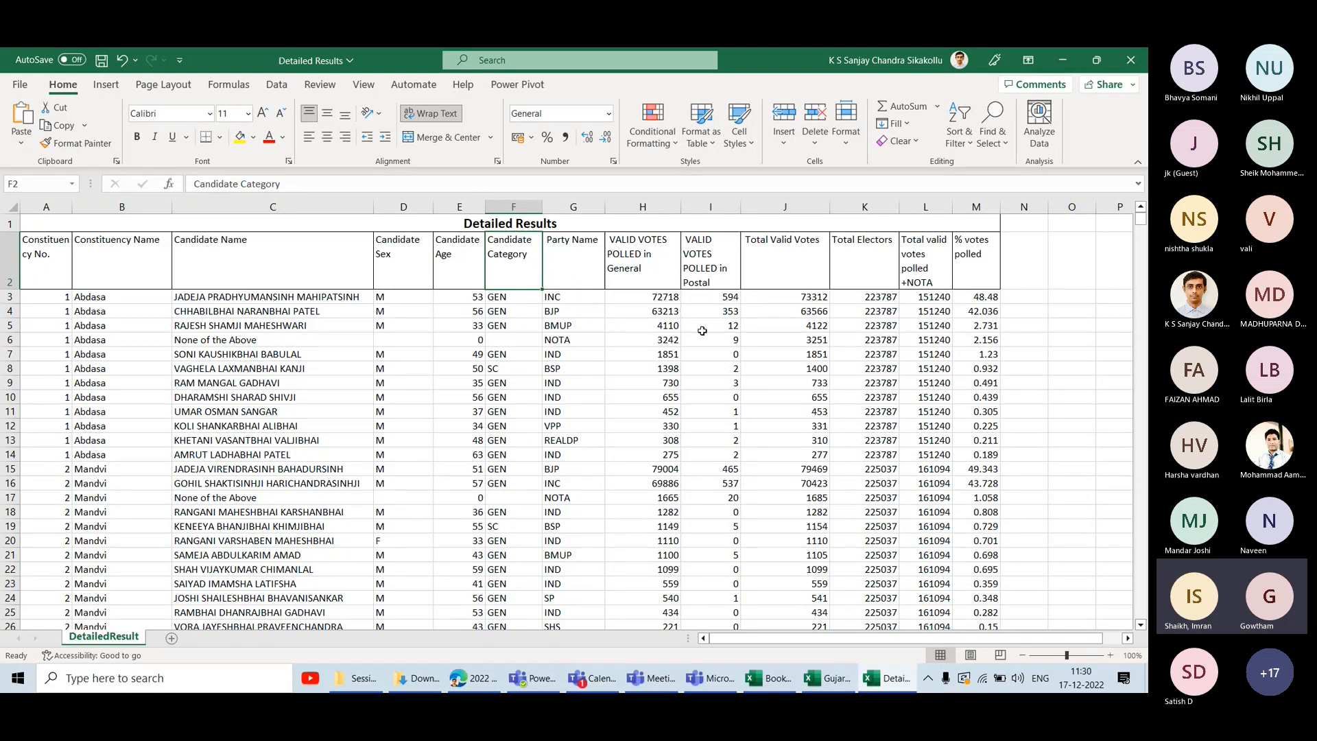
Examine the Abdasa entries under Constituency Name and Candidate Name, finishing on the Candidate Name header in the Detailed Results workbook.
{"action": "left_click", "coordinate": [148, 298]}
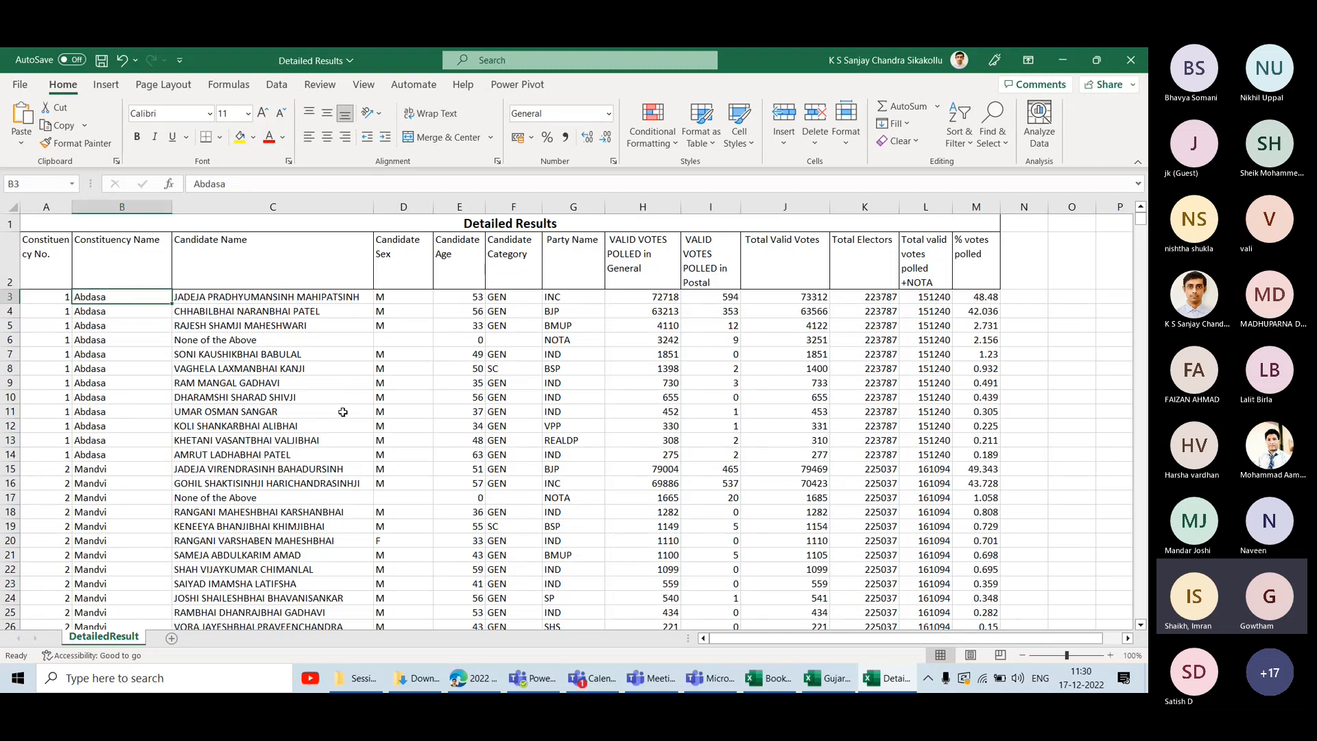
{"action": "key", "text": "Right"}
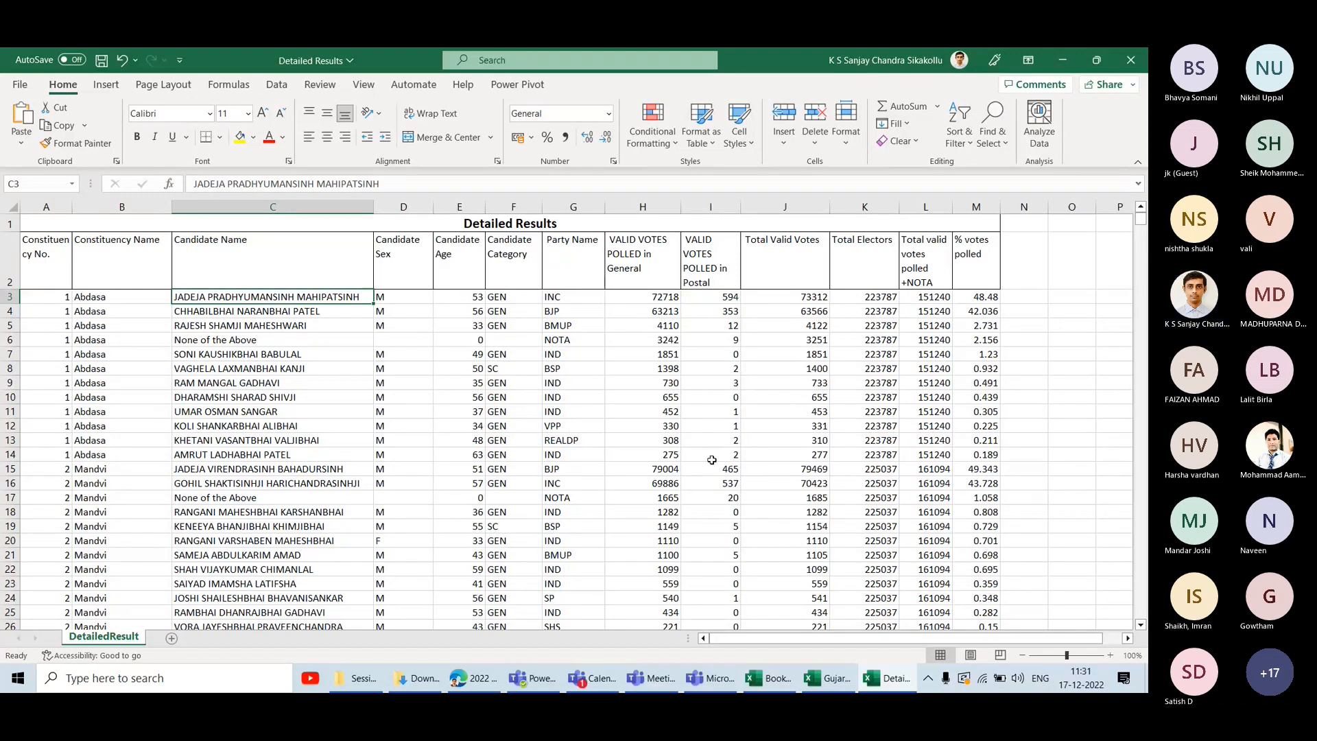
{"action": "left_click", "coordinate": [1019, 638]}
{"action": "left_click", "coordinate": [325, 264]}
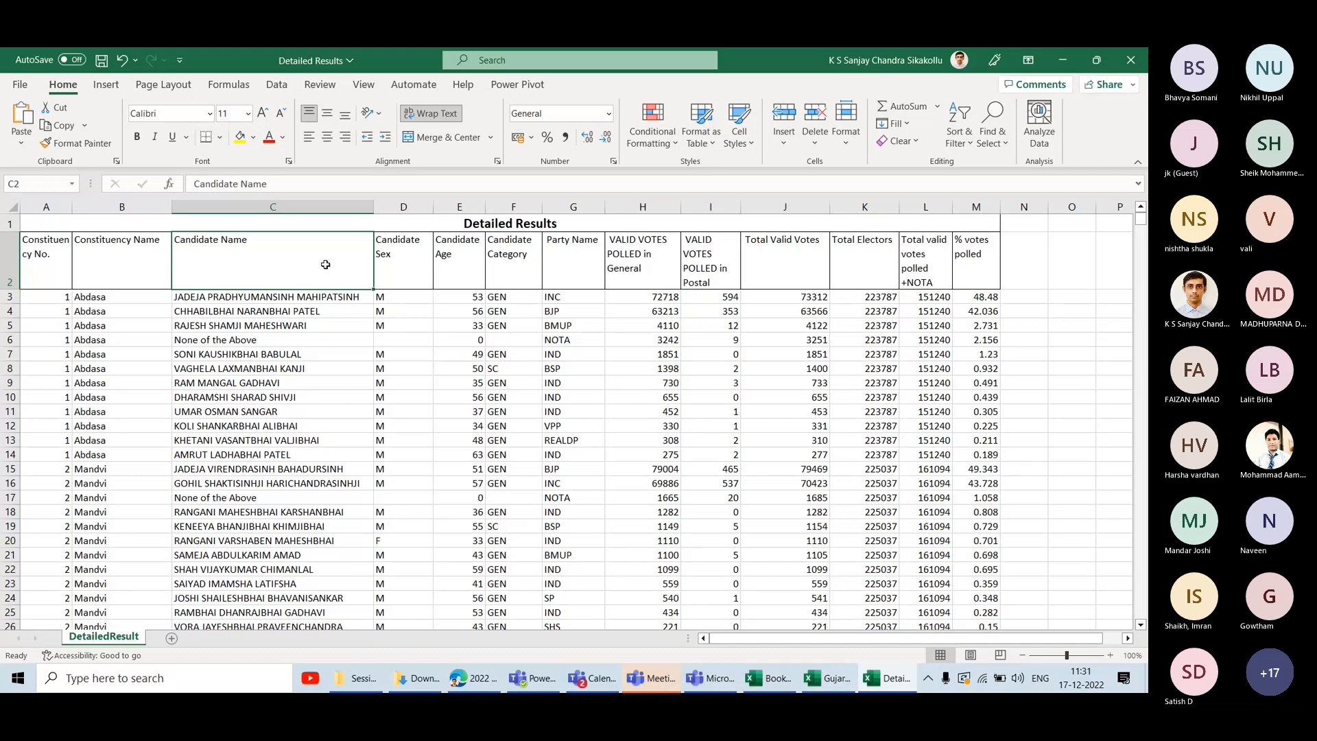
Read the latest message in the Teams meeting chat and return to the Detailed Results workbook.
{"action": "left_click", "coordinate": [714, 688]}
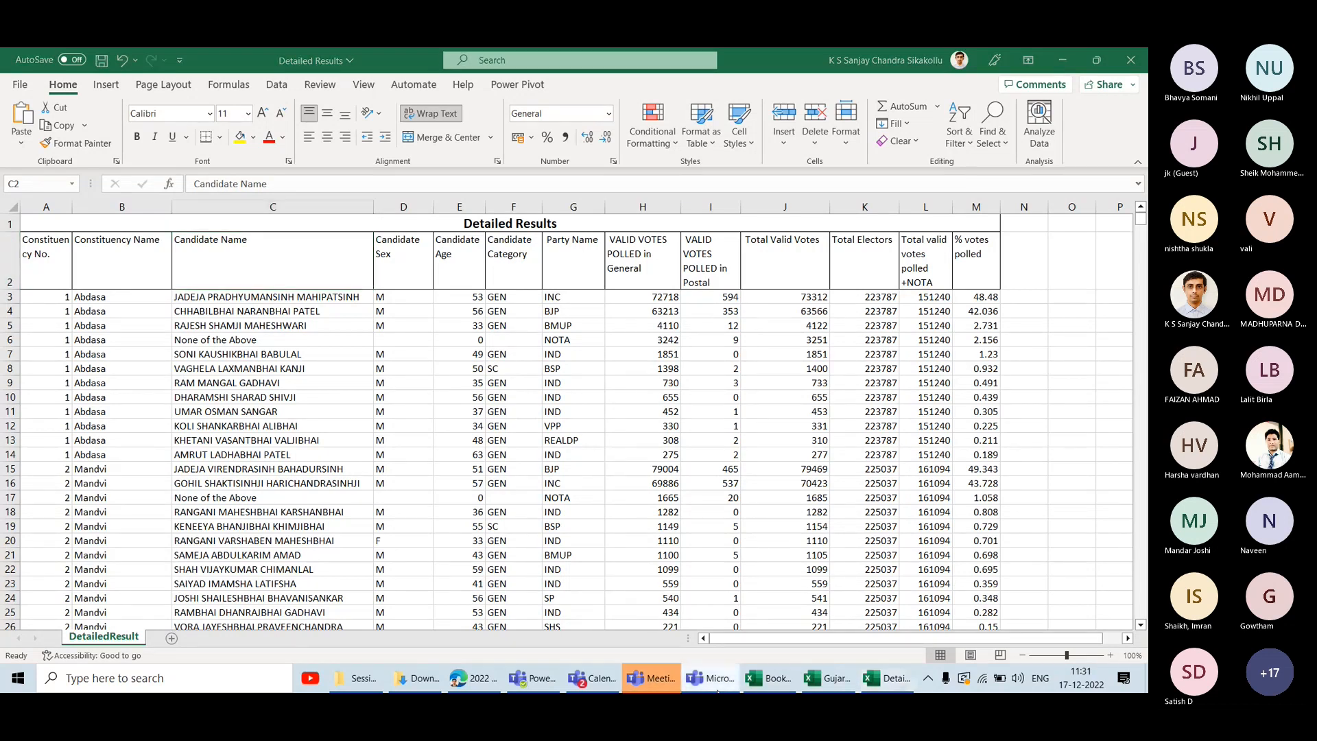
{"action": "left_click", "coordinate": [651, 679]}
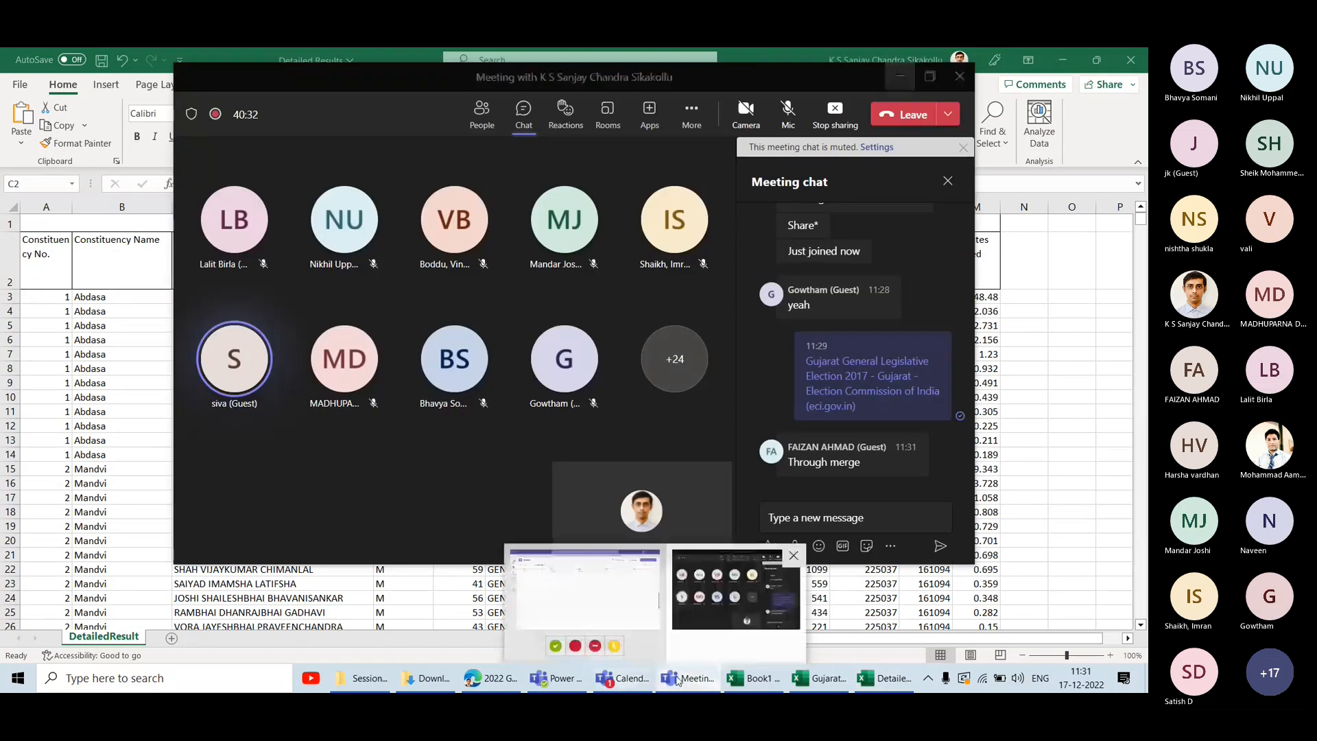
{"action": "left_click", "coordinate": [651, 679]}
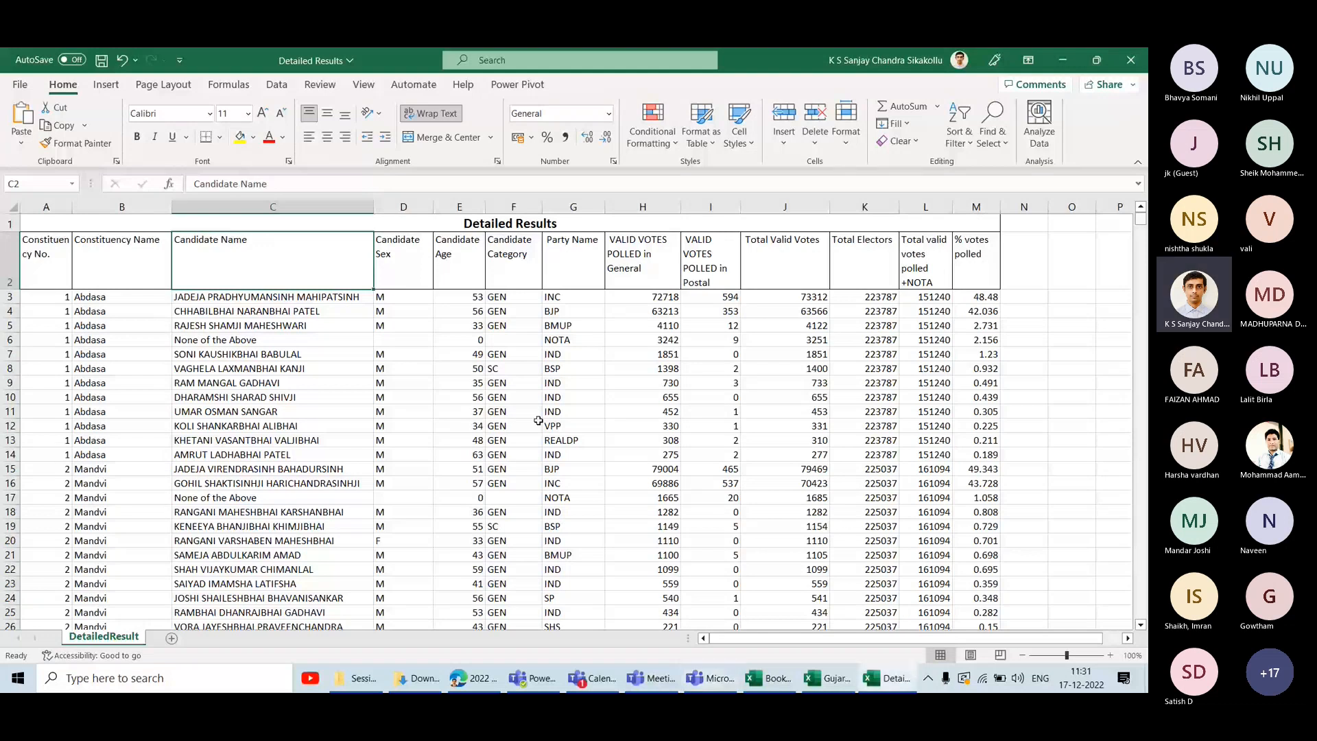
View the Gujarat Election workbook's Results by constituency sheet for comparison, and return to the Candidate Name header in Detailed Results.
{"action": "left_click", "coordinate": [817, 677]}
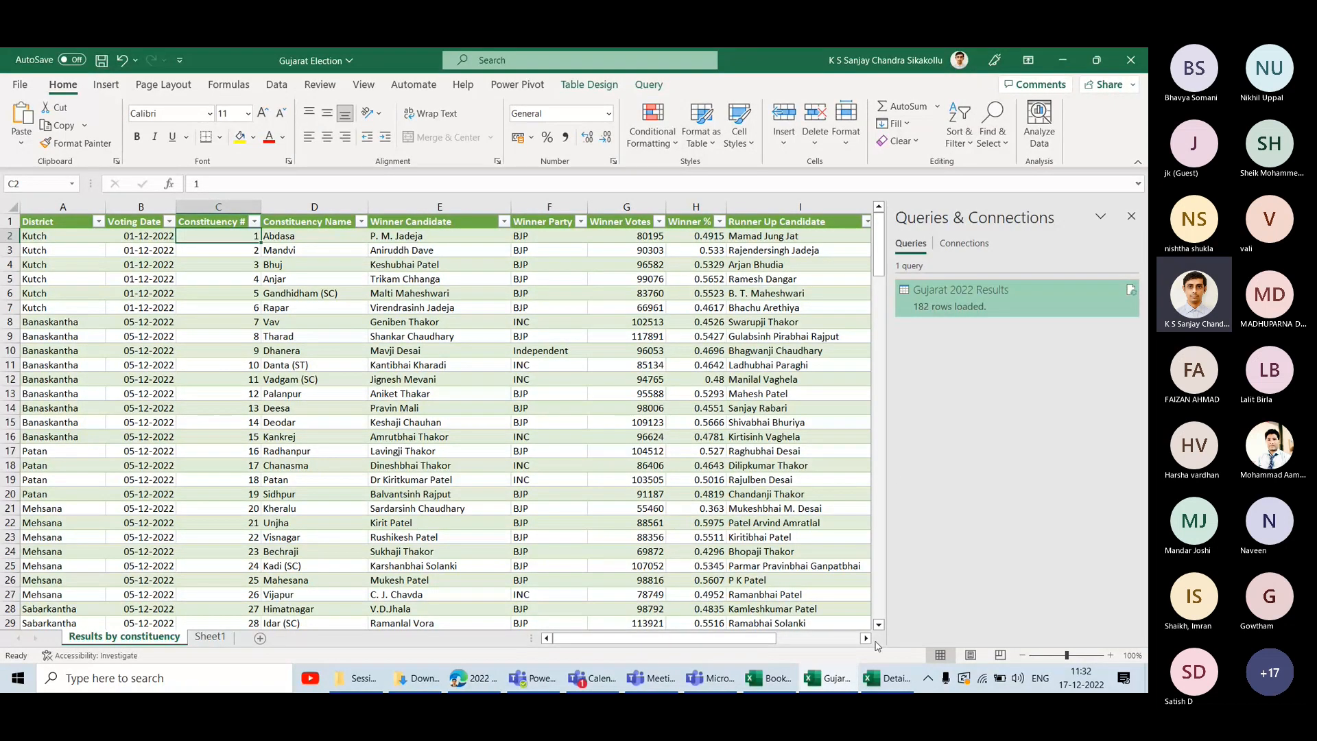
{"action": "left_click", "coordinate": [875, 679]}
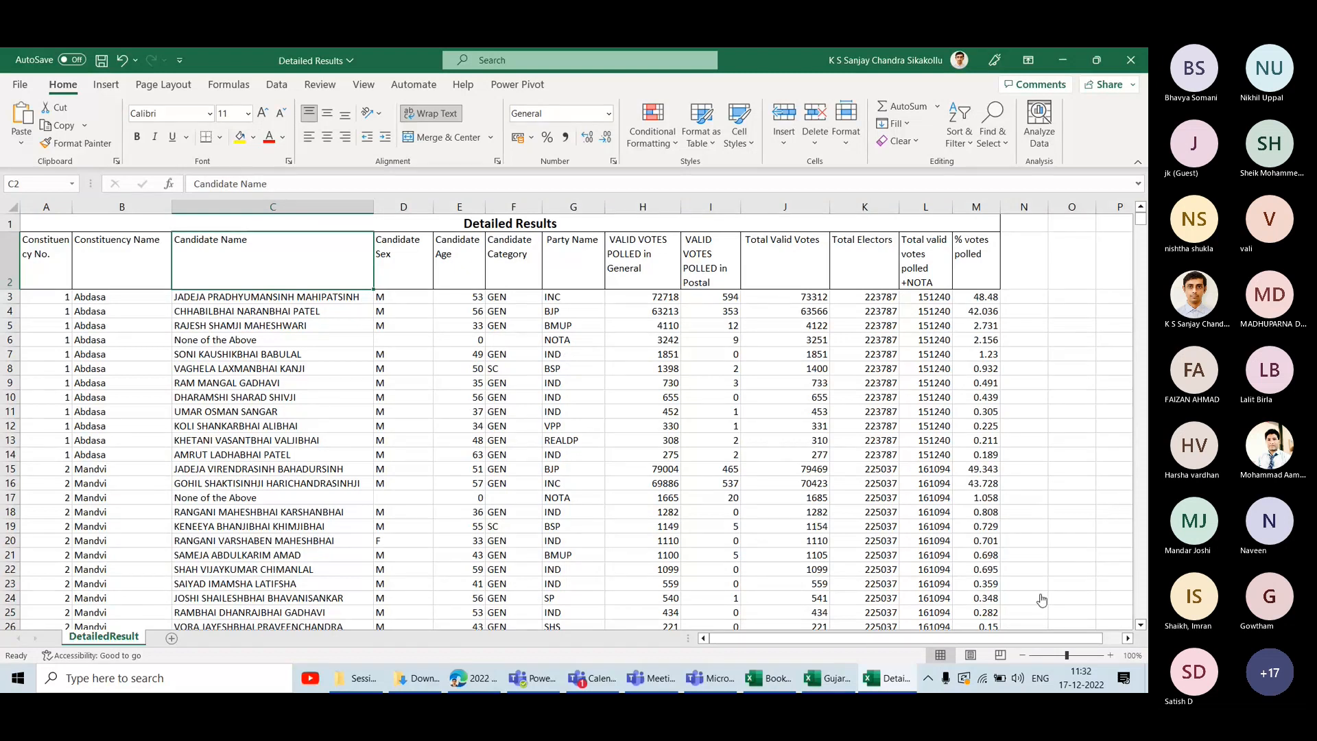
{"action": "left_click", "coordinate": [1026, 631]}
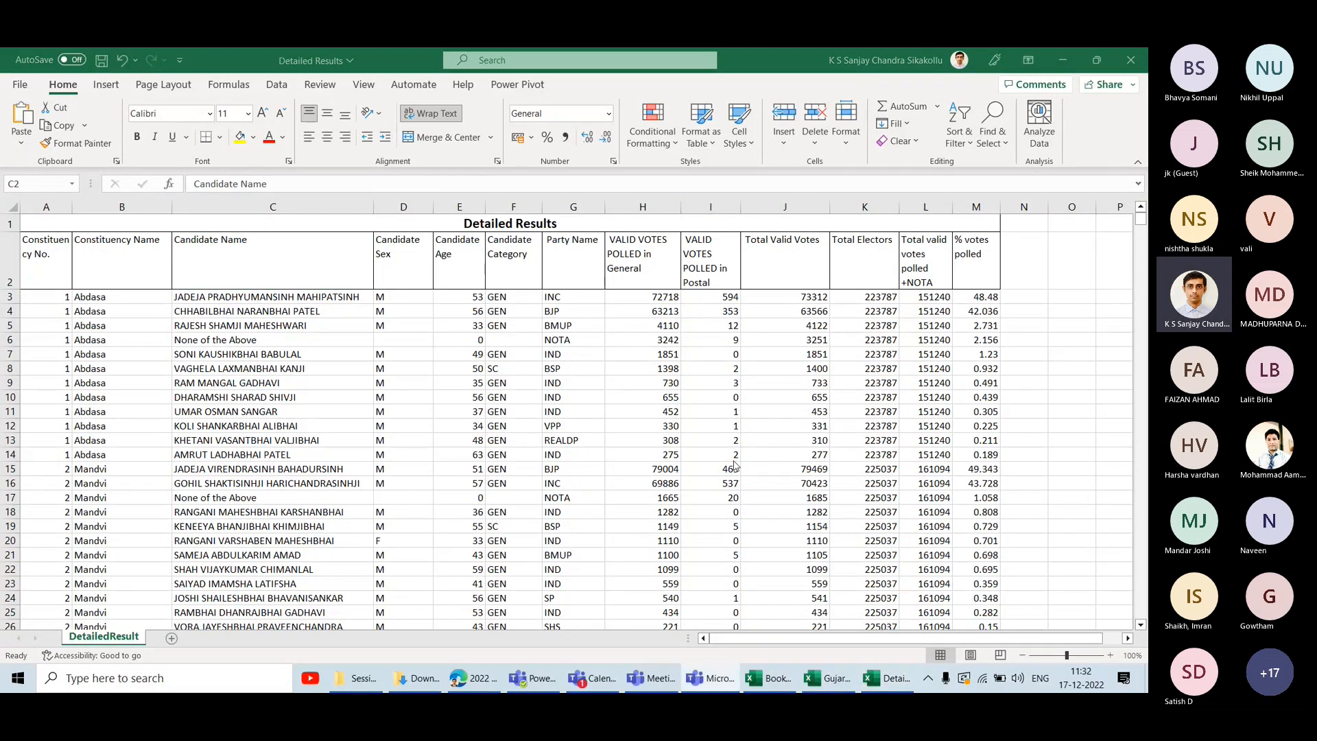
{"action": "left_click", "coordinate": [333, 259]}
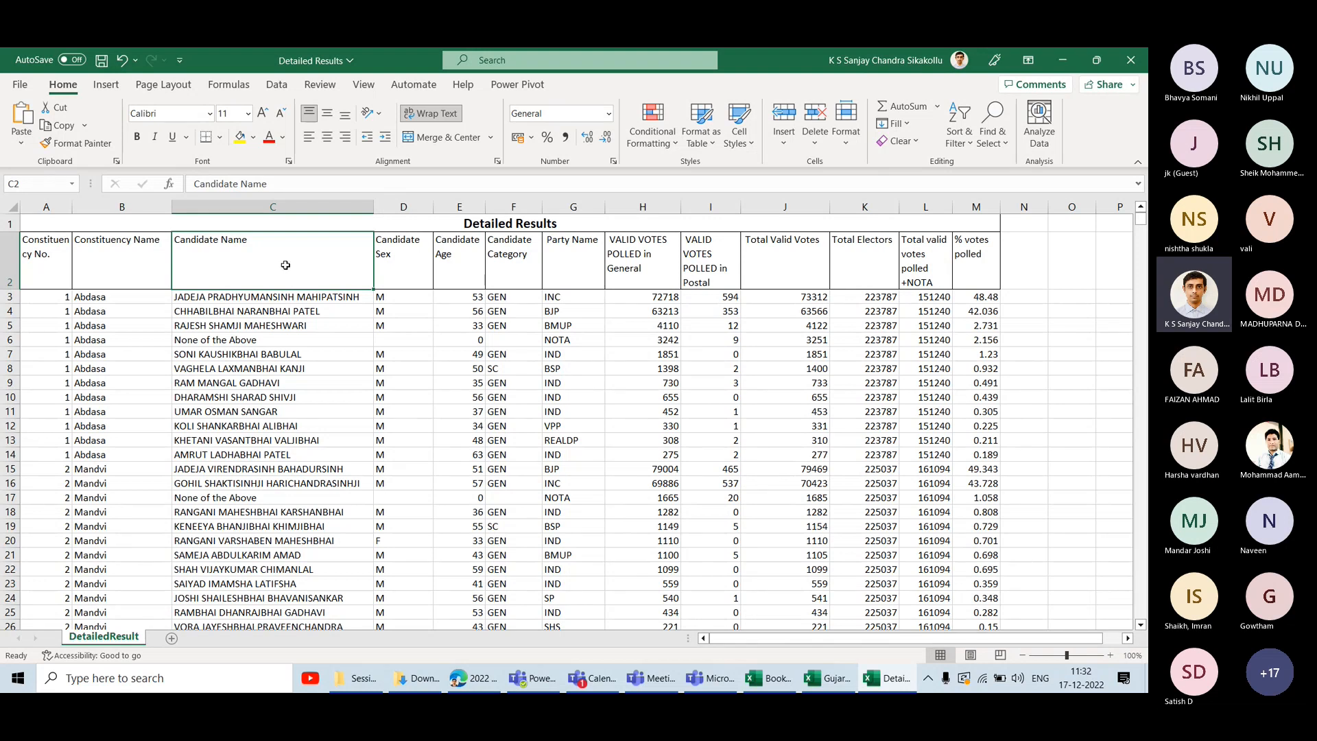
Change the font colour of the Abdasa and Mandvi constituency names in B3:B32 to red.
{"action": "left_click_drag", "start_coordinate": [148, 296], "coordinate": [140, 456]}
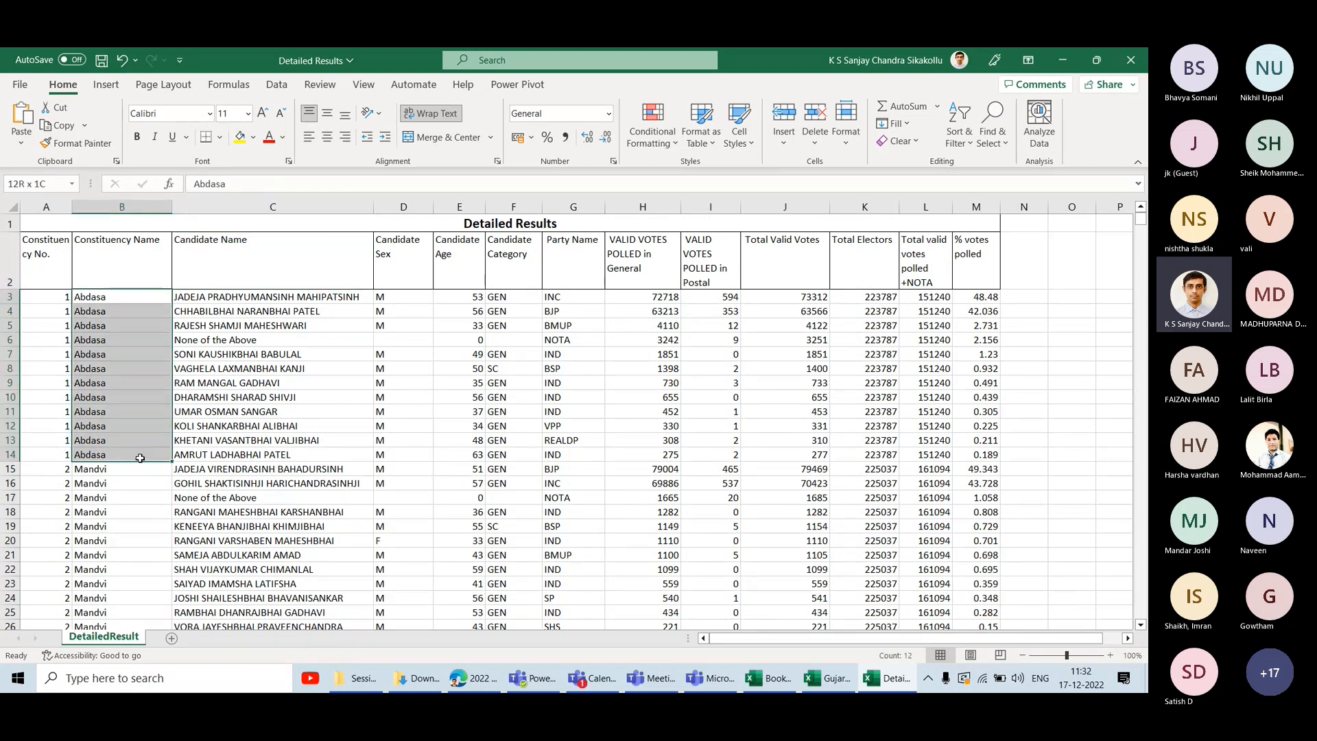
{"action": "left_click", "coordinate": [272, 138]}
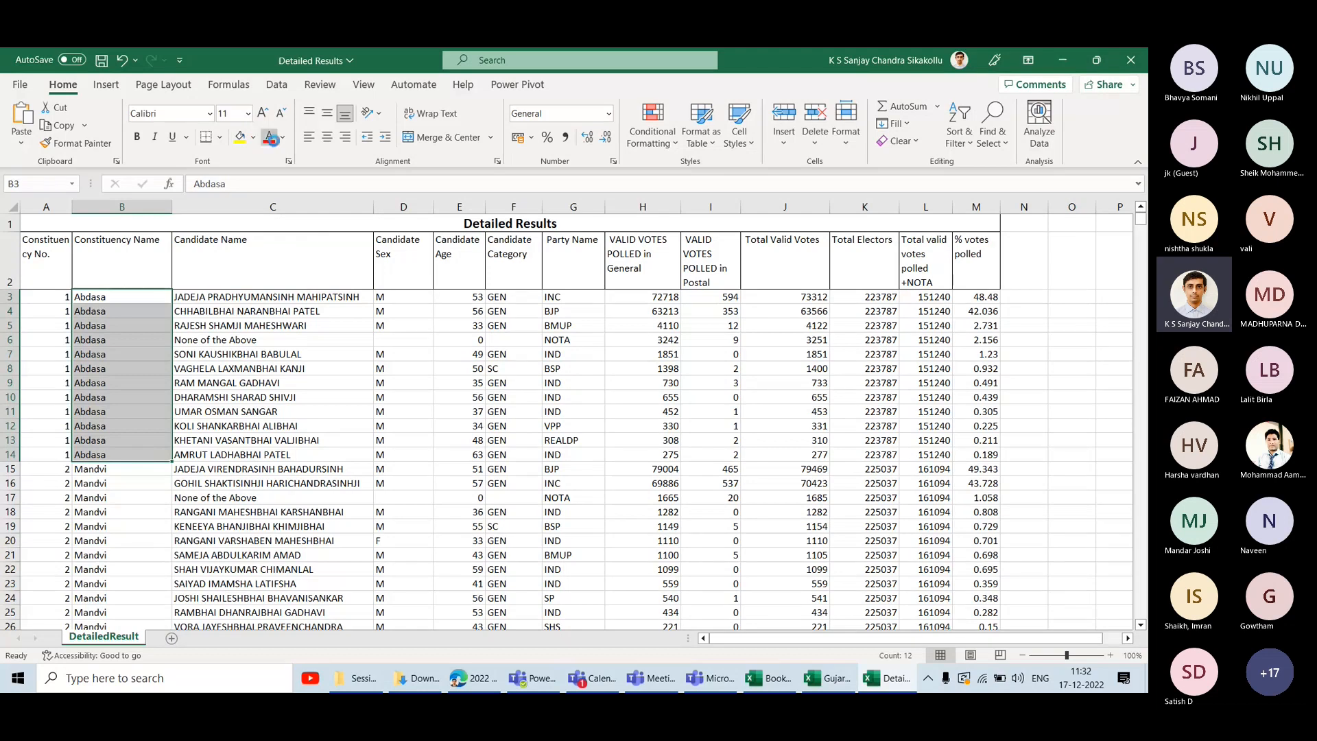
{"action": "left_click_drag", "start_coordinate": [137, 469], "coordinate": [142, 596]}
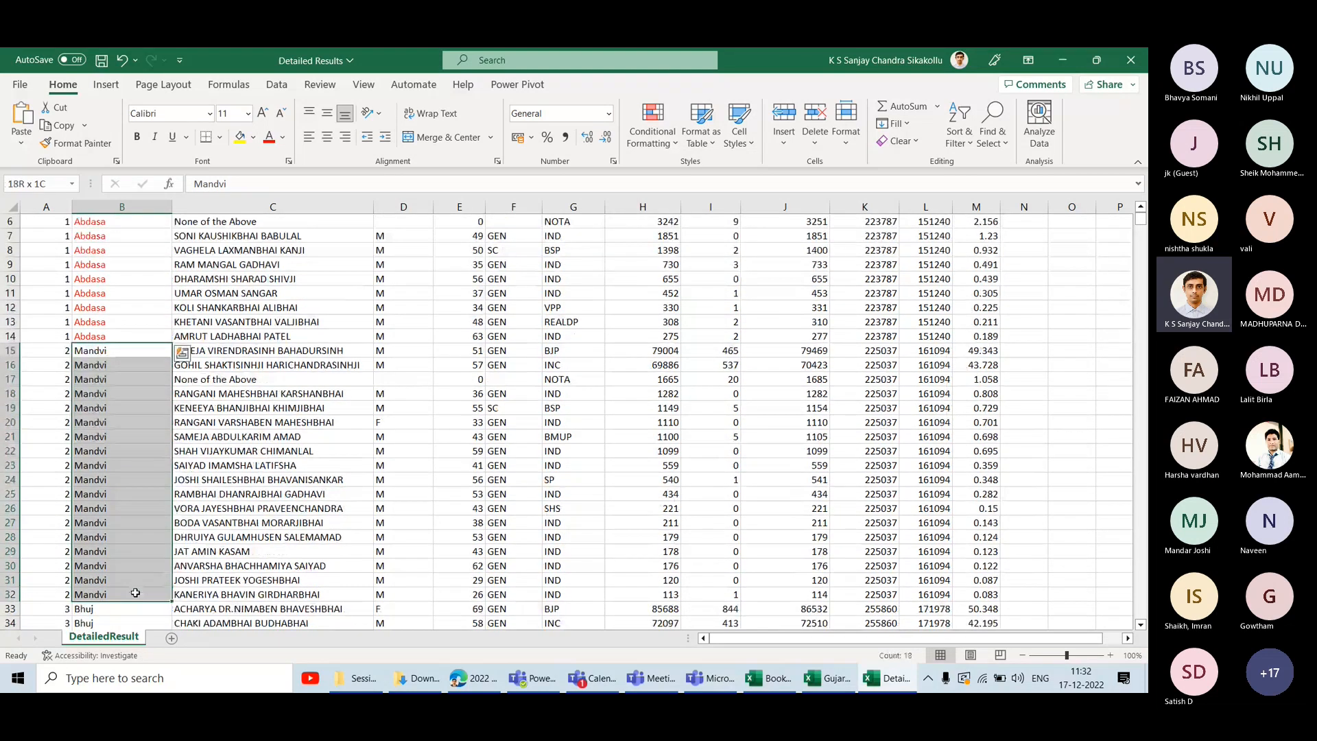
{"action": "left_click", "coordinate": [269, 136]}
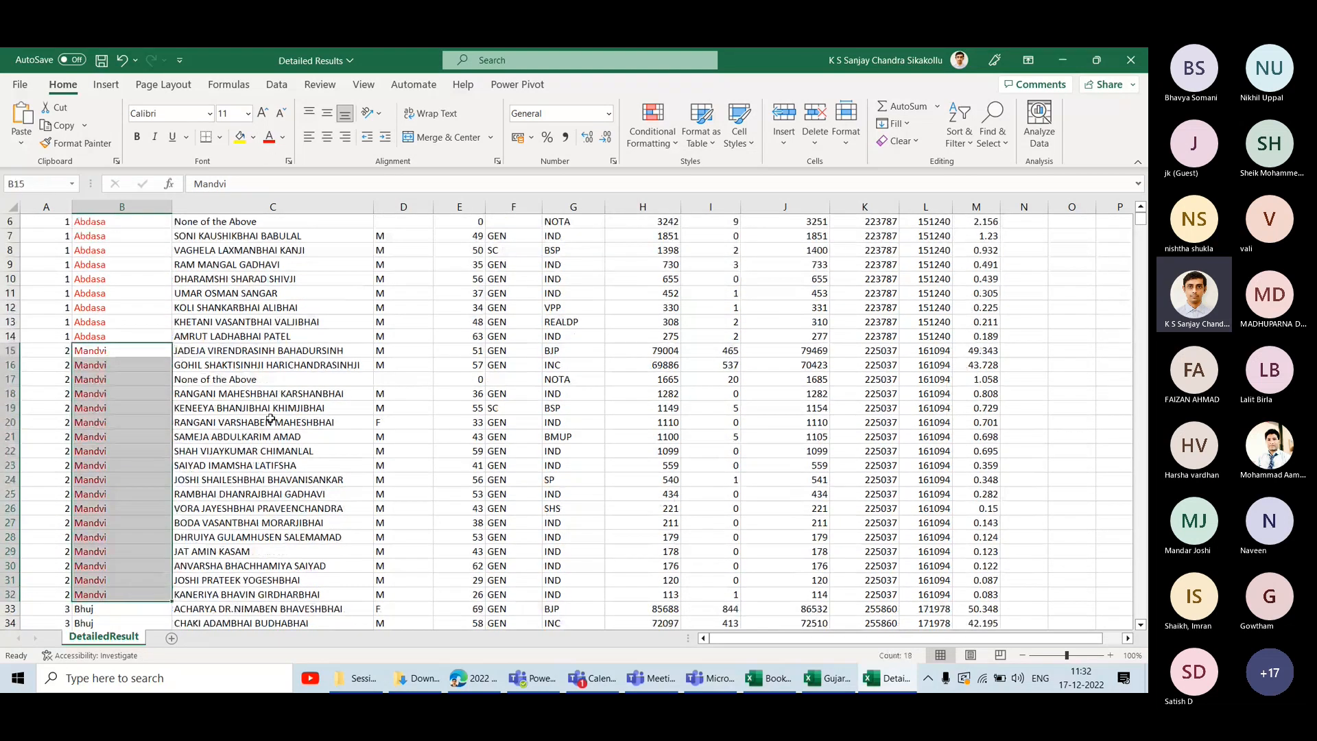
Examine the Abdasa candidate rows from Constituency No. through the general and postal vote columns, returning to the Candidate Name header.
{"action": "scroll", "coordinate": [271, 323], "scroll_direction": "up", "scroll_amount": 2}
{"action": "left_click_drag", "start_coordinate": [271, 297], "coordinate": [662, 450]}
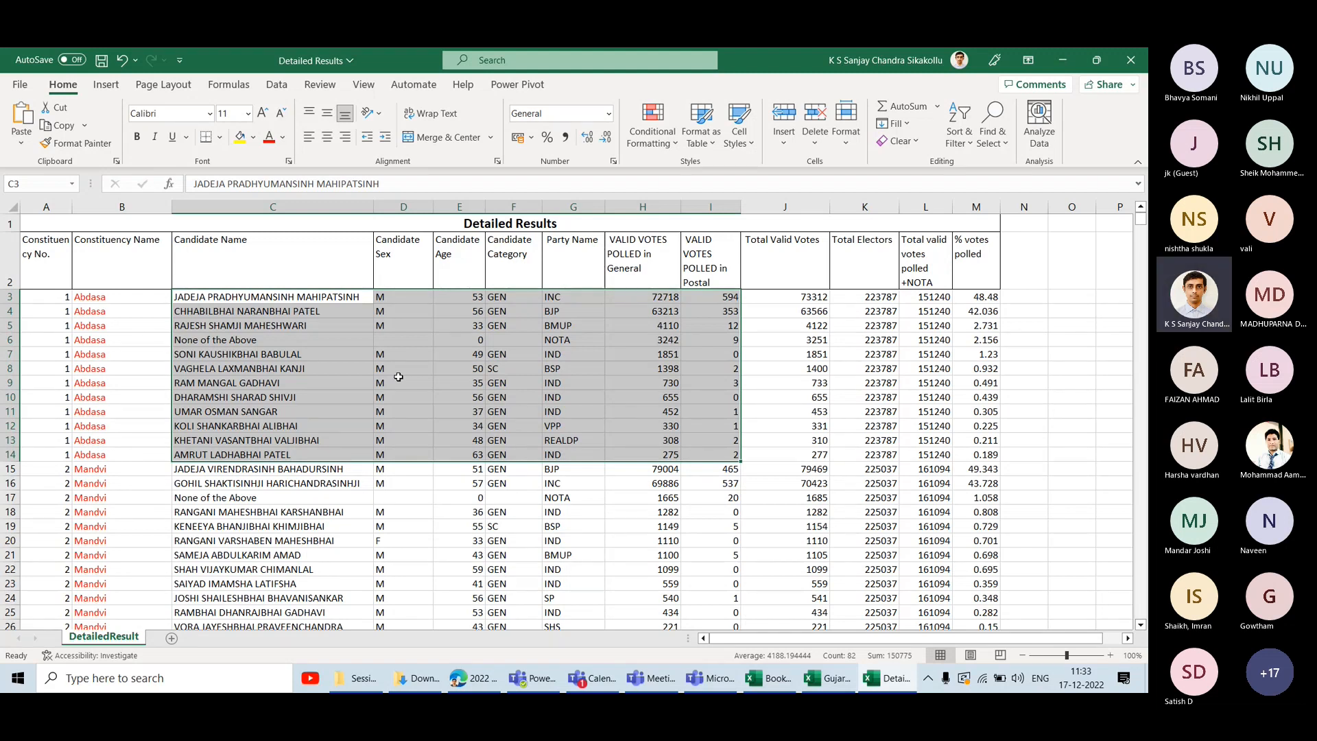
{"action": "key", "text": "Left"}
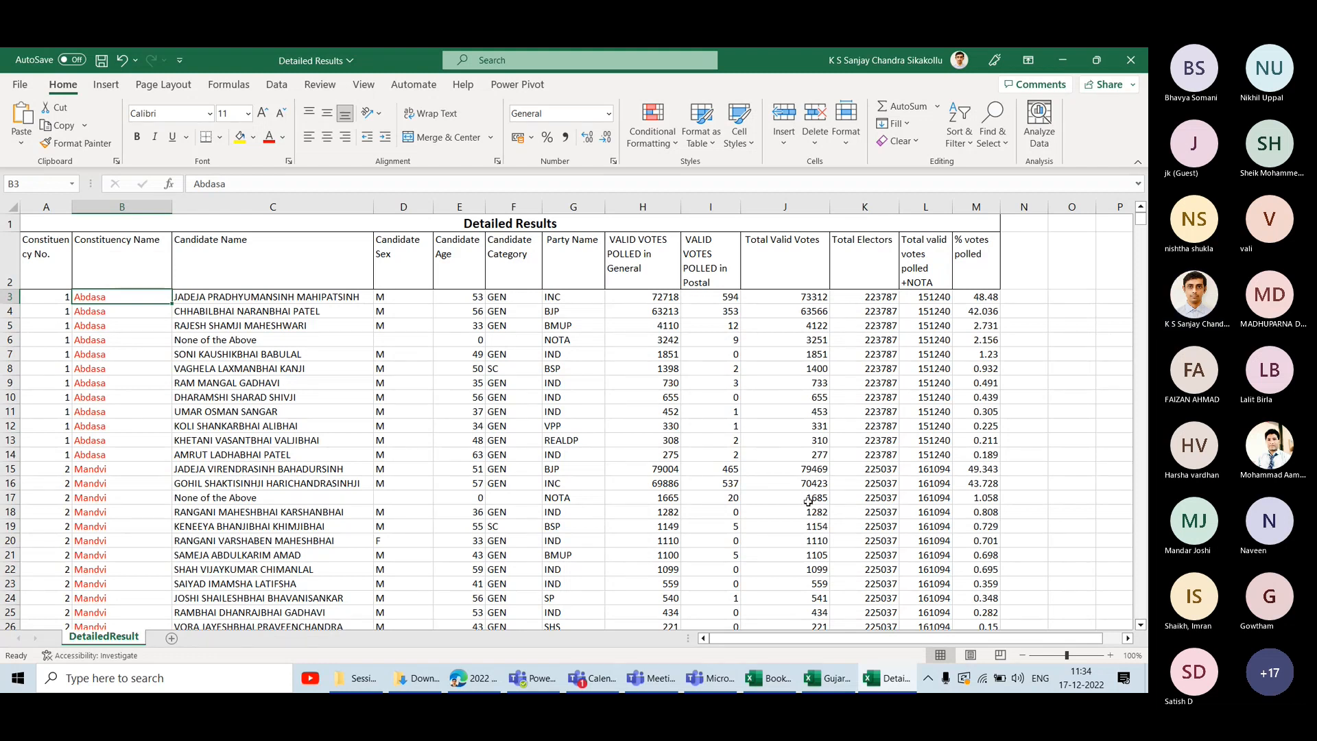
{"action": "left_click", "coordinate": [833, 512]}
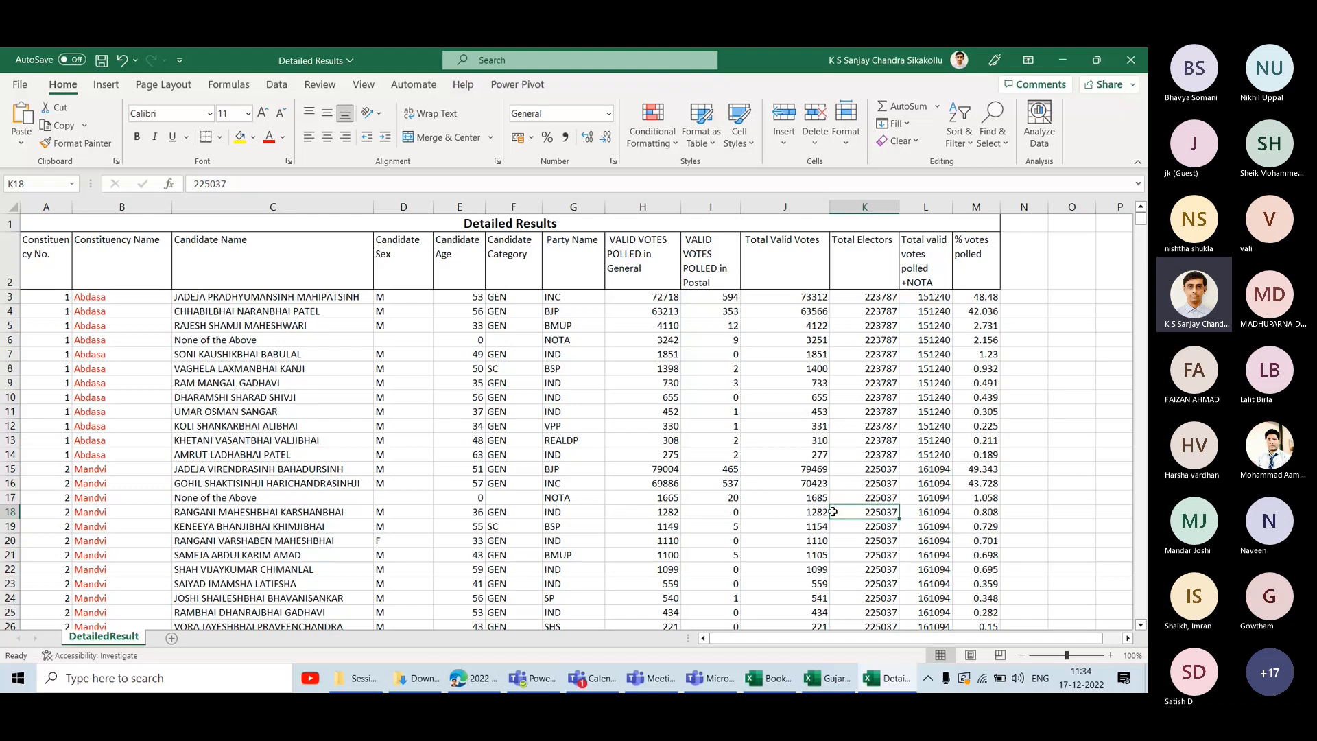
{"action": "left_click", "coordinate": [270, 299]}
{"action": "left_click_drag", "start_coordinate": [44, 261], "coordinate": [598, 436]}
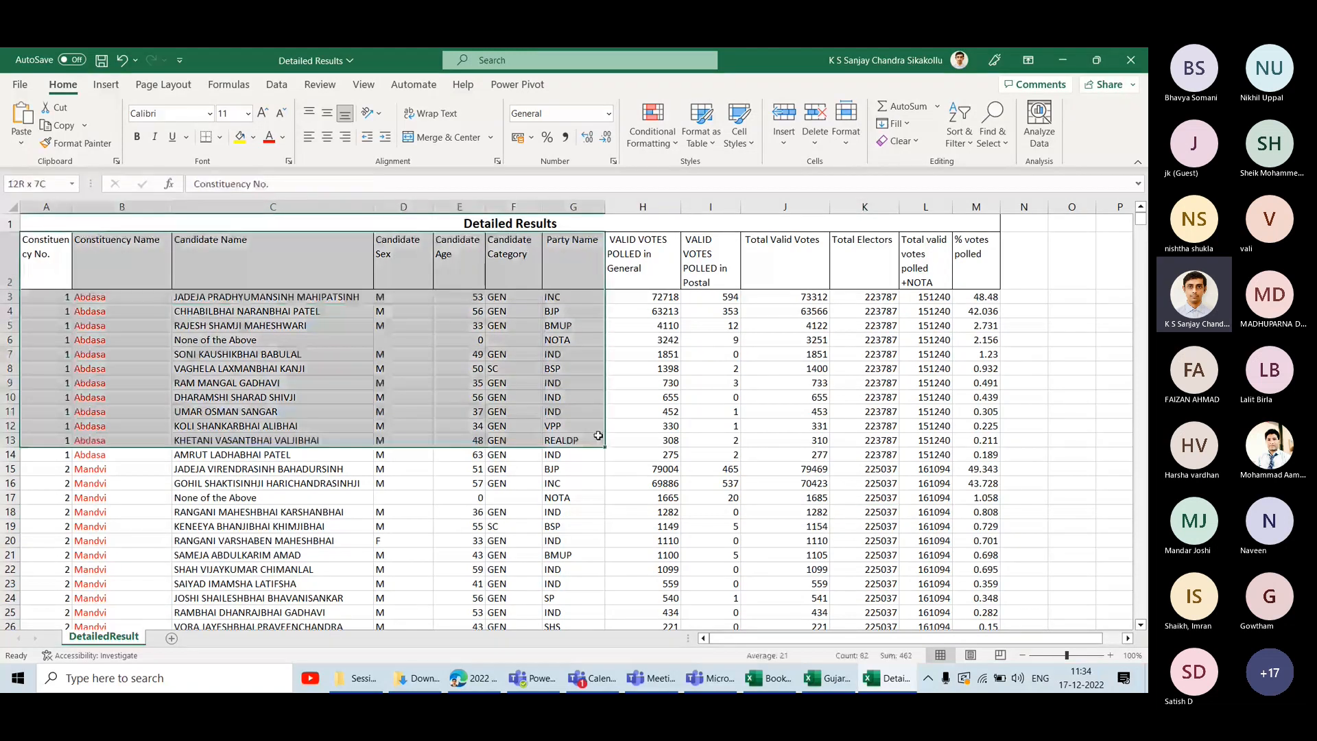
{"action": "left_click", "coordinate": [269, 299]}
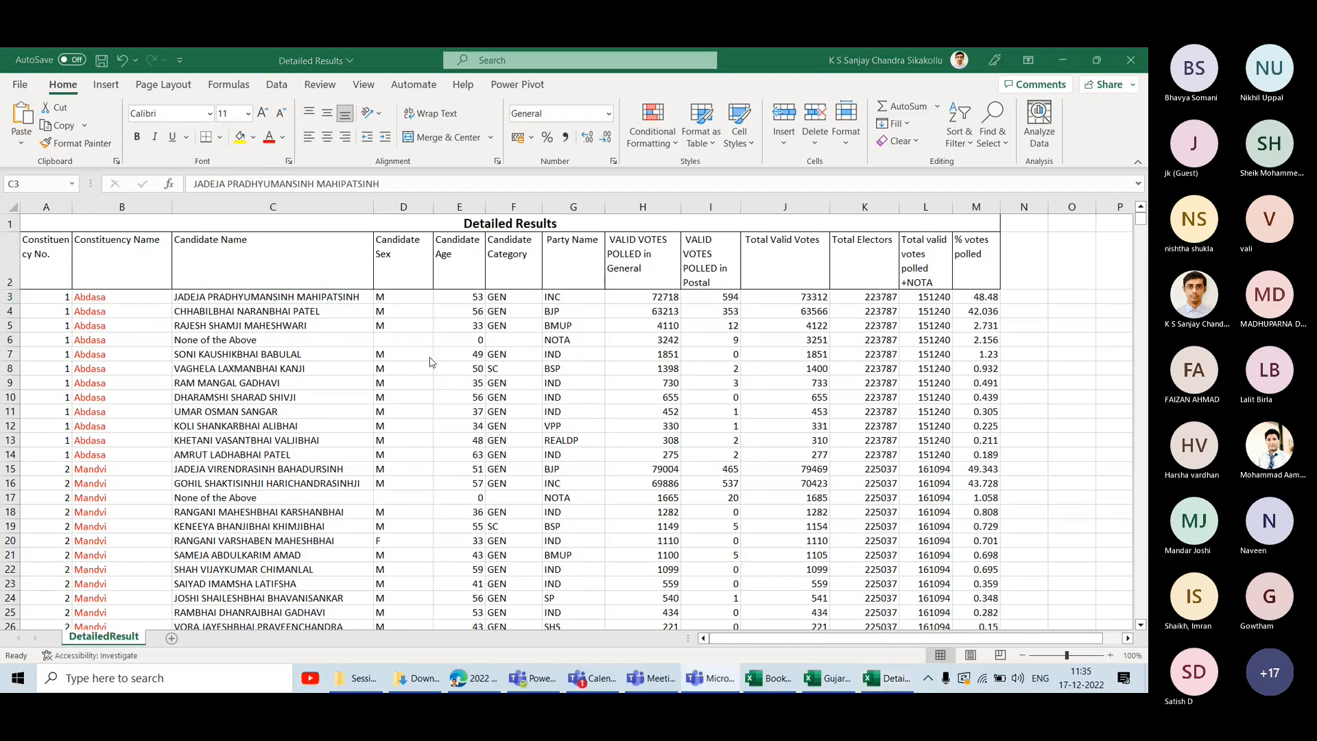
{"action": "left_click", "coordinate": [279, 266]}
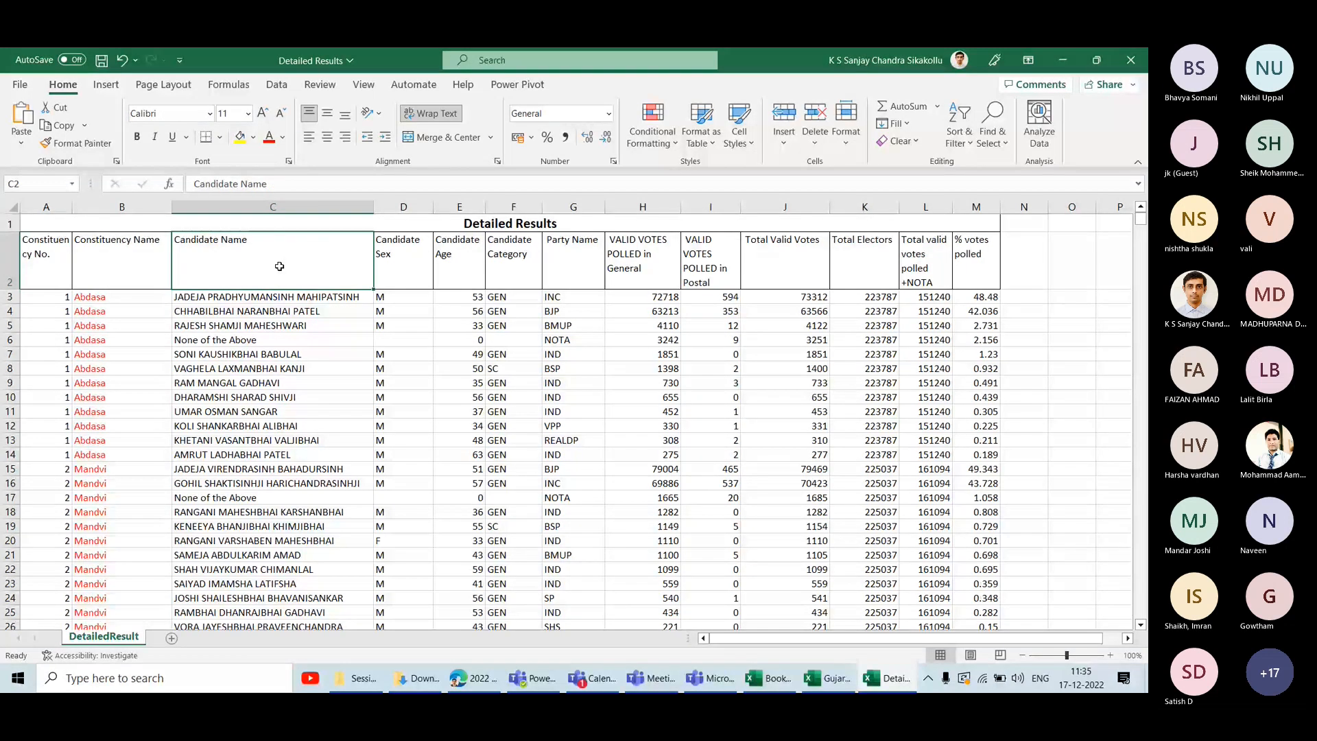
Review the header cells from Constituency No. to VALID VOTES POLLED in General, reducing the selection back to Constituency No.
{"action": "left_click", "coordinate": [40, 260]}
{"action": "key", "text": "shift+Right"}
{"action": "key", "text": "shift+Right"}
{"action": "key", "text": "shift+Right"}
{"action": "key", "text": "shift+Right"}
{"action": "key", "text": "shift+Right"}
{"action": "key", "text": "shift+Right"}
{"action": "key", "text": "shift+Right"}
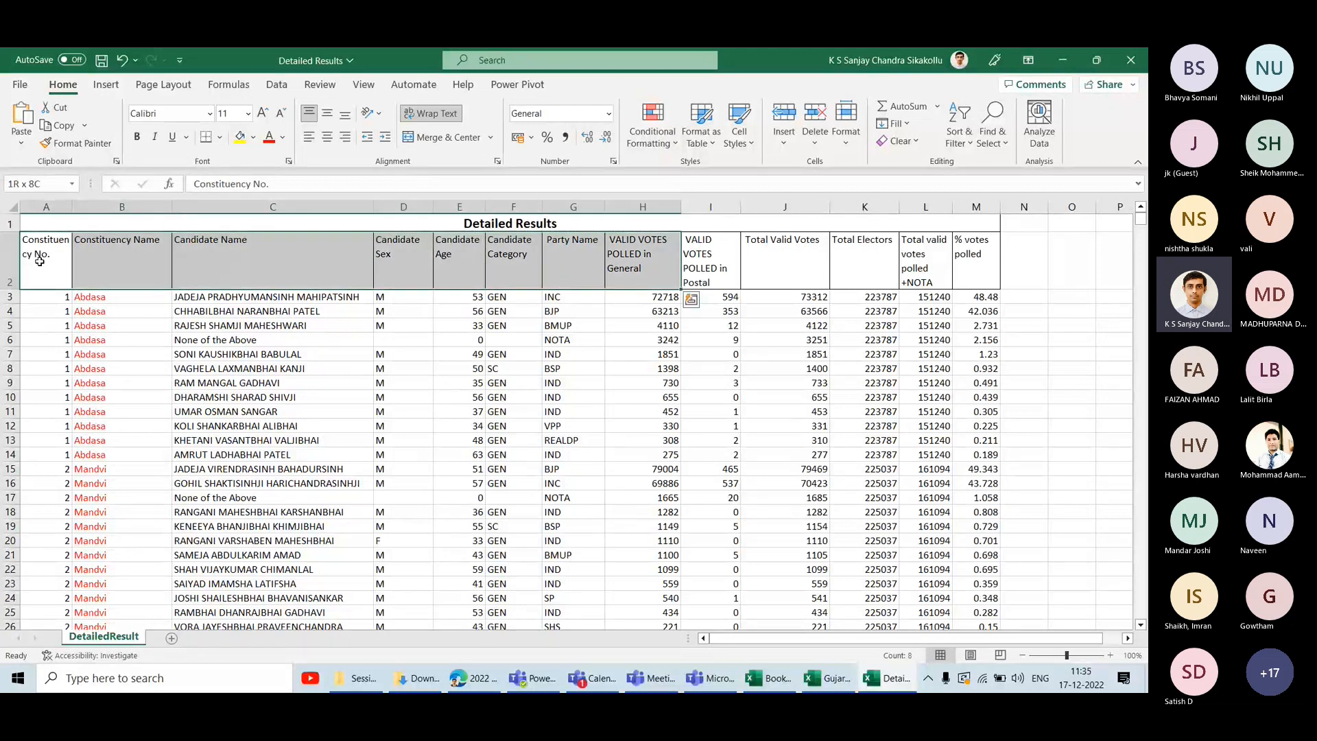
{"action": "key", "text": "shift+Left"}
{"action": "key", "text": "shift+Left"}
{"action": "key", "text": "shift+Left"}
{"action": "key", "text": "shift+Left"}
{"action": "key", "text": "shift+Left"}
{"action": "key", "text": "shift+Left"}
{"action": "key", "text": "shift+Left"}
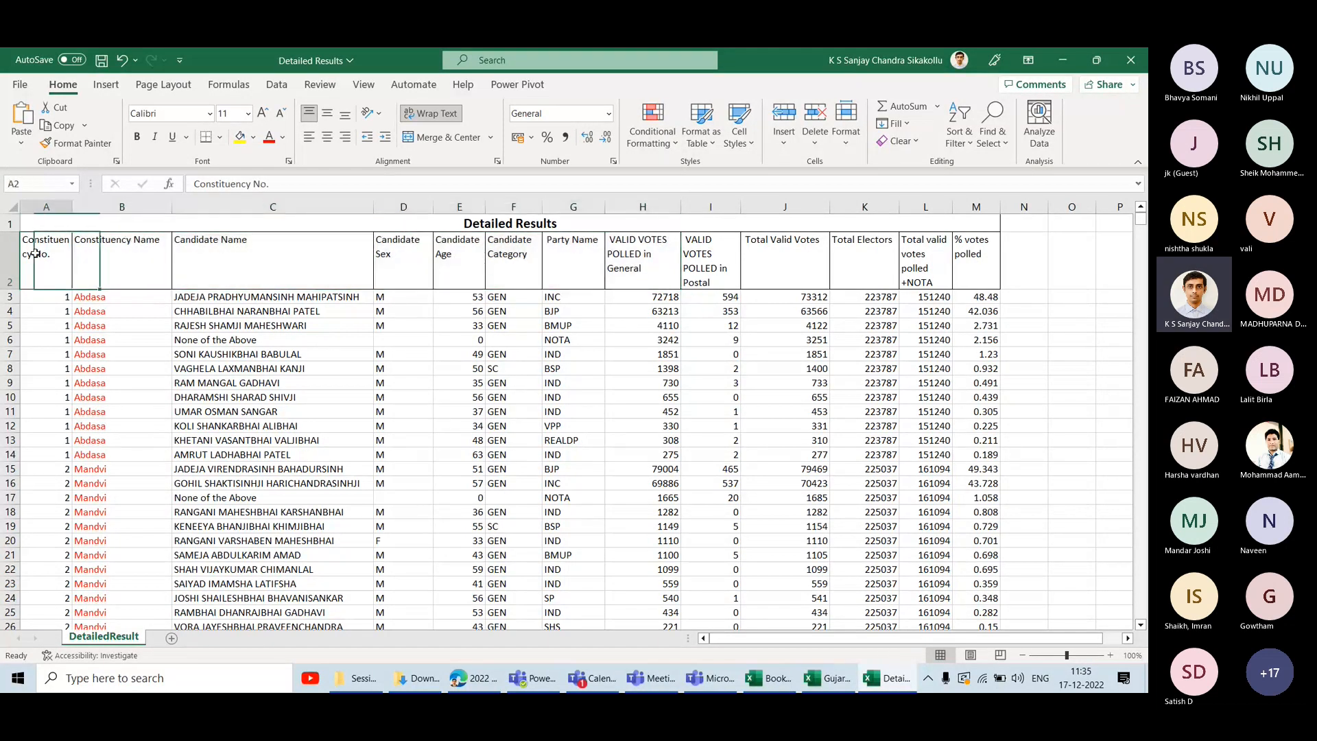
Save and close the Detailed Results workbook.
{"action": "key", "text": "ctrl+s"}
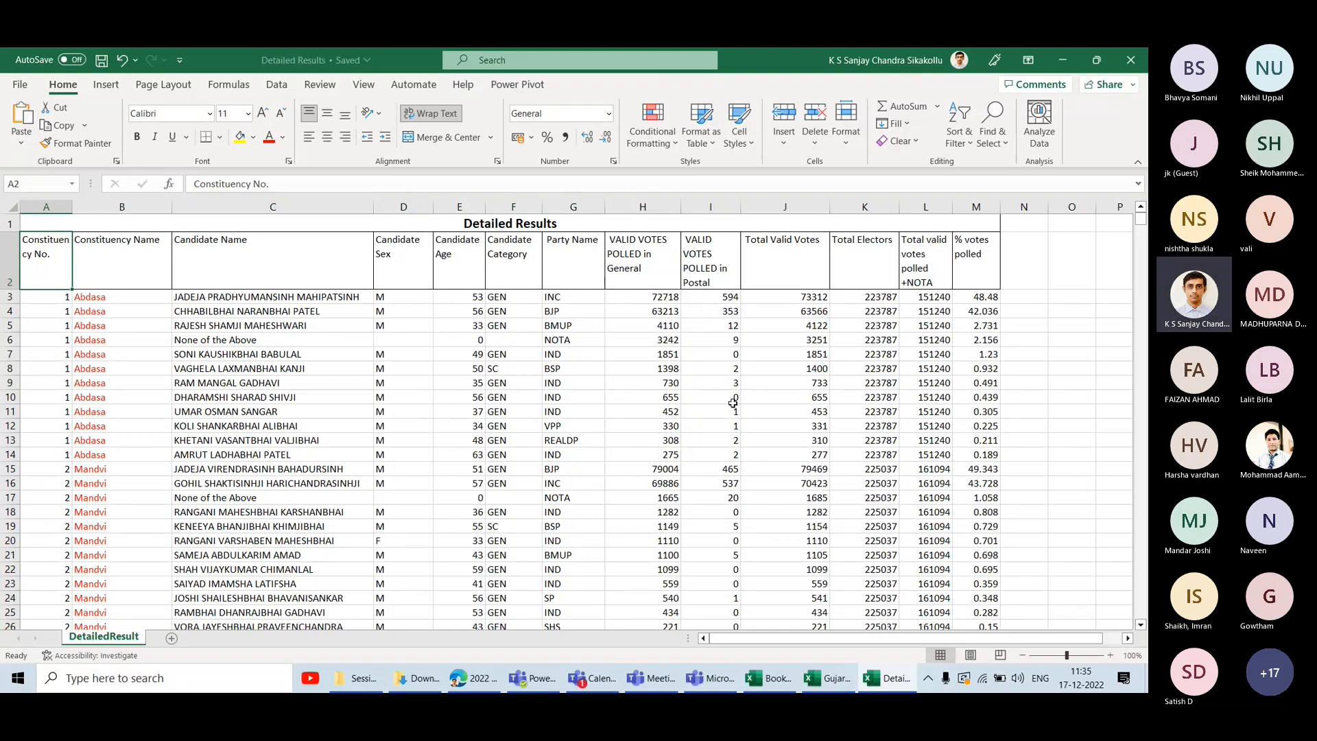
{"action": "left_click", "coordinate": [1141, 60]}
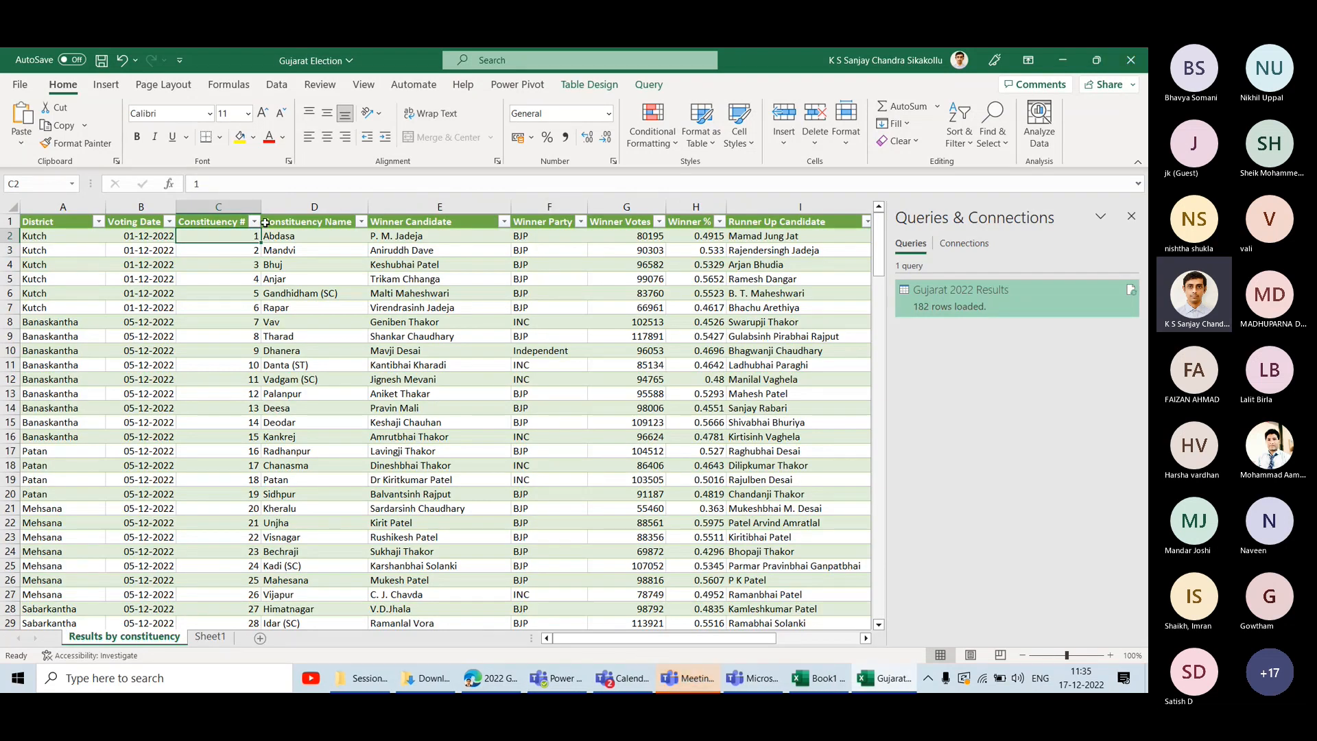
Import the Detailed Results workbook from the Session 2 folder of Gujarat Election Results 2022 as a data source for the Gujarat Election workbook.
{"action": "left_click", "coordinate": [277, 84]}
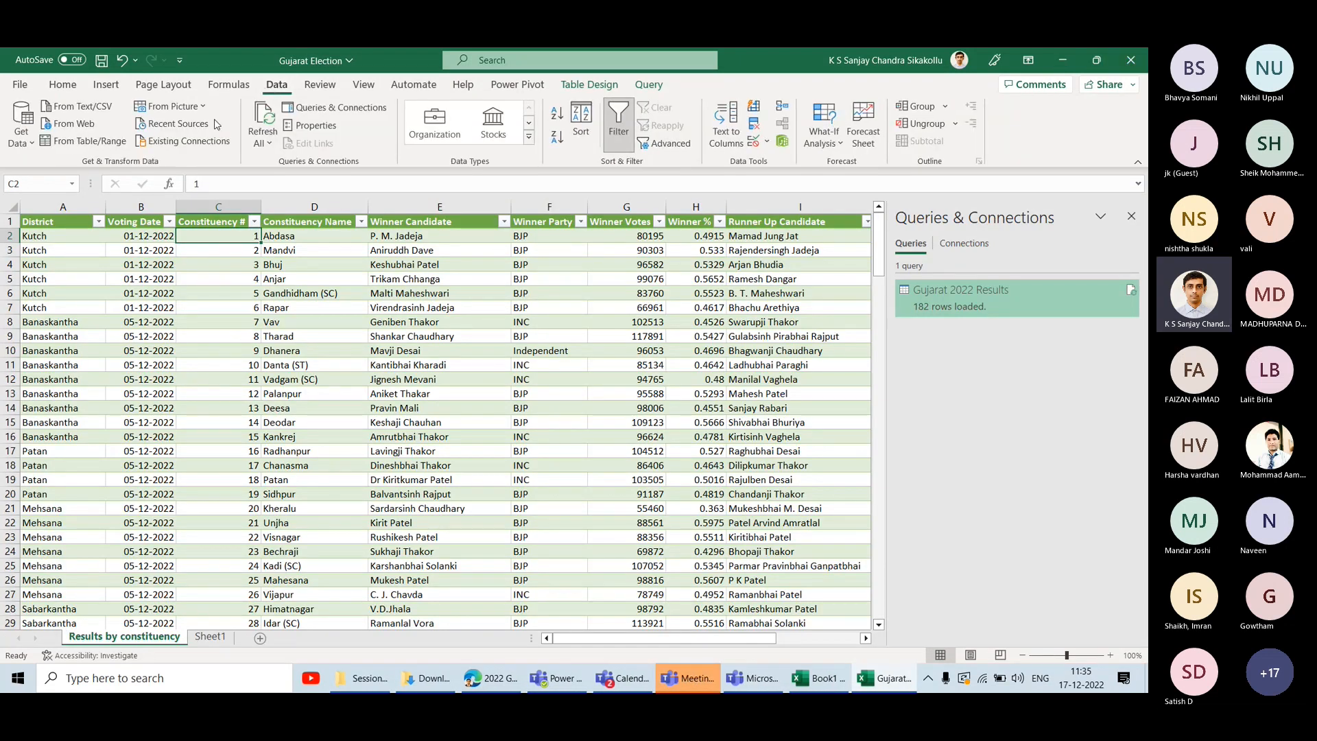
{"action": "left_click", "coordinate": [21, 132]}
{"action": "mouse_move", "coordinate": [49, 166]}
{"action": "left_click", "coordinate": [227, 169]}
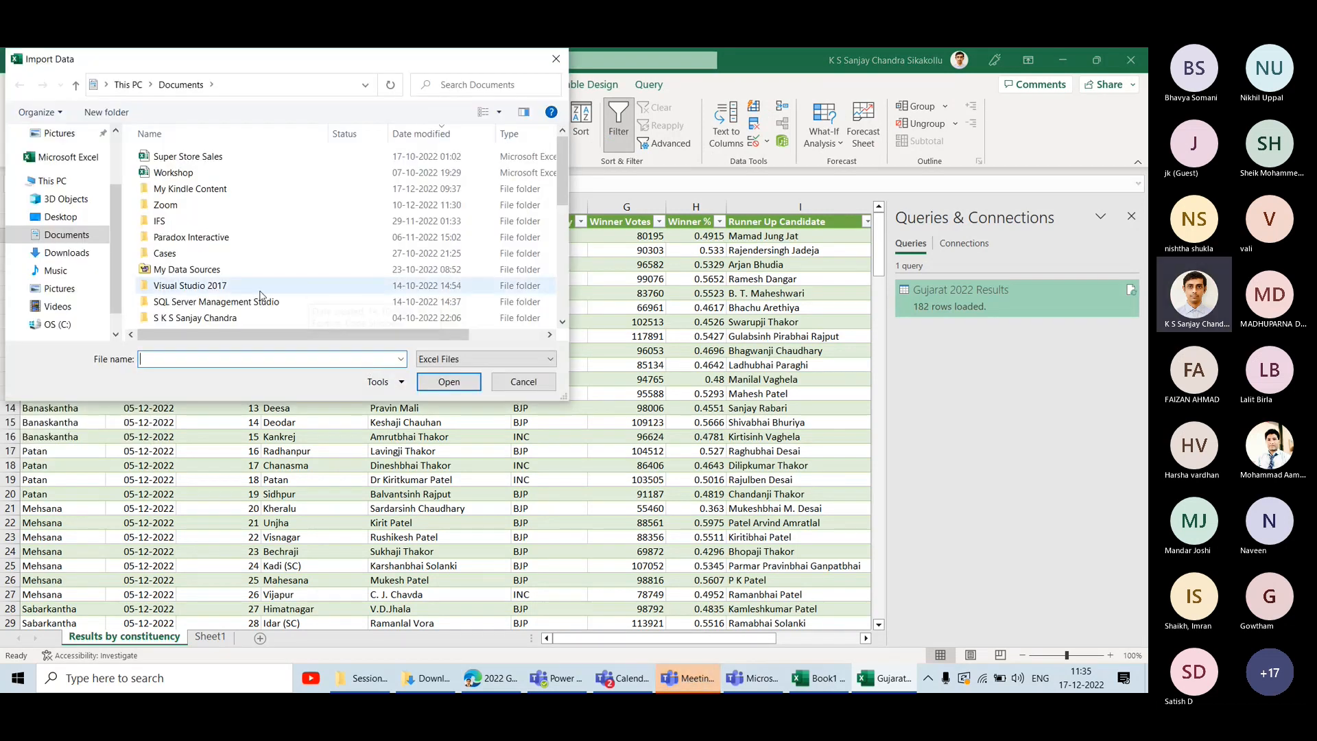
{"action": "left_click", "coordinate": [106, 85]}
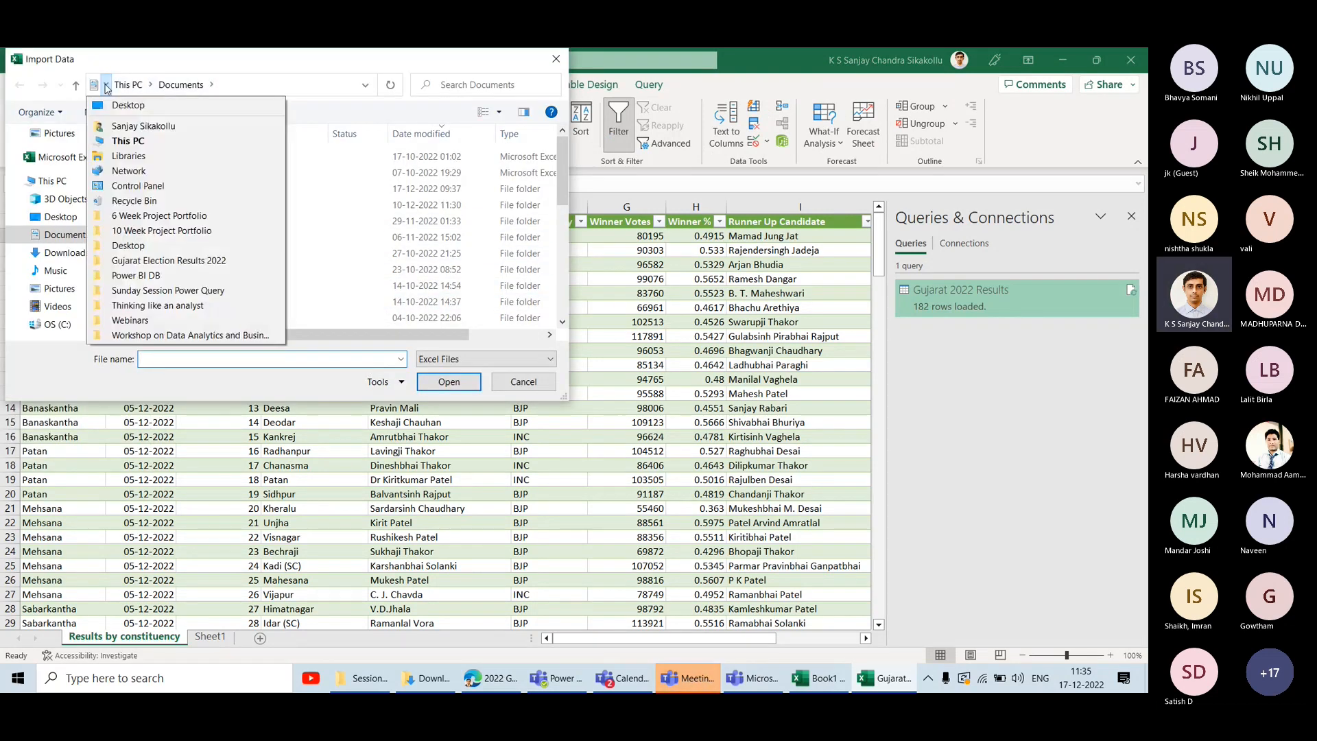
{"action": "left_click", "coordinate": [149, 264]}
{"action": "double_click", "coordinate": [195, 173]}
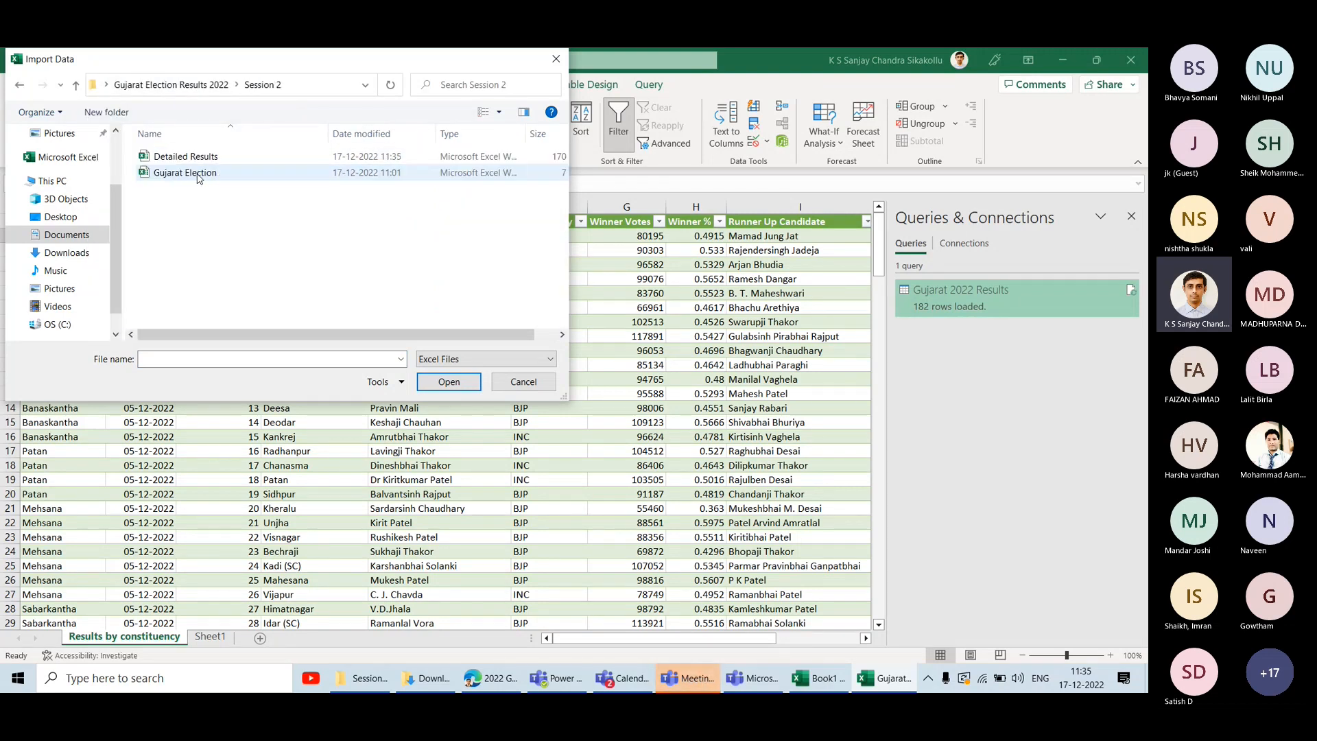
{"action": "double_click", "coordinate": [195, 157]}
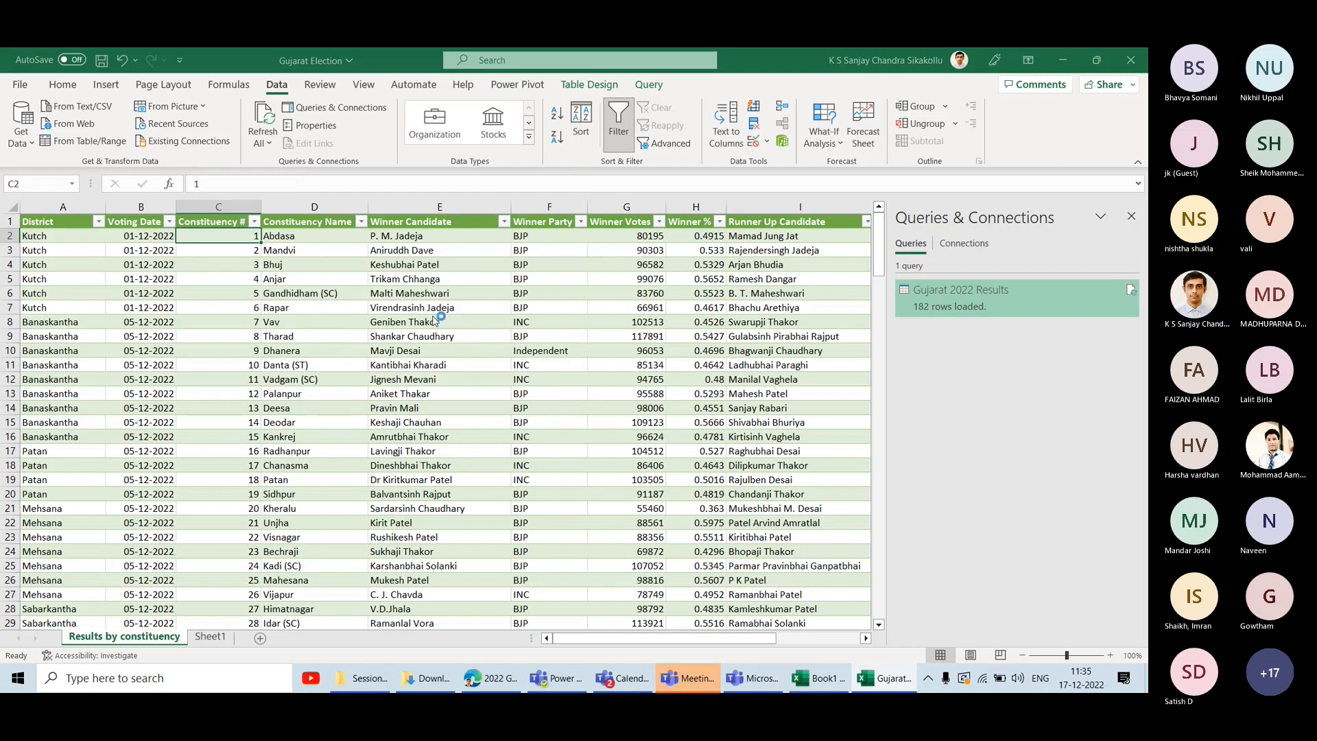
Check the Teams meeting chat, and open the DetailedResult sheet of the imported workbook for transformation in Power Query Editor.
{"action": "left_click", "coordinate": [688, 678]}
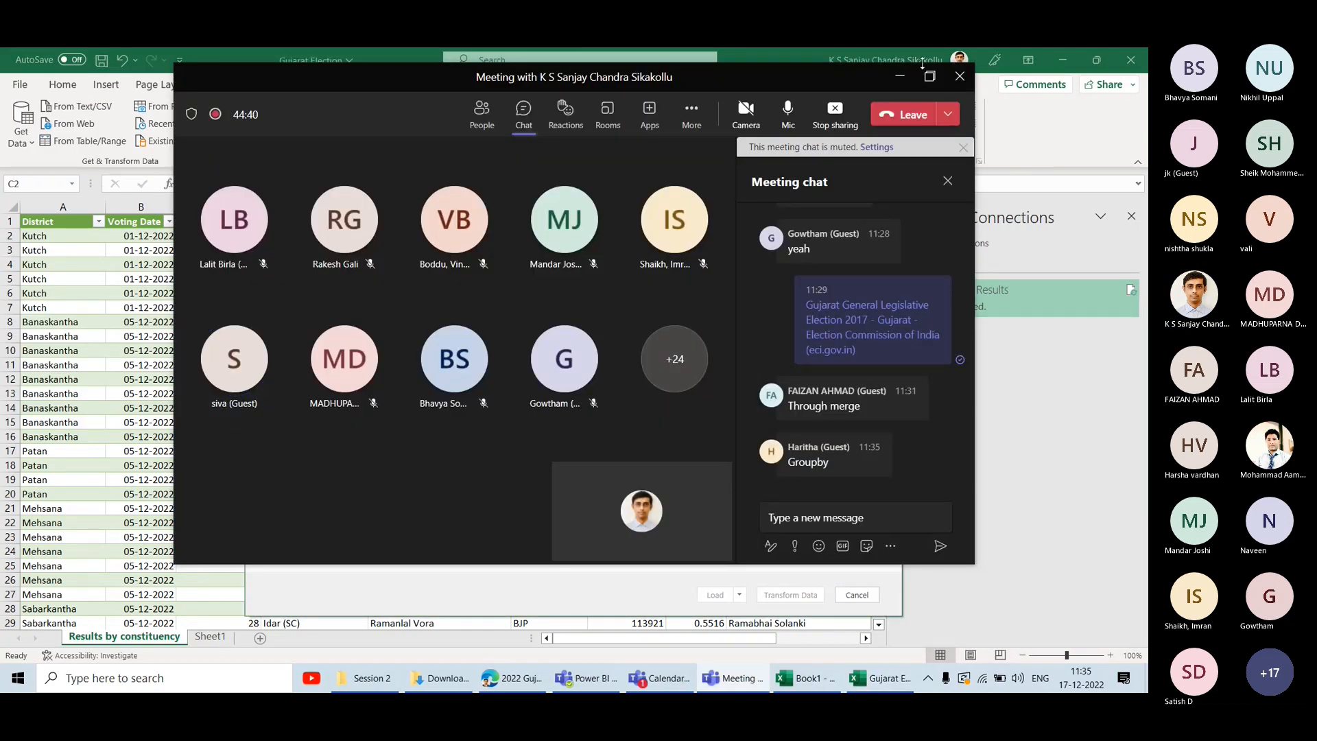
{"action": "left_click", "coordinate": [900, 76]}
{"action": "left_click", "coordinate": [342, 239]}
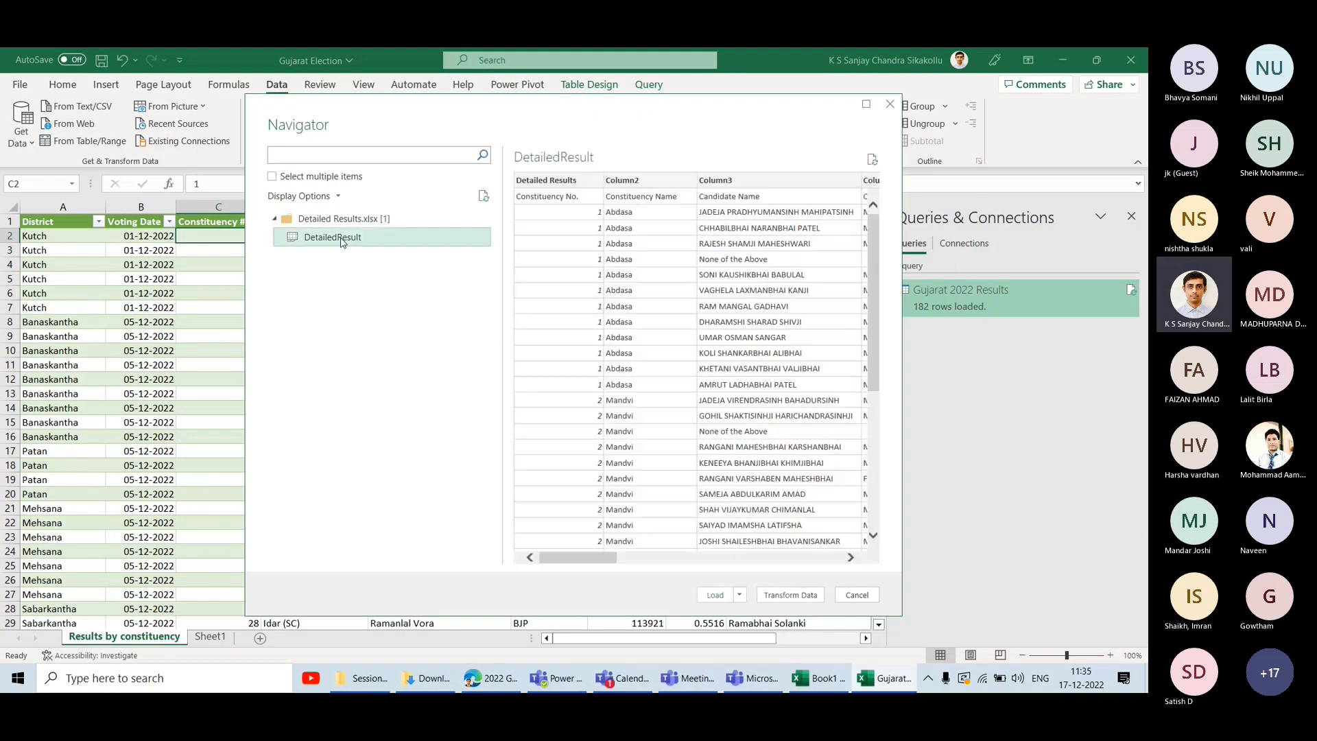
{"action": "left_click", "coordinate": [774, 594]}
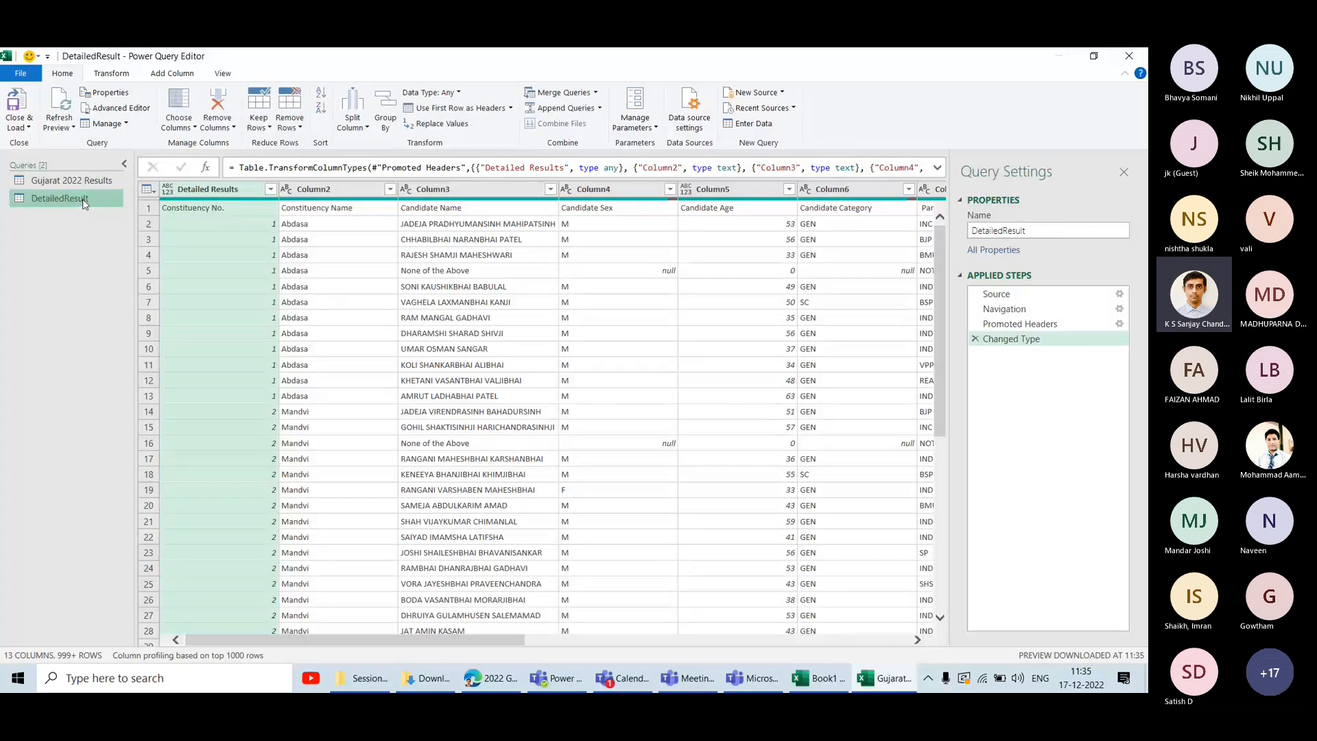
Use the first row as headers in the DetailedResult query and review its columns through % votes polled.
{"action": "left_click", "coordinate": [148, 189]}
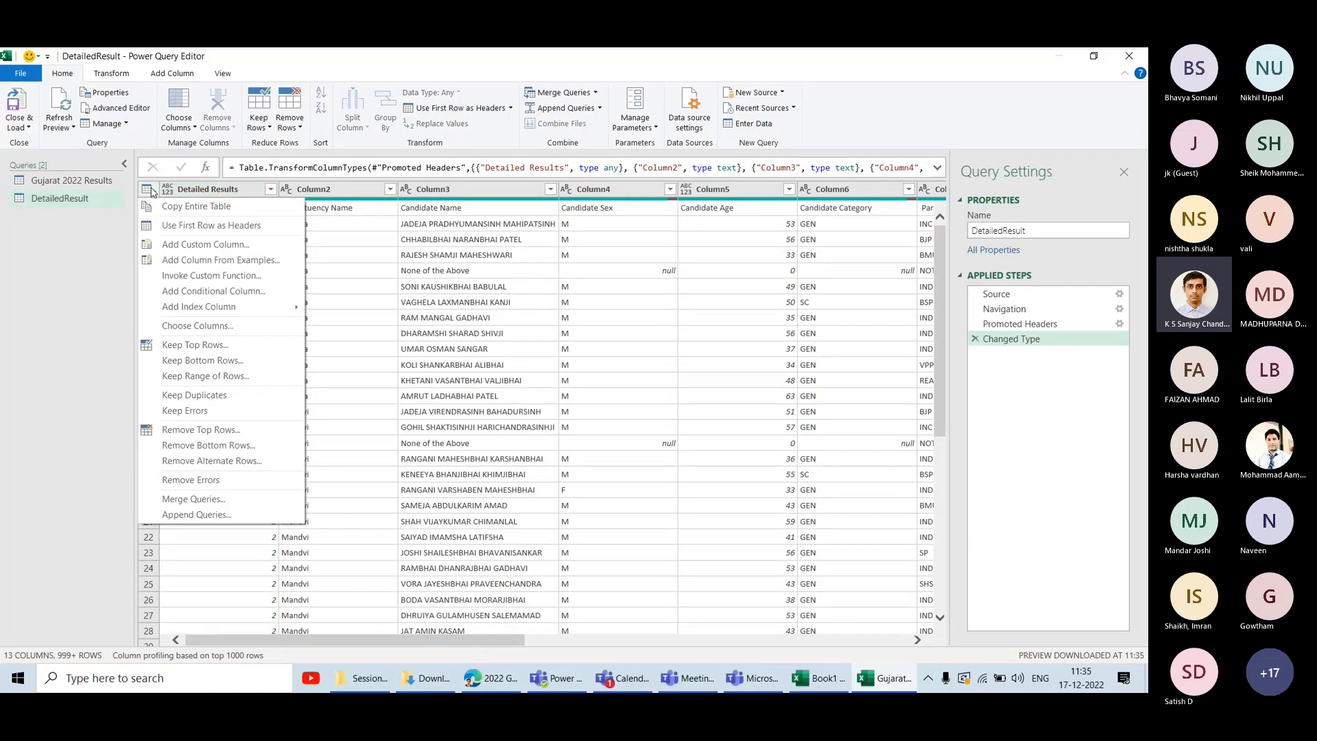
{"action": "left_click", "coordinate": [189, 227]}
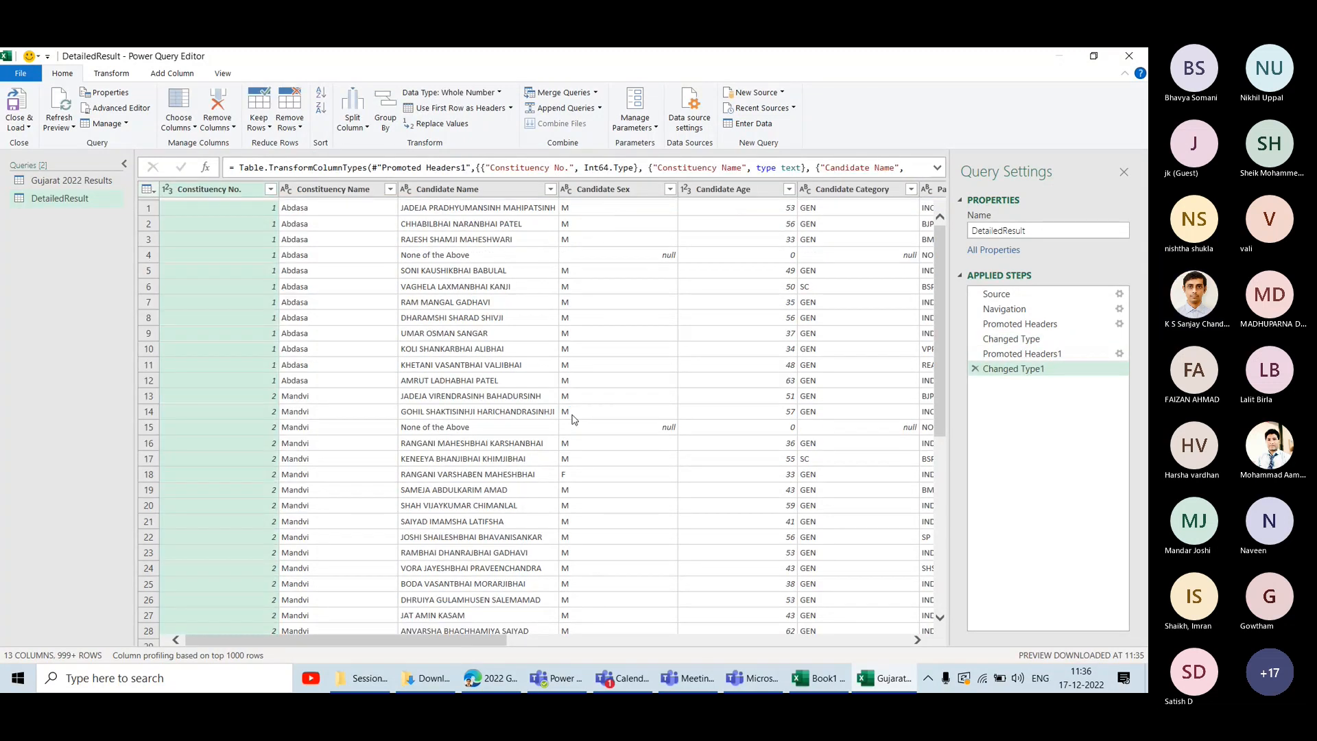
{"action": "scroll", "coordinate": [504, 431], "scroll_direction": "right", "scroll_amount": 8}
{"action": "scroll", "coordinate": [504, 431], "scroll_direction": "right", "scroll_amount": 3}
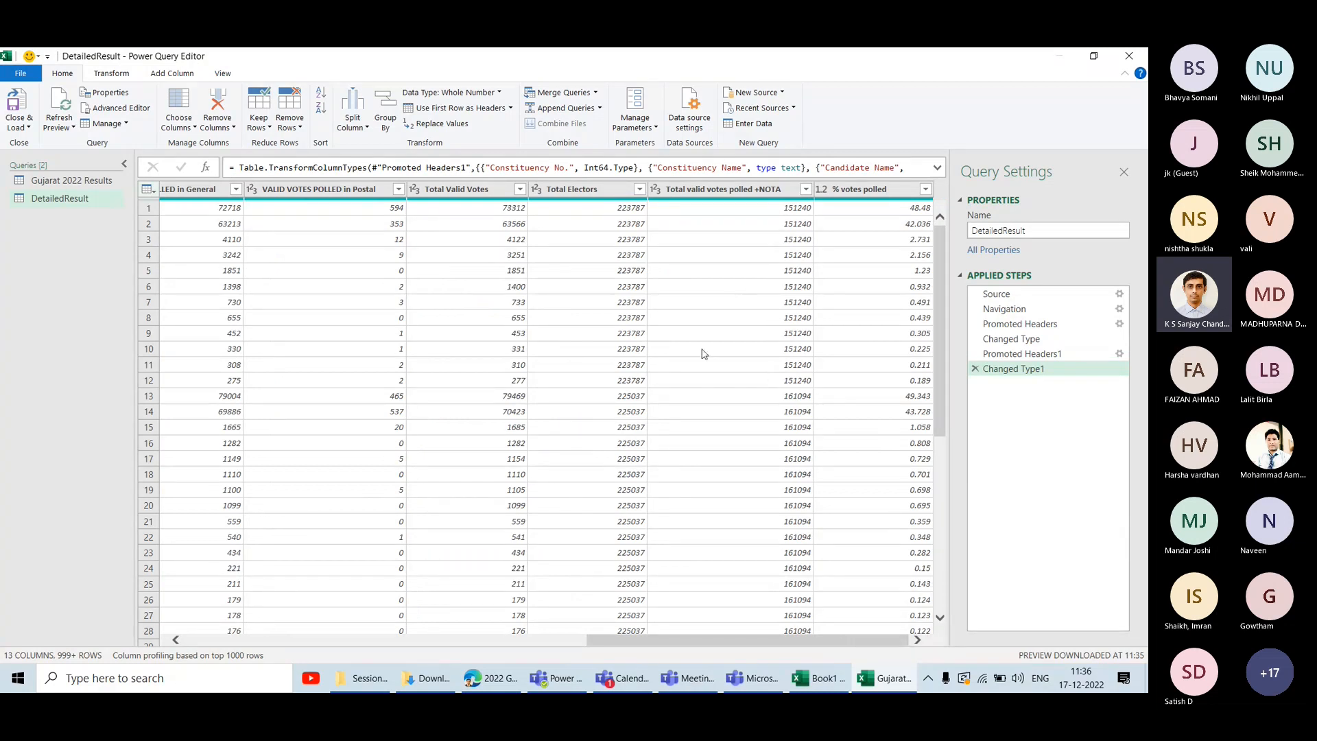
Remove the Total valid votes polled +NOTA and % votes polled columns from the DetailedResult query.
{"action": "left_click", "coordinate": [707, 186]}
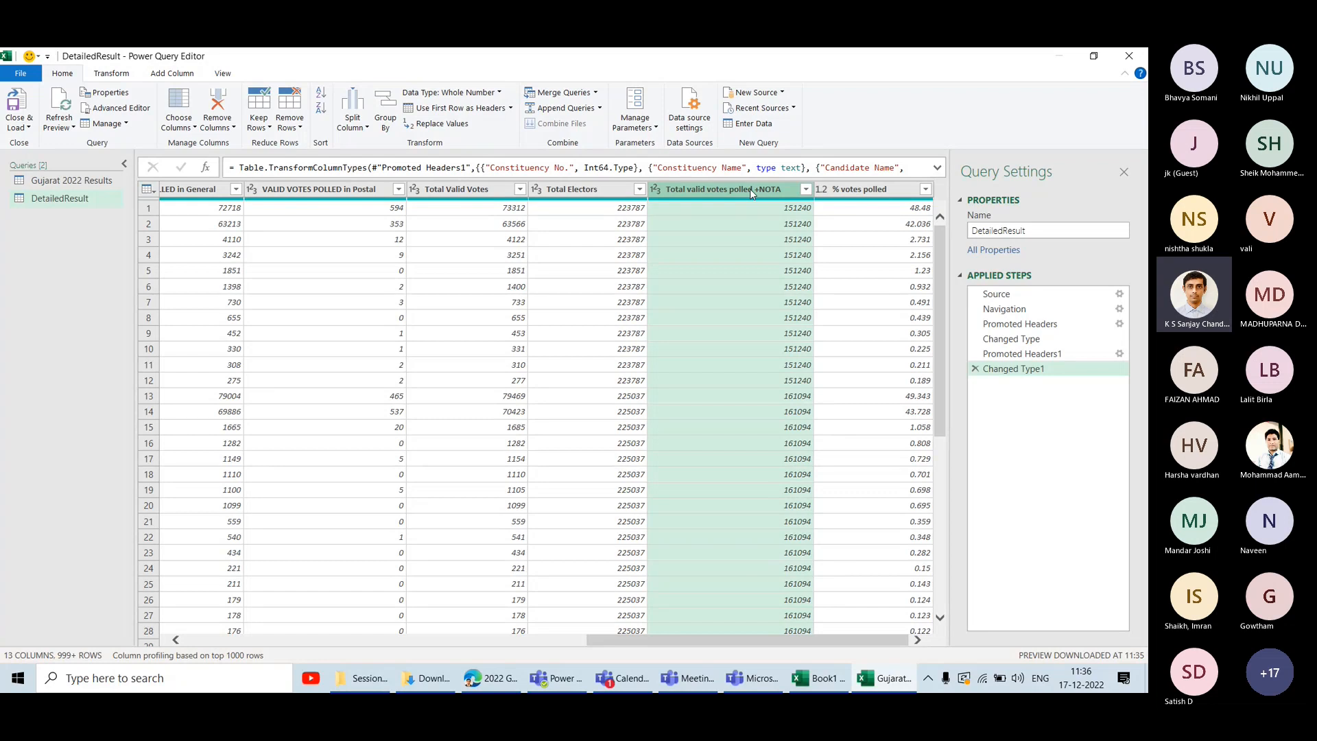
{"action": "scroll", "coordinate": [700, 343], "scroll_direction": "left", "scroll_amount": 10}
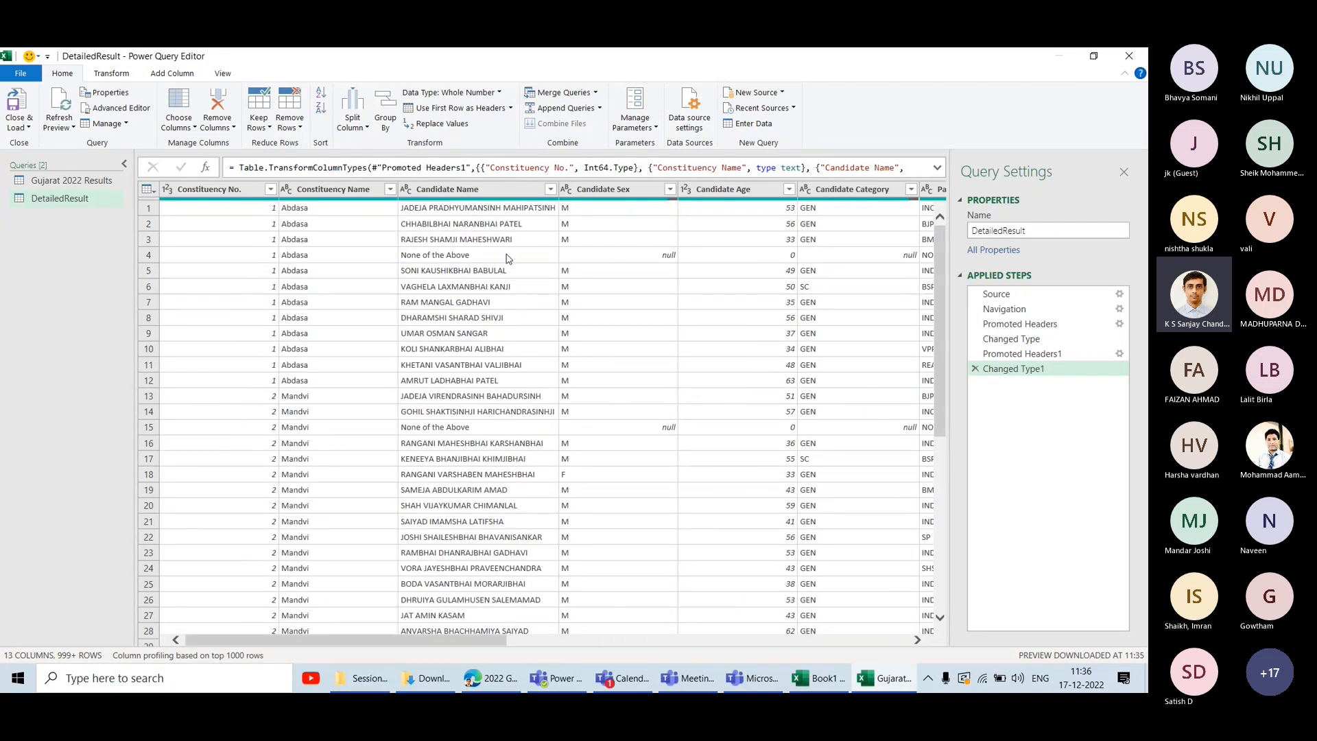
{"action": "scroll", "coordinate": [635, 304], "scroll_direction": "right", "scroll_amount": 2}
{"action": "scroll", "coordinate": [634, 302], "scroll_direction": "right", "scroll_amount": 10}
{"action": "left_click", "coordinate": [633, 303]}
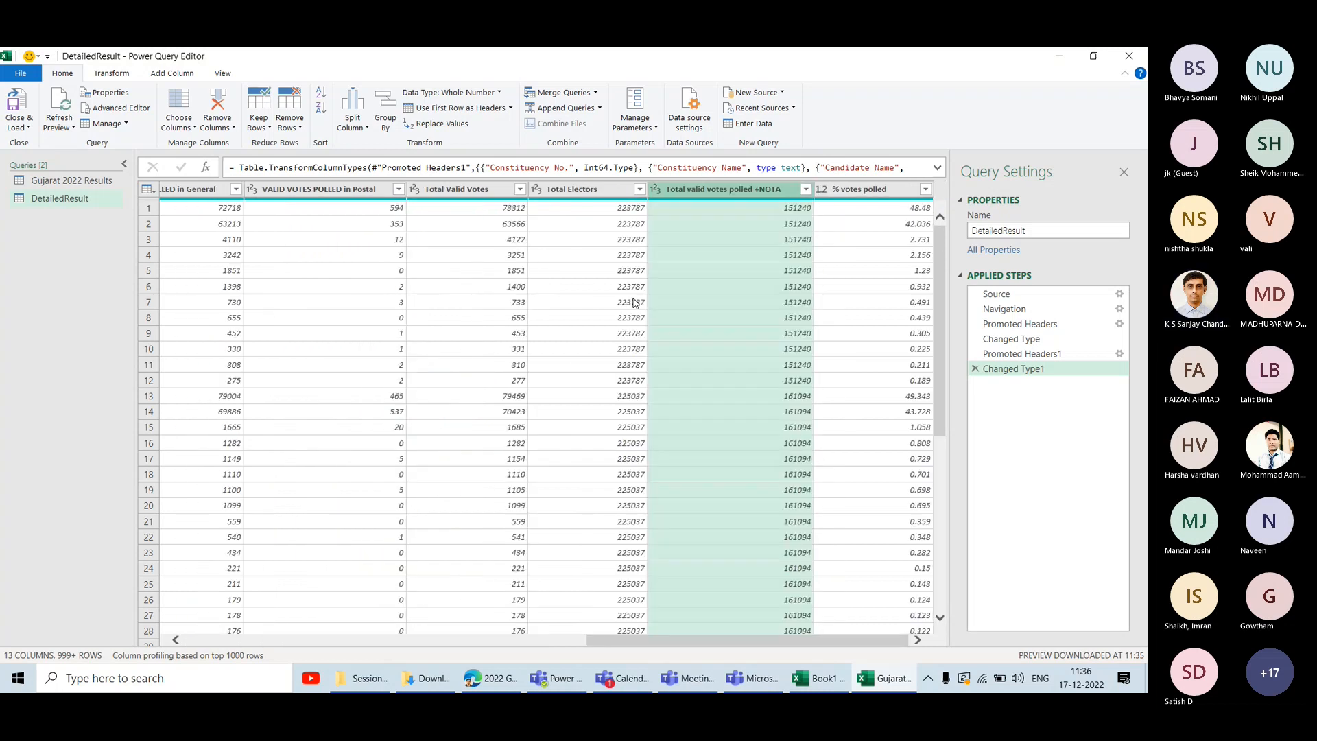
{"action": "left_click", "coordinate": [854, 191], "text": "ctrl"}
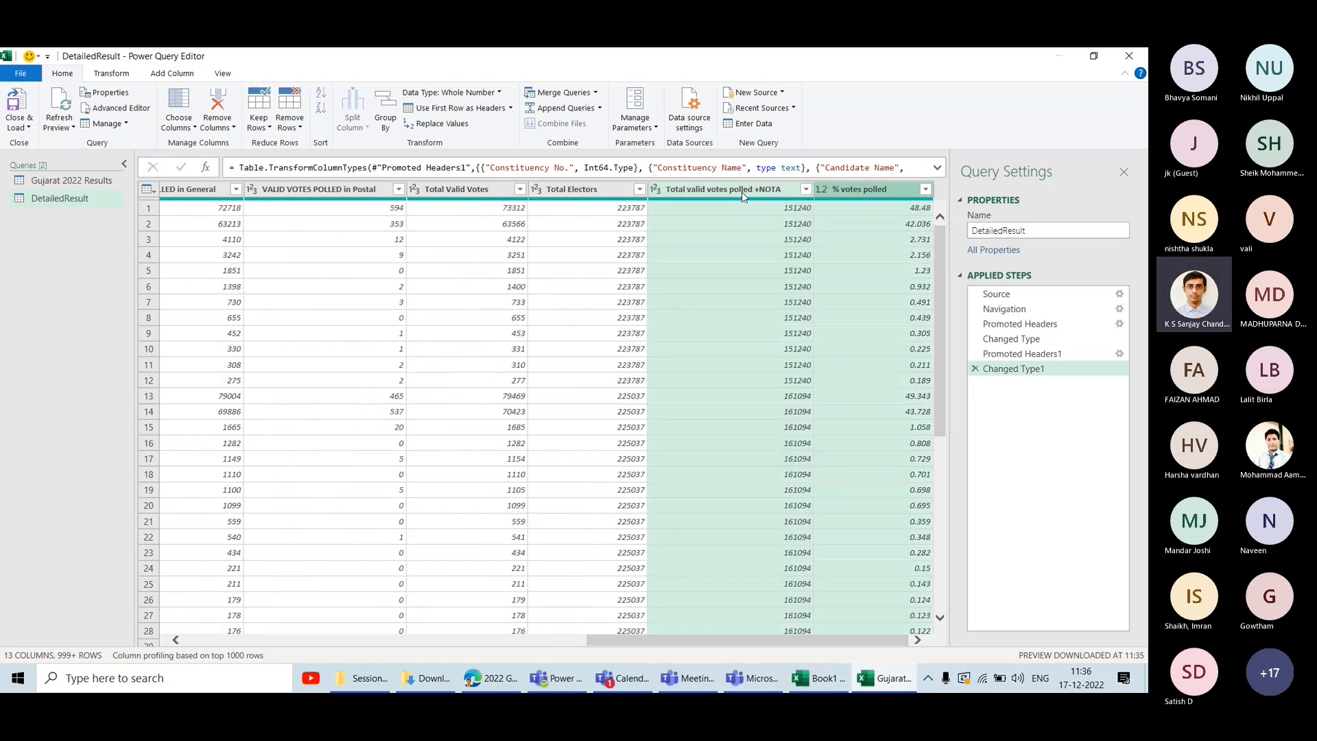
{"action": "right_click", "coordinate": [743, 192]}
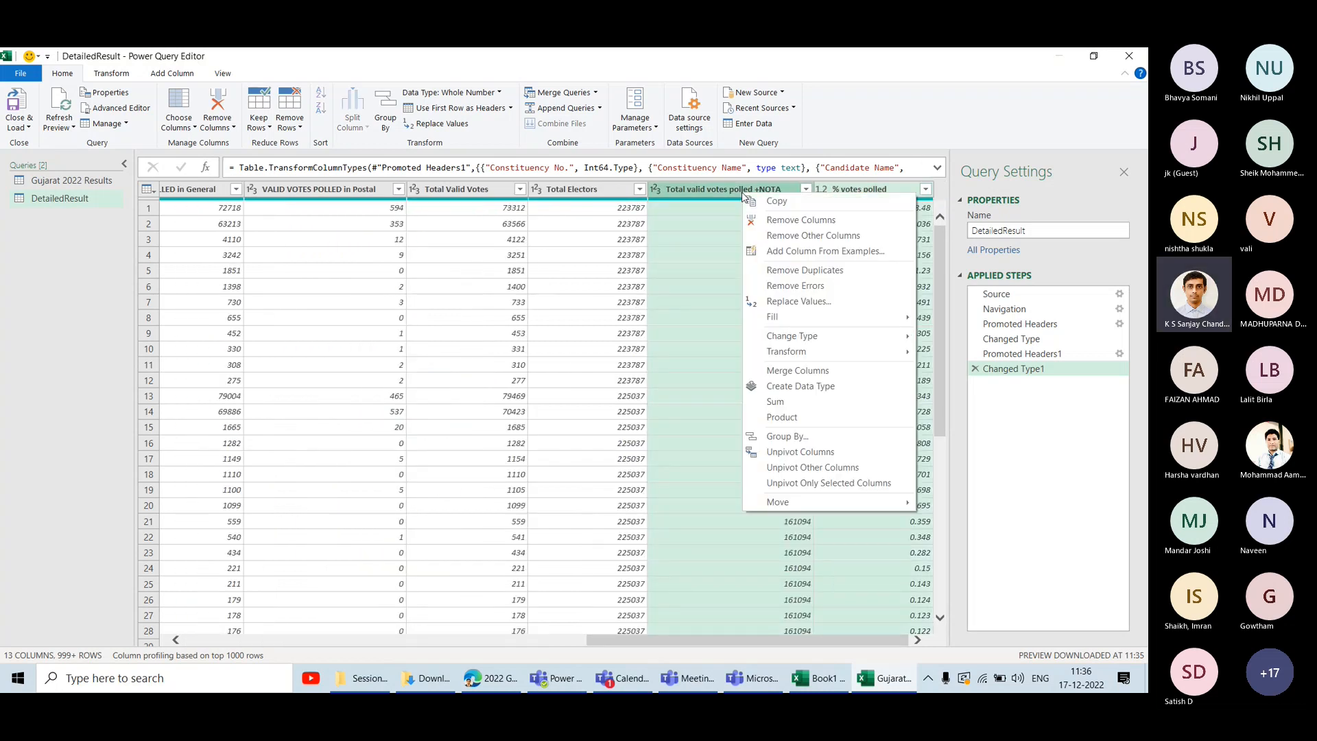
{"action": "left_click", "coordinate": [785, 223]}
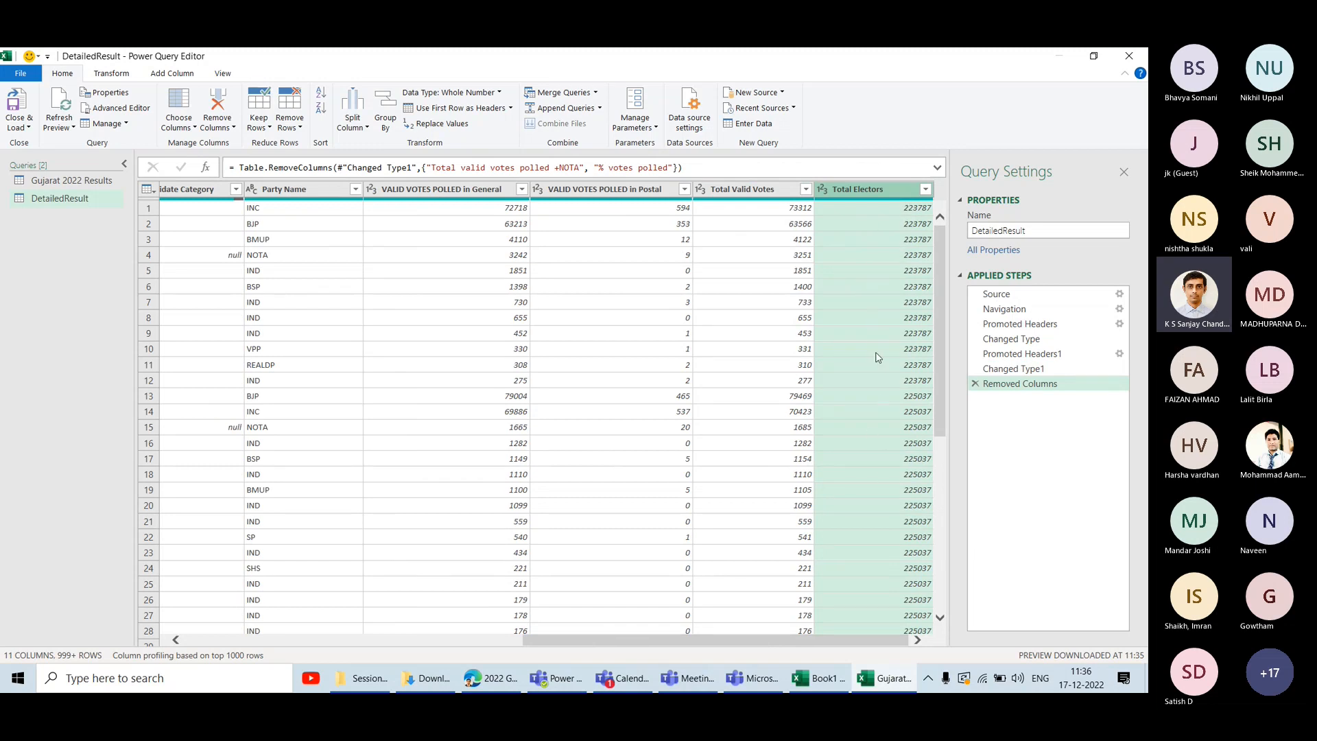
Examine the Total Electors column alongside the Total Valid Votes column in the DetailedResult query.
{"action": "left_click", "coordinate": [876, 397]}
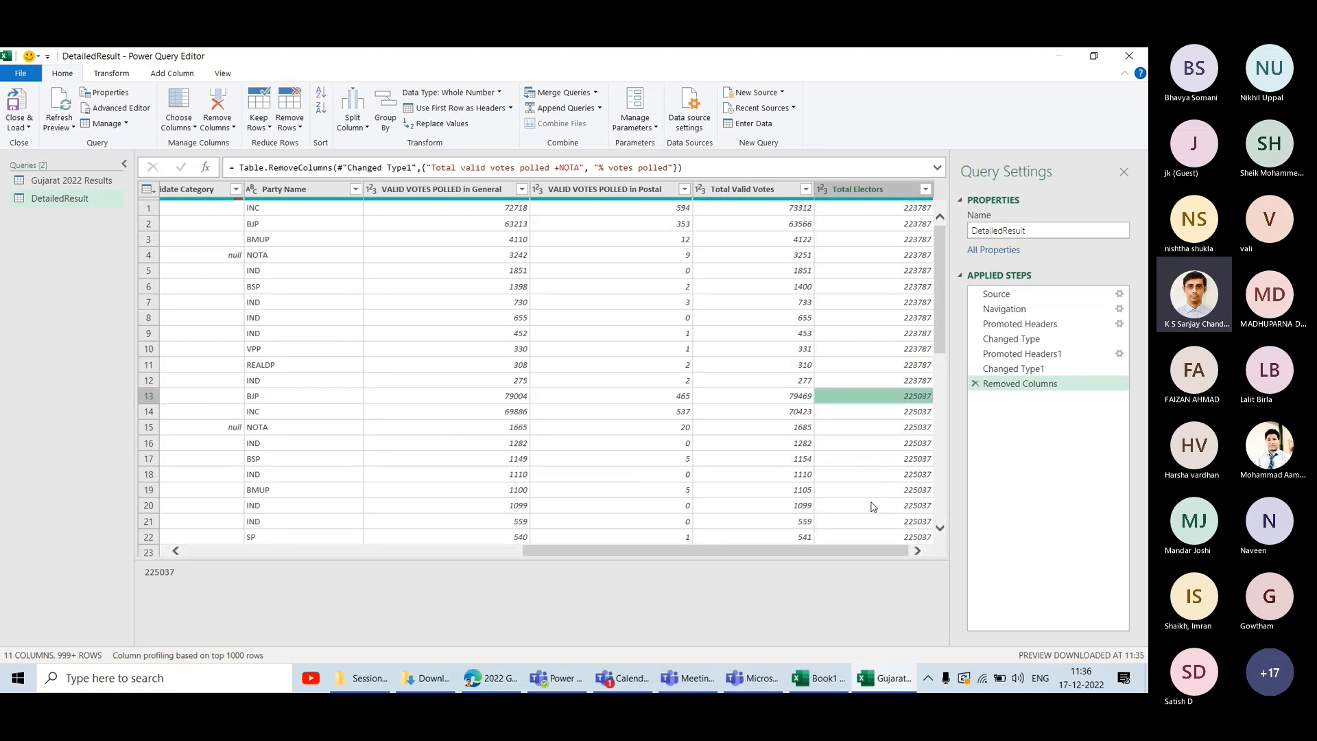
{"action": "left_click", "coordinate": [851, 195]}
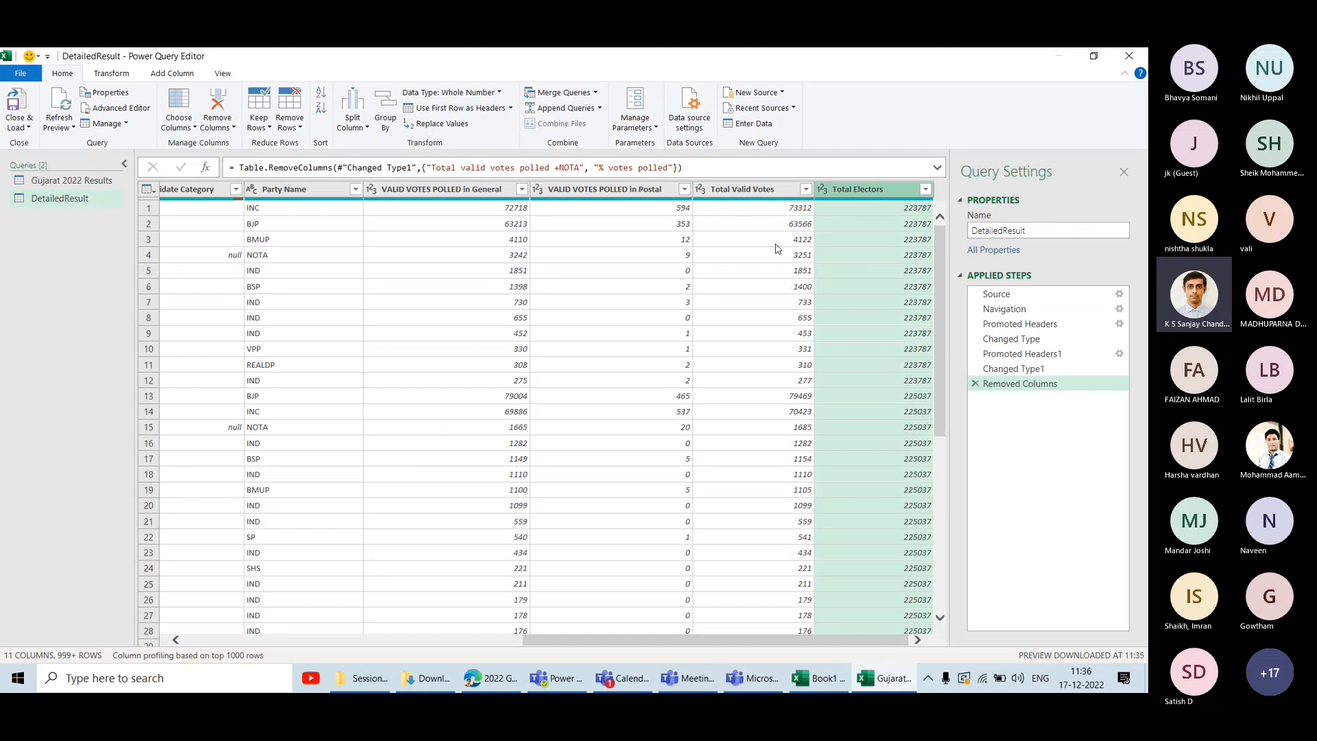
{"action": "left_click", "coordinate": [746, 192]}
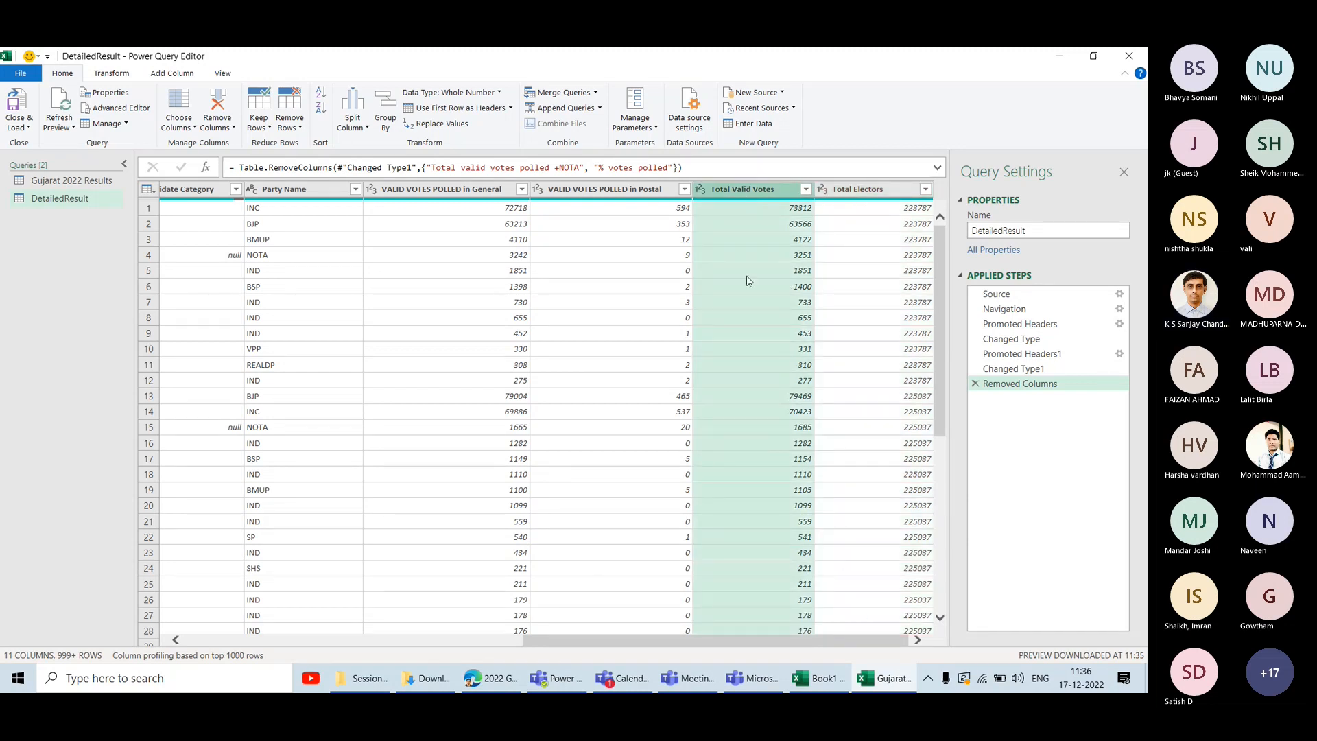
{"action": "left_click", "coordinate": [868, 194]}
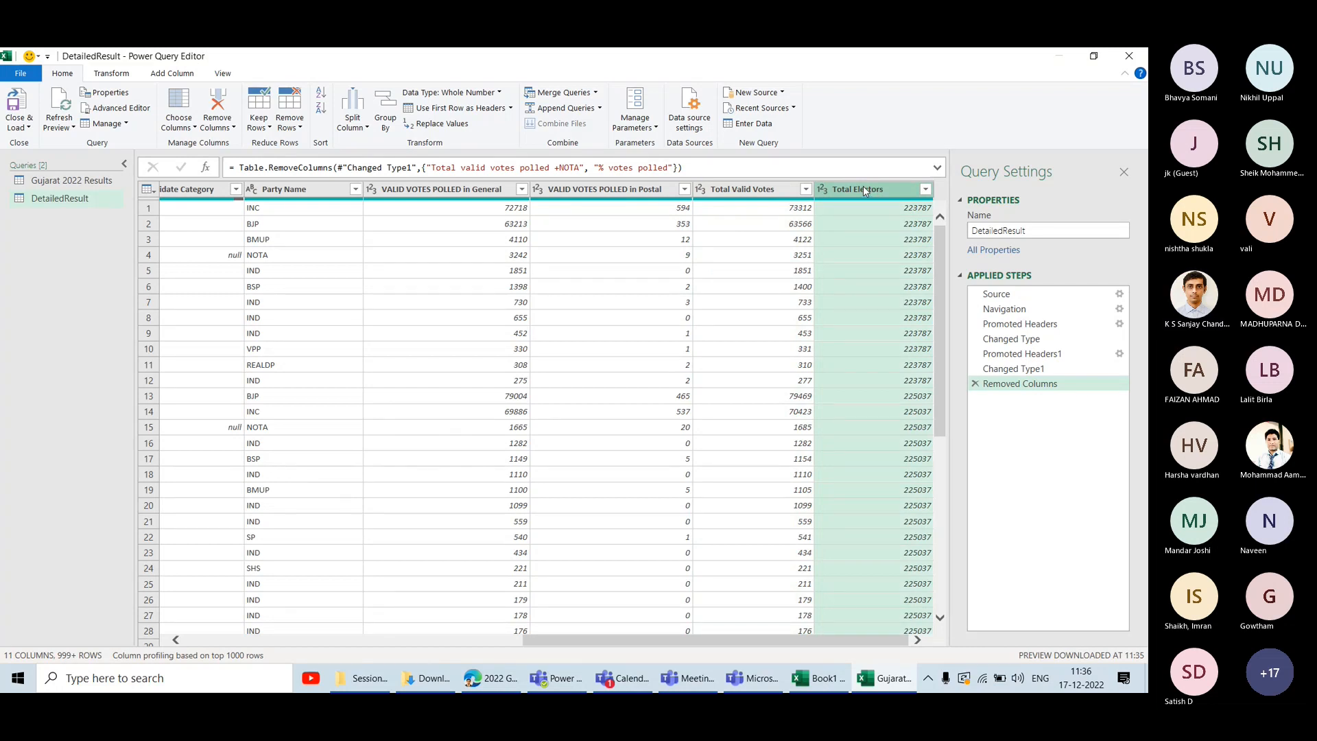
{"action": "left_click", "coordinate": [873, 212]}
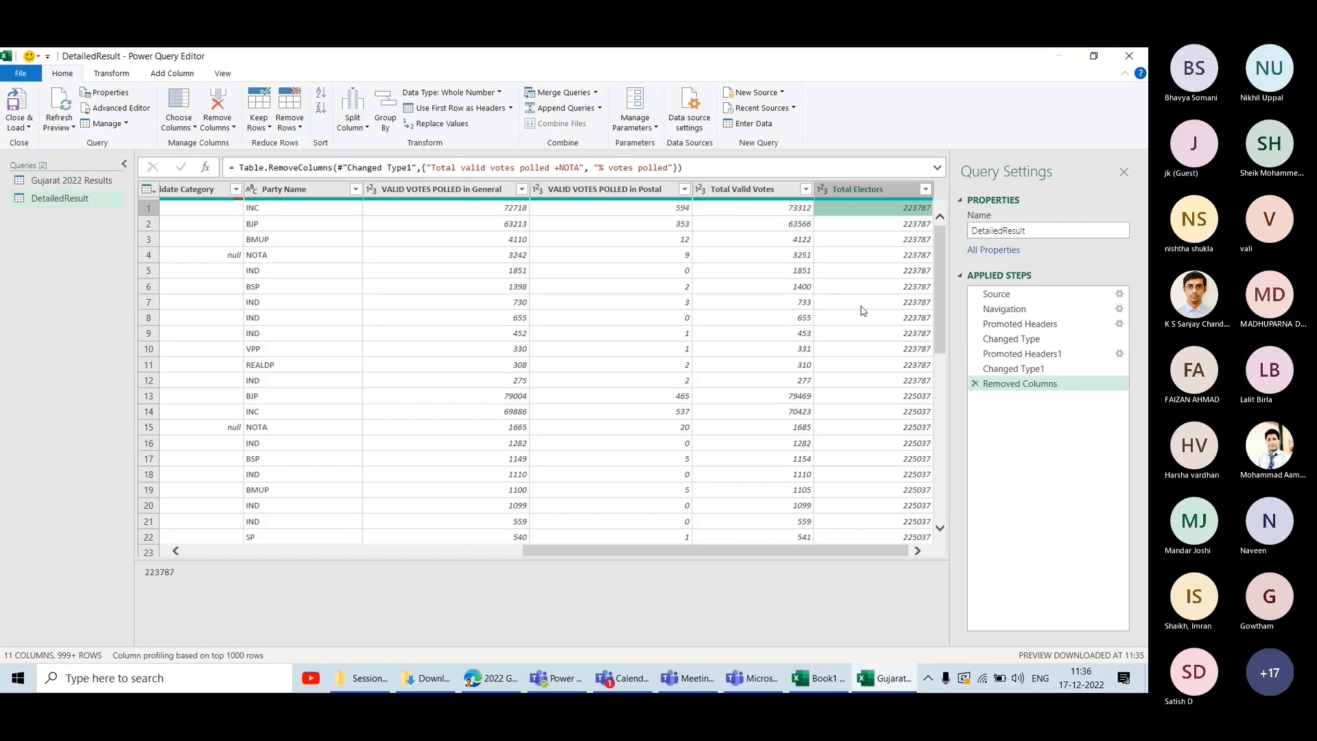
Go back to the Changed Type1 step and compare % votes polled with Total Valid Votes and Total valid votes polled +NOTA in the first rows.
{"action": "left_click", "coordinate": [1013, 369]}
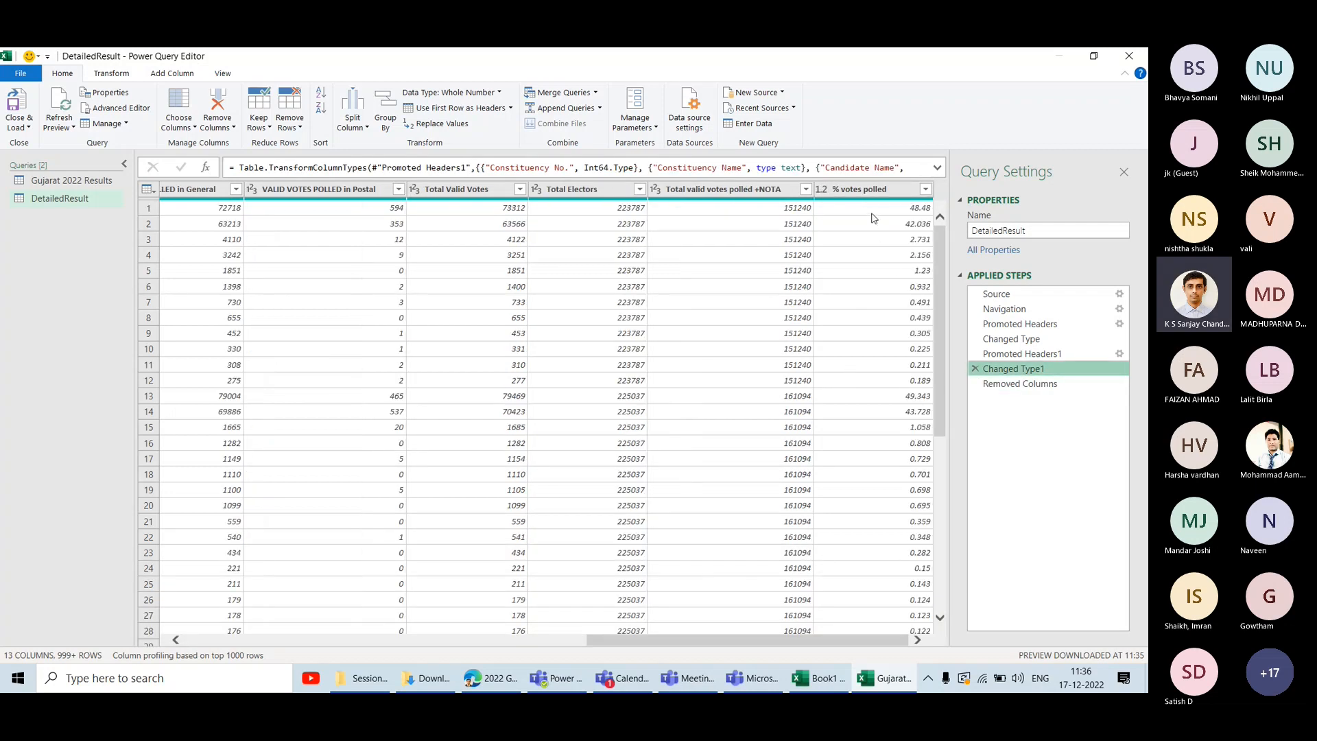
{"action": "left_click", "coordinate": [873, 224]}
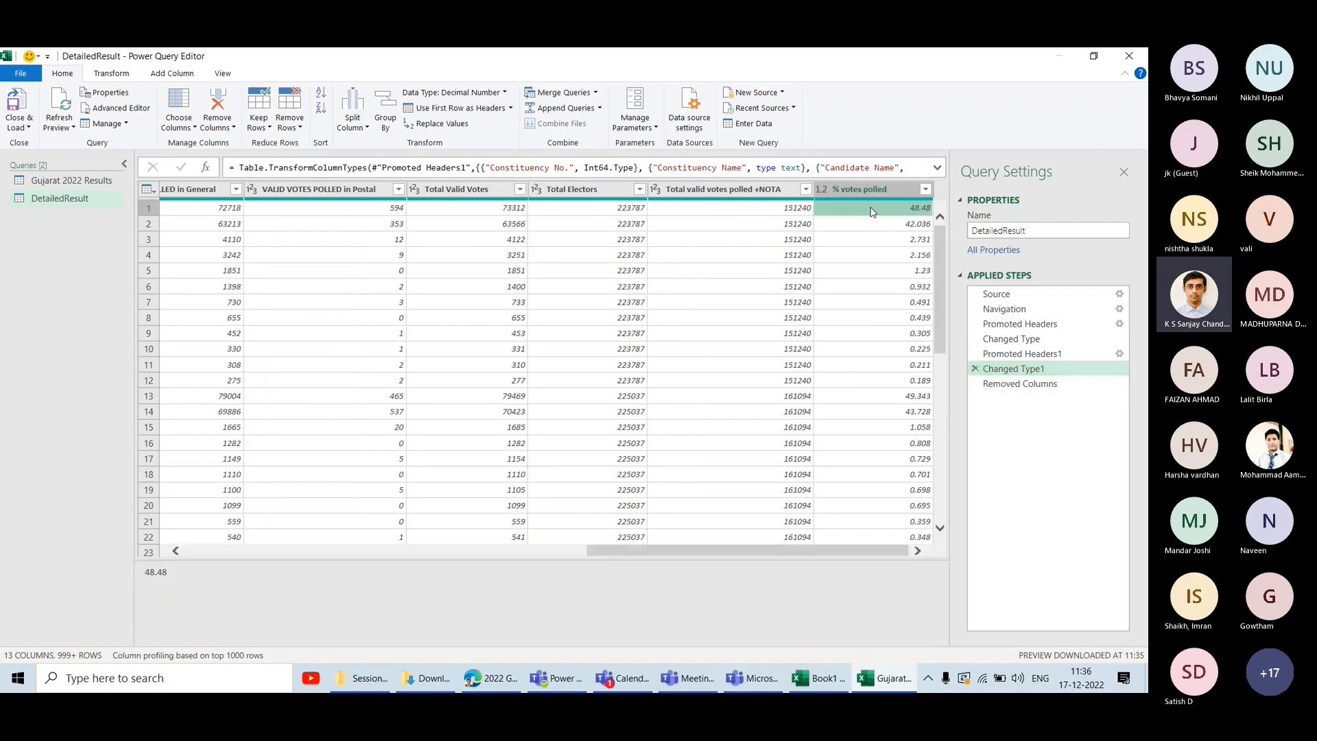
{"action": "left_click", "coordinate": [881, 240]}
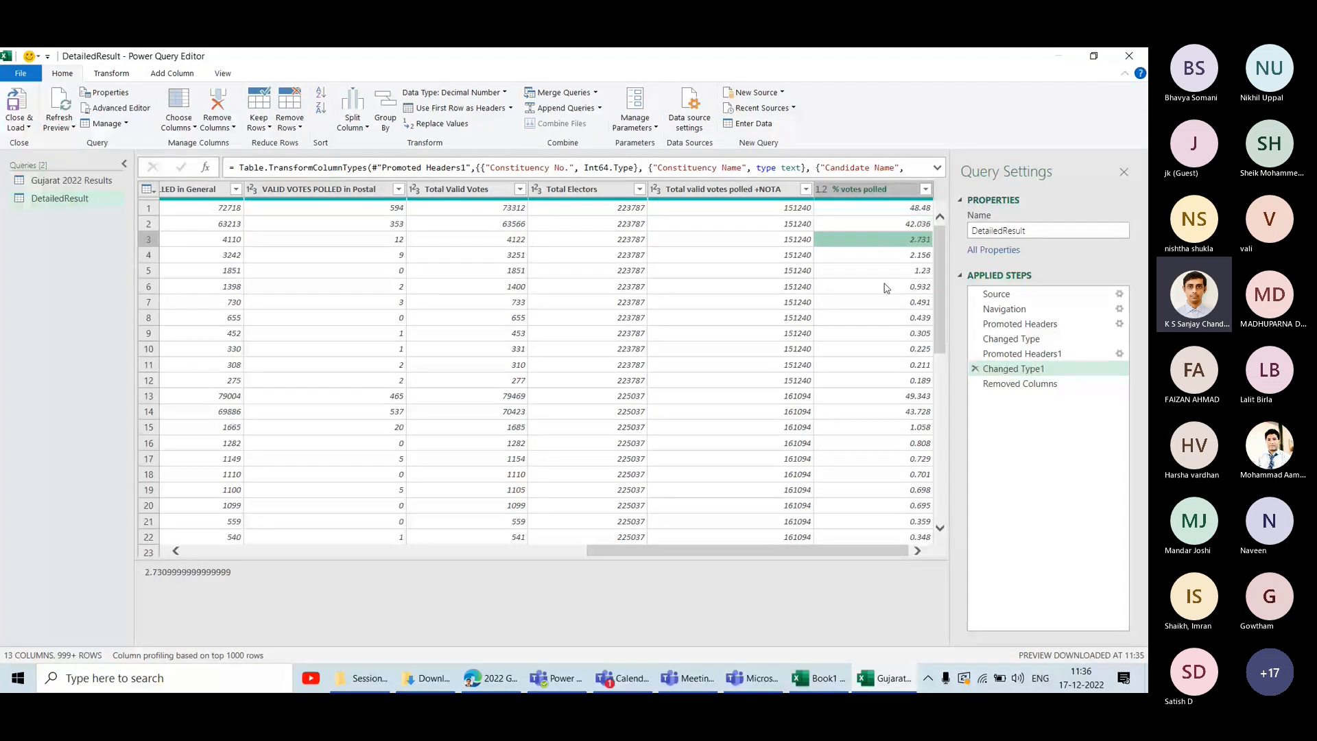
{"action": "left_click", "coordinate": [879, 224]}
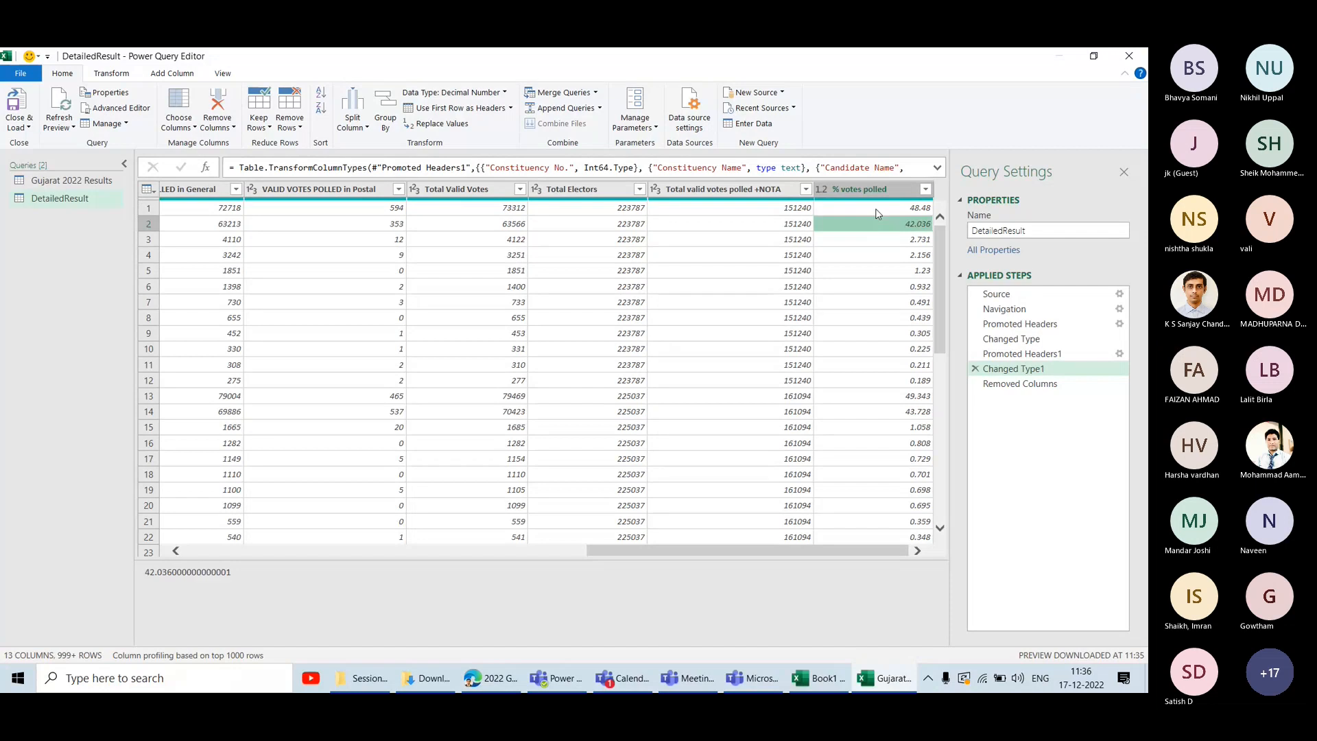
{"action": "left_click", "coordinate": [879, 208]}
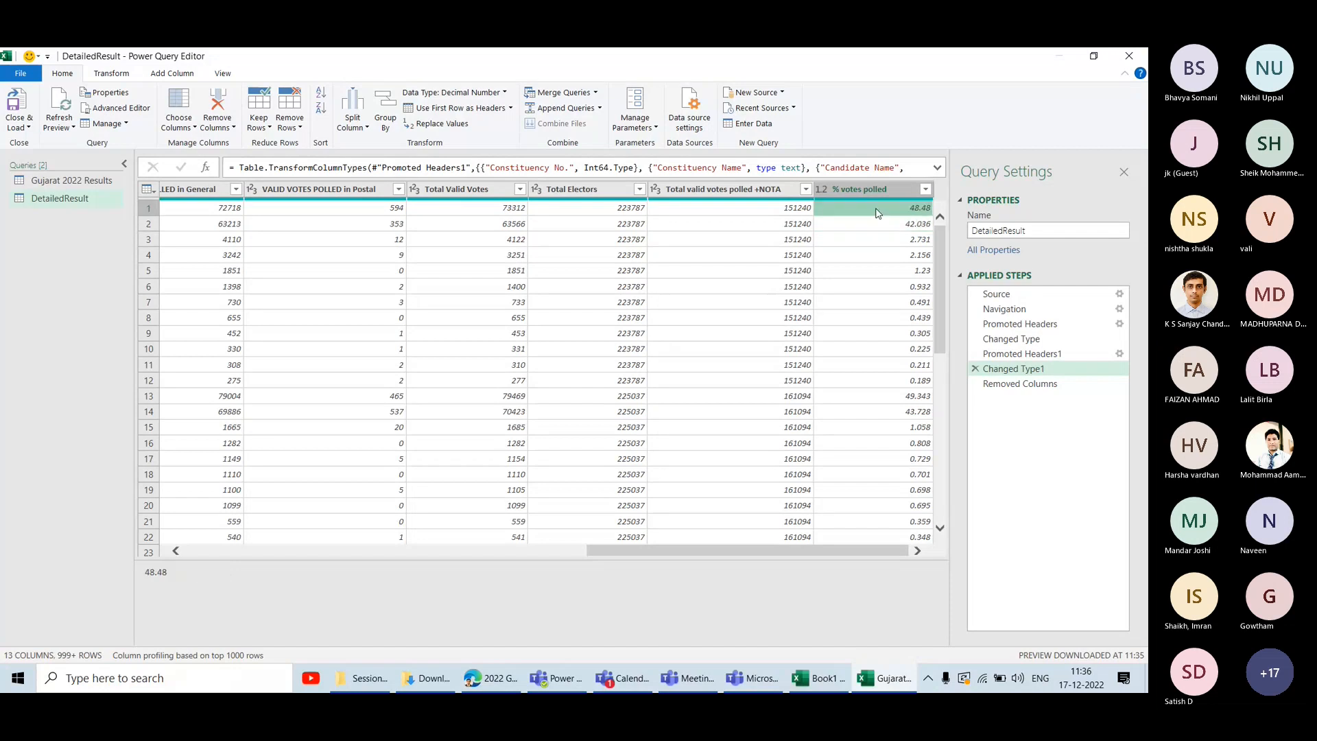
{"action": "left_click", "coordinate": [475, 209]}
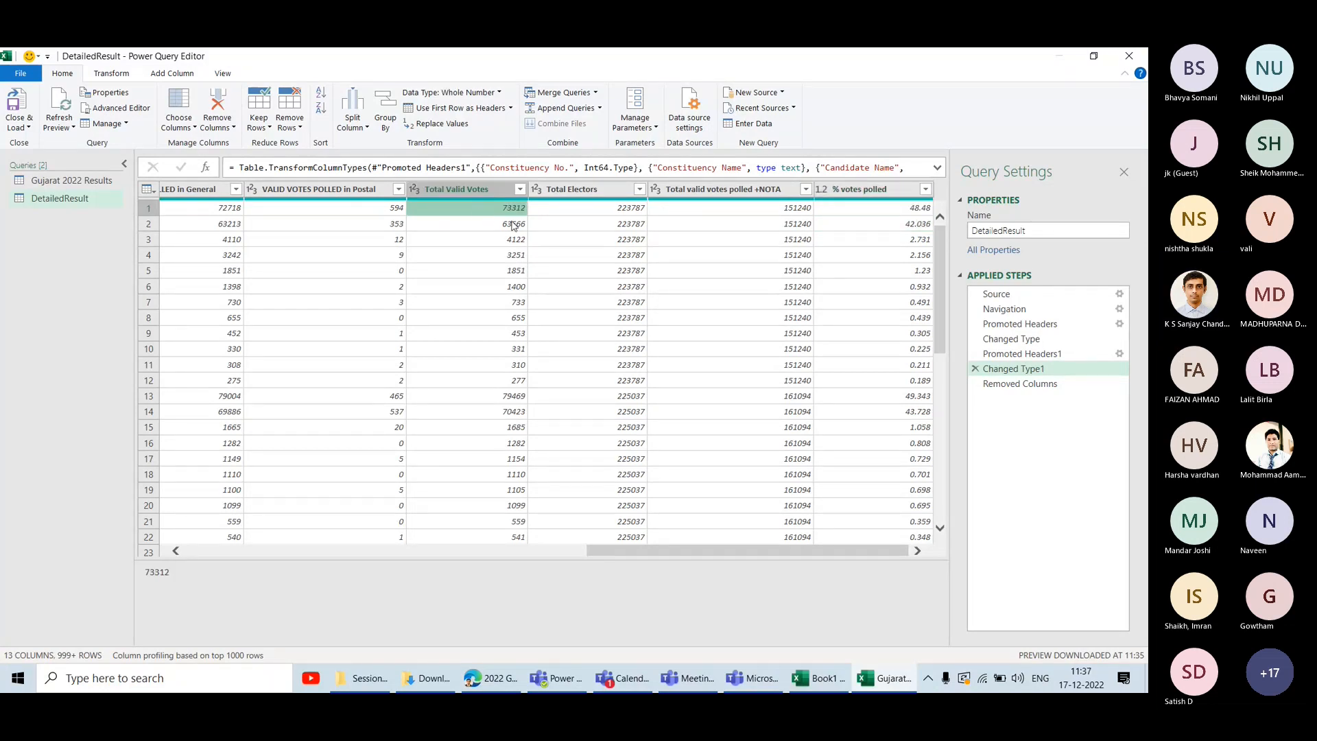
{"action": "left_click", "coordinate": [768, 213]}
{"action": "left_click", "coordinate": [505, 227]}
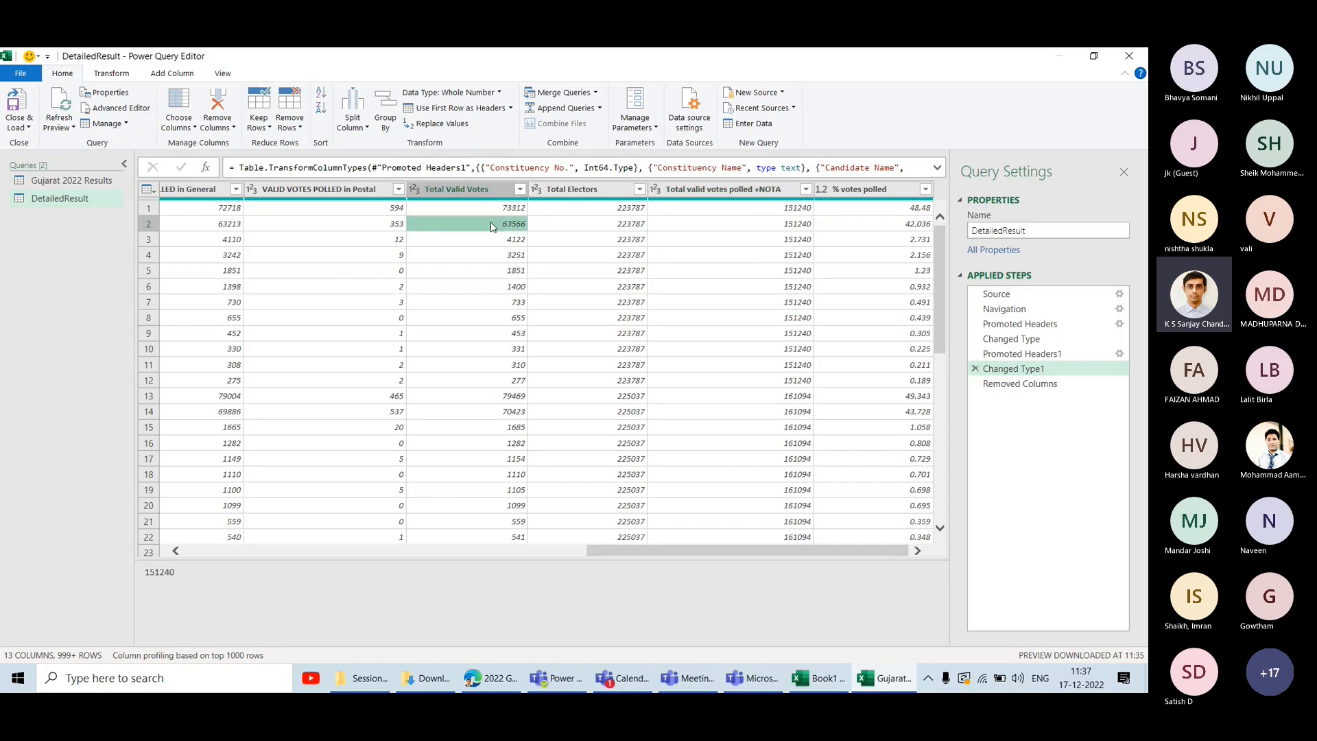
{"action": "left_click", "coordinate": [759, 229]}
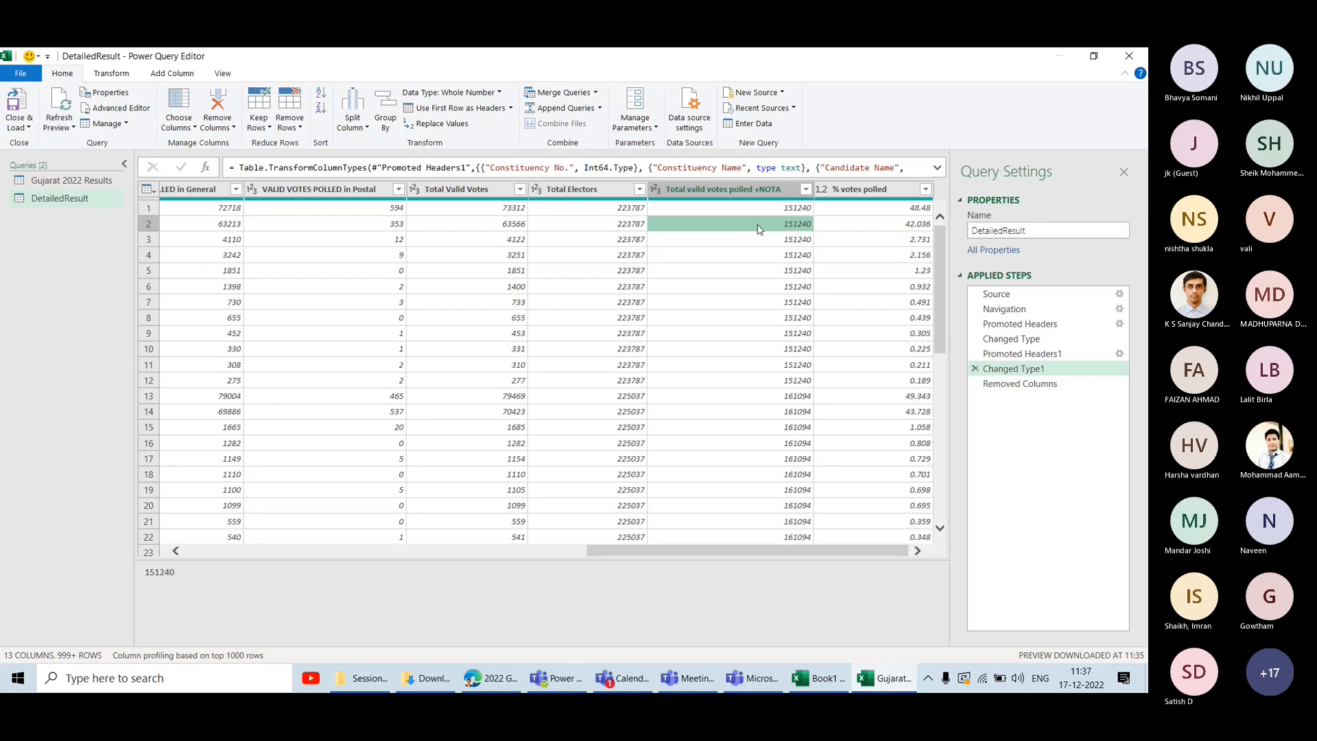
{"action": "left_click", "coordinate": [722, 213]}
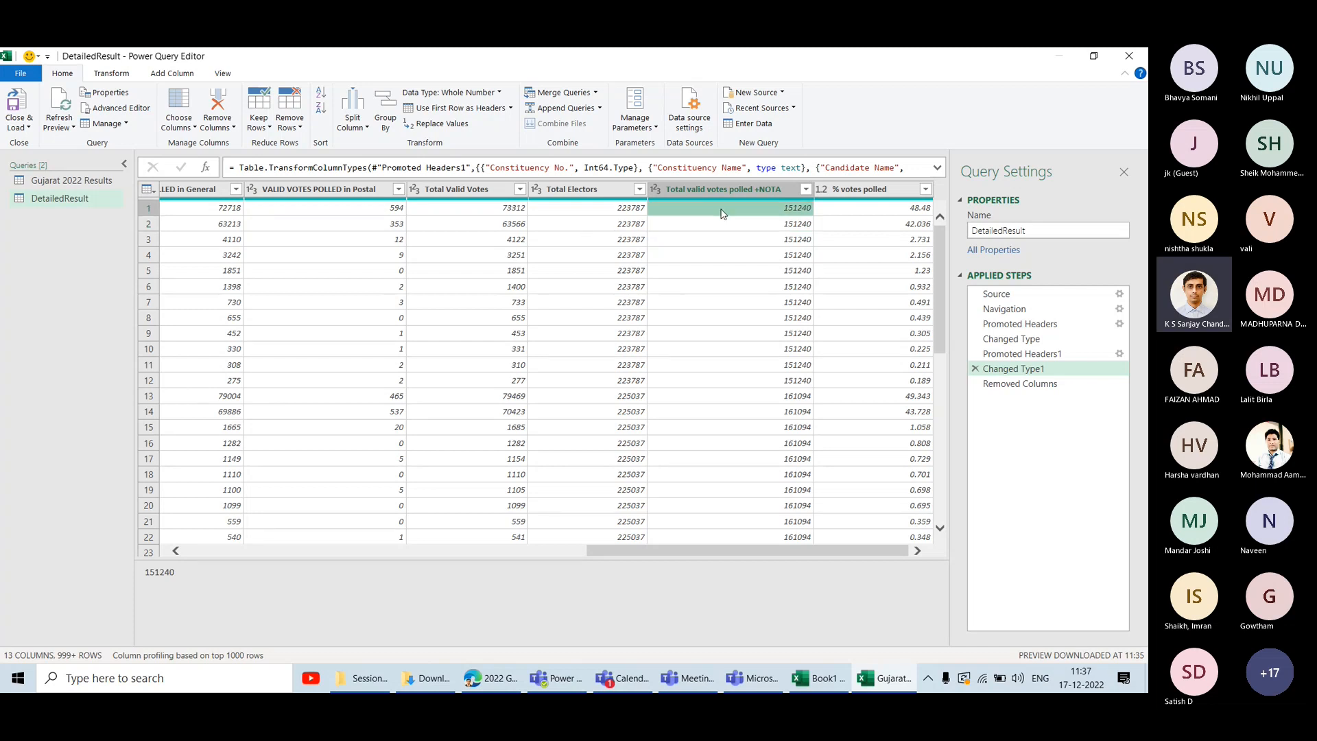
Examine how Total Electors, Total valid votes polled +NOTA and the NOTA entries under Party Name relate to each other.
{"action": "left_click", "coordinate": [863, 188]}
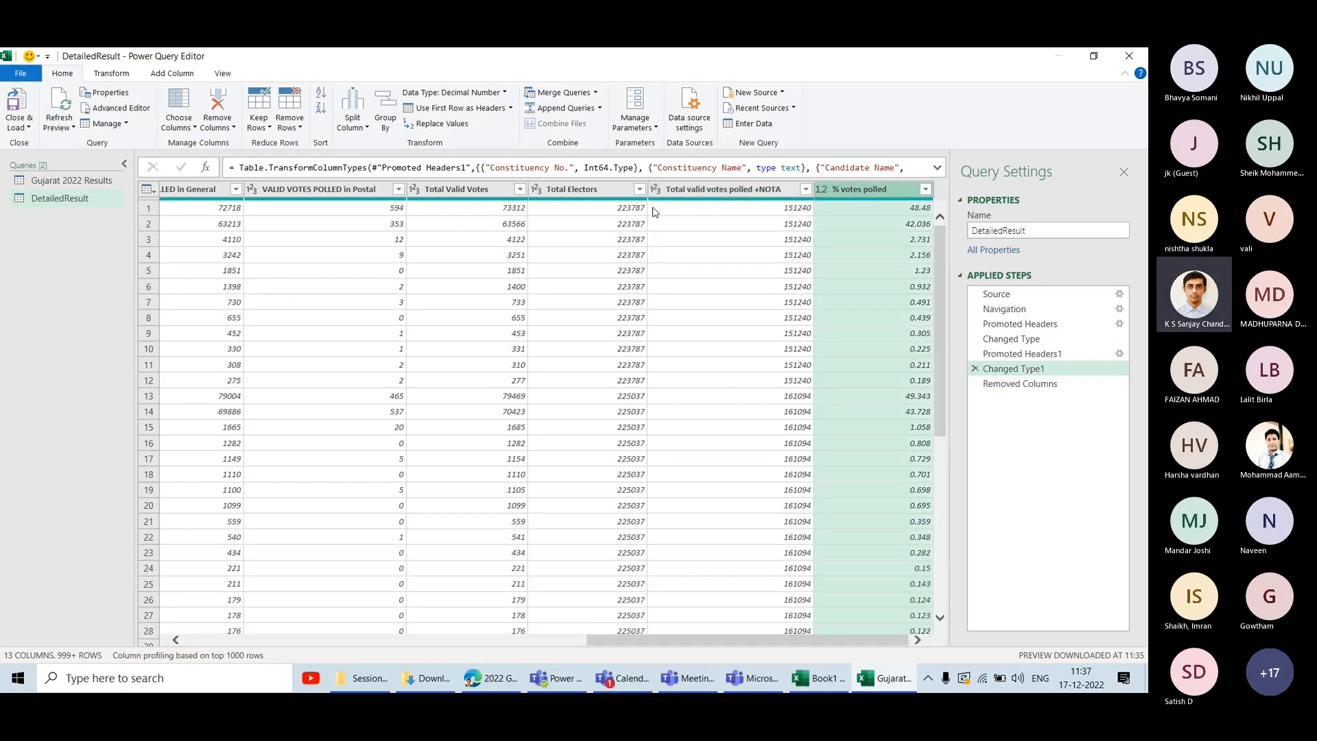
{"action": "left_click", "coordinate": [592, 209]}
{"action": "left_click", "coordinate": [581, 188]}
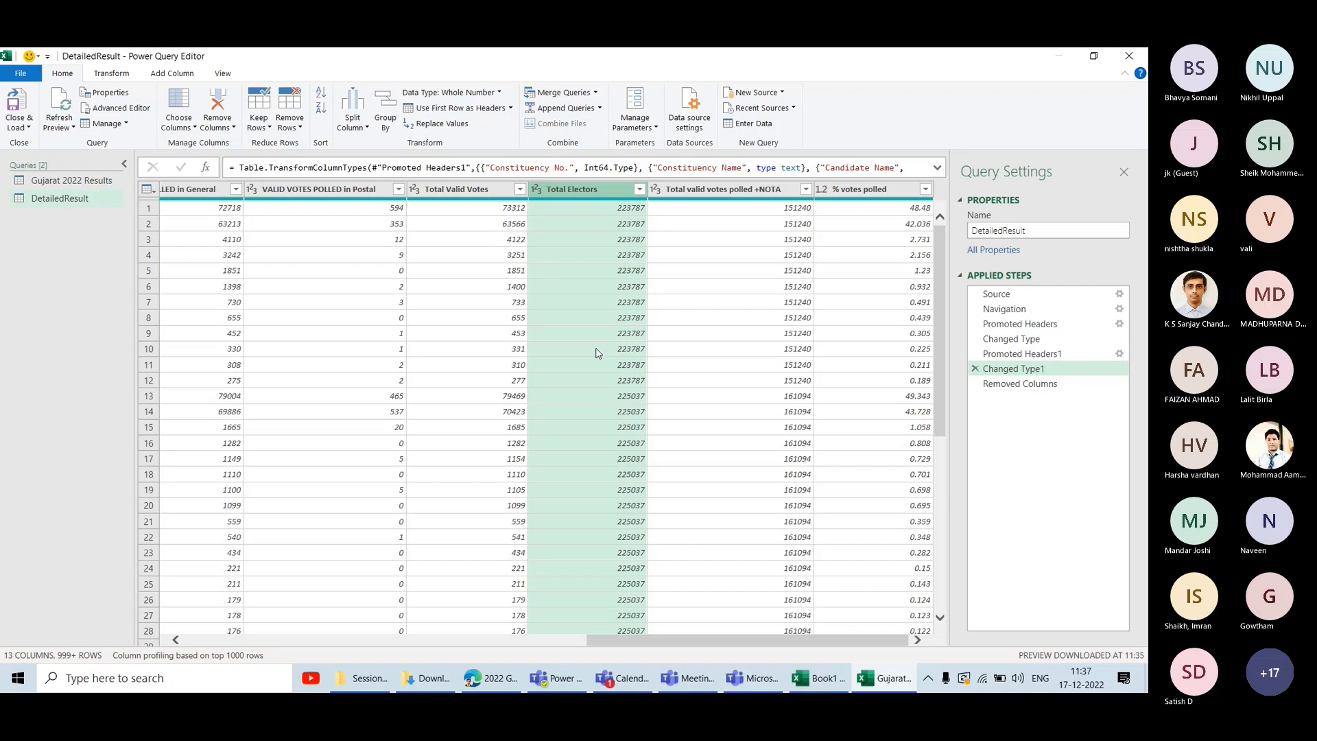
{"action": "scroll", "coordinate": [596, 353], "scroll_direction": "left", "scroll_amount": 3}
{"action": "scroll", "coordinate": [597, 353], "scroll_direction": "right", "scroll_amount": 3}
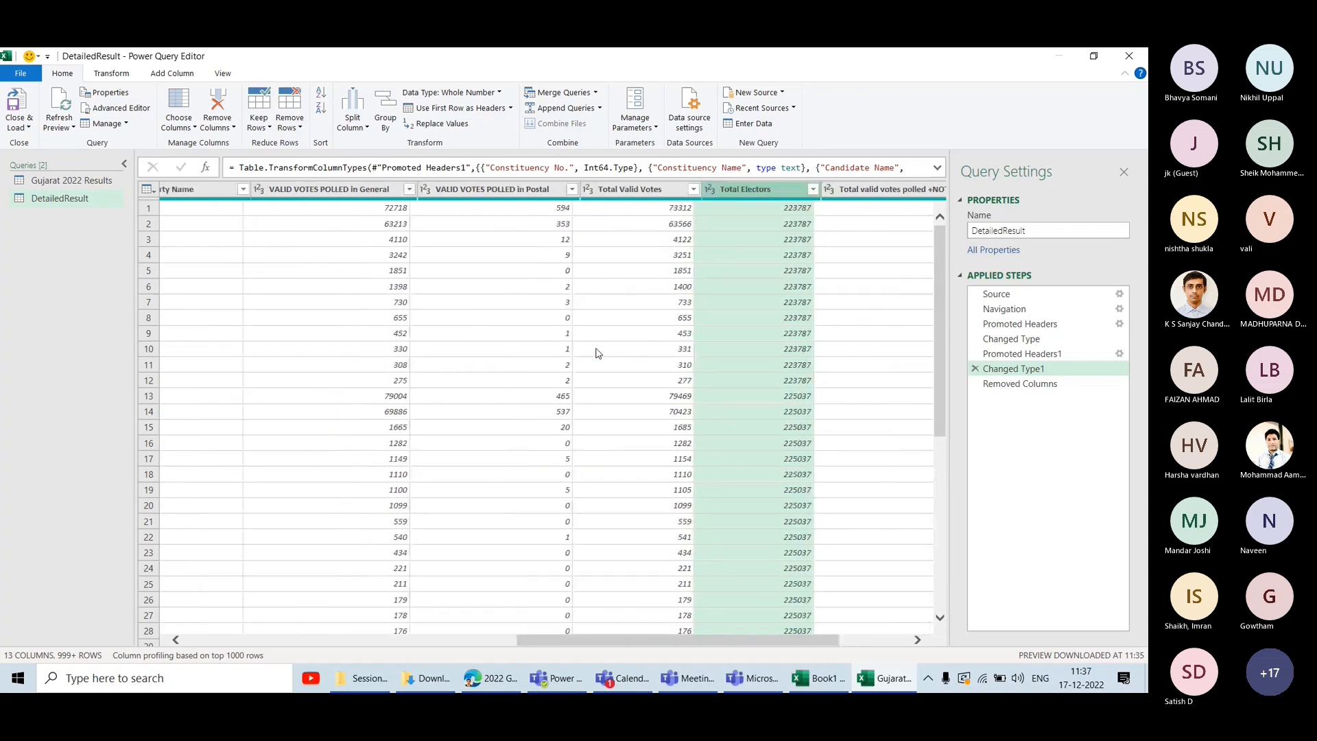
{"action": "left_click", "coordinate": [748, 190]}
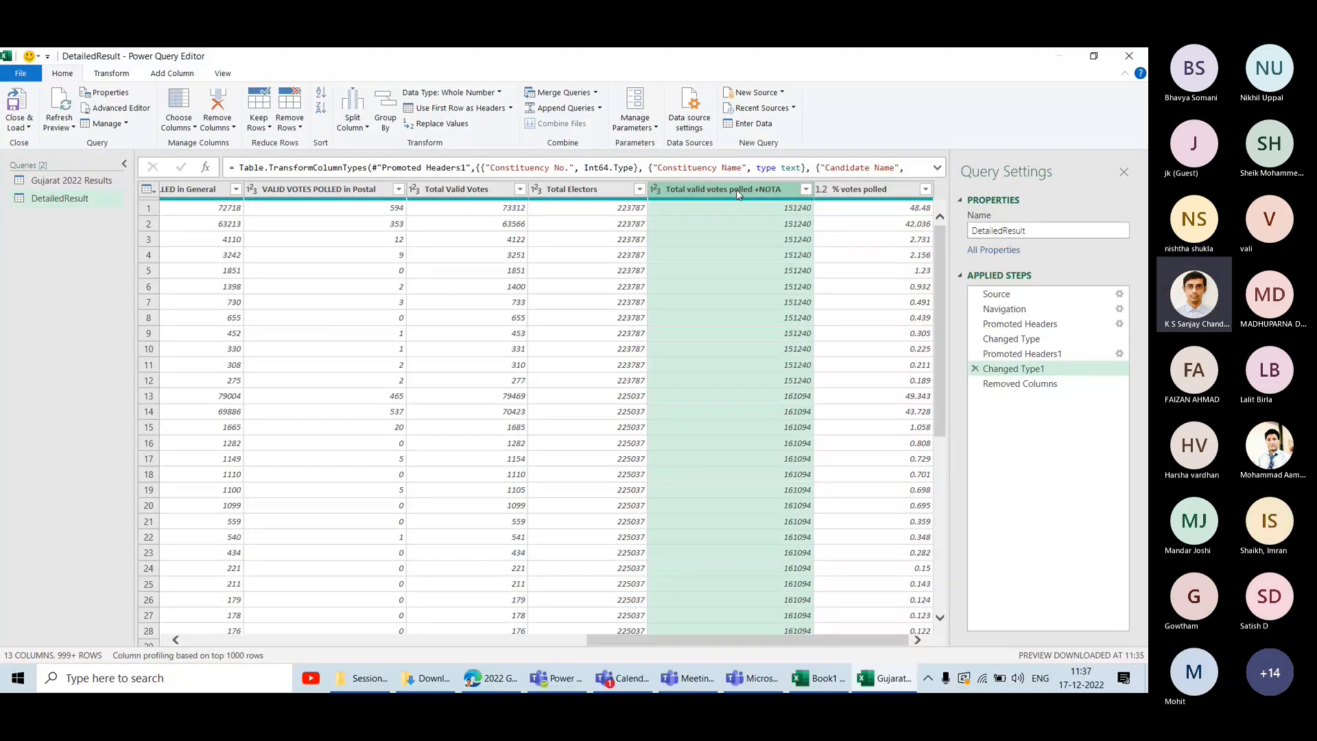
{"action": "left_click", "coordinate": [580, 192]}
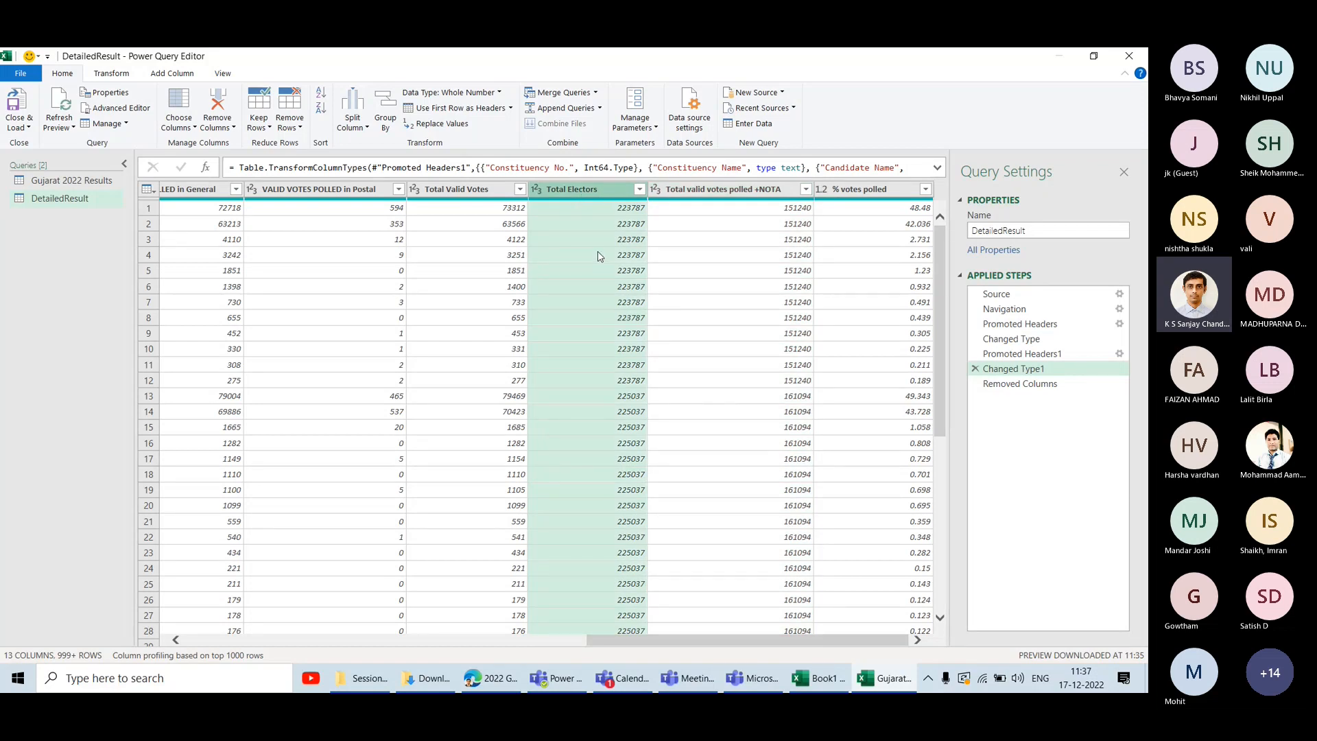
{"action": "left_click", "coordinate": [726, 193]}
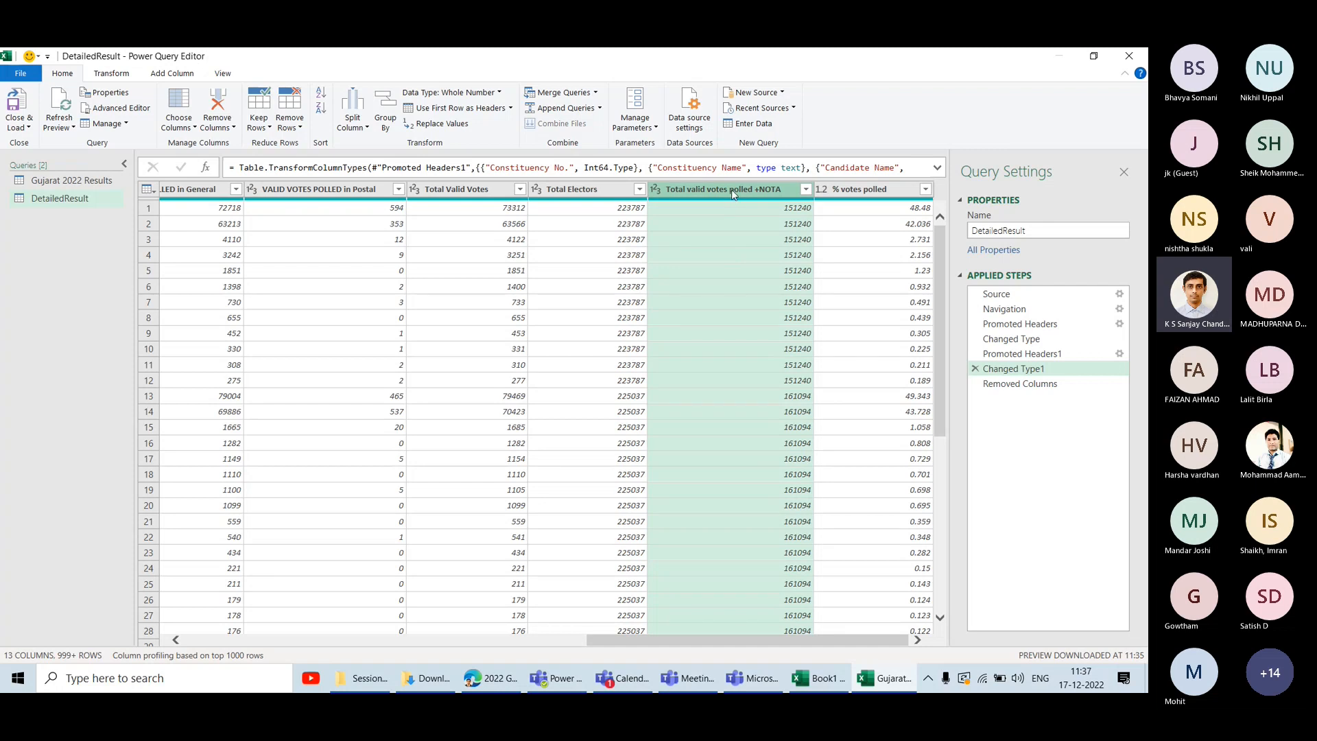
{"action": "scroll", "coordinate": [645, 300], "scroll_direction": "left", "scroll_amount": 5}
{"action": "left_click", "coordinate": [441, 257]}
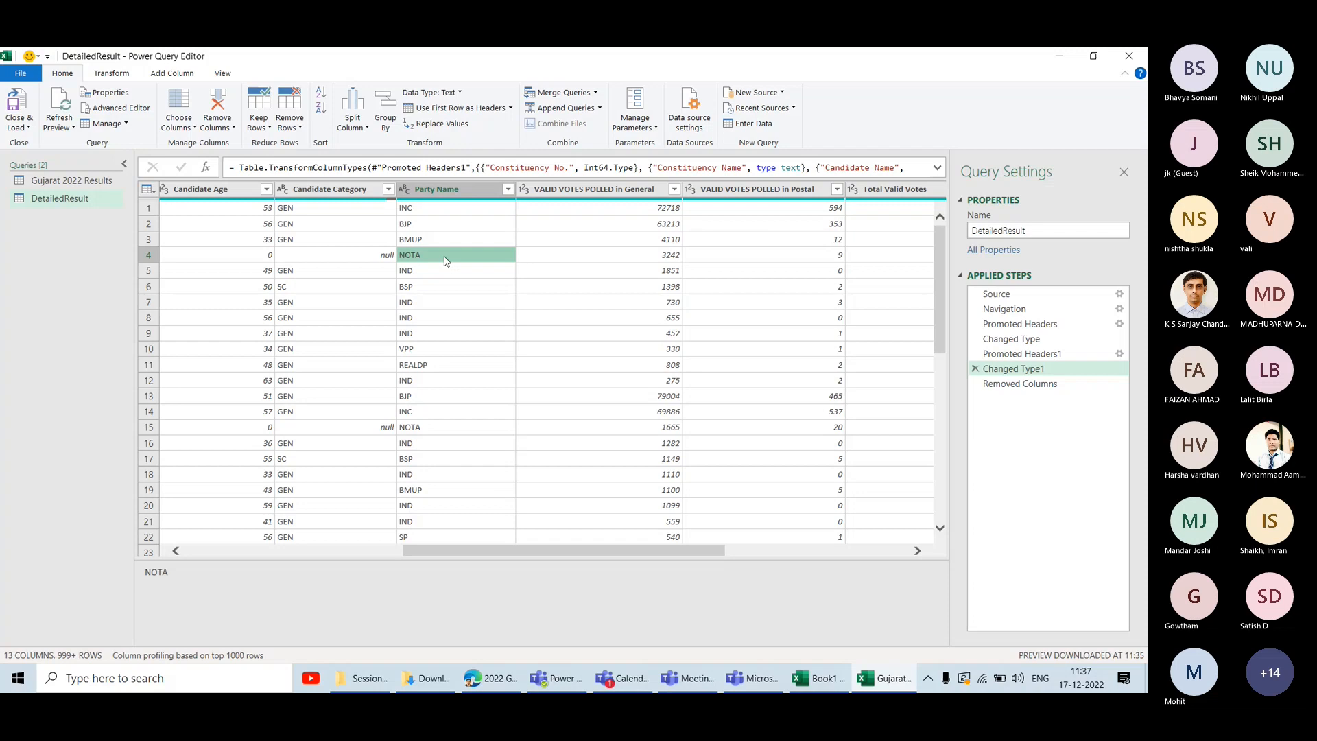
{"action": "scroll", "coordinate": [480, 261], "scroll_direction": "right", "scroll_amount": 10}
{"action": "left_click", "coordinate": [709, 197]}
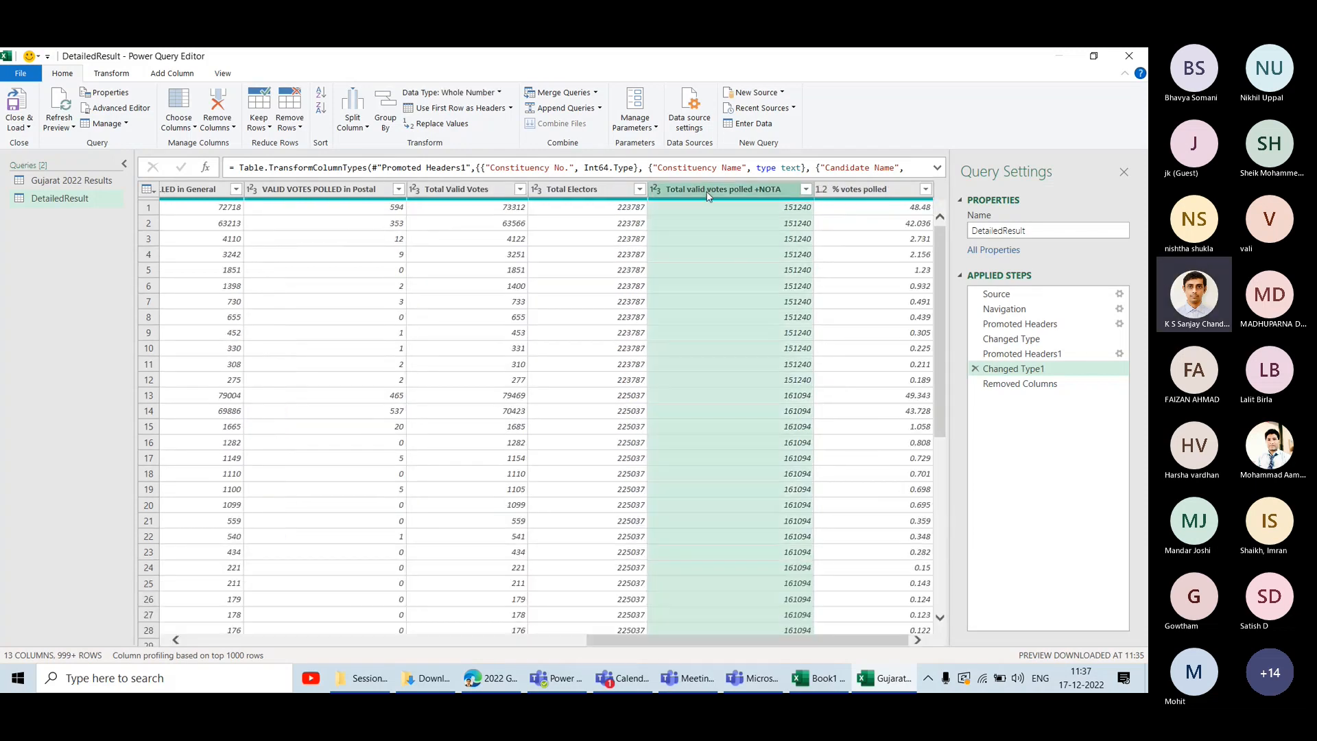
{"action": "left_click", "coordinate": [608, 187]}
{"action": "left_click", "coordinate": [675, 189]}
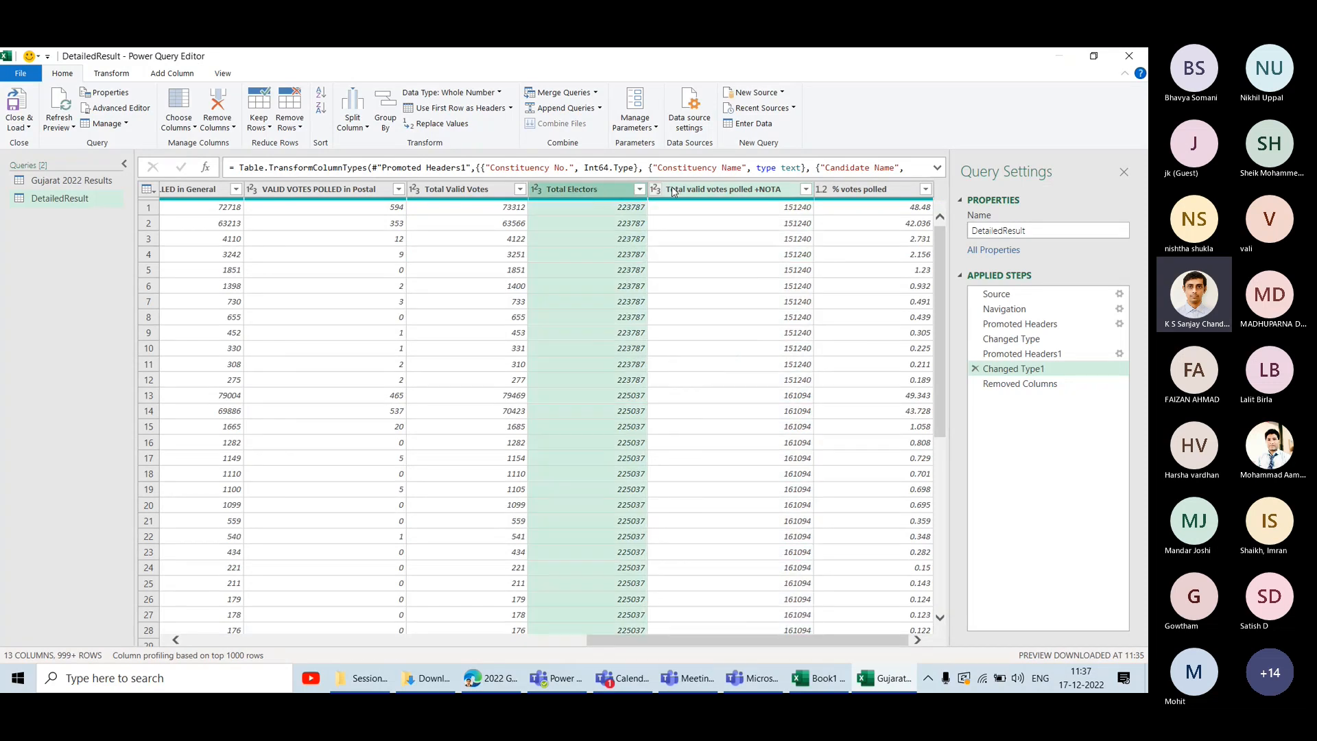
Remove only the % votes polled column as a step inserted after Changed Type1, and delete the earlier Removed Columns step.
{"action": "left_click", "coordinate": [881, 195]}
{"action": "right_click", "coordinate": [884, 196]}
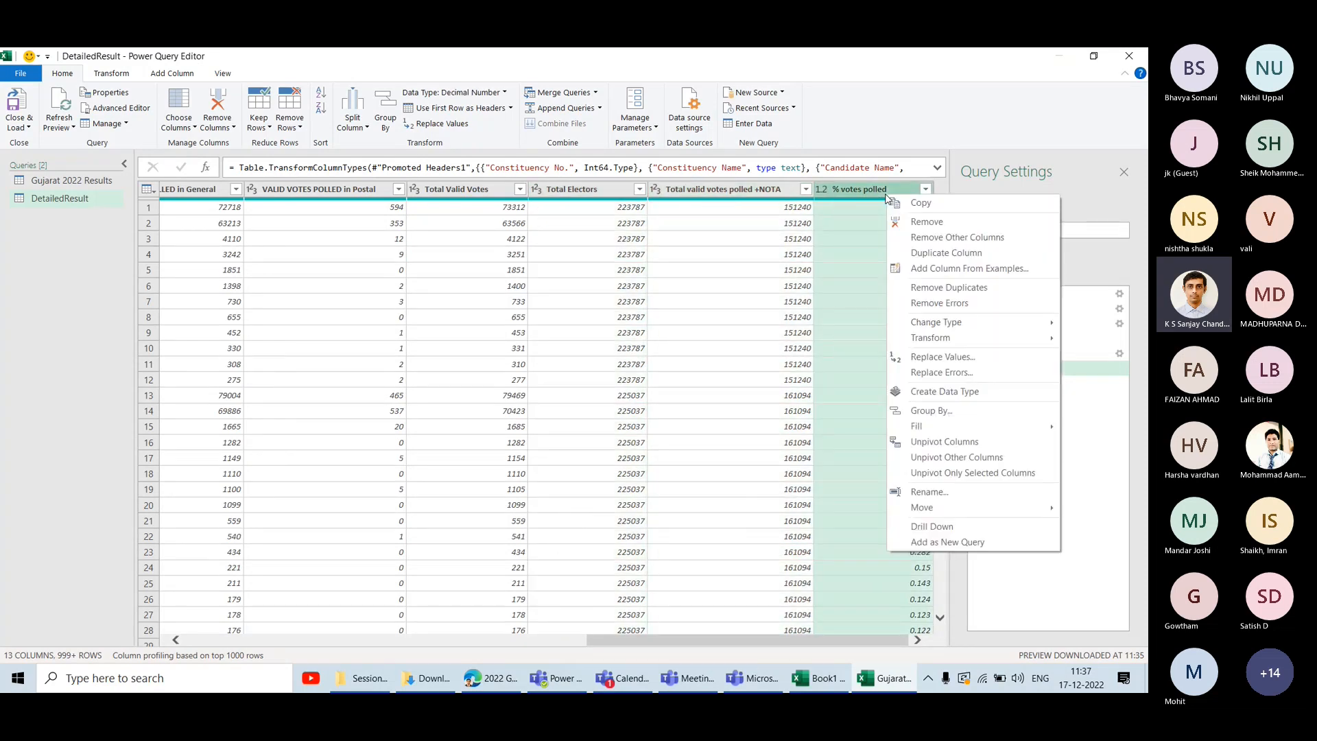
{"action": "left_click", "coordinate": [927, 221]}
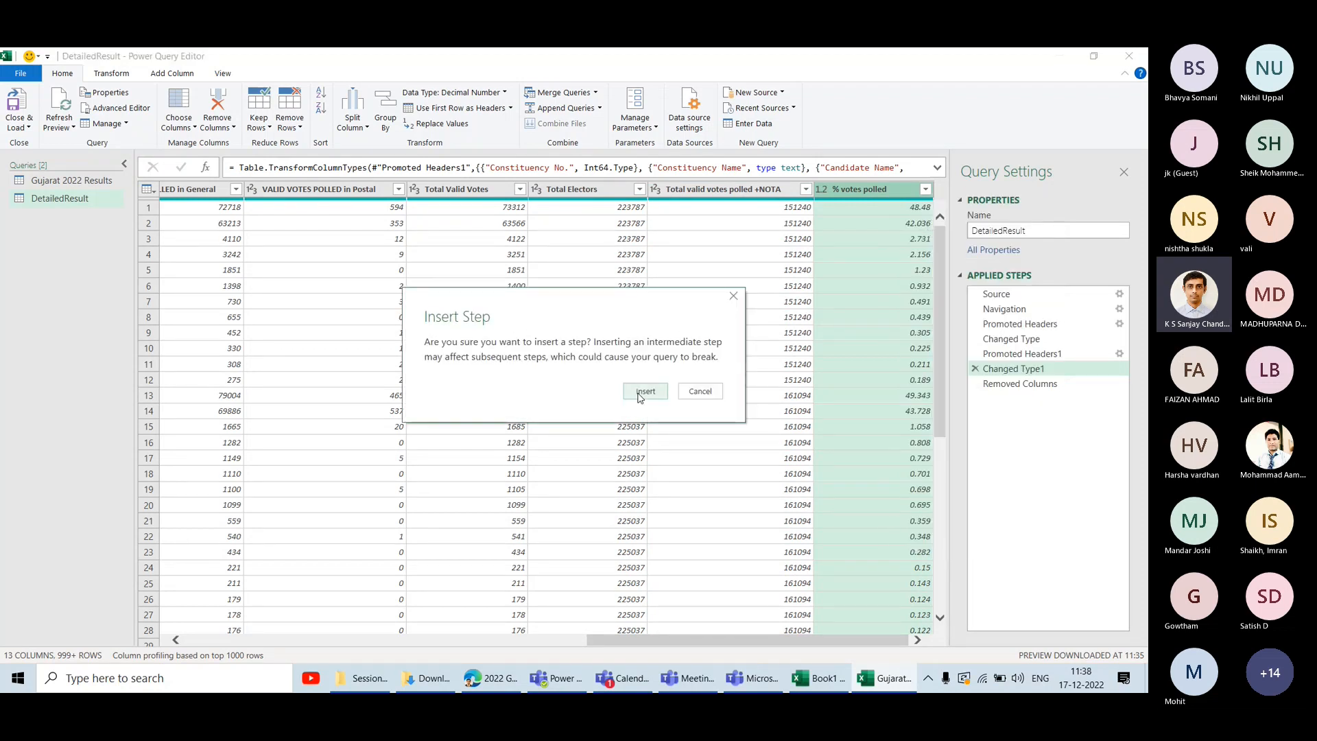
{"action": "left_click", "coordinate": [655, 413]}
{"action": "left_click", "coordinate": [1023, 399]}
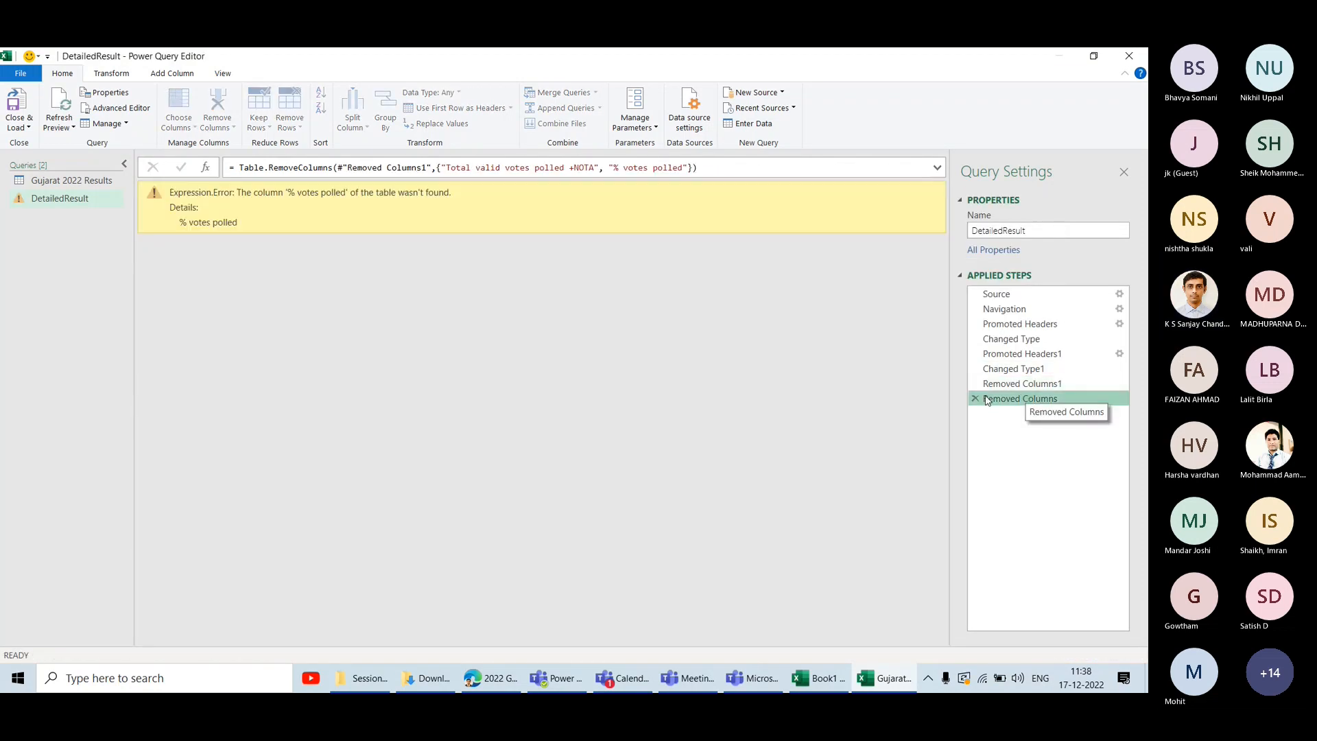
{"action": "left_click", "coordinate": [975, 399]}
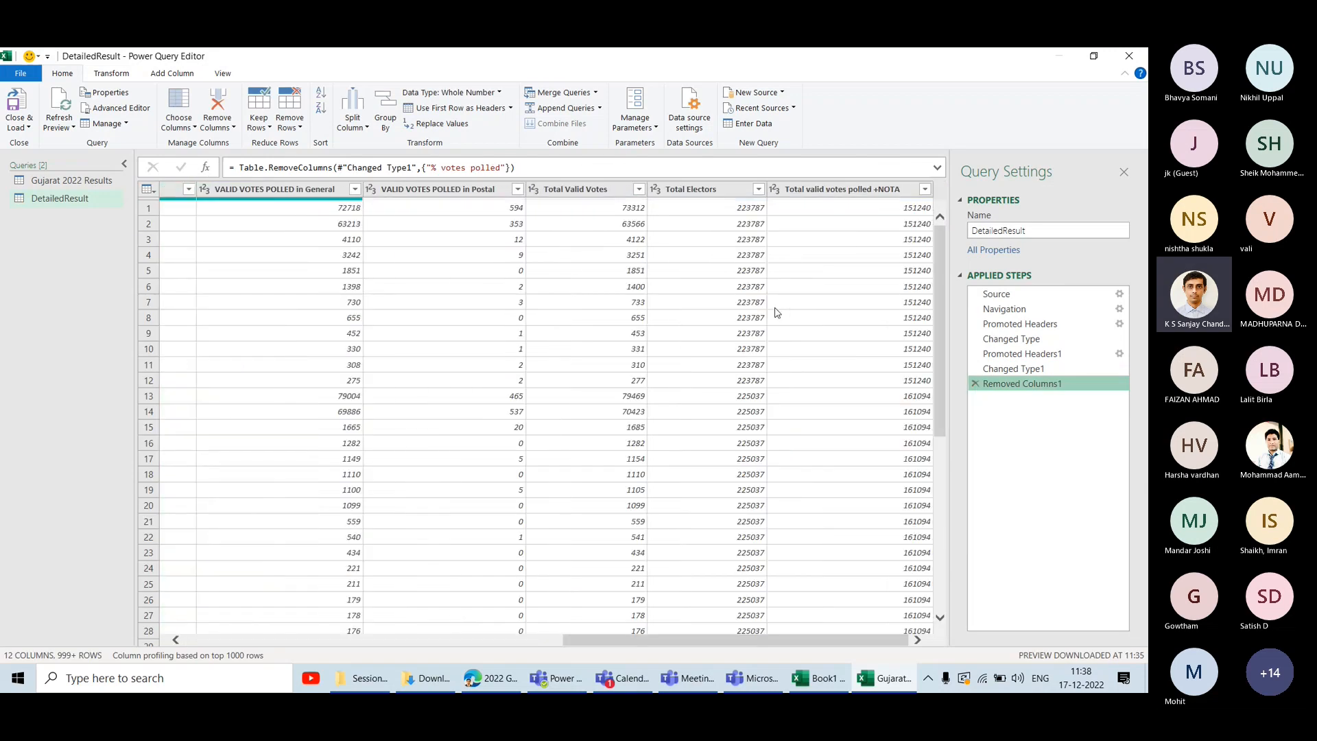
Check the Gujarat 2022 Results query's columns, then remove the Candidate Sex column from the DetailedResult query.
{"action": "scroll", "coordinate": [779, 426], "scroll_direction": "left", "scroll_amount": 10}
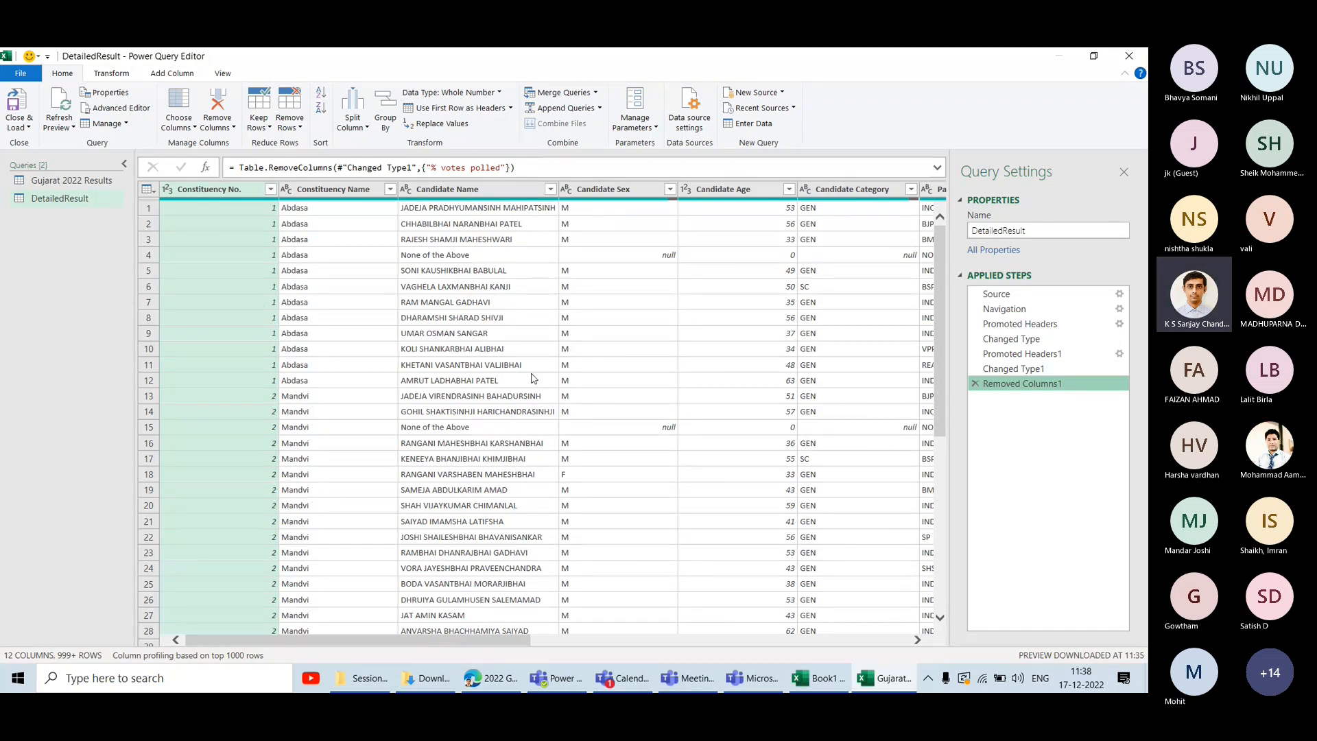
{"action": "scroll", "coordinate": [533, 378], "scroll_direction": "right", "scroll_amount": 2}
{"action": "left_click", "coordinate": [546, 189]}
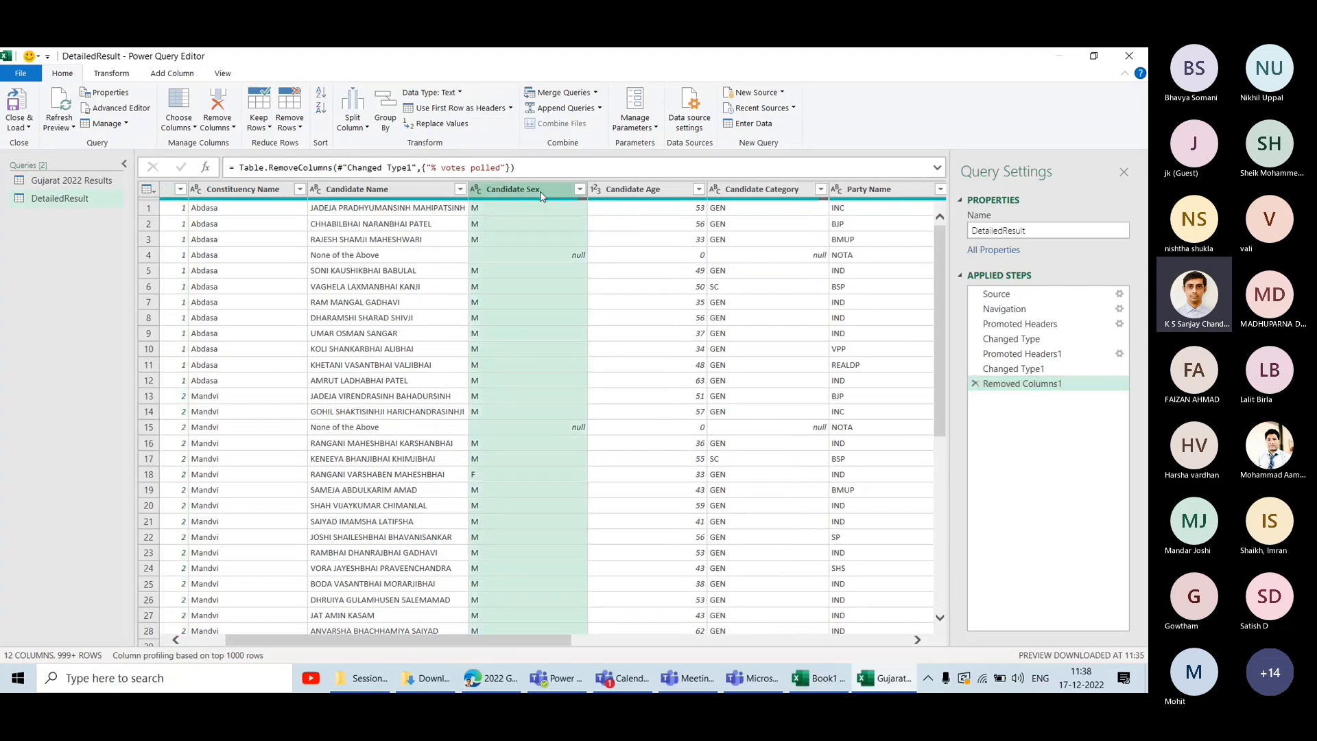
{"action": "left_click", "coordinate": [96, 181]}
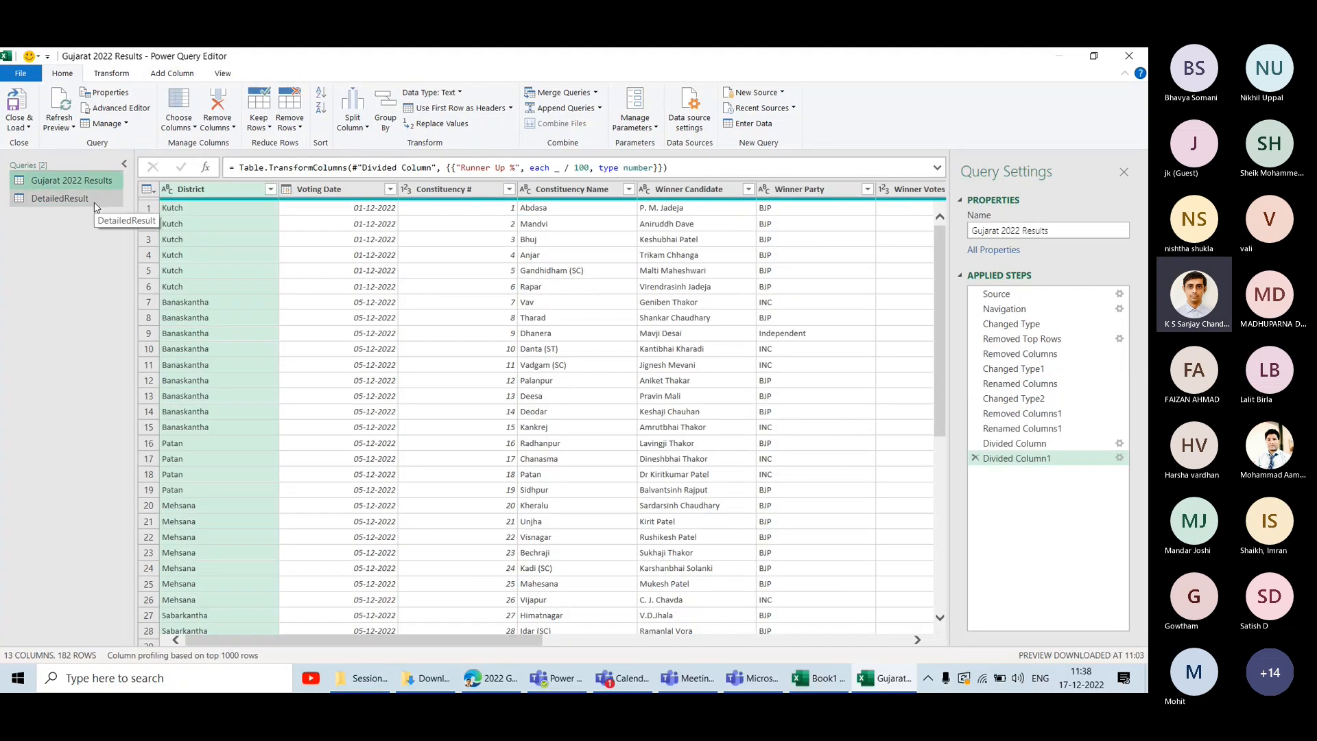
{"action": "left_click", "coordinate": [96, 199]}
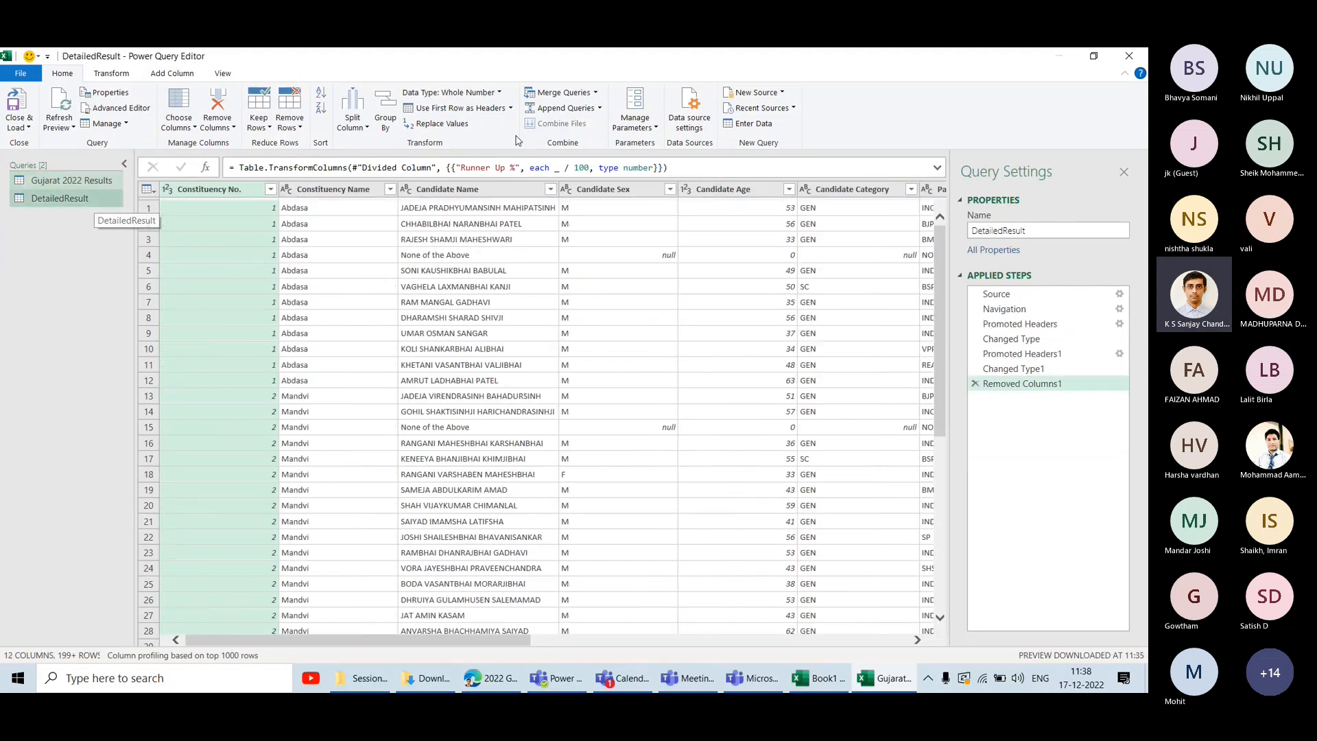
{"action": "right_click", "coordinate": [595, 196]}
{"action": "left_click", "coordinate": [617, 214]}
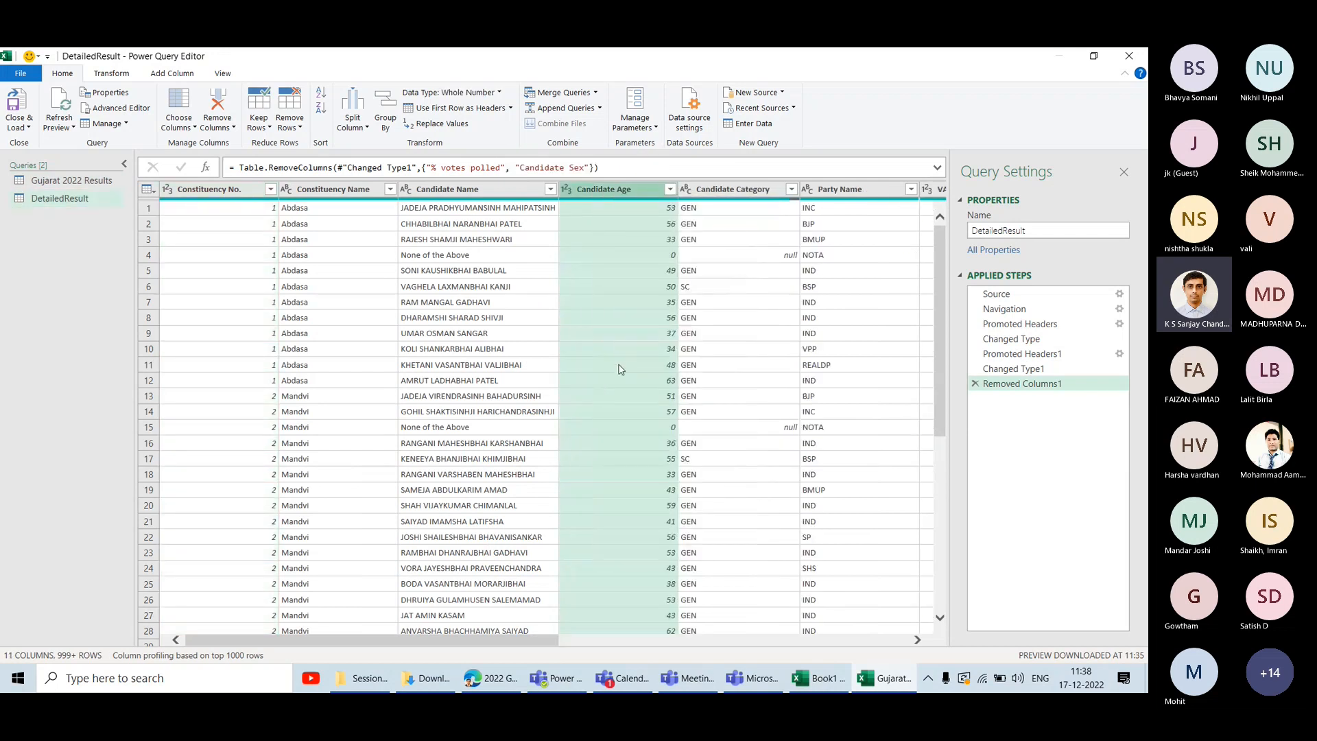
Remove the Candidate Category and Candidate Age columns from the DetailedResult query.
{"action": "scroll", "coordinate": [645, 422], "scroll_direction": "right", "scroll_amount": 5}
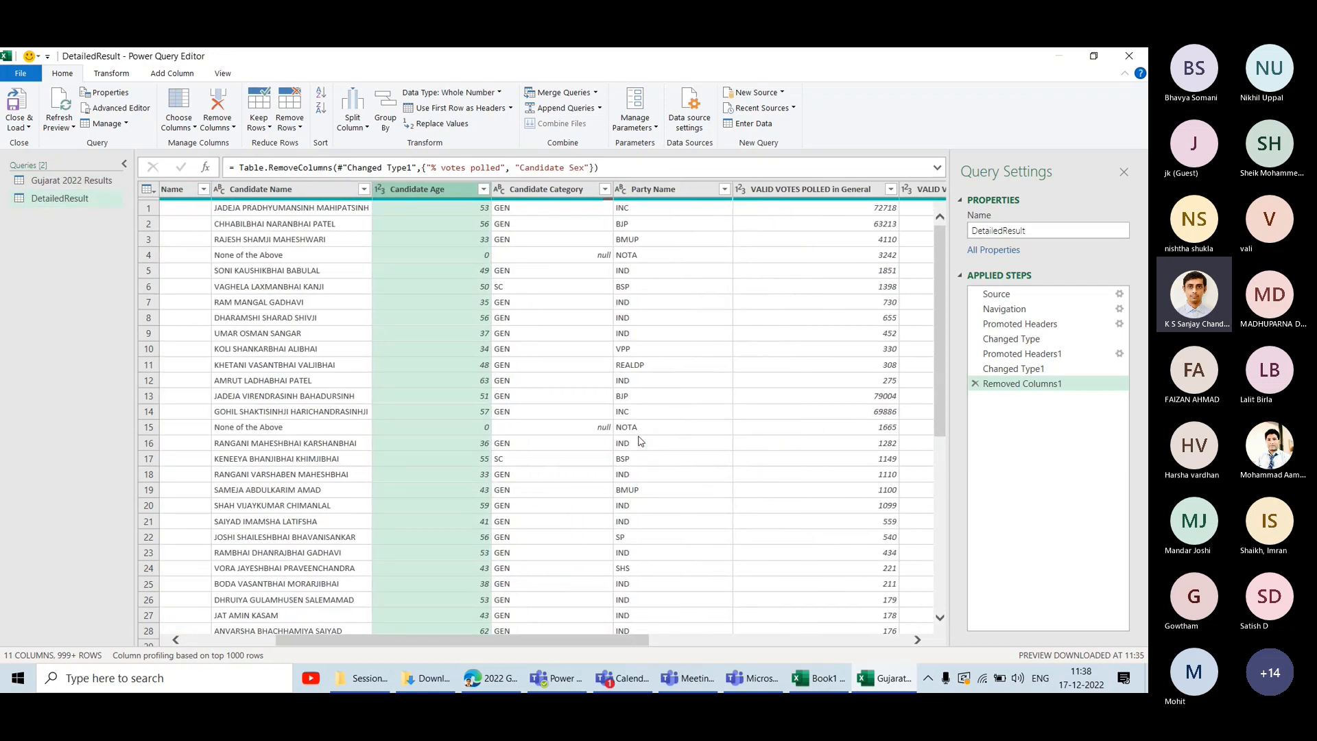
{"action": "left_click", "coordinate": [569, 190]}
{"action": "right_click", "coordinate": [570, 189]}
{"action": "left_click", "coordinate": [584, 214]}
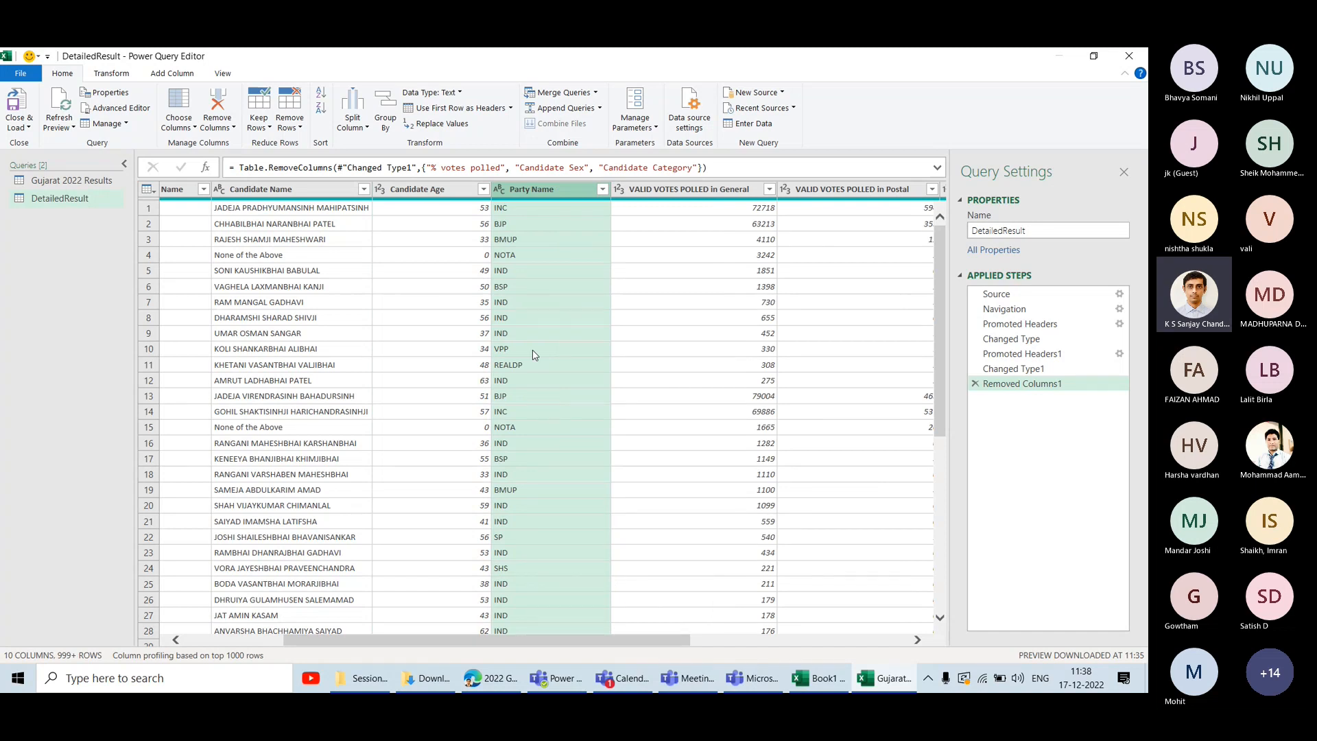
{"action": "left_click", "coordinate": [439, 190]}
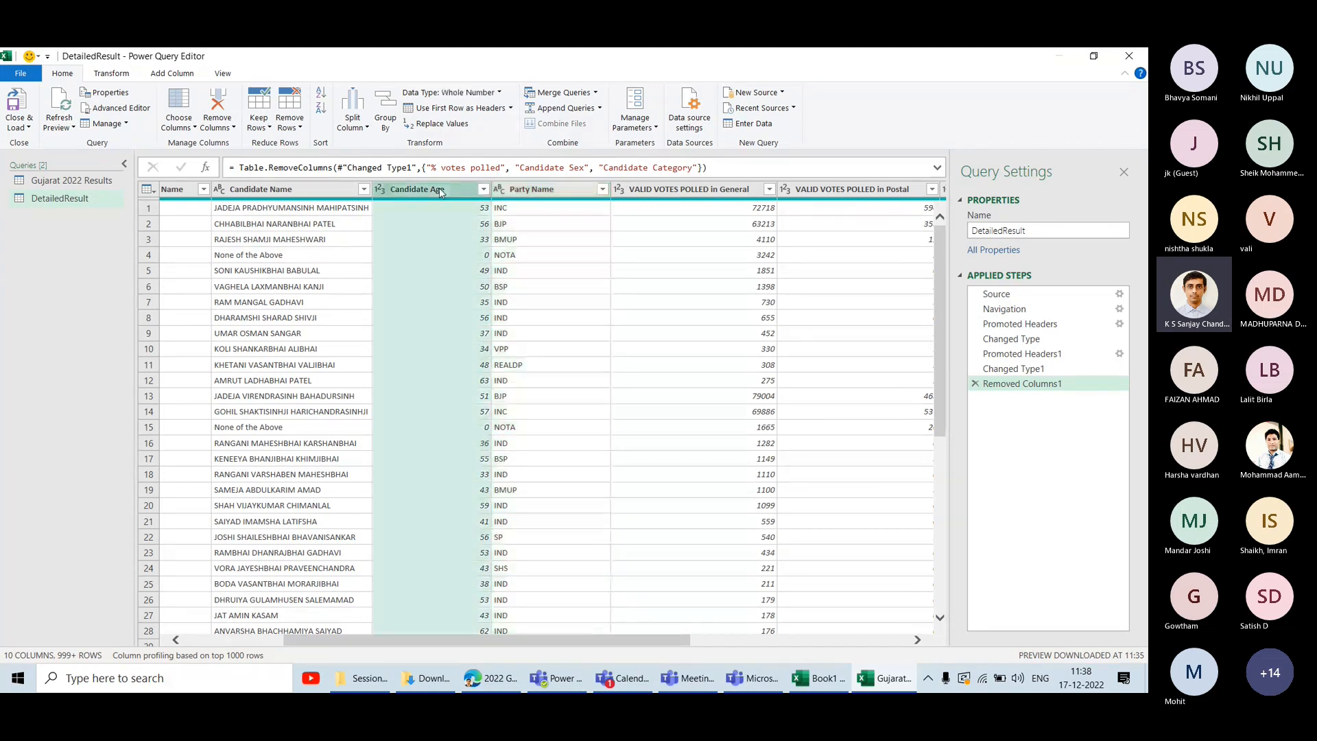
{"action": "right_click", "coordinate": [439, 189]}
{"action": "left_click", "coordinate": [456, 214]}
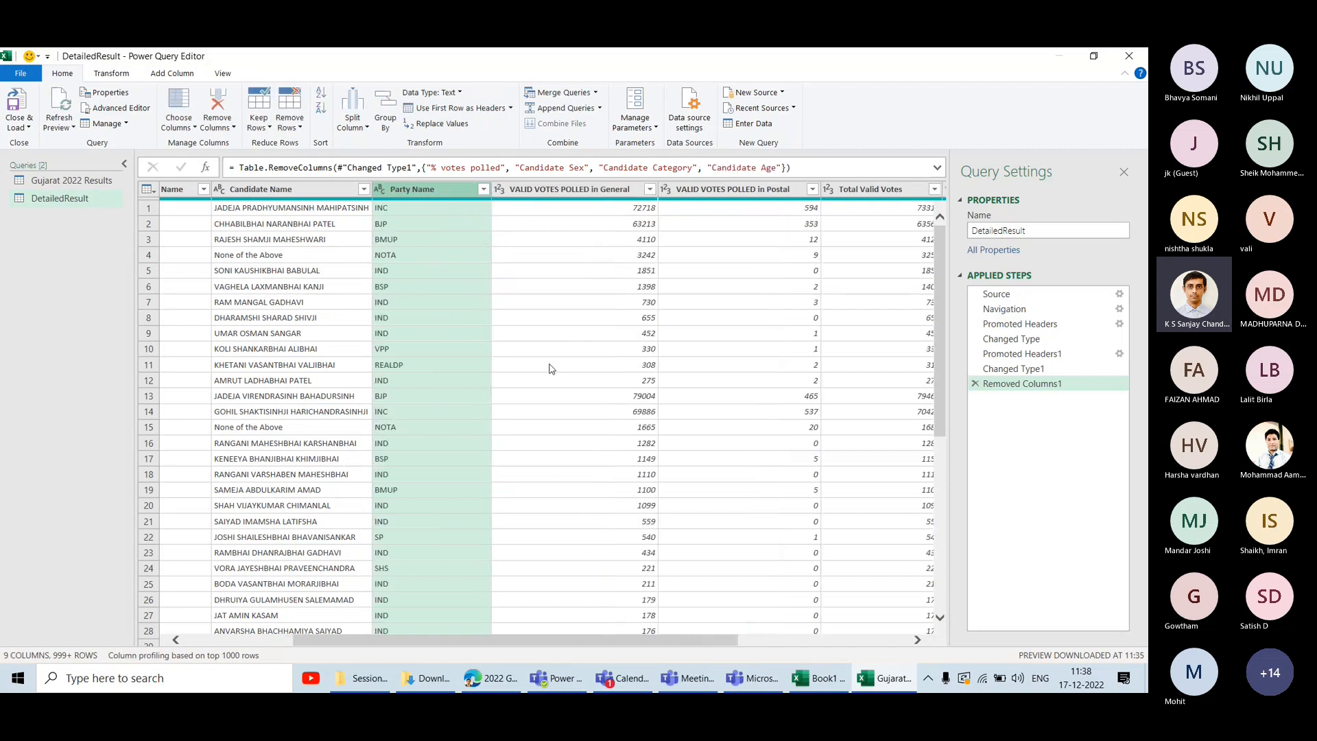
Compare the general and postal votes with Total Valid Votes, and remove the VALID VOTES POLLED in General and VALID VOTES POLLED in Postal columns.
{"action": "scroll", "coordinate": [328, 257], "scroll_direction": "left", "scroll_amount": 3}
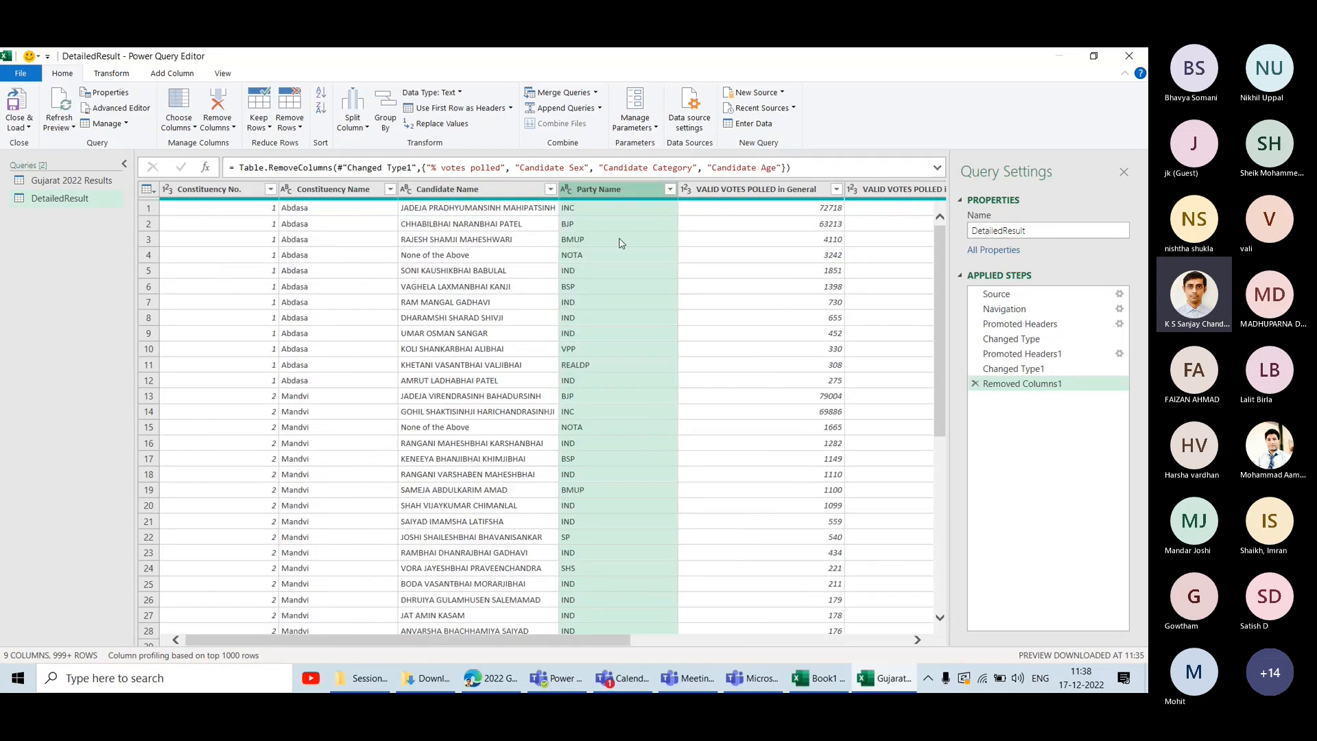
{"action": "scroll", "coordinate": [621, 244], "scroll_direction": "right", "scroll_amount": 3}
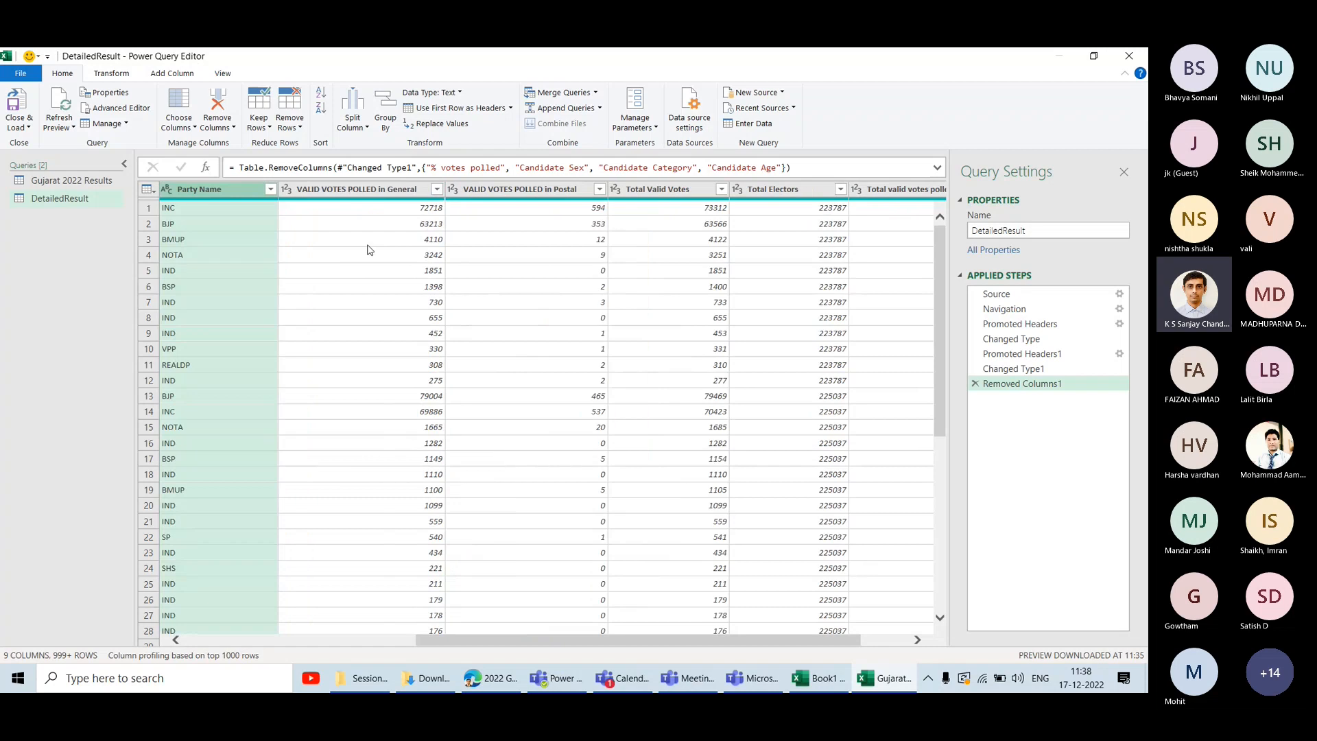
{"action": "left_click", "coordinate": [396, 190]}
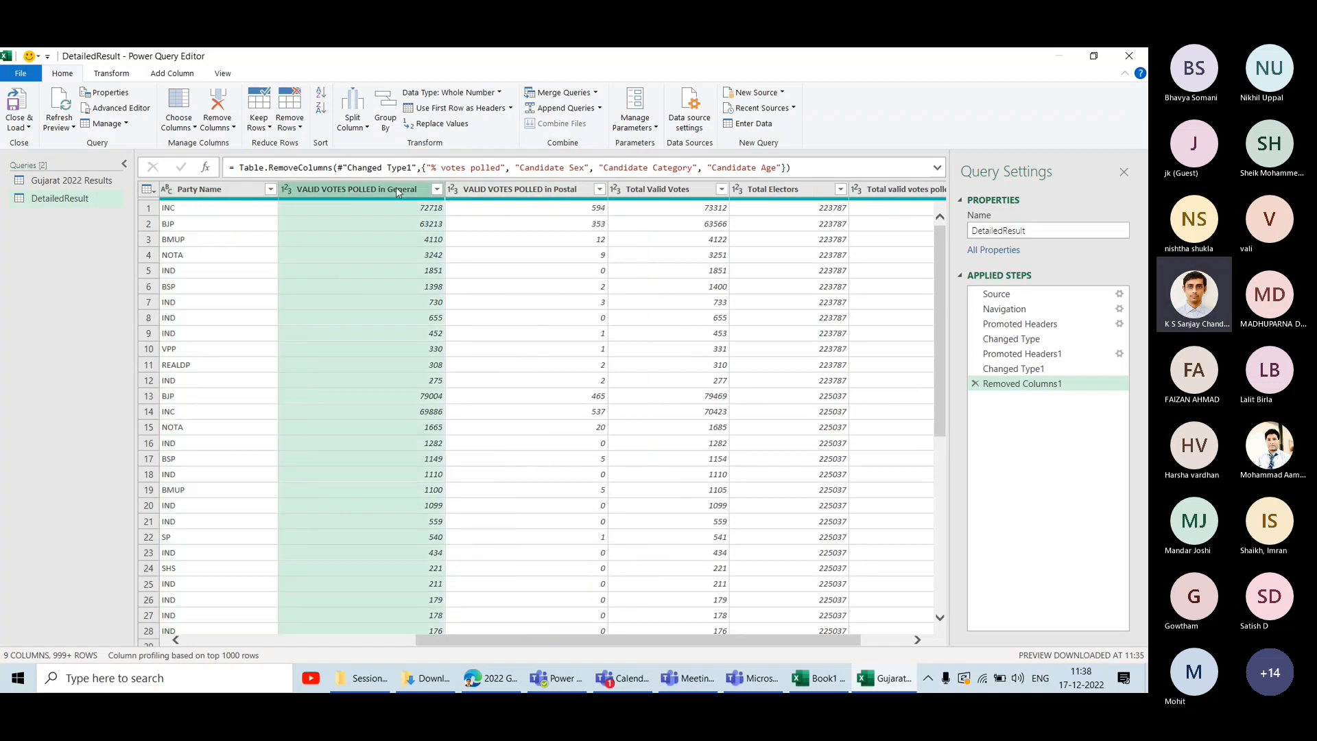
{"action": "key", "text": "shift+Right"}
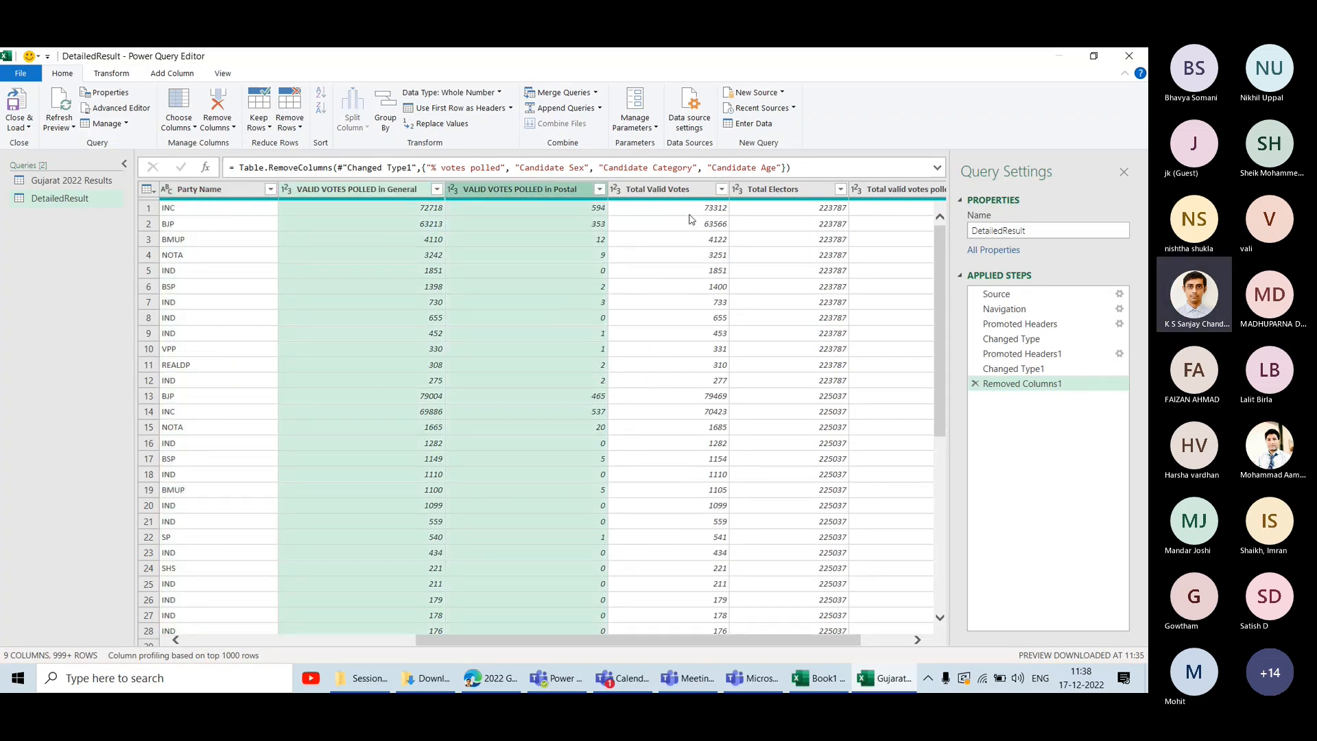
{"action": "right_click", "coordinate": [394, 200]}
{"action": "left_click", "coordinate": [594, 200]}
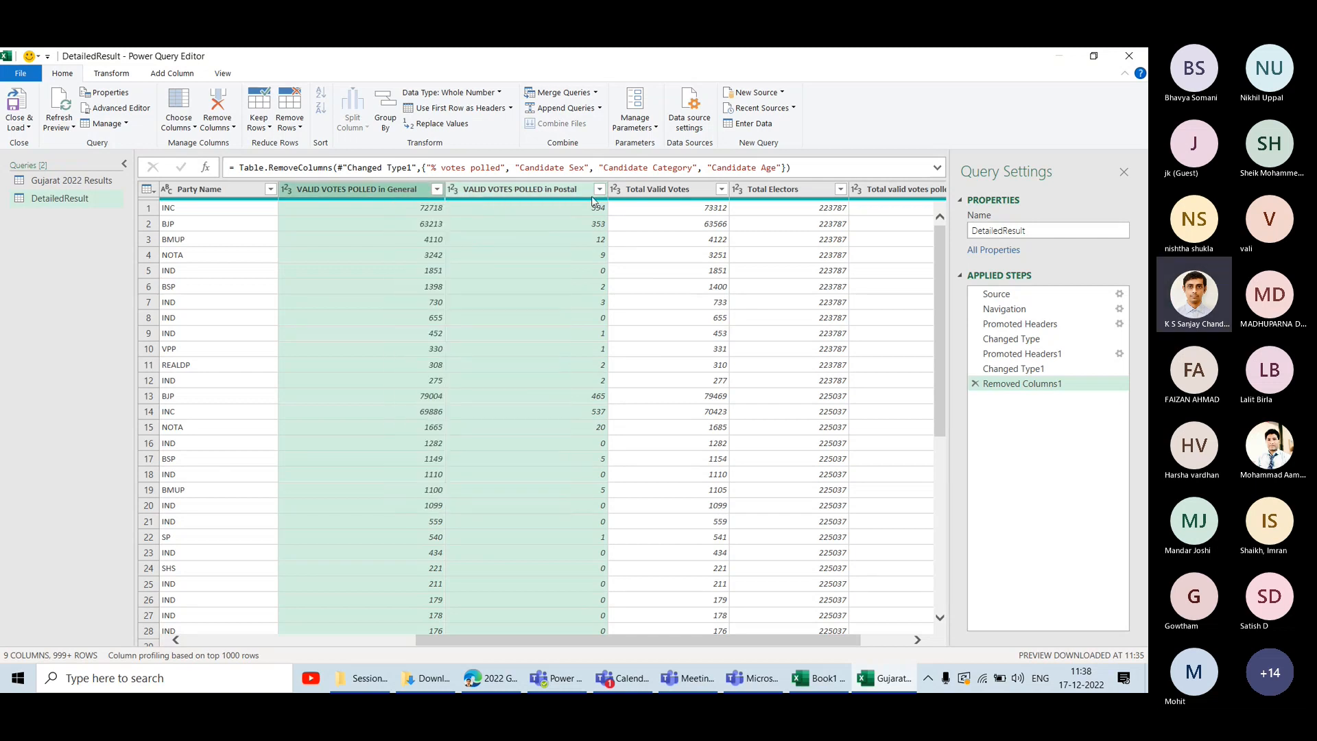
{"action": "left_click", "coordinate": [412, 208]}
{"action": "left_click", "coordinate": [549, 210]}
{"action": "left_click", "coordinate": [669, 211]}
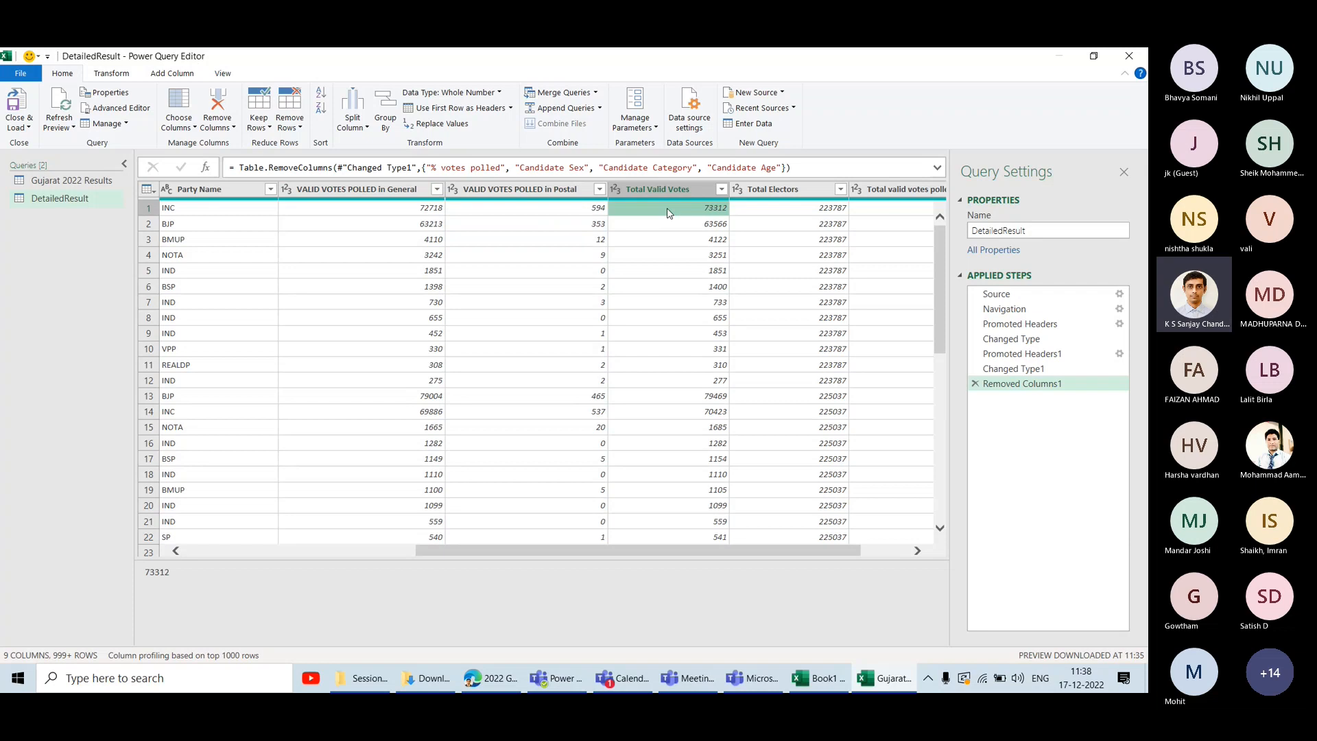
{"action": "left_click", "coordinate": [368, 191]}
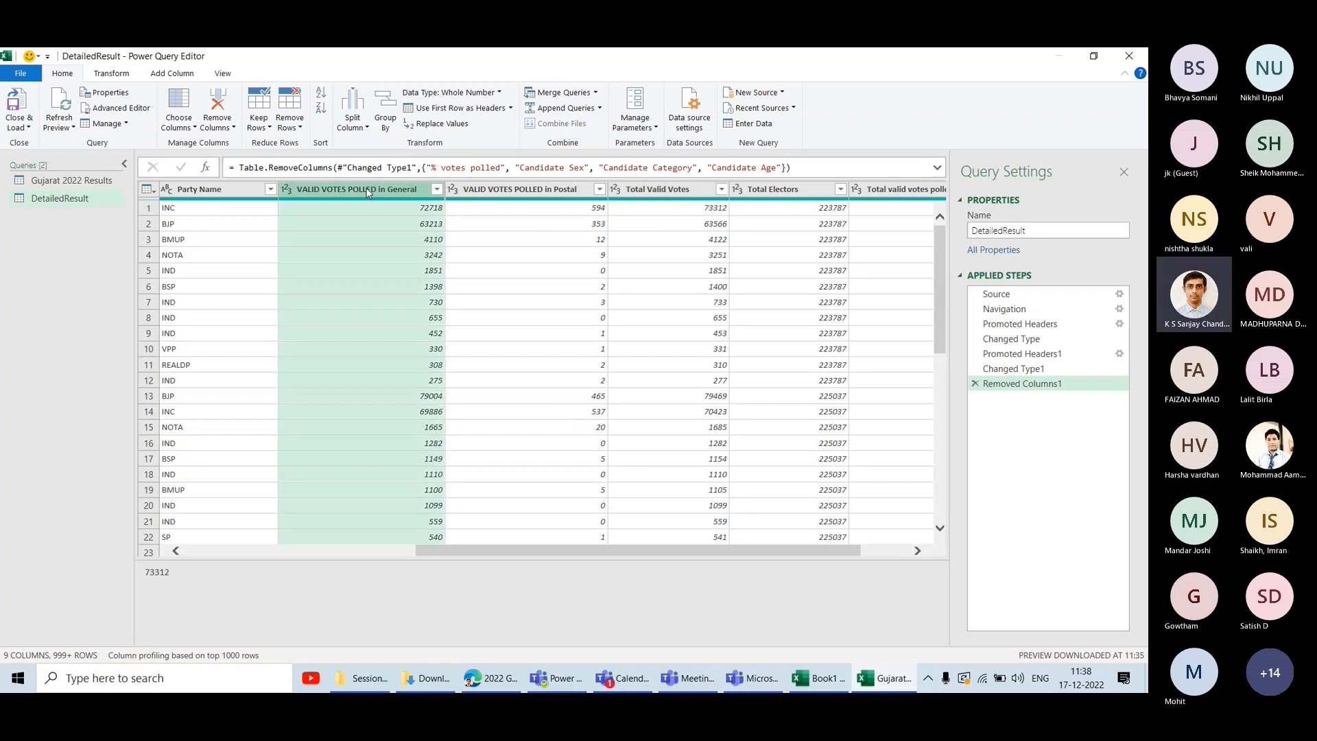
{"action": "key", "text": "shift+Right"}
{"action": "right_click", "coordinate": [368, 192]}
{"action": "left_click", "coordinate": [388, 216]}
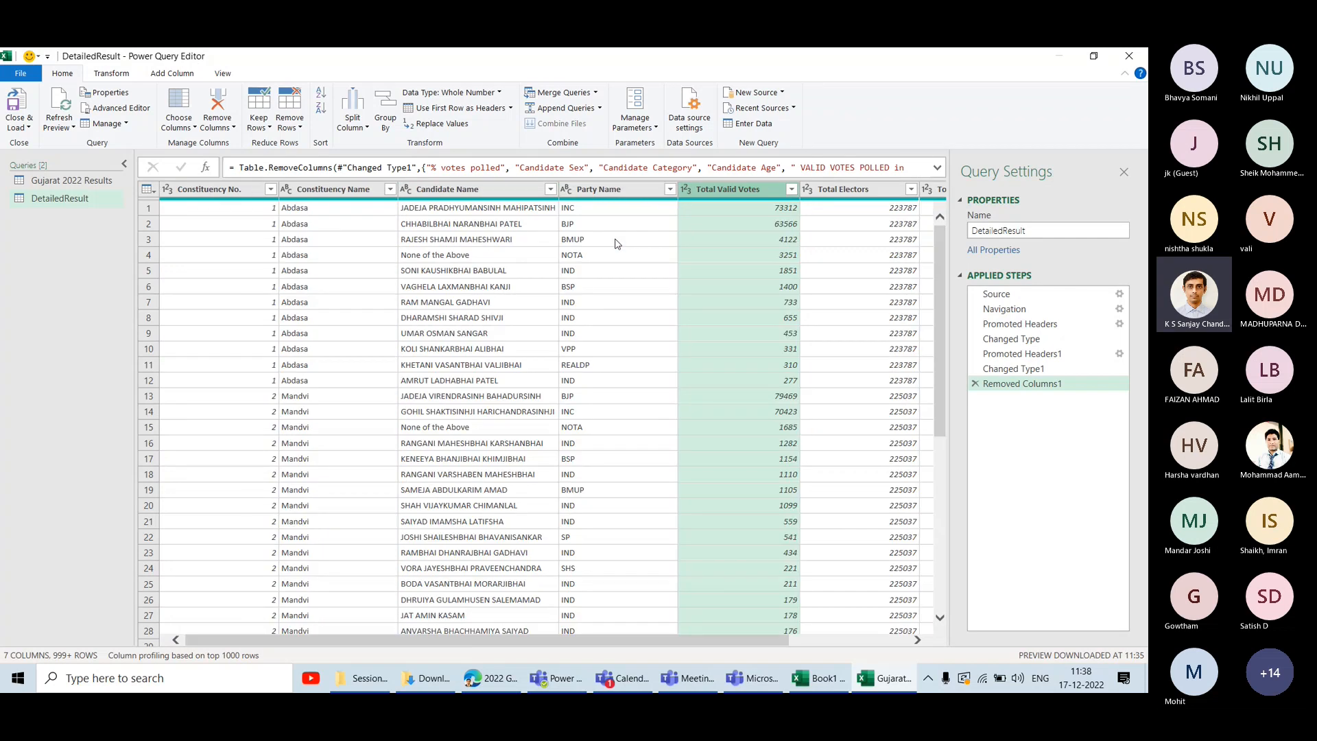
Review the remaining Party Name, Total Valid Votes, Total Electors and Total valid votes polled +NOTA columns of DetailedResult.
{"action": "scroll", "coordinate": [618, 243], "scroll_direction": "right", "scroll_amount": 3}
{"action": "scroll", "coordinate": [456, 303], "scroll_direction": "left", "scroll_amount": 3}
{"action": "scroll", "coordinate": [489, 266], "scroll_direction": "right", "scroll_amount": 2}
{"action": "left_click", "coordinate": [495, 206]}
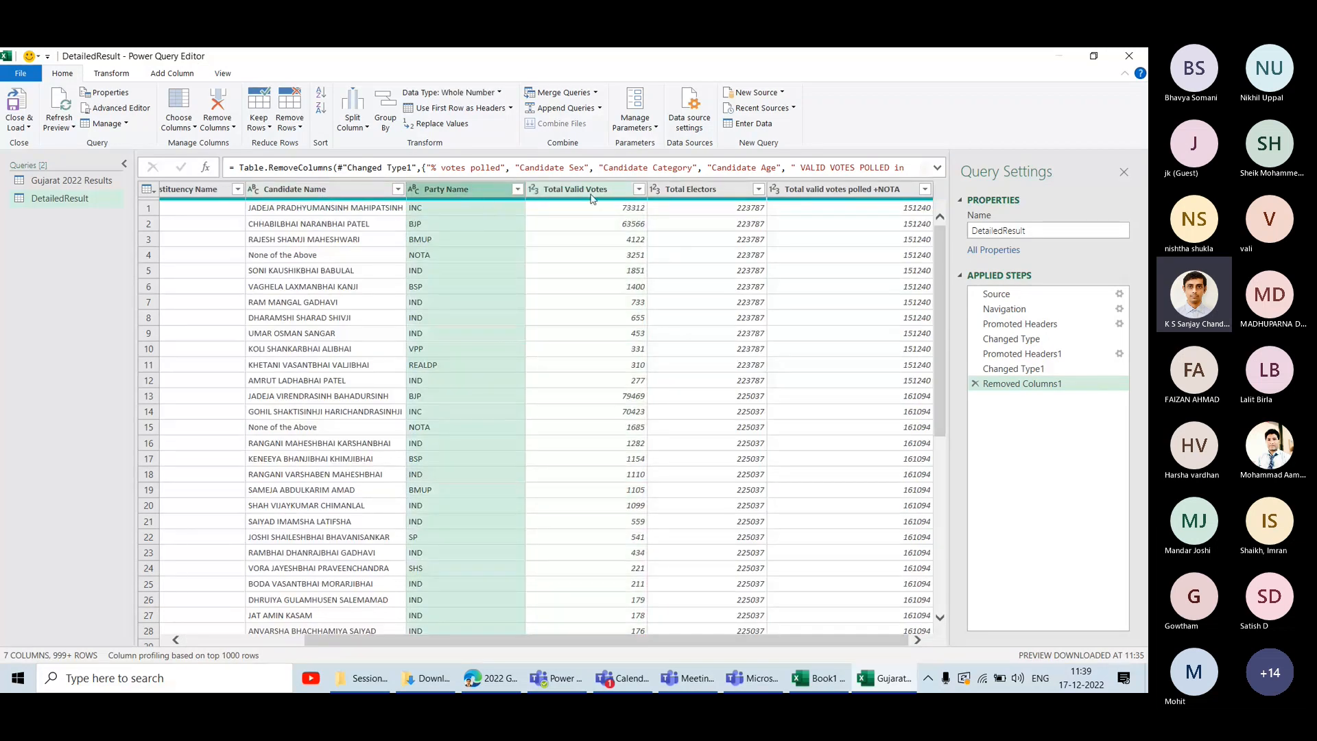
{"action": "left_click", "coordinate": [593, 198]}
{"action": "left_click", "coordinate": [690, 192]}
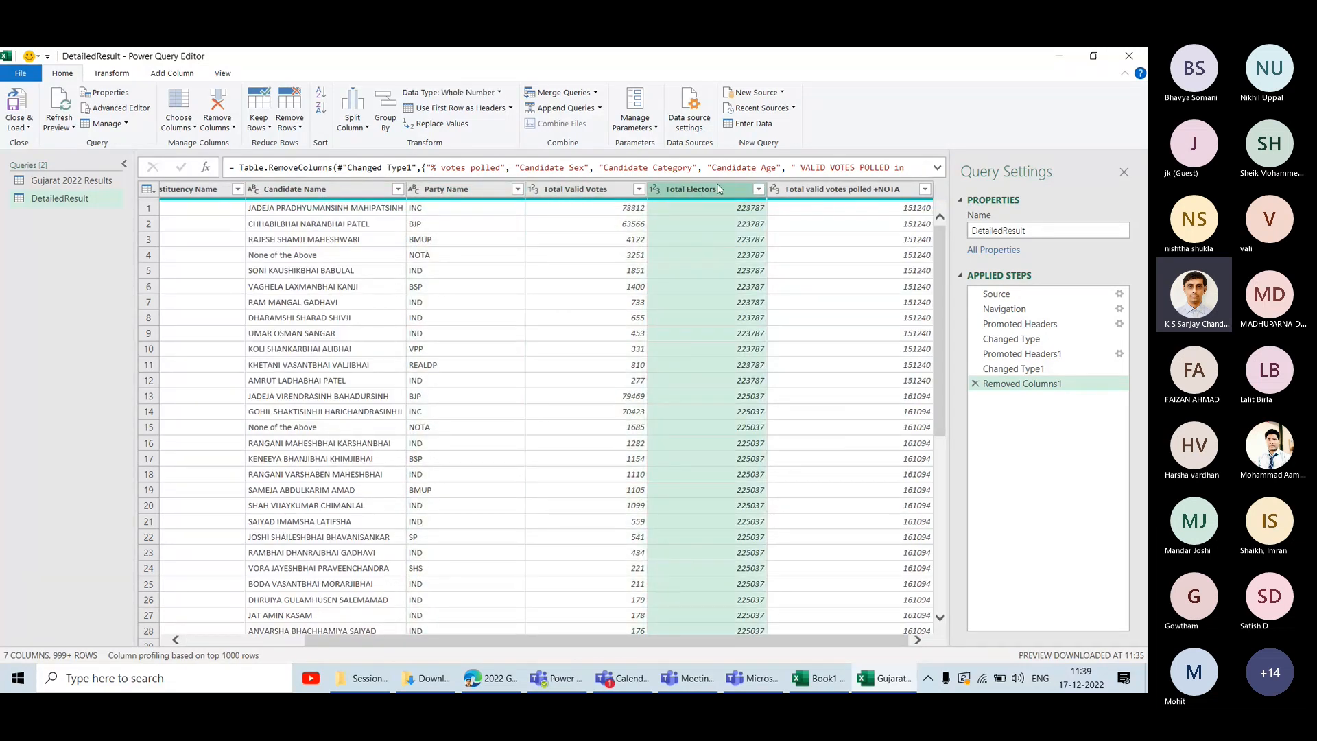
{"action": "left_click", "coordinate": [833, 198]}
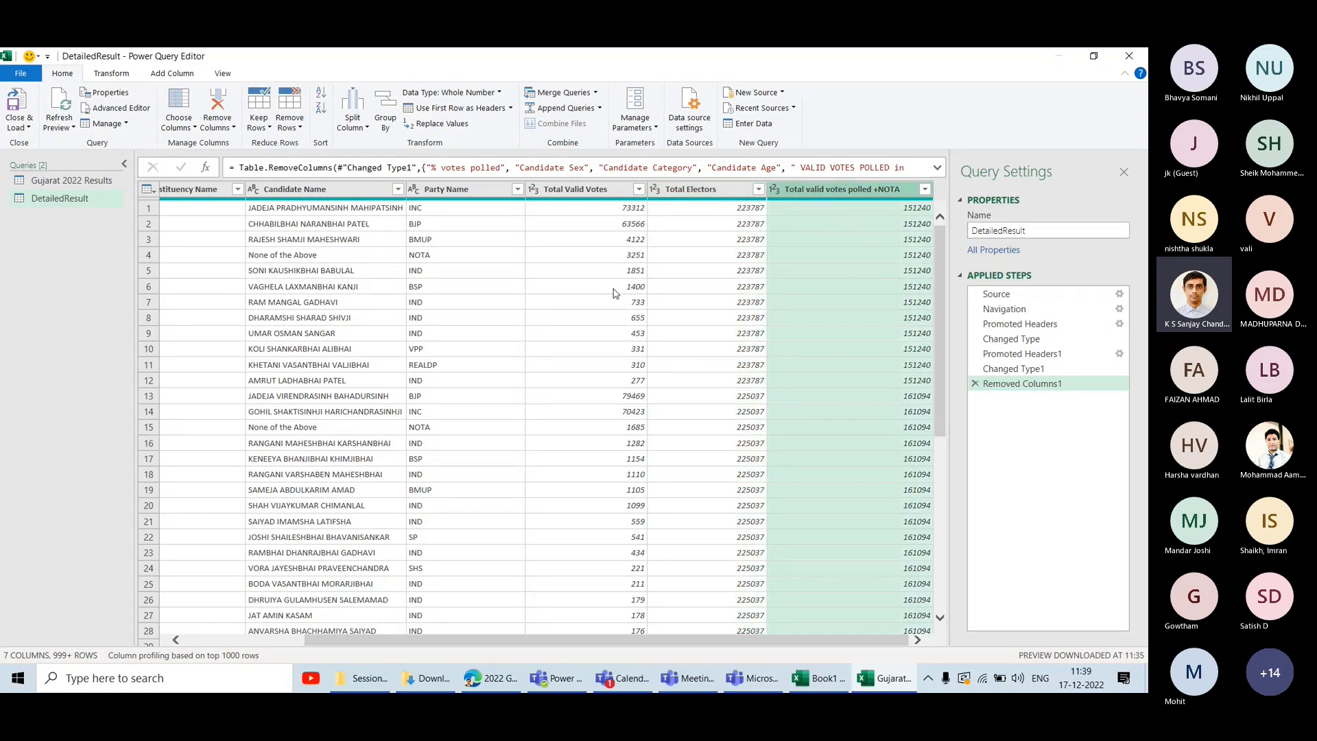
{"action": "left_click", "coordinate": [470, 190]}
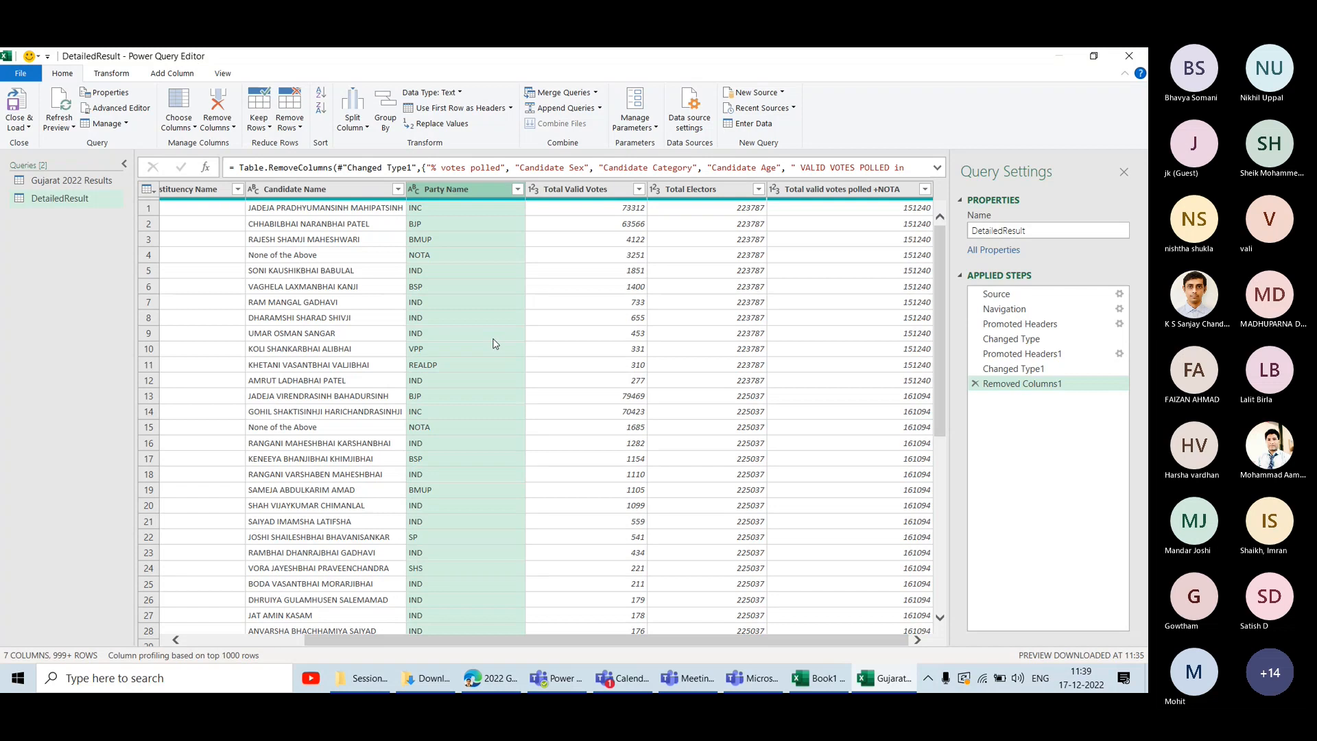
{"action": "left_click", "coordinate": [838, 192]}
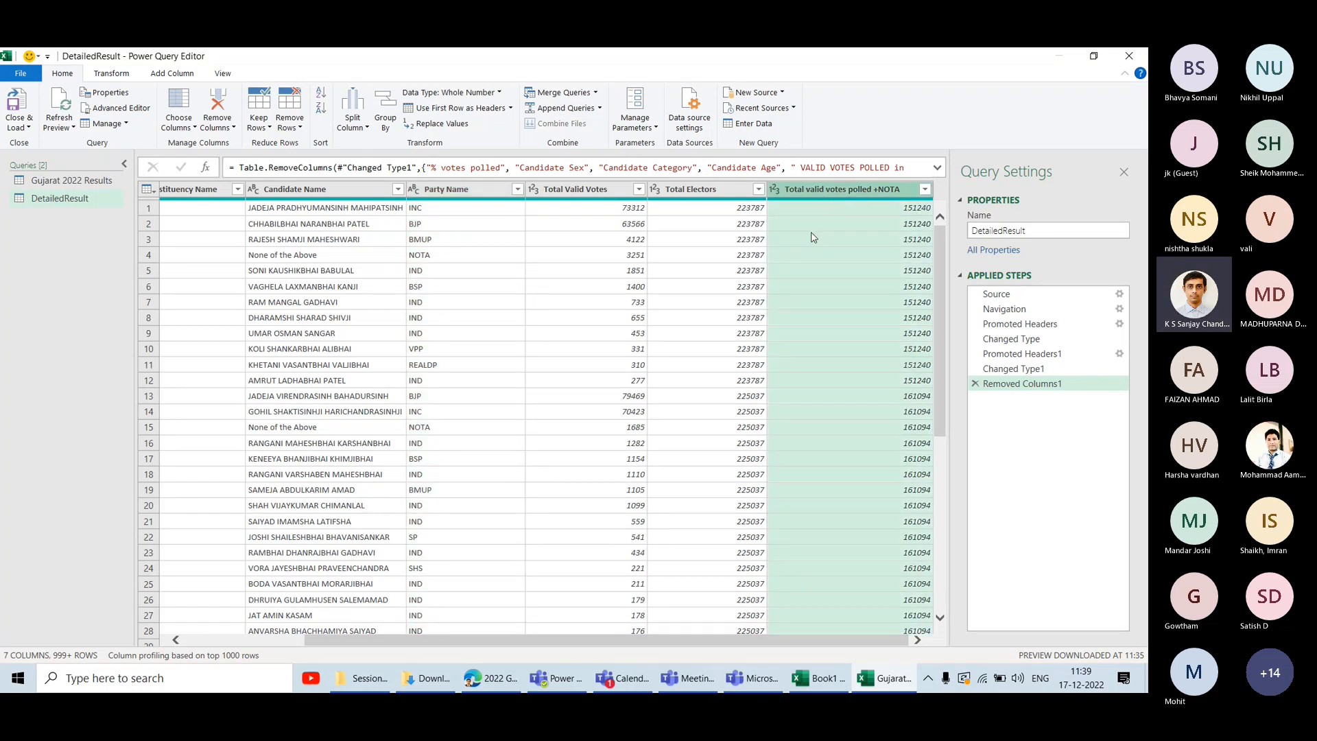
{"action": "right_click", "coordinate": [812, 189]}
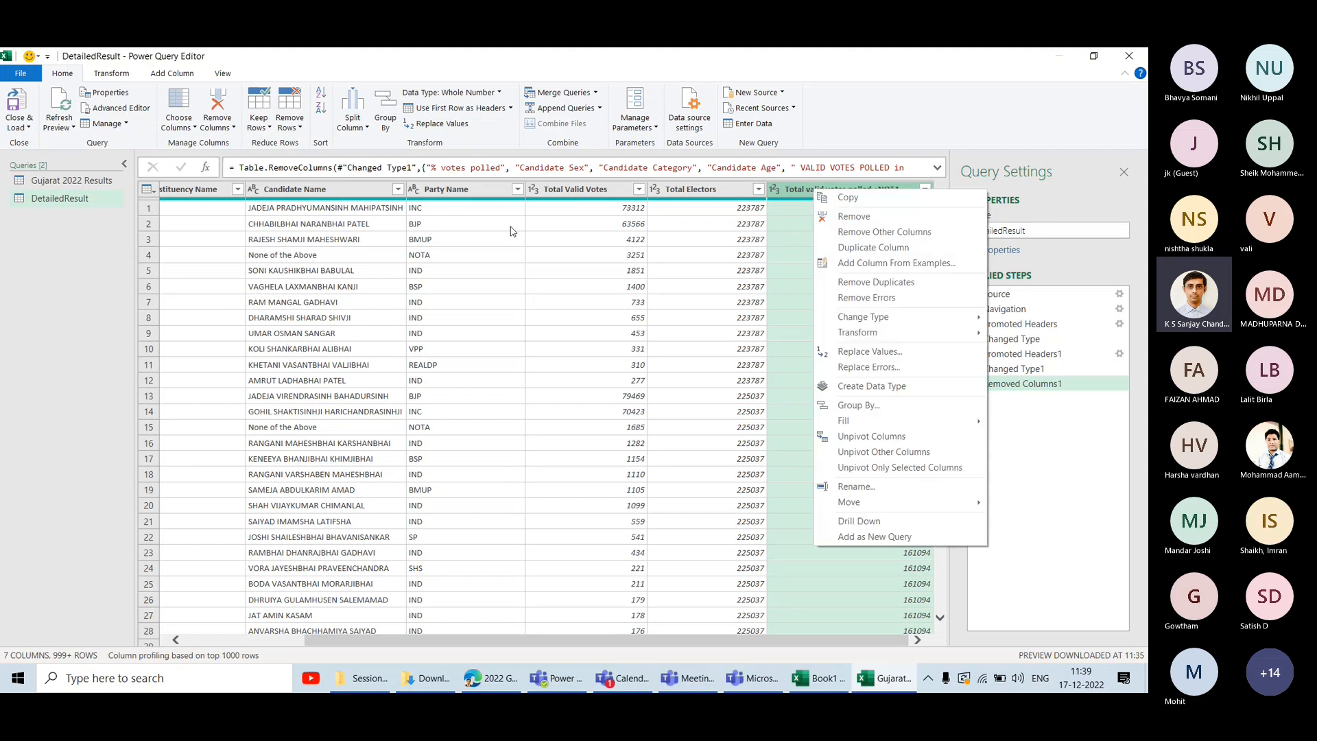
{"action": "left_click", "coordinate": [462, 190]}
Look over the Abdasa constituency's rows, and set up an advanced Group By on Constituency No. and Constituency Name.
{"action": "scroll", "coordinate": [520, 344], "scroll_direction": "left", "scroll_amount": 3}
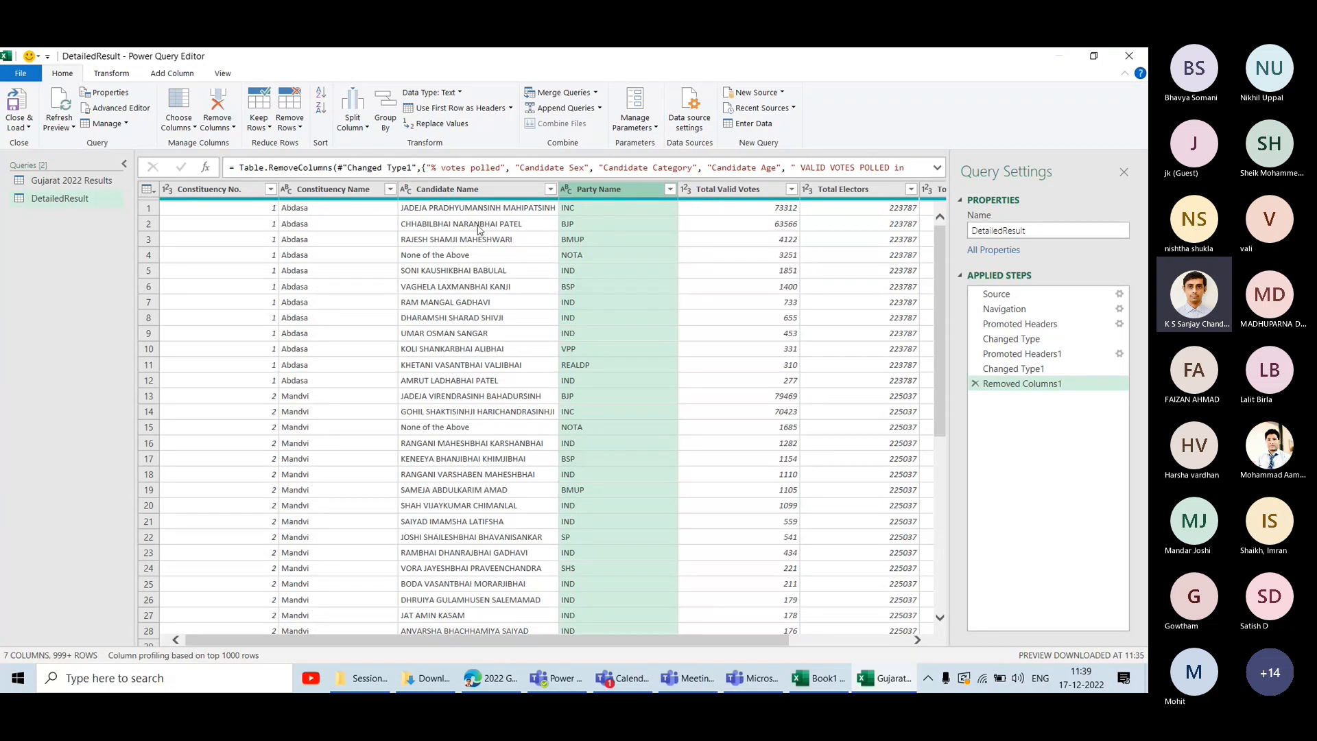
{"action": "left_click", "coordinate": [330, 208]}
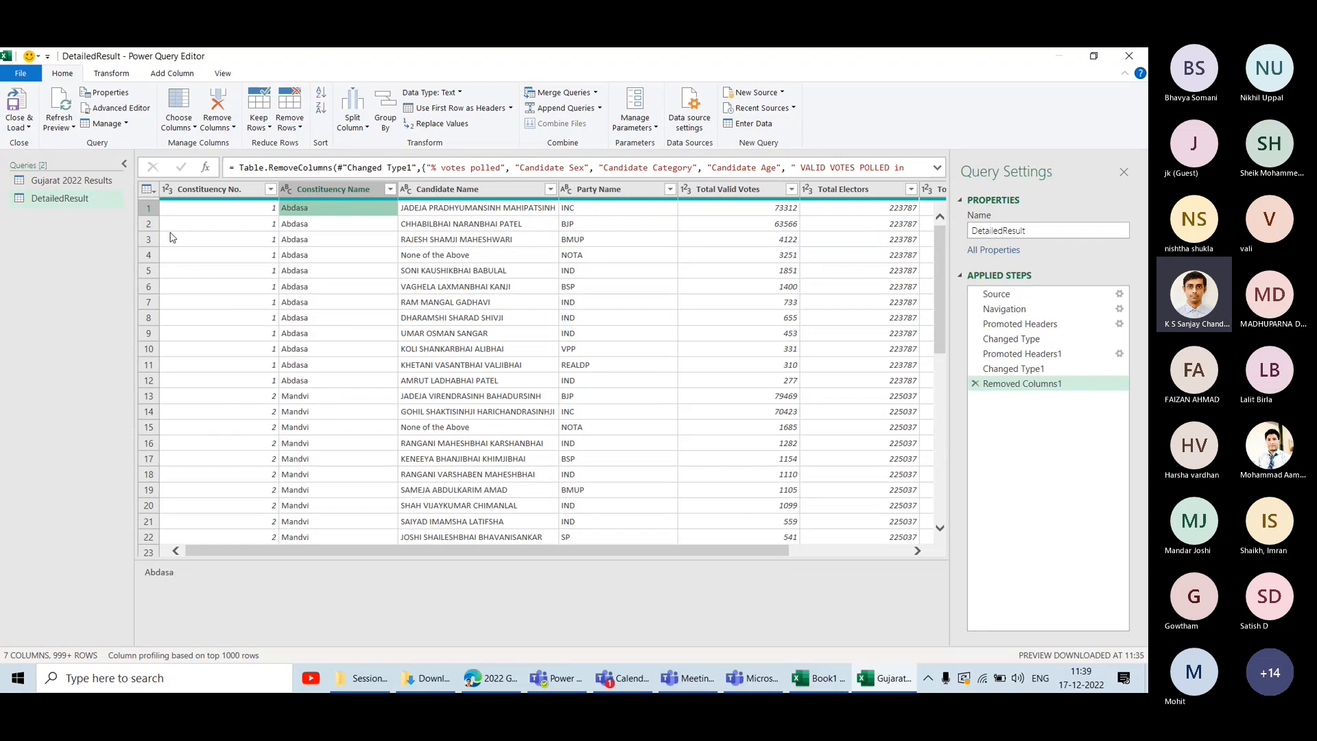
{"action": "left_click", "coordinate": [314, 386]}
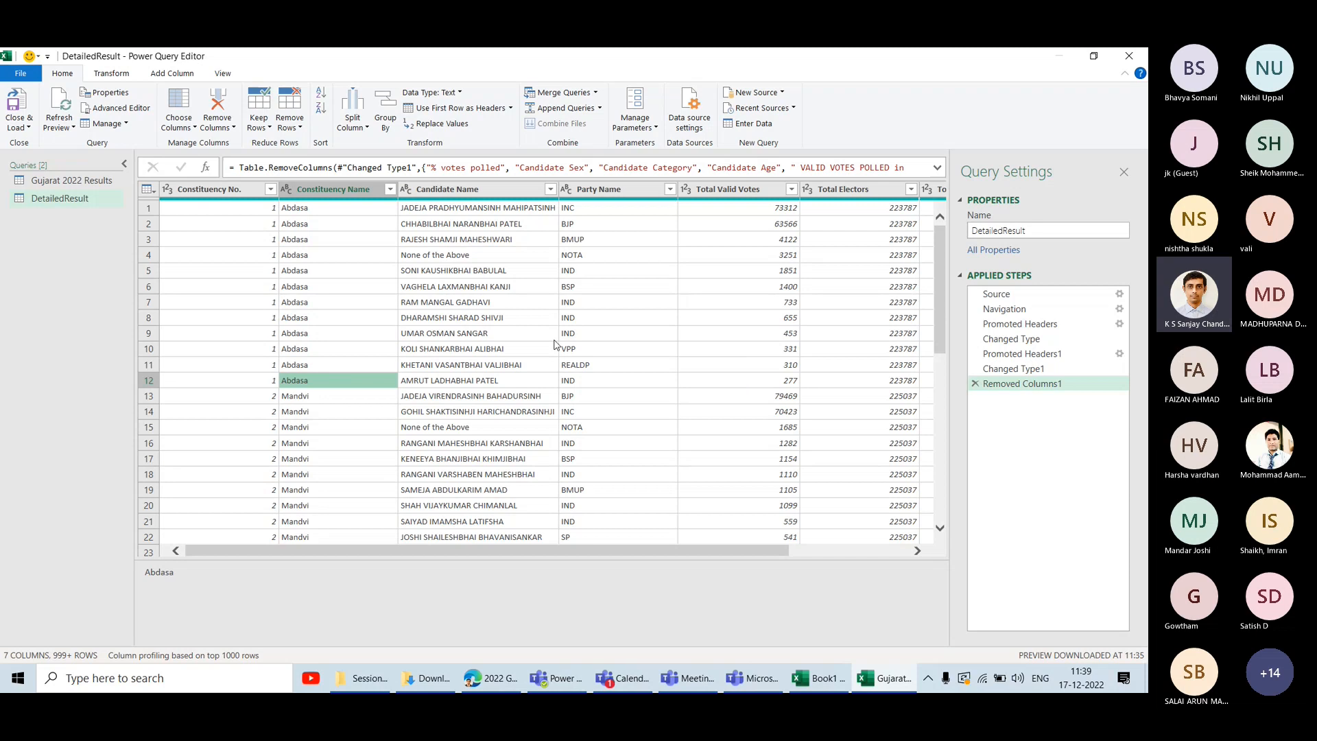
{"action": "left_click", "coordinate": [328, 209]}
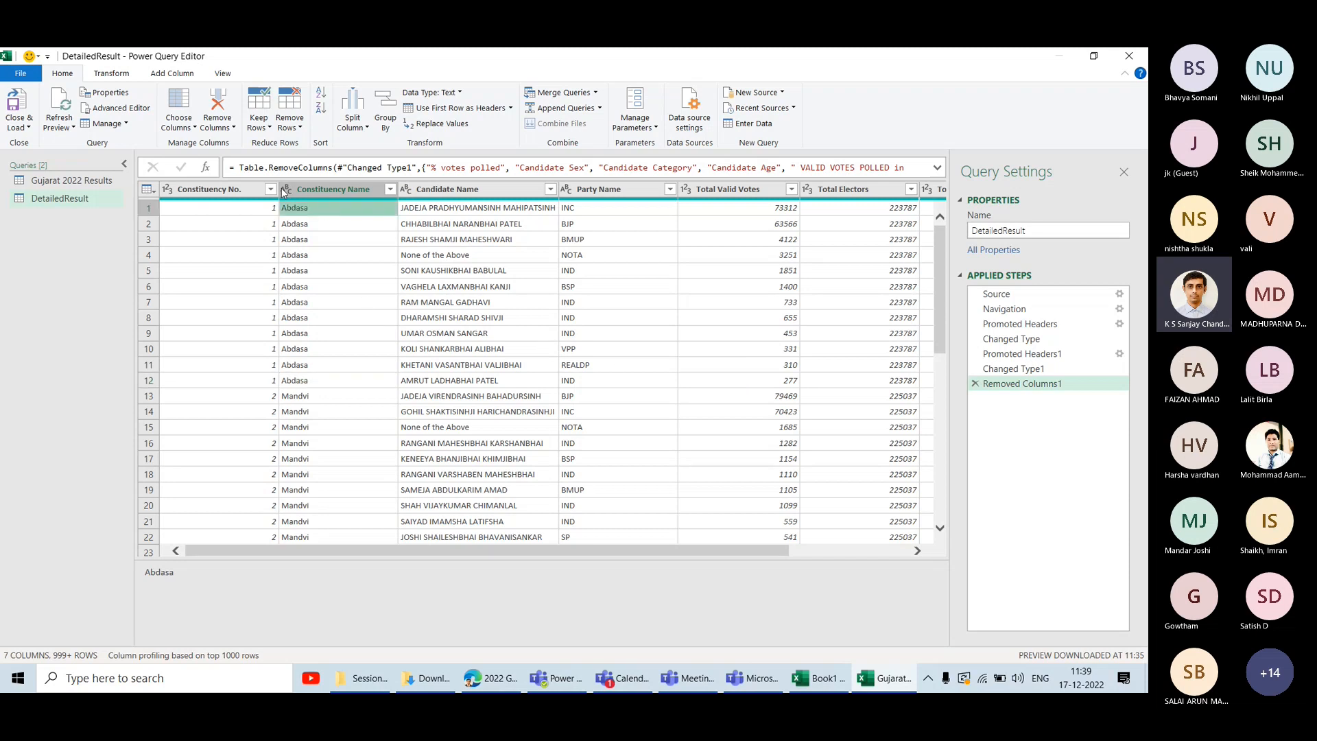
{"action": "left_click", "coordinate": [111, 72]}
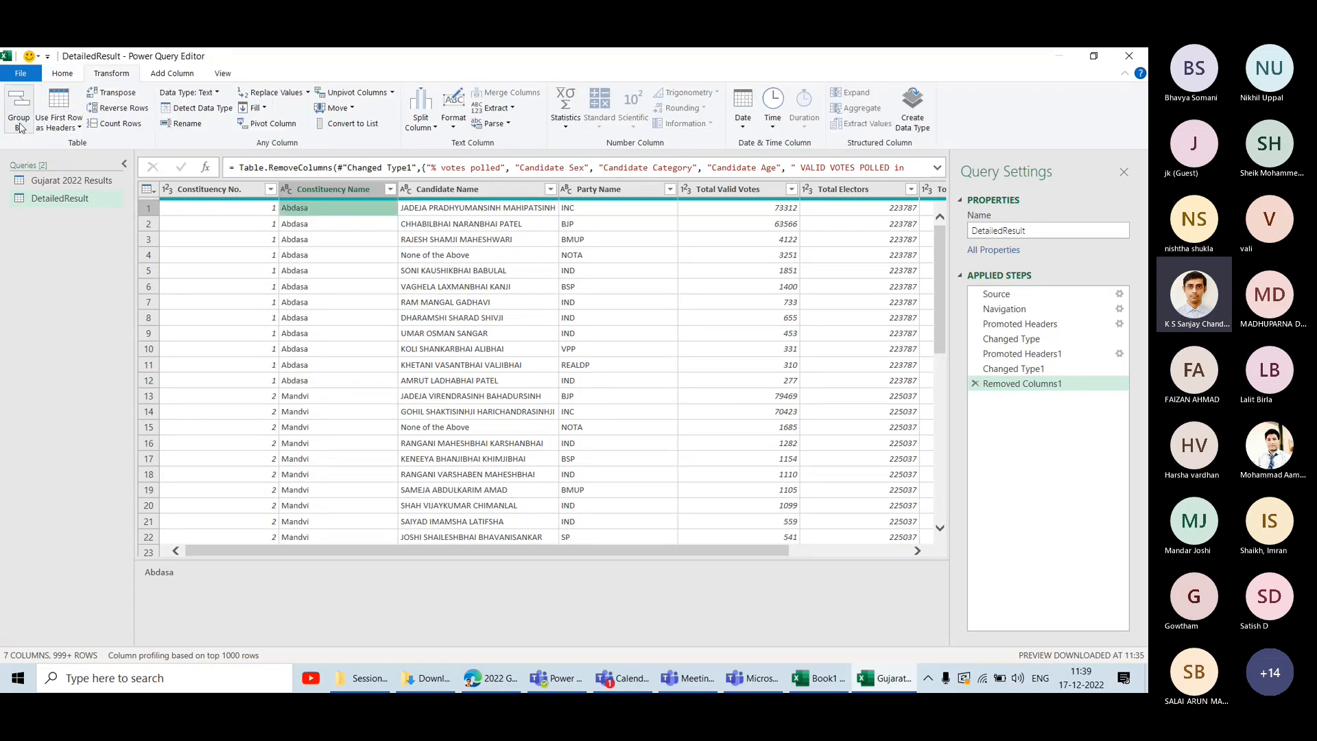
{"action": "left_click", "coordinate": [20, 123]}
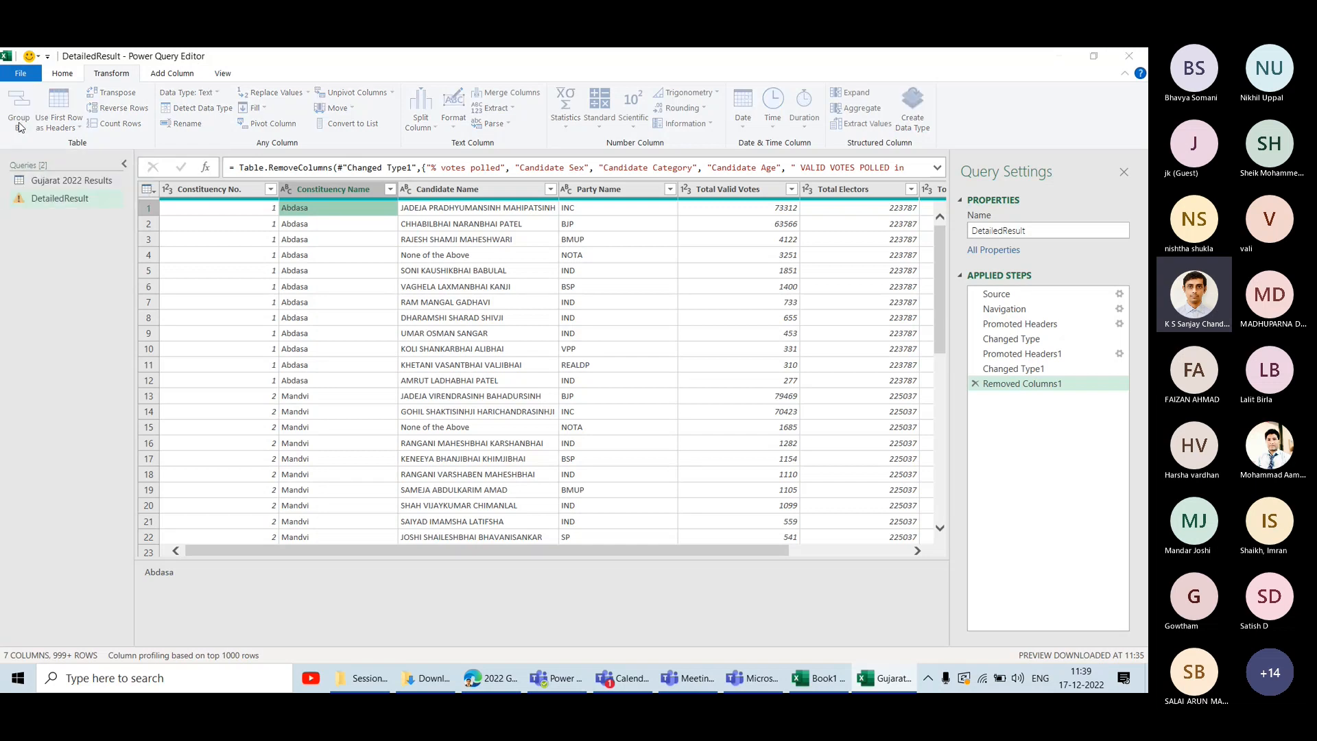
{"action": "left_click", "coordinate": [383, 311]}
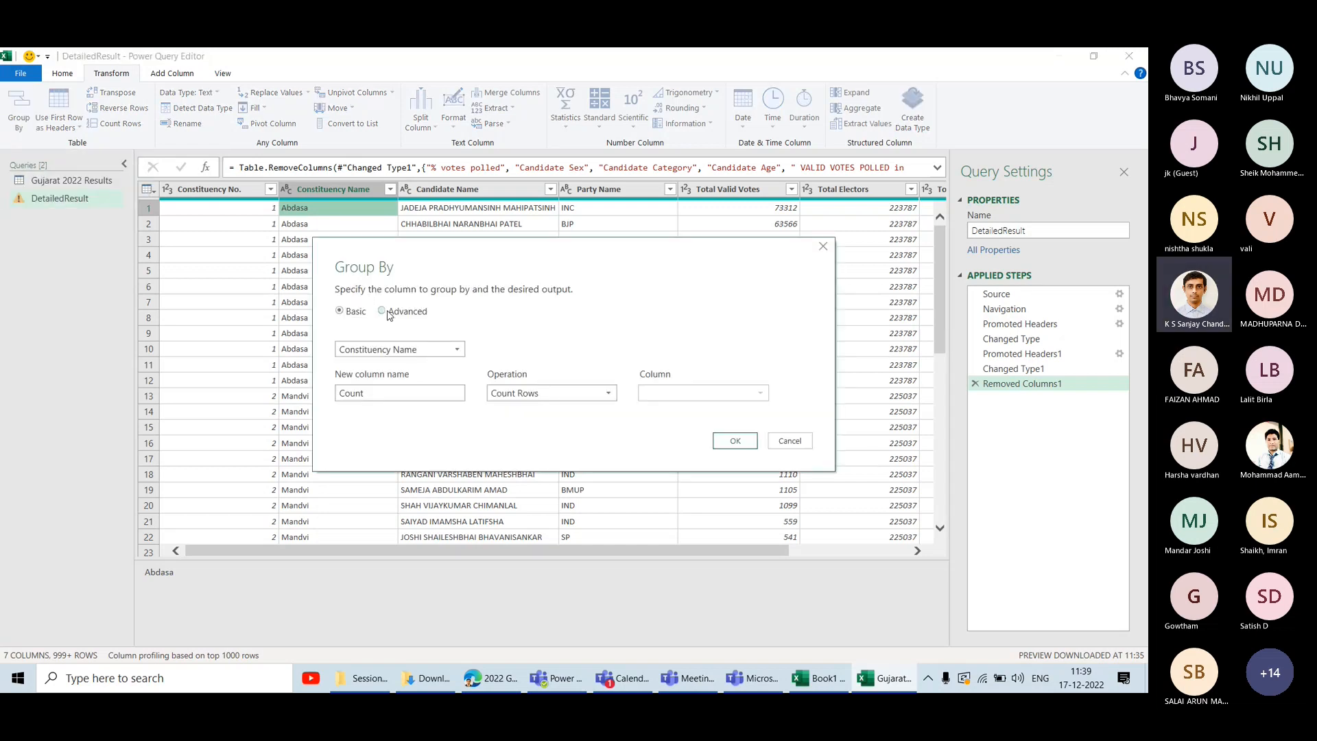
{"action": "left_click", "coordinate": [393, 376]}
{"action": "left_click", "coordinate": [401, 354]}
{"action": "left_click", "coordinate": [402, 362]}
{"action": "left_click", "coordinate": [401, 374]}
{"action": "left_click", "coordinate": [411, 403]}
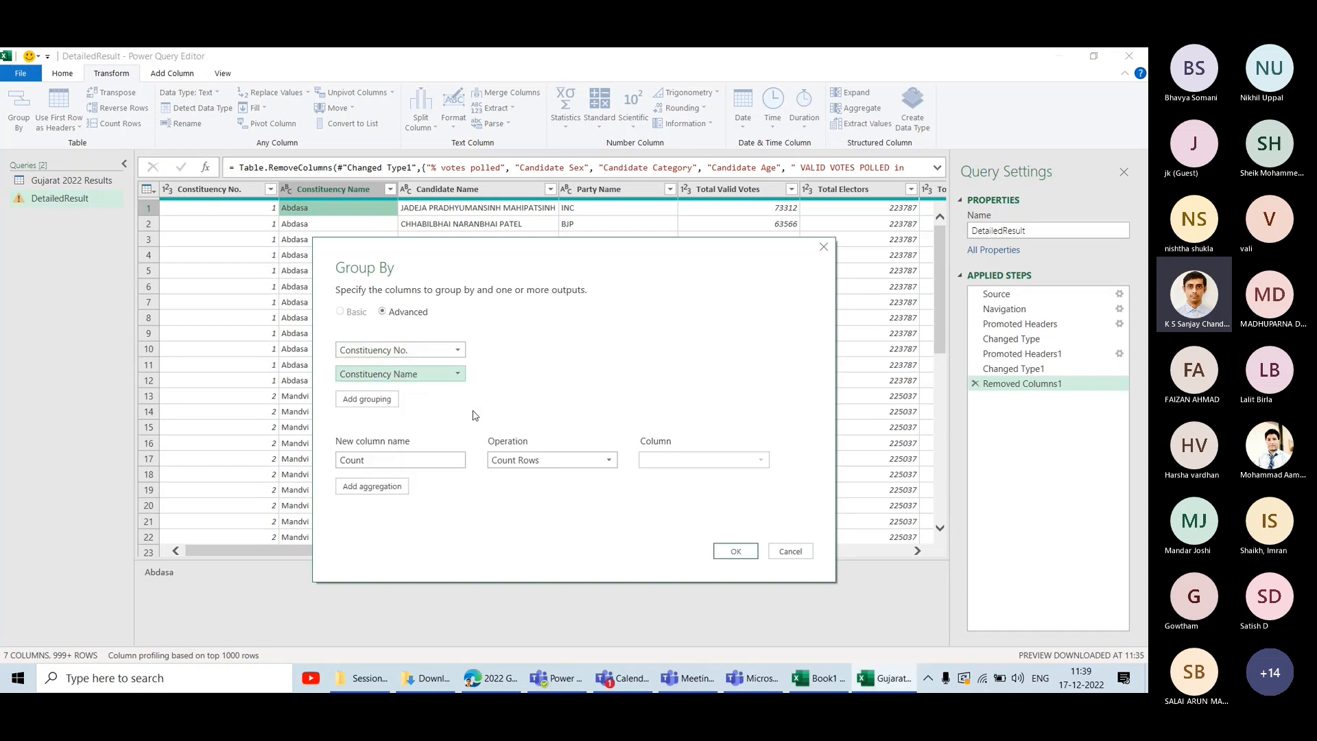
Define the grouping's aggregation as a new column named Total Votes that sums Total Valid Votes.
{"action": "left_click", "coordinate": [374, 462]}
{"action": "double_click", "coordinate": [374, 461]}
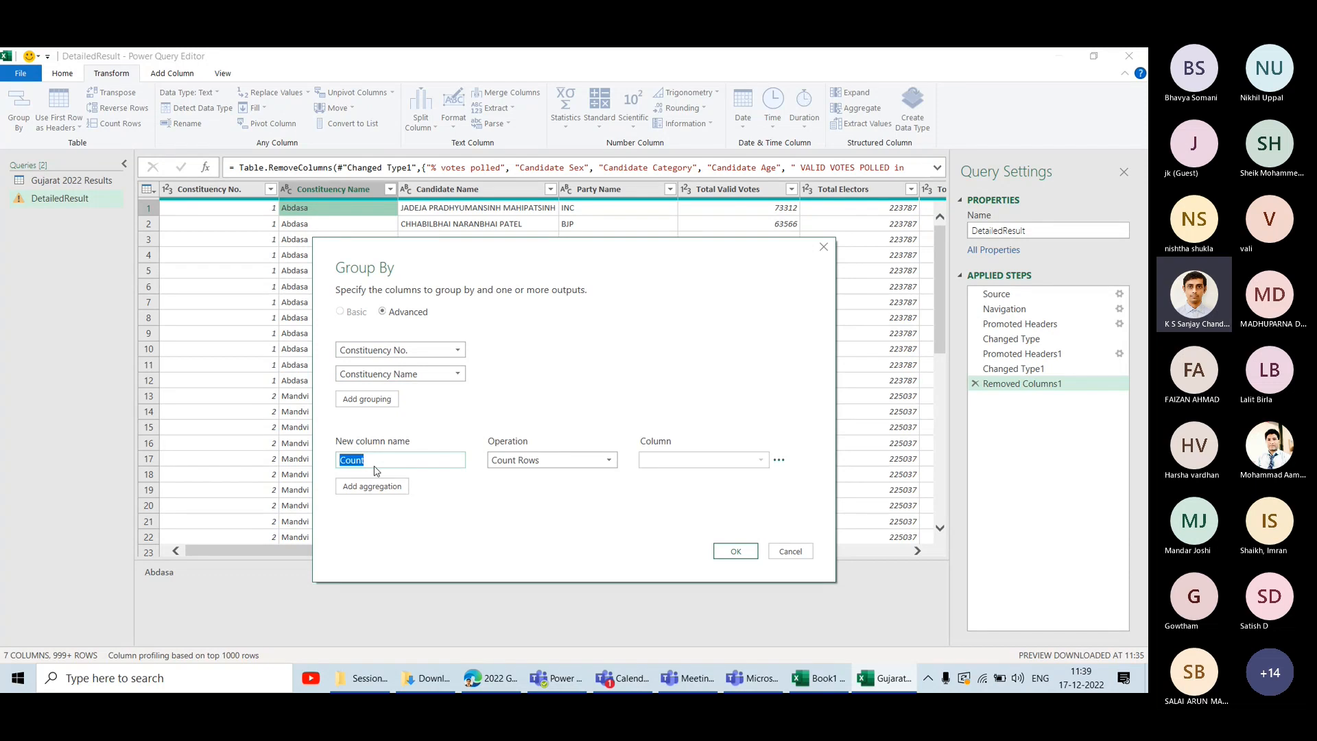
{"action": "type", "text": "Total Vote"}
{"action": "key", "text": "BackSpace"}
{"action": "type", "text": "tes"}
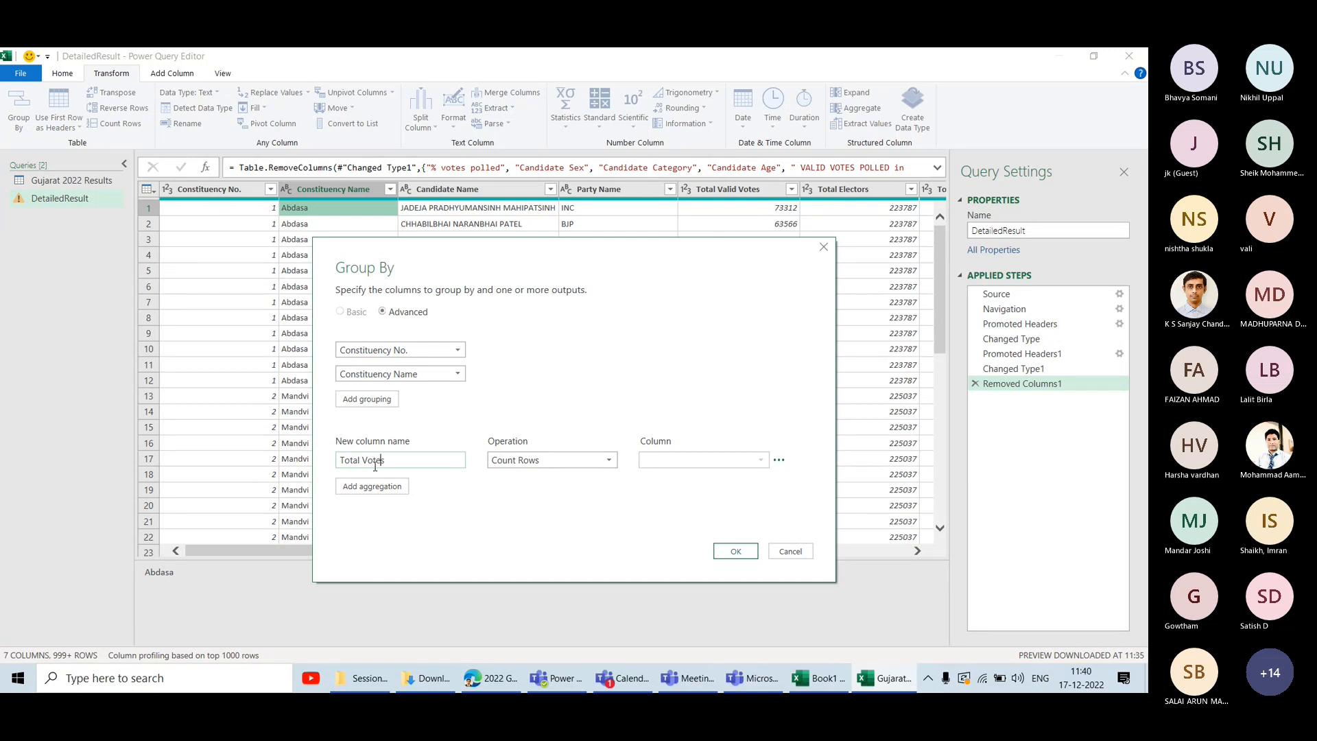
{"action": "left_click", "coordinate": [572, 459]}
{"action": "left_click", "coordinate": [573, 477]}
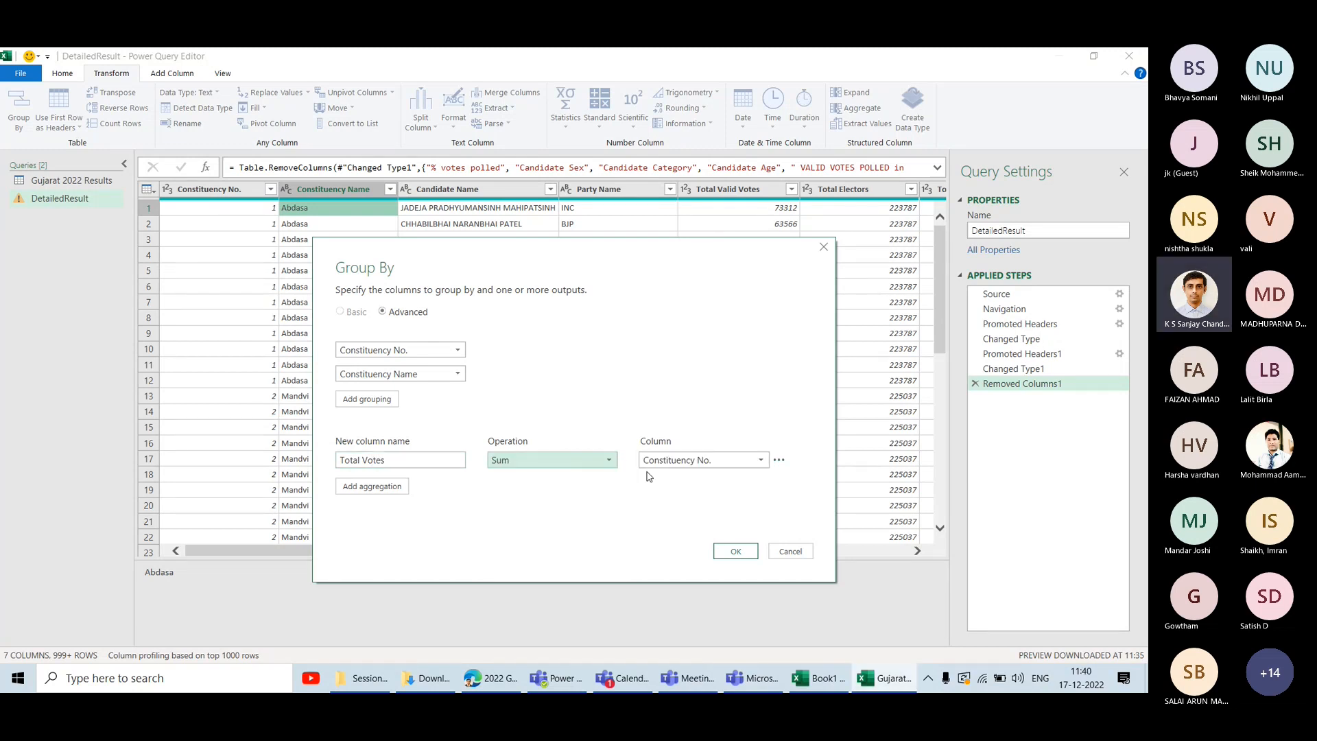
{"action": "left_click", "coordinate": [687, 460]}
{"action": "left_click", "coordinate": [684, 537]}
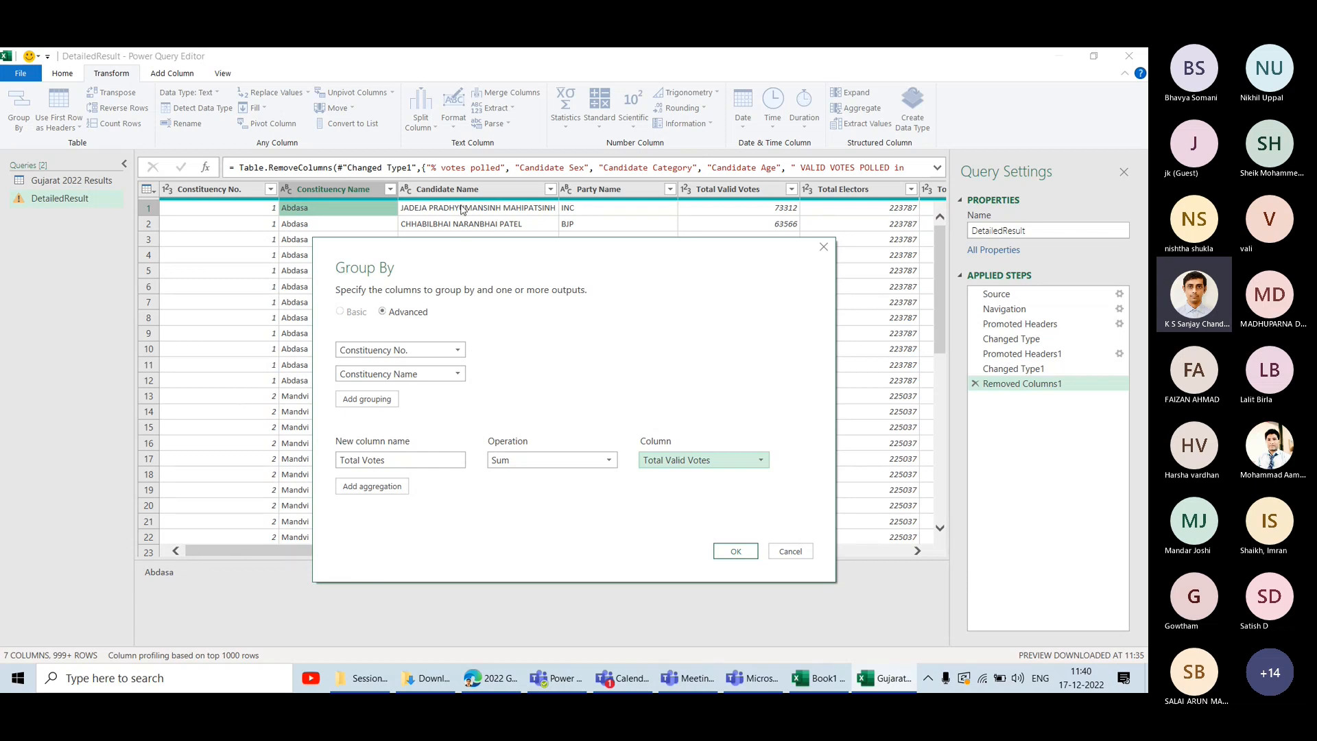
Check the Group By settings against the candidate rows behind the dialog, and apply the Total Votes grouping.
{"action": "left_click_drag", "start_coordinate": [463, 254], "coordinate": [661, 295]}
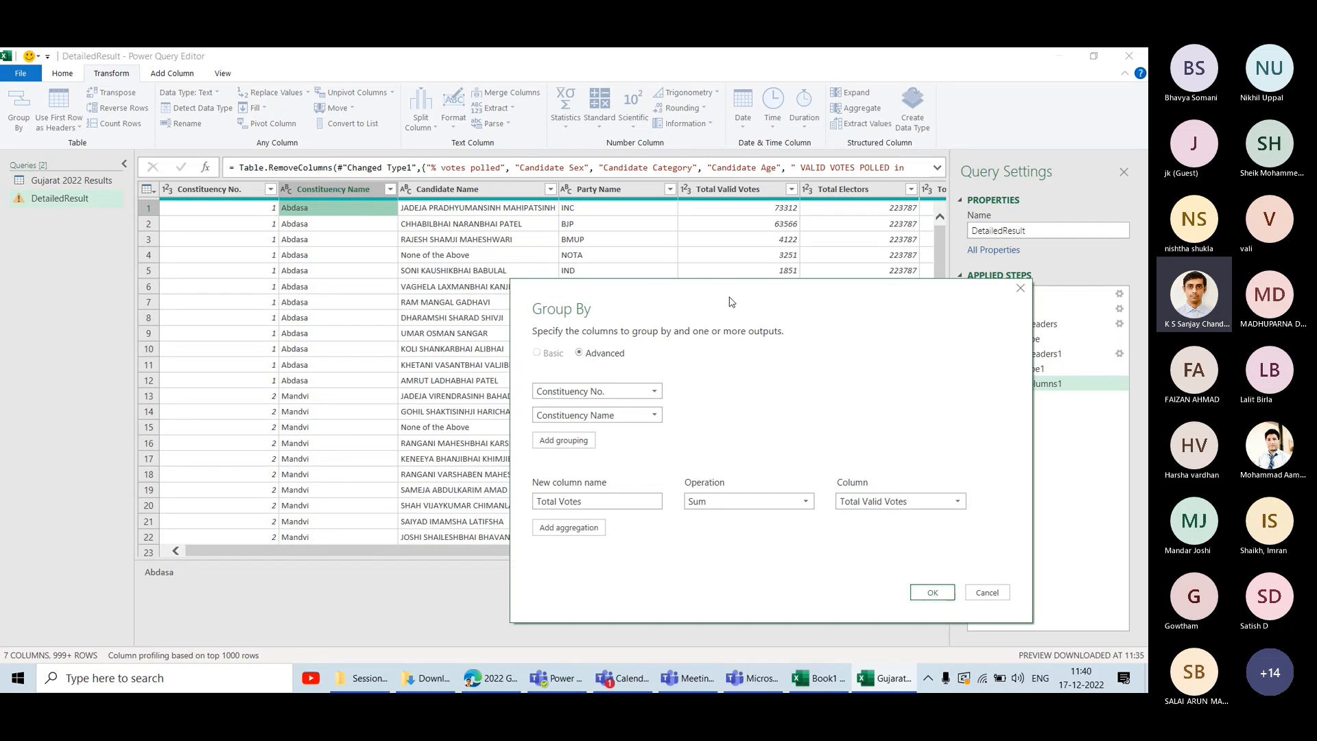
{"action": "left_click_drag", "start_coordinate": [729, 303], "coordinate": [551, 255]}
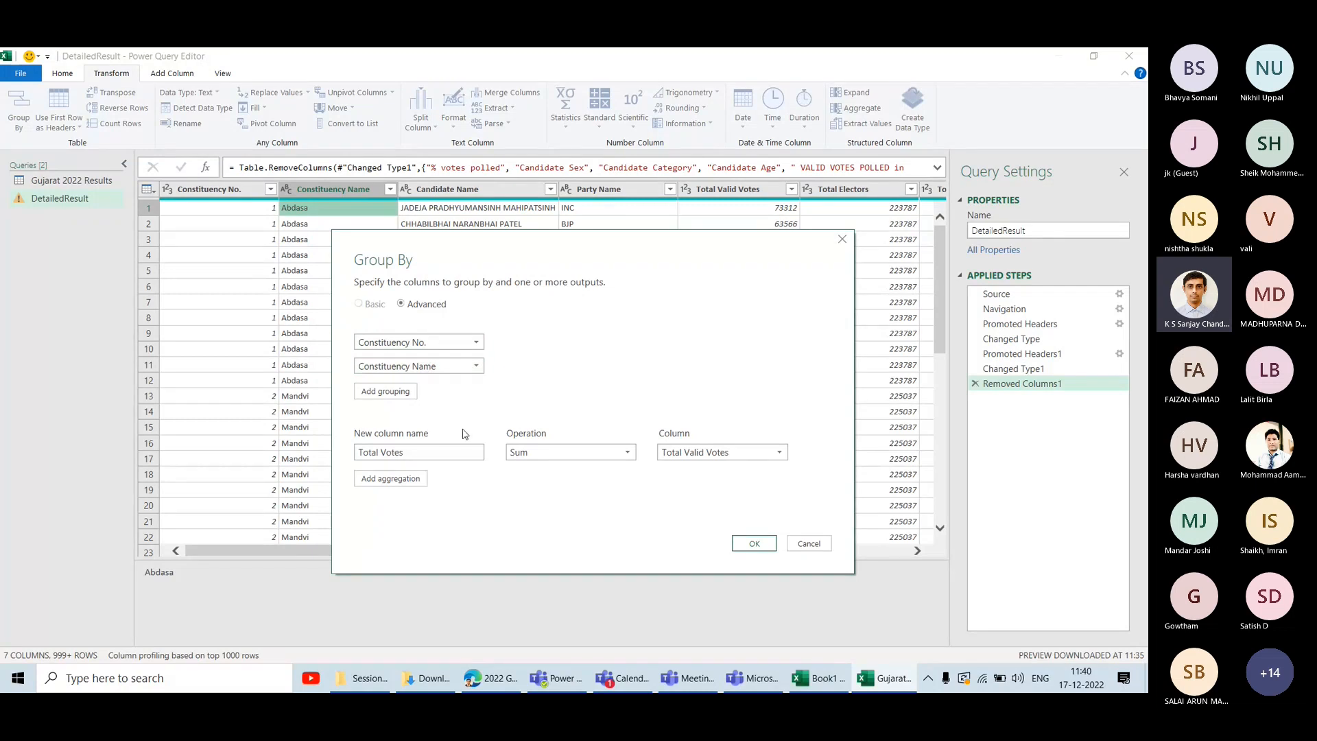
{"action": "triple_click", "coordinate": [415, 455]}
{"action": "left_click_drag", "start_coordinate": [645, 260], "coordinate": [467, 257]}
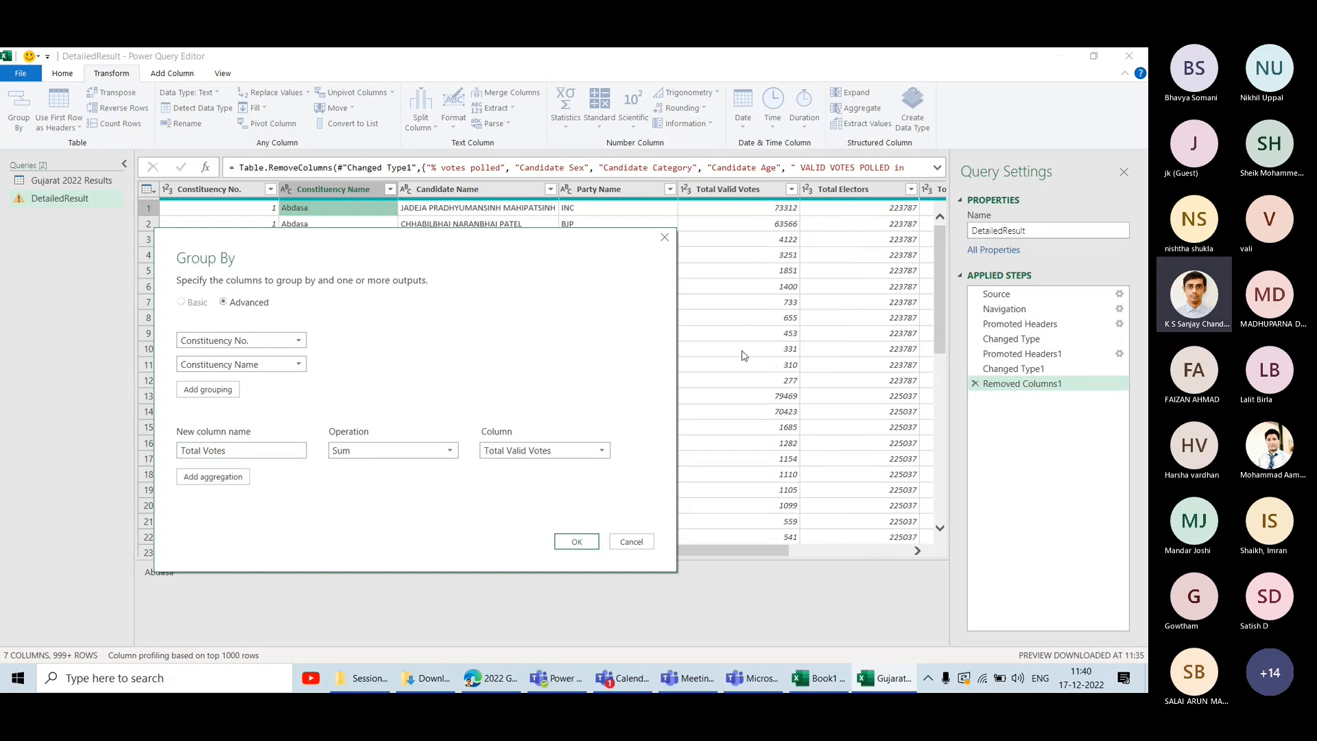
{"action": "left_click", "coordinate": [577, 542]}
Compare the Total Votes of the Grouped Rows step with the candidate rows of the Removed Columns1 step.
{"action": "left_click", "coordinate": [332, 207]}
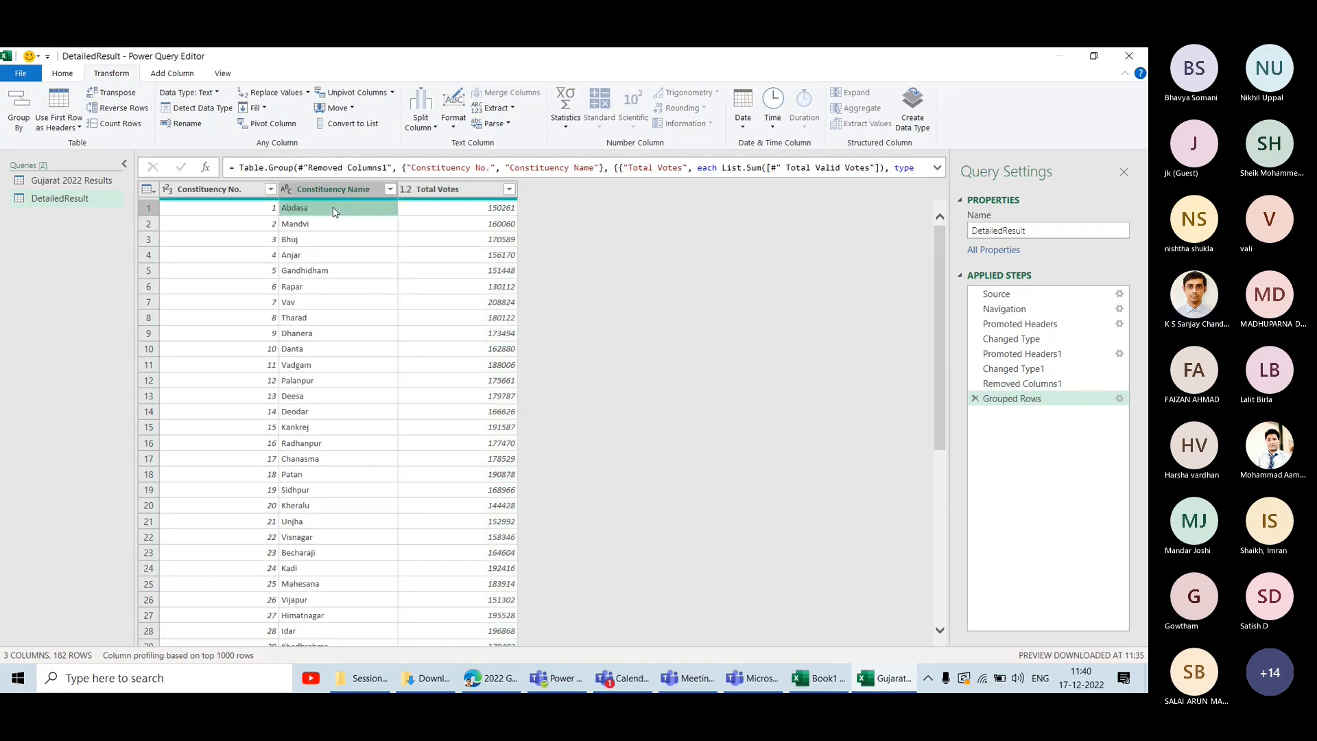
{"action": "left_click", "coordinate": [1021, 384]}
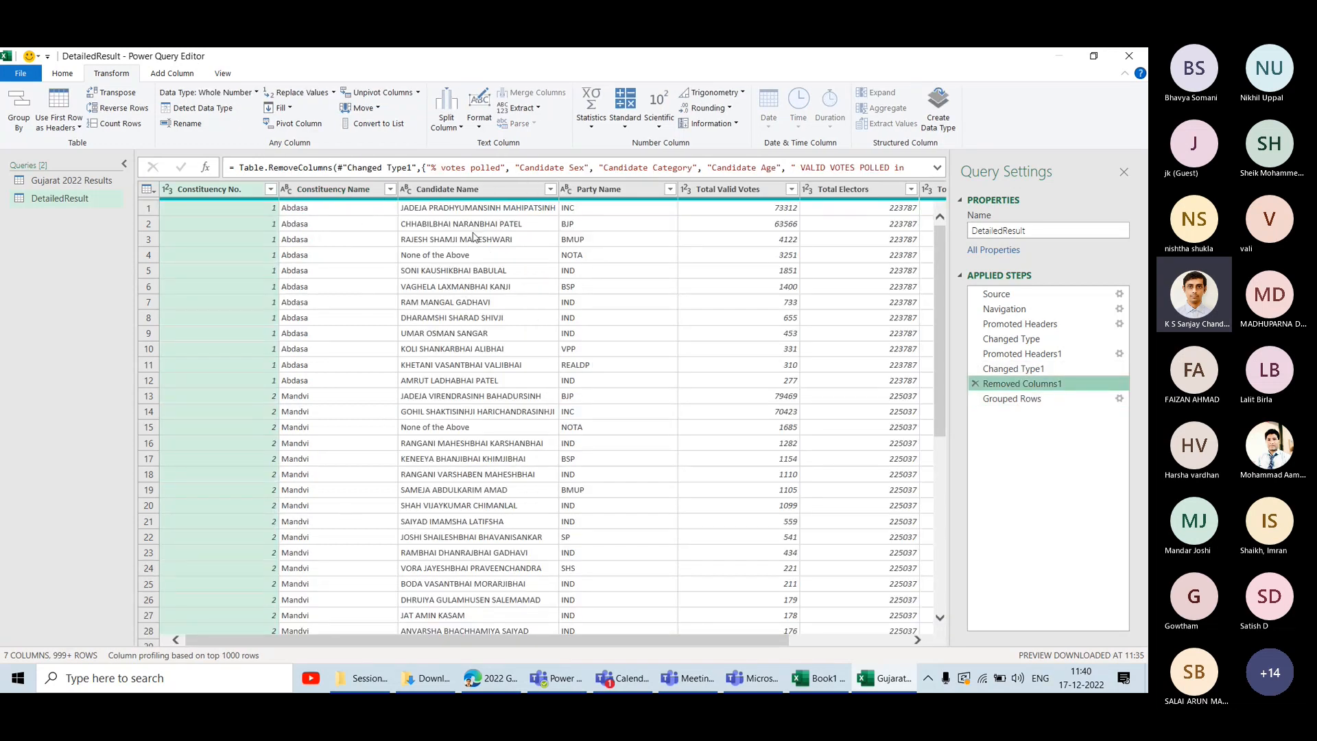
{"action": "left_click", "coordinate": [1000, 401]}
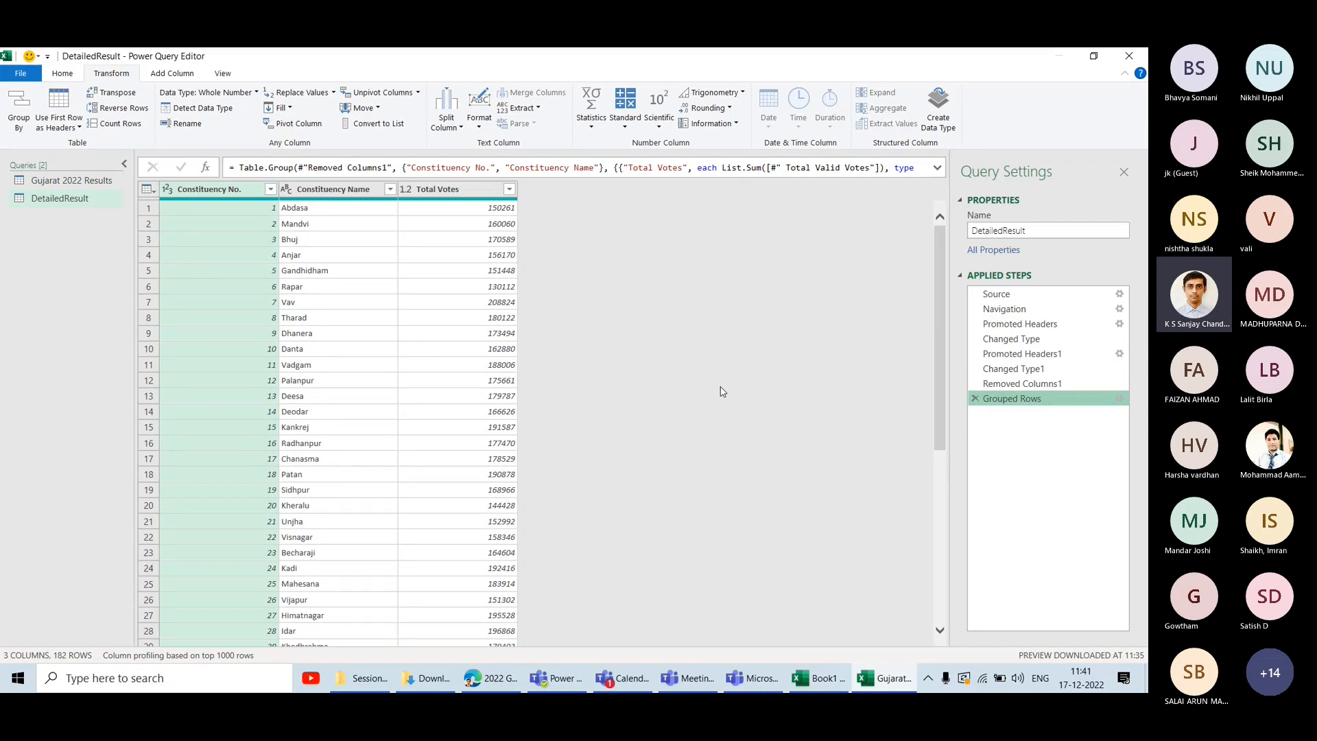
{"action": "left_click", "coordinate": [466, 208]}
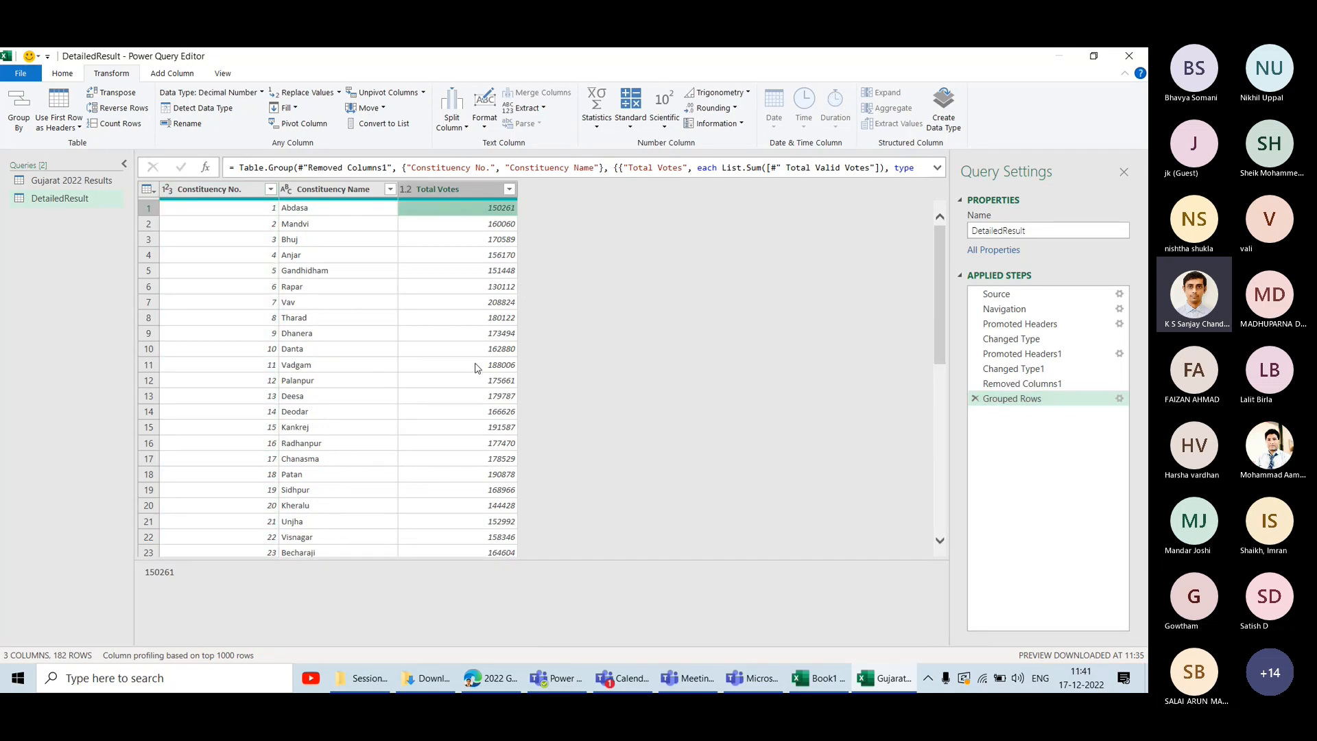
{"action": "left_click", "coordinate": [1016, 384]}
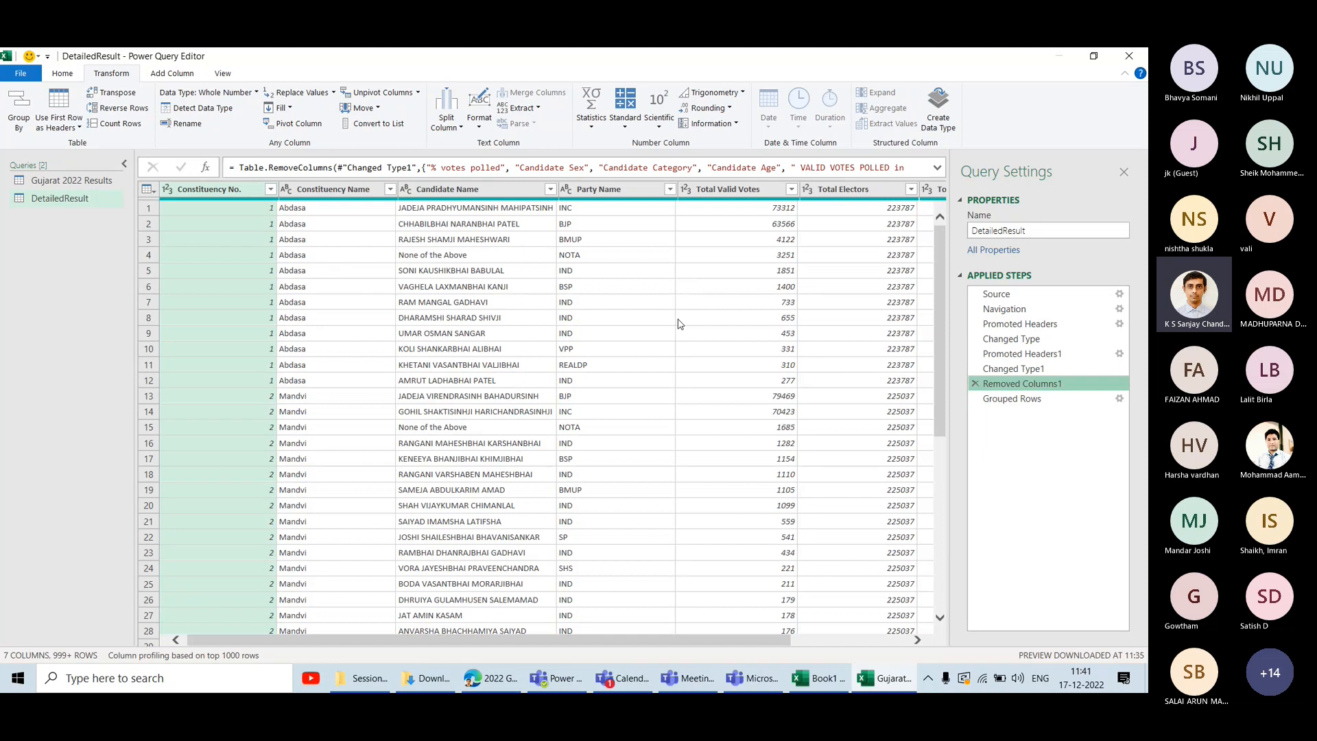
{"action": "left_click", "coordinate": [1014, 399]}
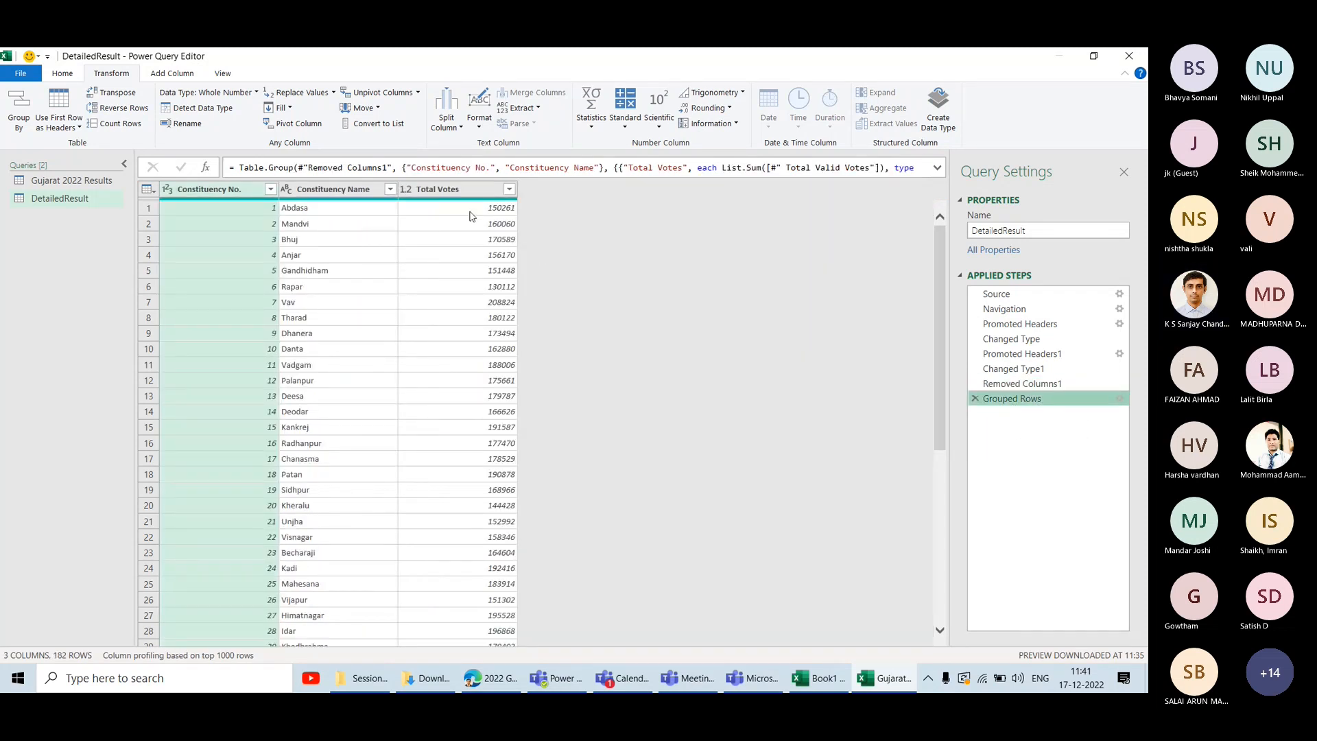
{"action": "left_click", "coordinate": [1010, 383]}
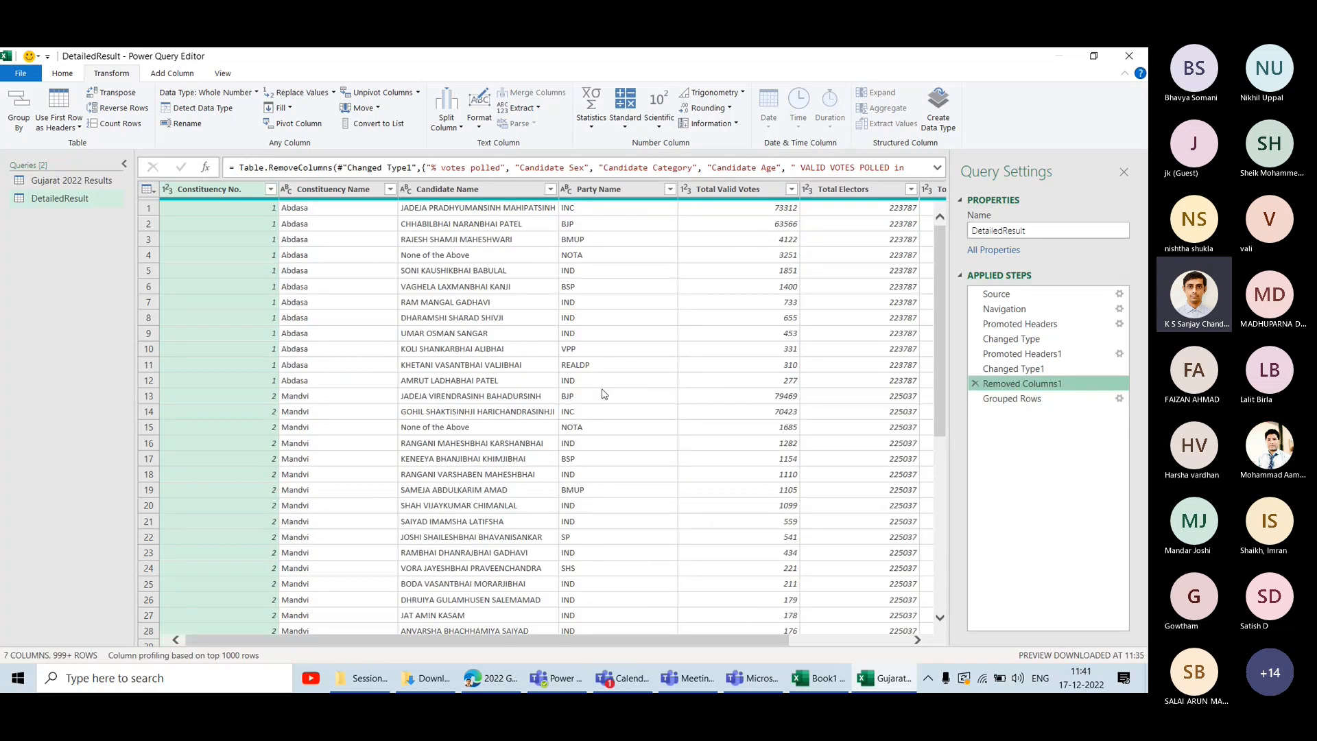
{"action": "left_click", "coordinate": [1016, 399]}
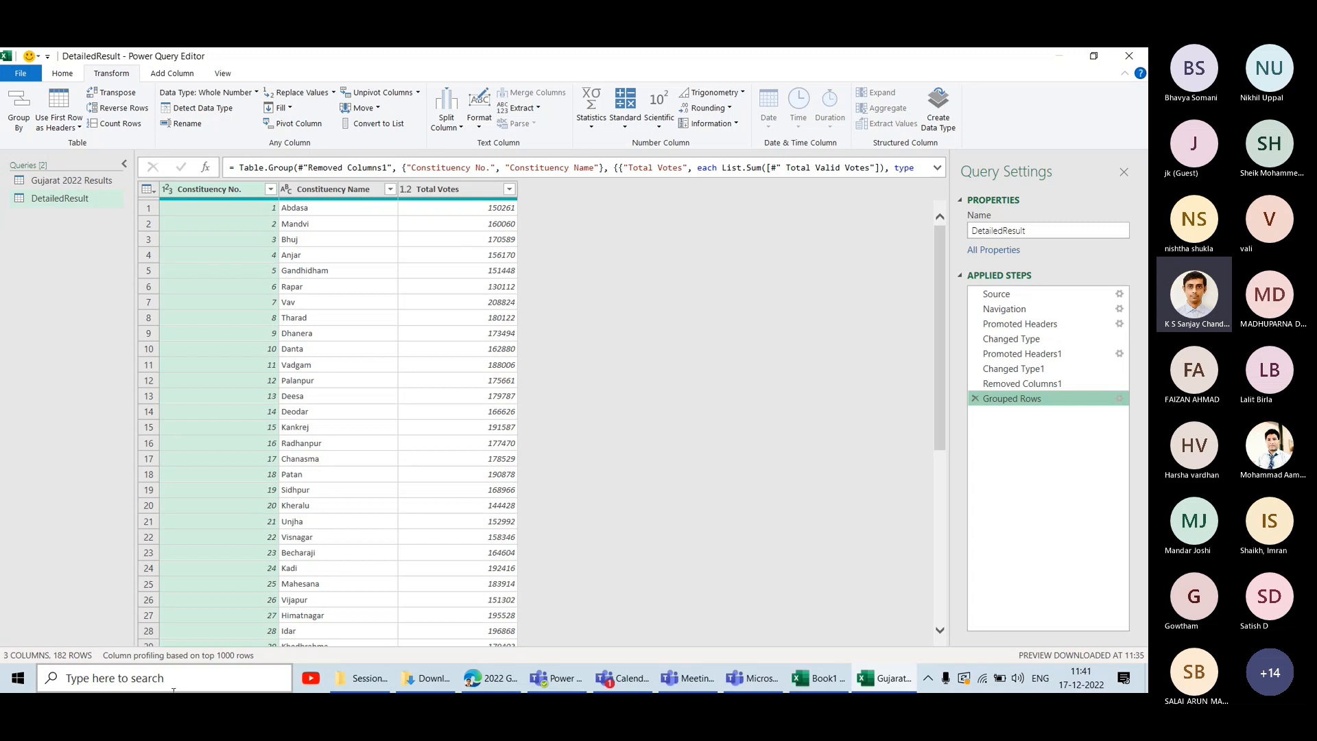
Write the note "Table inside Table" in a new Notepad document, and minimise it.
{"action": "left_click", "coordinate": [110, 678]}
{"action": "type", "text": "note"}
{"action": "key", "text": "Return"}
{"action": "type", "text": "Table"}
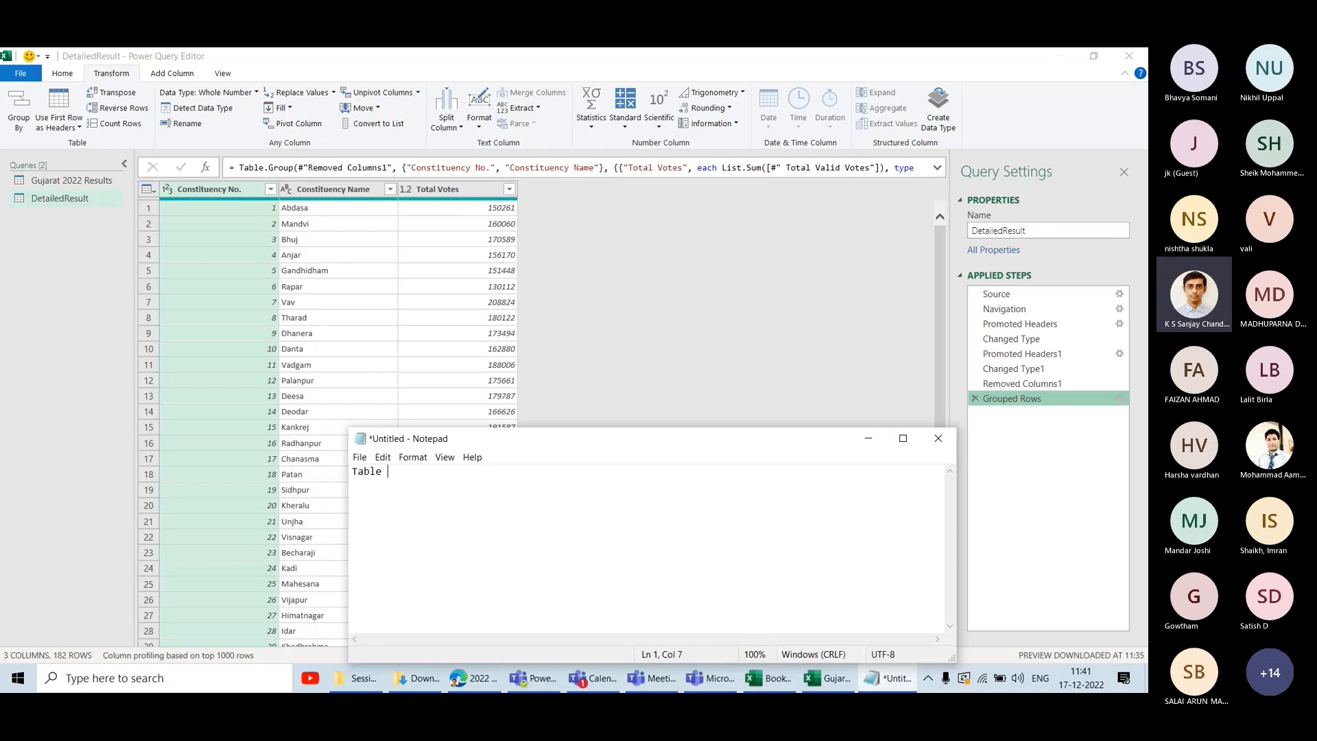
{"action": "type", "text": " inside Table"}
{"action": "left_click", "coordinate": [869, 437]}
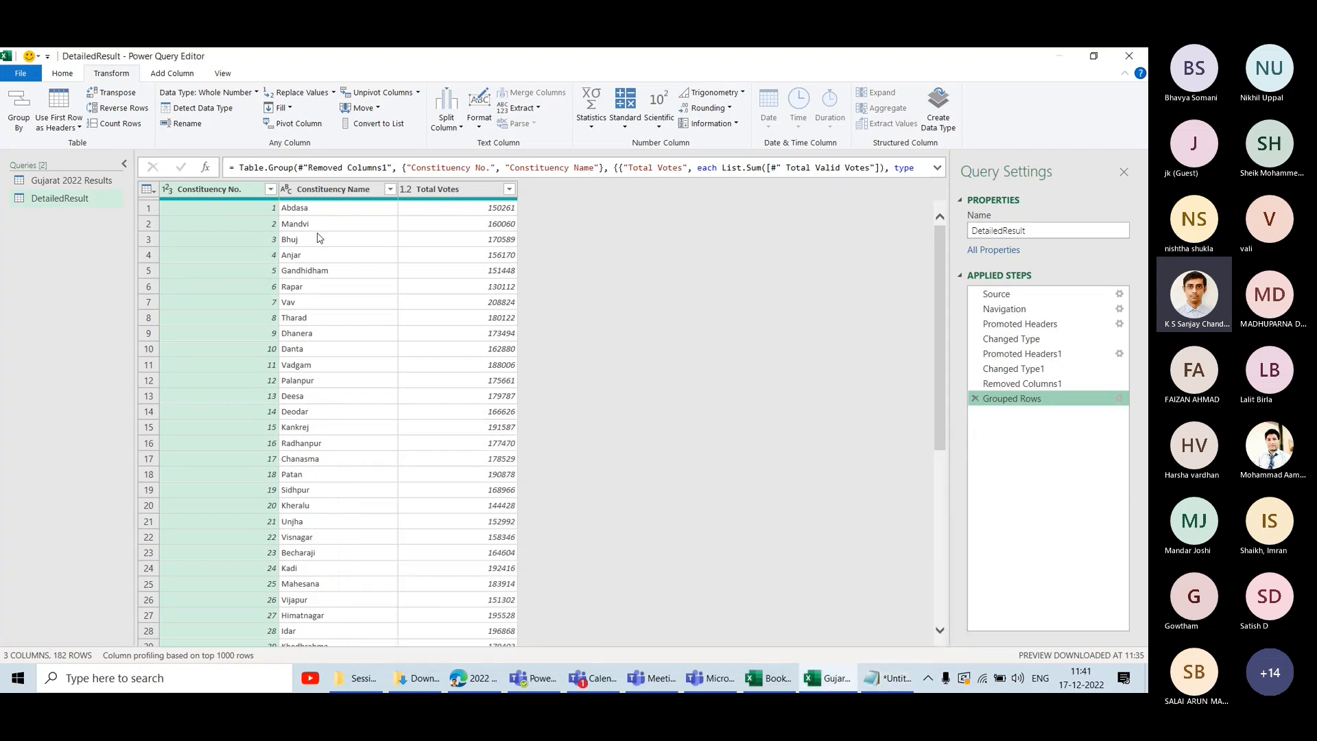
Look over the grouped Abdasa, Mandvi and Anjar rows, and delete the Grouped Rows step that sums Total Votes.
{"action": "left_click", "coordinate": [306, 207]}
{"action": "left_click", "coordinate": [313, 224]}
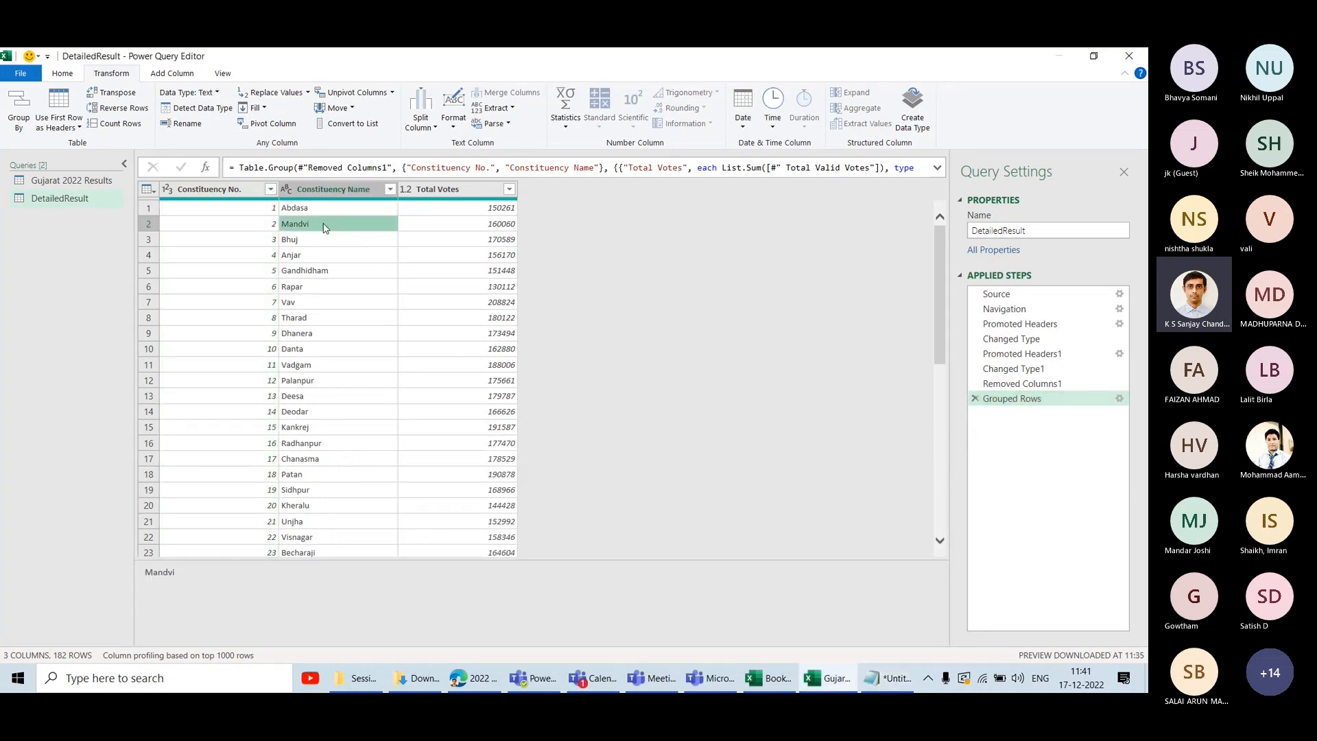
{"action": "left_click", "coordinate": [319, 255]}
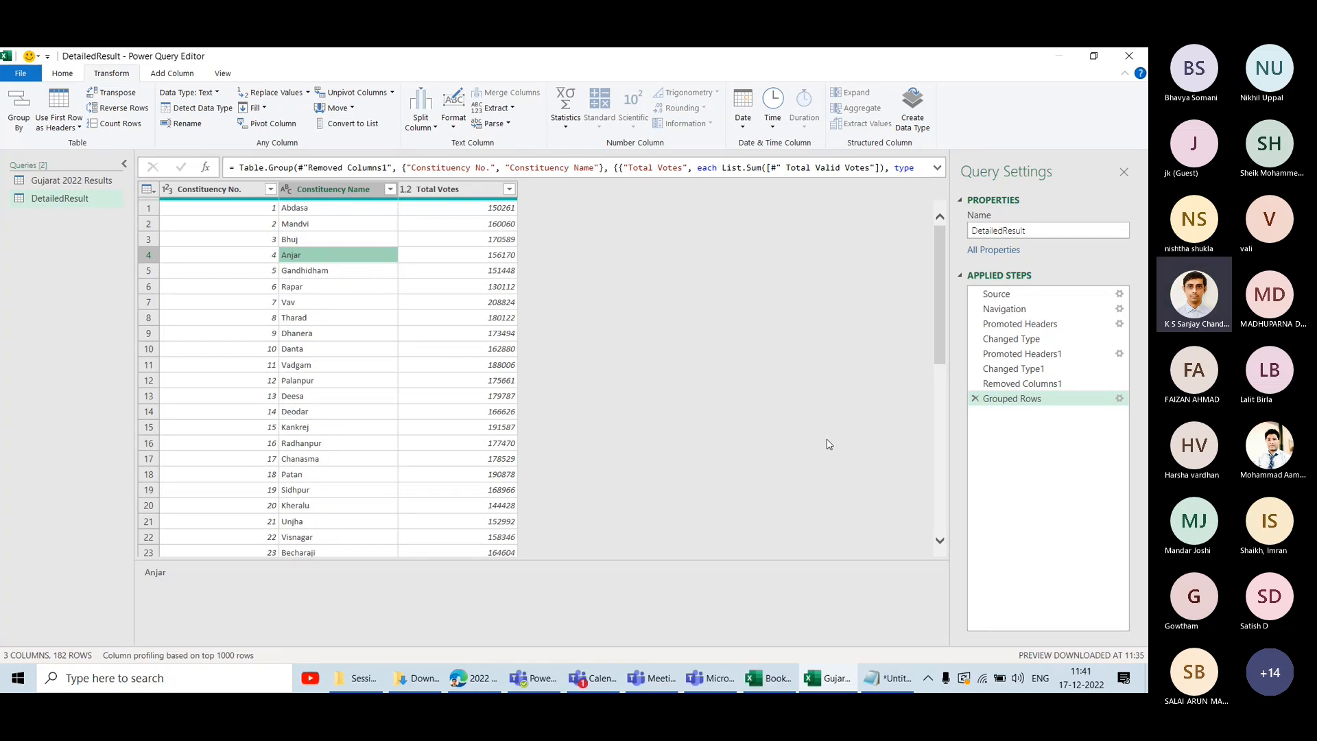
{"action": "left_click", "coordinate": [975, 400]}
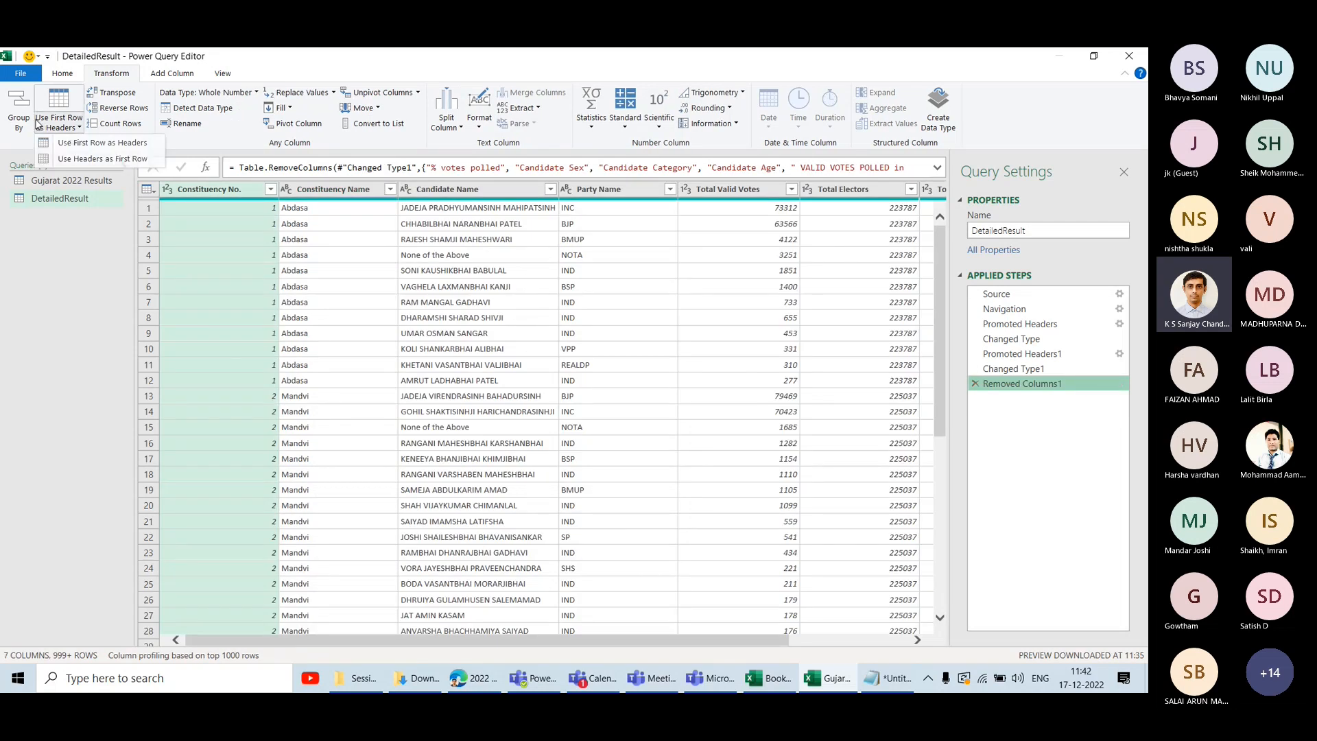
Set up an advanced Group By on DetailedResult with Constituency No. and Constituency Name as grouping columns.
{"action": "left_click", "coordinate": [19, 110]}
{"action": "left_click", "coordinate": [390, 314]}
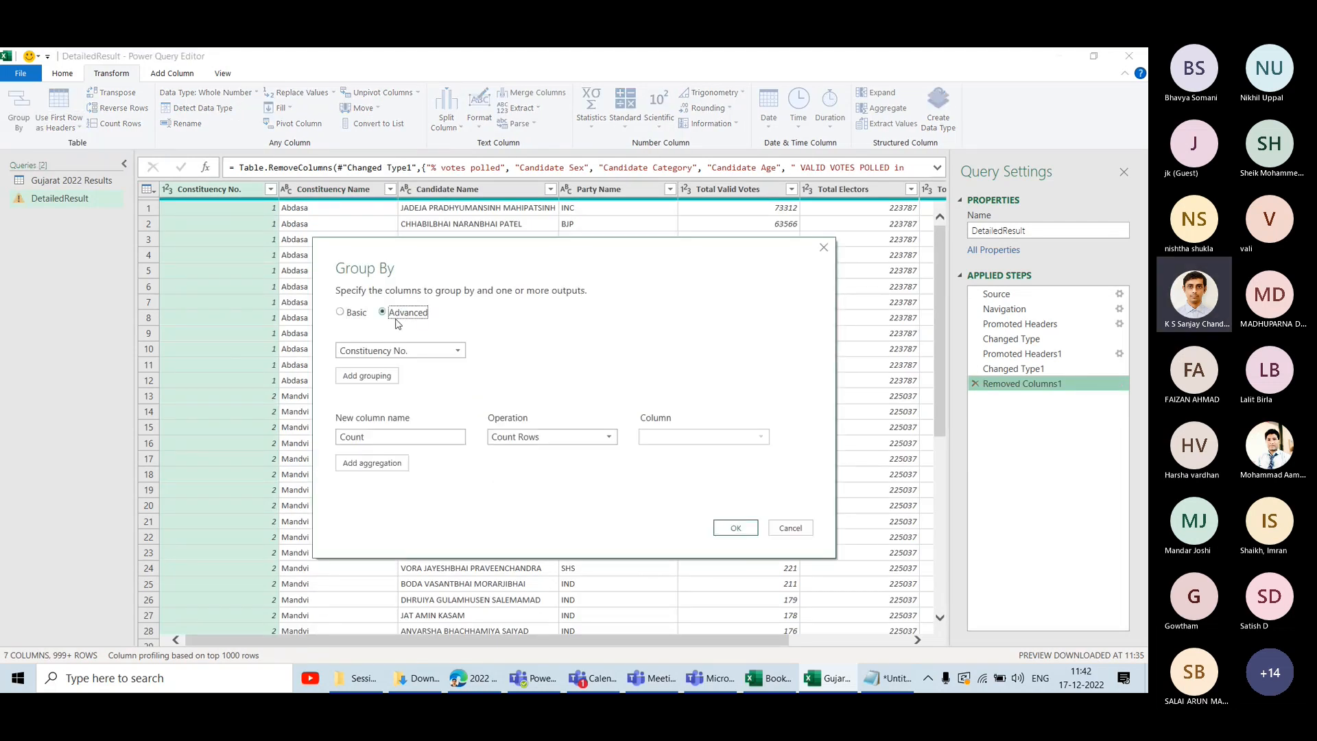
{"action": "left_click", "coordinate": [395, 376]}
{"action": "left_click", "coordinate": [396, 376]}
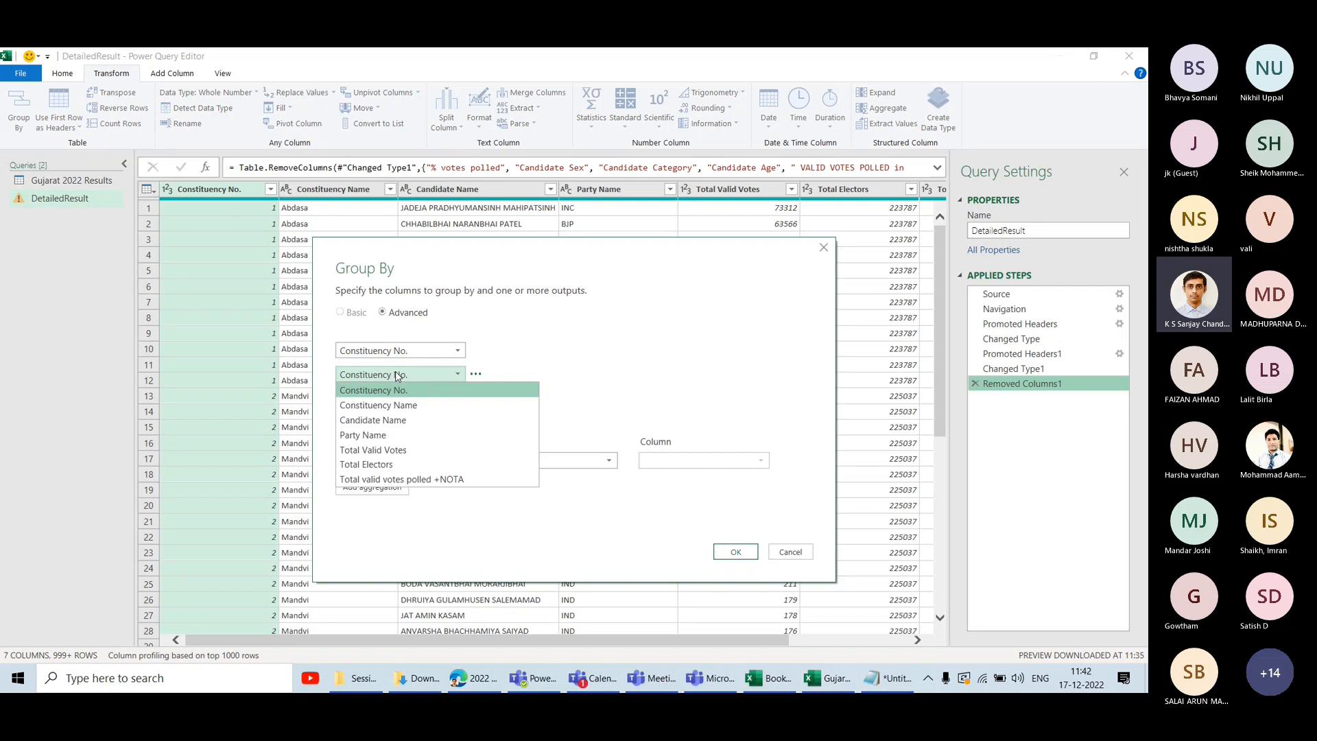
{"action": "left_click", "coordinate": [409, 405]}
Name the aggregation column Candidate Details, set its operation to All Rows, and apply the grouping.
{"action": "left_click", "coordinate": [378, 460]}
{"action": "left_click_drag", "start_coordinate": [378, 460], "coordinate": [316, 466]}
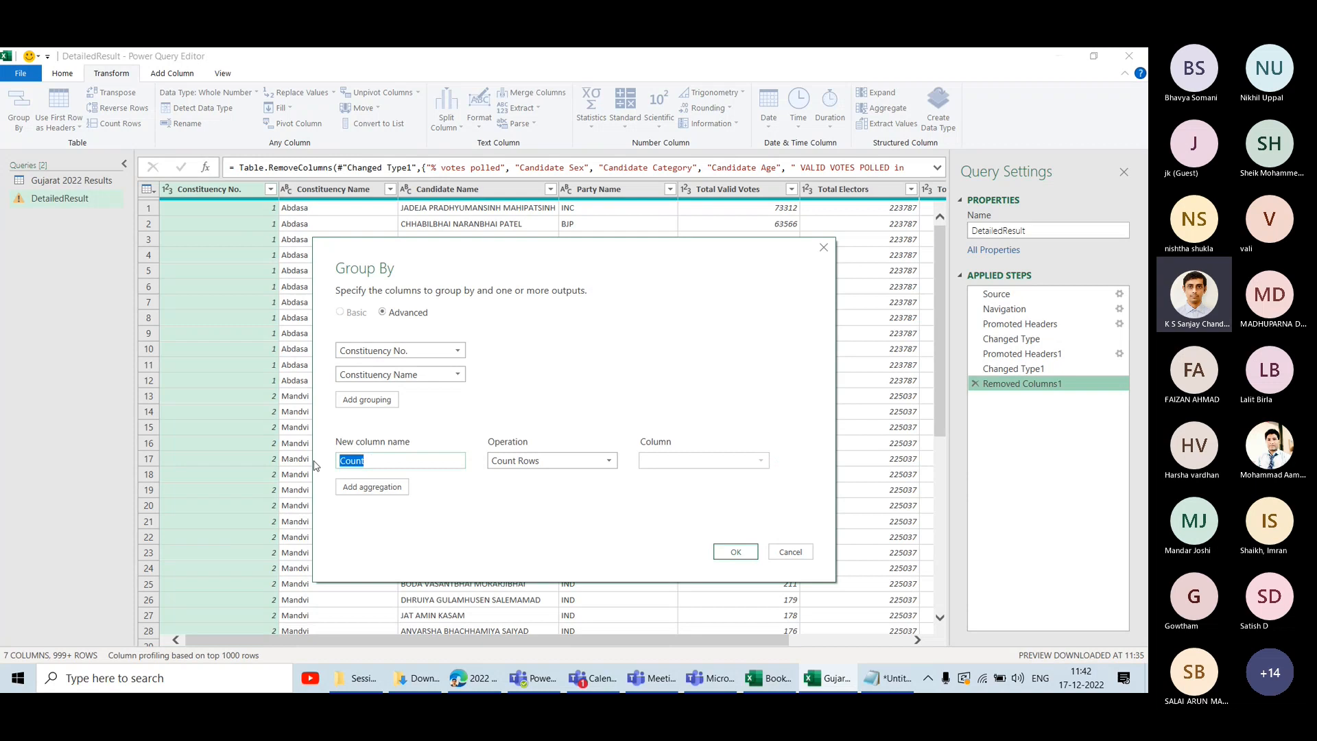
{"action": "type", "text": "Candidate Details"}
{"action": "left_click", "coordinate": [547, 462]}
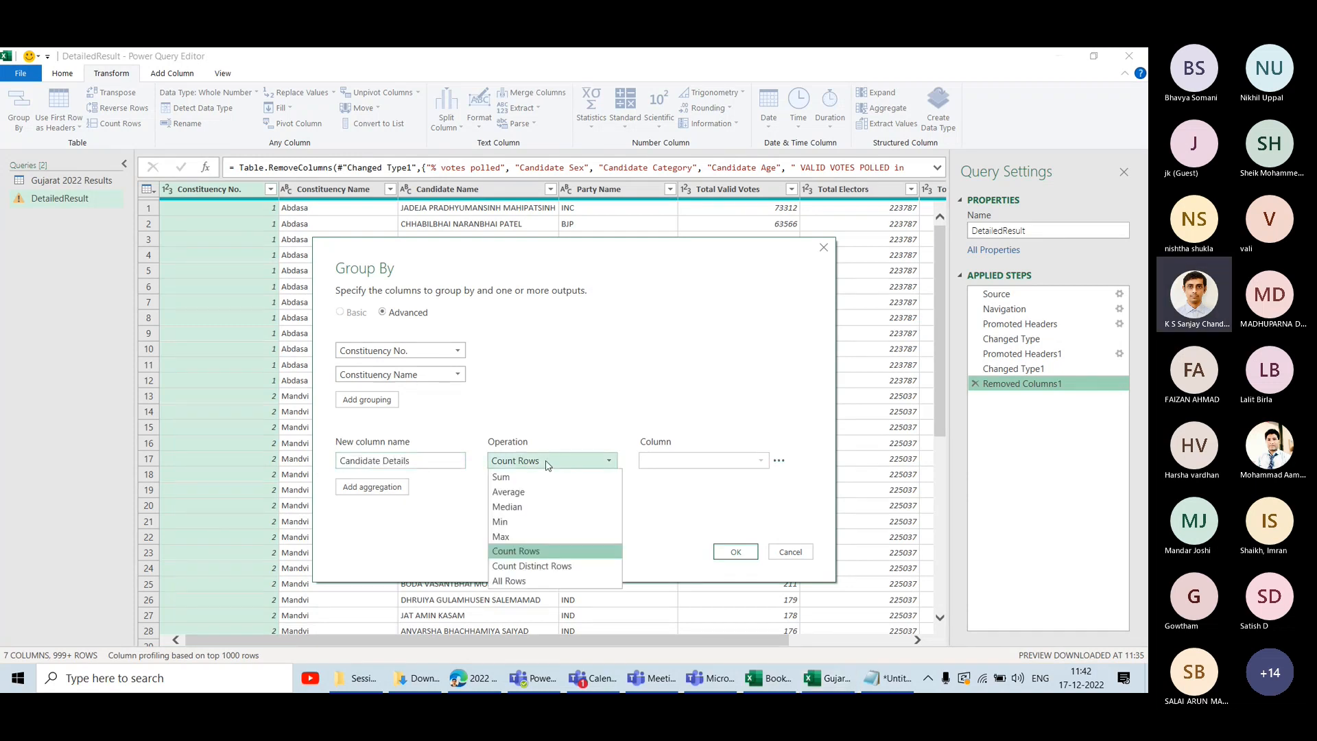
{"action": "left_click", "coordinate": [532, 580]}
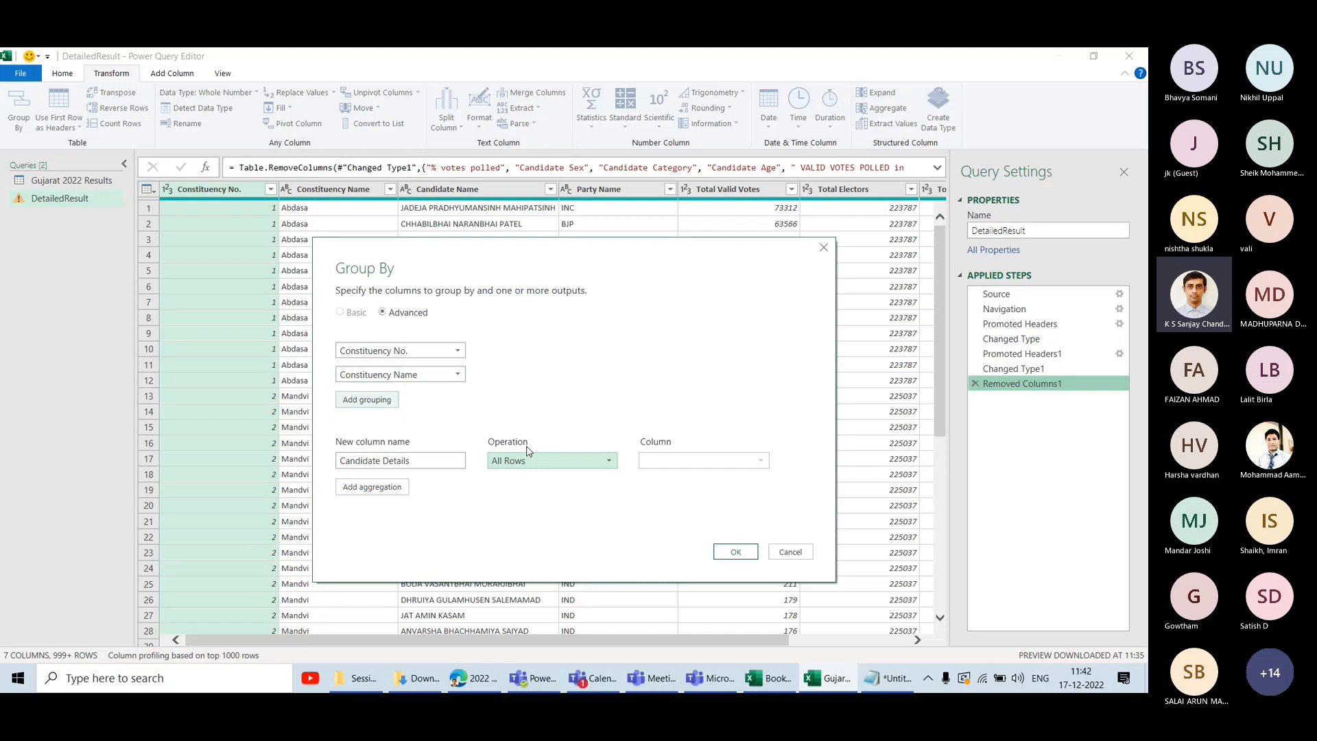
{"action": "left_click", "coordinate": [731, 552]}
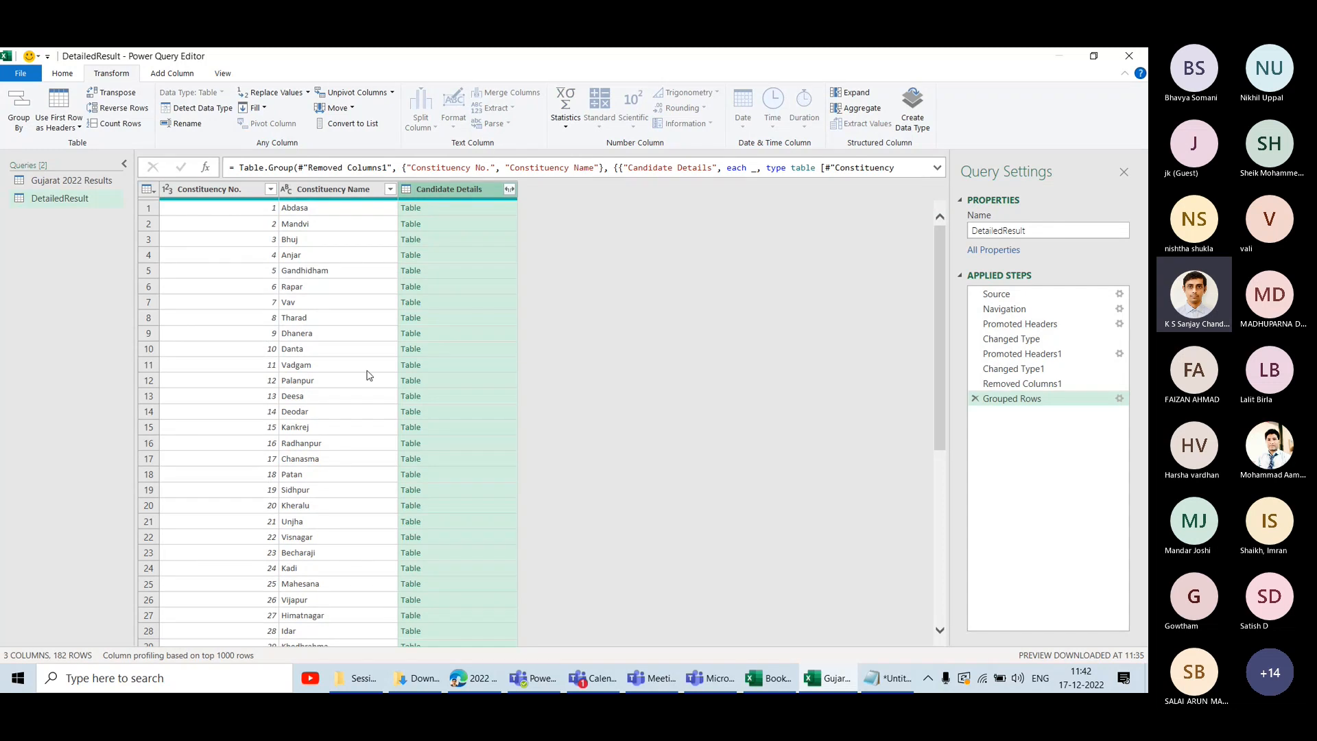
Preview the nested Candidate Details table of the Abdasa constituency and look through its candidate rows.
{"action": "left_click", "coordinate": [485, 211]}
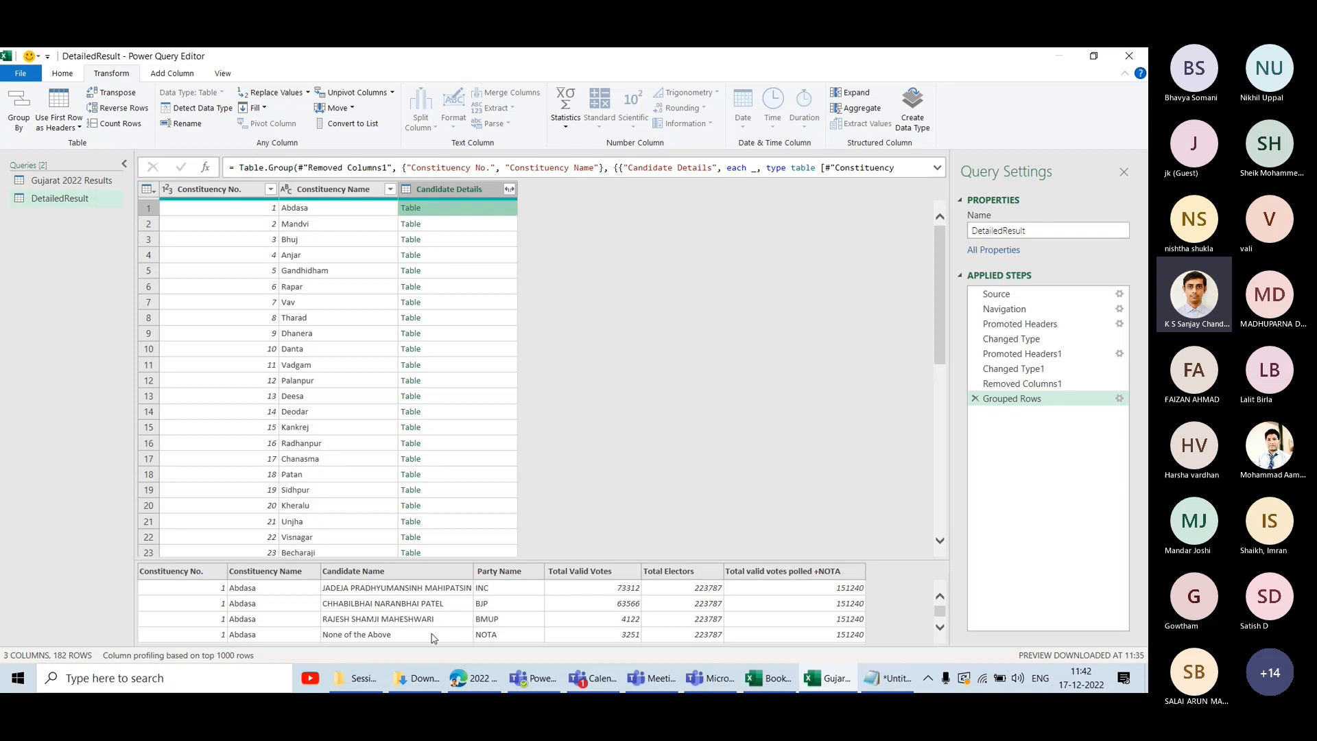
{"action": "scroll", "coordinate": [772, 603], "scroll_direction": "down", "scroll_amount": 3}
{"action": "scroll", "coordinate": [772, 603], "scroll_direction": "up", "scroll_amount": 3}
{"action": "scroll", "coordinate": [772, 603], "scroll_direction": "down", "scroll_amount": 1}
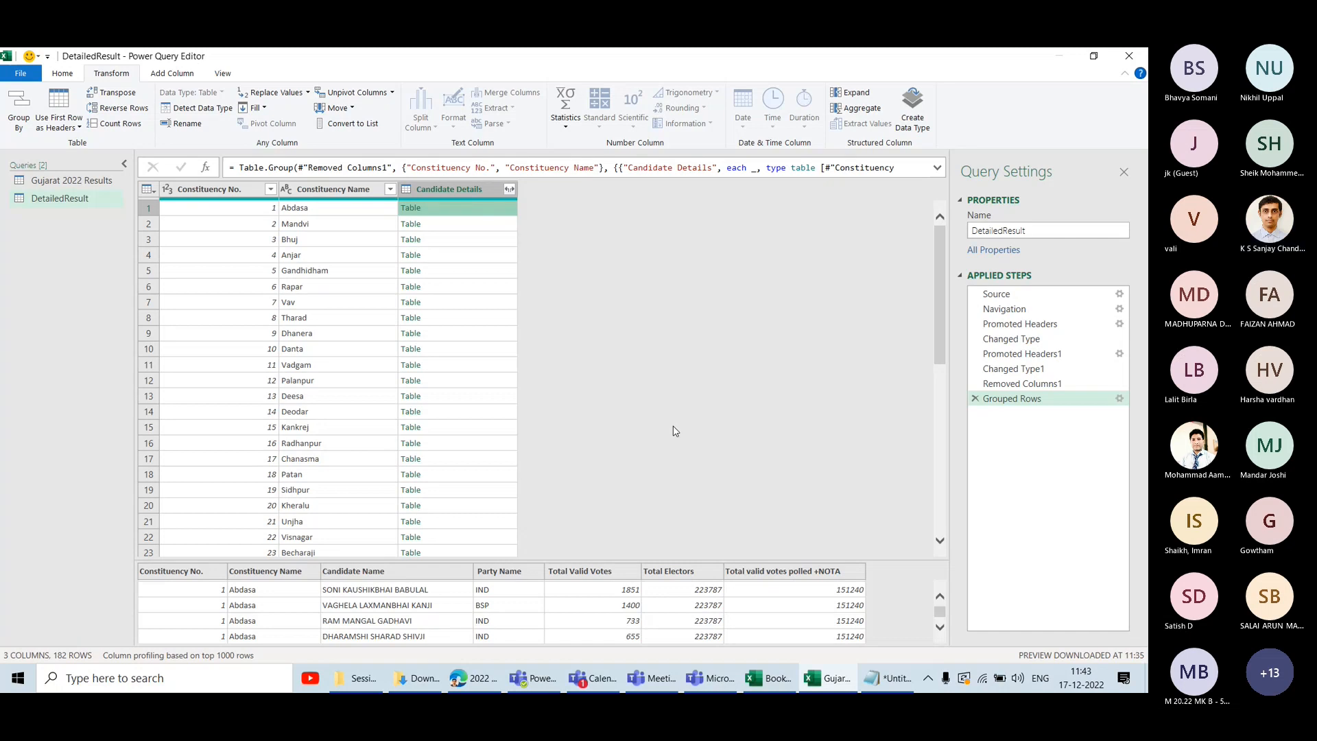
Compare the ungrouped rows of Removed Columns1 with the nested Candidate Details tables of Abdasa and Mandvi.
{"action": "left_click", "coordinate": [1054, 385]}
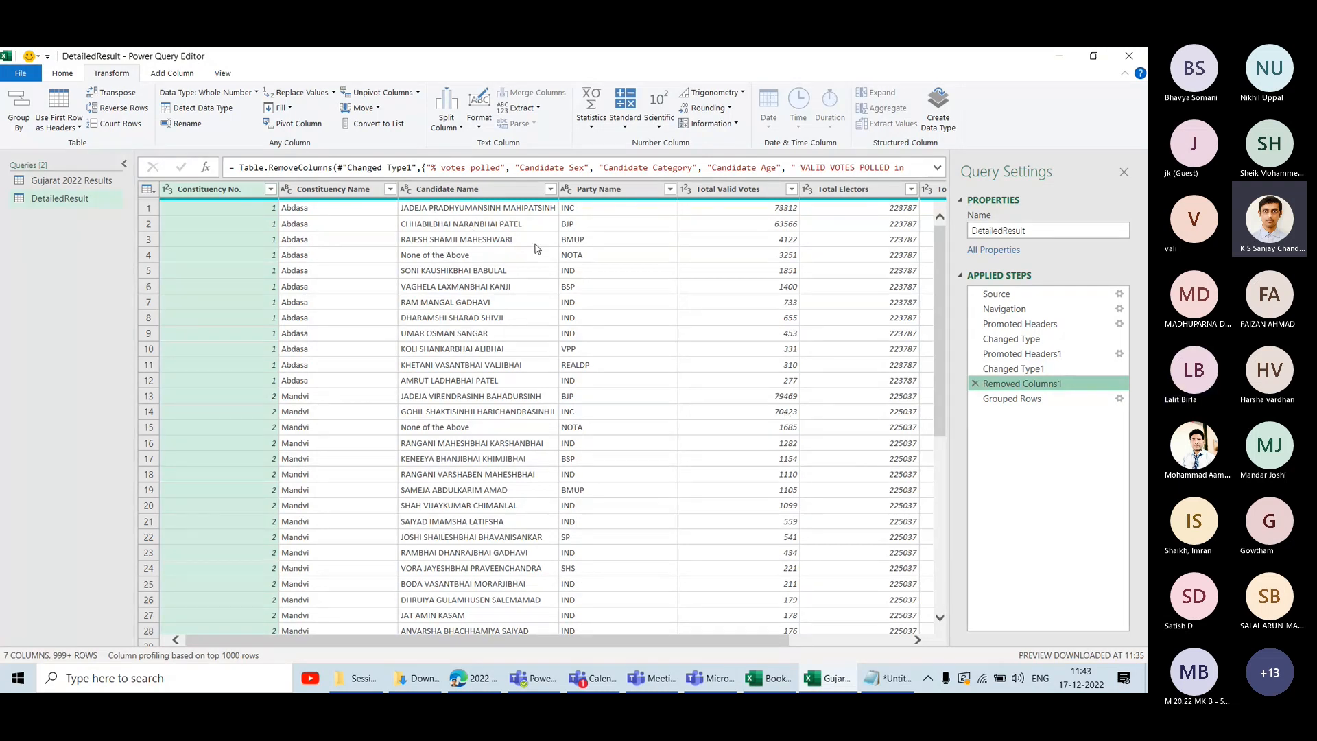
{"action": "left_click", "coordinate": [1015, 400]}
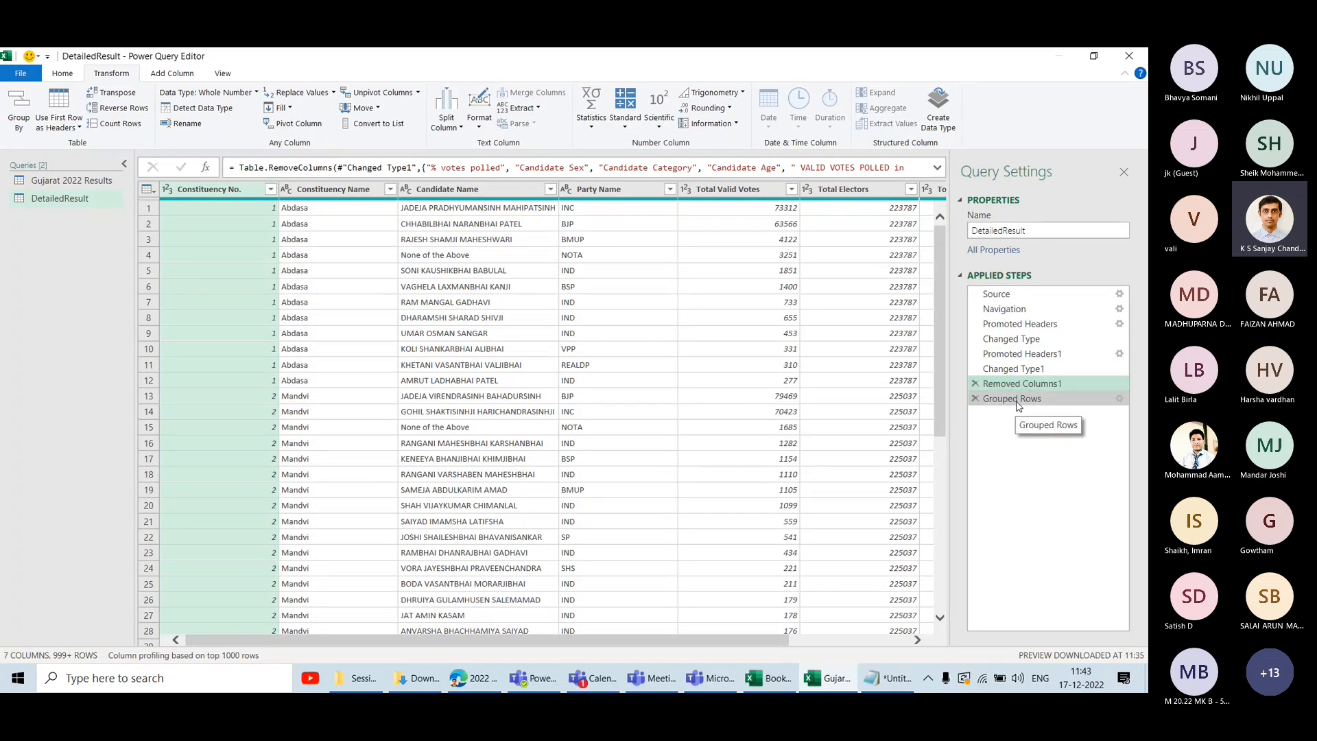
{"action": "left_click", "coordinate": [473, 208]}
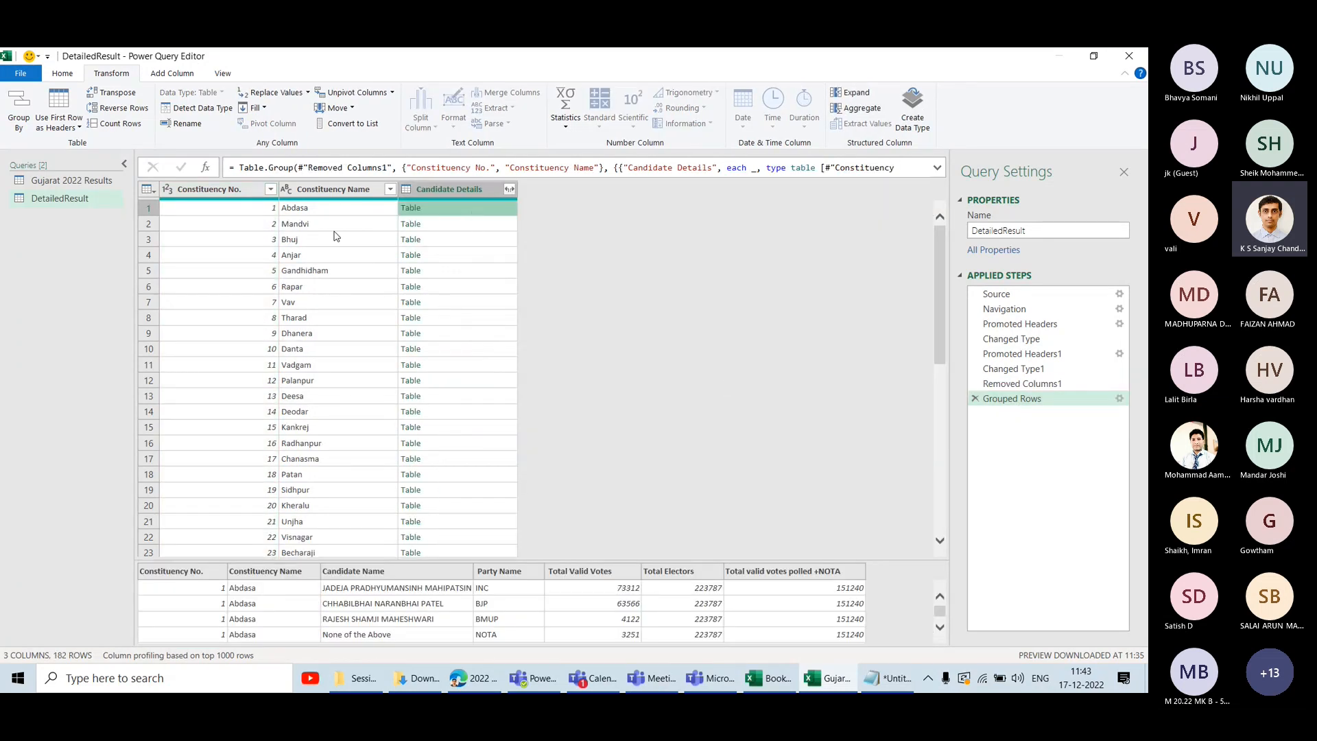
{"action": "left_click", "coordinate": [464, 228]}
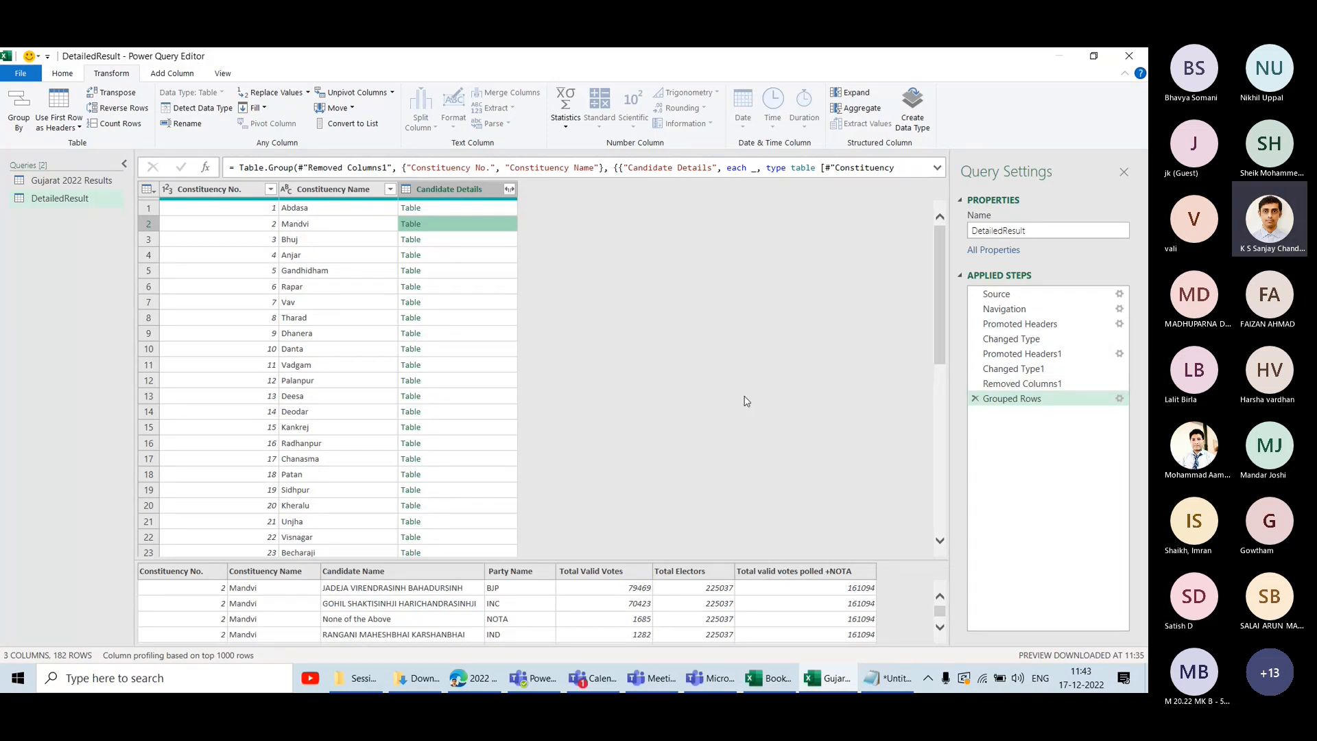
{"action": "left_click", "coordinate": [1015, 384]}
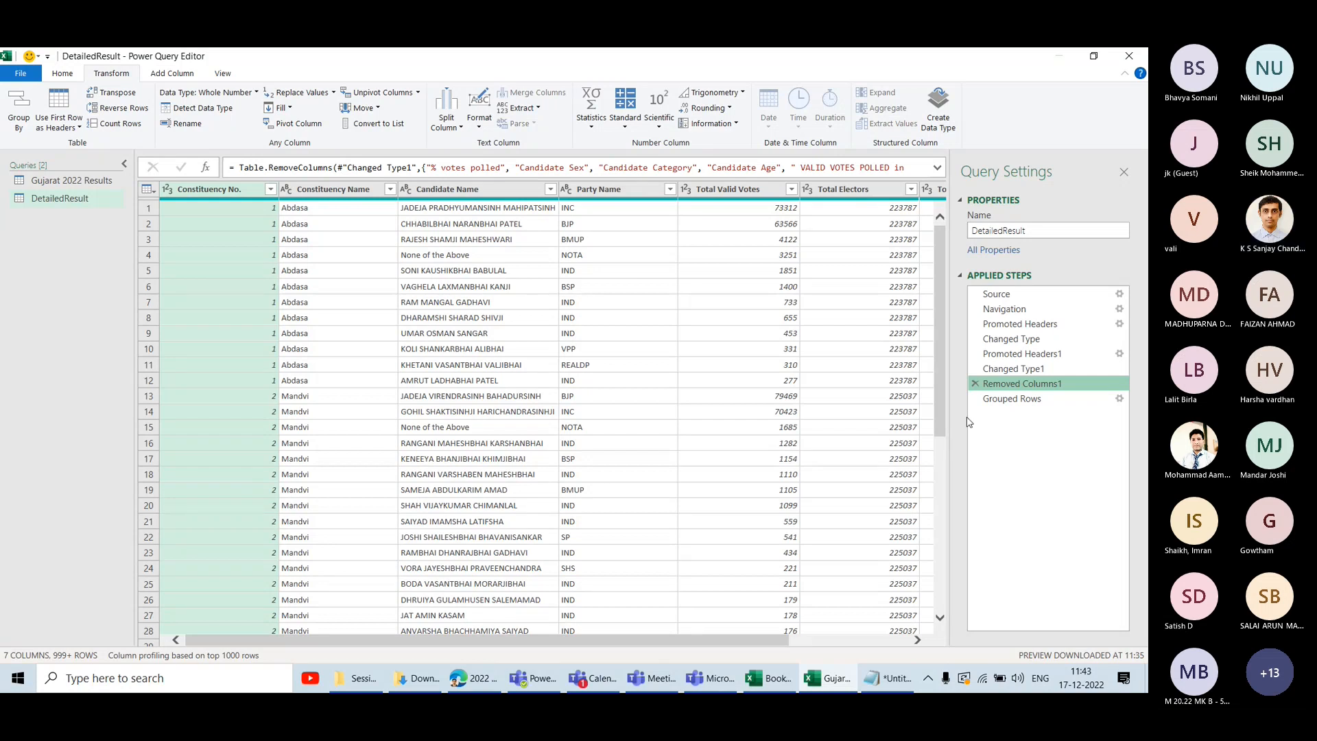
{"action": "left_click", "coordinate": [1009, 400]}
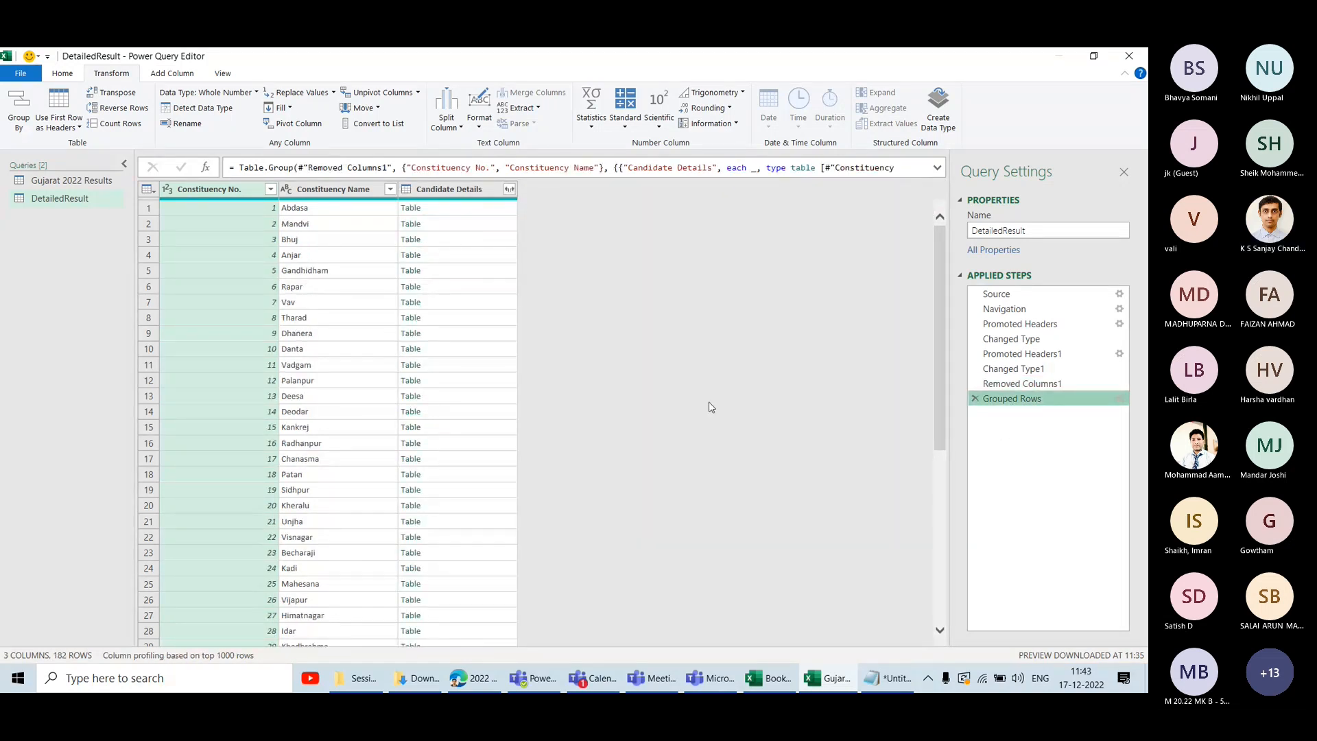
Try sorting Total Valid Votes in descending order after the Removed Columns1 step, and delete the inserted Sorted Rows step.
{"action": "left_click", "coordinate": [62, 74]}
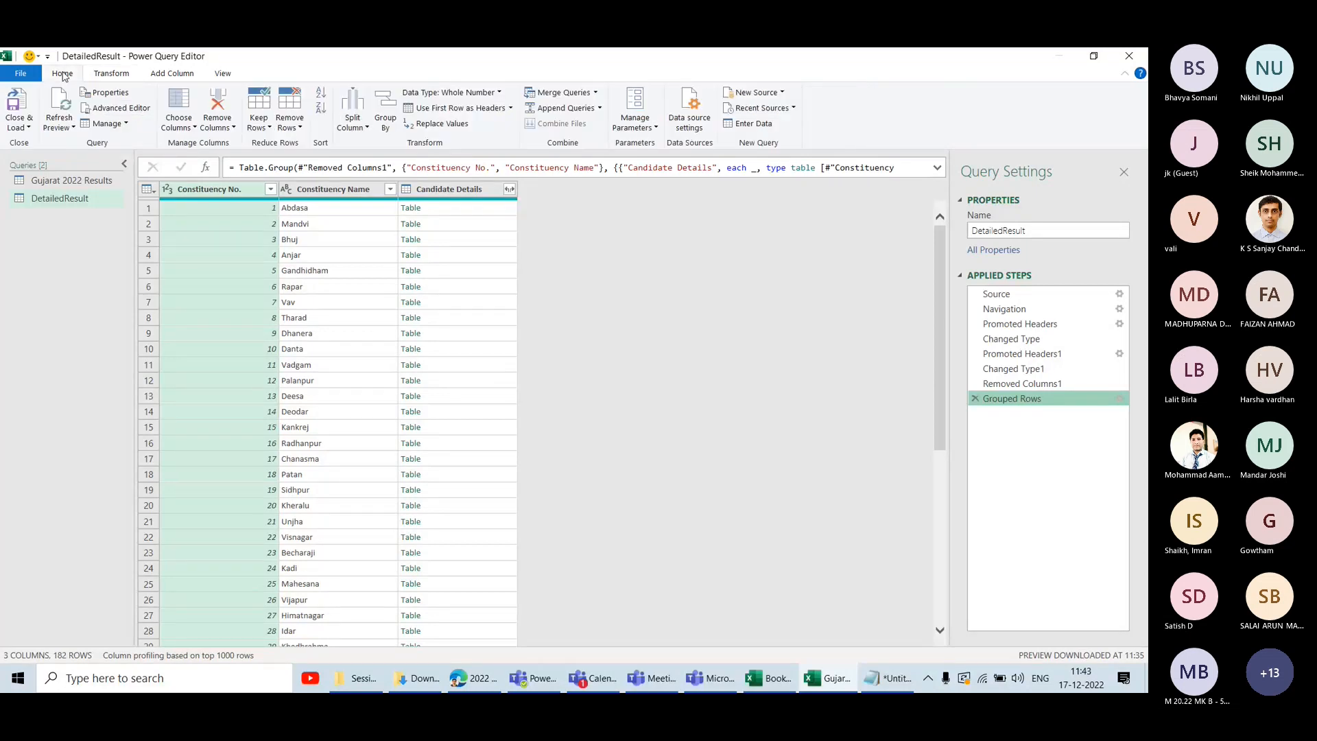
{"action": "left_click", "coordinate": [1076, 390]}
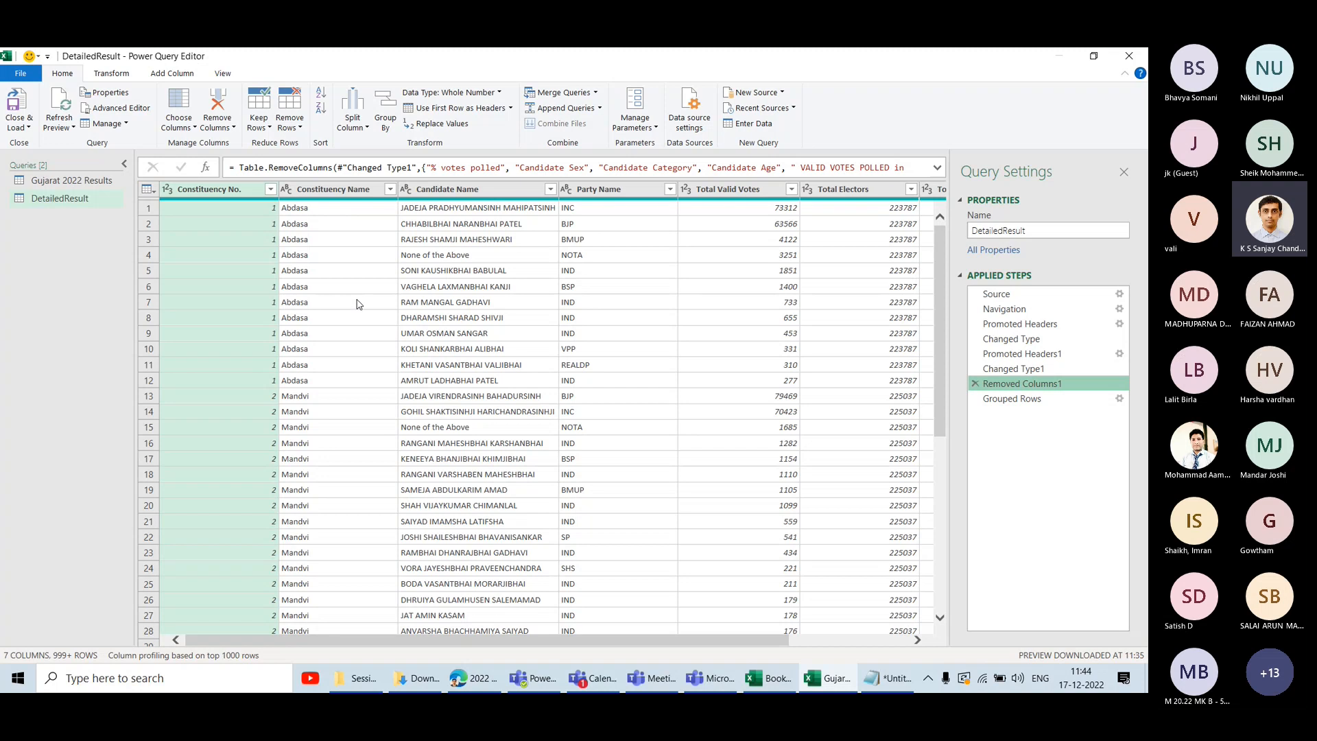
{"action": "left_click", "coordinate": [740, 194]}
{"action": "left_click", "coordinate": [792, 189]}
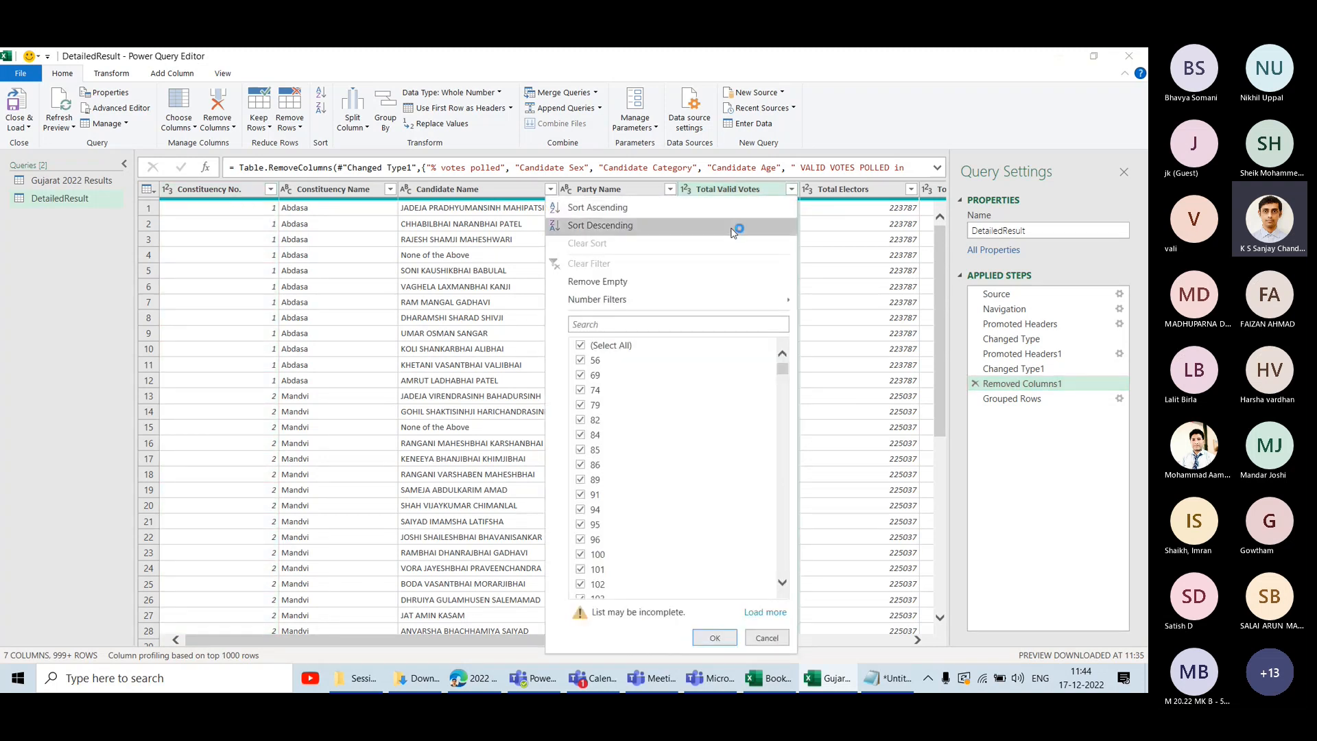
{"action": "left_click", "coordinate": [733, 227]}
{"action": "left_click", "coordinate": [643, 398]}
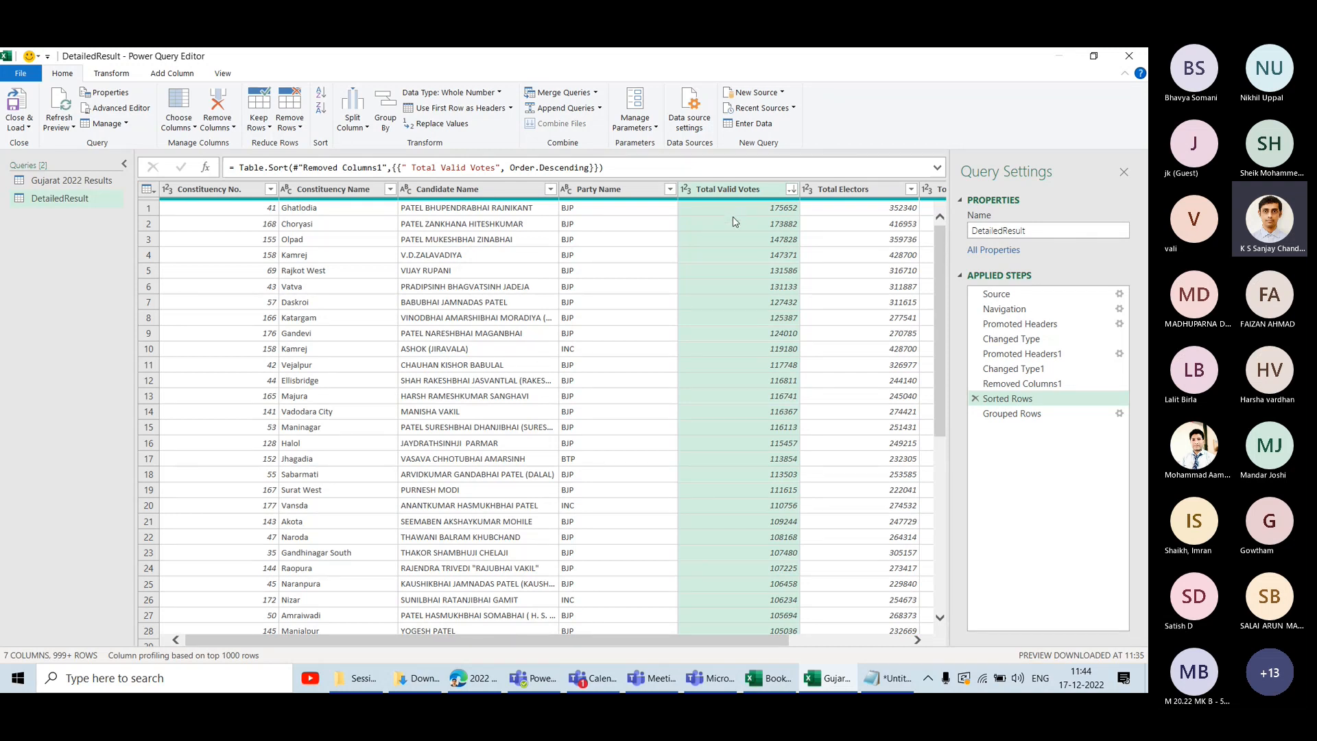
{"action": "left_click", "coordinate": [975, 401]}
{"action": "left_click", "coordinate": [697, 392]}
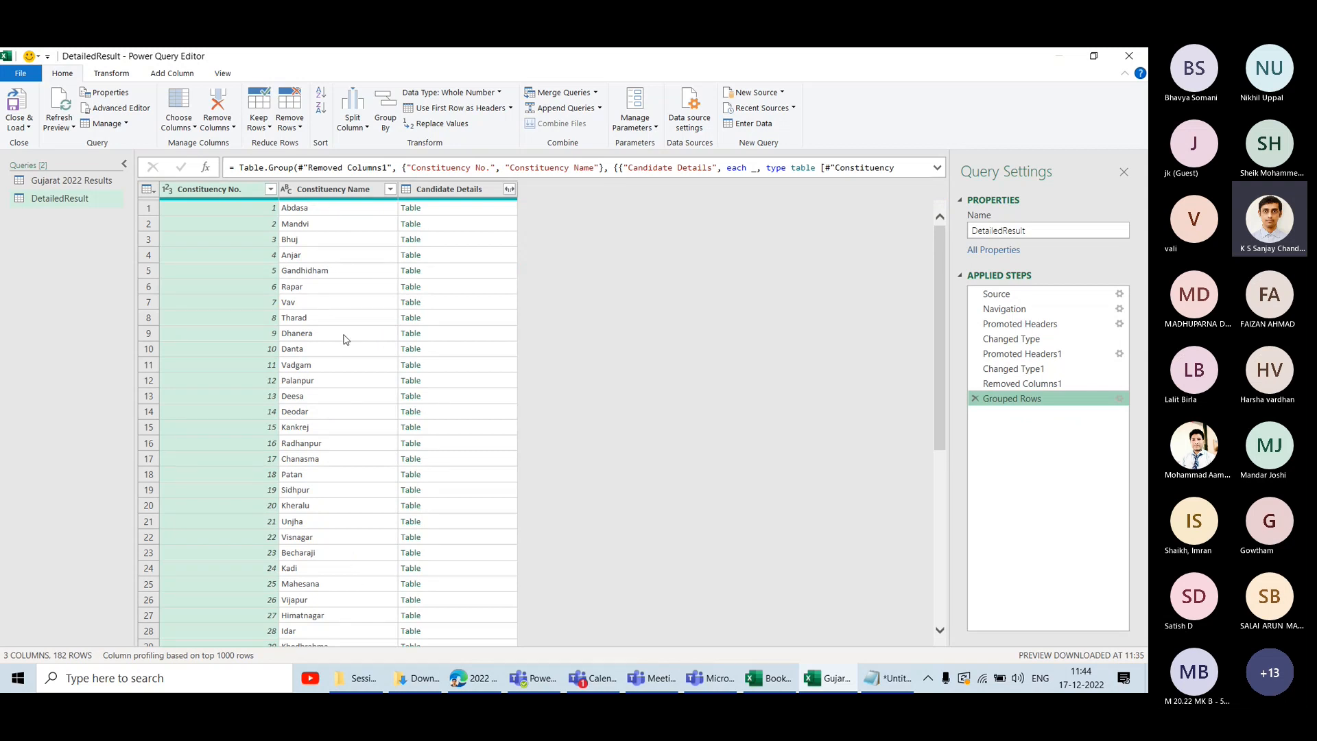
Check the Removed Columns1 candidate rows against the grouped Candidate Details tables of Abdasa and Mandvi.
{"action": "left_click", "coordinate": [996, 384]}
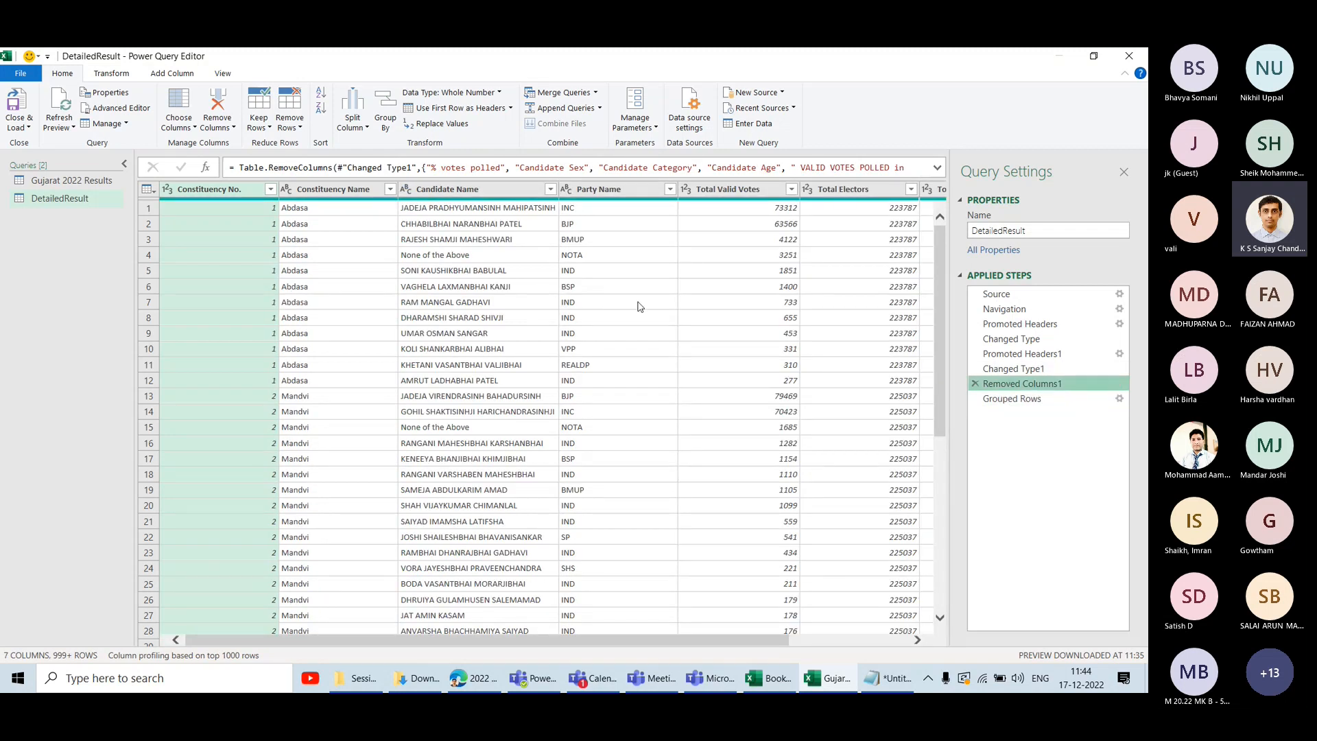
{"action": "left_click", "coordinate": [1050, 400]}
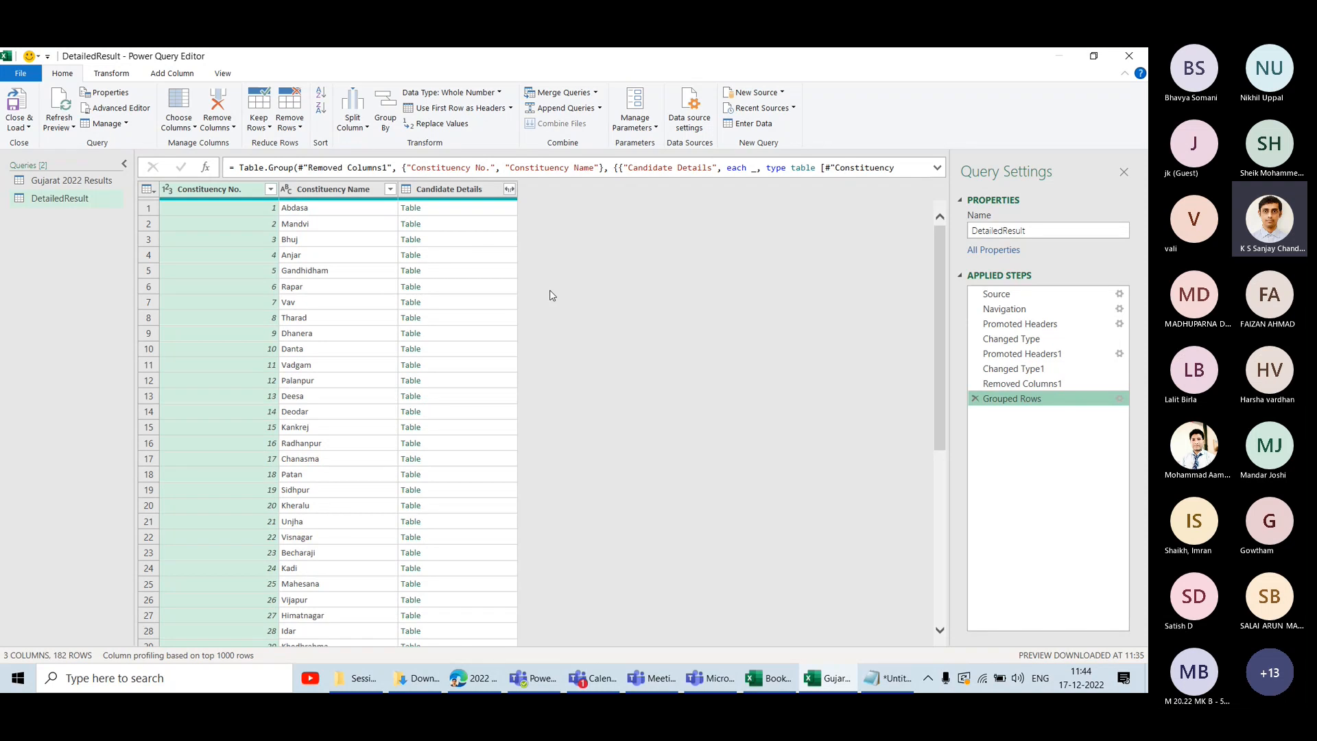
{"action": "left_click", "coordinate": [476, 210]}
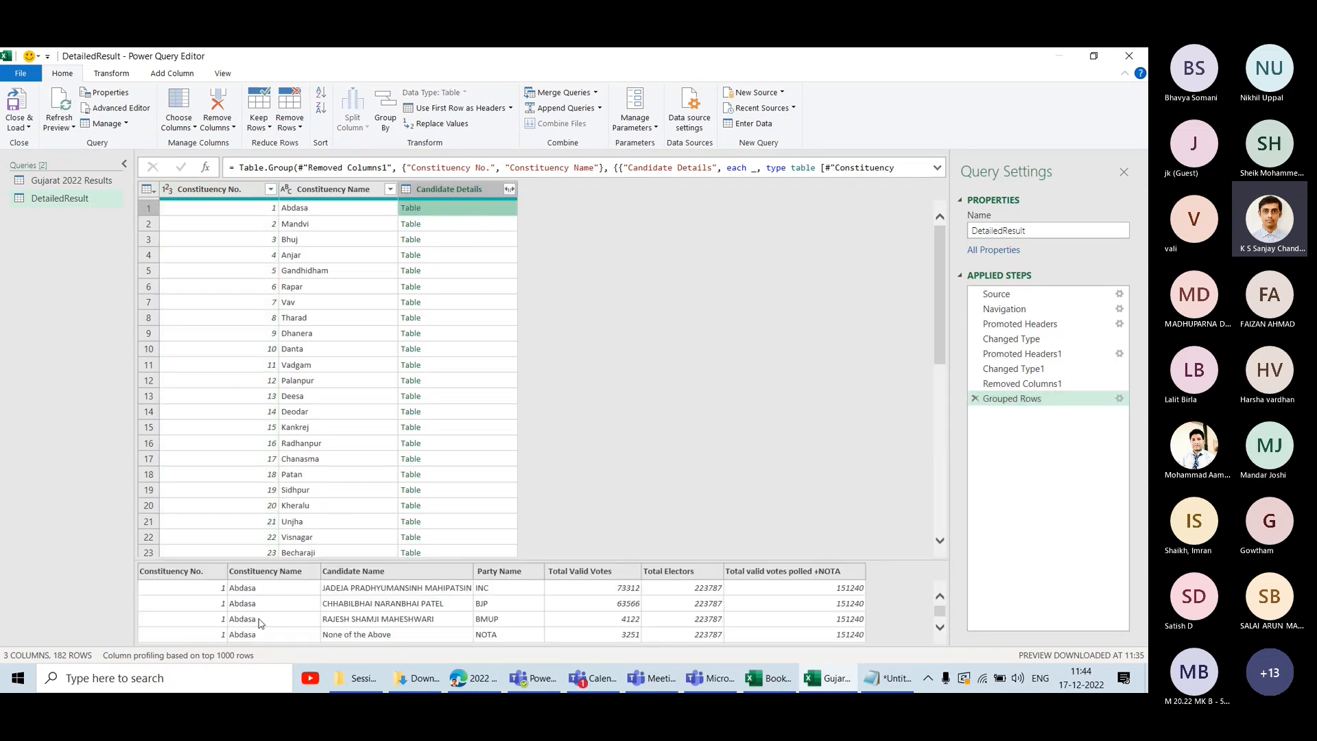
{"action": "left_click", "coordinate": [449, 226]}
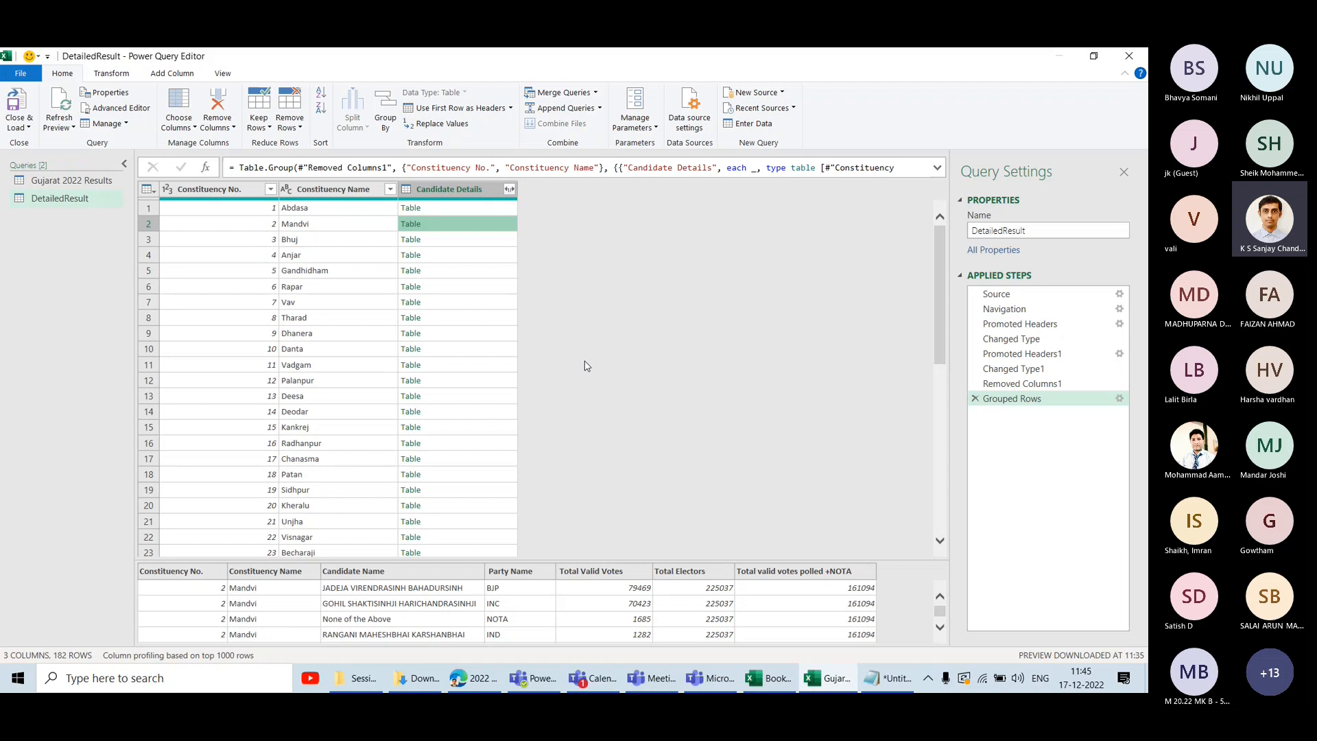
Try a descending sort of the ungrouped rows by Total Valid Votes, and delete the added Sorted Rows step.
{"action": "left_click_drag", "start_coordinate": [1013, 369], "coordinate": [1015, 385]}
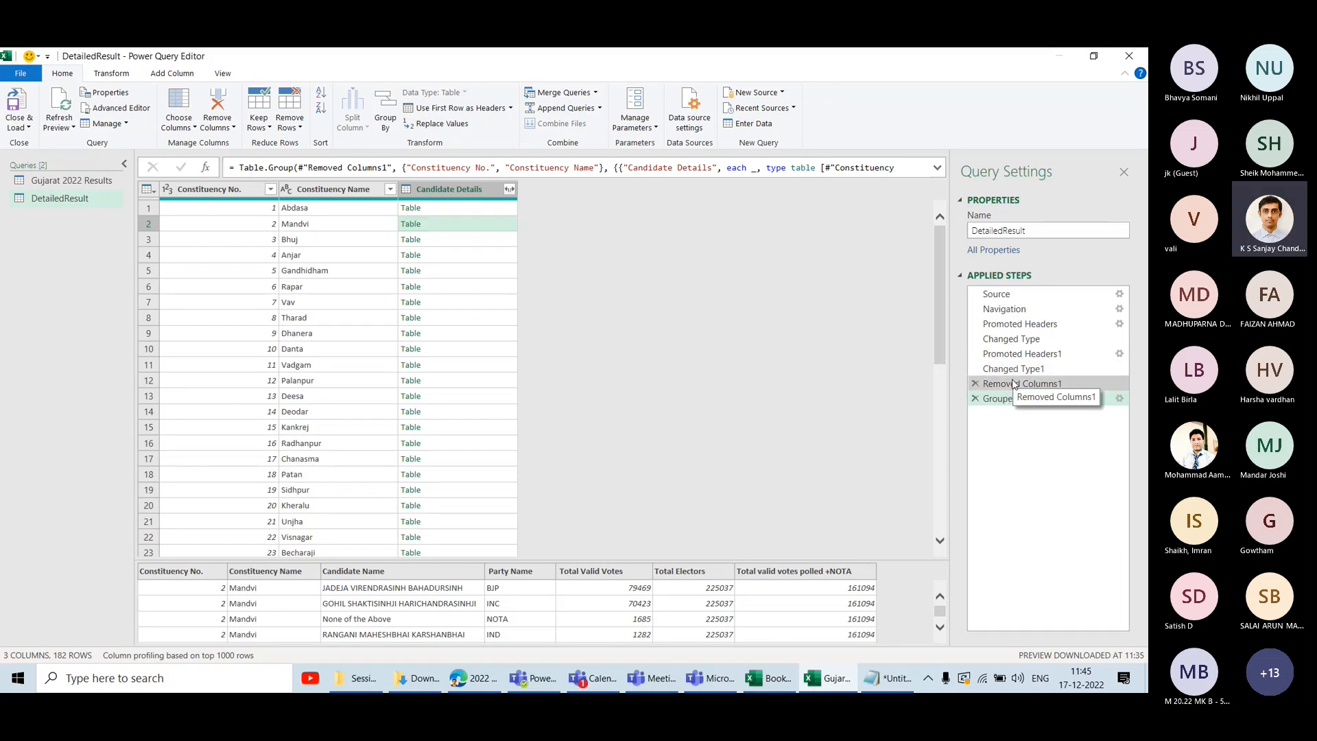
{"action": "left_click", "coordinate": [1015, 384]}
{"action": "scroll", "coordinate": [693, 405], "scroll_direction": "right", "scroll_amount": 3}
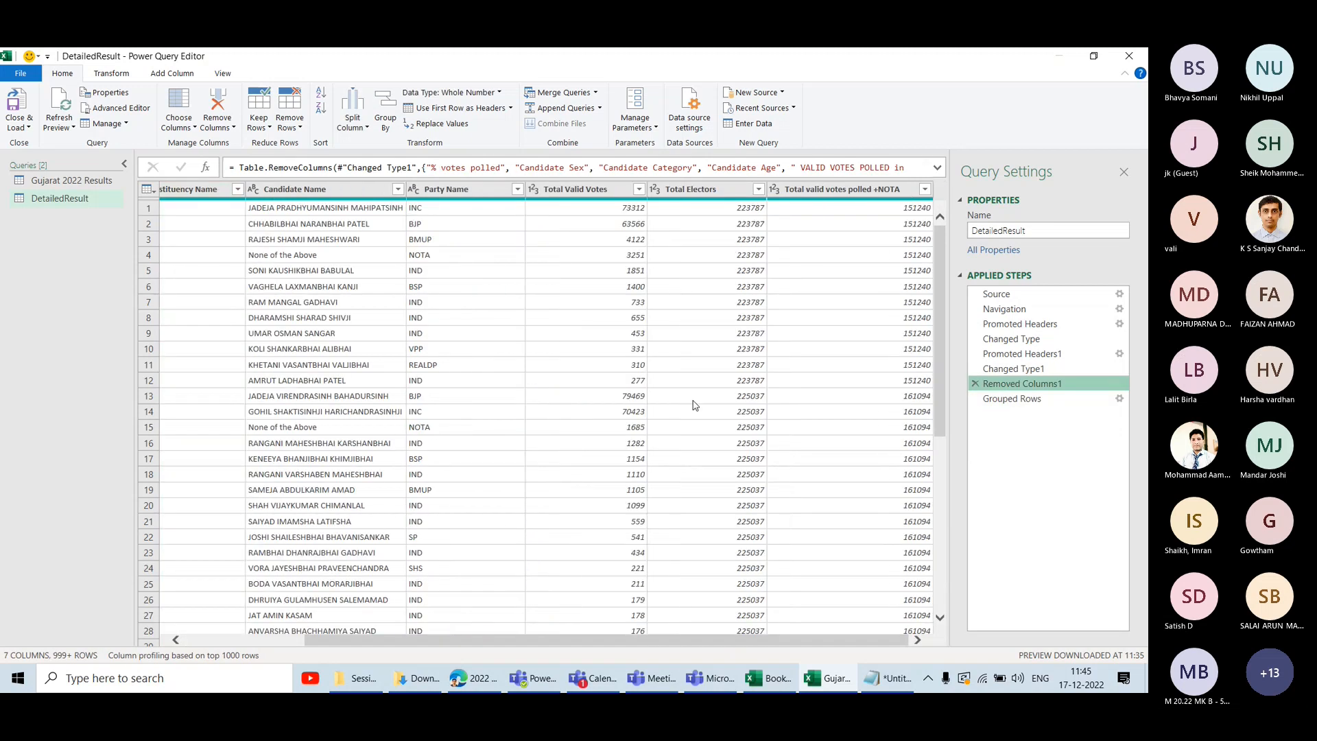
{"action": "left_click", "coordinate": [698, 195]}
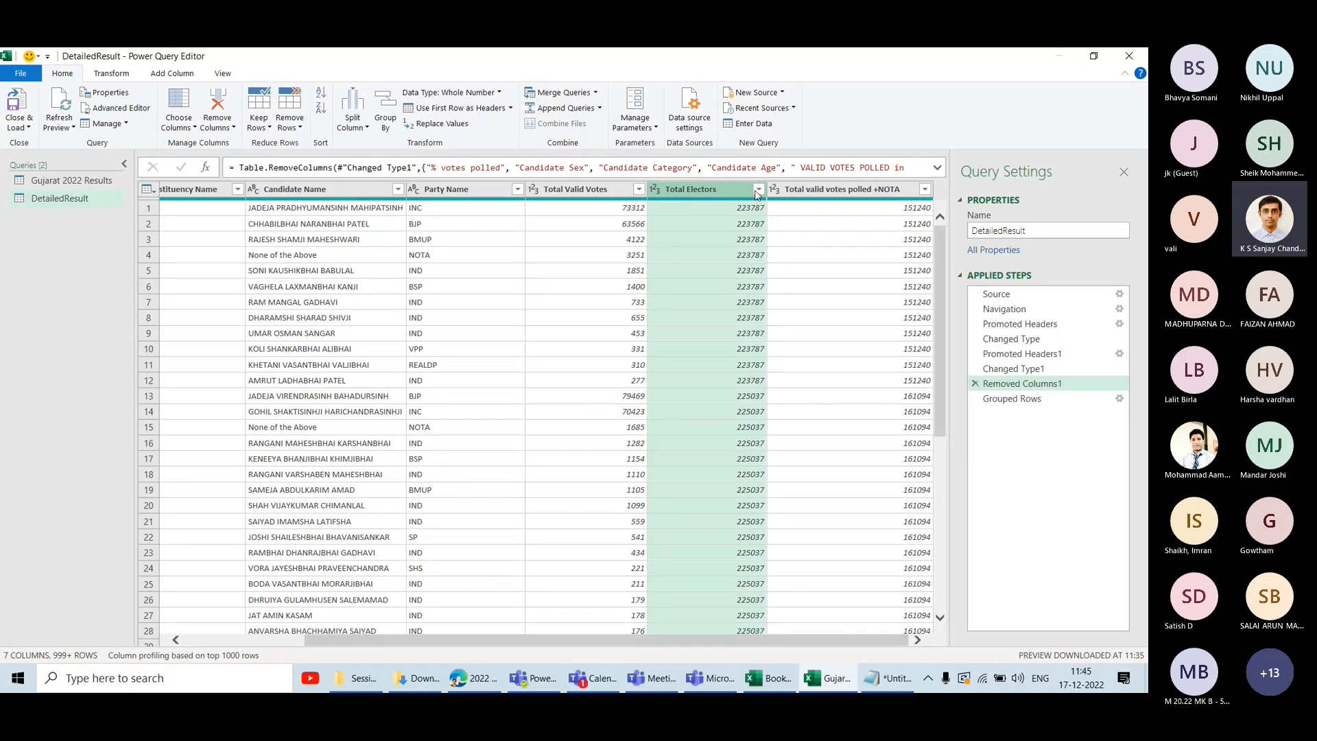
{"action": "left_click", "coordinate": [589, 189]}
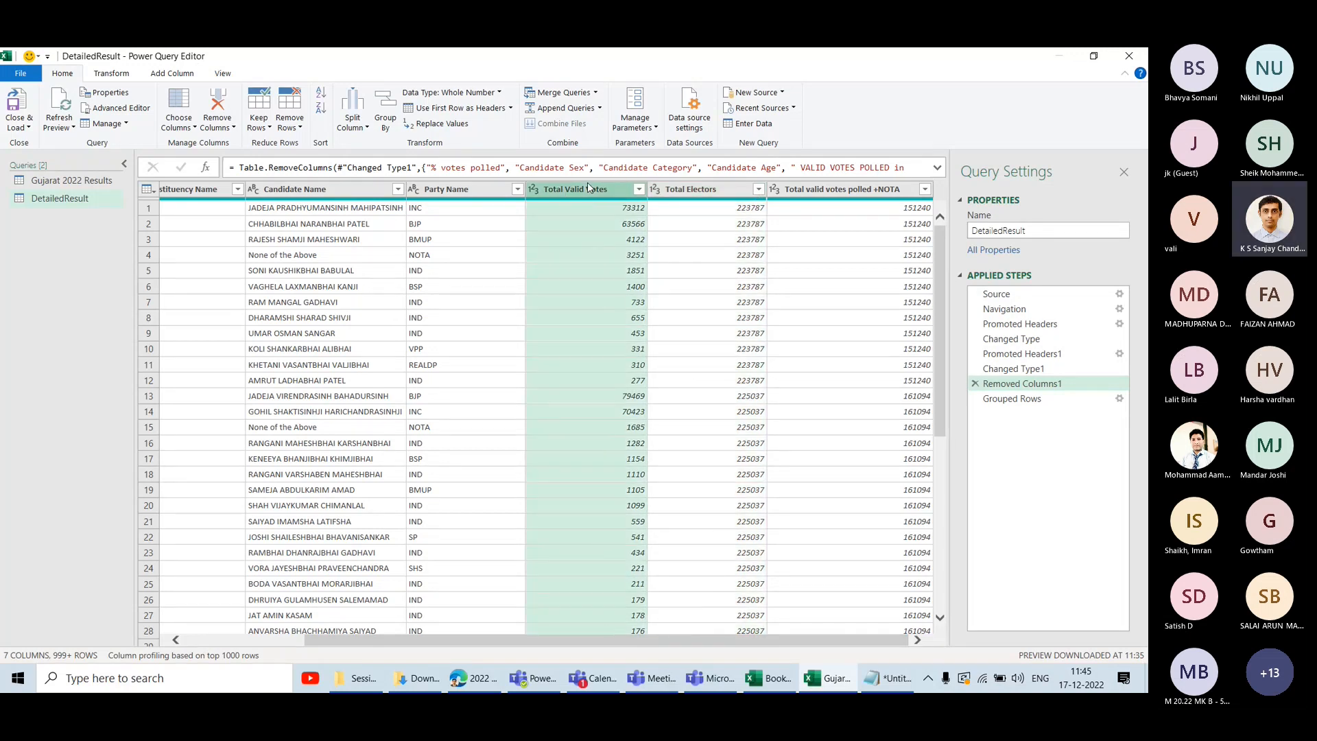
{"action": "left_click", "coordinate": [639, 193]}
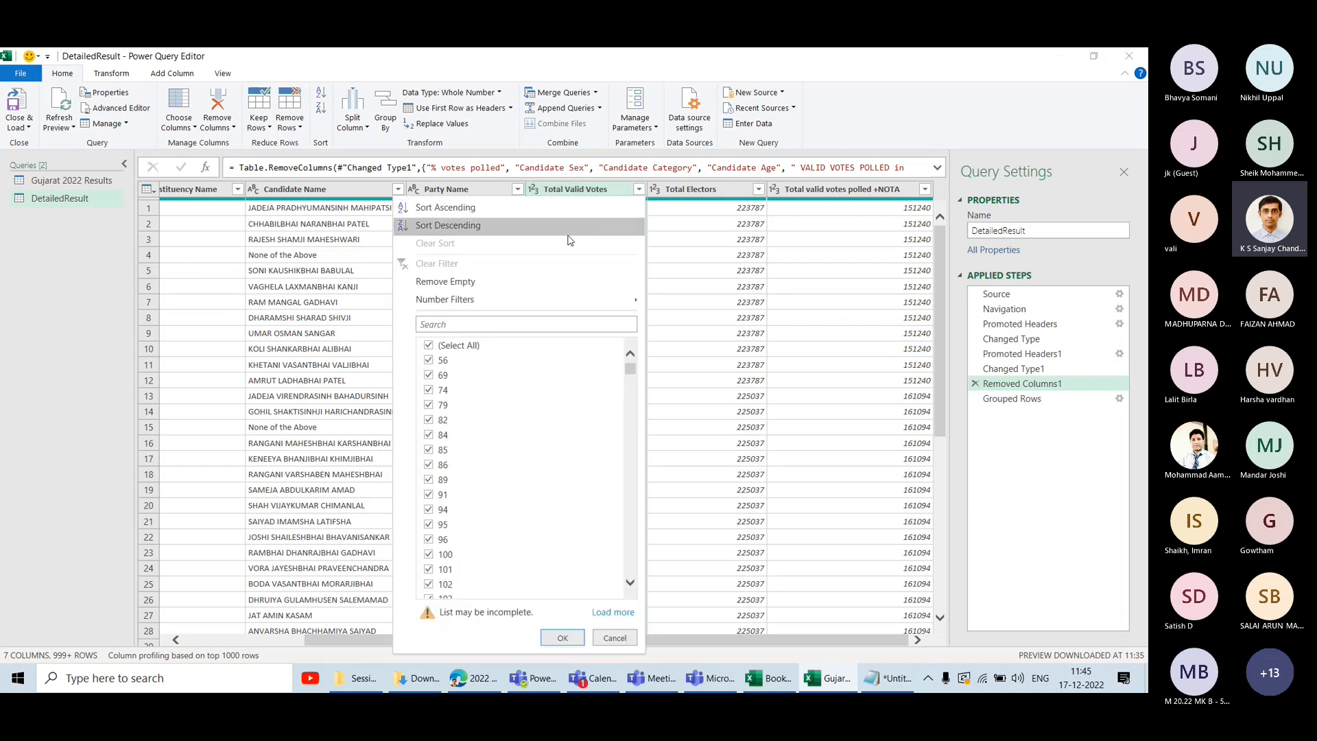
{"action": "left_click", "coordinate": [568, 228]}
{"action": "left_click", "coordinate": [645, 391]}
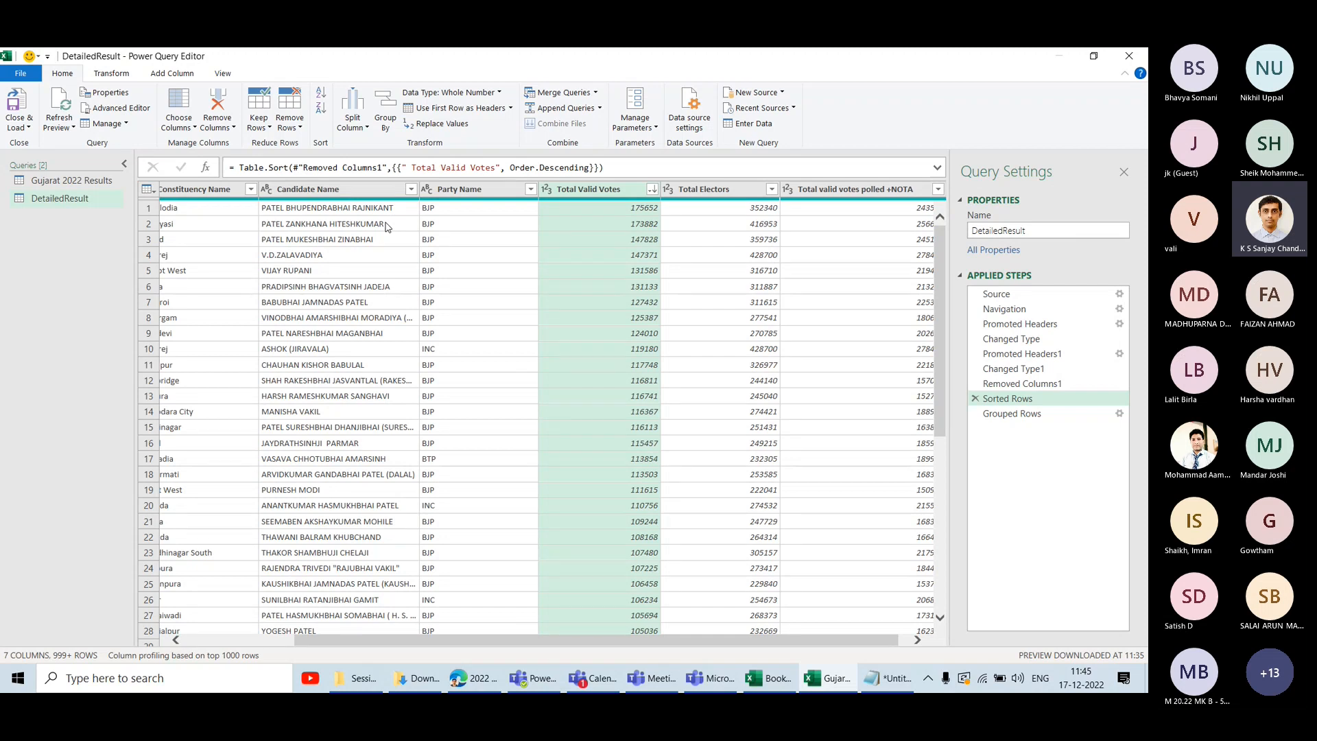
{"action": "left_click", "coordinate": [975, 399]}
{"action": "left_click", "coordinate": [655, 390]}
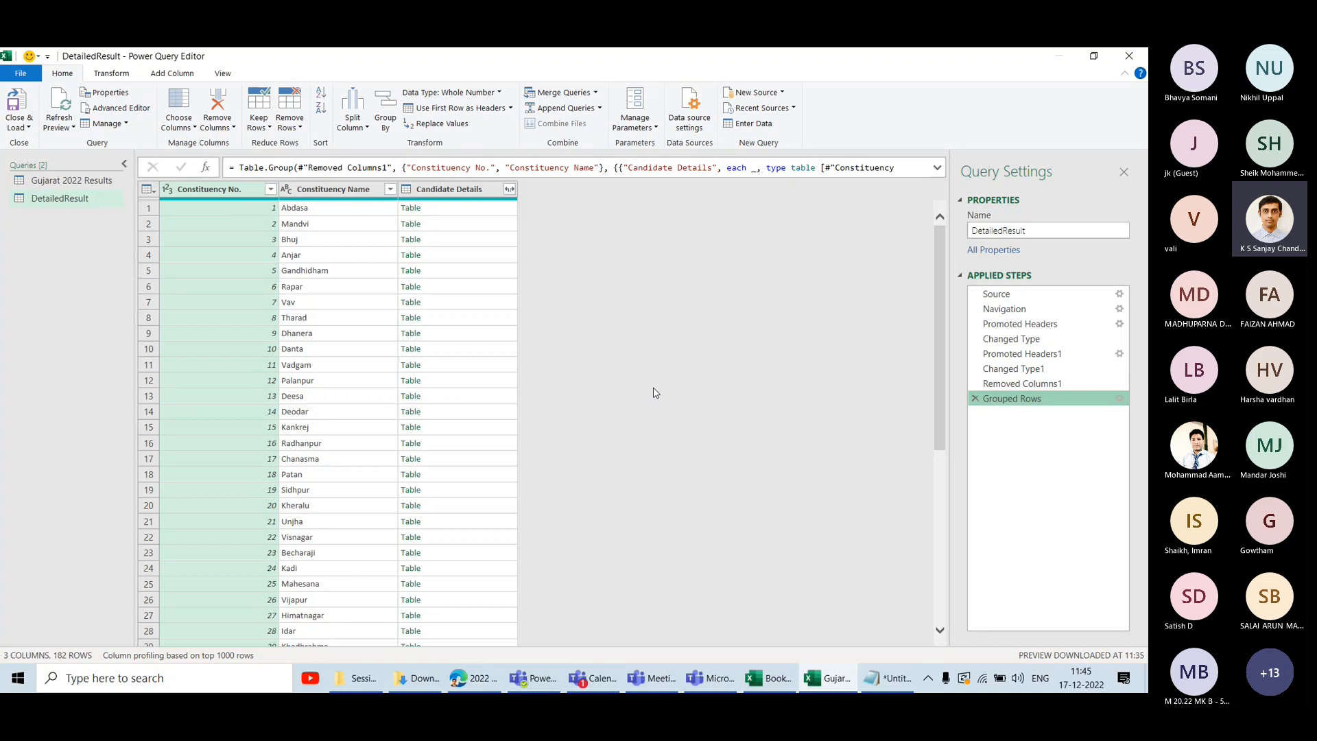
Preview Abdasa's nested candidate table and examine the winner, runner-up and margin columns of the Gujarat 2022 Results query.
{"action": "left_click", "coordinate": [493, 209]}
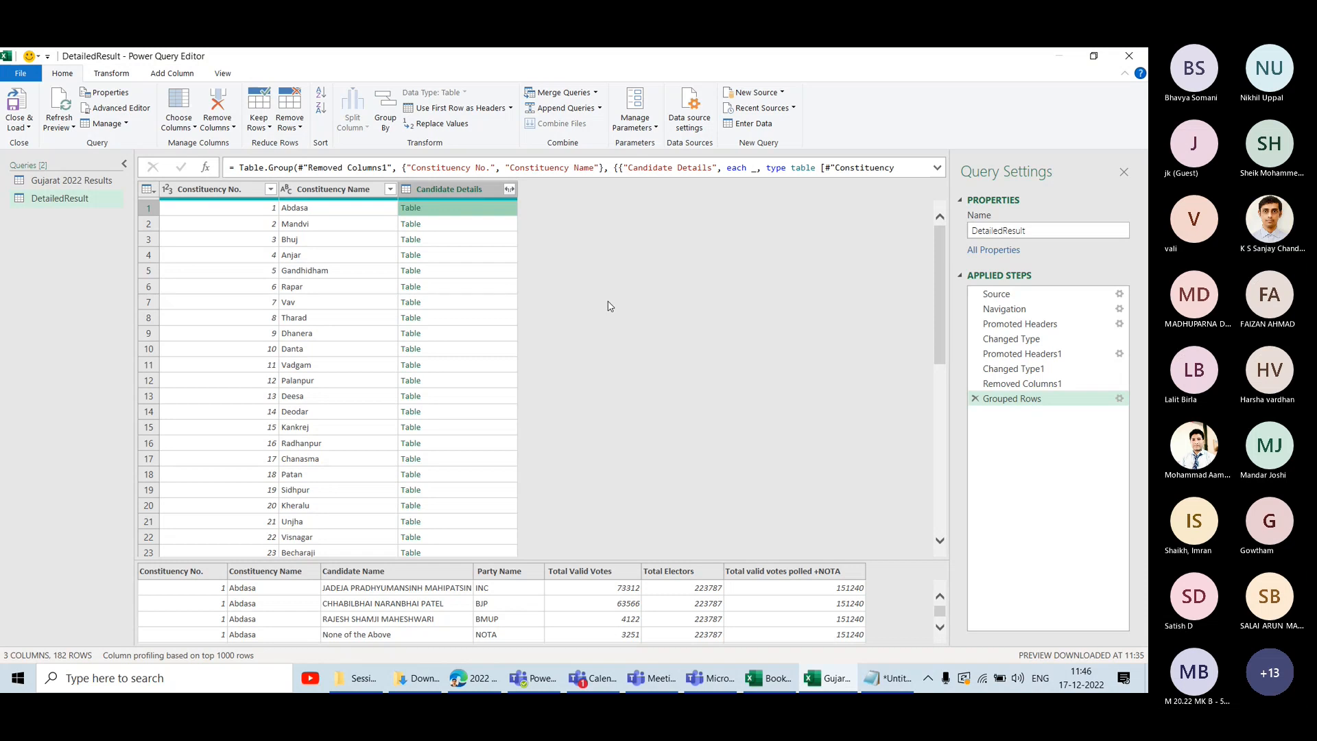
{"action": "left_click", "coordinate": [68, 181]}
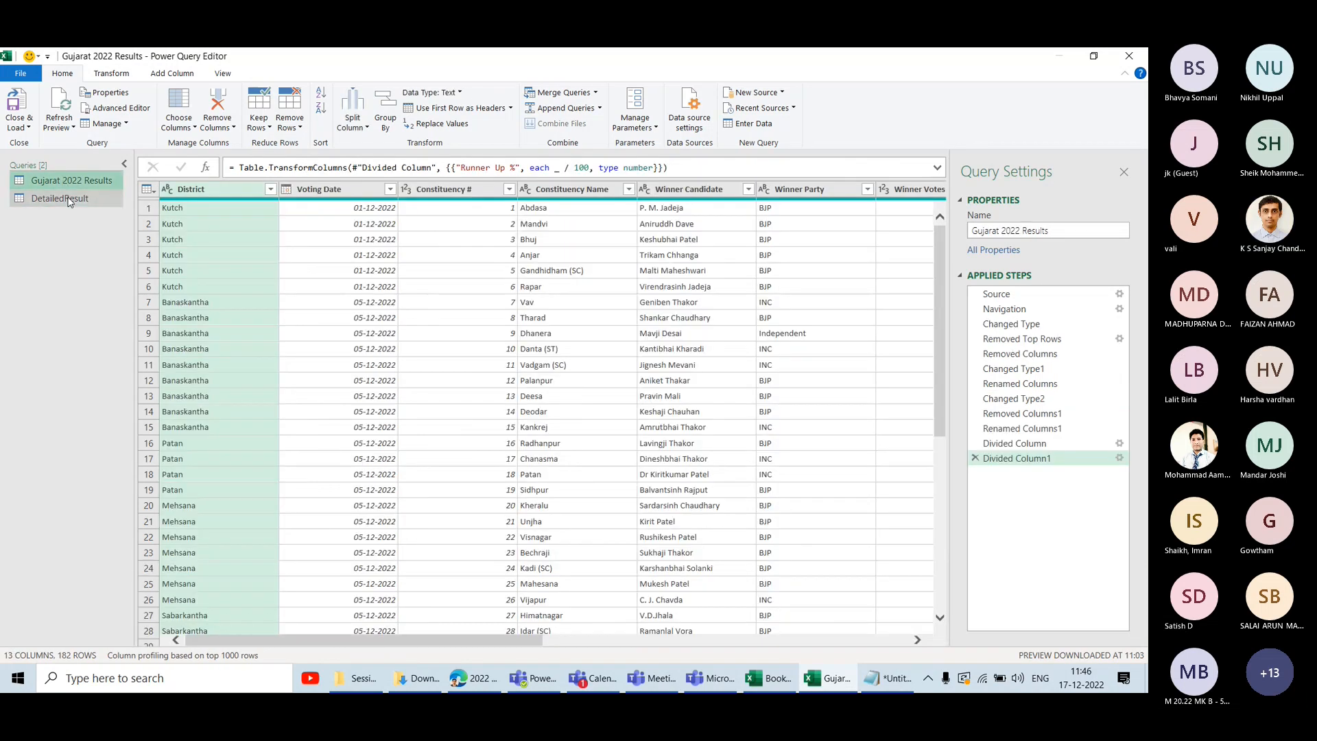
{"action": "scroll", "coordinate": [514, 447], "scroll_direction": "right", "scroll_amount": 5}
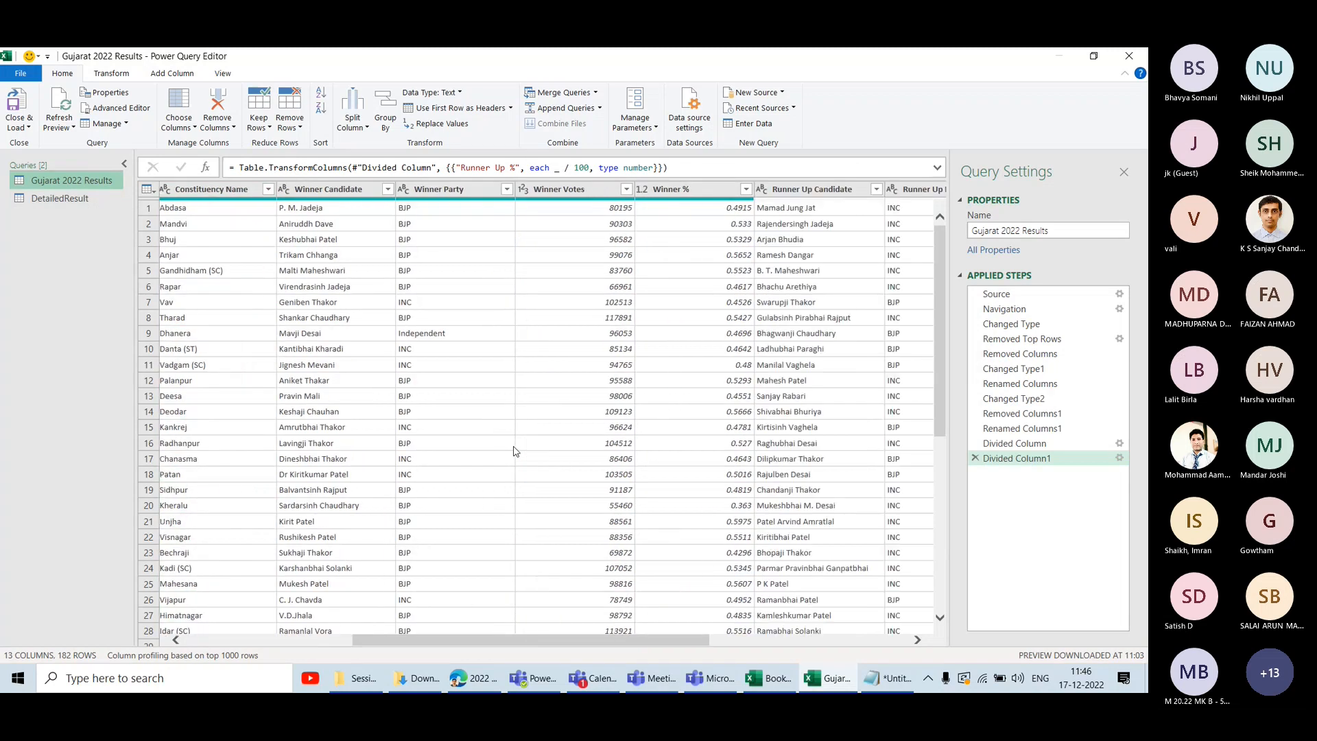
{"action": "scroll", "coordinate": [516, 451], "scroll_direction": "right", "scroll_amount": 5}
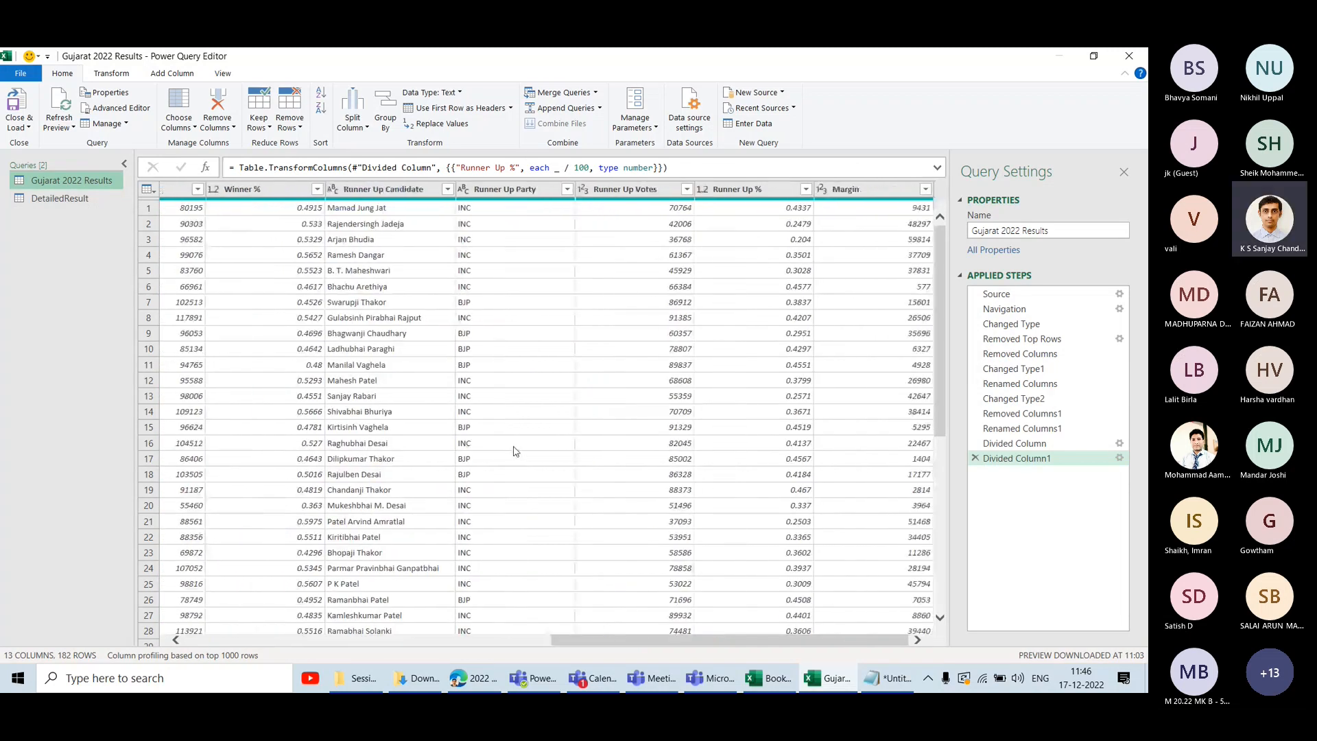
Review the columns of DetailedResult at the Removed Columns1 step, and return to the Grouped Rows step.
{"action": "left_click", "coordinate": [97, 203]}
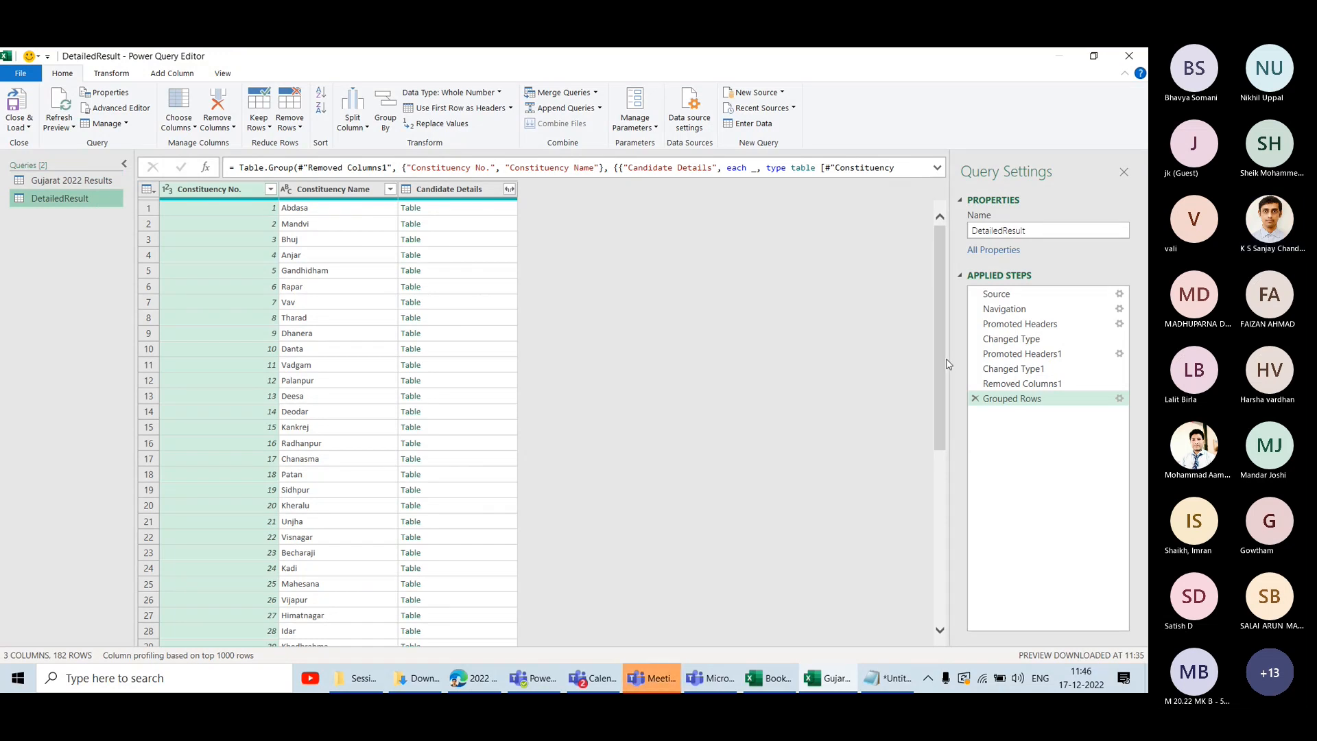
{"action": "left_click", "coordinate": [1001, 383]}
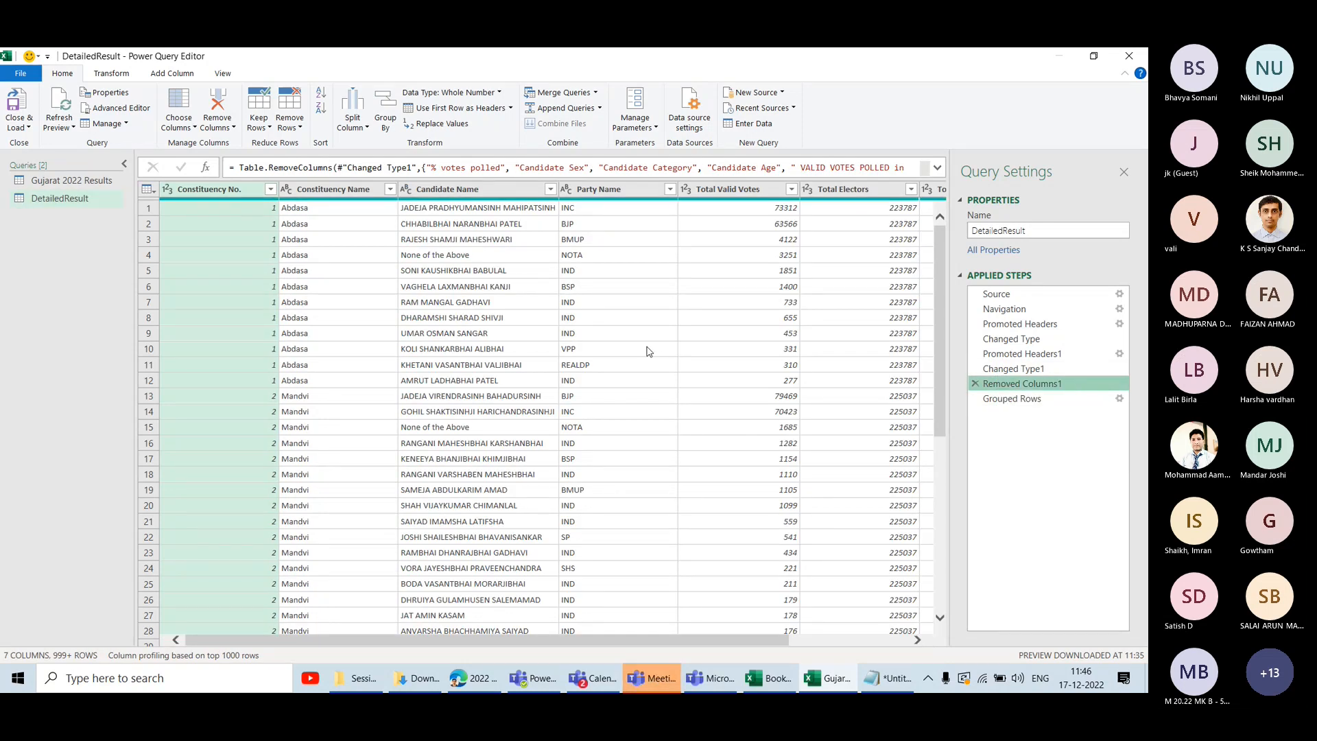
{"action": "scroll", "coordinate": [641, 371], "scroll_direction": "right", "scroll_amount": 4}
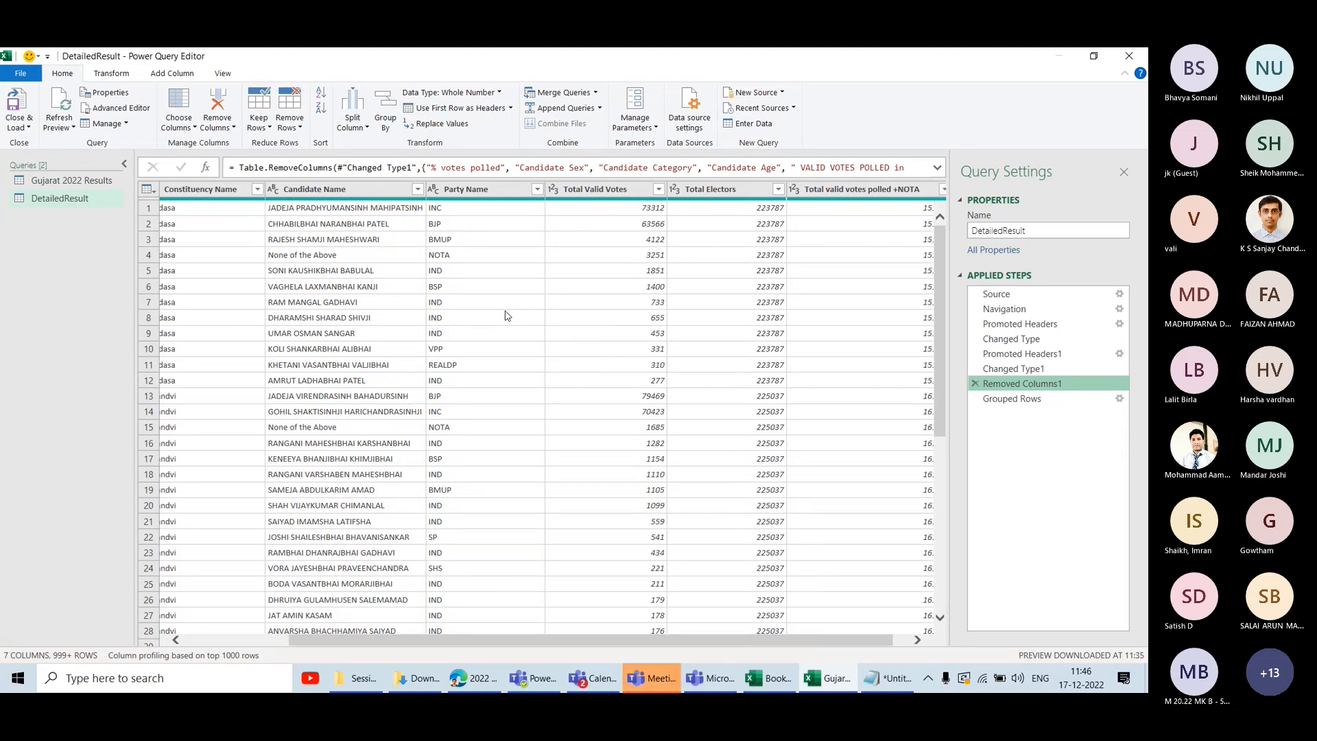
{"action": "scroll", "coordinate": [508, 316], "scroll_direction": "left", "scroll_amount": 4}
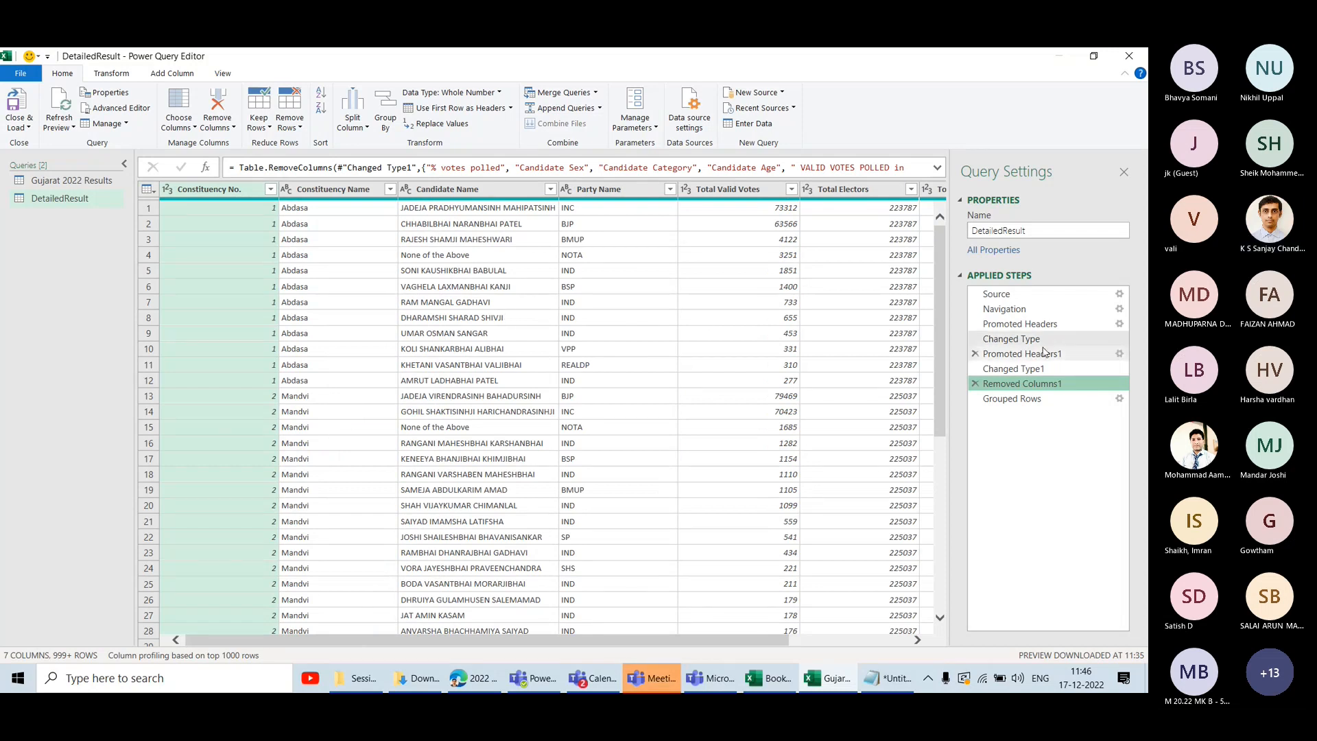
{"action": "left_click", "coordinate": [1016, 399]}
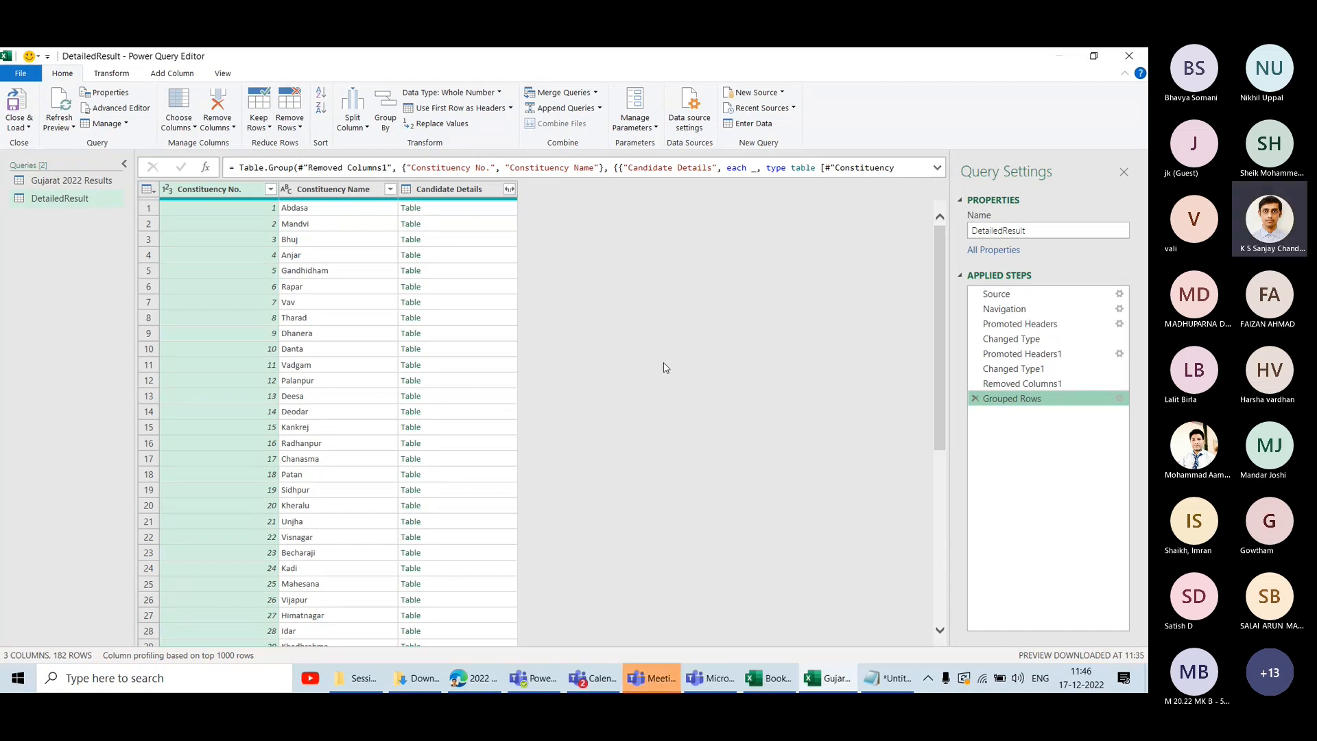
{"action": "right_click", "coordinate": [56, 200]}
{"action": "left_click", "coordinate": [662, 321]}
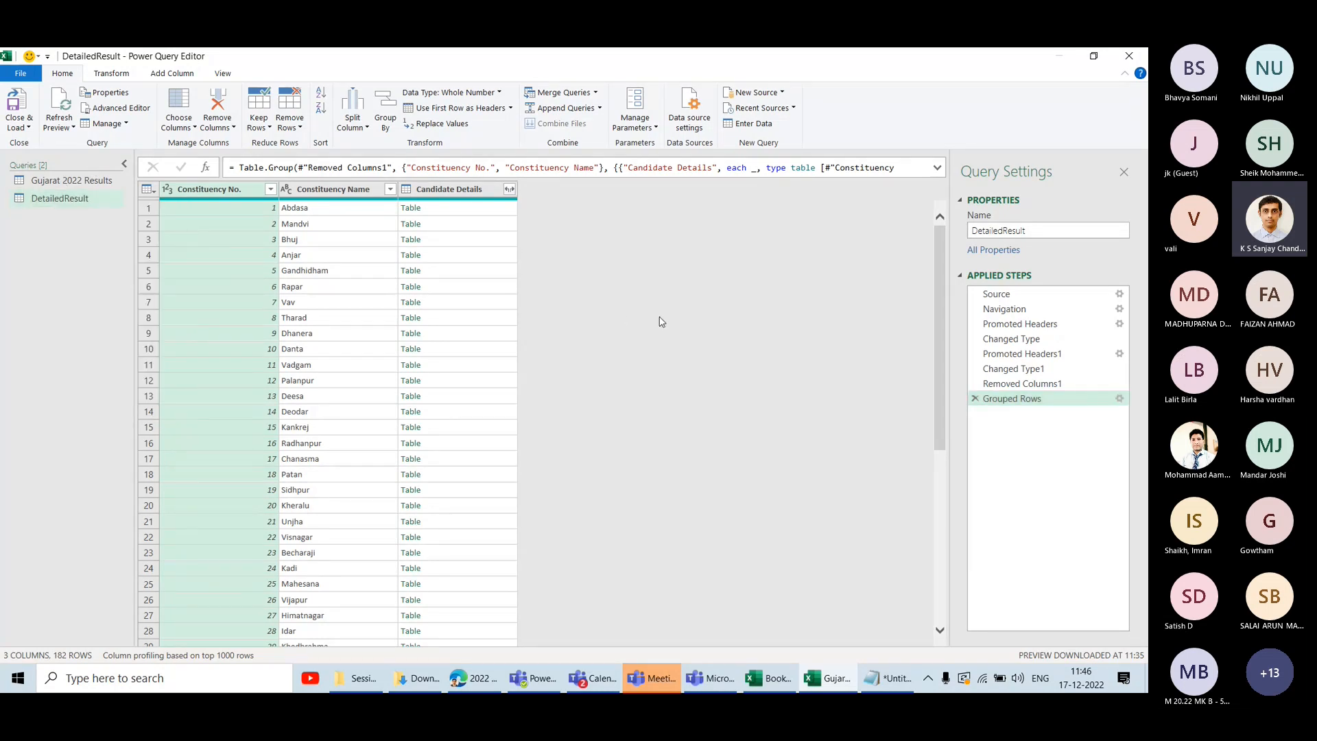
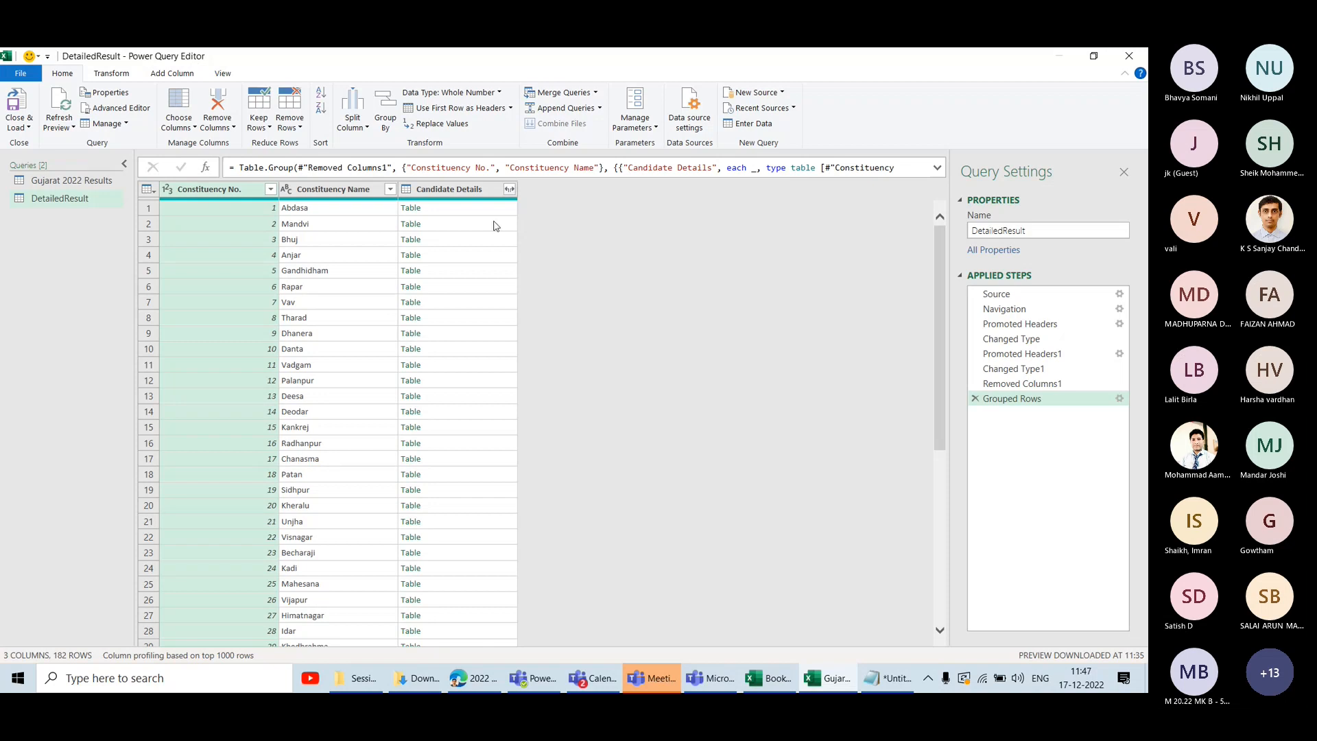
Start a custom column named Top 2 Candidates in the grouped DetailedResult query.
{"action": "left_click", "coordinate": [478, 206]}
{"action": "left_click", "coordinate": [453, 190]}
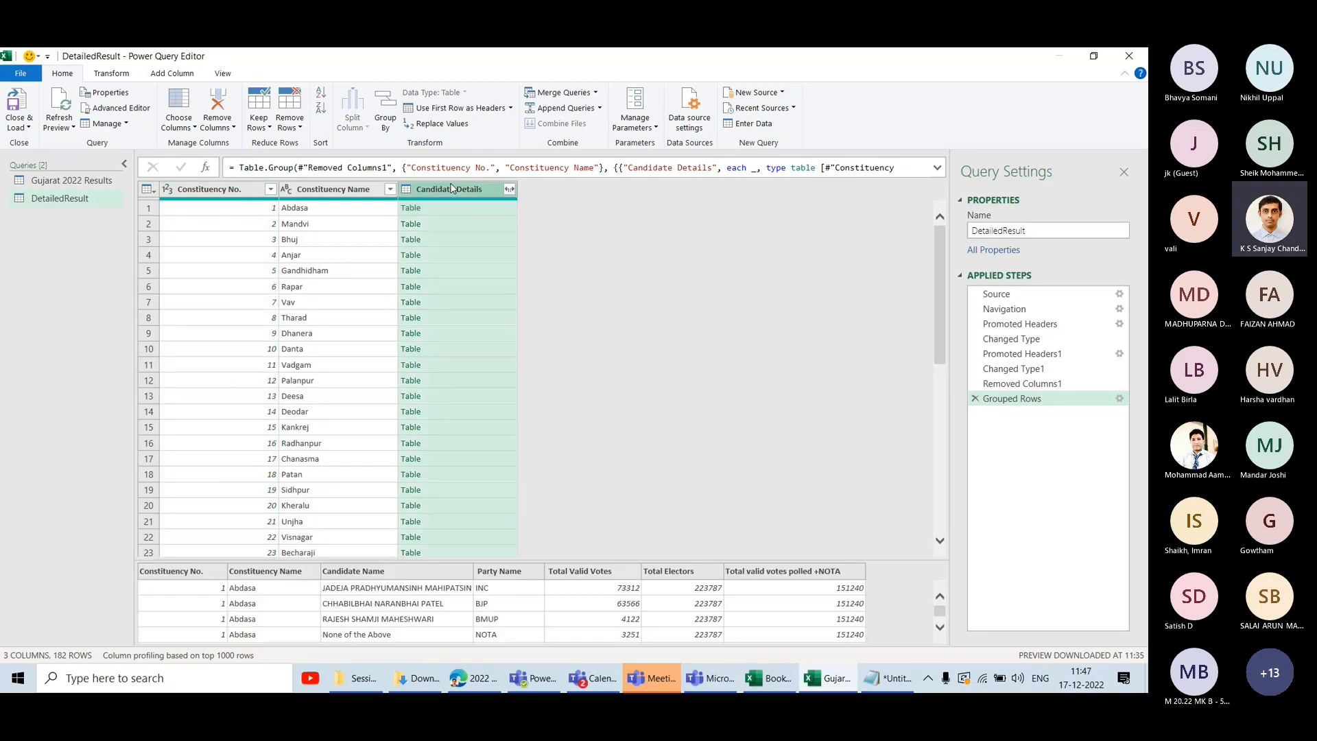
{"action": "left_click", "coordinate": [111, 73]}
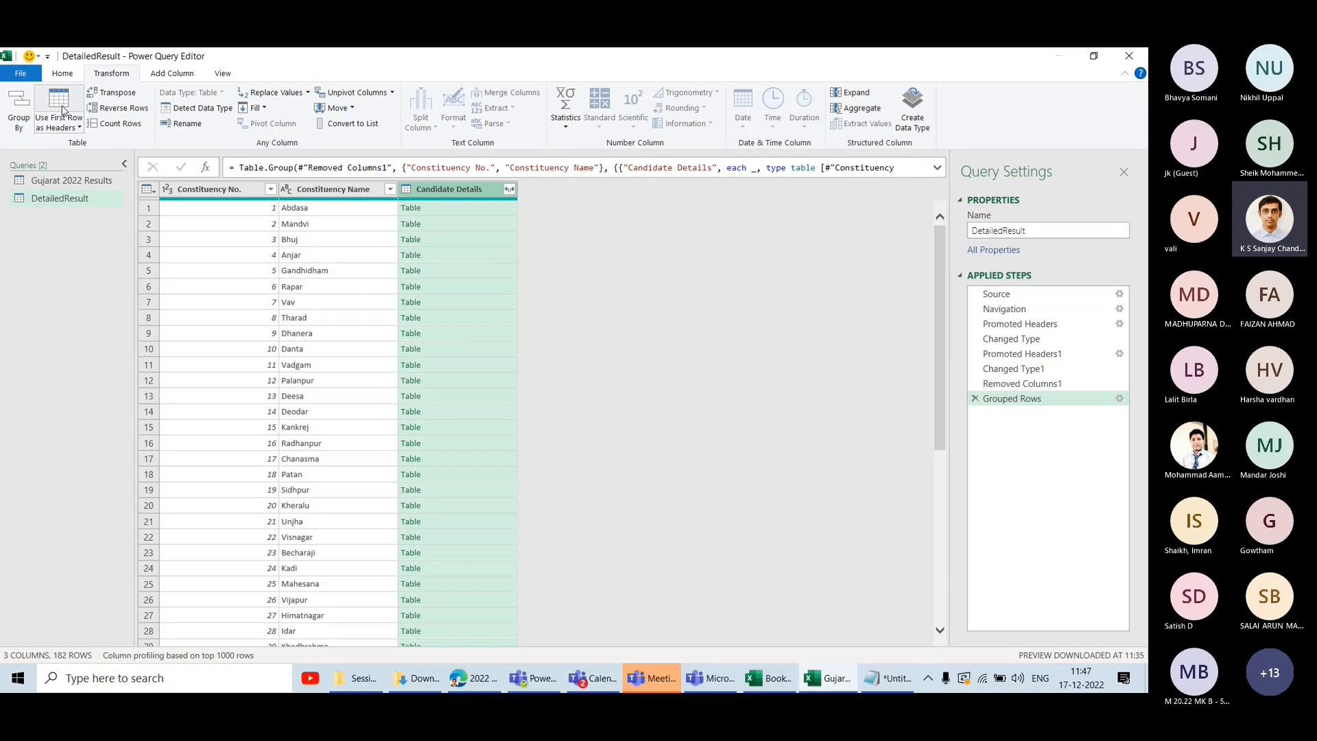
{"action": "left_click", "coordinate": [145, 74]}
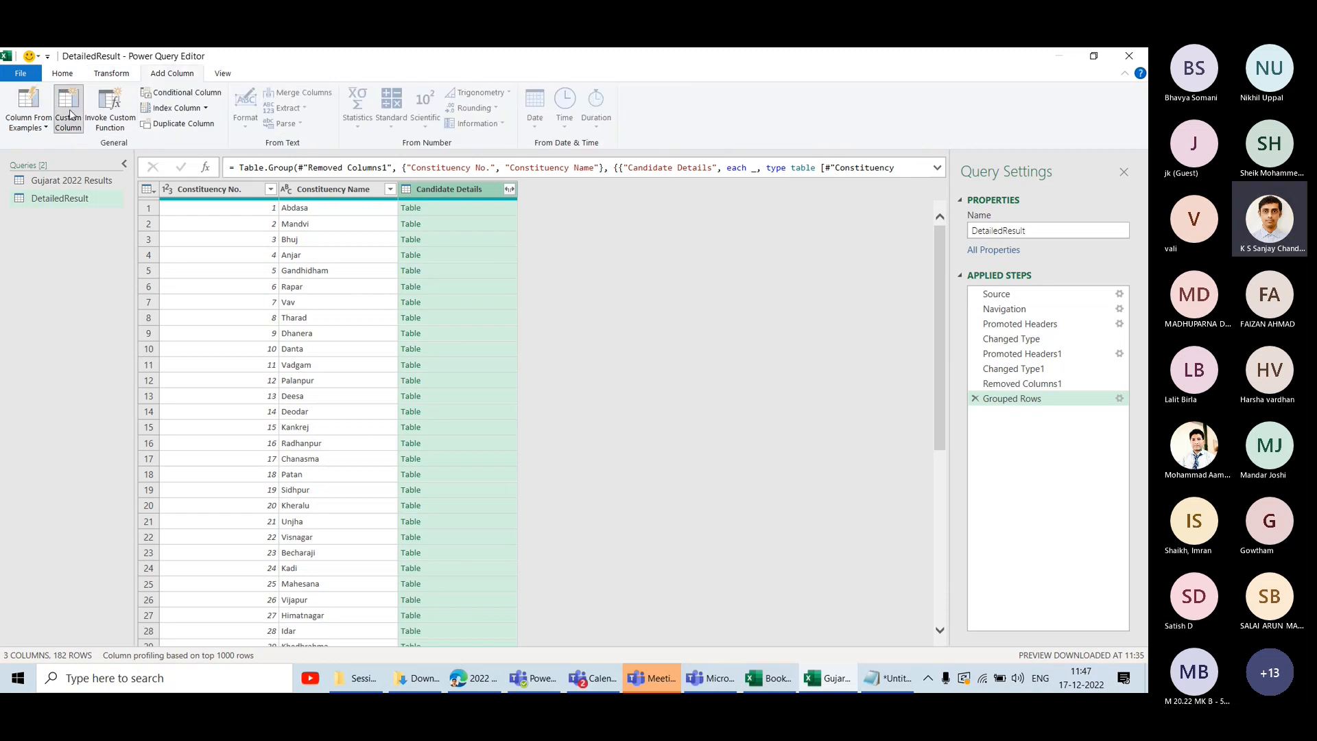
{"action": "left_click", "coordinate": [68, 108]}
{"action": "double_click", "coordinate": [355, 282]}
{"action": "type", "text": "T"}
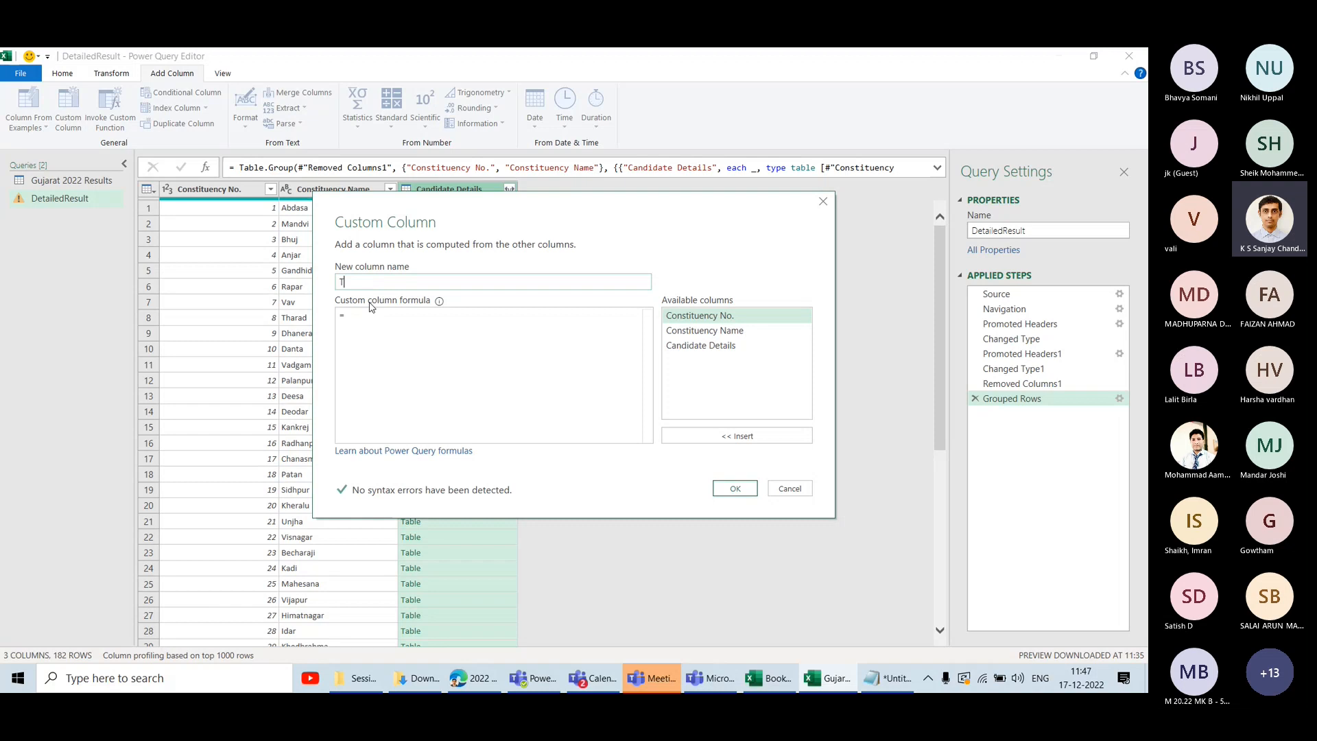
{"action": "type", "text": "op 2 Candidates"}
{"action": "left_click", "coordinate": [388, 322]}
{"action": "type", "text": "T"}
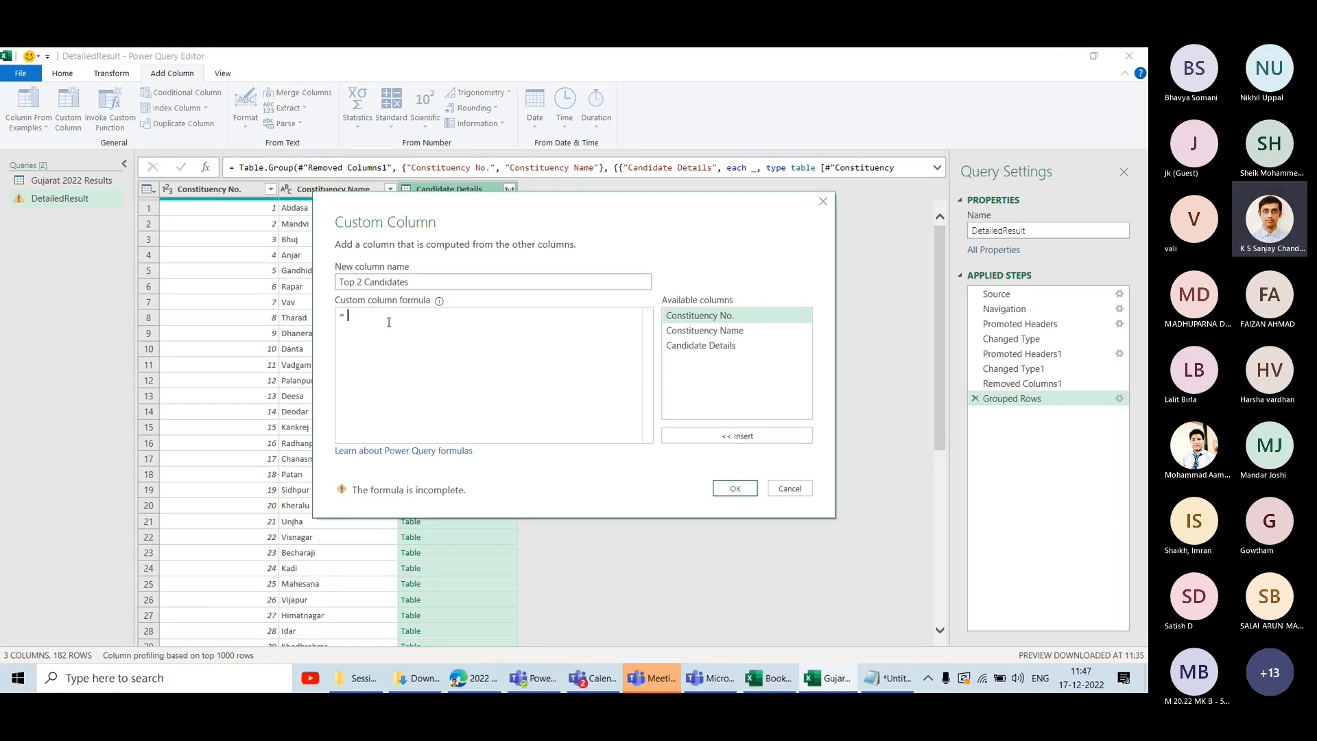
{"action": "type", "text": "able"}
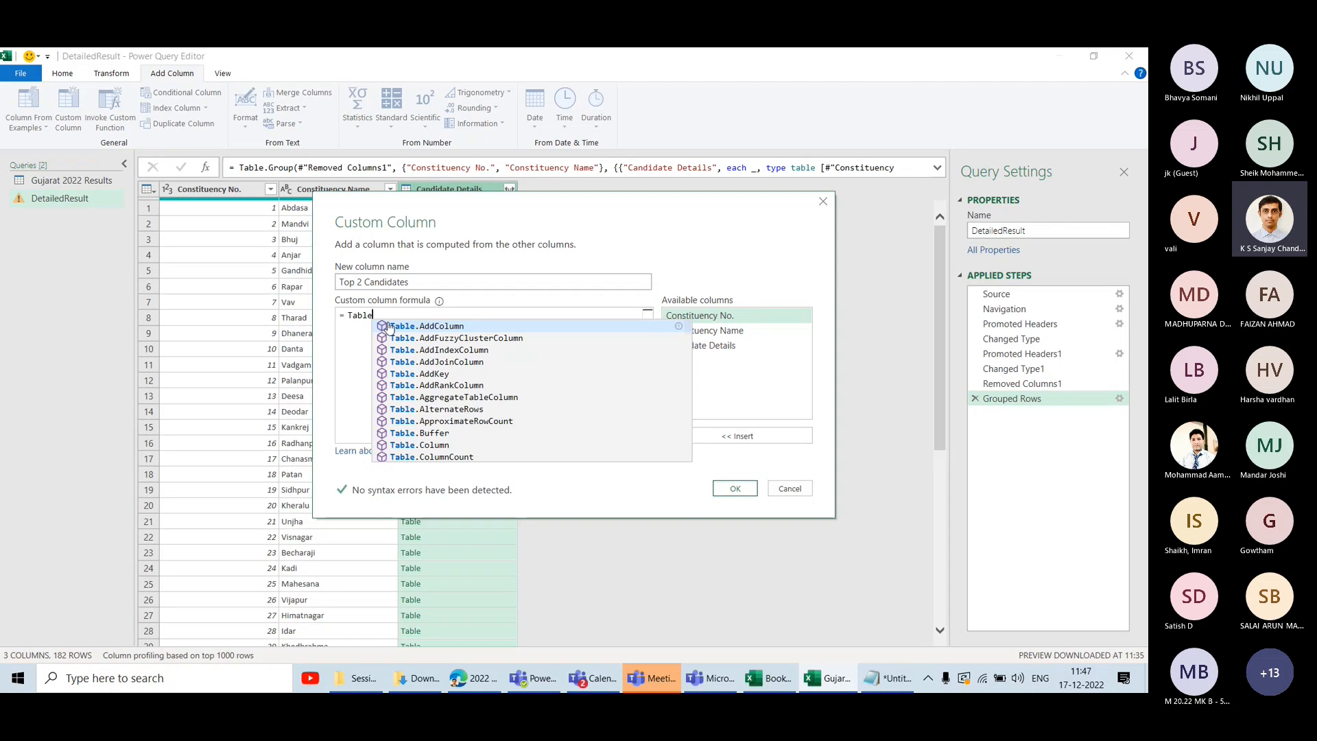
{"action": "key", "text": "BackSpace"}
{"action": "key", "text": "BackSpace"}
{"action": "key", "text": "BackSpace"}
{"action": "key", "text": "BackSpace"}
{"action": "key", "text": "BackSpace"}
{"action": "type", "text": "Max."}
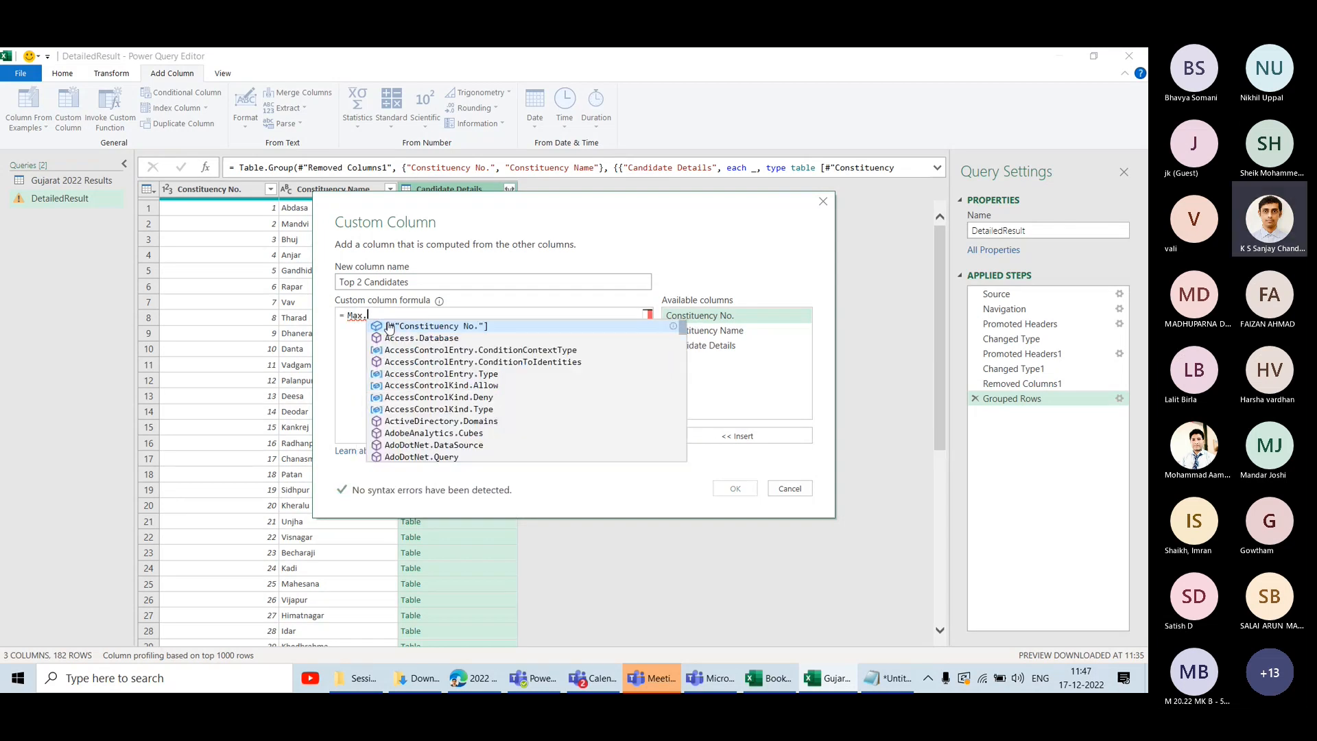
{"action": "key", "text": "BackSpace"}
{"action": "type", "text": "Table"}
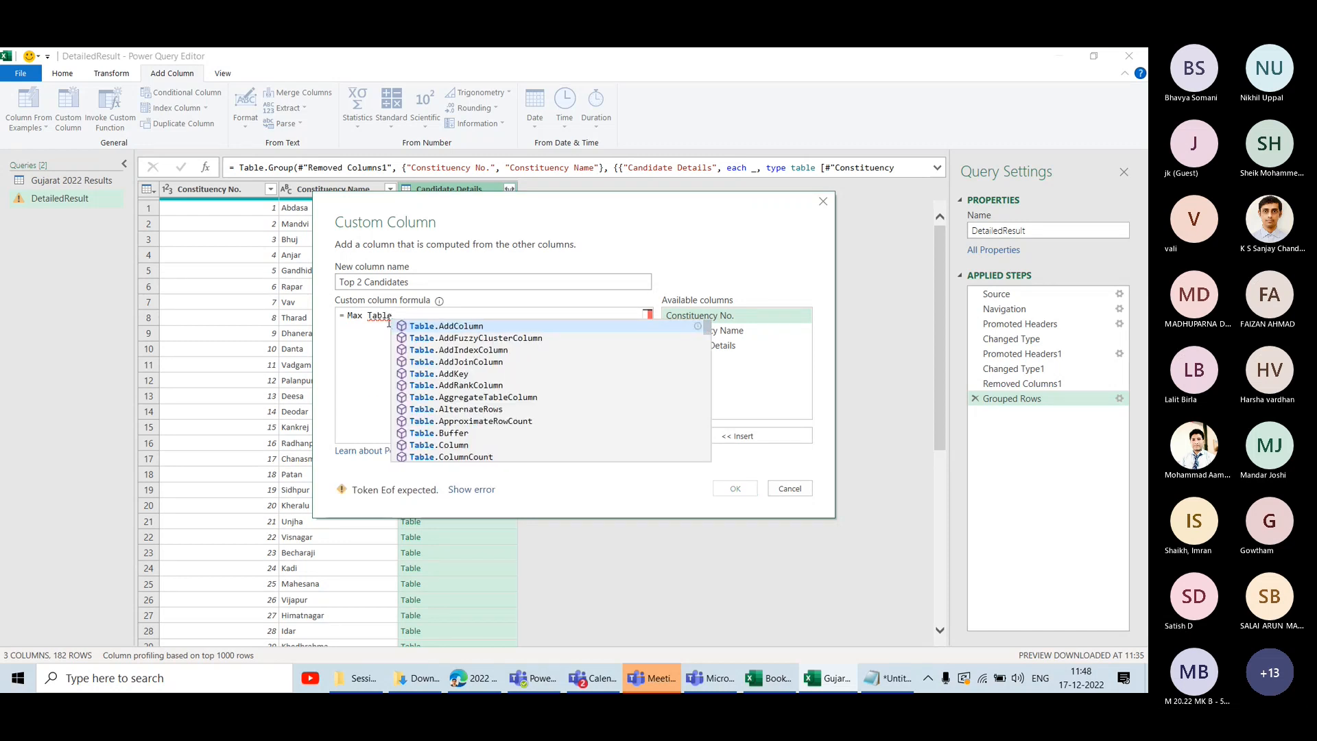
Add the Top 2 Candidates column with the formula Table.MaxN([Candidate Details],"Total Valid Votes",2).
{"action": "key", "text": "ctrl+a"}
{"action": "type", "text": "Table.Maa"}
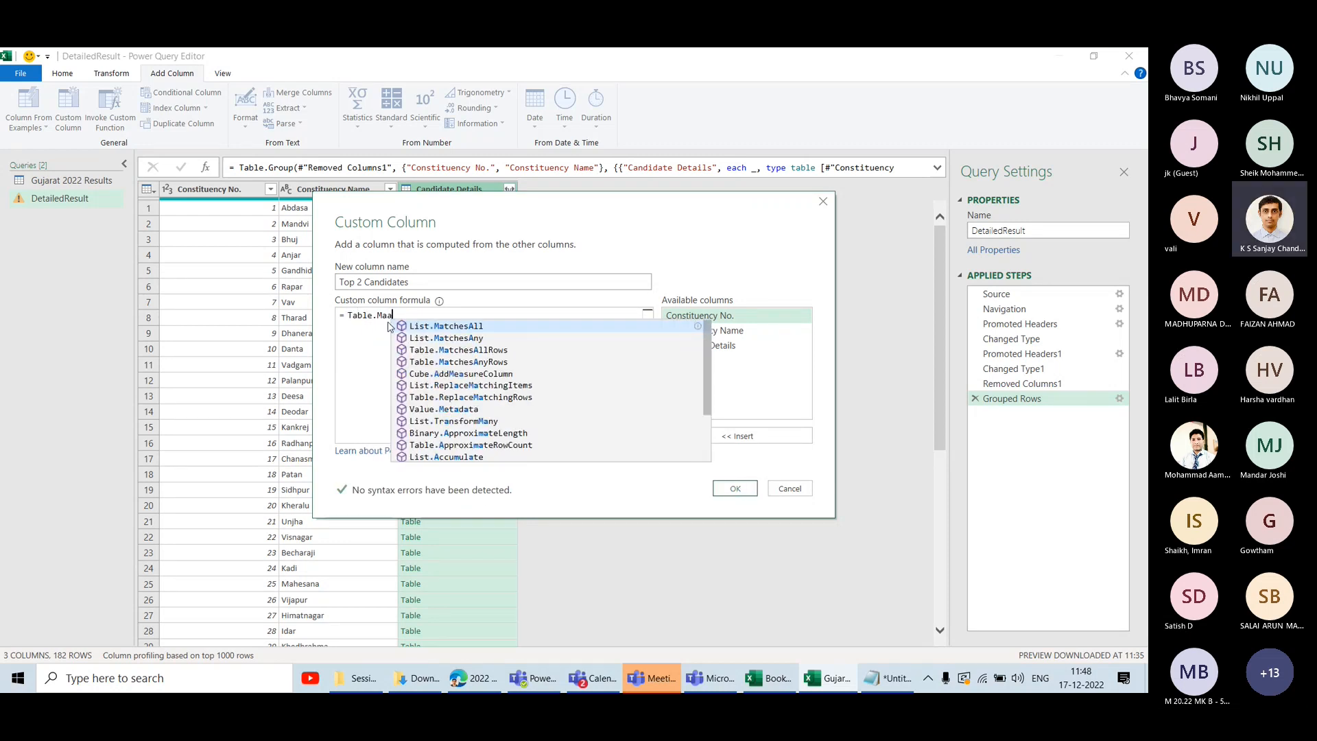
{"action": "type", "text": "x"}
{"action": "key", "text": "BackSpace"}
{"action": "key", "text": "BackSpace"}
{"action": "type", "text": "x"}
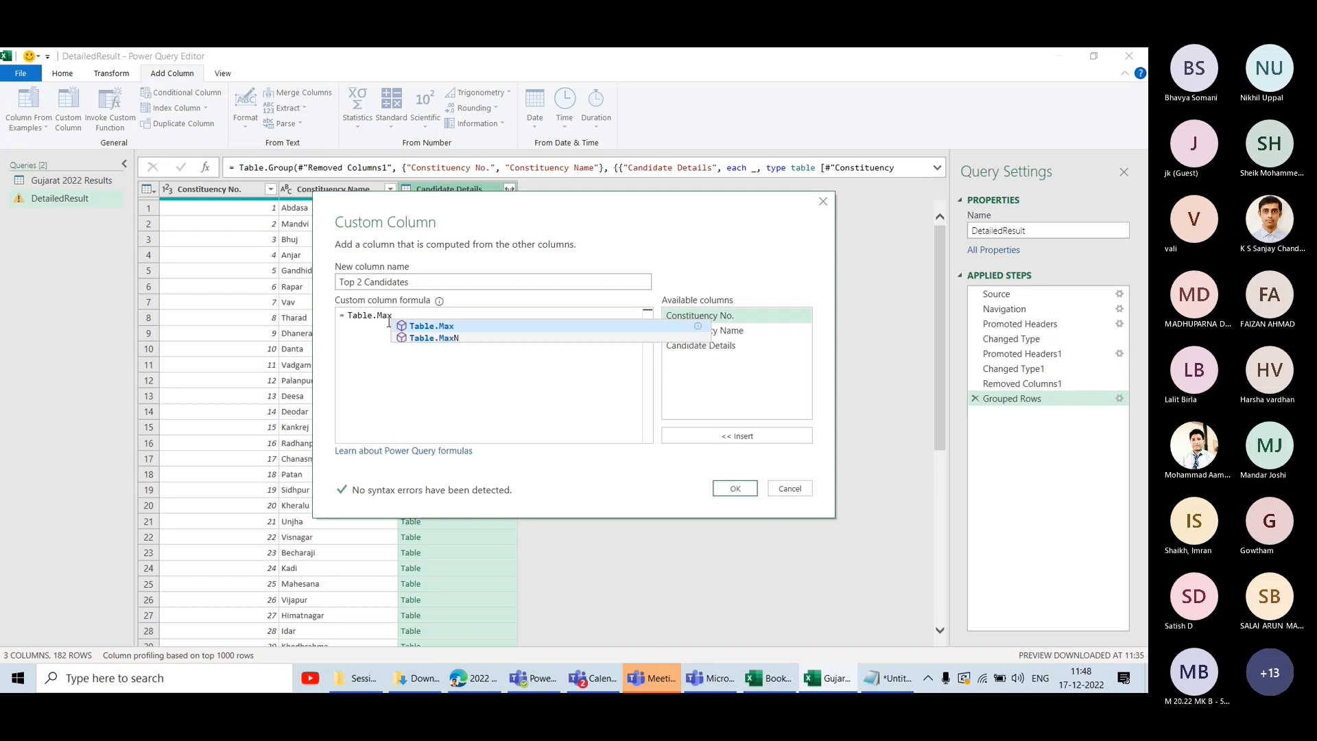
{"action": "type", "text": "N("}
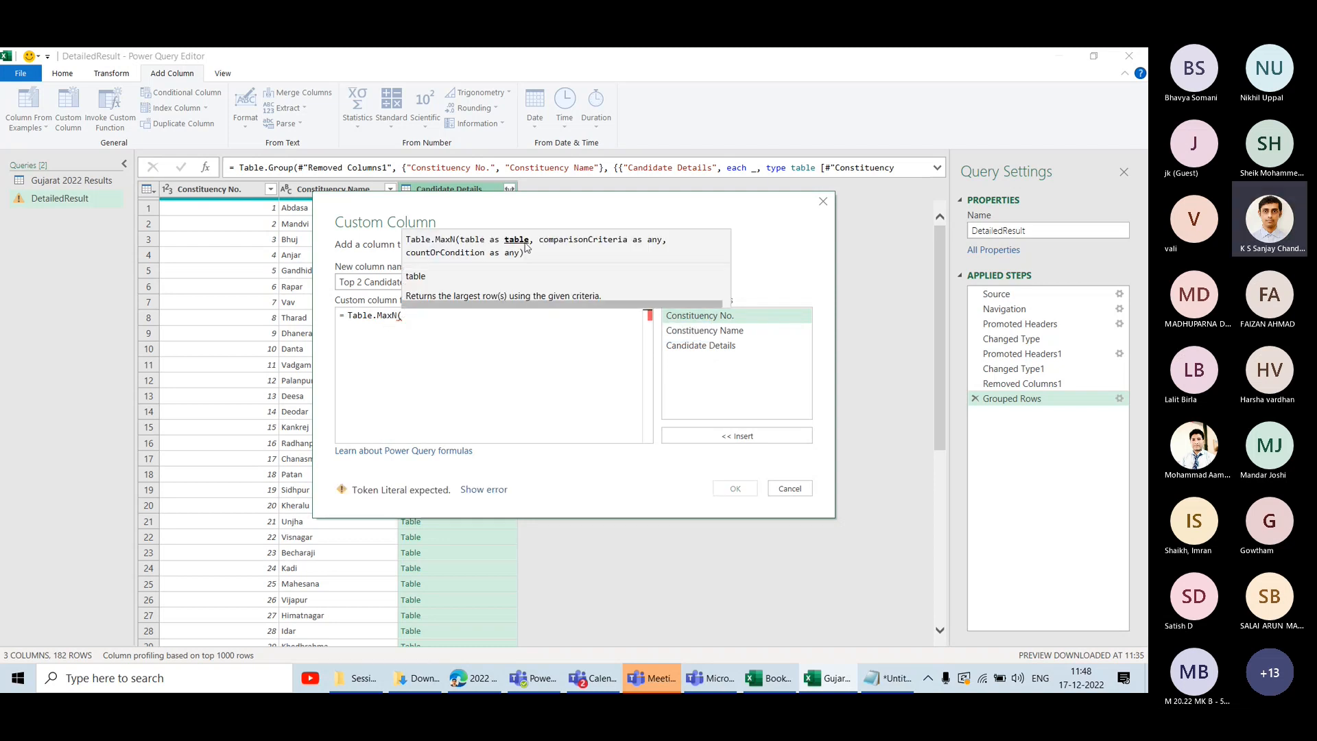
{"action": "left_click_drag", "start_coordinate": [753, 210], "coordinate": [932, 275]}
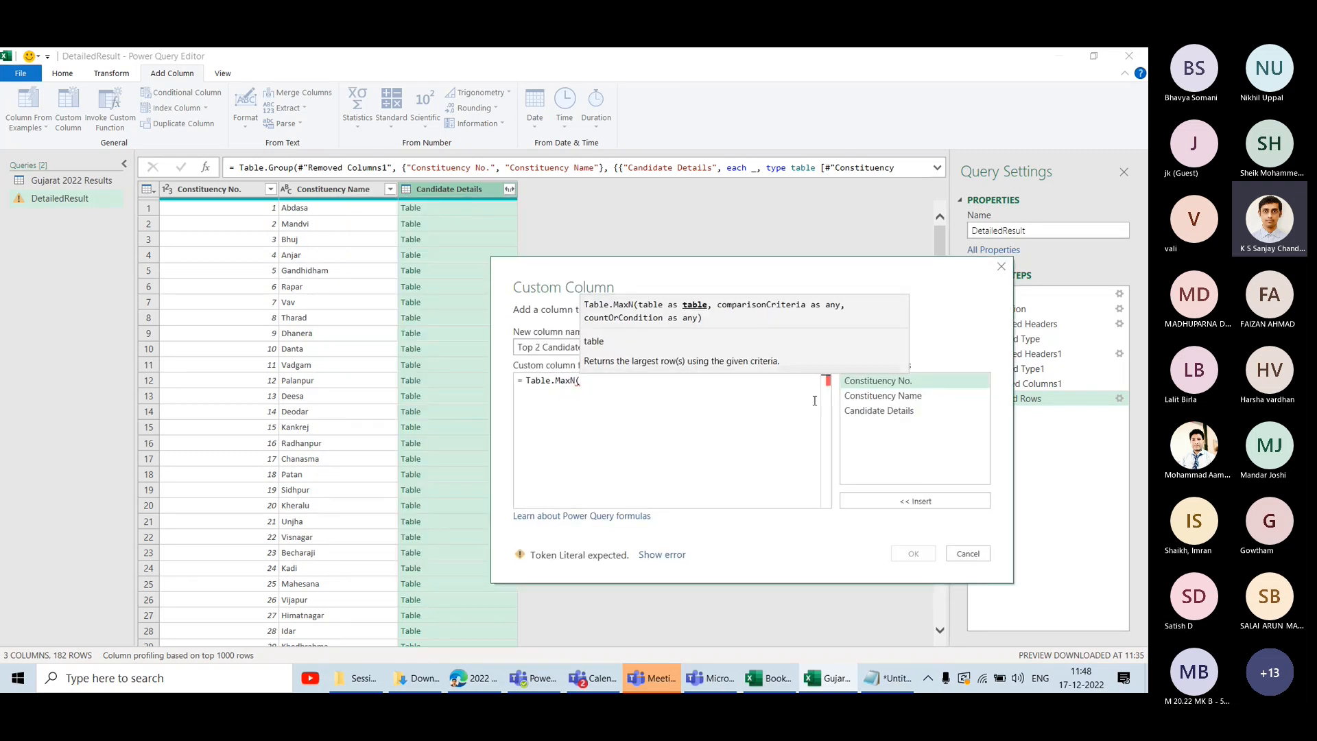
{"action": "double_click", "coordinate": [889, 412]}
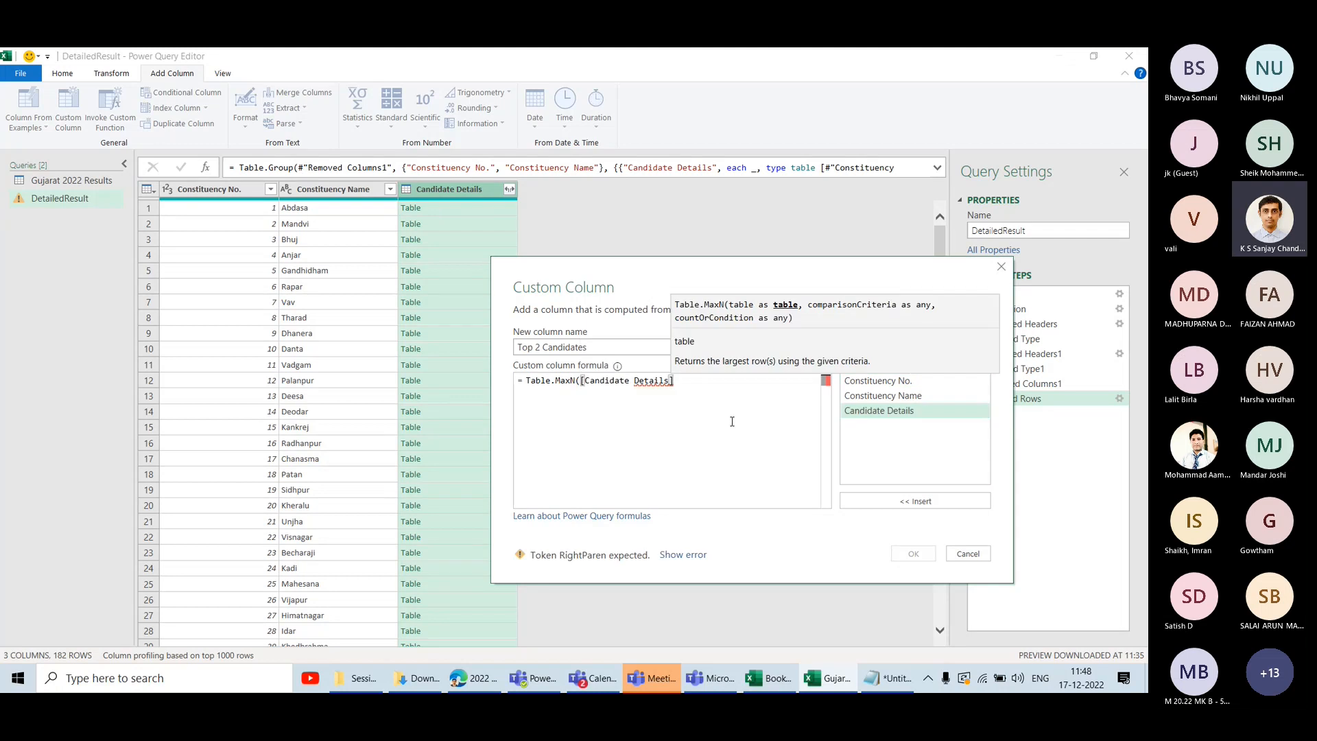
{"action": "type", "text": ","}
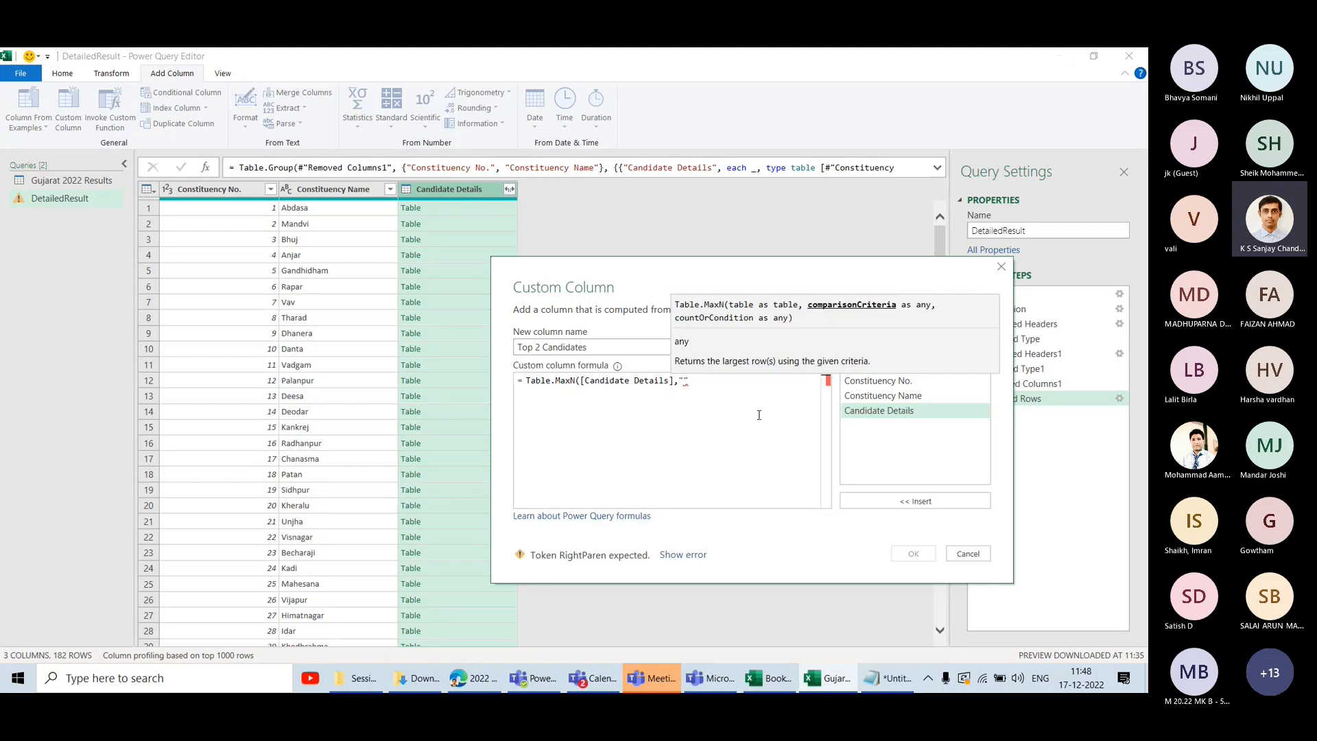
{"action": "type", "text": "\"Total Valid Votes\","}
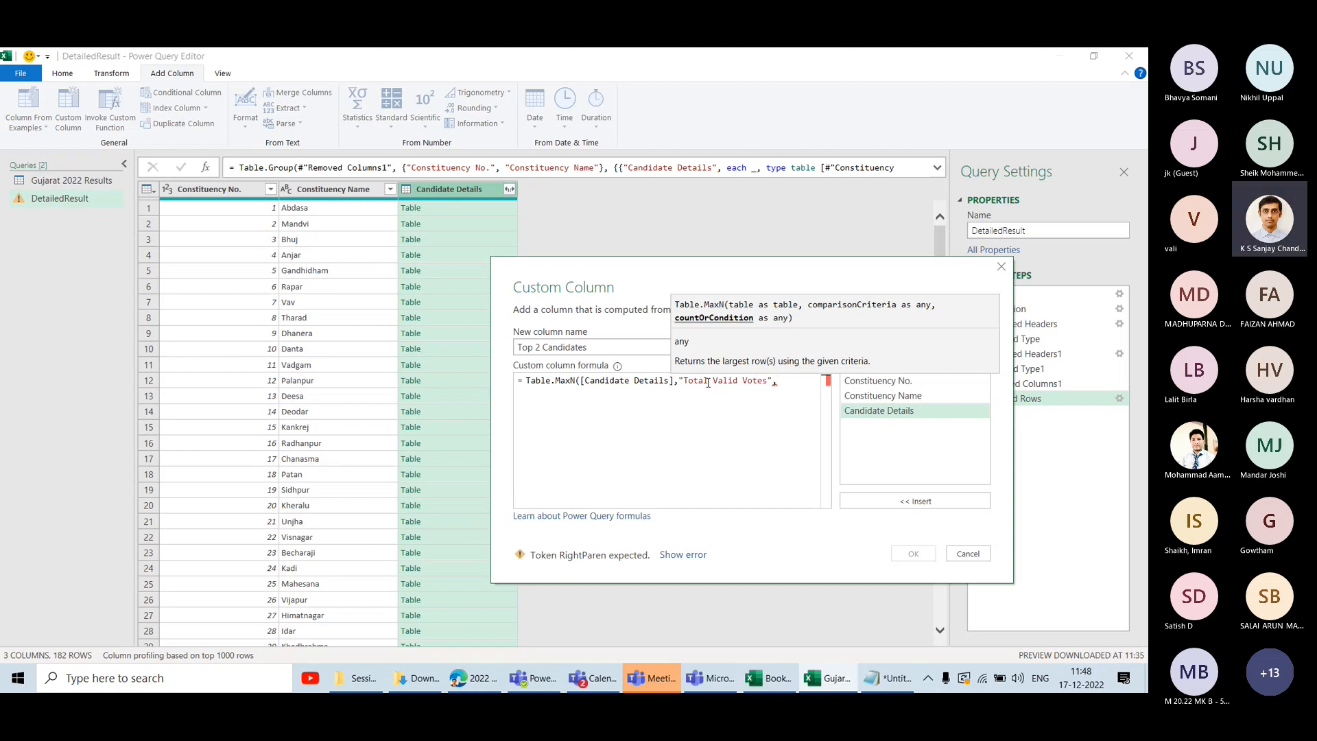
{"action": "type", "text": "2)"}
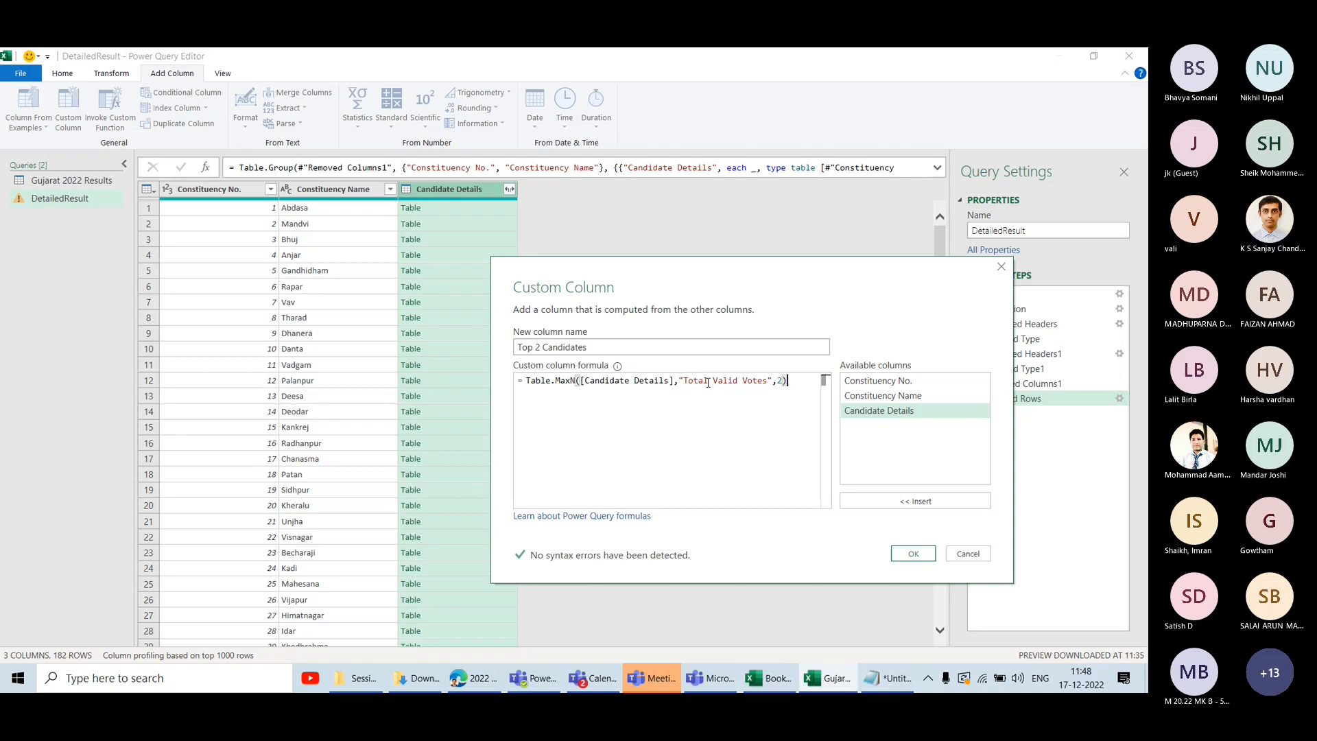
{"action": "left_click", "coordinate": [904, 555]}
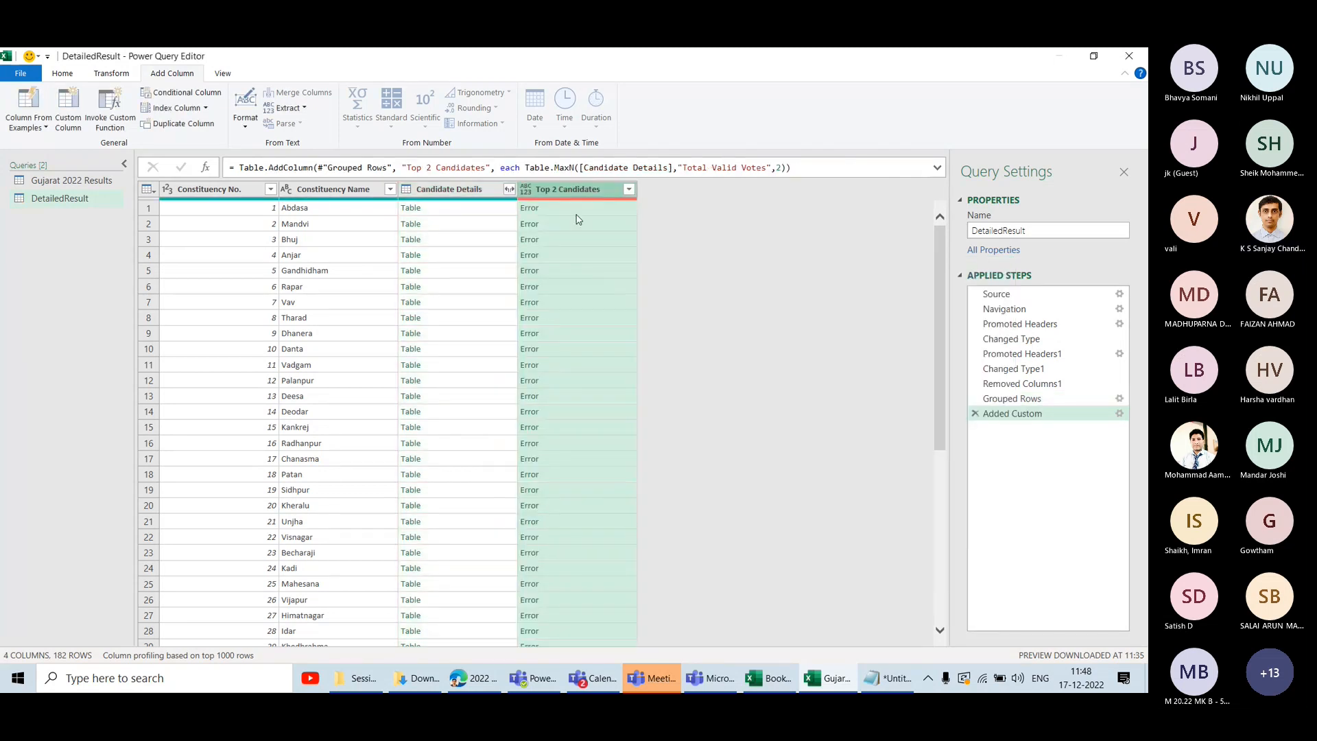
Inspect Abdasa's Top 2 Candidates error and candidate table, and copy the exact Total Valid Votes header at the Removed Columns1 step.
{"action": "left_click", "coordinate": [574, 213]}
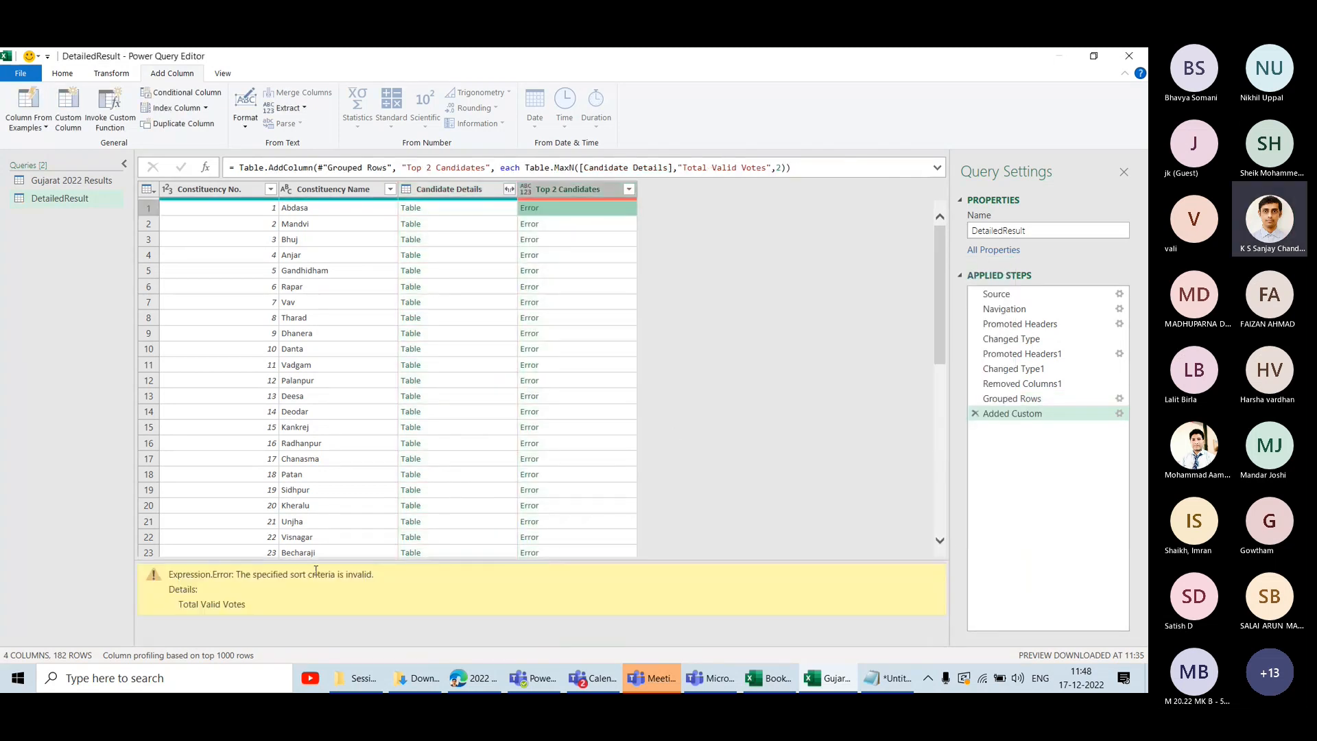
{"action": "left_click", "coordinate": [447, 208]}
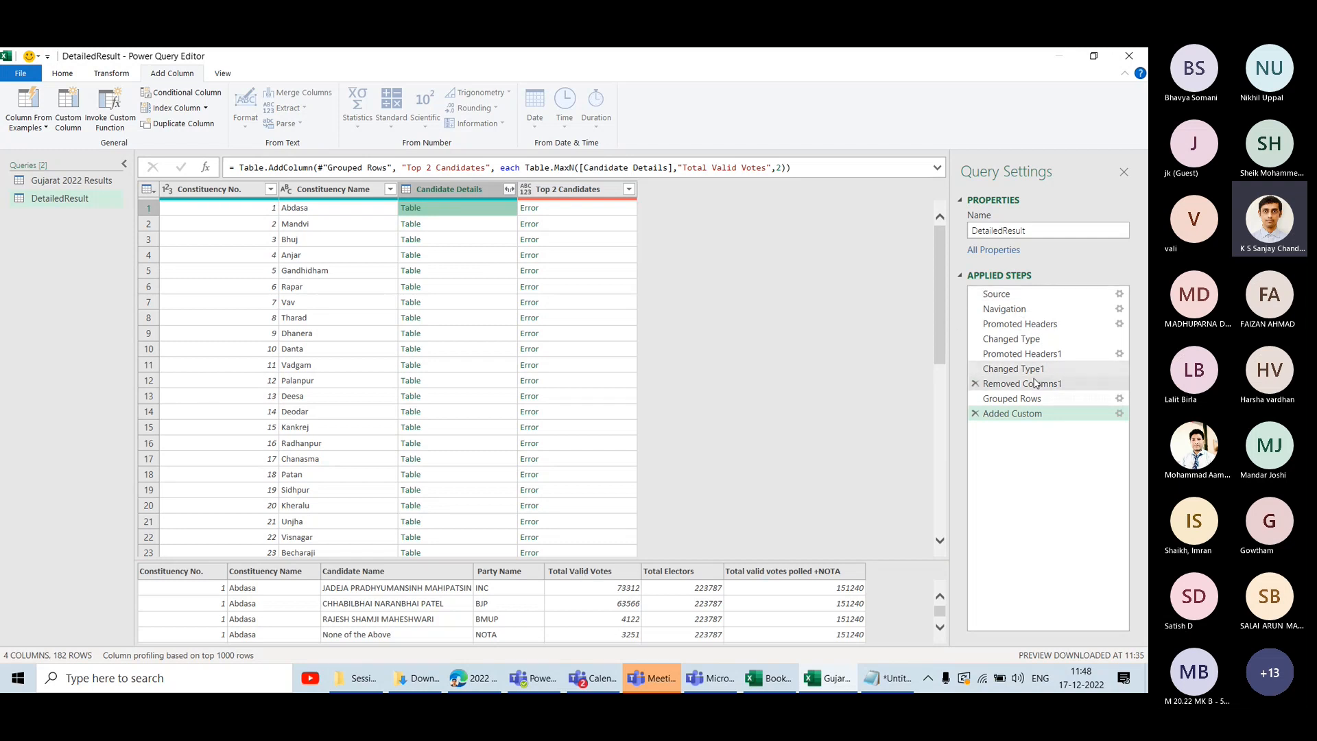
{"action": "left_click", "coordinate": [1008, 384]}
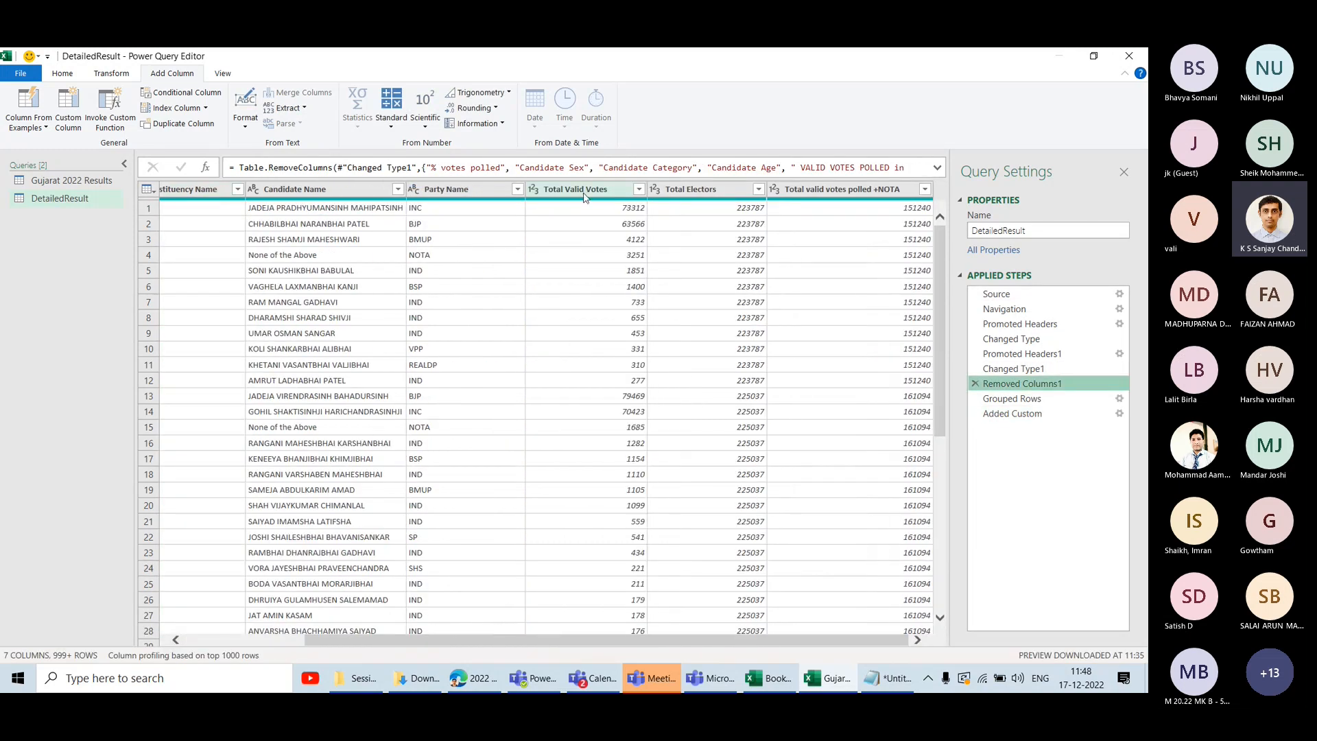
{"action": "double_click", "coordinate": [584, 190]}
{"action": "left_click", "coordinate": [544, 189]}
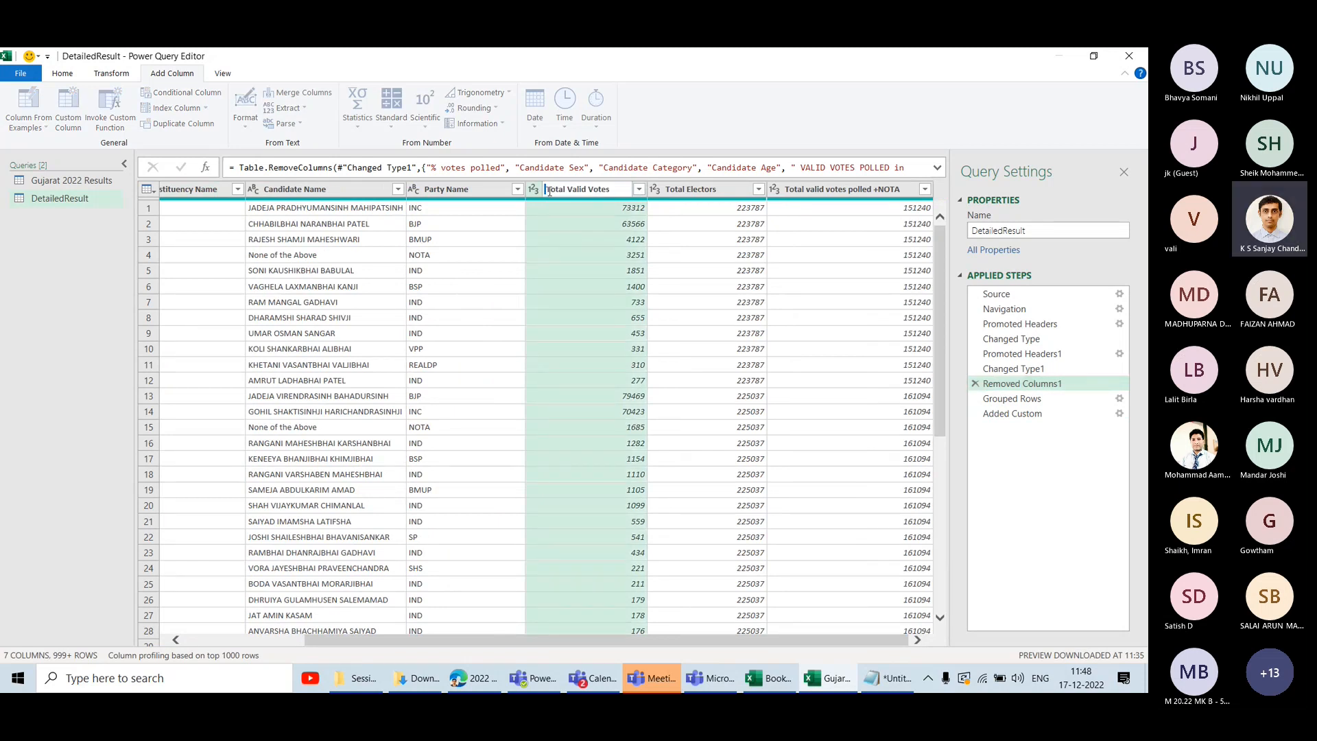
{"action": "double_click", "coordinate": [584, 190]}
{"action": "key", "text": "ctrl+c"}
{"action": "key", "text": "Return"}
{"action": "left_click", "coordinate": [703, 390]}
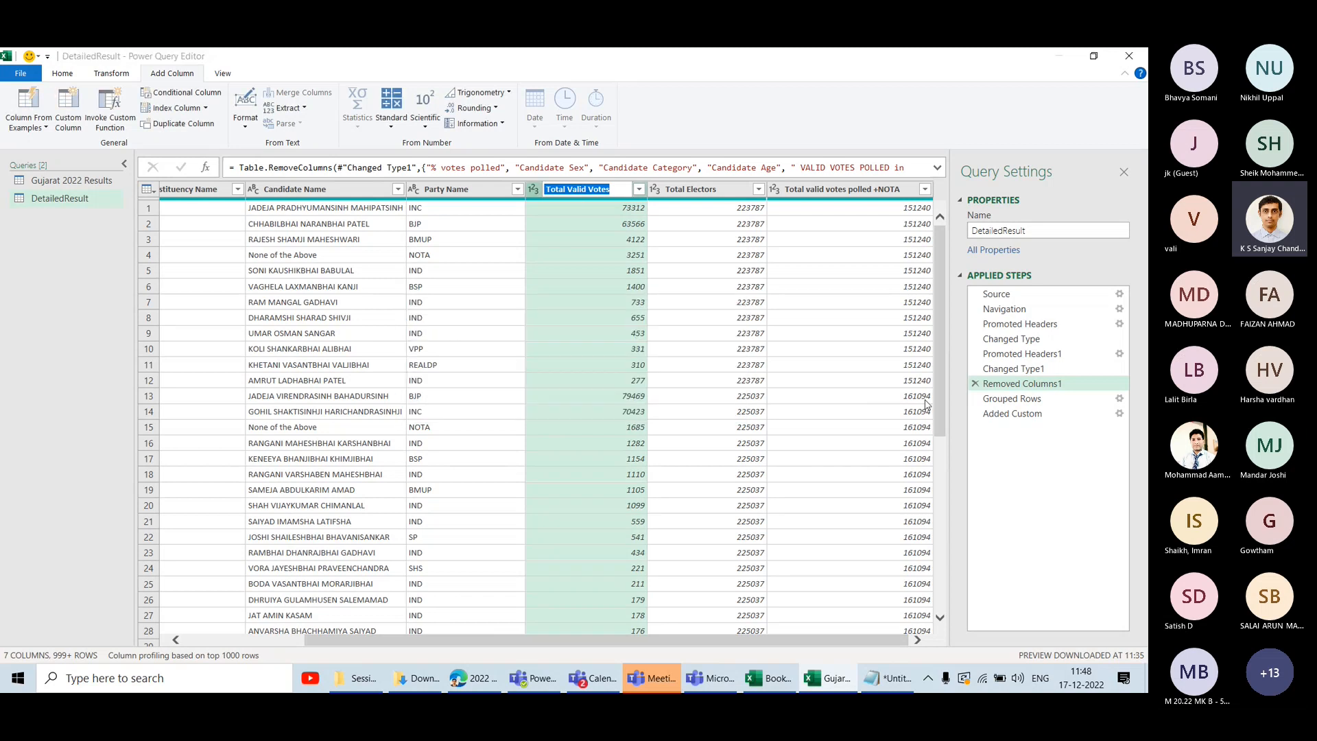
Replace the vote column name in the Added Custom formula with the copied header " Total Valid Votes", including its leading space.
{"action": "left_click", "coordinate": [1021, 414]}
{"action": "left_click", "coordinate": [1120, 414]}
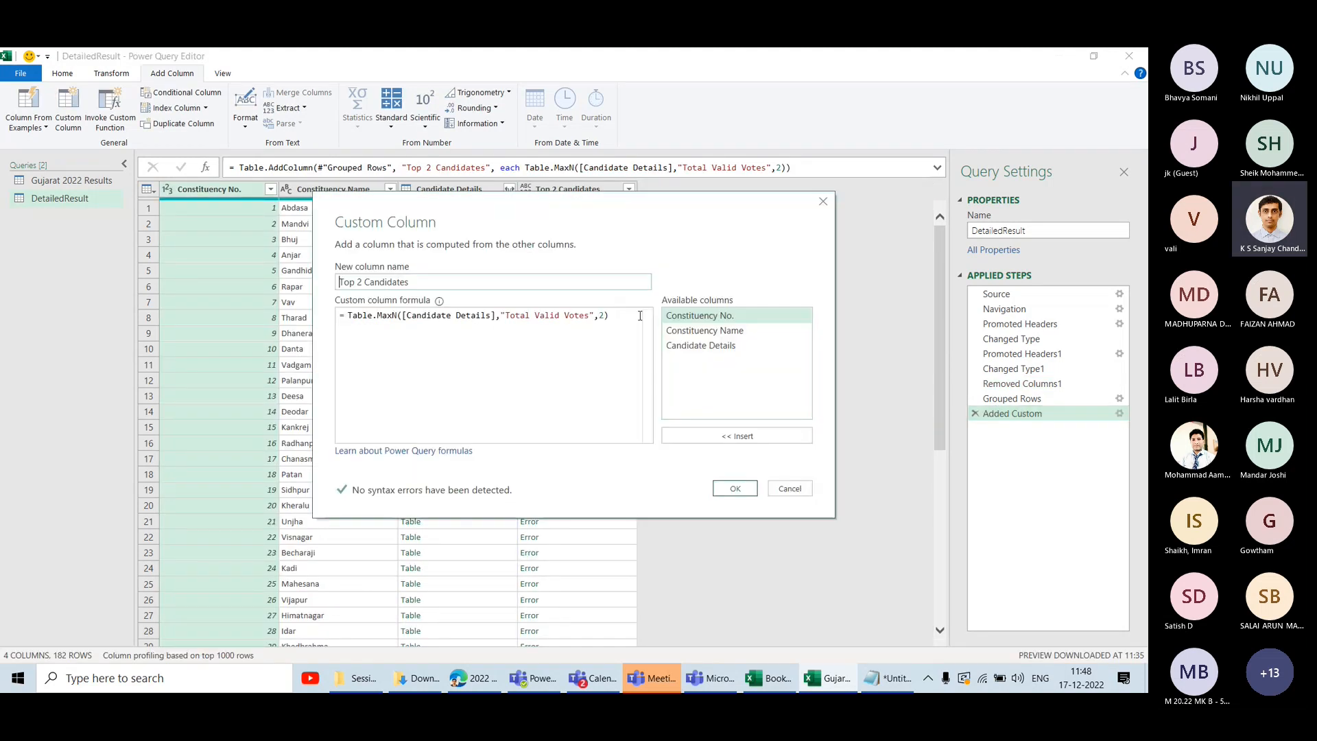
{"action": "left_click_drag", "start_coordinate": [505, 315], "coordinate": [590, 315]}
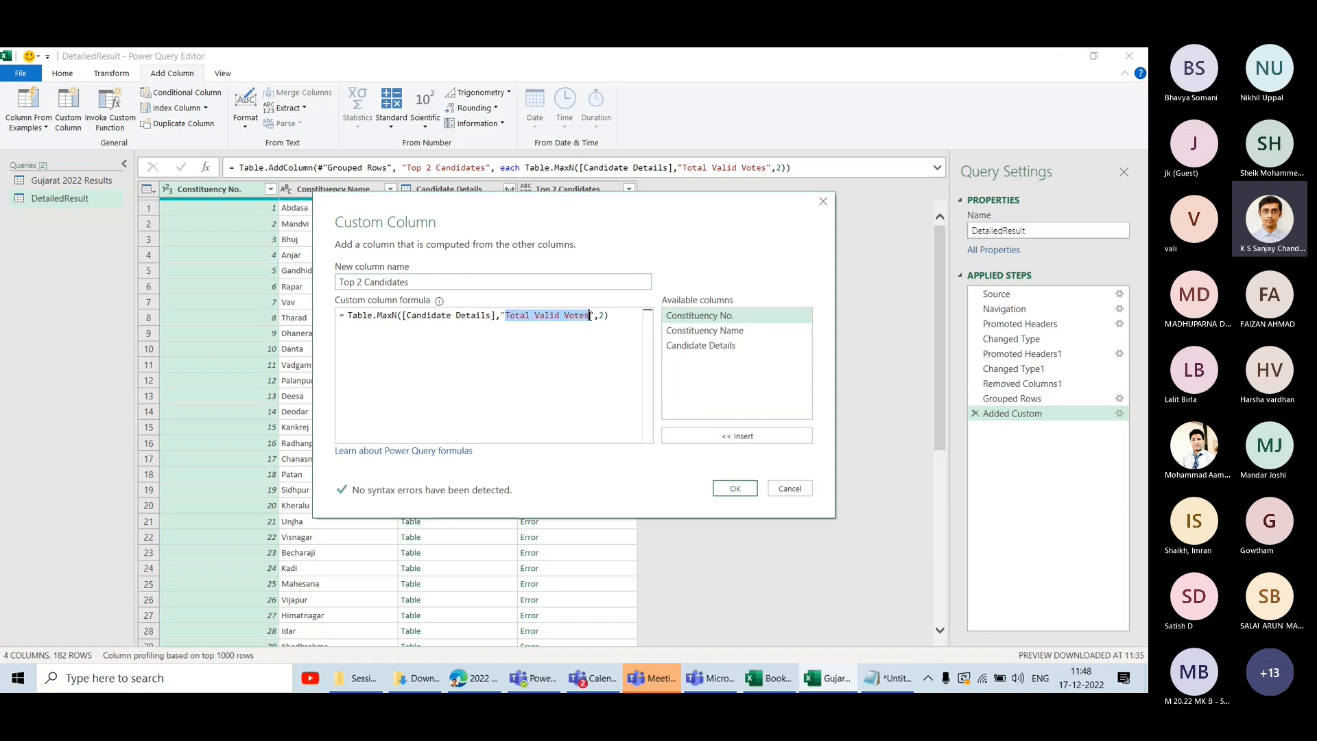
{"action": "key", "text": "ctrl+v"}
{"action": "left_click", "coordinate": [732, 488]}
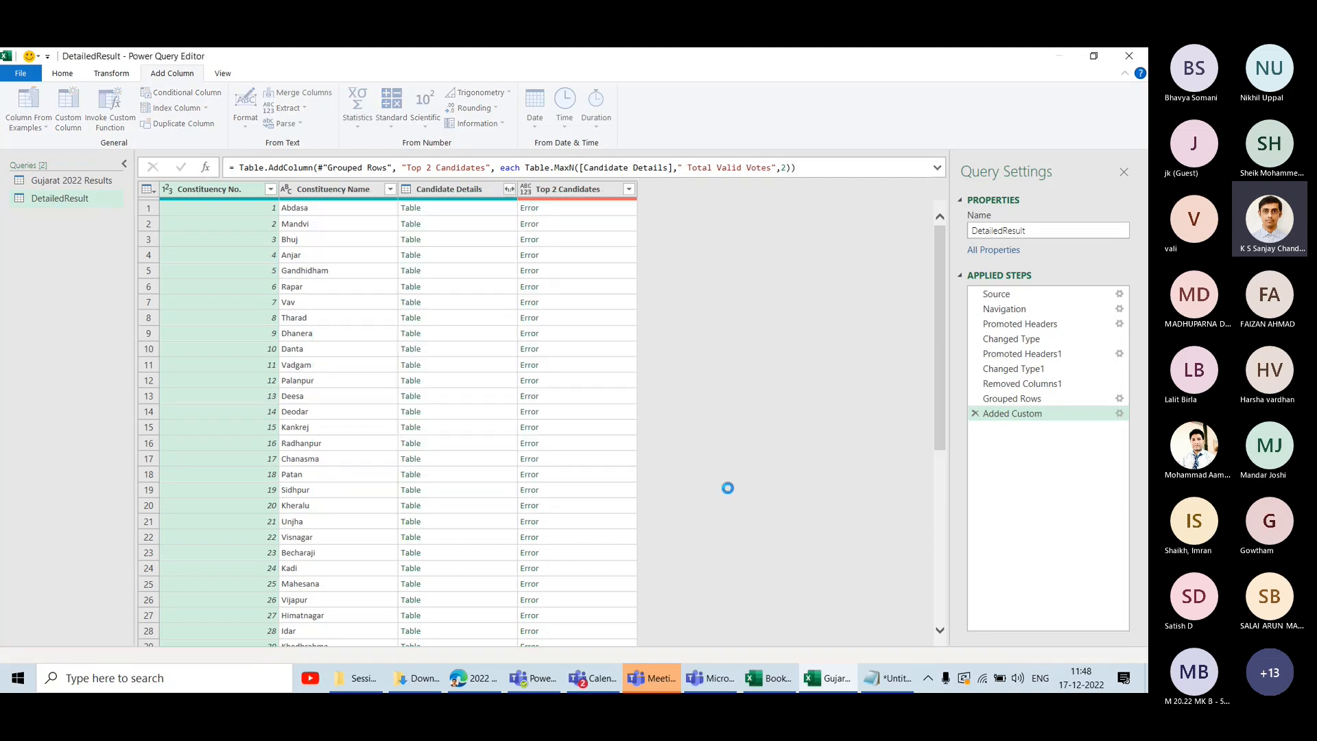
Preview the nested Top 2 Candidates tables of the constituencies from Abdasa down to Palanpur.
{"action": "left_click", "coordinate": [575, 210]}
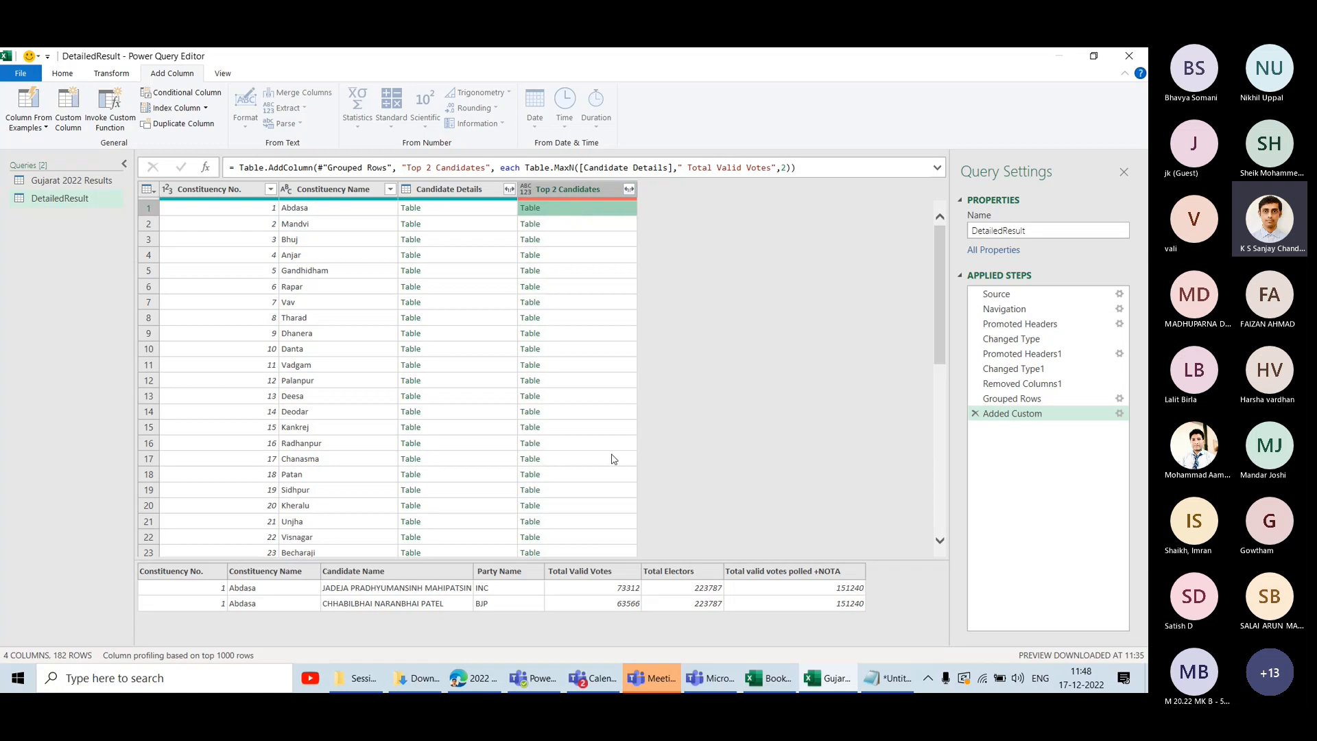
{"action": "left_click", "coordinate": [564, 227]}
{"action": "left_click", "coordinate": [564, 240]}
{"action": "left_click", "coordinate": [564, 251]}
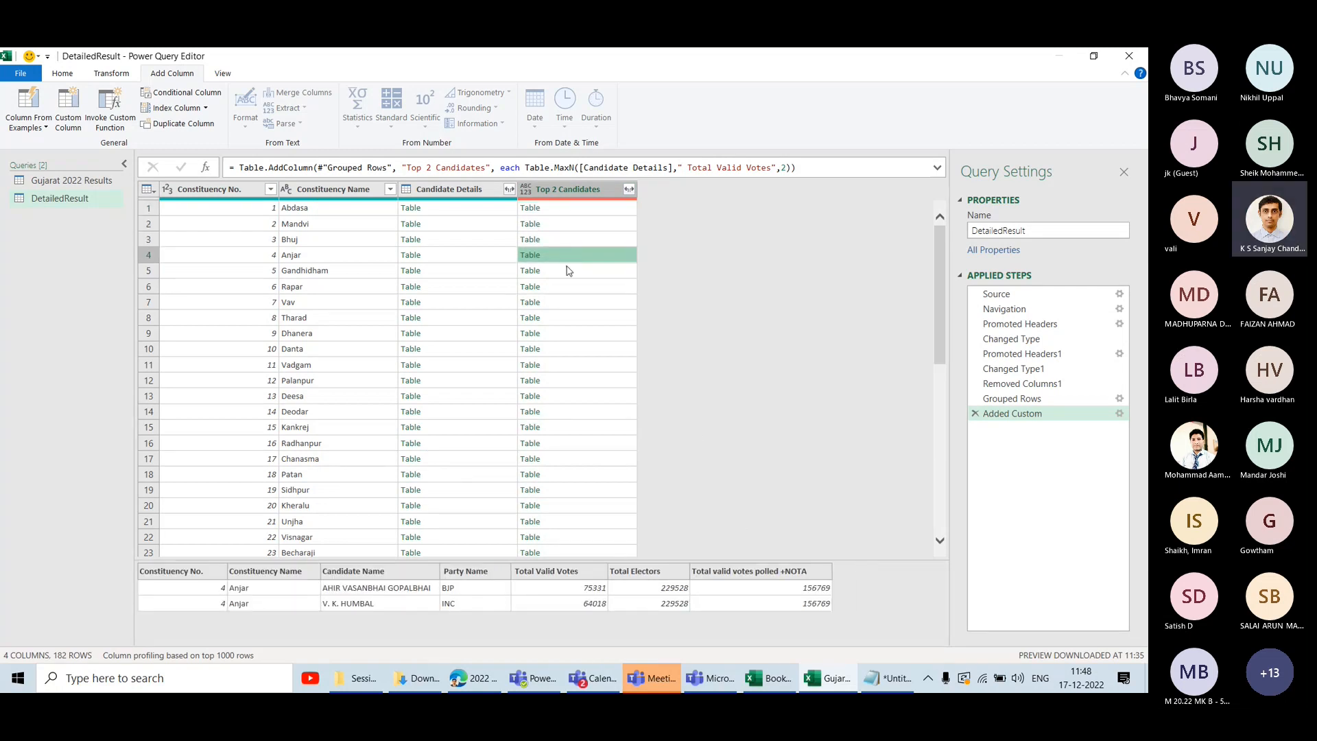
{"action": "left_click", "coordinate": [567, 270]}
{"action": "left_click", "coordinate": [569, 287]}
{"action": "left_click", "coordinate": [575, 317]}
{"action": "left_click", "coordinate": [577, 334]}
{"action": "left_click", "coordinate": [570, 349]}
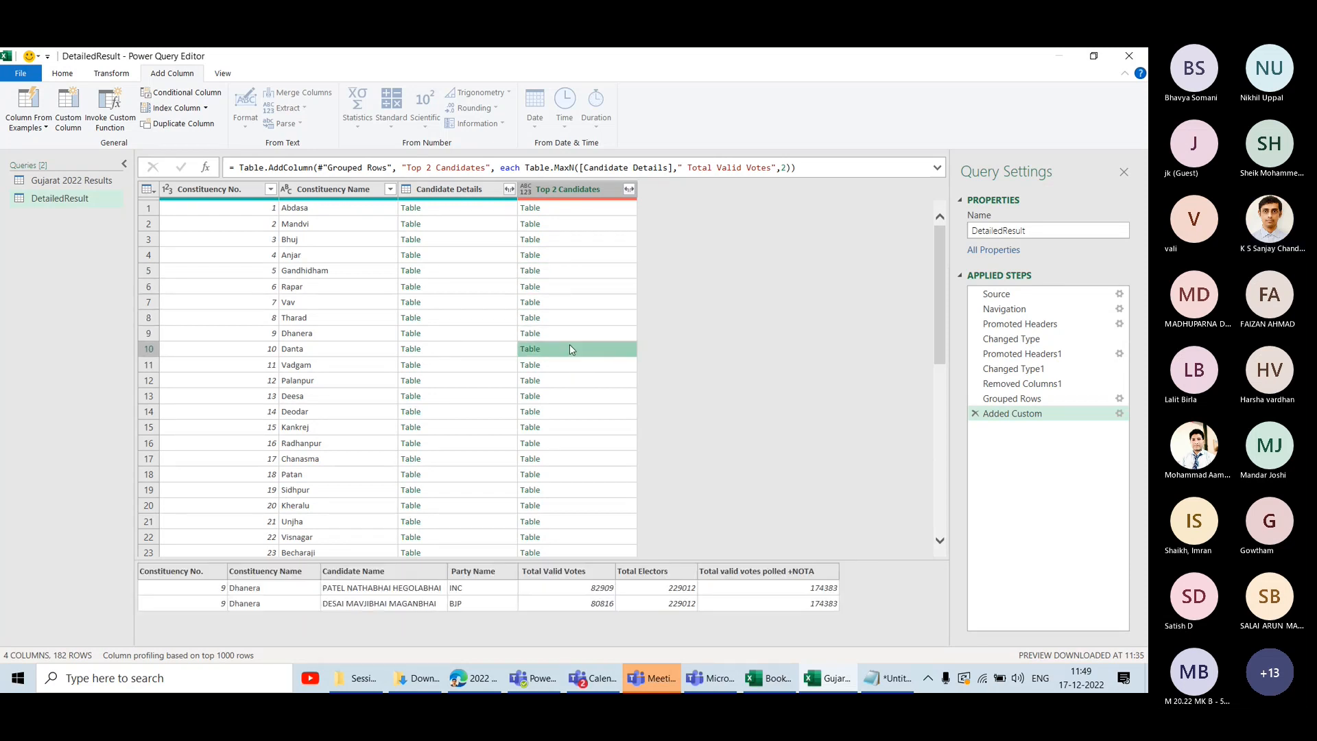
{"action": "left_click", "coordinate": [576, 365]}
{"action": "left_click", "coordinate": [578, 381]}
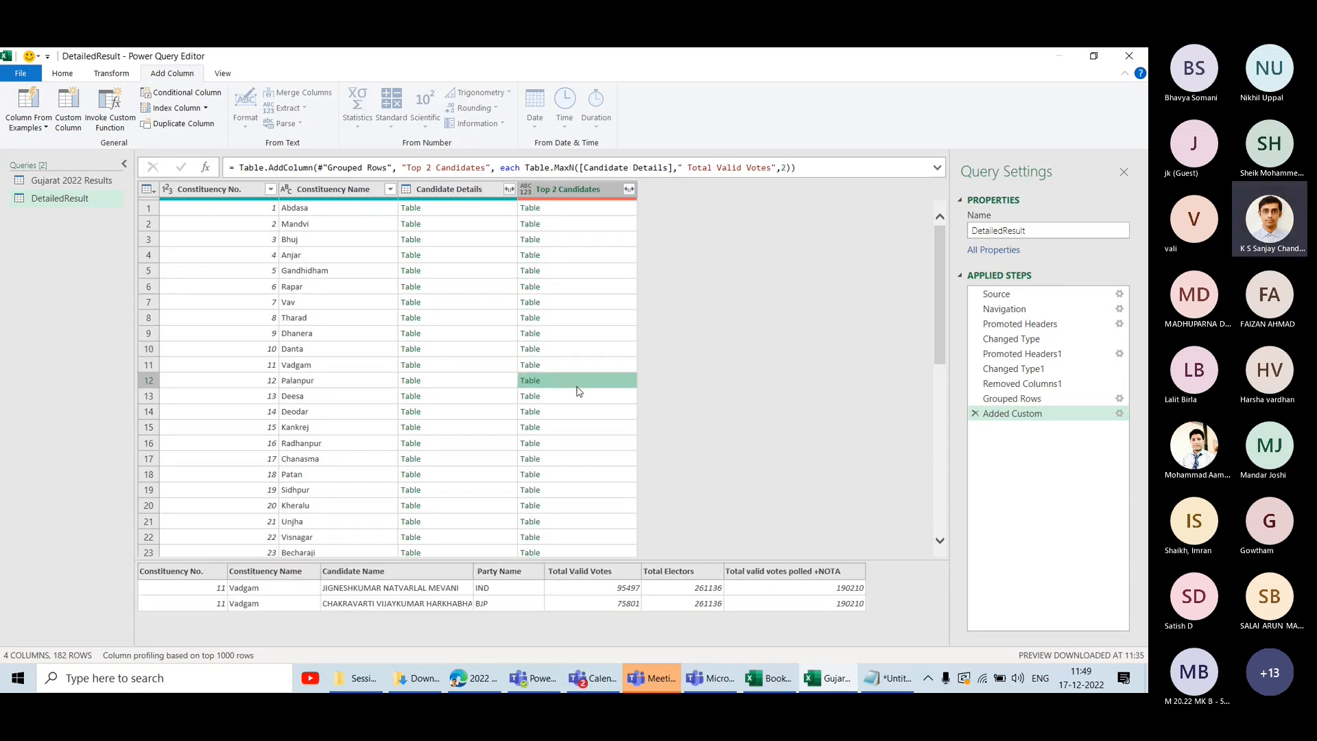
Rename the DetailedResult query as Top 2 Candidates.
{"action": "right_click", "coordinate": [441, 195]}
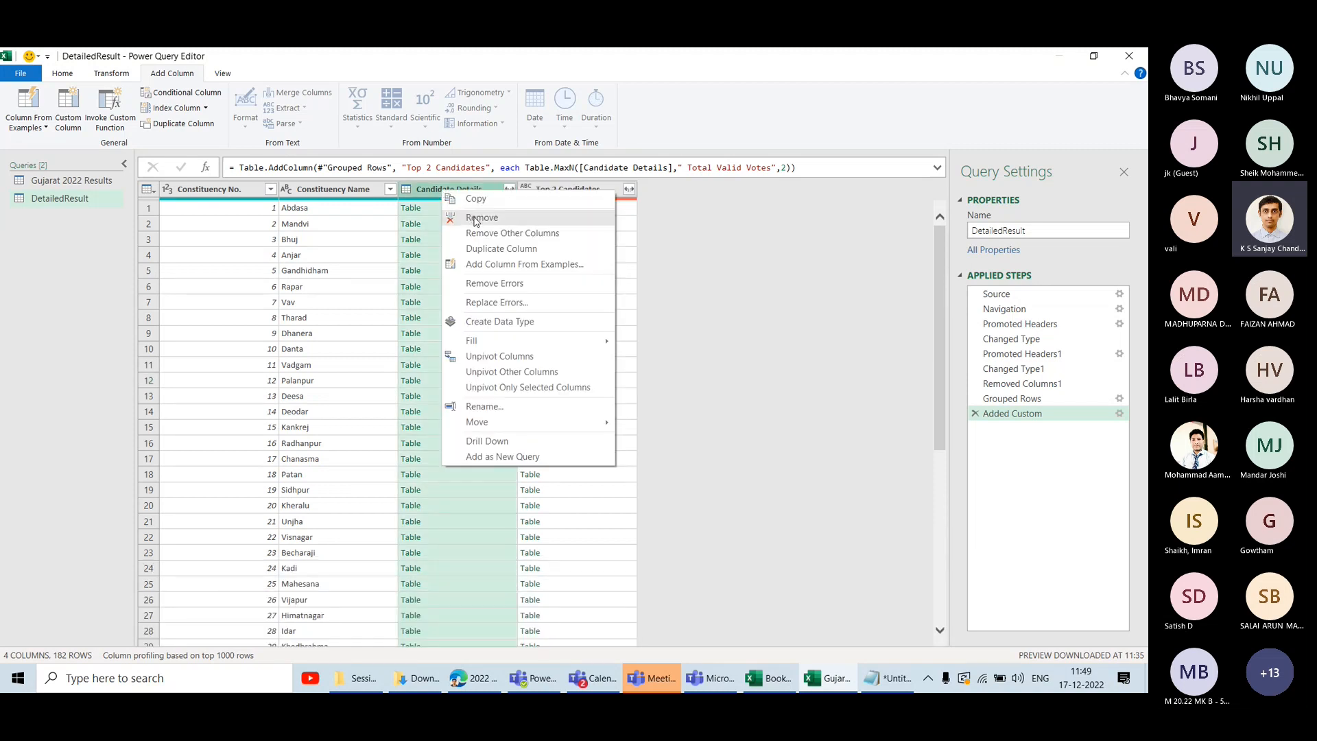
{"action": "left_click", "coordinate": [420, 191]}
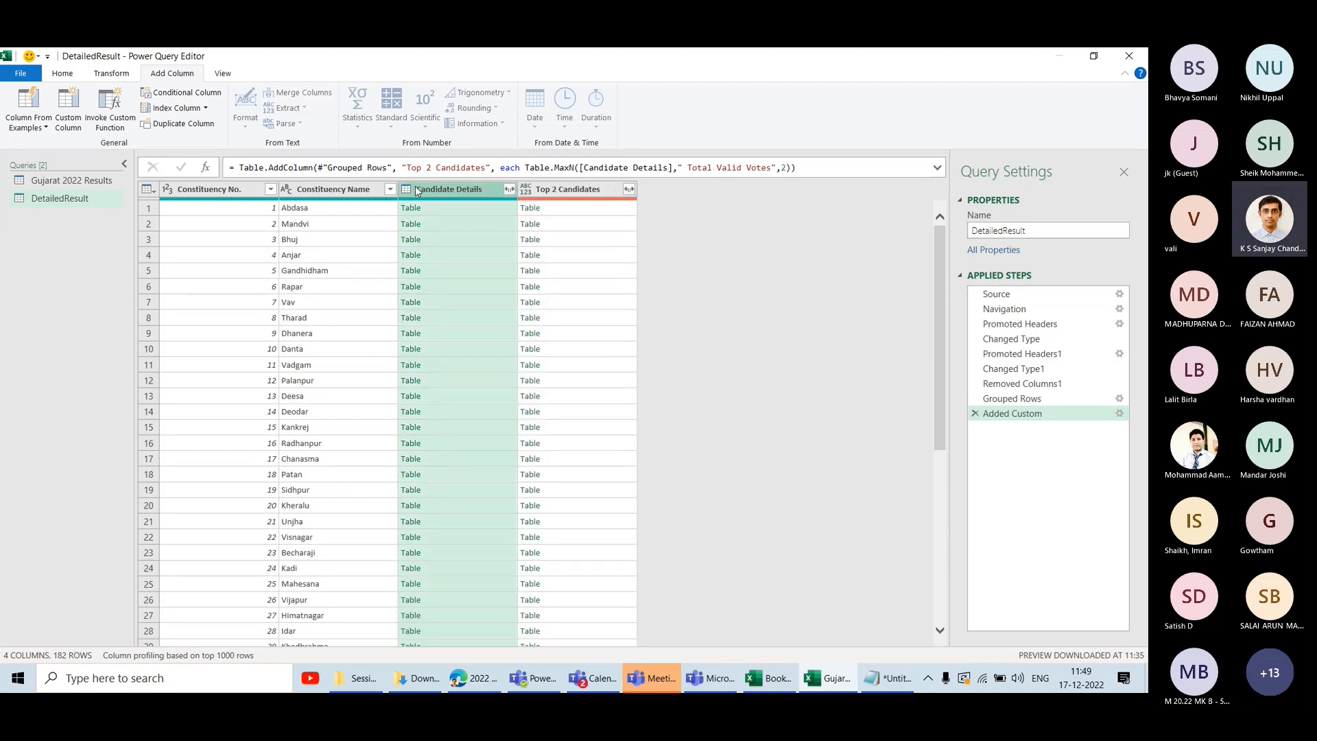
{"action": "double_click", "coordinate": [86, 199]}
{"action": "type", "text": "Top"}
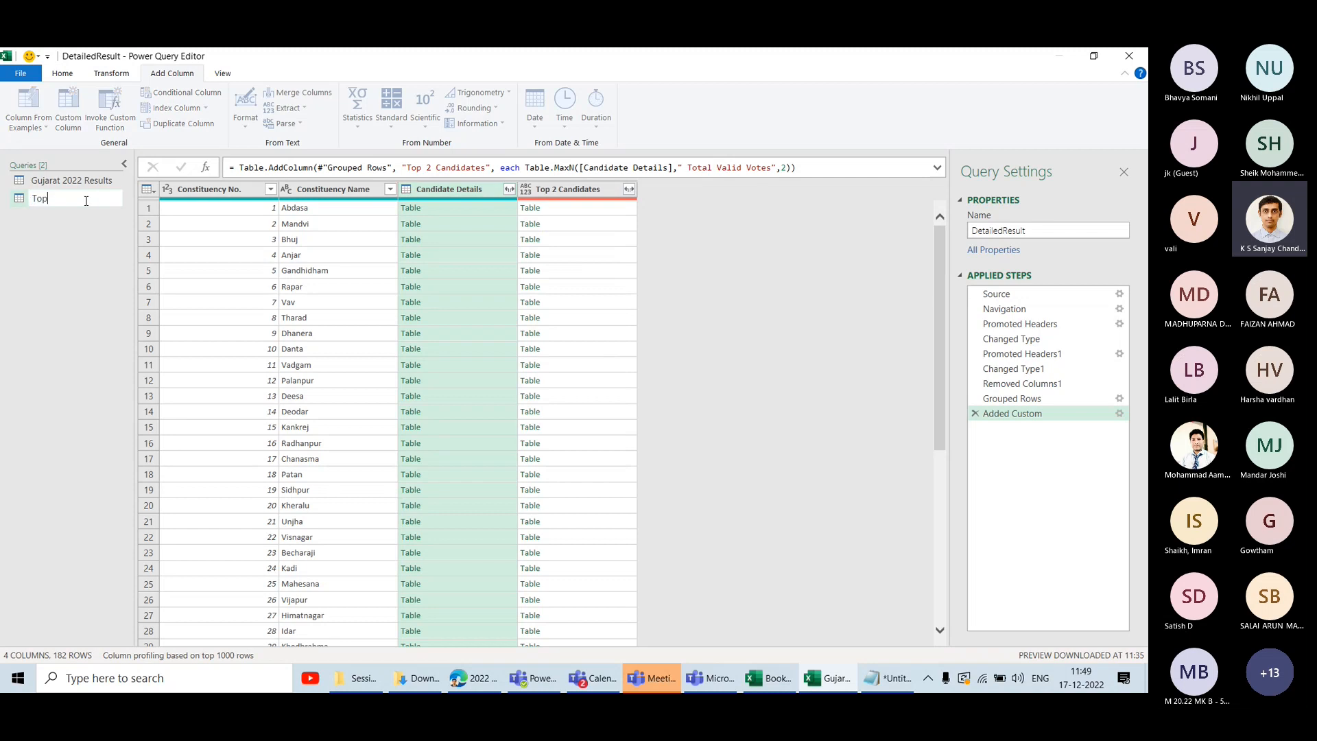
{"action": "type", "text": " 2 Candidates"}
{"action": "key", "text": "Return"}
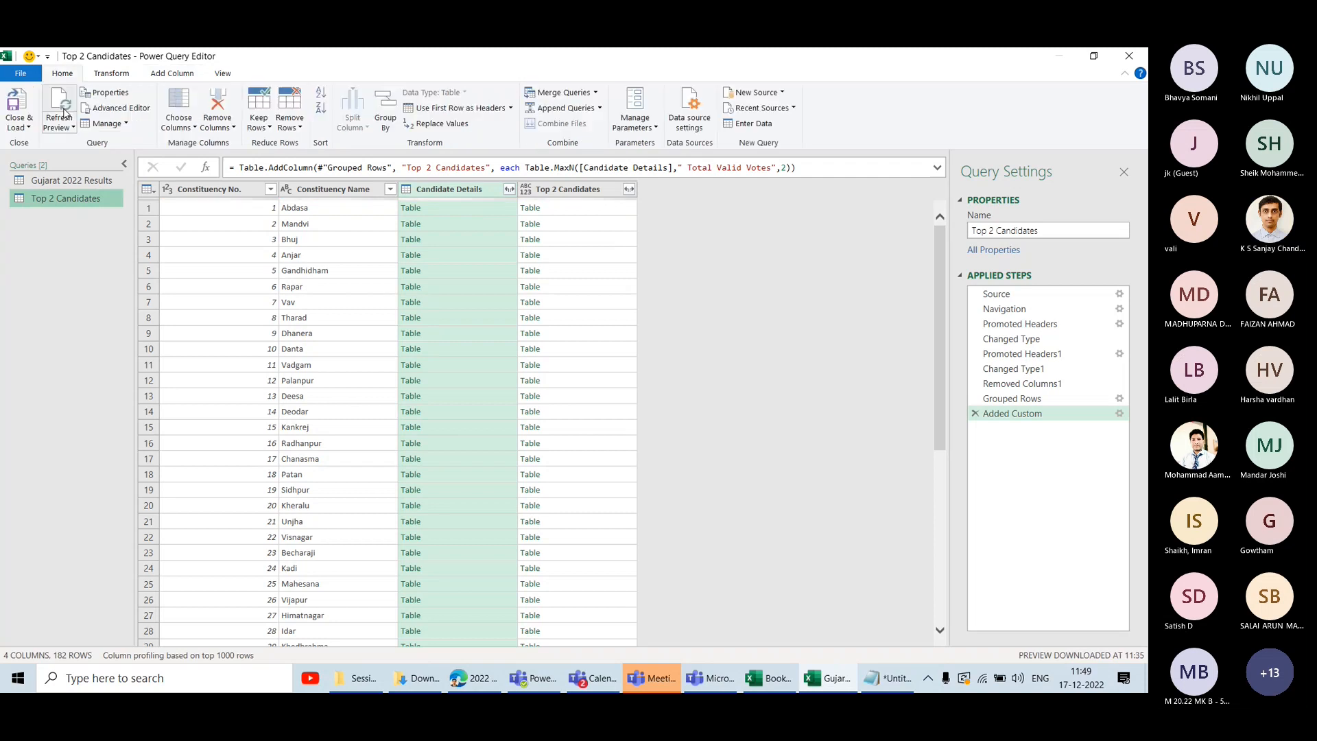
Duplicate the Top 2 Candidates query, compare it with the original, and preview Abdasa's nested table in the copy.
{"action": "right_click", "coordinate": [64, 203]}
{"action": "left_click", "coordinate": [105, 276]}
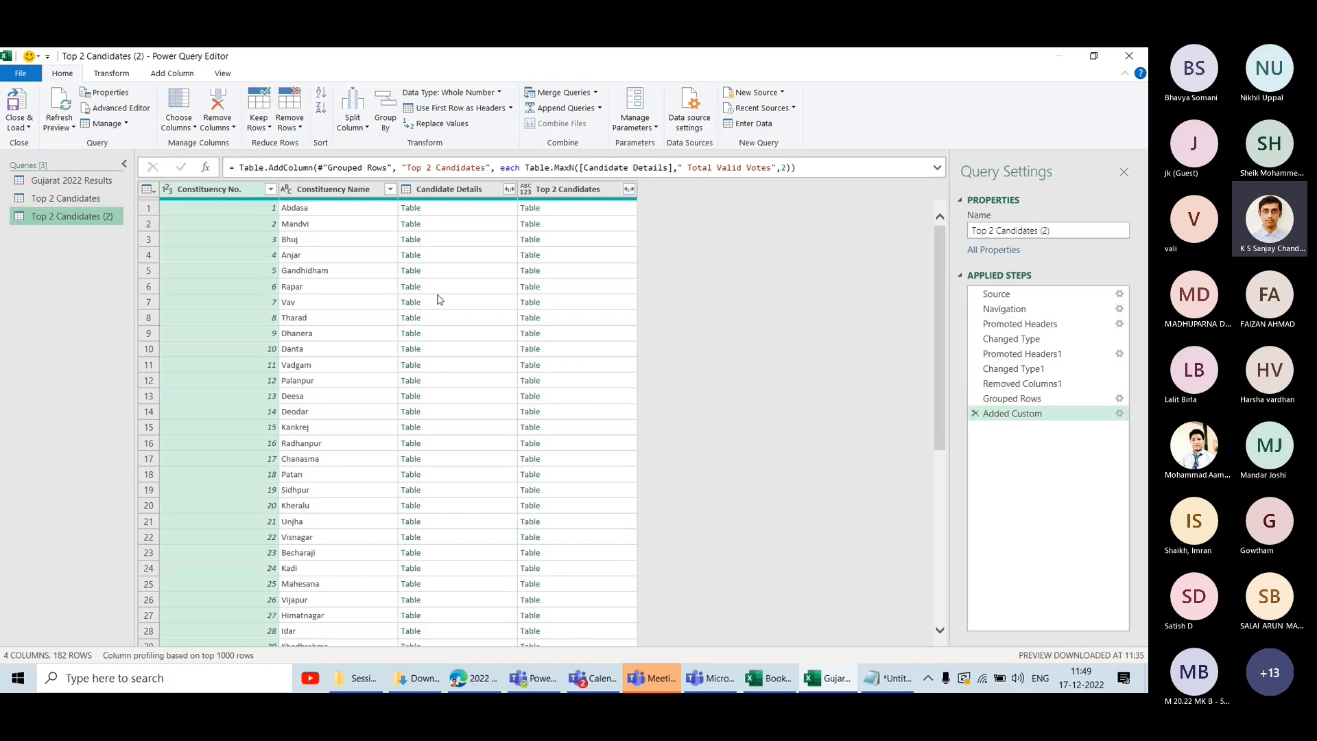
{"action": "left_click", "coordinate": [559, 207]}
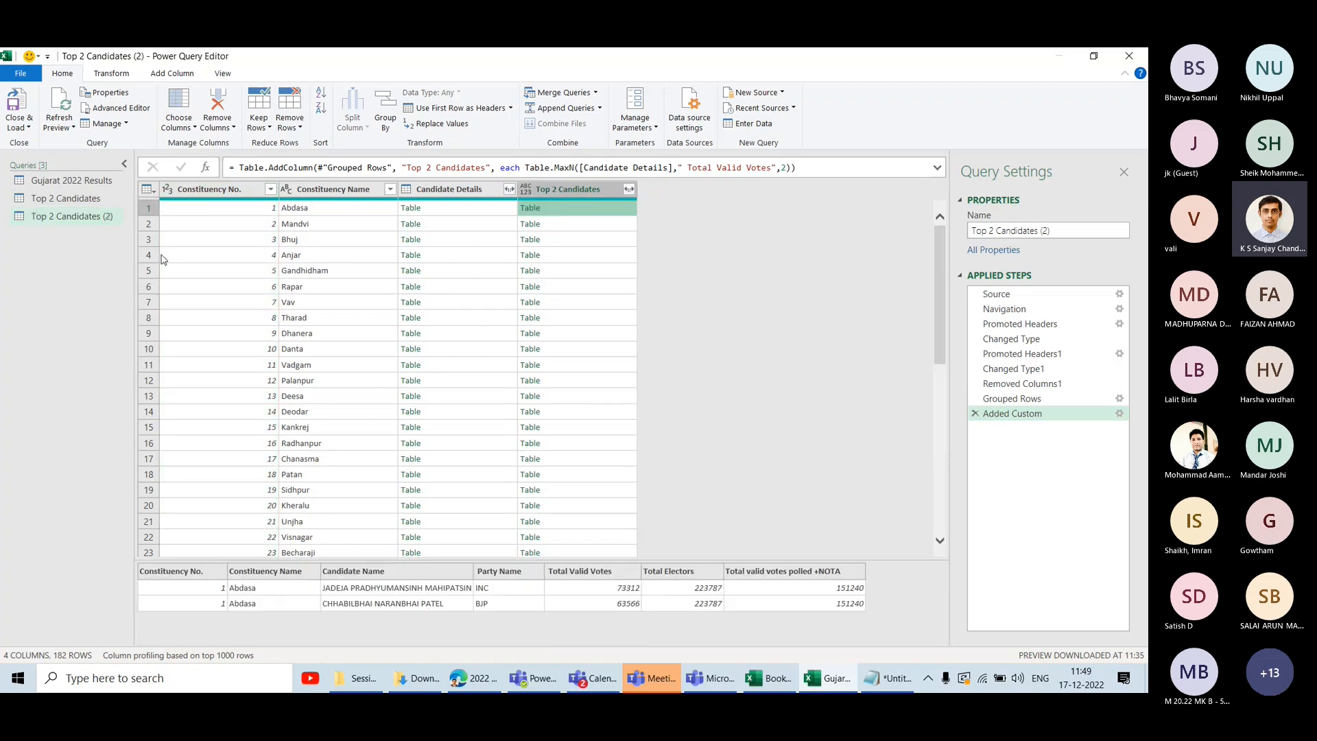
{"action": "left_click", "coordinate": [92, 199]}
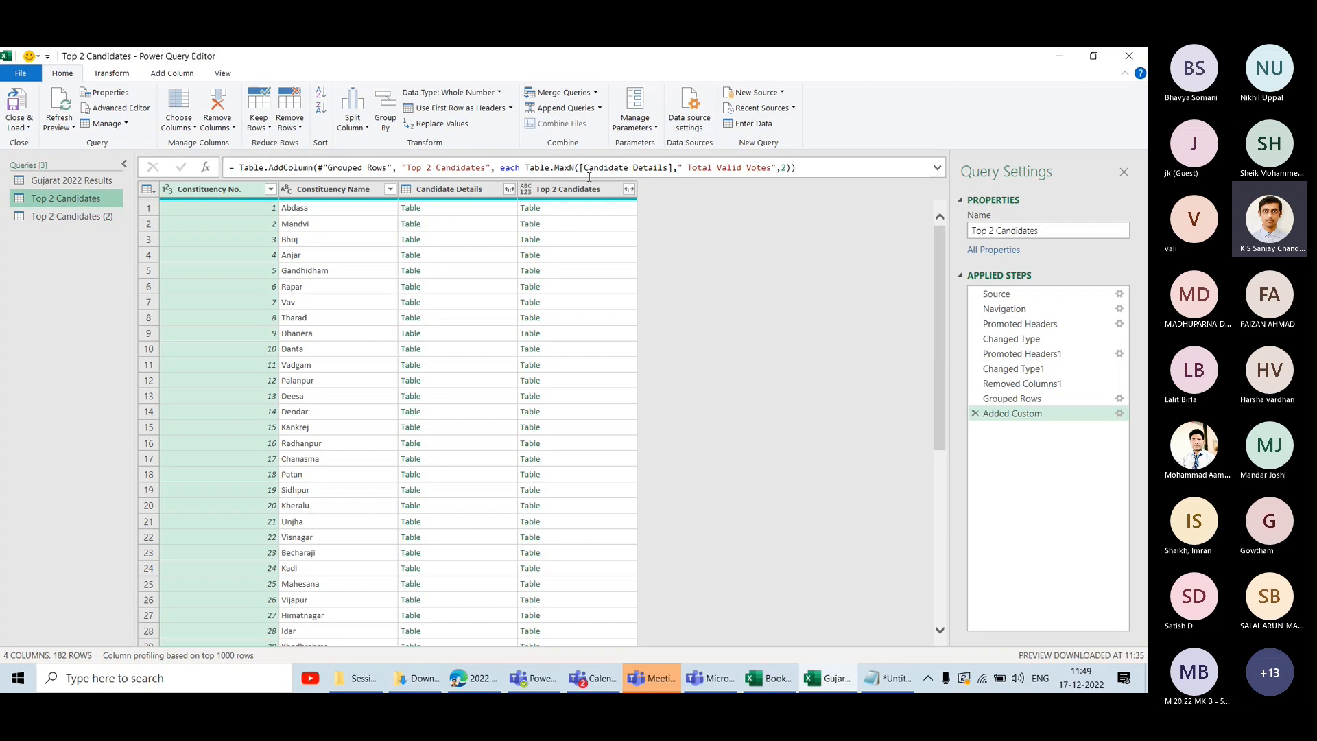
{"action": "left_click", "coordinate": [111, 215]}
{"action": "left_click", "coordinate": [598, 208]}
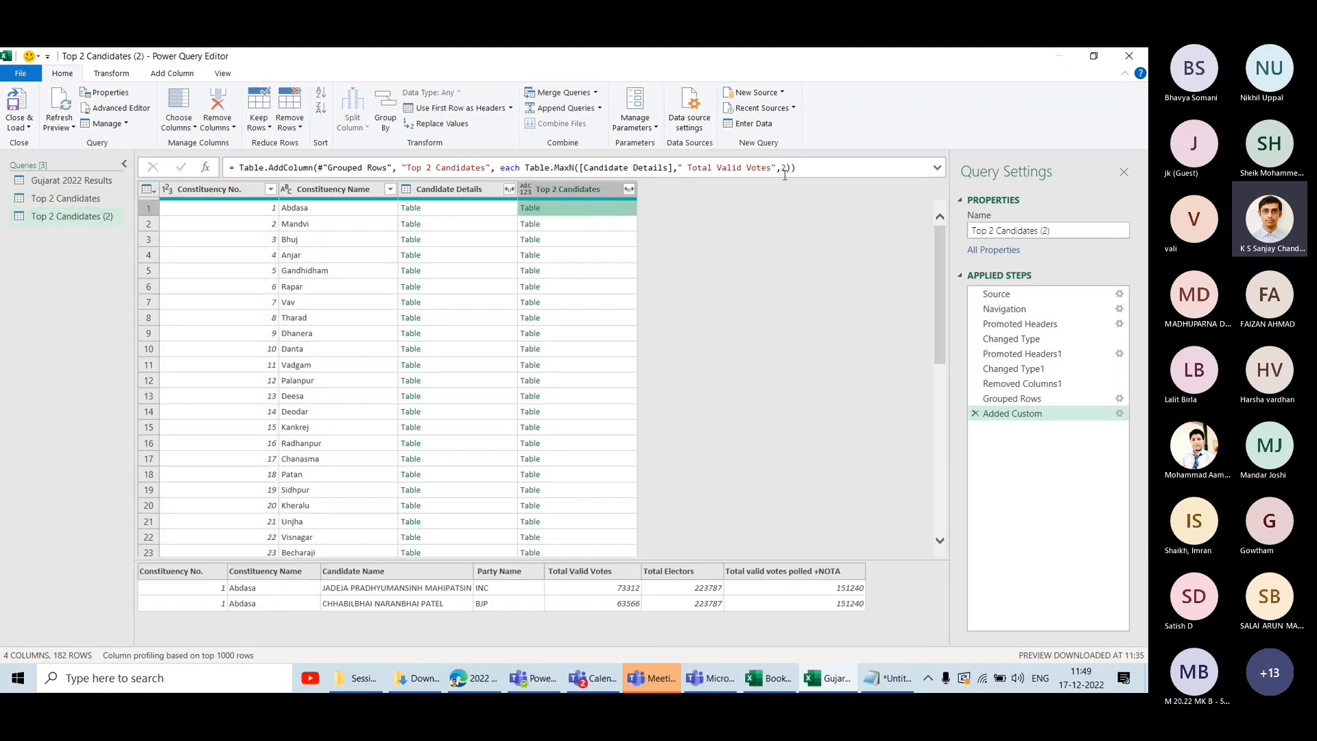
Set the Table.MaxN row count to 1 in the duplicated query's custom column and preview the first constituencies' nested tables.
{"action": "left_click", "coordinate": [1119, 413]}
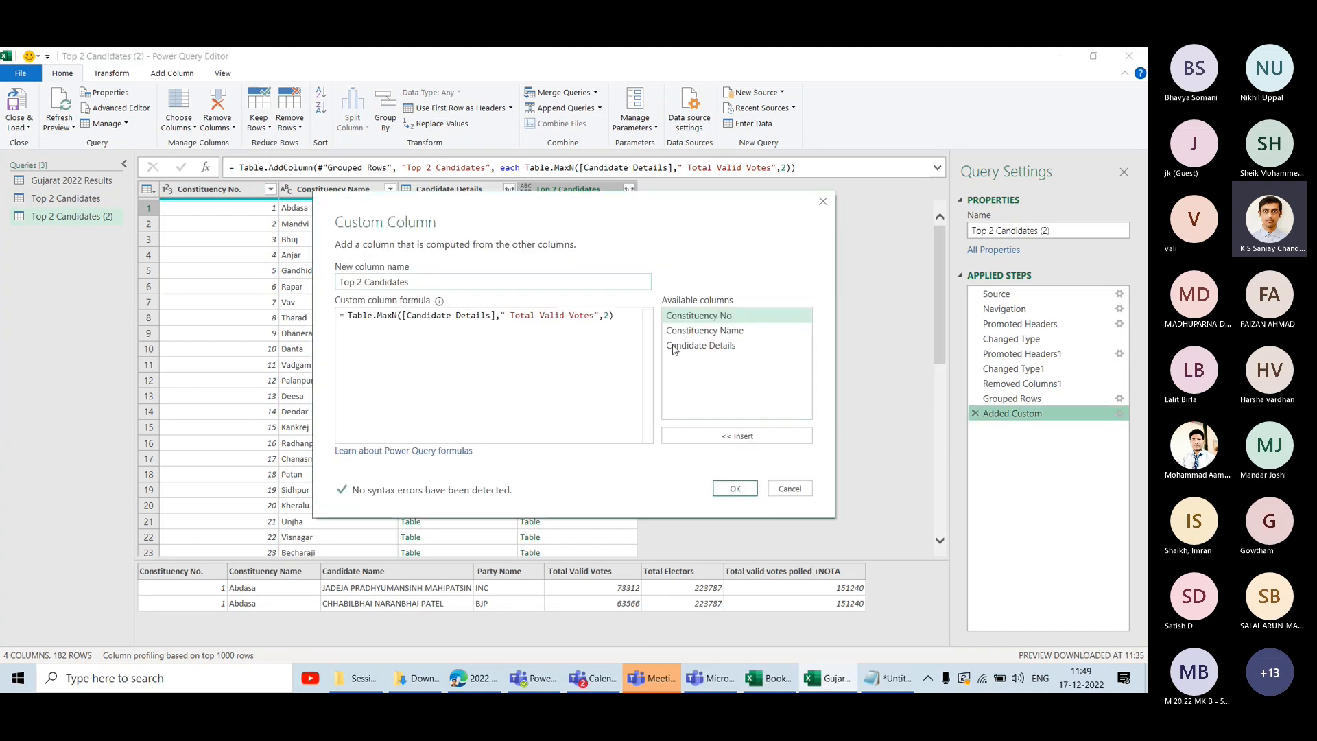
{"action": "left_click", "coordinate": [610, 315]}
{"action": "left_click", "coordinate": [744, 486]}
{"action": "left_click", "coordinate": [586, 213]}
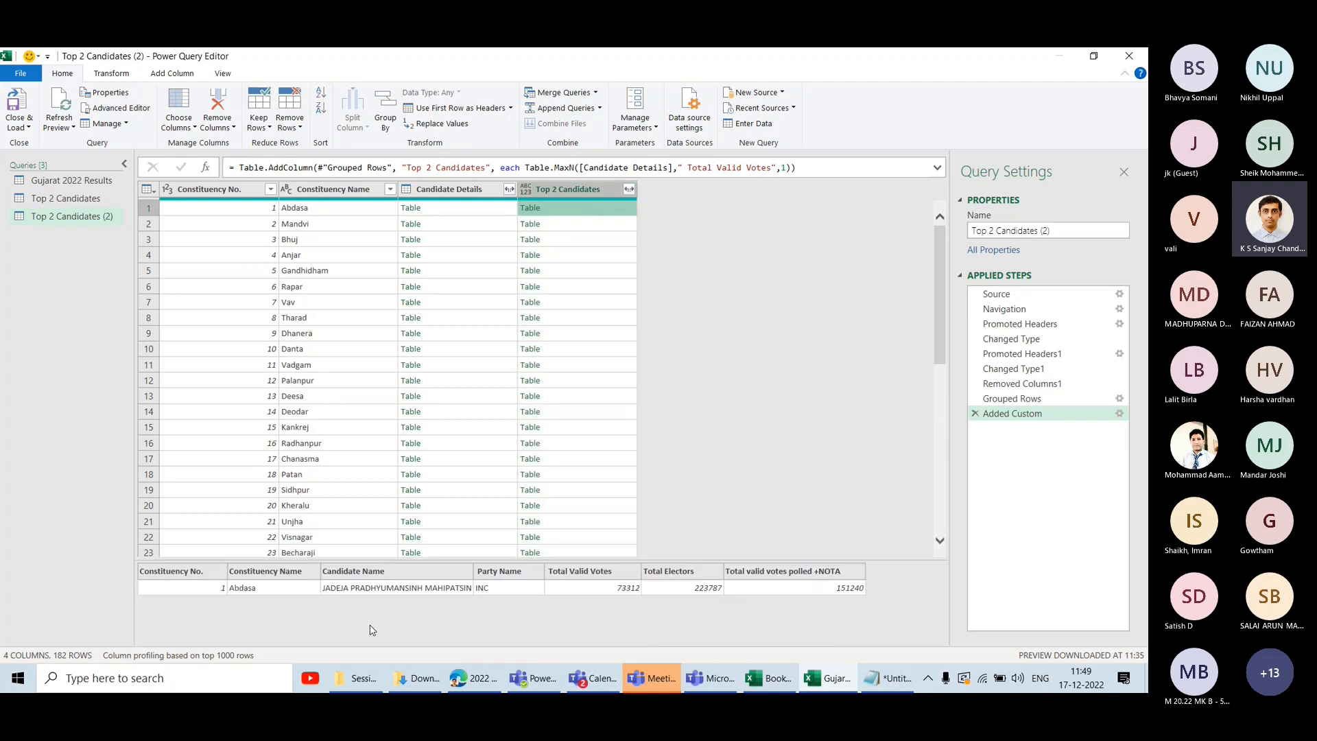
{"action": "left_click", "coordinate": [580, 226]}
{"action": "left_click", "coordinate": [584, 237]}
{"action": "left_click", "coordinate": [580, 208]}
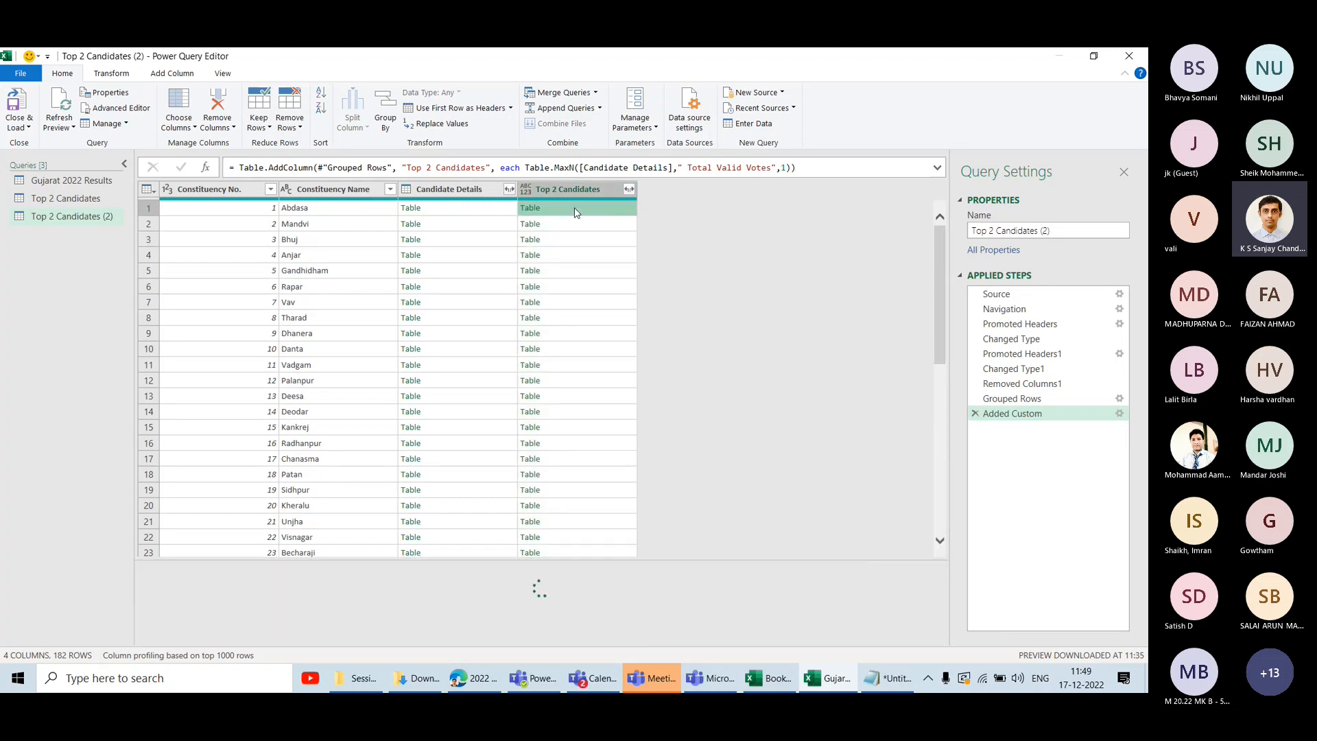
Rename the custom column in the duplicated query's Added Custom step as Winner Candidate.
{"action": "left_click", "coordinate": [567, 193]}
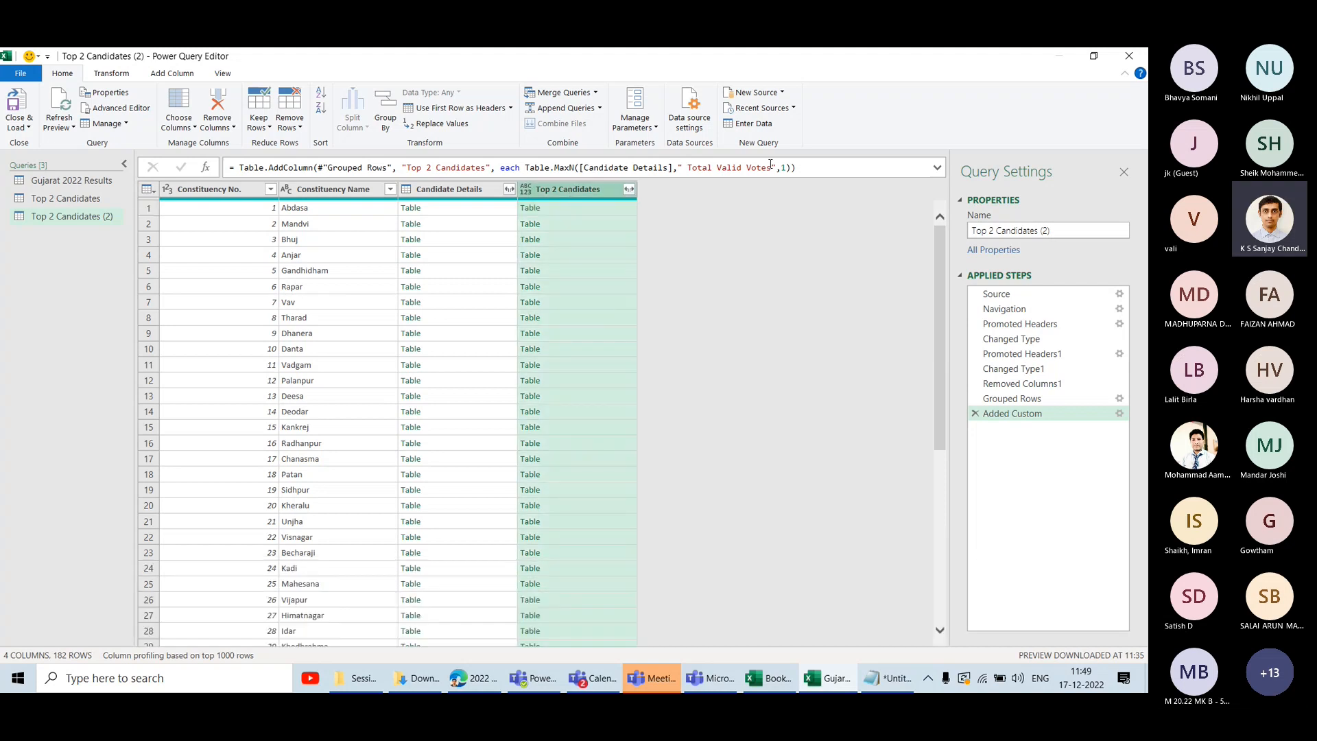
{"action": "left_click", "coordinate": [1120, 413]}
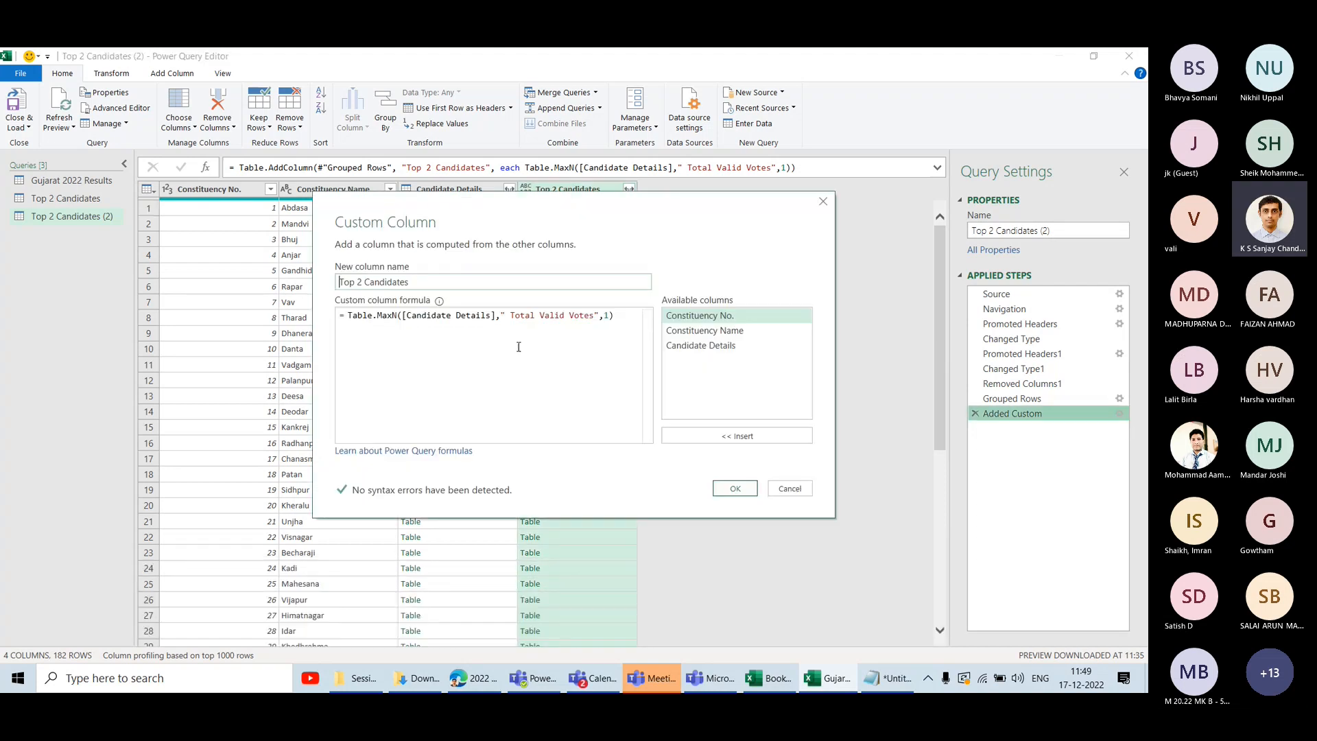
{"action": "triple_click", "coordinate": [370, 282]}
{"action": "type", "text": "Winnde"}
{"action": "key", "text": "BackSpace"}
{"action": "key", "text": "BackSpace"}
{"action": "type", "text": "er"}
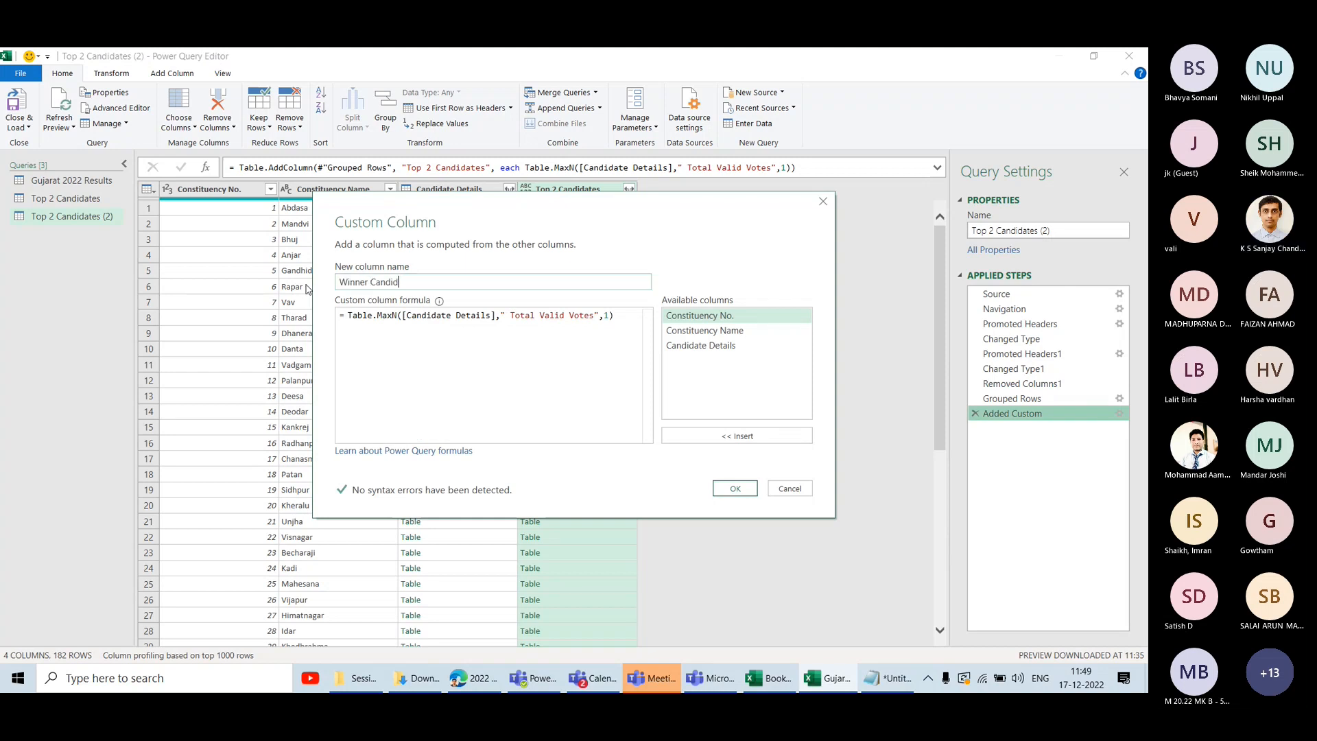
{"action": "left_click", "coordinate": [733, 489]}
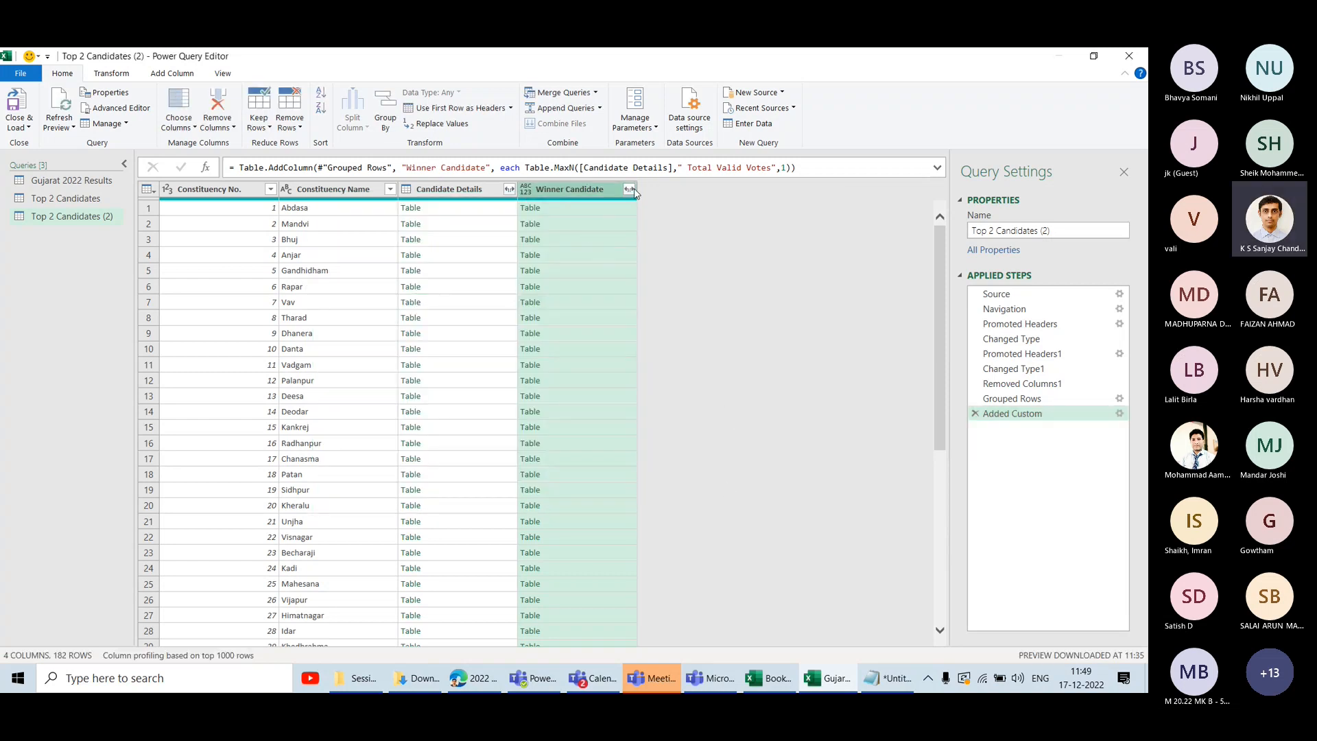
Remove the Candidate Details column and expand Winner Candidate into all its fields, with the original column name as prefix.
{"action": "right_click", "coordinate": [458, 191]}
{"action": "left_click", "coordinate": [481, 214]}
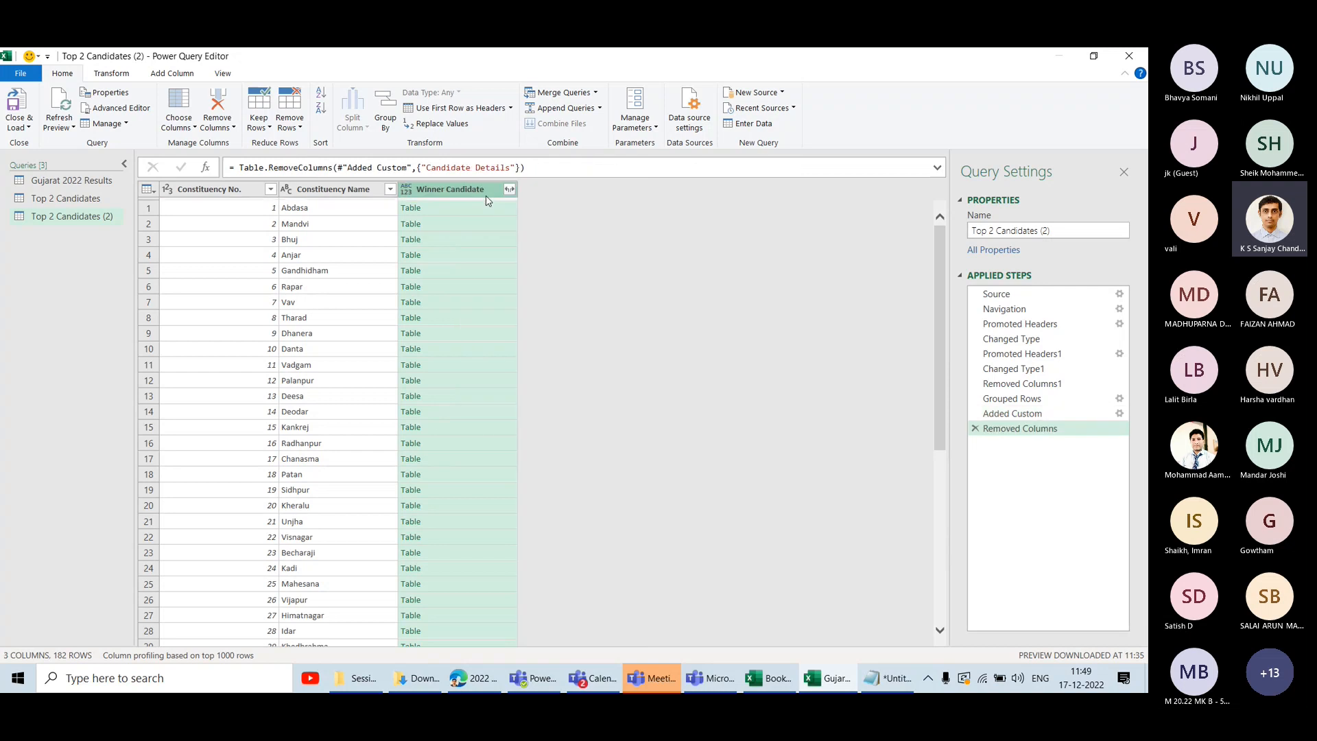
{"action": "left_click", "coordinate": [509, 189]}
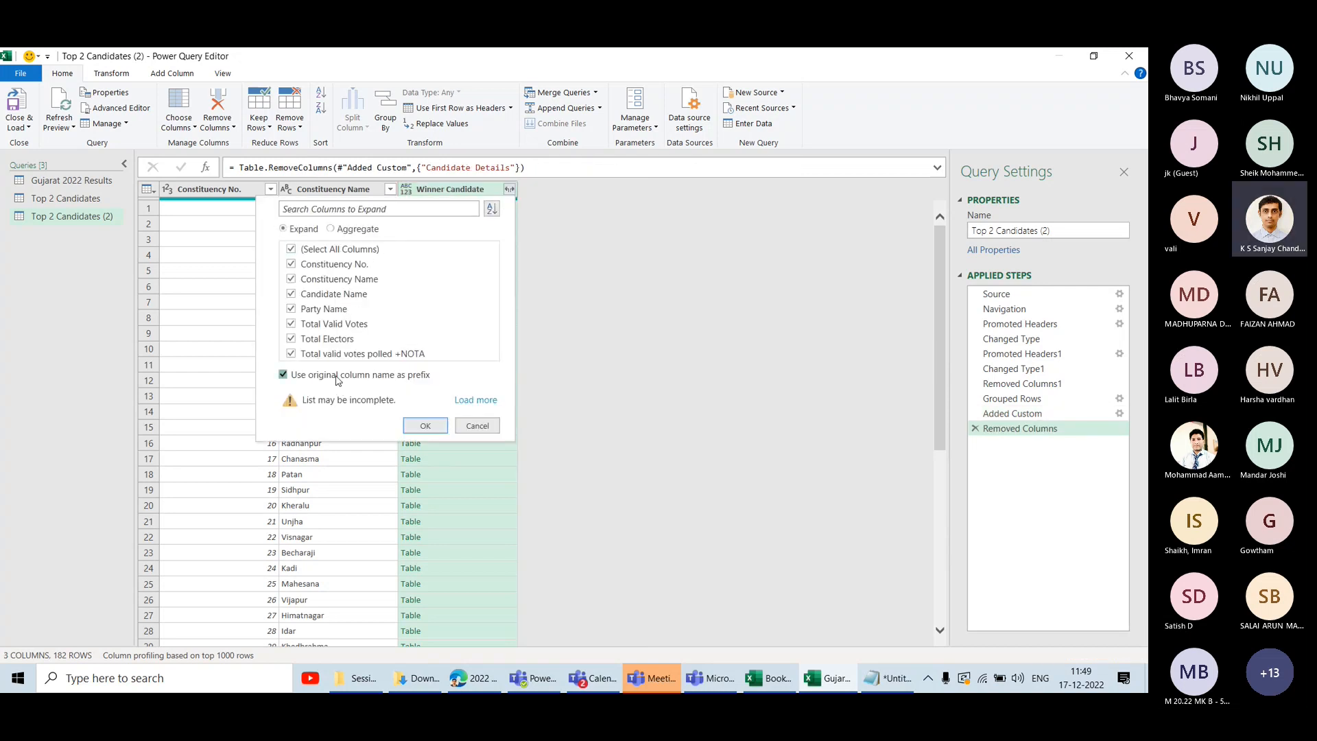
{"action": "left_click", "coordinate": [425, 425]}
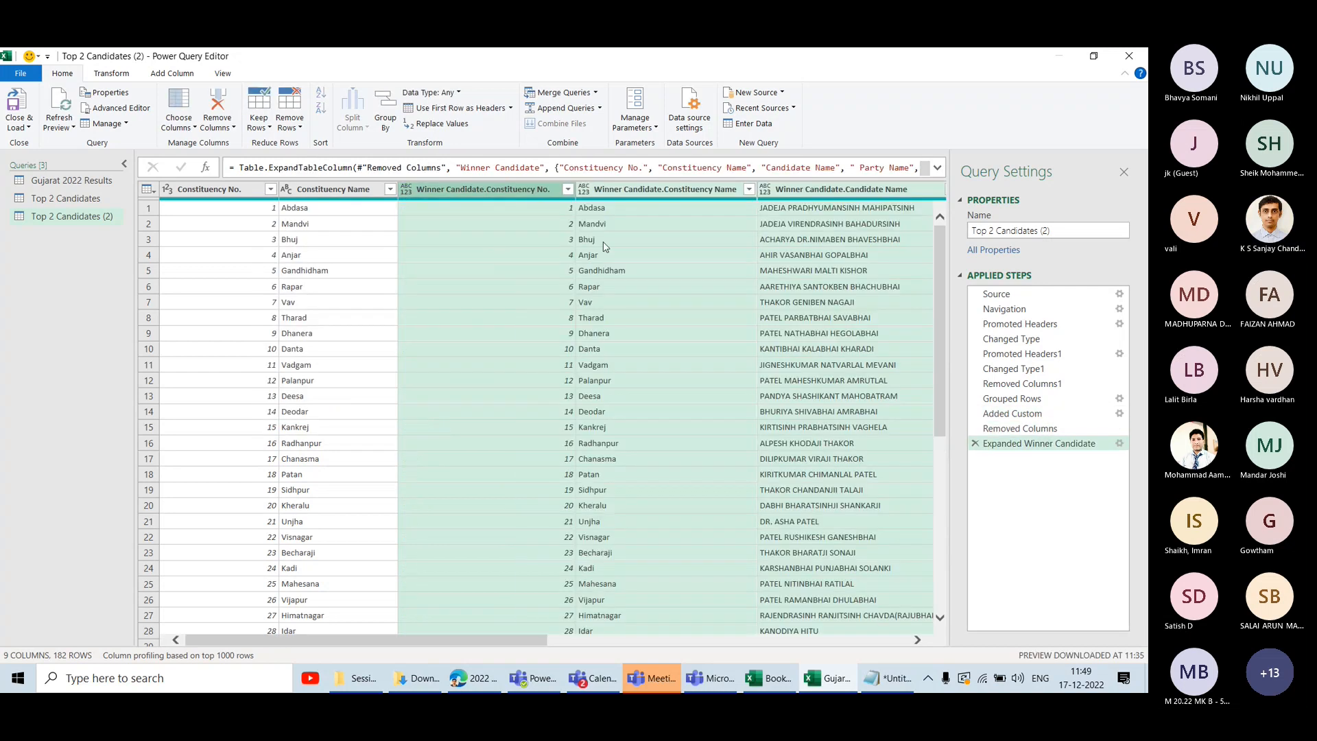
Exclude Constituency No. and Constituency Name from the Winner Candidate expansion and review the resulting columns.
{"action": "left_click", "coordinate": [1120, 445]}
{"action": "left_click", "coordinate": [477, 214]}
{"action": "left_click", "coordinate": [477, 229]}
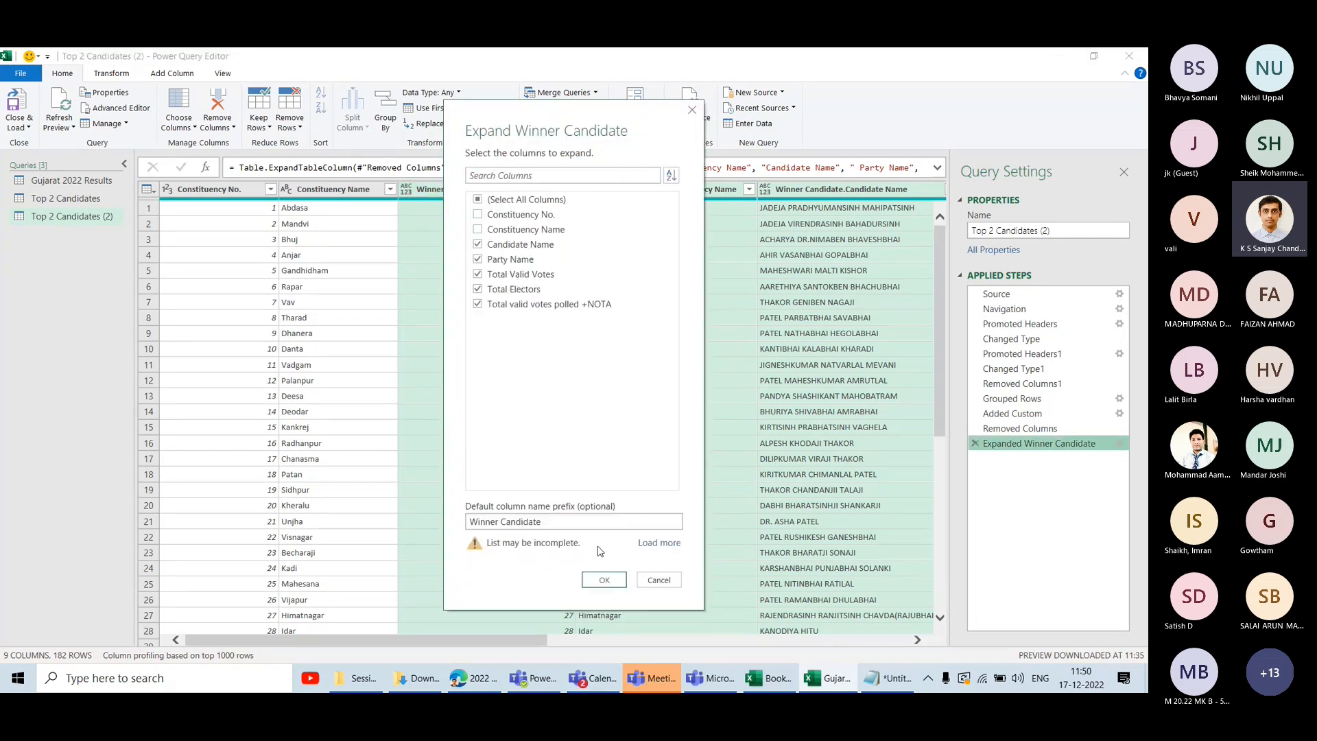
{"action": "left_click", "coordinate": [605, 581]}
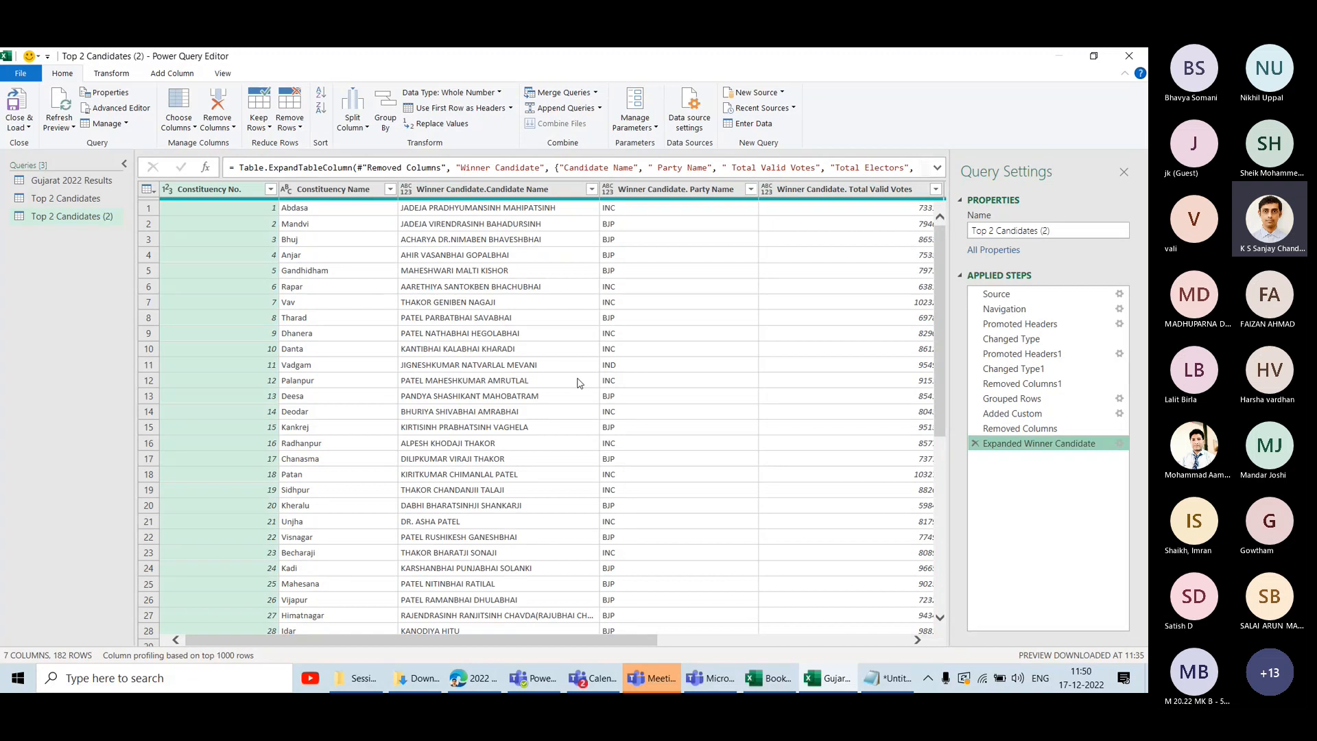
{"action": "left_click", "coordinate": [326, 191]}
{"action": "left_click", "coordinate": [509, 191]}
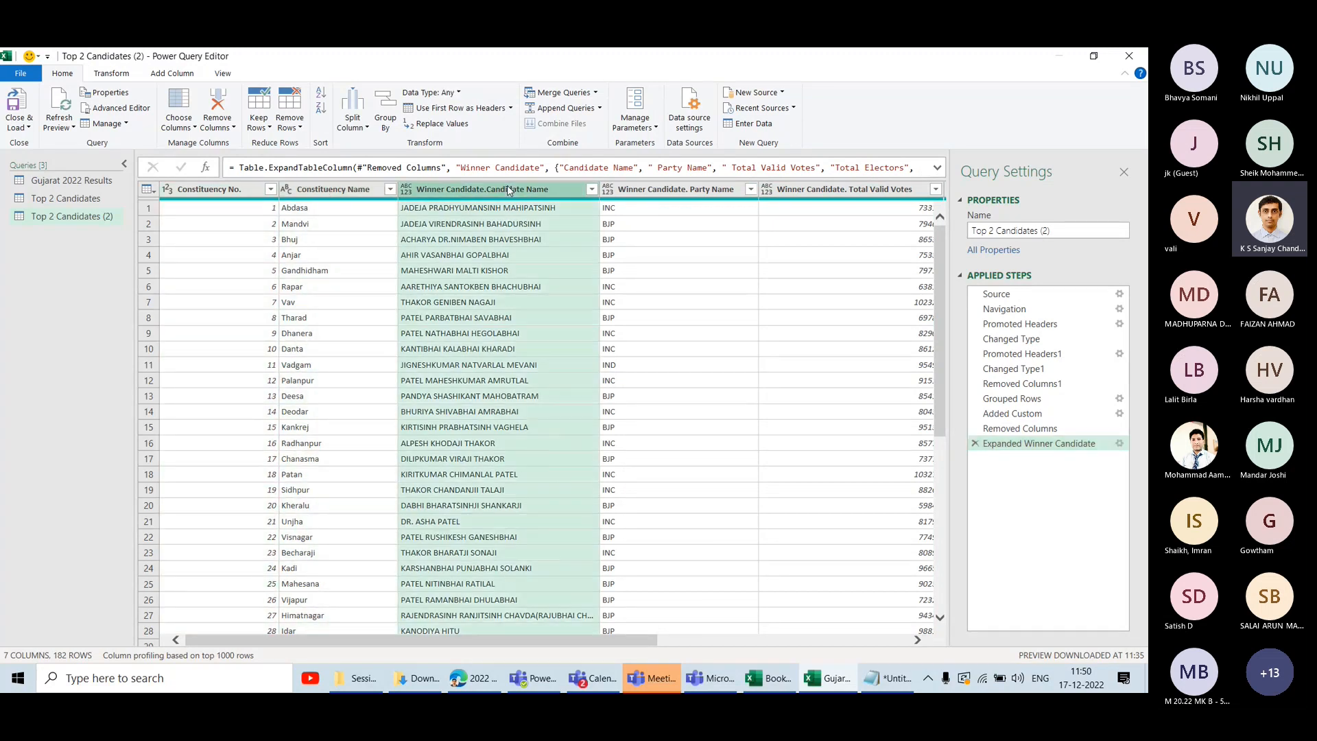
{"action": "scroll", "coordinate": [501, 392], "scroll_direction": "right", "scroll_amount": 6}
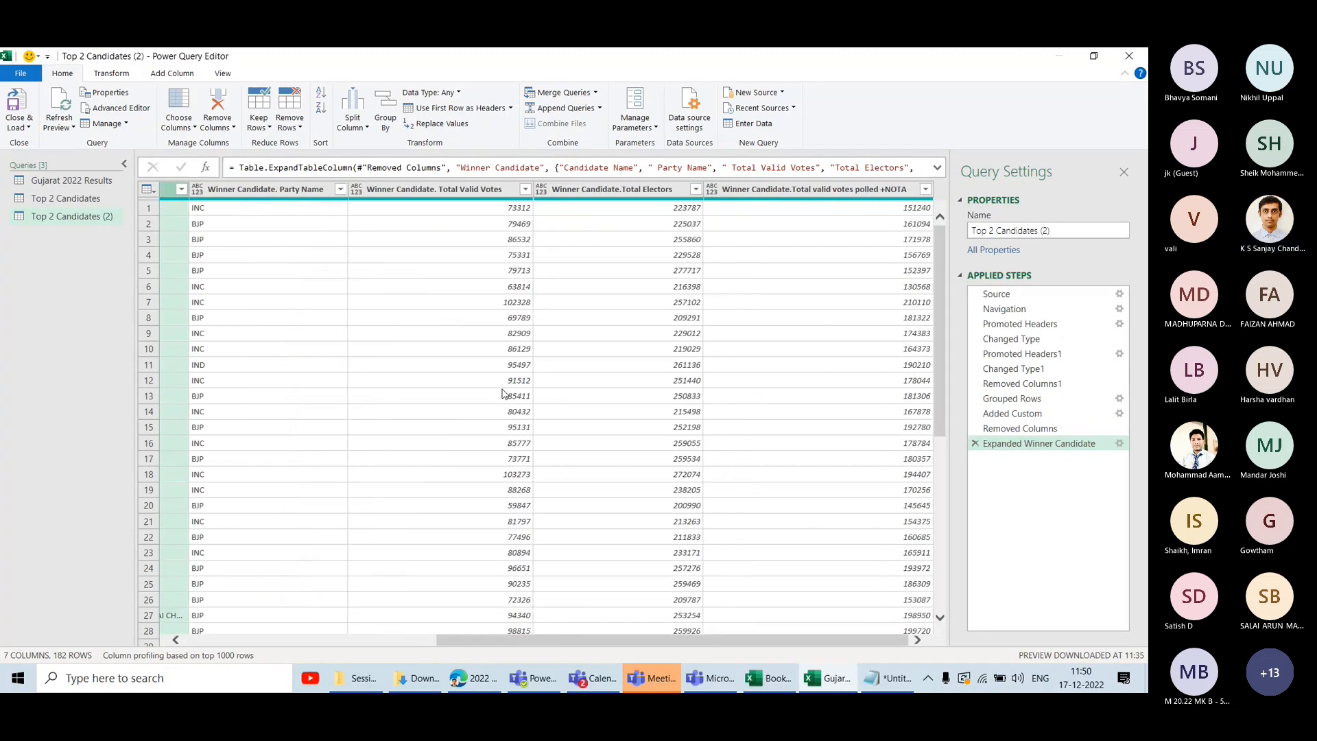
{"action": "left_click", "coordinate": [463, 191]}
{"action": "left_click", "coordinate": [641, 186]}
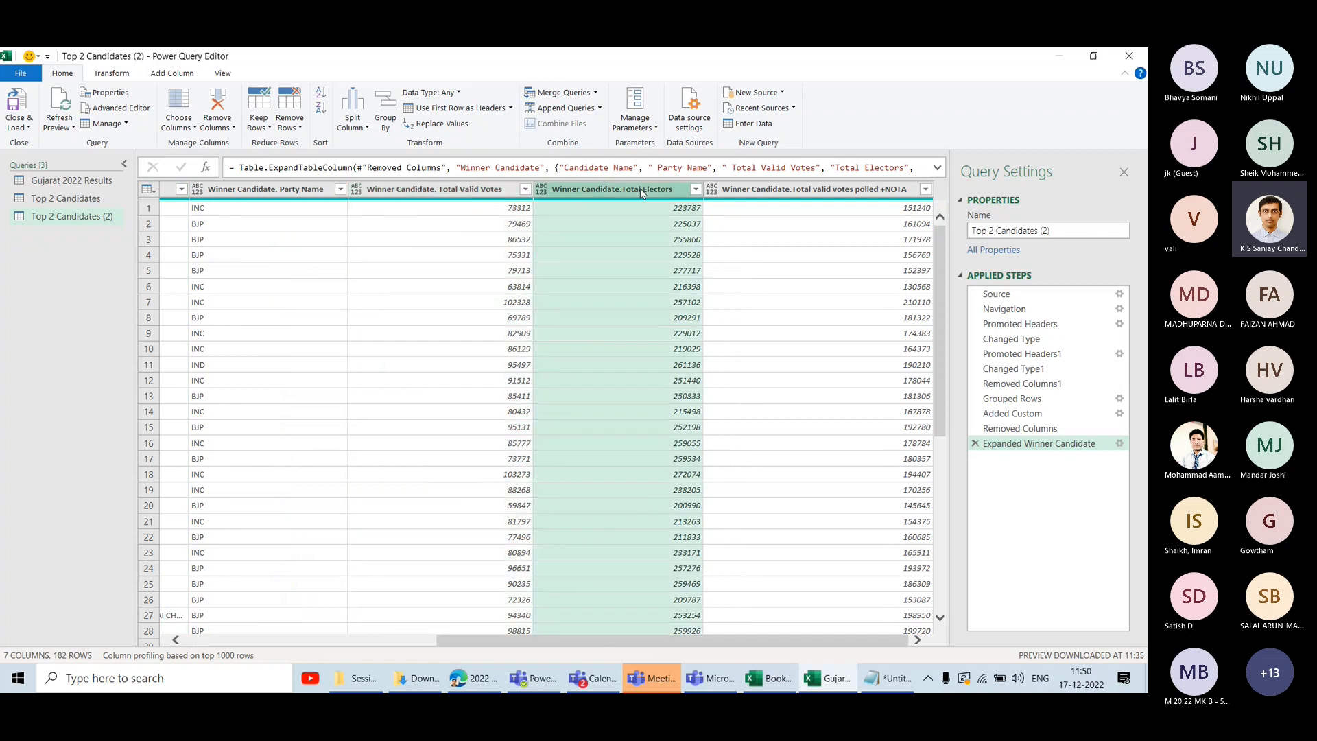
{"action": "left_click", "coordinate": [789, 200]}
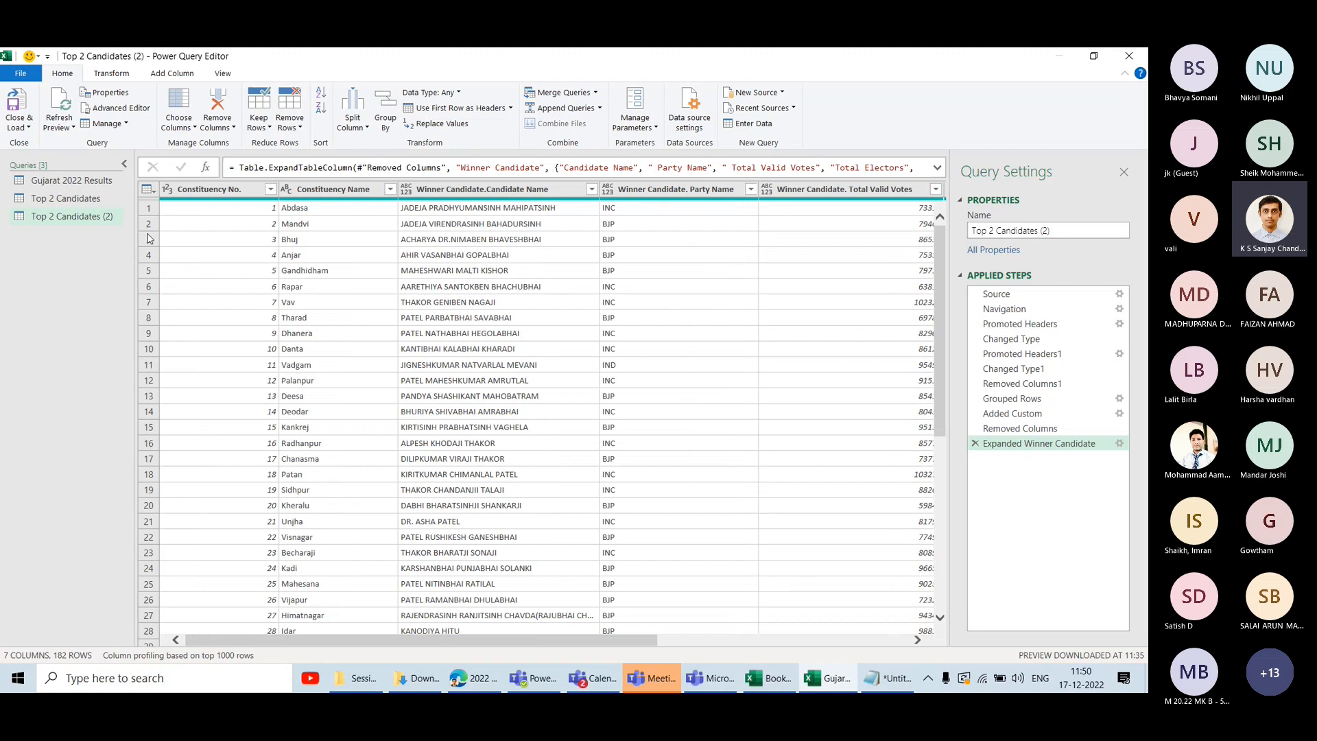
Rename the query Top 2 Candidates (2) as Winner Data.
{"action": "double_click", "coordinate": [96, 224]}
{"action": "type", "text": "Winnd"}
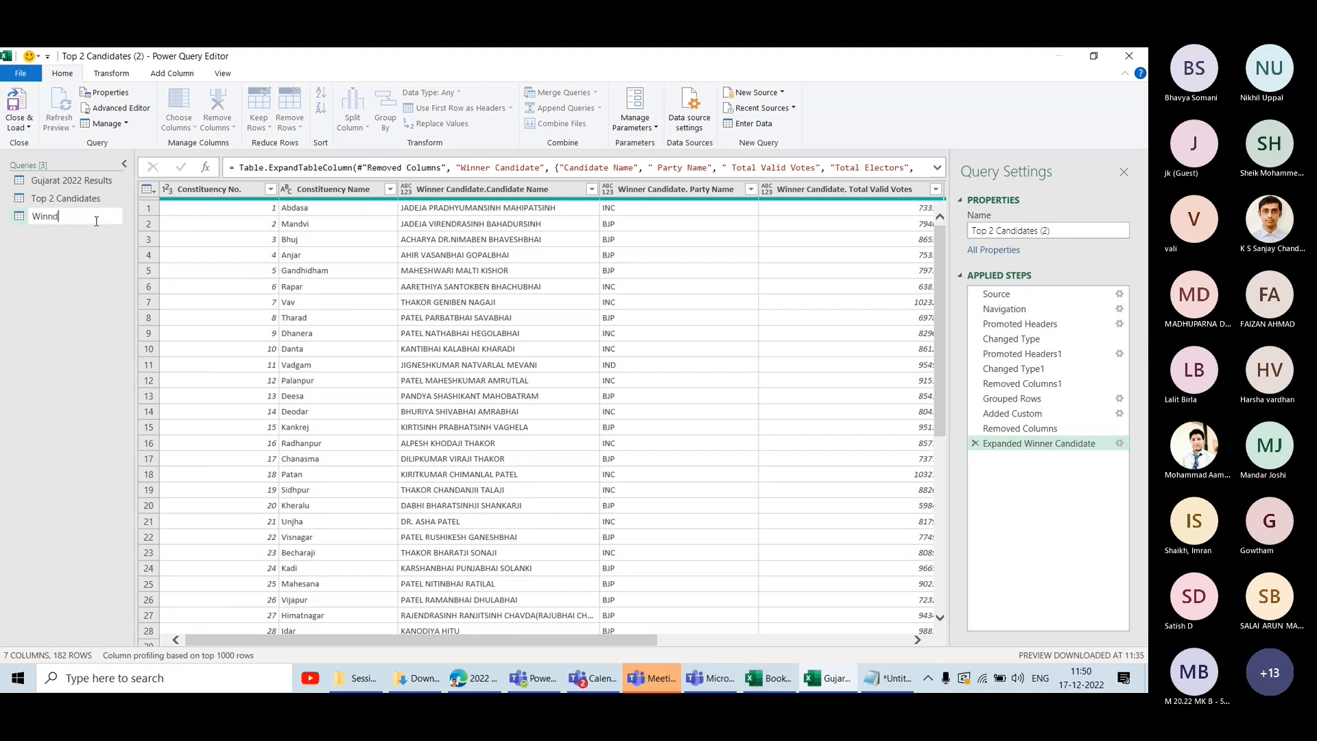
{"action": "key", "text": "BackSpace"}
{"action": "type", "text": "er Data"}
{"action": "key", "text": "Return"}
Rename the query Top 2 Candidates as Runner Data.
{"action": "double_click", "coordinate": [80, 199]}
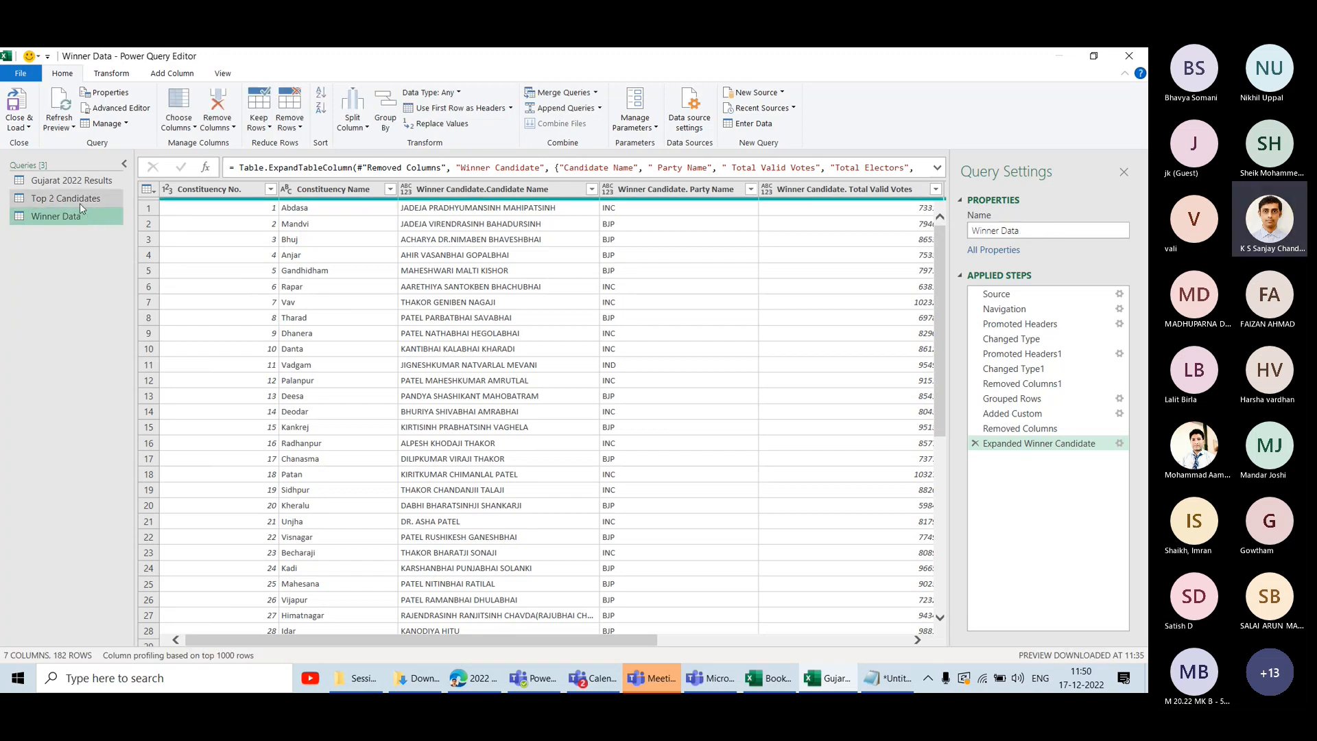
{"action": "type", "text": "Runner Data"}
{"action": "key", "text": "Return"}
Examine the first constituency's nested Winner Candidate table at the Added Custom stage of Winner Data, then return to the final stage.
{"action": "left_click", "coordinate": [57, 216]}
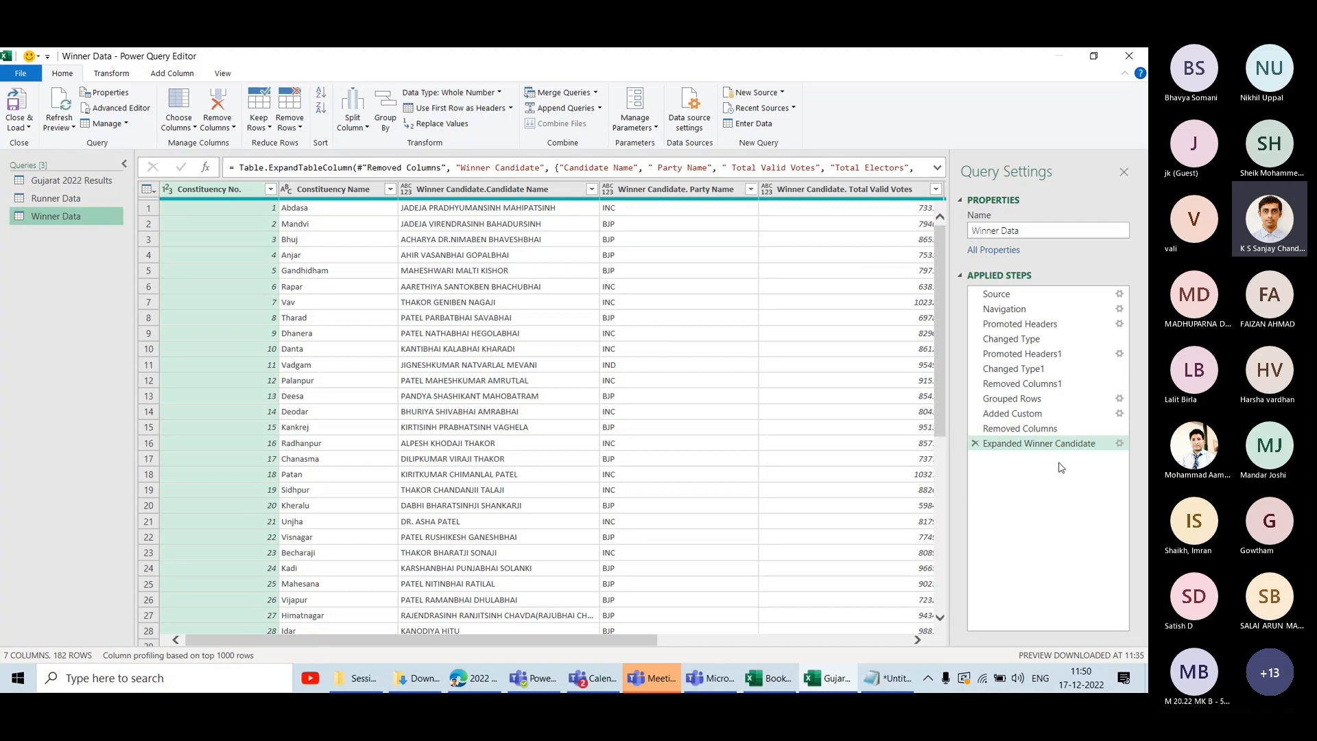
{"action": "left_click", "coordinate": [1029, 413]}
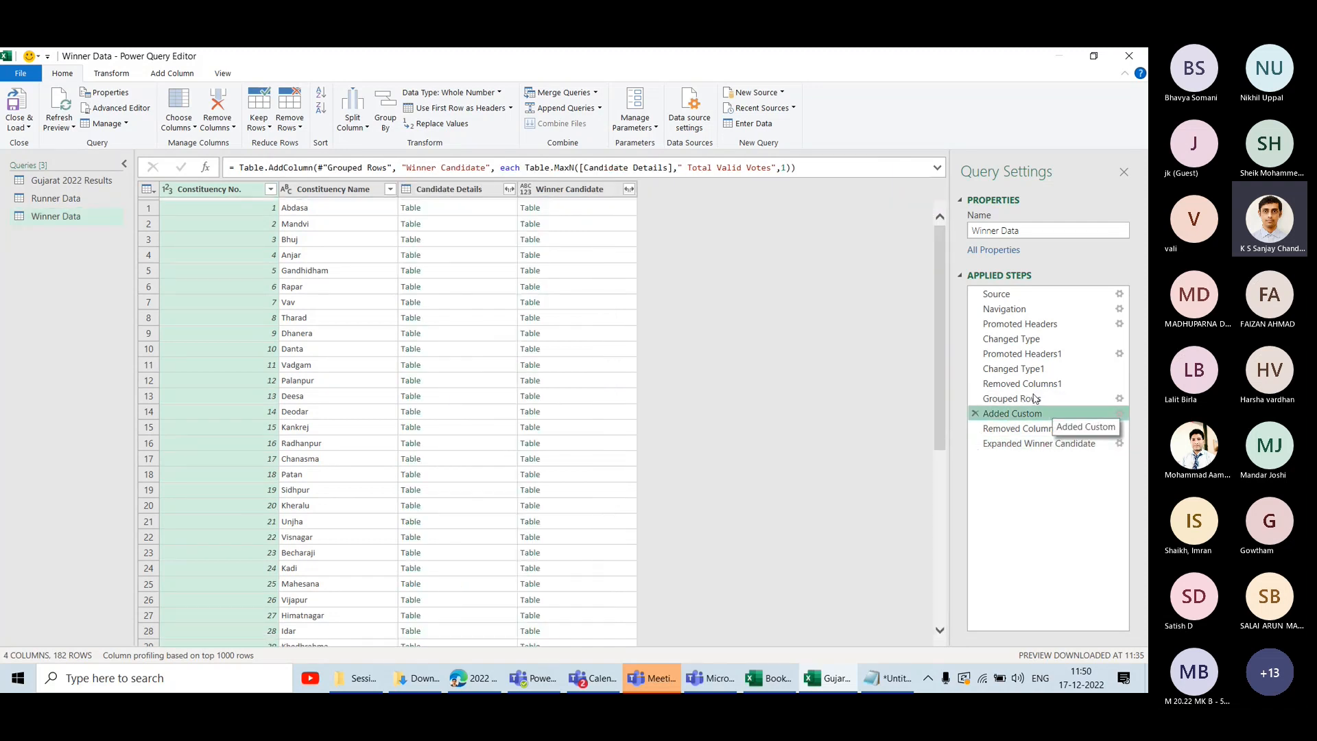
{"action": "left_click", "coordinate": [603, 213]}
{"action": "left_click", "coordinate": [602, 212]}
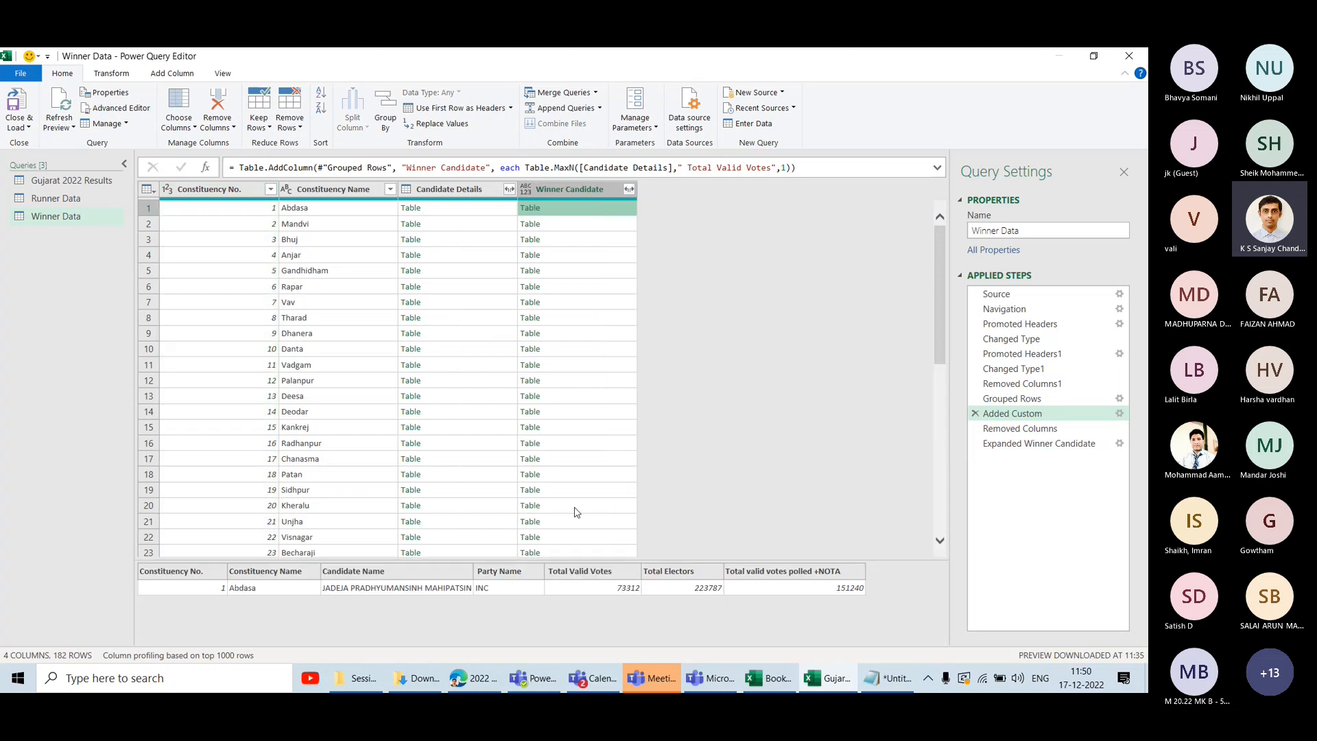
{"action": "left_click", "coordinate": [1040, 444]}
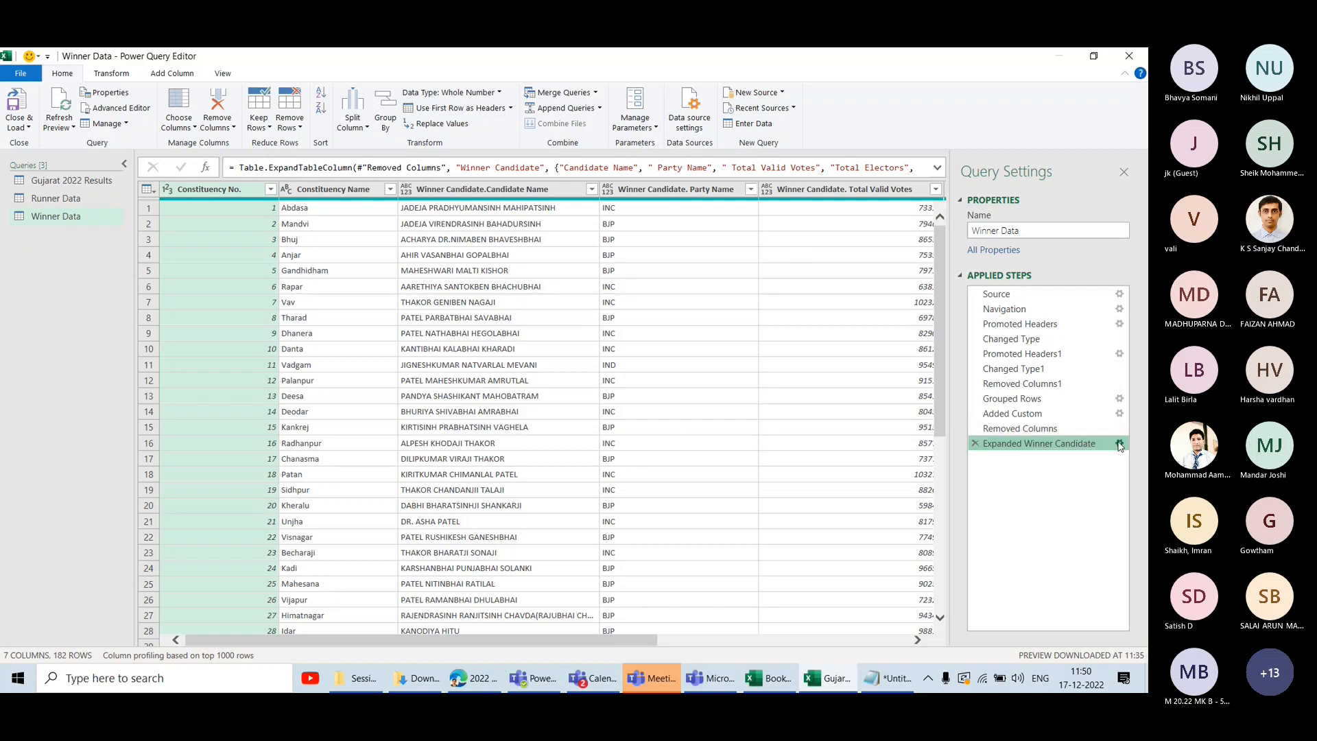
Review the table, comparison criteria and count arguments of the Table.MaxN formula behind the Winner Candidate custom column.
{"action": "left_click", "coordinate": [1117, 414]}
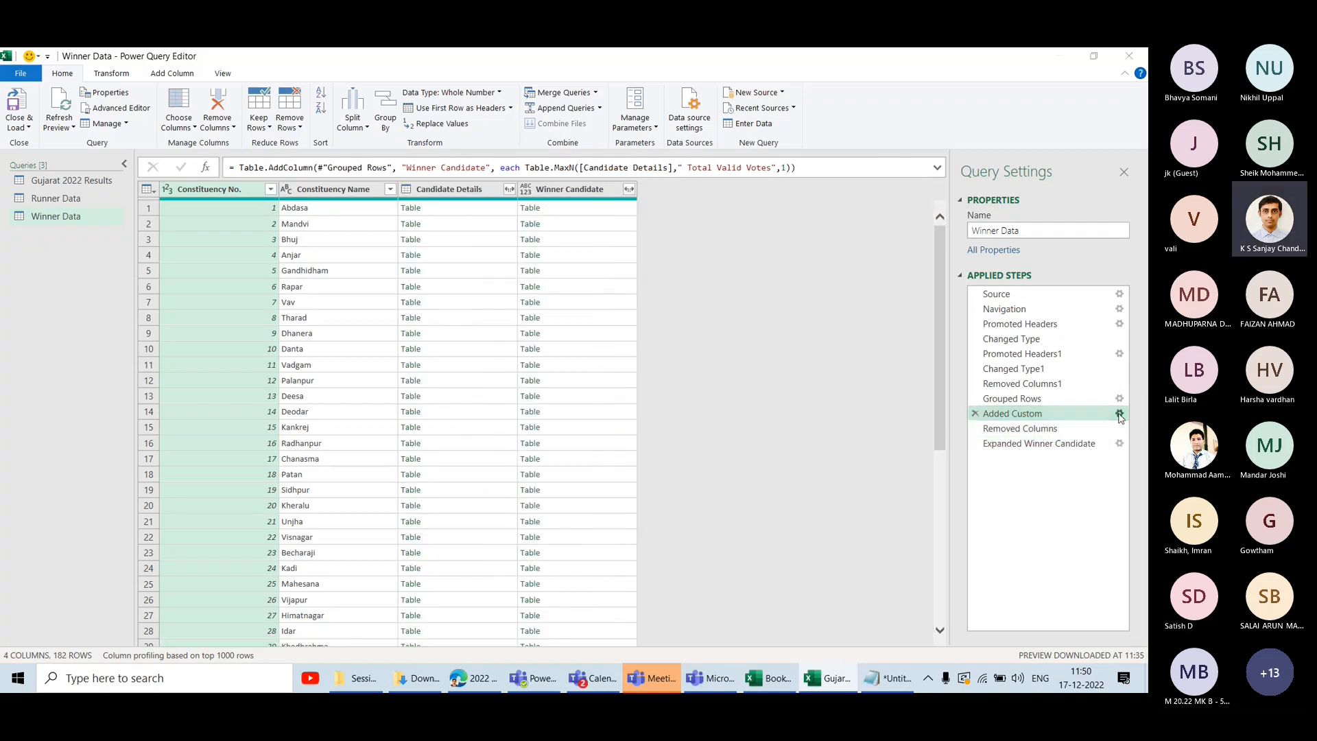
{"action": "left_click", "coordinate": [1120, 414]}
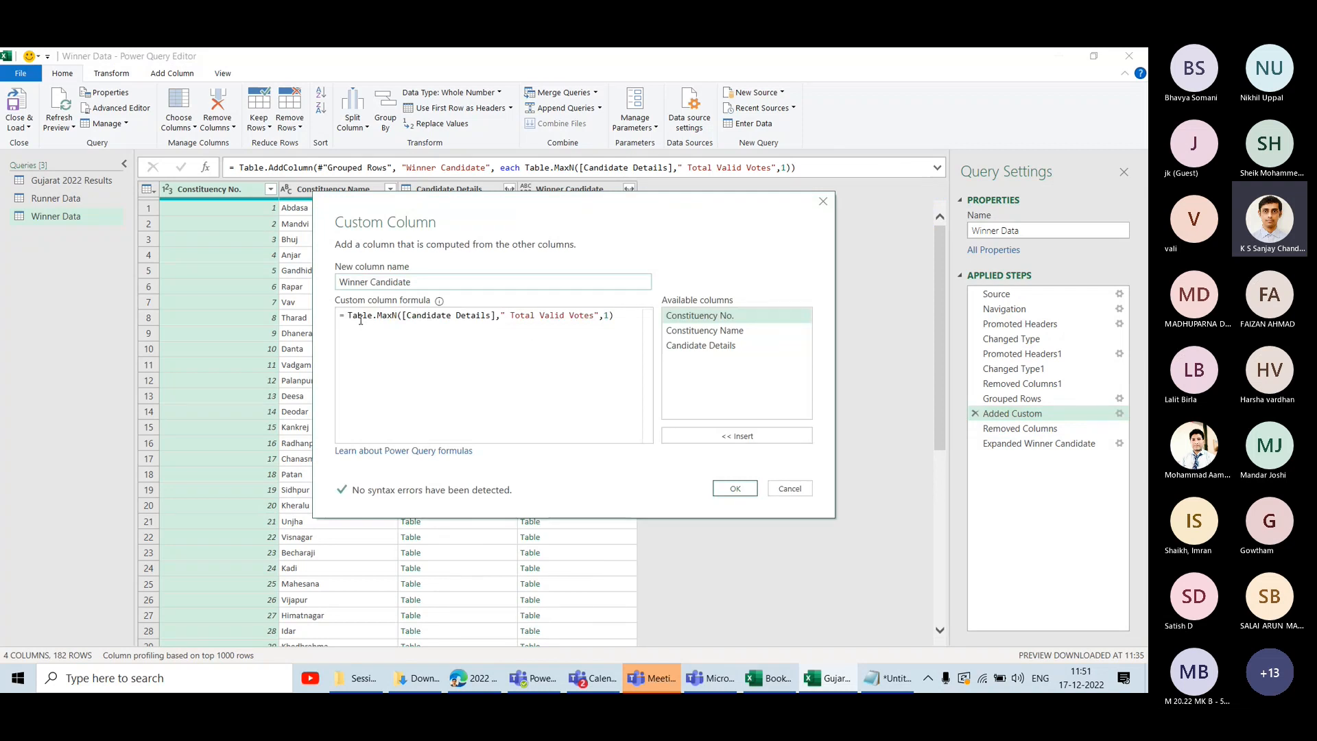
{"action": "left_click", "coordinate": [404, 315]}
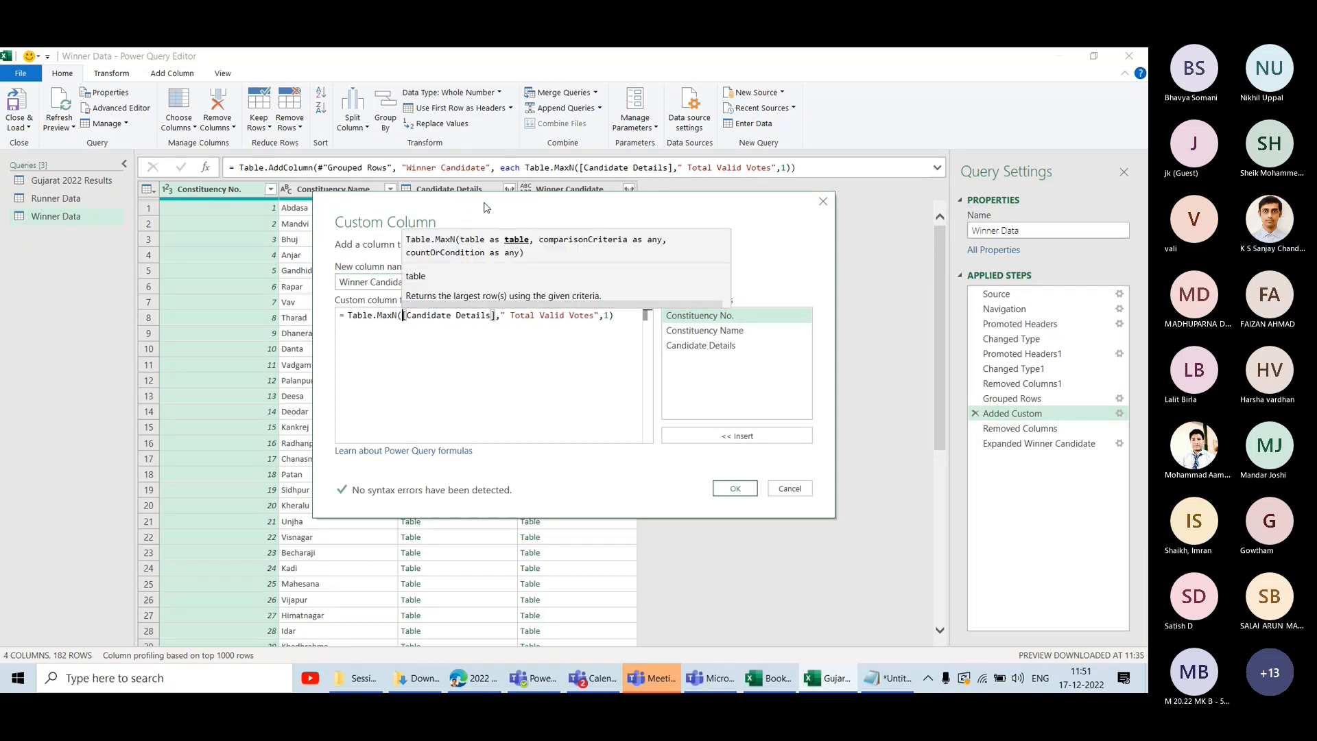
{"action": "left_click_drag", "start_coordinate": [485, 207], "coordinate": [789, 238]}
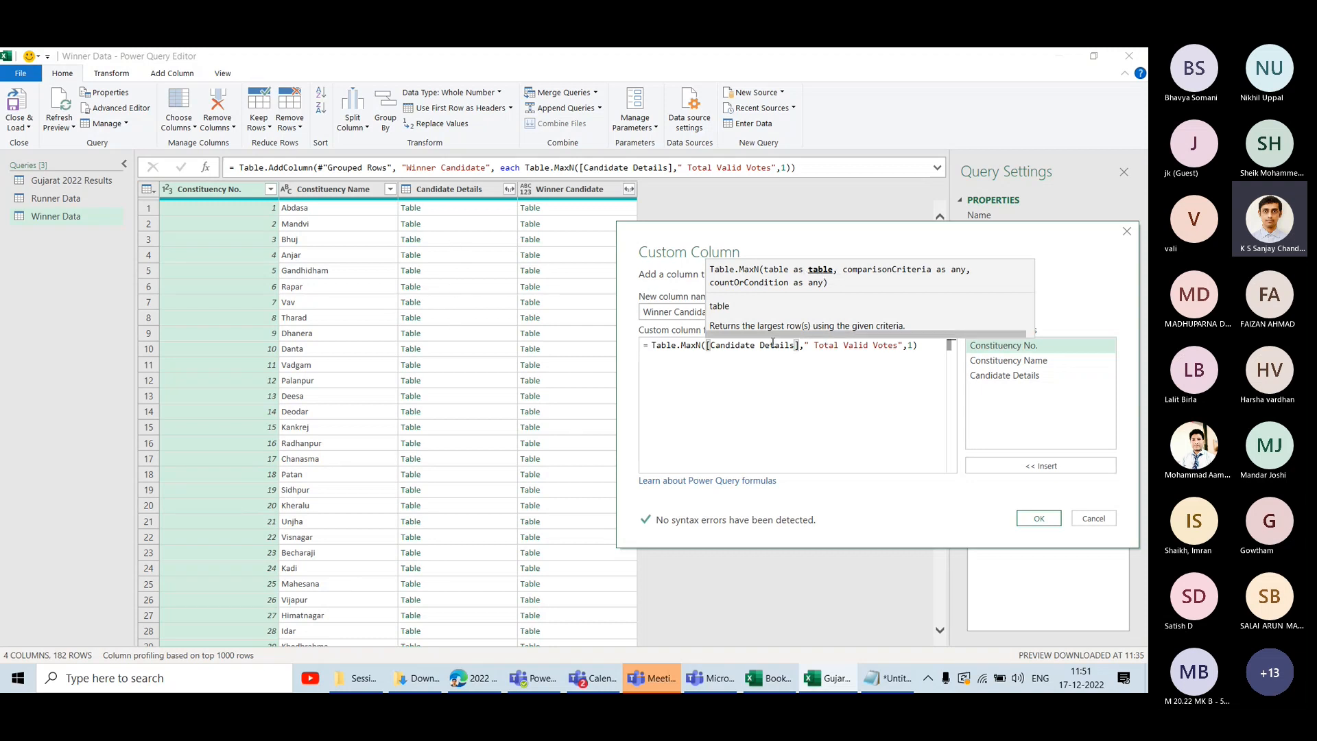
{"action": "left_click", "coordinate": [817, 345]}
{"action": "left_click", "coordinate": [907, 348]}
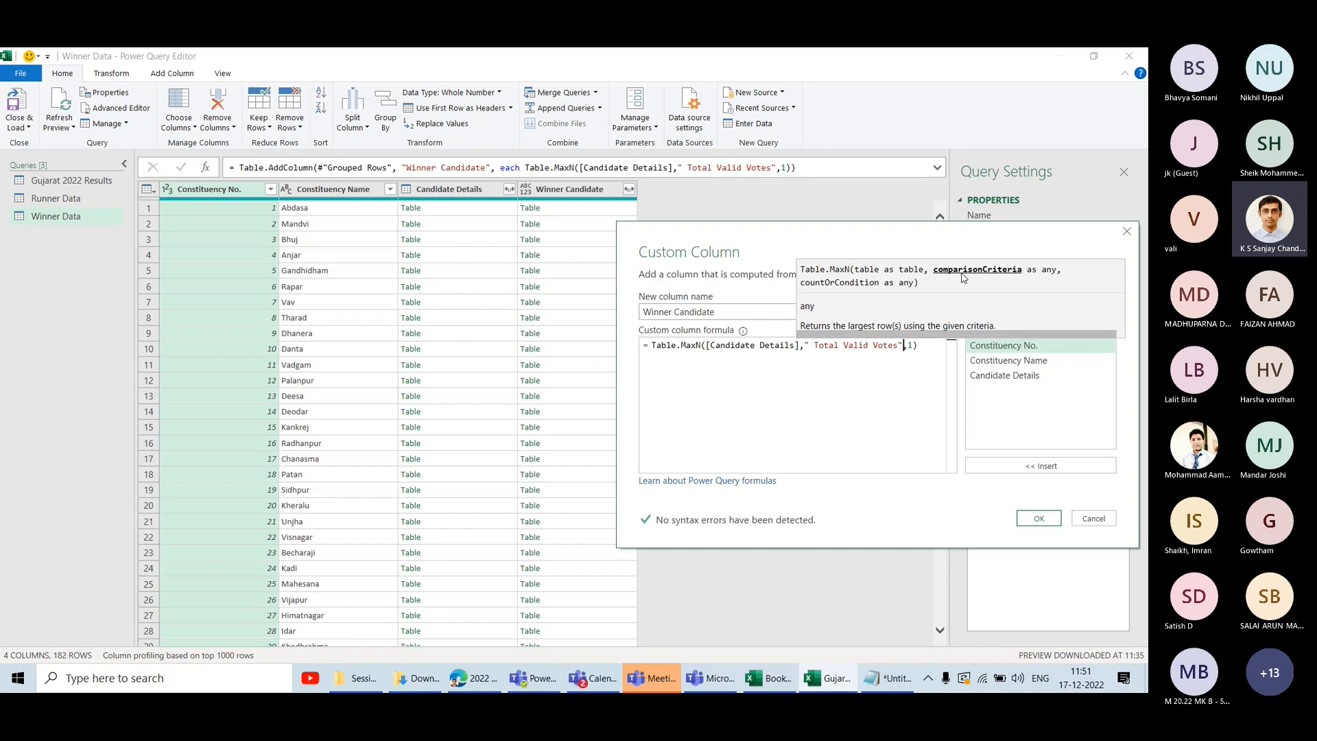
{"action": "key", "text": "Right"}
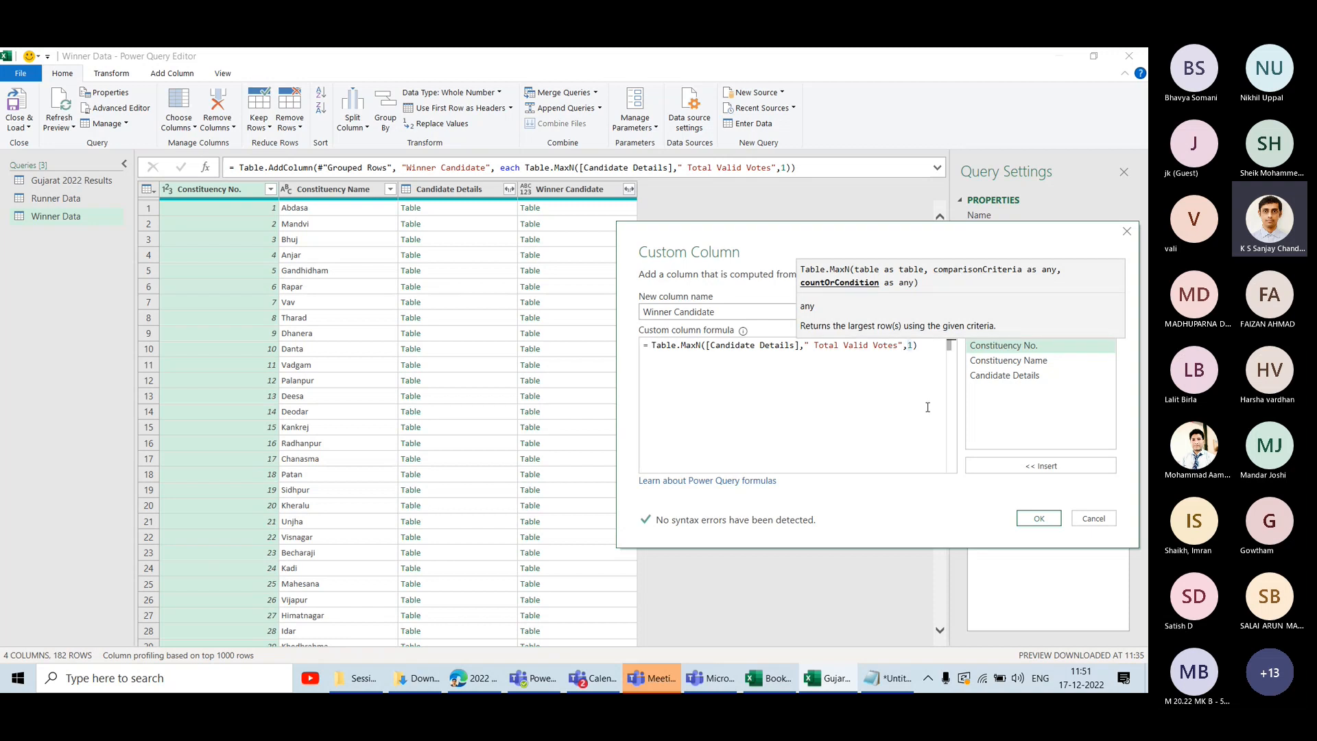
{"action": "left_click", "coordinate": [924, 357]}
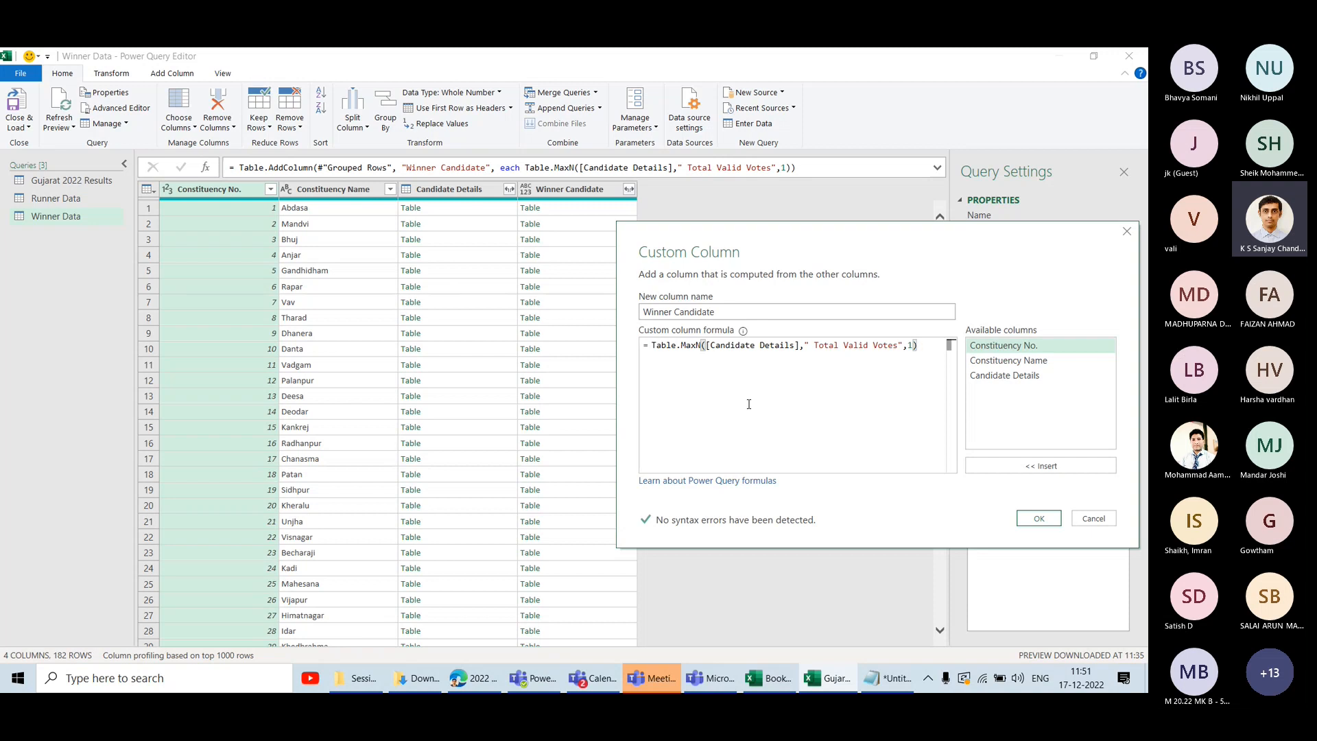
{"action": "left_click", "coordinate": [1037, 518]}
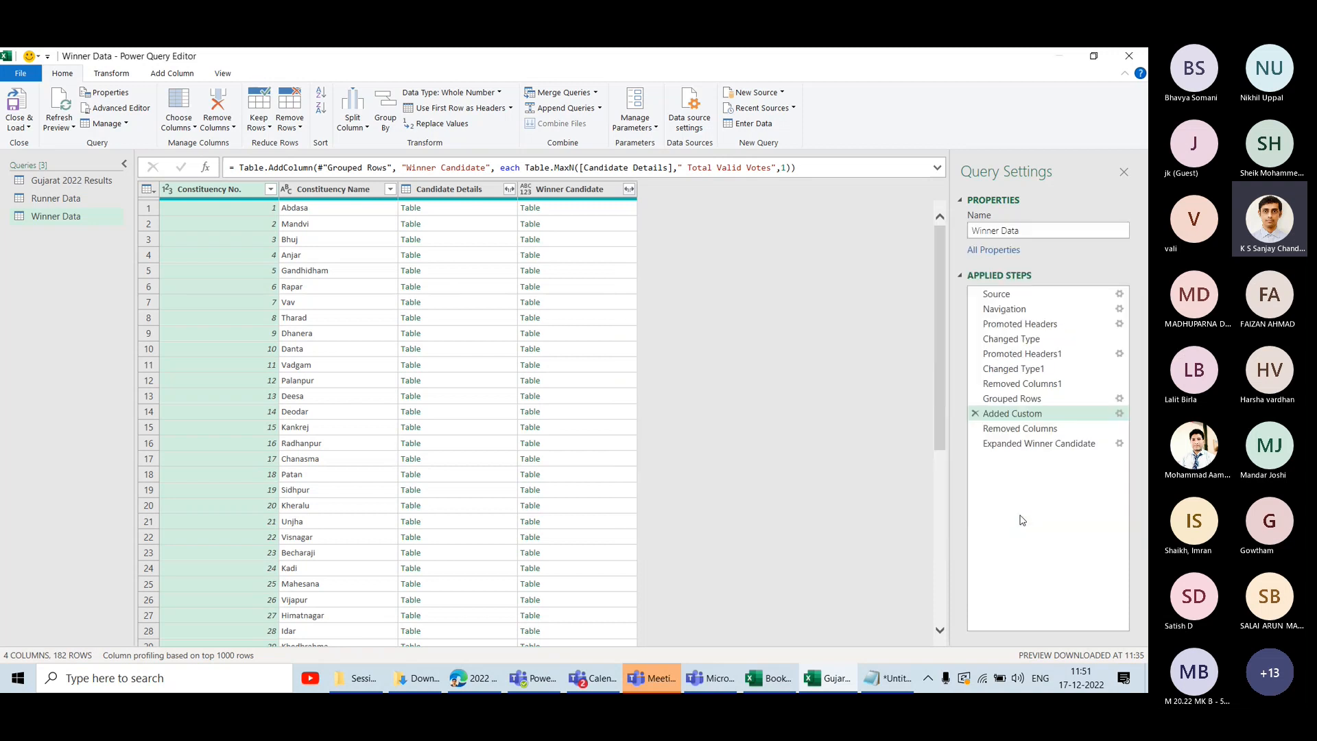
{"action": "left_click", "coordinate": [1119, 414]}
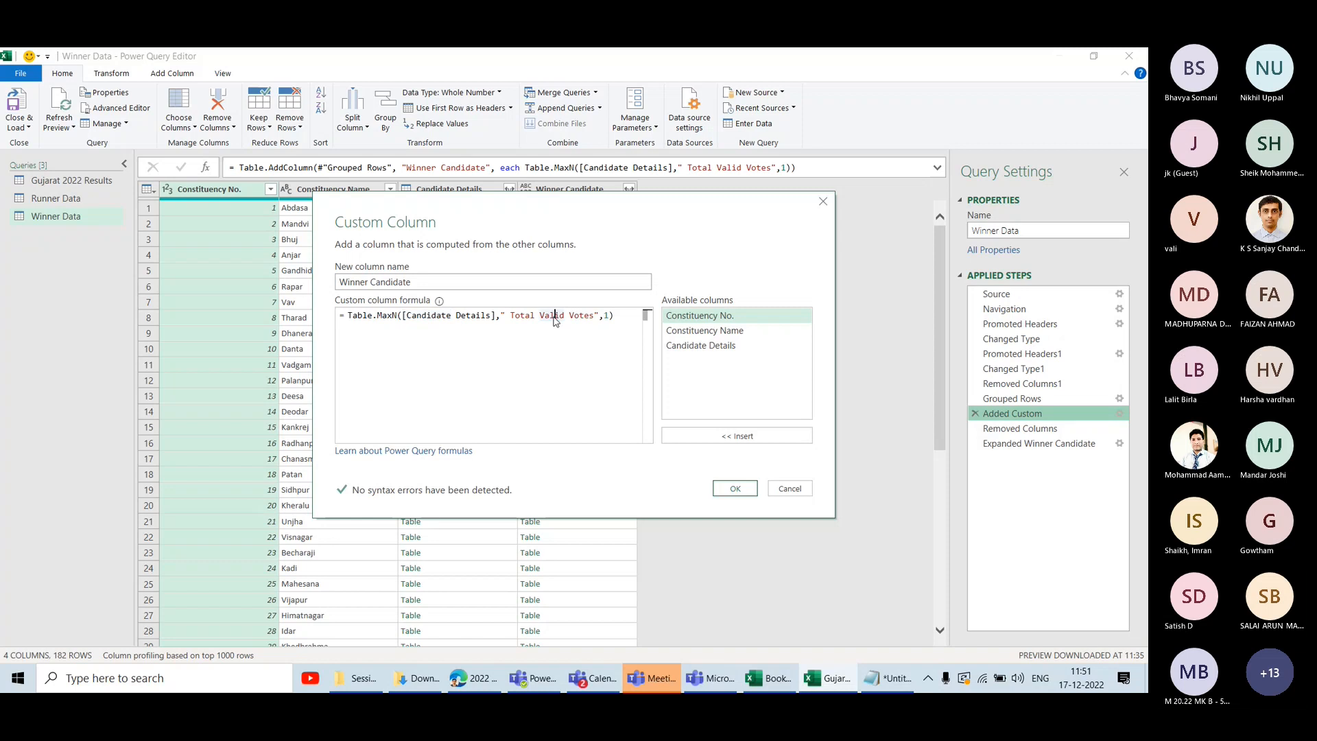
{"action": "left_click", "coordinate": [615, 317]}
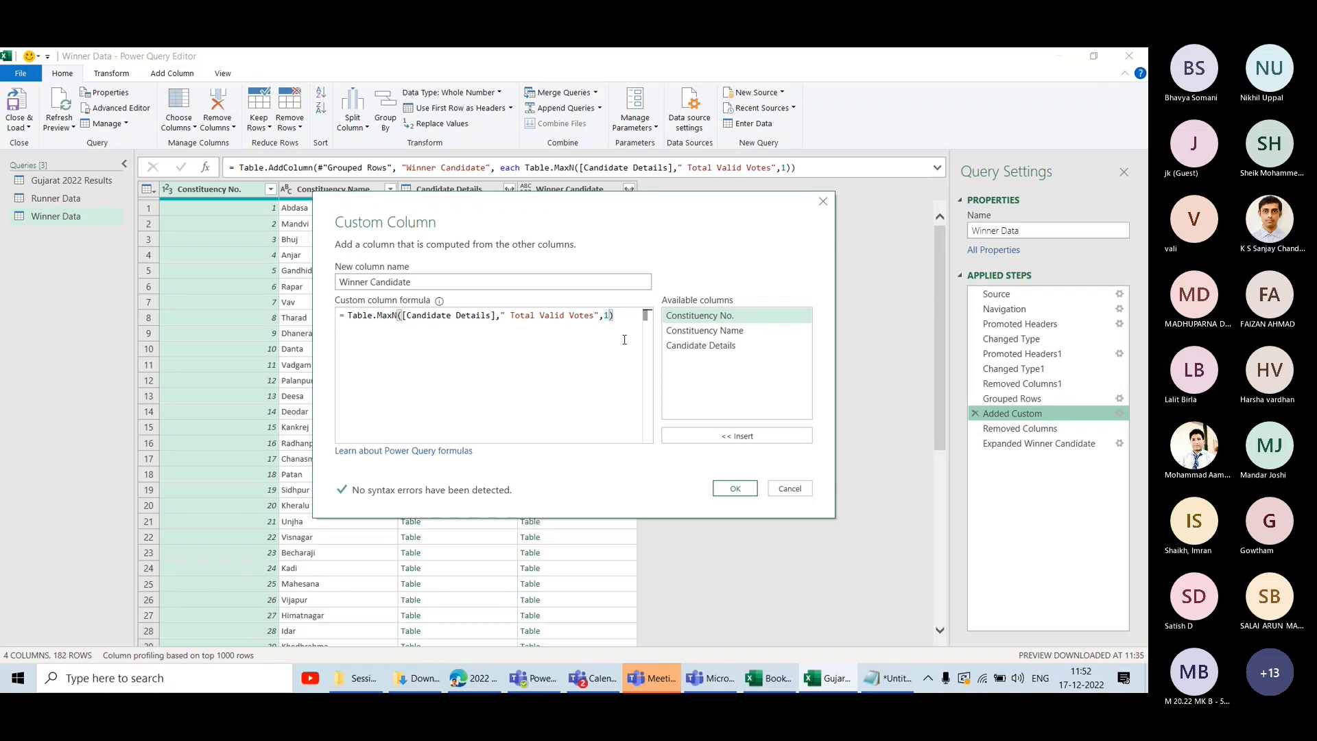
{"action": "left_click", "coordinate": [735, 487]}
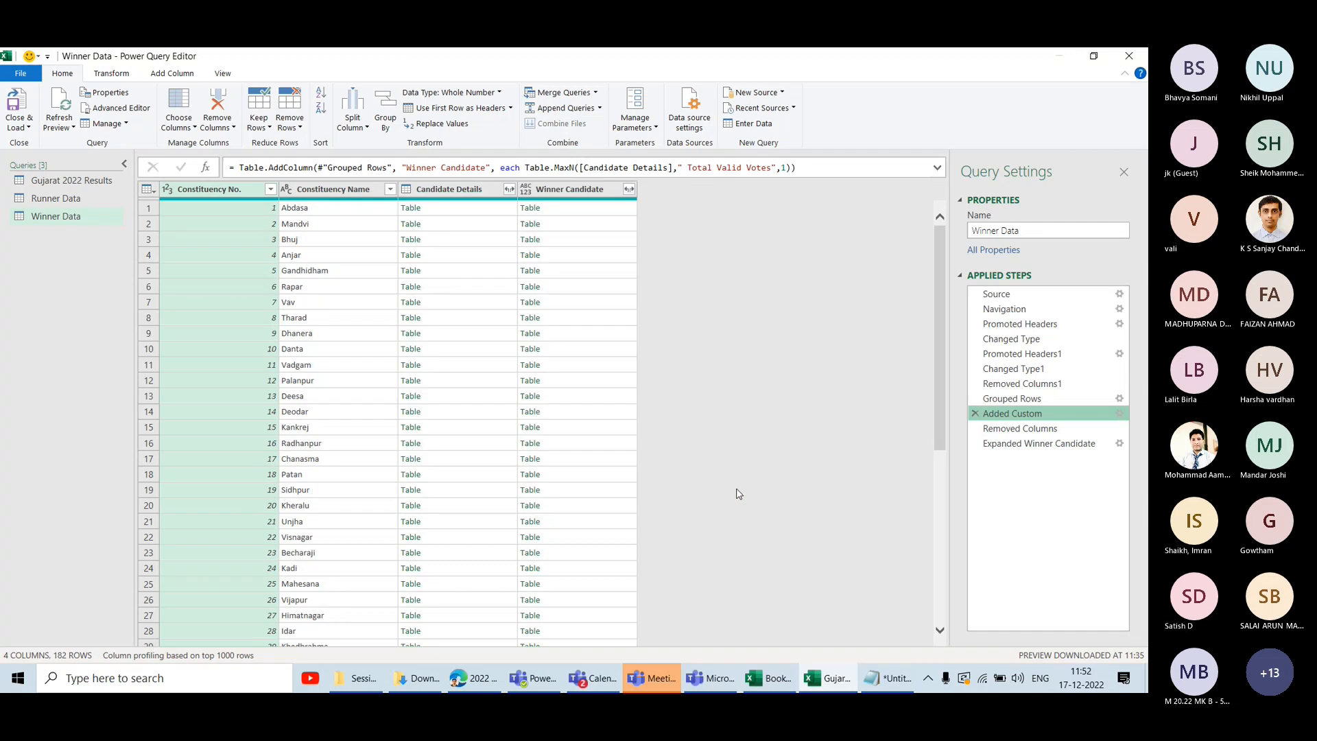
Compare the nested Winner Candidate table at the Added Custom stage with the expanded winner columns of Winner Data.
{"action": "left_click", "coordinate": [1025, 427]}
{"action": "left_click", "coordinate": [980, 443]}
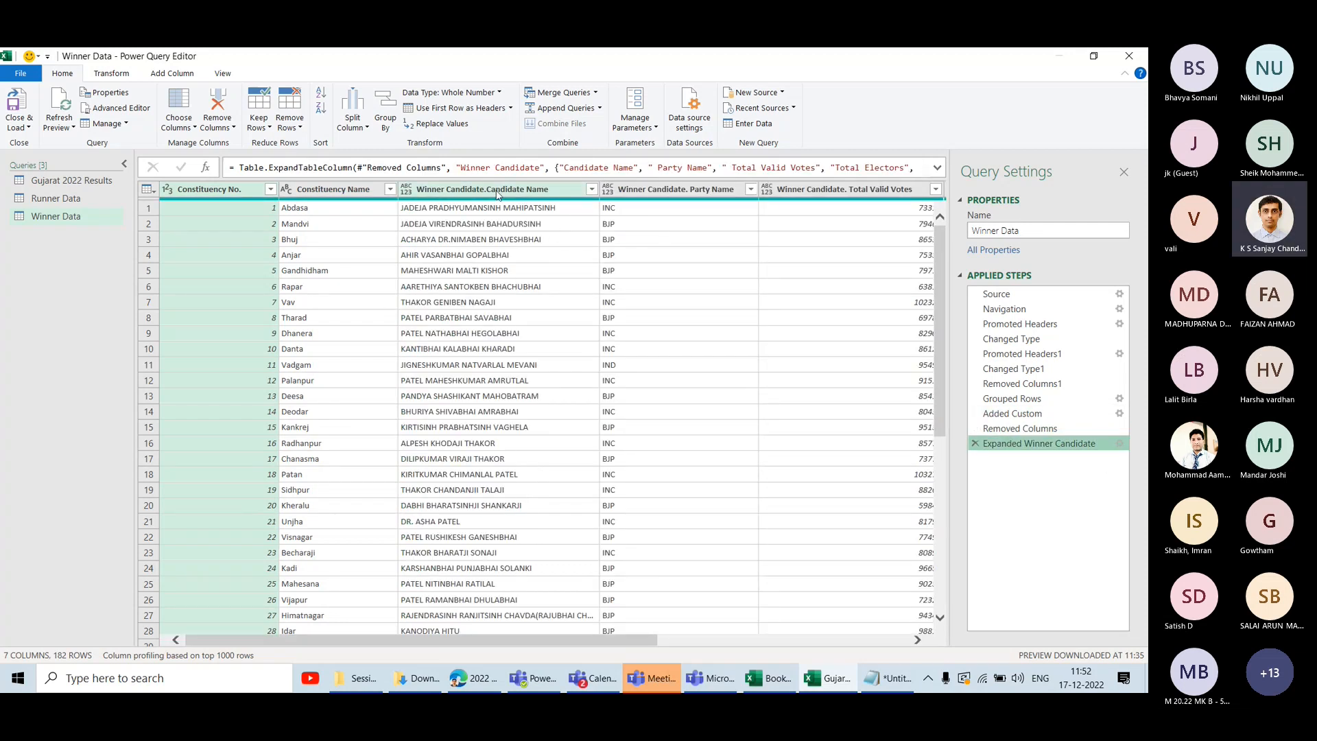
{"action": "left_click", "coordinate": [1013, 413]}
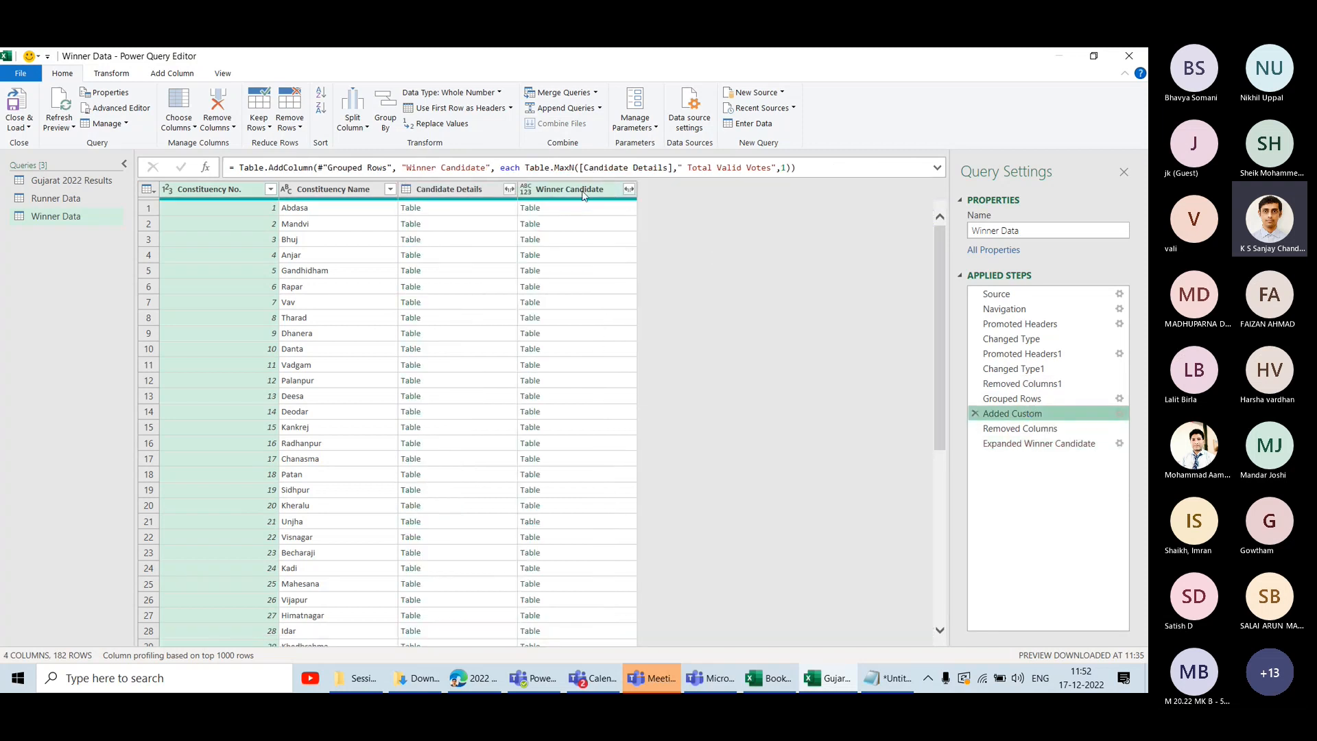
{"action": "left_click", "coordinate": [552, 194]}
{"action": "left_click", "coordinate": [564, 207]}
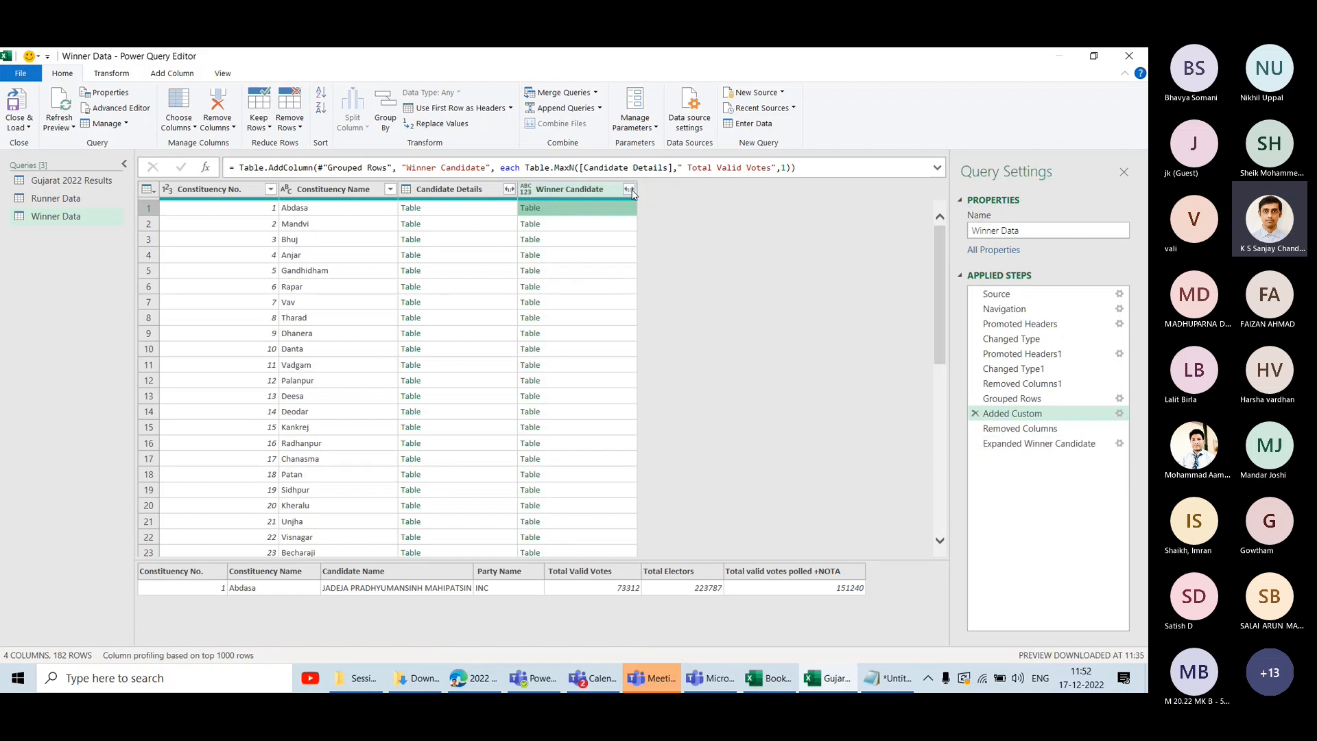
{"action": "left_click", "coordinate": [1040, 444]}
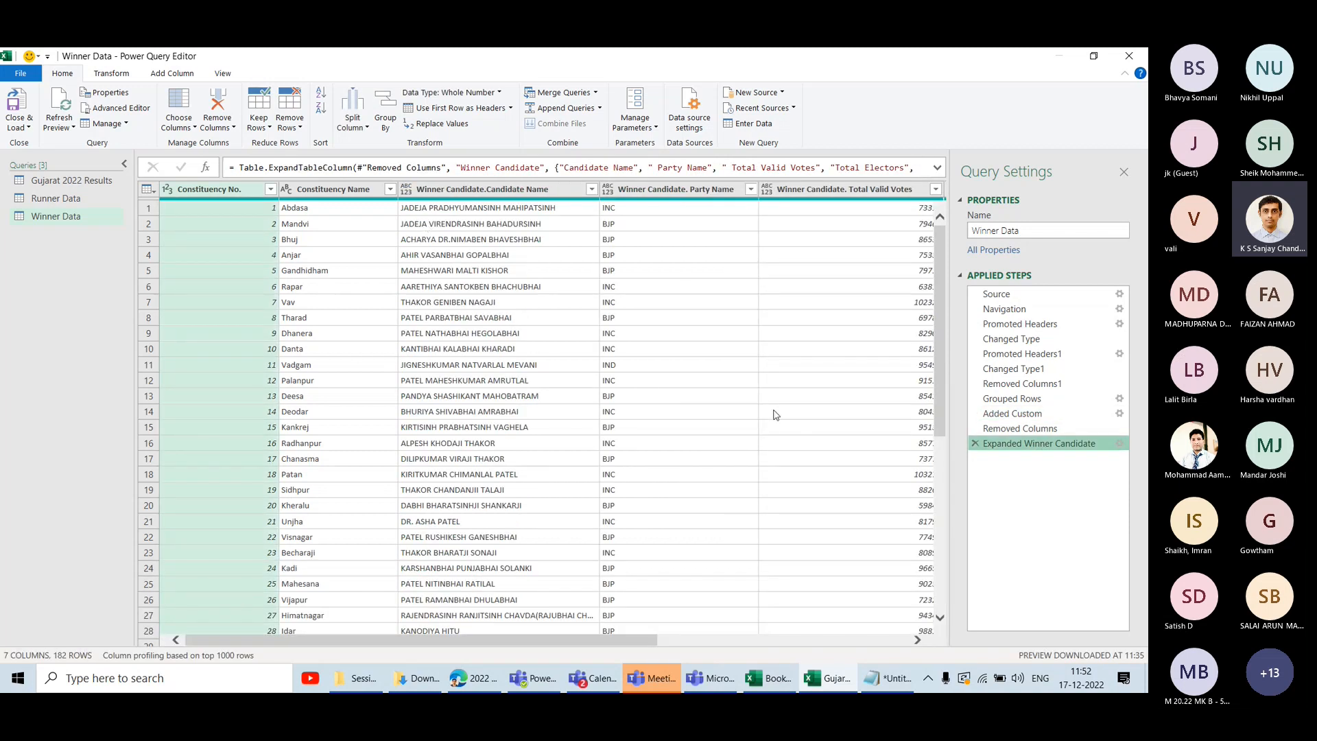
{"action": "scroll", "coordinate": [625, 444], "scroll_direction": "right", "scroll_amount": 5}
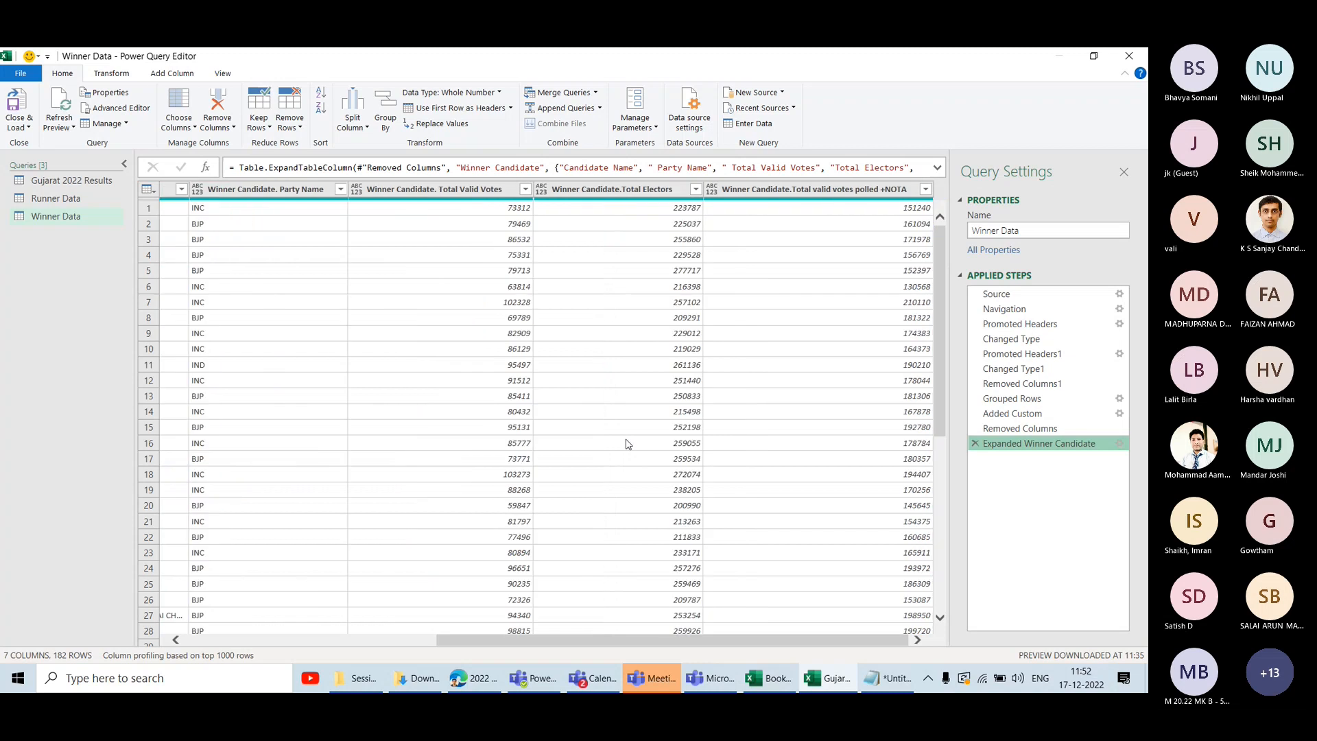
{"action": "scroll", "coordinate": [625, 444], "scroll_direction": "left", "scroll_amount": 5}
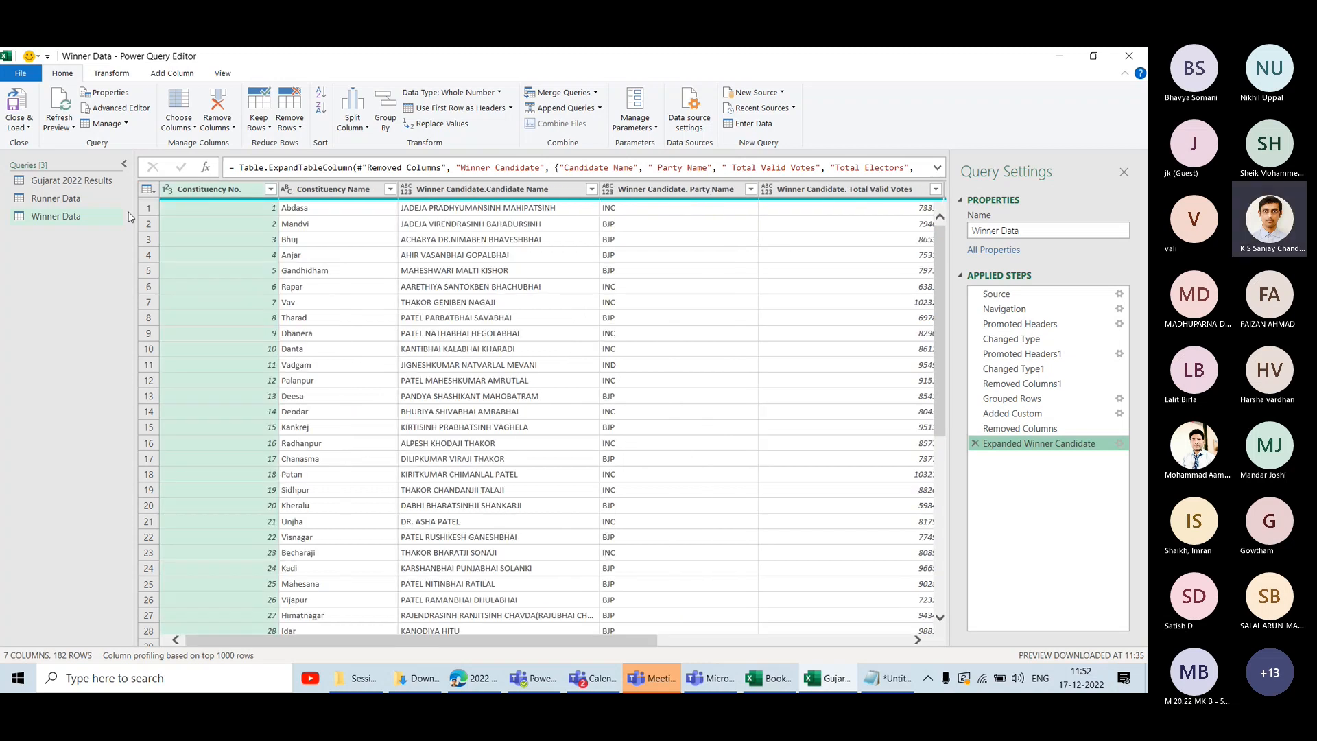
Remove the Candidate Details column from the Runner Data query.
{"action": "left_click", "coordinate": [94, 199]}
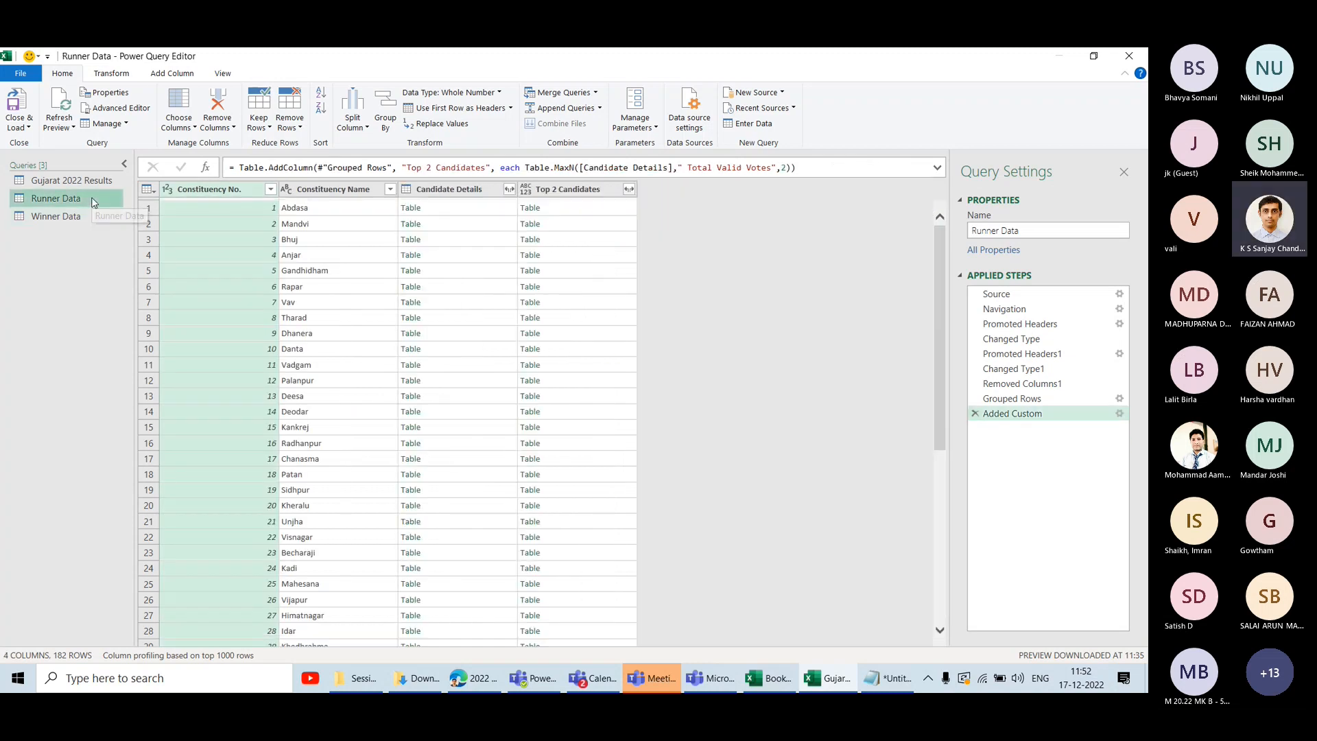
{"action": "left_click", "coordinate": [578, 209]}
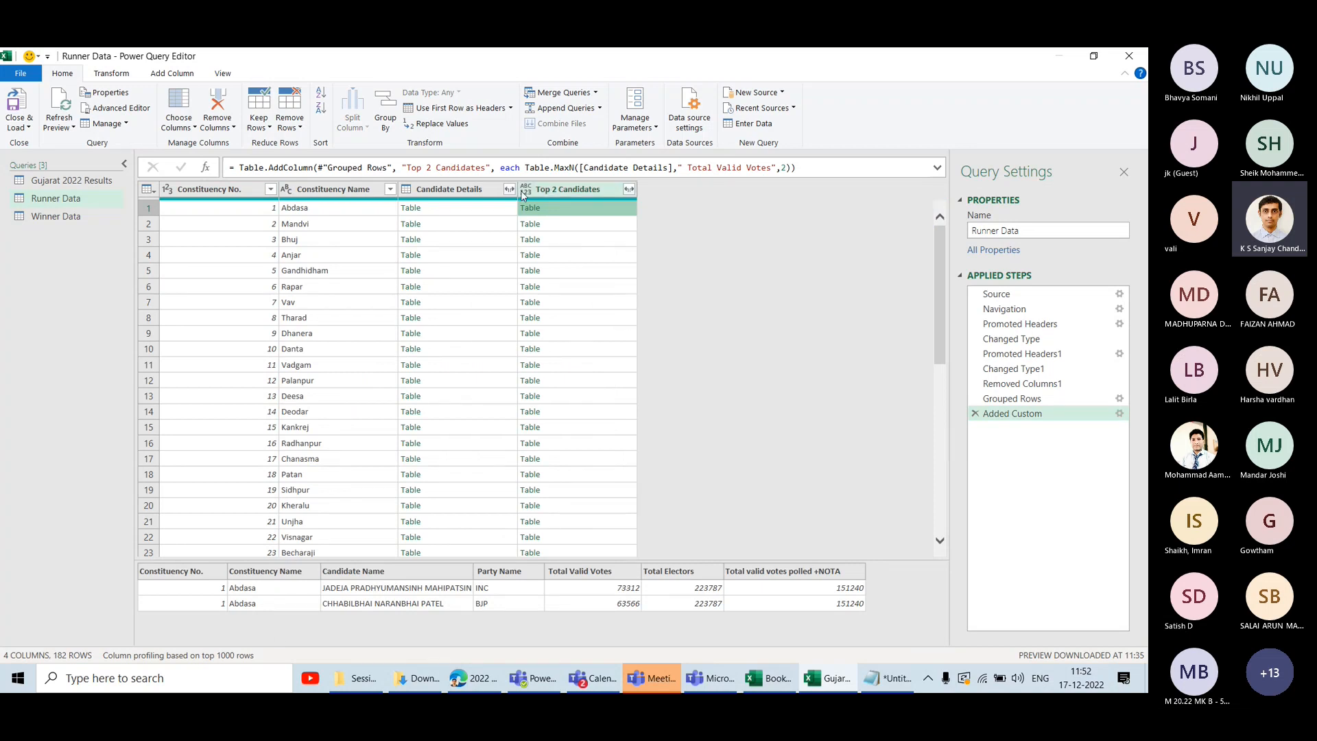
{"action": "right_click", "coordinate": [461, 194]}
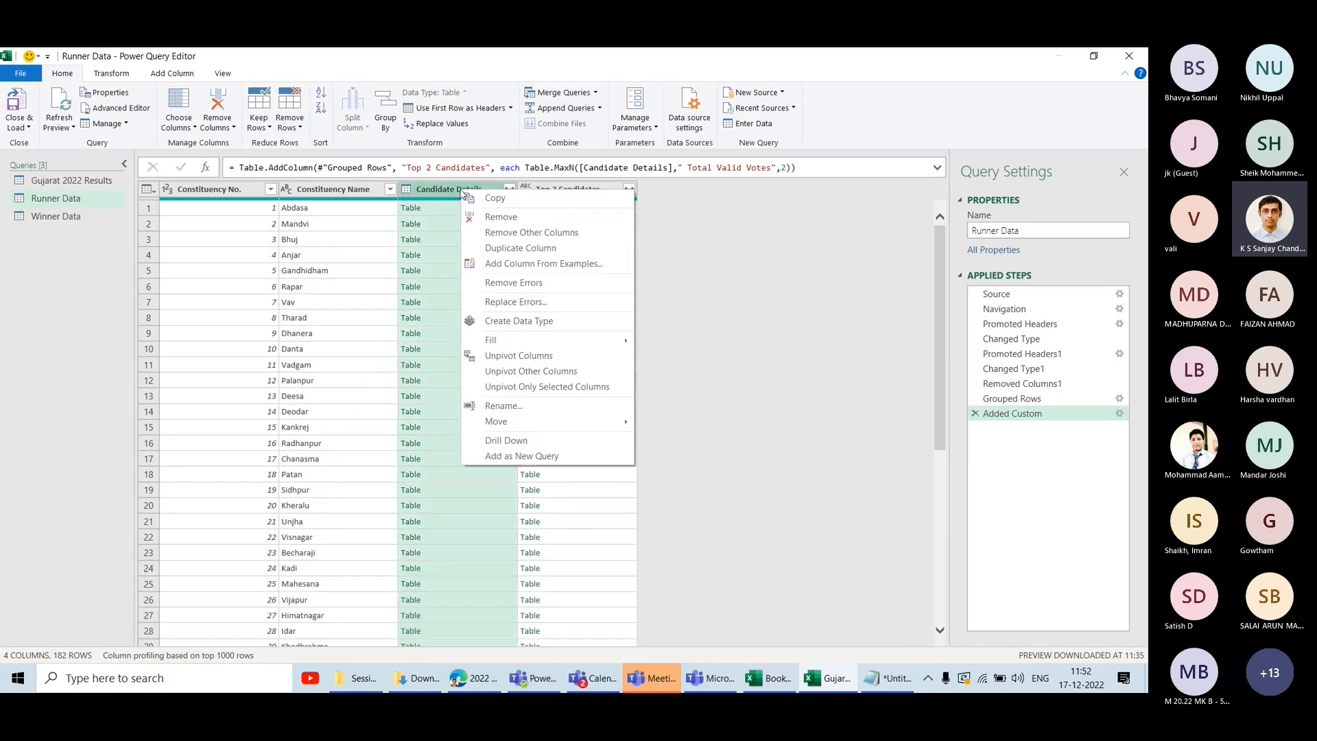
{"action": "left_click", "coordinate": [490, 218]}
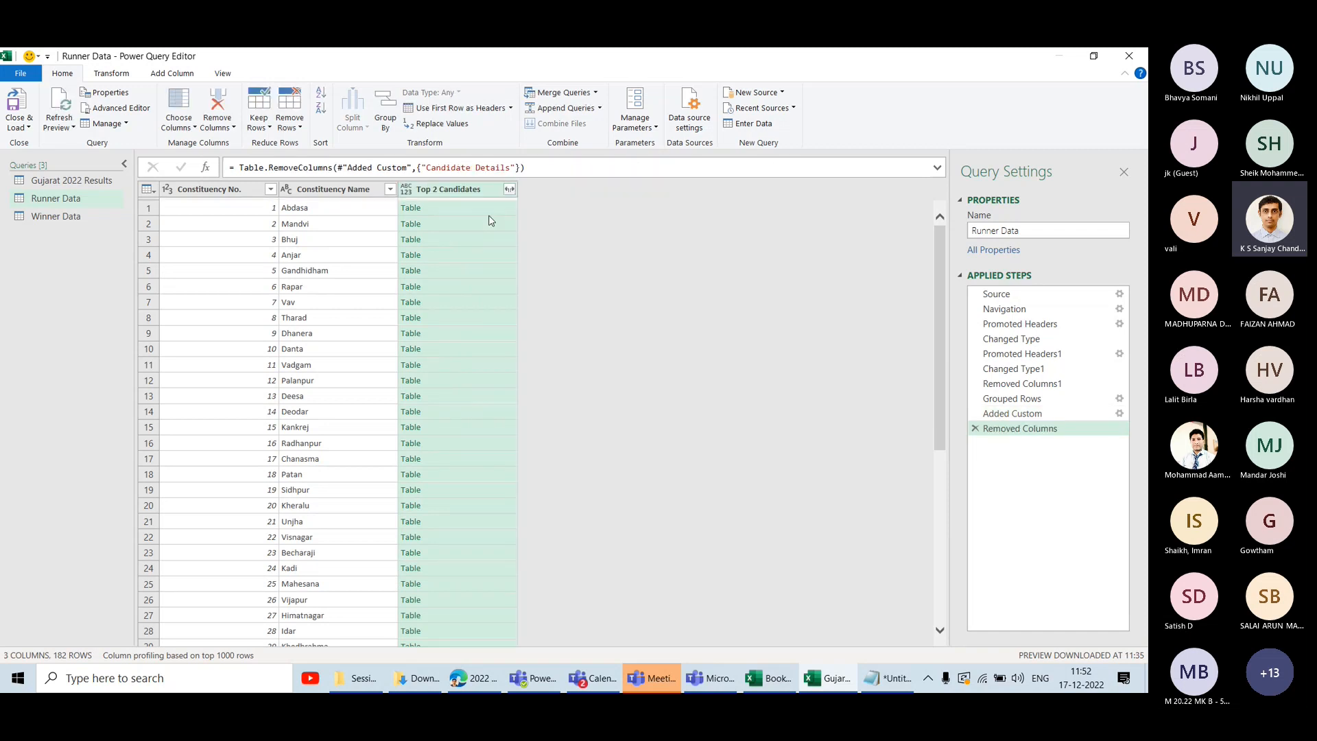
Expand all fields of the Top 2 Candidates column without using the original column name as prefix.
{"action": "left_click", "coordinate": [460, 208]}
{"action": "left_click", "coordinate": [509, 189]}
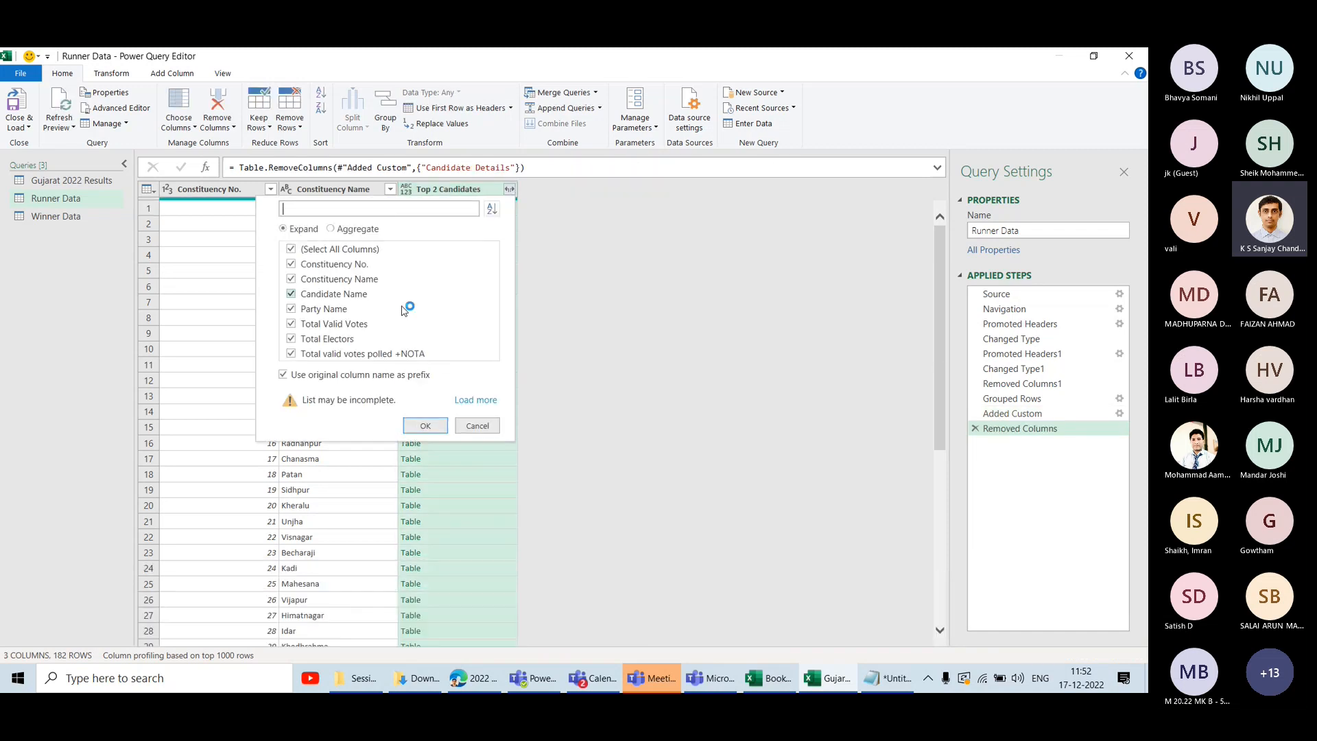
{"action": "left_click", "coordinate": [321, 376]}
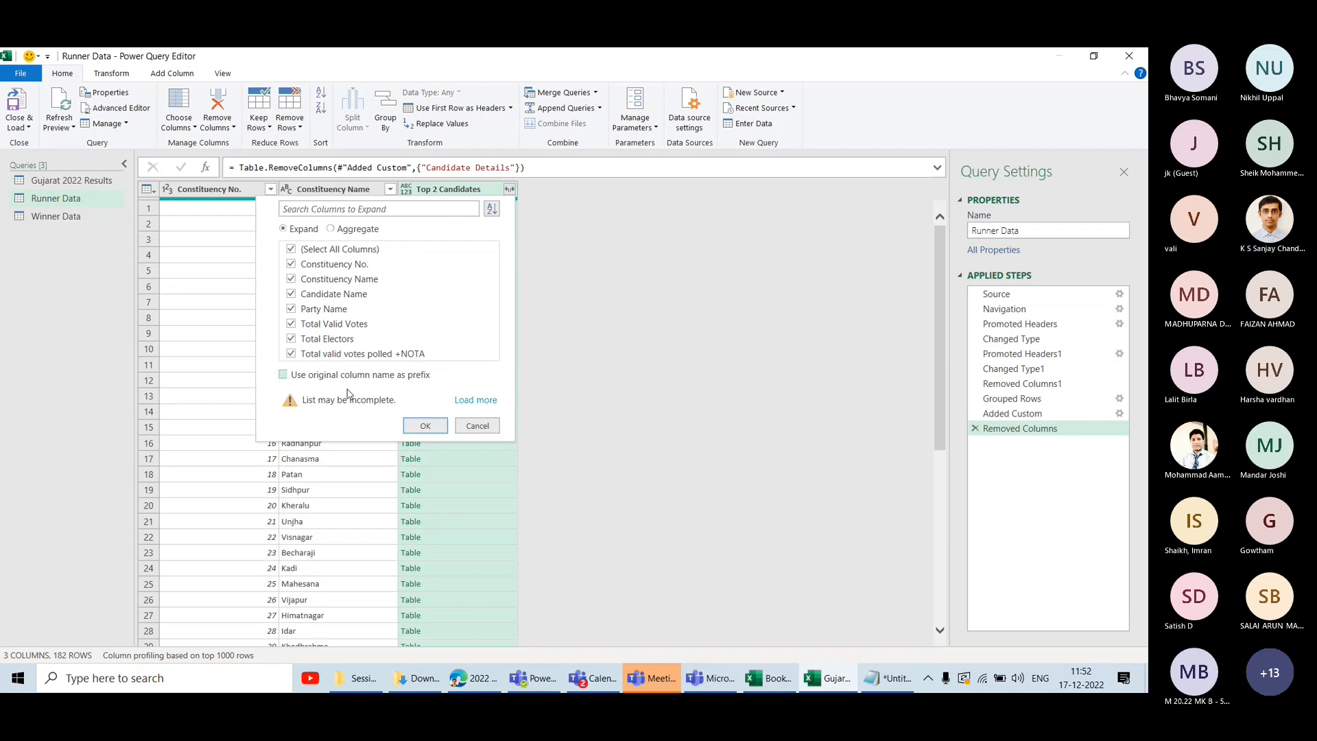
{"action": "left_click", "coordinate": [424, 425]}
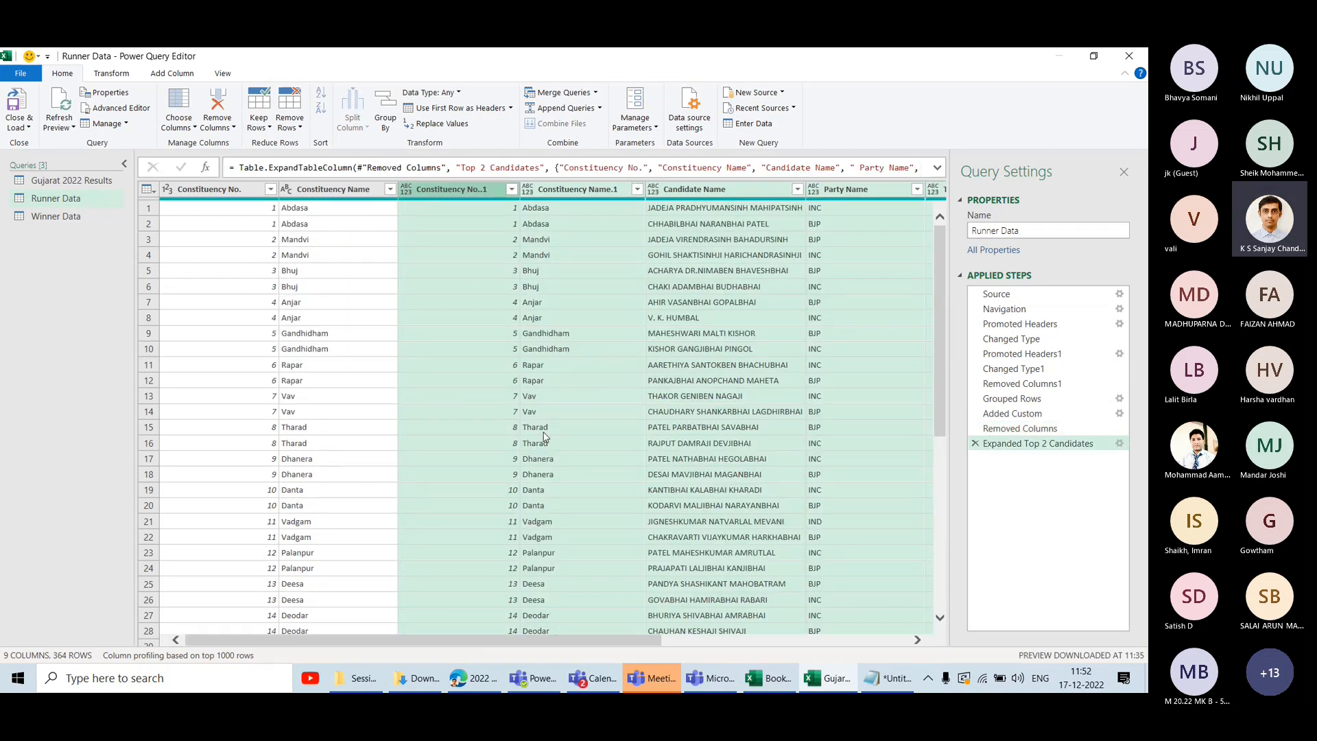
Edit the Top 2 Candidates expansion to exclude the Constituency No. and Constituency Name fields.
{"action": "left_click", "coordinate": [1119, 444]}
{"action": "left_click", "coordinate": [520, 214]}
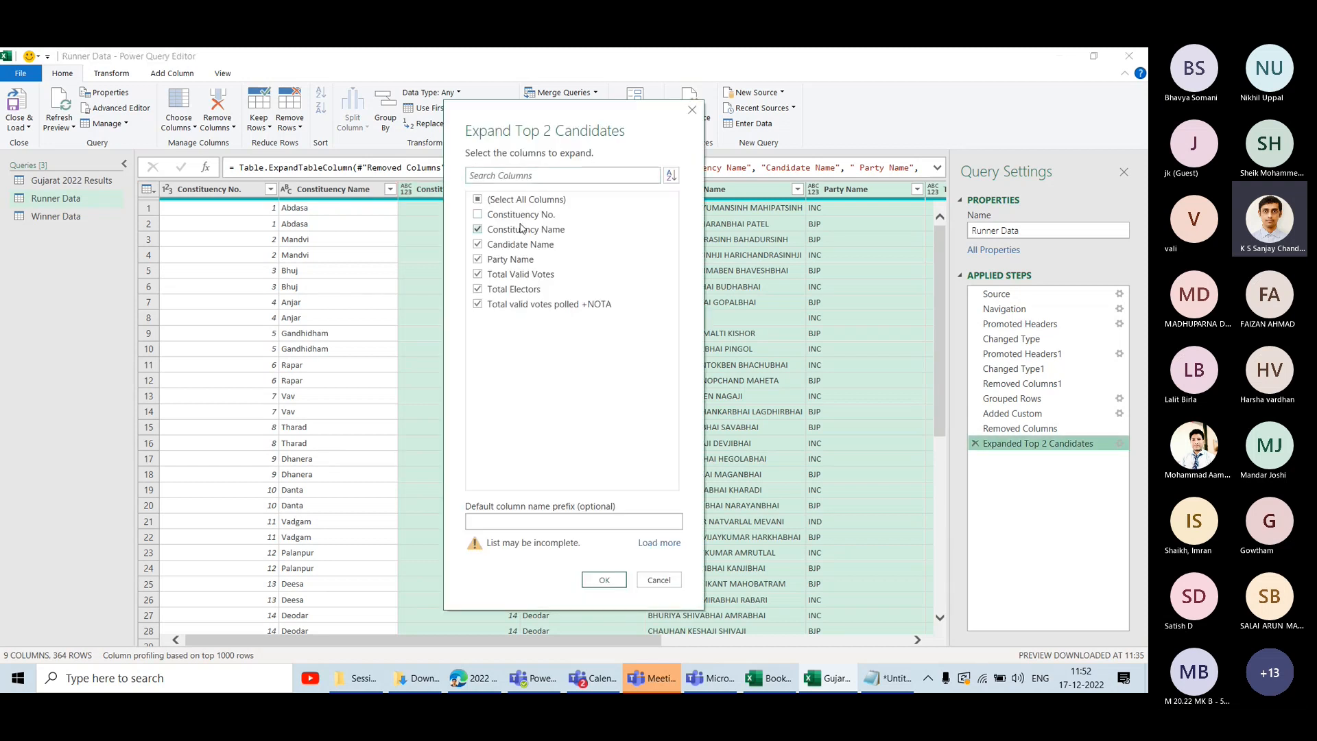
{"action": "left_click", "coordinate": [520, 228]}
{"action": "left_click", "coordinate": [603, 580]}
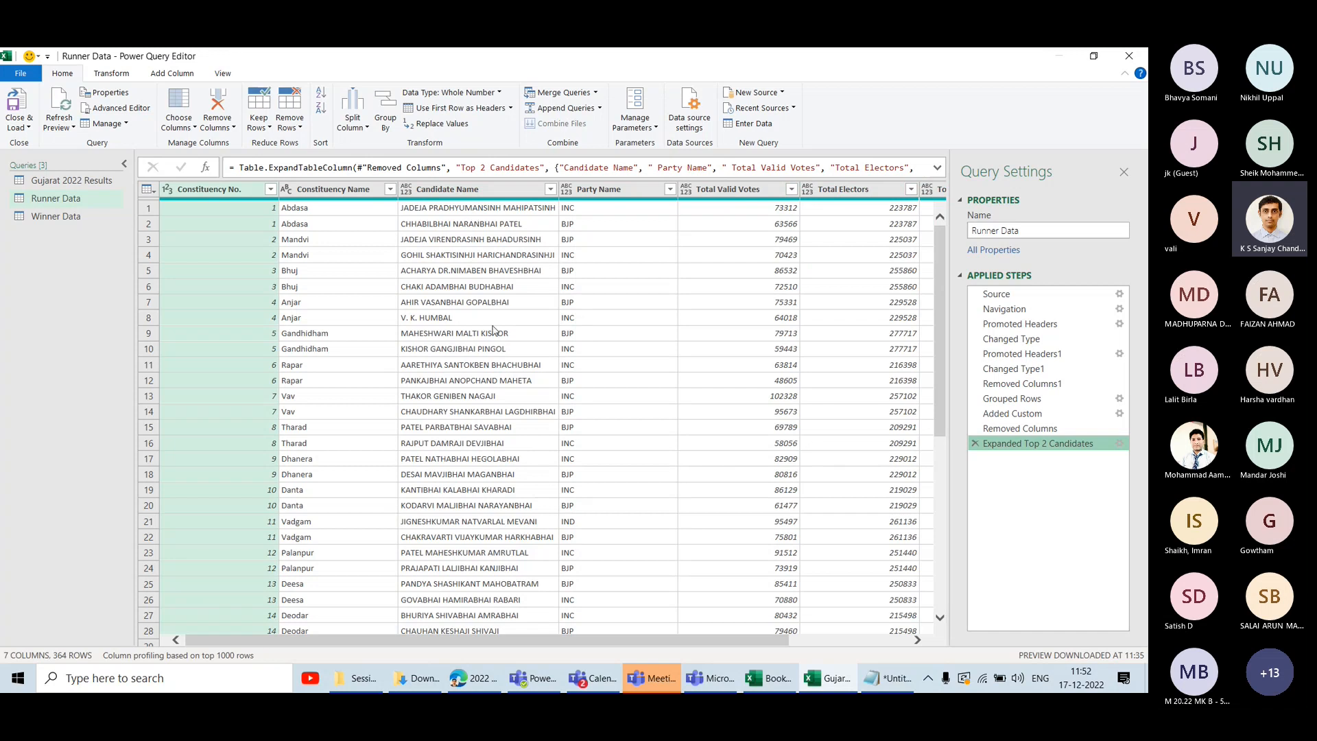
{"action": "left_click", "coordinate": [72, 217]}
{"action": "left_click", "coordinate": [69, 203]}
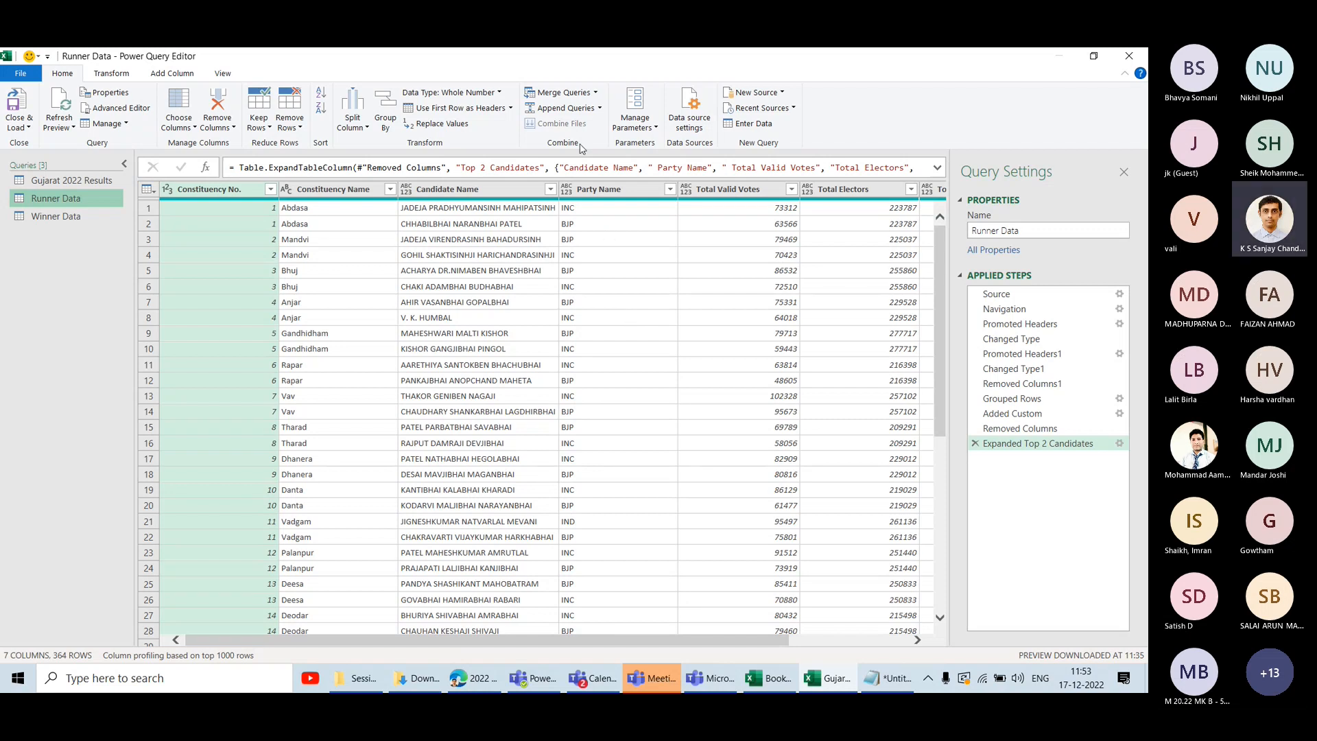
Set up a merge of Runner Data with Winner Data, matching Constituency Name and Candidate Name to the corresponding winner columns.
{"action": "left_click", "coordinate": [559, 96]}
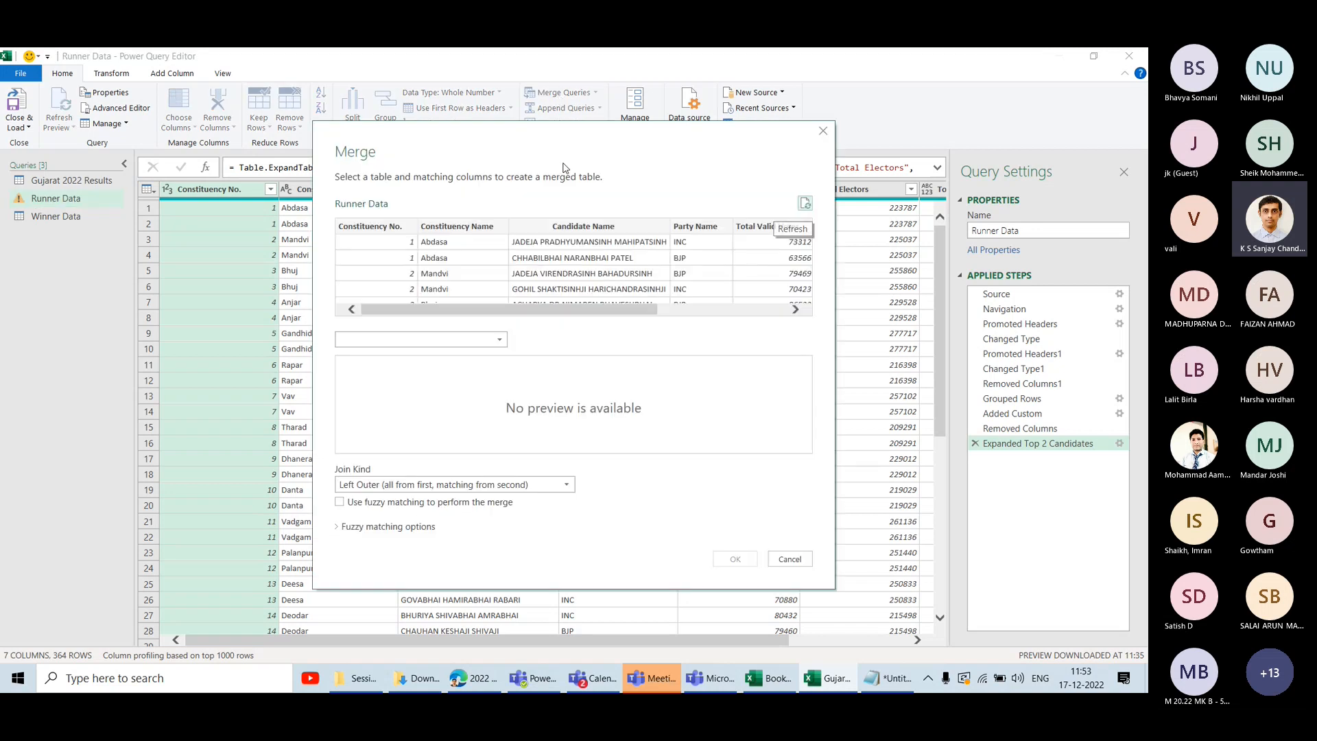
{"action": "left_click", "coordinate": [470, 342]}
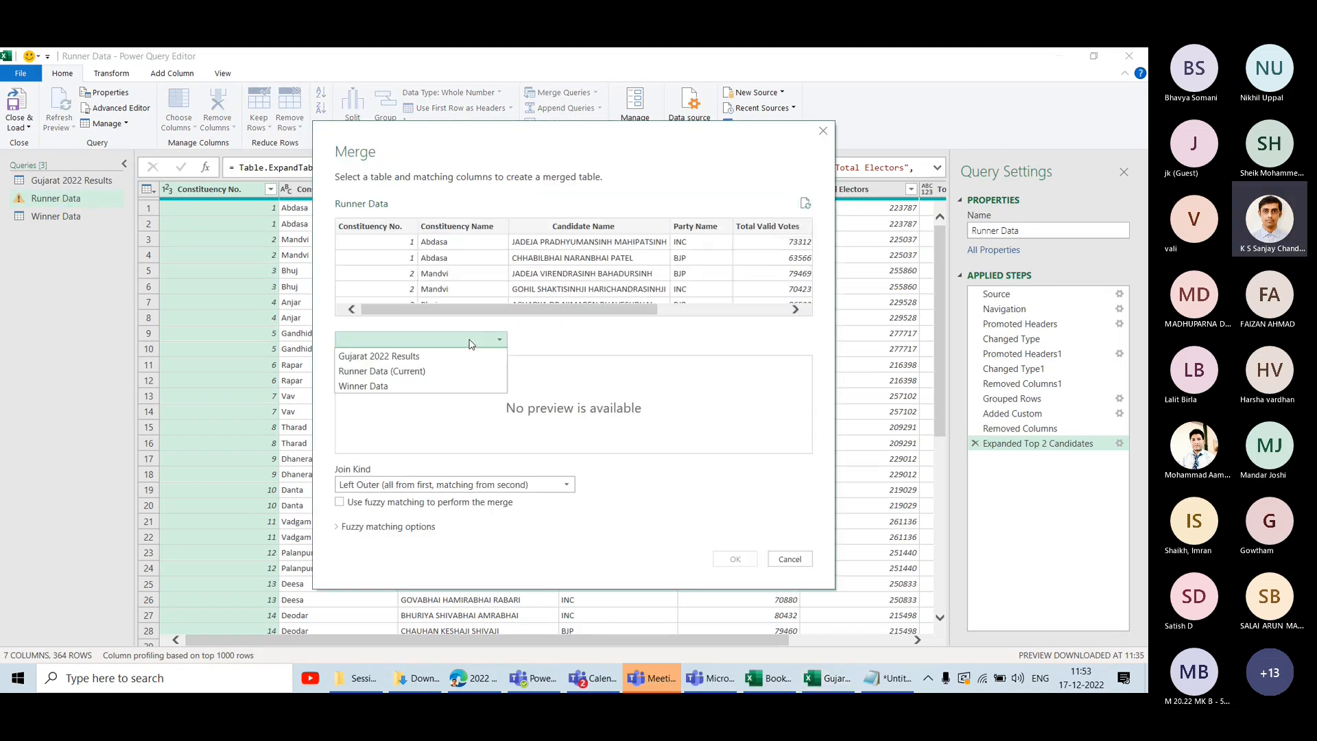
{"action": "left_click", "coordinate": [456, 386]}
{"action": "left_click", "coordinate": [463, 229]}
{"action": "left_click", "coordinate": [559, 225], "text": "ctrl"}
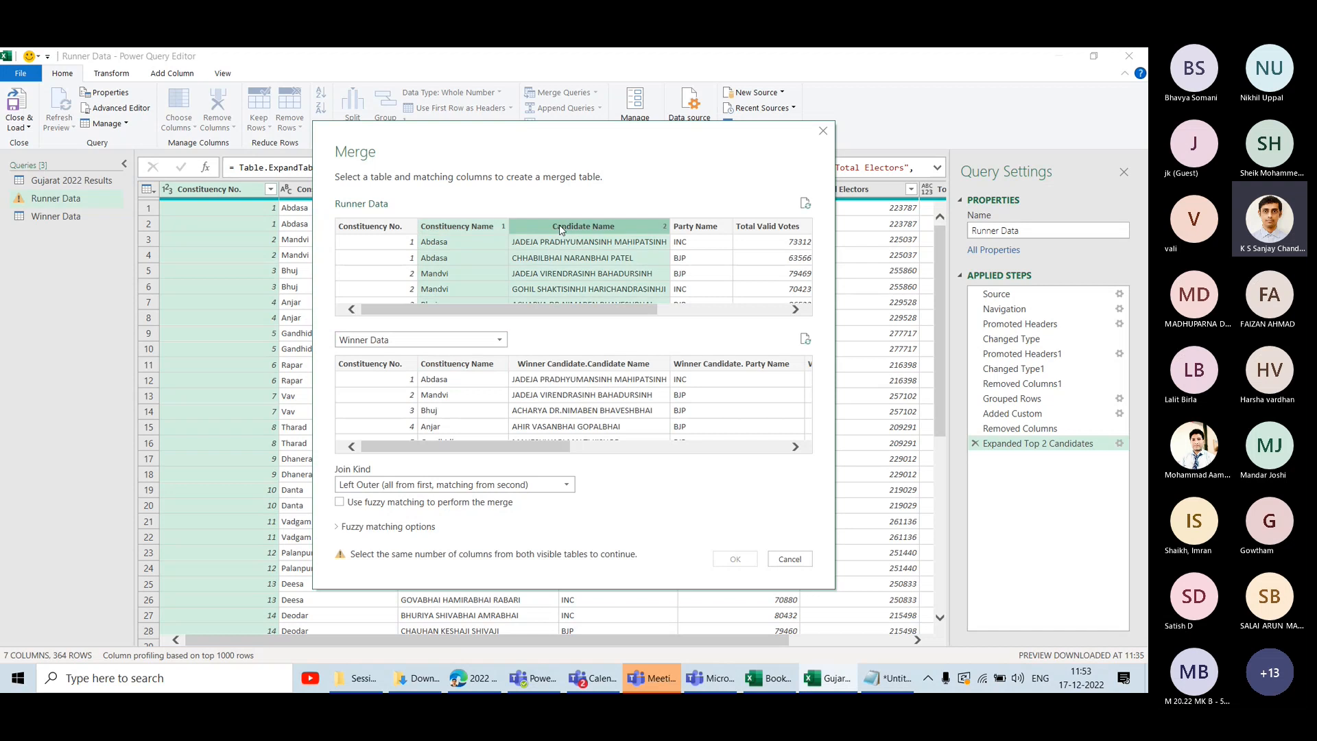
{"action": "left_click", "coordinate": [453, 370]}
{"action": "left_click", "coordinate": [567, 367], "text": "ctrl"}
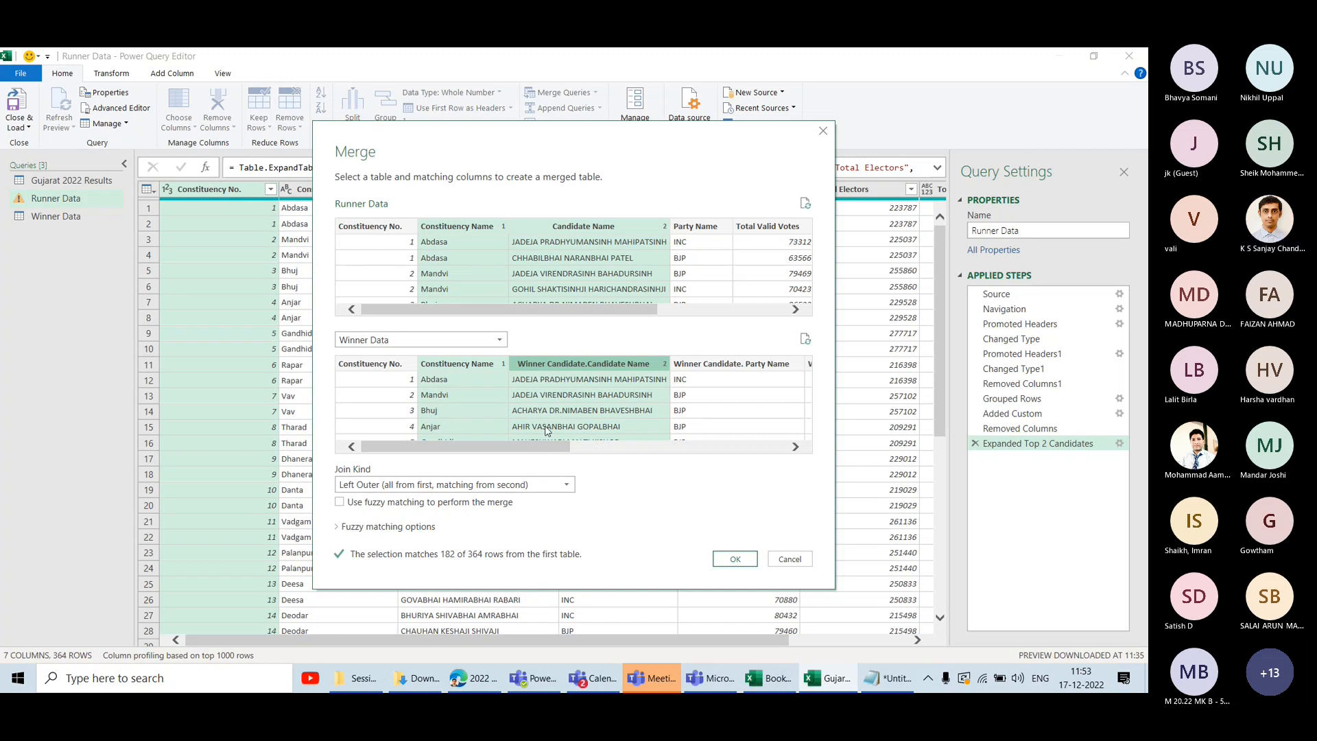
Choose the Left Anti (rows only in first) join kind and apply the merge to Runner Data.
{"action": "left_click", "coordinate": [551, 486]}
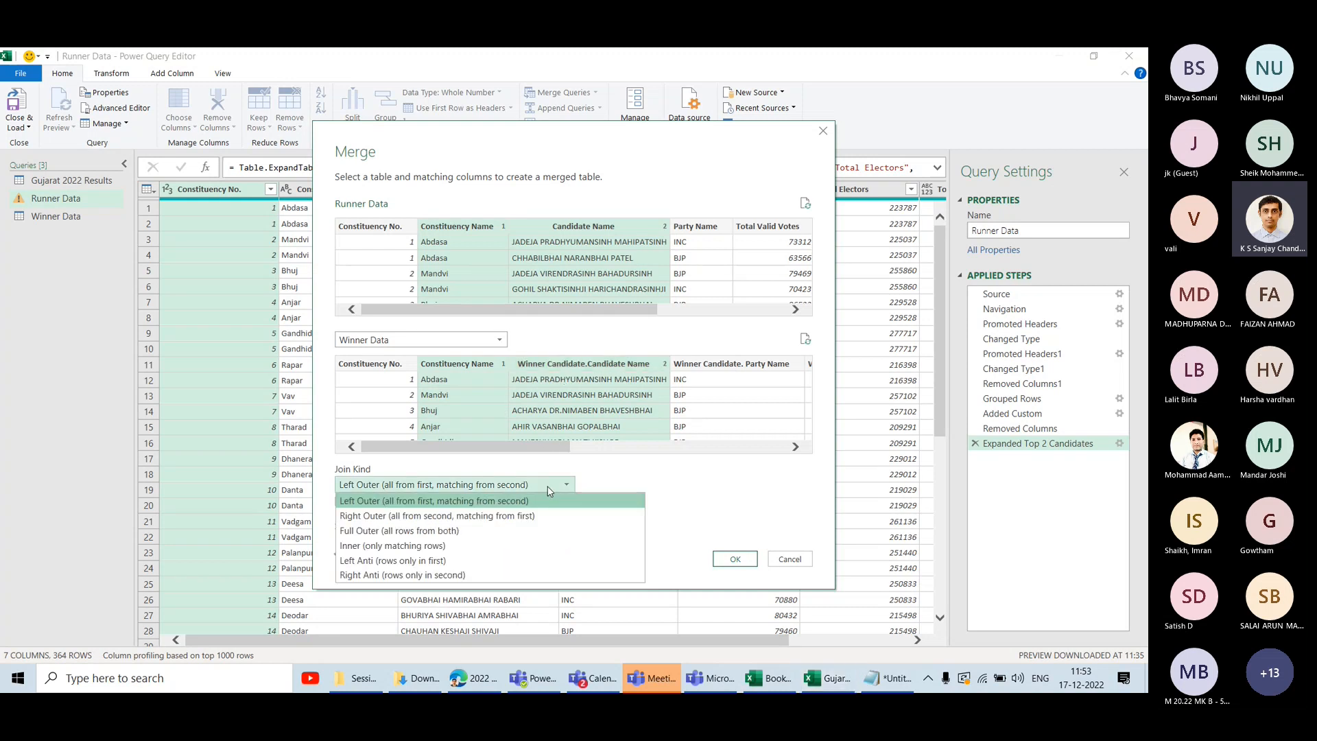
{"action": "left_click", "coordinate": [516, 560]}
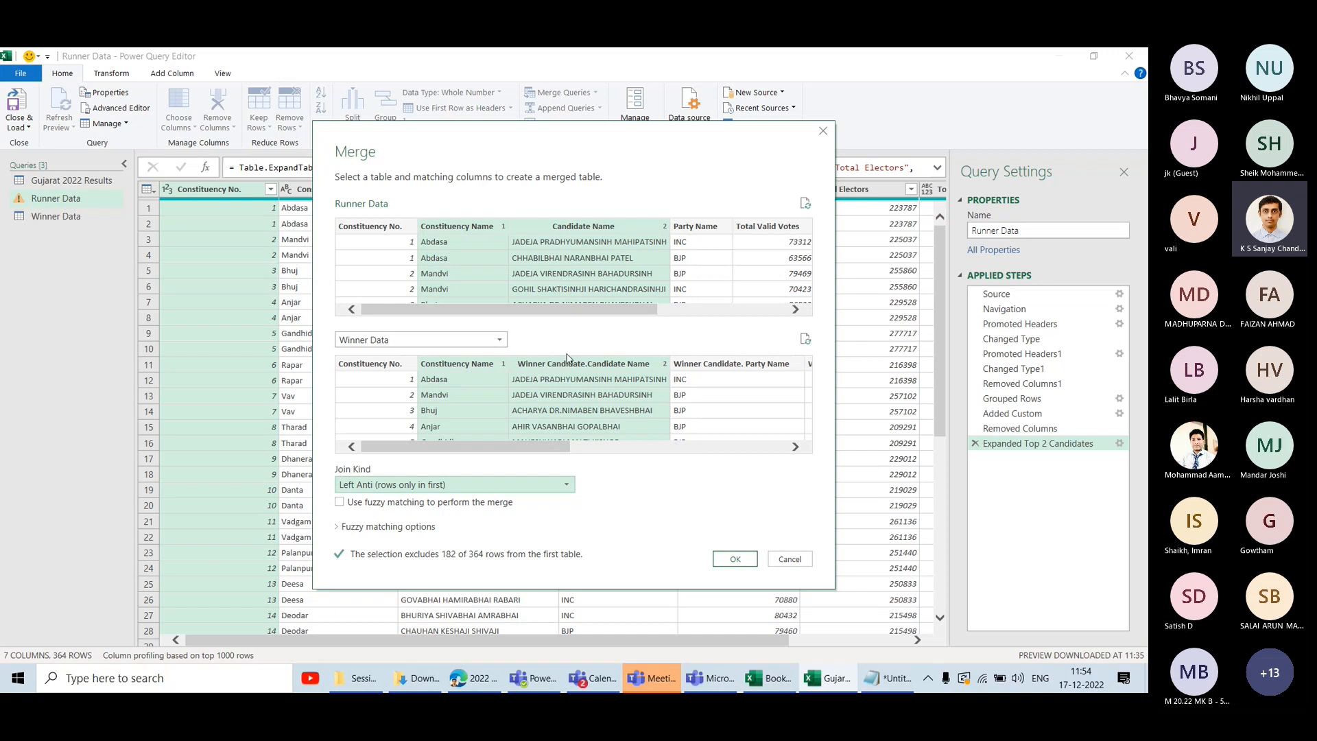
{"action": "left_click", "coordinate": [391, 493]}
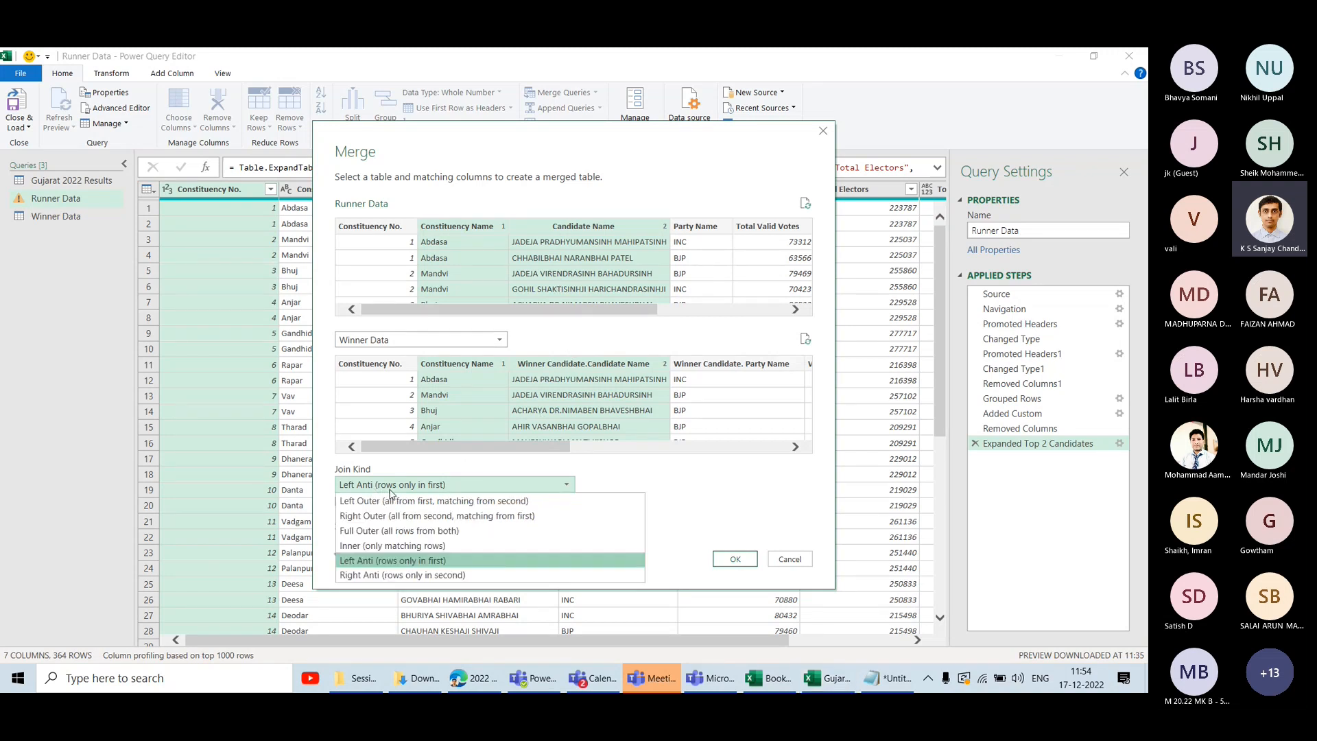
{"action": "left_click", "coordinate": [409, 562]}
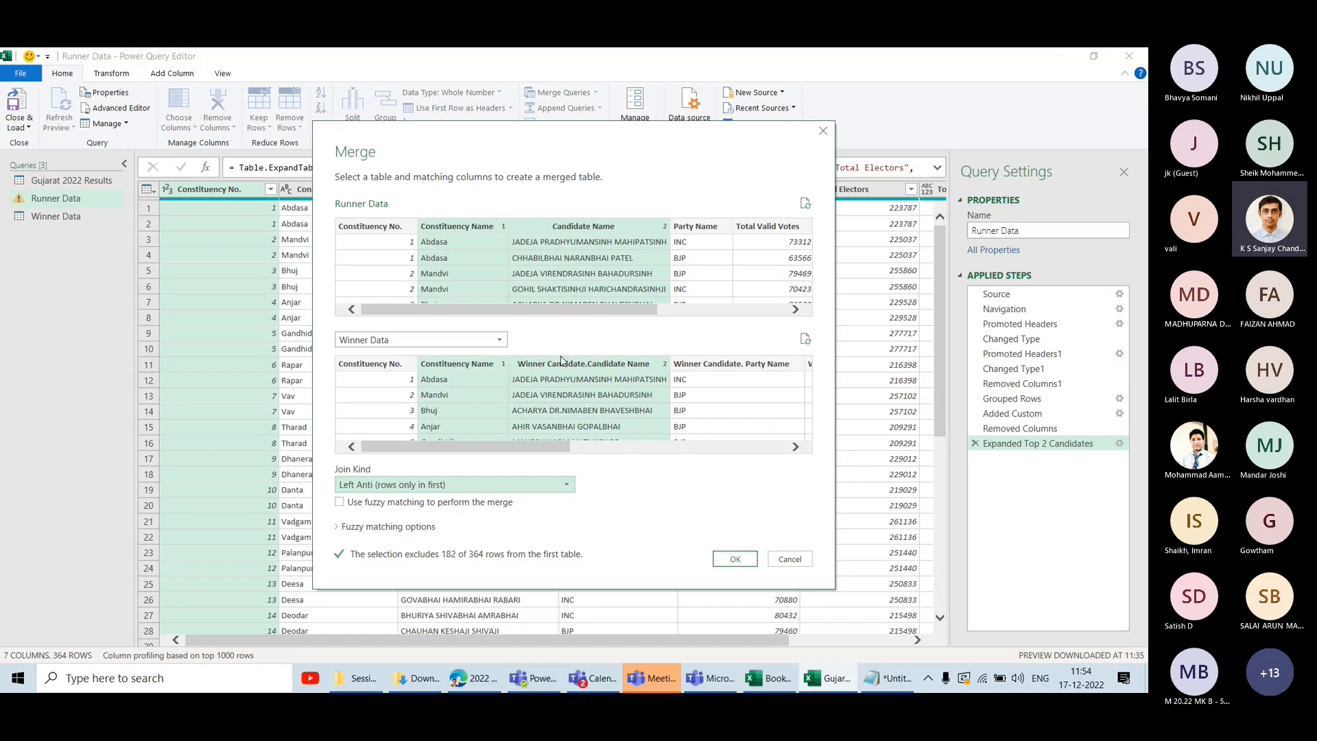
{"action": "left_click", "coordinate": [723, 559]}
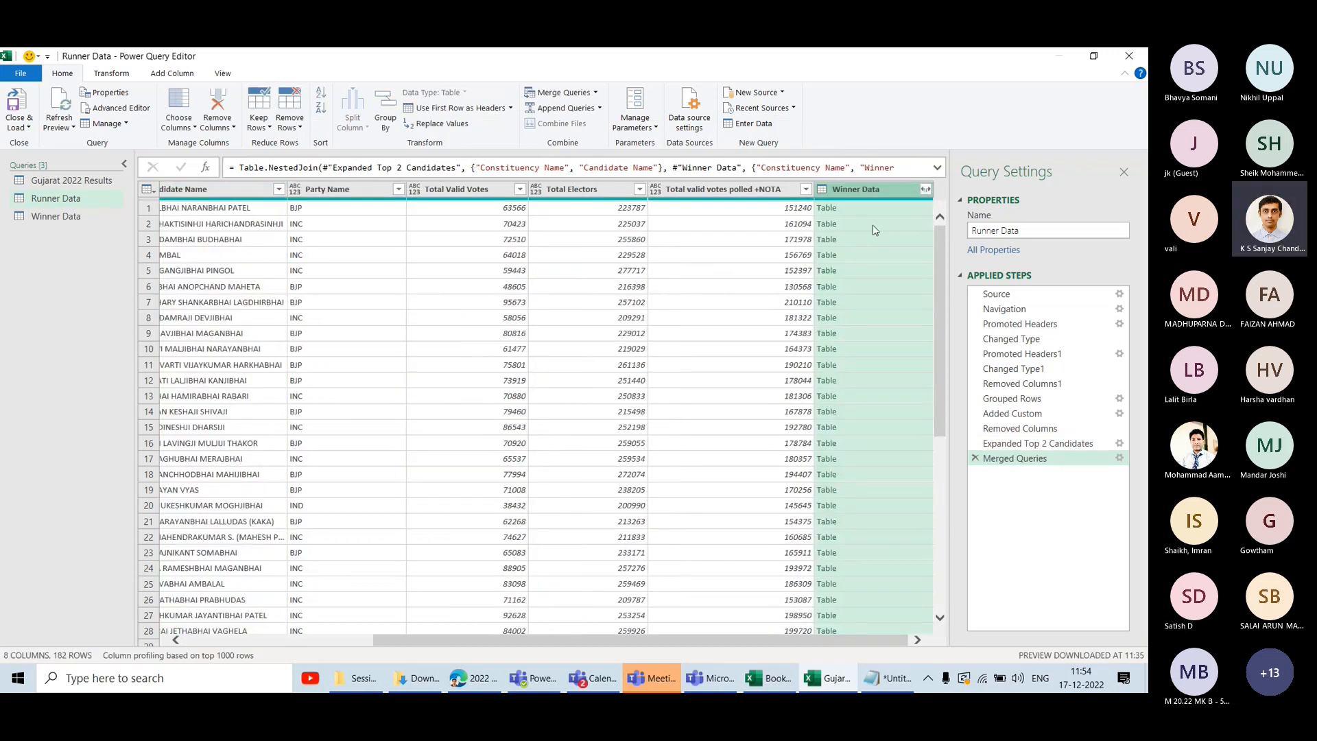
Check the fields available in the merged Winner Data column and compare the Abdasa candidate in Runner Data and Winner Data.
{"action": "left_click", "coordinate": [925, 188]}
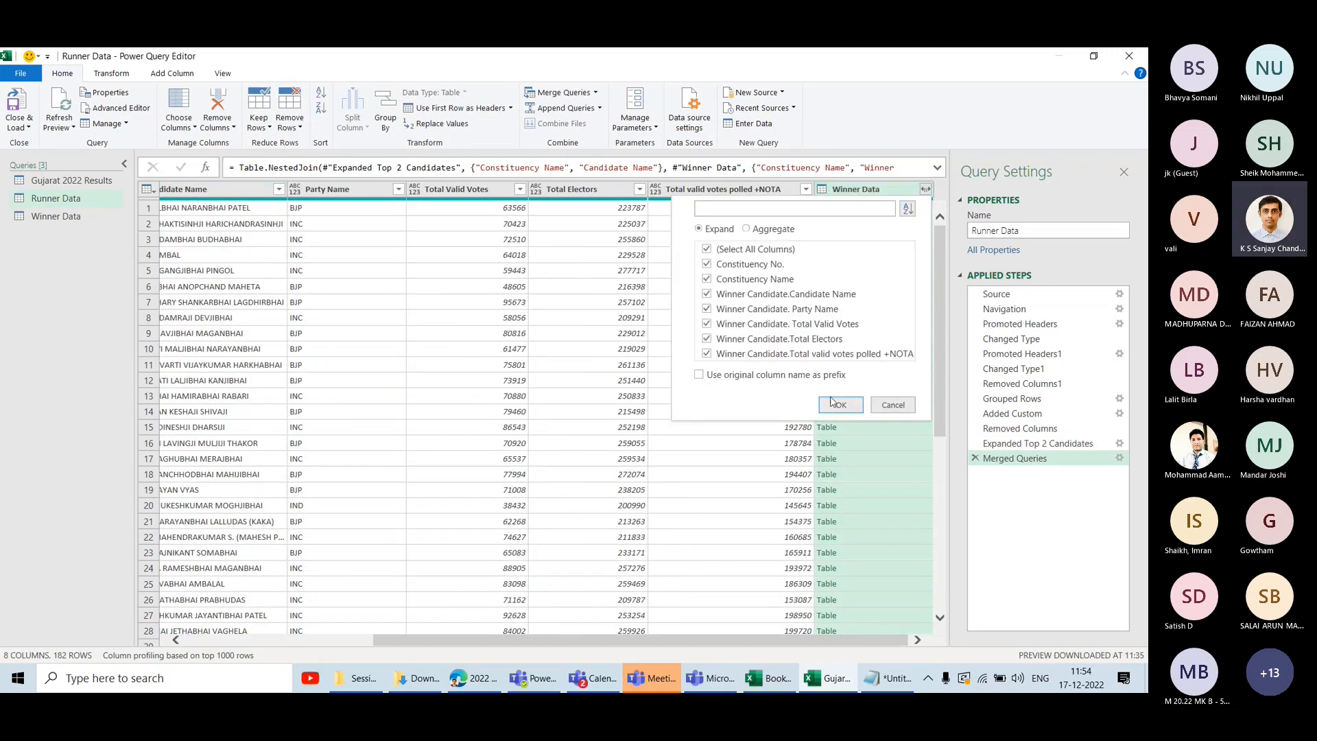
{"action": "left_click", "coordinate": [893, 405]}
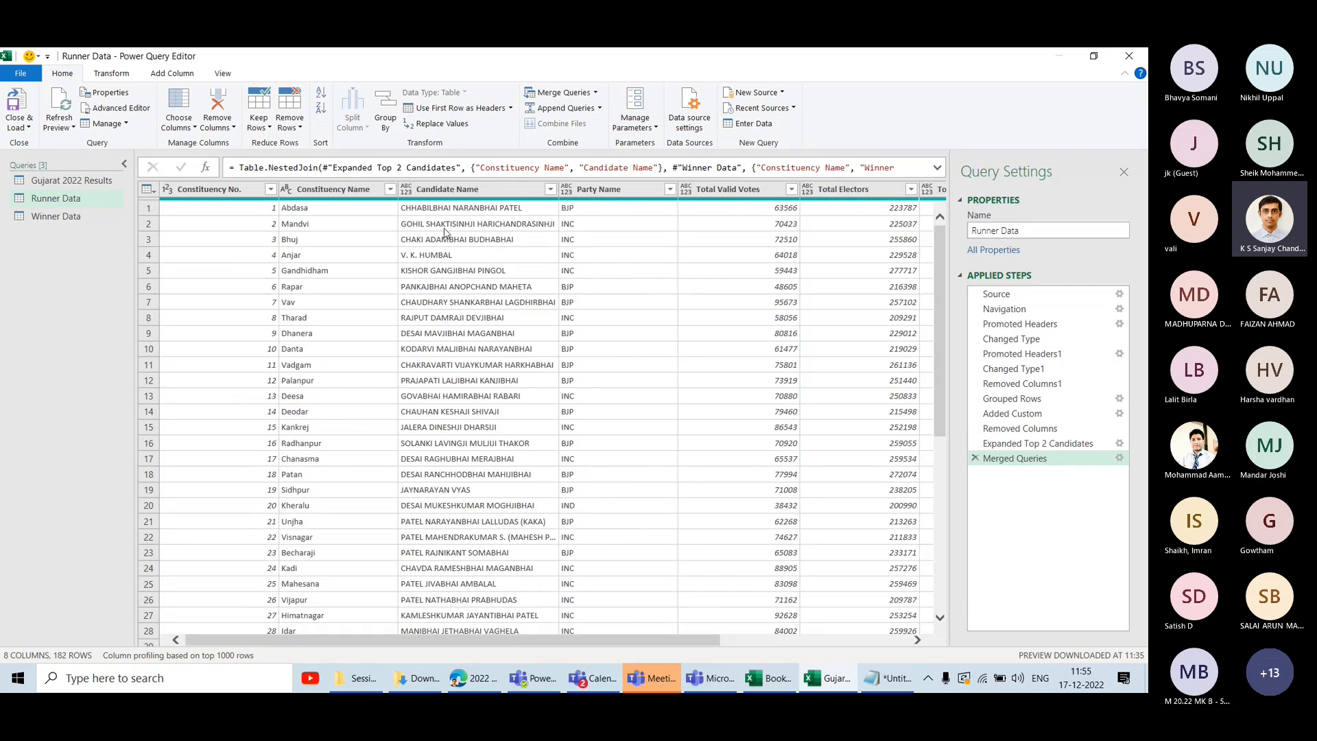
{"action": "left_click", "coordinate": [461, 208]}
{"action": "left_click", "coordinate": [92, 217]}
{"action": "left_click", "coordinate": [434, 212]}
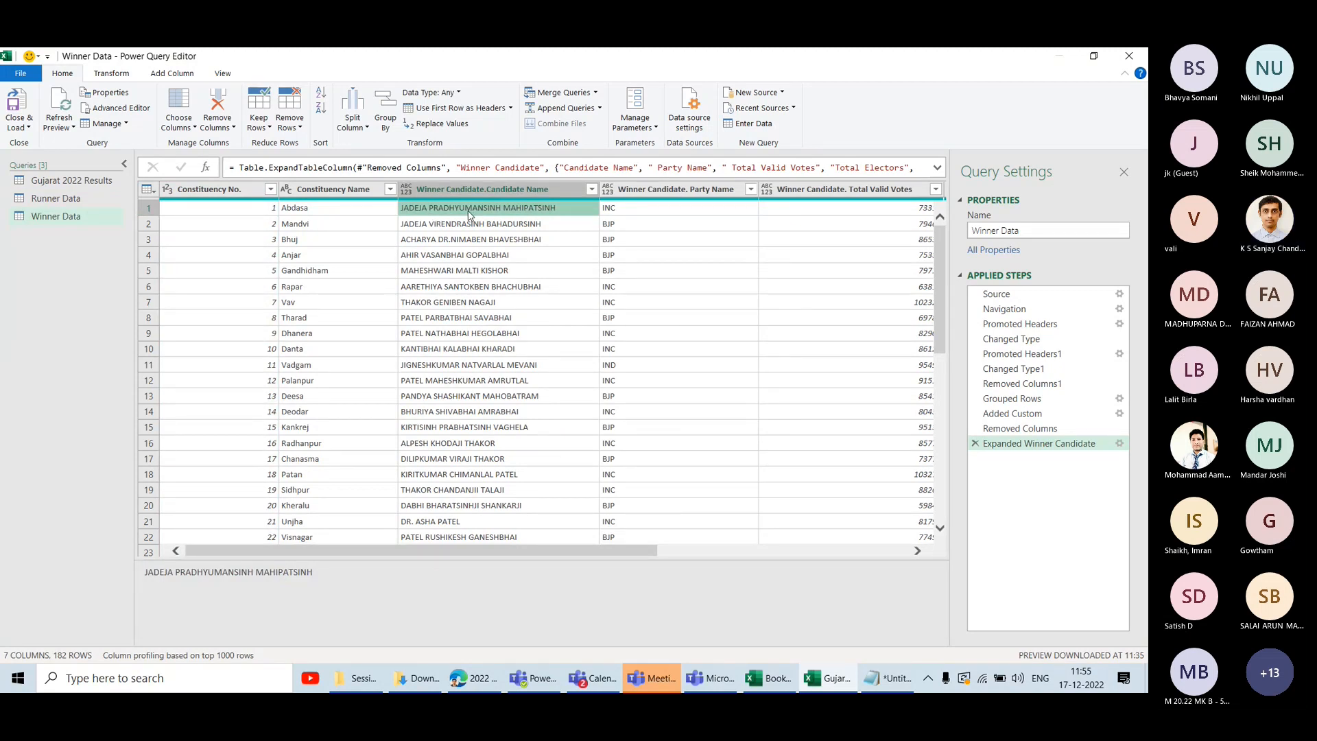
{"action": "left_click", "coordinate": [322, 208]}
{"action": "left_click", "coordinate": [466, 199]}
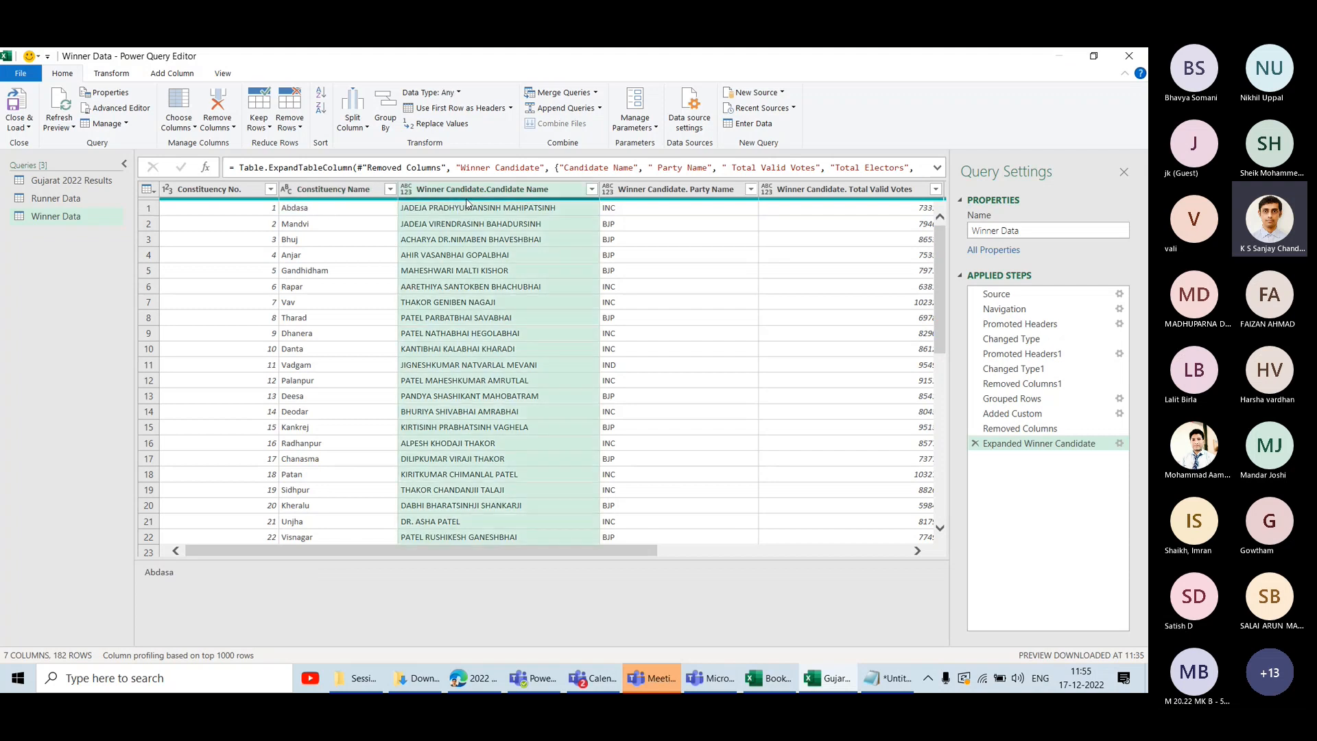
{"action": "left_click", "coordinate": [402, 213]}
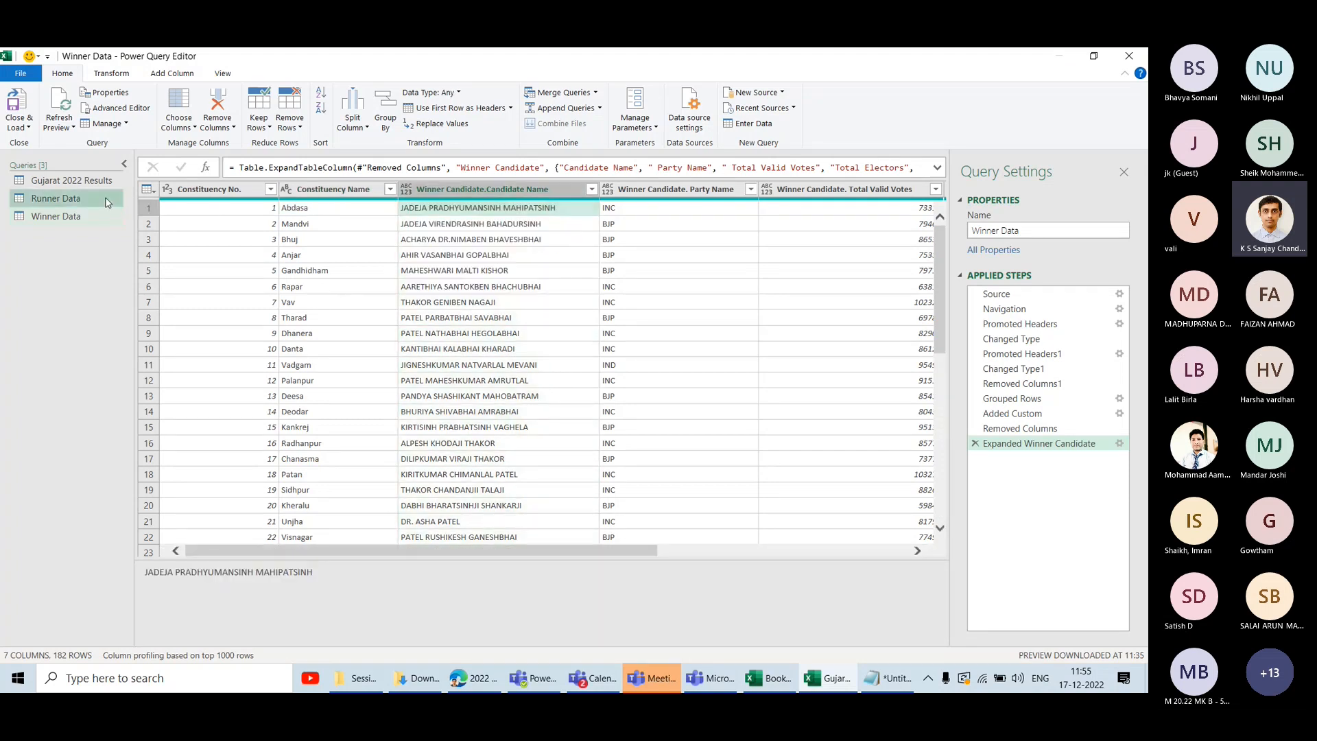
{"action": "left_click", "coordinate": [122, 200]}
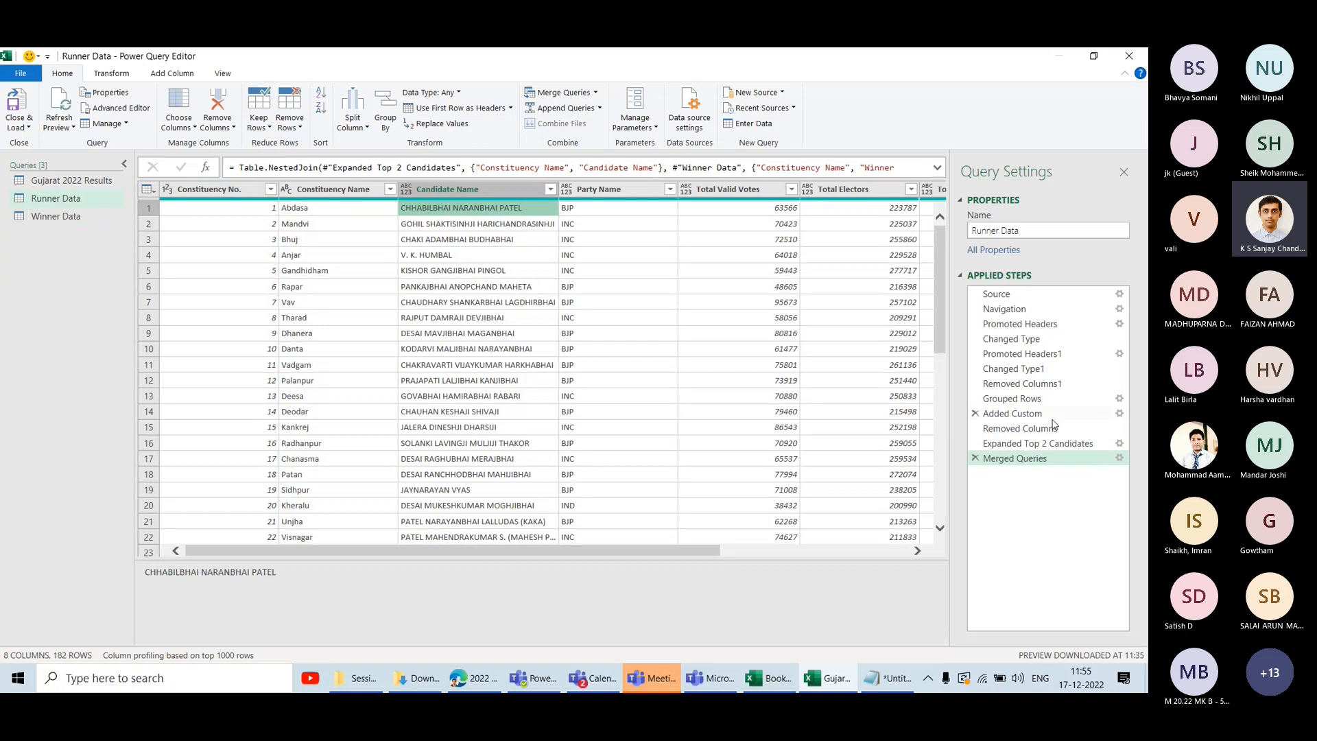
Review the available join kinds in the Merged Queries settings of Runner Data, keeping Left Anti (rows only in first).
{"action": "left_click", "coordinate": [1120, 458]}
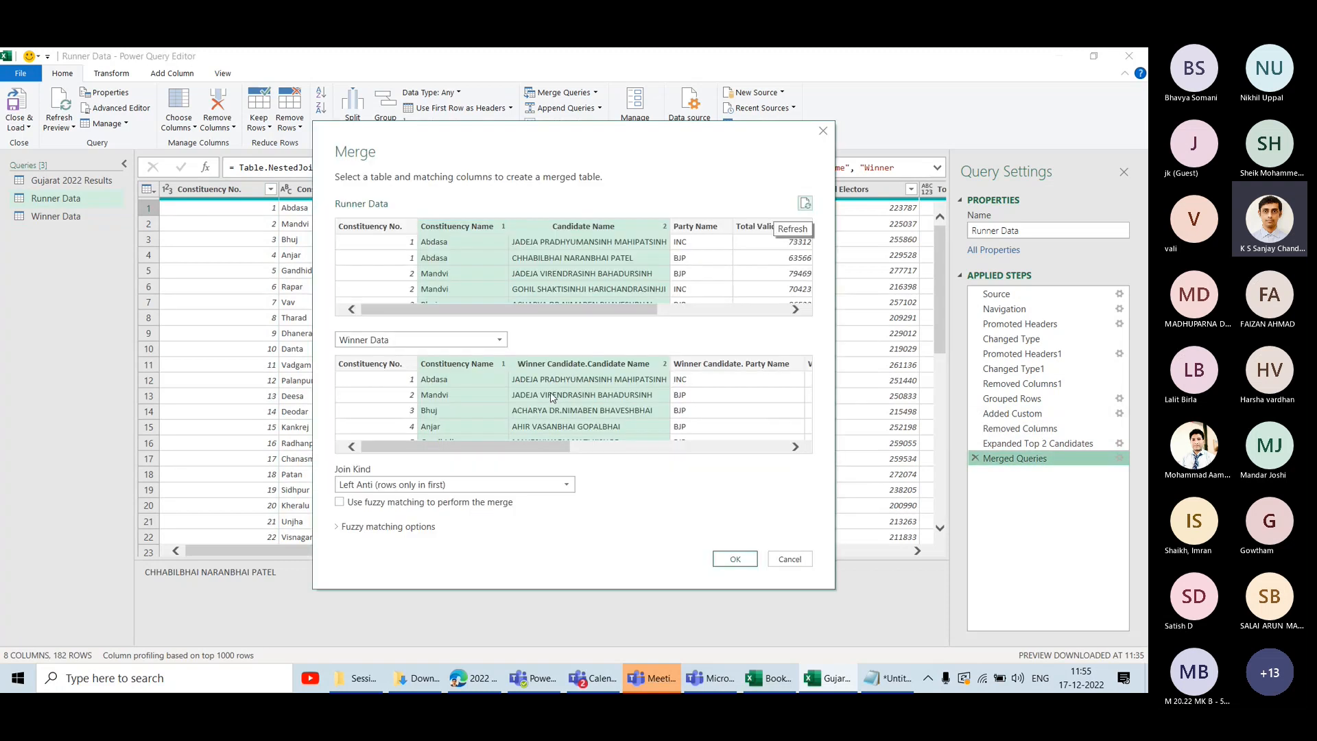
{"action": "left_click", "coordinate": [383, 489]}
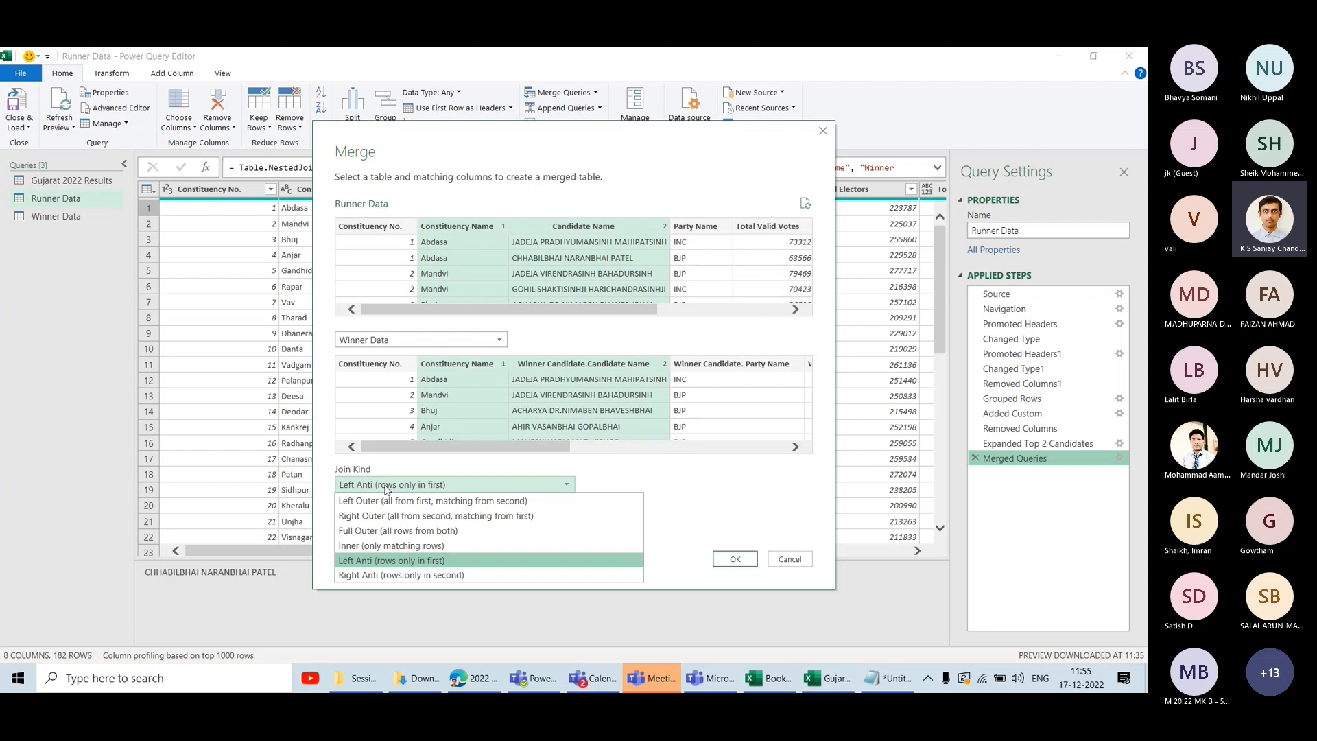
{"action": "left_click", "coordinate": [432, 475]}
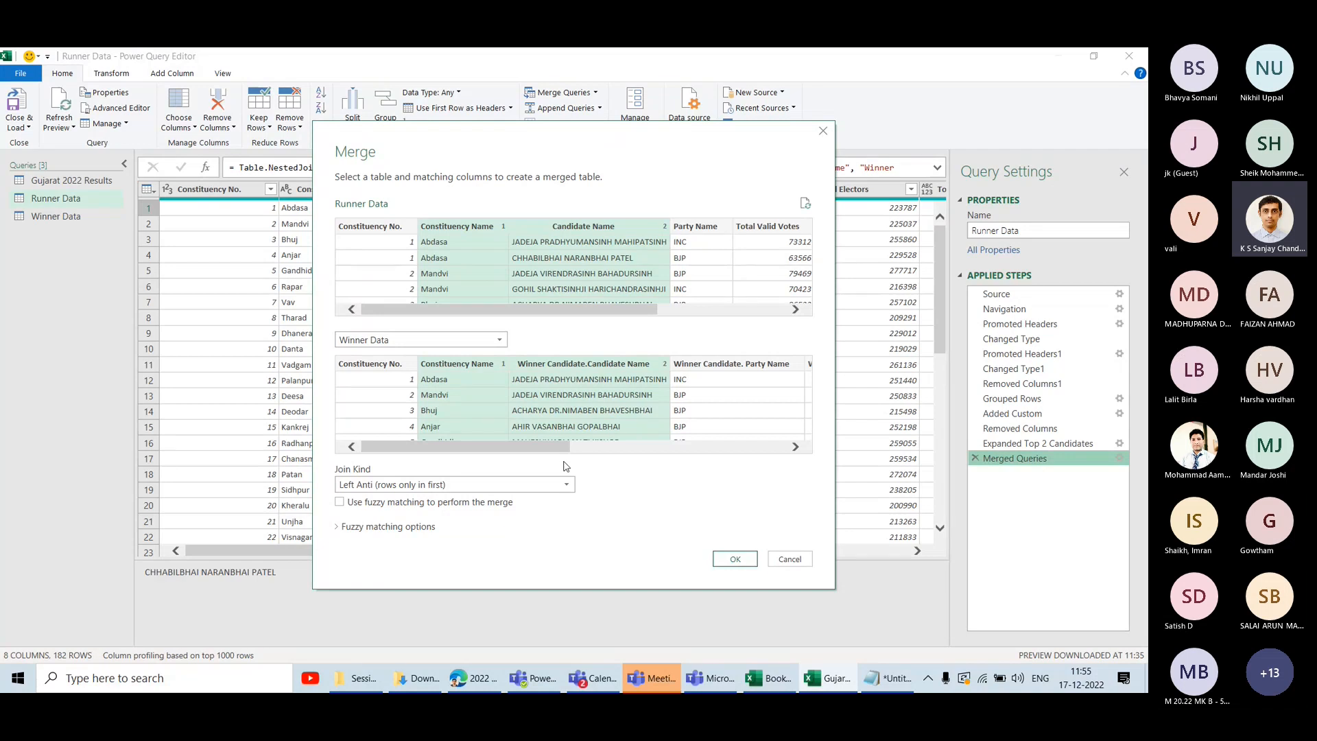
{"action": "left_click", "coordinate": [563, 485]}
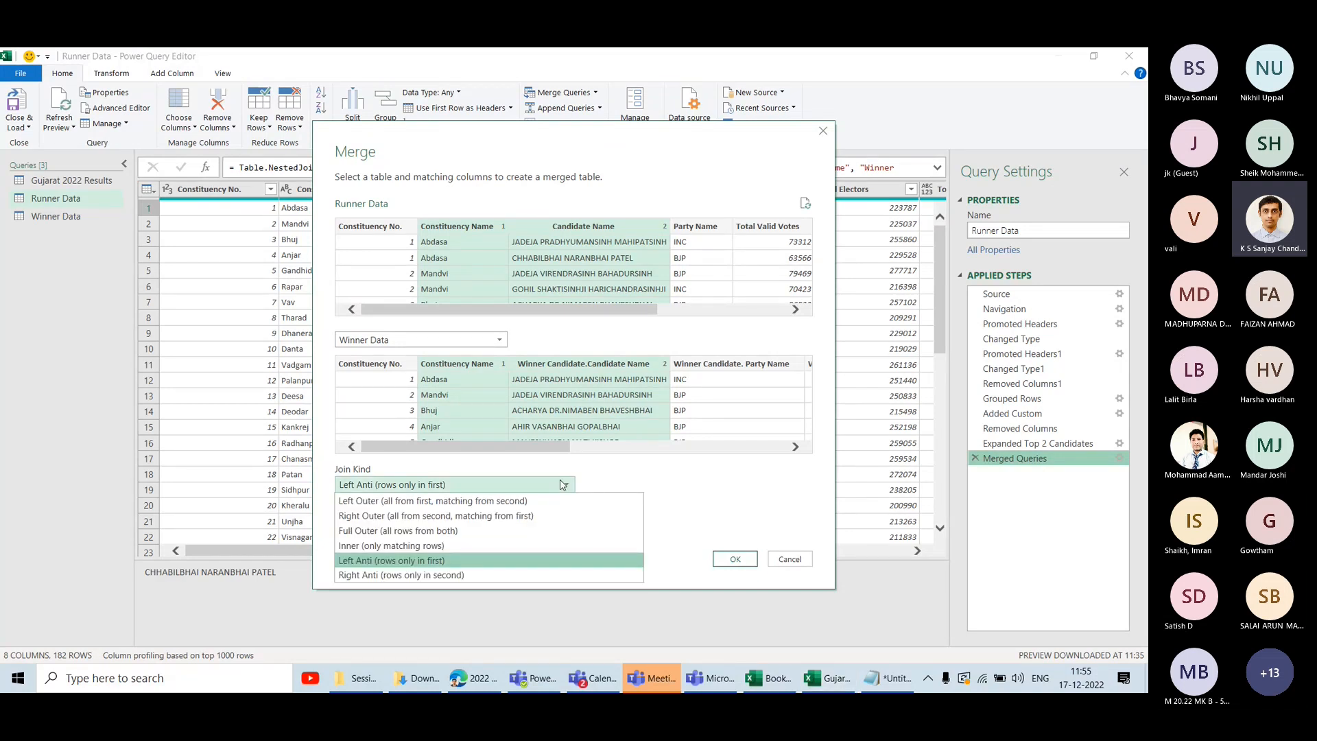
{"action": "left_click", "coordinate": [562, 485]}
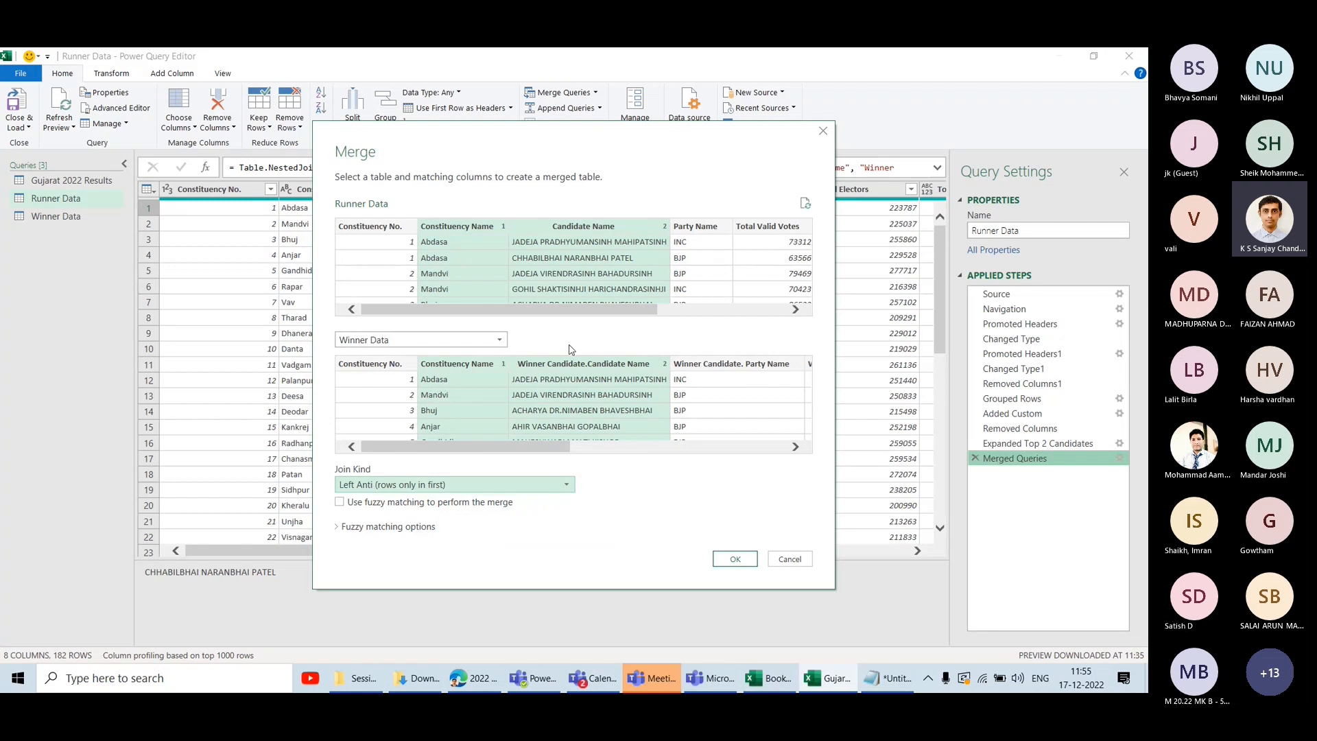
{"action": "left_click", "coordinate": [456, 485]}
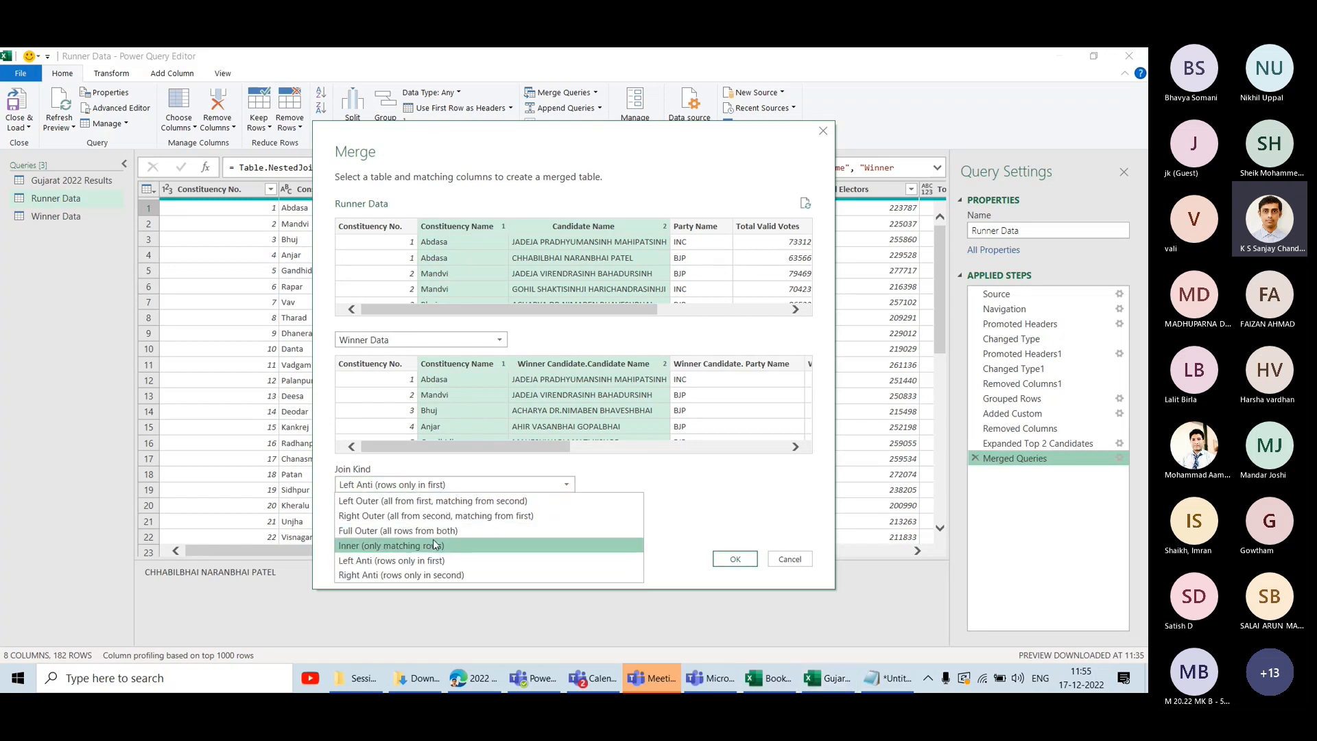
{"action": "left_click", "coordinate": [558, 469]}
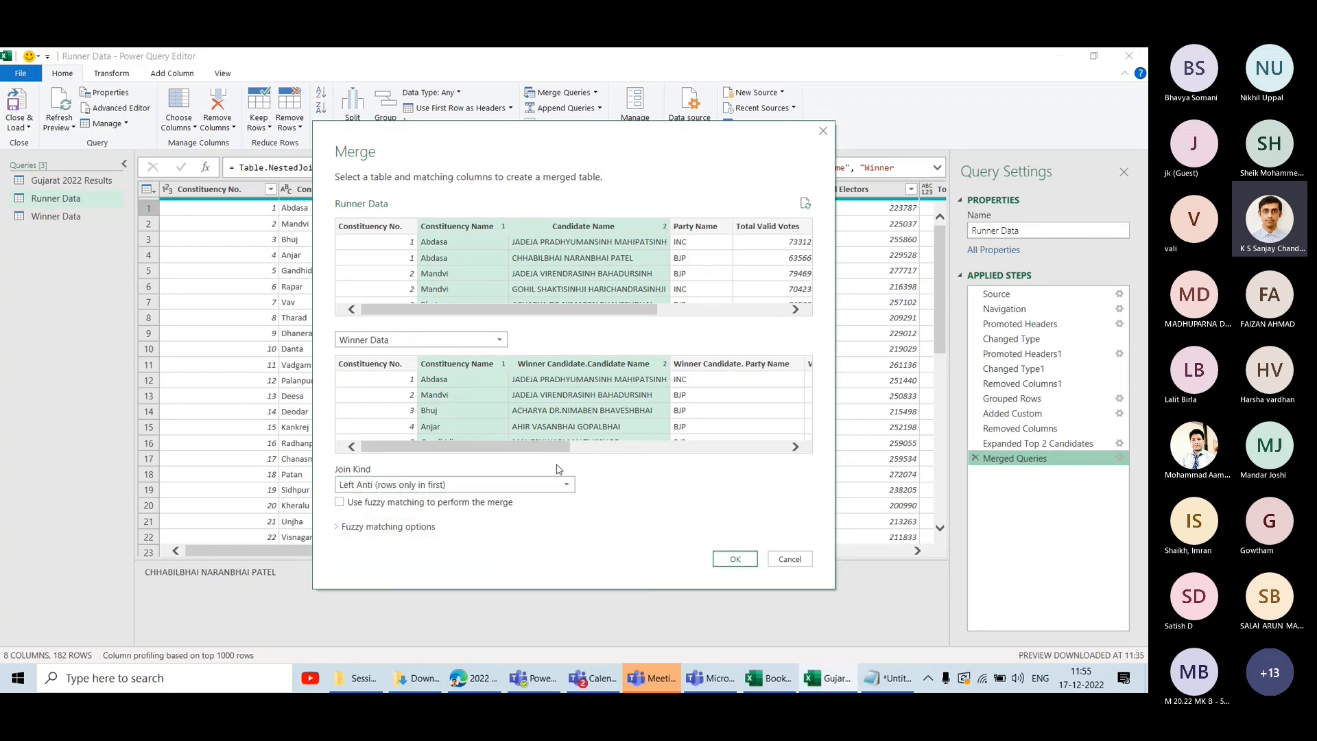
{"action": "left_click", "coordinate": [559, 484]}
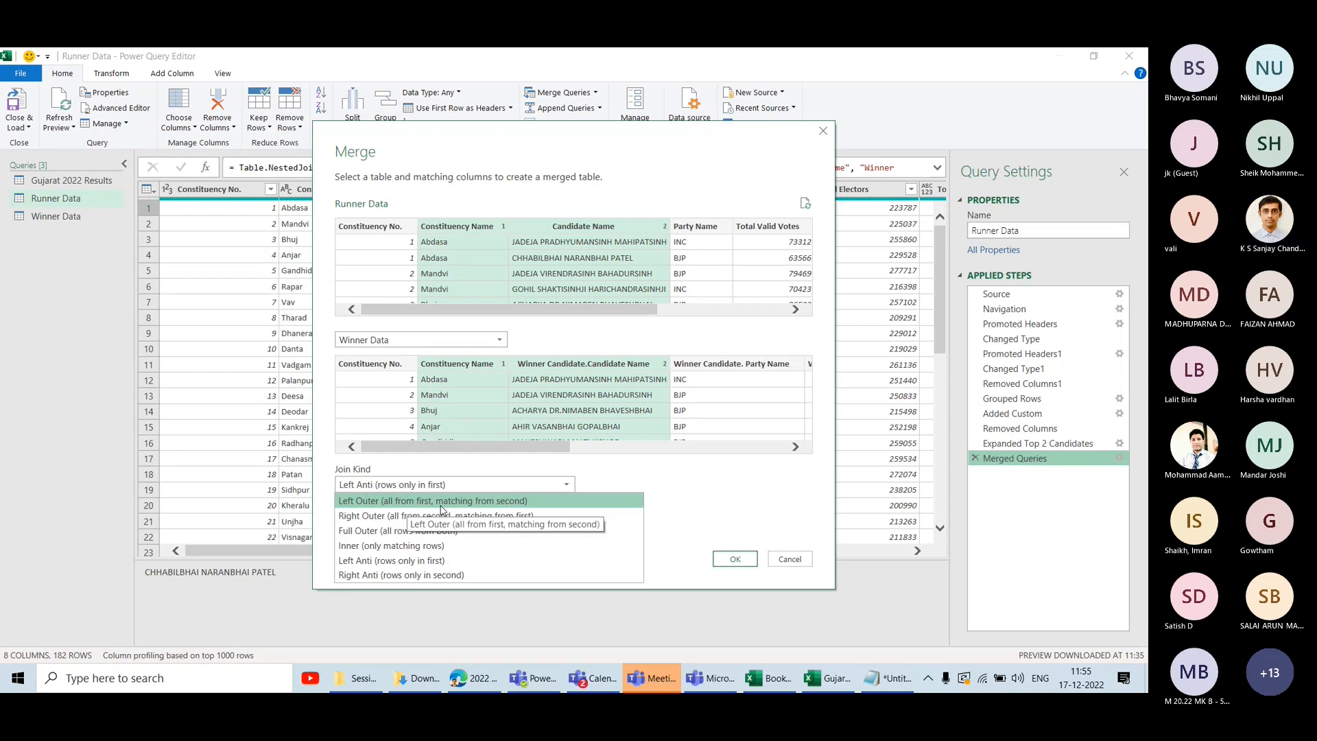
{"action": "left_click", "coordinate": [433, 562]}
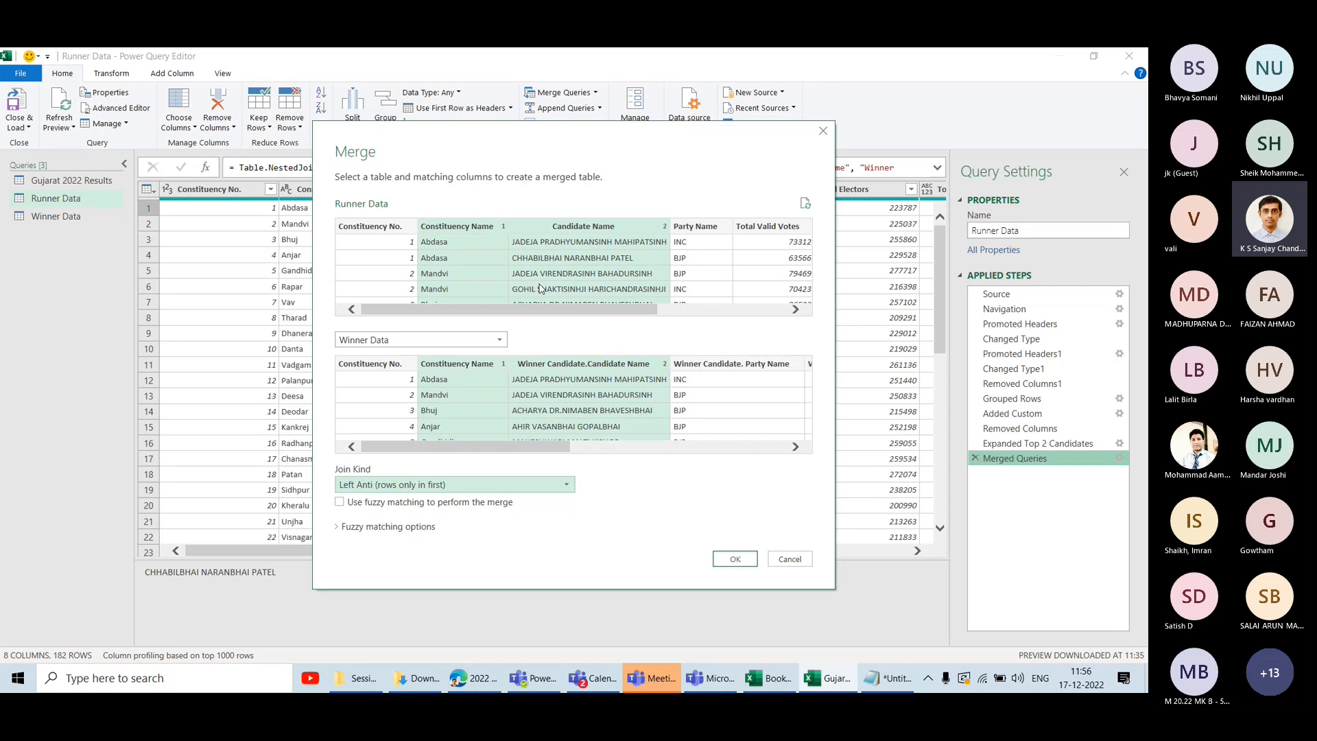
{"action": "left_click", "coordinate": [728, 558]}
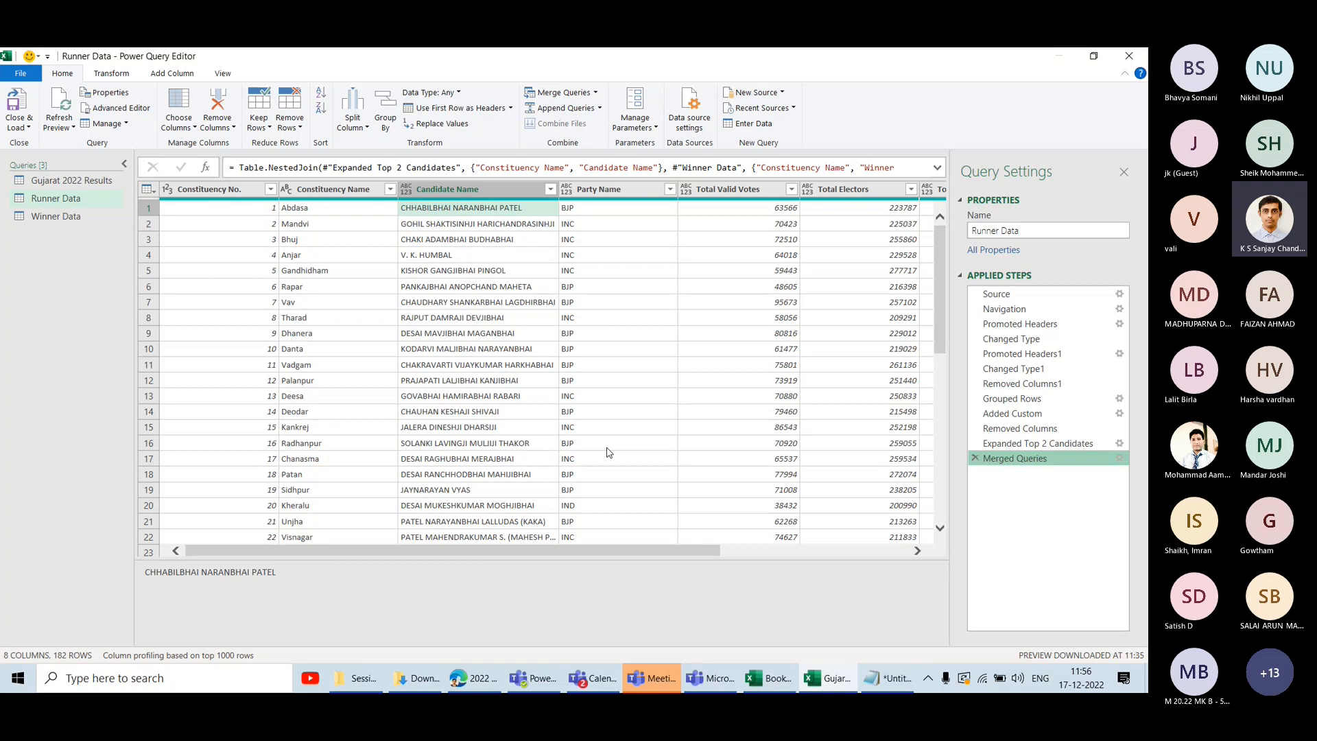
Duplicate the Winner Data query.
{"action": "left_click", "coordinate": [100, 217]}
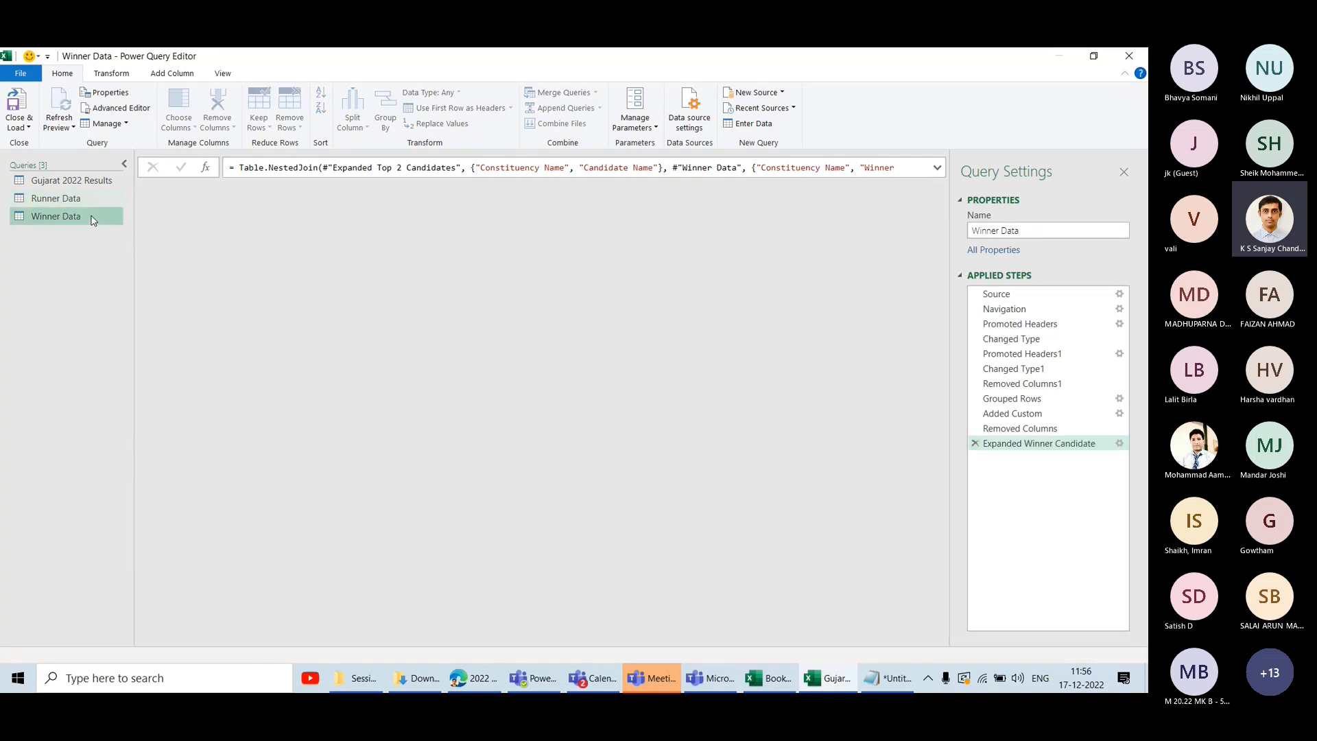
{"action": "right_click", "coordinate": [96, 218]}
{"action": "left_click", "coordinate": [153, 296]}
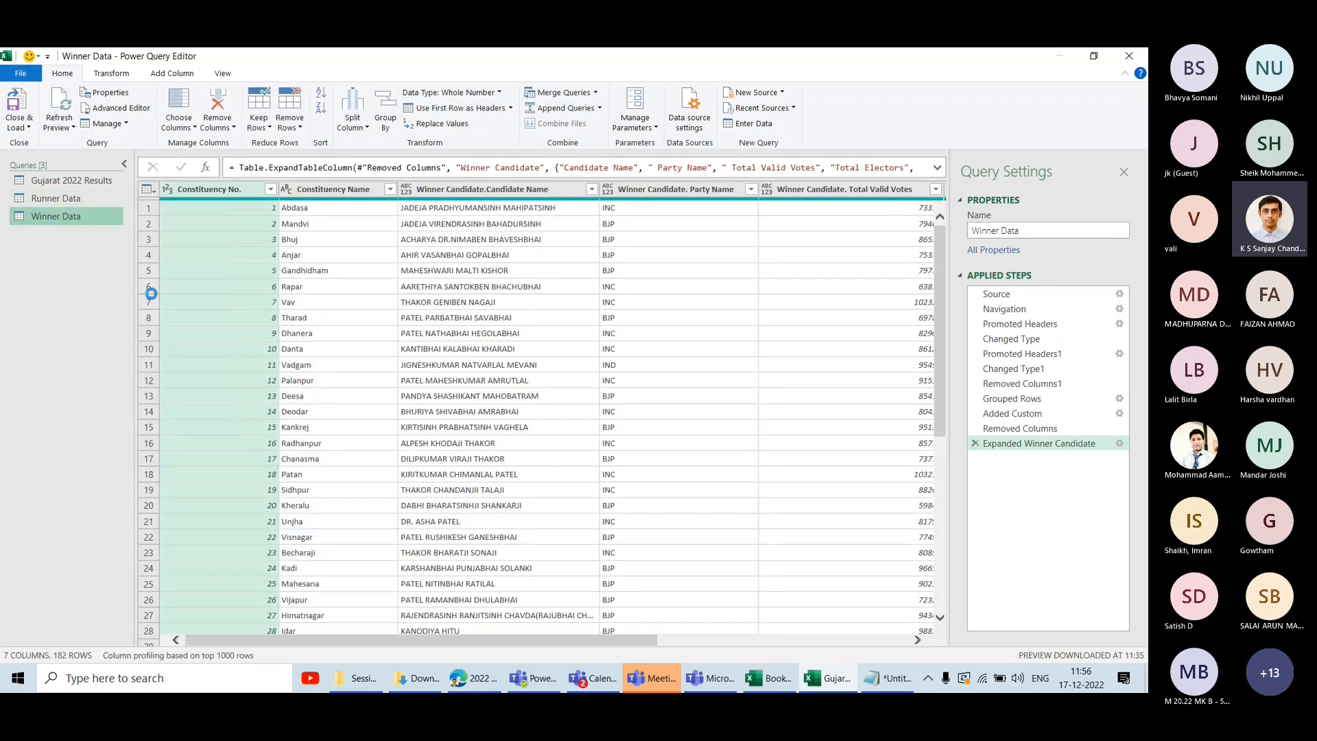
Delete every applied step after Navigation from the Winner Data (2) query.
{"action": "left_click", "coordinate": [975, 443]}
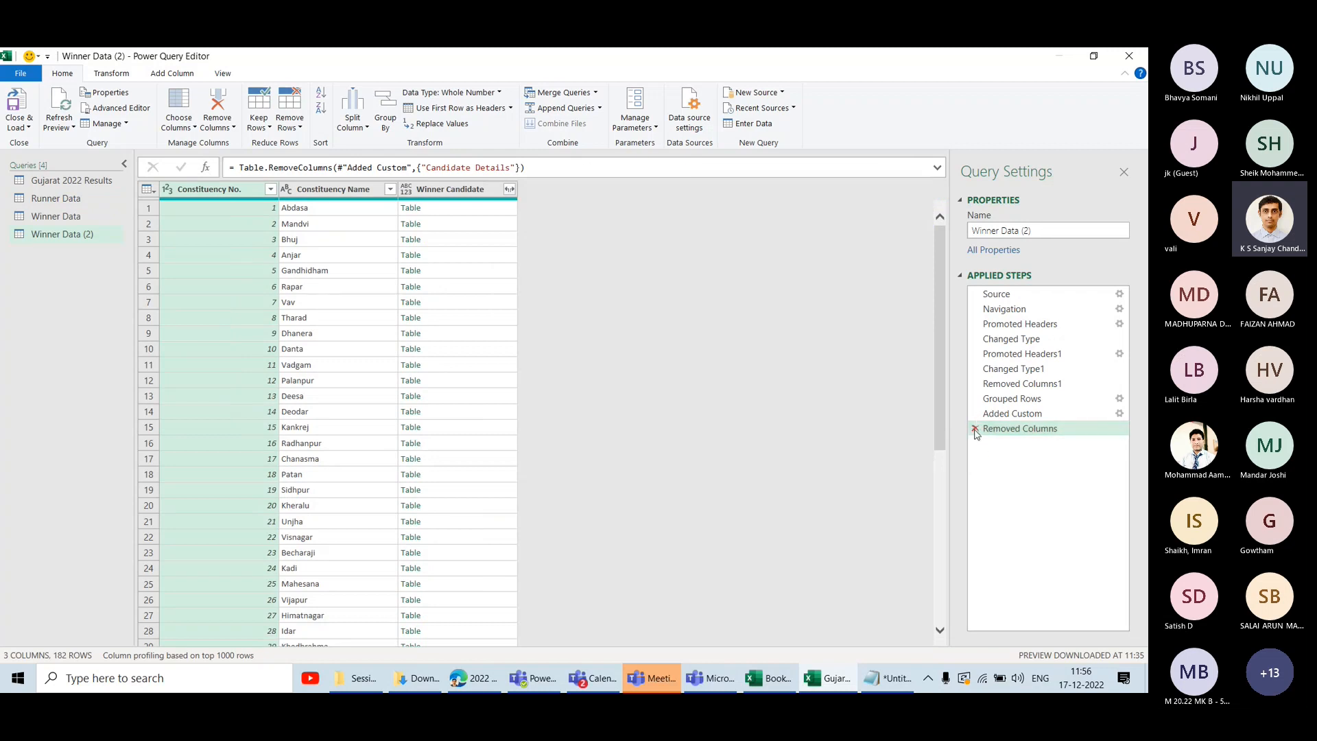
{"action": "left_click", "coordinate": [975, 428]}
{"action": "left_click", "coordinate": [975, 413]}
{"action": "left_click", "coordinate": [975, 398]}
{"action": "left_click", "coordinate": [974, 383]}
{"action": "left_click", "coordinate": [974, 368]}
{"action": "left_click", "coordinate": [975, 353]}
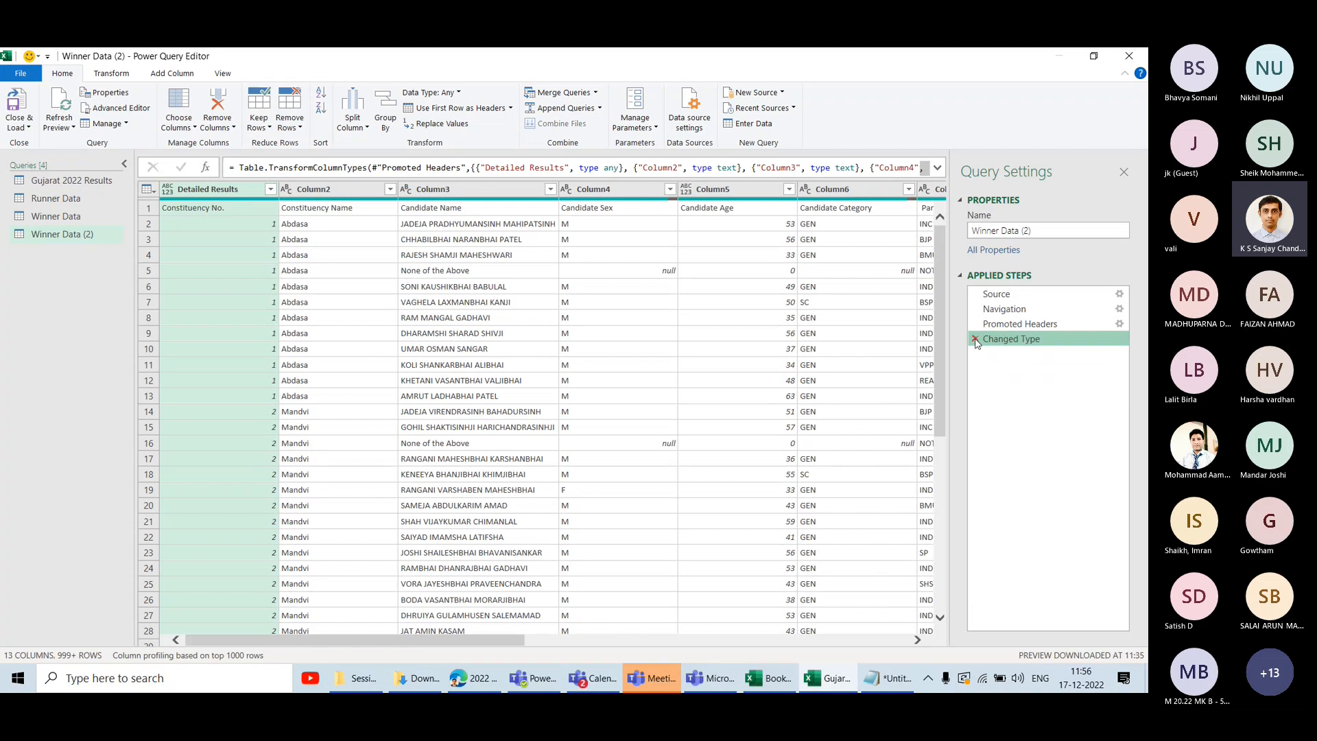
{"action": "left_click", "coordinate": [975, 339]}
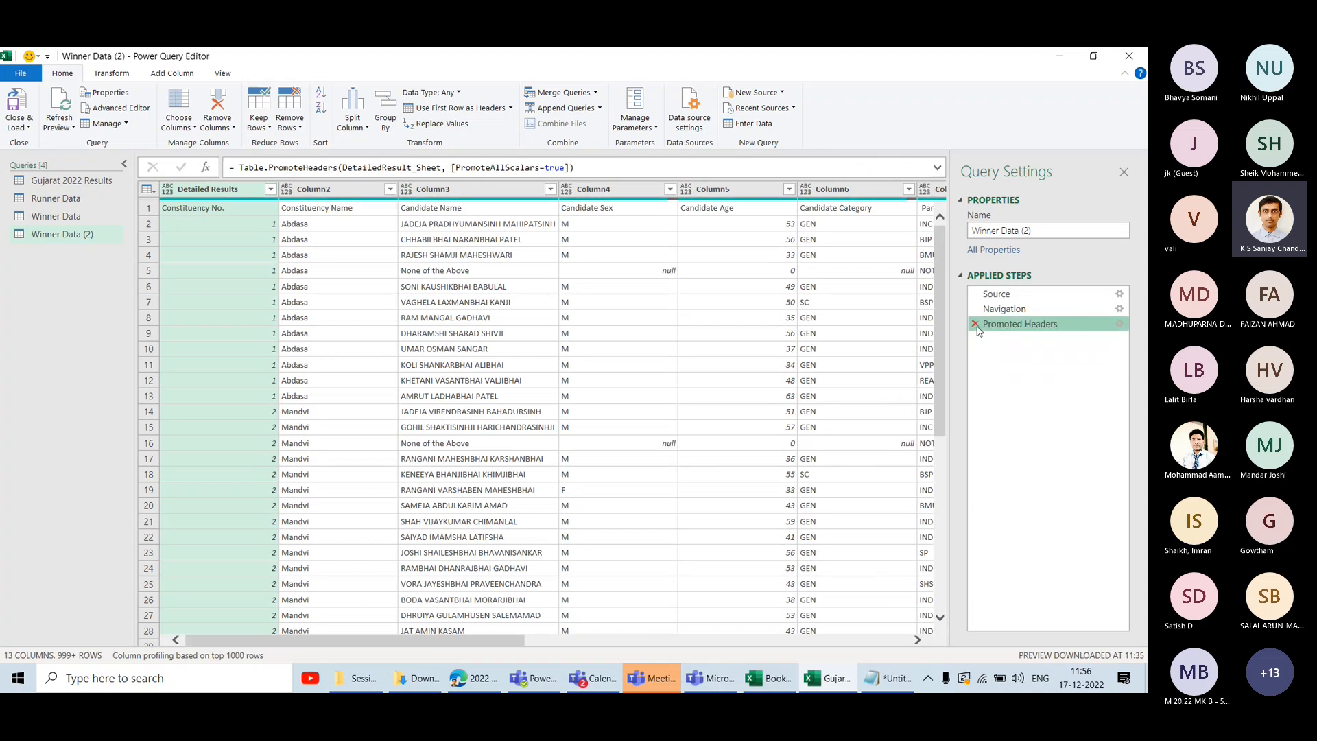
{"action": "left_click", "coordinate": [975, 324]}
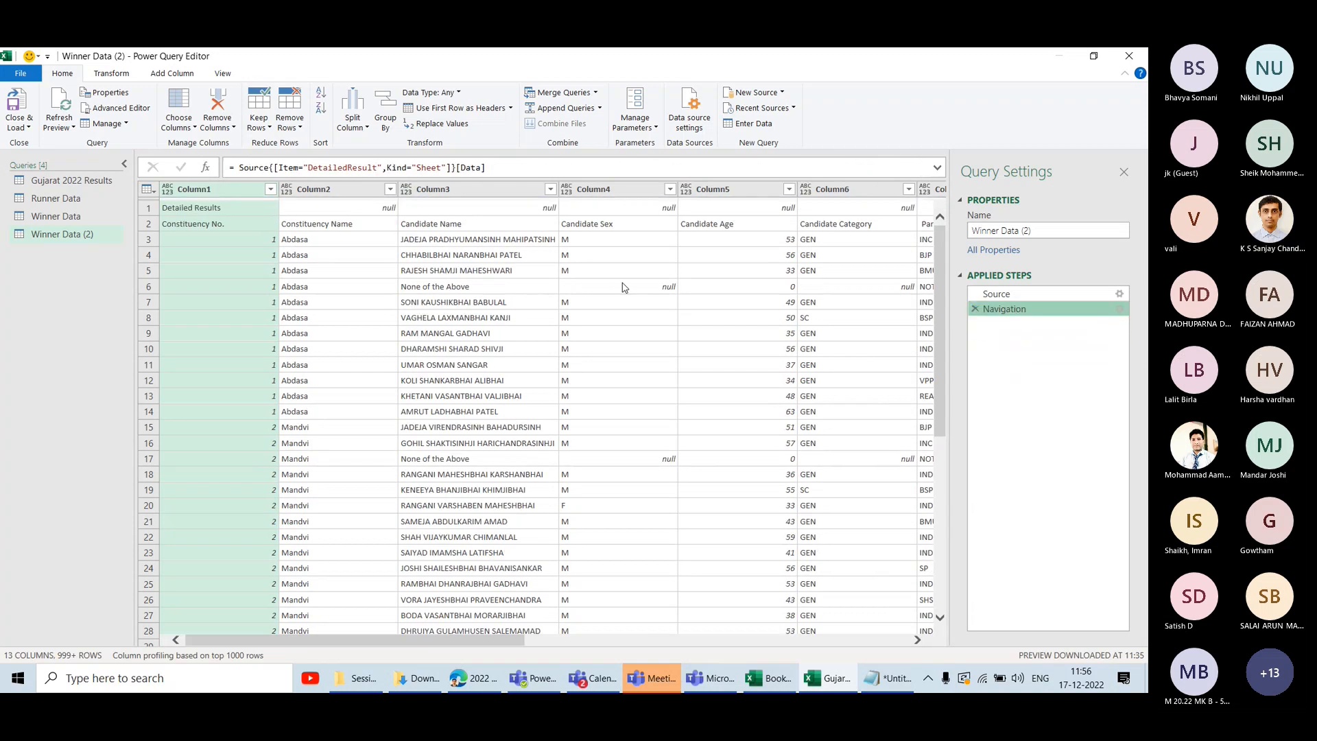
Promote the first row to headers twice in Winner Data (2) so the real field names become the column headers.
{"action": "left_click", "coordinate": [146, 189]}
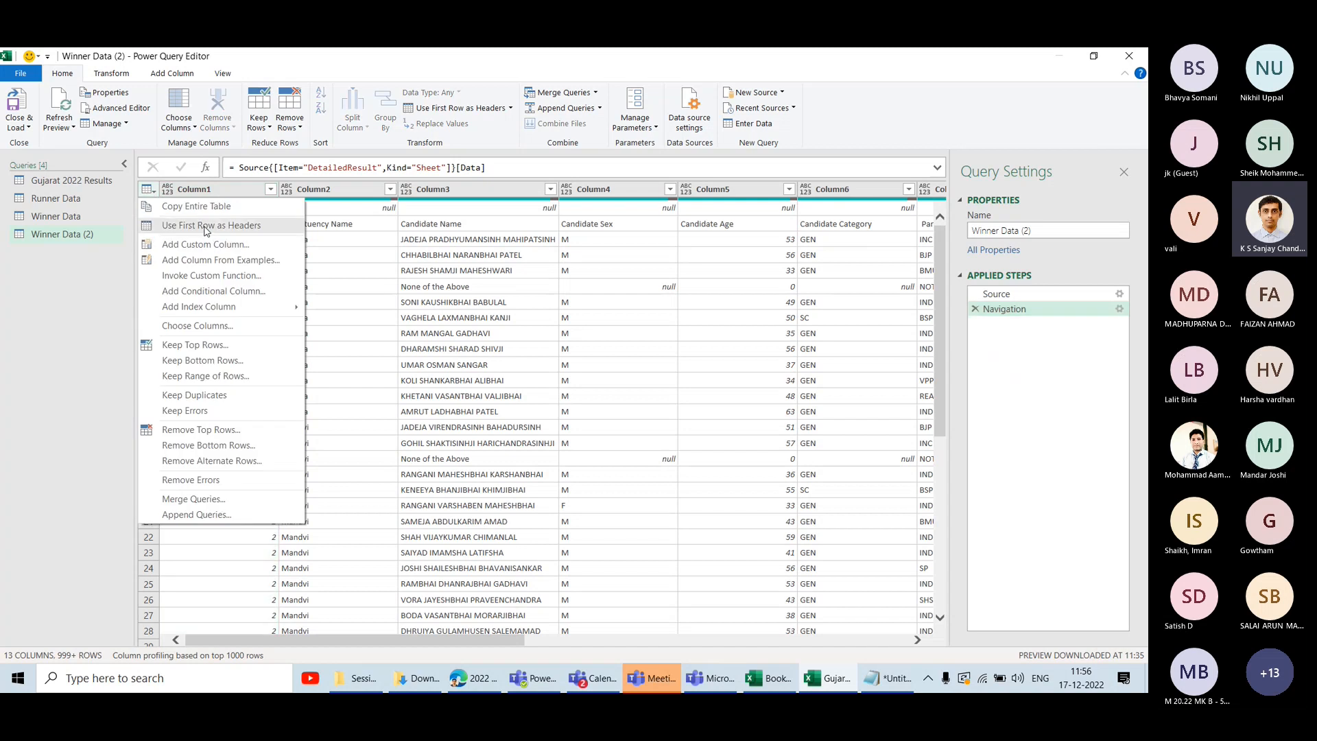
{"action": "left_click", "coordinate": [204, 226]}
{"action": "left_click", "coordinate": [147, 190]}
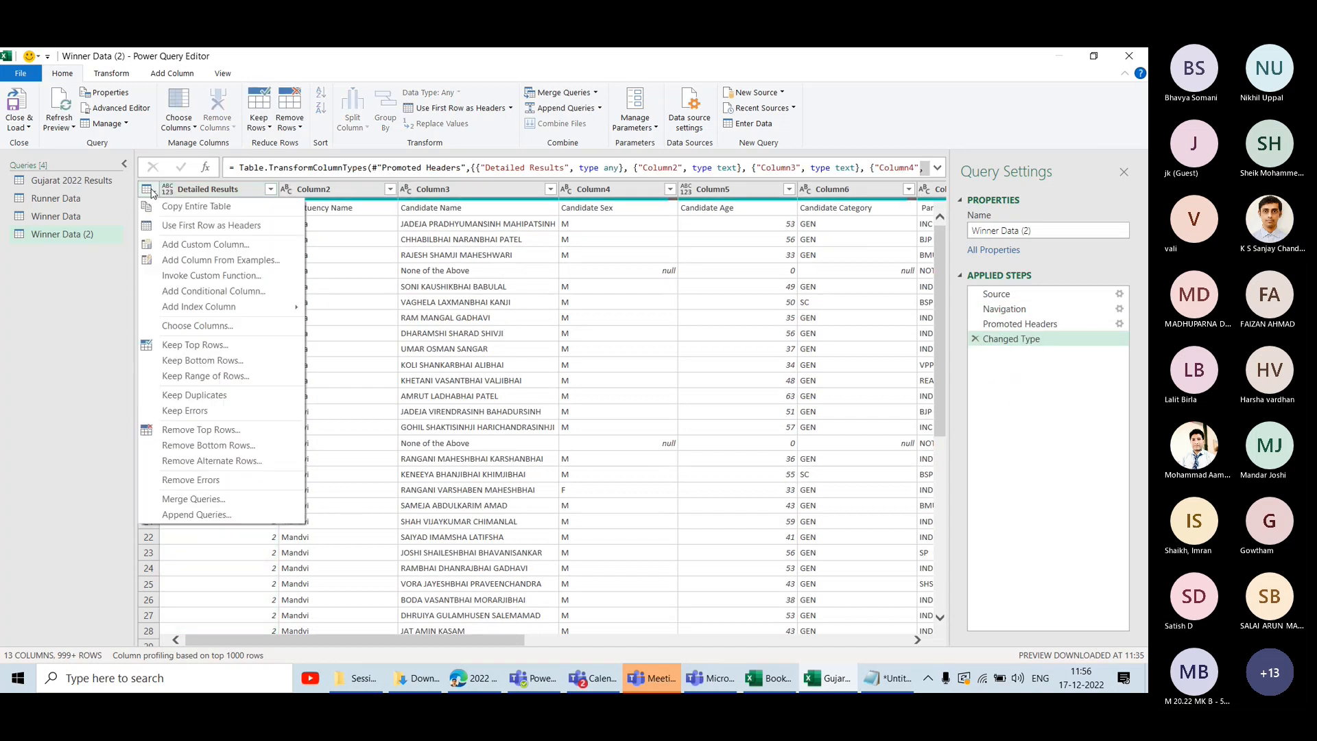
{"action": "left_click", "coordinate": [189, 224]}
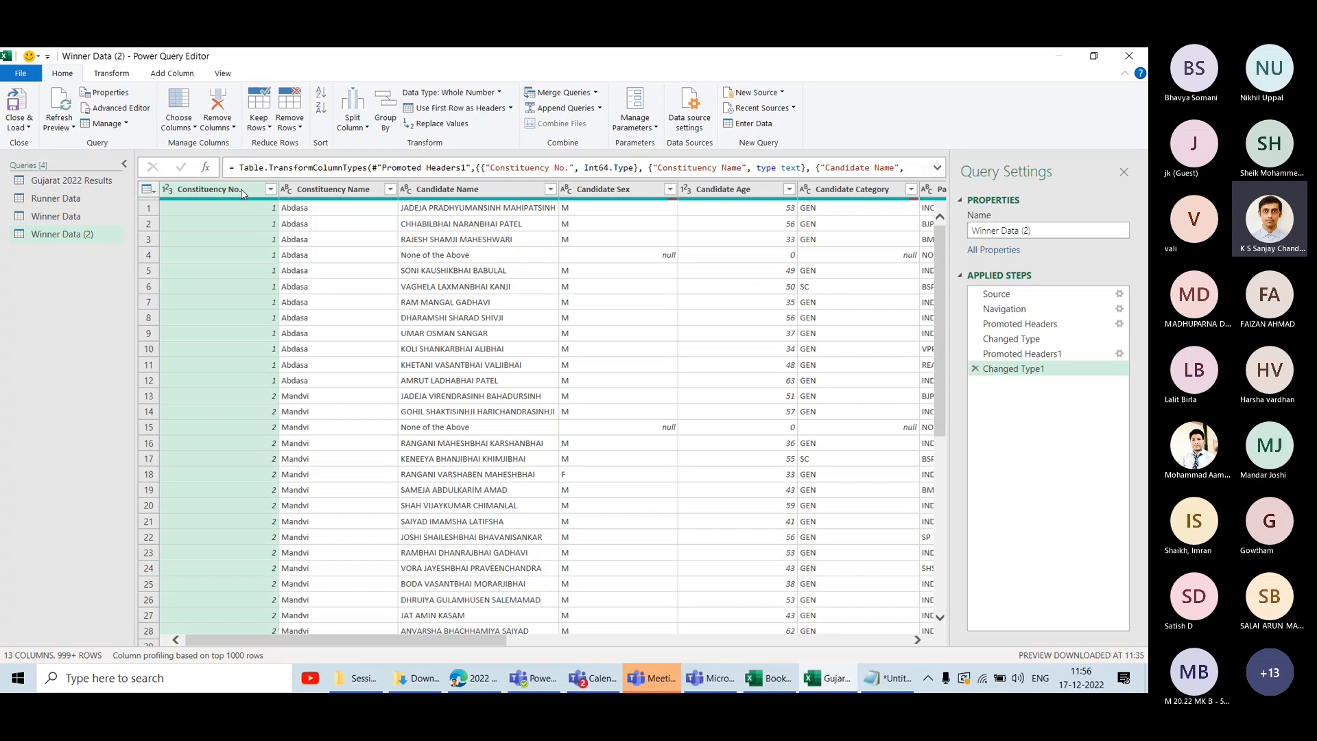
Remove all columns except Constituency No. and Constituency Name from Winner Data (2).
{"action": "left_click", "coordinate": [242, 193]}
{"action": "key", "text": "shift+Right"}
{"action": "right_click", "coordinate": [241, 188]}
{"action": "left_click", "coordinate": [286, 234]}
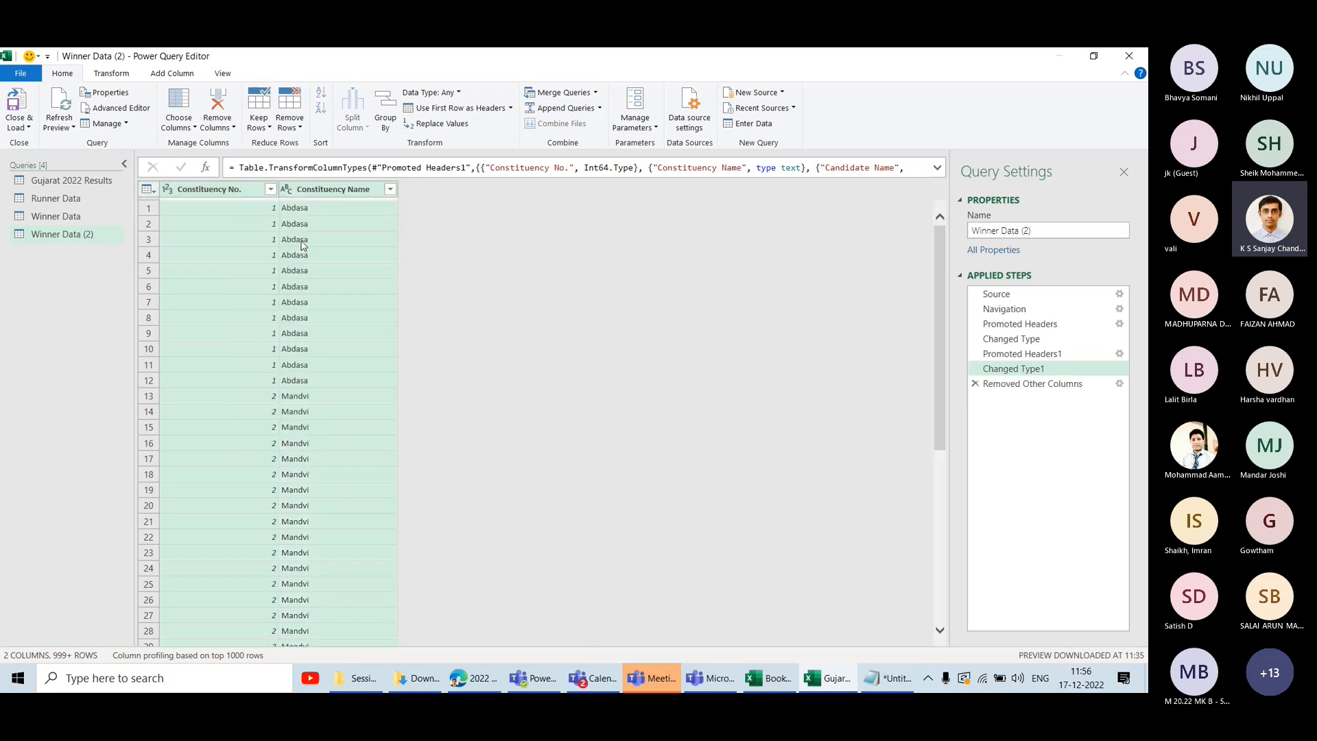
Remove duplicate rows from the Winner Data (2) query and review its preceding applied steps.
{"action": "left_click", "coordinate": [297, 133]}
{"action": "left_click", "coordinate": [332, 193]}
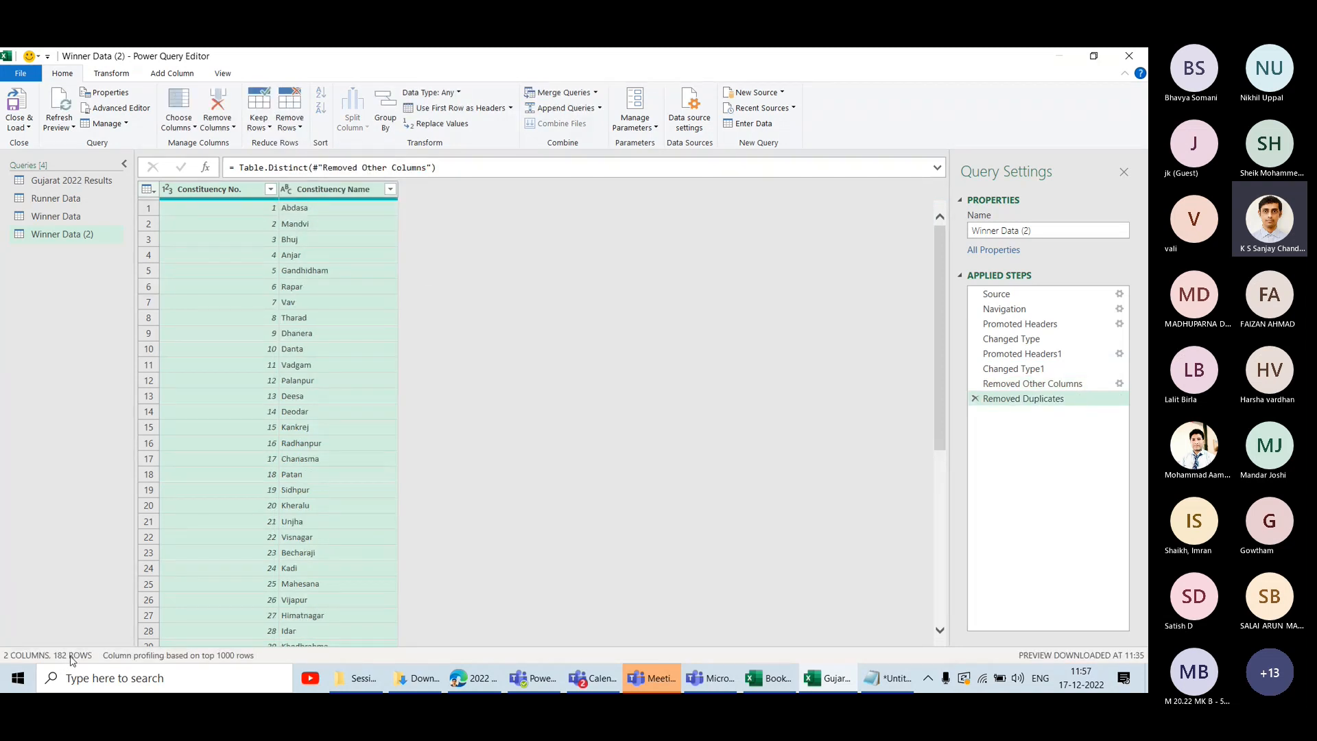
{"action": "left_click", "coordinate": [1065, 368]}
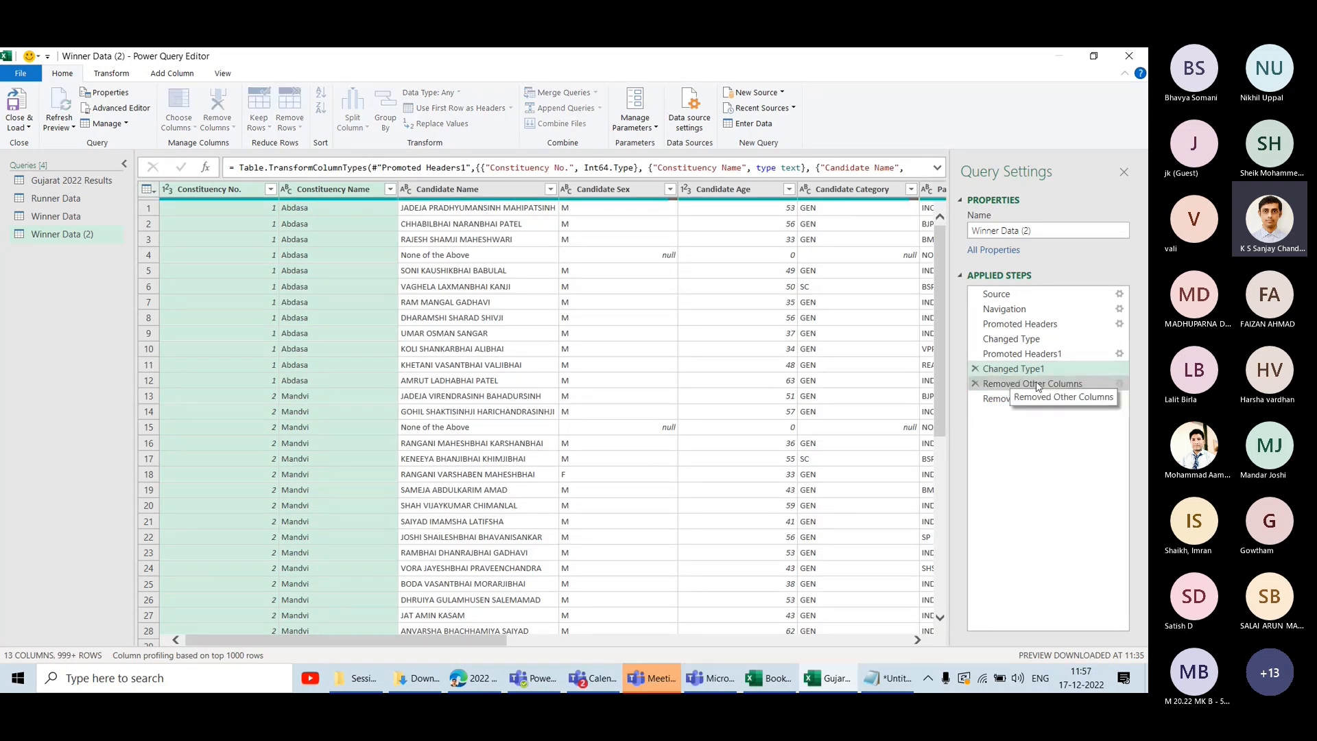
{"action": "left_click", "coordinate": [1037, 384]}
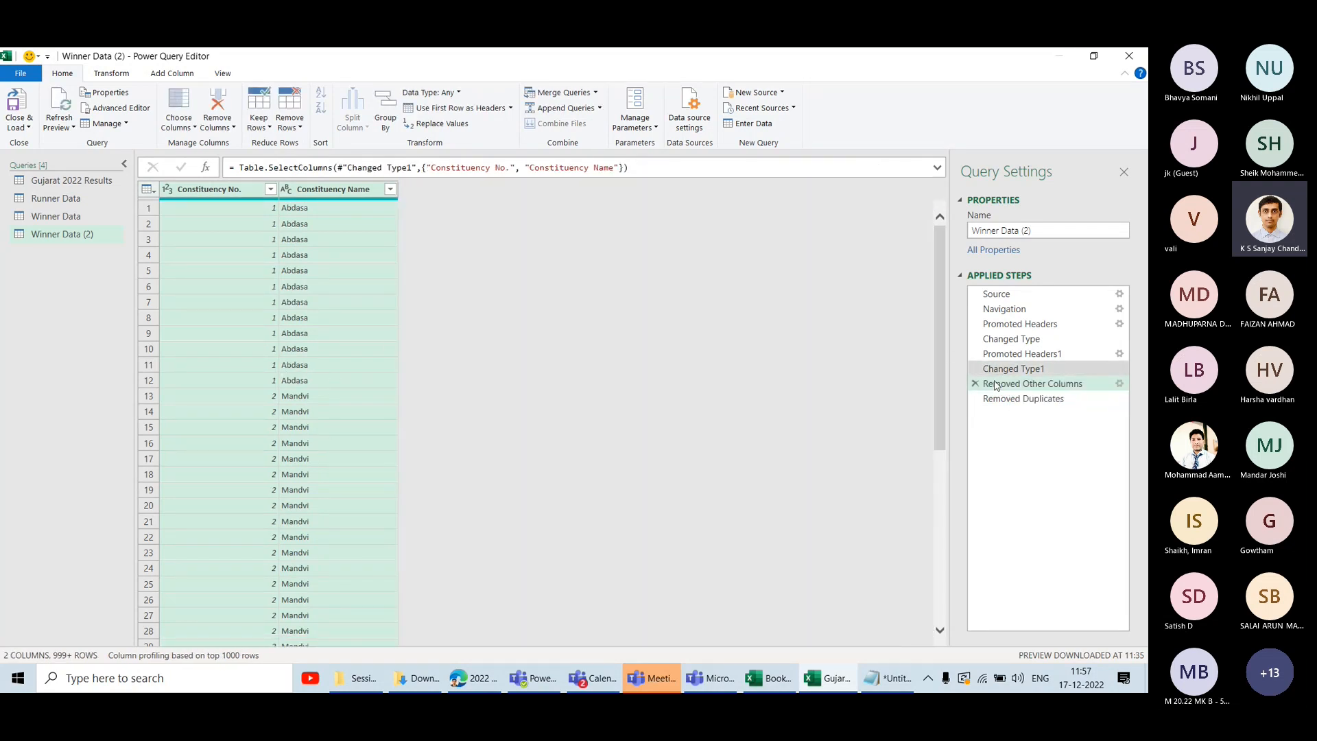
{"action": "left_click", "coordinate": [1019, 400]}
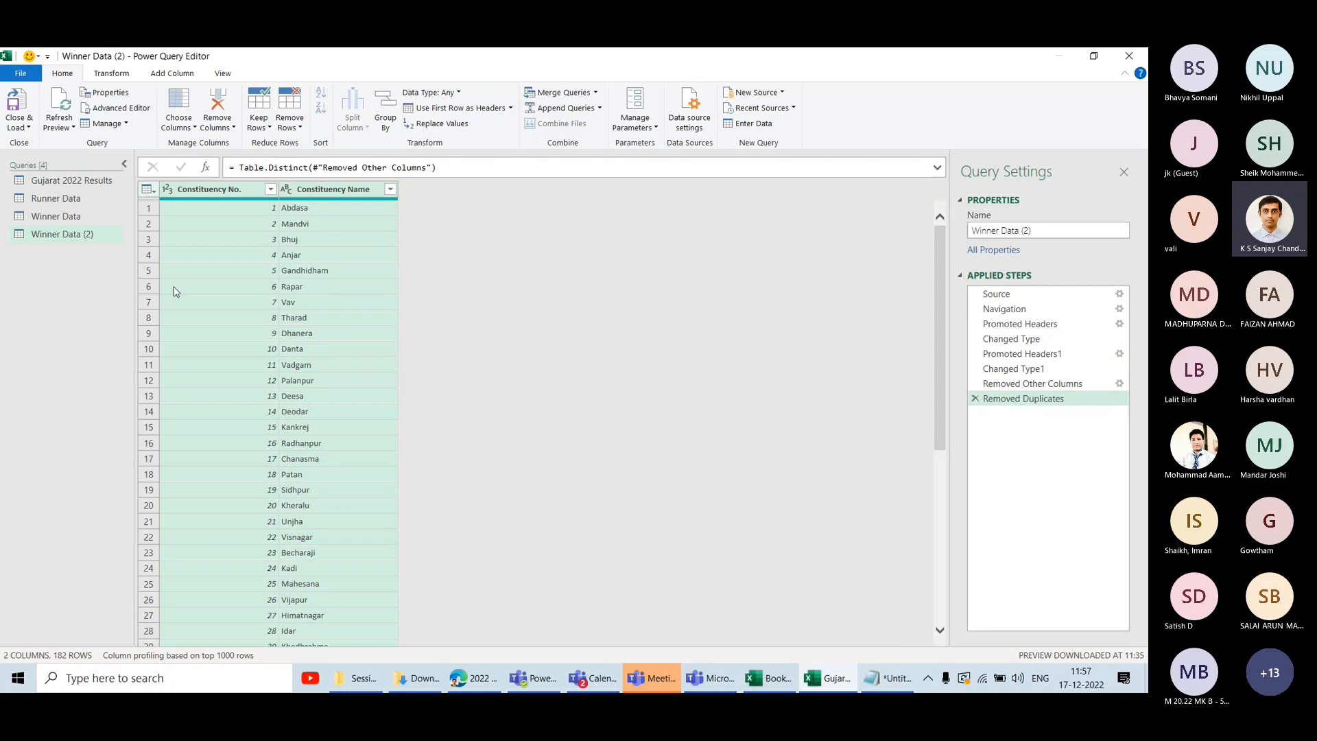
Merge Winner Data (2) with Runner Data as a left outer join, matching on Constituency No. and Constituency Name.
{"action": "left_click", "coordinate": [572, 98]}
{"action": "left_click", "coordinate": [445, 345]}
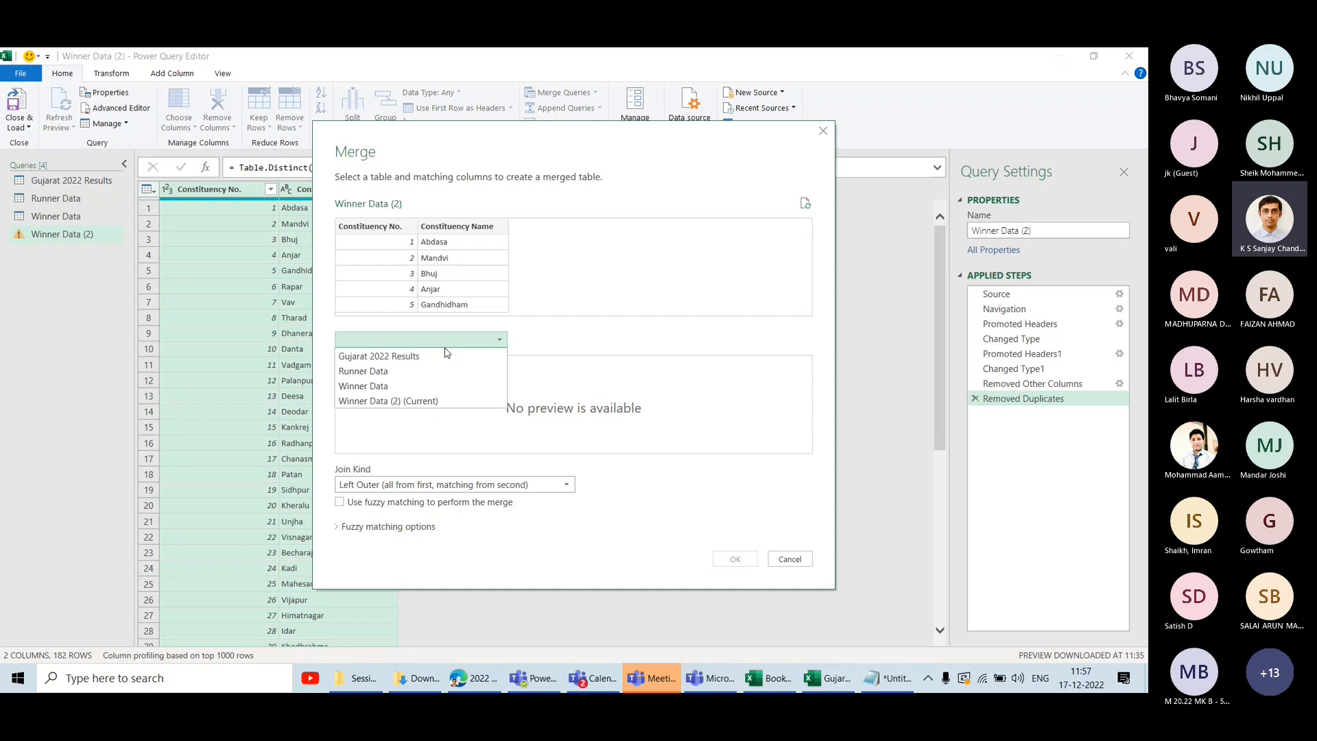
{"action": "left_click", "coordinate": [461, 371]}
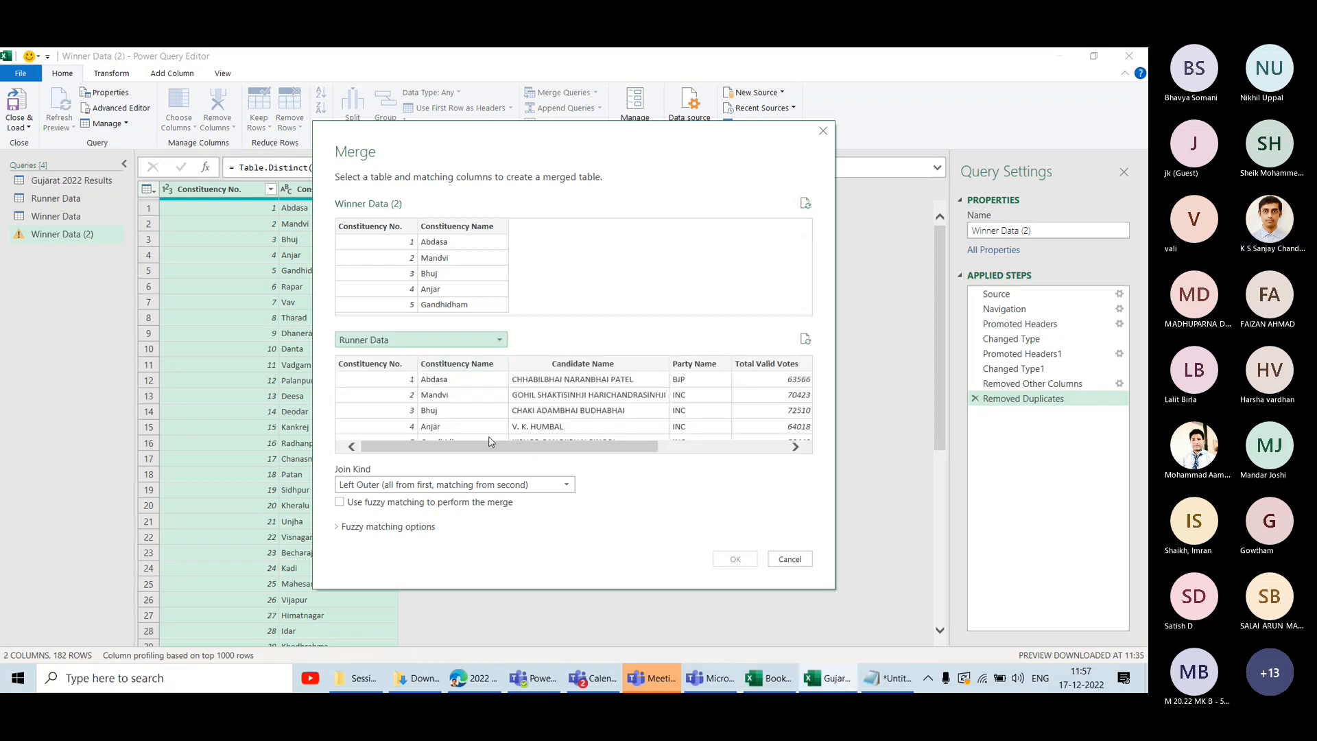
{"action": "left_click", "coordinate": [397, 228]}
{"action": "left_click", "coordinate": [442, 231], "text": "ctrl"}
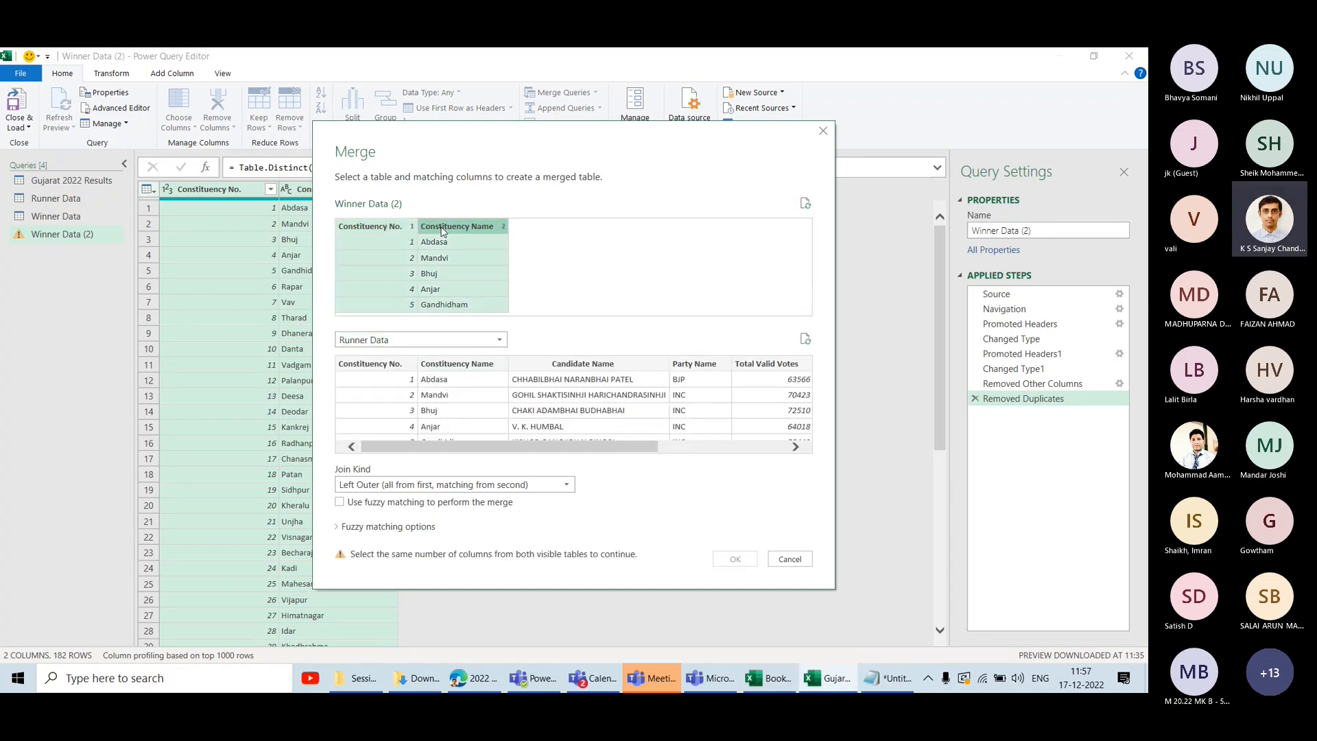
{"action": "left_click", "coordinate": [408, 369]}
{"action": "left_click", "coordinate": [445, 369], "text": "ctrl"}
{"action": "left_click", "coordinate": [748, 563]}
Expand the merged Runner Data column with all fields except Constituency No. and Constituency Name.
{"action": "left_click", "coordinate": [509, 189]}
{"action": "left_click", "coordinate": [353, 390]}
{"action": "left_click", "coordinate": [423, 420]}
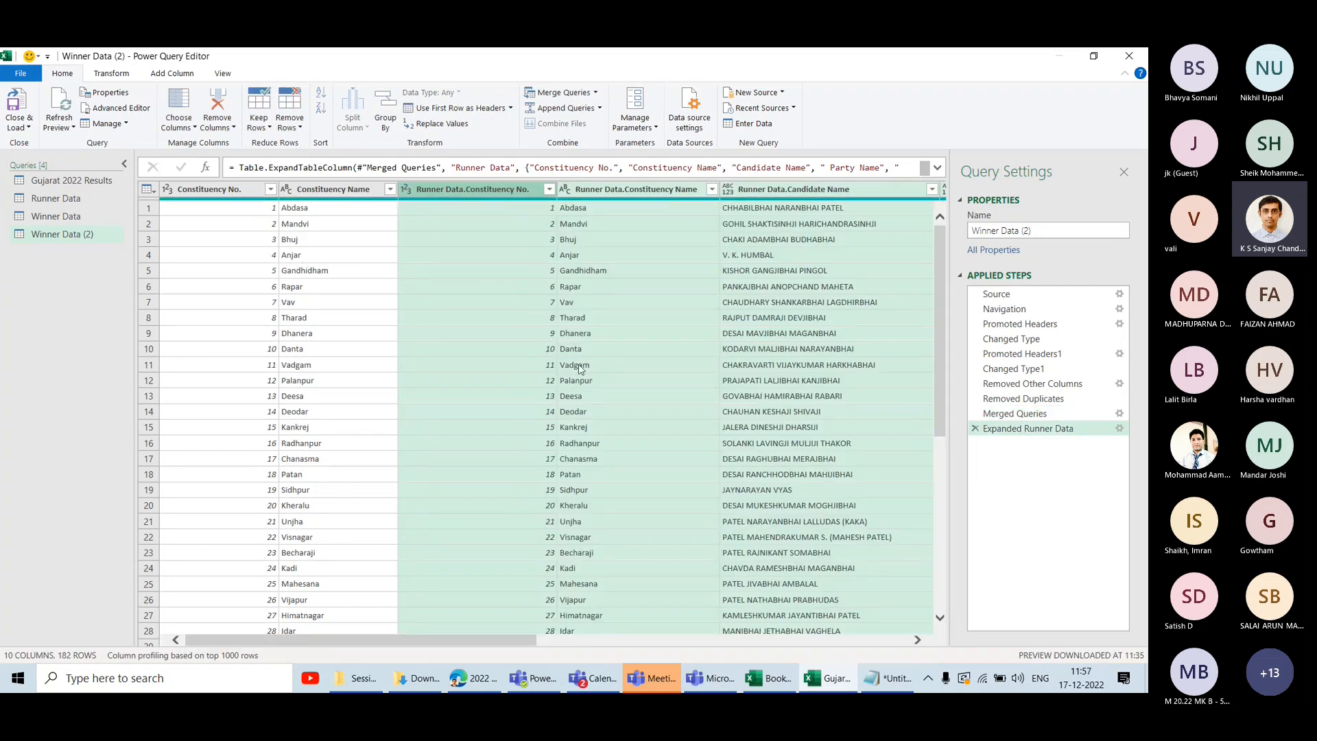
{"action": "scroll", "coordinate": [579, 366], "scroll_direction": "right", "scroll_amount": 10}
{"action": "scroll", "coordinate": [579, 365], "scroll_direction": "left", "scroll_amount": 10}
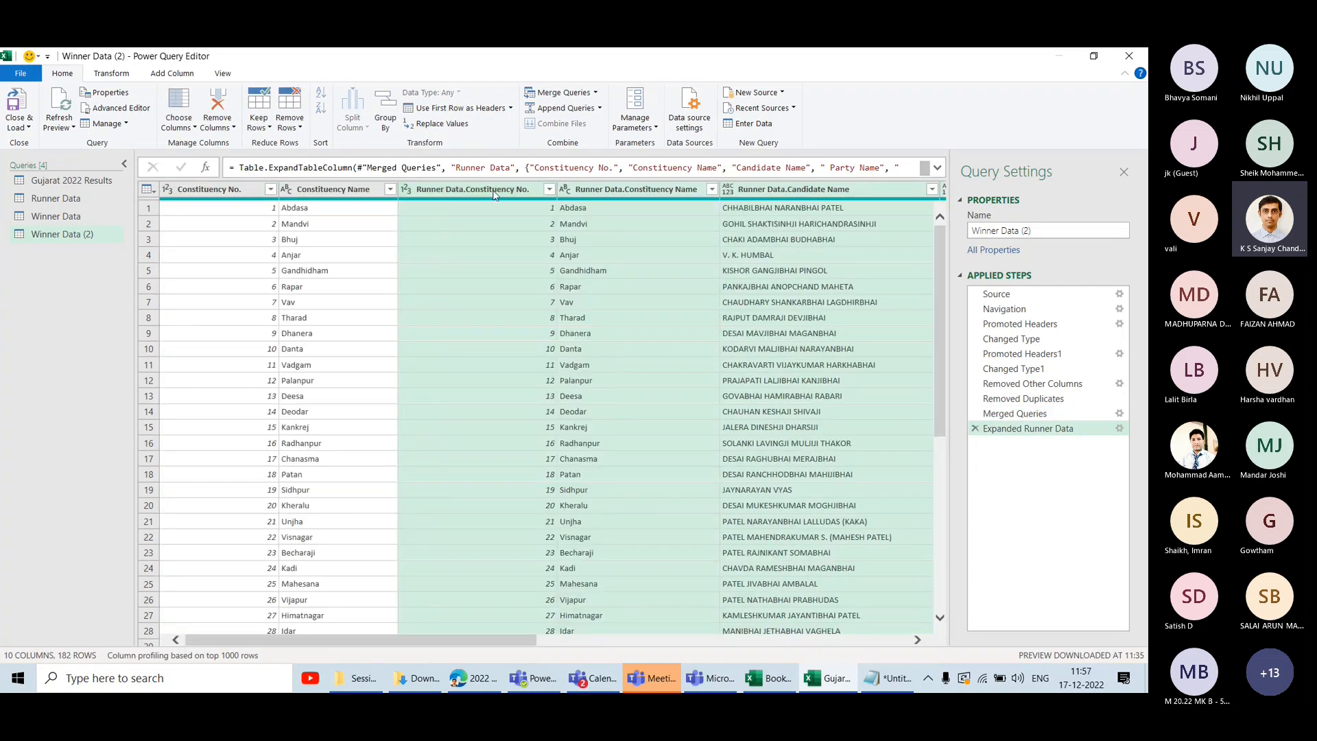
{"action": "left_click", "coordinate": [1119, 428]}
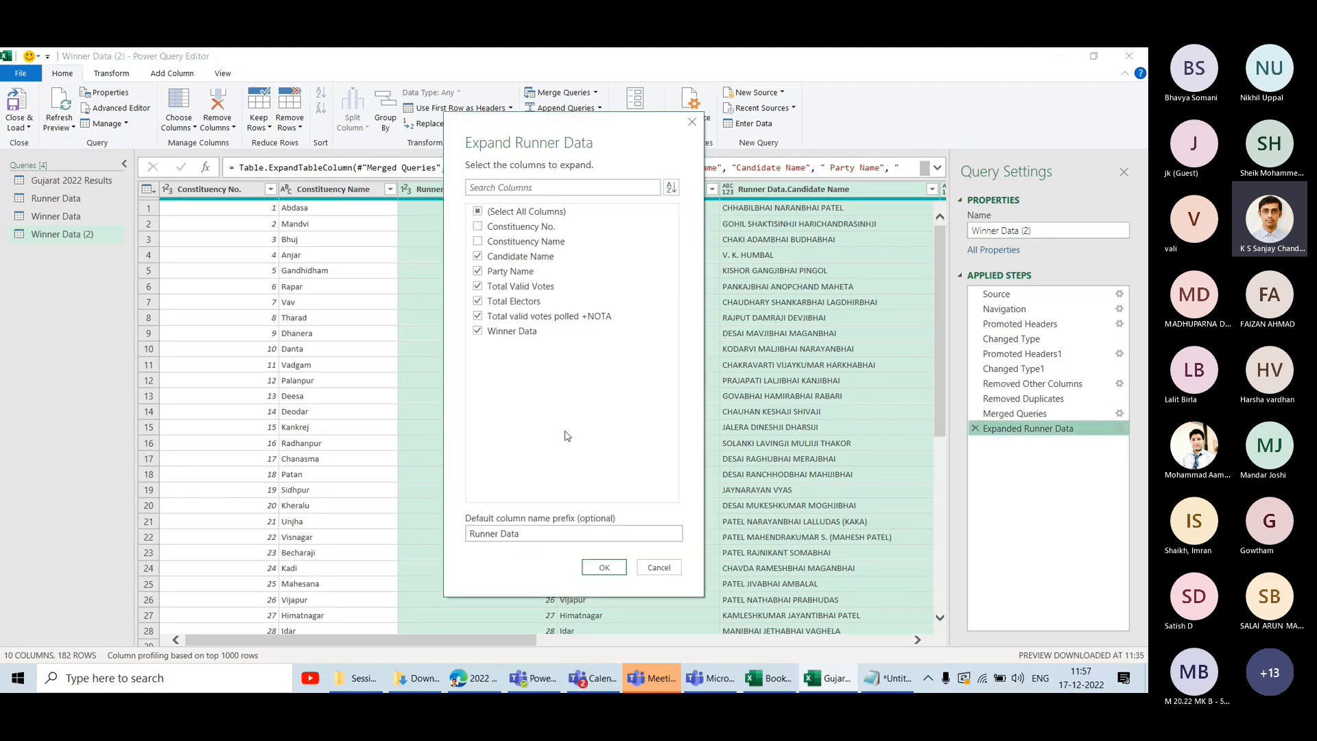
{"action": "left_click", "coordinate": [604, 567]}
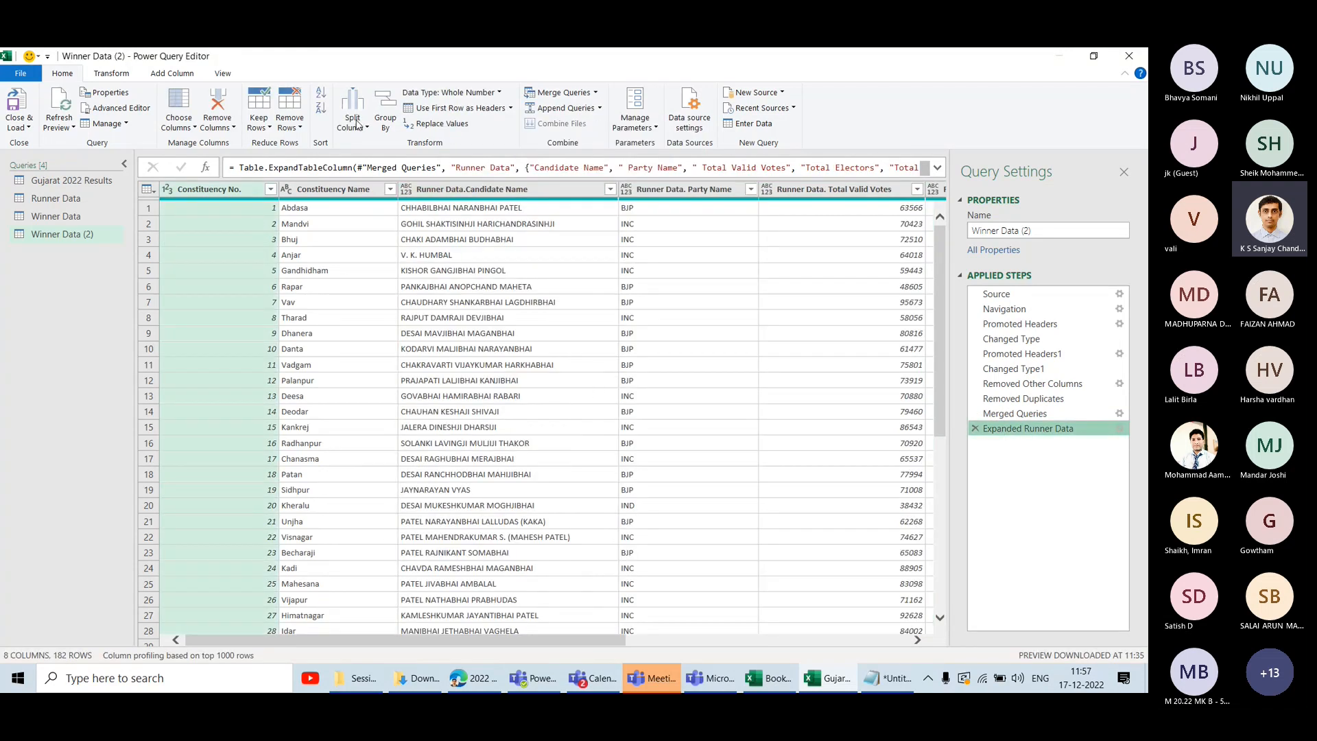
Merge Winner Data (2) with Winner Data as a left outer join, matching on Constituency No. and Constituency Name.
{"action": "left_click", "coordinate": [552, 92]}
{"action": "left_click", "coordinate": [431, 341]}
{"action": "left_click", "coordinate": [371, 382]}
{"action": "left_click", "coordinate": [378, 238]}
{"action": "left_click", "coordinate": [435, 243], "text": "ctrl"}
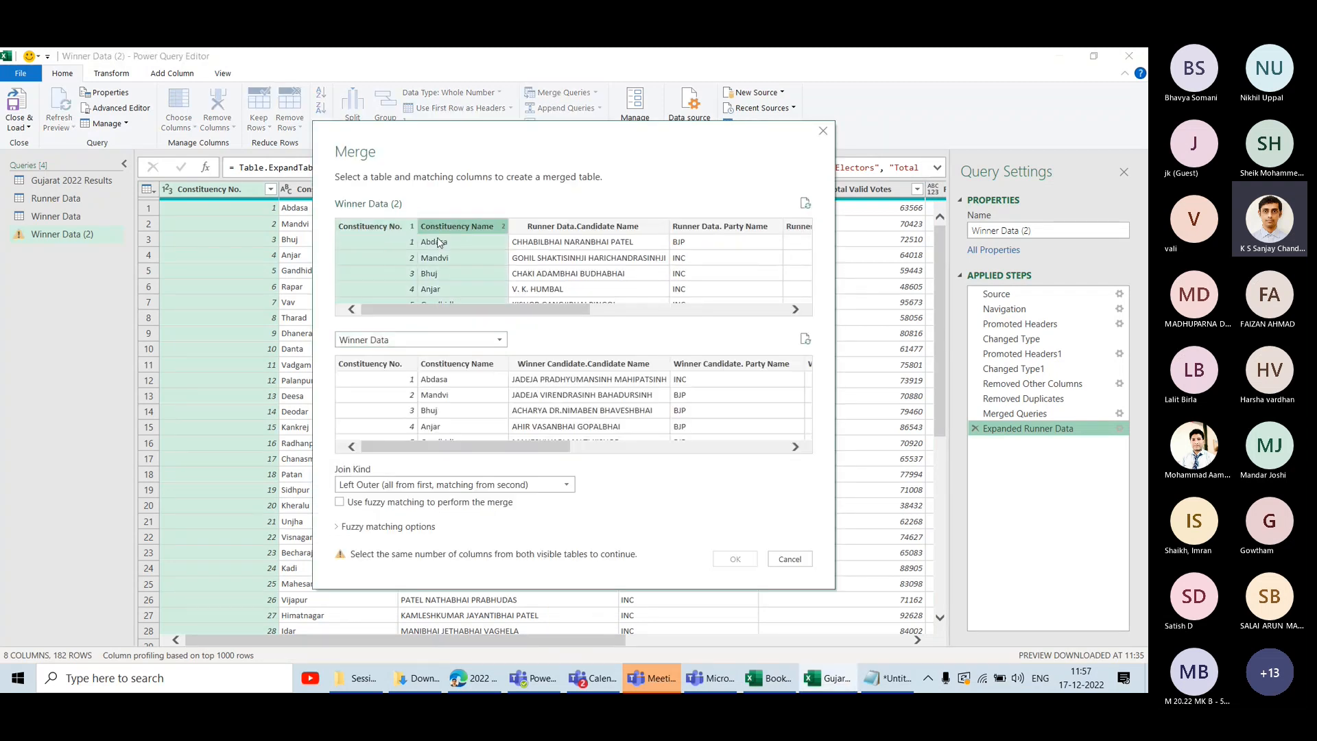
{"action": "left_click", "coordinate": [392, 363]}
{"action": "left_click", "coordinate": [446, 369], "text": "ctrl"}
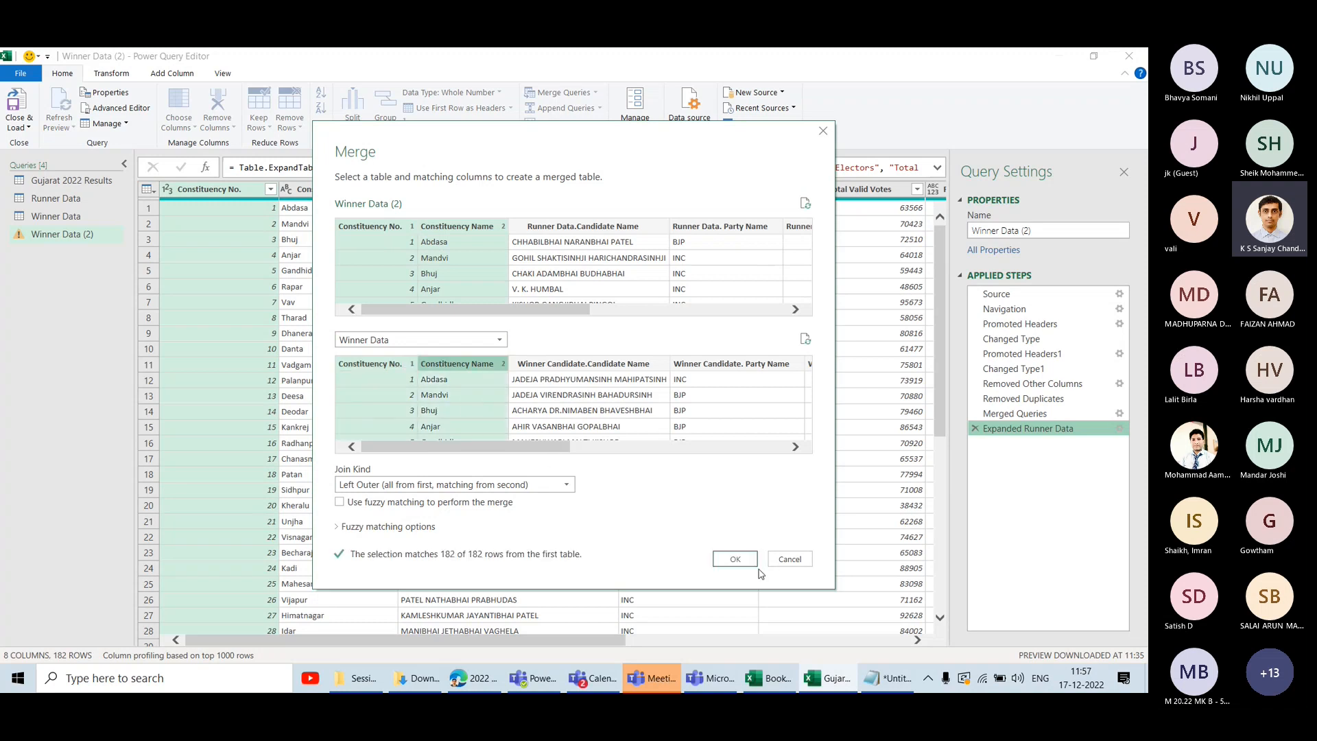
{"action": "left_click", "coordinate": [737, 559]}
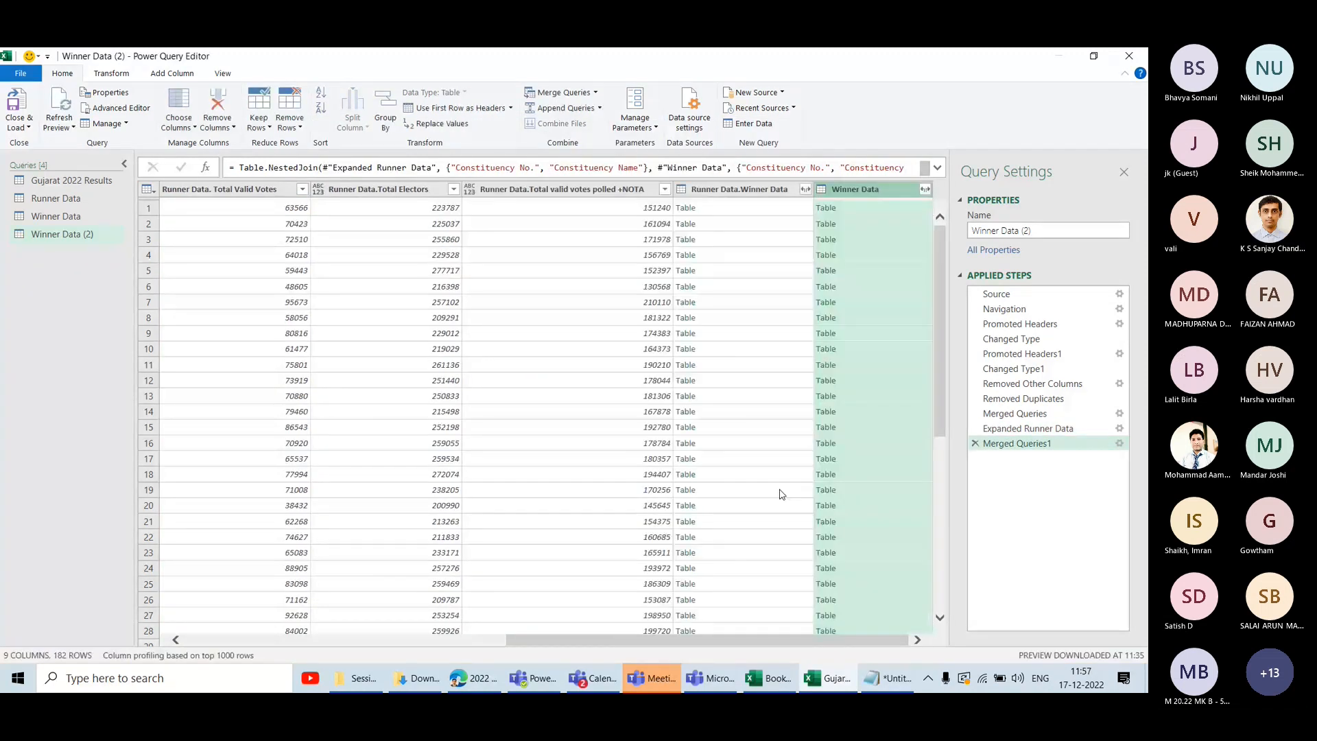
Expand the merged Winner Data column with all fields except Constituency No. and Constituency Name.
{"action": "left_click", "coordinate": [925, 189]}
{"action": "left_click", "coordinate": [738, 265]}
{"action": "left_click", "coordinate": [739, 280]}
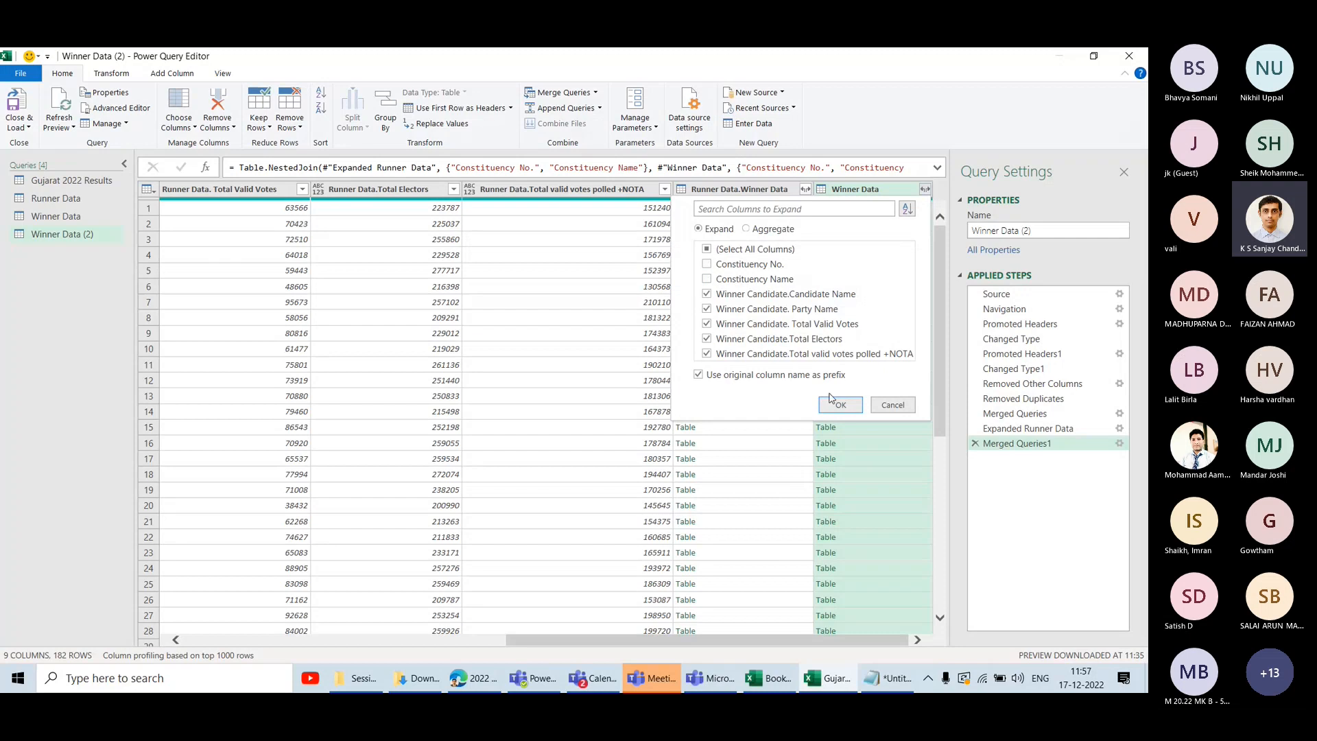
{"action": "left_click", "coordinate": [840, 405]}
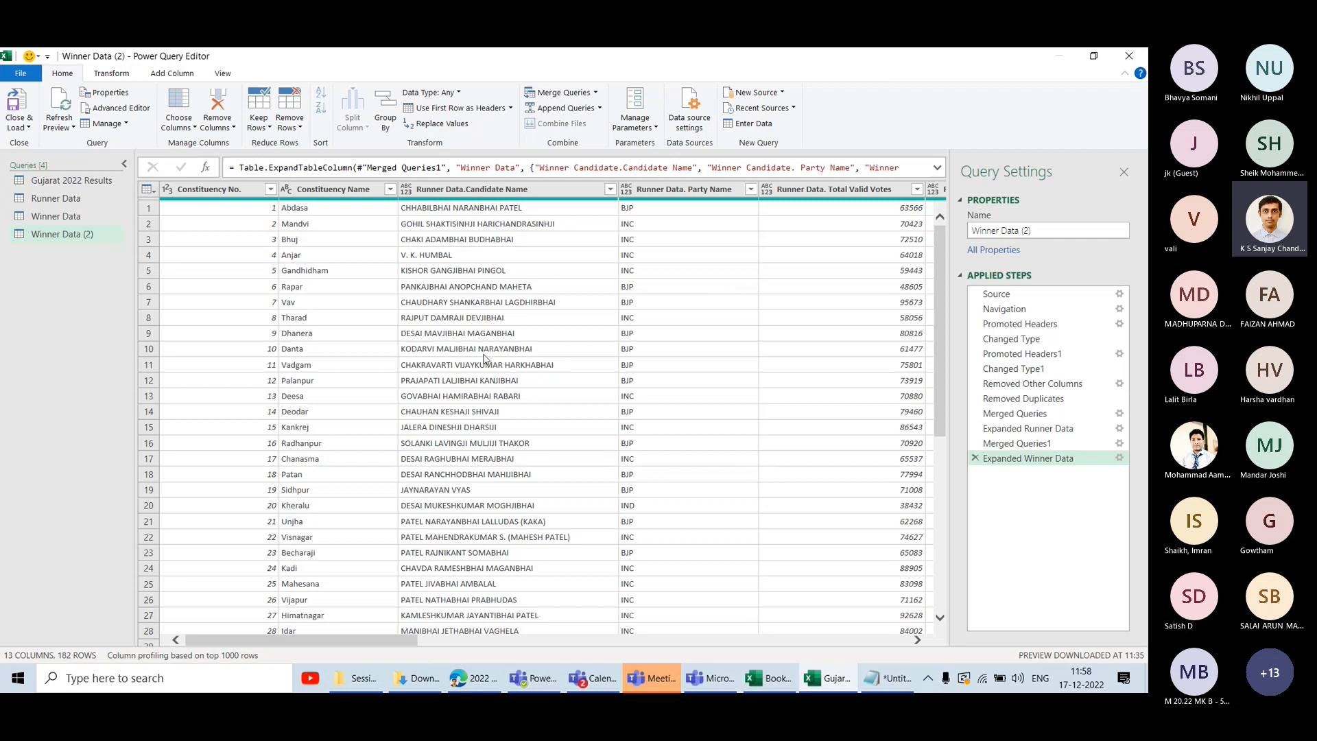
Rename the Winner Data (2) query to Gujarat 2017 Results.
{"action": "double_click", "coordinate": [92, 234]}
{"action": "type", "text": "Gu"}
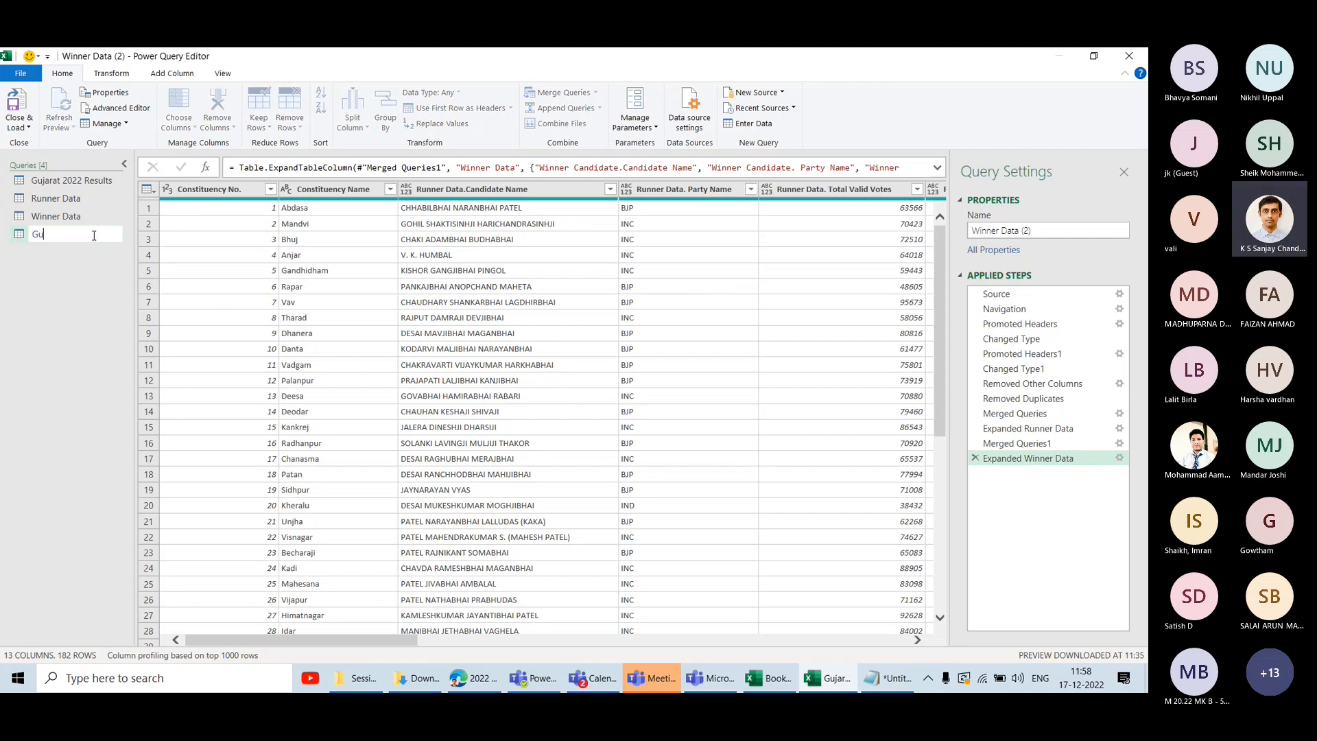
{"action": "type", "text": "jarat 2017 Results"}
{"action": "key", "text": "Return"}
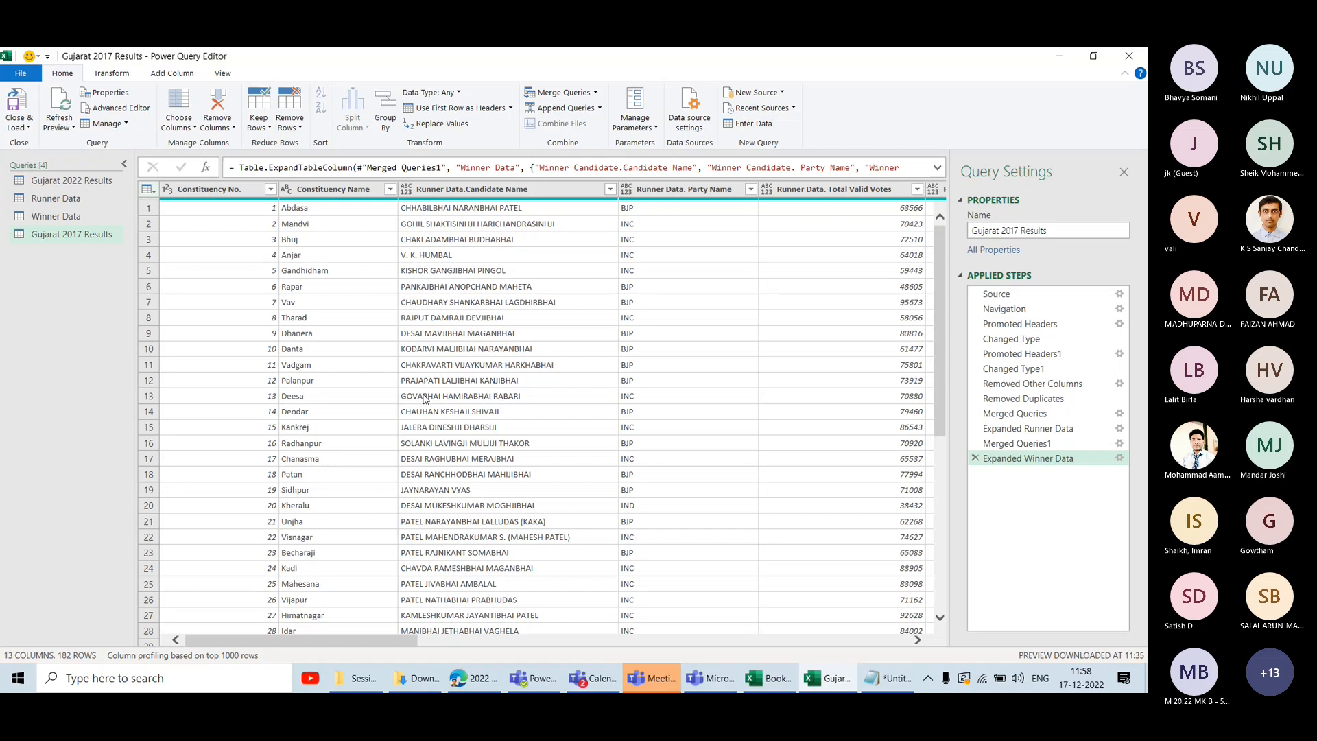
Examine the columns of the Gujarat 2017 Results query and compare them with the Gujarat 2022 Results query.
{"action": "left_click", "coordinate": [524, 208]}
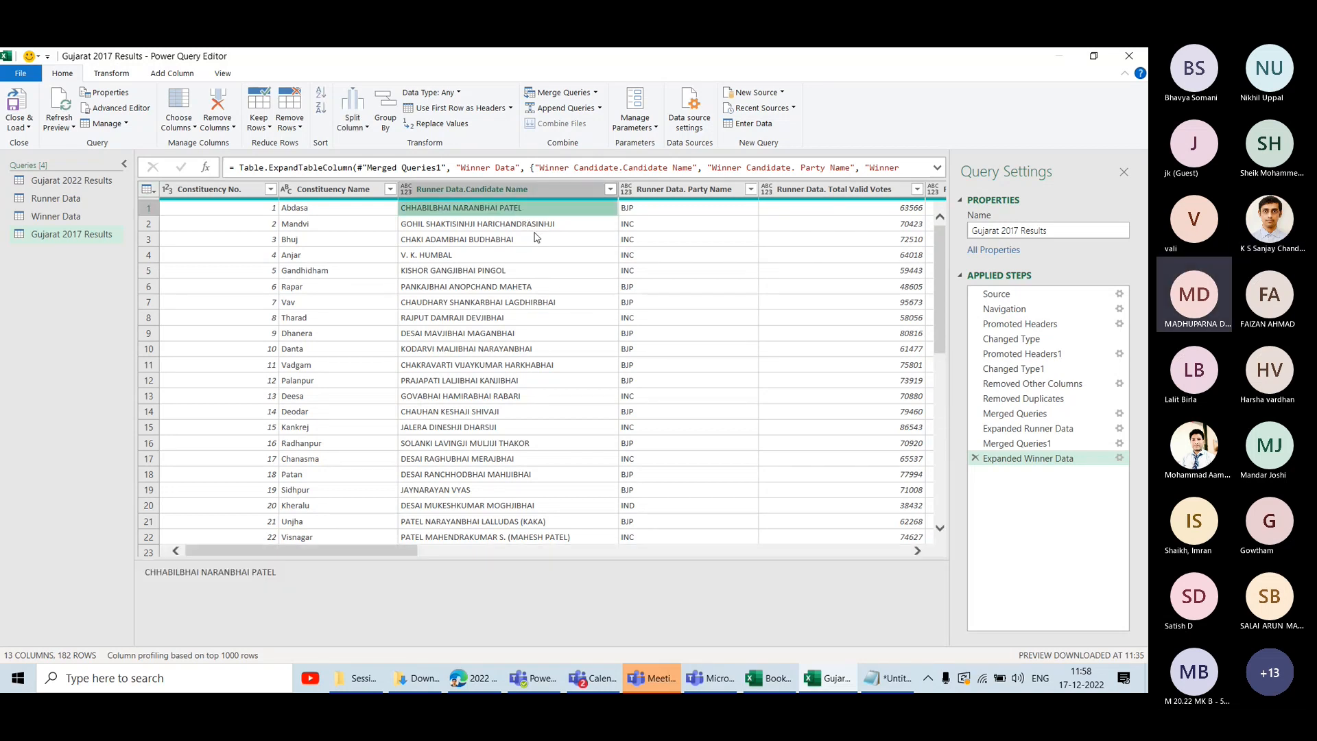
{"action": "left_click", "coordinate": [536, 237]}
{"action": "scroll", "coordinate": [549, 358], "scroll_direction": "right", "scroll_amount": 5}
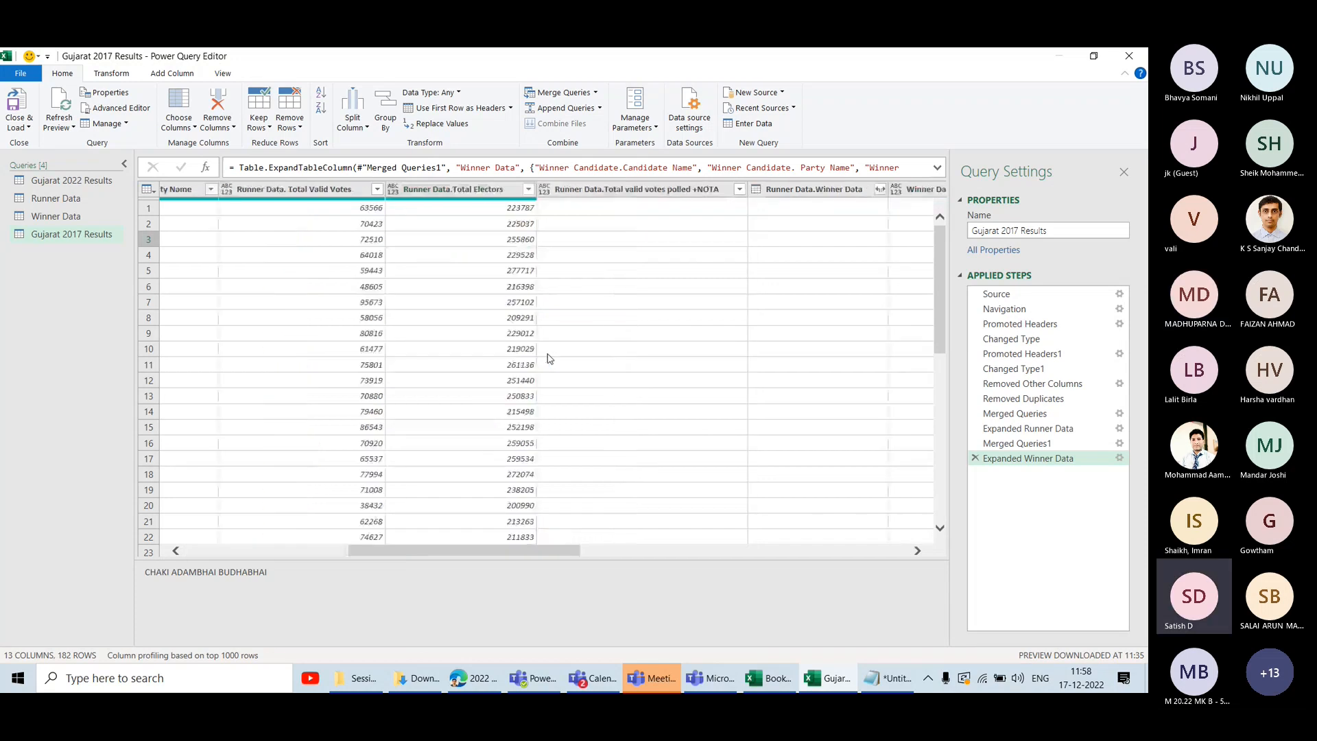
{"action": "scroll", "coordinate": [550, 358], "scroll_direction": "left", "scroll_amount": 5}
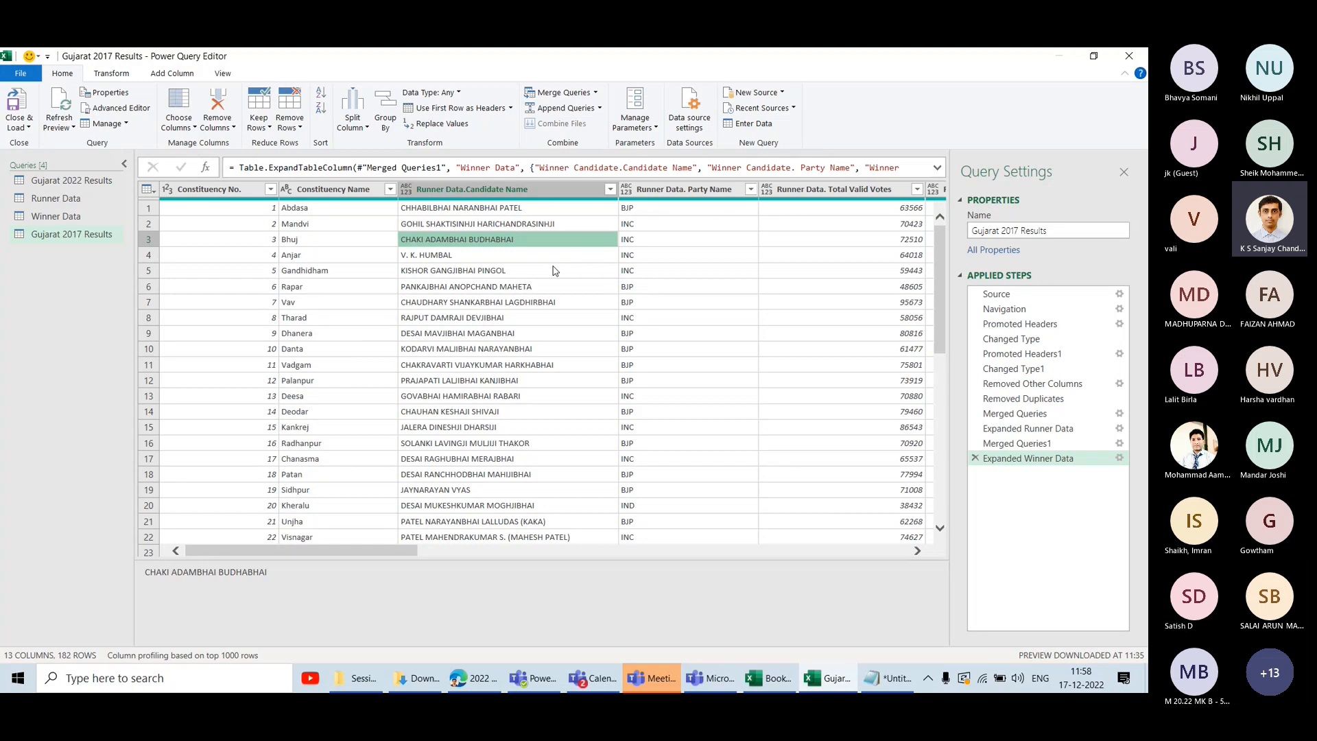
{"action": "left_click", "coordinate": [122, 74]}
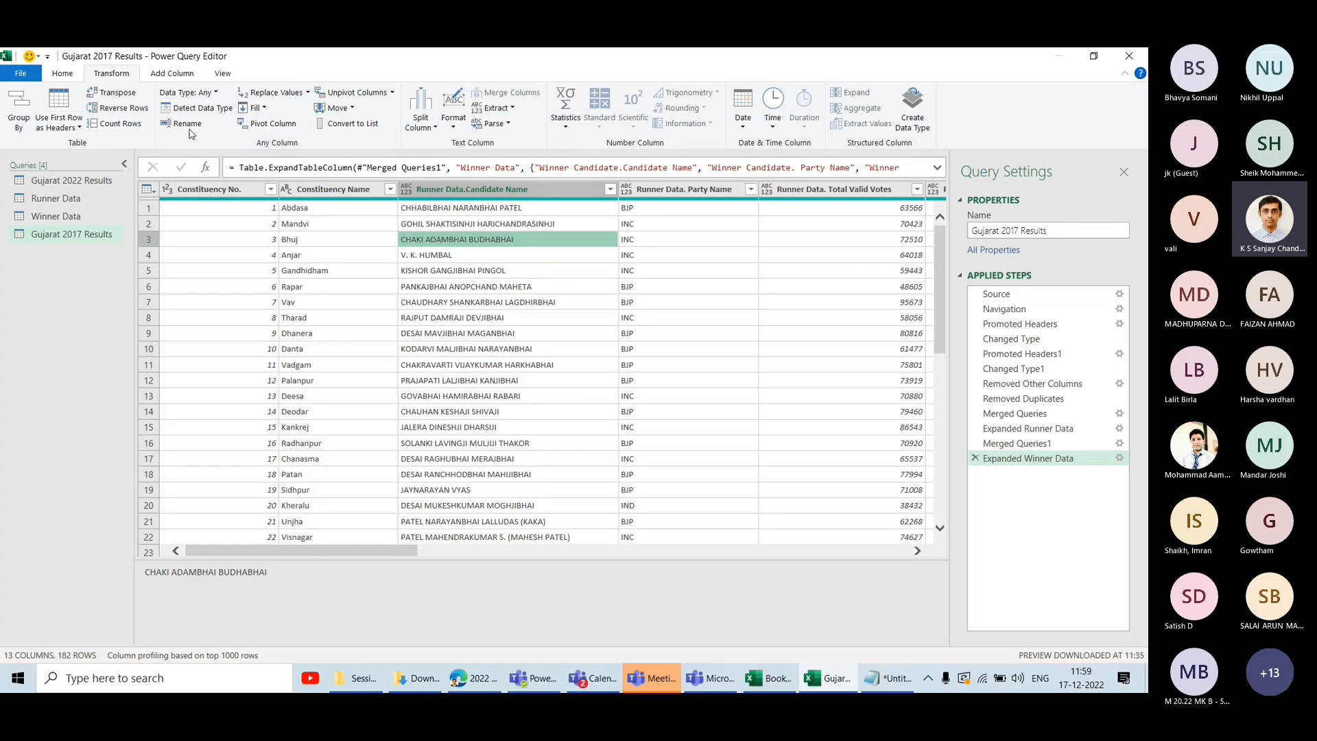
{"action": "left_click", "coordinate": [63, 74]}
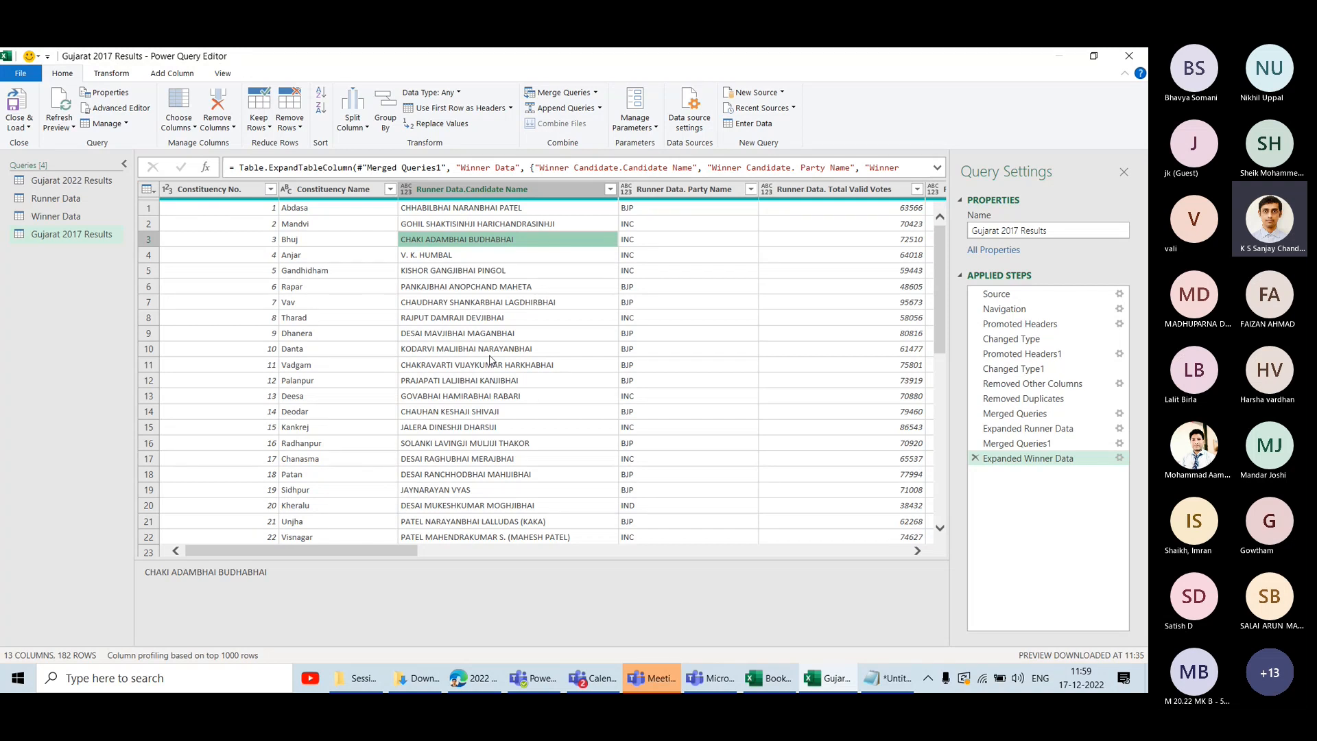
{"action": "left_click", "coordinate": [80, 182]}
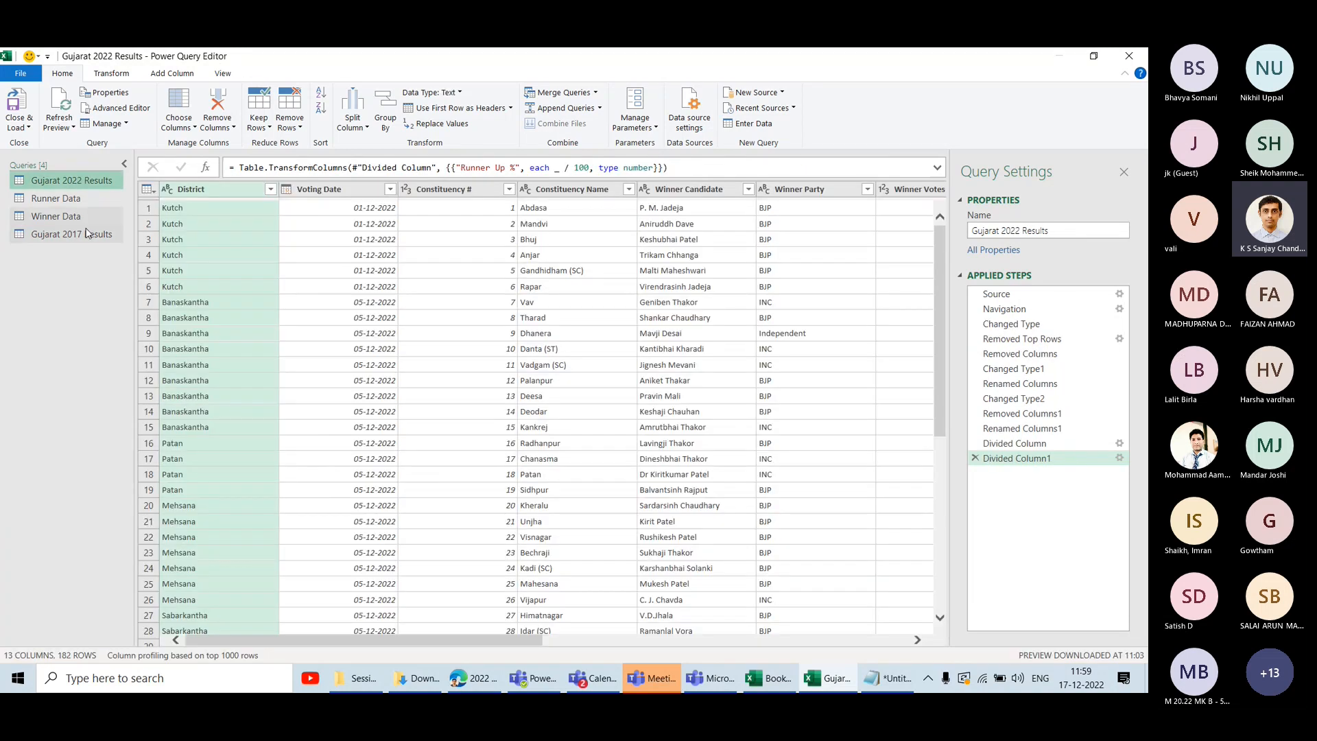
{"action": "left_click", "coordinate": [69, 234]}
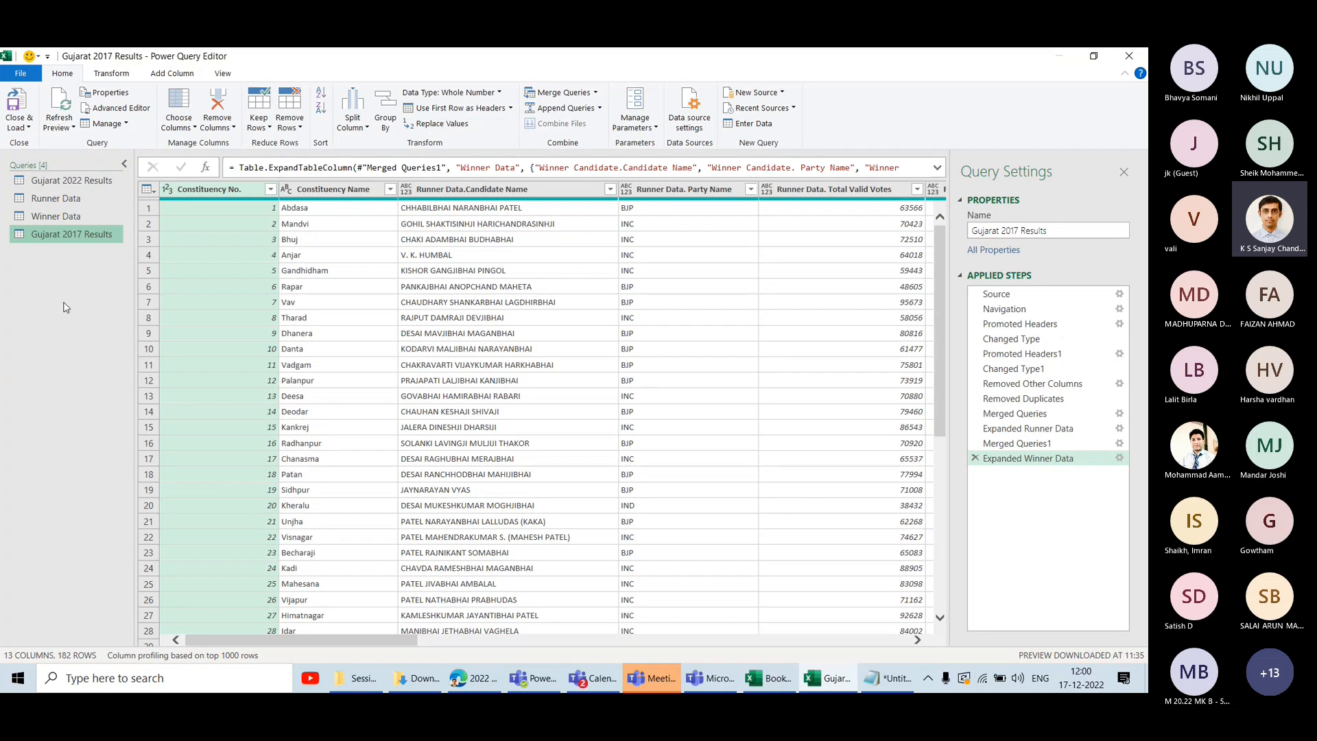
{"action": "left_click", "coordinate": [68, 180]}
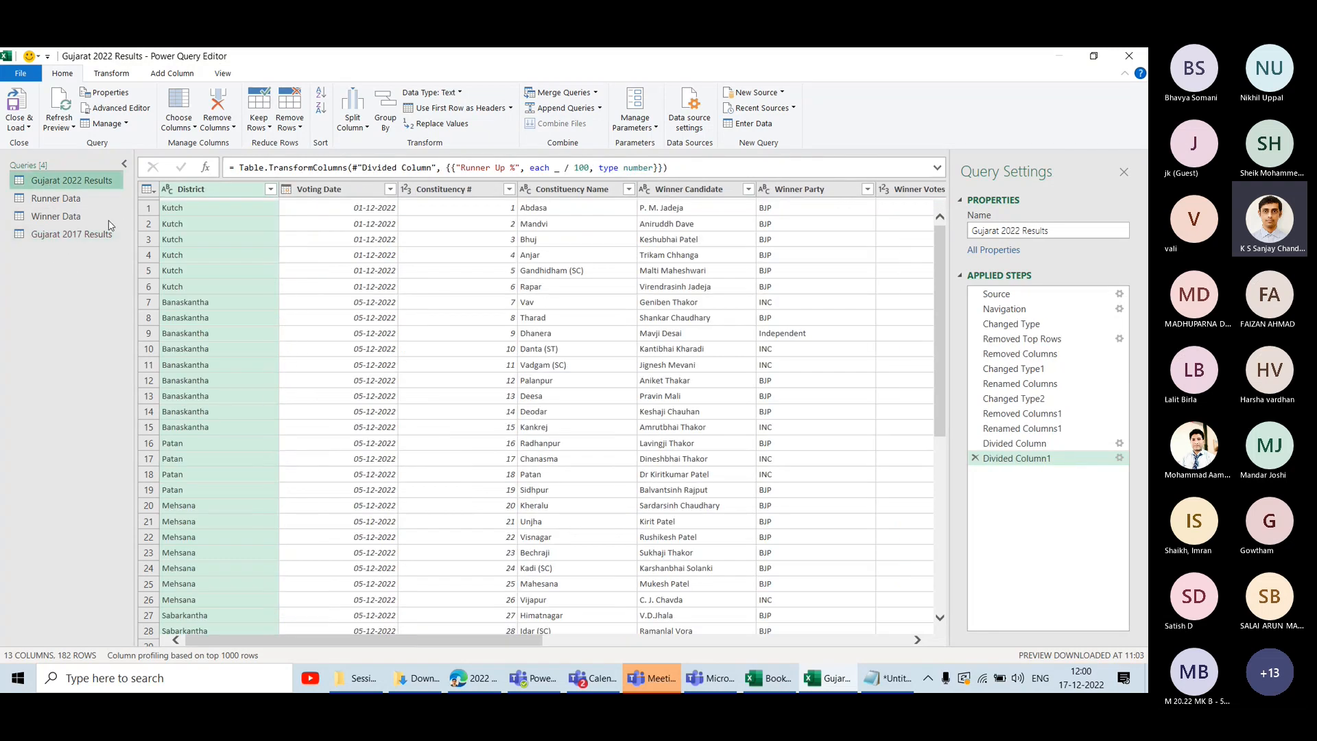
{"action": "left_click", "coordinate": [87, 240]}
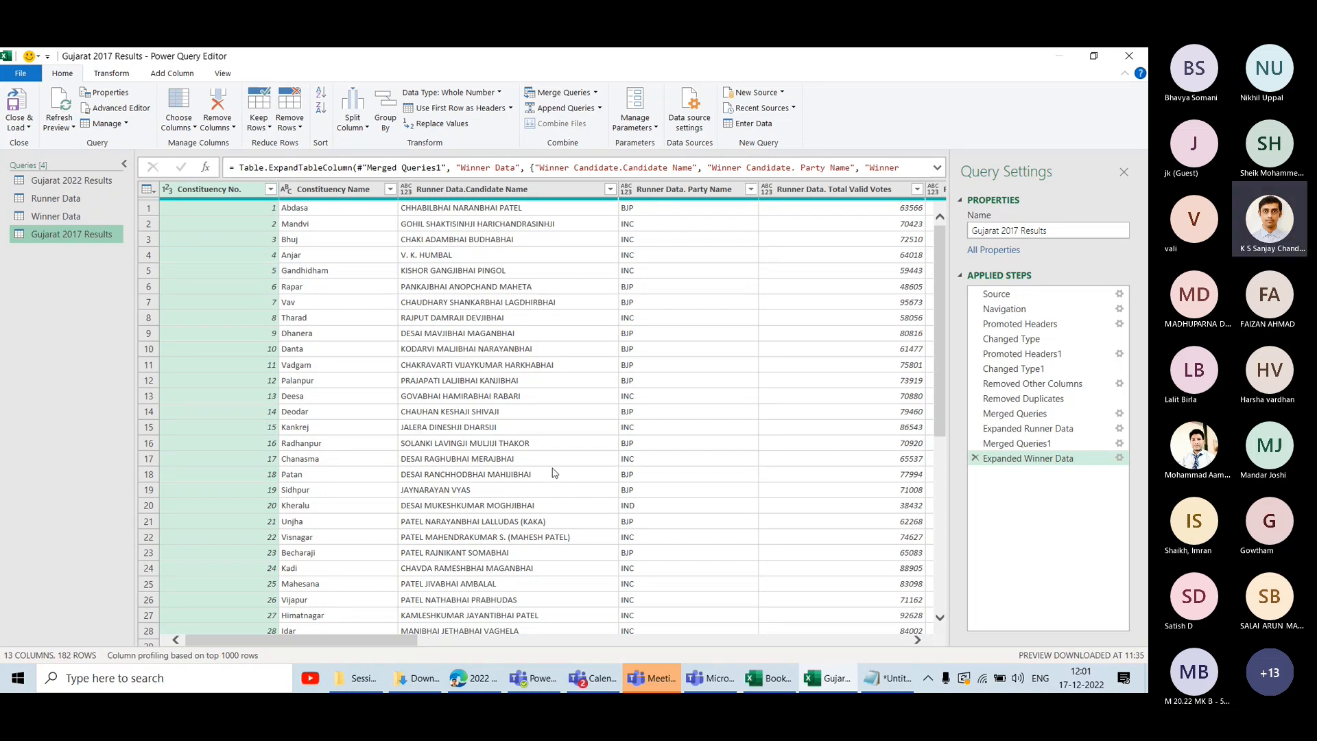
Close the query editor, load the queries to the workbook, and enter Swing in cell D7 of Sheet1.
{"action": "left_click", "coordinate": [17, 106]}
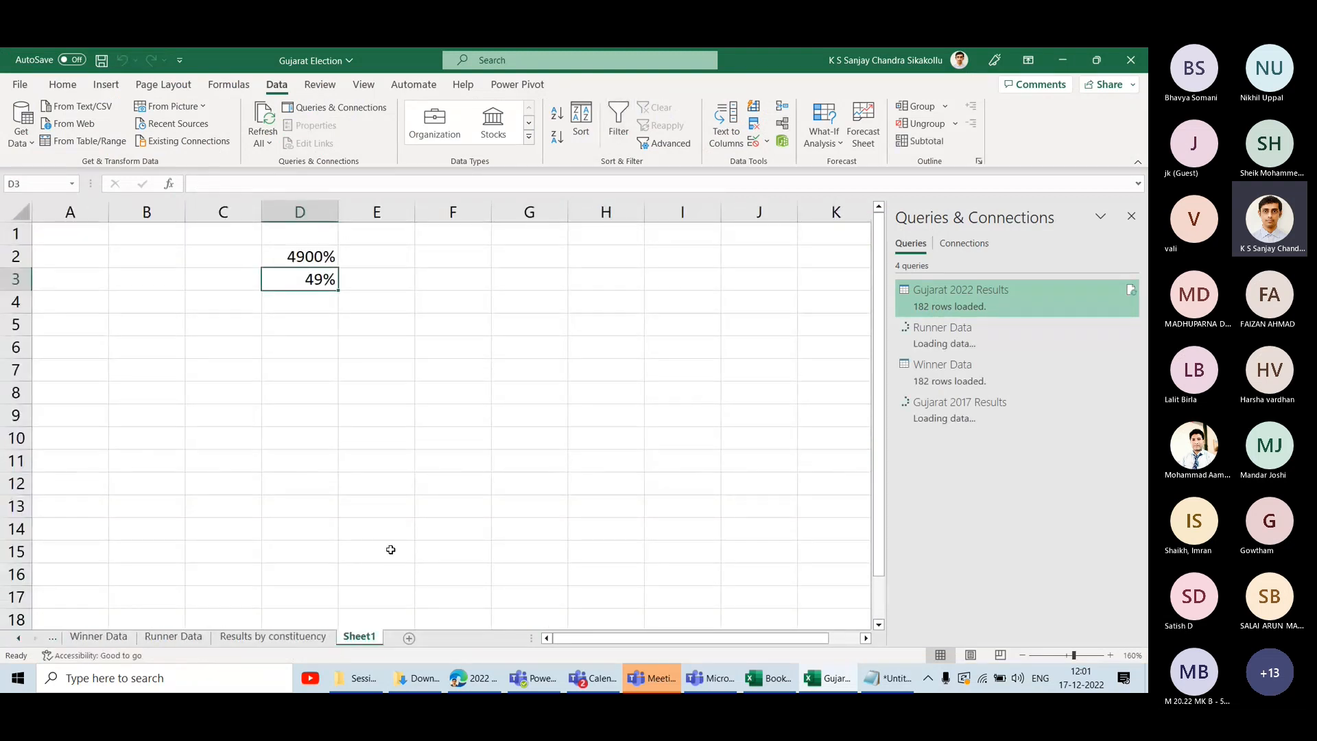
{"action": "left_click", "coordinate": [339, 374]}
{"action": "left_click", "coordinate": [323, 370]}
{"action": "type", "text": "Swing"}
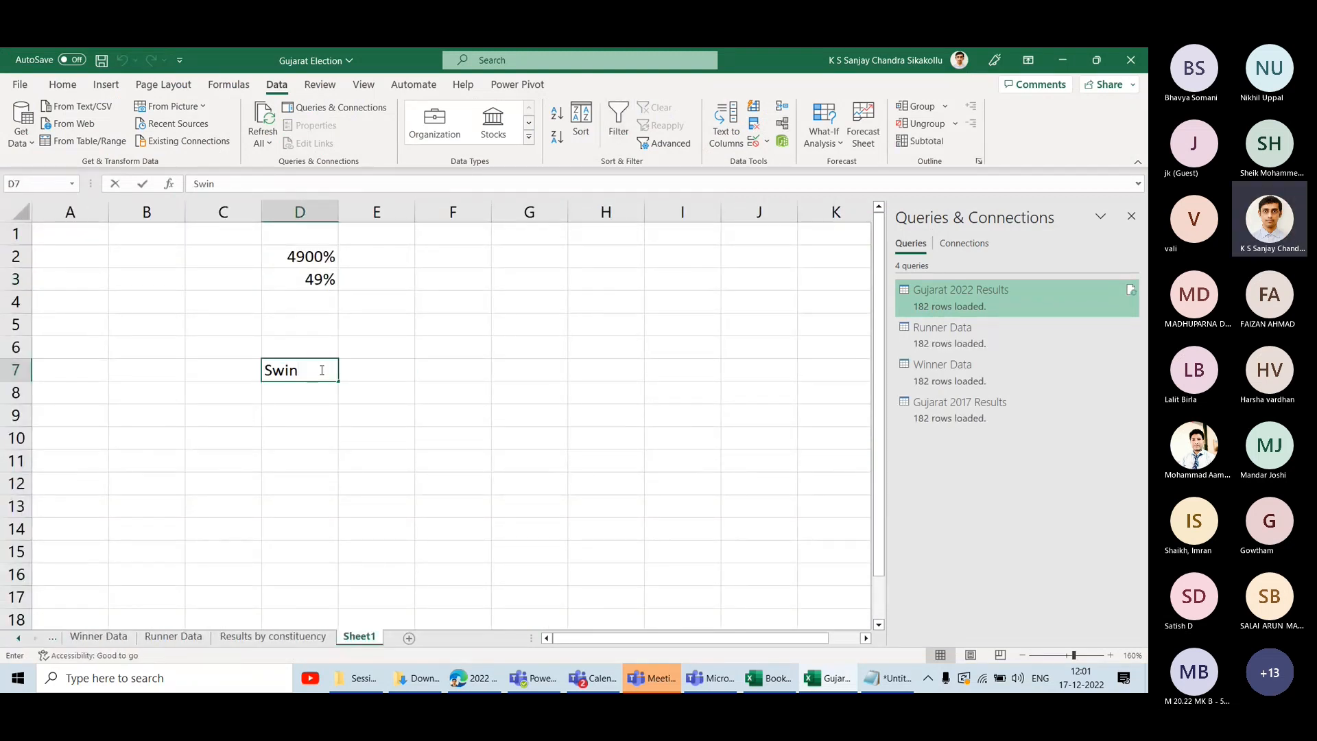
{"action": "key", "text": "Return"}
{"action": "key", "text": "Return"}
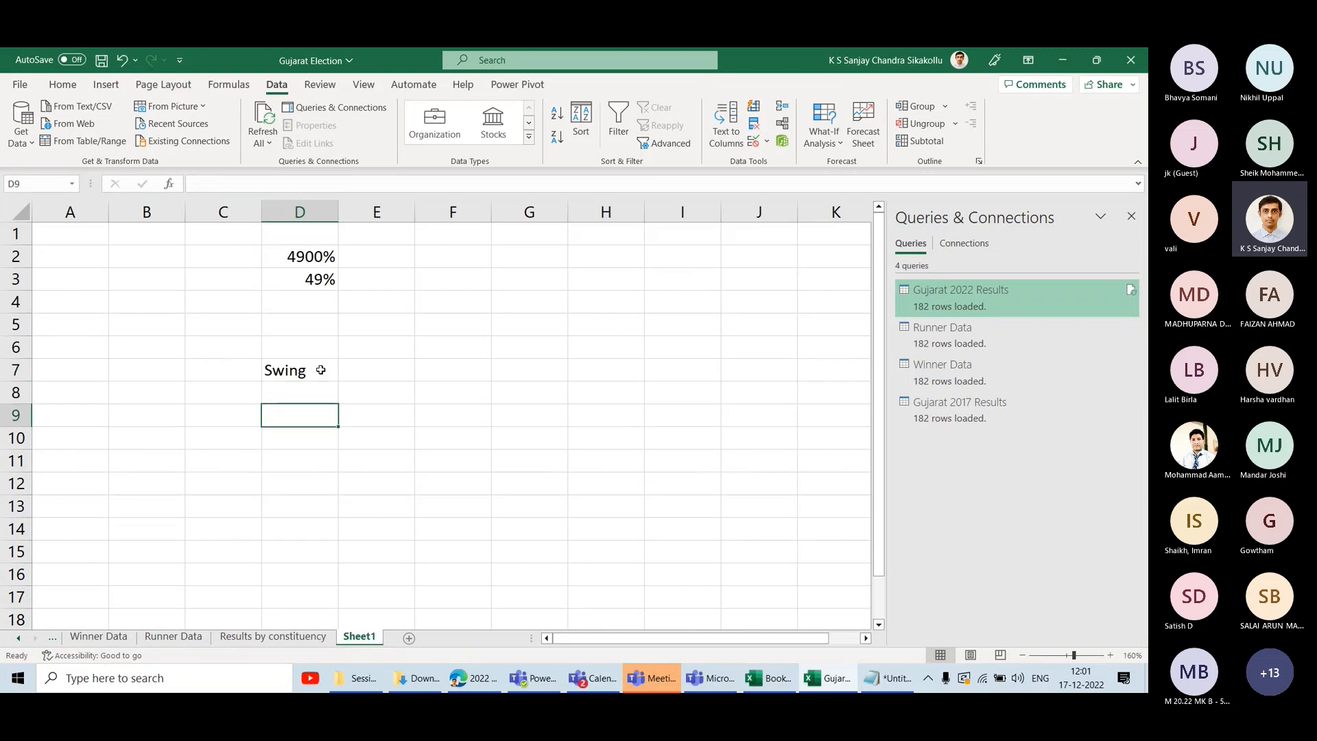
Enter 1 in cell D9 and the heading 2017 Winner in cell E8.
{"action": "left_click", "coordinate": [63, 84]}
{"action": "type", "text": "1"}
{"action": "key", "text": "Return"}
{"action": "key", "text": "Up"}
{"action": "key", "text": "Up"}
{"action": "key", "text": "Right"}
{"action": "type", "text": "2017"}
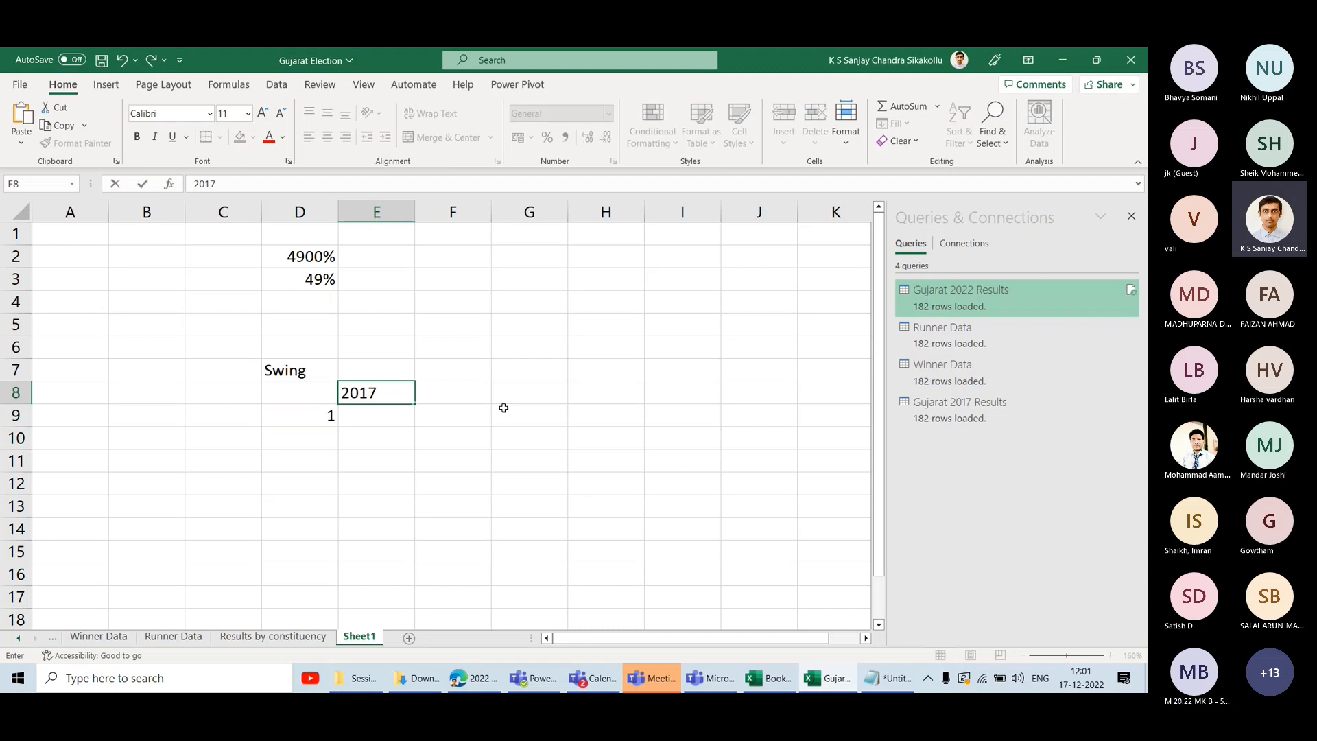
{"action": "type", "text": " Winner"}
{"action": "key", "text": "Return"}
Enter the heading 2022 Winner in cell F8 and widen columns E and F to fit the headings.
{"action": "key", "text": "Up"}
{"action": "key", "text": "Right"}
{"action": "type", "text": "2022 Winner"}
{"action": "key", "text": "ctrl+Return"}
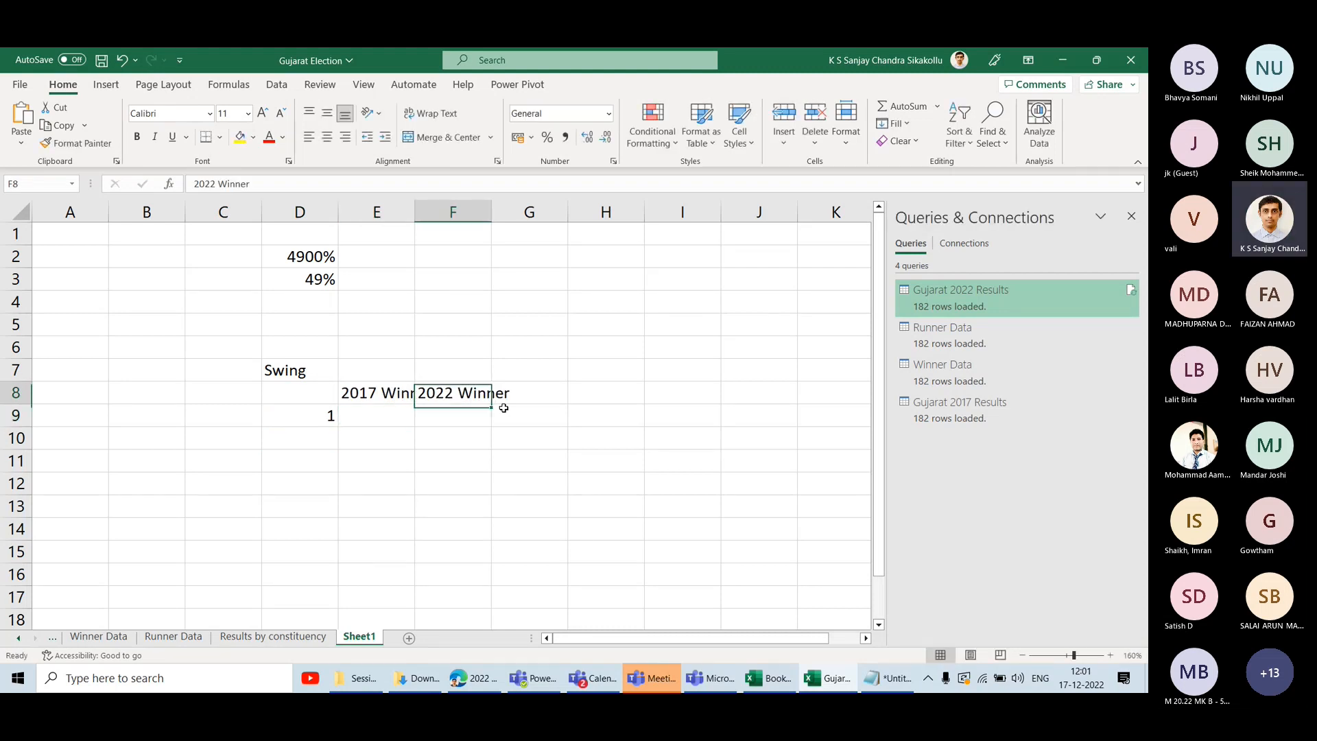
{"action": "left_click_drag", "start_coordinate": [414, 207], "coordinate": [683, 223]}
{"action": "left_click_drag", "start_coordinate": [320, 394], "coordinate": [577, 414]}
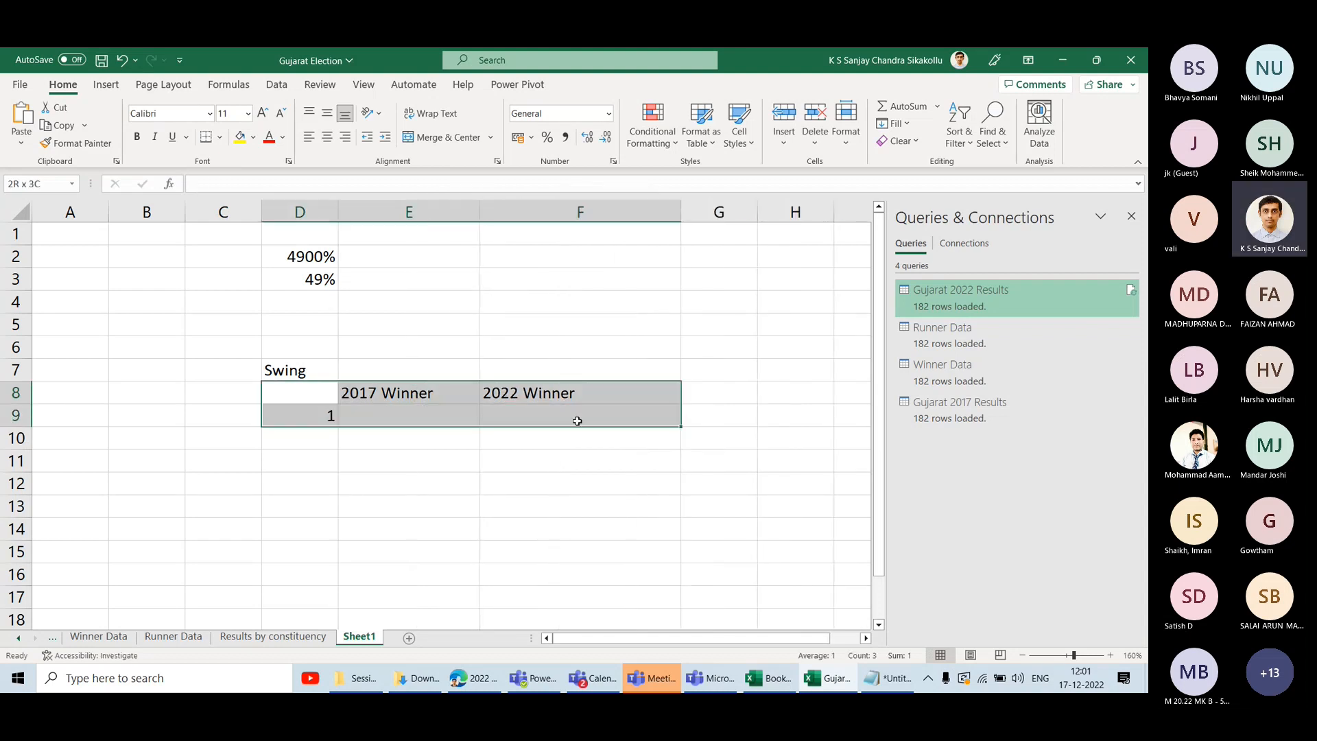
Enter the heading C No in cell D8 and move it with the value below to C8:C9.
{"action": "left_click", "coordinate": [310, 392]}
{"action": "type", "text": "Co"}
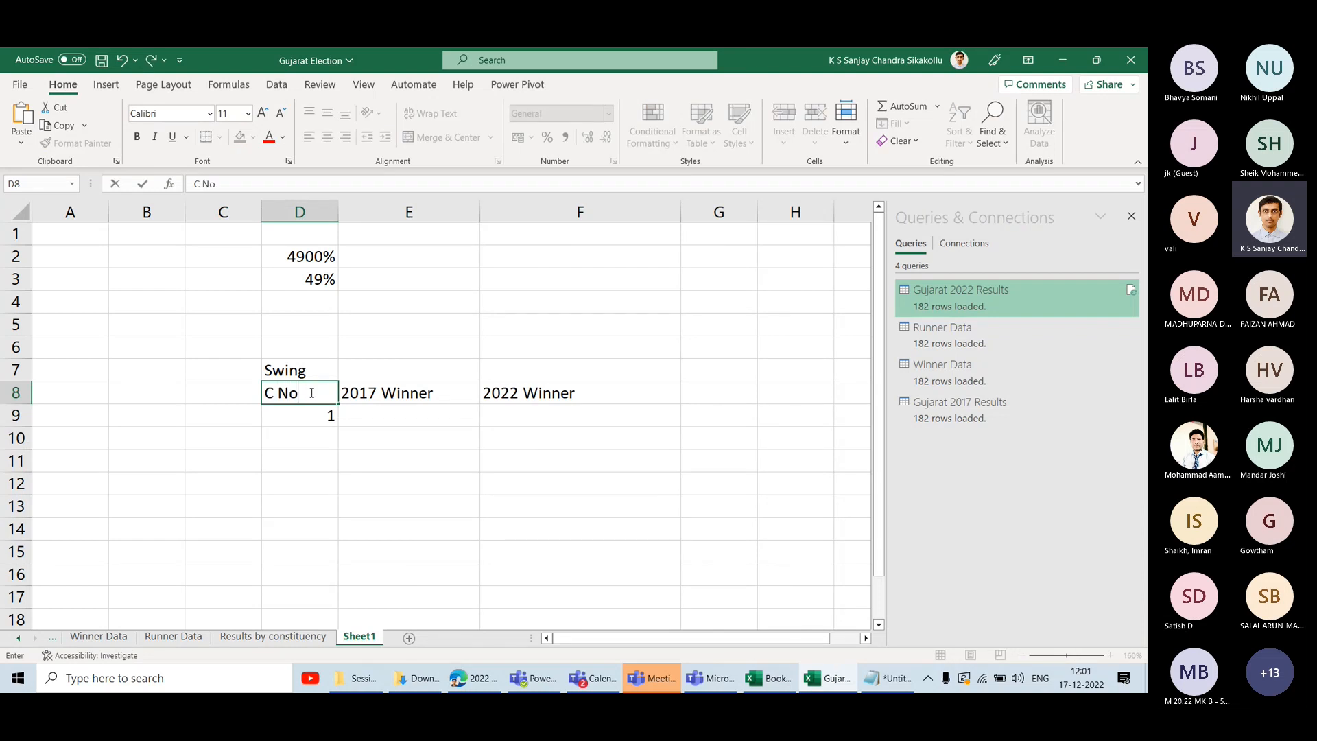
{"action": "key", "text": "Return"}
{"action": "key", "text": "Up"}
{"action": "key", "text": "shift+Down"}
{"action": "key", "text": "ctrl+x"}
{"action": "key", "text": "Left"}
{"action": "key", "text": "ctrl+v"}
Enter the heading C Name in cell D8 and the sample name ABC in cell D9.
{"action": "key", "text": "Right"}
{"action": "type", "text": "C "}
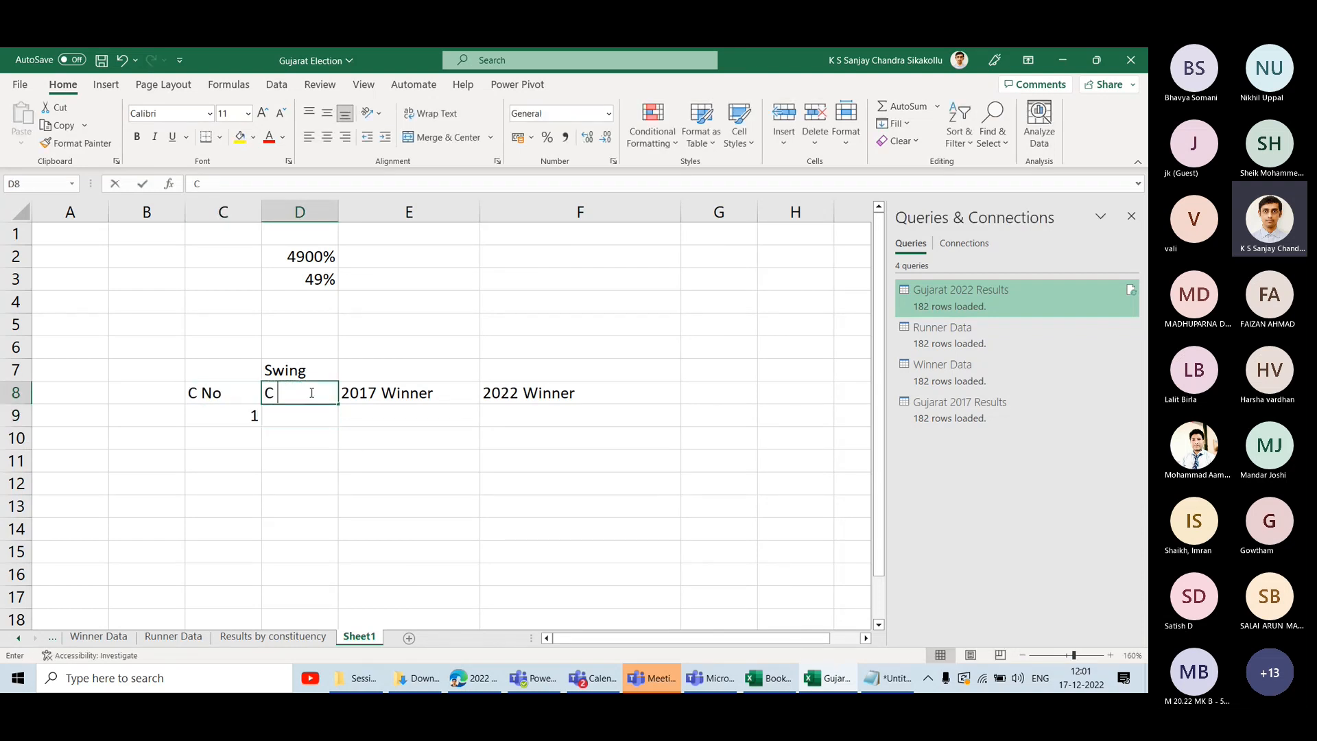
{"action": "type", "text": "Name"}
{"action": "key", "text": "Return"}
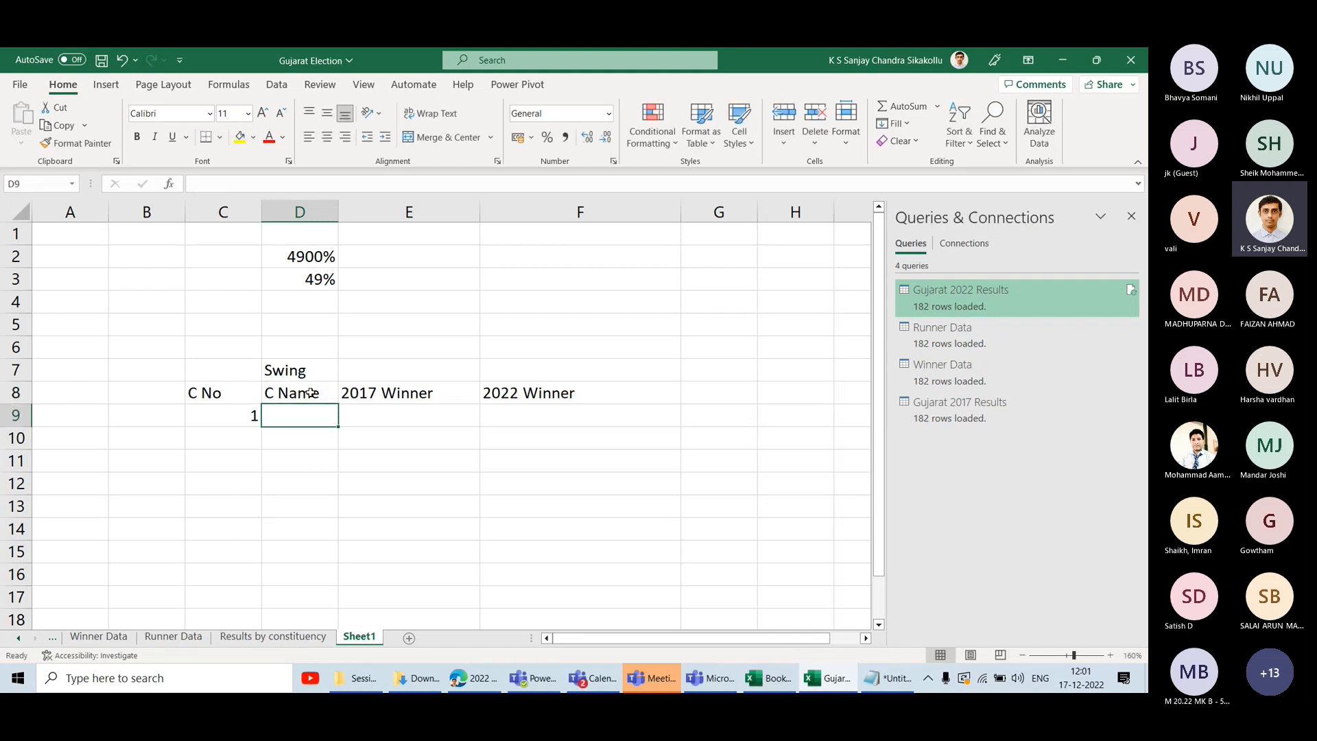
{"action": "type", "text": "ABC"}
{"action": "key", "text": "Return"}
{"action": "key", "text": "Up"}
{"action": "key", "text": "Right"}
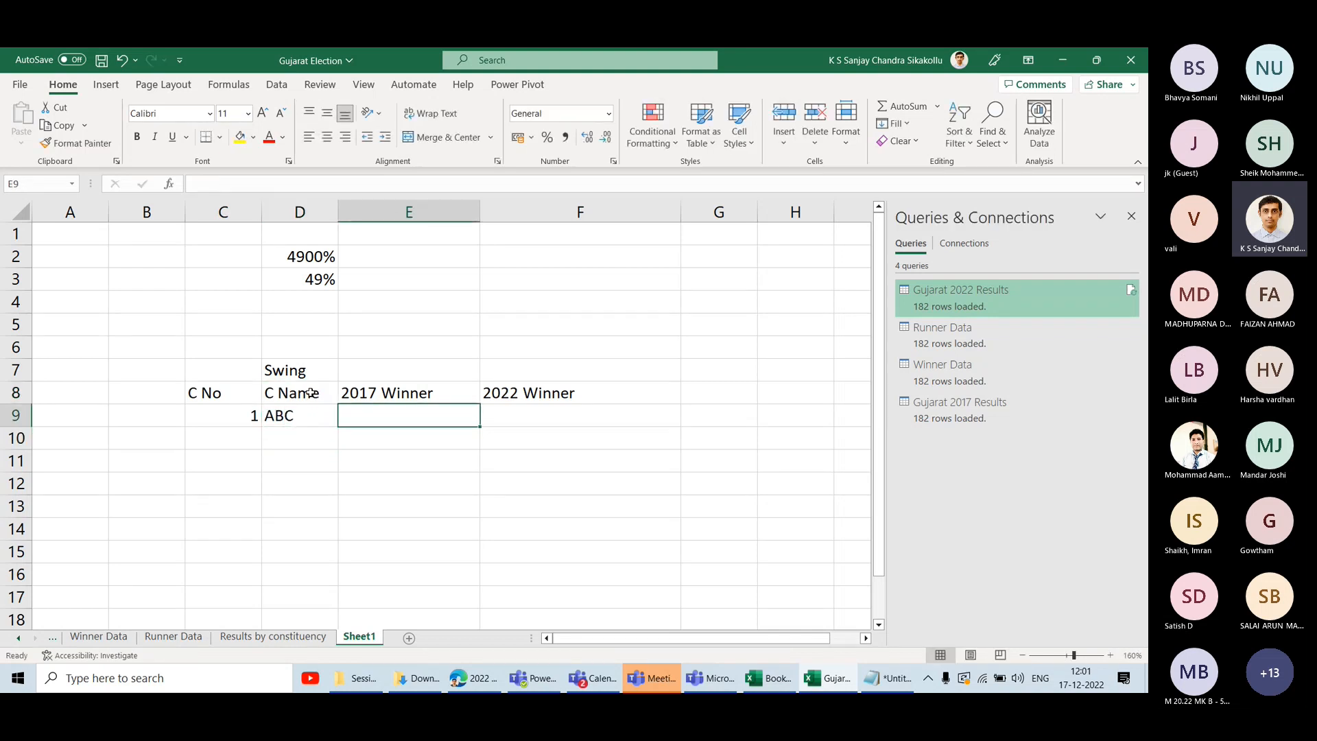
Clear the Swing label from cell D7.
{"action": "left_click", "coordinate": [301, 371]}
{"action": "key", "text": "Delete"}
{"action": "key", "text": "Right"}
{"action": "key", "text": "Right"}
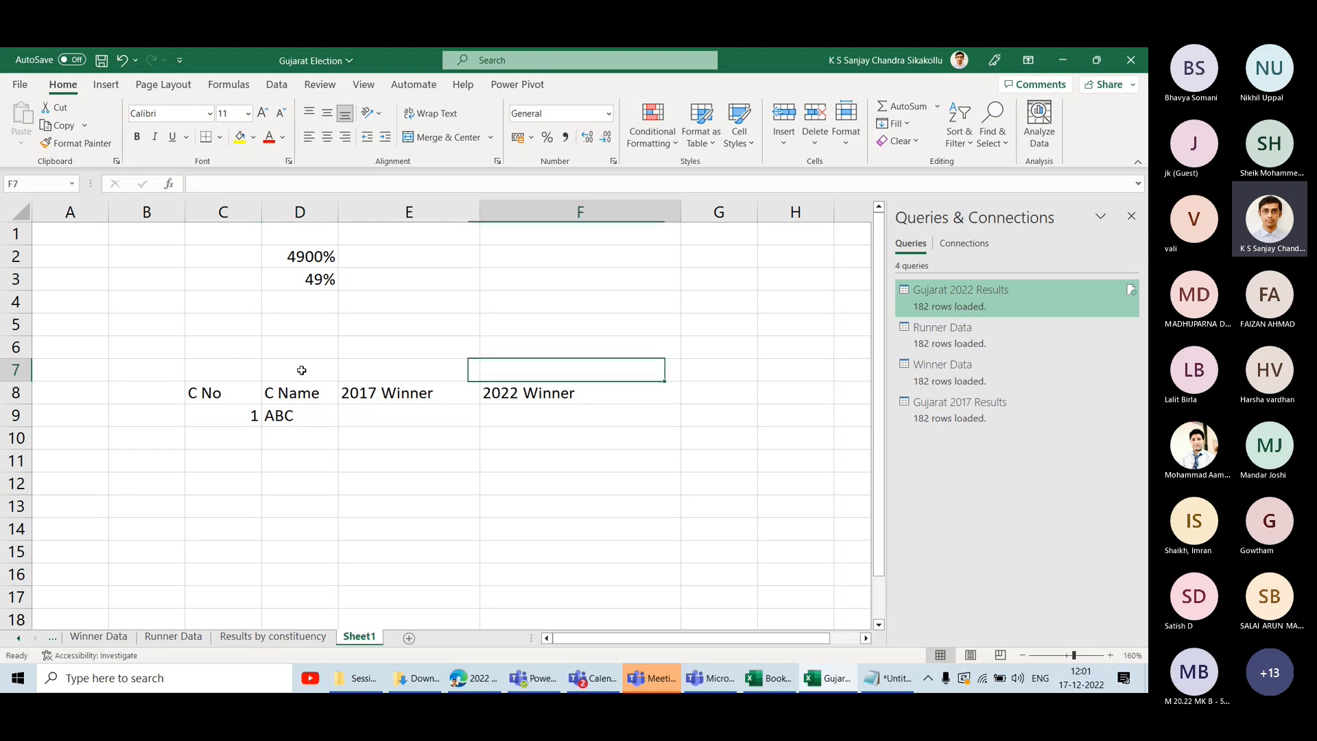
Move the 2022 Winner heading to cell G8 and change the heading in E8 to 2017 Winner Party.
{"action": "key", "text": "Down"}
{"action": "key", "text": "Right"}
{"action": "key", "text": "ctrl+v"}
{"action": "key", "text": "Left"}
{"action": "key", "text": "Left"}
{"action": "key", "text": "F2"}
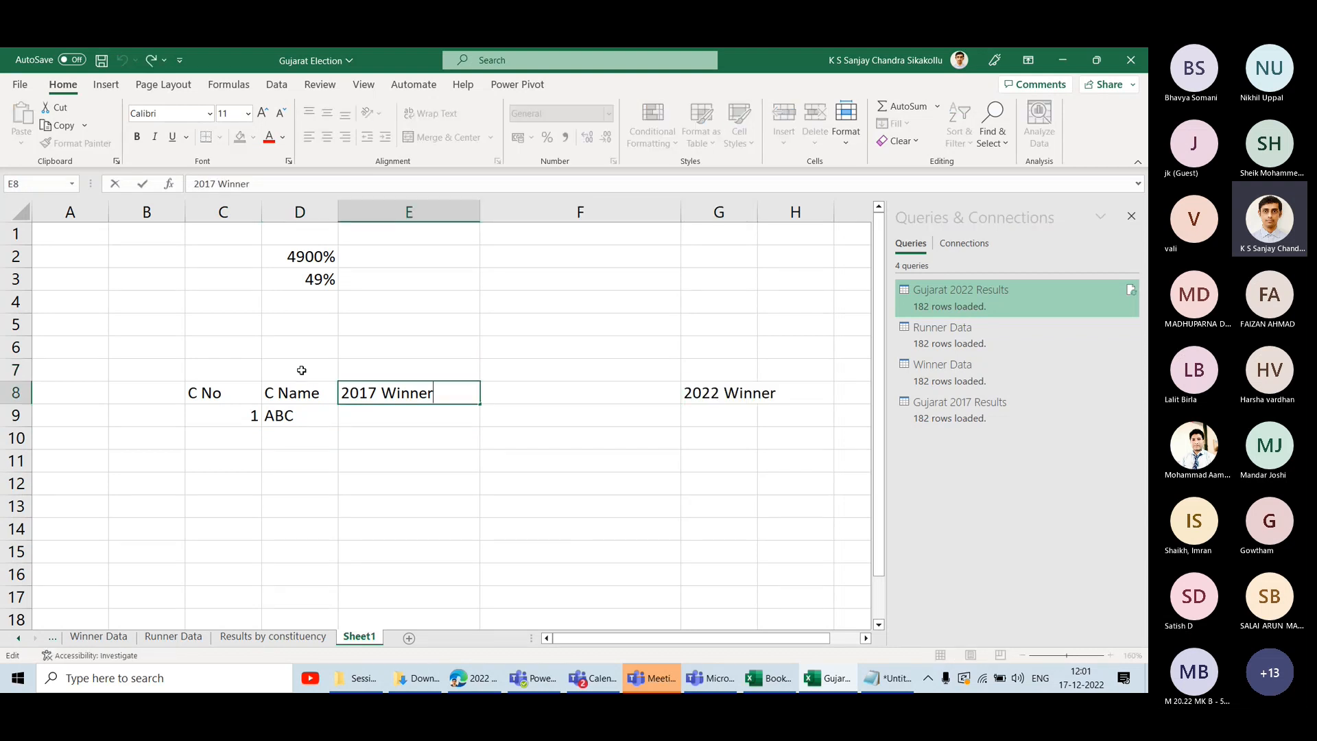
{"action": "type", "text": "Party"}
{"action": "key", "text": "Return"}
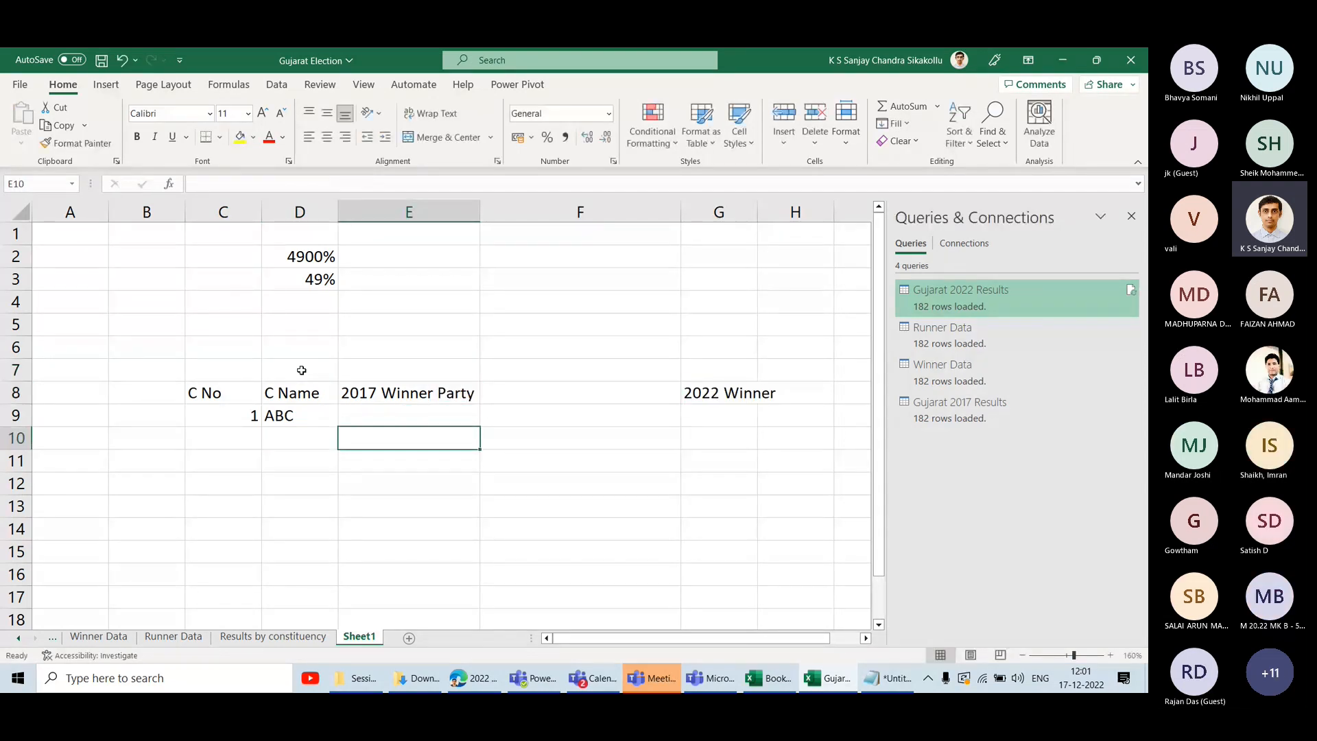
Change the heading in G8 to 2022 Winner Party and move it back to cell F8.
{"action": "key", "text": "Up"}
{"action": "key", "text": "Right"}
{"action": "key", "text": "Right"}
{"action": "key", "text": "F2"}
{"action": "type", "text": "Par"}
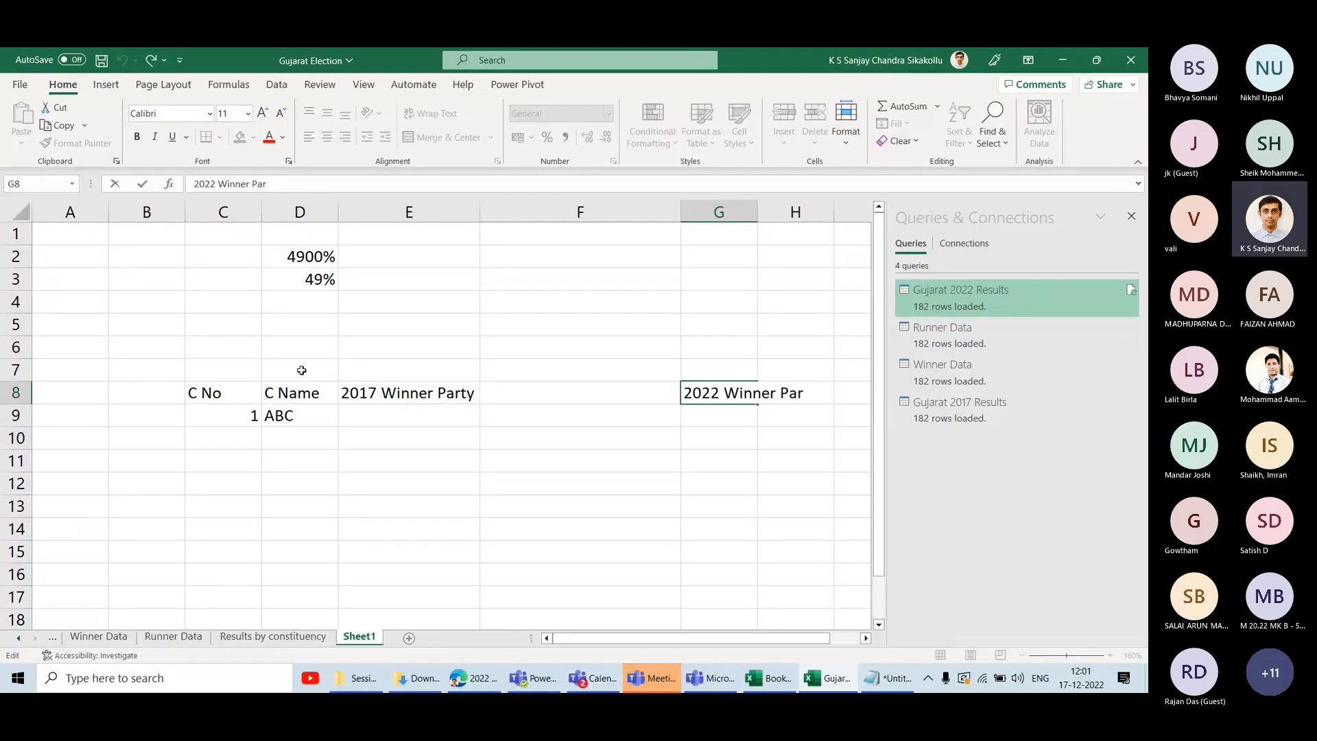
{"action": "key", "text": "Return"}
{"action": "key", "text": "Up"}
{"action": "key", "text": "ctrl+x"}
{"action": "key", "text": "Left"}
{"action": "key", "text": "ctrl+v"}
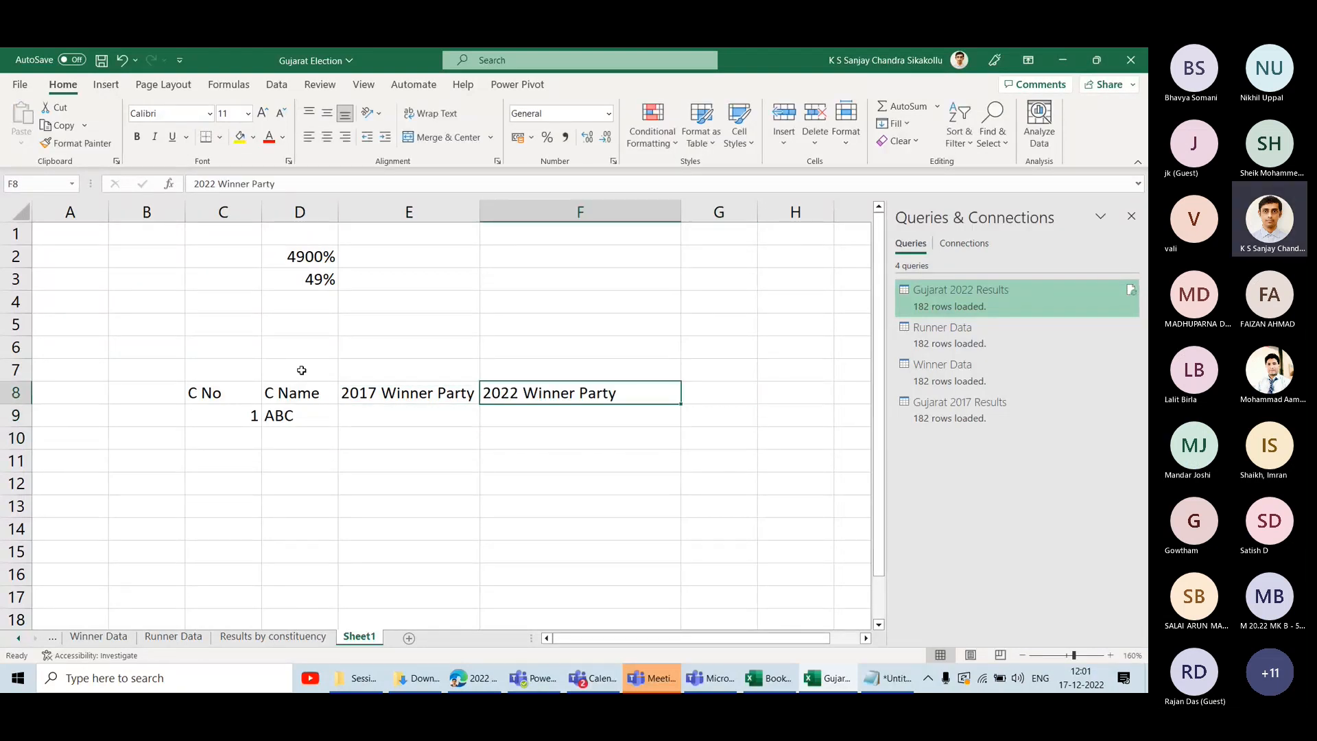
{"action": "key", "text": "Left"}
{"action": "key", "text": "Left"}
{"action": "key", "text": "Left"}
{"action": "key", "text": "Right"}
{"action": "key", "text": "Right"}
{"action": "key", "text": "Right"}
{"action": "key", "text": "Down"}
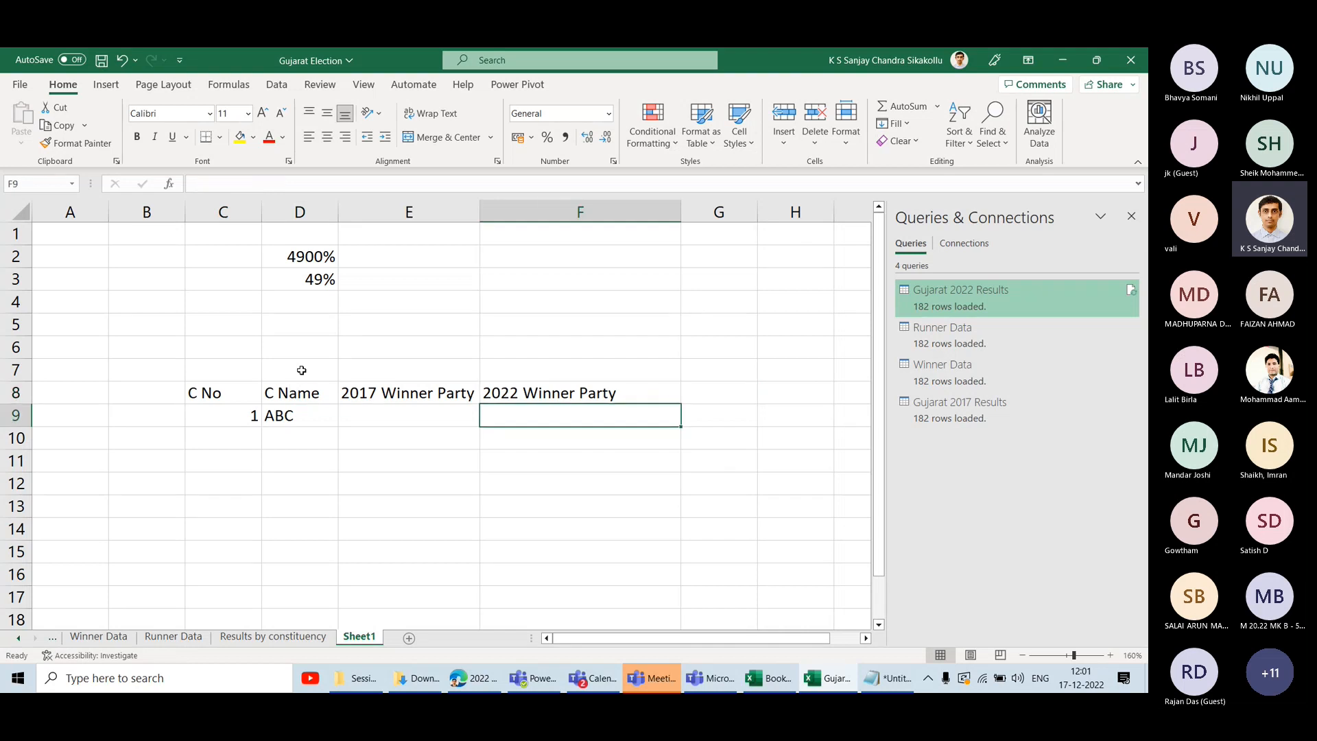
Apply borders to all cells in the range C8:F12.
{"action": "left_click_drag", "start_coordinate": [199, 393], "coordinate": [617, 491]}
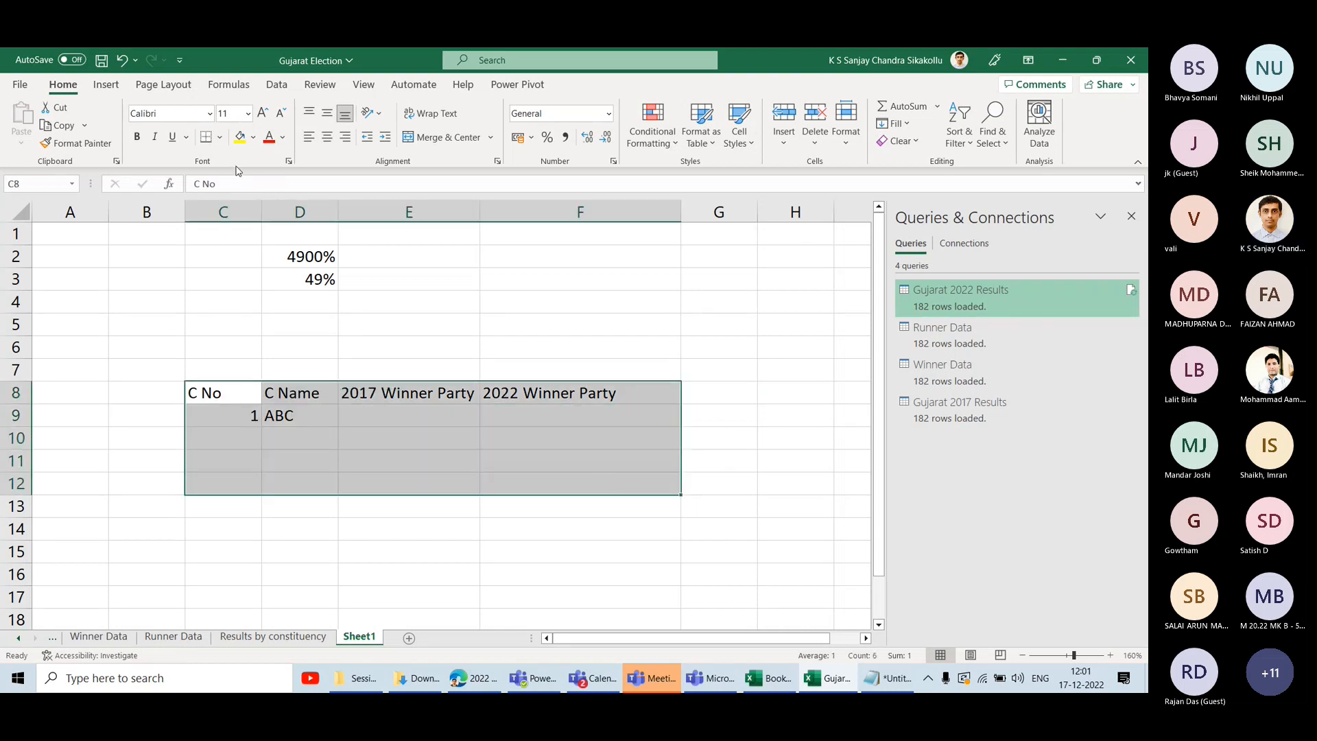
{"action": "left_click", "coordinate": [220, 138]}
{"action": "left_click", "coordinate": [235, 287]}
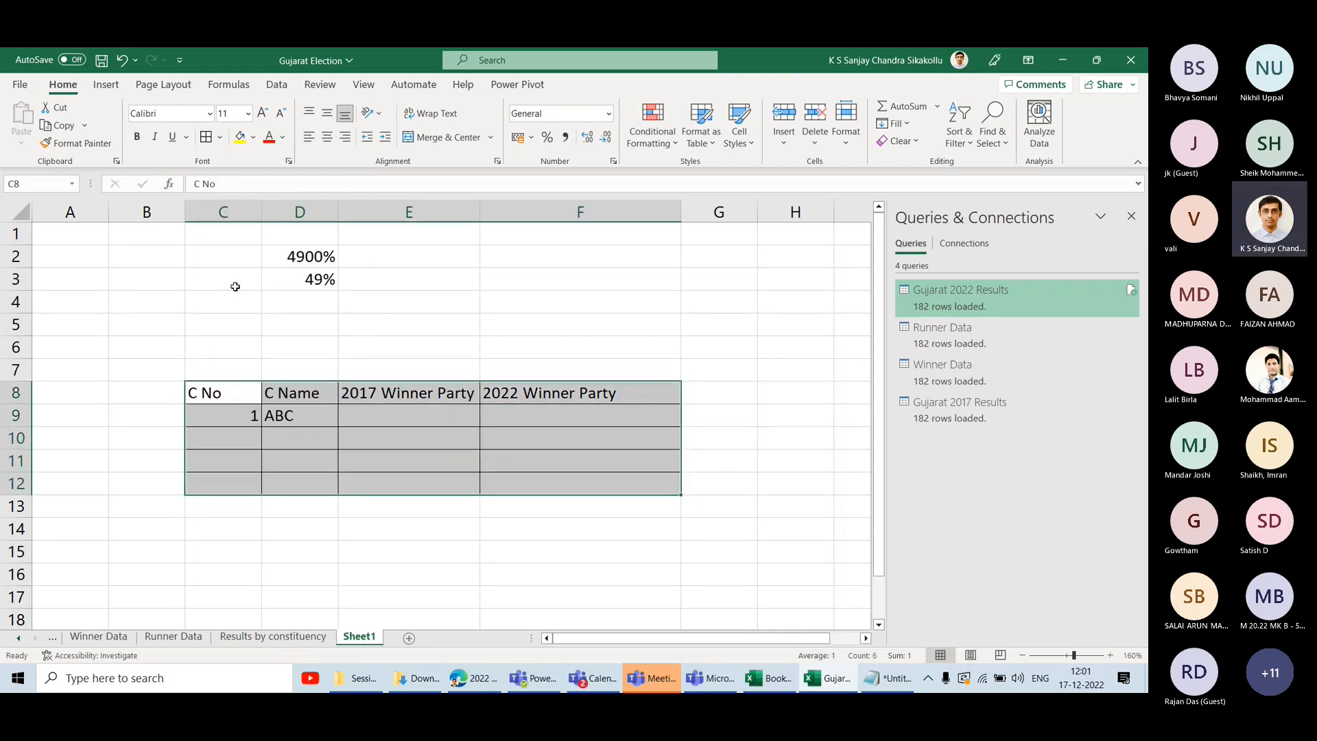
Enter BJP as both the 2017 winner party in E9 and the 2022 winner party in F9.
{"action": "left_click", "coordinate": [397, 415]}
{"action": "type", "text": "BJP{"}
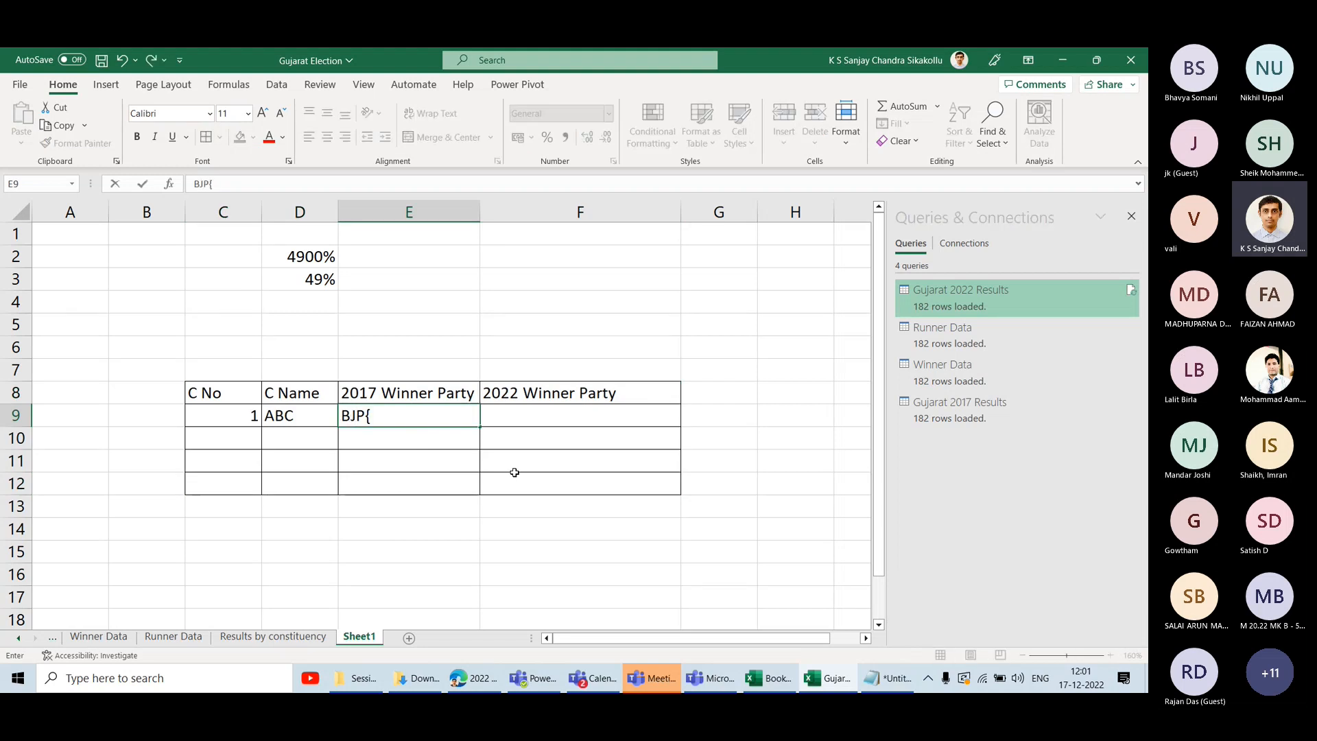
{"action": "key", "text": "Return"}
{"action": "key", "text": "Return"}
{"action": "key", "text": "Up"}
{"action": "key", "text": "Up"}
{"action": "key", "text": "Right"}
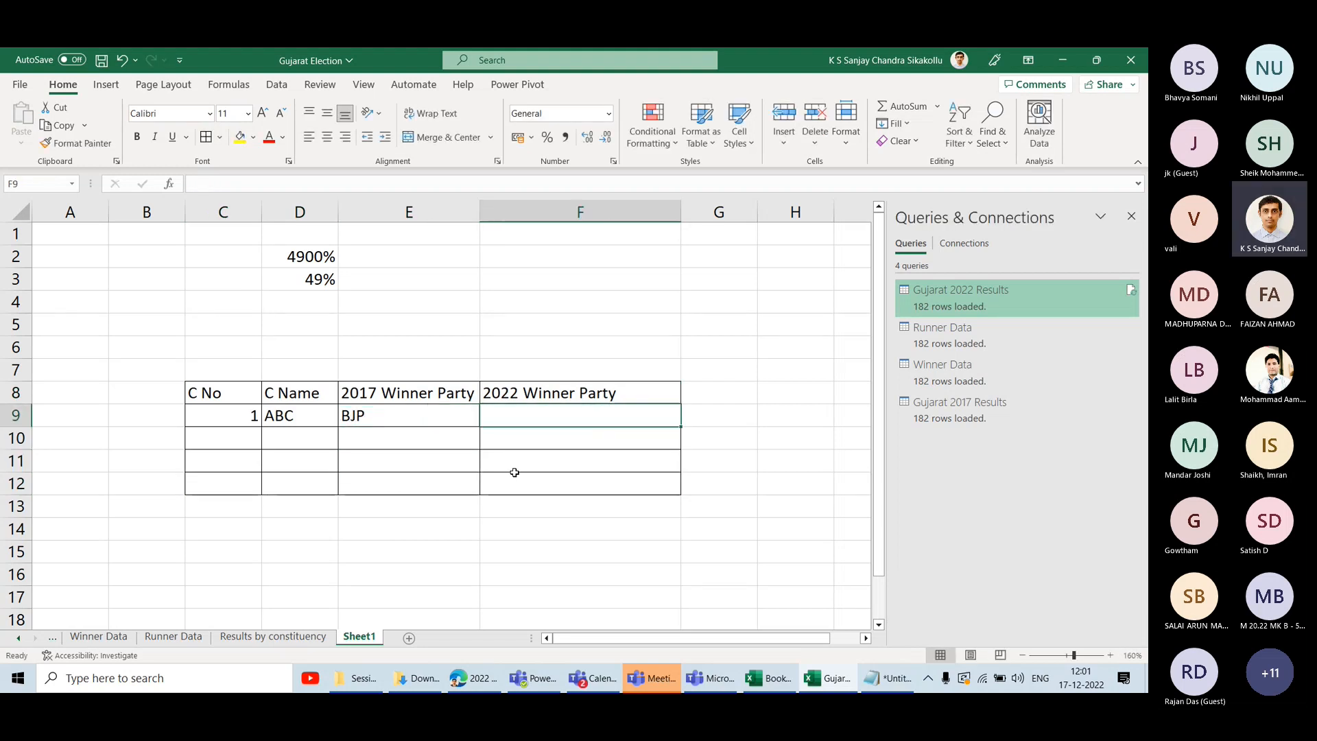
{"action": "type", "text": "BJP"}
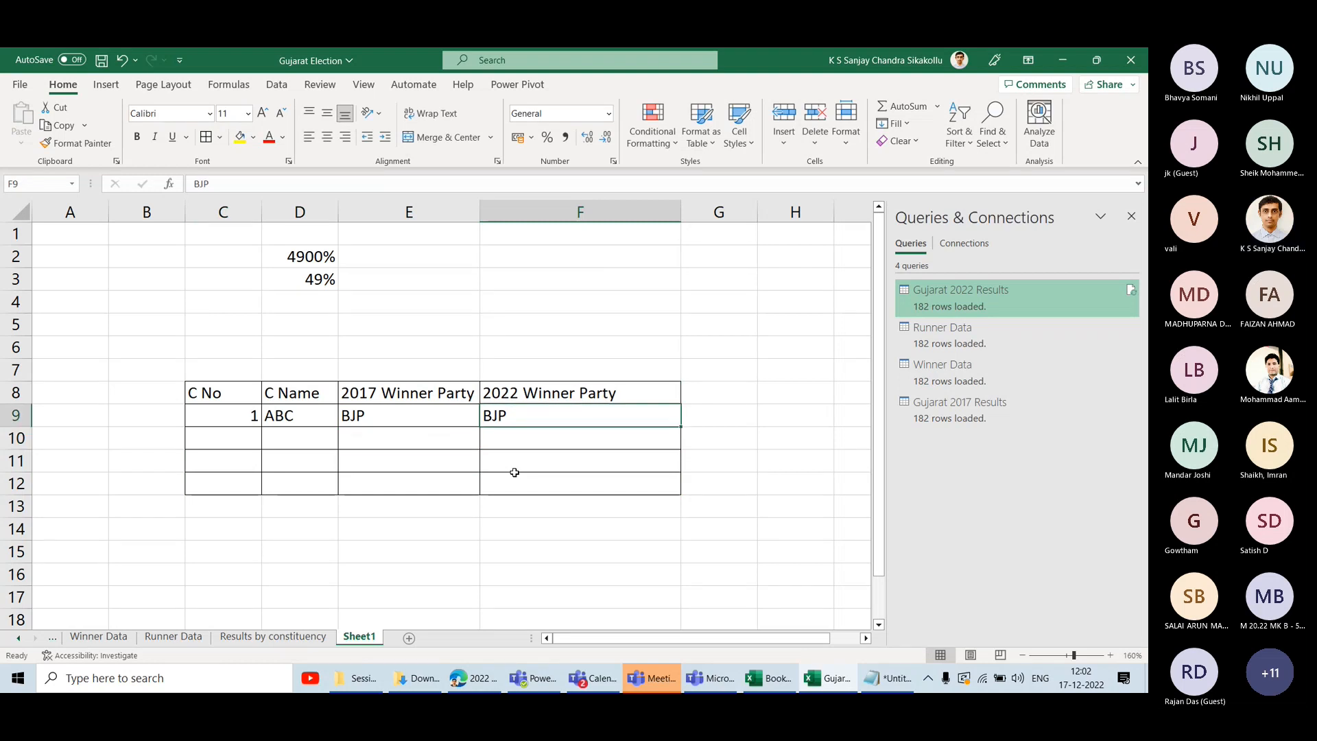
{"action": "key", "text": "Tab"}
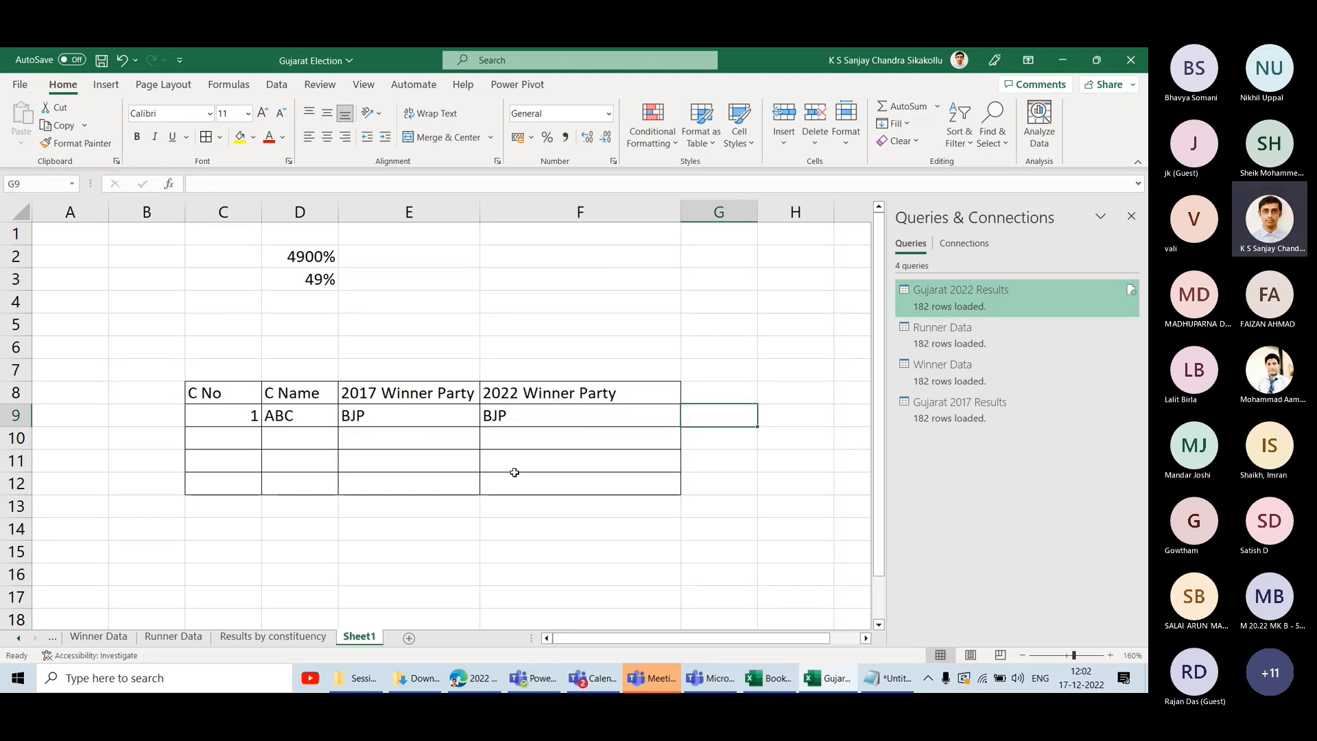
{"action": "left_click_drag", "start_coordinate": [409, 371], "coordinate": [408, 528]}
{"action": "left_click_drag", "start_coordinate": [580, 371], "coordinate": [579, 524]}
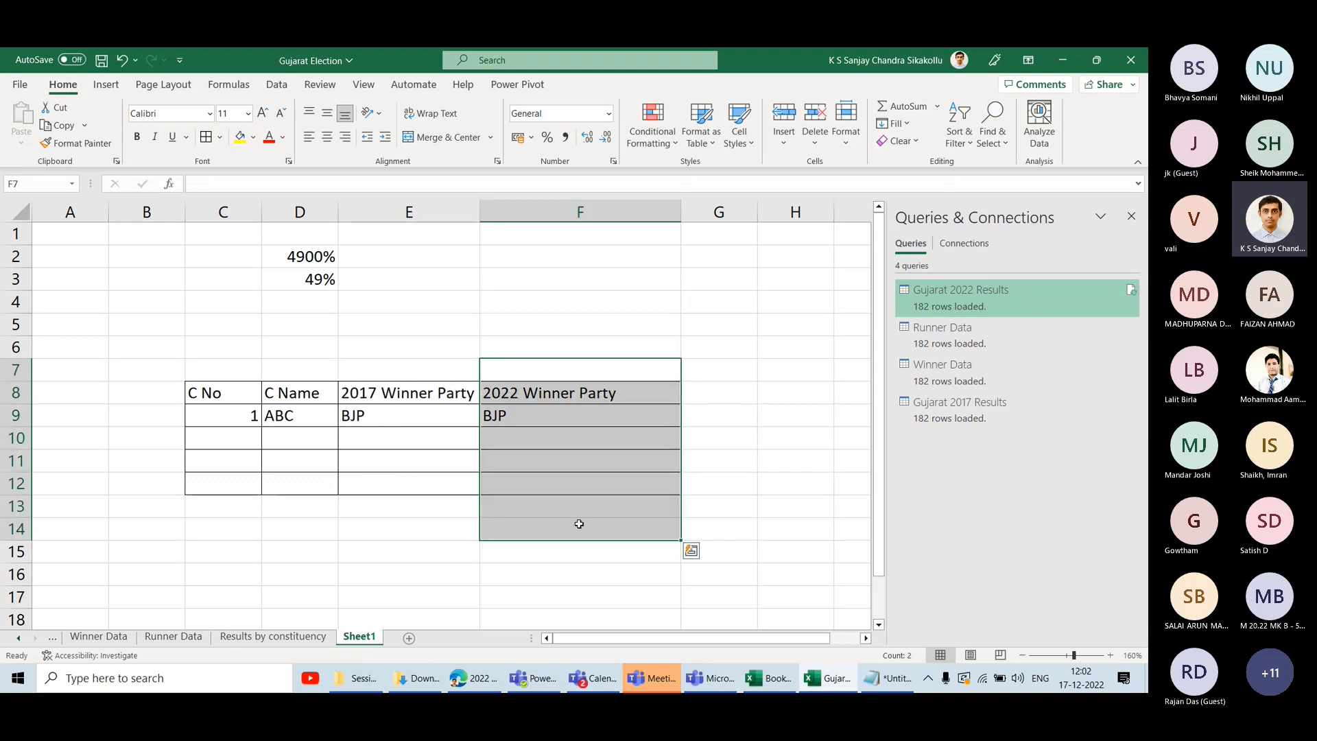
{"action": "left_click", "coordinate": [702, 419]}
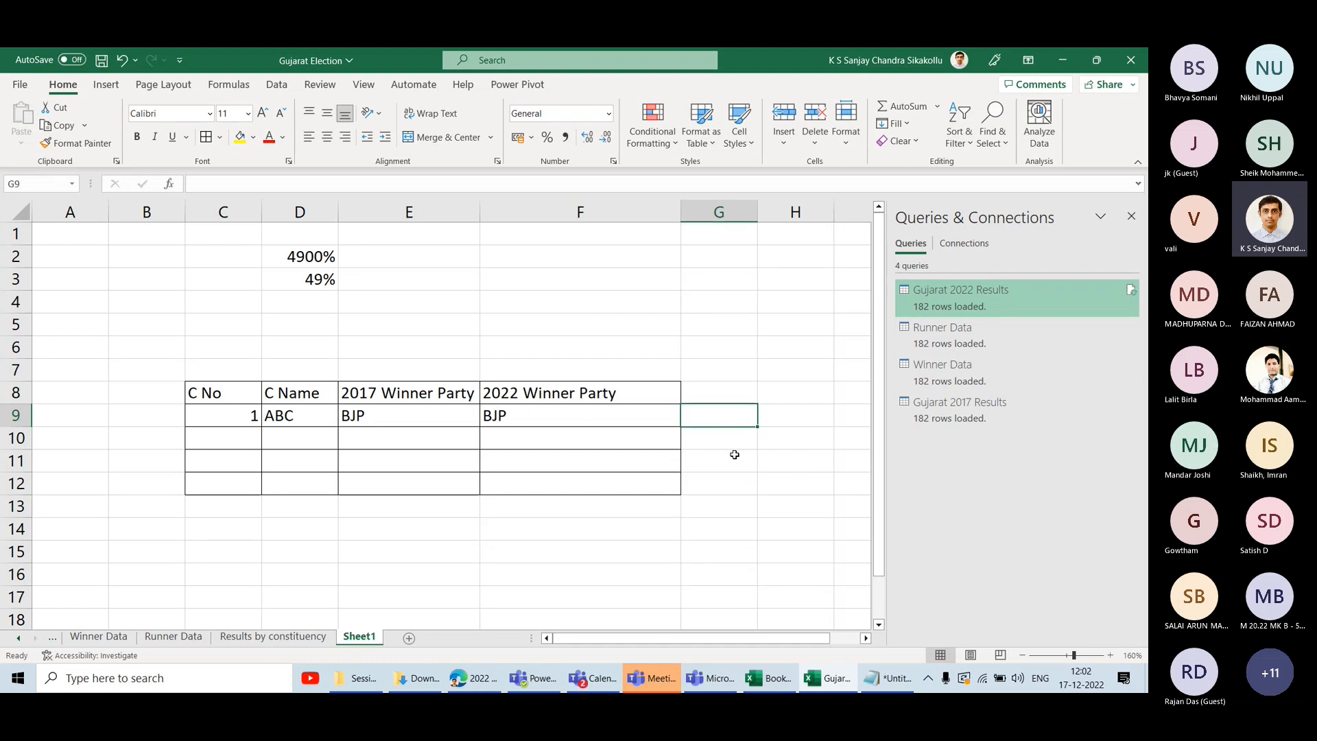
Enter 2 as the constituency number in cell C10.
{"action": "key", "text": "Left"}
{"action": "key", "text": "Left"}
{"action": "key", "text": "Left"}
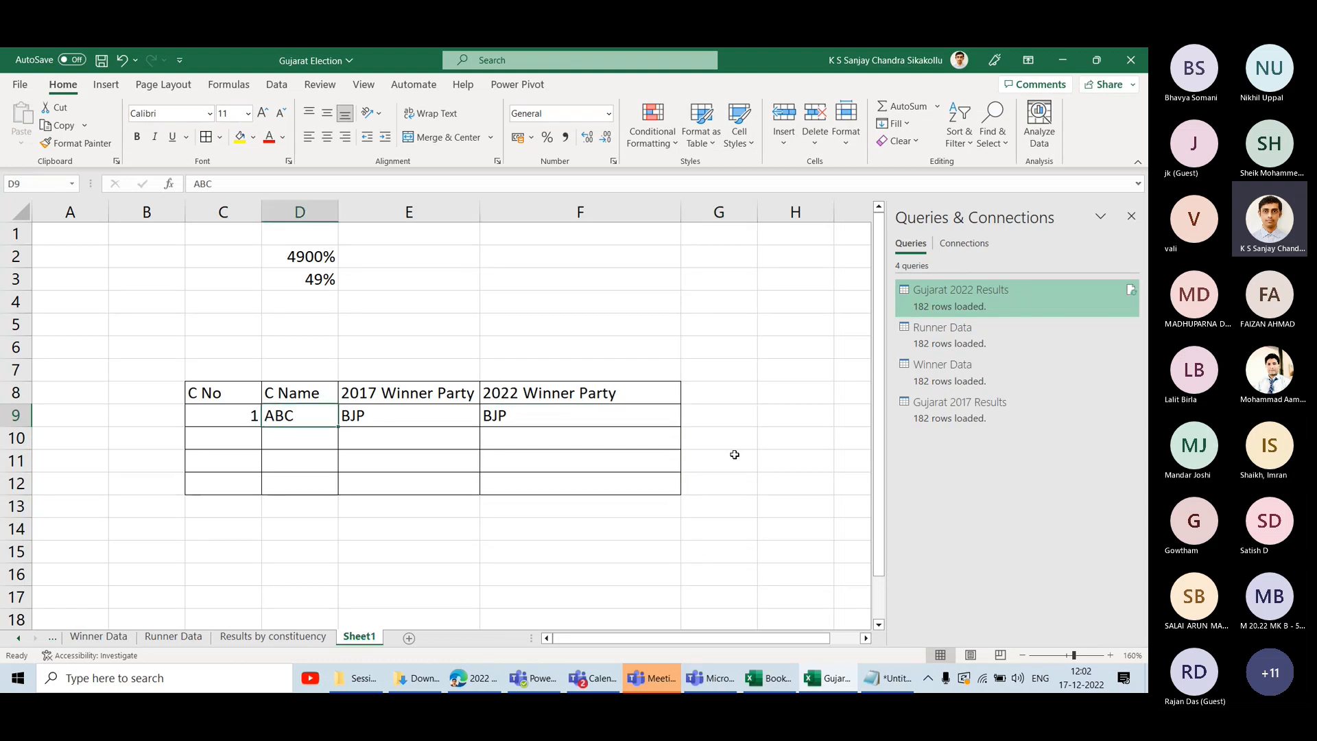
{"action": "key", "text": "Left"}
{"action": "key", "text": "Down"}
{"action": "type", "text": "2"}
{"action": "key", "text": "Return"}
{"action": "key", "text": "Up"}
{"action": "key", "text": "Right"}
{"action": "type", "text": "ABC"}
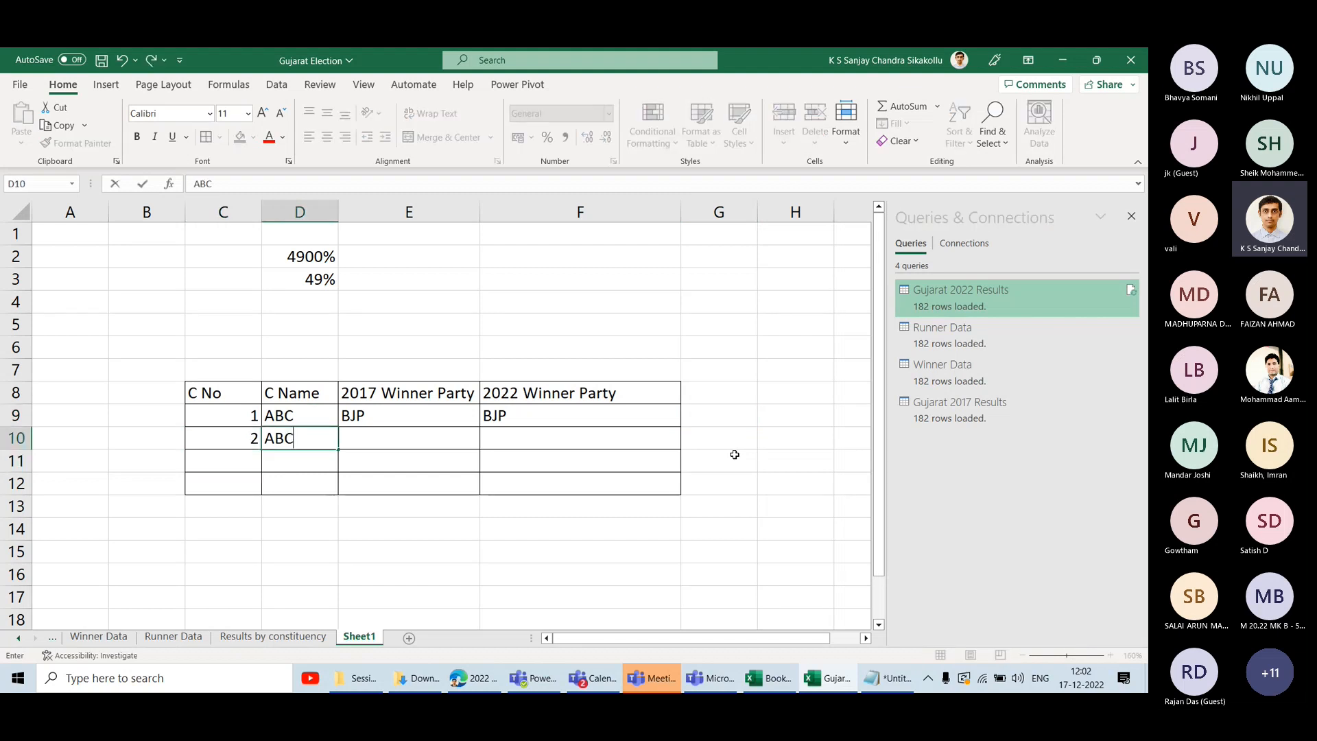
{"action": "key", "text": "Return"}
{"action": "key", "text": "Up"}
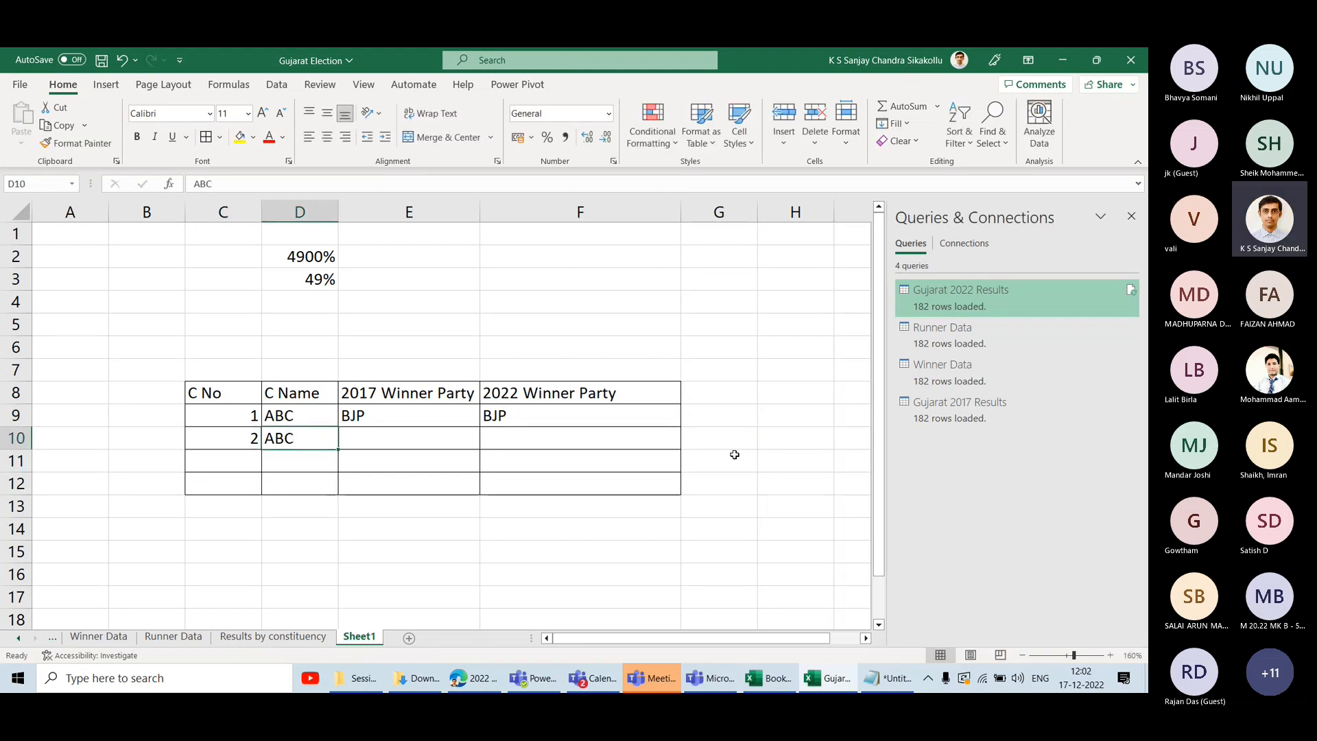
Fill row 10 with EFG as the name in D10, INC as the 2017 party and BJP as the 2022 party.
{"action": "type", "text": "EFG"}
{"action": "key", "text": "Return"}
{"action": "key", "text": "Up"}
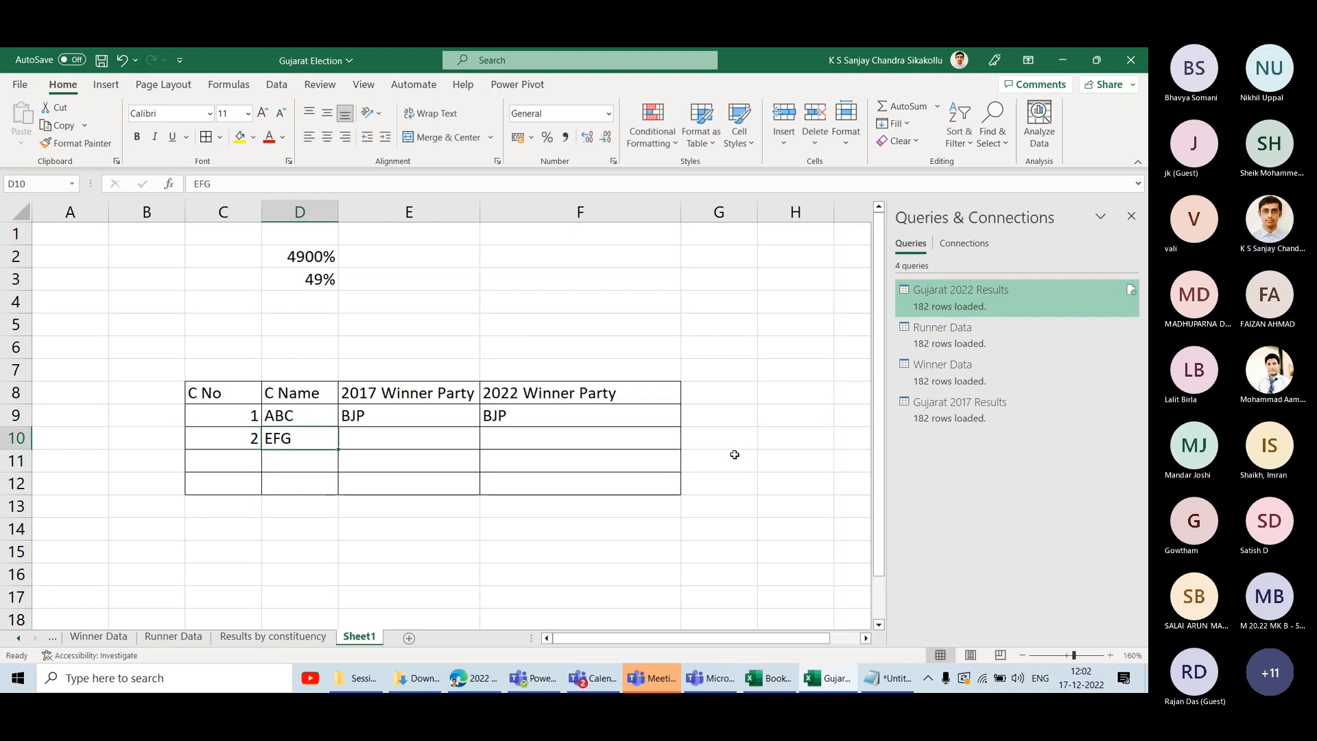
{"action": "key", "text": "Right"}
{"action": "type", "text": "INC"}
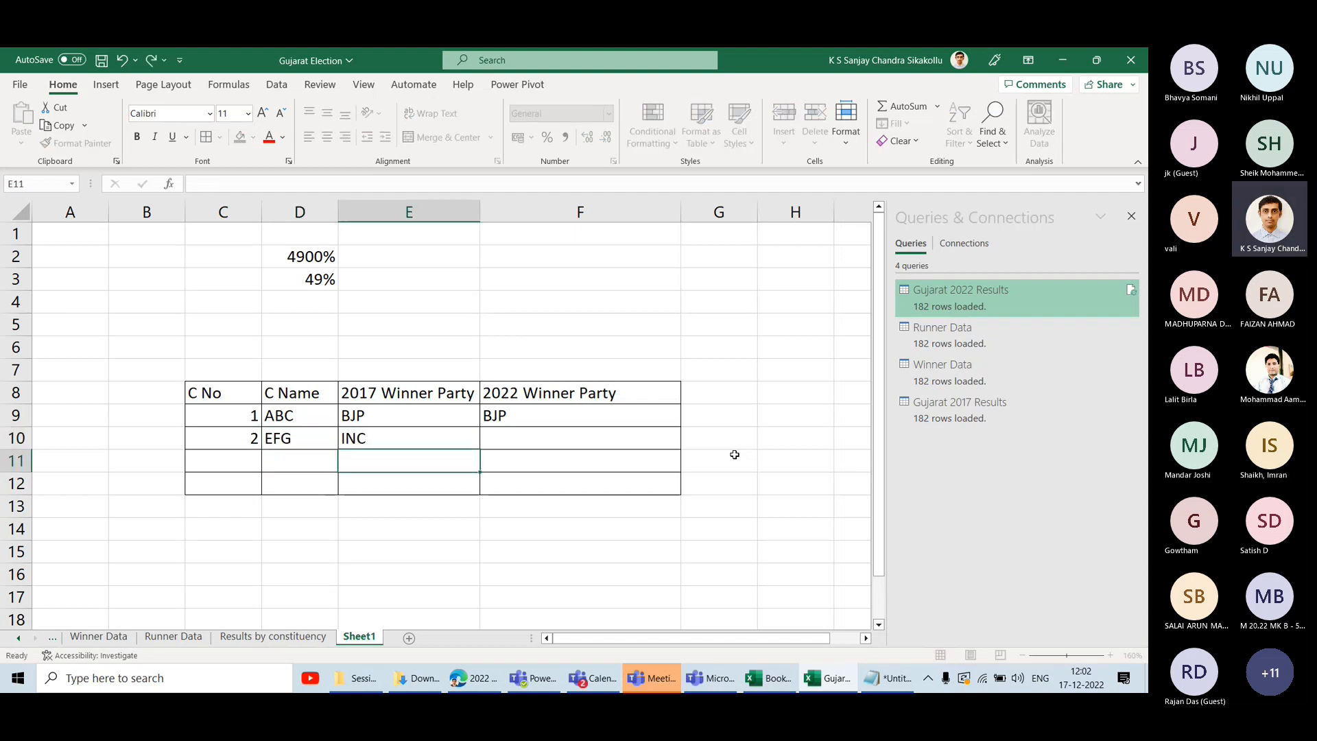
{"action": "key", "text": "Right"}
{"action": "type", "text": "BJP"}
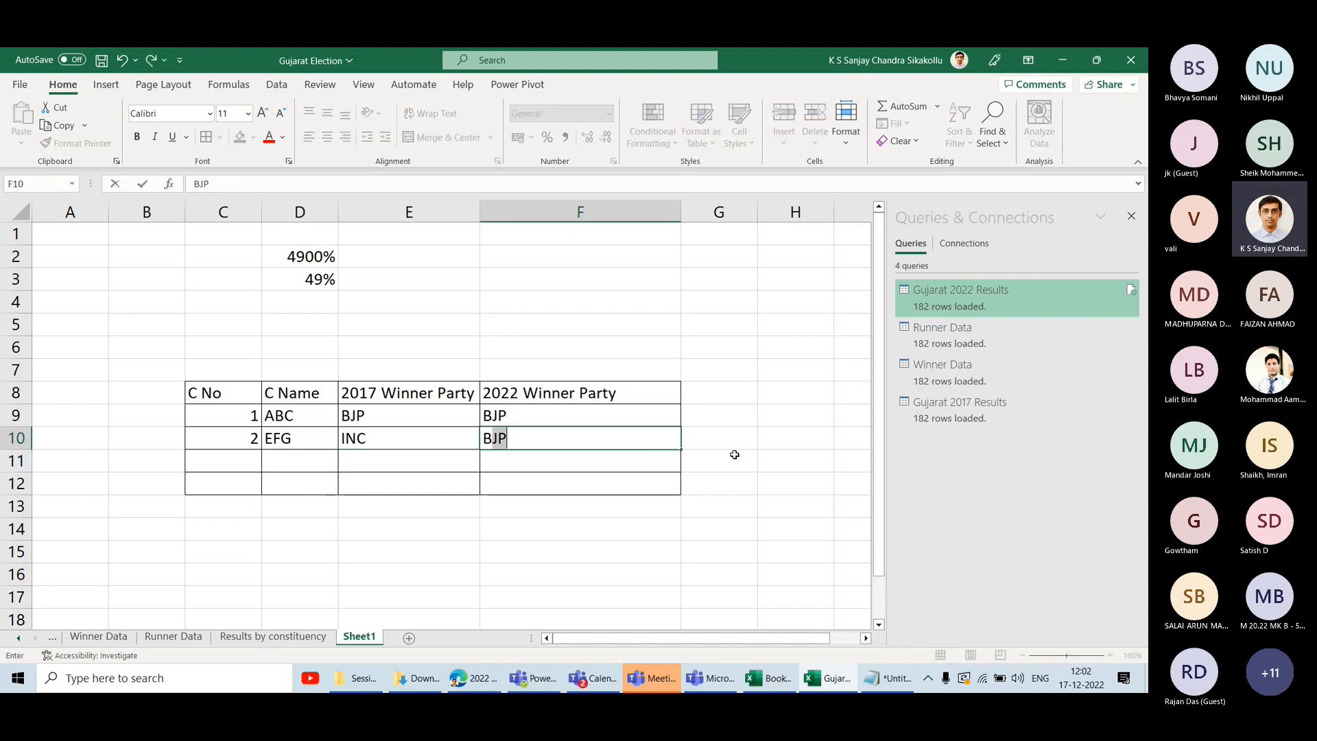
{"action": "key", "text": "Return"}
{"action": "key", "text": "Up"}
Enter the swing note INC -> BJP in cell G10.
{"action": "key", "text": "Right"}
{"action": "type", "text": "I"}
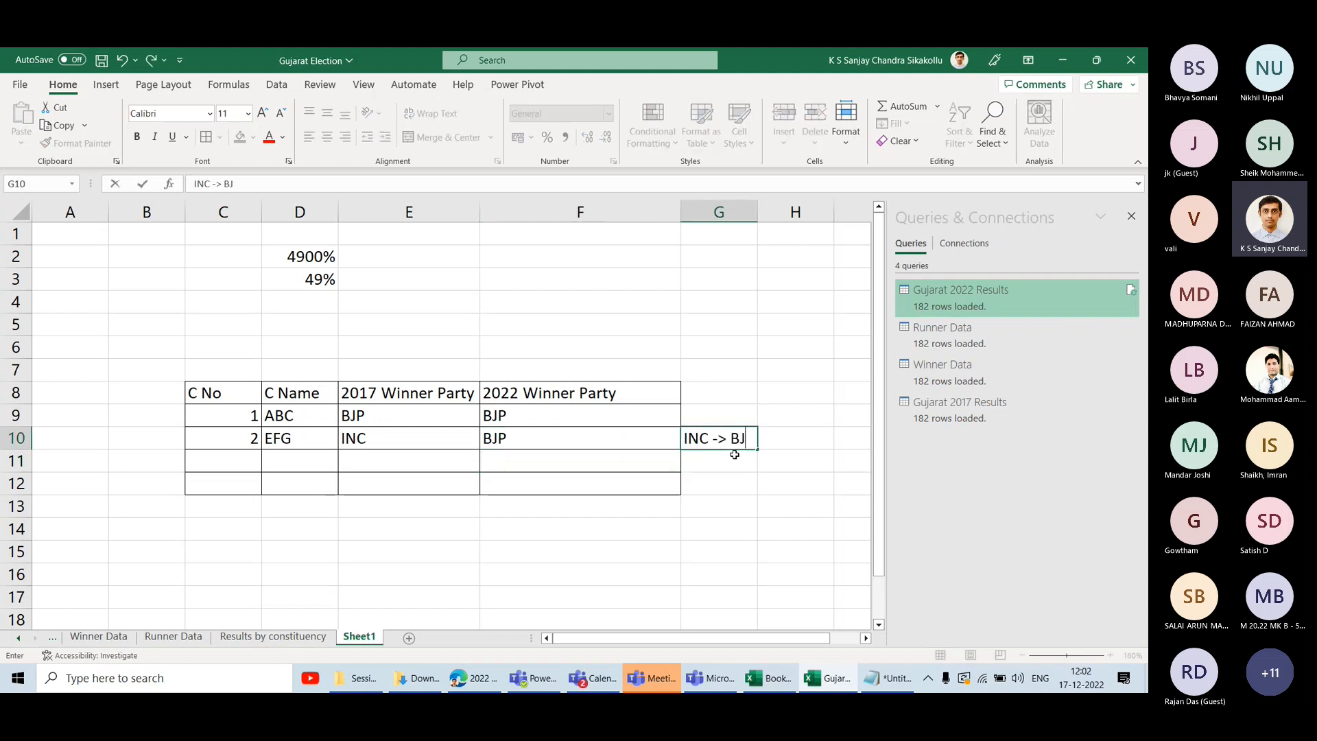
{"action": "key", "text": "Return"}
{"action": "key", "text": "Up"}
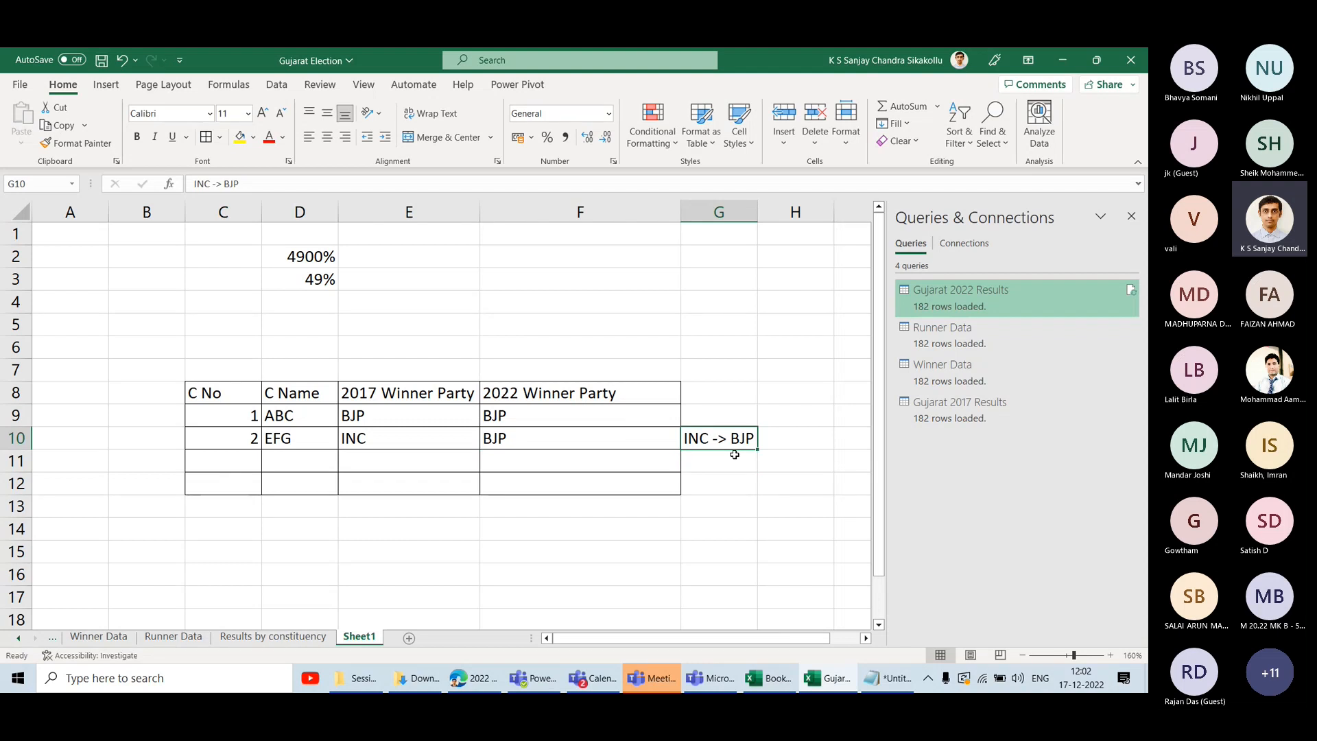
Enter SP as the 2017 winner party in E11 and INC as the 2022 winner party in F11.
{"action": "key", "text": "Down"}
{"action": "key", "text": "Left"}
{"action": "key", "text": "Left"}
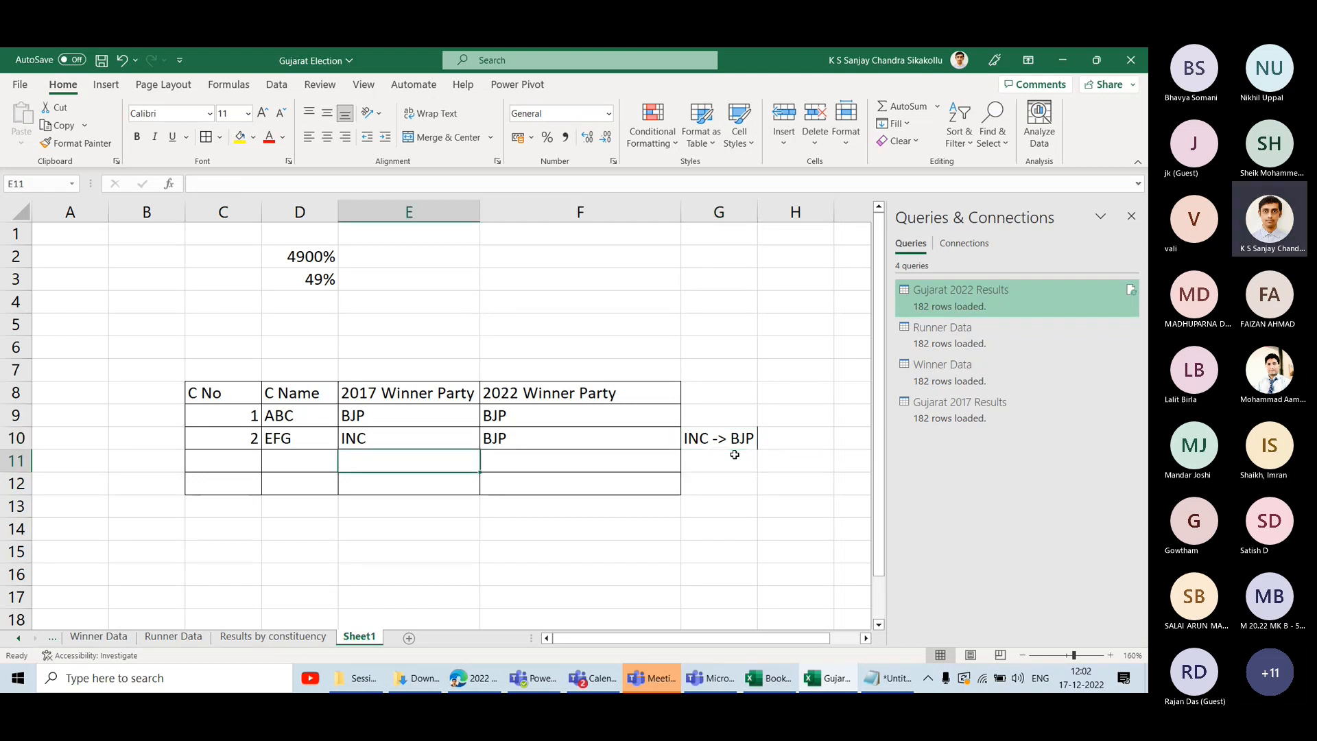
{"action": "type", "text": "SP"}
{"action": "key", "text": "Return"}
{"action": "key", "text": "Up"}
{"action": "key", "text": "Right"}
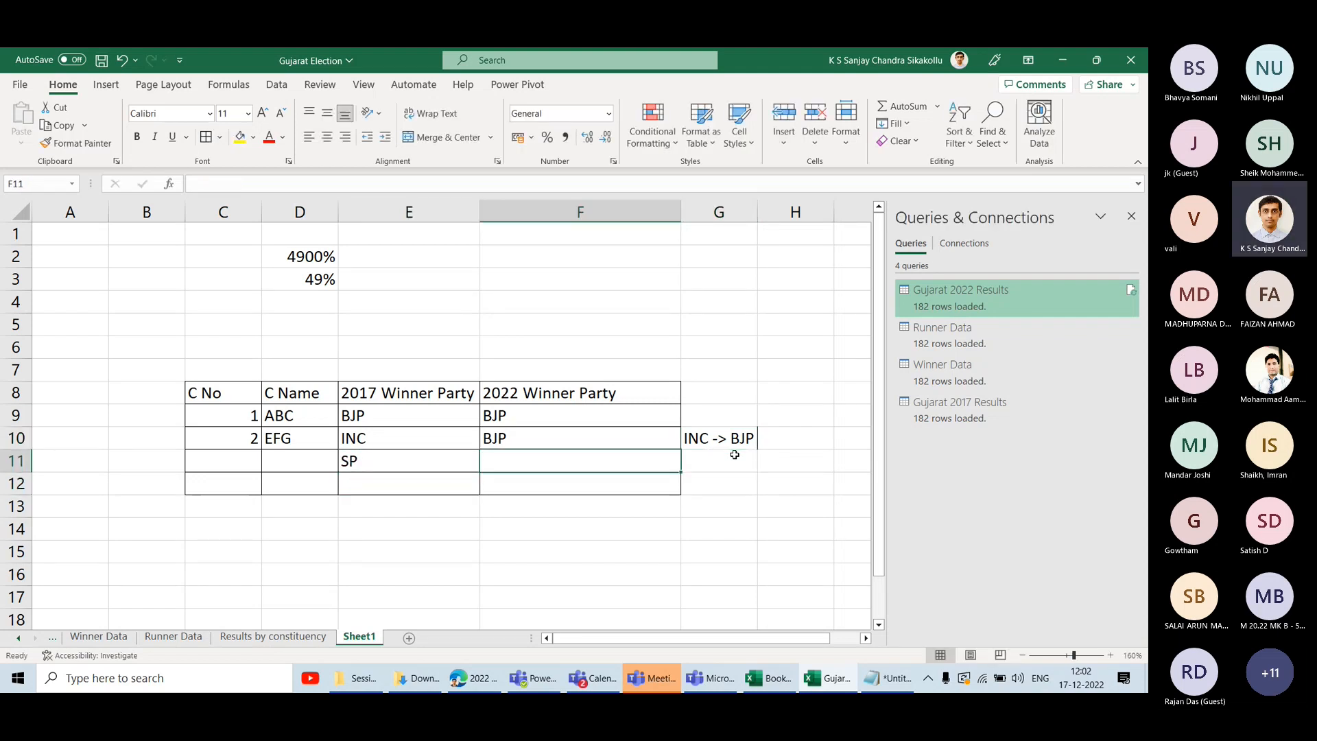
{"action": "type", "text": "INC"}
{"action": "key", "text": "Return"}
{"action": "key", "text": "Up"}
Enter the swing note SP -> INC in cell G11 and the constituency number 3 in C11.
{"action": "key", "text": "Right"}
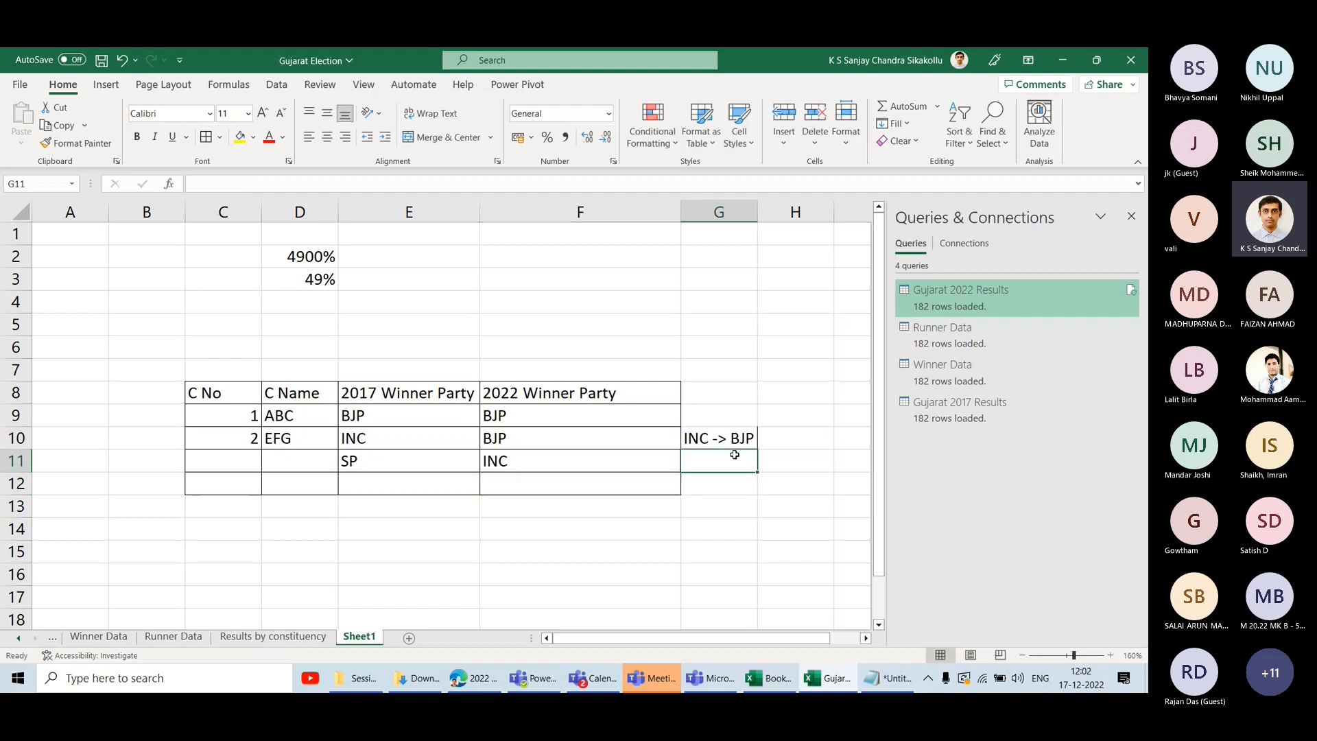
{"action": "type", "text": "SP -> INC"}
{"action": "key", "text": "Return"}
{"action": "key", "text": "Up"}
{"action": "key", "text": "Left"}
{"action": "key", "text": "Left"}
{"action": "key", "text": "Left"}
{"action": "key", "text": "Left"}
{"action": "type", "text": "3"}
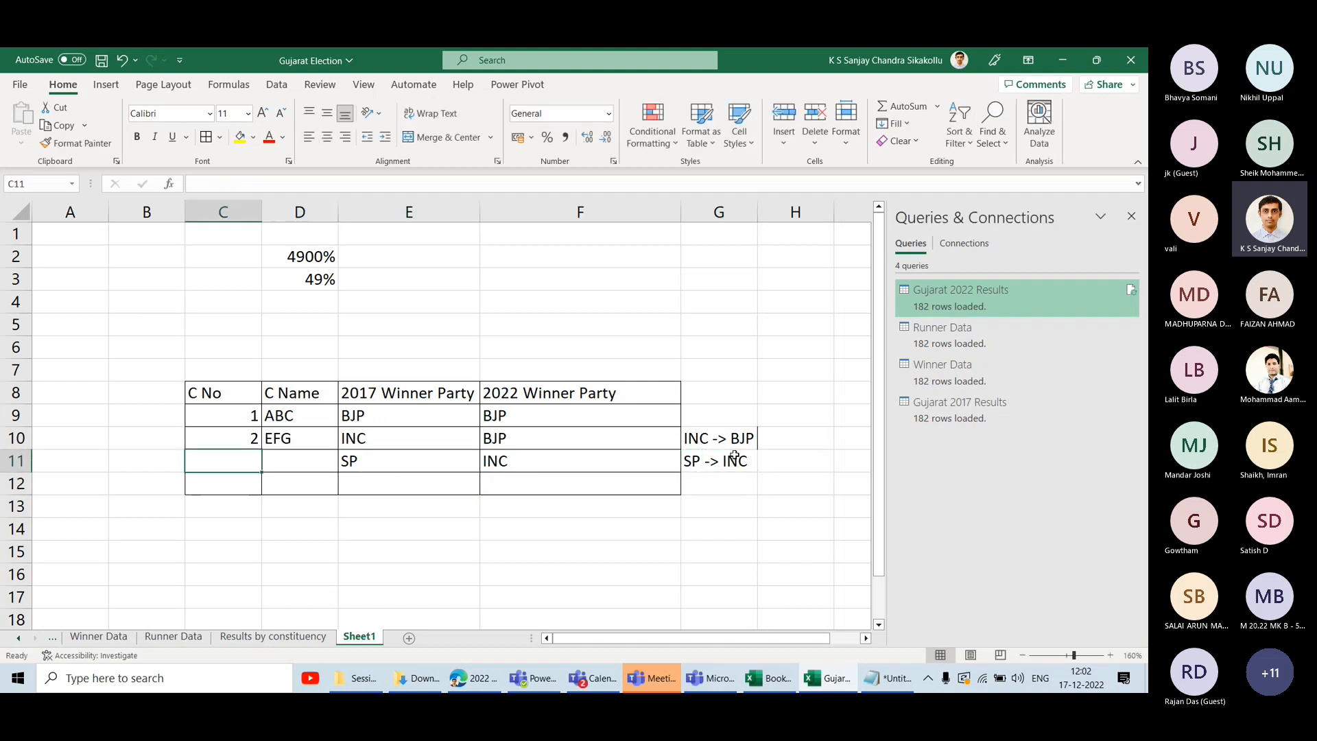
{"action": "key", "text": "Return"}
{"action": "key", "text": "Up"}
{"action": "key", "text": "Right"}
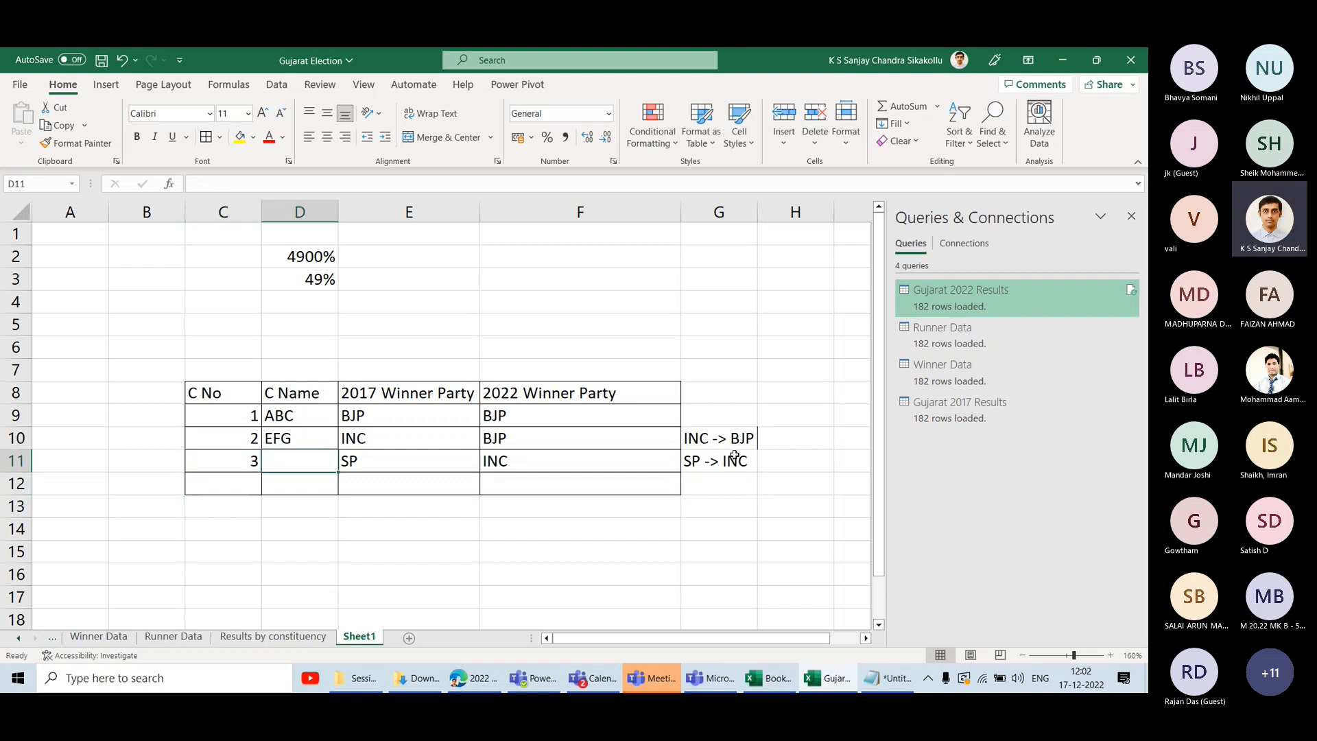
Label the party columns above their headings with From in cell E7 and To in cell F7.
{"action": "key", "text": "Right"}
{"action": "key", "text": "Right"}
{"action": "key", "text": "Right"}
{"action": "key", "text": "Left"}
{"action": "key", "text": "Up"}
{"action": "key", "text": "Up"}
{"action": "key", "text": "Up"}
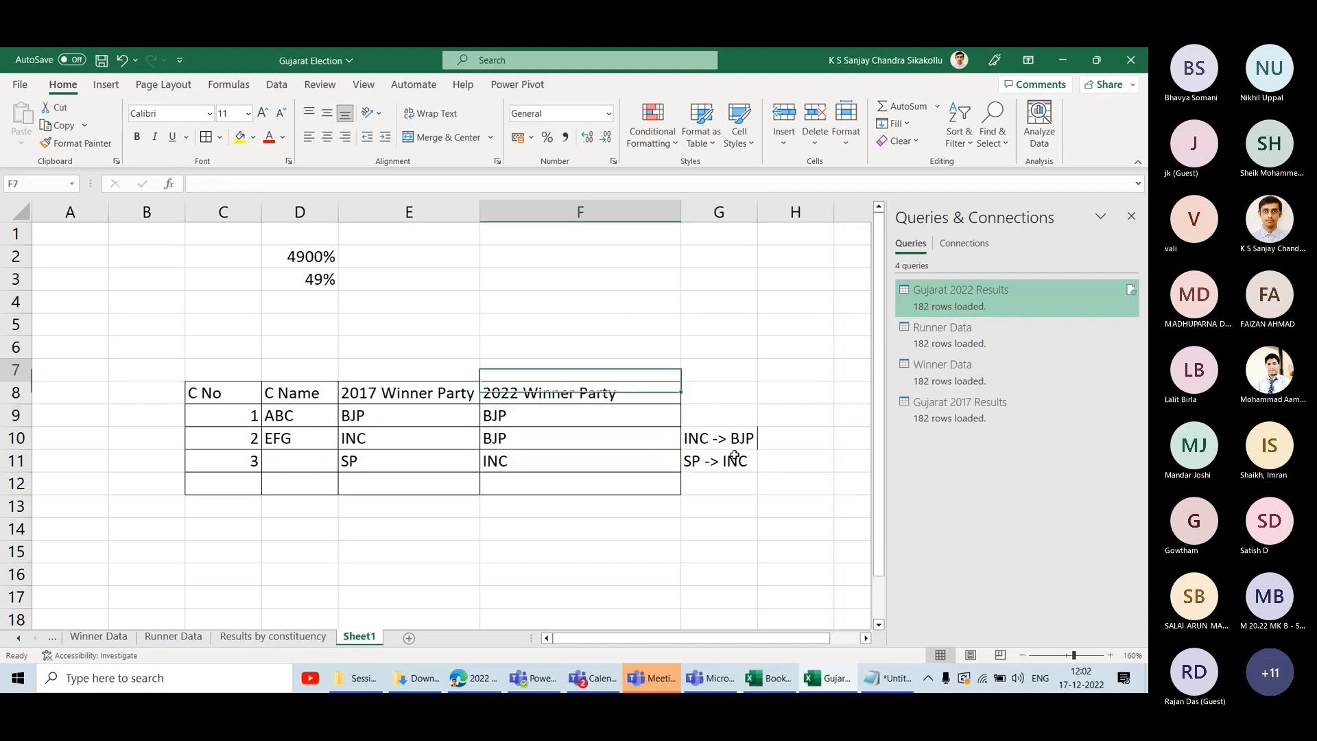
{"action": "key", "text": "Up"}
{"action": "key", "text": "Left"}
{"action": "type", "text": "From"}
{"action": "key", "text": "Return"}
{"action": "key", "text": "Up"}
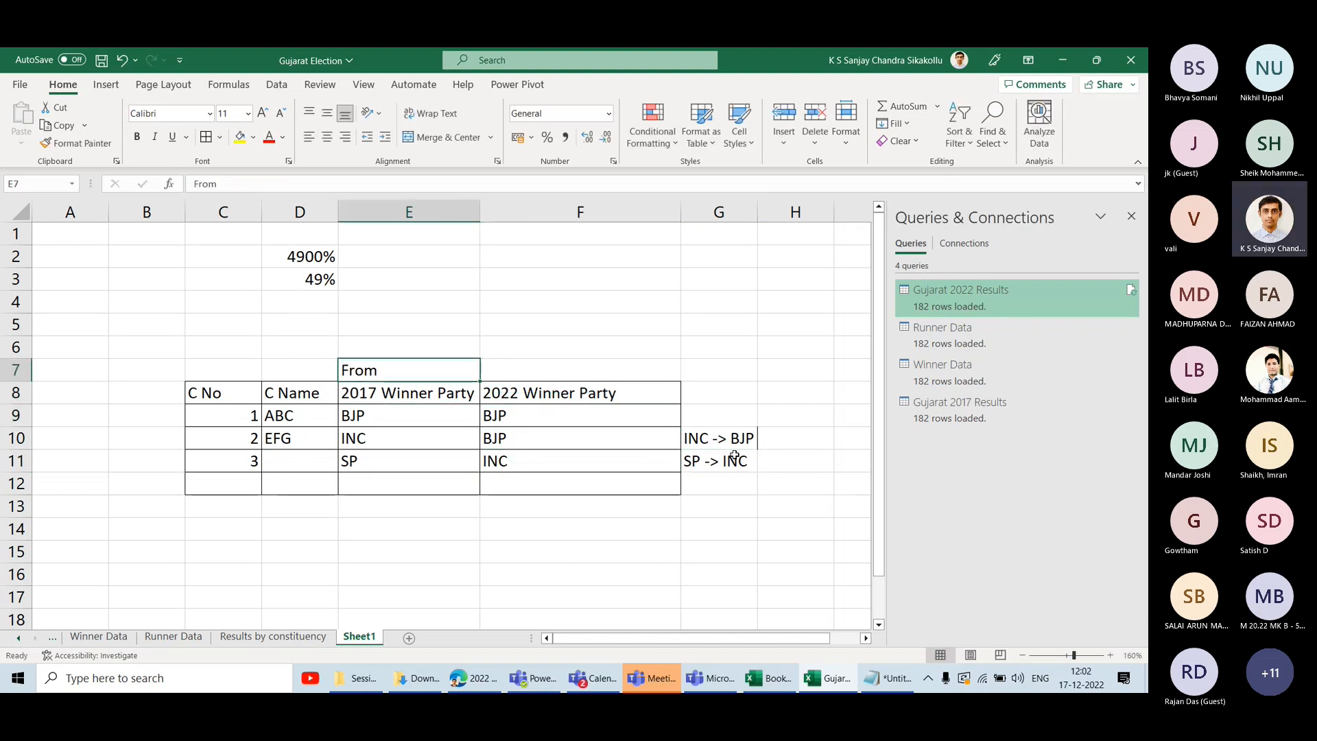
{"action": "key", "text": "Right"}
{"action": "type", "text": "To"}
{"action": "key", "text": "Return"}
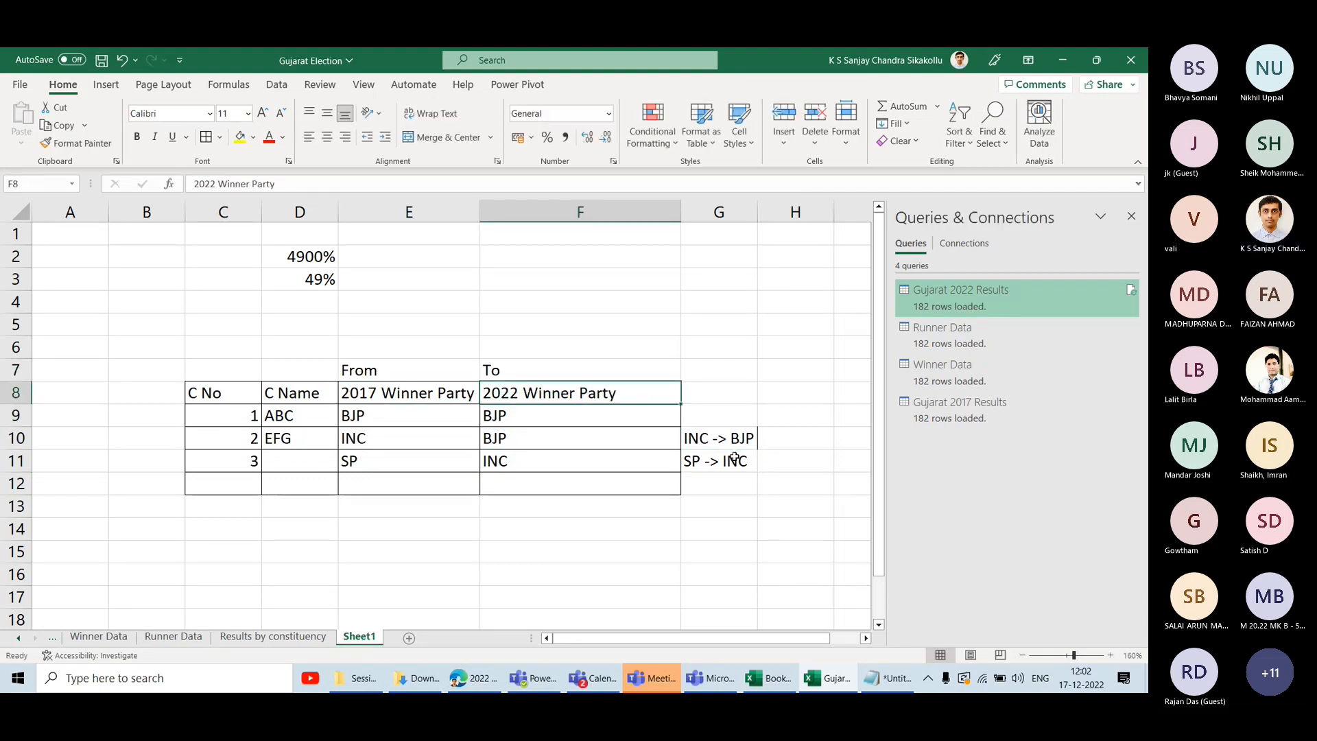
Make the From label in cell E7 bold.
{"action": "left_click", "coordinate": [555, 442]}
{"action": "left_click", "coordinate": [371, 370]}
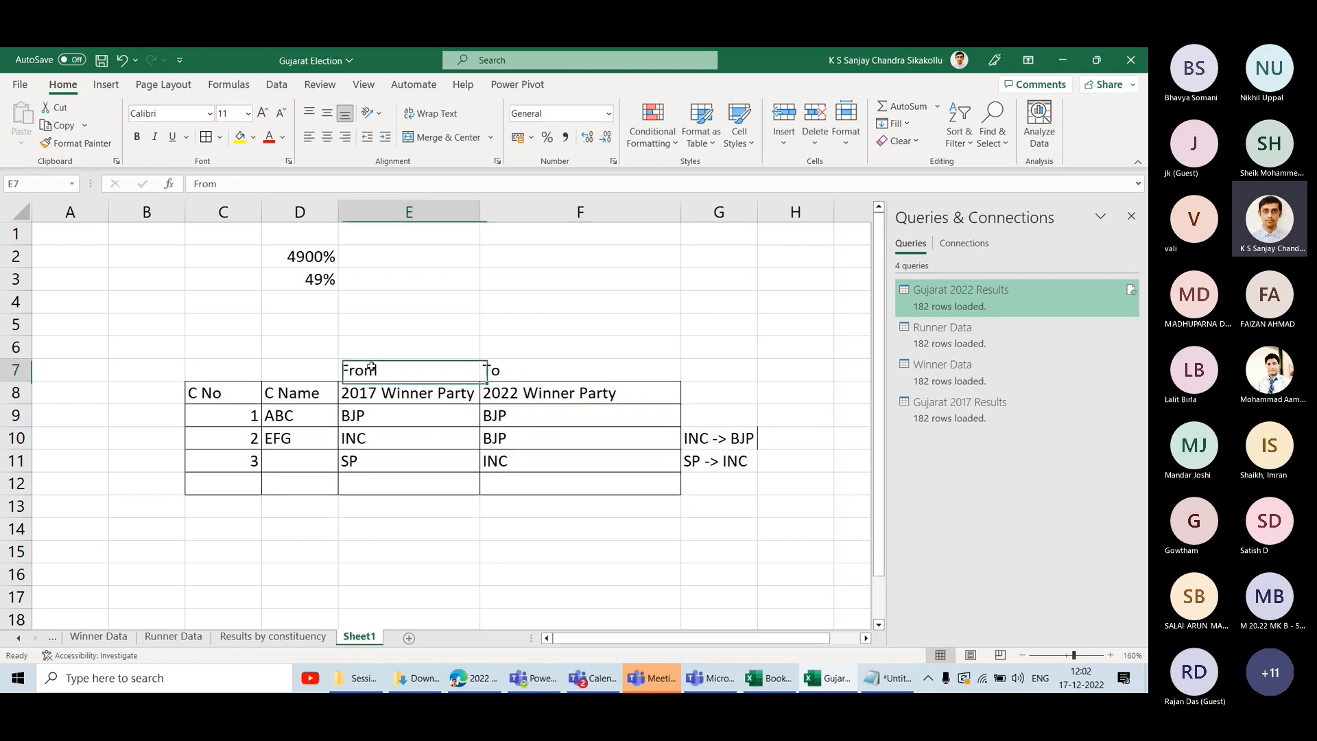
{"action": "key", "text": "ctrl+b"}
{"action": "key", "text": "Right"}
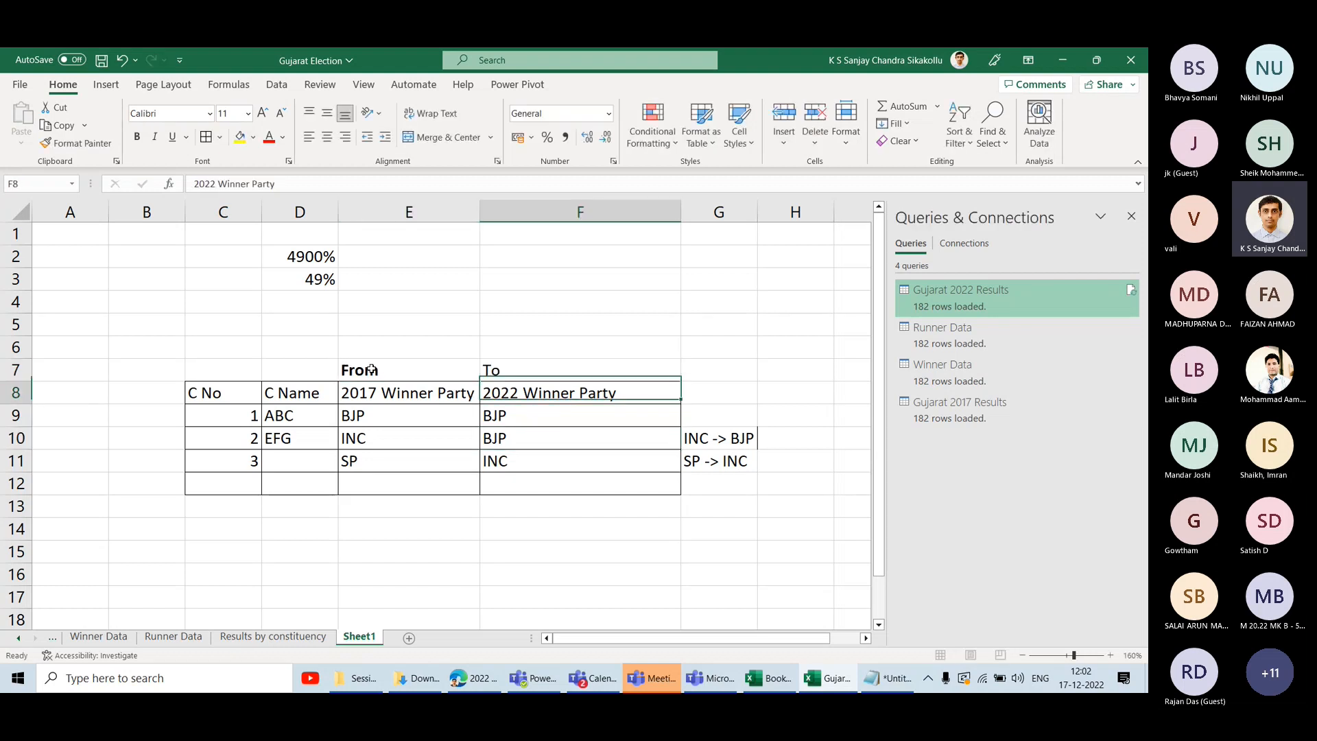
Make the To label in cell F7 bold and enter XYZ as the constituency name in D11.
{"action": "key", "text": "ctrl+b"}
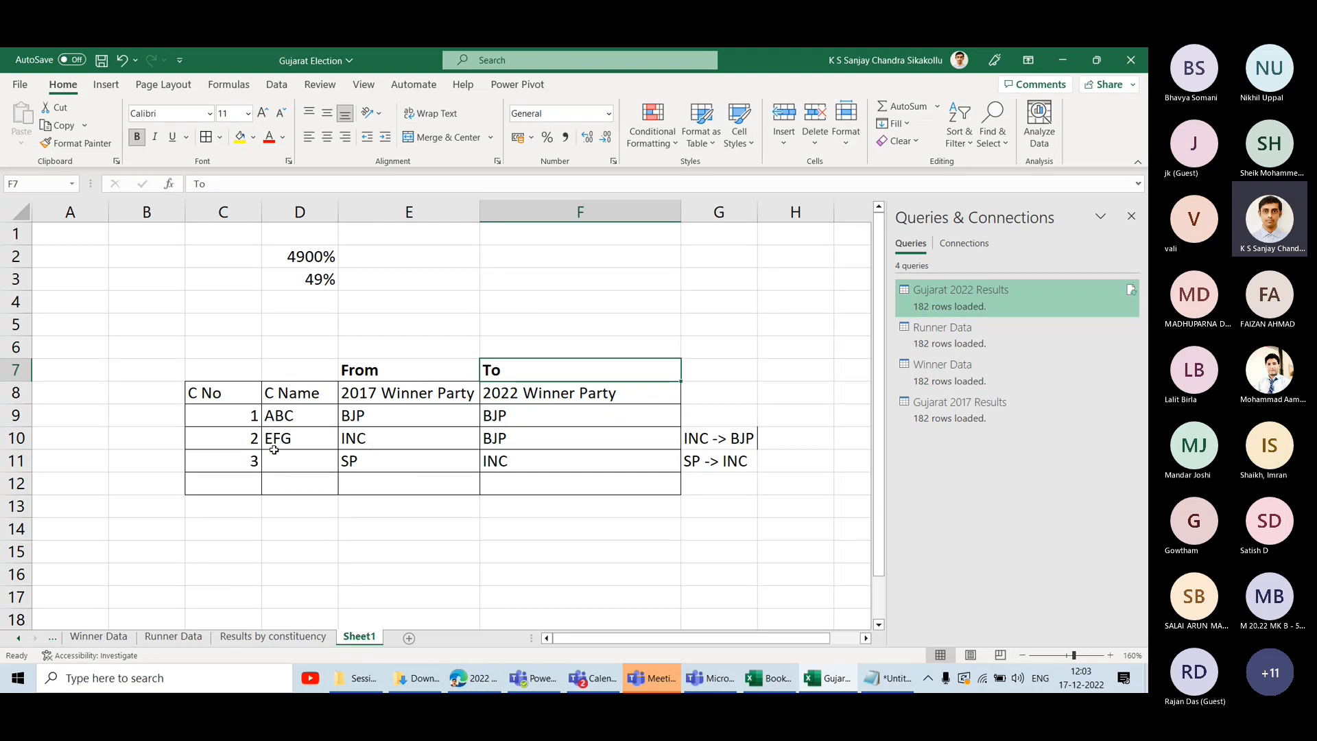
{"action": "left_click", "coordinate": [298, 463]}
{"action": "type", "text": "XYZ"}
{"action": "key", "text": "Return"}
{"action": "left_click_drag", "start_coordinate": [411, 330], "coordinate": [431, 576]}
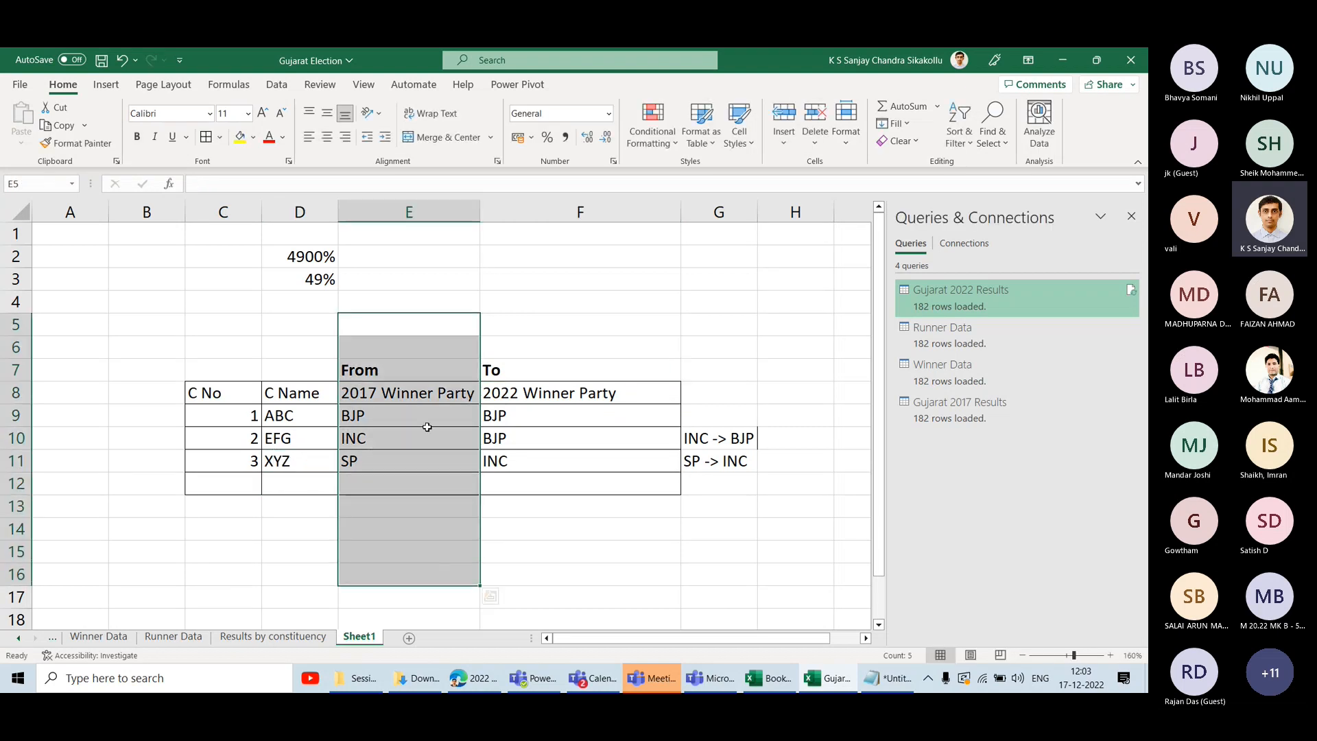
Enter Retained as the swing note for constituency ABC in cell G9.
{"action": "left_click_drag", "start_coordinate": [223, 415], "coordinate": [765, 409]}
{"action": "left_click", "coordinate": [706, 415]}
{"action": "type", "text": "Reta"}
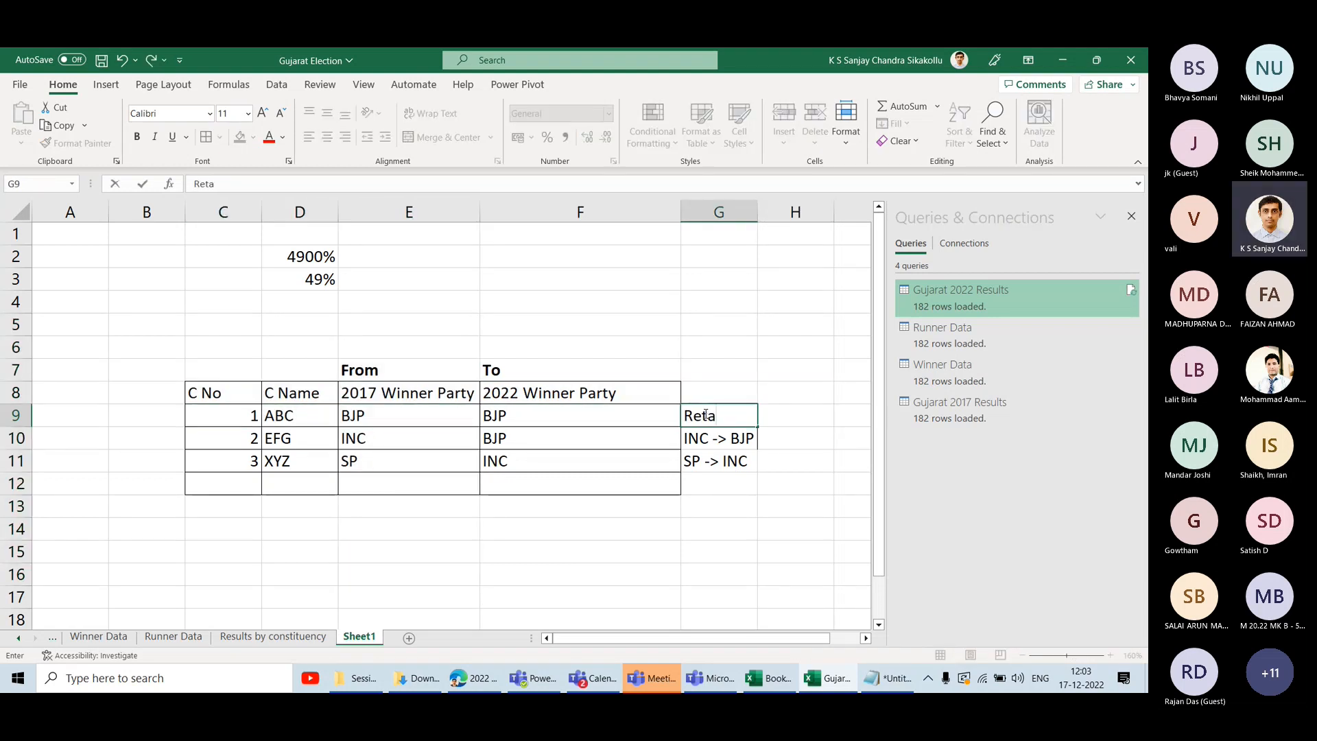
{"action": "type", "text": "ined"}
{"action": "key", "text": "Return"}
Set the swing note in cell G9 to BJP -> BJP.
{"action": "left_click", "coordinate": [706, 416]}
{"action": "type", "text": "BJp"}
{"action": "key", "text": "BackSpace"}
{"action": "type", "text": "P -> BJ"}
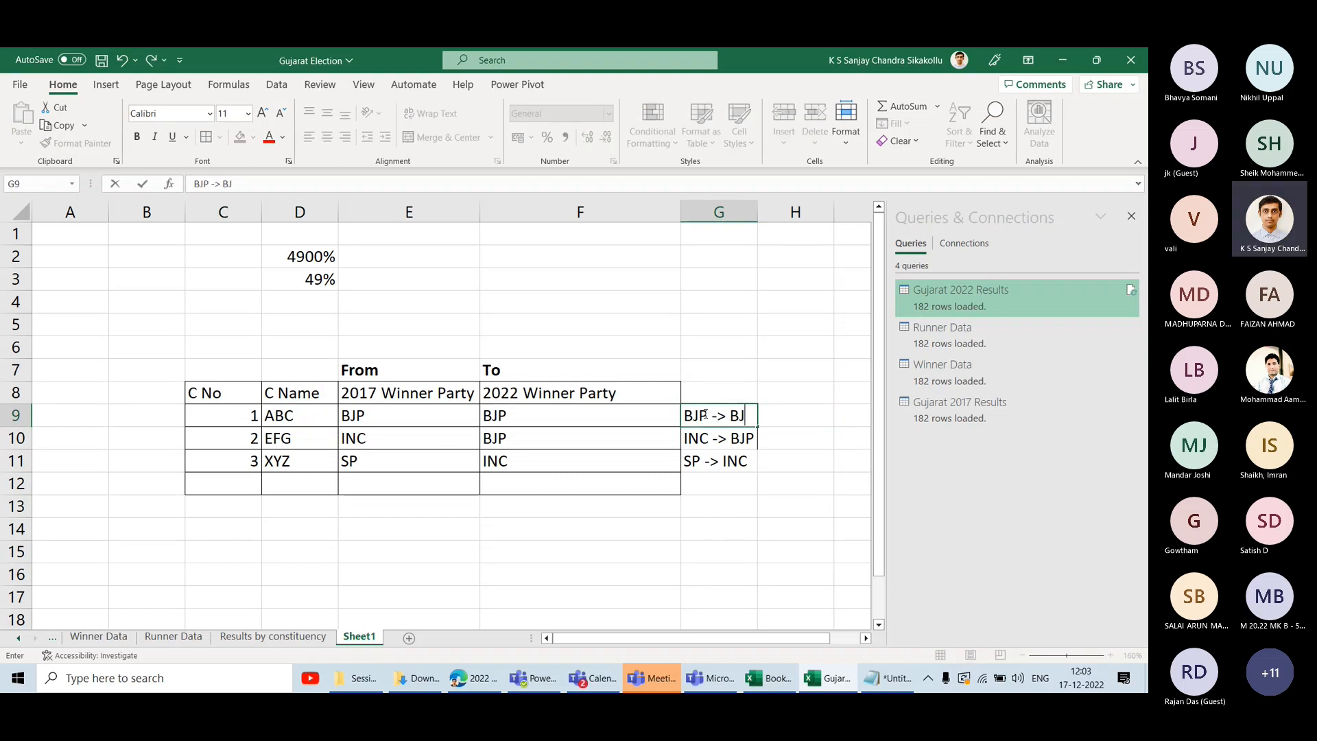
{"action": "type", "text": "P"}
{"action": "key", "text": "Tab"}
Enter the sample flag values 0 in cell H9 and 1 in cell H10.
{"action": "left_click_drag", "start_coordinate": [409, 415], "coordinate": [559, 412]}
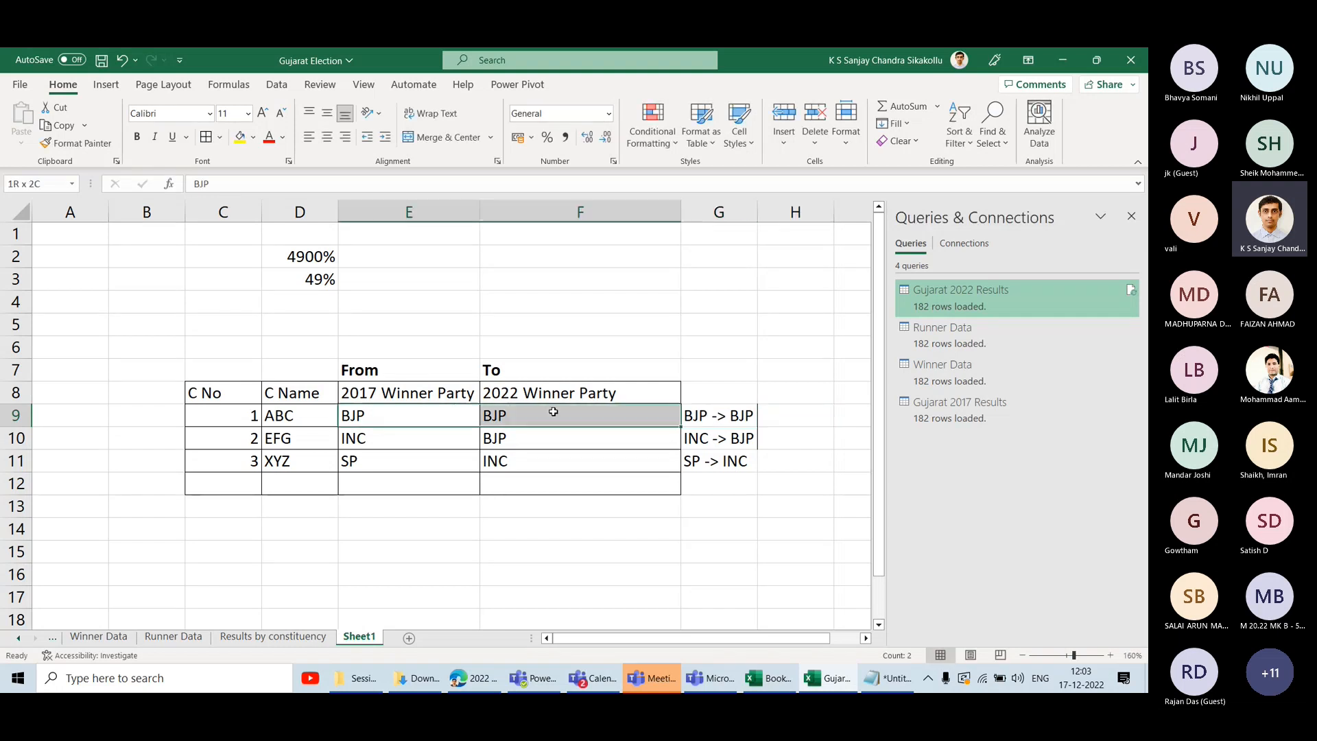
{"action": "left_click", "coordinate": [788, 407]}
{"action": "type", "text": "0"}
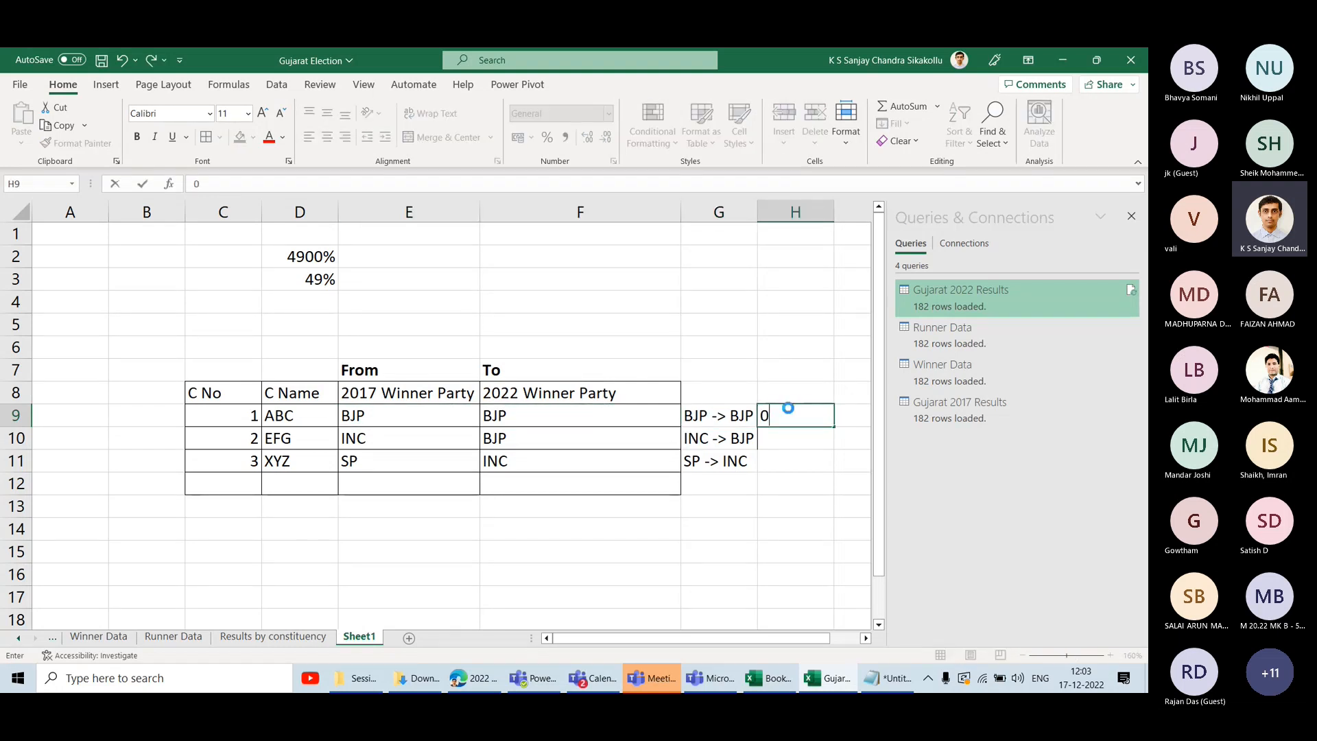
{"action": "key", "text": "Return"}
{"action": "type", "text": "1"}
{"action": "key", "text": "ctrl+Return"}
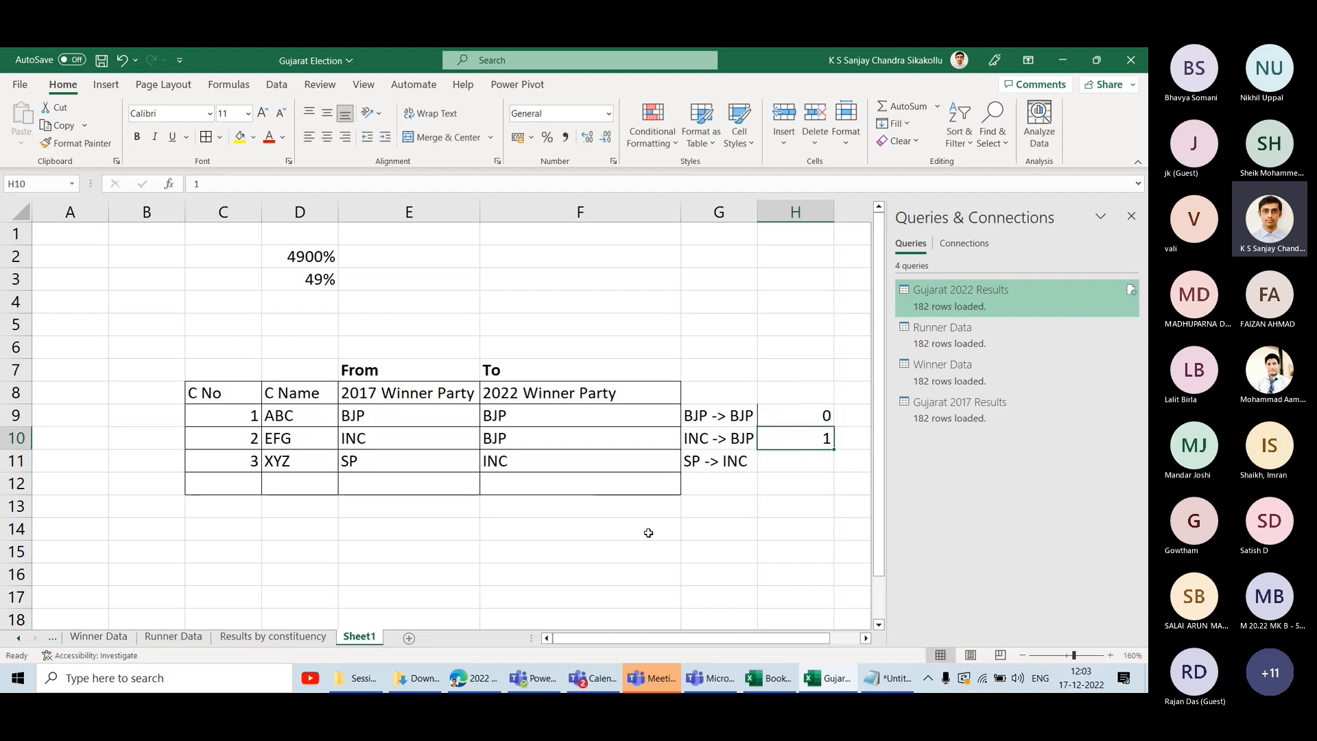
{"action": "left_click", "coordinate": [786, 412]}
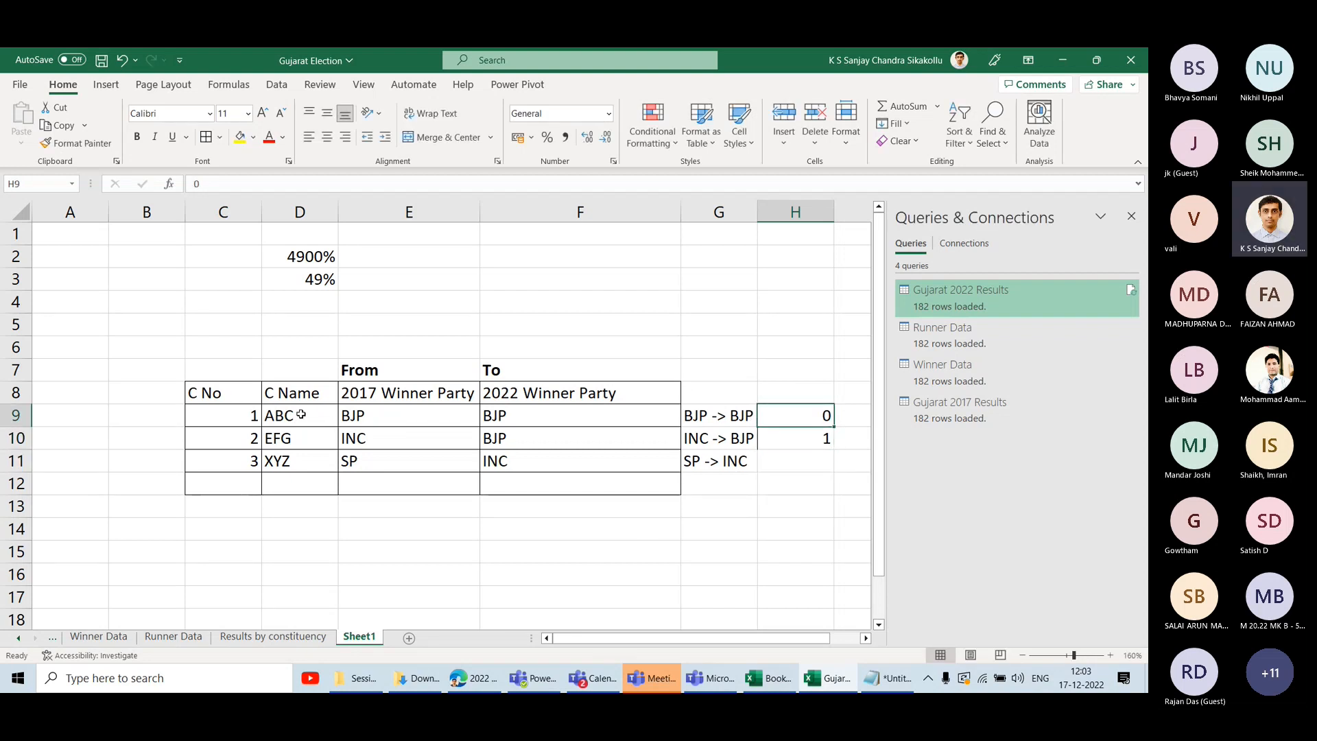
{"action": "left_click_drag", "start_coordinate": [151, 328], "coordinate": [754, 604]}
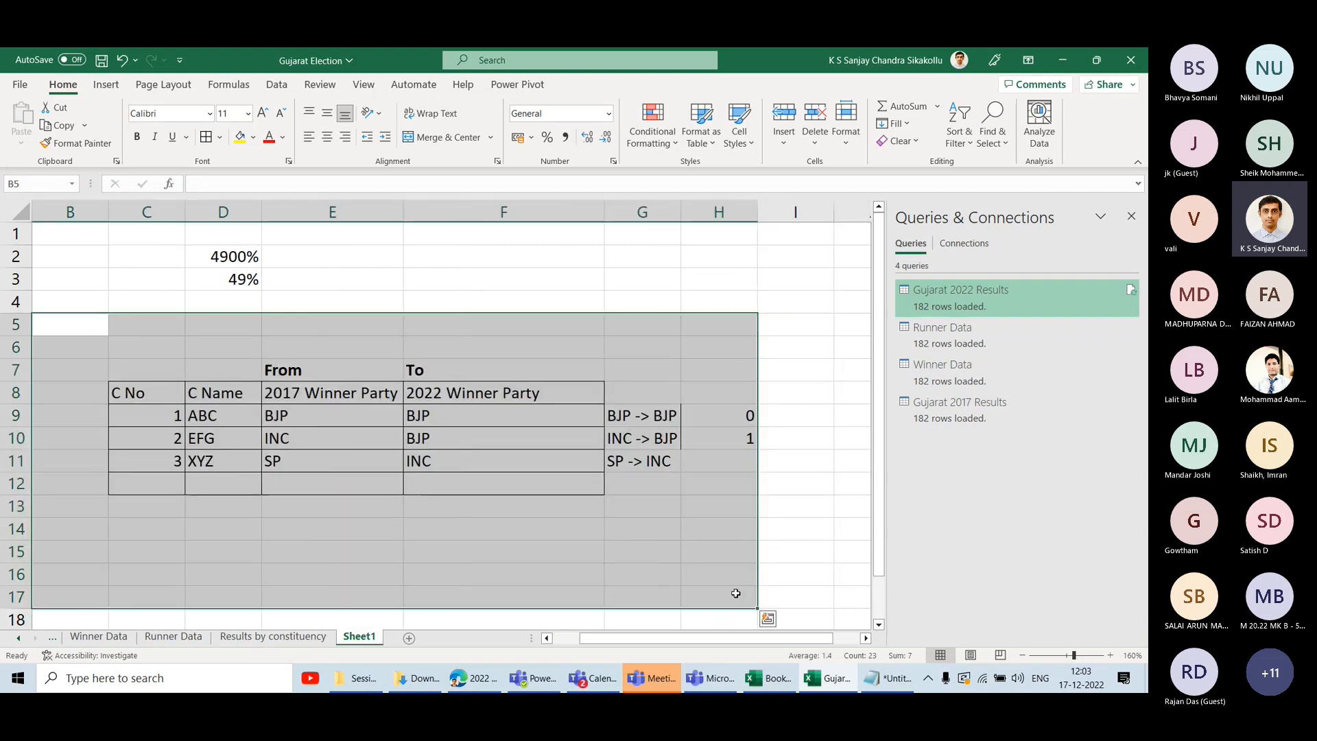
{"action": "scroll", "coordinate": [557, 521], "scroll_direction": "left", "scroll_amount": 1}
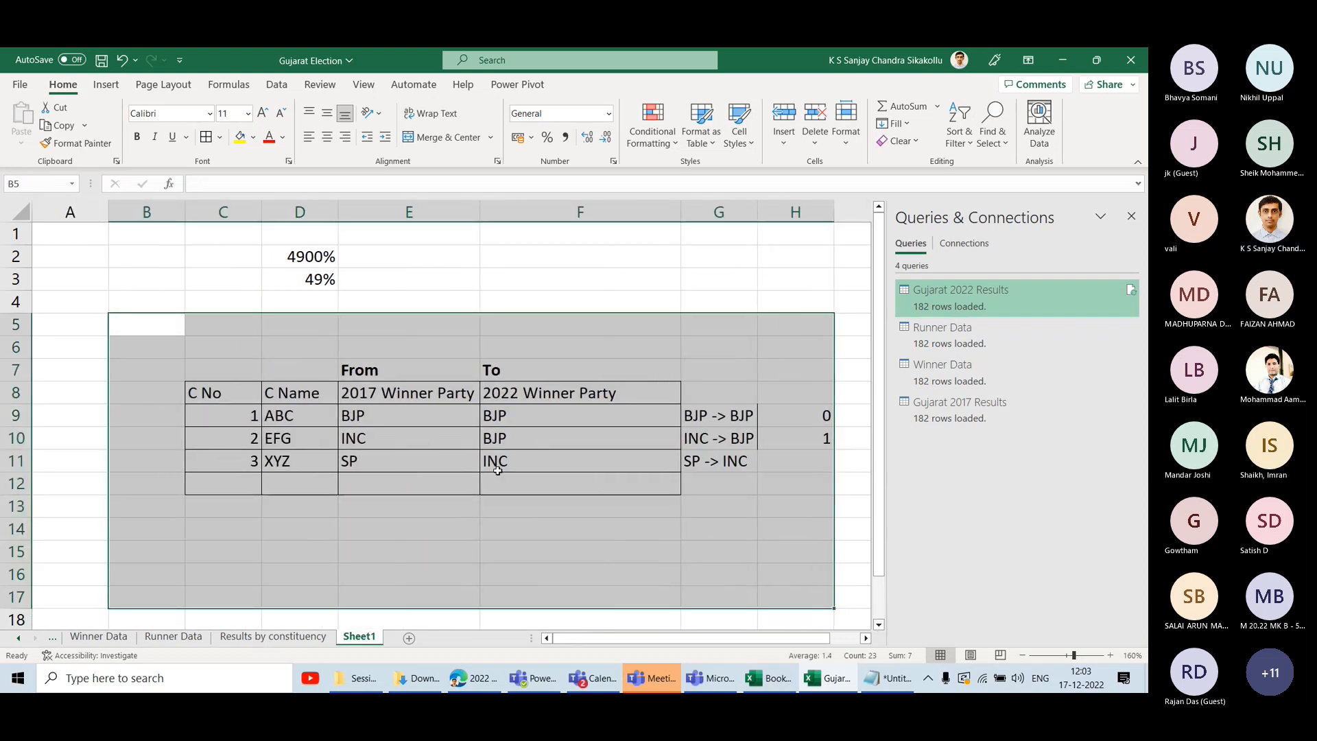
{"action": "left_click", "coordinate": [405, 416]}
Enter =IF(E9=F9,0,1) in cell H9 and fill the formula down to H11.
{"action": "left_click", "coordinate": [786, 413]}
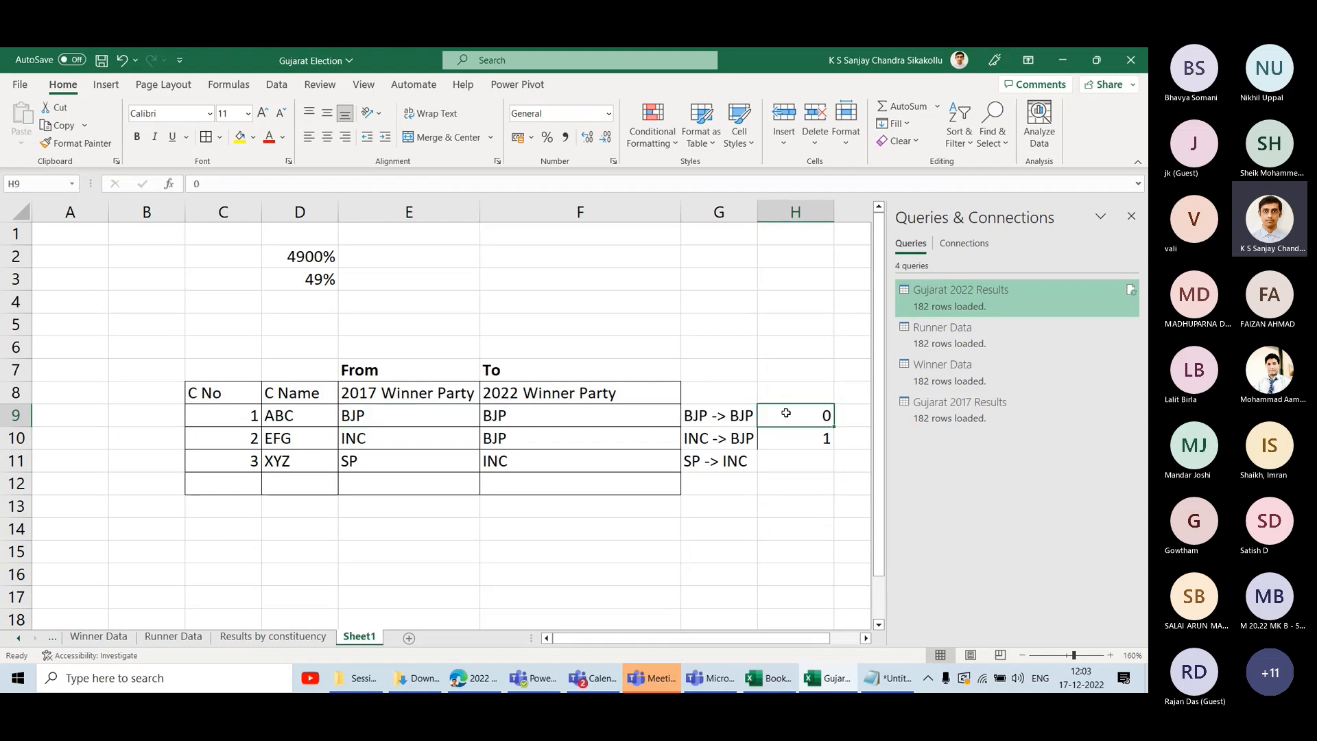
{"action": "type", "text": "=IF("}
{"action": "key", "text": "Left"}
{"action": "key", "text": "Left"}
{"action": "key", "text": "Left"}
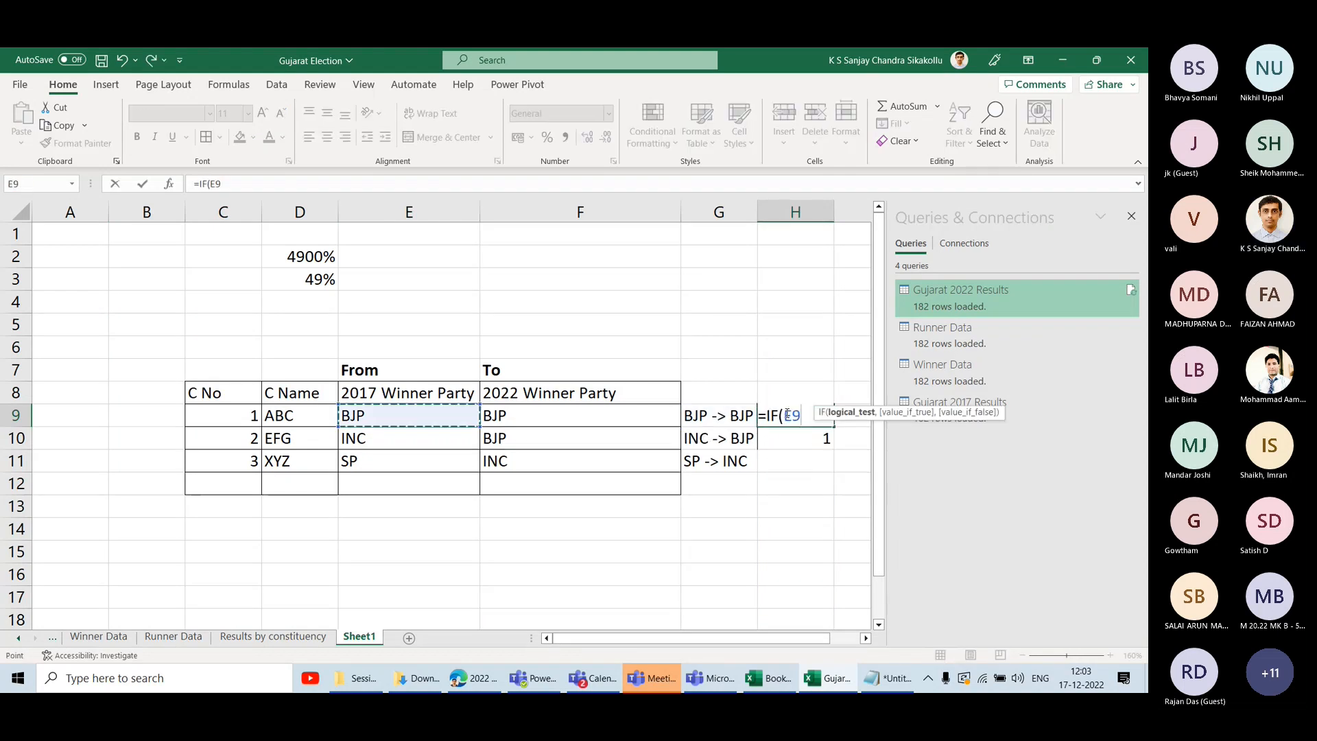
{"action": "type", "text": "="}
{"action": "key", "text": "Left"}
{"action": "key", "text": "Left"}
{"action": "type", "text": ","}
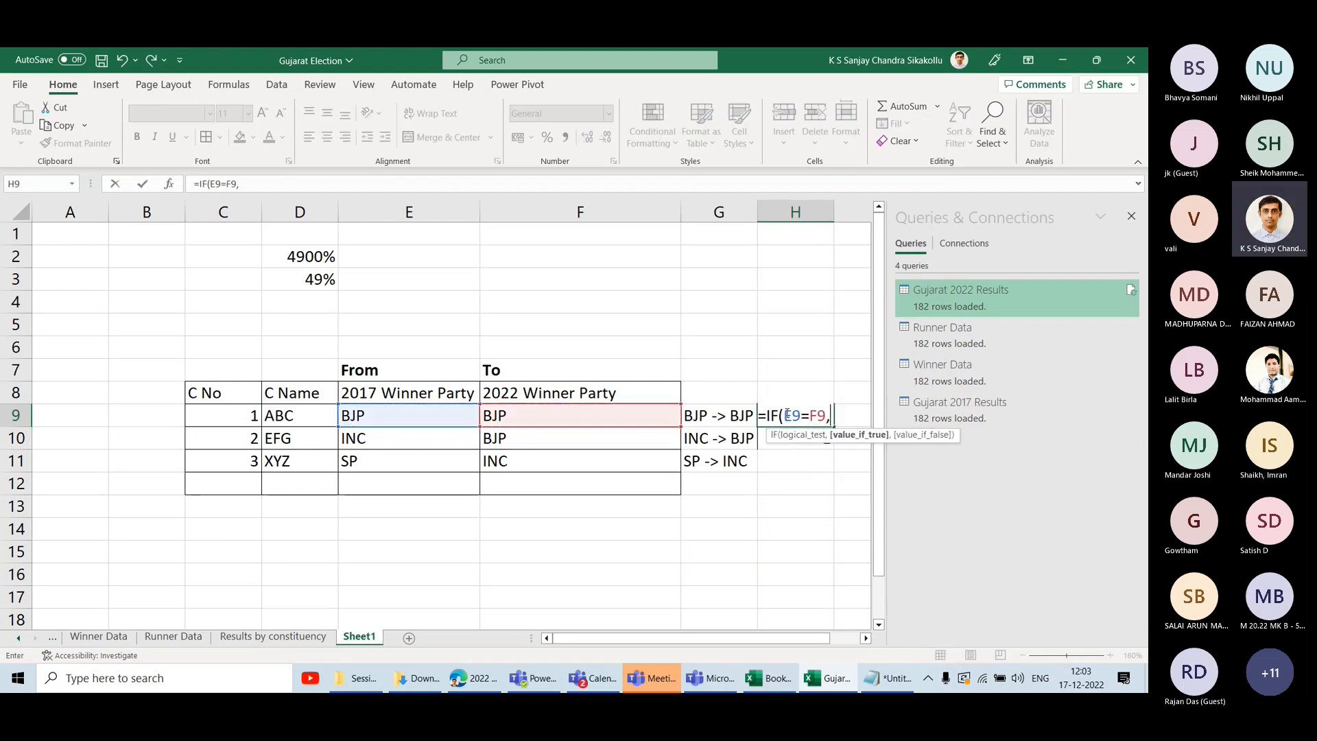
{"action": "type", "text": "0,1"}
{"action": "key", "text": "ctrl+Return"}
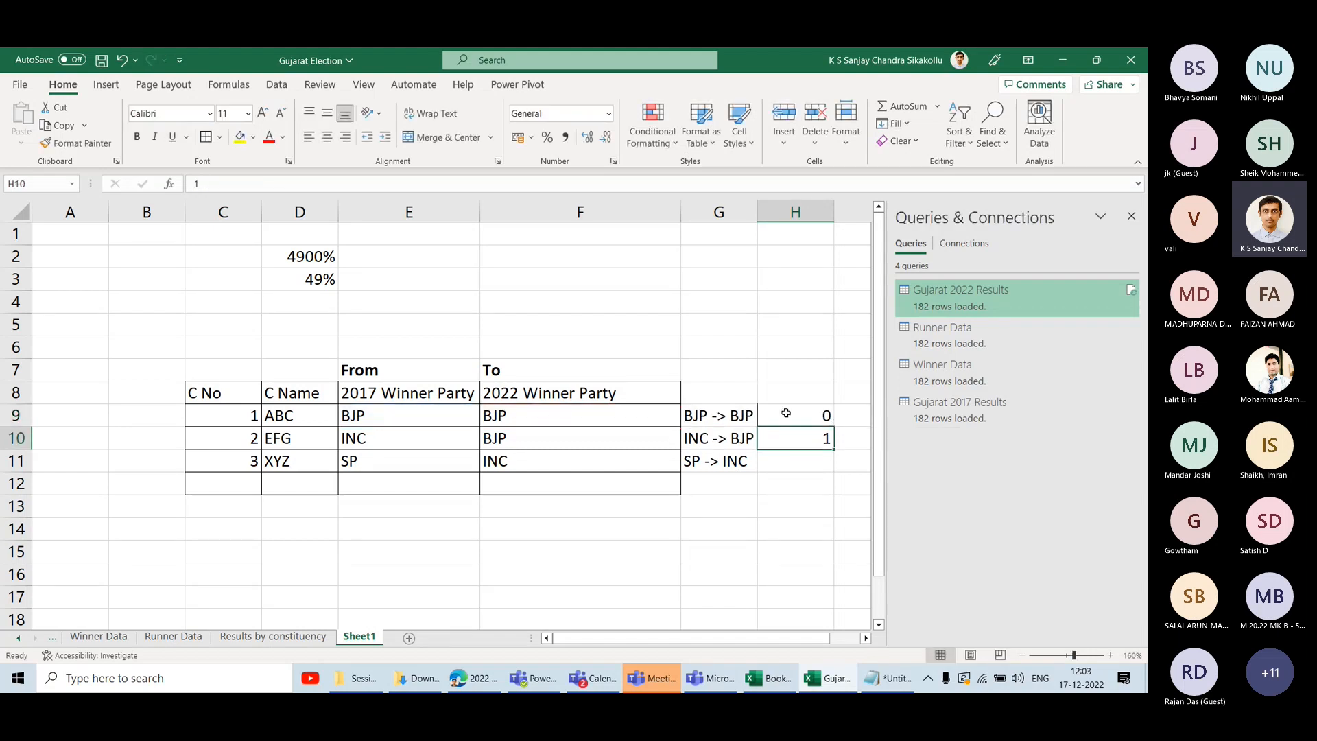
{"action": "left_click_drag", "start_coordinate": [833, 426], "coordinate": [834, 472]}
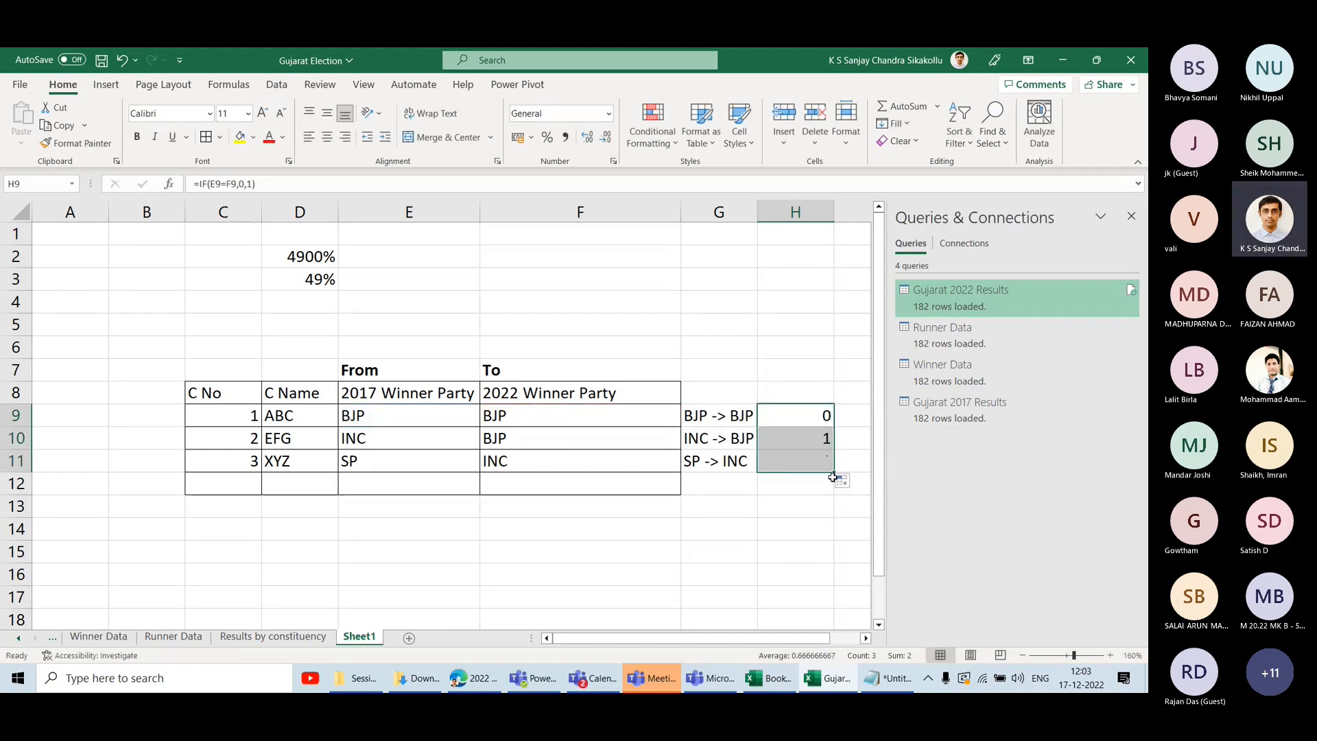
Add the column headings Flag in cell H8 and Swing in cell G8.
{"action": "left_click", "coordinate": [789, 389]}
{"action": "type", "text": "Flag"}
{"action": "key", "text": "ctrl+Return"}
{"action": "key", "text": "shift+Left"}
{"action": "key", "text": "shift+Left"}
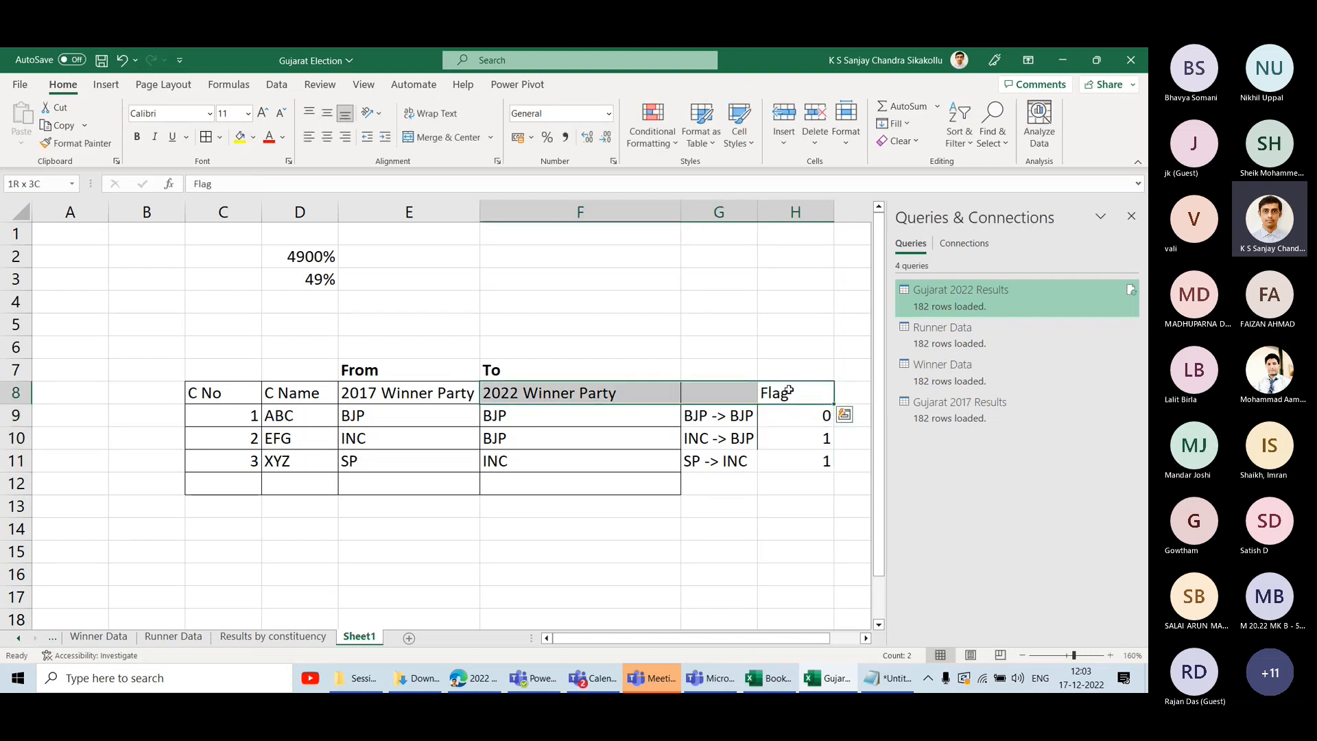
{"action": "key", "text": "Left"}
{"action": "type", "text": "Swing"}
{"action": "key", "text": "Tab"}
Make the table's header row C8:H8 bold.
{"action": "key", "text": "shift+Left"}
{"action": "key", "text": "shift+Left"}
{"action": "key", "text": "shift+Left"}
{"action": "key", "text": "shift+Left"}
{"action": "key", "text": "shift+Left"}
{"action": "key", "text": "ctrl+b"}
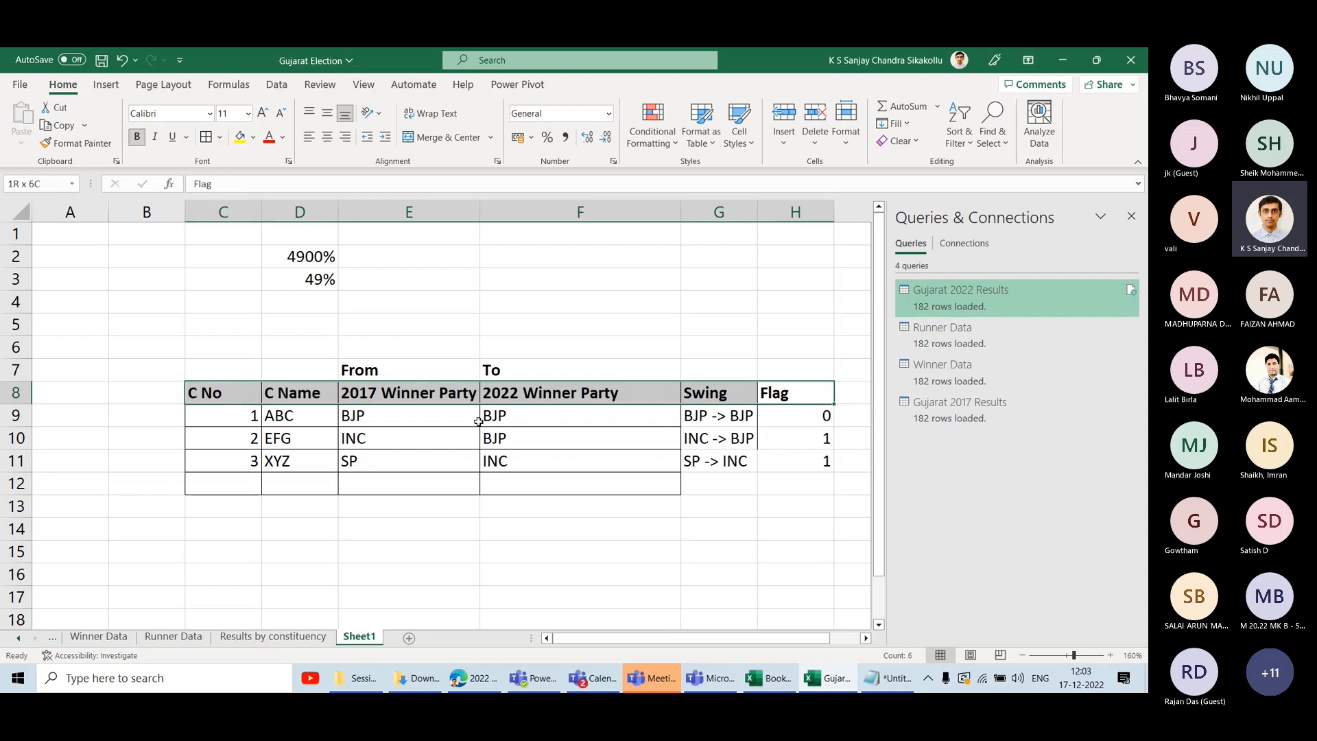
Add filters to the headings of the swing table C8:H11.
{"action": "left_click_drag", "start_coordinate": [228, 396], "coordinate": [796, 463]}
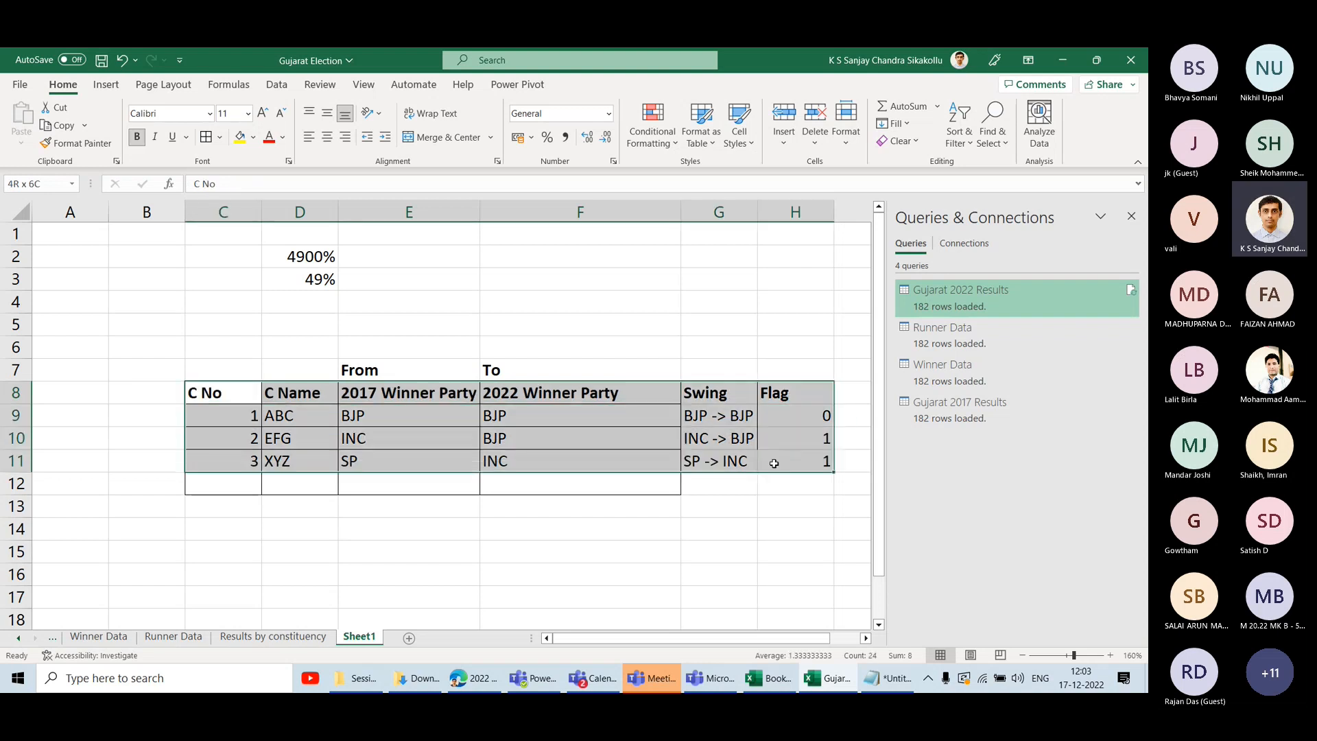
{"action": "left_click", "coordinate": [276, 85]}
{"action": "left_click", "coordinate": [618, 124]}
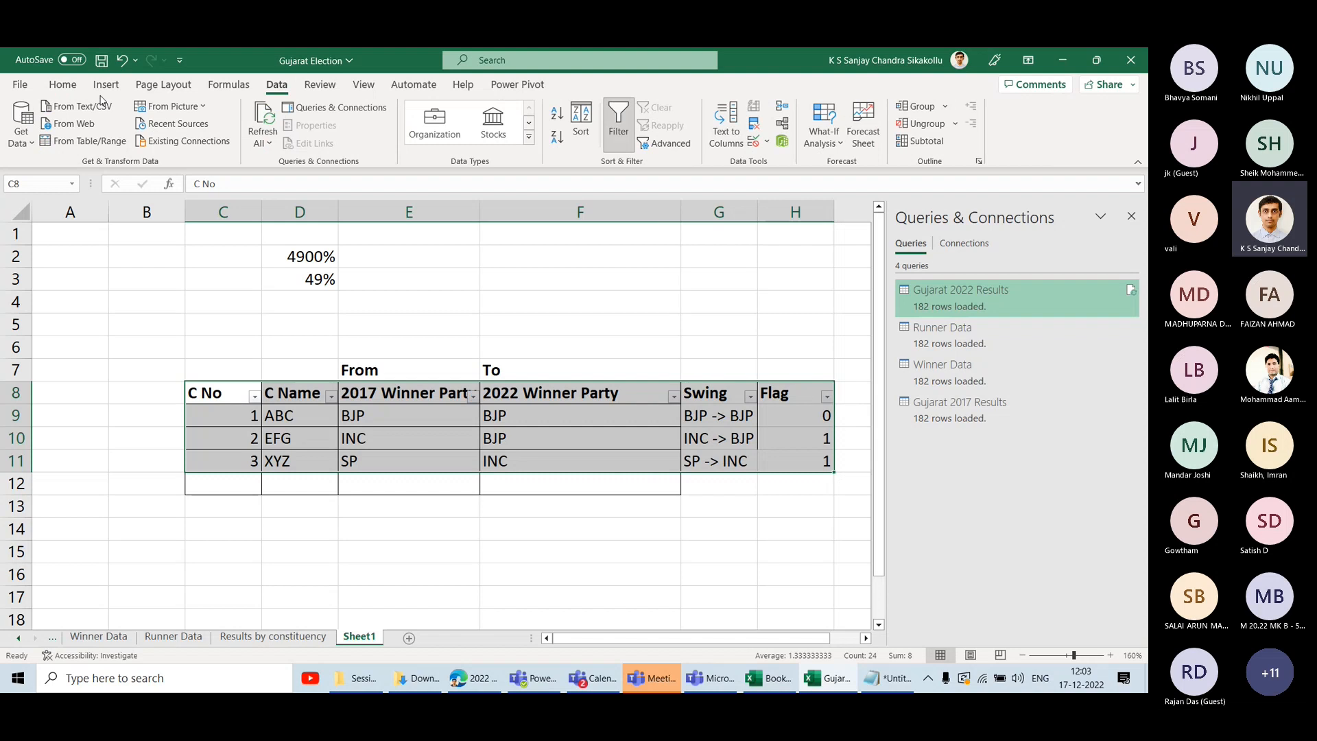
{"action": "left_click", "coordinate": [62, 85]}
Filter the Flag column to exclude 0, and undo the filter.
{"action": "left_click_drag", "start_coordinate": [800, 395], "coordinate": [799, 416]}
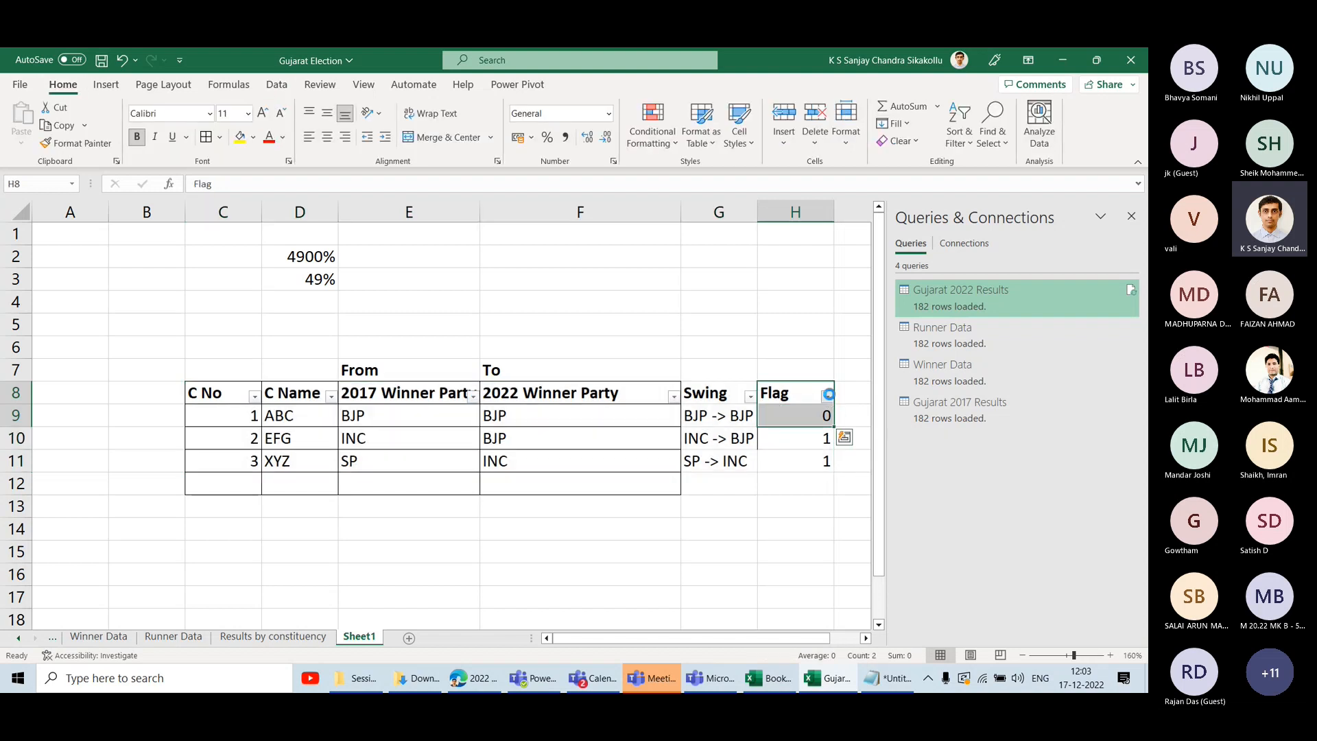
{"action": "left_click", "coordinate": [828, 395]}
{"action": "left_click", "coordinate": [676, 243]}
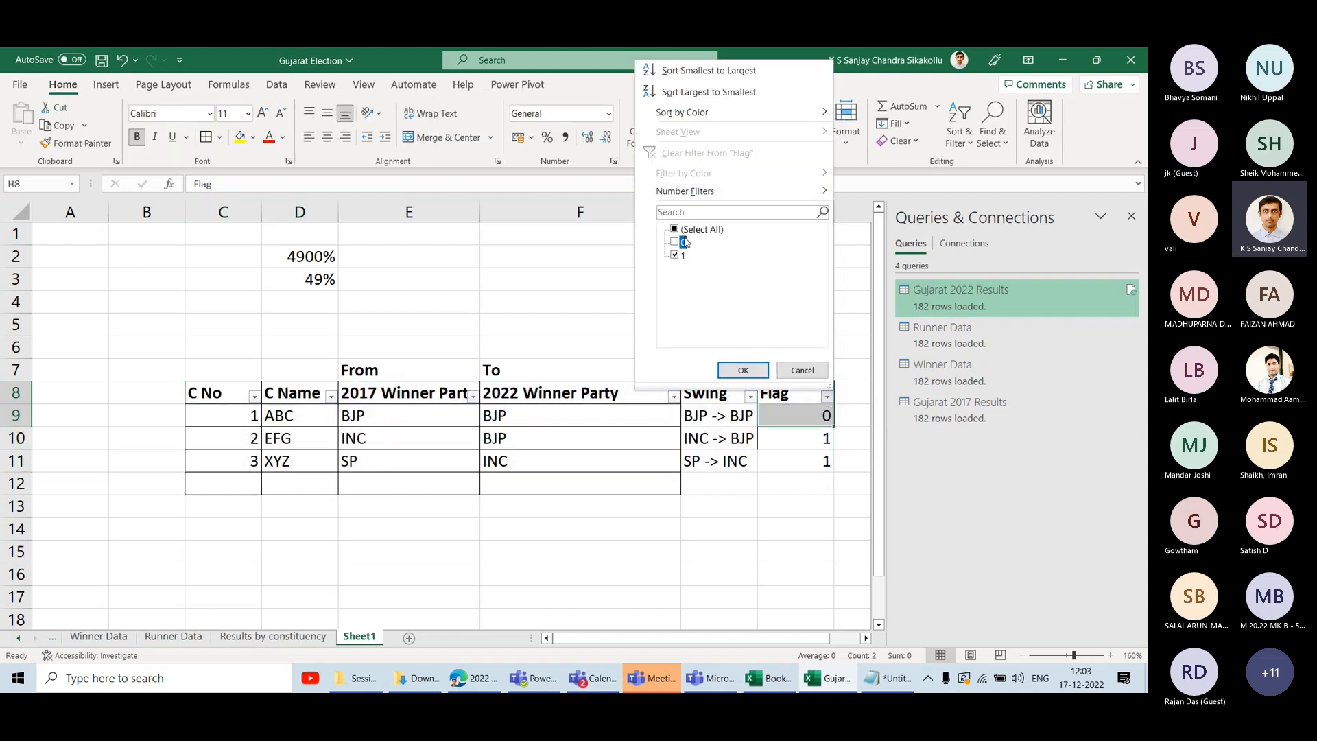
{"action": "left_click", "coordinate": [757, 371]}
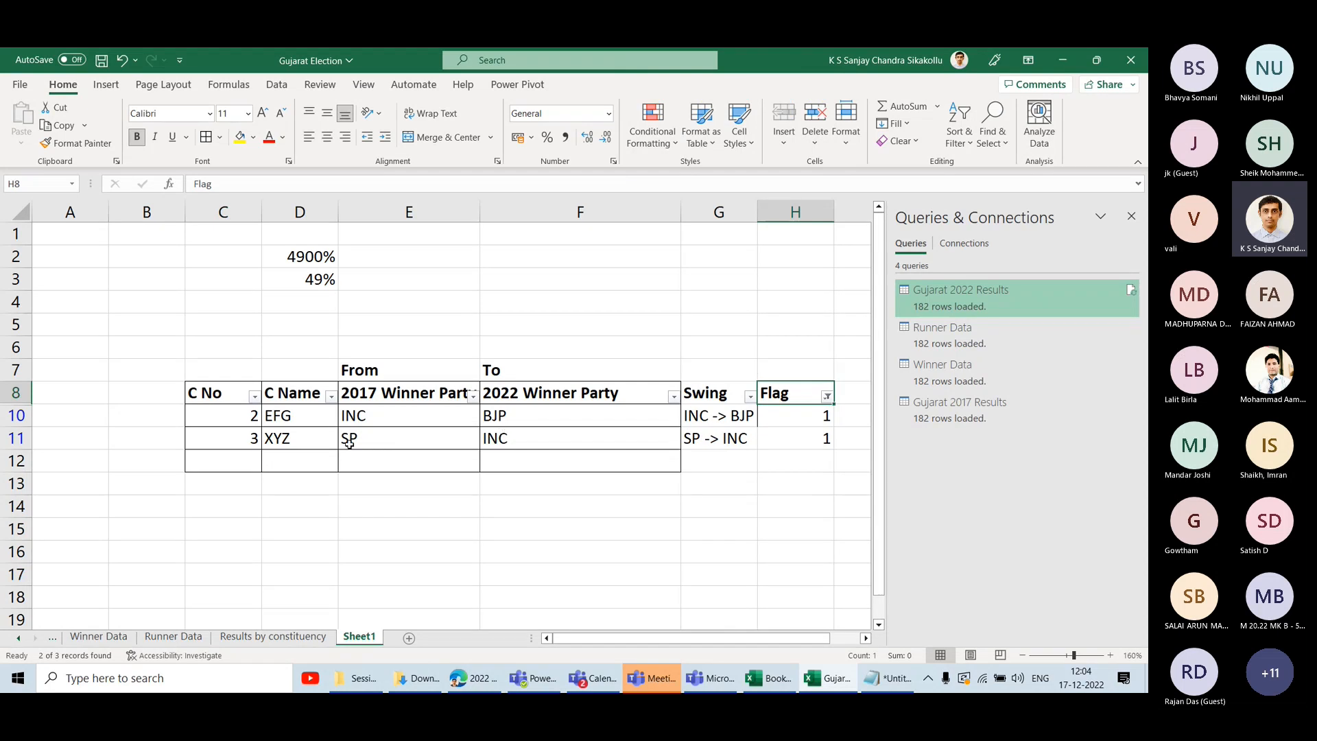
{"action": "left_click", "coordinate": [233, 414]}
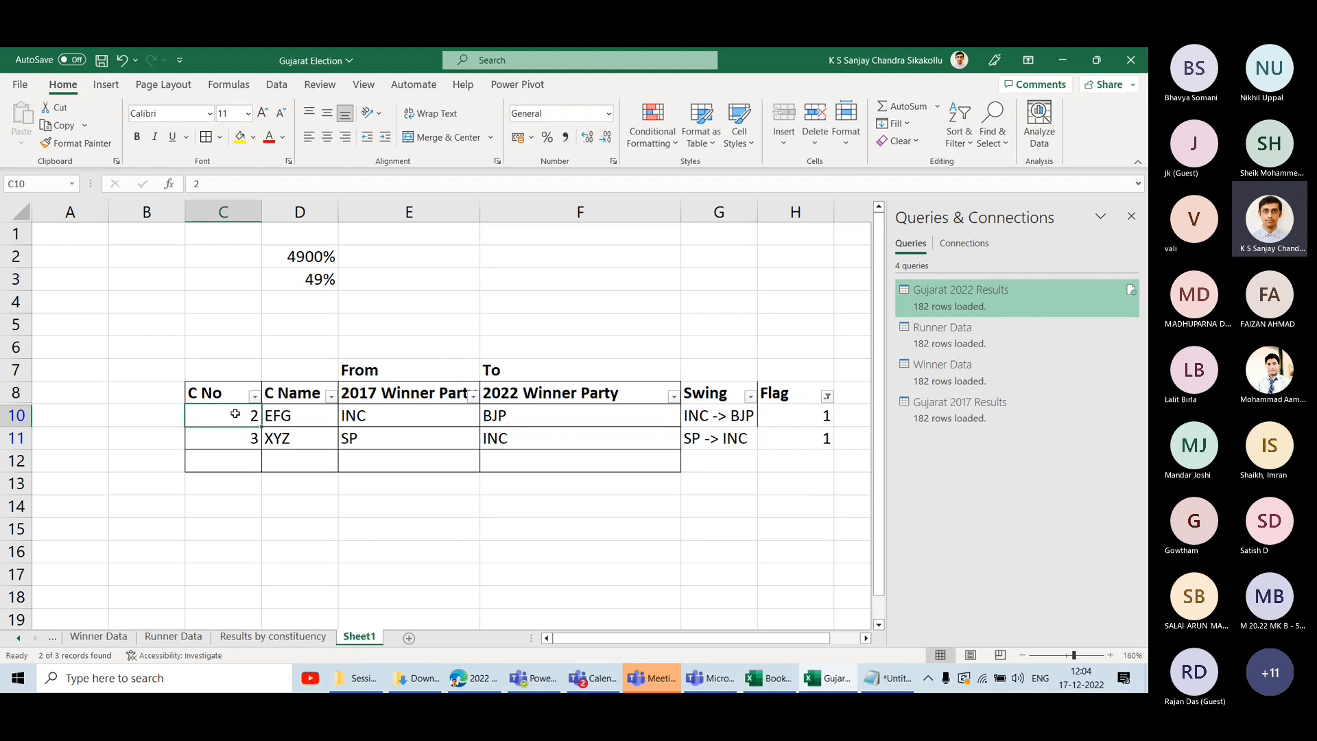
{"action": "key", "text": "ctrl+z"}
{"action": "left_click_drag", "start_coordinate": [810, 373], "coordinate": [829, 550]}
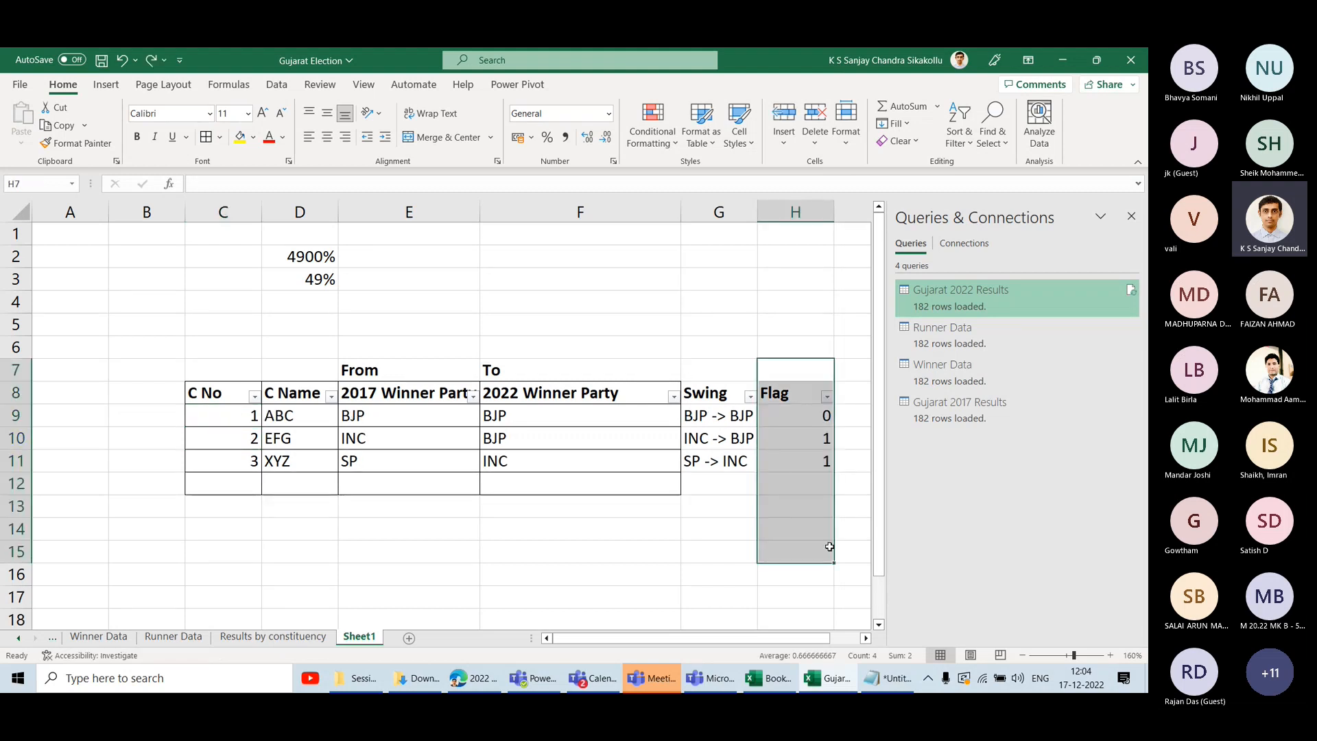
Enter the constituency total 182 in cell F4.
{"action": "left_click", "coordinate": [558, 297]}
{"action": "type", "text": "182"}
{"action": "key", "text": "Return"}
Try 50 and 100 as example values in cell G4, and clear the cell.
{"action": "key", "text": "Up"}
{"action": "key", "text": "Right"}
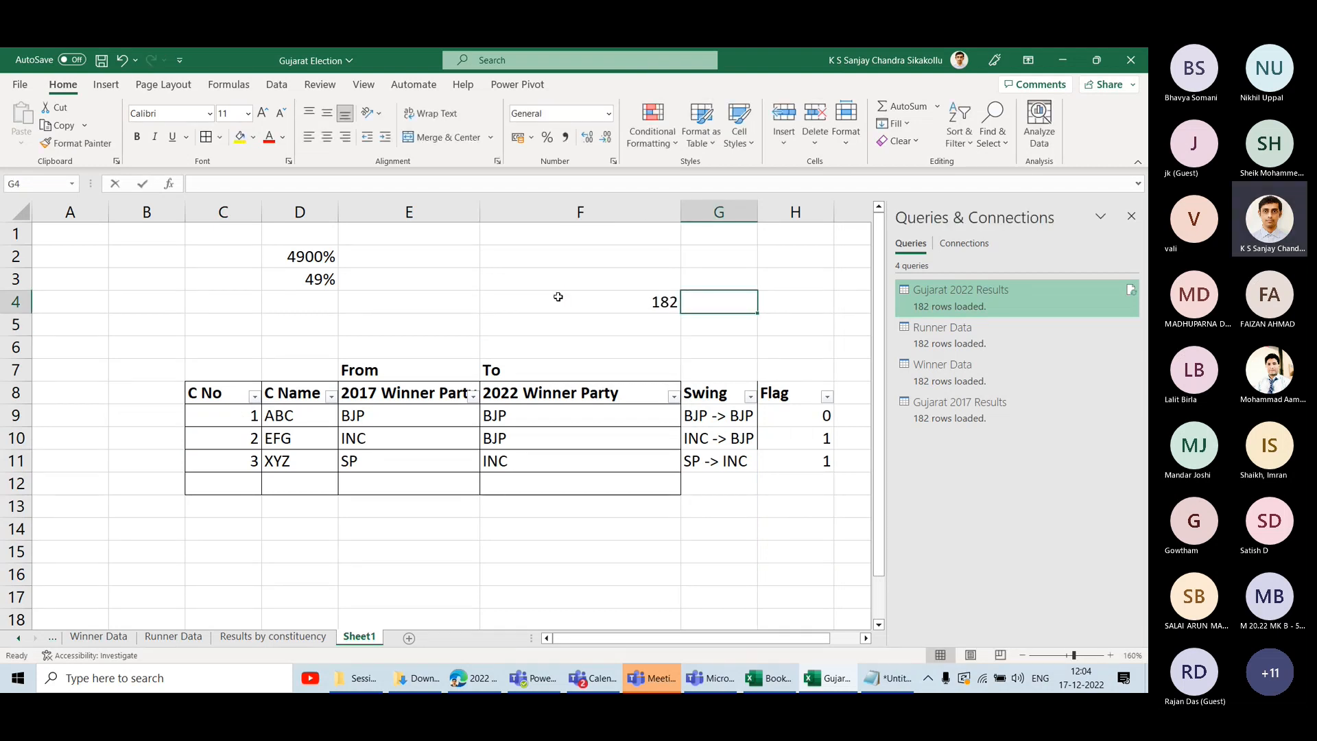
{"action": "type", "text": "50"}
{"action": "key", "text": "Return"}
{"action": "key", "text": "Up"}
{"action": "type", "text": "100"}
{"action": "key", "text": "Return"}
{"action": "key", "text": "Up"}
{"action": "key", "text": "Delete"}
{"action": "left_click_drag", "start_coordinate": [173, 334], "coordinate": [866, 531]}
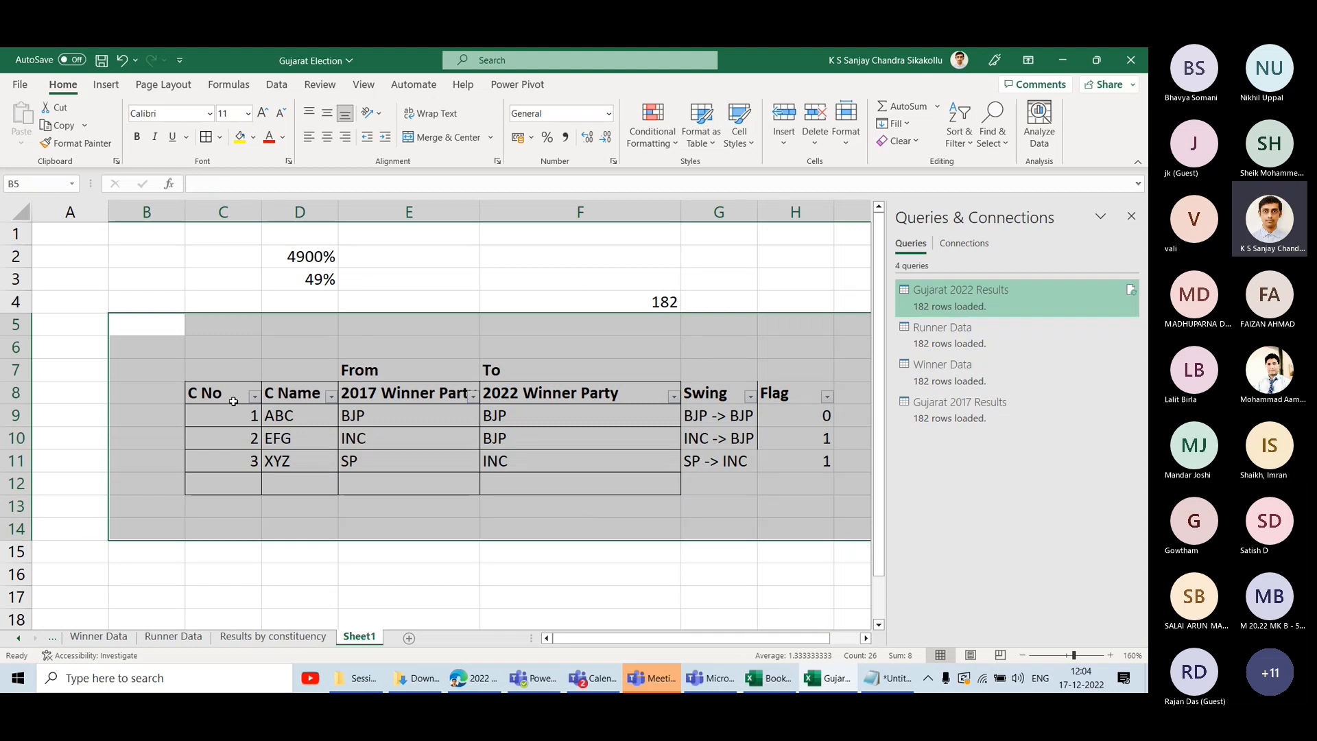
Switch to the Edge browser and open the Projects page of the presenter's portfolio website in a new tab.
{"action": "left_click", "coordinate": [473, 678]}
{"action": "left_click", "coordinate": [408, 59]}
{"action": "type", "text": "uttar"}
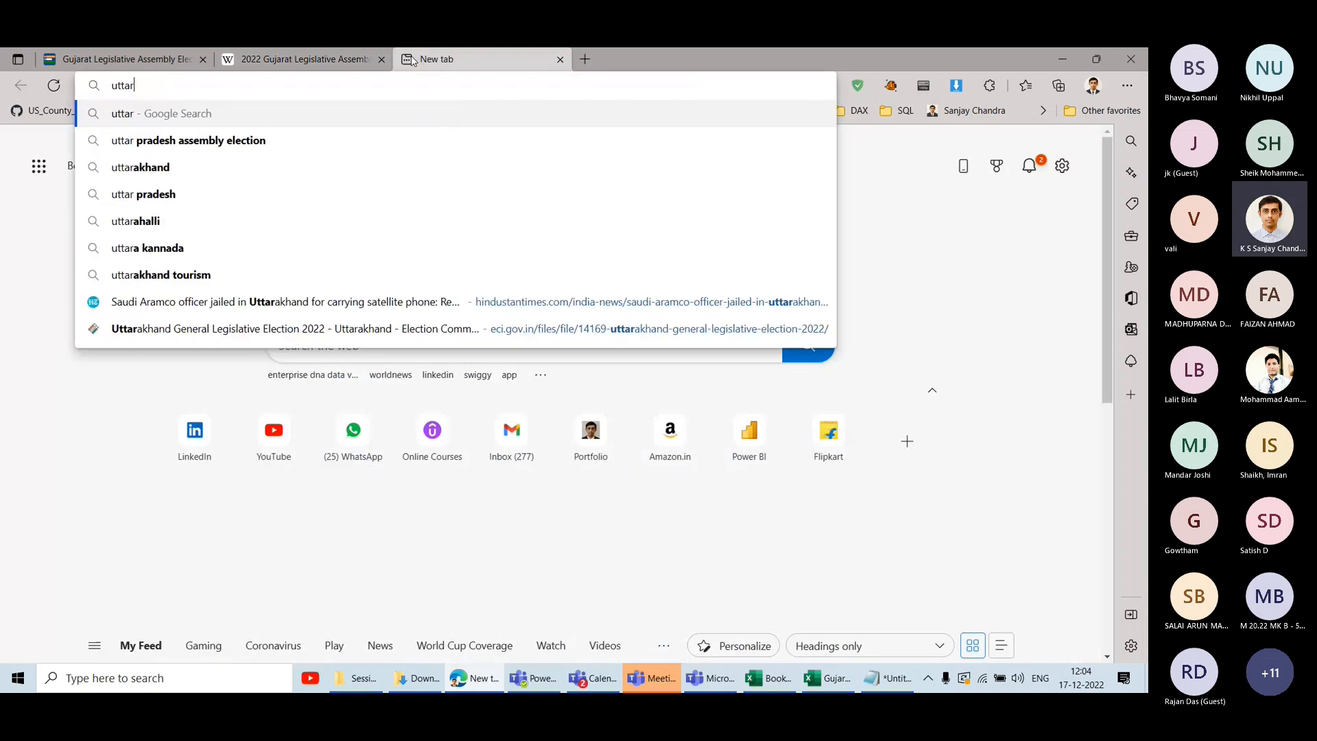
{"action": "key", "text": "ctrl+a"}
{"action": "type", "text": "ss"}
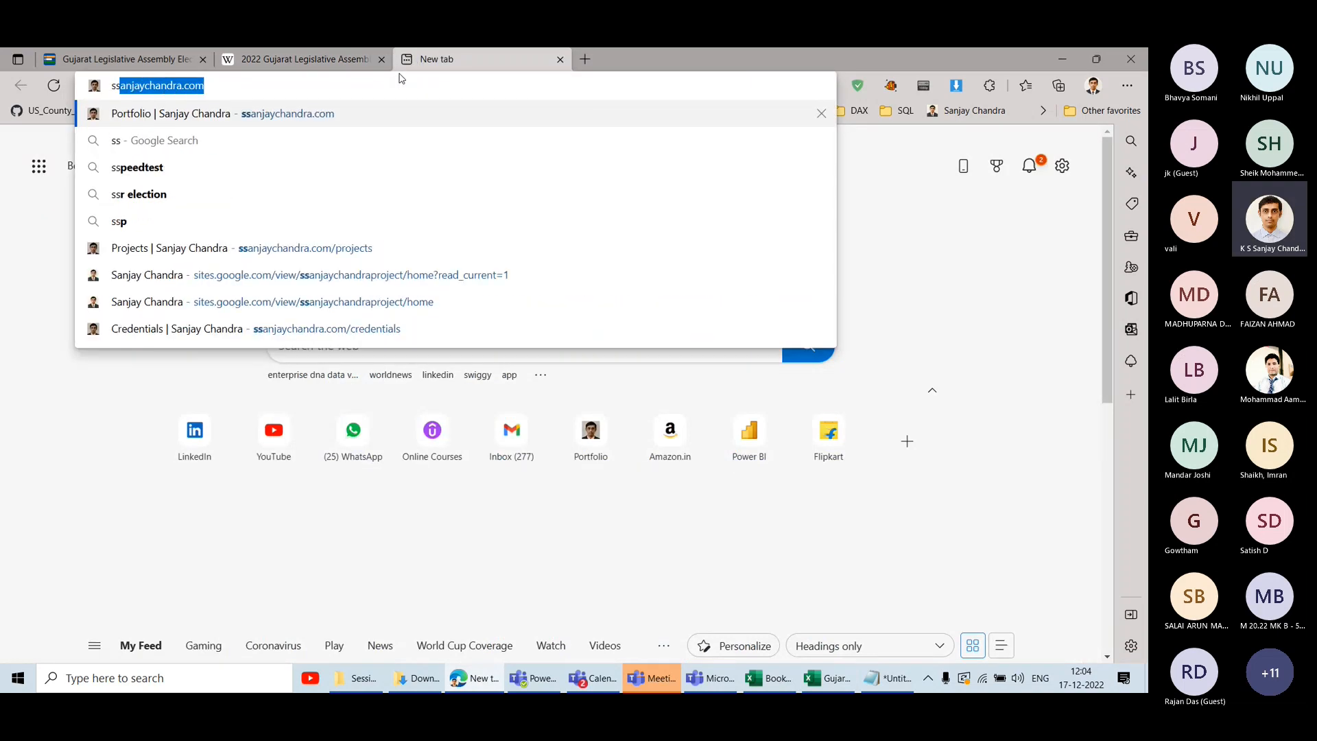
{"action": "key", "text": "Return"}
{"action": "left_click", "coordinate": [497, 147]}
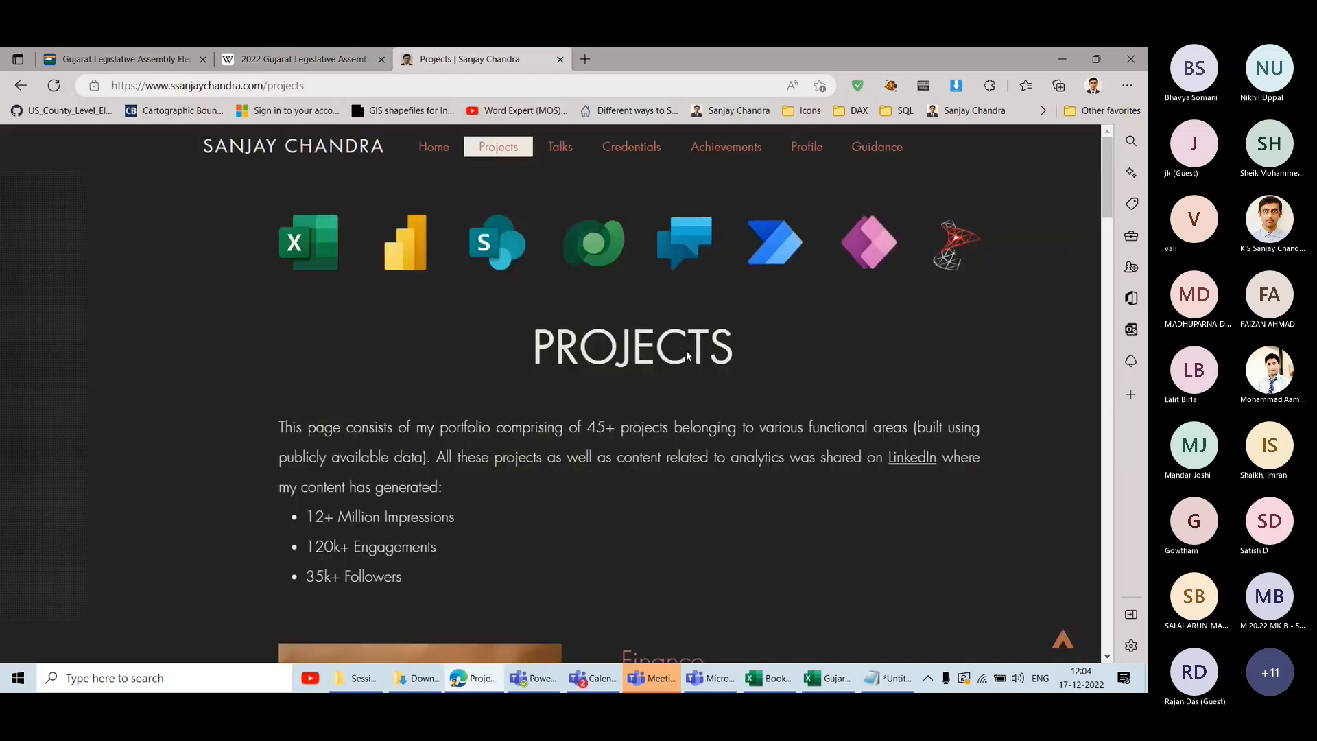
Open the Uttar Pradesh Election Results 2017 & 2022 report from Elections & Politics and view its party change comparison page.
{"action": "scroll", "coordinate": [688, 354], "scroll_direction": "down", "scroll_amount": 8}
{"action": "scroll", "coordinate": [686, 354], "scroll_direction": "down", "scroll_amount": 5}
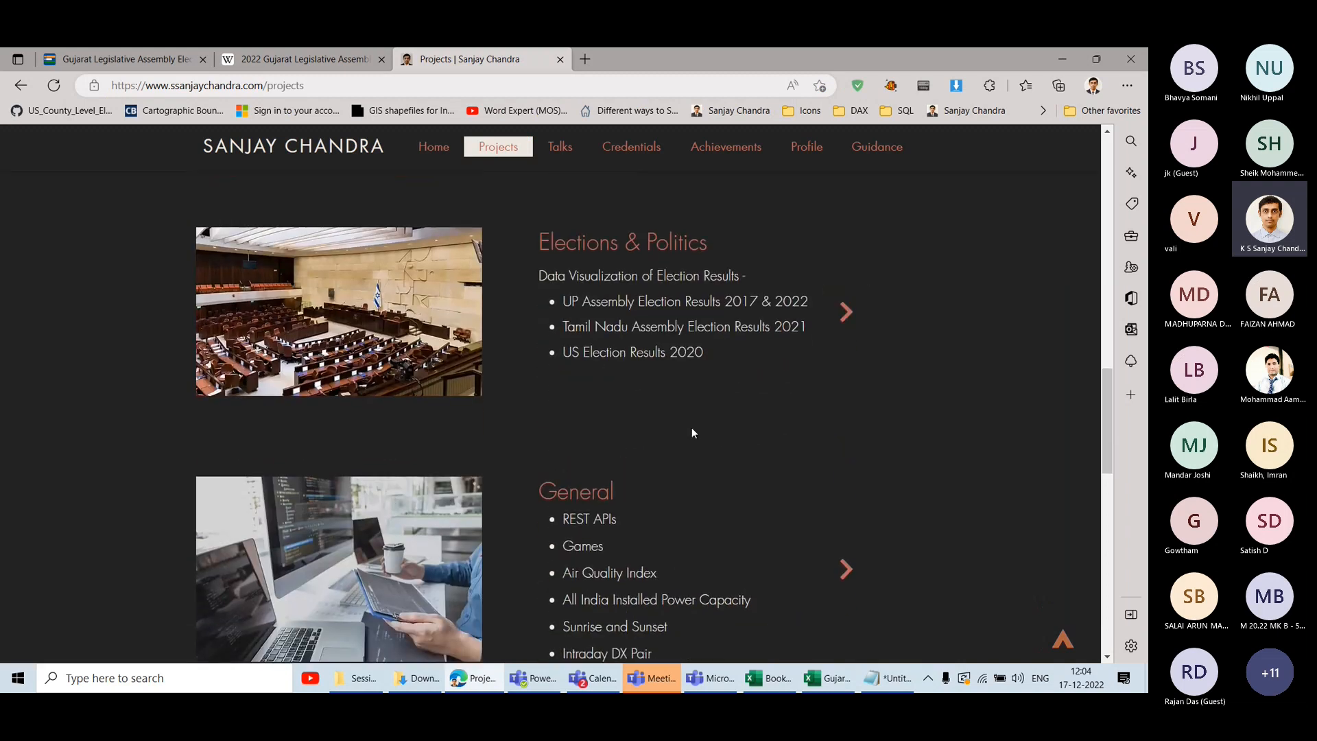
{"action": "left_click", "coordinate": [845, 313]}
{"action": "scroll", "coordinate": [670, 412], "scroll_direction": "down", "scroll_amount": 1}
{"action": "left_click", "coordinate": [523, 404]}
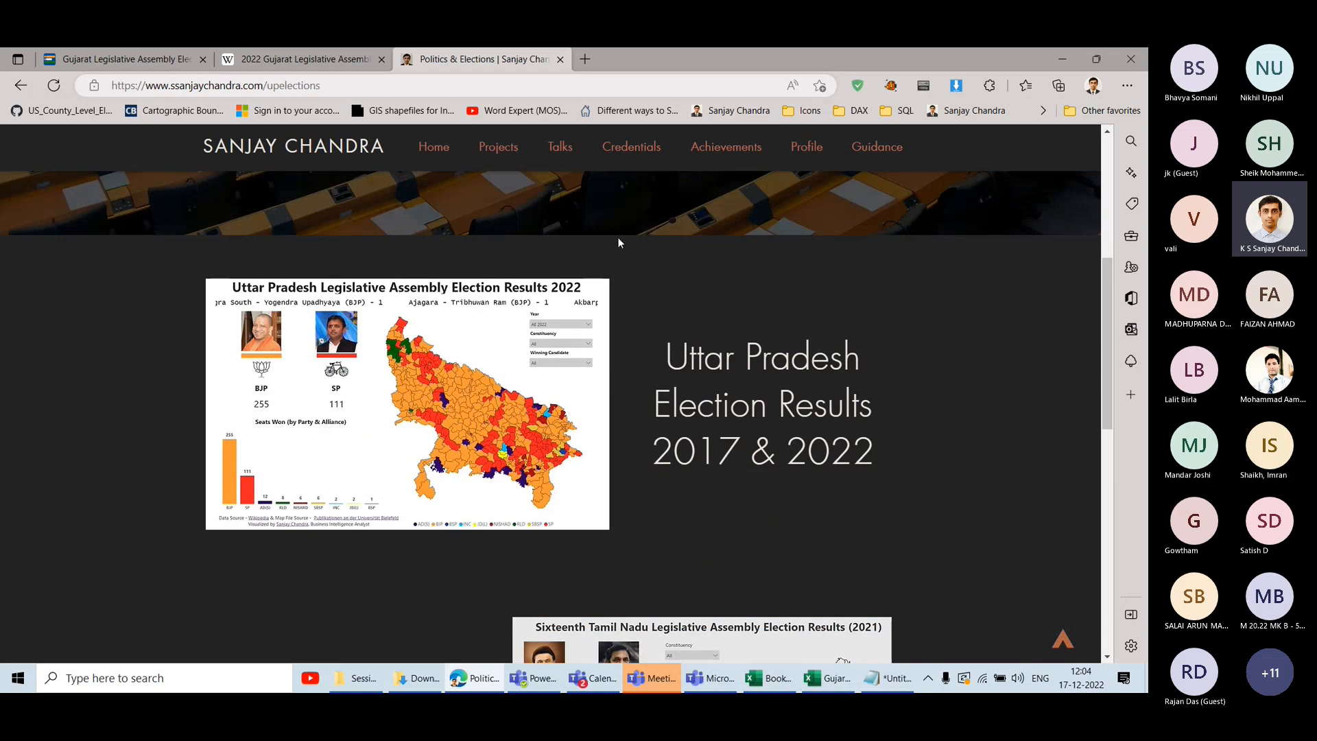
{"action": "left_click", "coordinate": [547, 237]}
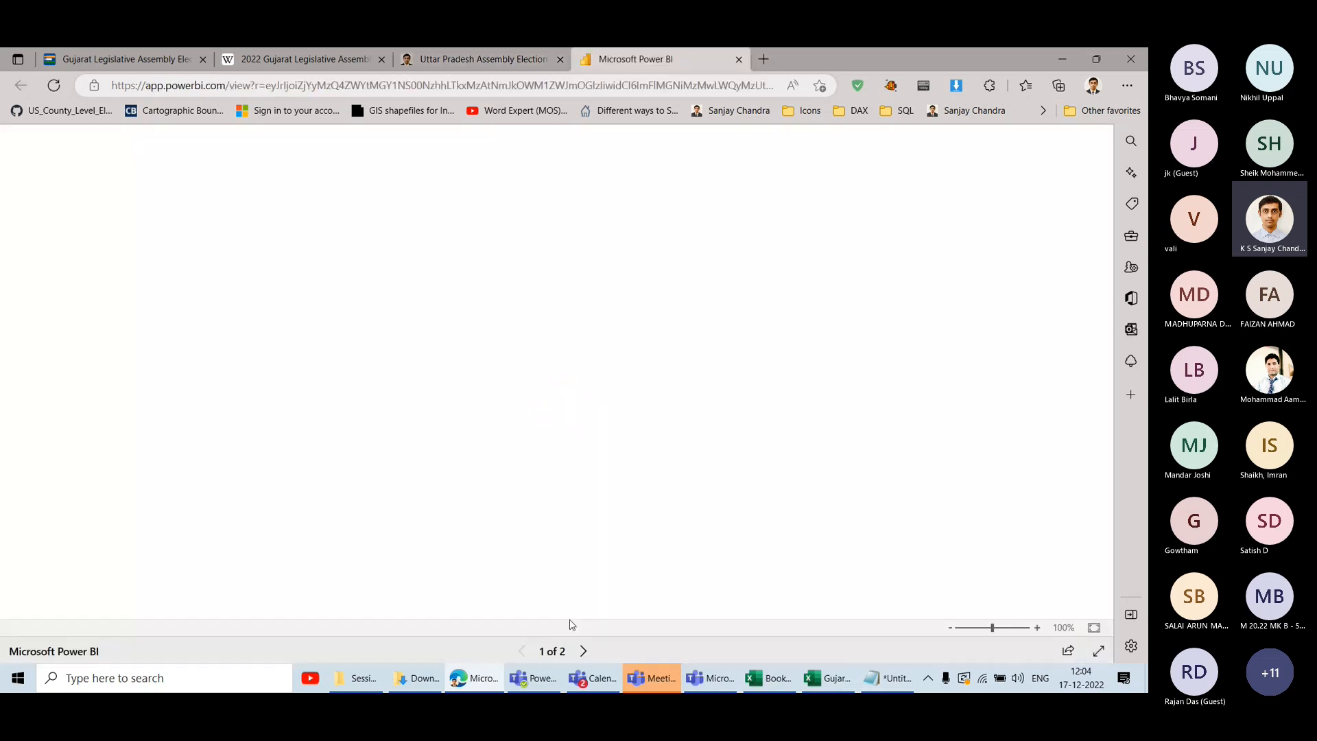
{"action": "left_click", "coordinate": [587, 650]}
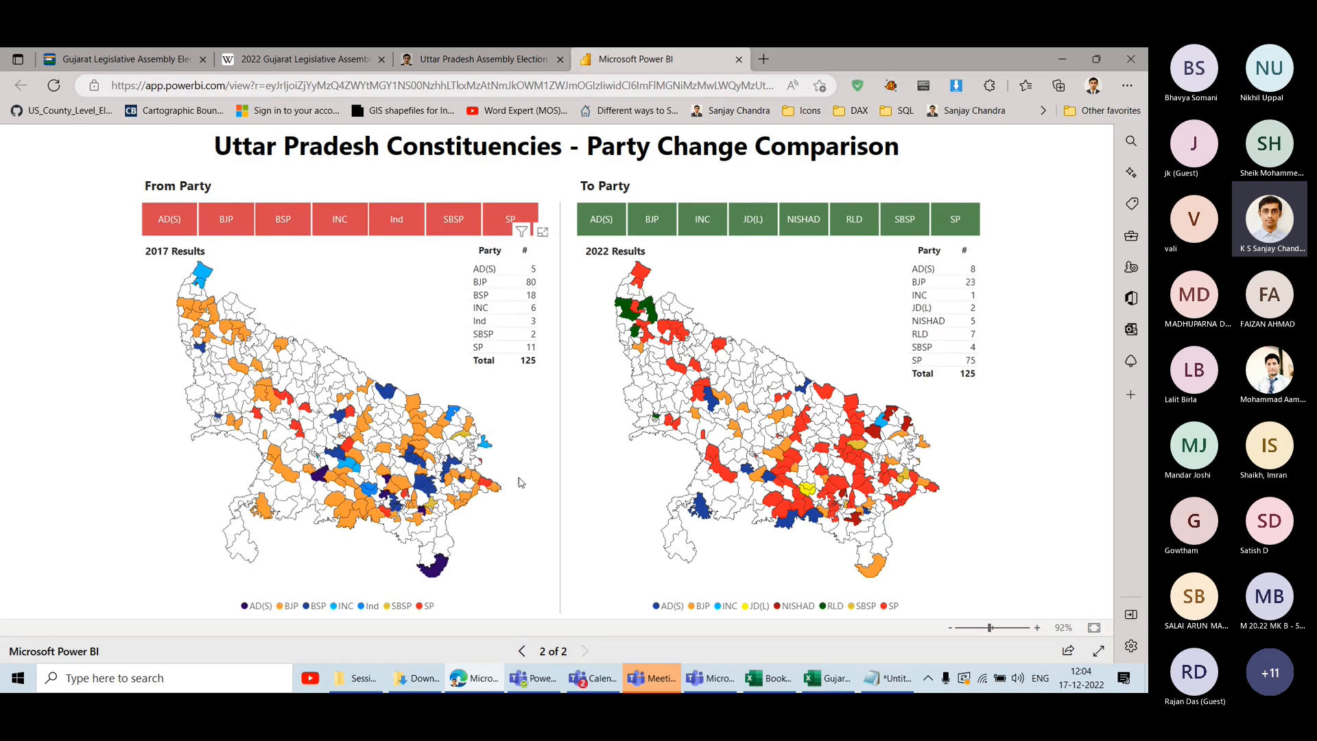
Switch back to the Gujarat Election workbook in Excel and select the flags in H10:H11.
{"action": "key", "text": "alt+Tab"}
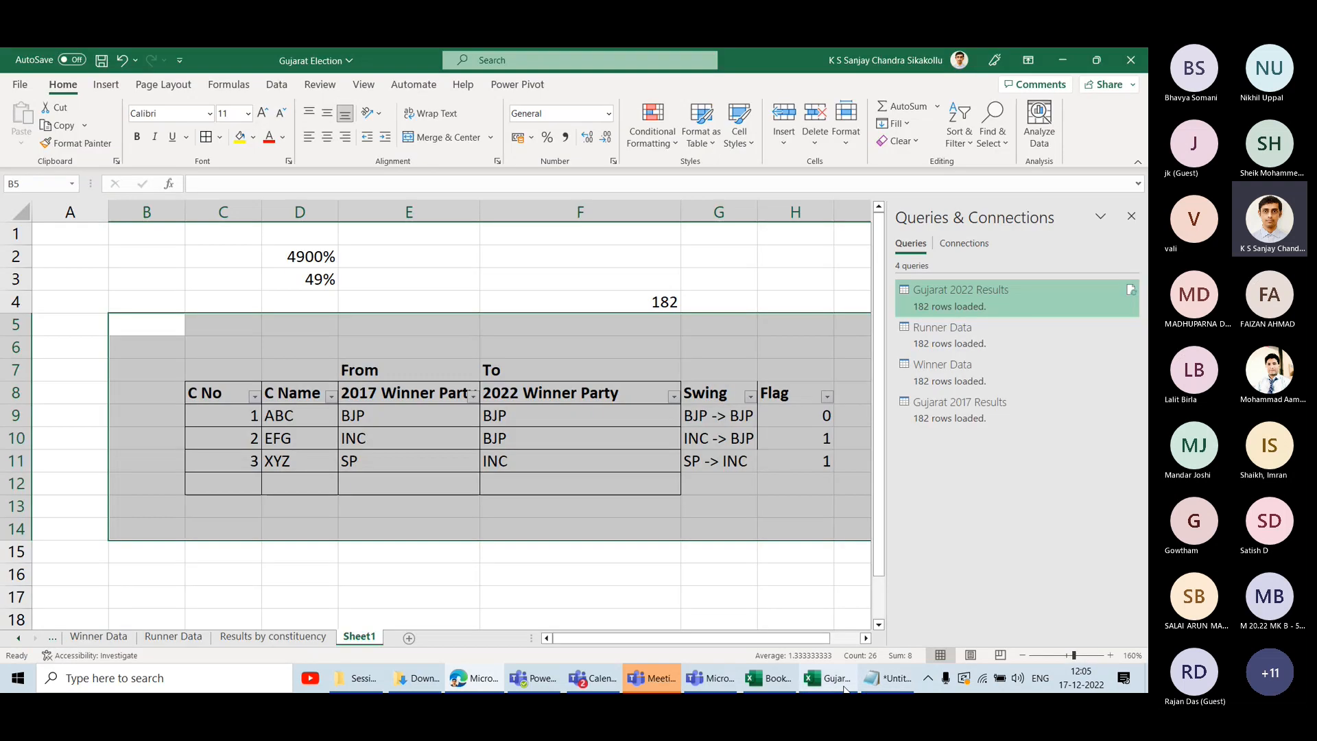
{"action": "left_click_drag", "start_coordinate": [794, 437], "coordinate": [809, 465]}
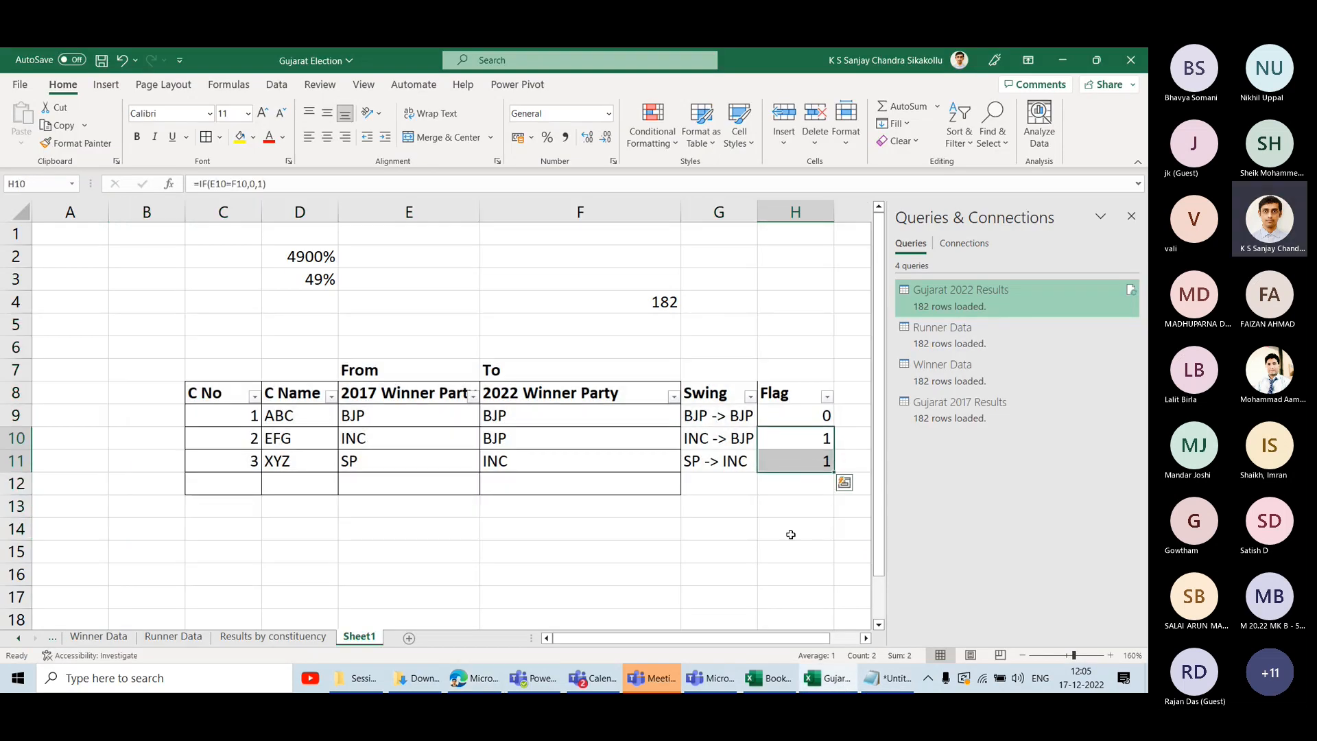
Switch to the Edge browser and inspect the Behat constituency's tooltip on the 2017 party change map.
{"action": "left_click", "coordinate": [460, 678]}
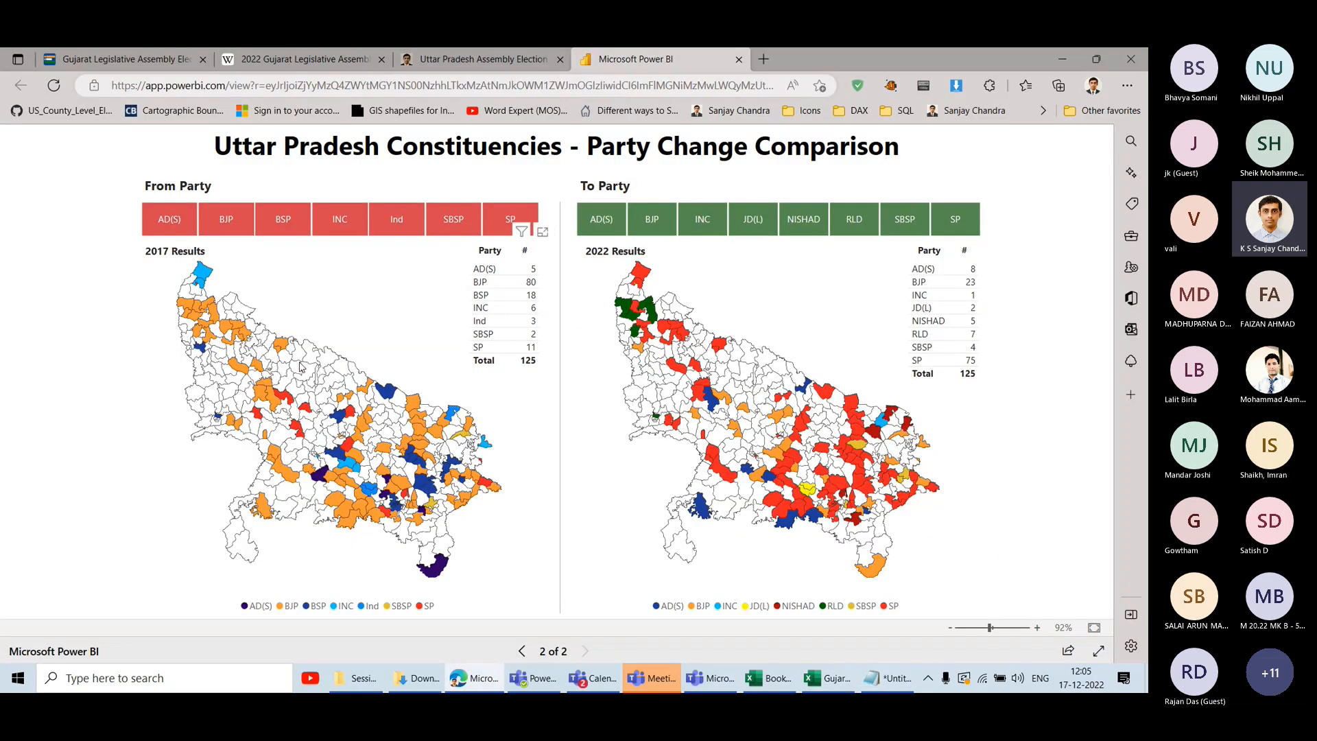
{"action": "mouse_move", "coordinate": [320, 366]}
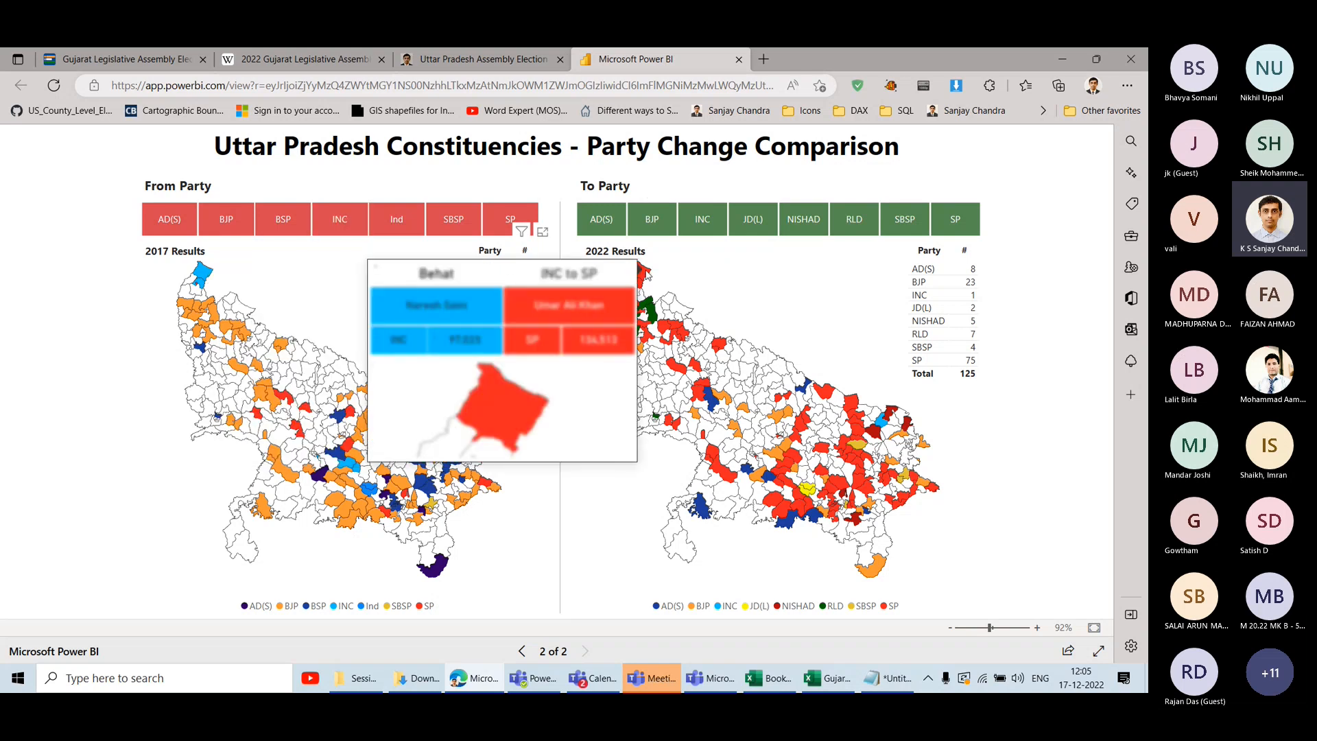
{"action": "mouse_move", "coordinate": [206, 273]}
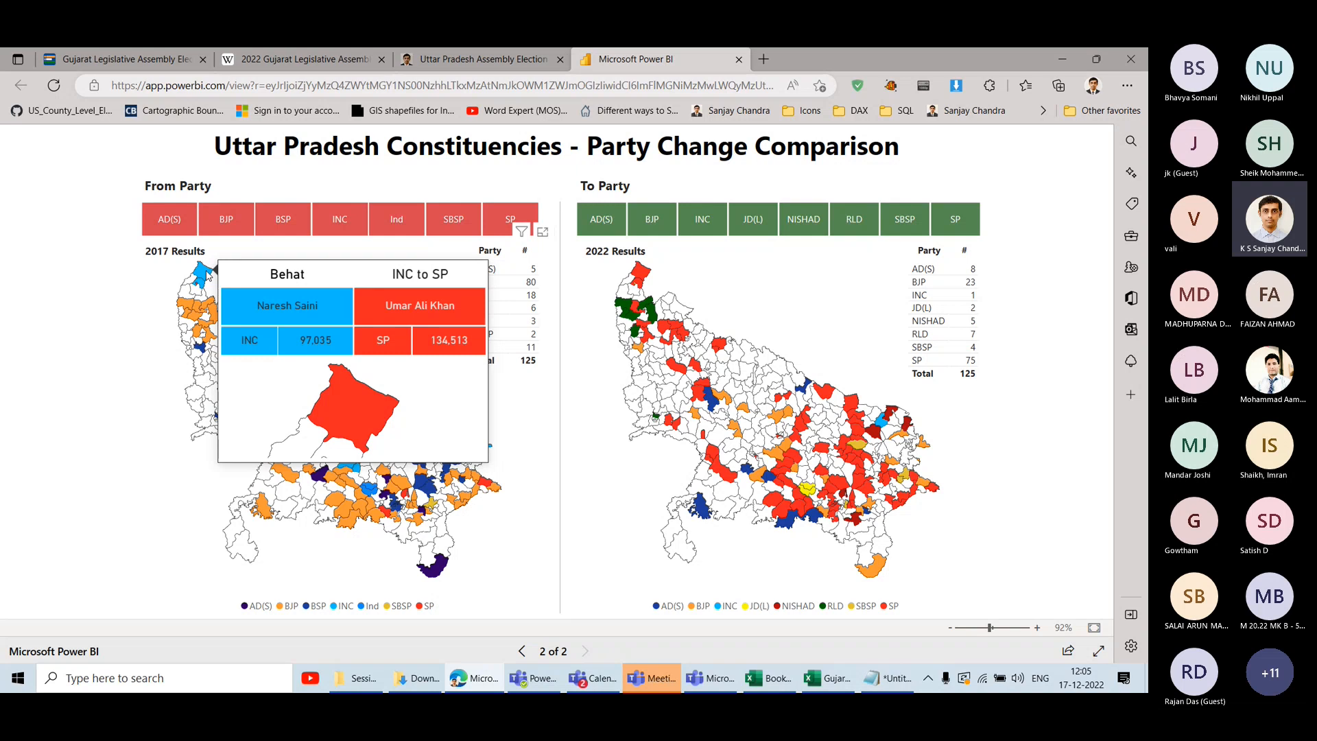
{"action": "mouse_move", "coordinate": [647, 274]}
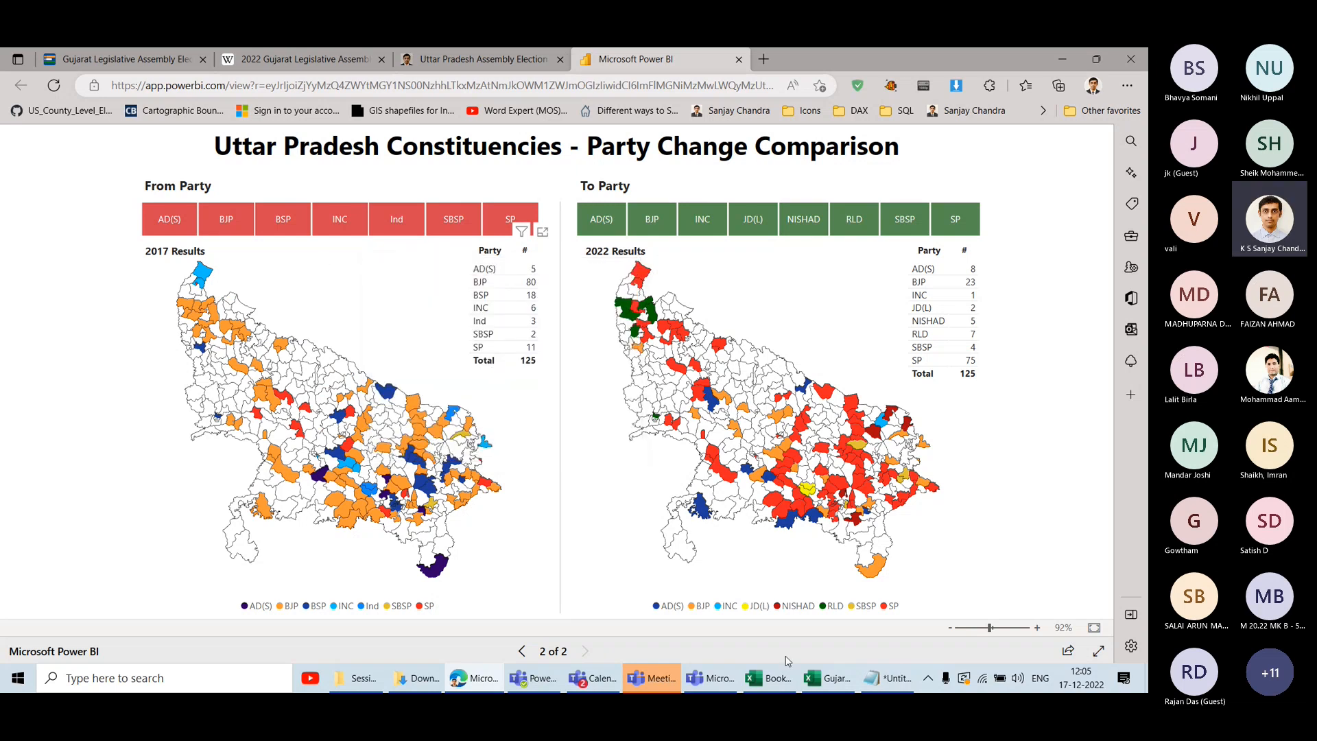
Switch back to the Gujarat Election workbook and review the sample table's From, To, Swing and Flag columns.
{"action": "left_click", "coordinate": [826, 676]}
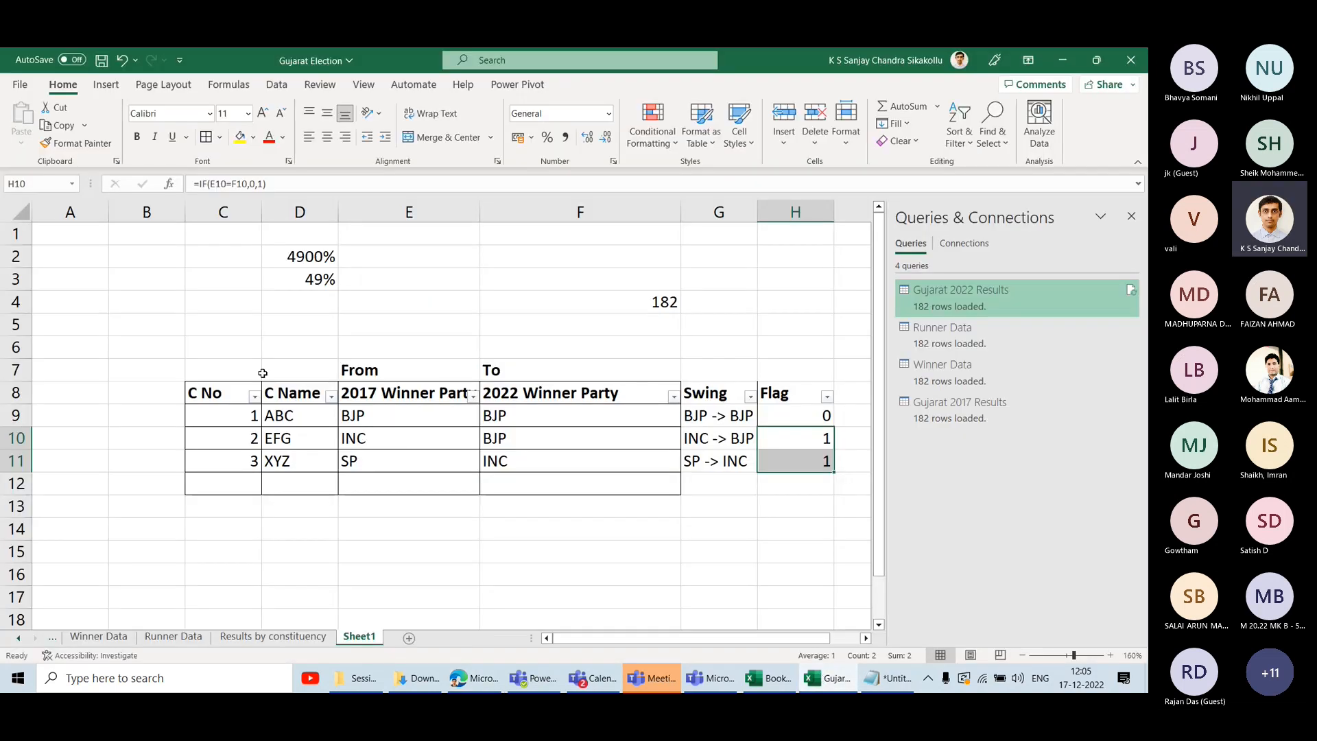
{"action": "left_click_drag", "start_coordinate": [223, 348], "coordinate": [721, 597]}
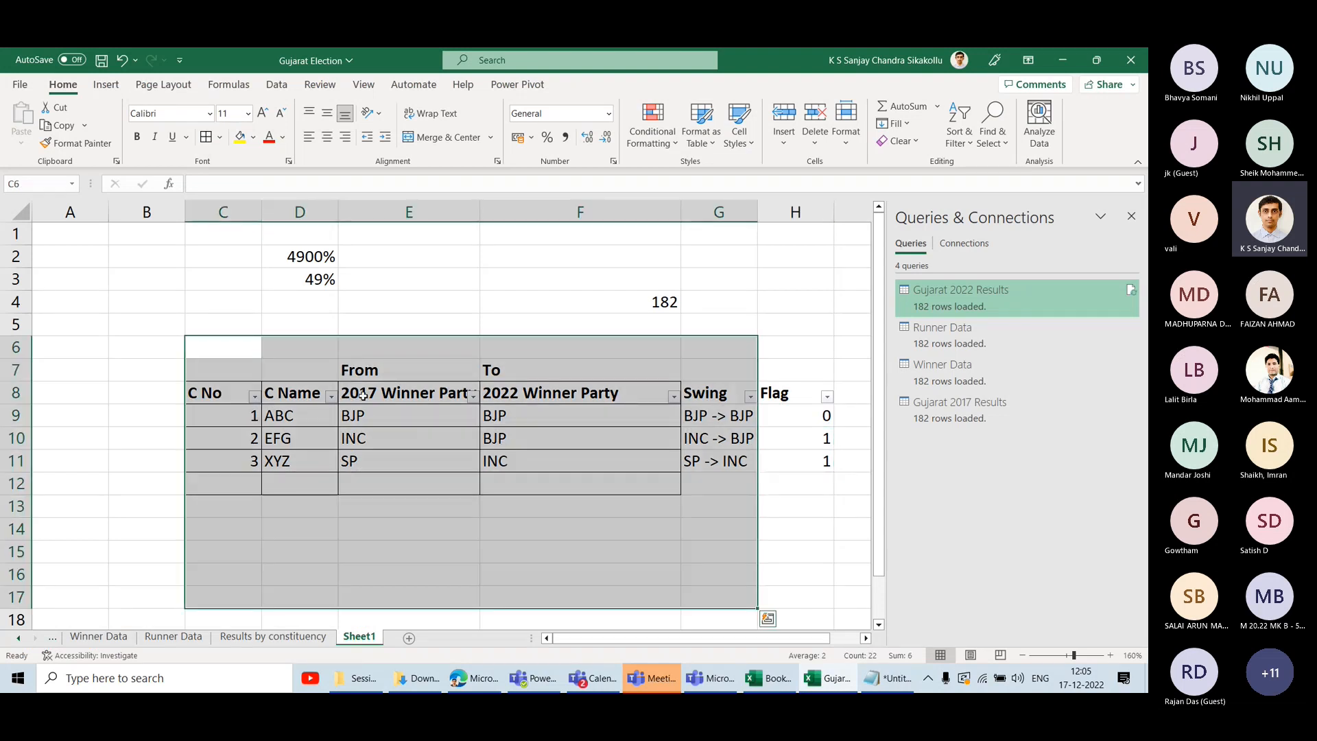
{"action": "left_click_drag", "start_coordinate": [409, 325], "coordinate": [439, 575]}
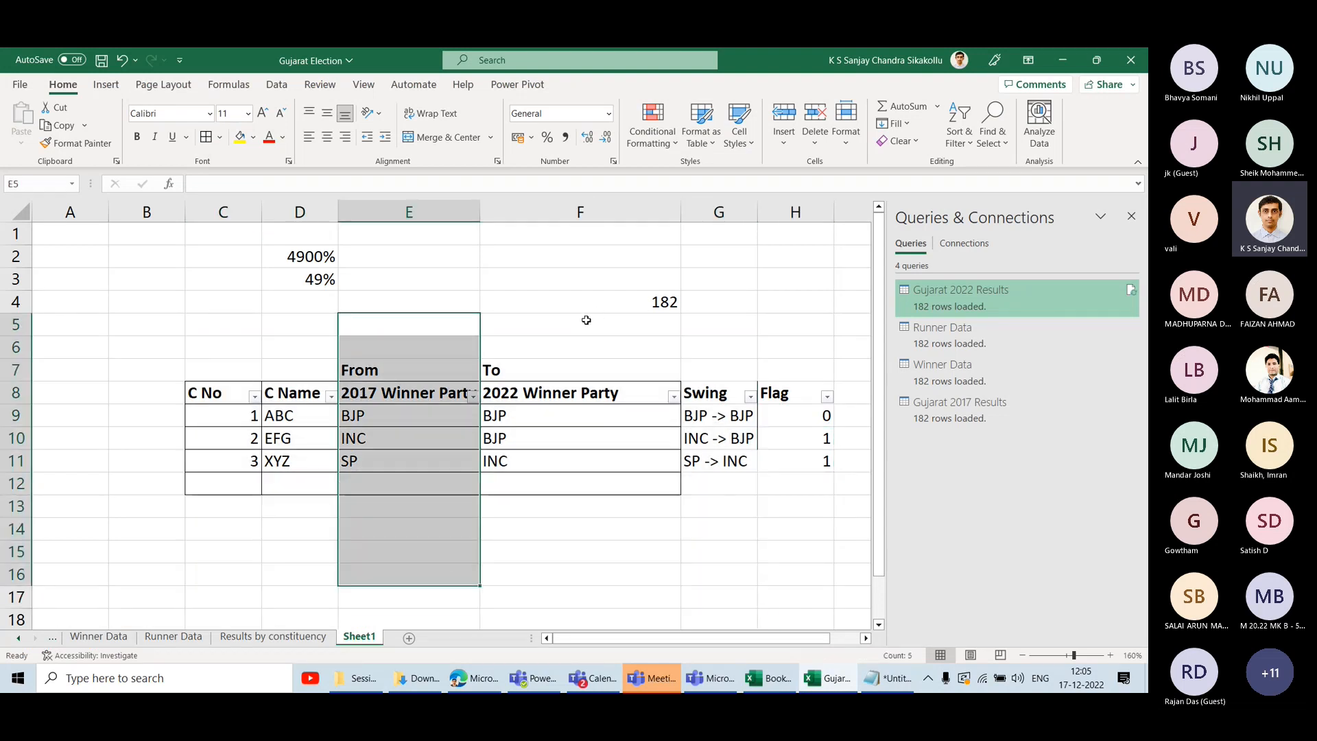
{"action": "left_click_drag", "start_coordinate": [587, 320], "coordinate": [596, 553]}
{"action": "left_click_drag", "start_coordinate": [464, 417], "coordinate": [595, 417]}
{"action": "left_click", "coordinate": [817, 420]}
{"action": "left_click_drag", "start_coordinate": [473, 440], "coordinate": [726, 559]}
{"action": "left_click", "coordinate": [799, 442]}
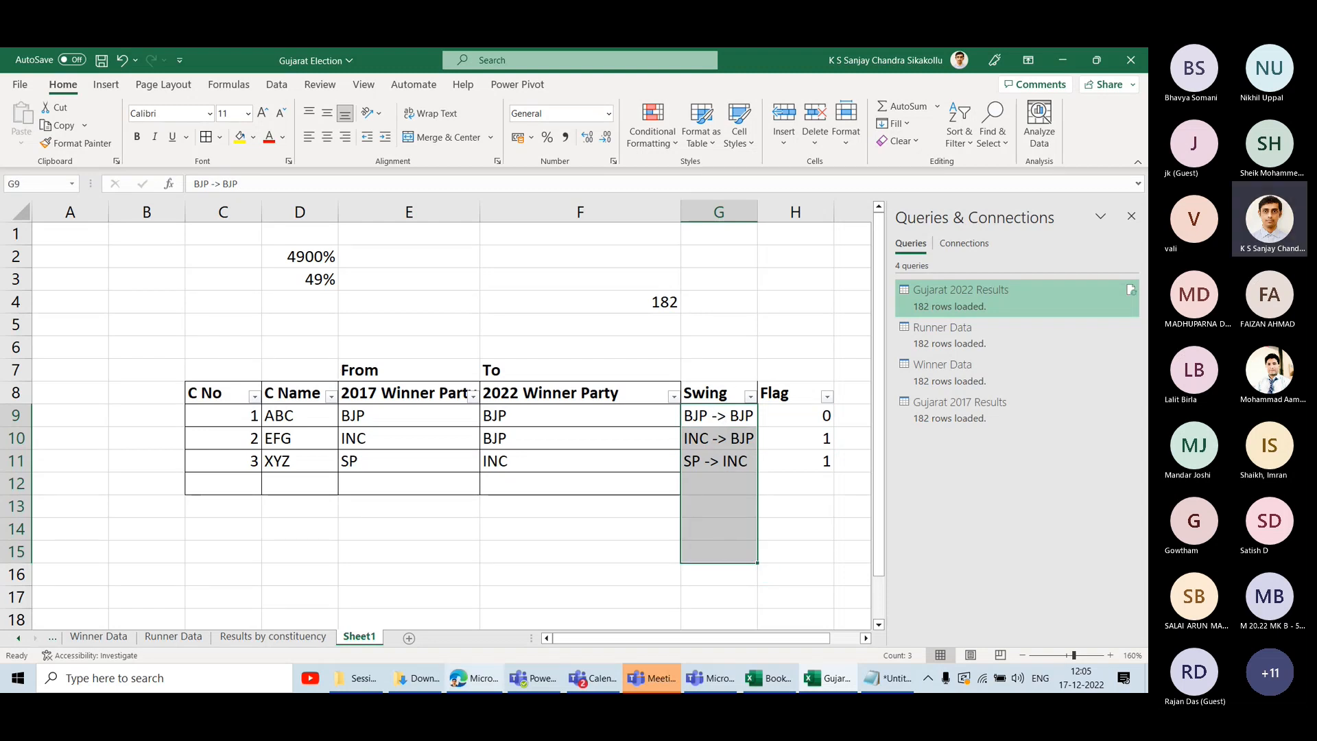
Look at the Uttar Pradesh report in the Edge browser again and return to the Gujarat Election workbook.
{"action": "left_click", "coordinate": [474, 678]}
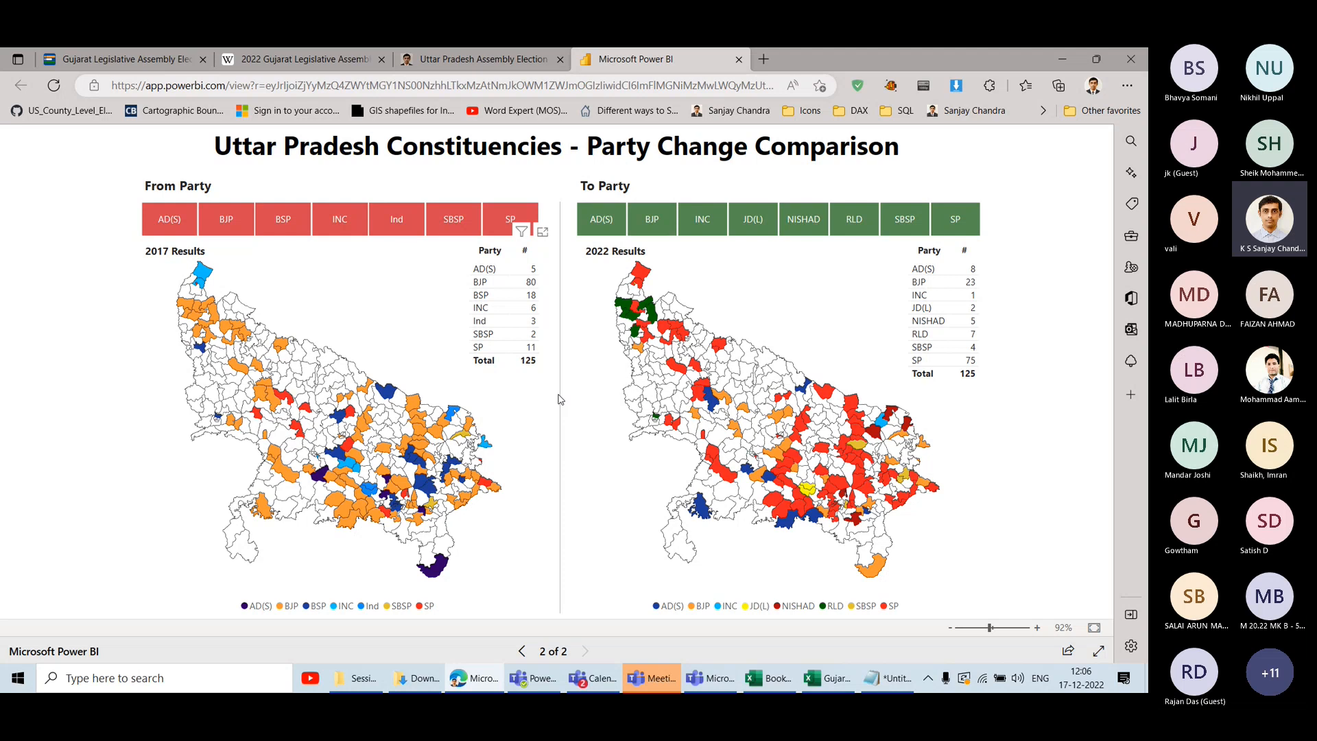
{"action": "left_click", "coordinate": [480, 54]}
{"action": "left_click", "coordinate": [628, 59]}
{"action": "left_click", "coordinate": [829, 677]}
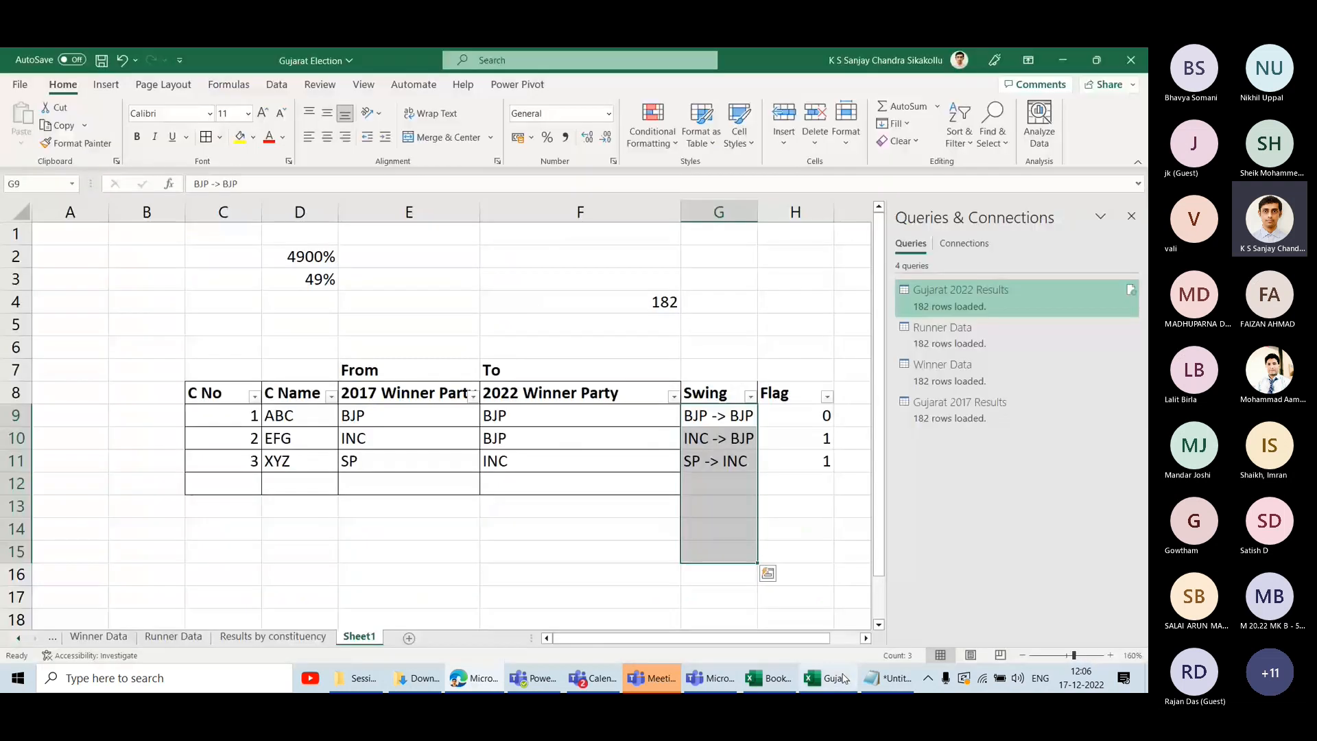
Review B7:H15 in the Results by constituency sheet, and select the sample table area B5:H15 in Sheet1.
{"action": "left_click", "coordinate": [233, 371]}
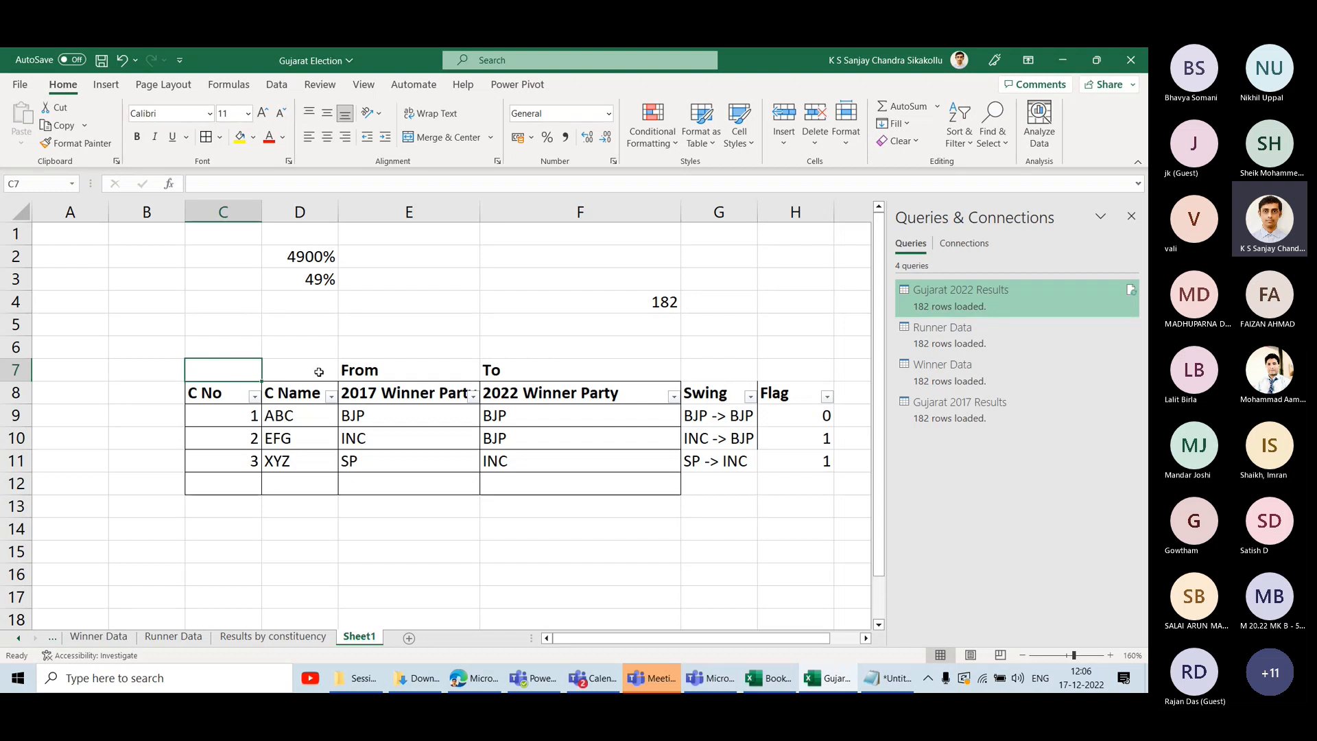
{"action": "left_click", "coordinate": [317, 638]}
{"action": "left_click_drag", "start_coordinate": [159, 305], "coordinate": [701, 445]}
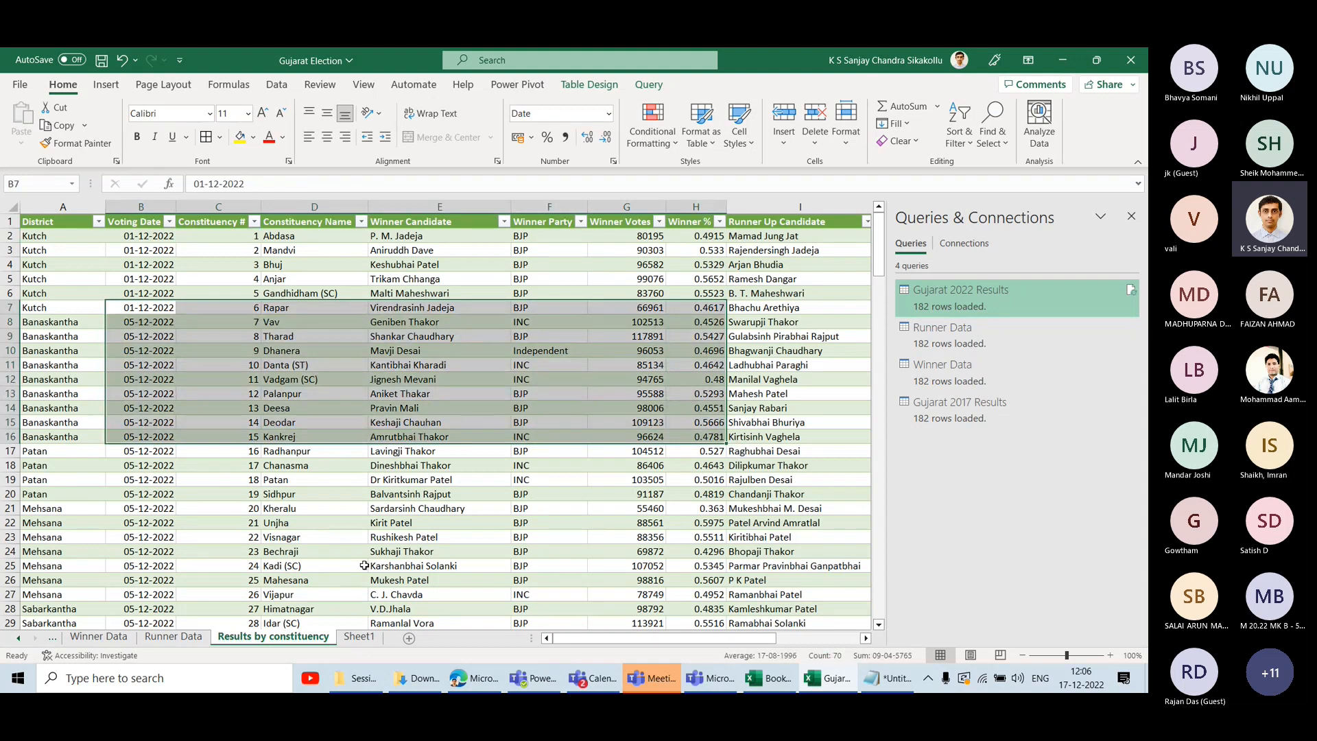
{"action": "left_click", "coordinate": [358, 637]}
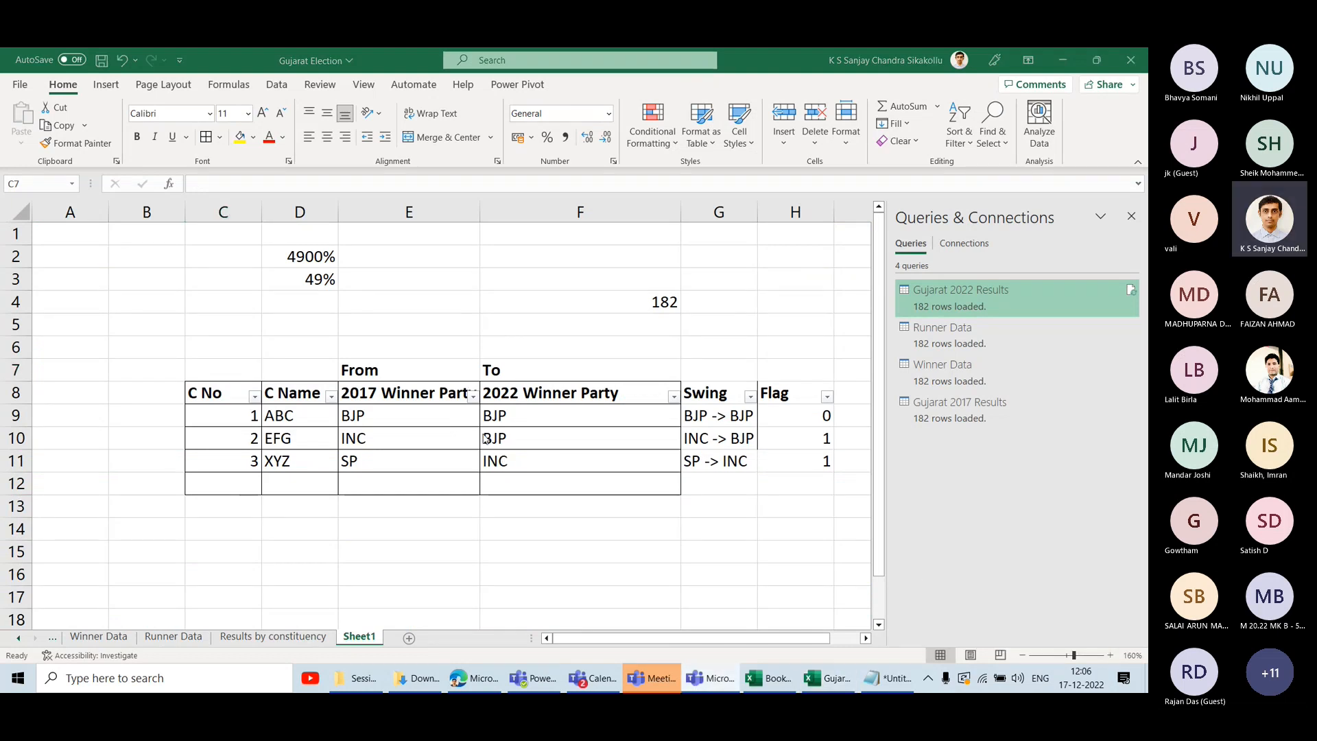
{"action": "left_click_drag", "start_coordinate": [141, 328], "coordinate": [806, 553]}
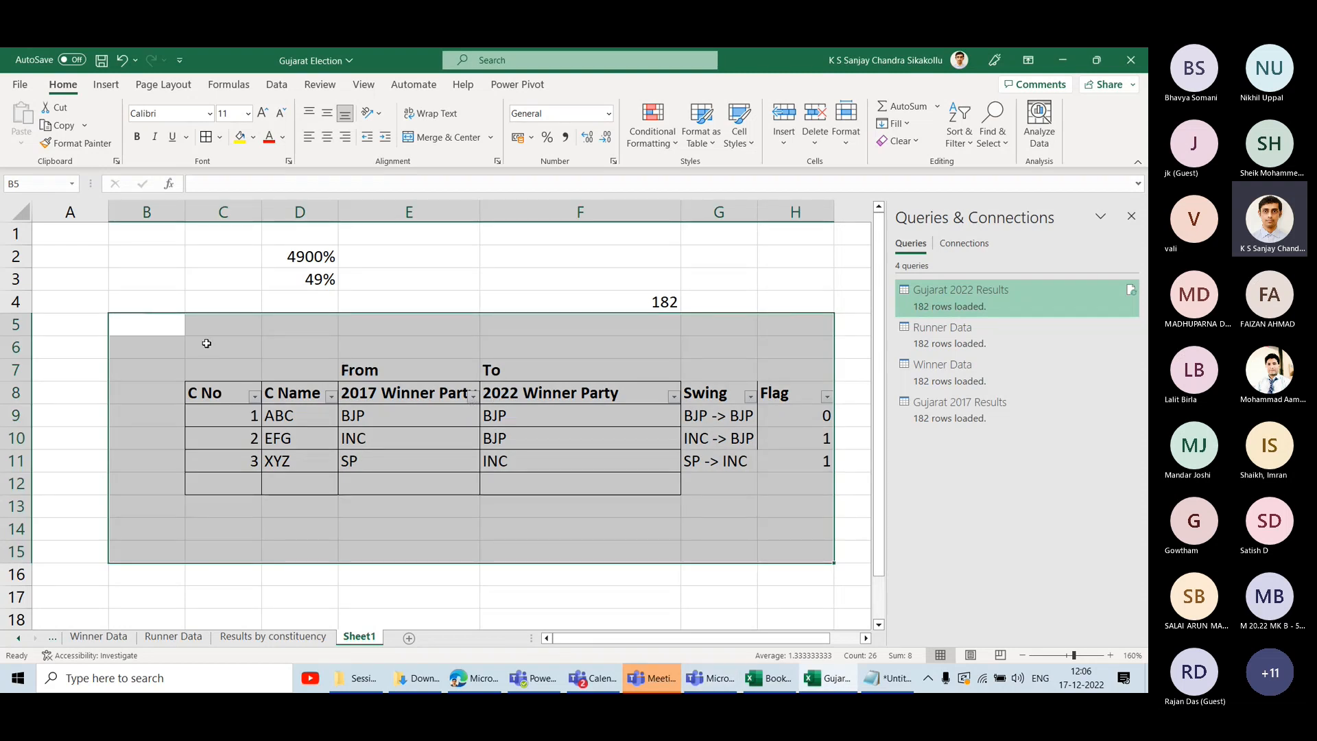
Preview the Gujarat 2022 Results query and show the loaded Gujarat 2017 Results table with its runner-up party column.
{"action": "left_click", "coordinate": [156, 348]}
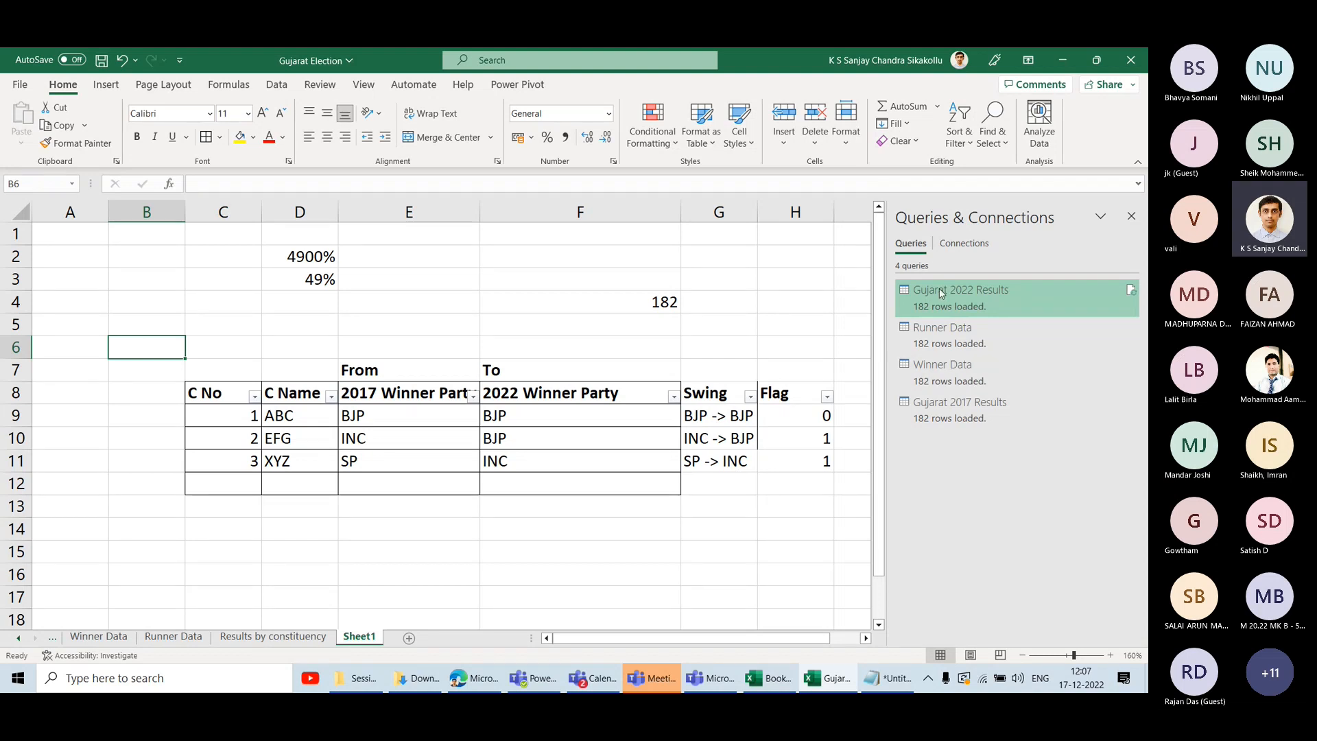
{"action": "mouse_move", "coordinate": [940, 289]}
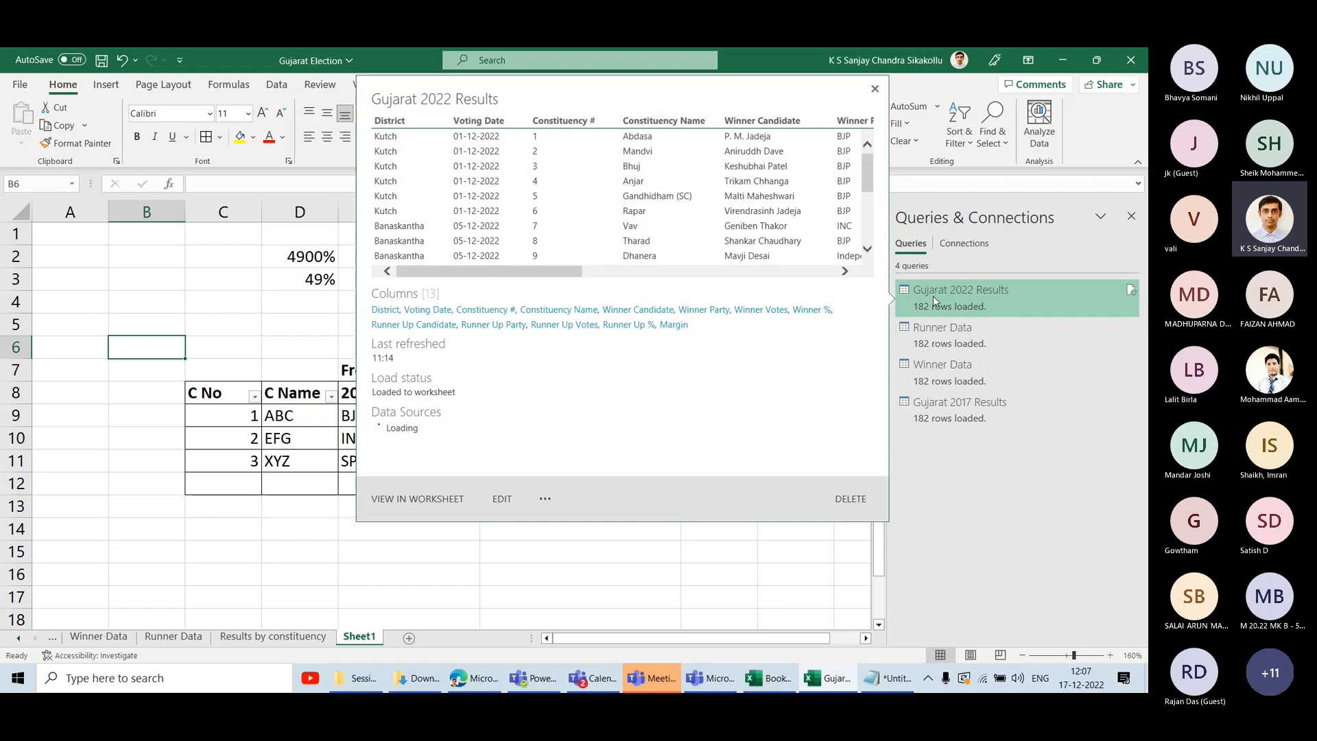
{"action": "left_click", "coordinate": [1001, 410]}
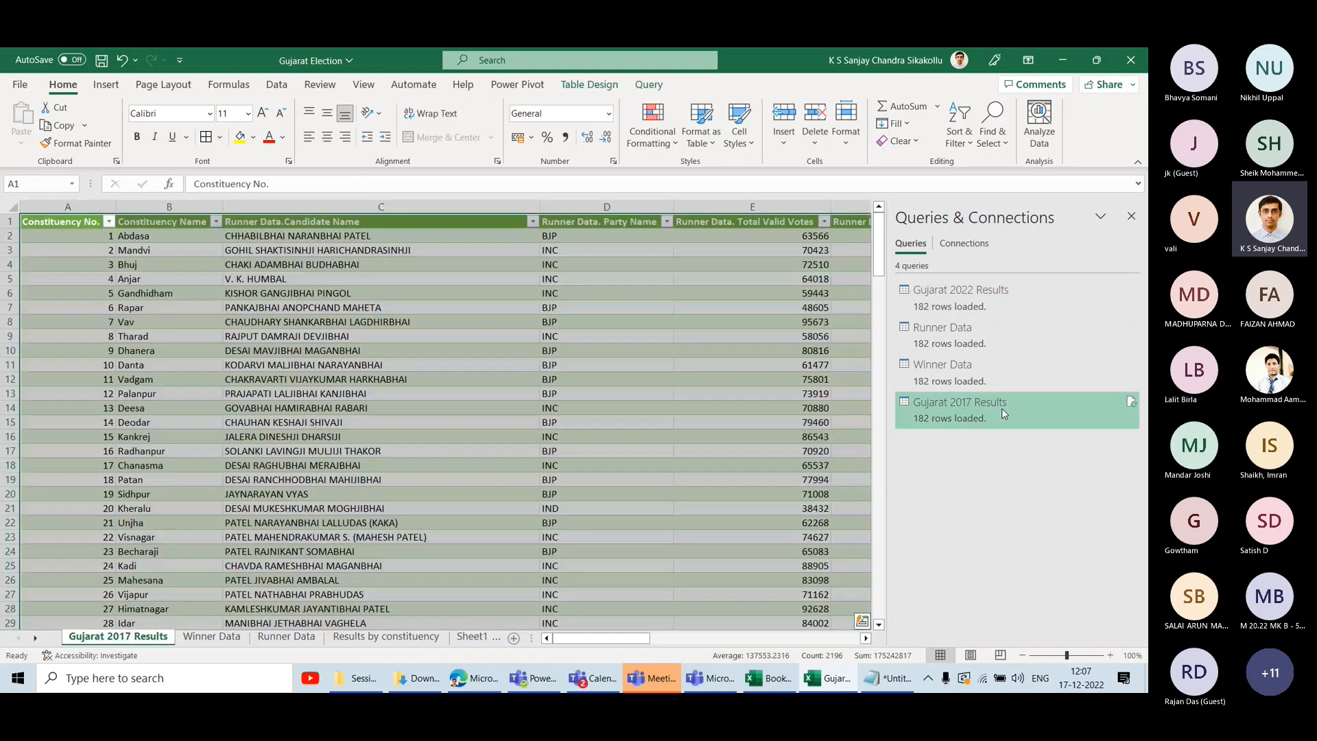
{"action": "left_click", "coordinate": [651, 251]}
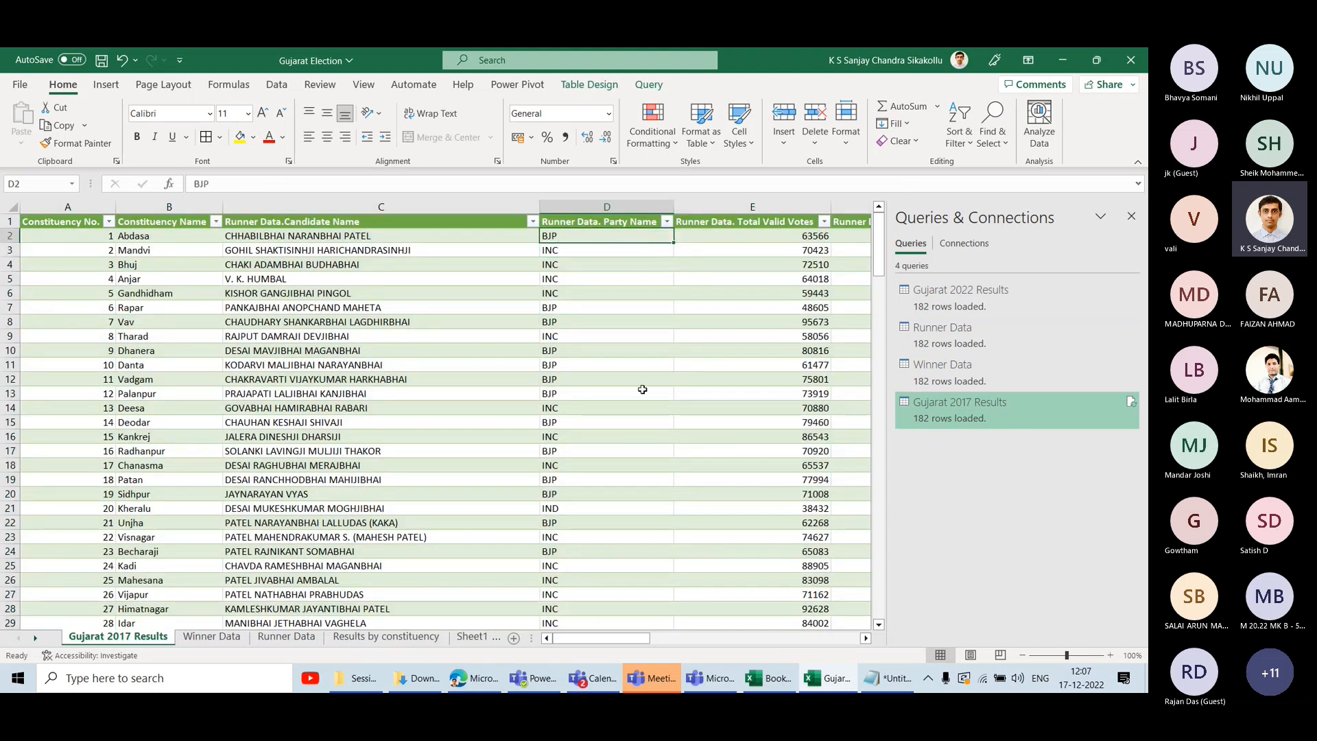
Switch to the Edge browser and compare AE 2017 with AE 2022 through the Year filter on the report's first page.
{"action": "left_click", "coordinate": [494, 678]}
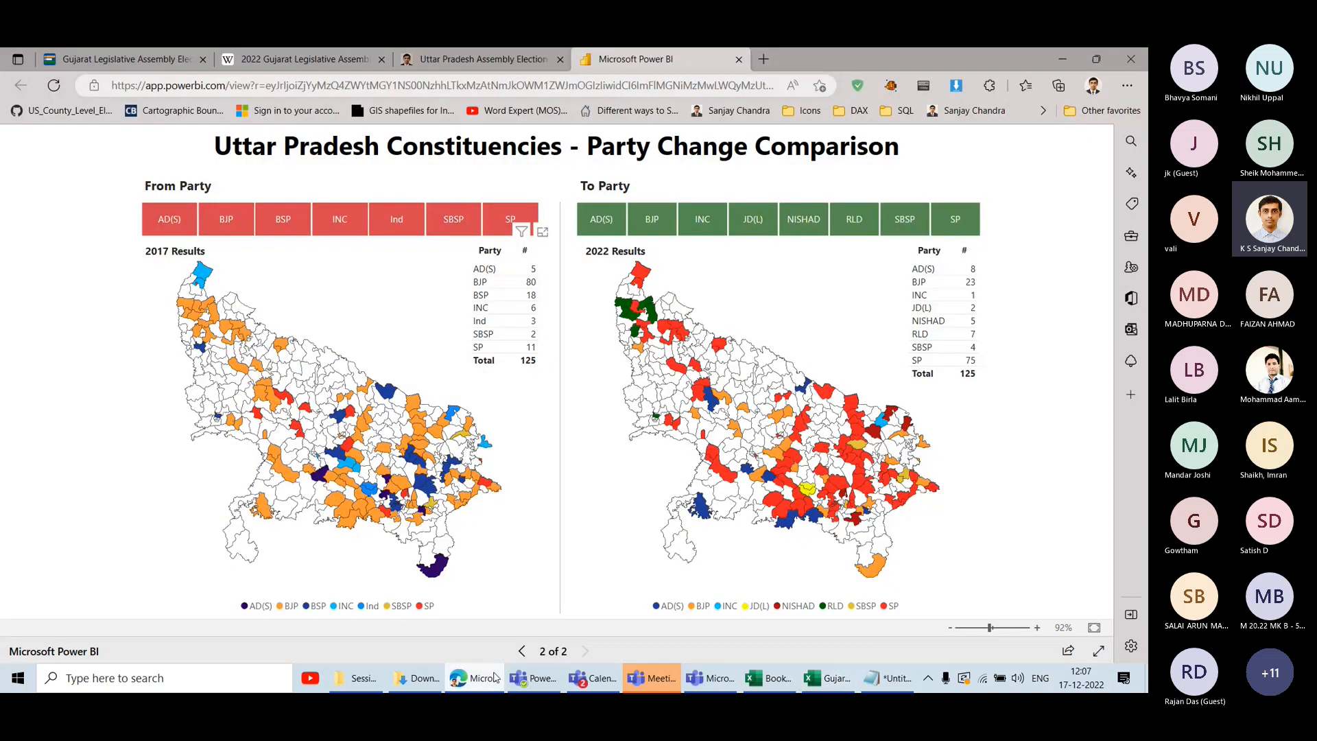
{"action": "left_click", "coordinate": [521, 651]}
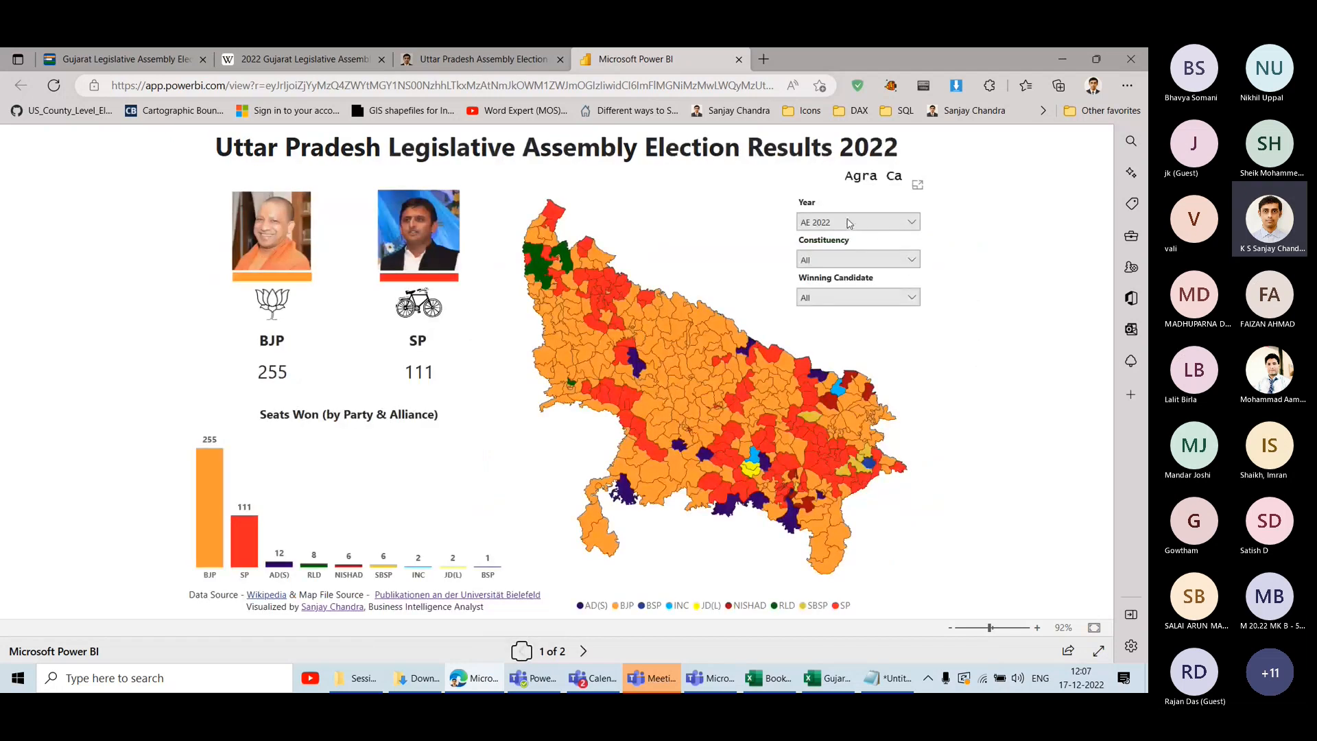
{"action": "left_click", "coordinate": [851, 224]}
{"action": "left_click", "coordinate": [830, 240]}
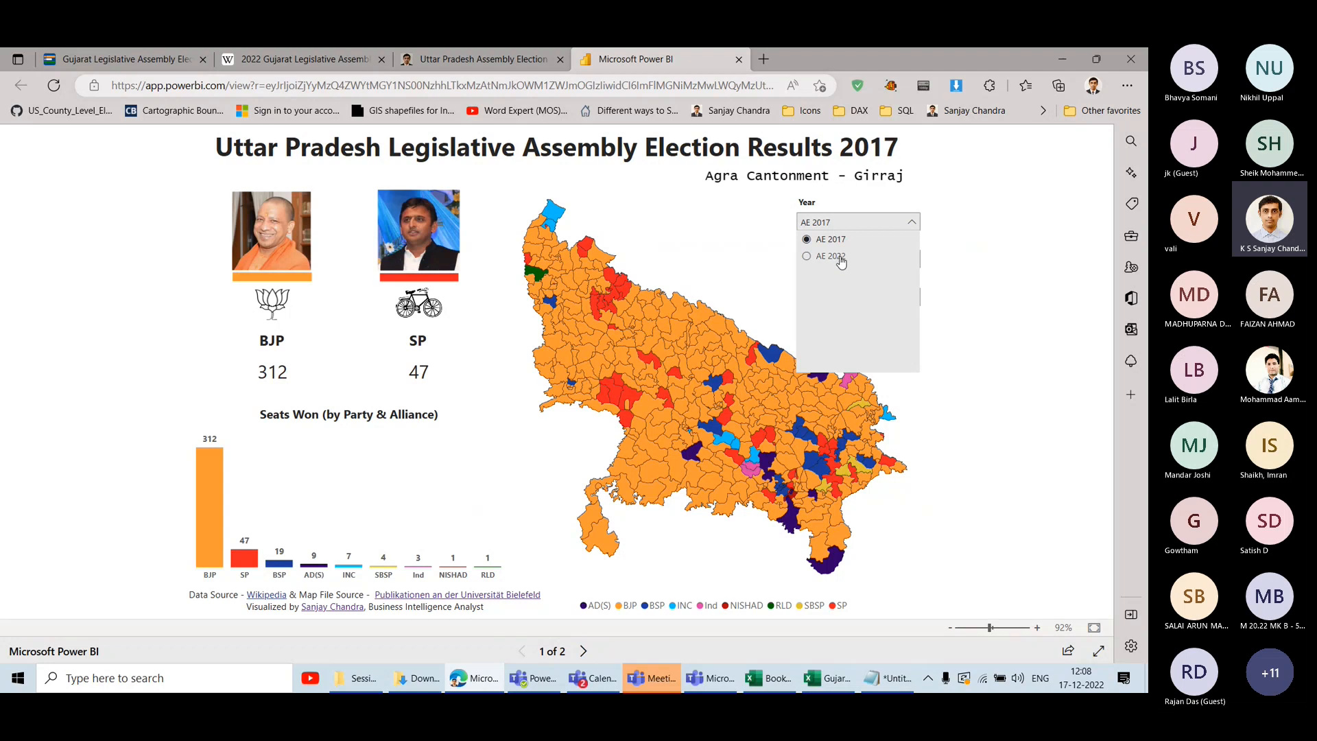
{"action": "left_click", "coordinate": [838, 256]}
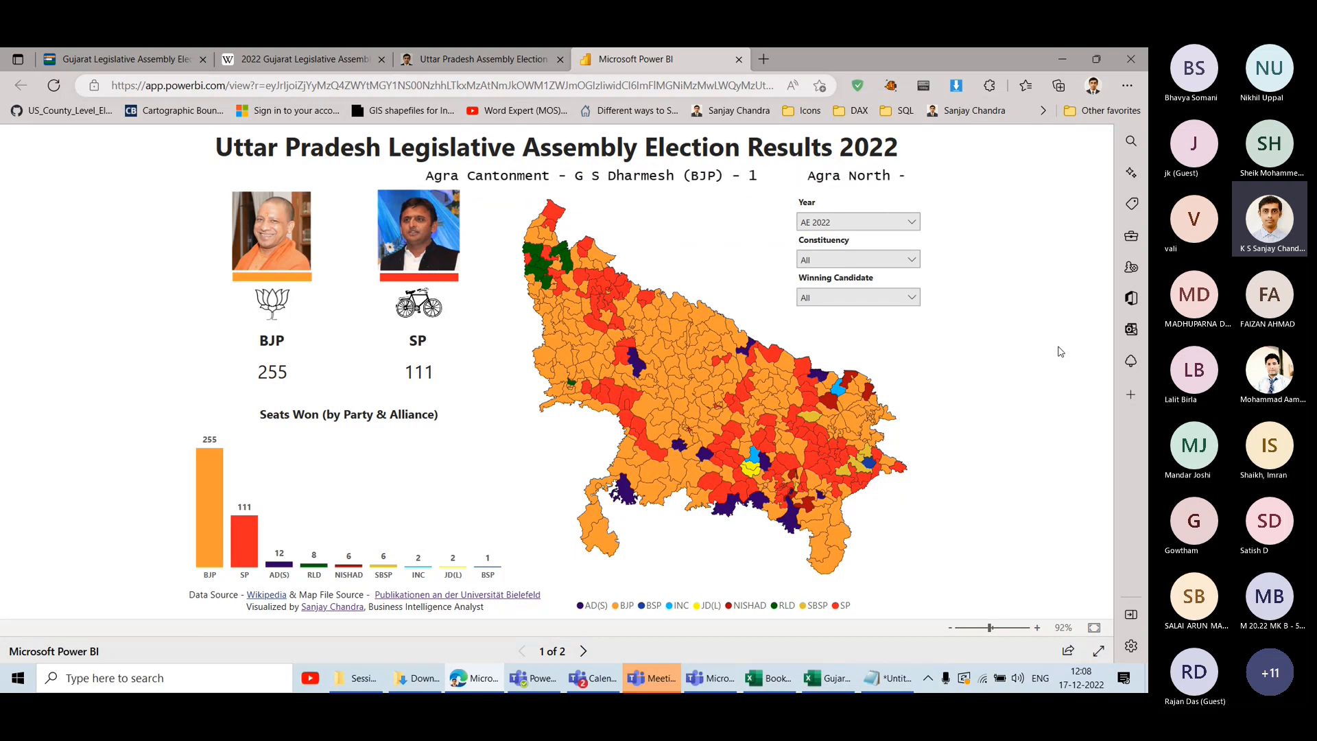
{"action": "left_click", "coordinate": [865, 224]}
{"action": "left_click", "coordinate": [843, 237]}
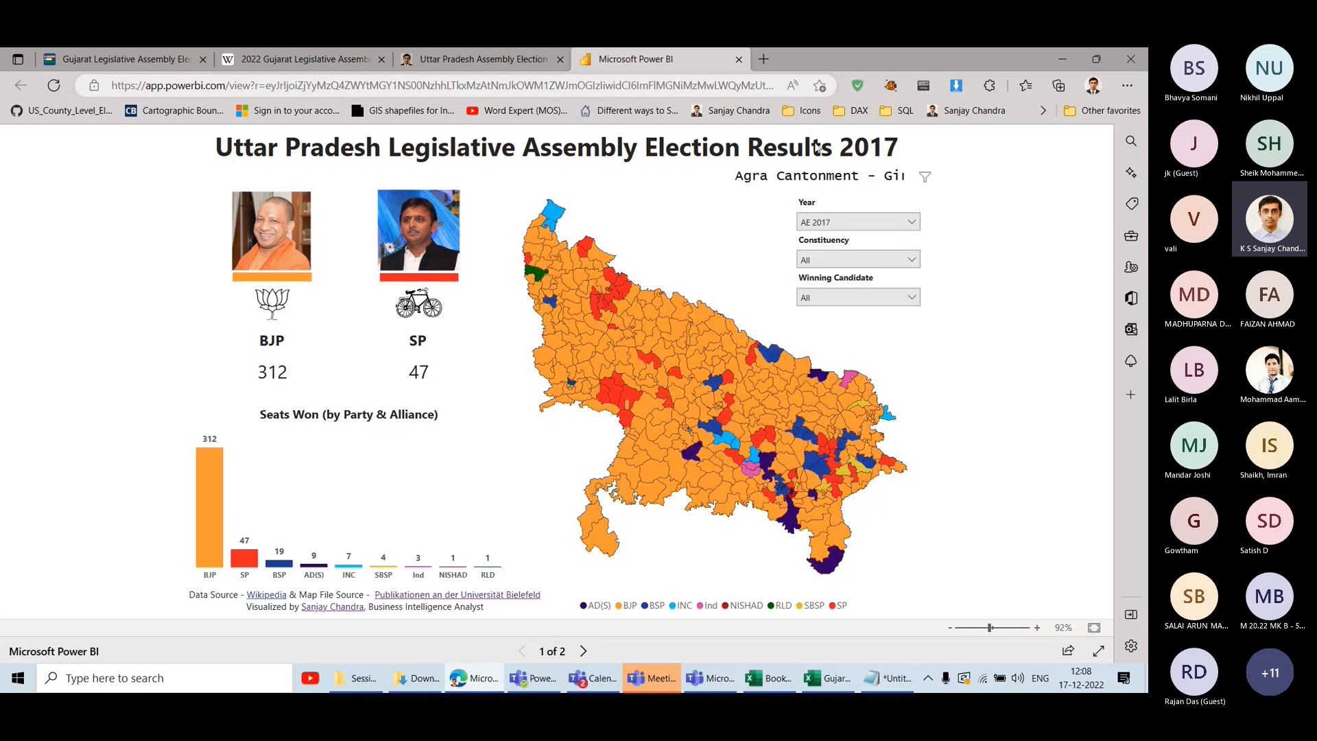
{"action": "left_click", "coordinate": [868, 223]}
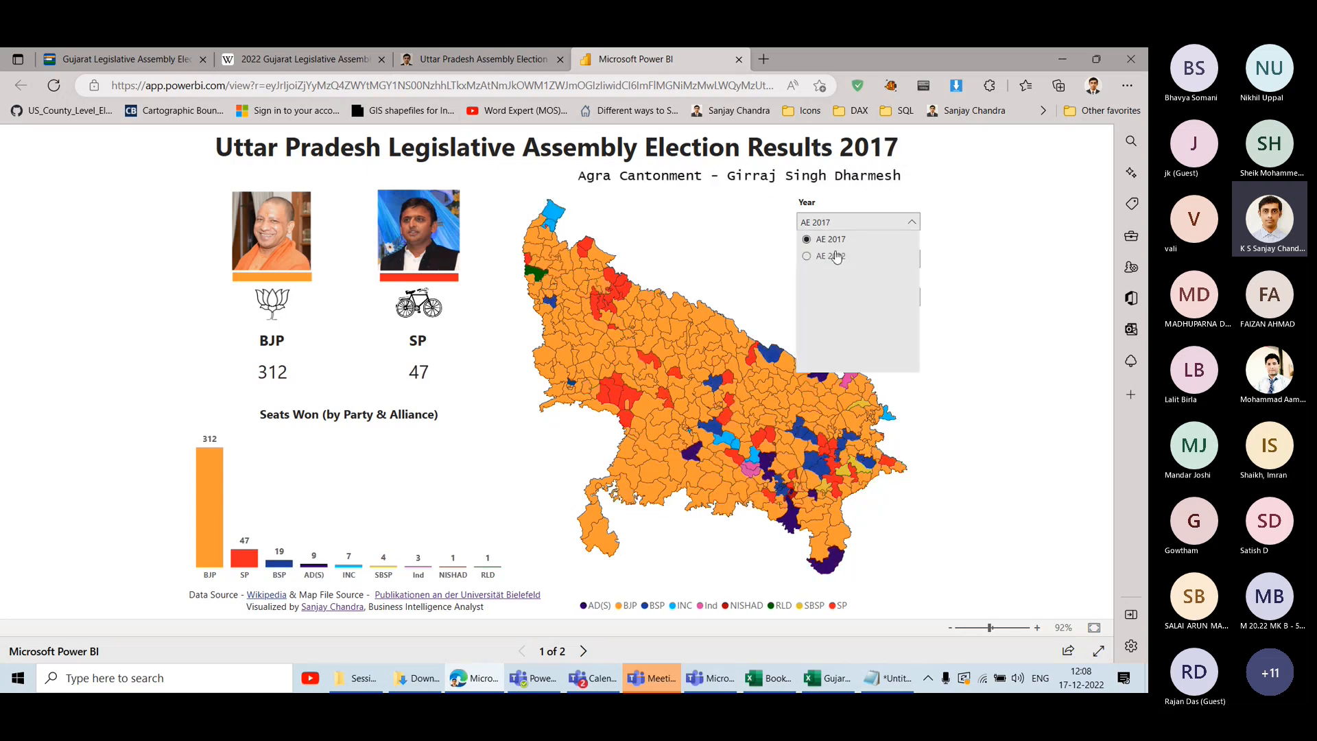
{"action": "left_click", "coordinate": [838, 254]}
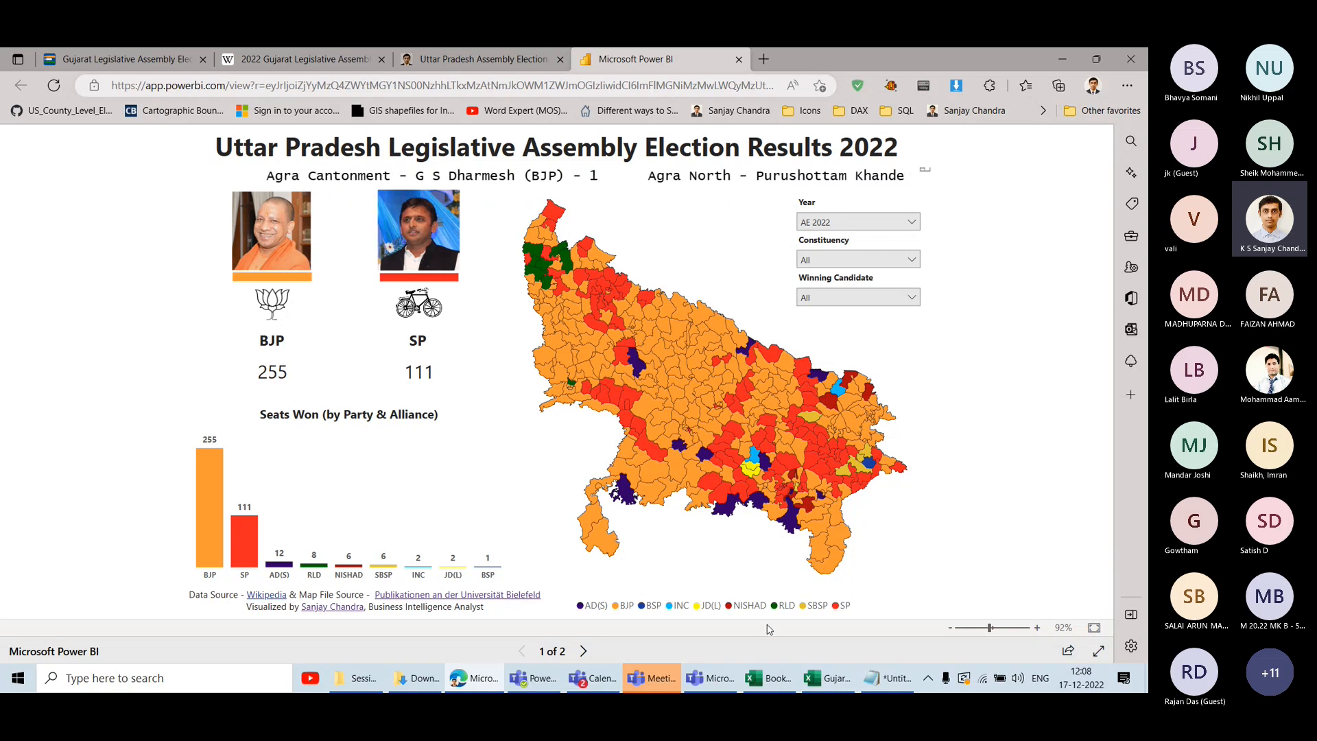
Open the Detailed Results workbook in Excel and examine its Candidate Sex column.
{"action": "left_click", "coordinate": [357, 678]}
{"action": "key", "text": "Down"}
{"action": "key", "text": "Up"}
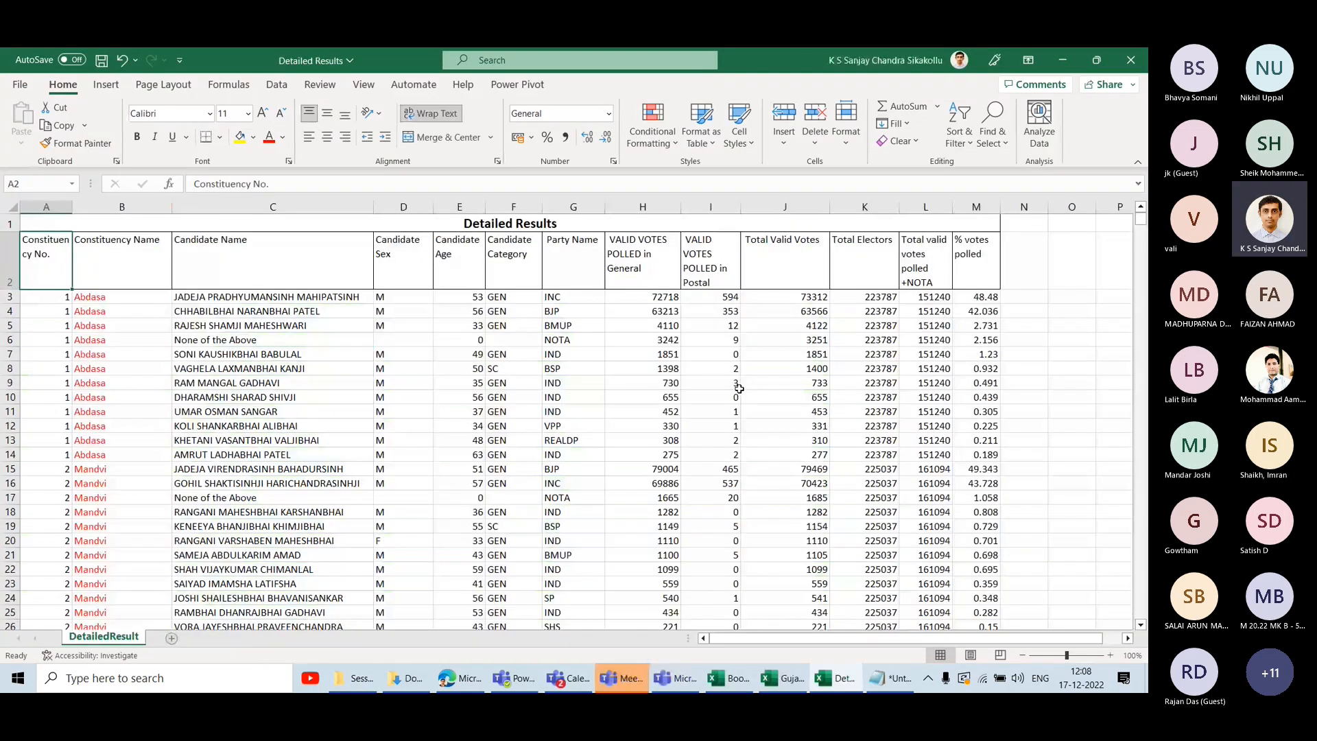
{"action": "left_click_drag", "start_coordinate": [412, 251], "coordinate": [401, 468]}
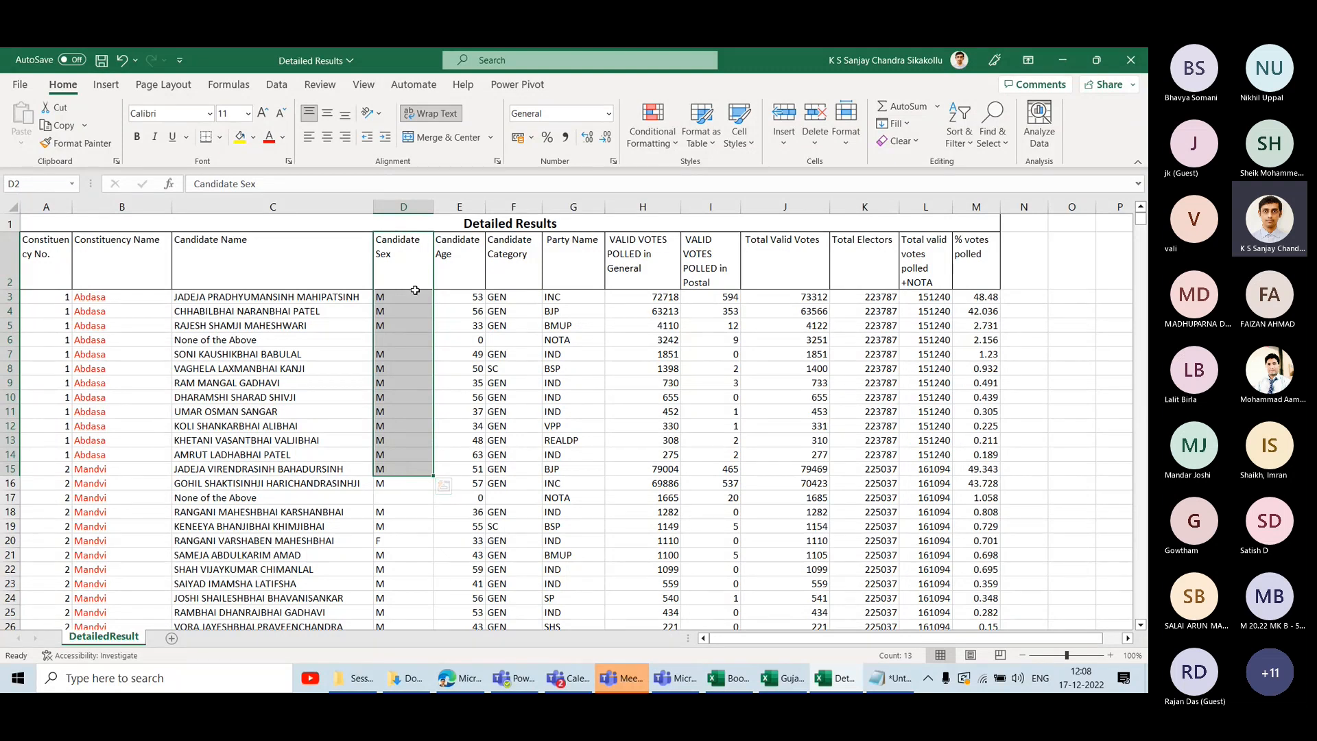
{"action": "left_click", "coordinate": [406, 262]}
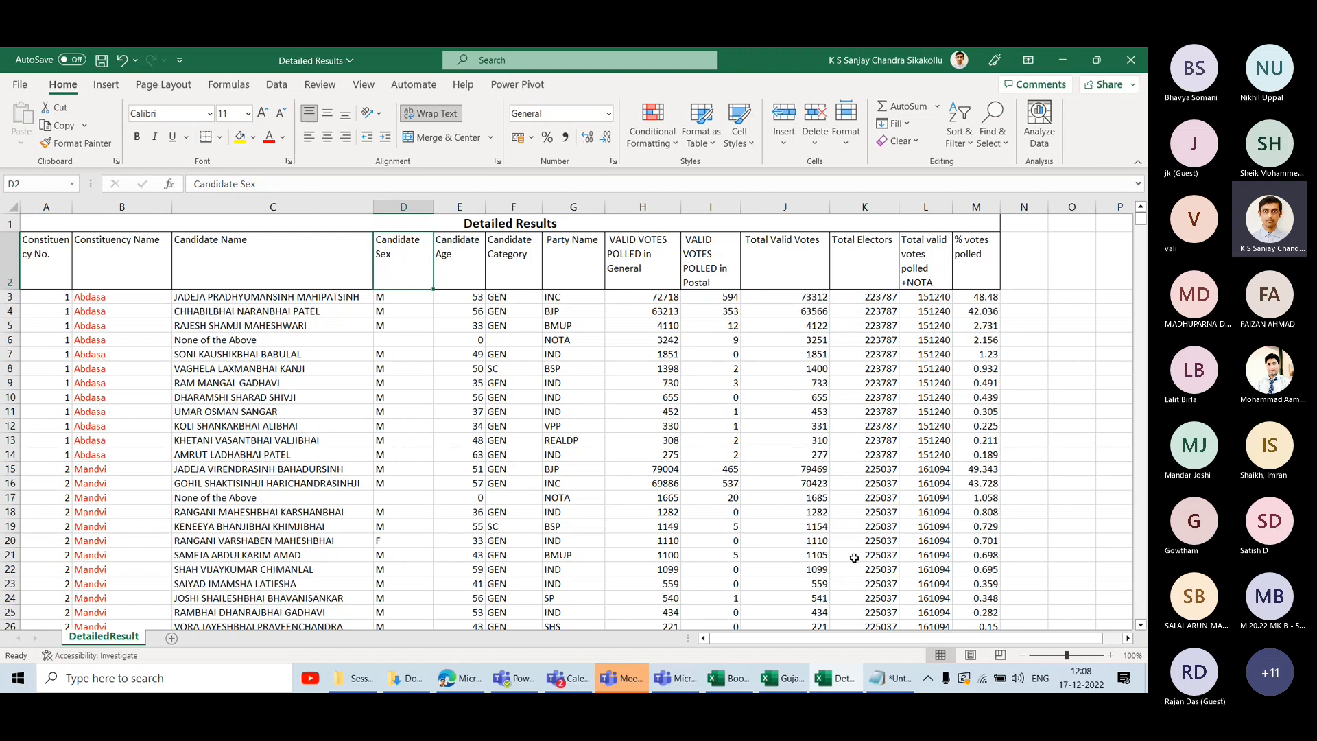
Look through the open Excel workbooks and return to Sheet1 of the Gujarat Election workbook below the sample table.
{"action": "left_click", "coordinate": [802, 681]}
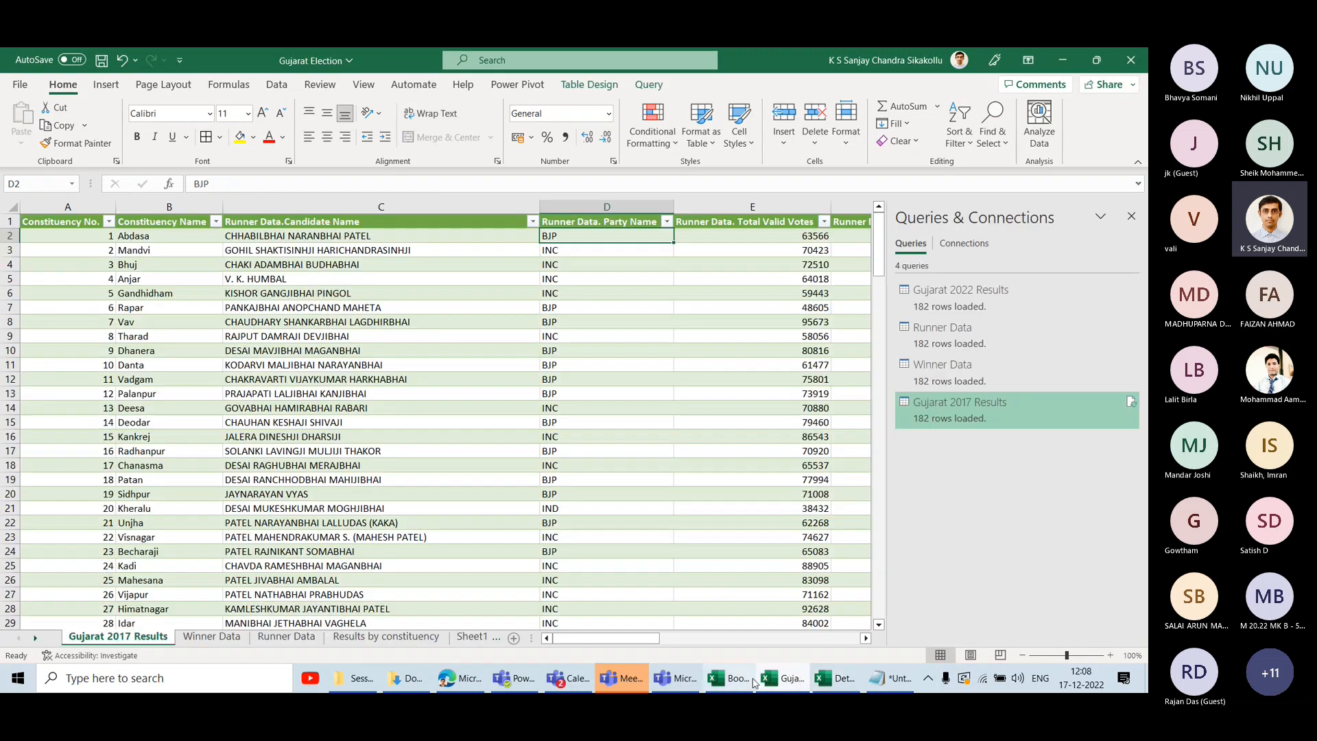
{"action": "left_click", "coordinate": [731, 679]}
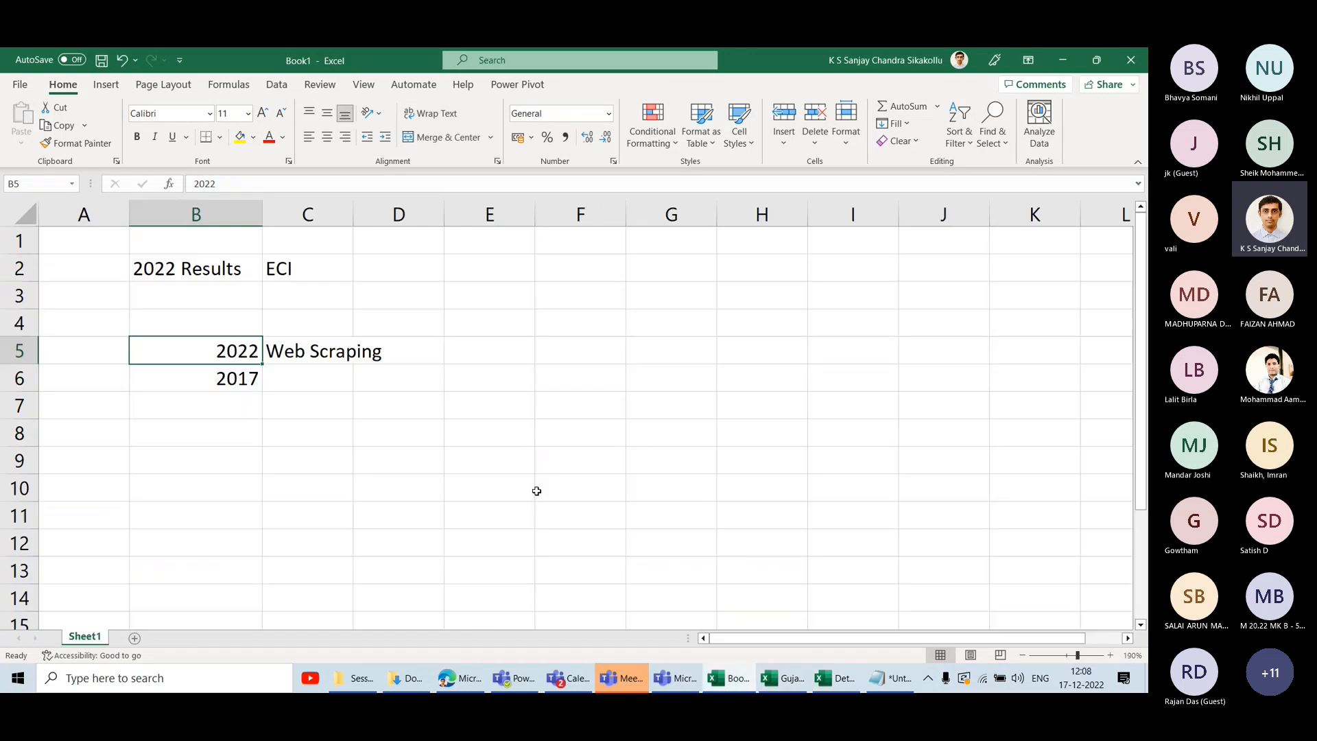
{"action": "left_click", "coordinate": [843, 679]}
{"action": "left_click", "coordinate": [793, 680]}
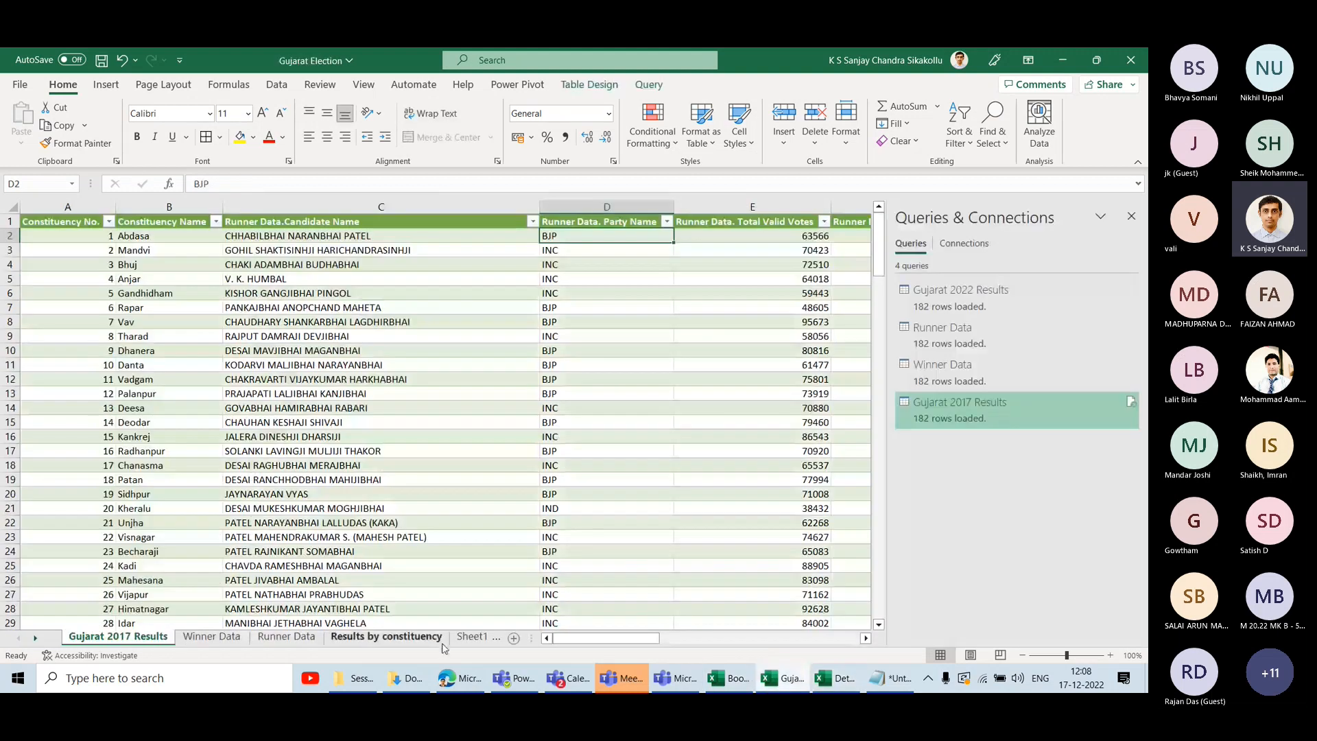
{"action": "left_click", "coordinate": [472, 638]}
{"action": "scroll", "coordinate": [463, 496], "scroll_direction": "down", "scroll_amount": 1}
{"action": "left_click", "coordinate": [330, 472]}
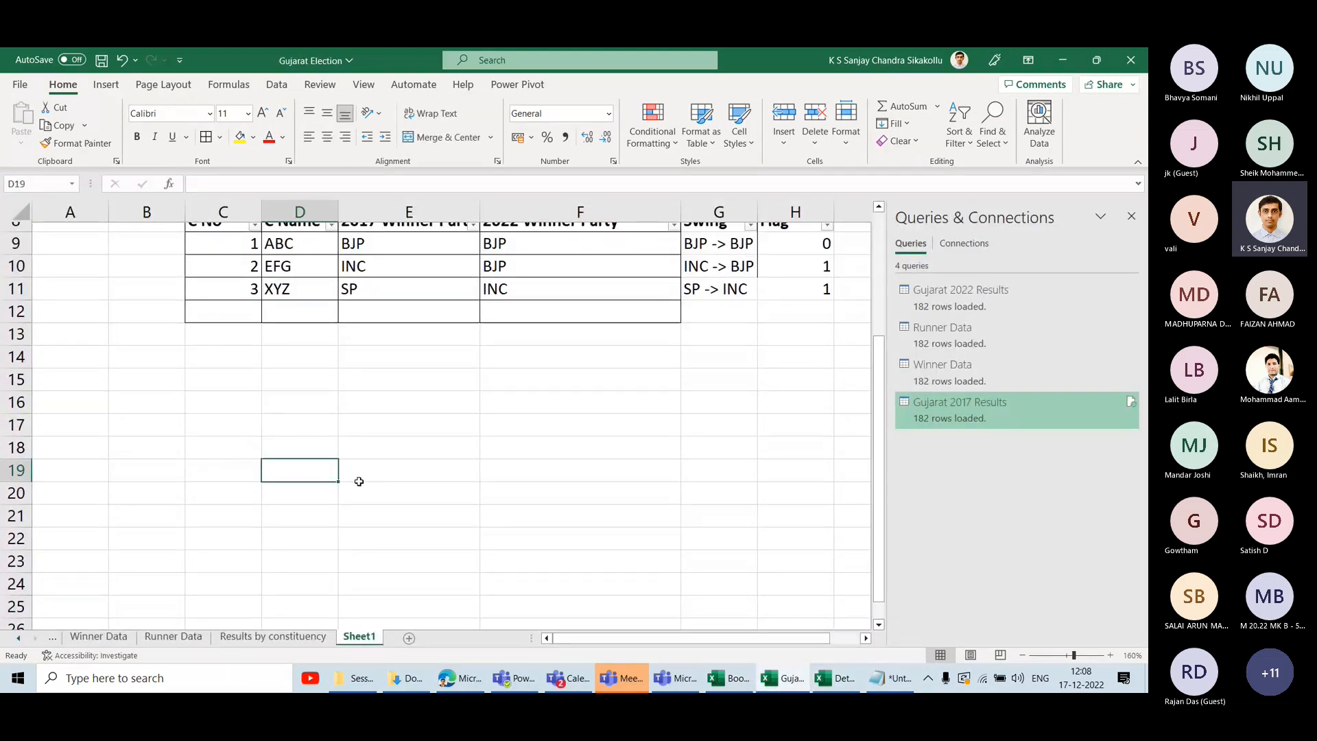
{"action": "type", "text": "=1"}
{"action": "key", "text": "BackSpace"}
{"action": "key", "text": "BackSpace"}
{"action": "key", "text": "Return"}
Enter Margin as a bold heading in cell D18.
{"action": "key", "text": "Up"}
{"action": "key", "text": "Up"}
{"action": "type", "text": "Margin"}
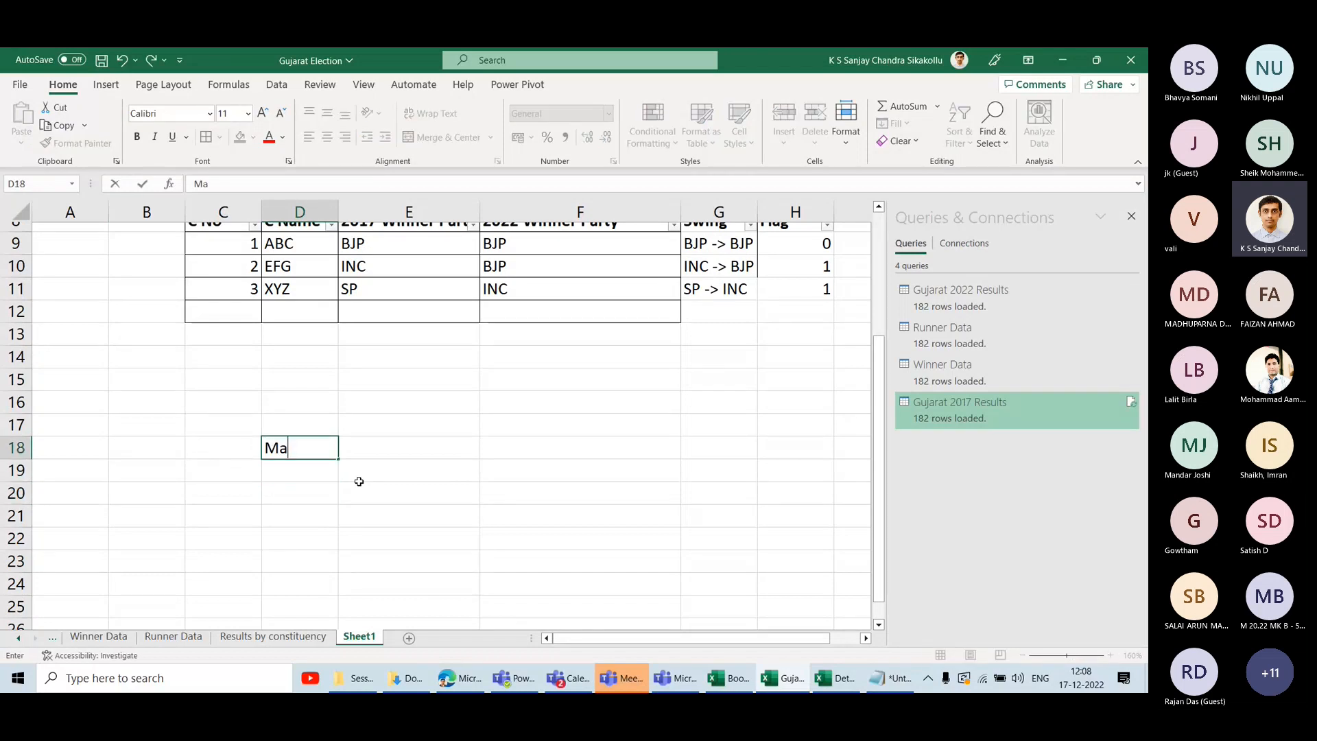
{"action": "key", "text": "Return"}
{"action": "key", "text": "Up"}
{"action": "key", "text": "ctrl+b"}
{"action": "key", "text": "Return"}
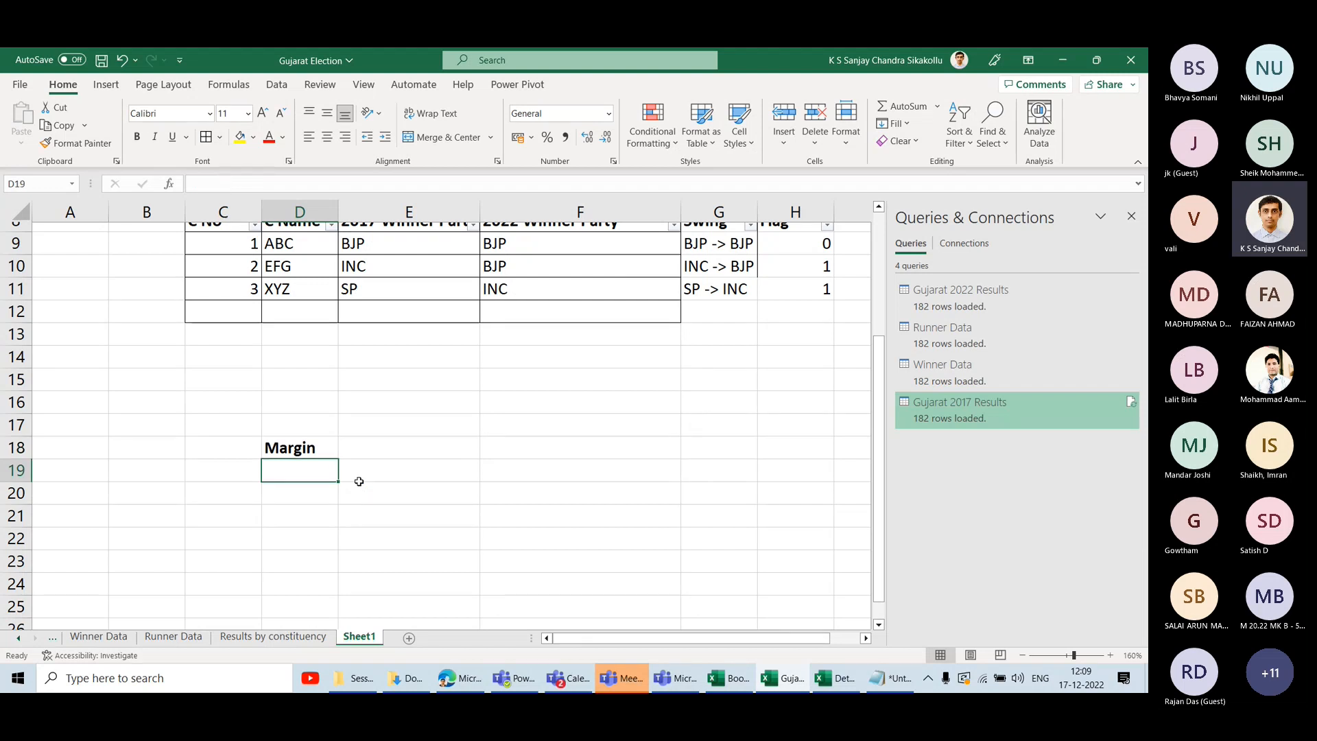
Enter Narrow as the first margin category in cell E19.
{"action": "left_click", "coordinate": [359, 482]}
{"action": "type", "text": "<1"}
{"action": "key", "text": "BackSpace"}
{"action": "key", "text": "BackSpace"}
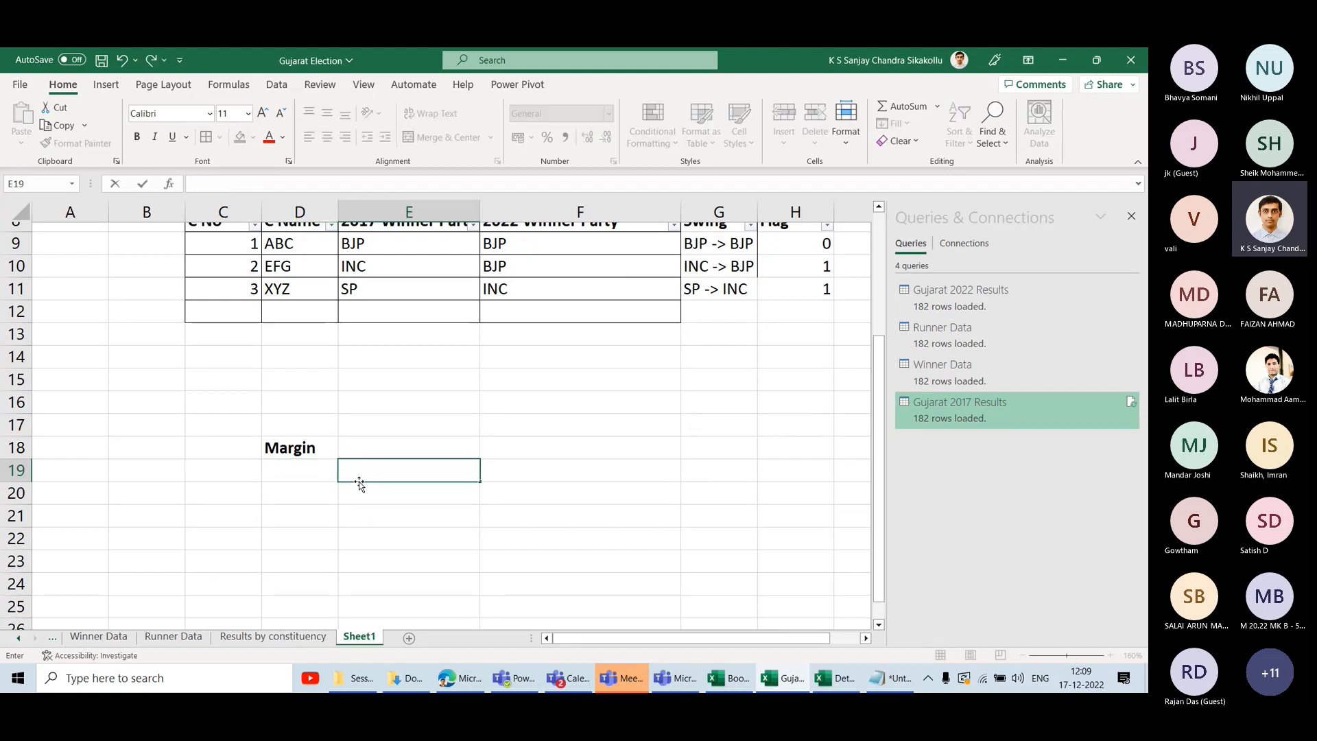
{"action": "type", "text": "L"}
{"action": "key", "text": "BackSpace"}
{"action": "type", "text": "Narrow"}
{"action": "key", "text": "Return"}
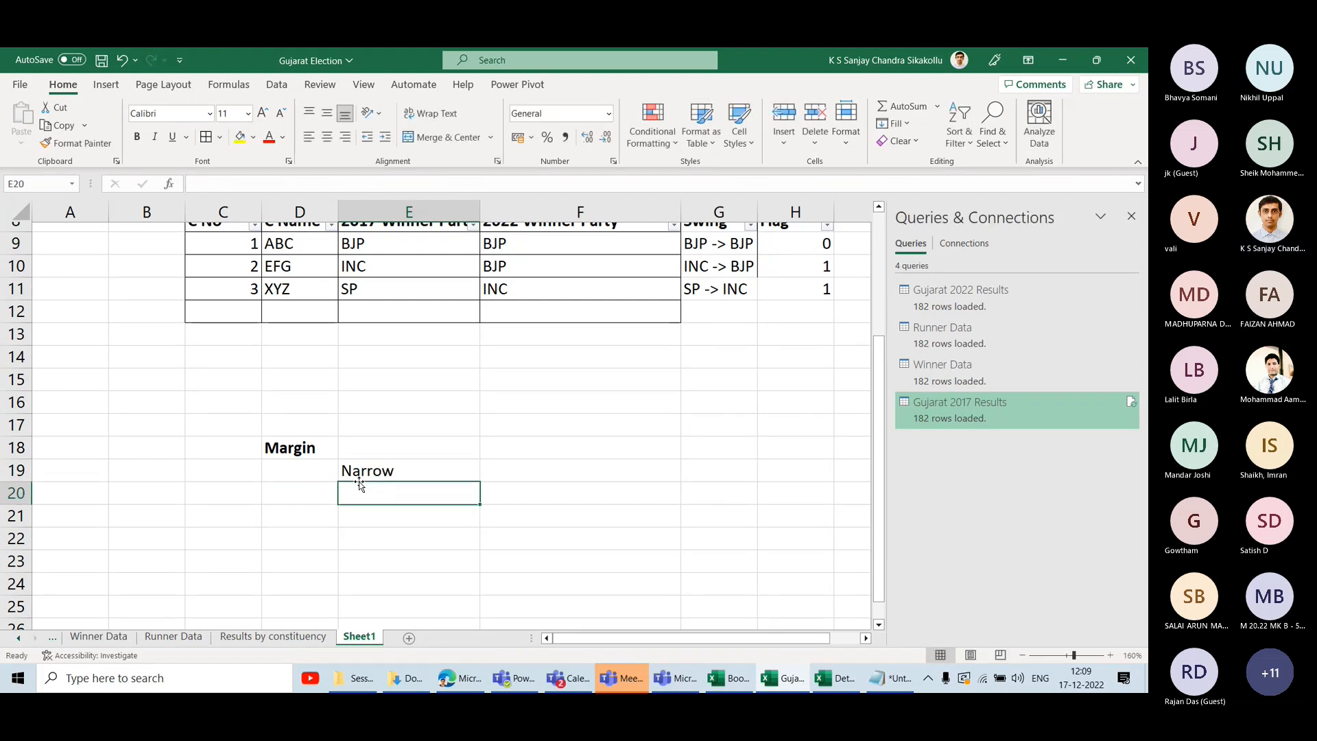
Enter General as the second margin category in cell E20, below Narrow.
{"action": "type", "text": "N"}
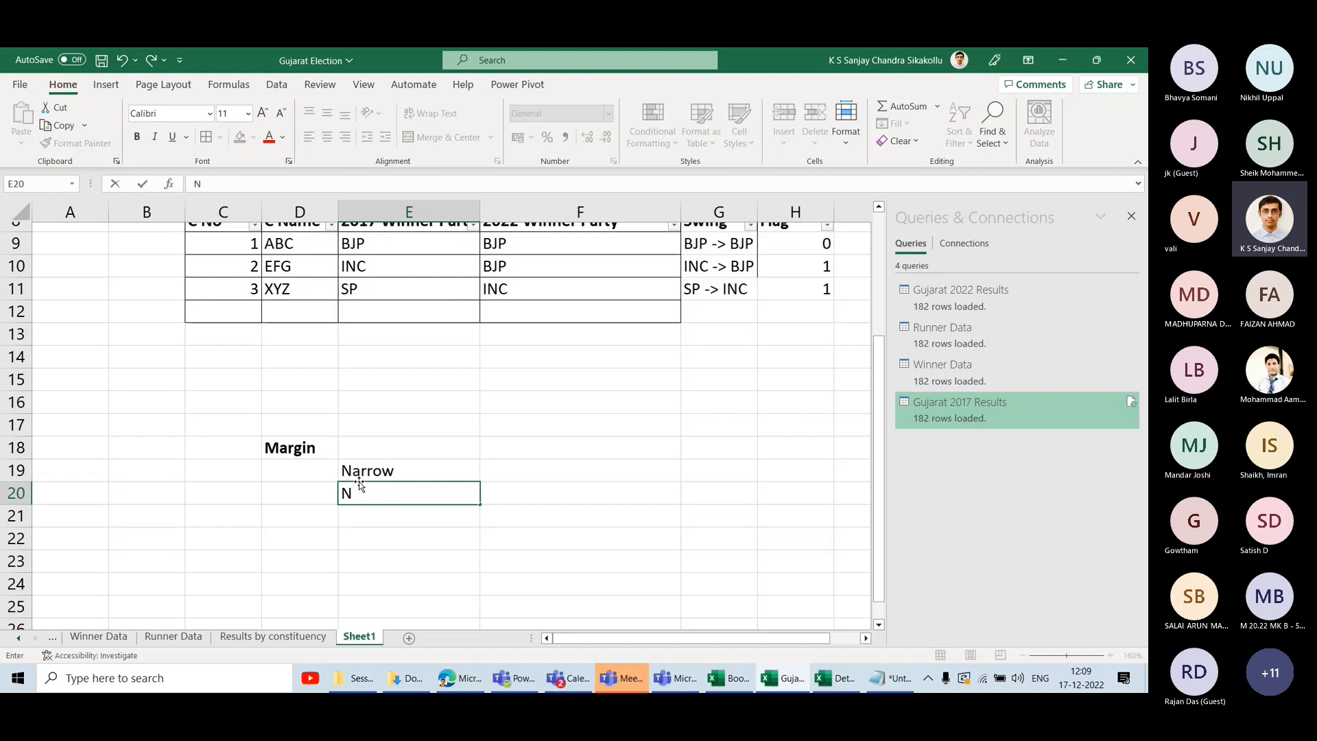
{"action": "key", "text": "BackSpace"}
{"action": "type", "text": "N"}
{"action": "key", "text": "BackSpace"}
{"action": "key", "text": "BackSpace"}
{"action": "type", "text": "gener"}
{"action": "key", "text": "BackSpace"}
{"action": "key", "text": "BackSpace"}
{"action": "key", "text": "BackSpace"}
{"action": "key", "text": "BackSpace"}
{"action": "key", "text": "BackSpace"}
{"action": "type", "text": "General"}
{"action": "key", "text": "Return"}
Enter the threshold <1000 for the Narrow category in cell F19.
{"action": "key", "text": "Up"}
{"action": "key", "text": "Up"}
{"action": "key", "text": "Left"}
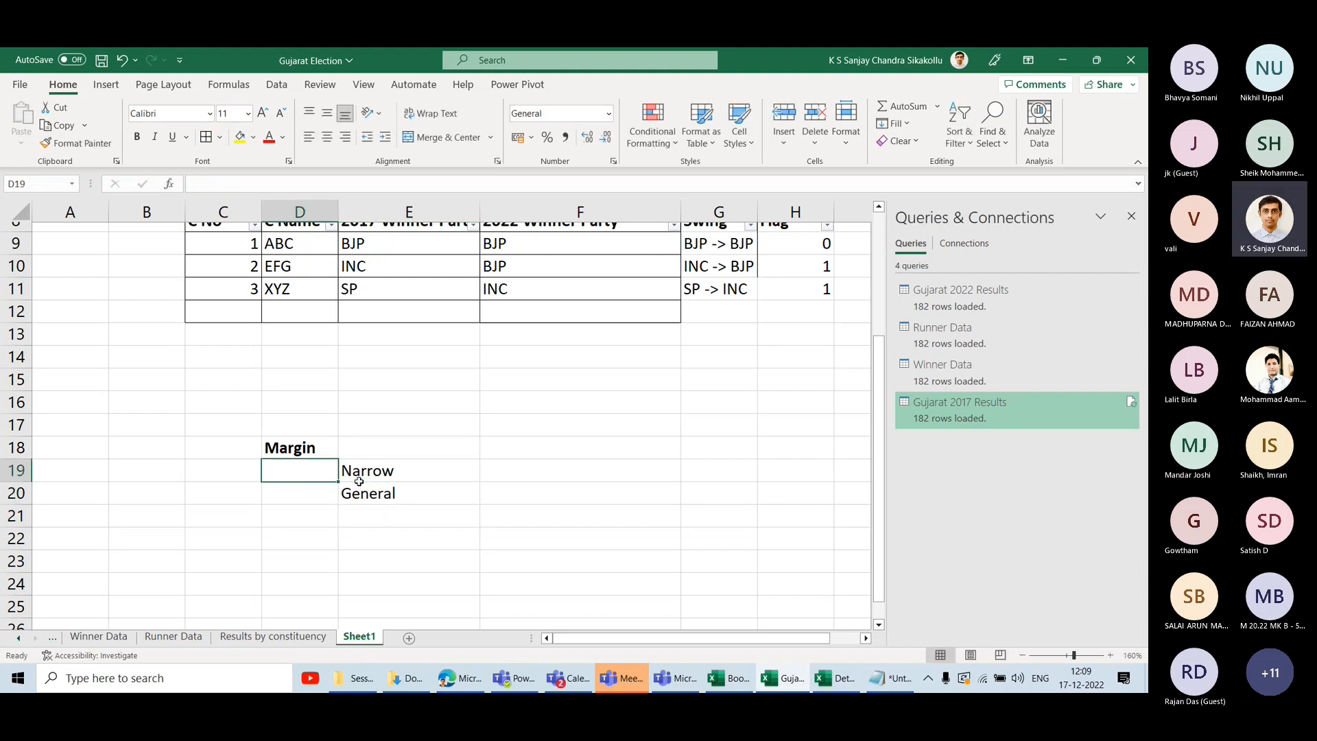
{"action": "key", "text": "Right"}
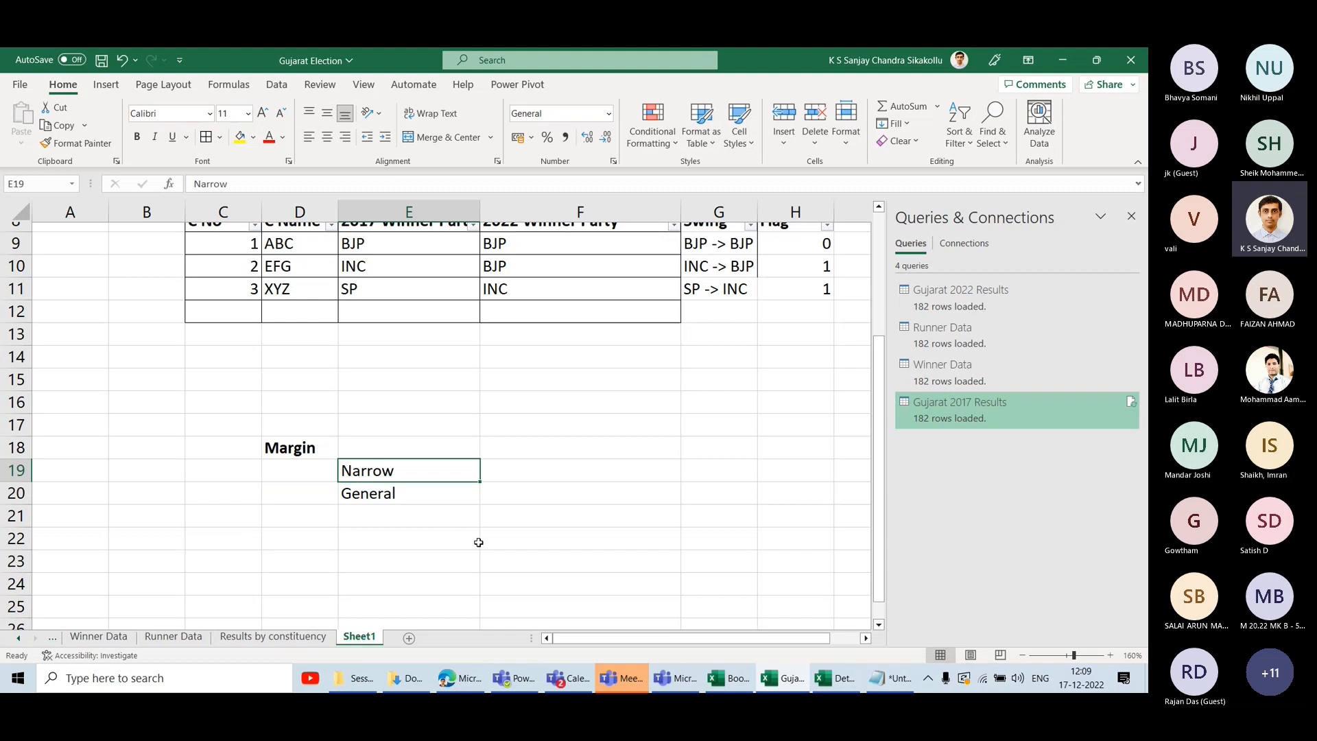
{"action": "key", "text": "Right"}
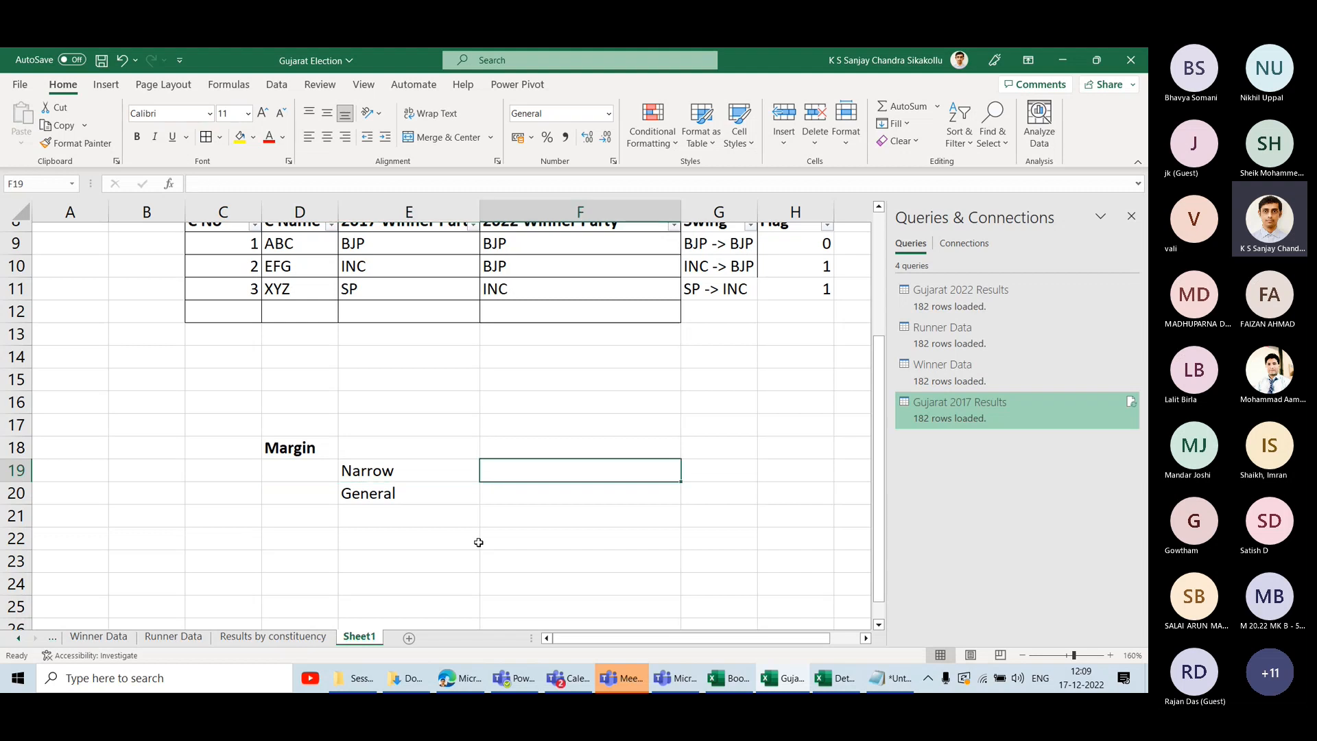
{"action": "type", "text": "<1000"}
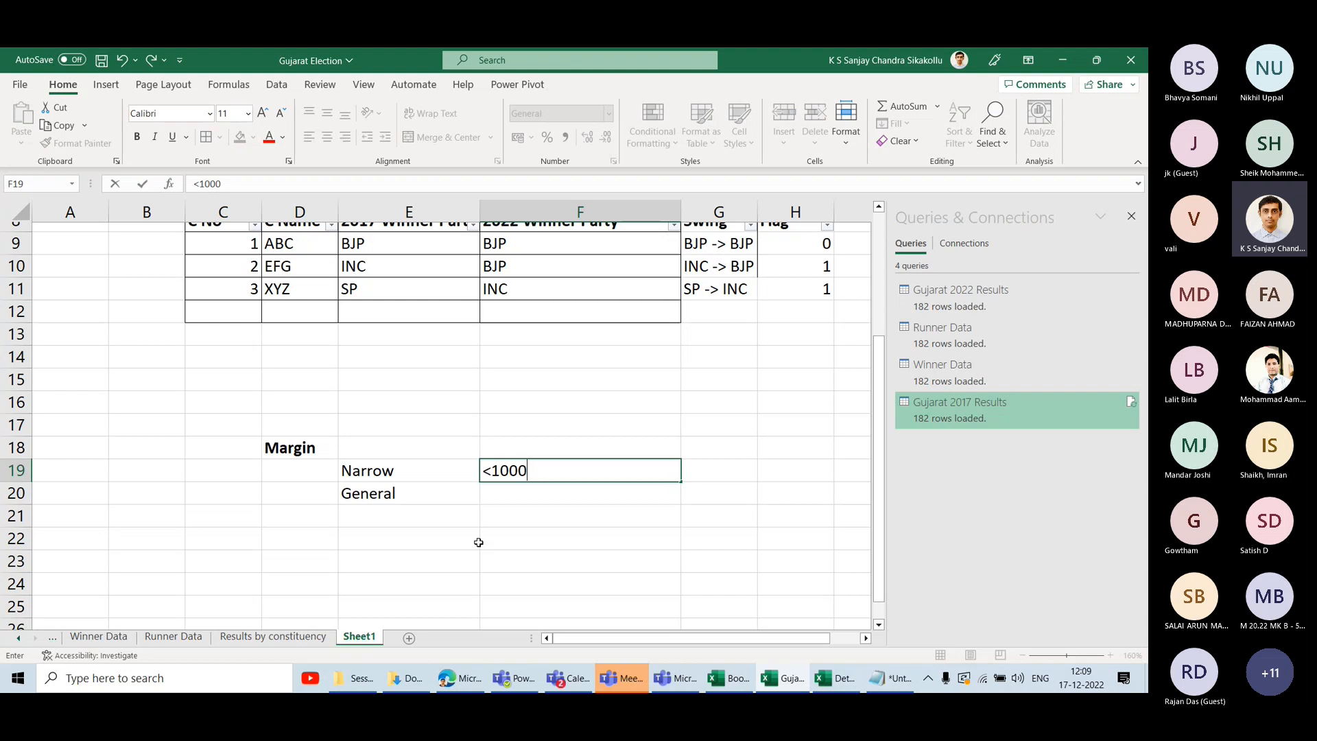
{"action": "key", "text": "Return"}
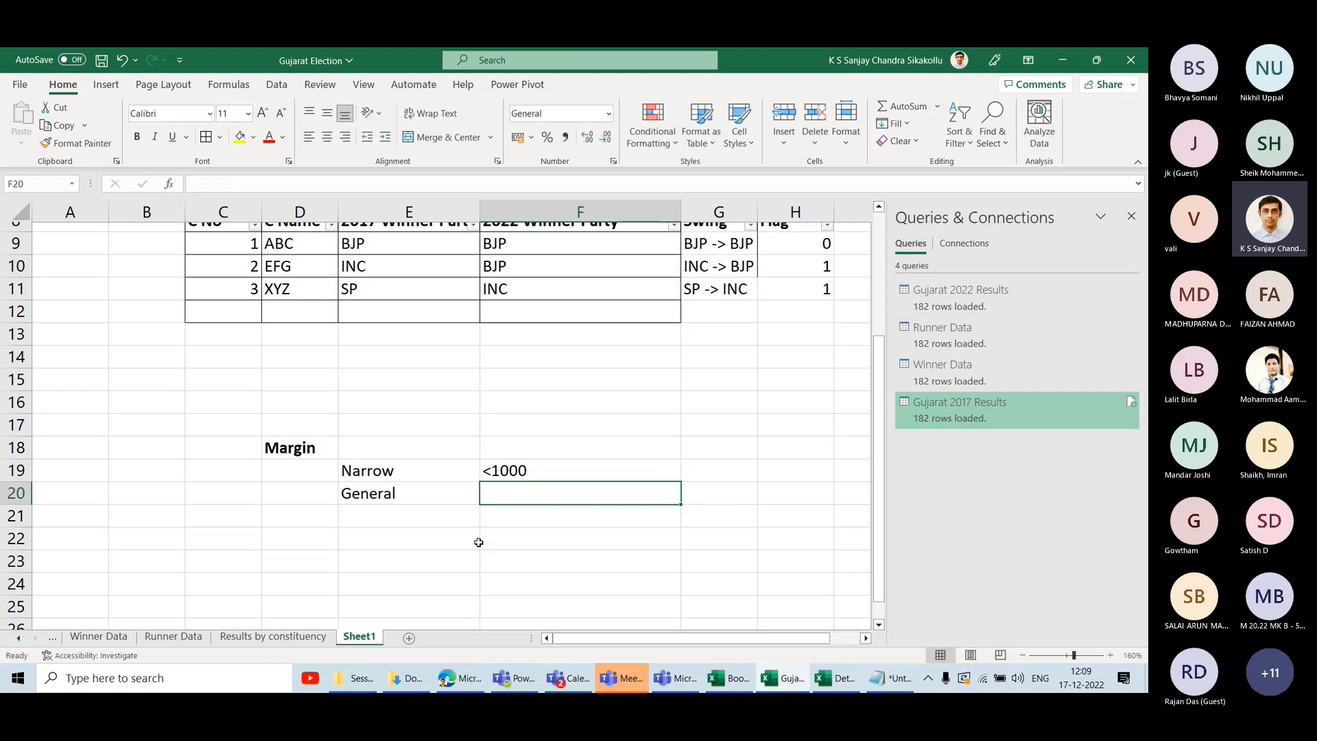
{"action": "key", "text": "Up"}
{"action": "key", "text": "Left"}
{"action": "key", "text": "shift+Right"}
{"action": "key", "text": "shift+Down"}
{"action": "key", "text": "ctrl+c"}
{"action": "key", "text": "Down"}
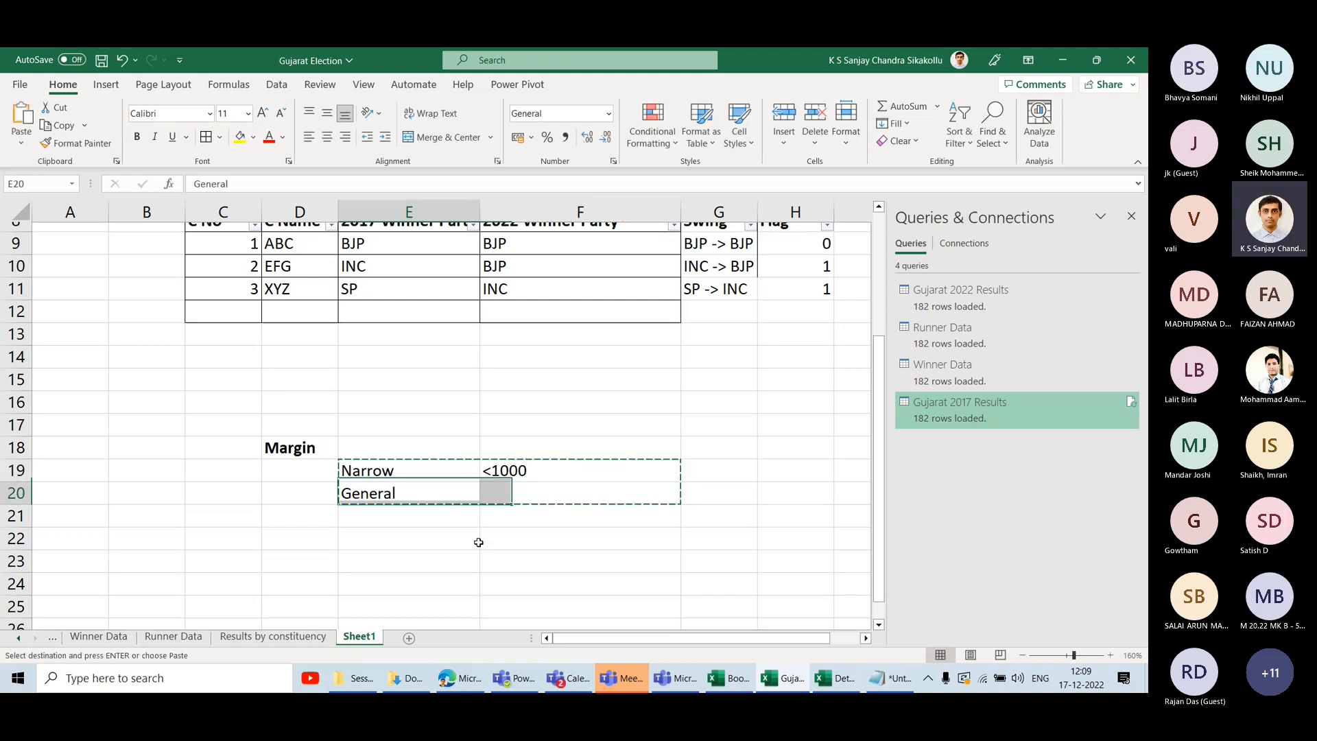
{"action": "key", "text": "Escape"}
Enter the threshold >=1000 for the General category in cell F20.
{"action": "key", "text": "Right"}
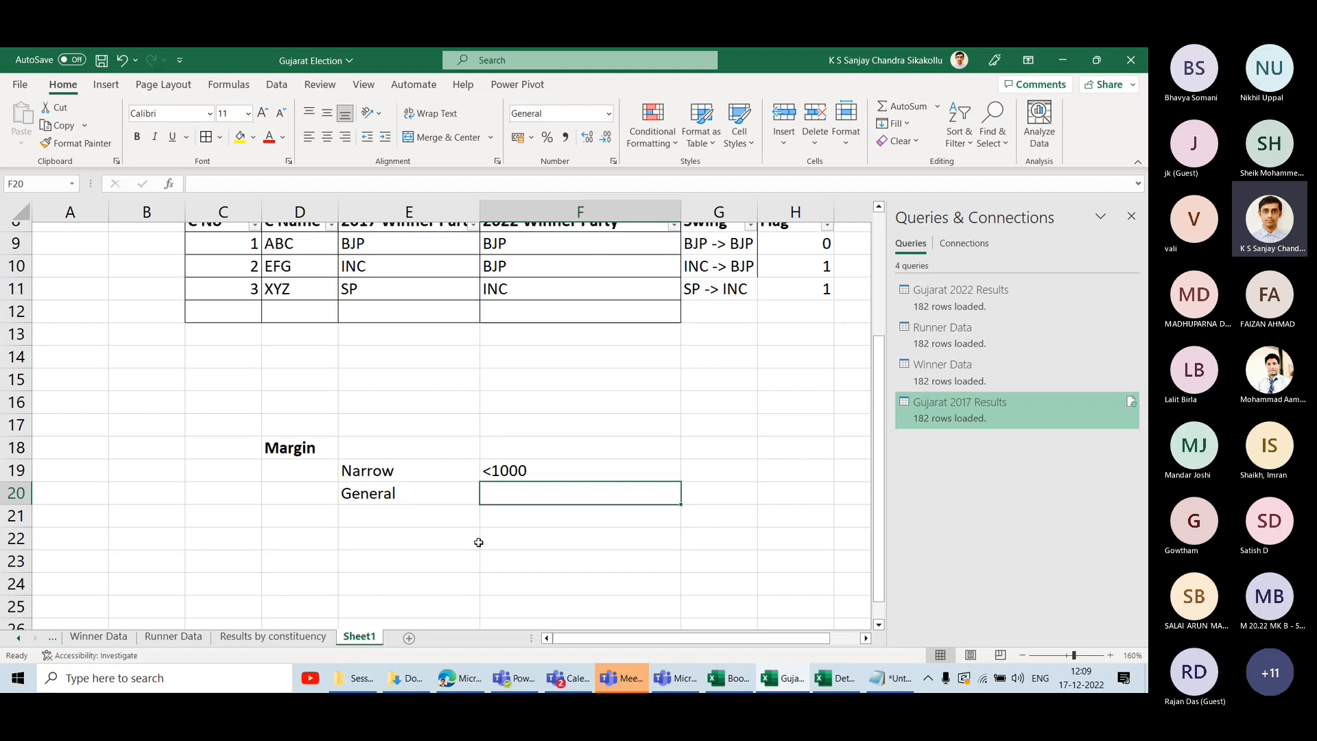
{"action": "type", "text": ">=1000"}
{"action": "key", "text": "Return"}
{"action": "key", "text": "Up"}
{"action": "key", "text": "Left"}
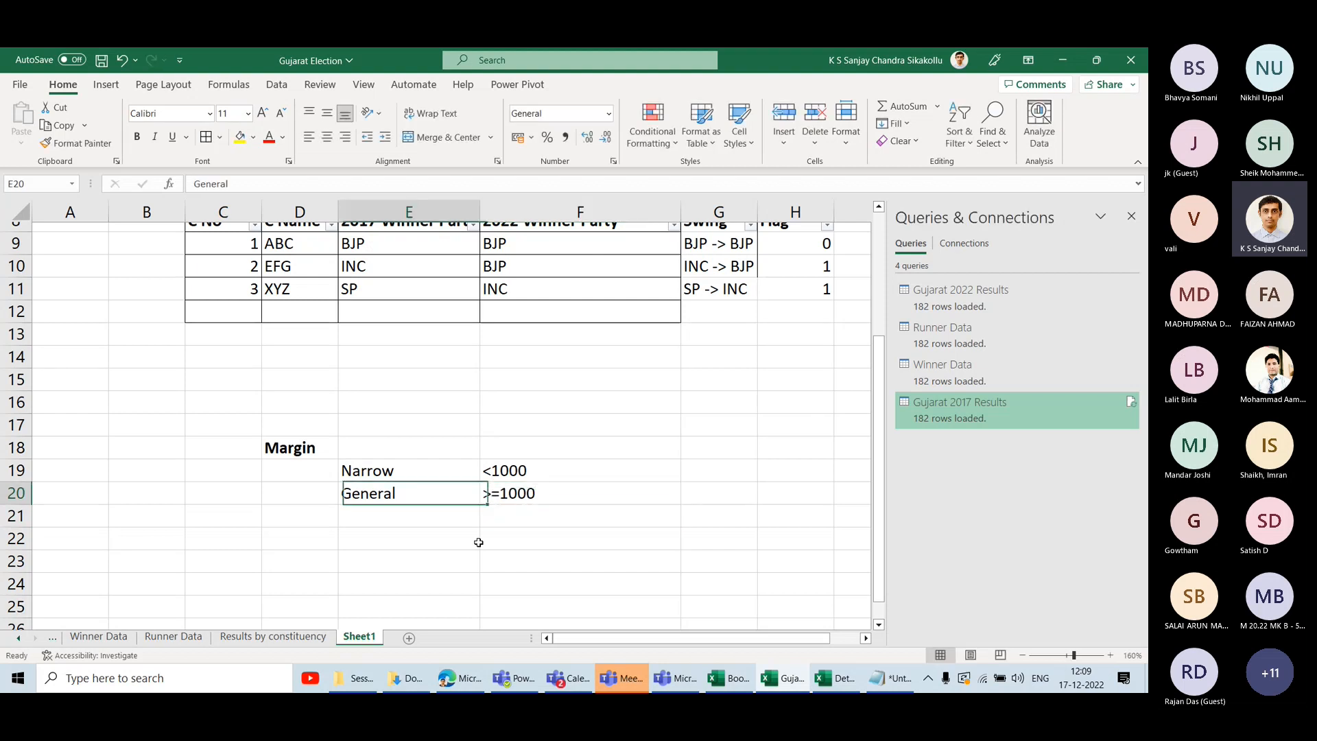
Add a Wide Margin category in cell E21 with the threshold >10000 in F21.
{"action": "key", "text": "Down"}
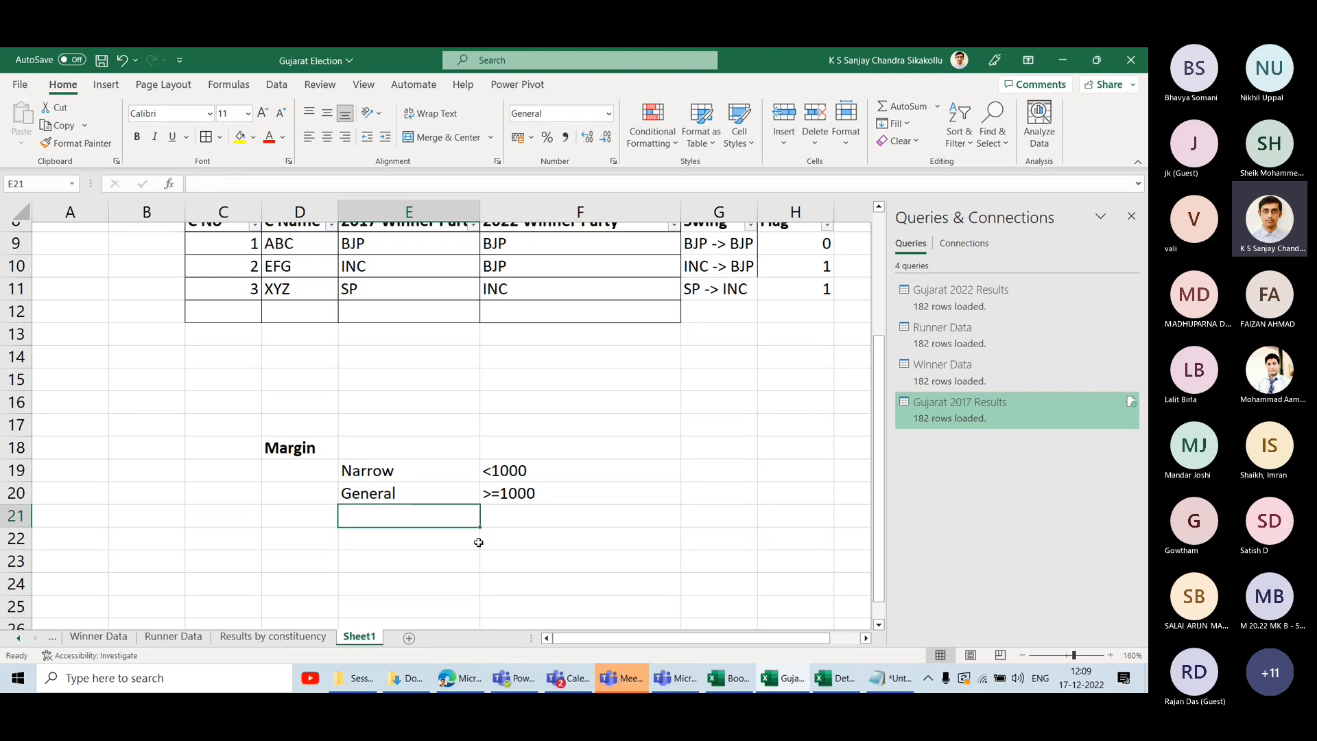
{"action": "type", "text": "Wide Margin"}
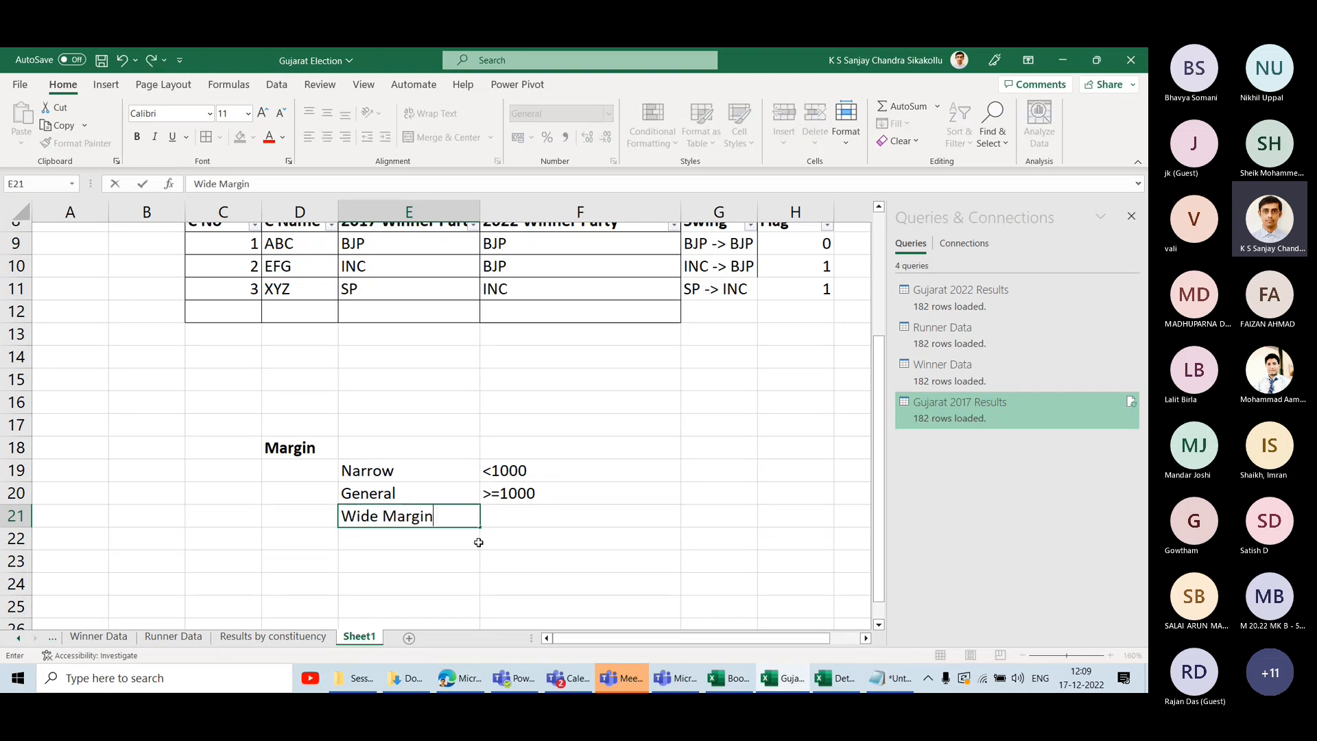
{"action": "key", "text": "Tab"}
{"action": "type", "text": ">1000"}
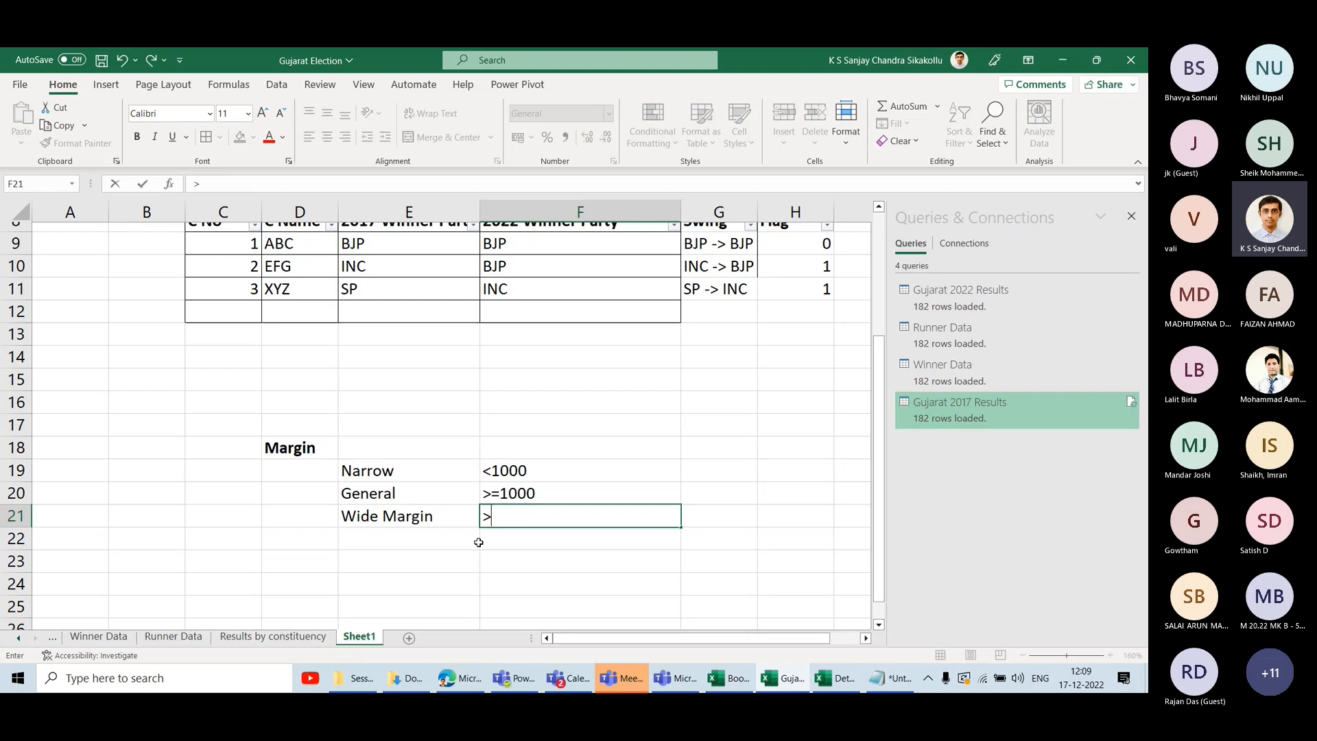
{"action": "key", "text": "BackSpace"}
{"action": "key", "text": "BackSpace"}
{"action": "key", "text": "BackSpace"}
{"action": "key", "text": "BackSpace"}
{"action": "type", "text": "10000"}
{"action": "key", "text": "Return"}
Extend the General threshold in cell F20 to read >=1000 and <=10000.
{"action": "key", "text": "Up"}
{"action": "key", "text": "Up"}
{"action": "key", "text": "F2"}
{"action": "key", "text": "BackSpace"}
{"action": "type", "text": "0 and "}
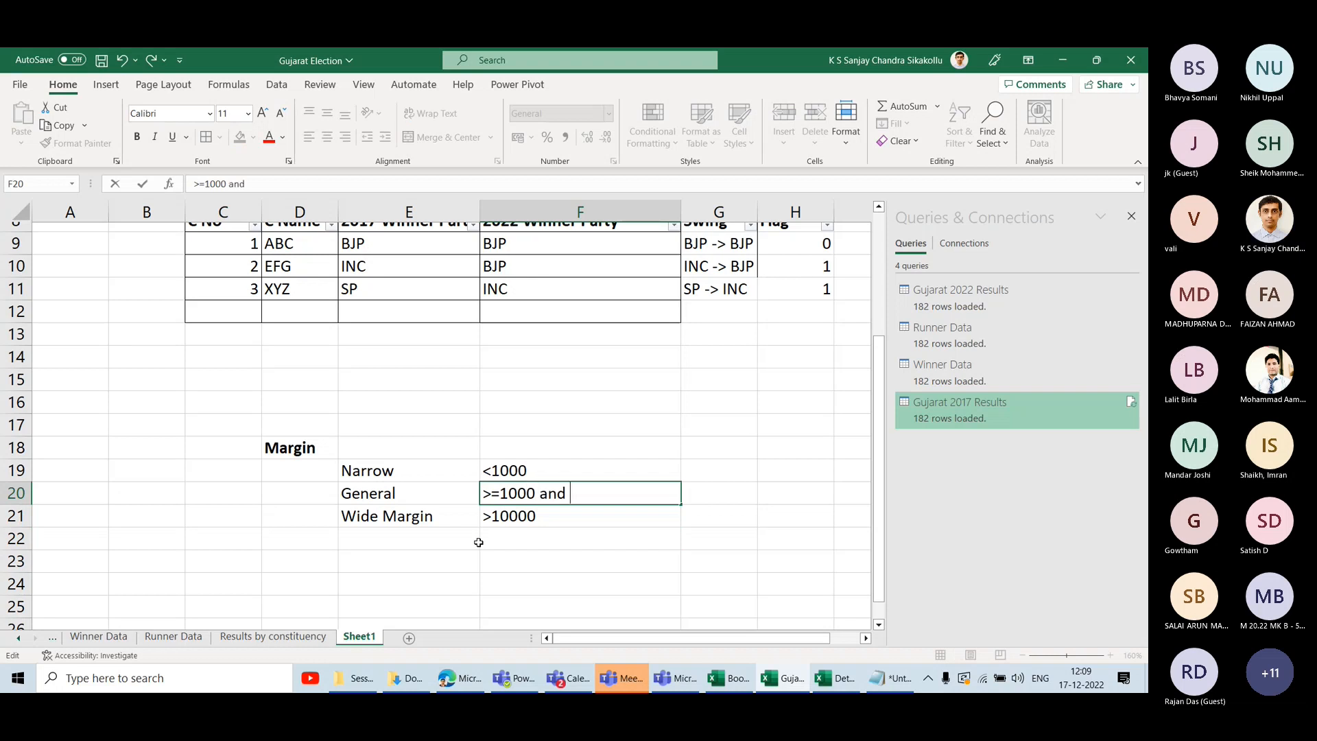
{"action": "type", "text": "<=10000"}
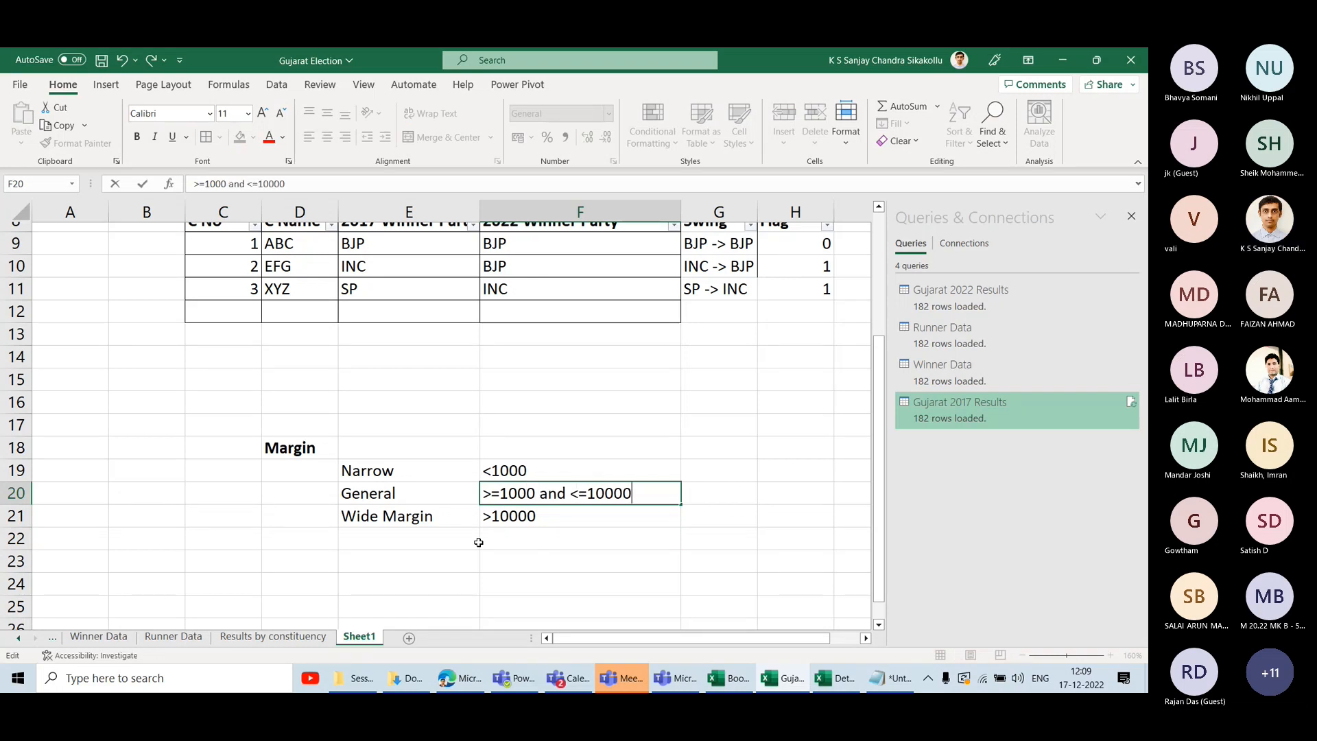
{"action": "key", "text": "Return"}
Change the Narrow category label in cell E19 to Narrow Margin.
{"action": "key", "text": "Up"}
{"action": "key", "text": "Left"}
{"action": "left_click", "coordinate": [431, 509]}
{"action": "left_click", "coordinate": [402, 473]}
{"action": "double_click", "coordinate": [403, 473]}
{"action": "type", "text": "Margin"}
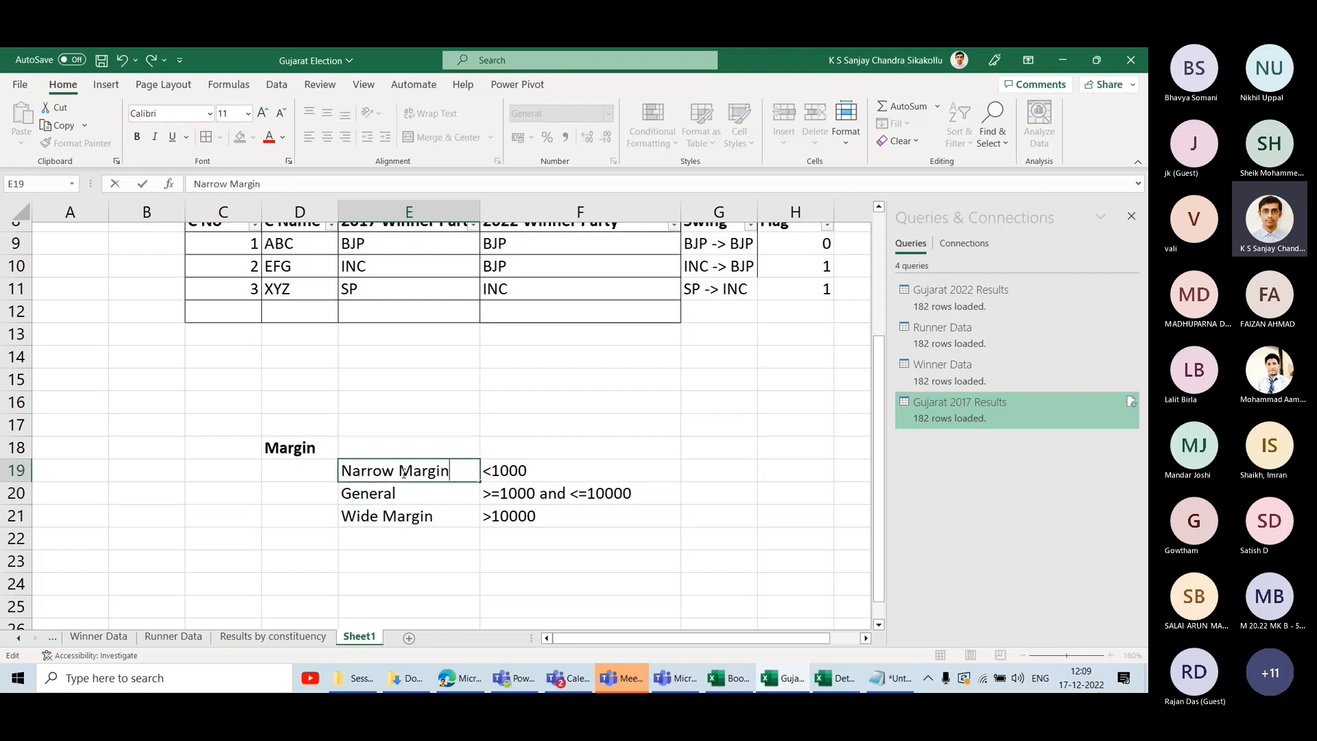
{"action": "key", "text": "Return"}
{"action": "left_click_drag", "start_coordinate": [297, 412], "coordinate": [316, 569]}
{"action": "left_click_drag", "start_coordinate": [451, 474], "coordinate": [597, 516]}
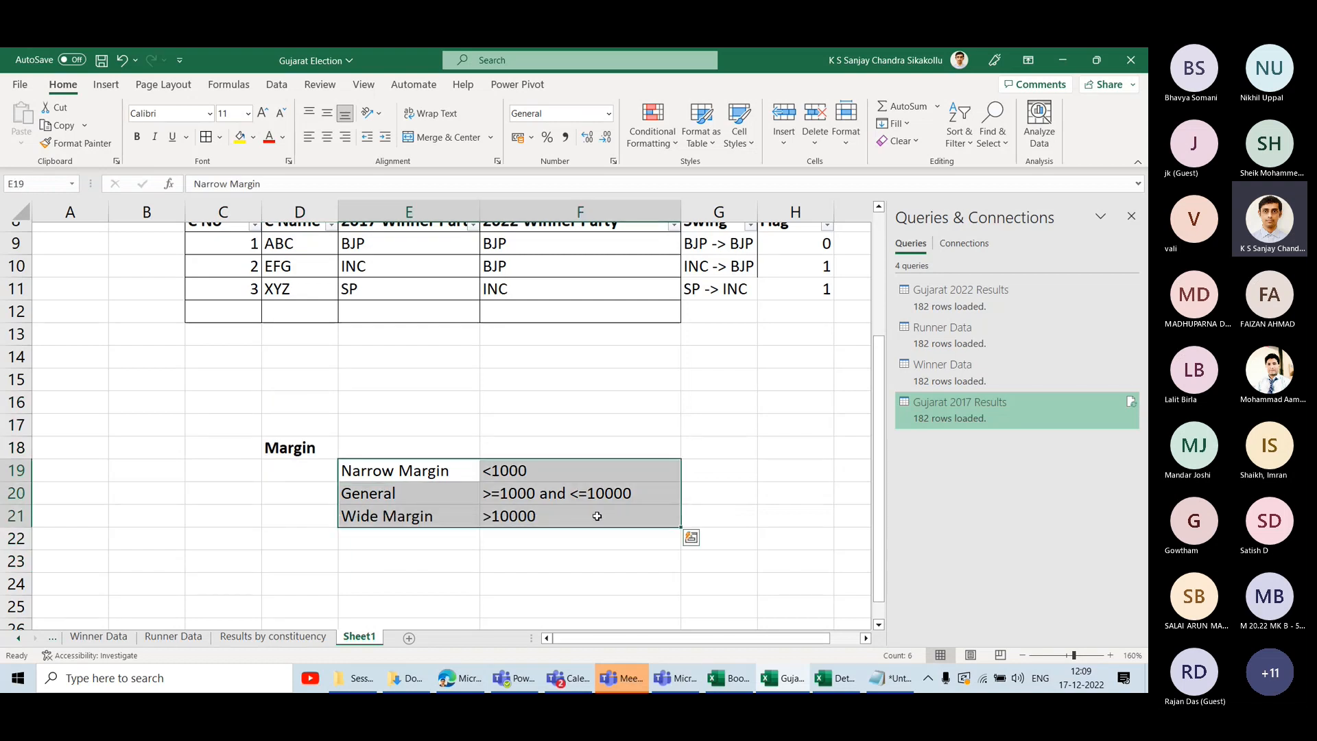
{"action": "left_click_drag", "start_coordinate": [424, 480], "coordinate": [439, 516]}
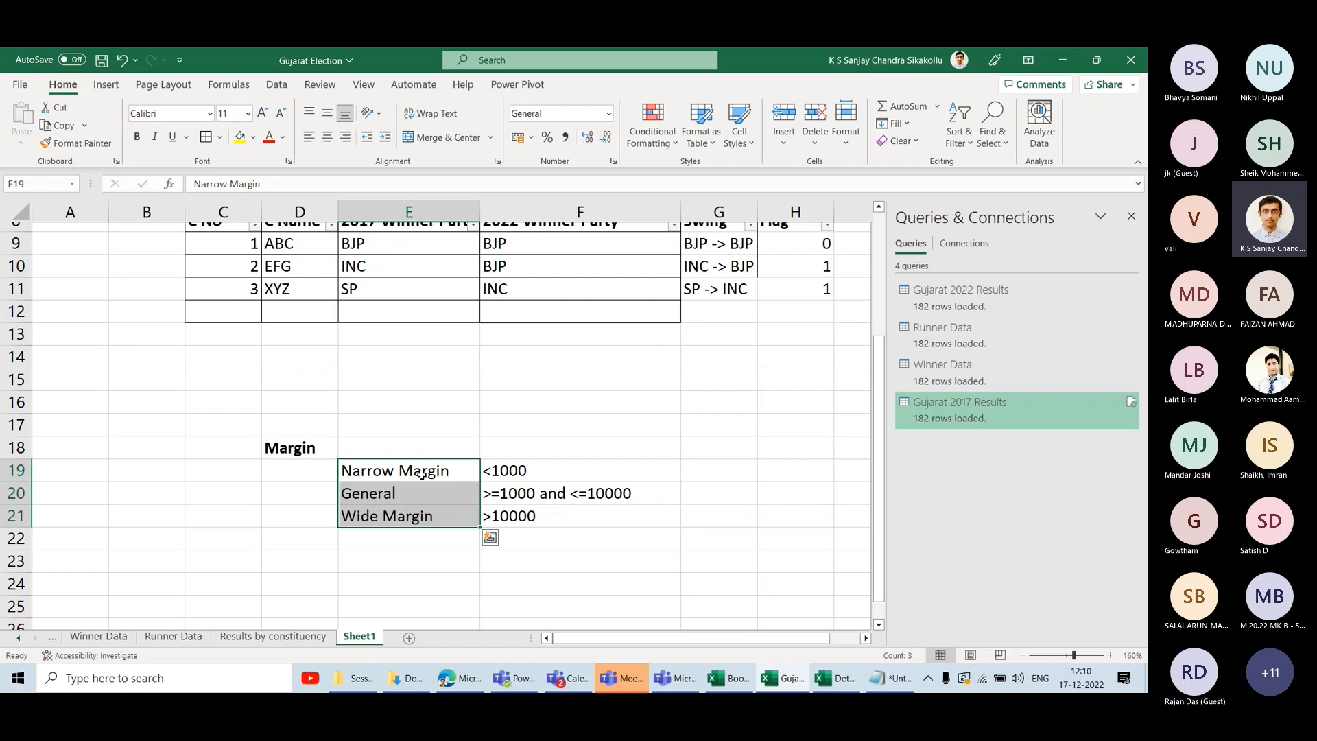
Enter 182 in cell E15 above the margin categories.
{"action": "left_click", "coordinate": [421, 374]}
{"action": "type", "text": "182"}
{"action": "key", "text": "Return"}
{"action": "left_click", "coordinate": [423, 375]}
Enter 10 in cell F15 beside the 182, and clear that cell again.
{"action": "key", "text": "Right"}
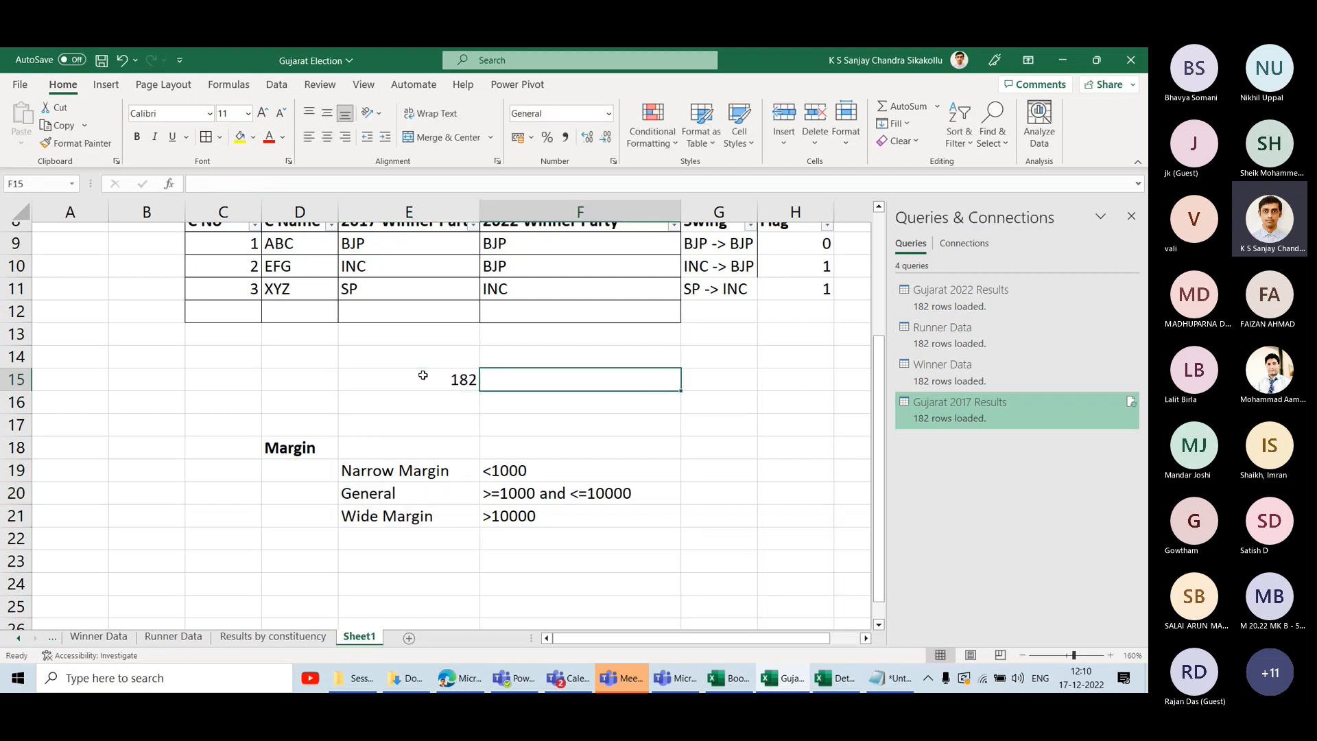
{"action": "type", "text": "10"}
{"action": "key", "text": "ctrl+Return"}
{"action": "left_click_drag", "start_coordinate": [439, 516], "coordinate": [553, 513]}
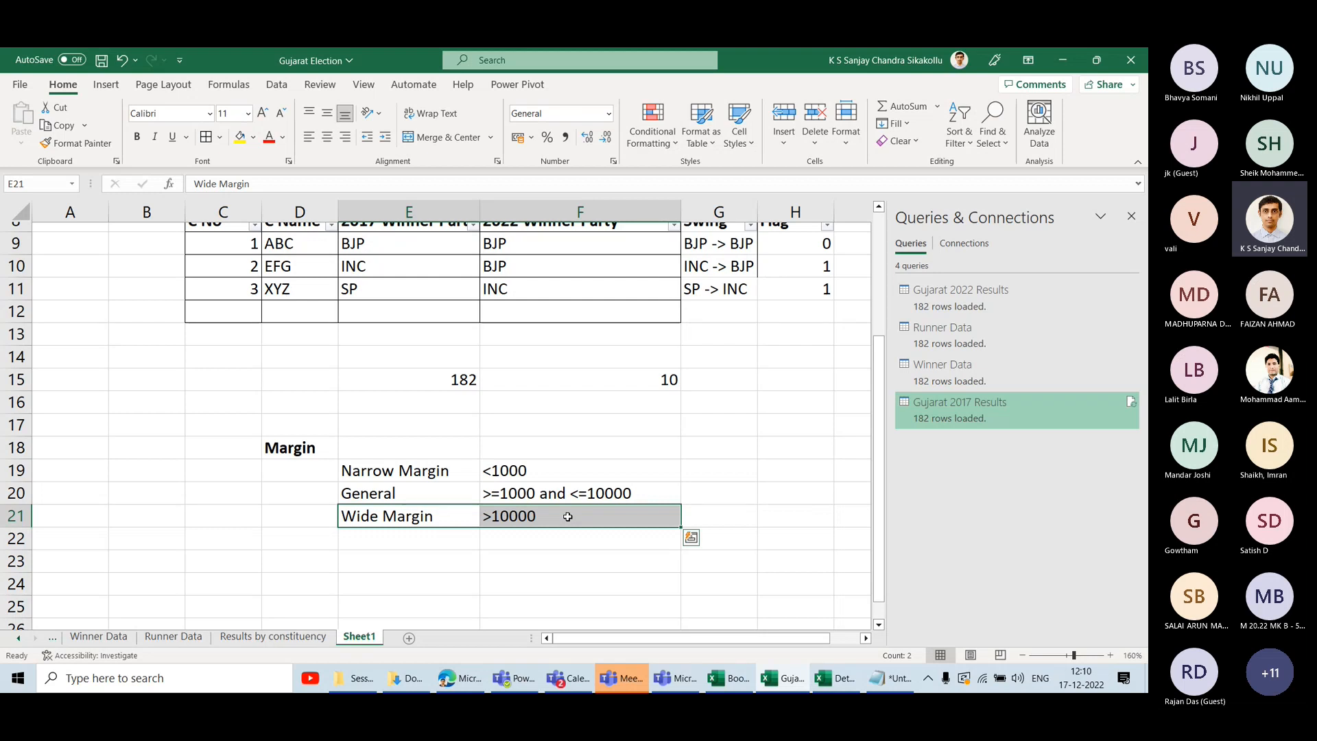
{"action": "left_click", "coordinate": [561, 378]}
{"action": "key", "text": "Delete"}
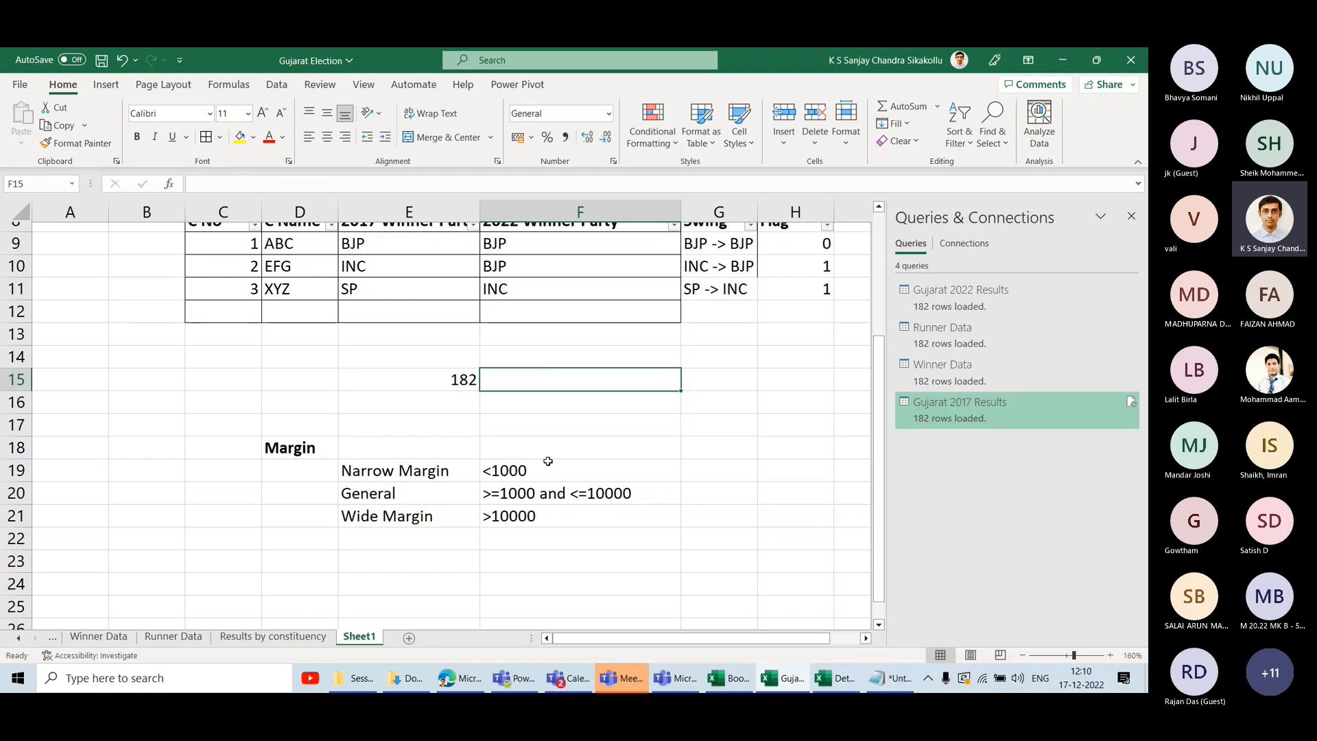
Move the bold Margin heading from D18 to E18, directly above the margin categories.
{"action": "left_click", "coordinate": [312, 446]}
{"action": "key", "text": "ctrl+c"}
{"action": "key", "text": "Right"}
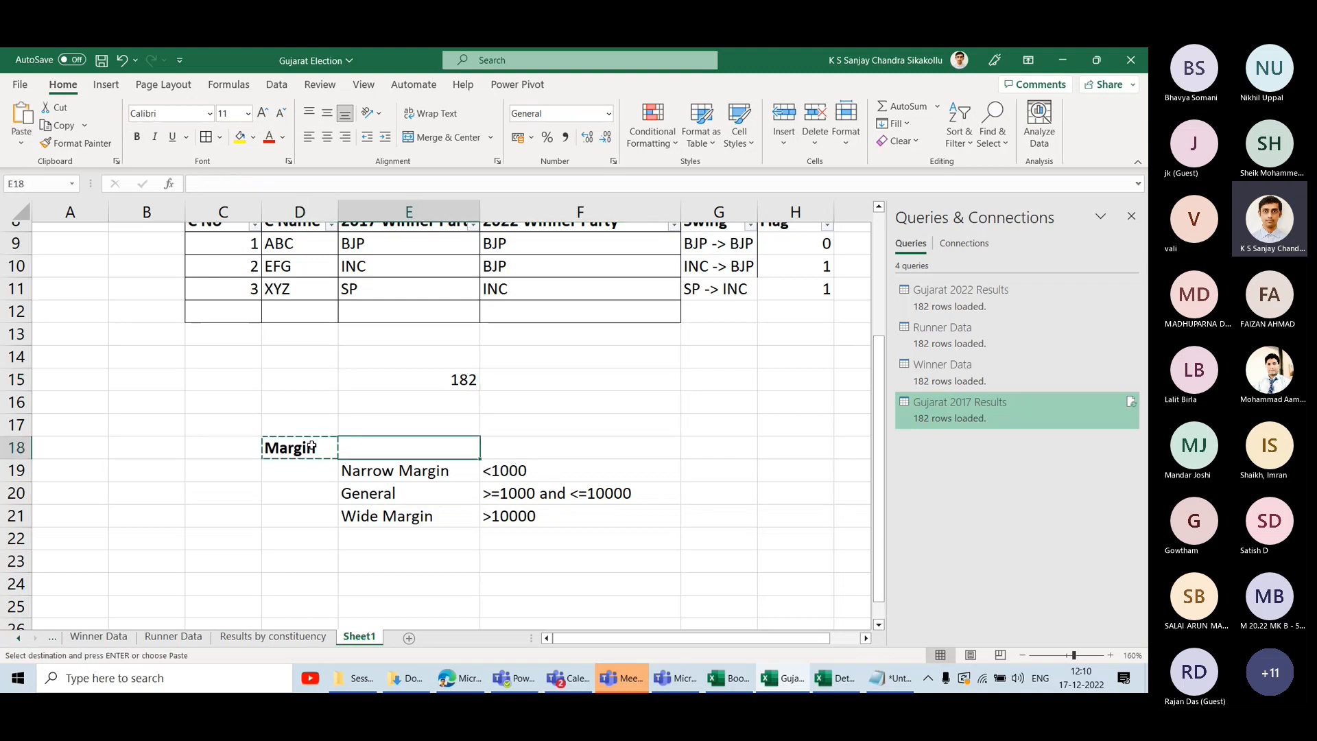
{"action": "key", "text": "ctrl+v"}
{"action": "key", "text": "Left"}
{"action": "key", "text": "Left"}
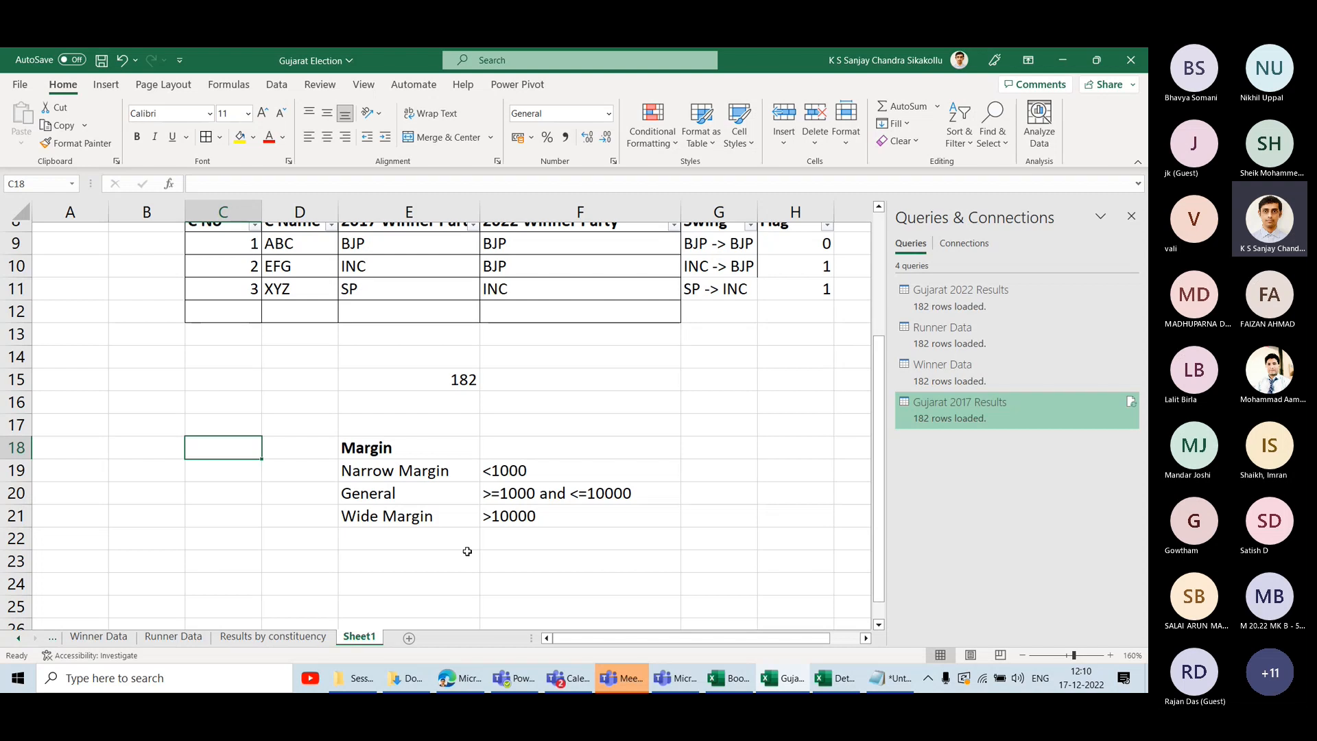
Examine the Candidate Age column in the Detailed Results workbook and return to Sheet1 of the Gujarat Election workbook.
{"action": "left_click", "coordinate": [748, 677]}
{"action": "left_click", "coordinate": [835, 678]}
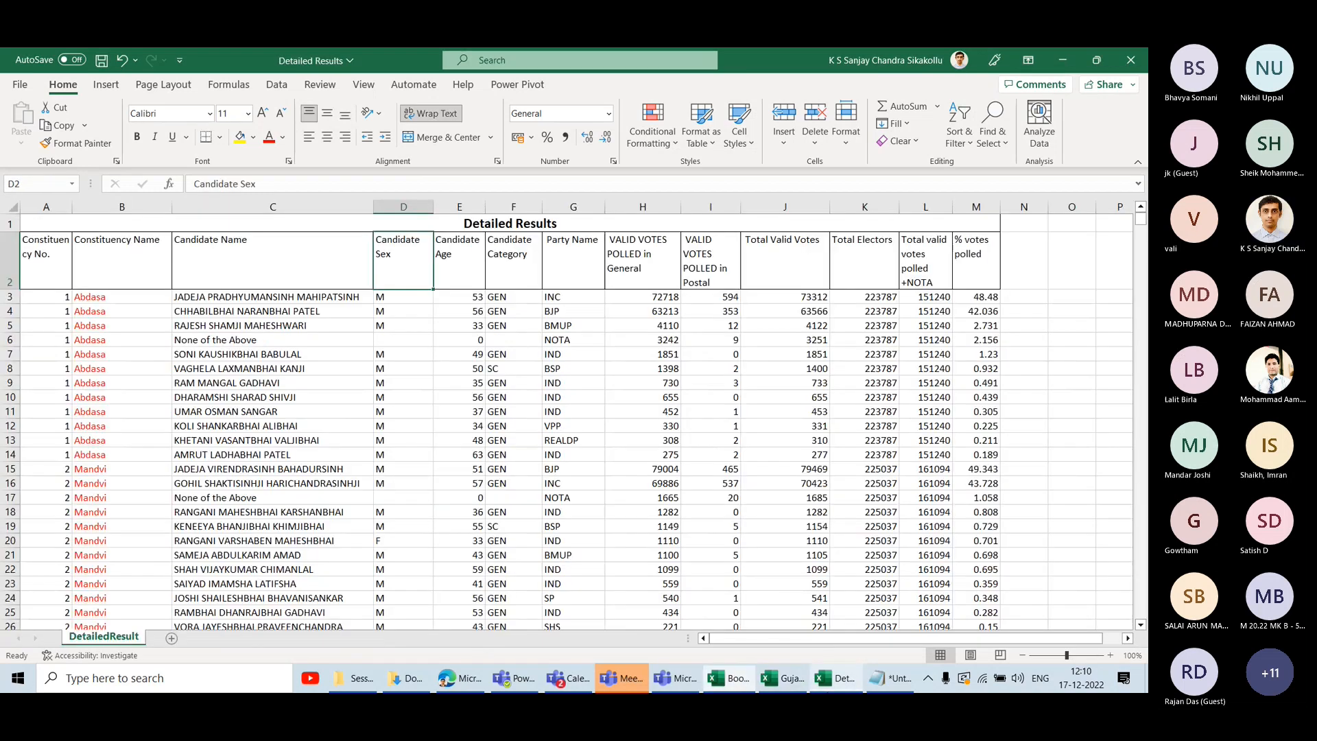
{"action": "left_click_drag", "start_coordinate": [459, 261], "coordinate": [474, 518]}
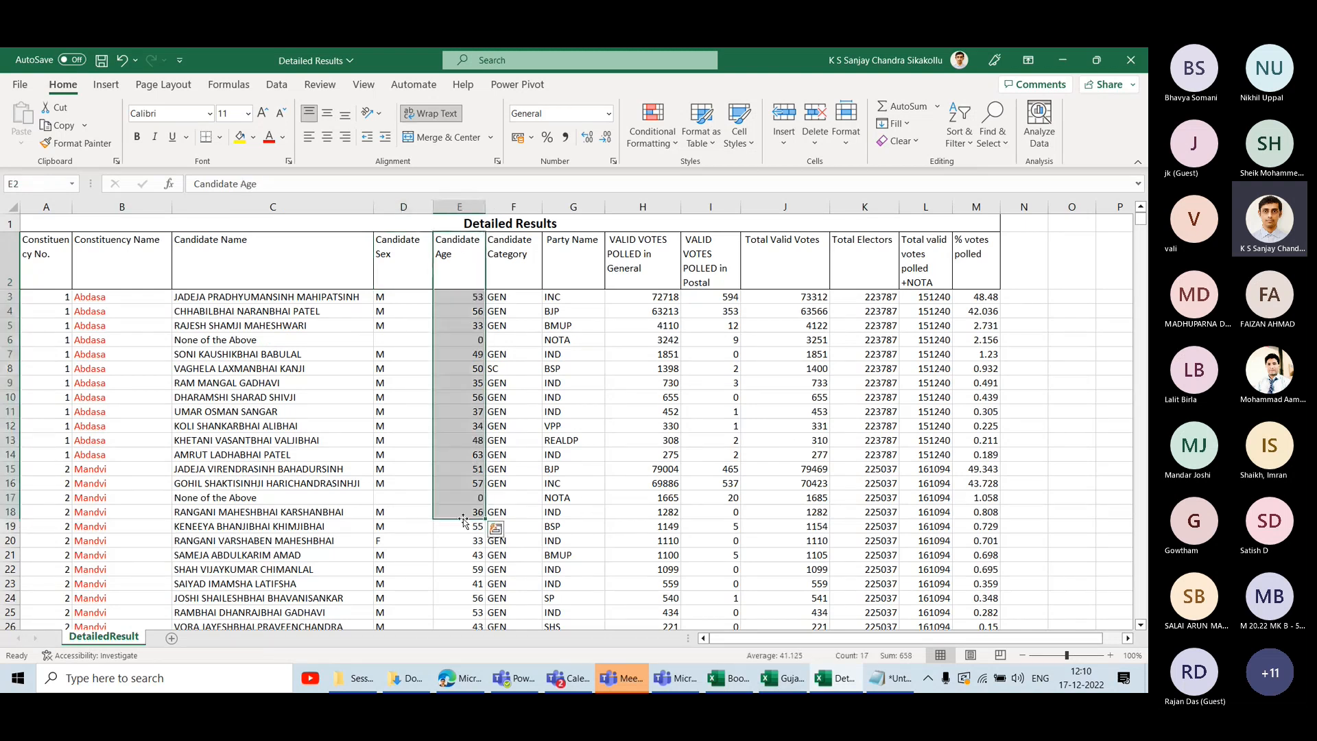
{"action": "left_click", "coordinate": [753, 679]}
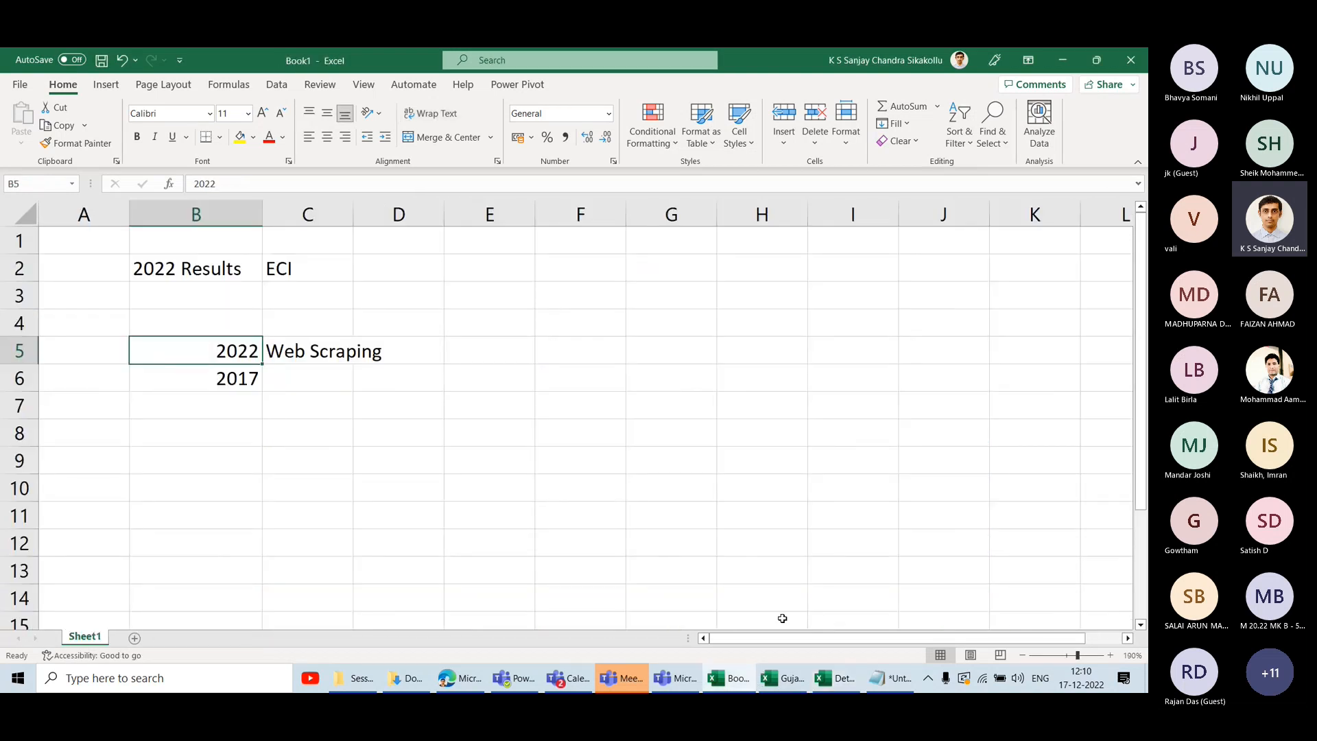
{"action": "left_click", "coordinate": [789, 678]}
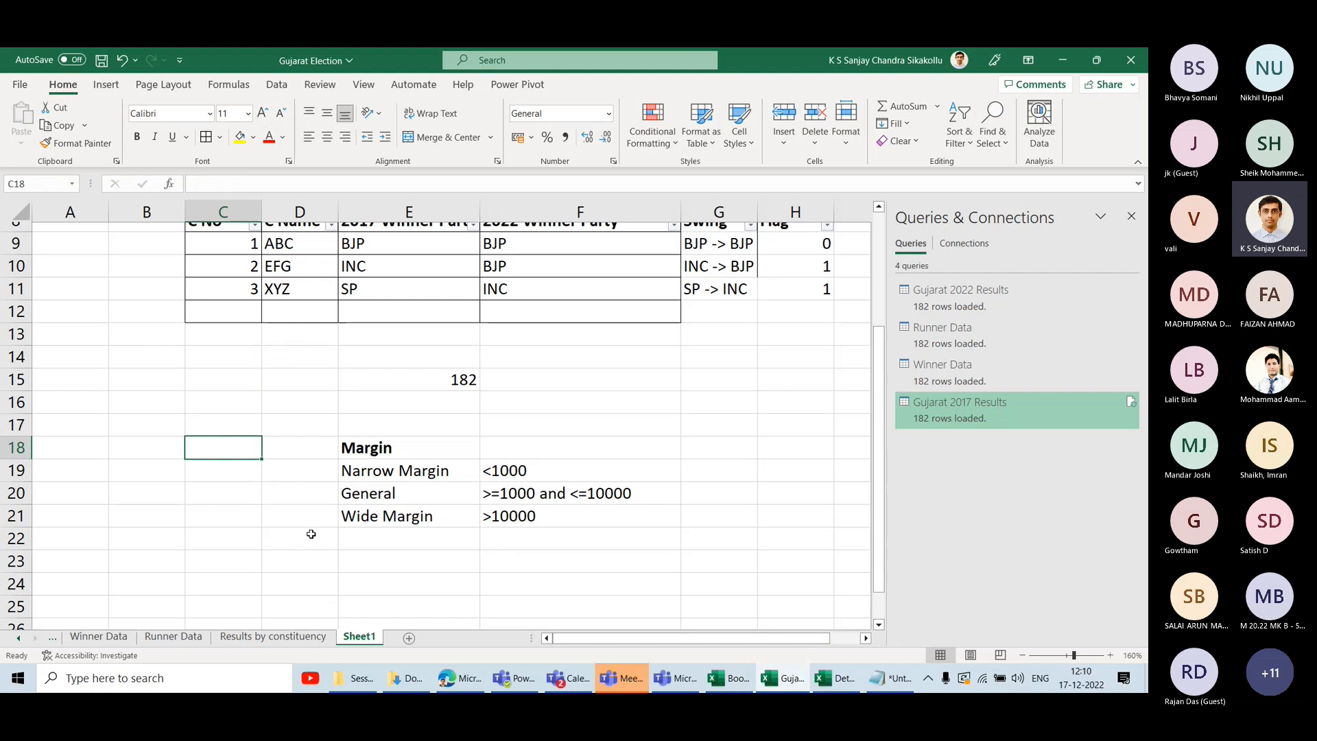
Enter Age as a bold heading in cell E24, below the margin categories.
{"action": "left_click", "coordinate": [394, 577]}
{"action": "scroll", "coordinate": [394, 577], "scroll_direction": "down", "scroll_amount": 1}
{"action": "type", "text": "Age"}
{"action": "key", "text": "Return"}
{"action": "key", "text": "Up"}
{"action": "key", "text": "ctrl+b"}
{"action": "left_click", "coordinate": [414, 567]}
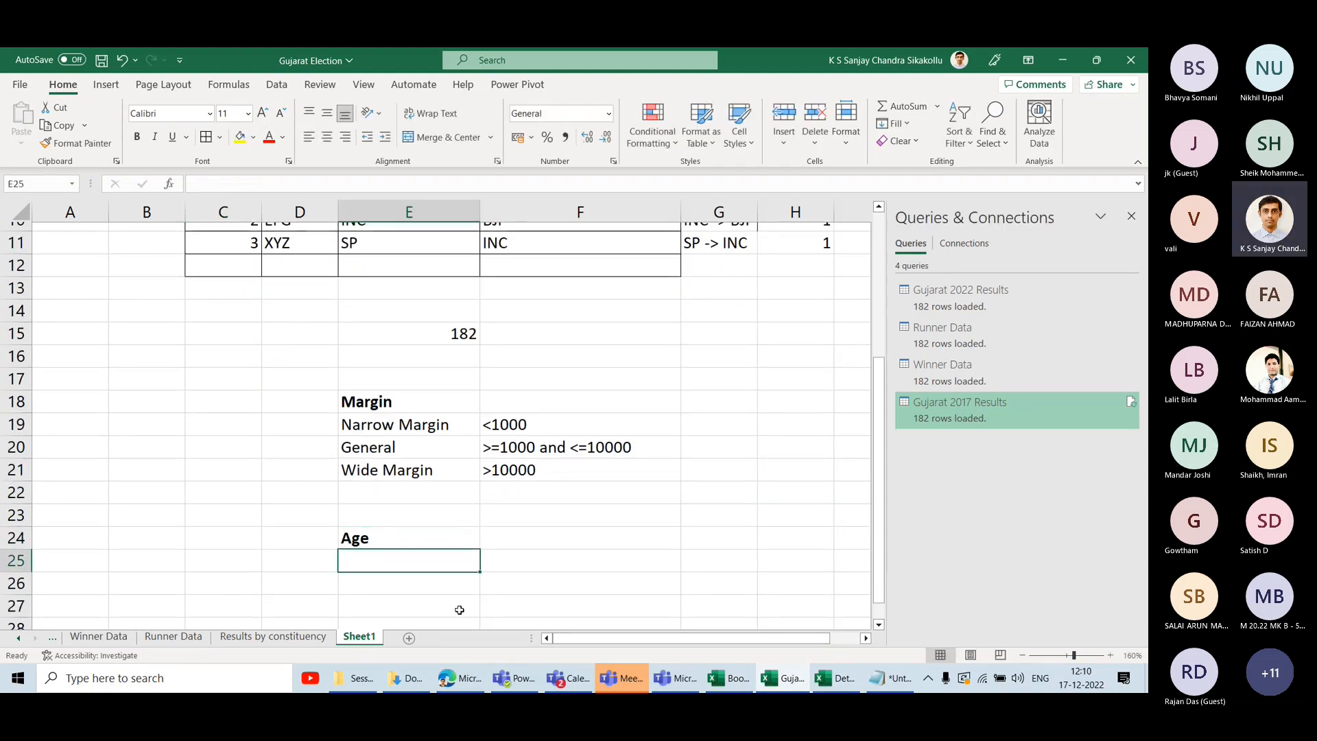
List the age bands 20-40, 41-50, 51-60 and >60 in cells E25 to E28 under the Age heading.
{"action": "type", "text": "20-40"}
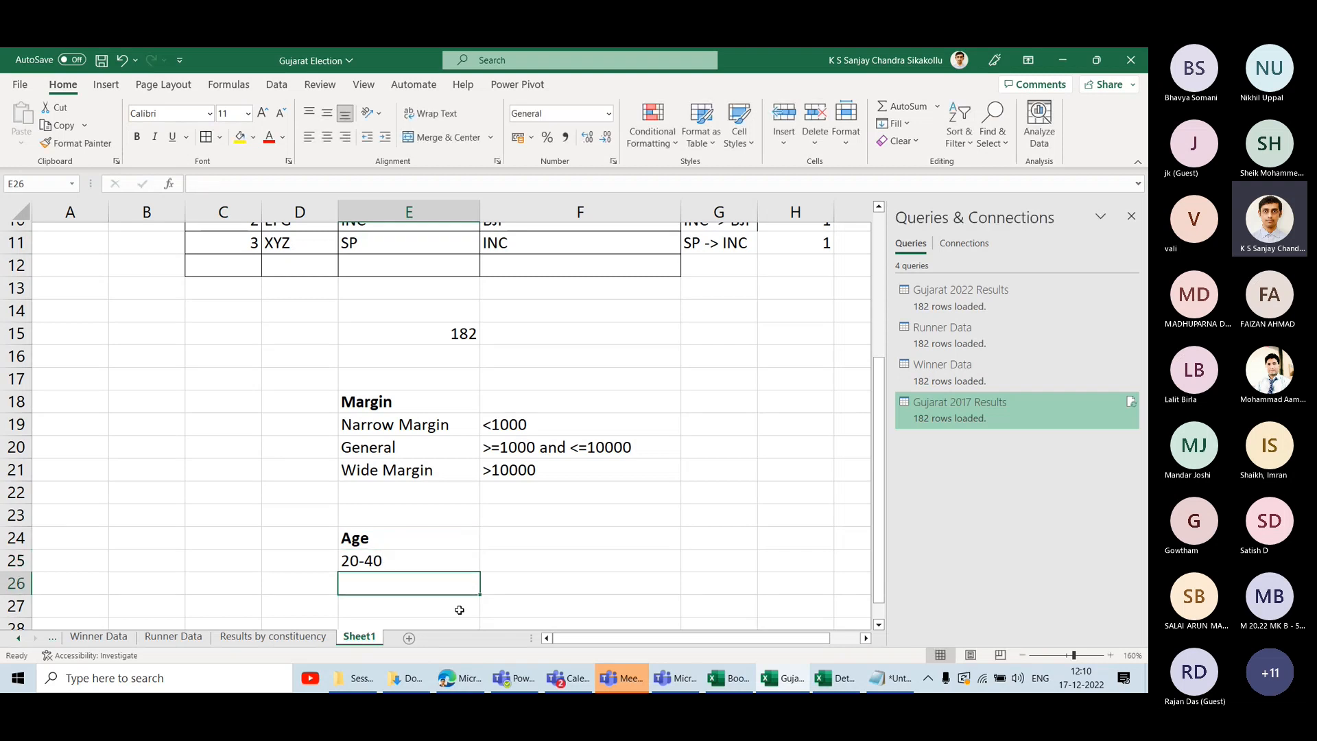
{"action": "scroll", "coordinate": [457, 609], "scroll_direction": "down", "scroll_amount": 1}
{"action": "type", "text": "41-50"}
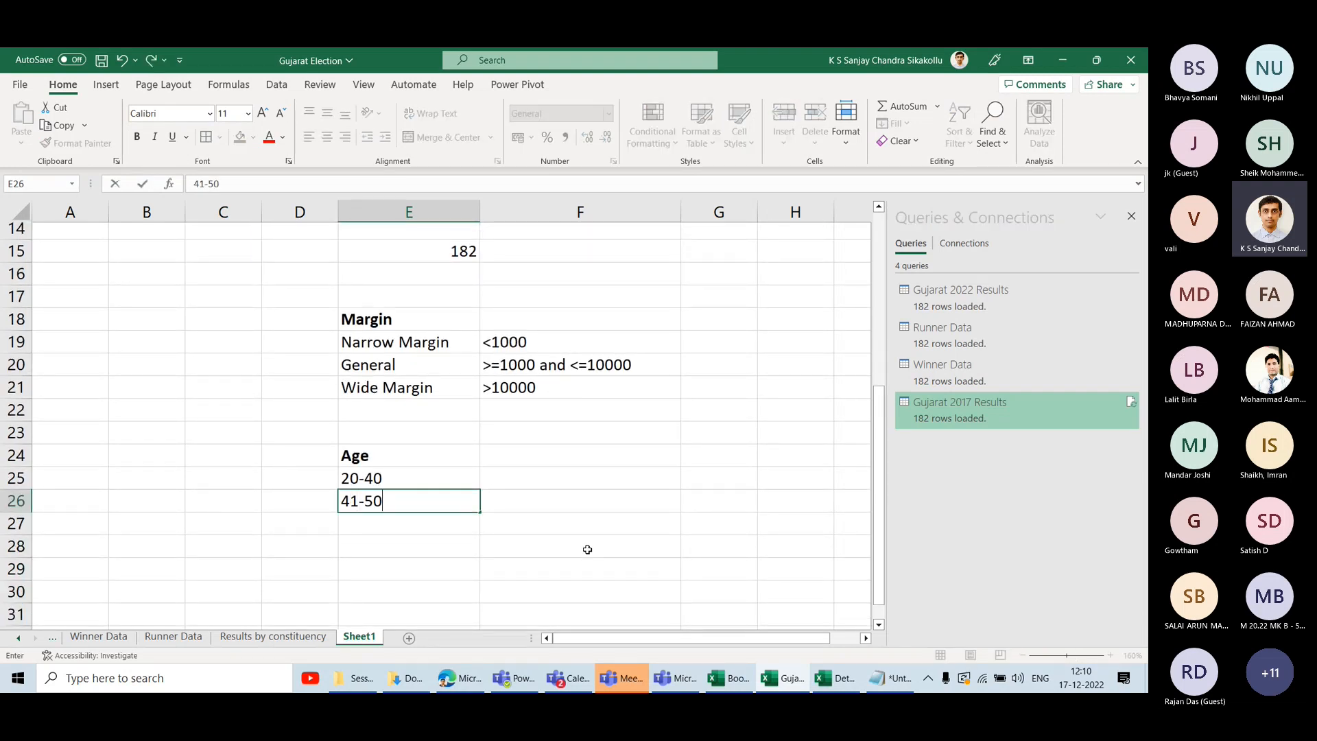
{"action": "key", "text": "Return"}
{"action": "type", "text": "51-60"}
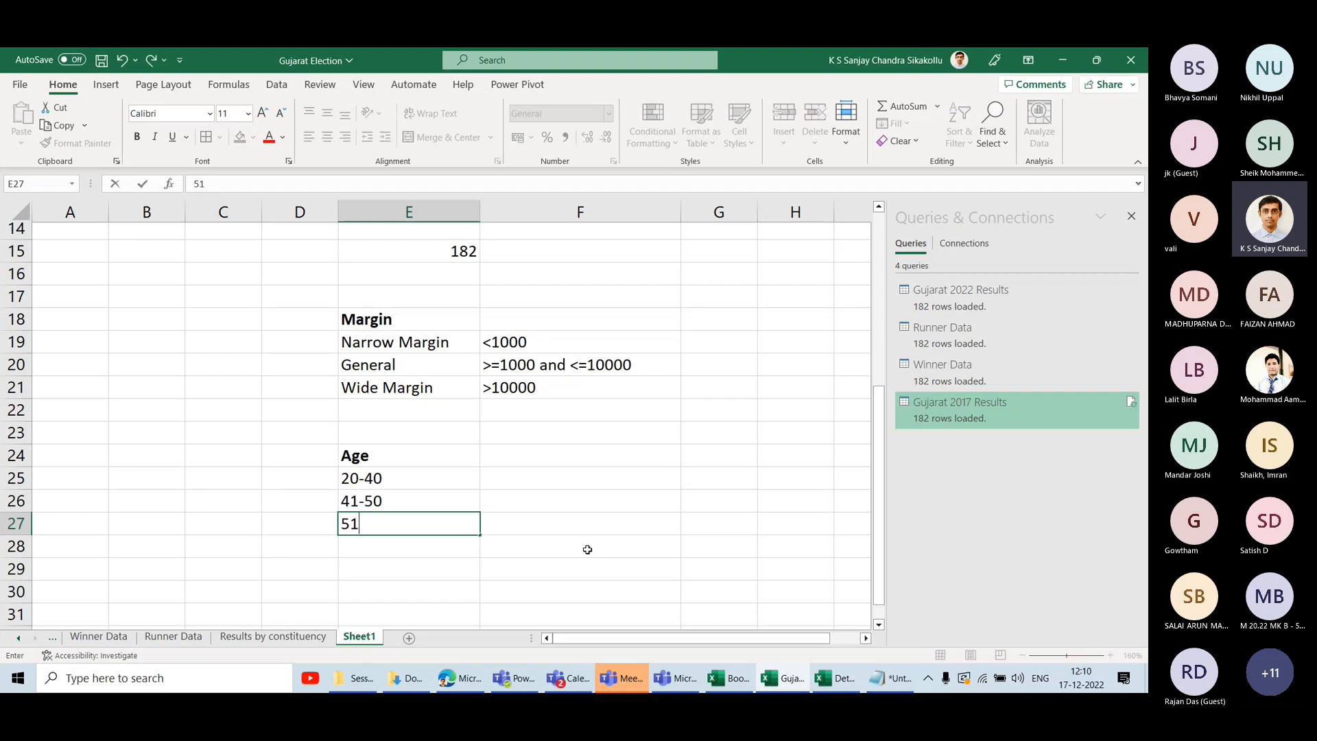
{"action": "key", "text": "Return"}
{"action": "type", "text": ">60"}
{"action": "key", "text": "Return"}
{"action": "left_click", "coordinate": [434, 483]}
{"action": "left_click_drag", "start_coordinate": [435, 484], "coordinate": [588, 553]}
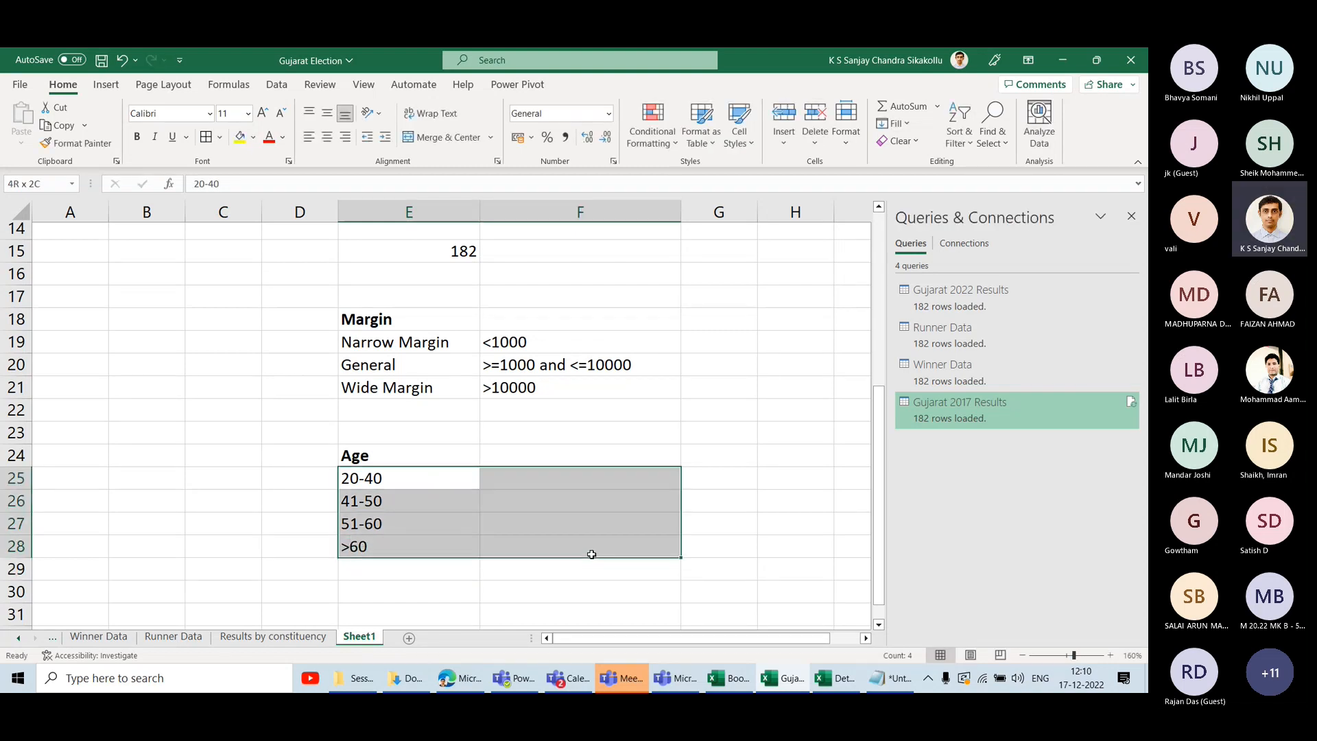
{"action": "left_click", "coordinate": [456, 479]}
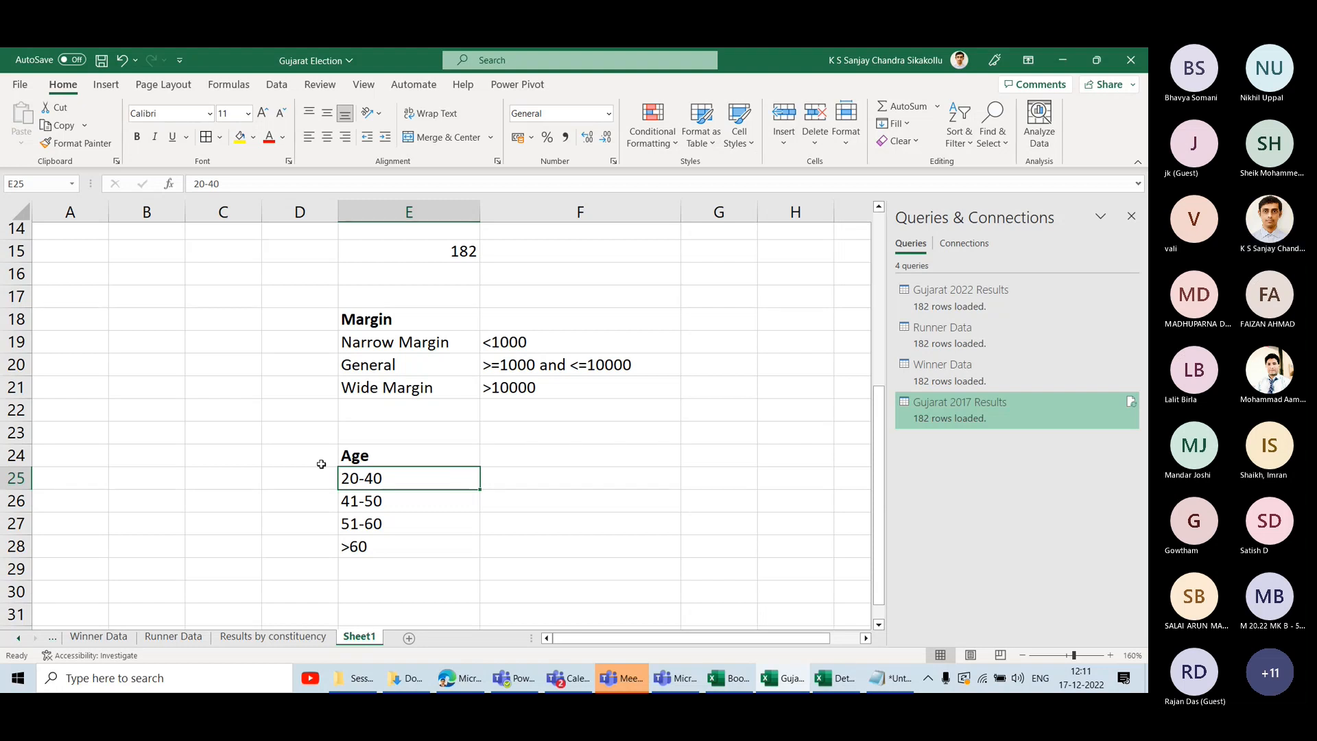
{"action": "left_click_drag", "start_coordinate": [294, 439], "coordinate": [607, 574]}
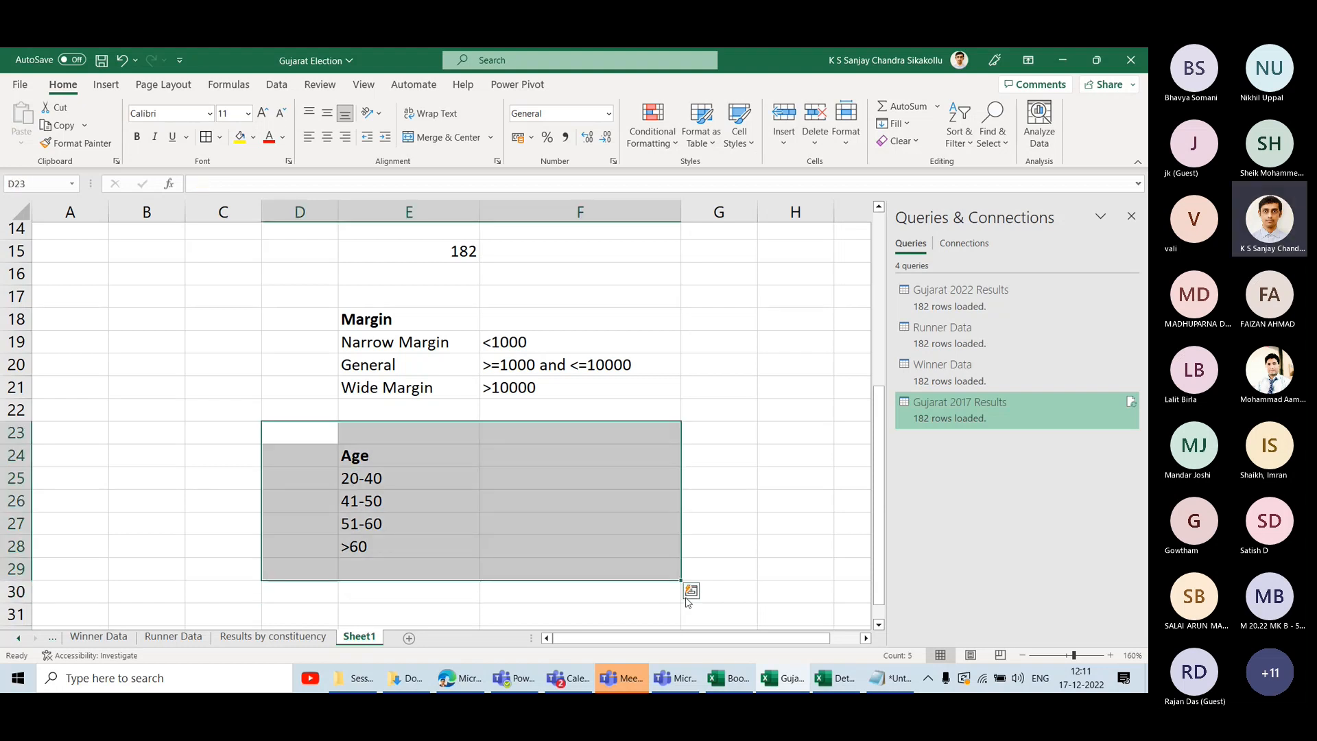
Compare the Candidate Age column in the Detailed Results workbook with the Margin and Age lists on Sheet1 of the Gujarat Election workbook.
{"action": "left_click", "coordinate": [843, 689]}
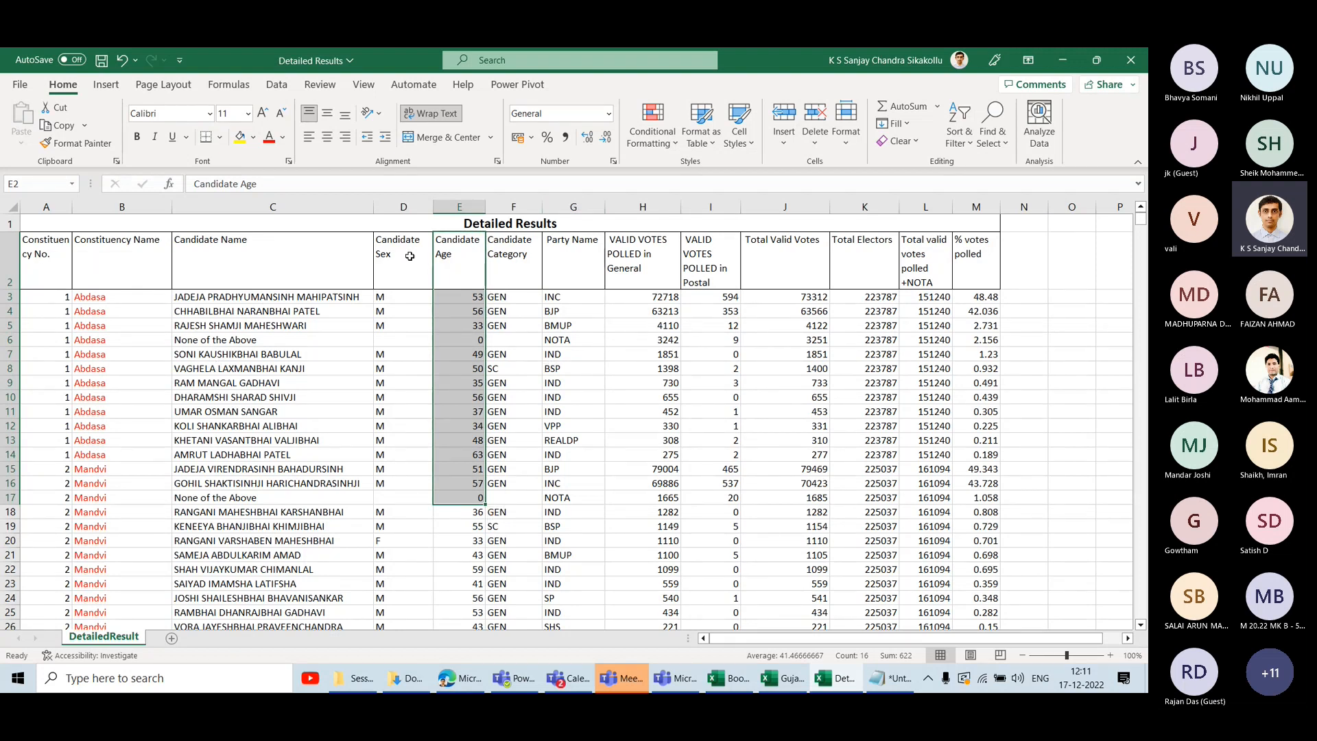
{"action": "left_click_drag", "start_coordinate": [476, 251], "coordinate": [485, 514]}
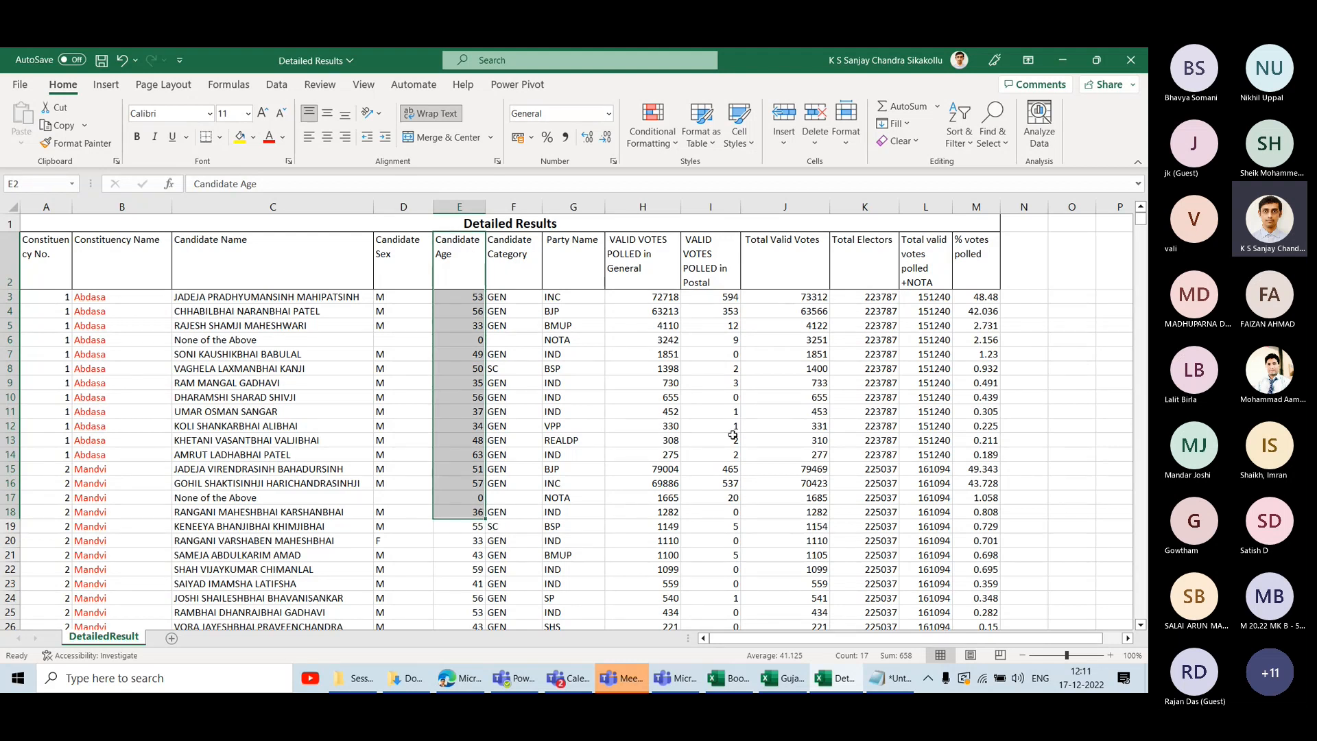
{"action": "left_click", "coordinate": [782, 678]}
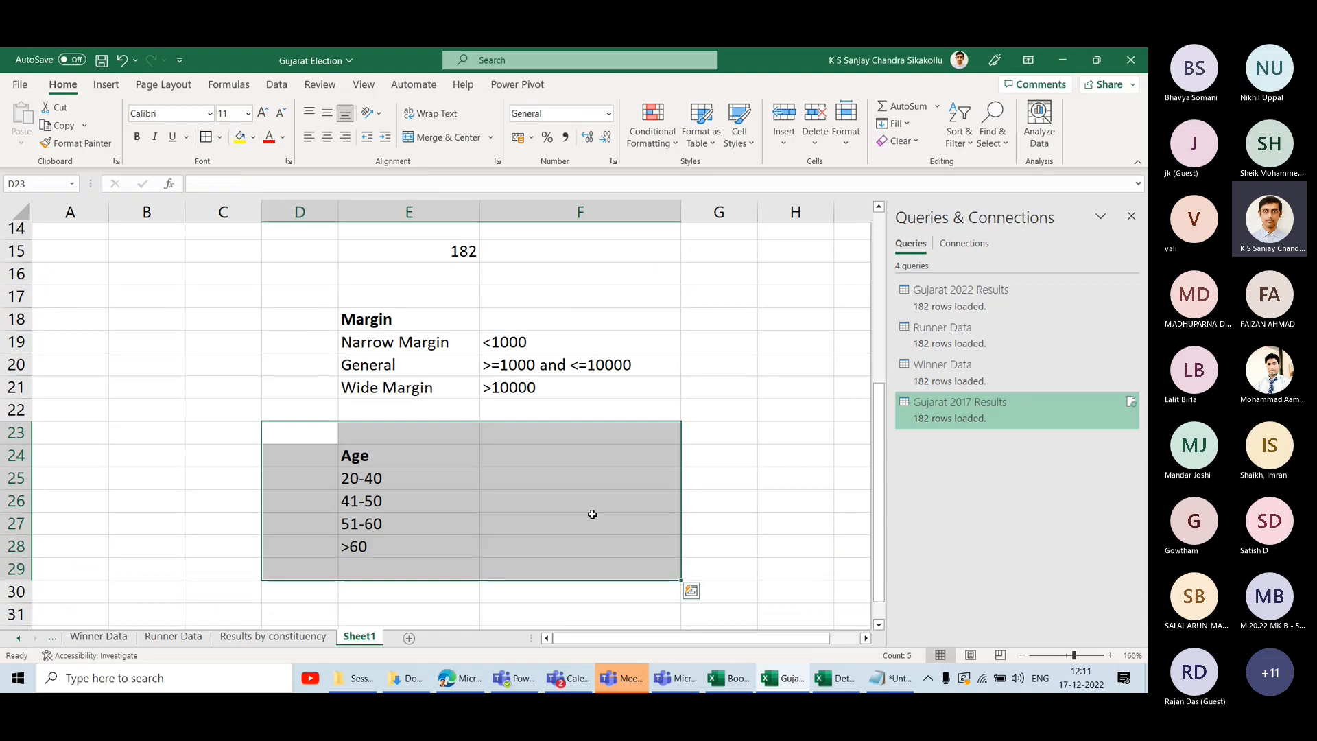
{"action": "left_click_drag", "start_coordinate": [312, 297], "coordinate": [607, 411]}
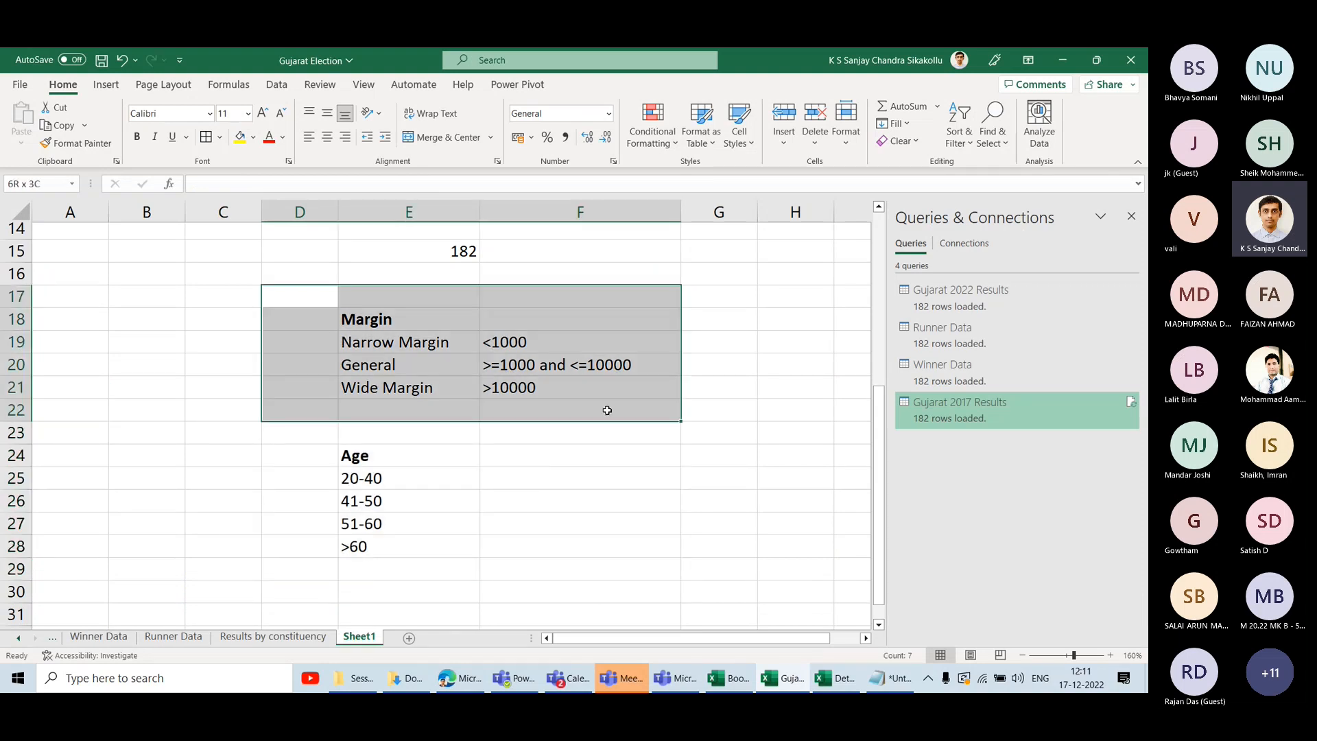
{"action": "left_click_drag", "start_coordinate": [306, 453], "coordinate": [608, 544]}
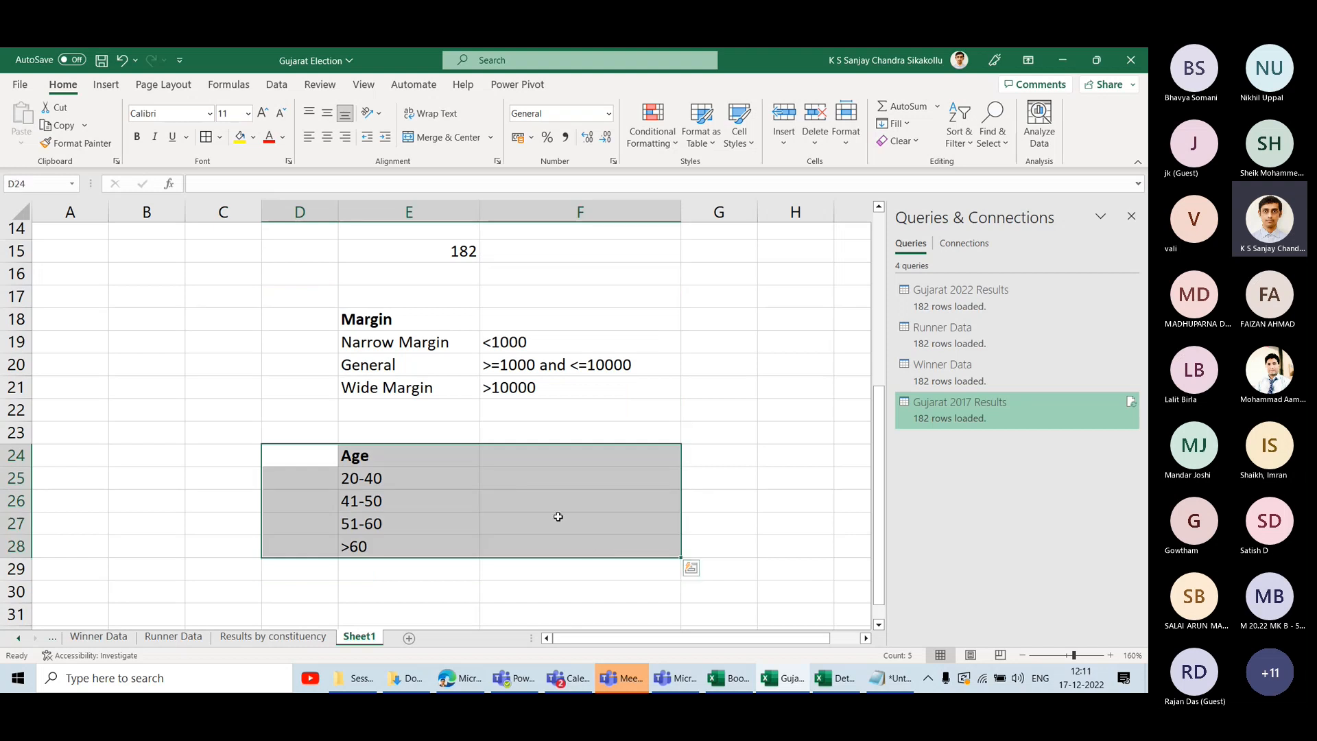
{"action": "scroll", "coordinate": [558, 517], "scroll_direction": "down", "scroll_amount": 2}
{"action": "left_click", "coordinate": [322, 471]}
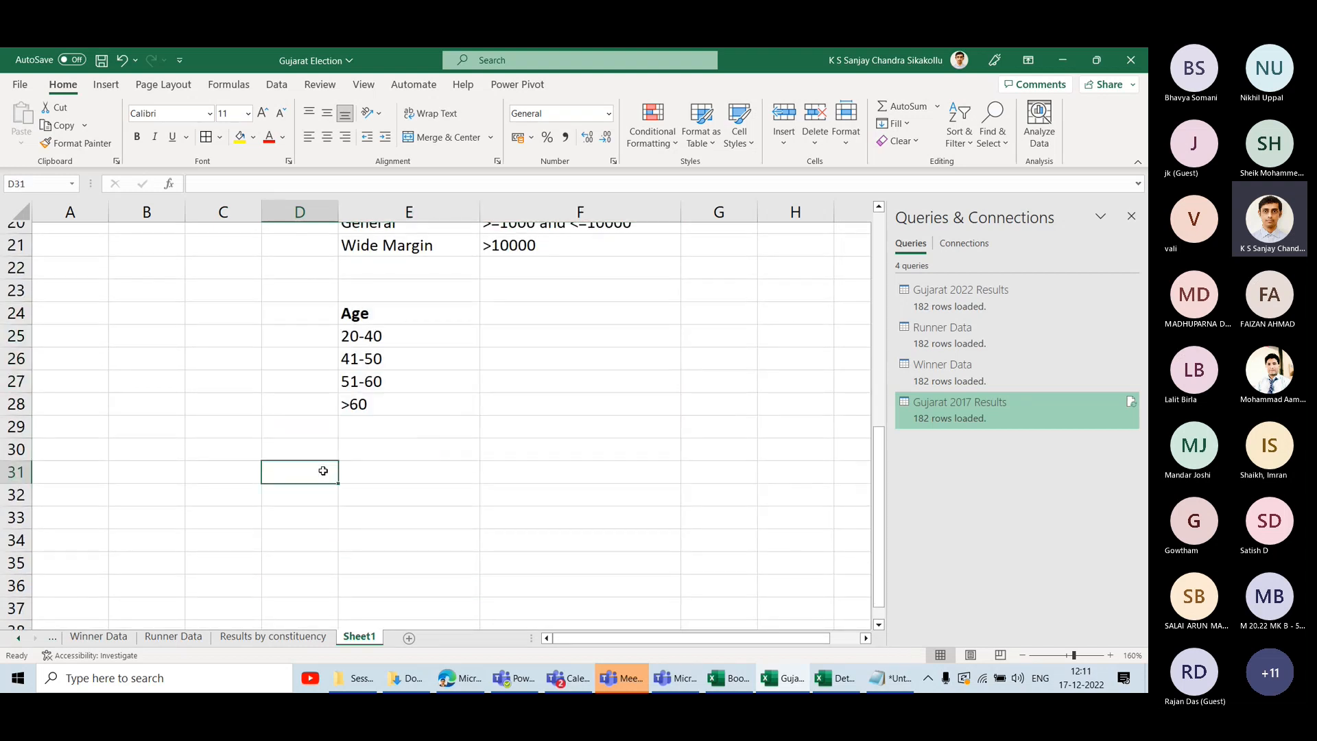
Switch to the browser and examine the Exit polls table in the 2022 Gujarat Legislative Assembly election Wikipedia article, including the average and actual results rows.
{"action": "left_click", "coordinate": [464, 684]}
{"action": "left_click", "coordinate": [325, 57]}
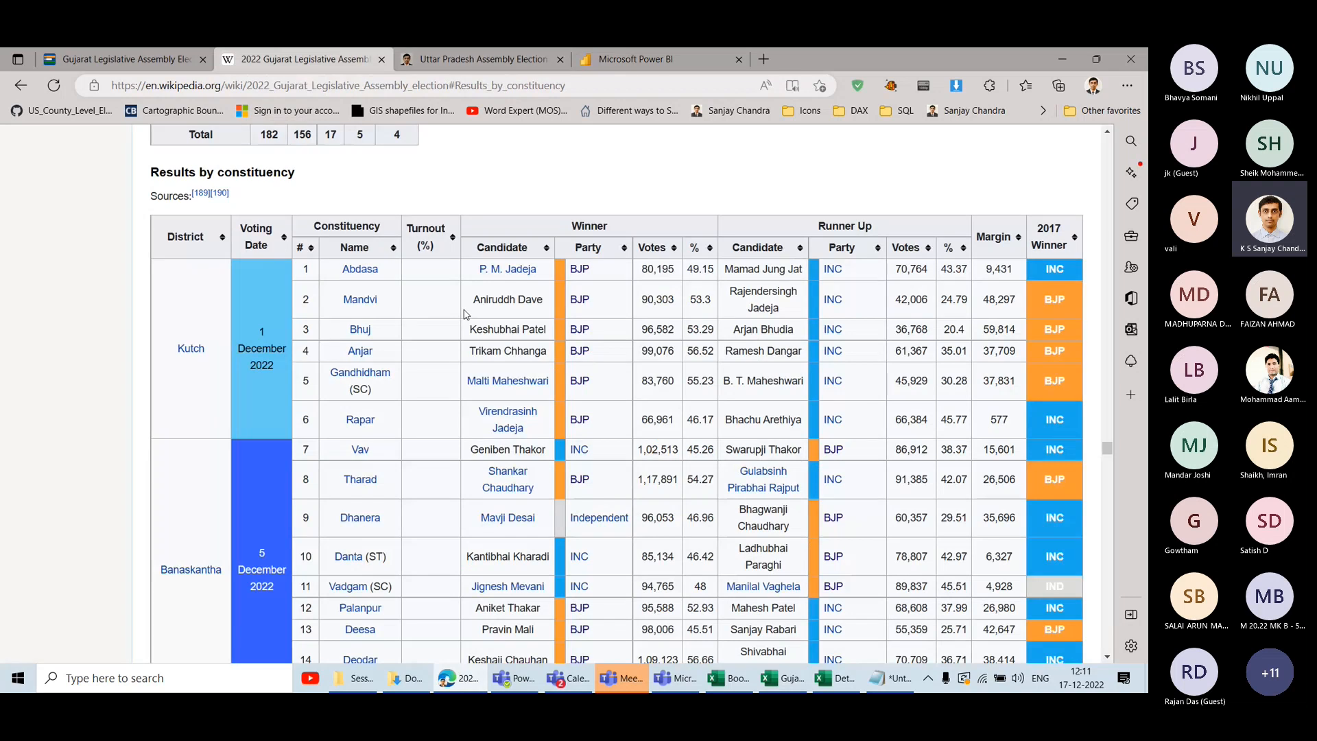
{"action": "scroll", "coordinate": [511, 391], "scroll_direction": "up", "scroll_amount": 3}
{"action": "scroll", "coordinate": [511, 391], "scroll_direction": "up", "scroll_amount": 20}
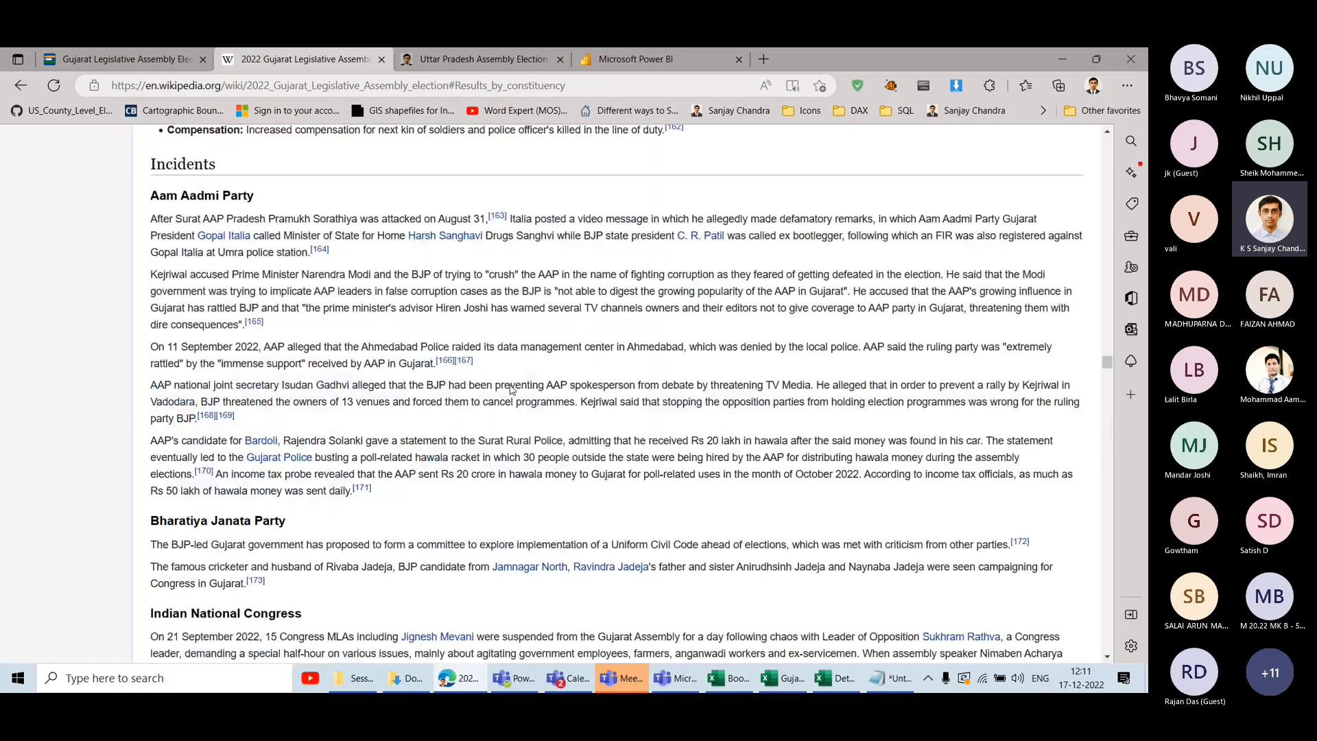
{"action": "scroll", "coordinate": [511, 391], "scroll_direction": "down", "scroll_amount": 10}
{"action": "scroll", "coordinate": [511, 391], "scroll_direction": "up", "scroll_amount": 1}
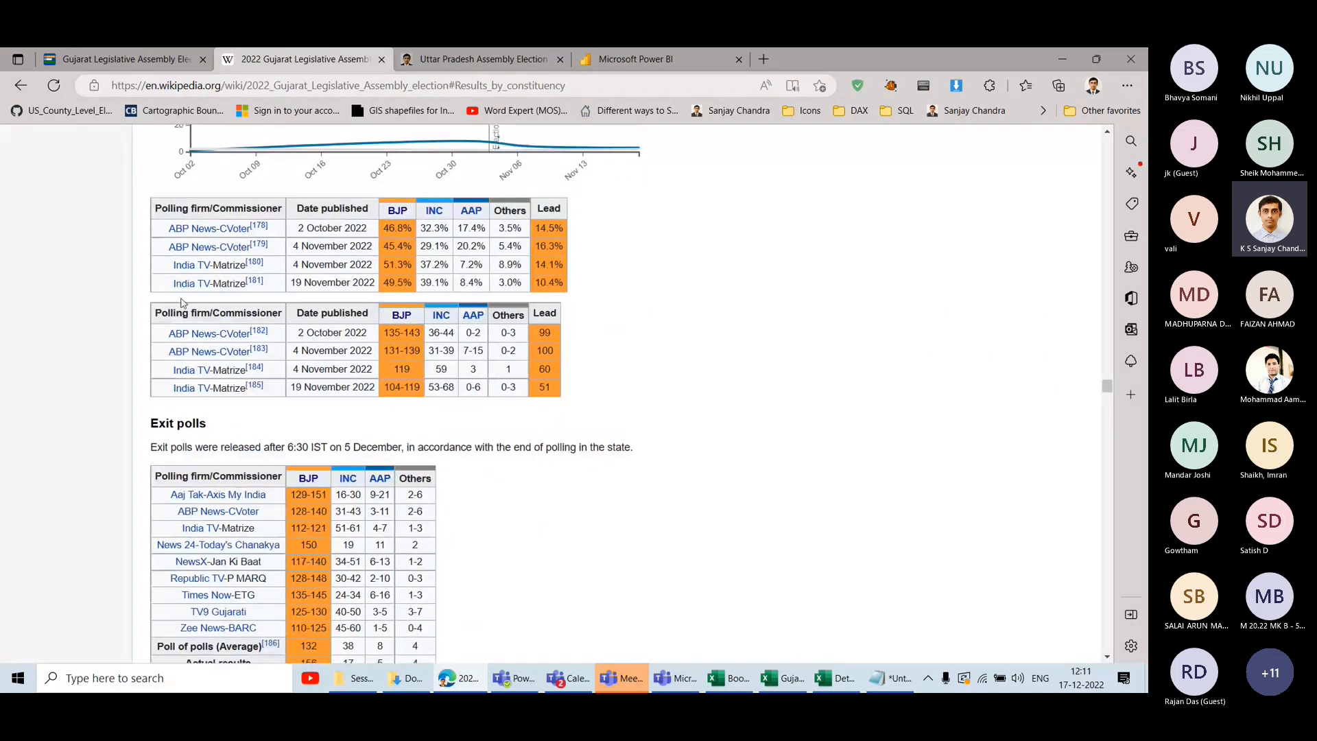
{"action": "scroll", "coordinate": [495, 426], "scroll_direction": "down", "scroll_amount": 2}
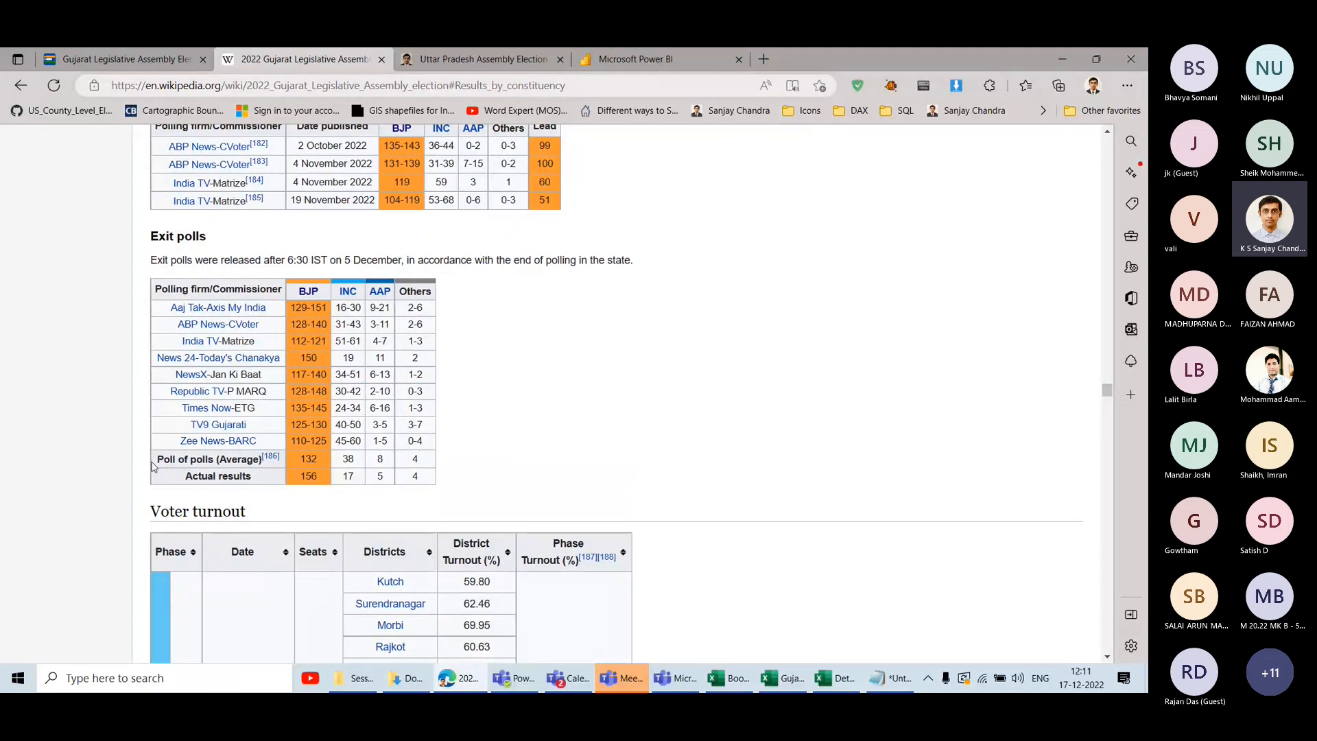
{"action": "left_click_drag", "start_coordinate": [155, 455], "coordinate": [460, 479]}
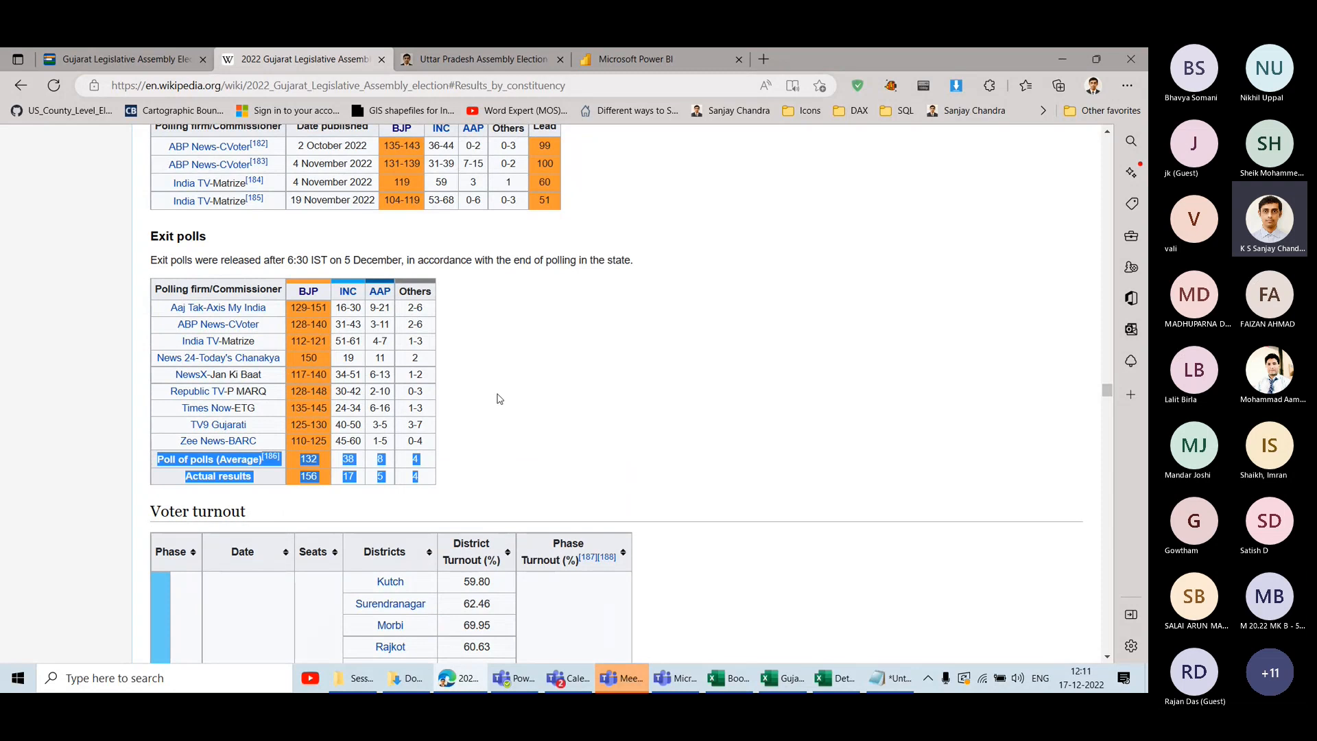
{"action": "left_click", "coordinate": [537, 385]}
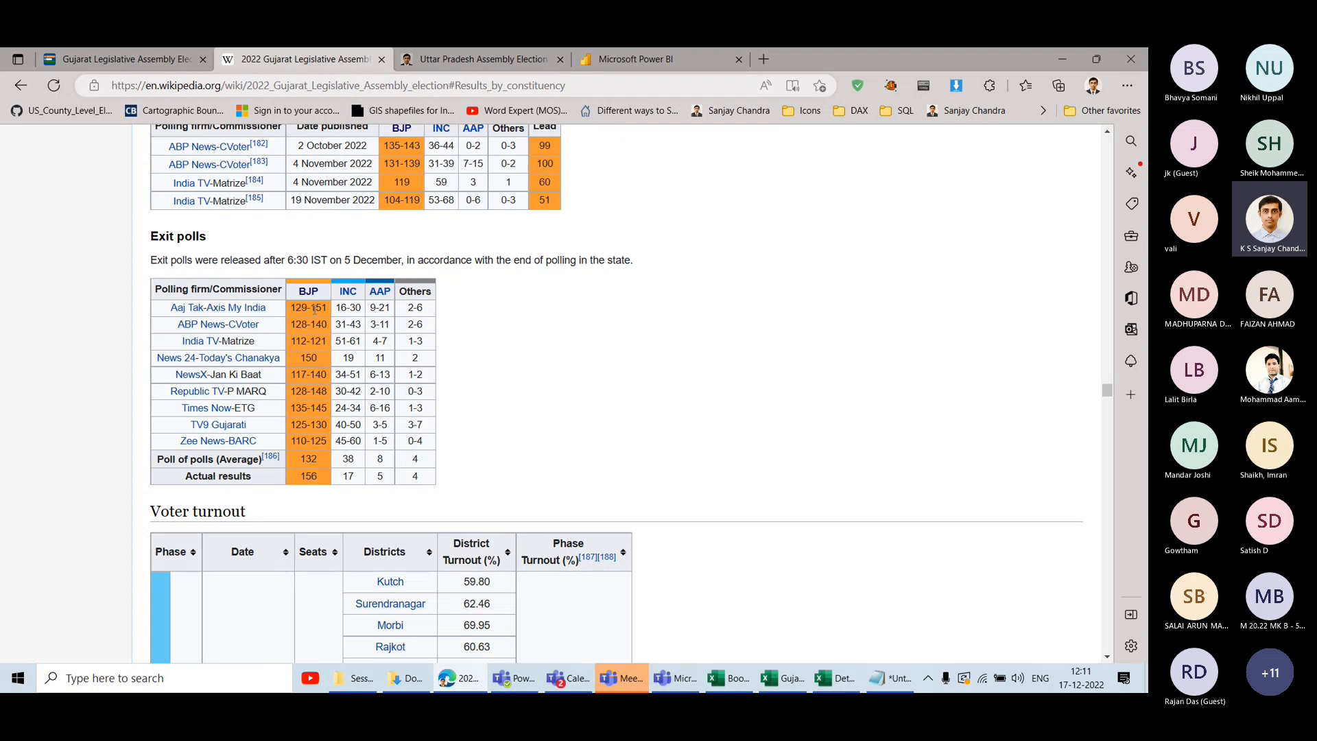
Enter Exit Polls as a bold heading in cell E31 on Sheet1 of the Gujarat Election workbook, below the age bands.
{"action": "left_click", "coordinate": [836, 678]}
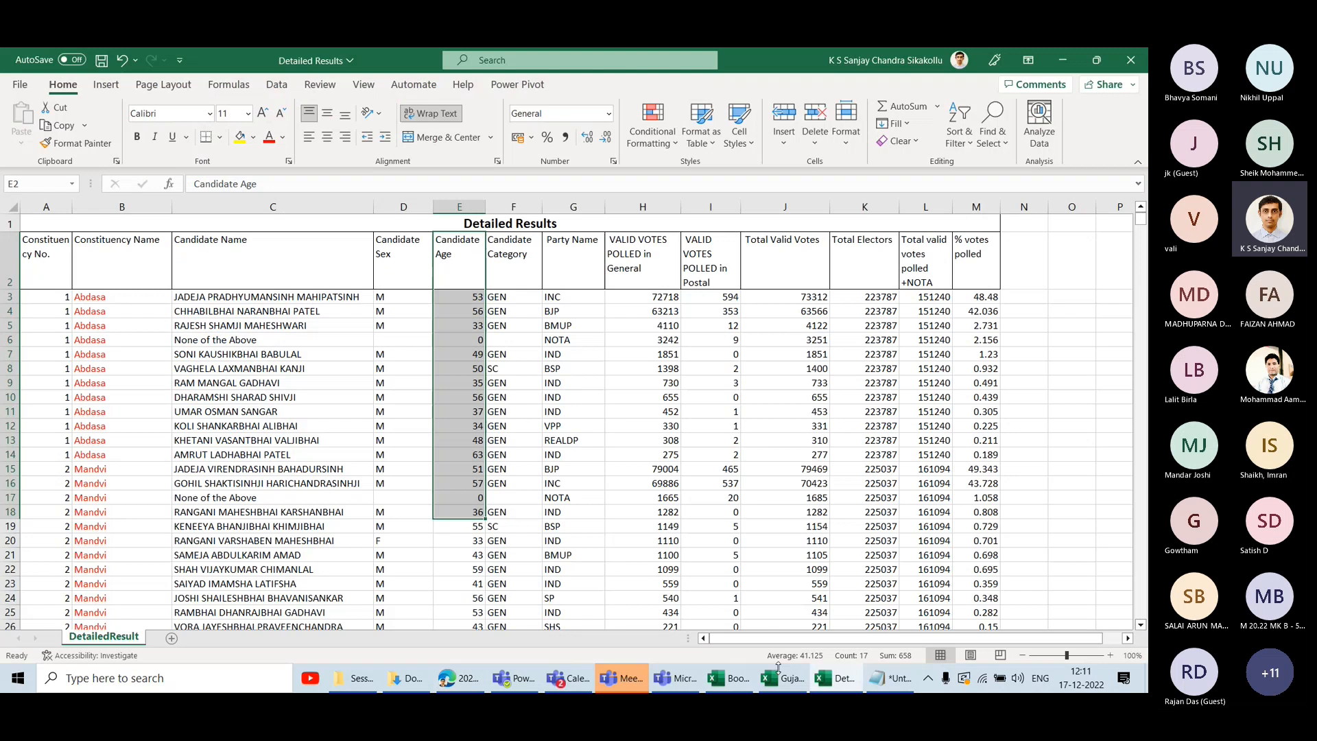
{"action": "left_click", "coordinate": [779, 670]}
{"action": "key", "text": "ctrl+b"}
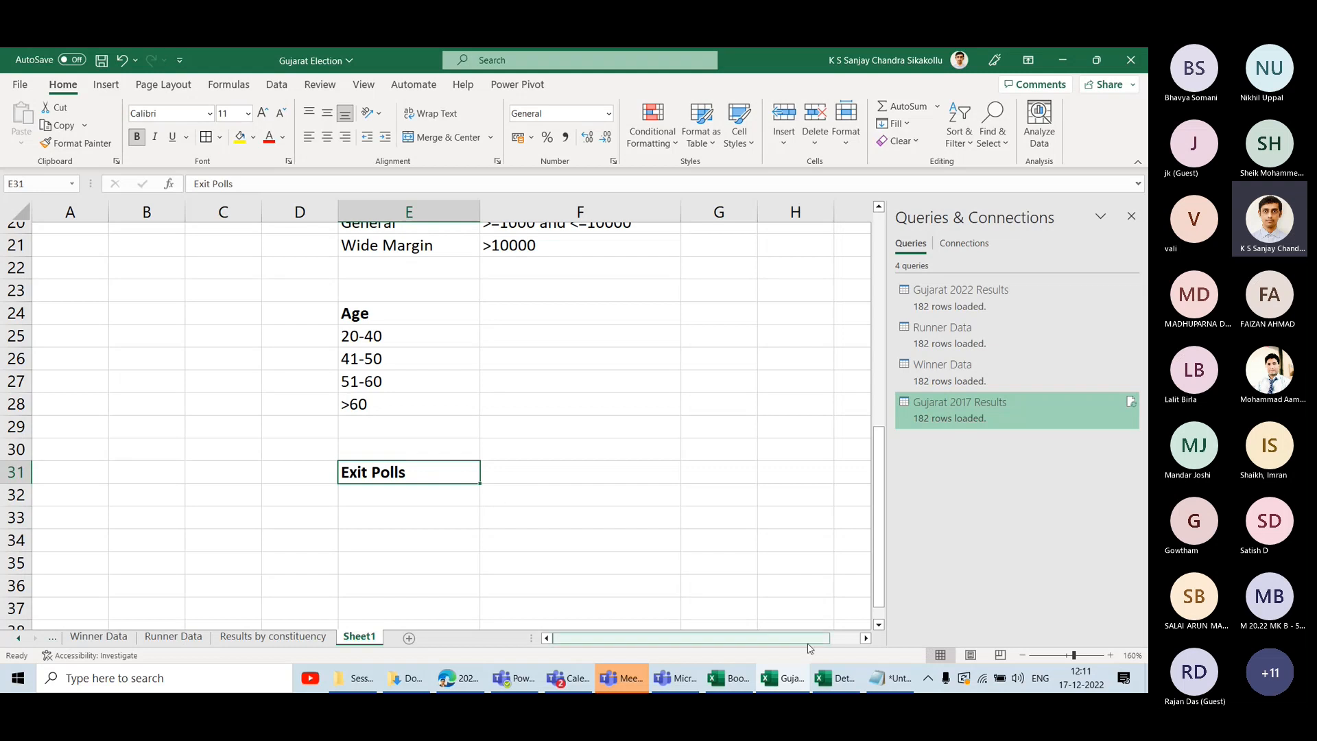
Examine the Candidate Category and Constituency Name columns in the Detailed Results workbook.
{"action": "key", "text": "alt+Tab"}
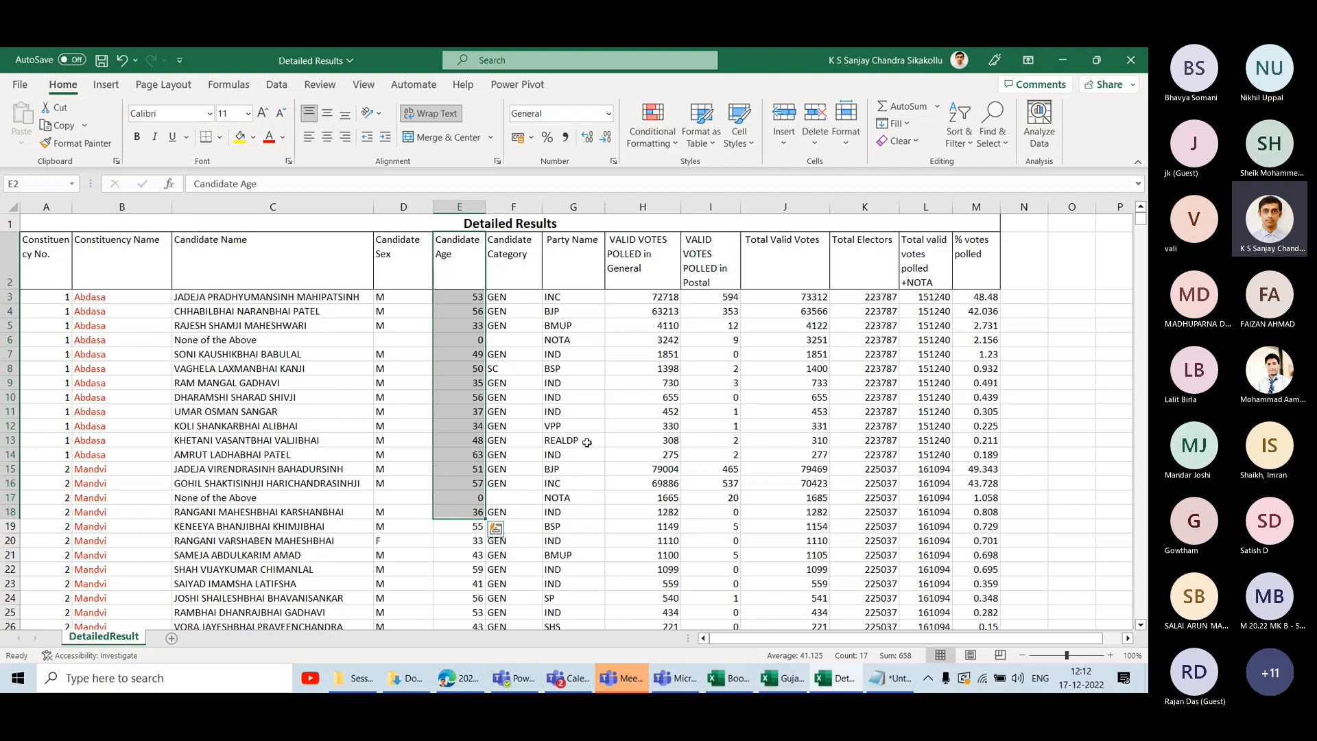
{"action": "mouse_move", "coordinate": [509, 249]}
{"action": "left_mouse_down"}
{"action": "mouse_move", "coordinate": [527, 571]}
{"action": "mouse_move", "coordinate": [517, 252]}
{"action": "left_mouse_up"}
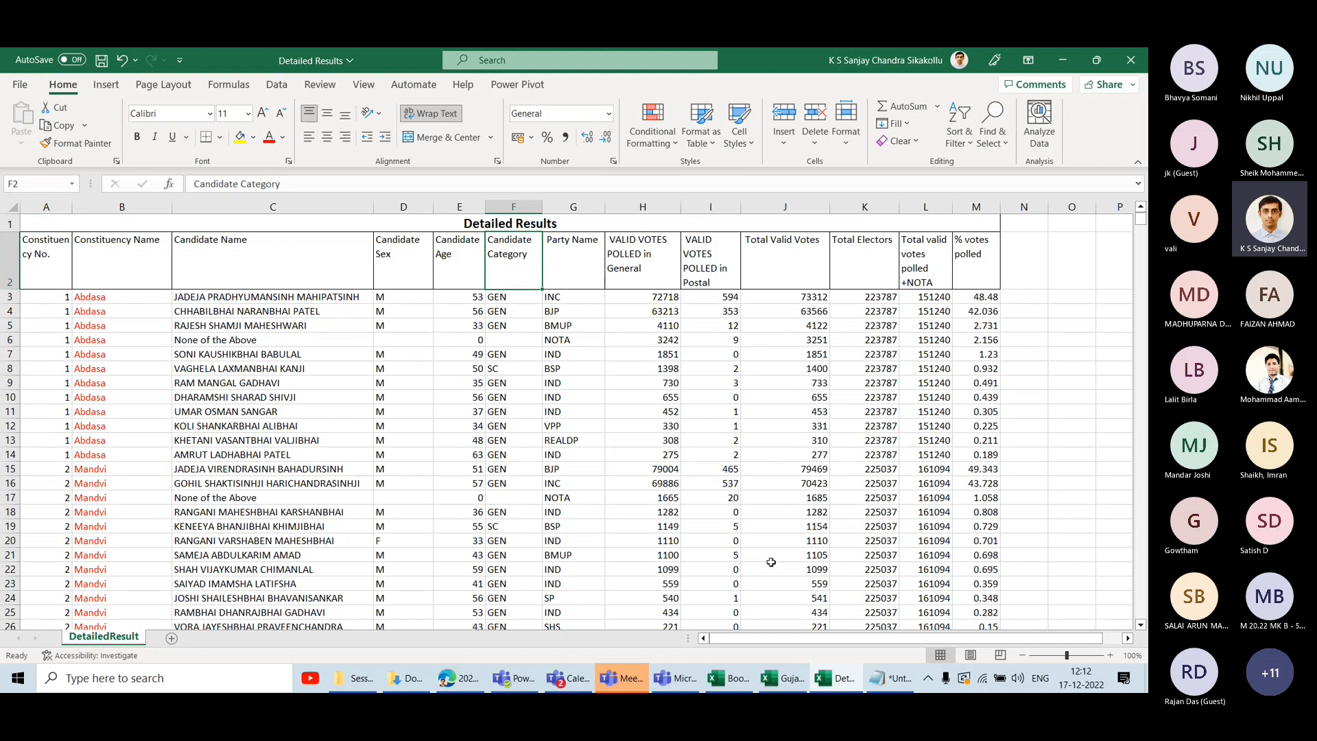
{"action": "left_click_drag", "start_coordinate": [114, 259], "coordinate": [116, 527]}
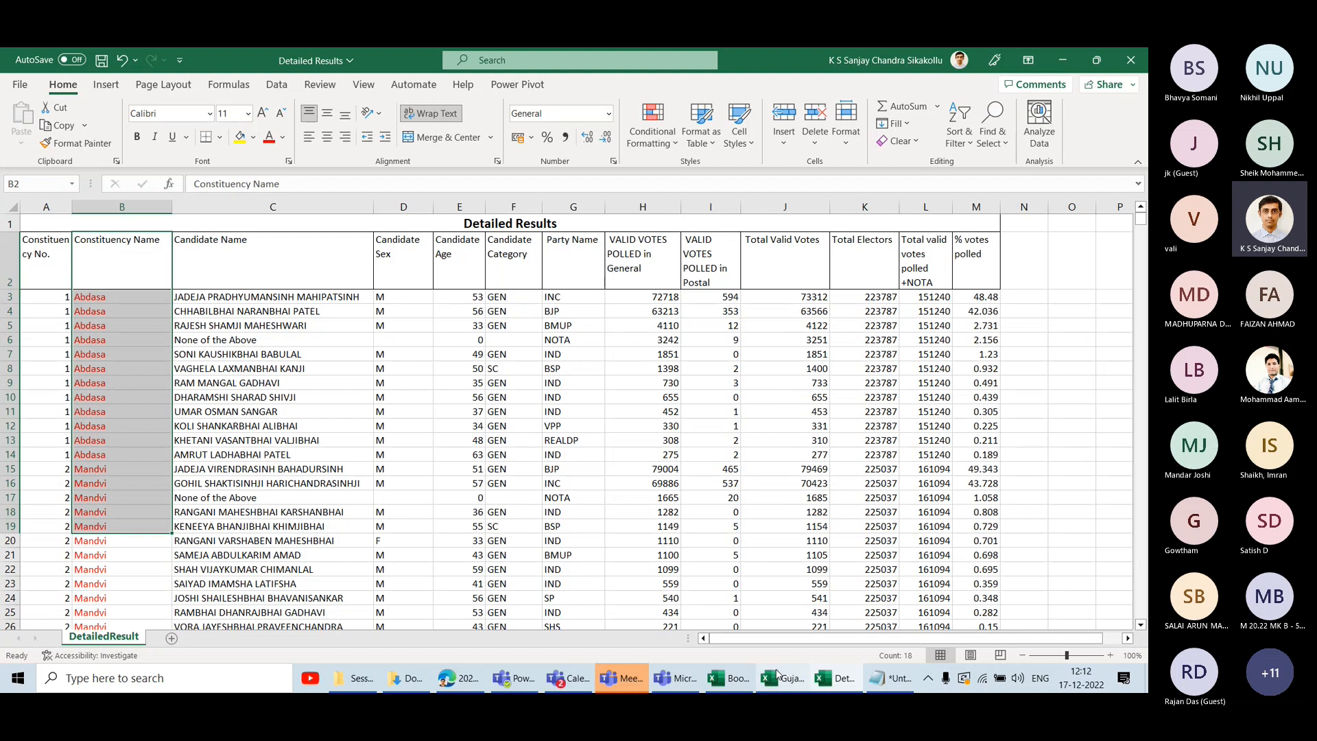
Examine the voter turnout table and the District grouping in the Results by constituency table of the Wikipedia election article.
{"action": "left_click", "coordinate": [458, 678]}
{"action": "scroll", "coordinate": [426, 484], "scroll_direction": "down", "scroll_amount": 10}
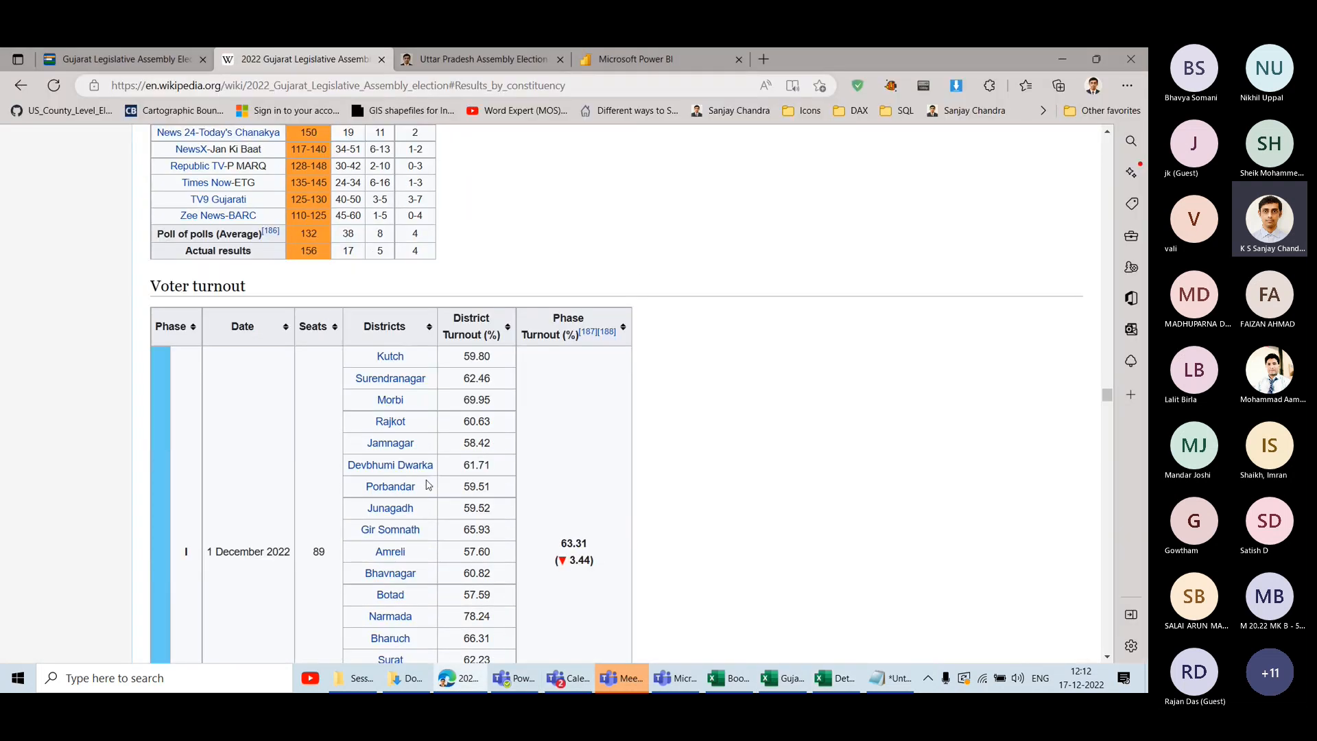
{"action": "scroll", "coordinate": [427, 481], "scroll_direction": "up", "scroll_amount": 20}
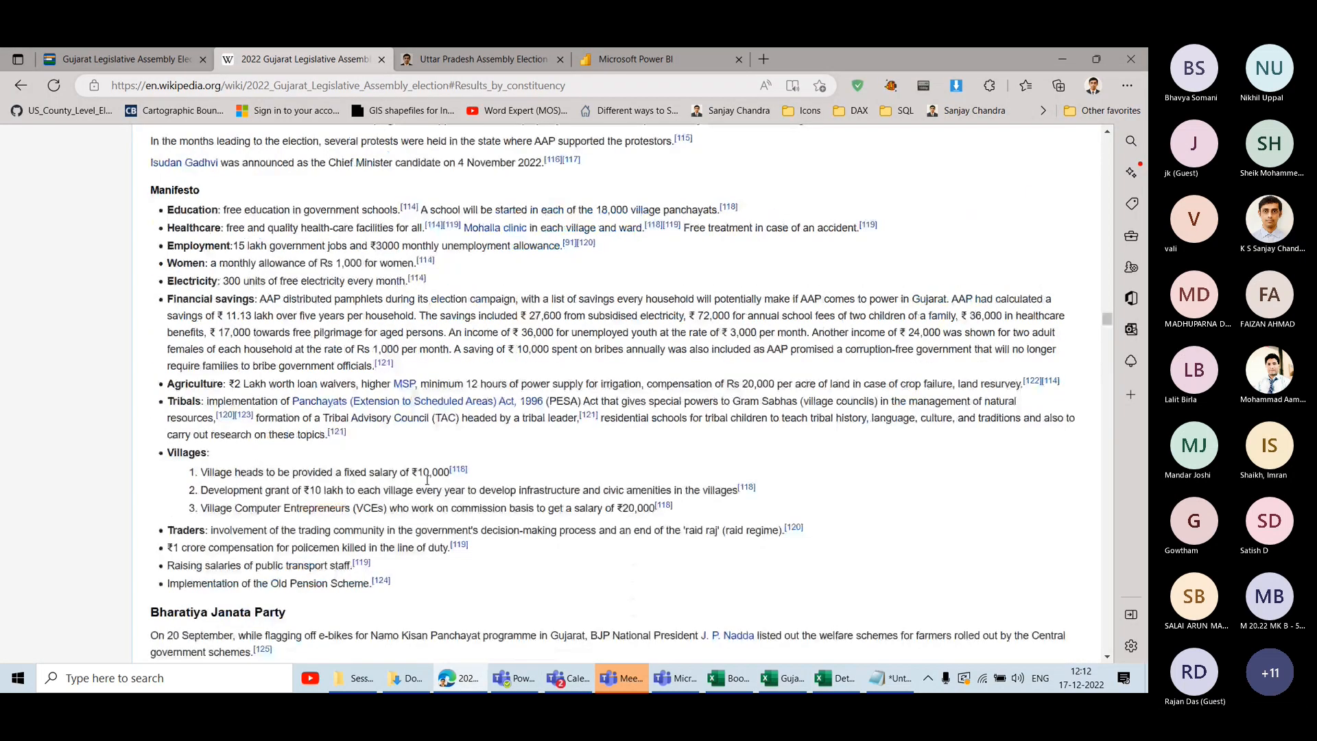
{"action": "scroll", "coordinate": [427, 480], "scroll_direction": "up", "scroll_amount": 10}
{"action": "scroll", "coordinate": [427, 480], "scroll_direction": "up", "scroll_amount": 15}
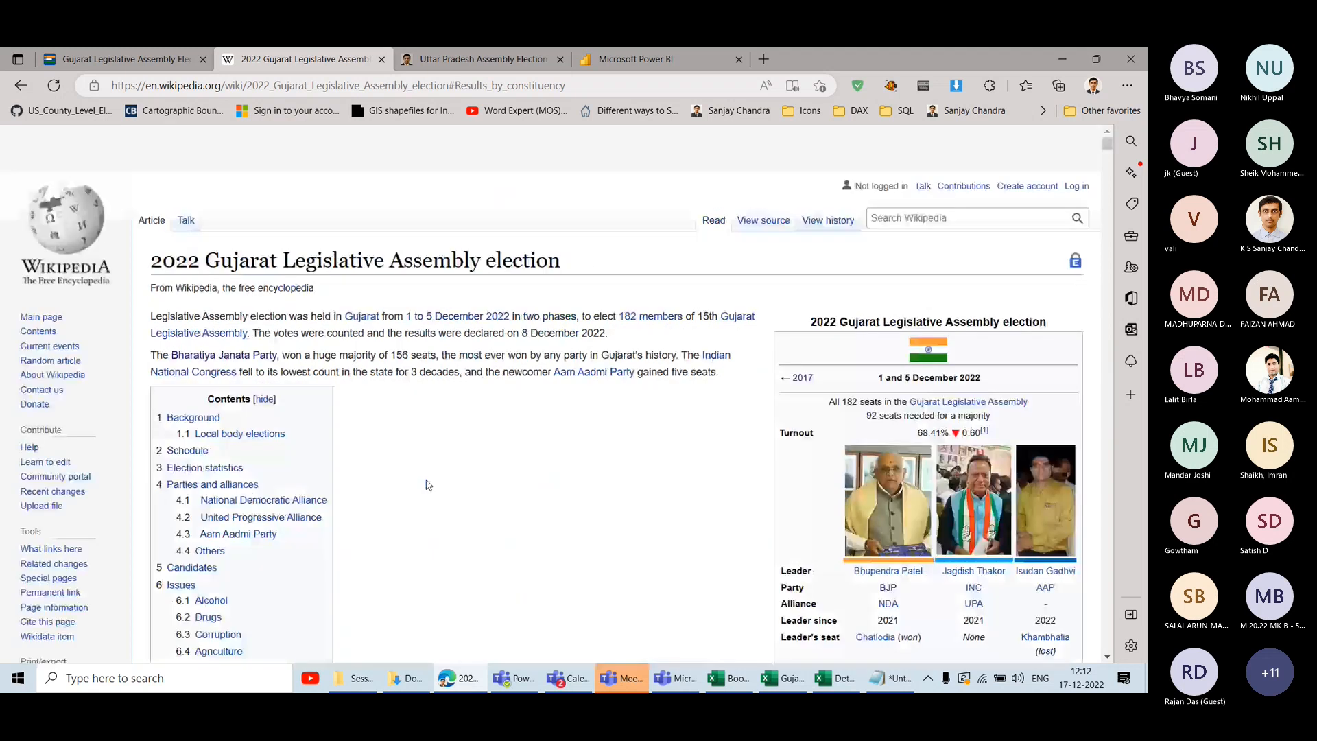
{"action": "scroll", "coordinate": [426, 484], "scroll_direction": "down", "scroll_amount": 8}
{"action": "left_click", "coordinate": [268, 274]}
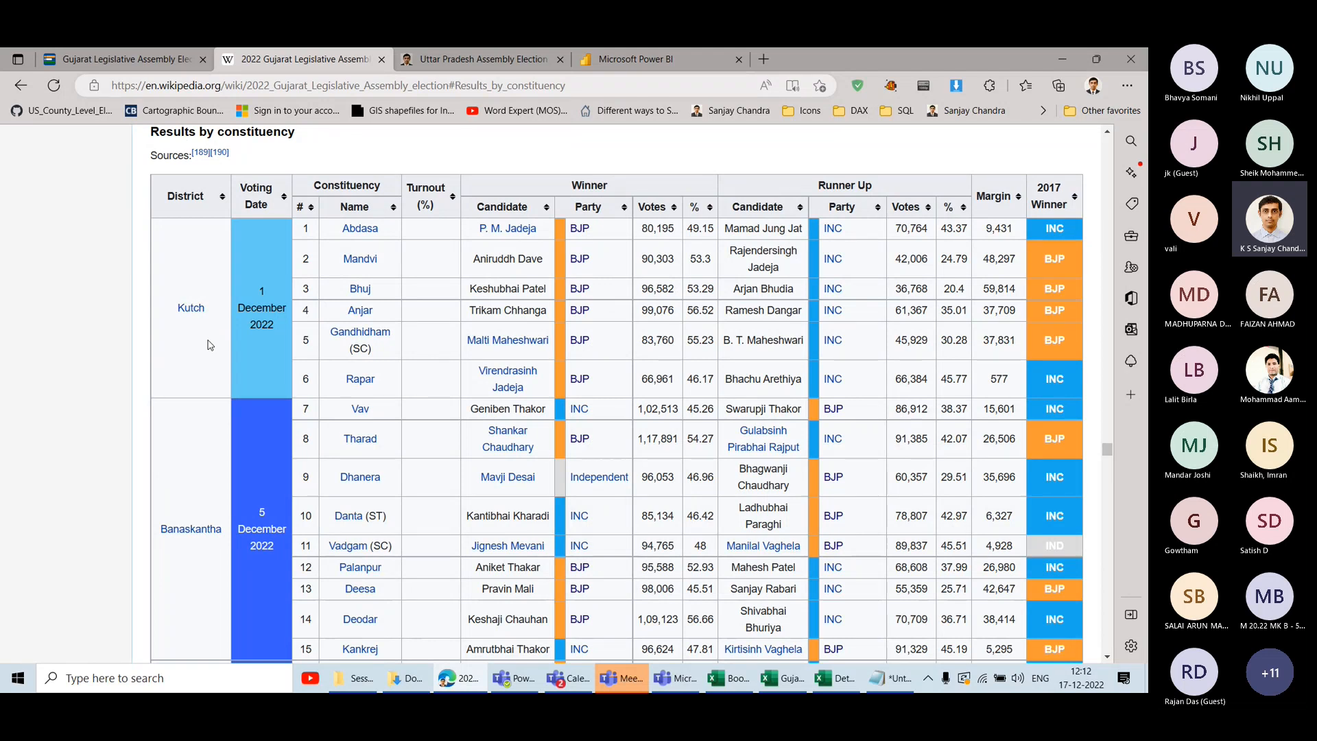
{"action": "scroll", "coordinate": [210, 346], "scroll_direction": "down", "scroll_amount": 6}
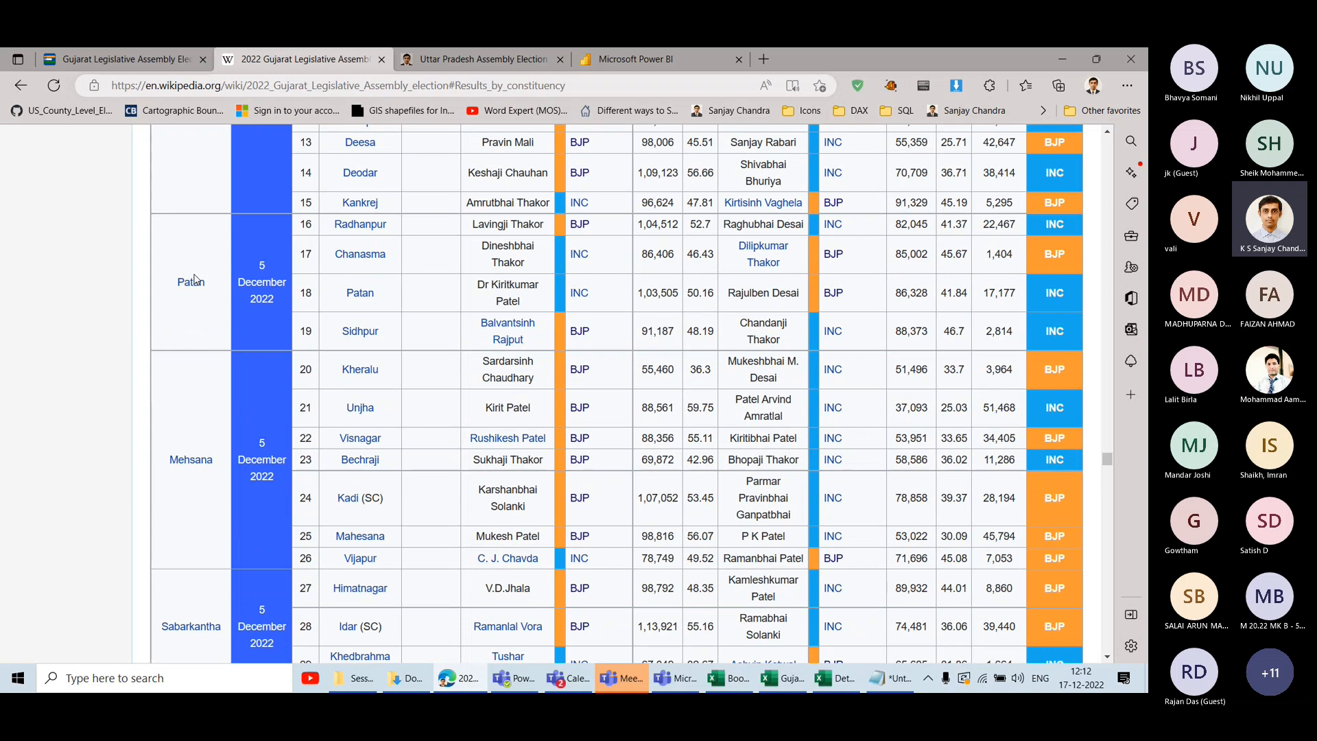
{"action": "scroll", "coordinate": [194, 281], "scroll_direction": "up", "scroll_amount": 2}
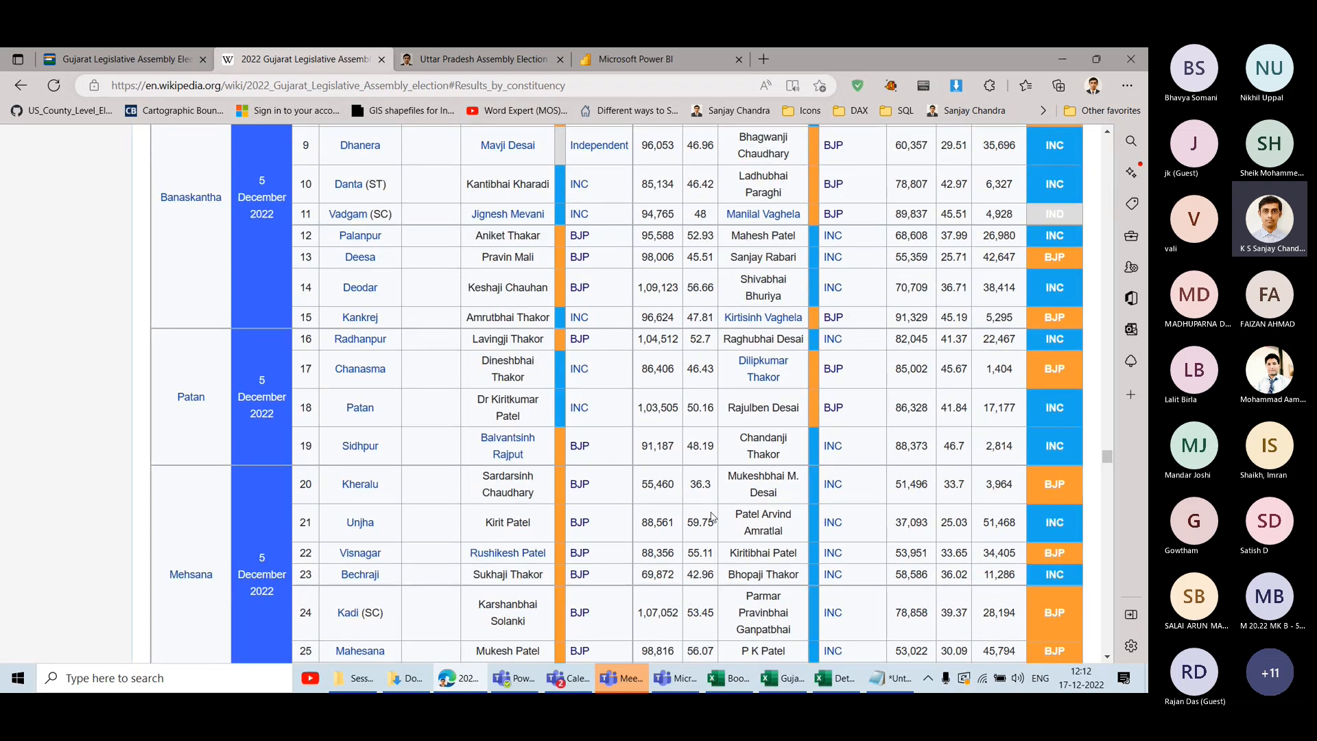
Enter District as a bold heading in cell E35 on Sheet1 of the Gujarat Election workbook, below Exit Polls.
{"action": "left_click", "coordinate": [835, 678]}
{"action": "left_click", "coordinate": [786, 677]}
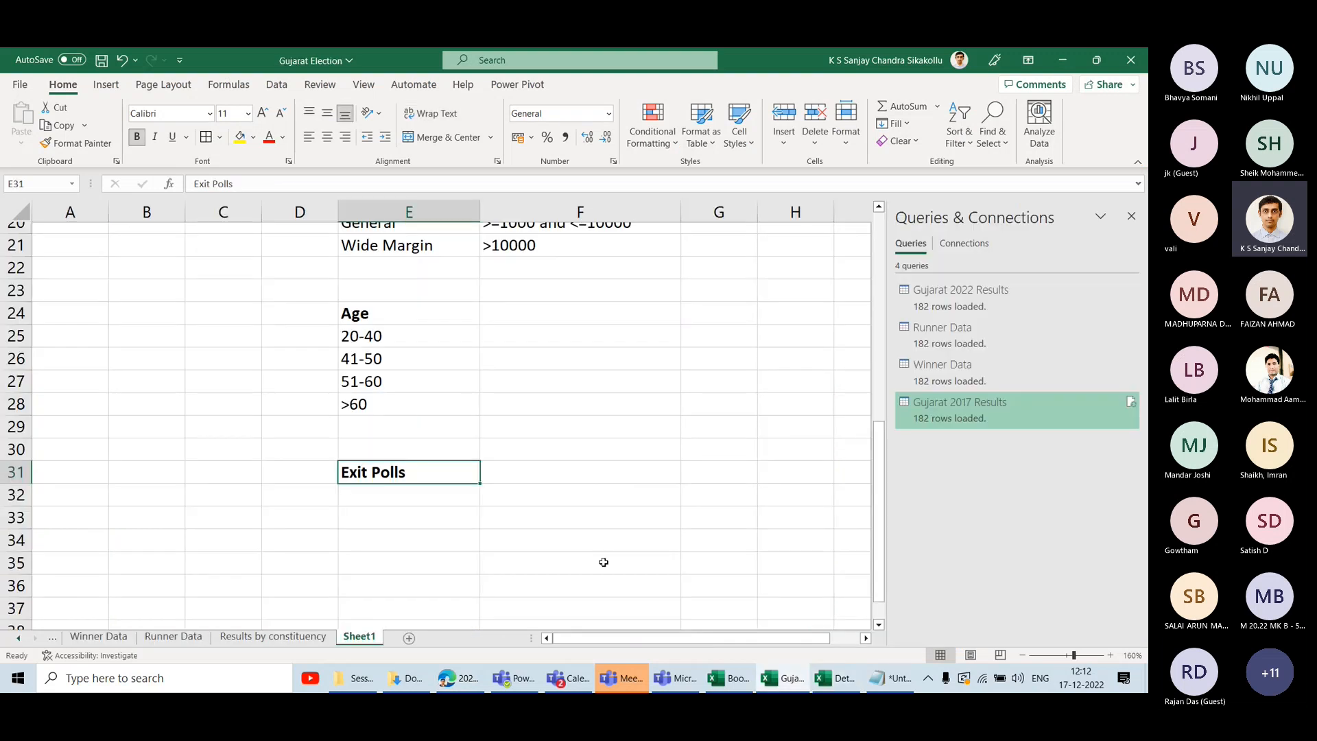
{"action": "key", "text": "Down"}
{"action": "key", "text": "Down"}
{"action": "key", "text": "Down"}
{"action": "key", "text": "Down"}
{"action": "type", "text": "District"}
{"action": "key", "text": "Return"}
{"action": "key", "text": "Up"}
{"action": "key", "text": "ctrl+b"}
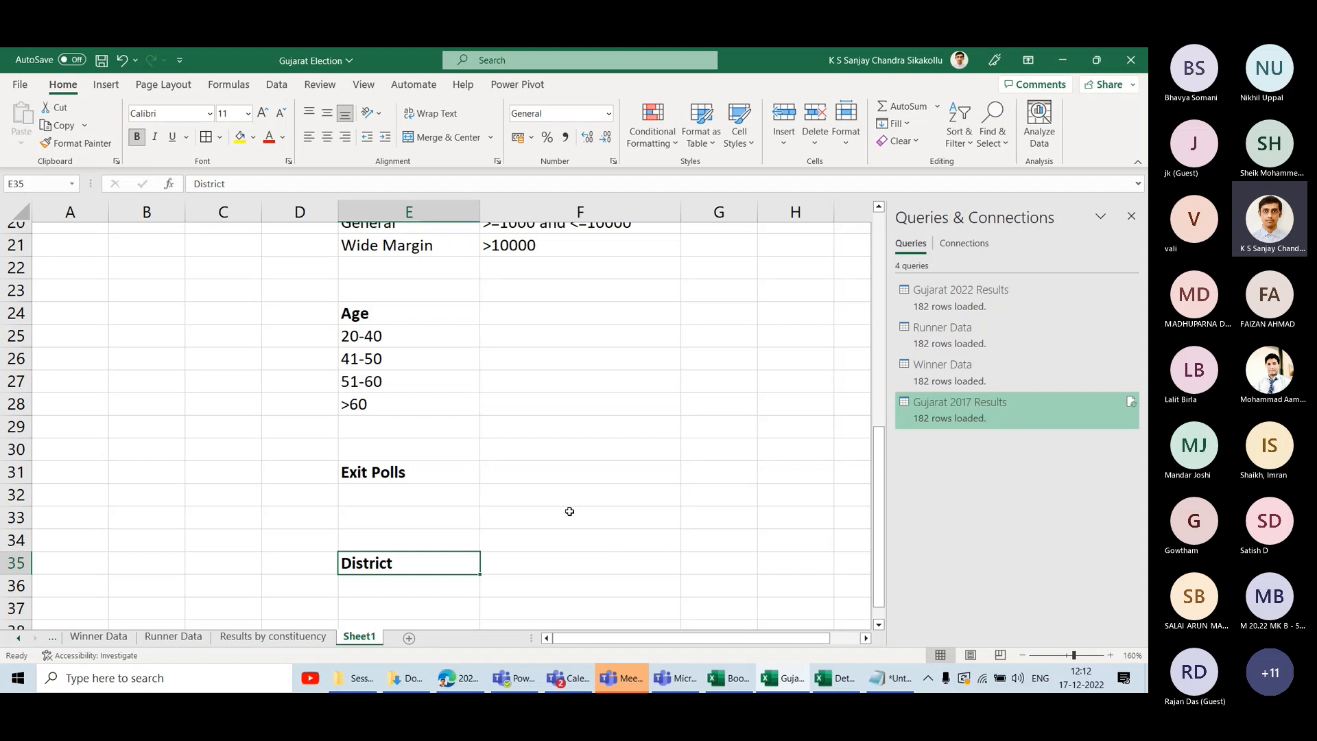
Enter Voter Turnout as a bold heading in cell E39, below the District heading.
{"action": "scroll", "coordinate": [568, 512], "scroll_direction": "down", "scroll_amount": 2}
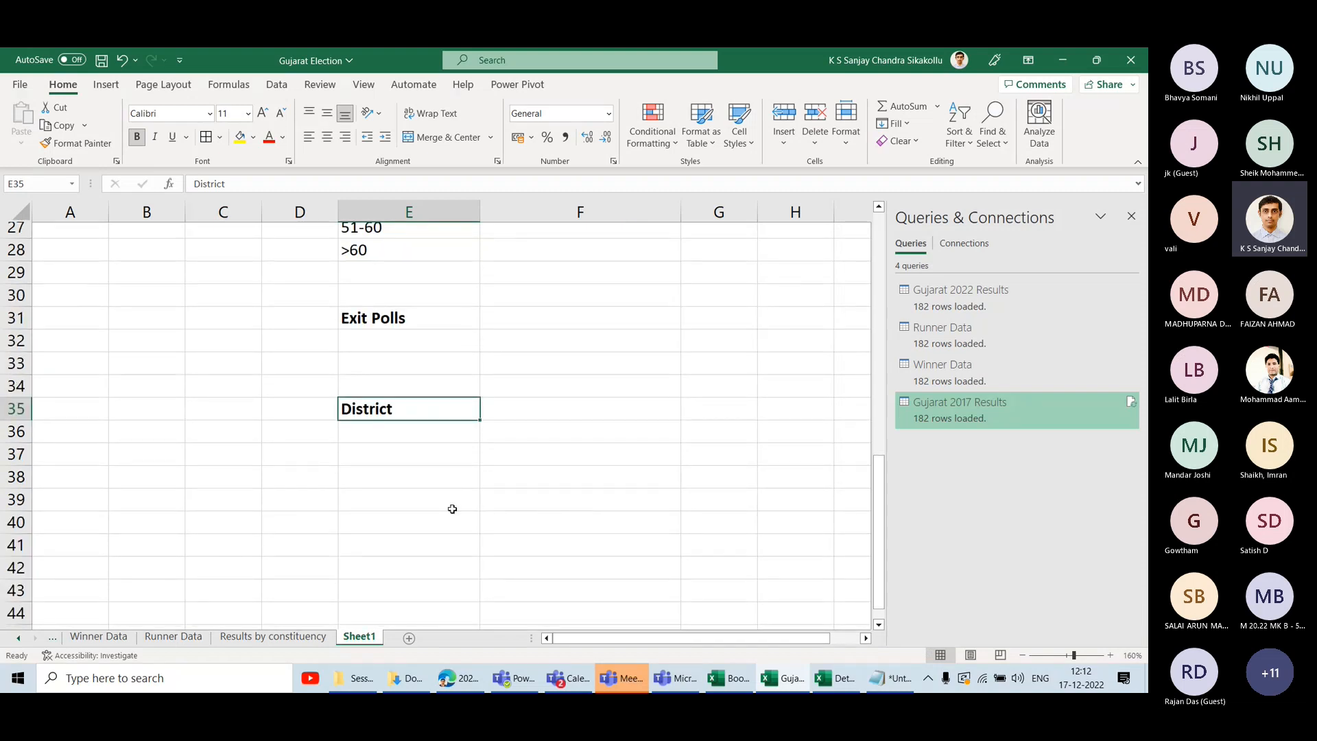
{"action": "left_click", "coordinate": [426, 480]}
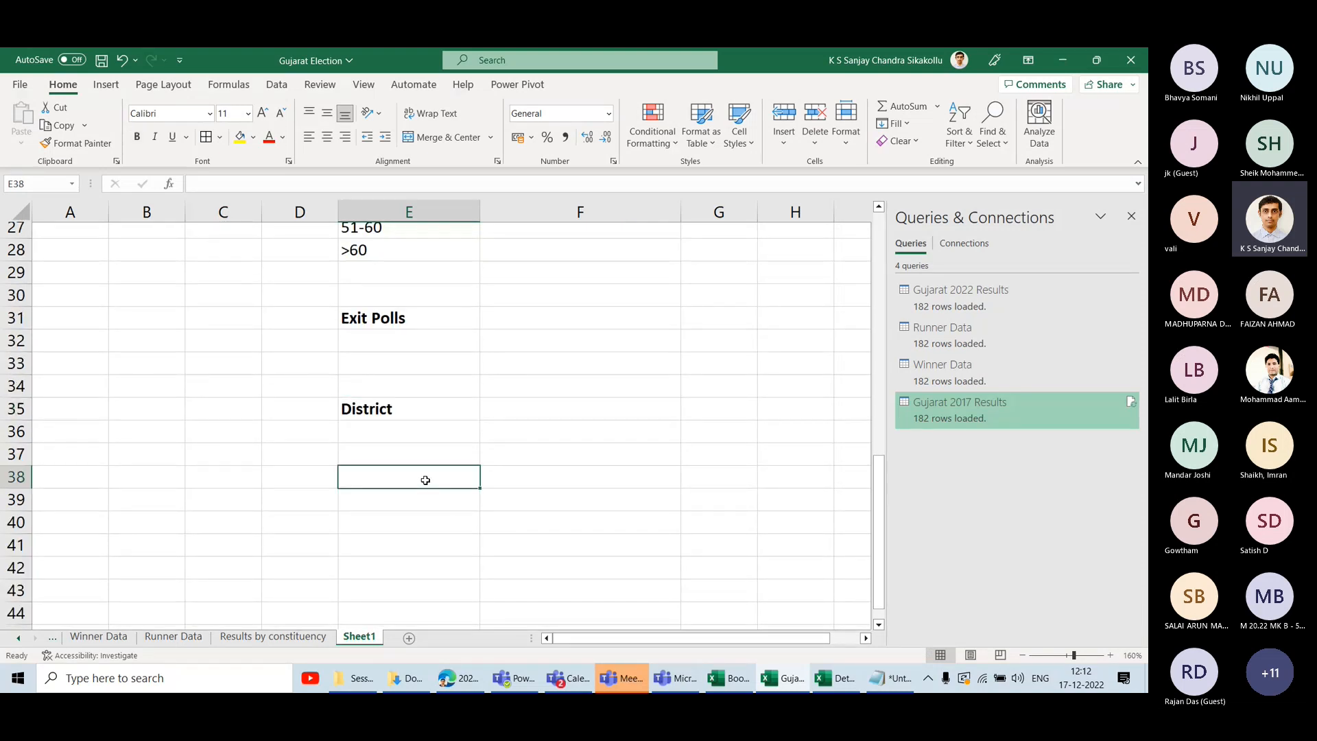
{"action": "left_click", "coordinate": [421, 501]}
{"action": "type", "text": "Voter Turnout"}
{"action": "key", "text": "Return"}
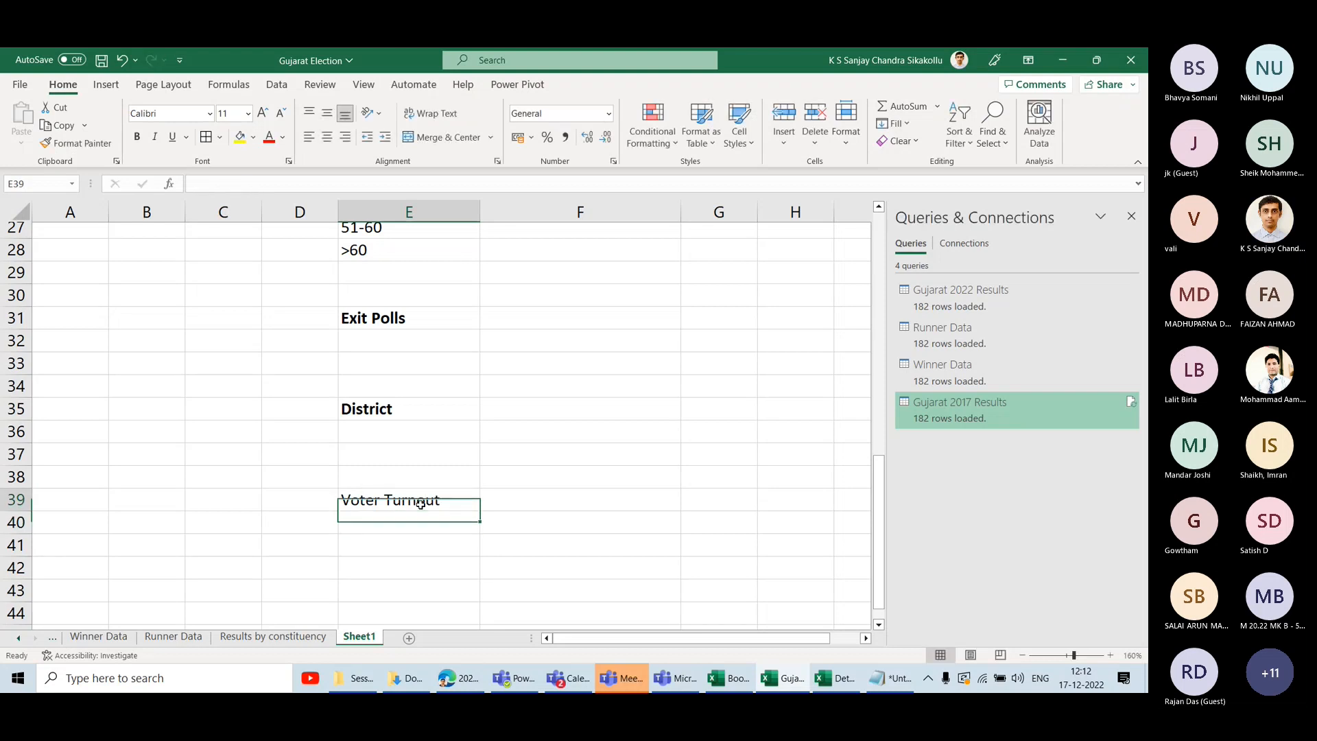
{"action": "left_click", "coordinate": [421, 503]}
{"action": "key", "text": "ctrl+b"}
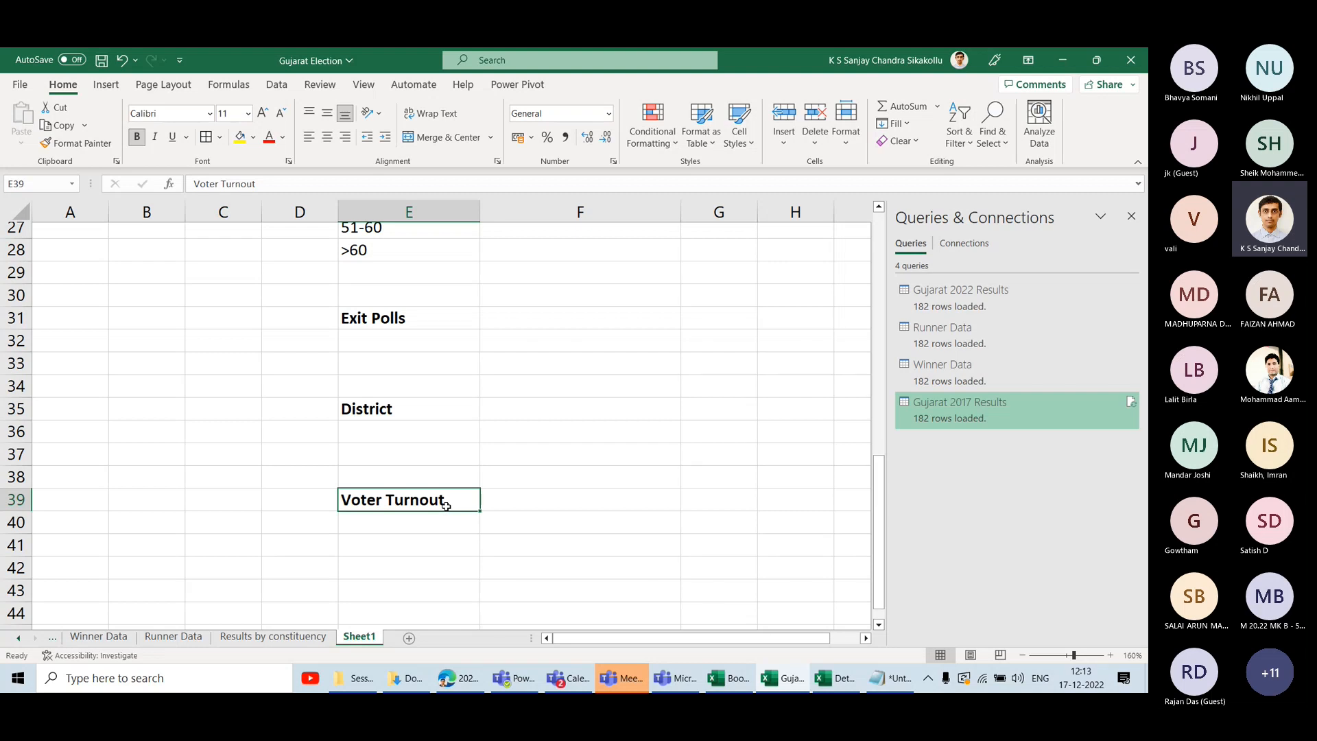
Add the note "Correlation between swing and voter turnout" in cell F39 beside the Voter Turnout heading.
{"action": "left_click", "coordinate": [533, 500]}
{"action": "type", "text": "Correlation between swing and voter turnout"}
{"action": "key", "text": "Return"}
{"action": "left_click", "coordinate": [532, 500]}
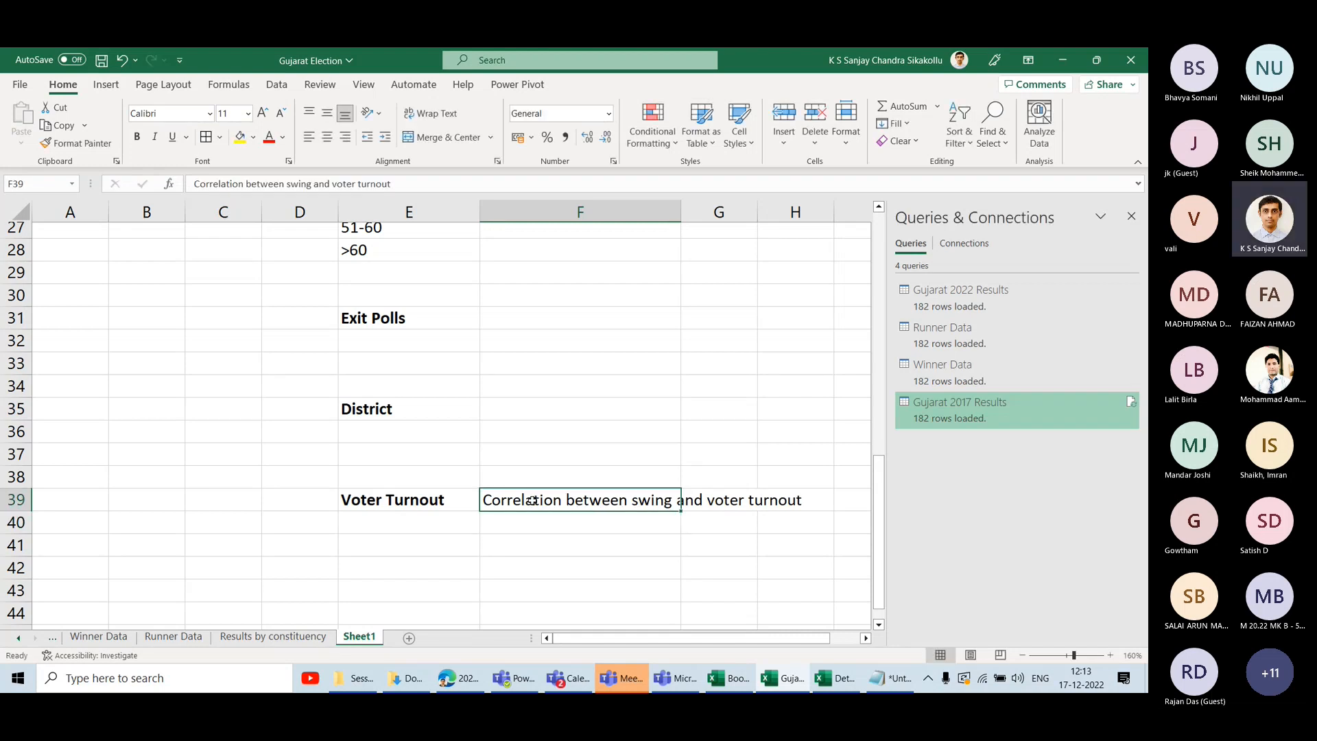
Review the planned analysis items on Sheet1, from the Margin and Age groups through Exit Polls, District and Voter Turnout.
{"action": "scroll", "coordinate": [533, 501], "scroll_direction": "up", "scroll_amount": 4}
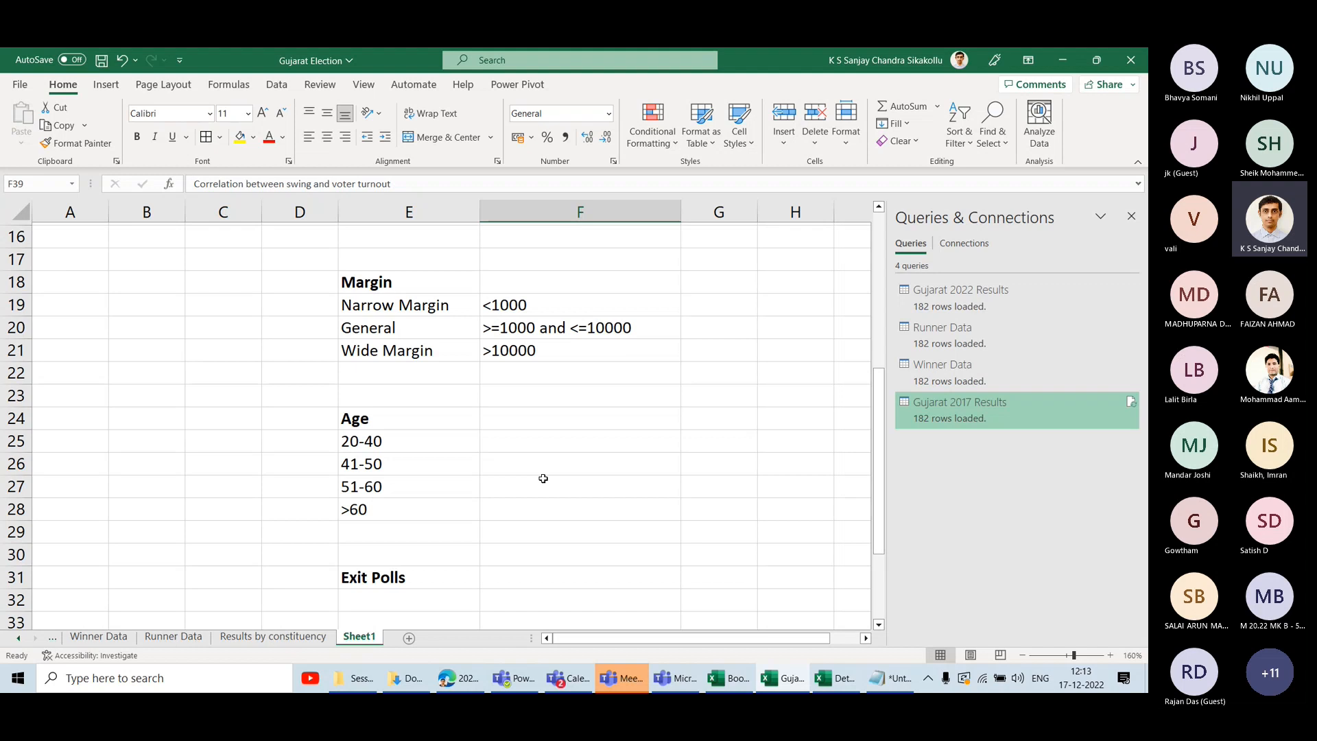
{"action": "left_click_drag", "start_coordinate": [241, 258], "coordinate": [741, 557]}
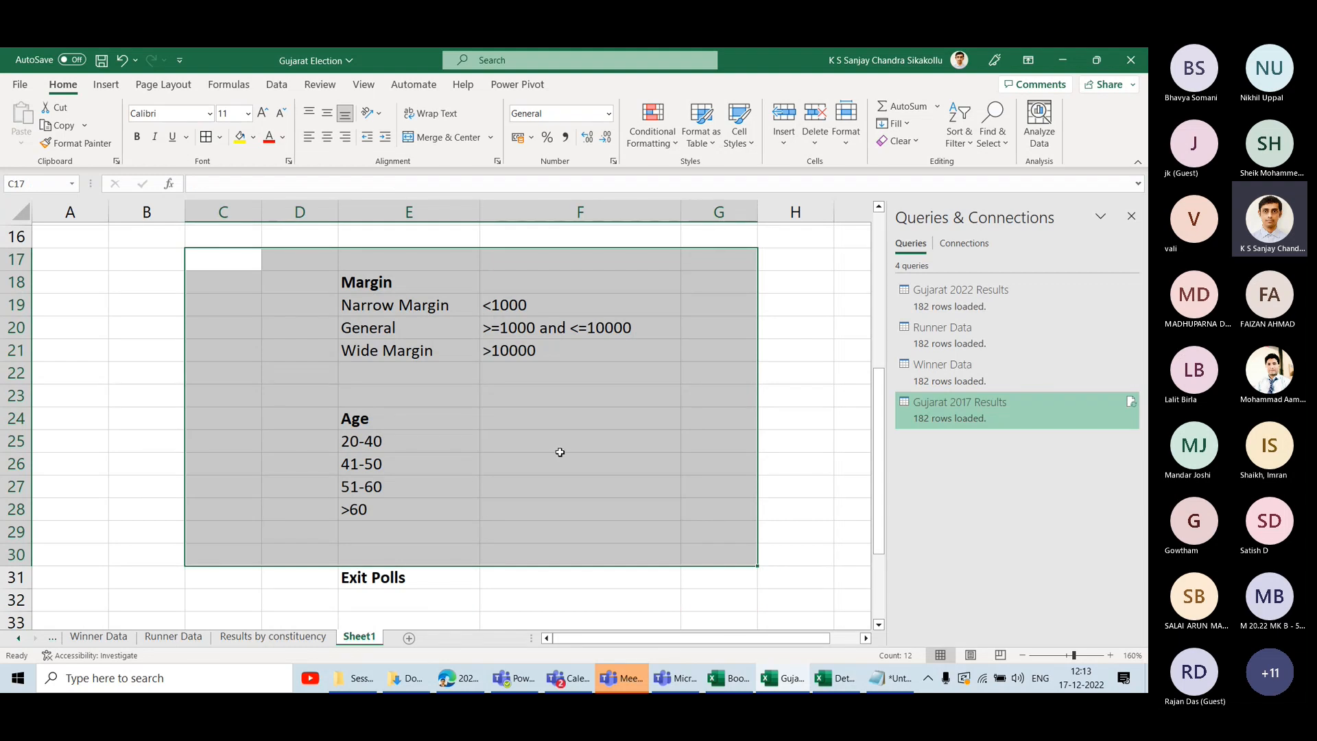
{"action": "scroll", "coordinate": [560, 452], "scroll_direction": "down", "scroll_amount": 4}
{"action": "scroll", "coordinate": [560, 452], "scroll_direction": "down", "scroll_amount": 2}
{"action": "scroll", "coordinate": [558, 451], "scroll_direction": "up", "scroll_amount": 2}
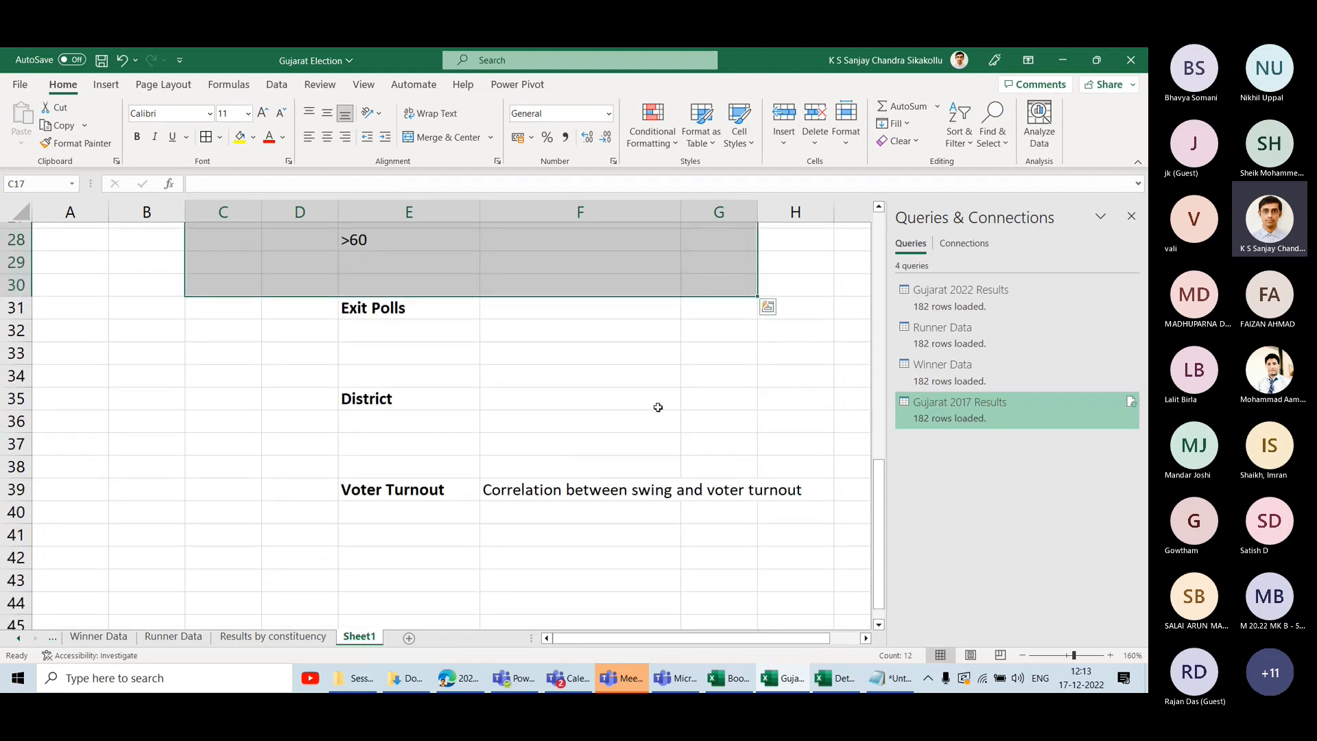
{"action": "scroll", "coordinate": [495, 429], "scroll_direction": "up", "scroll_amount": 3}
{"action": "scroll", "coordinate": [484, 384], "scroll_direction": "up", "scroll_amount": 1}
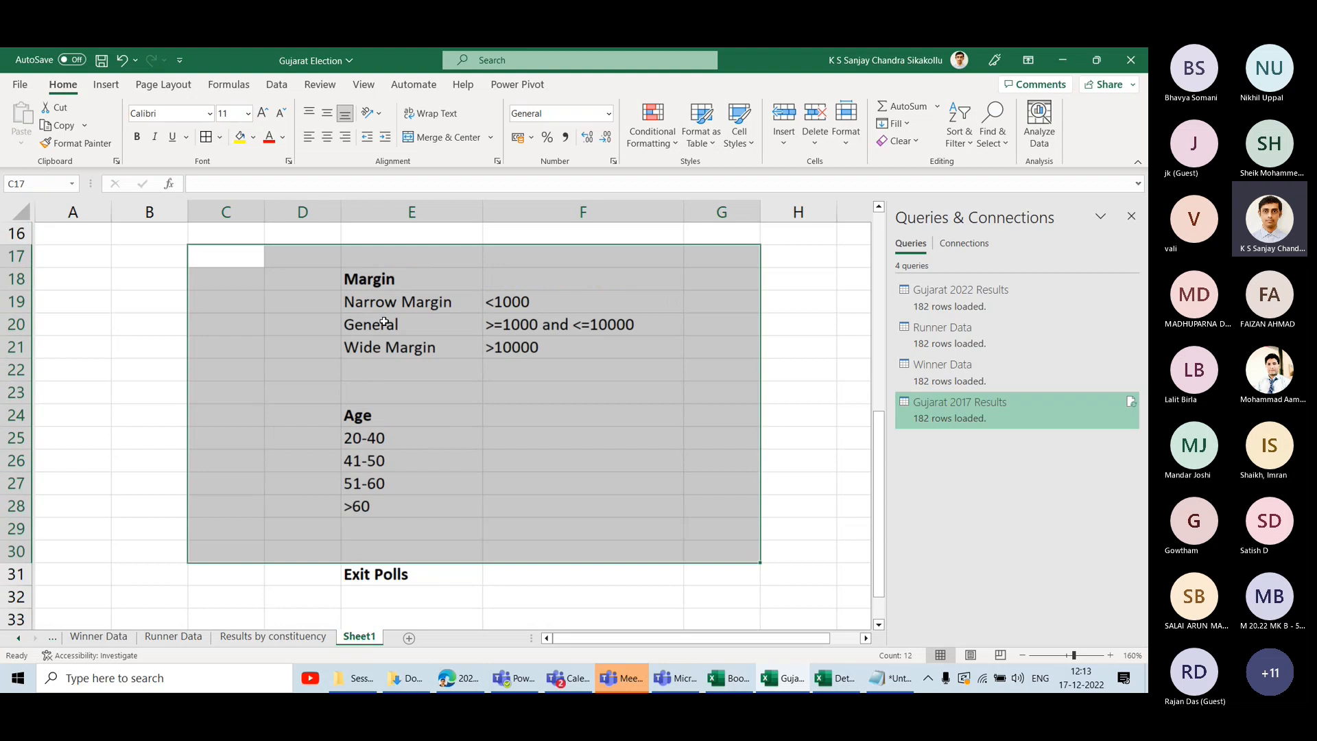
{"action": "left_click_drag", "start_coordinate": [481, 373], "coordinate": [532, 403]}
{"action": "left_click", "coordinate": [533, 412]}
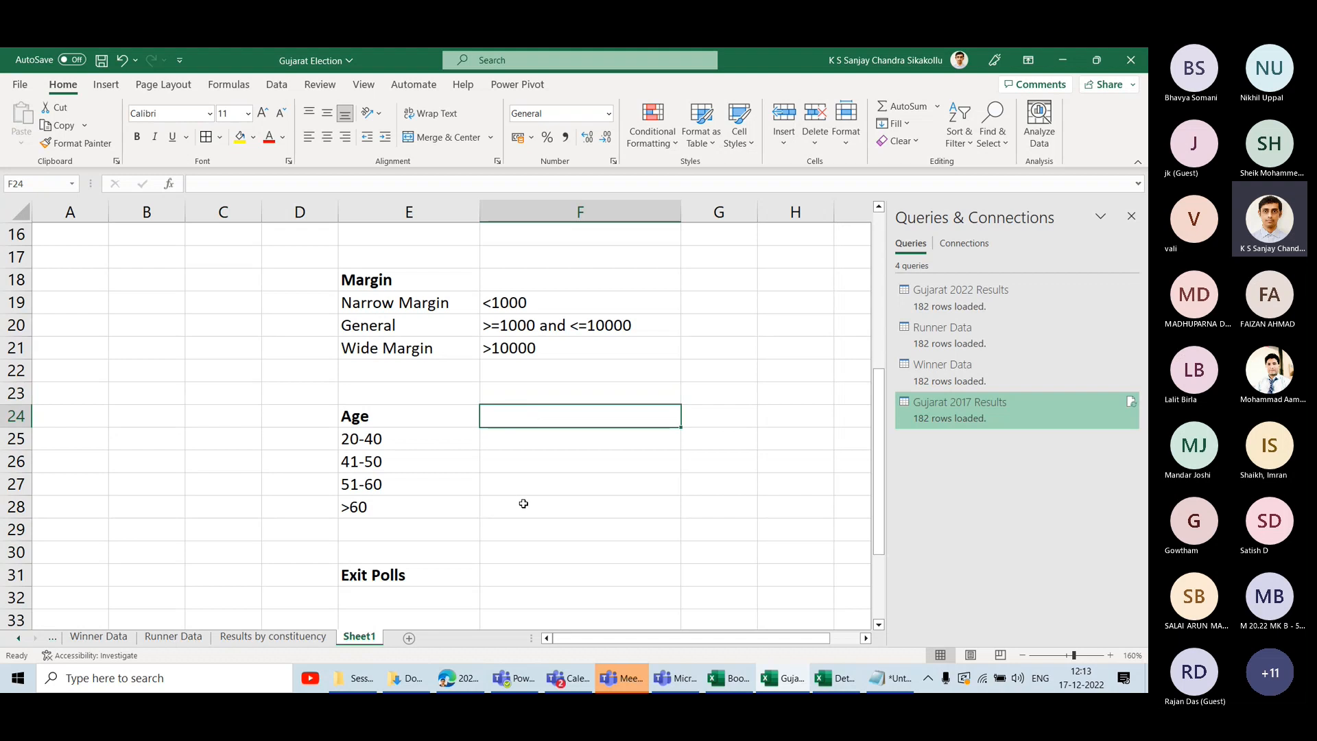
{"action": "scroll", "coordinate": [524, 504], "scroll_direction": "down", "scroll_amount": 3}
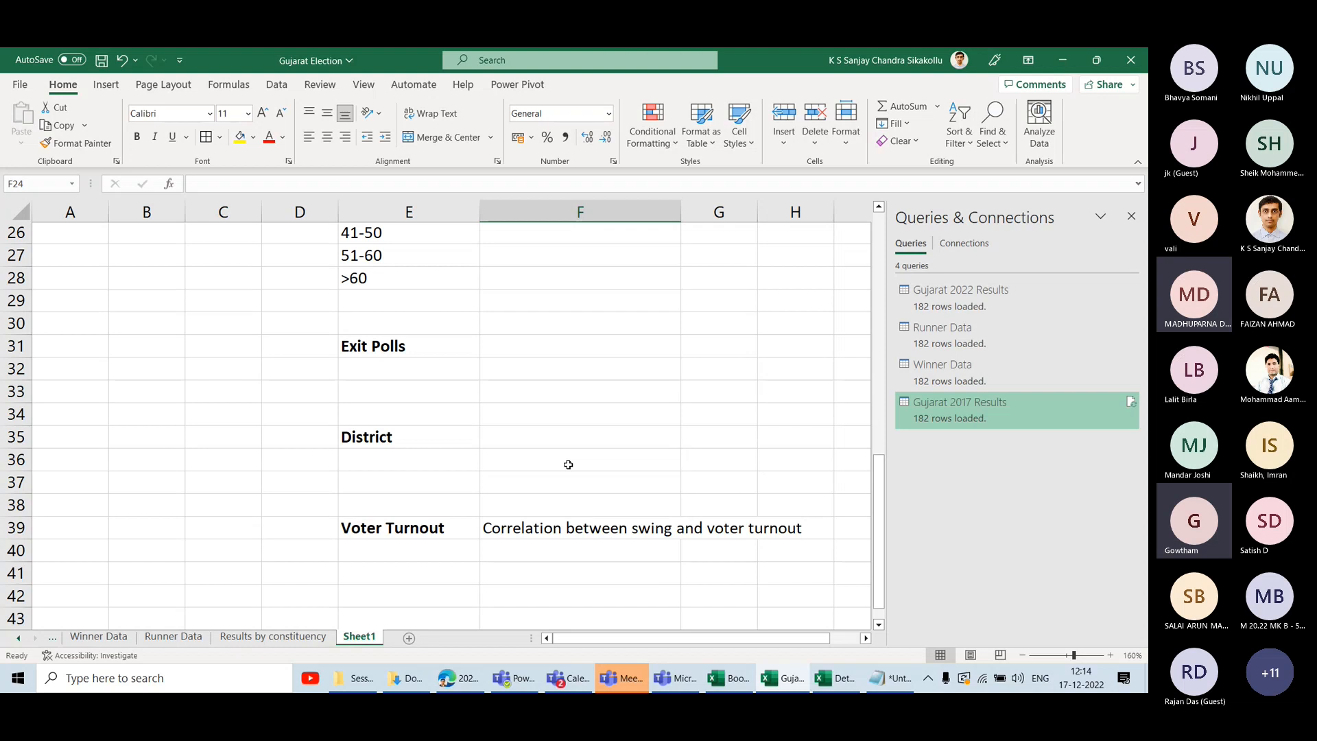
{"action": "scroll", "coordinate": [569, 464], "scroll_direction": "up", "scroll_amount": 4}
{"action": "scroll", "coordinate": [568, 464], "scroll_direction": "down", "scroll_amount": 1}
{"action": "scroll", "coordinate": [568, 465], "scroll_direction": "up", "scroll_amount": 1}
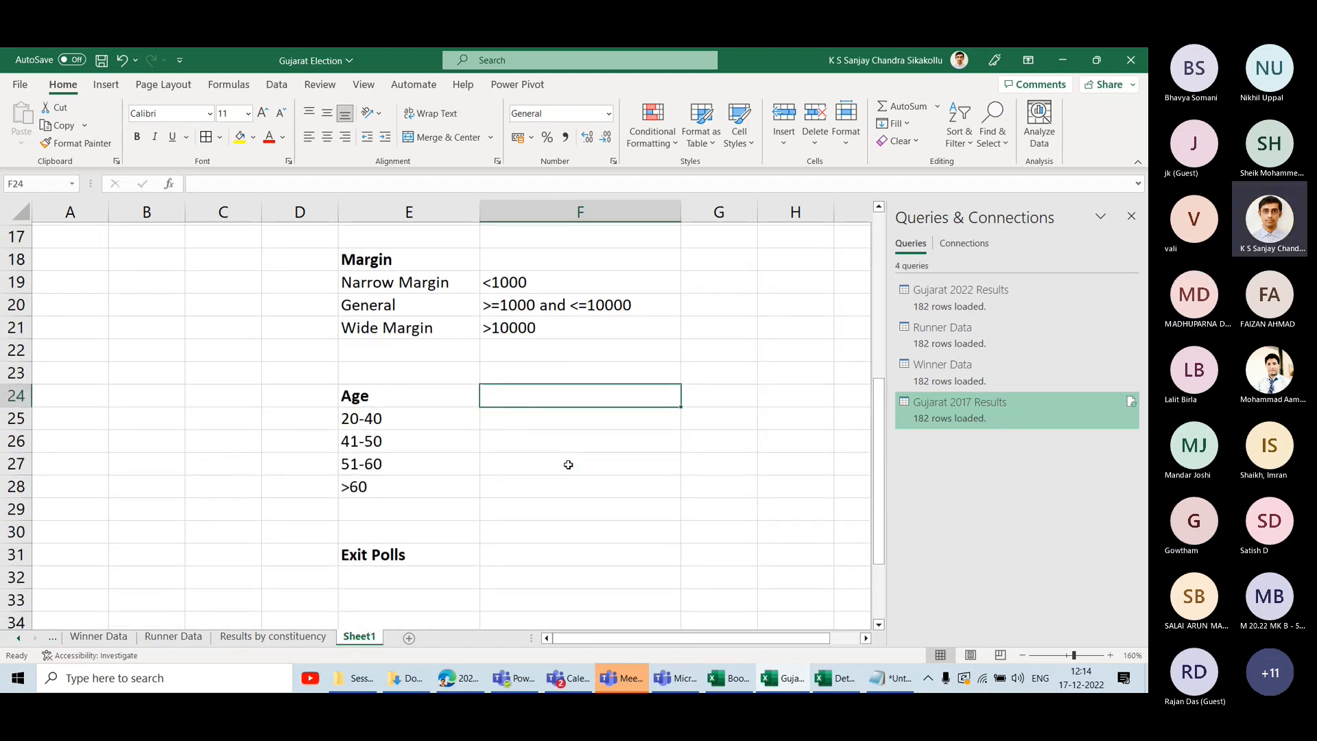